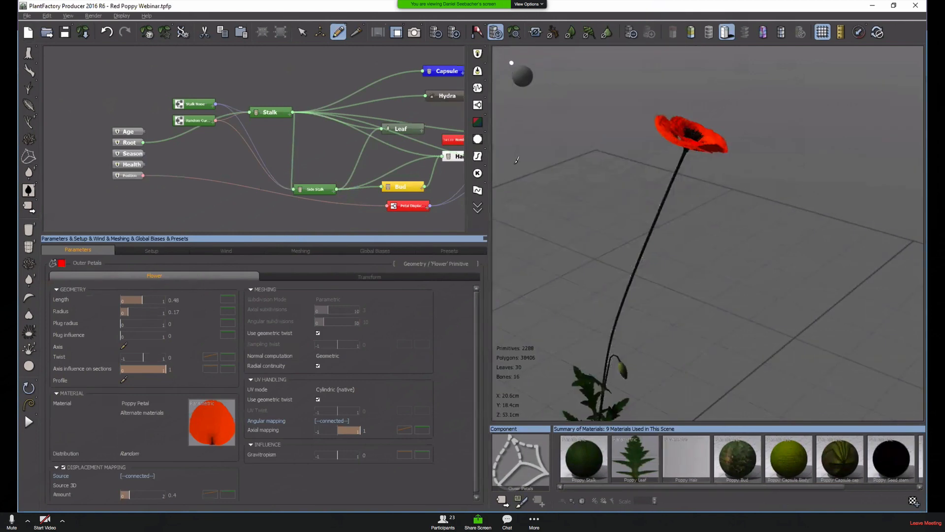
# Examine the red poppy from close up and as a whole plant, together with its complete node graph
pyautogui.click(517, 33)
pyautogui.scroll(-4, 746, 235)
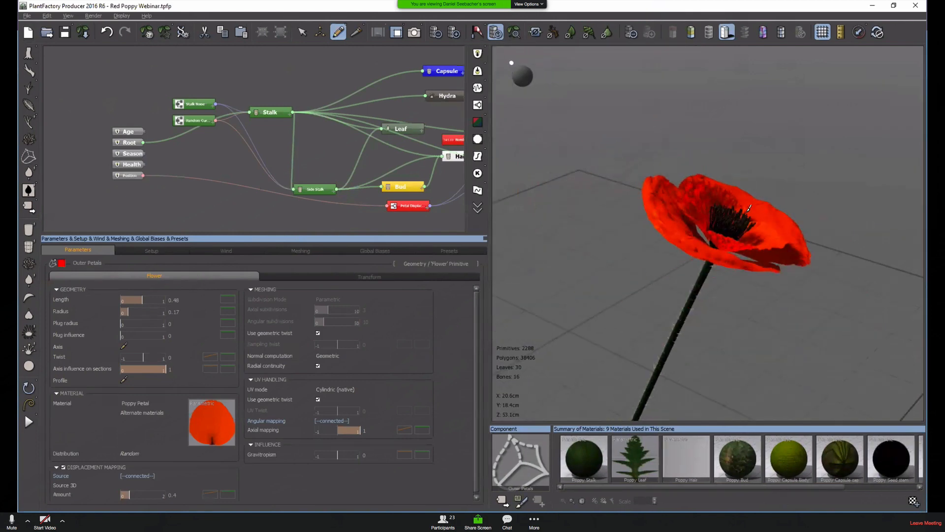
pyautogui.click(303, 33)
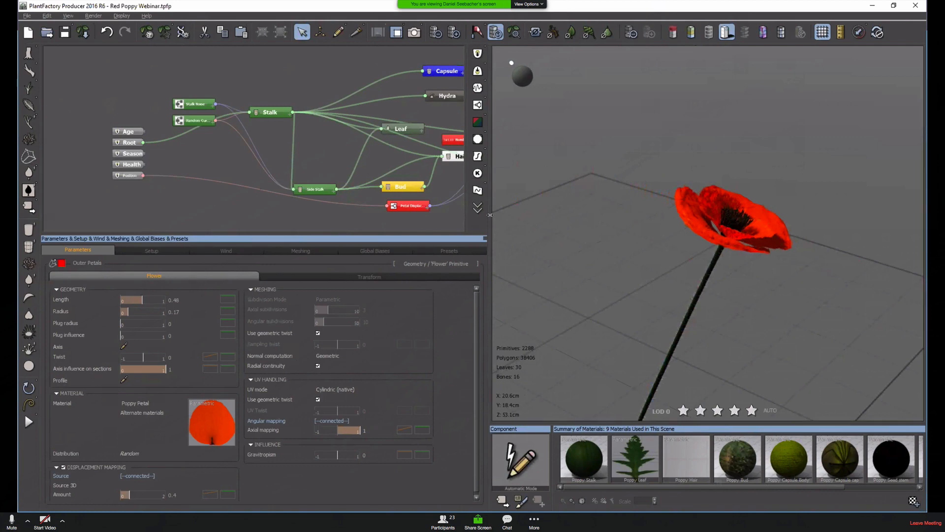
pyautogui.moveTo(507, 220); pyautogui.dragTo(637, 235)
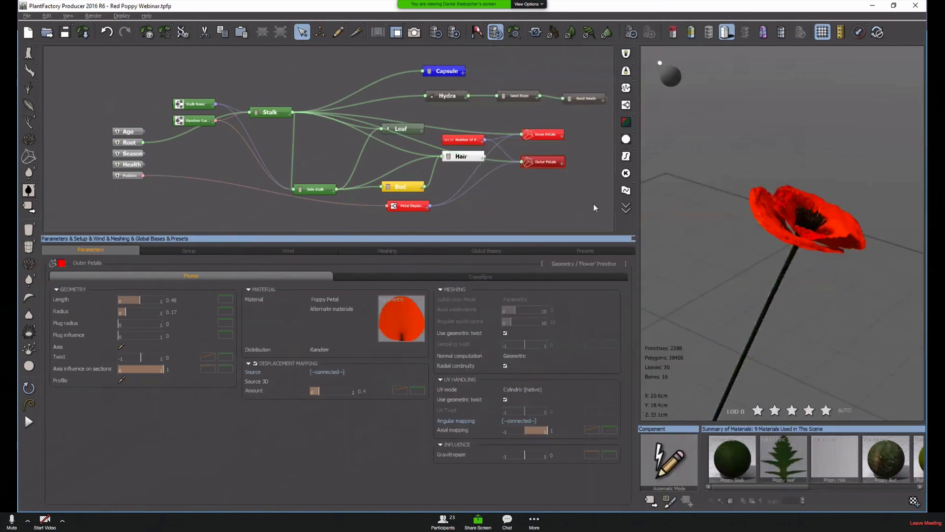
pyautogui.moveTo(825, 309); pyautogui.dragTo(726, 192)
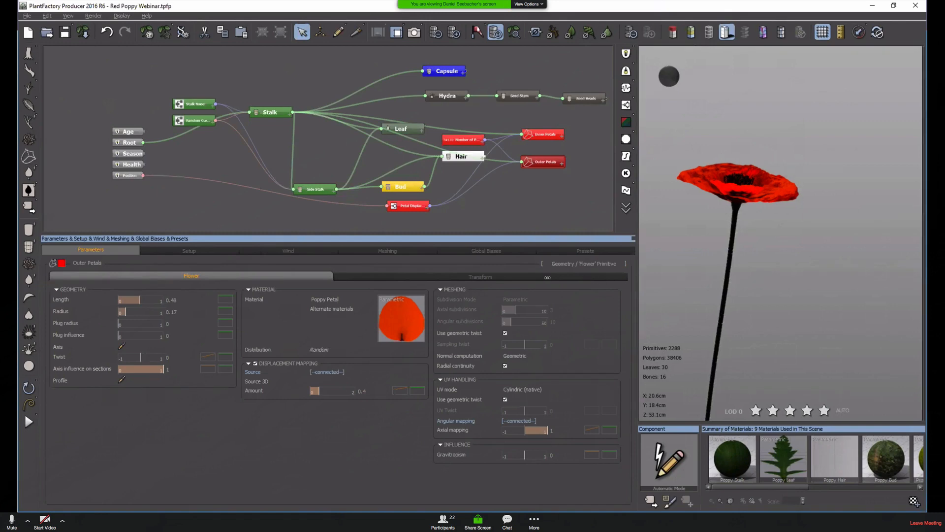
pyautogui.moveTo(635, 288); pyautogui.dragTo(546, 287)
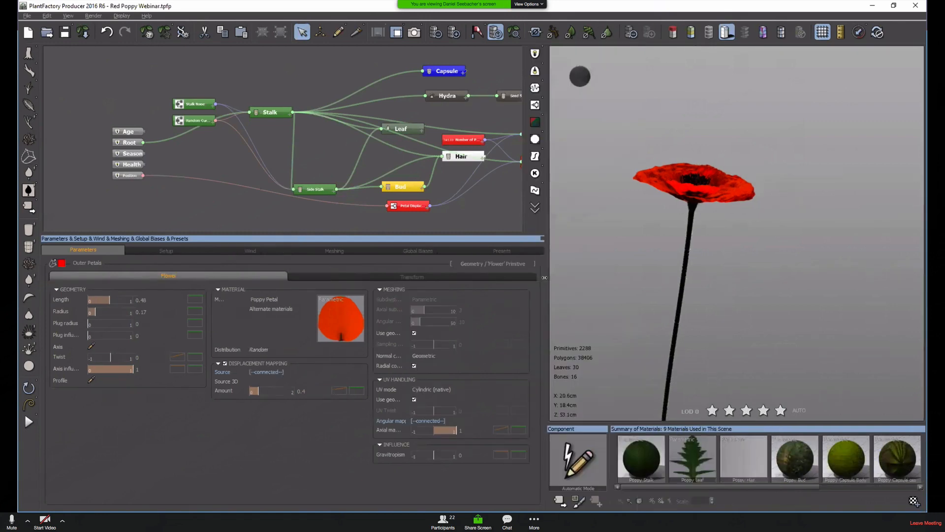
pyautogui.click(513, 33)
pyautogui.scroll(-3, 819, 273)
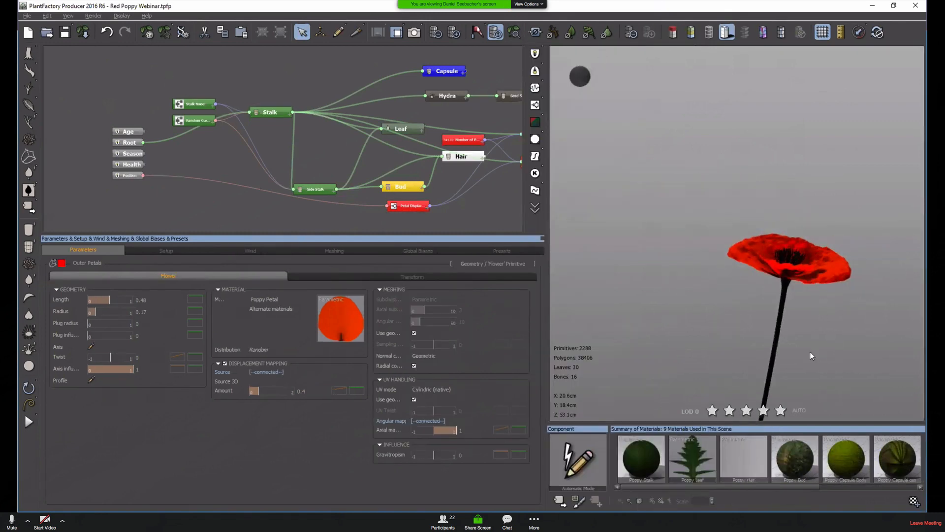
pyautogui.moveTo(501, 218); pyautogui.dragTo(412, 198, button='middle')
pyautogui.click(412, 198)
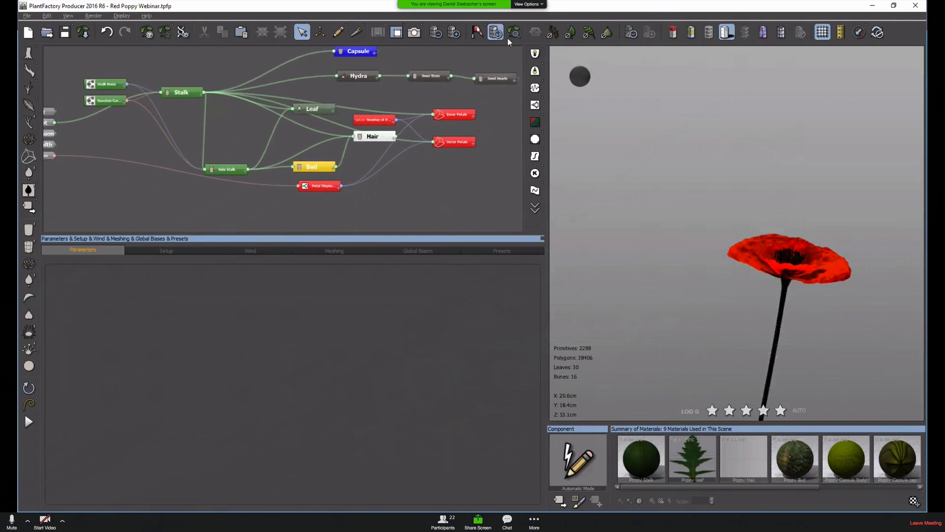
pyautogui.click(516, 32)
pyautogui.moveTo(790, 213); pyautogui.dragTo(757, 274)
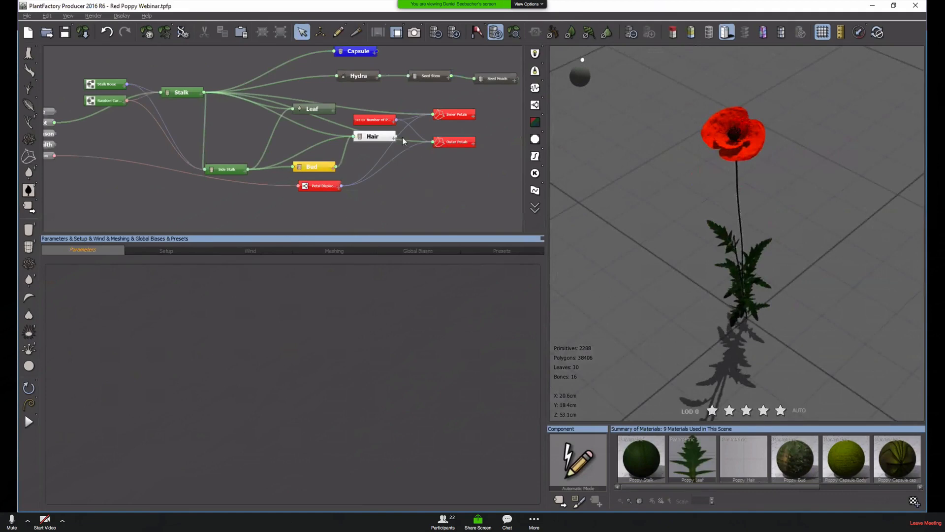
# Start a new empty plant and add a Flower (Trumpet, Using Filter 2D) node beside the input nodes
pyautogui.click(28, 33)
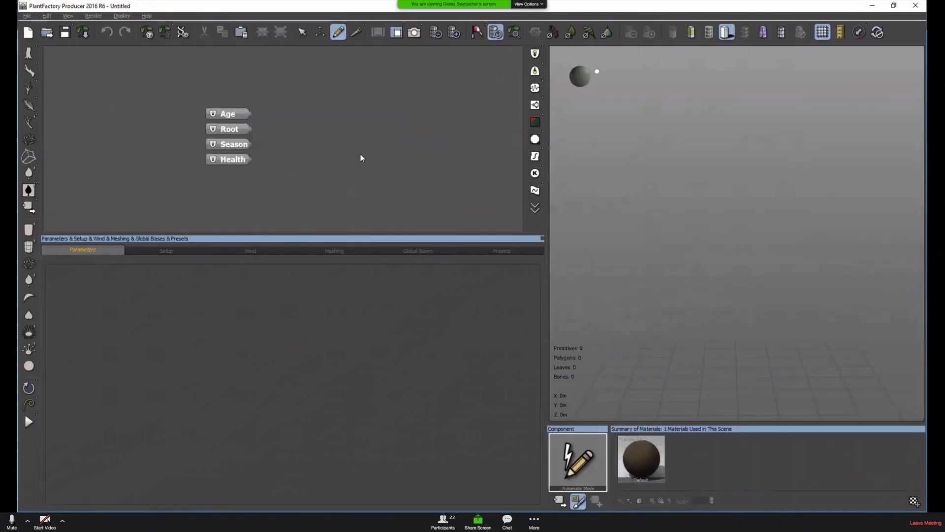
pyautogui.moveTo(360, 154); pyautogui.dragTo(228, 120, button='middle')
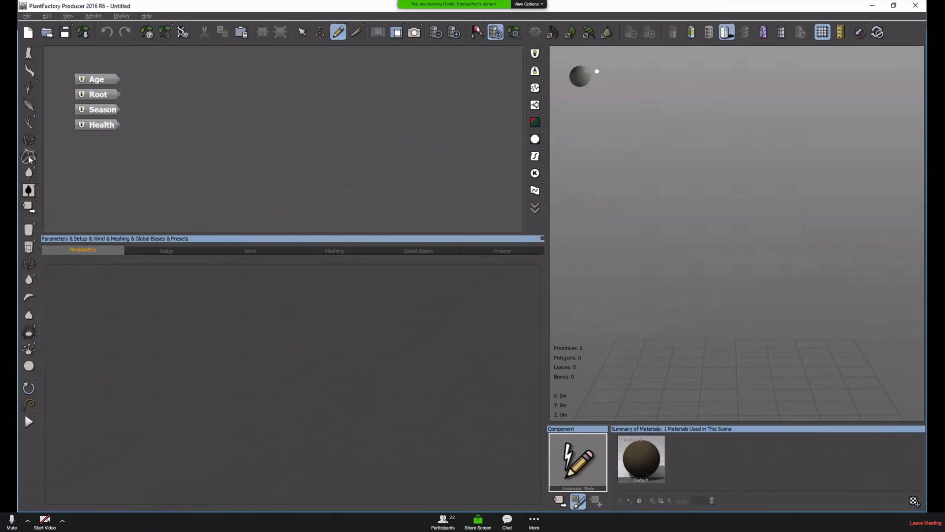
pyautogui.rightClick(210, 94)
pyautogui.moveTo(250, 99)
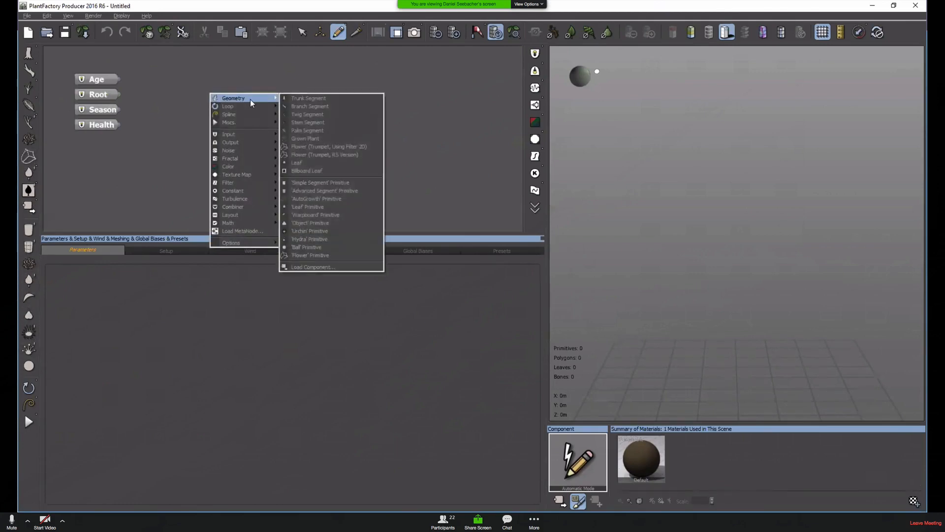
pyautogui.click(360, 147)
# Add an Advanced Segment Primitive node and move the Flower node away to make room for it
pyautogui.rightClick(164, 113)
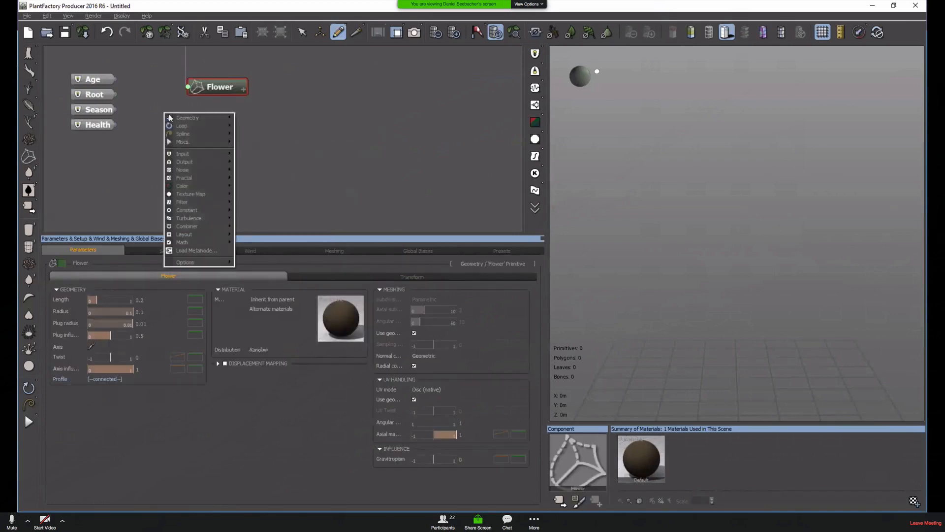
pyautogui.moveTo(194, 118)
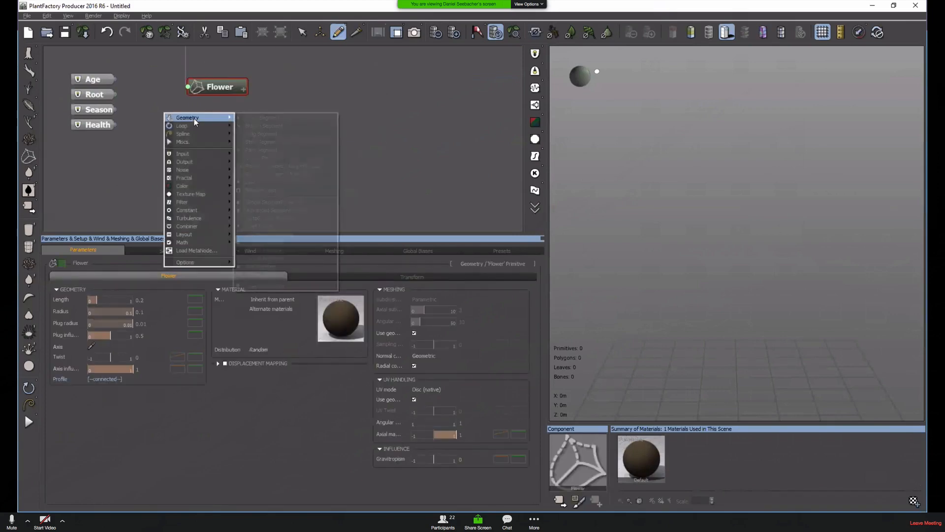
pyautogui.click(273, 210)
pyautogui.moveTo(246, 93); pyautogui.dragTo(318, 93)
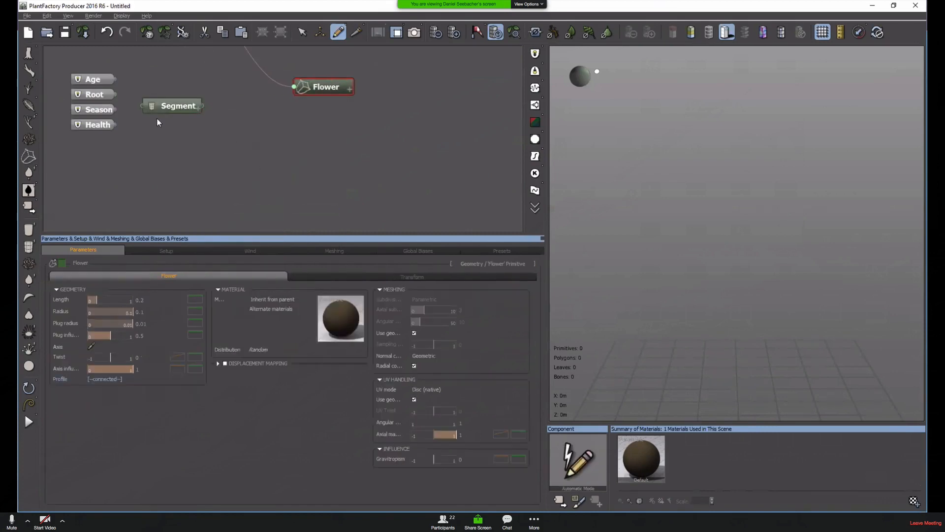
# Connect the Segment node to Root and attach the Flower node to the Segment's output
pyautogui.moveTo(142, 106); pyautogui.dragTo(243, 105)
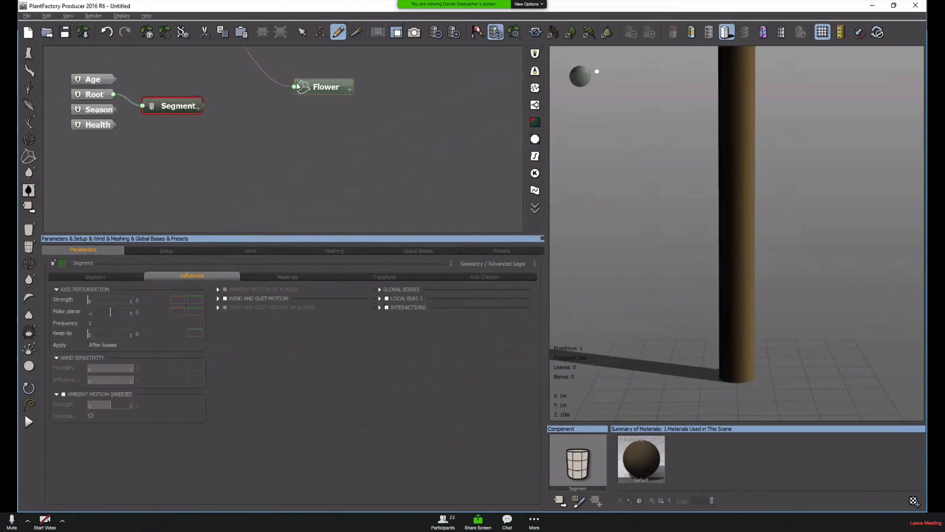
pyautogui.moveTo(294, 87); pyautogui.dragTo(202, 107)
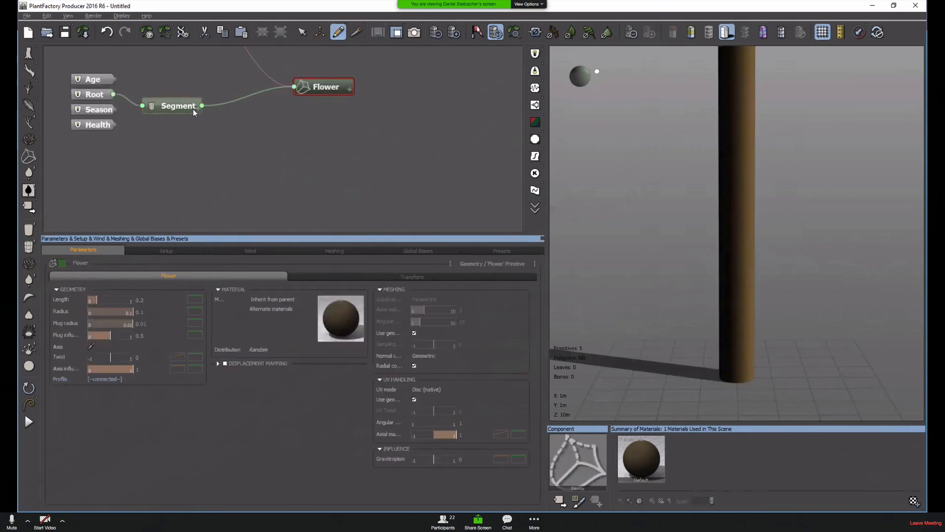
pyautogui.moveTo(259, 100); pyautogui.dragTo(282, 139, button='middle')
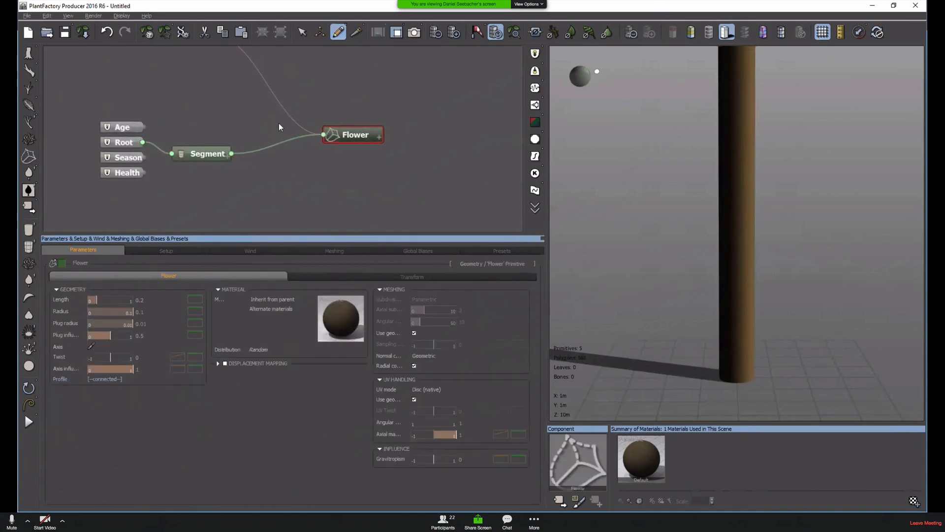
# Reposition the Segment node in the graph and make its flowers start from the surface of the segment
pyautogui.moveTo(181, 154); pyautogui.dragTo(196, 131)
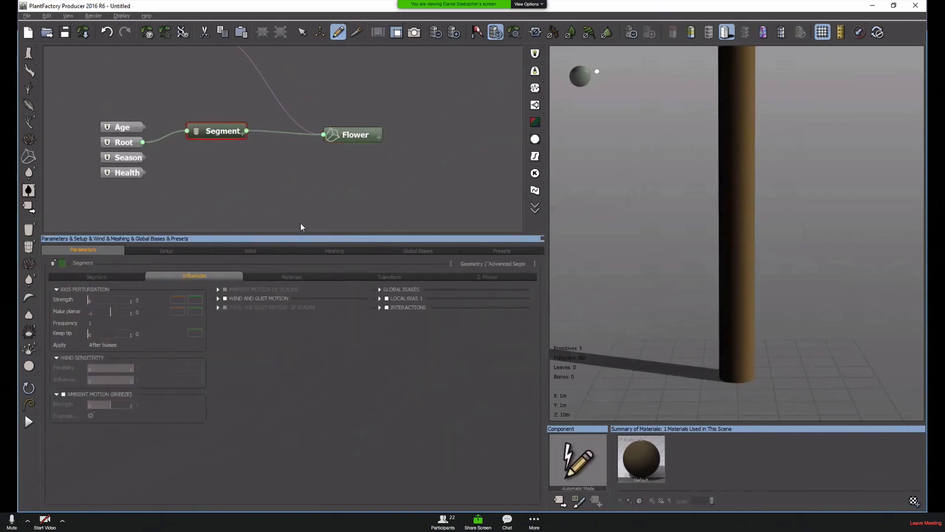
pyautogui.click(498, 278)
pyautogui.click(283, 309)
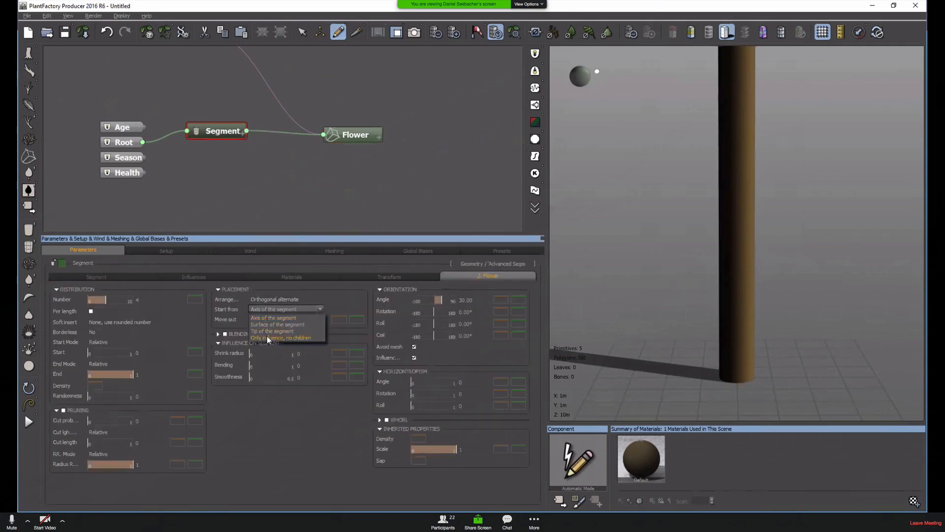
pyautogui.click(274, 323)
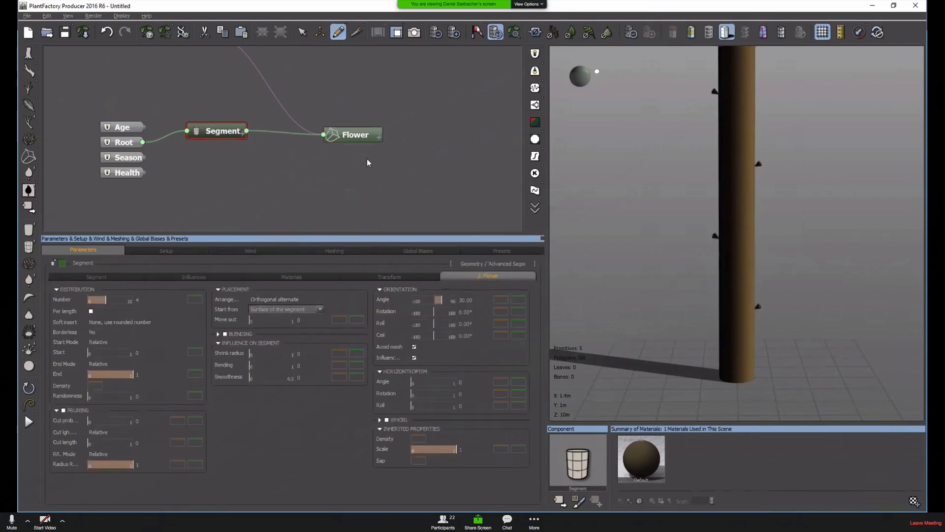
# Set the Flower's global scale to 10 in its transform settings
pyautogui.click(350, 141)
pyautogui.click(413, 276)
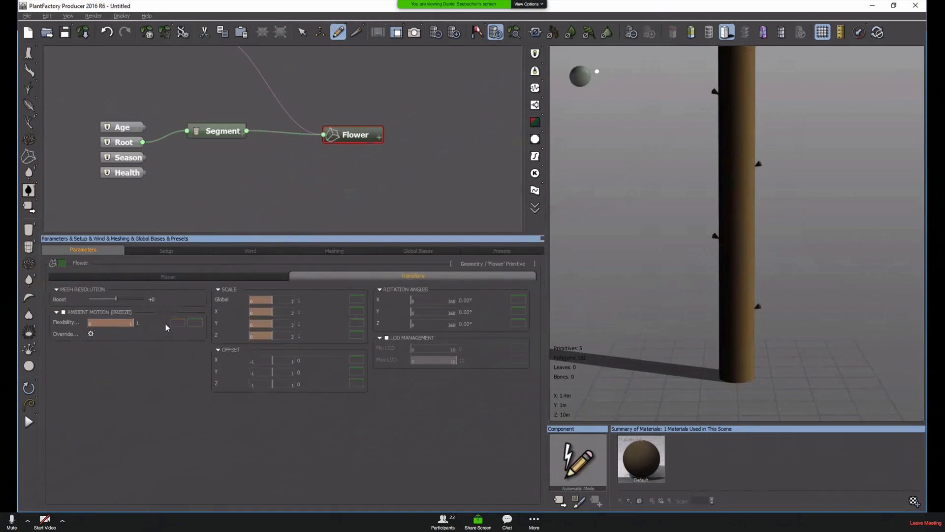
pyautogui.click(308, 300)
pyautogui.write('20')
pyautogui.press('Return')
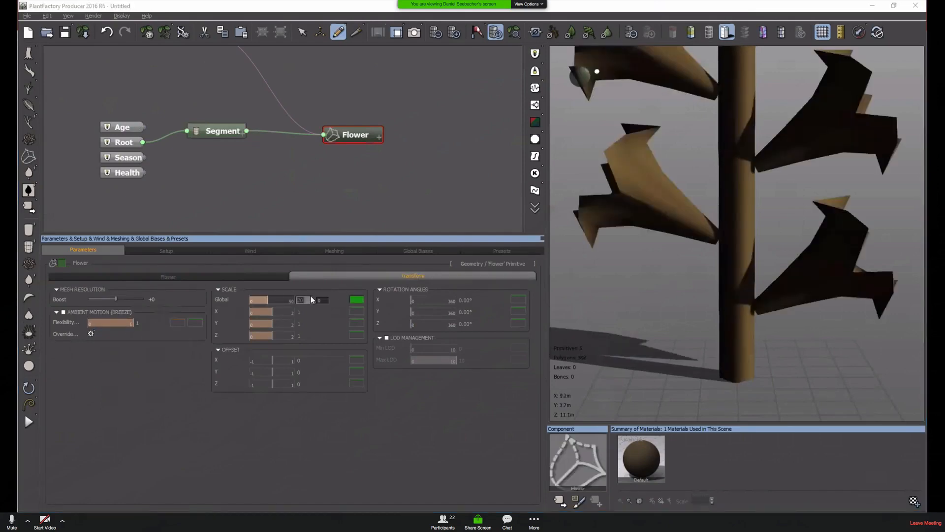
pyautogui.write('10')
pyautogui.press('Return')
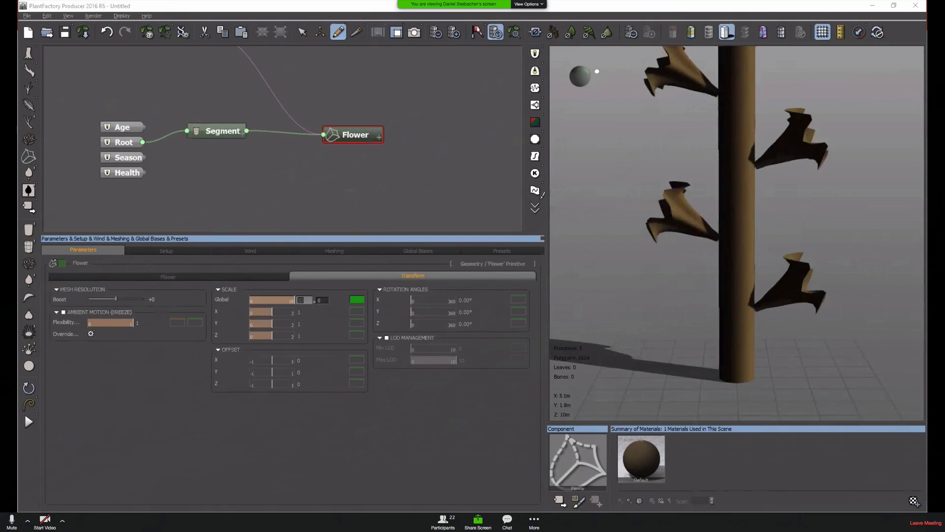
# Delete the profile link feeding the Flower node and show the Flower's geometry parameters
pyautogui.click(265, 82)
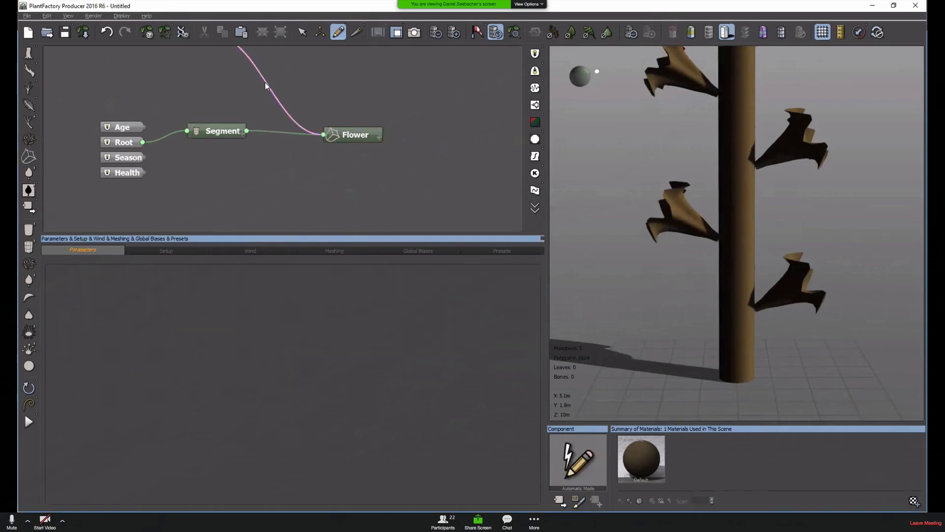
pyautogui.click(356, 133)
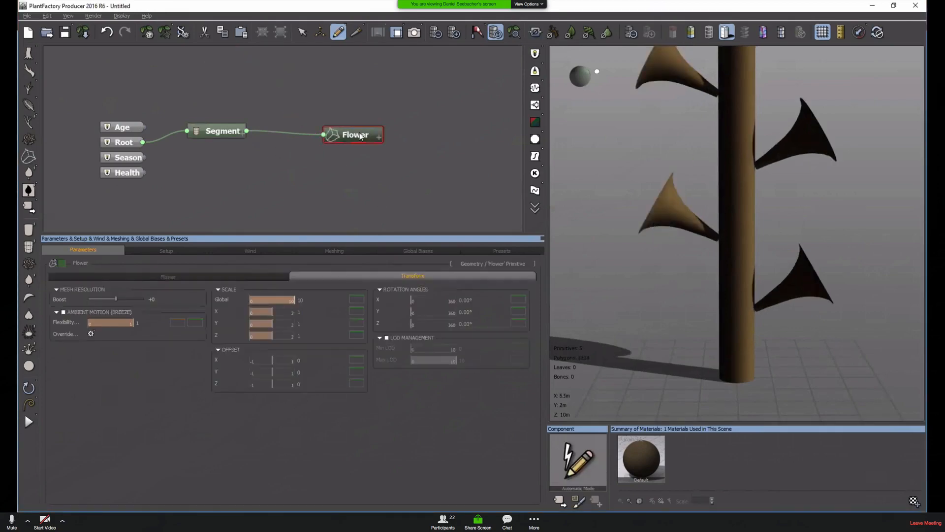
pyautogui.click(148, 277)
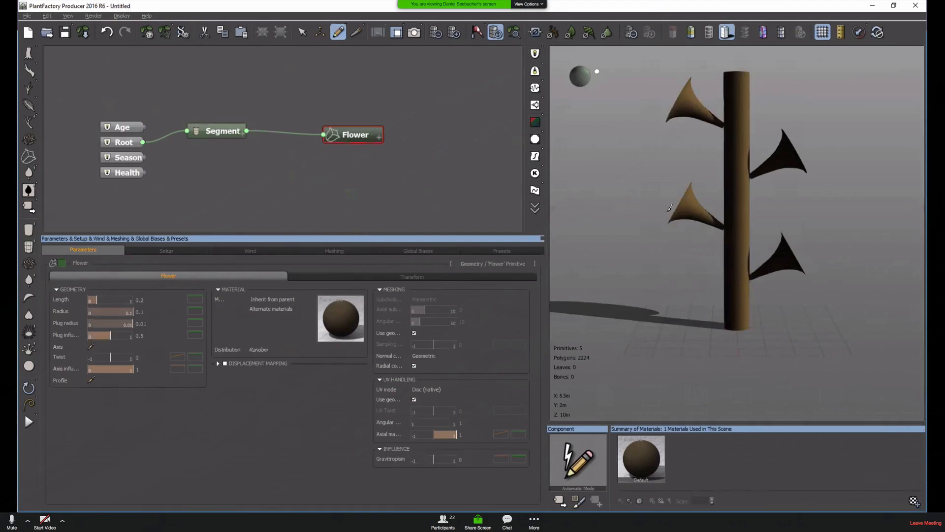
pyautogui.click(303, 33)
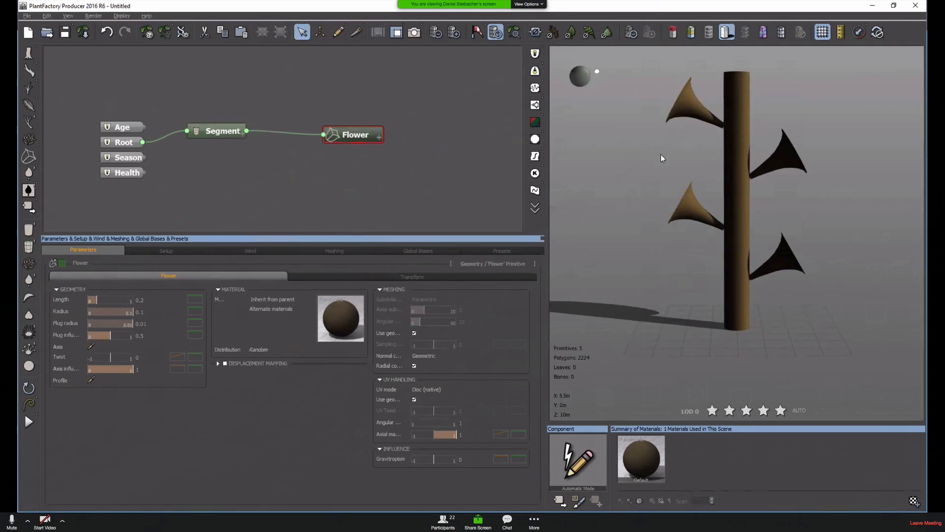
# Set the flower orientation angle on the Segment to 0 degrees and show the Segment's own geometry parameters
pyautogui.click(218, 139)
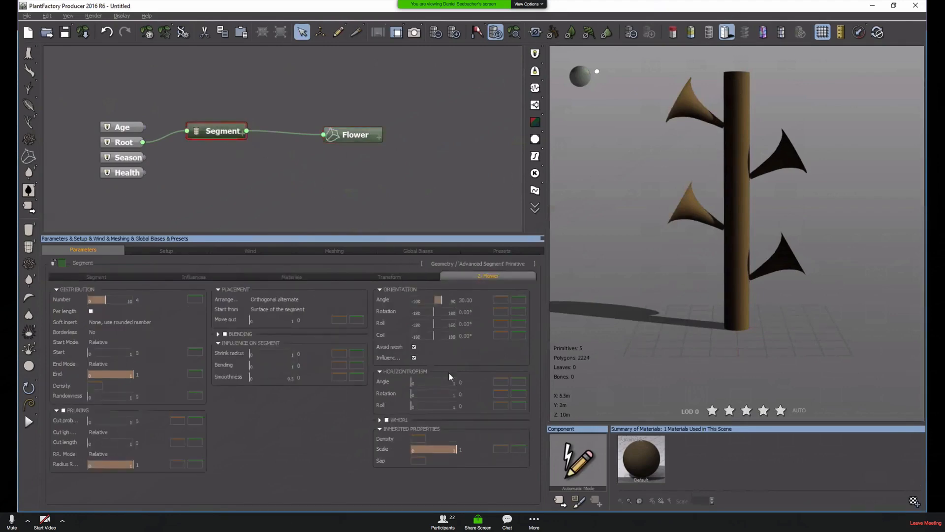
pyautogui.doubleClick(459, 299)
pyautogui.write('0')
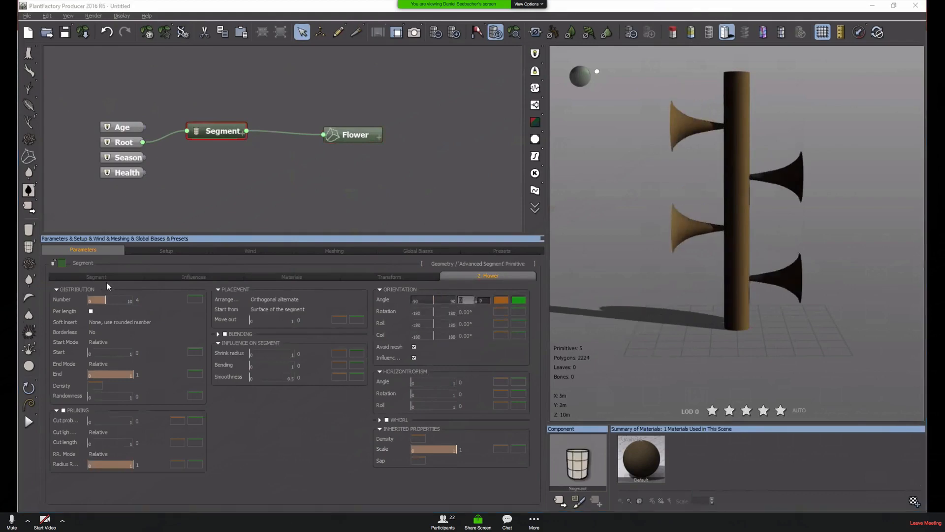
pyautogui.click(104, 277)
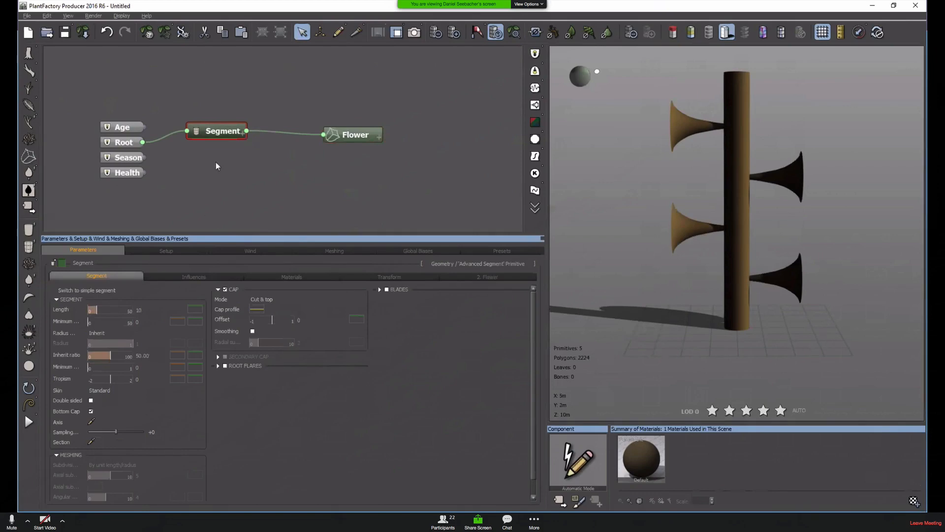
# Bend the flowers downward by raising the Flower's Gravitropism influence to 2.44
pyautogui.click(368, 137)
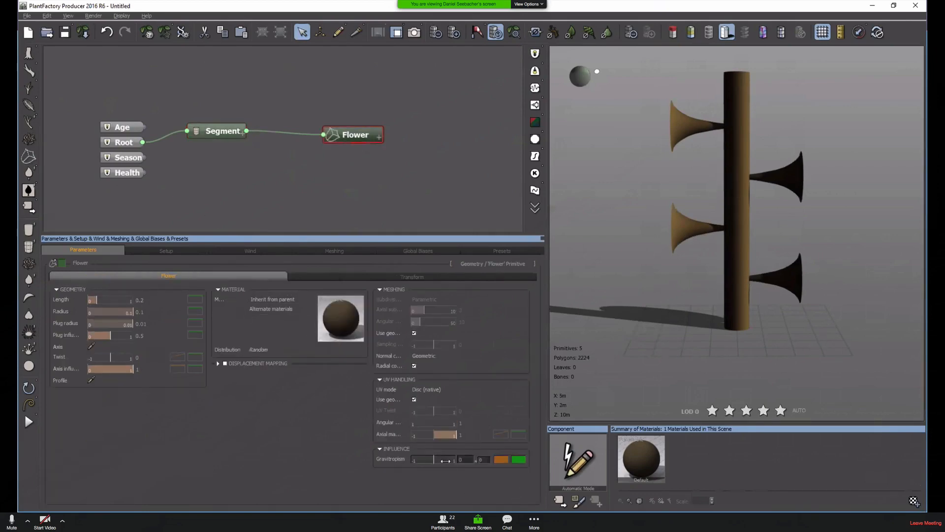
pyautogui.moveTo(436, 459)
pyautogui.mouseDown()
pyautogui.moveTo(464, 468)
pyautogui.moveTo(449, 459)
pyautogui.mouseUp()
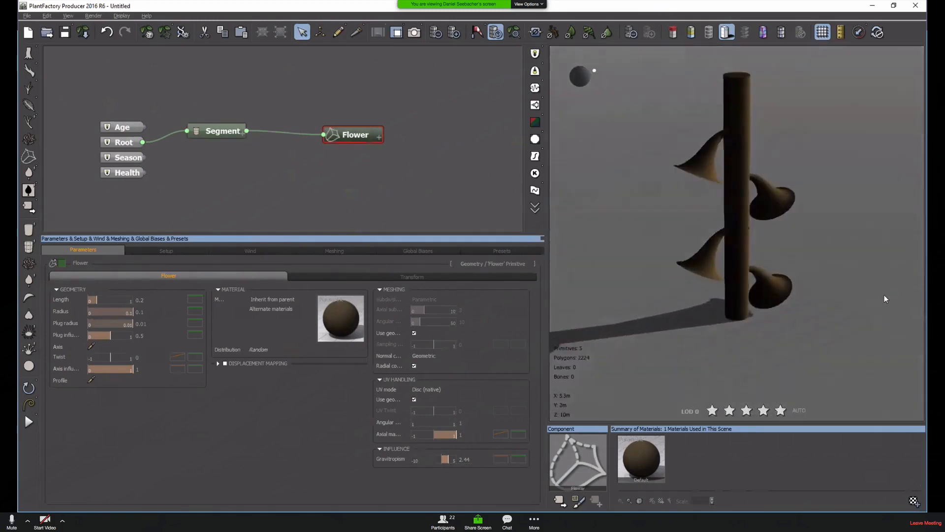
pyautogui.moveTo(836, 281); pyautogui.dragTo(782, 322, button='middle')
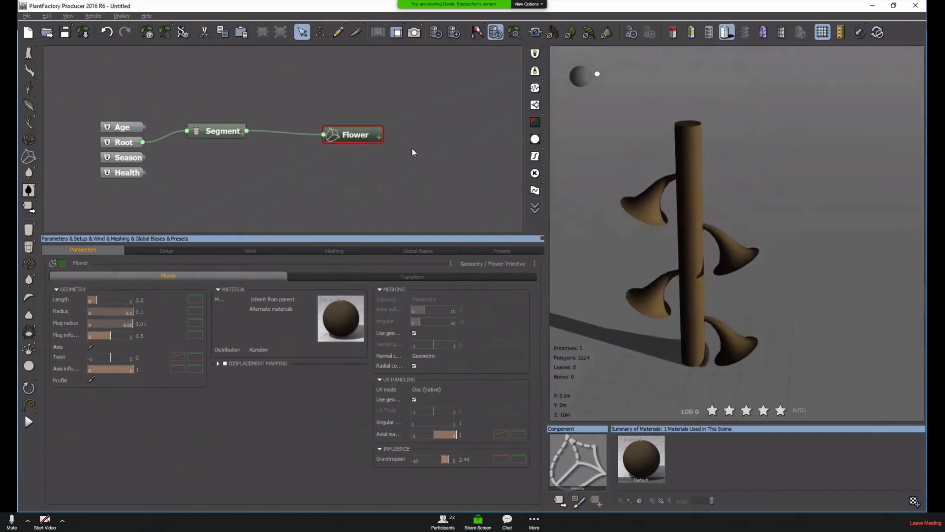
# Link the Flower to the Segment a second time, starting from the tip of the segment with an orientation angle of 0°
pyautogui.moveTo(321, 137); pyautogui.dragTo(233, 147)
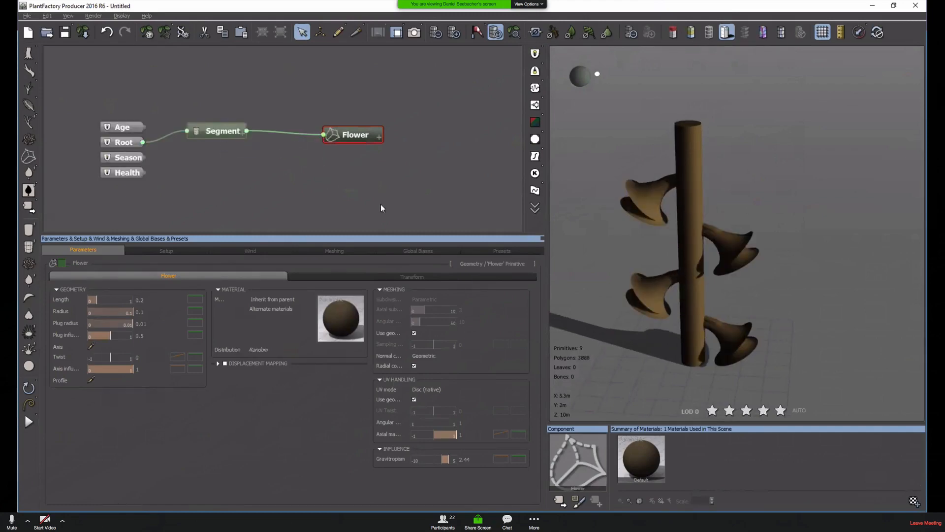
pyautogui.click(497, 275)
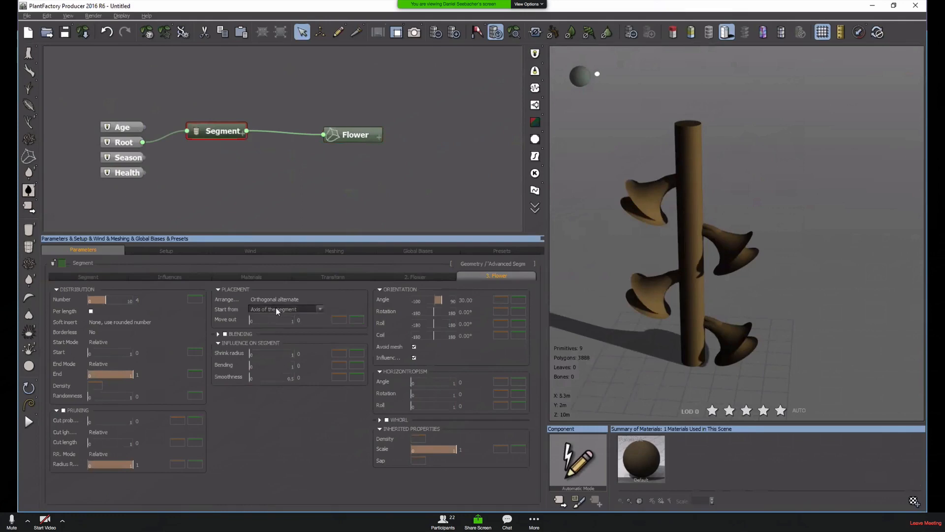
pyautogui.click(276, 309)
pyautogui.click(262, 329)
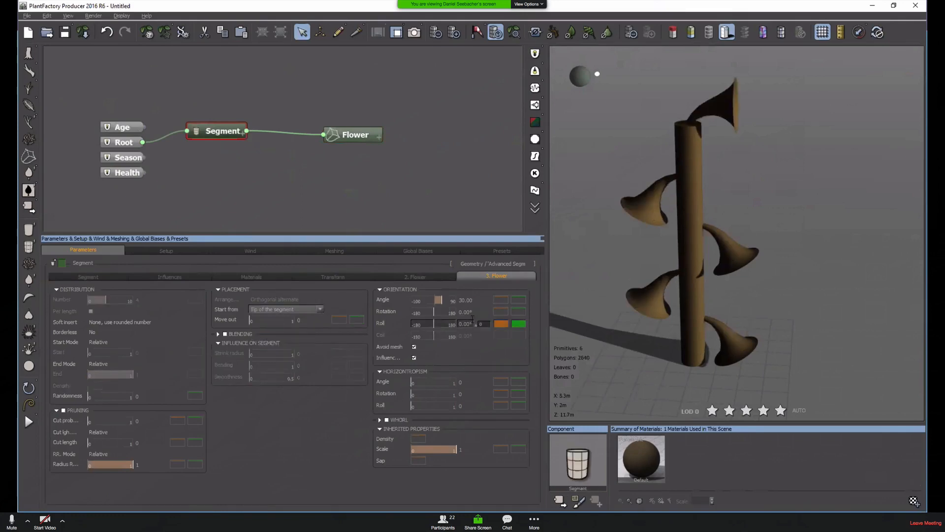
pyautogui.write('0')
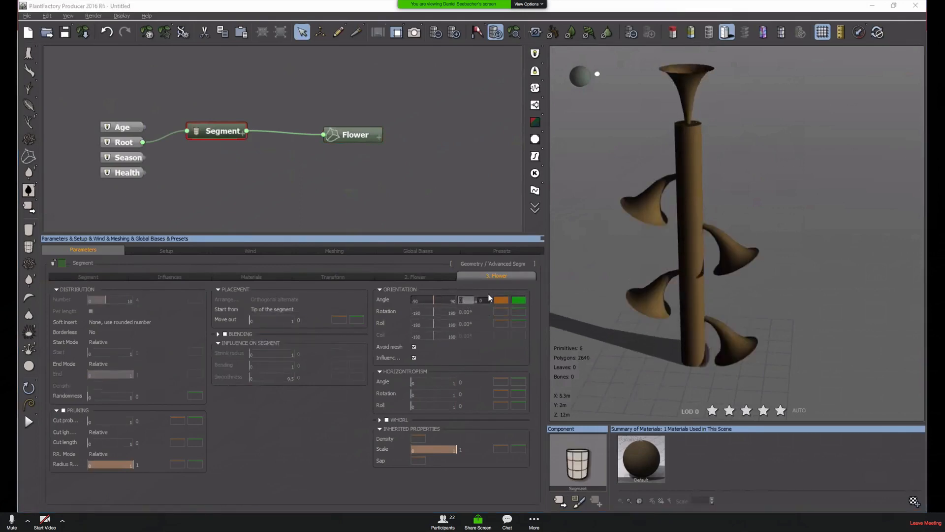
pyautogui.moveTo(735, 105); pyautogui.dragTo(676, 88, button='right')
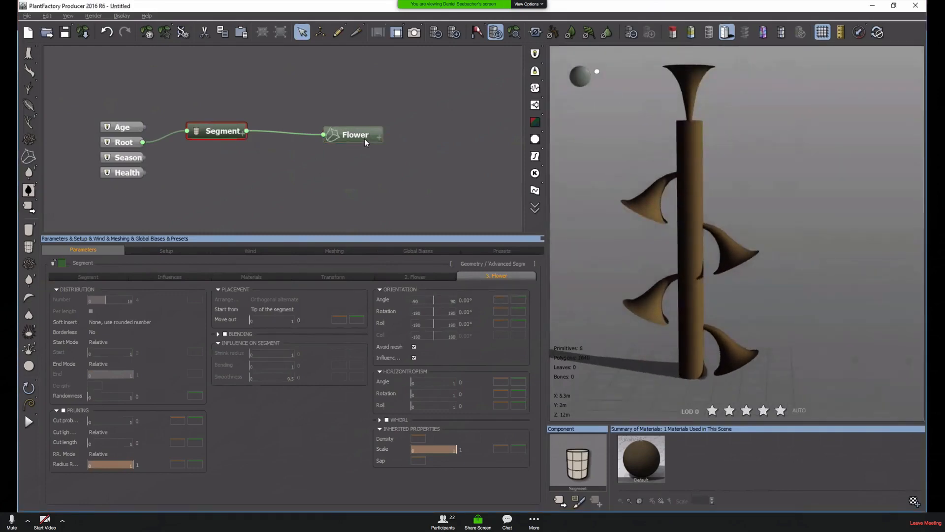
# Tilt the tip flower by raising its orientation angle on the Segment to 45.31°
pyautogui.click(336, 140)
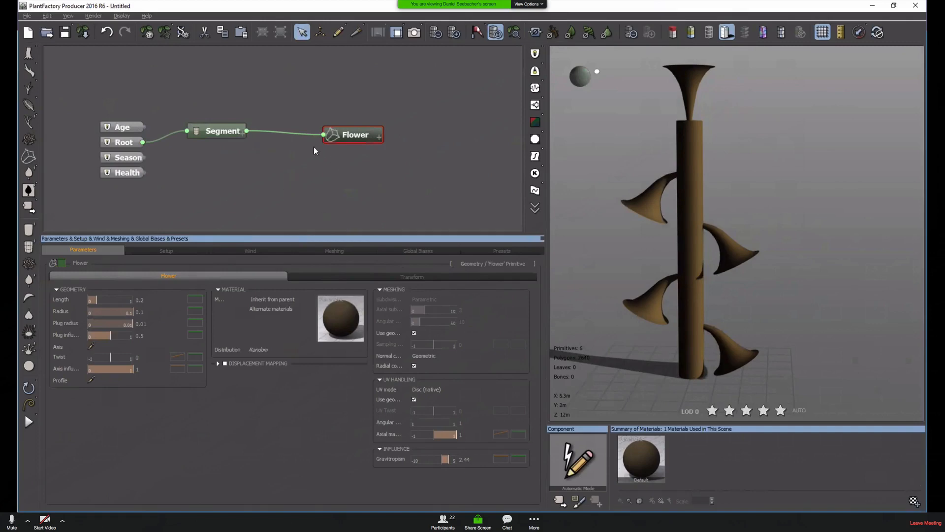
pyautogui.click(229, 133)
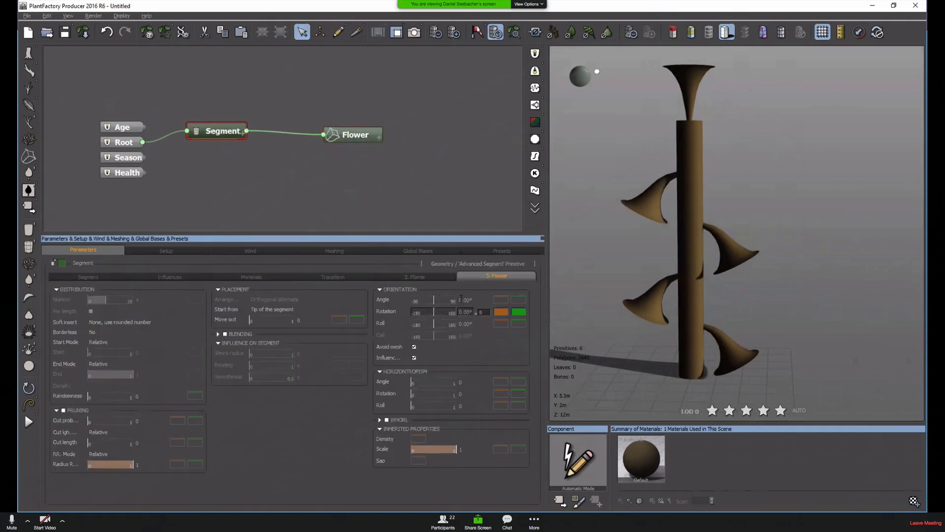
pyautogui.moveTo(434, 300)
pyautogui.mouseDown()
pyautogui.moveTo(457, 302)
pyautogui.moveTo(443, 300)
pyautogui.mouseUp()
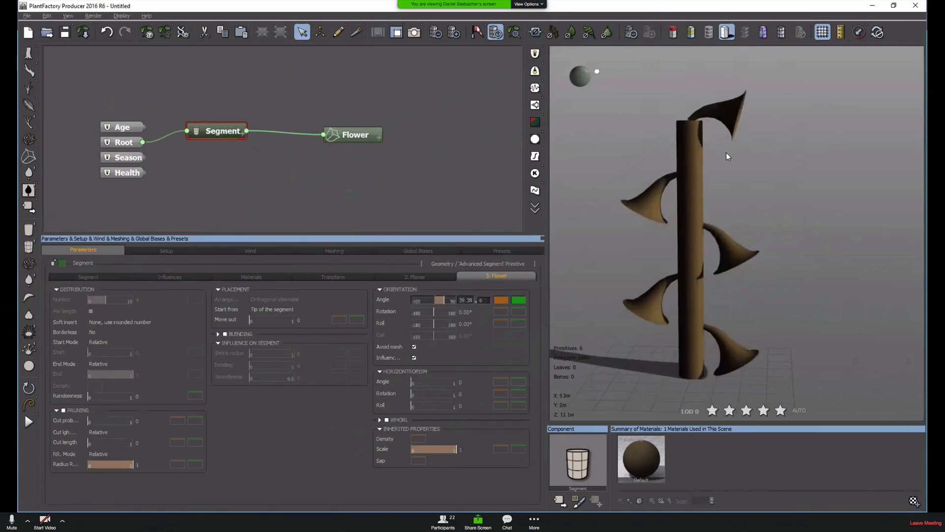
pyautogui.moveTo(443, 299); pyautogui.dragTo(443, 298)
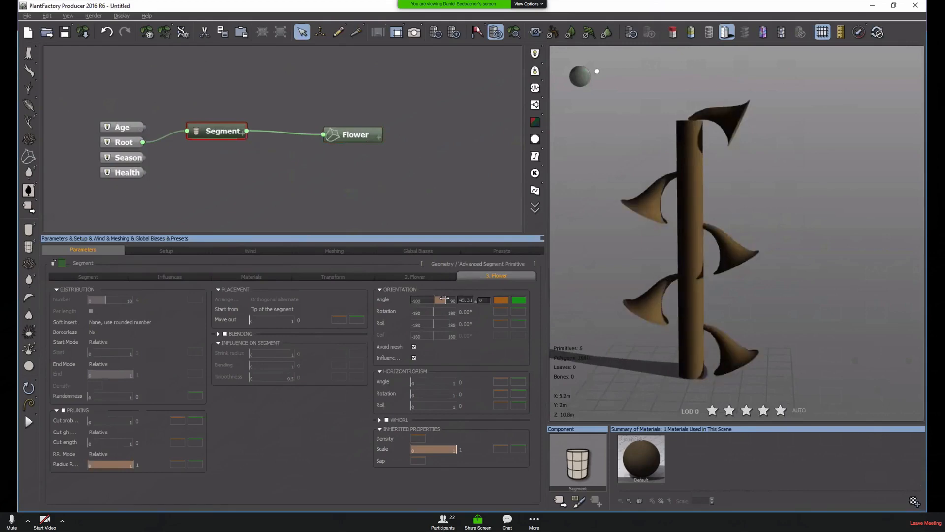
# Set the Flower's Gravitropism influence to 0
pyautogui.click(88, 276)
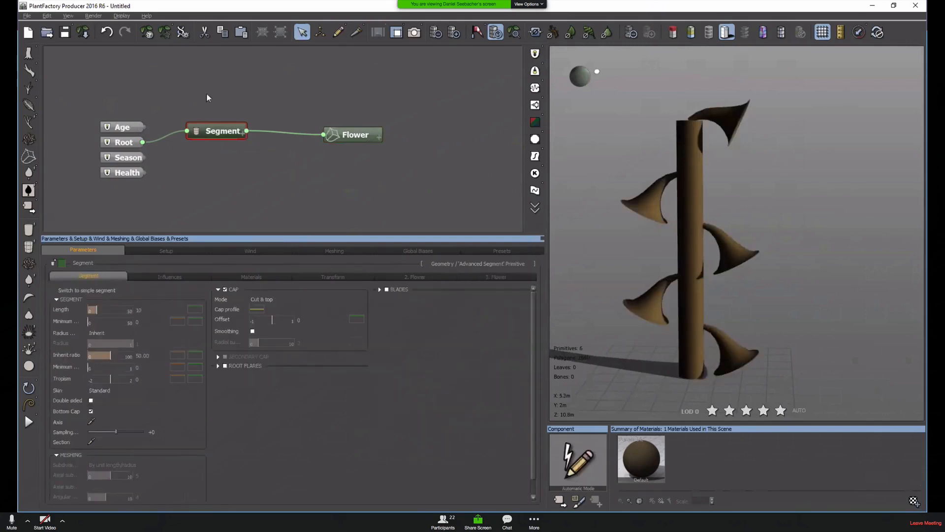
pyautogui.click(352, 135)
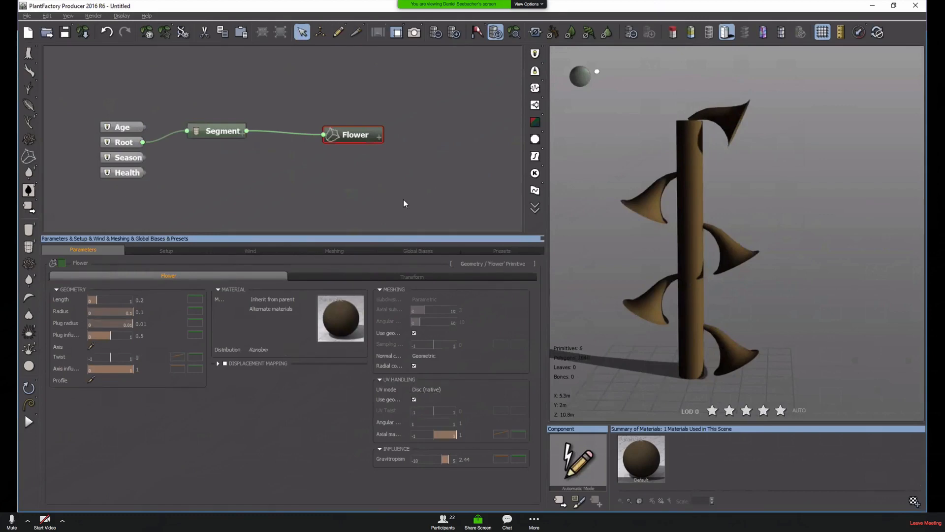
pyautogui.click(464, 459)
pyautogui.write('0')
pyautogui.press('Return')
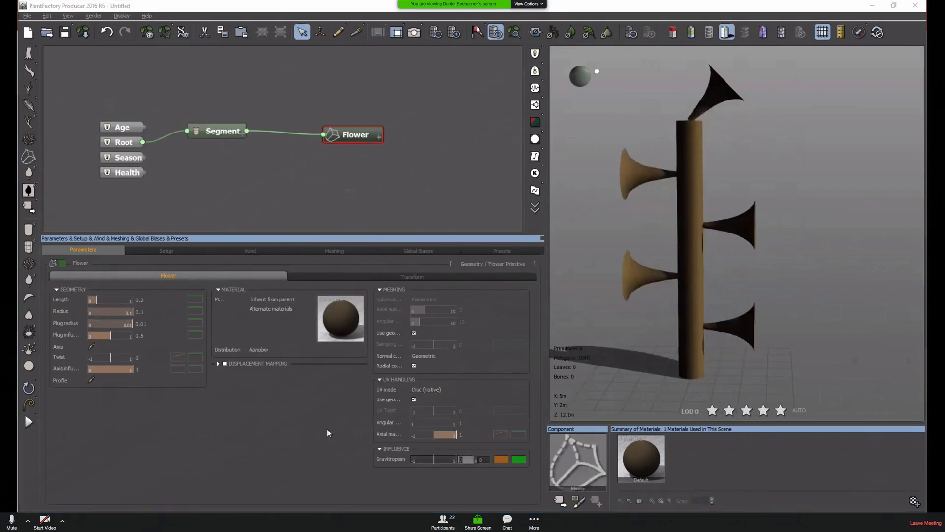
# Reshape the Flower's straight axis spline into a curved bend, apply it to the flowers and accept the edited spline
pyautogui.click(91, 346)
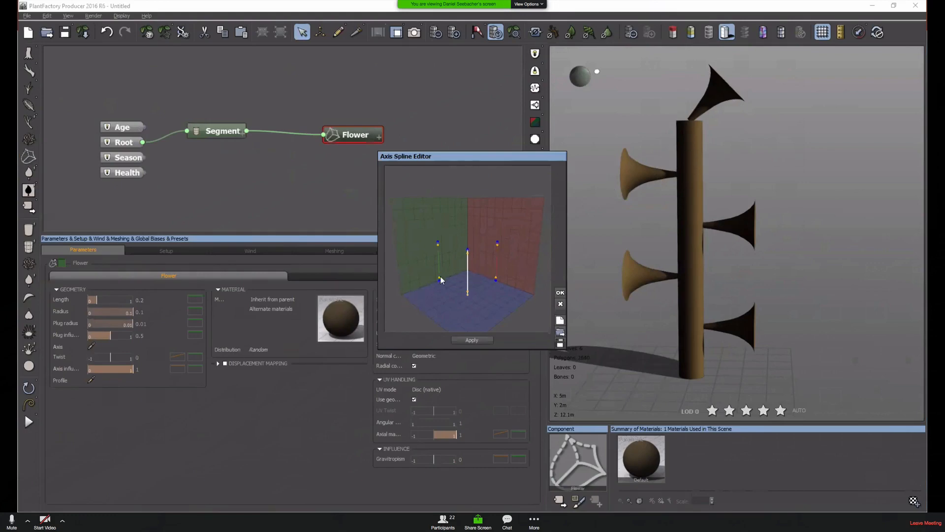
pyautogui.moveTo(467, 273); pyautogui.dragTo(445, 274)
pyautogui.moveTo(490, 269); pyautogui.dragTo(463, 269, button='right')
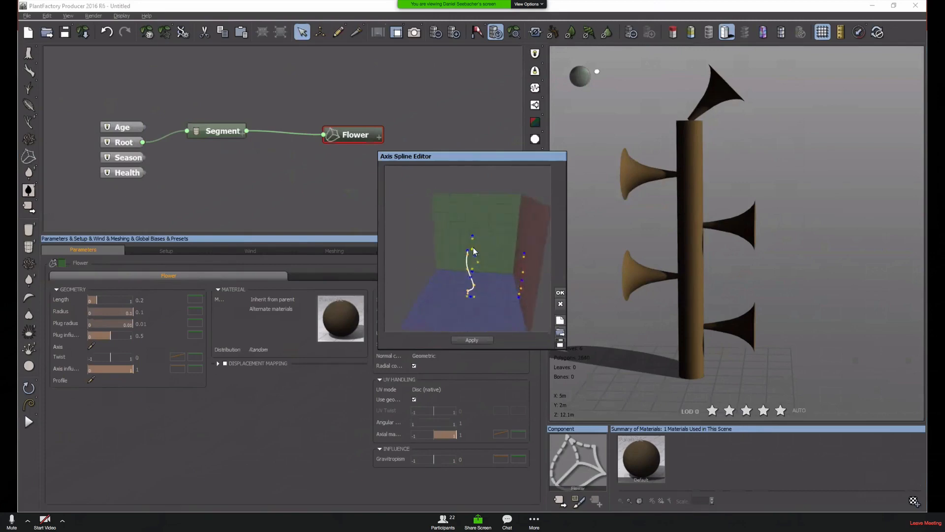
pyautogui.moveTo(472, 248); pyautogui.dragTo(471, 250)
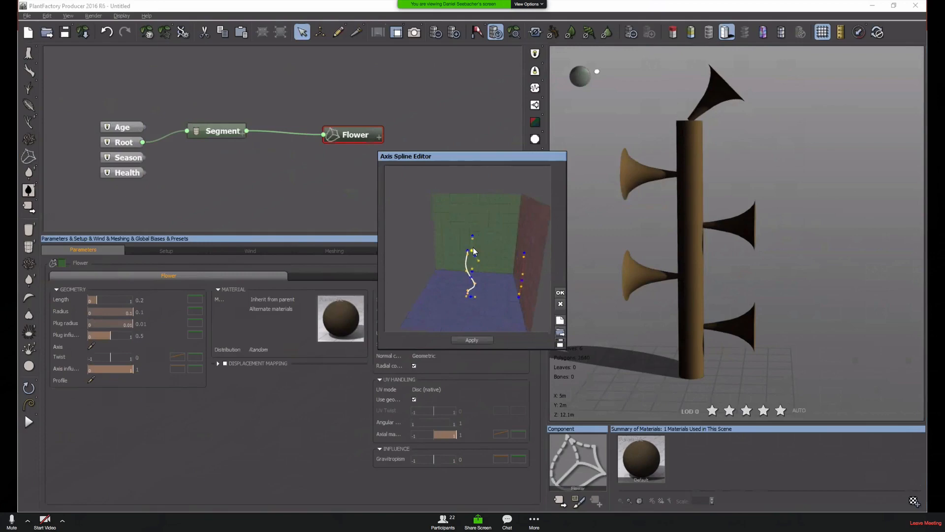
pyautogui.click(474, 341)
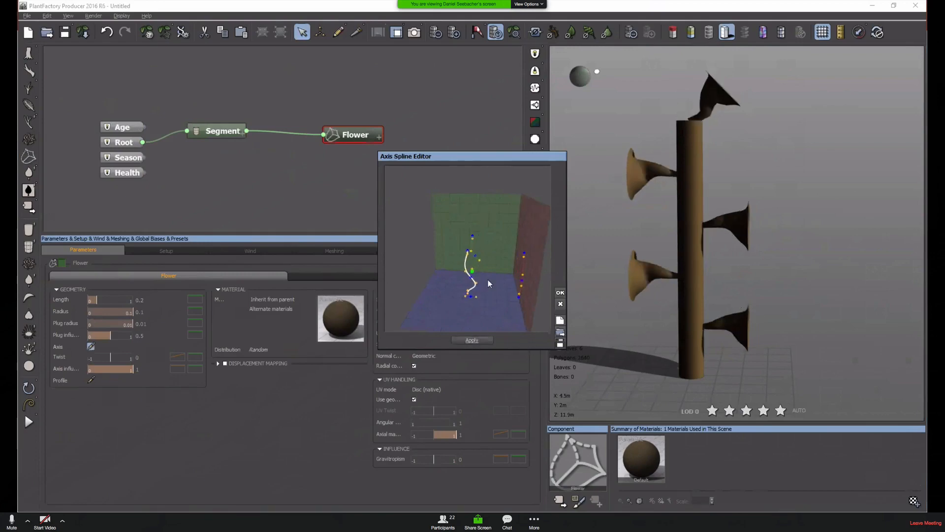
pyautogui.moveTo(489, 280); pyautogui.dragTo(470, 281, button='right')
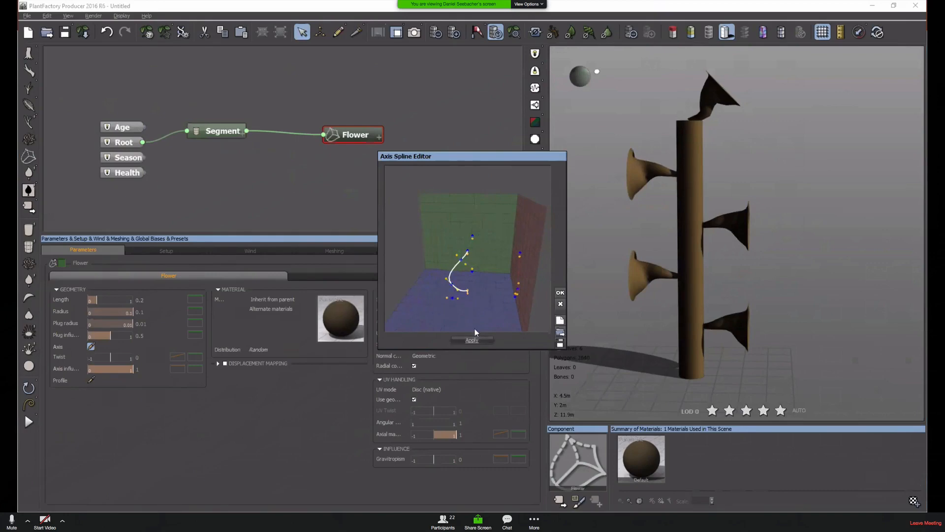
pyautogui.click(477, 340)
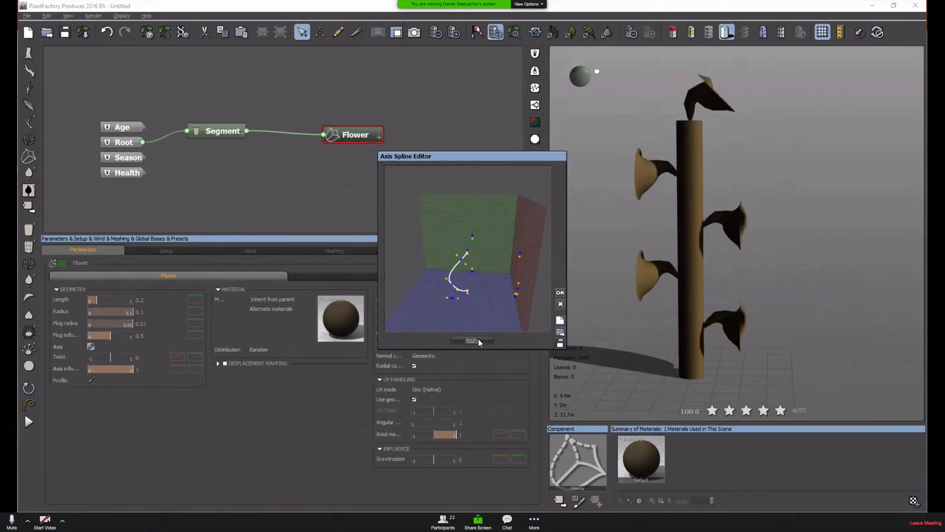
pyautogui.click(560, 292)
# Display the wireframe over the plant and move the preview light to examine the mesh of the curved flowers
pyautogui.moveTo(584, 265); pyautogui.dragTo(530, 262, button='right')
pyautogui.scroll(3, 674, 286)
pyautogui.moveTo(674, 285); pyautogui.dragTo(699, 336, button='right')
pyautogui.click(709, 32)
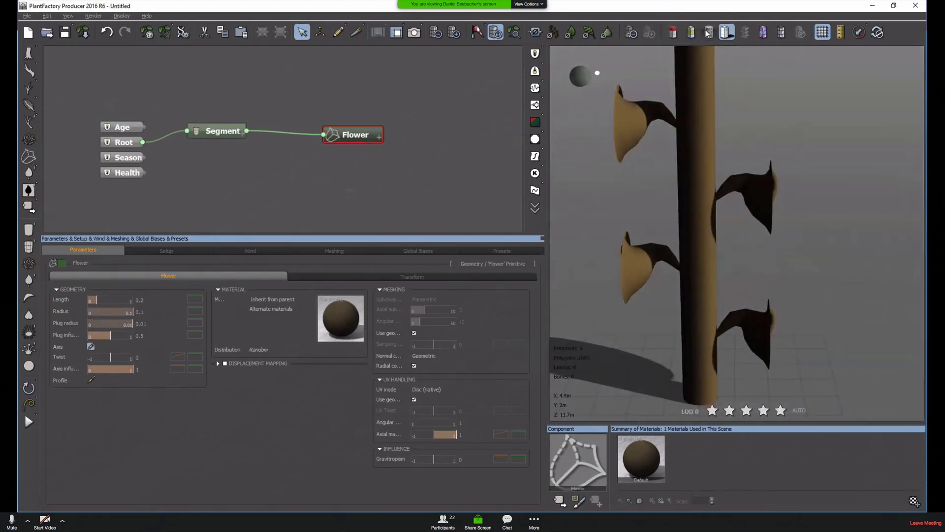
pyautogui.moveTo(787, 238); pyautogui.dragTo(523, 112)
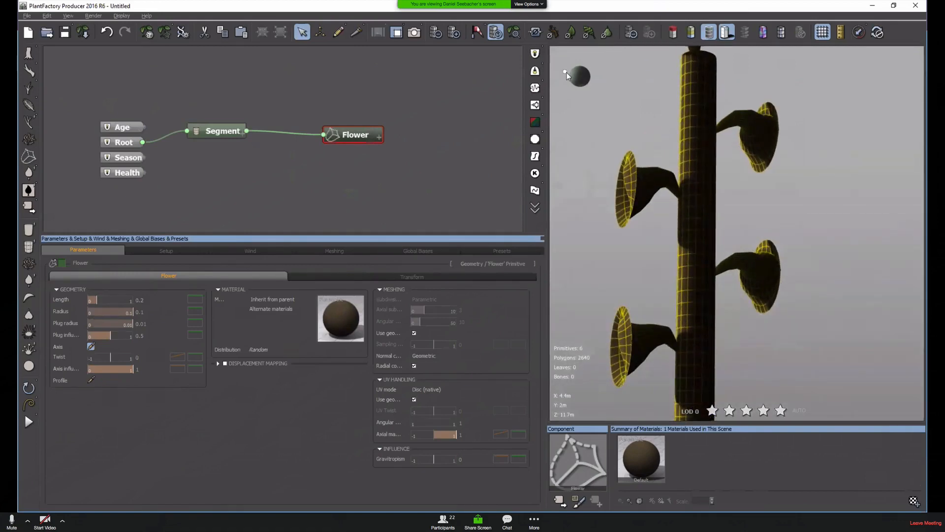
pyautogui.moveTo(567, 73); pyautogui.dragTo(633, 70)
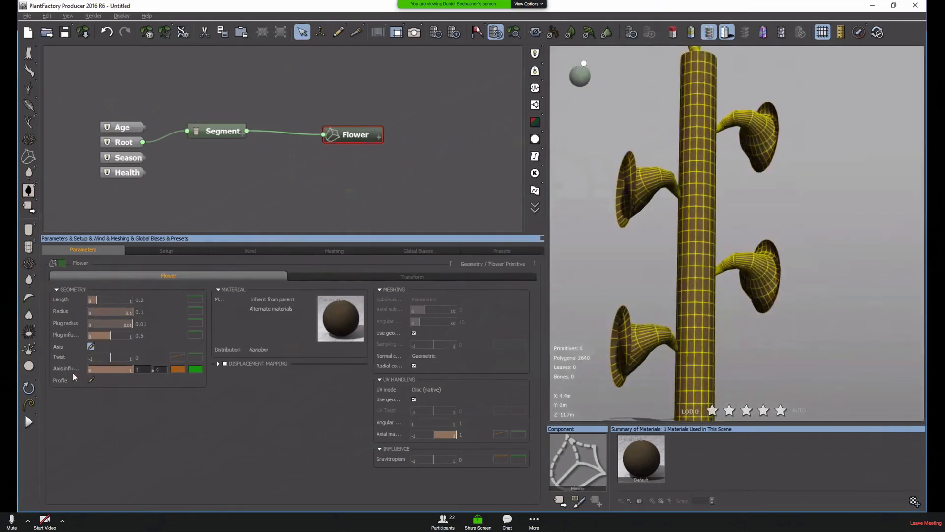
# Lower the Flower's Axis influence to 0 and restore it to 1 to compare the bend
pyautogui.moveTo(118, 370); pyautogui.dragTo(34, 373)
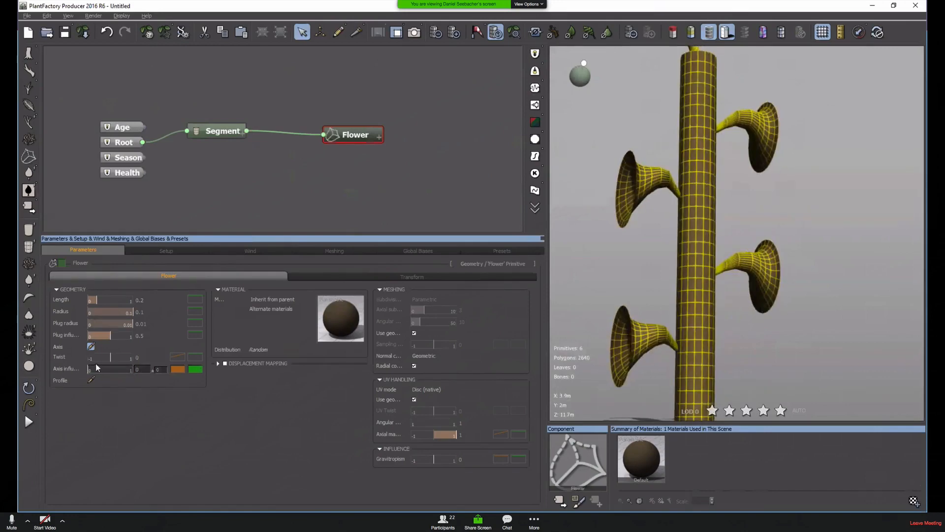
pyautogui.moveTo(94, 369); pyautogui.dragTo(269, 364)
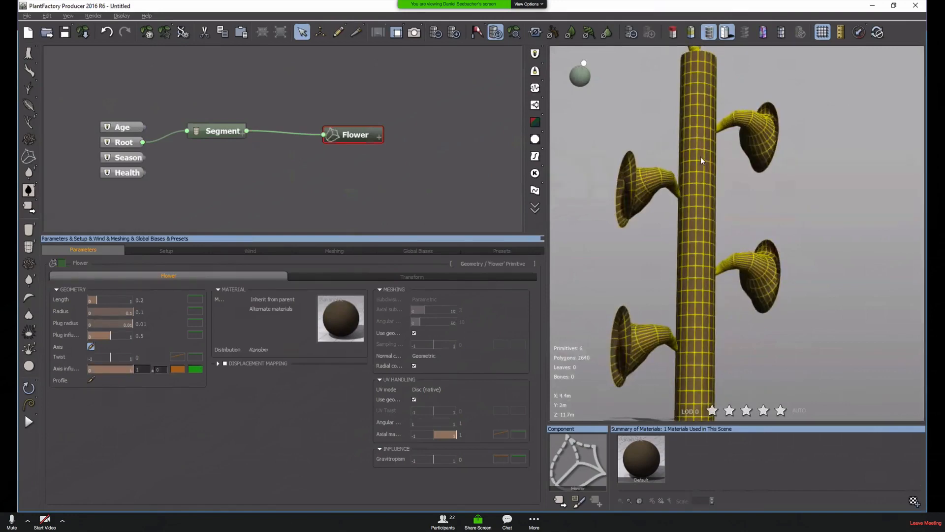
pyautogui.moveTo(701, 156); pyautogui.dragTo(716, 214)
# Open the recent file Red Poppy Webinar.tpfp without saving the current scene
pyautogui.click(27, 16)
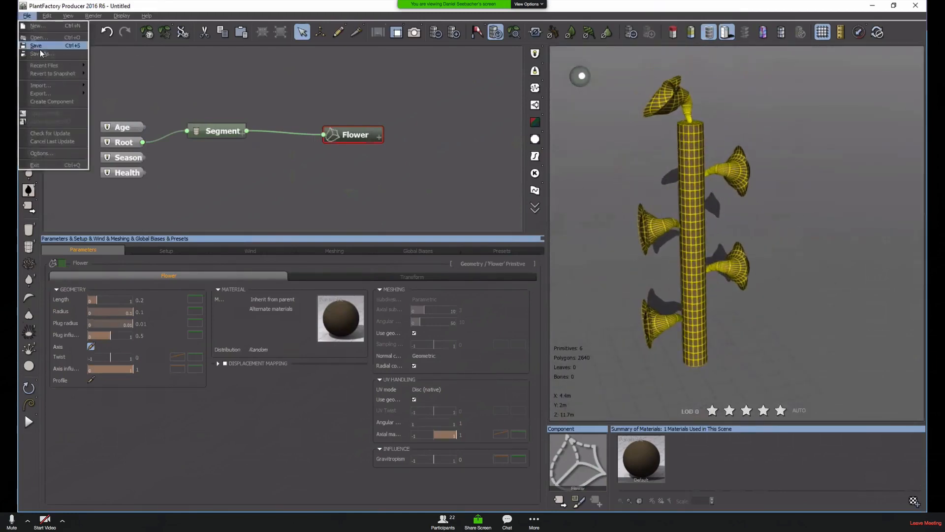
pyautogui.moveTo(52, 65)
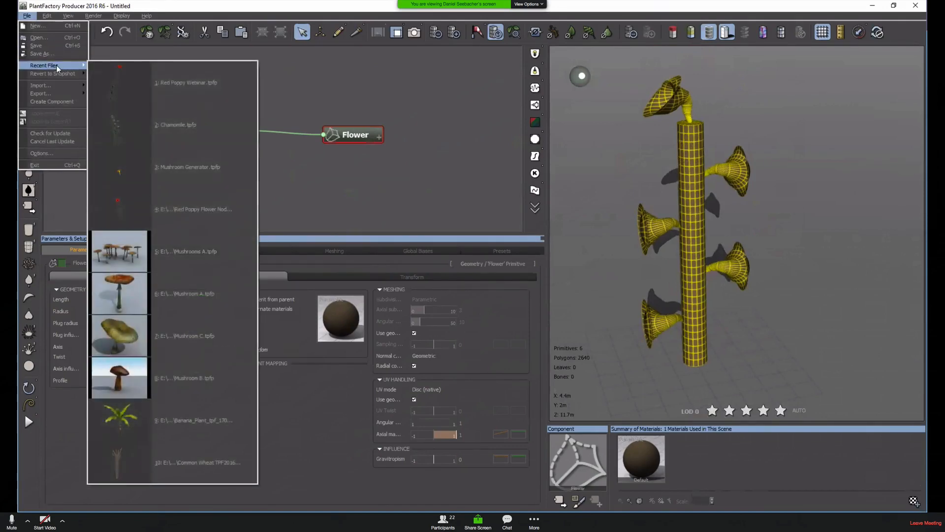
pyautogui.click(184, 84)
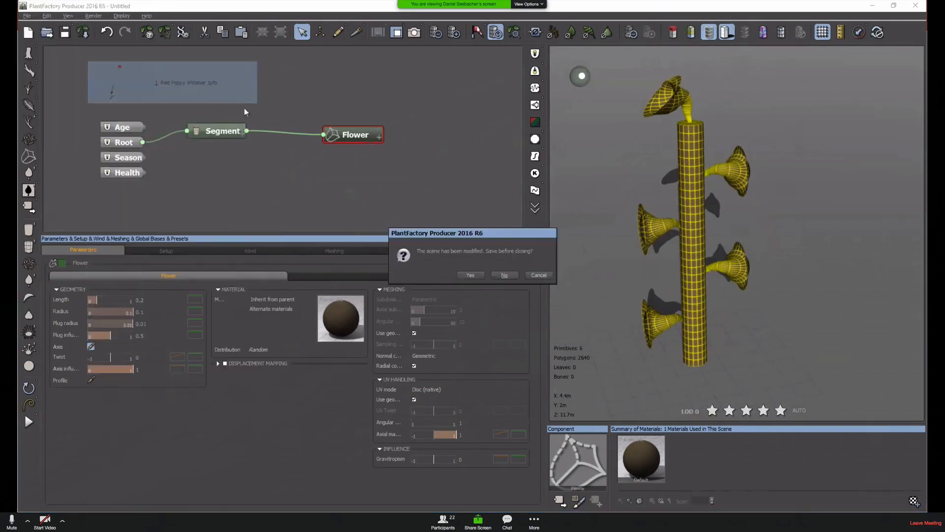
pyautogui.click(507, 275)
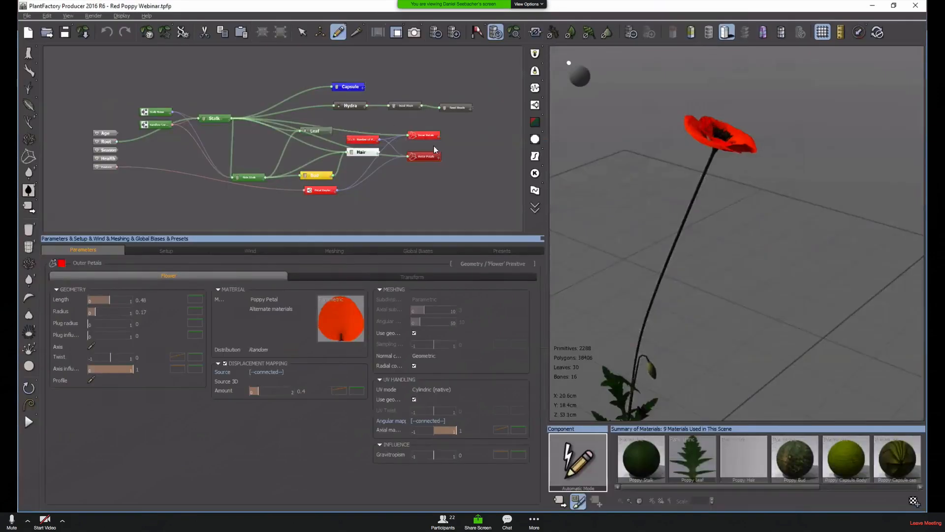
# Try to connect the Axis parameter of the Outer Petals to another node in the graph
pyautogui.moveTo(446, 176); pyautogui.dragTo(435, 131, button='middle')
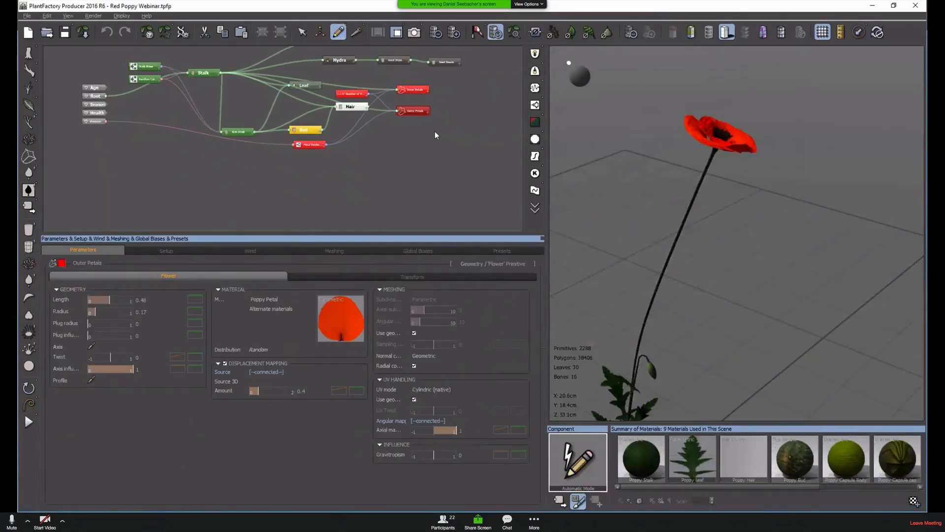
pyautogui.moveTo(398, 152); pyautogui.dragTo(376, 172, button='middle')
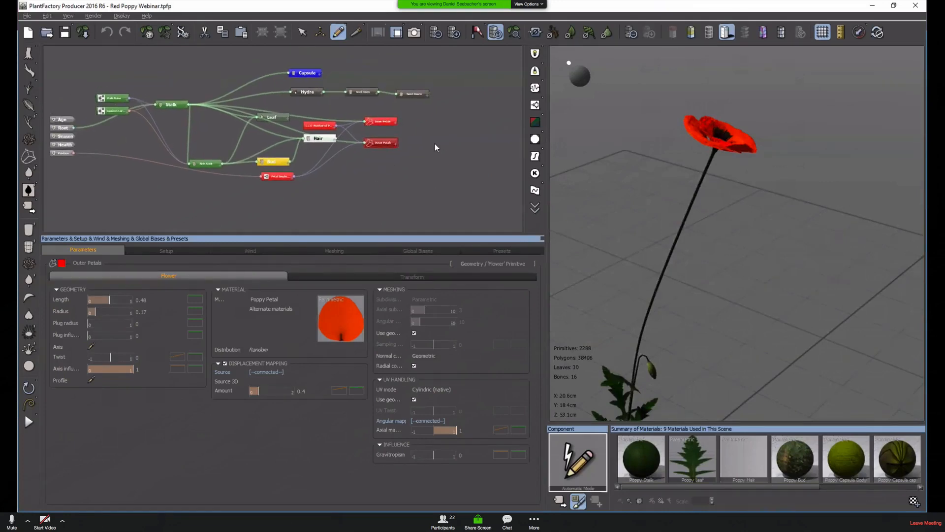
pyautogui.scroll(3, 348, 138)
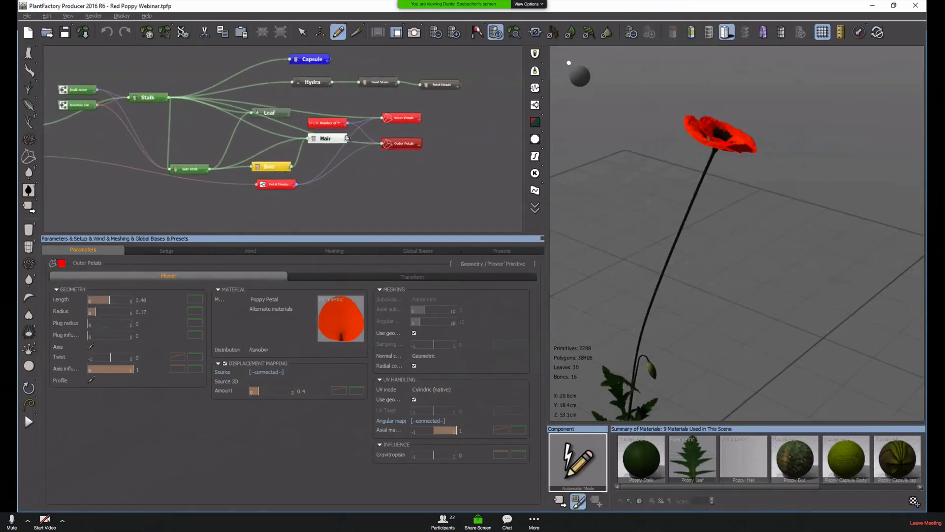
pyautogui.moveTo(349, 119); pyautogui.dragTo(367, 139, button='middle')
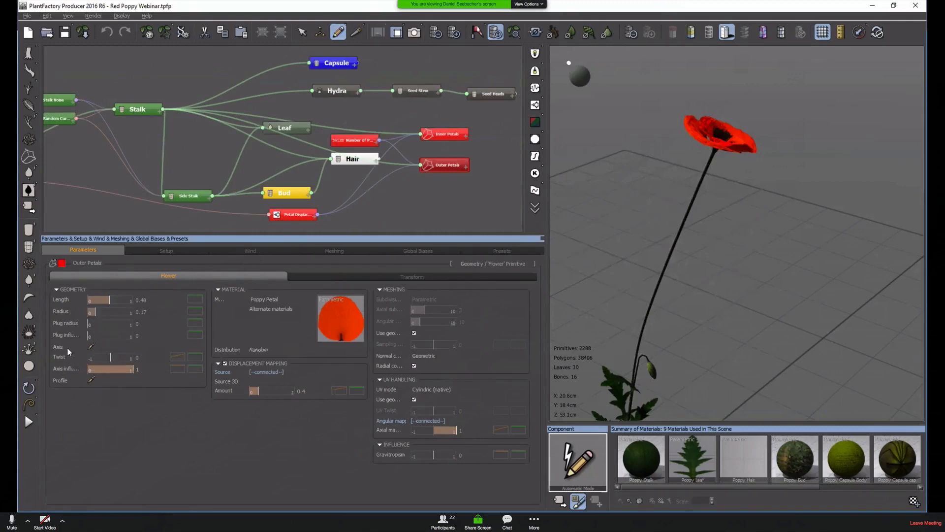
pyautogui.rightClick(56, 352)
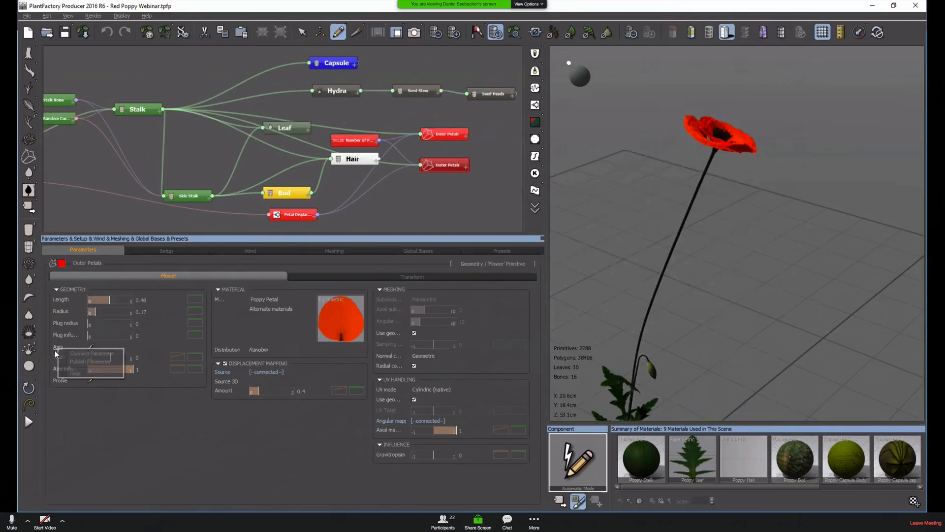
pyautogui.click(87, 353)
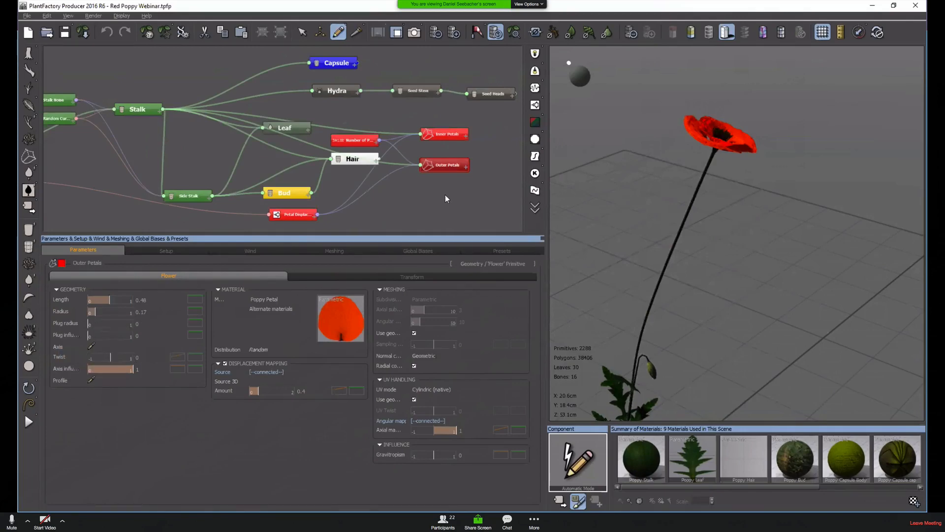
pyautogui.moveTo(379, 209); pyautogui.dragTo(393, 171, button='middle')
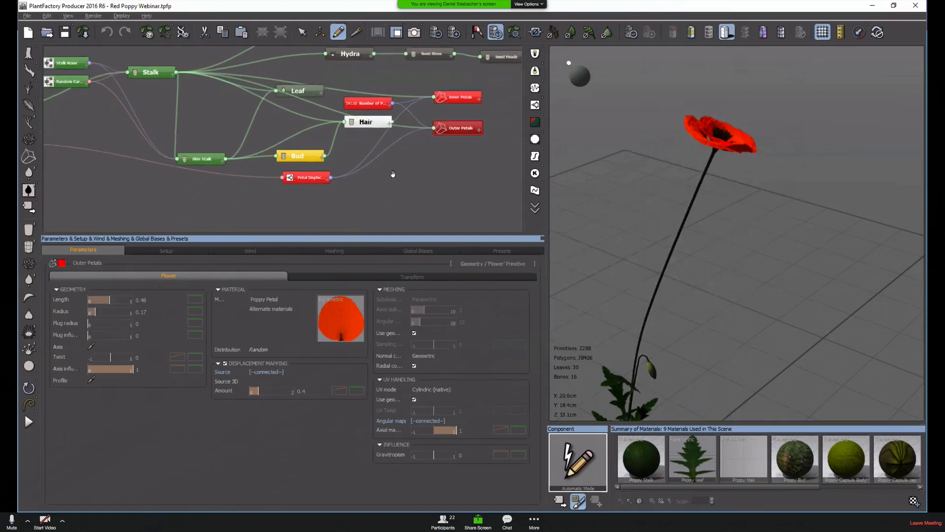
pyautogui.rightClick(54, 346)
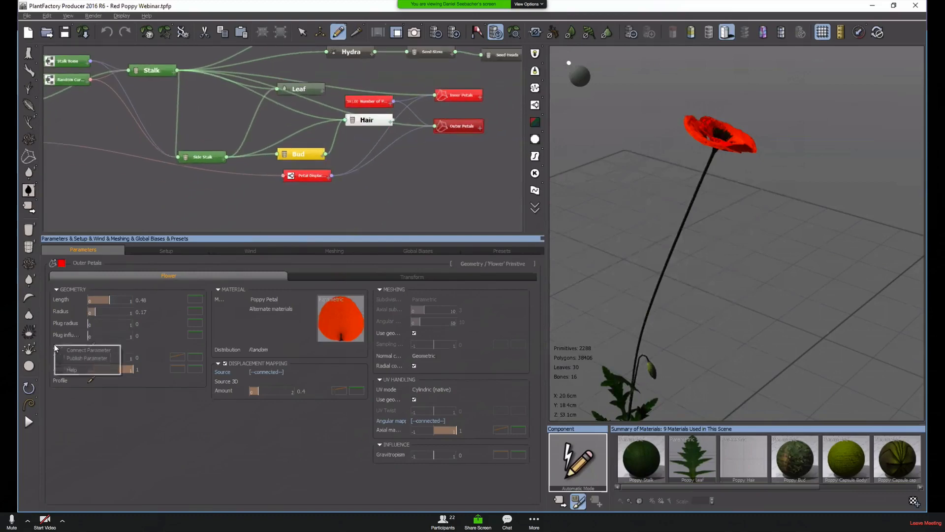
pyautogui.click(130, 355)
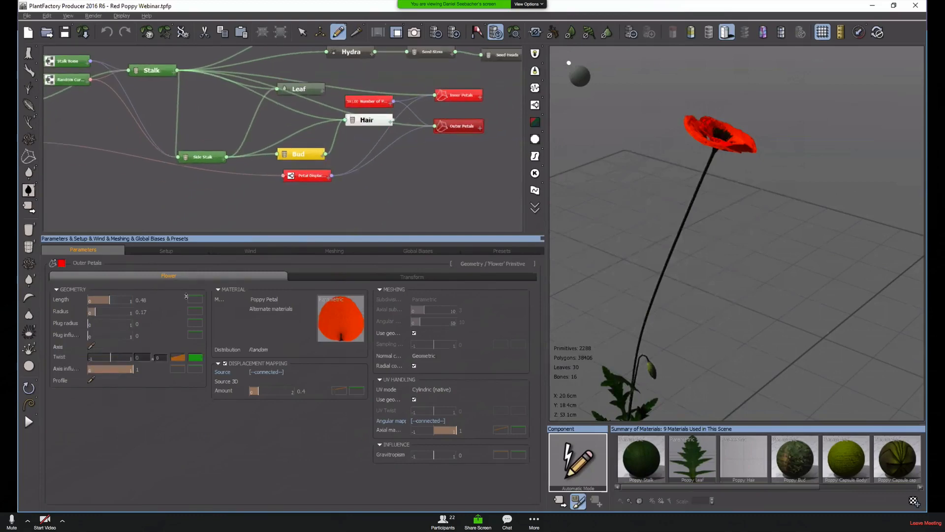
# Expand the Outer Petals node in the graph to expose its Flower Geometry inputs, including Axis
pyautogui.click(480, 128)
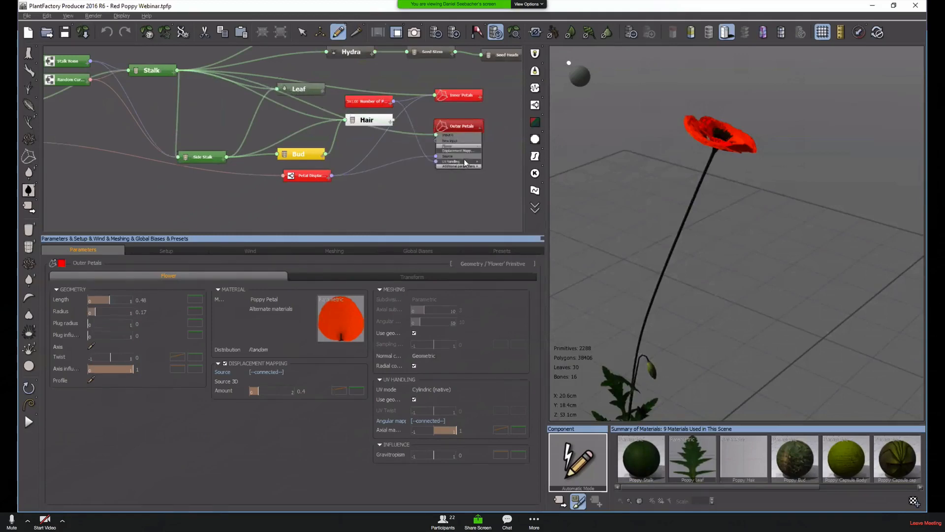
pyautogui.click(476, 161)
pyautogui.click(477, 173)
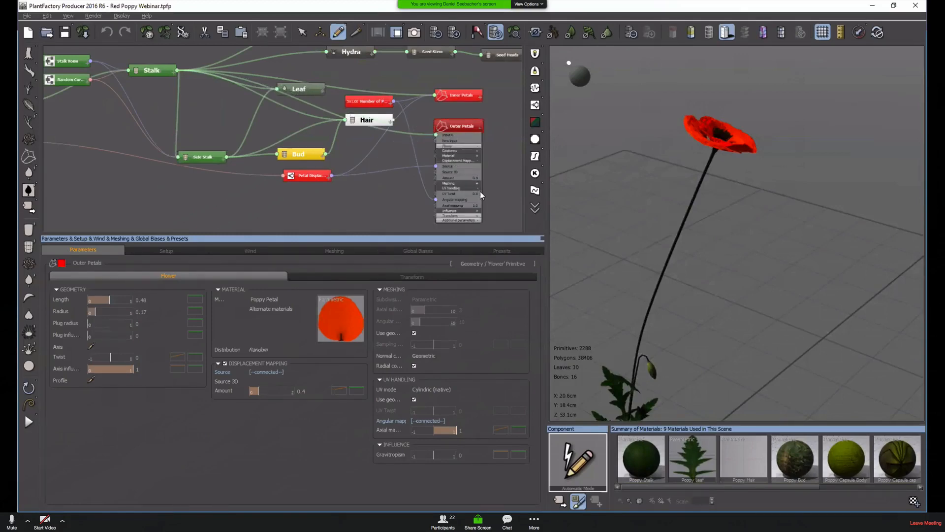
pyautogui.click(478, 151)
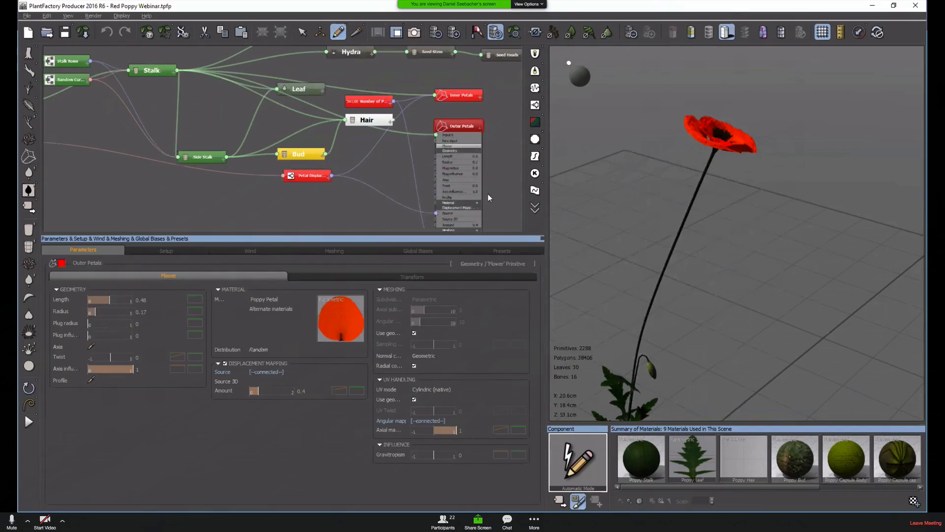
# Add an Axis Spline - Manual node below the petal displacement node, delete its attached Primal node and check its default spline
pyautogui.scroll(-5, 415, 165)
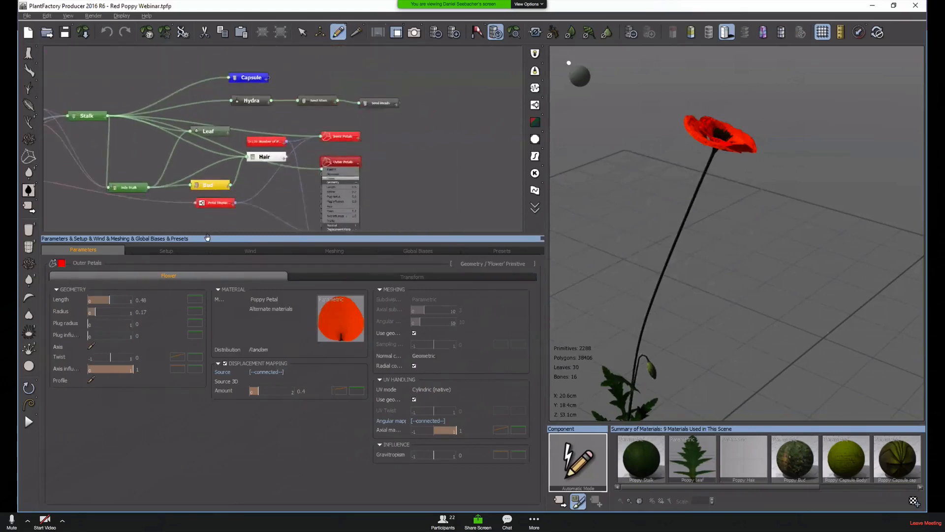
pyautogui.moveTo(208, 237); pyautogui.dragTo(310, 161, button='middle')
pyautogui.rightClick(272, 176)
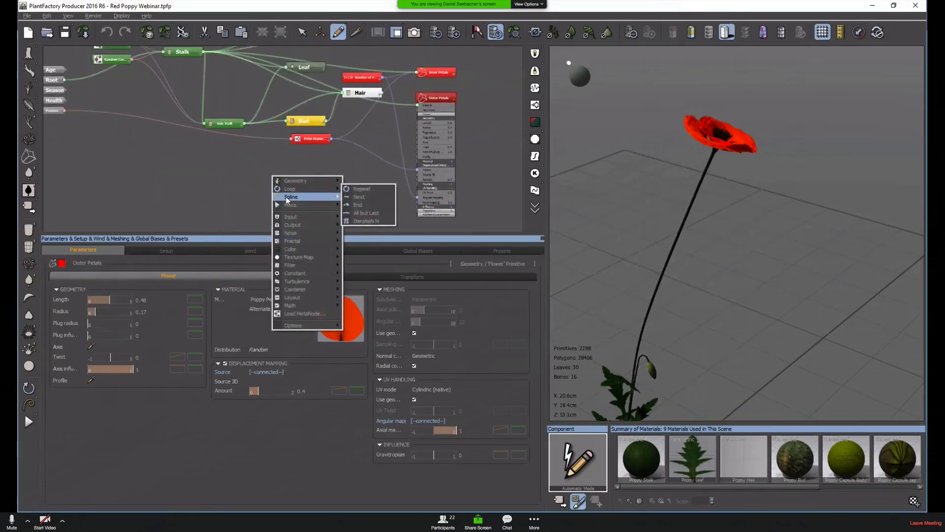
pyautogui.moveTo(289, 206)
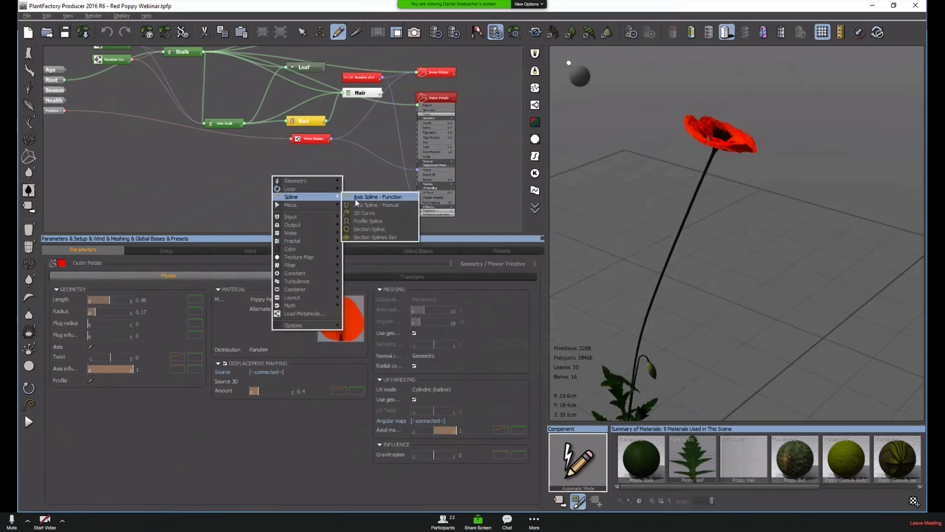
pyautogui.click(380, 204)
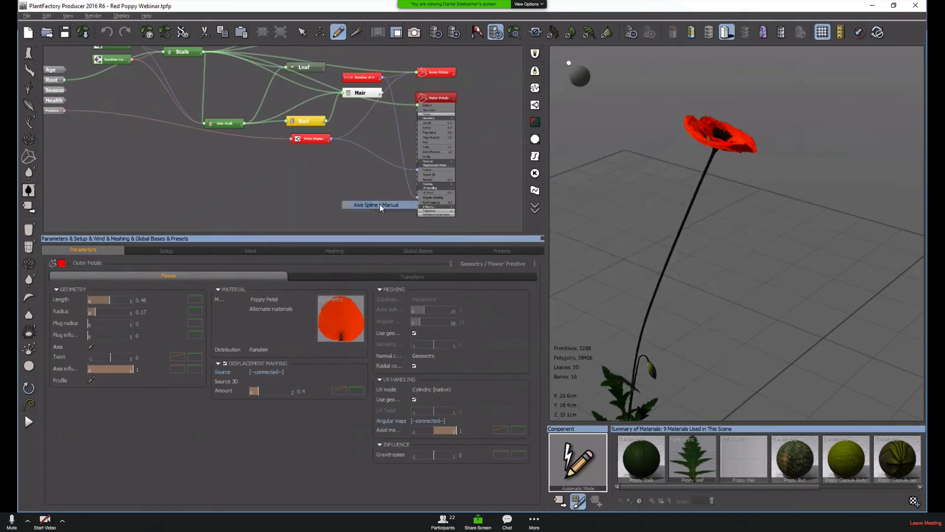
pyautogui.click(230, 185)
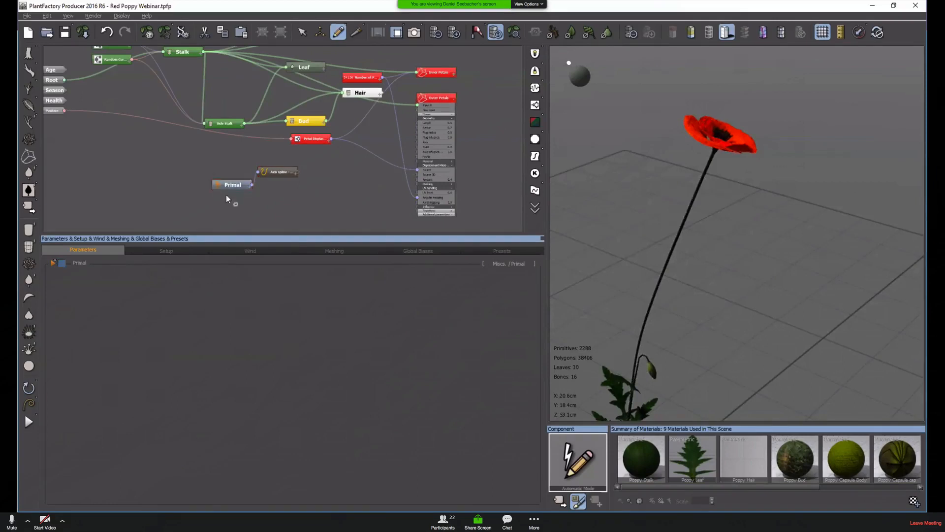
pyautogui.press('Delete')
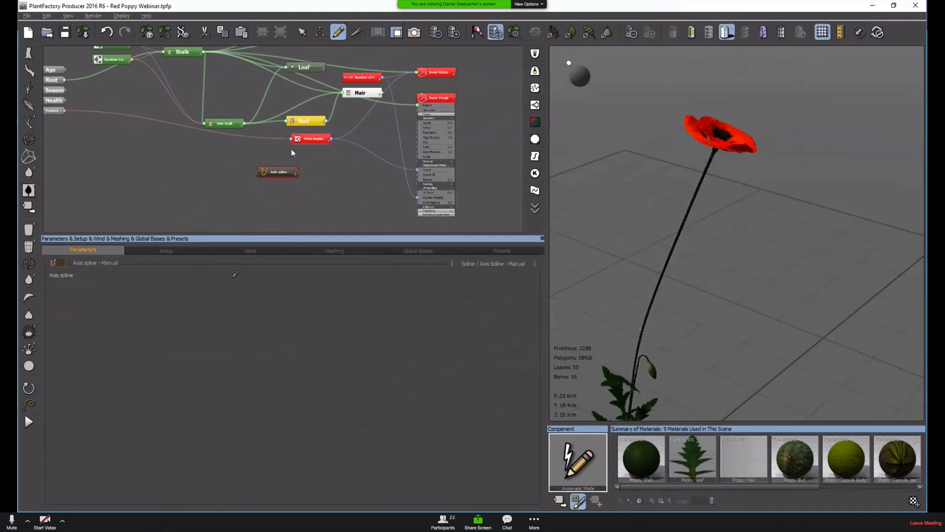
pyautogui.moveTo(274, 173); pyautogui.dragTo(300, 170)
pyautogui.click(235, 273)
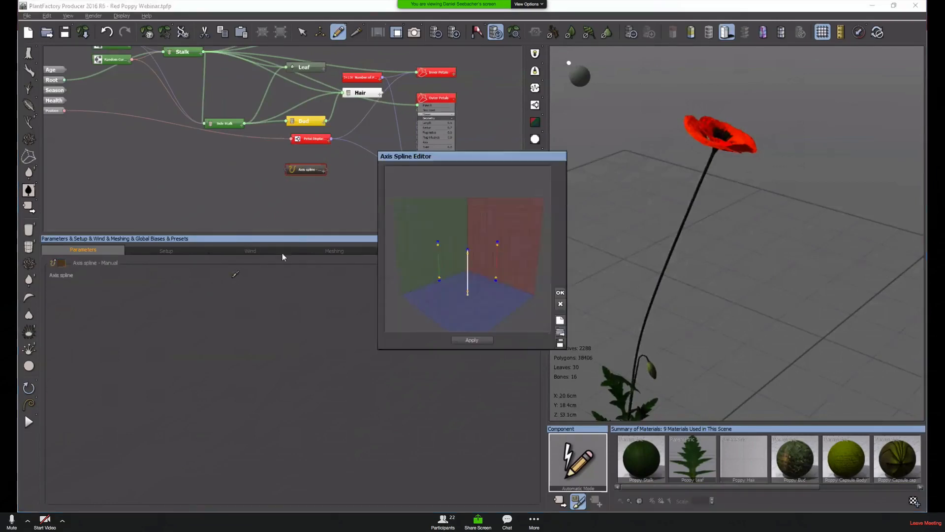
pyautogui.click(559, 306)
# Duplicate the manual axis spline node three times and stack the copies beneath the original
pyautogui.moveTo(305, 170)
pyautogui.mouseDown()
pyautogui.moveTo(308, 161)
pyautogui.moveTo(318, 167)
pyautogui.mouseUp()
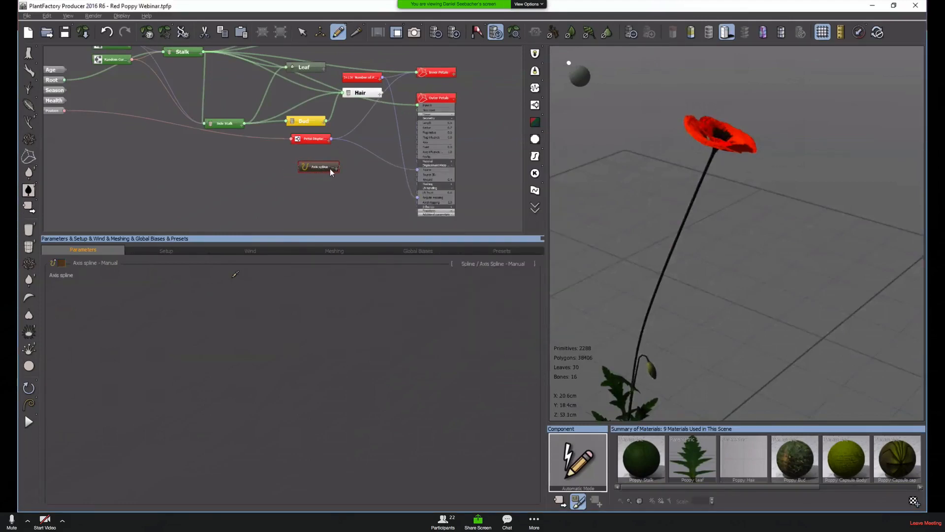
pyautogui.hotkey('ctrl', 'c')
pyautogui.click(324, 178)
pyautogui.hotkey('ctrl', 'v')
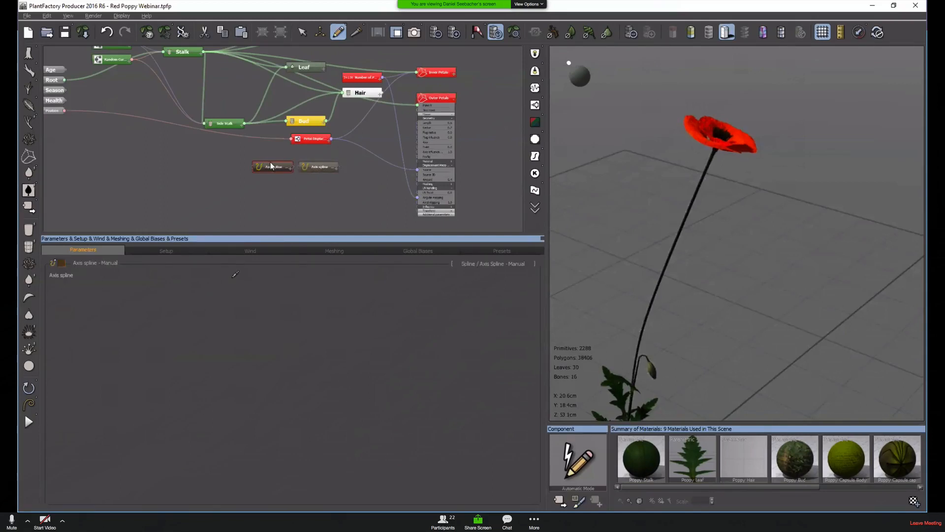
pyautogui.moveTo(270, 165); pyautogui.dragTo(312, 203)
pyautogui.hotkey('ctrl', 'v')
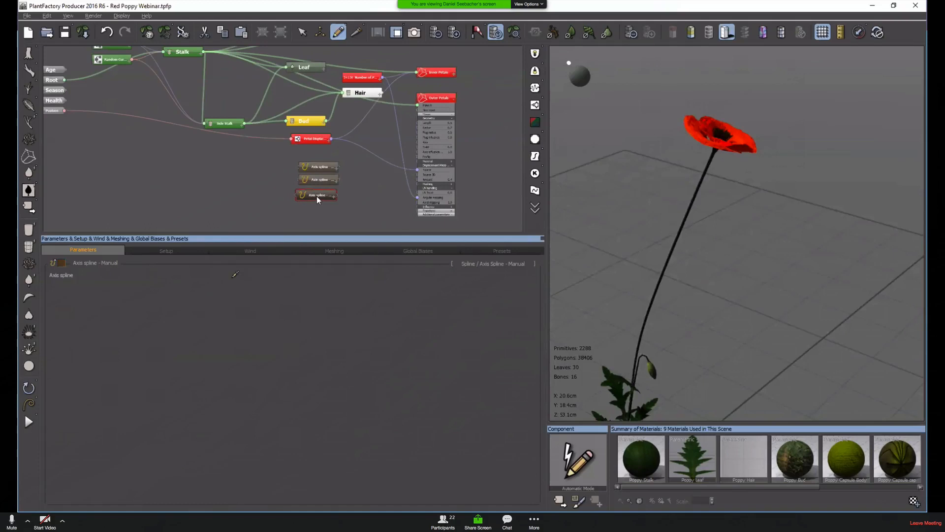
pyautogui.hotkey('ctrl', 'v')
pyautogui.moveTo(308, 185); pyautogui.dragTo(310, 185)
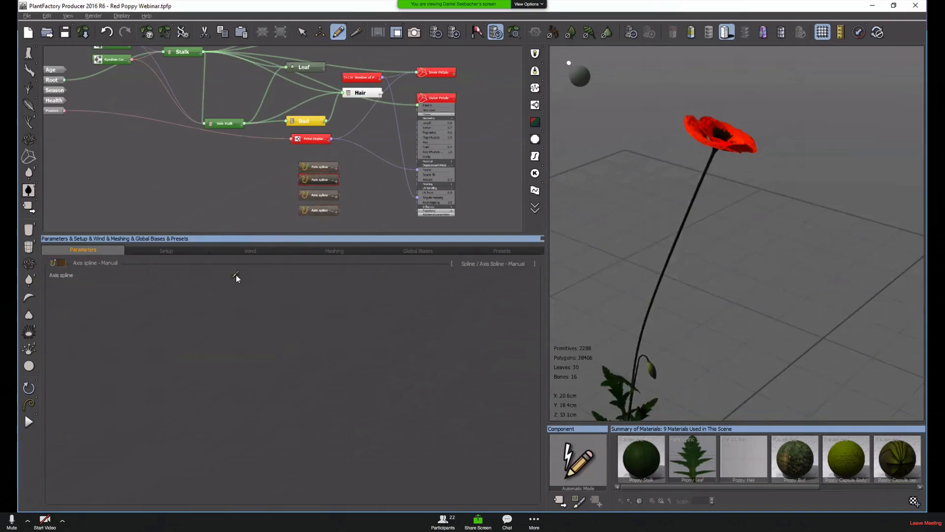
# Load a saved Poppy Axis file into the second axis spline node and check the first node's spline without changing it
pyautogui.click(236, 274)
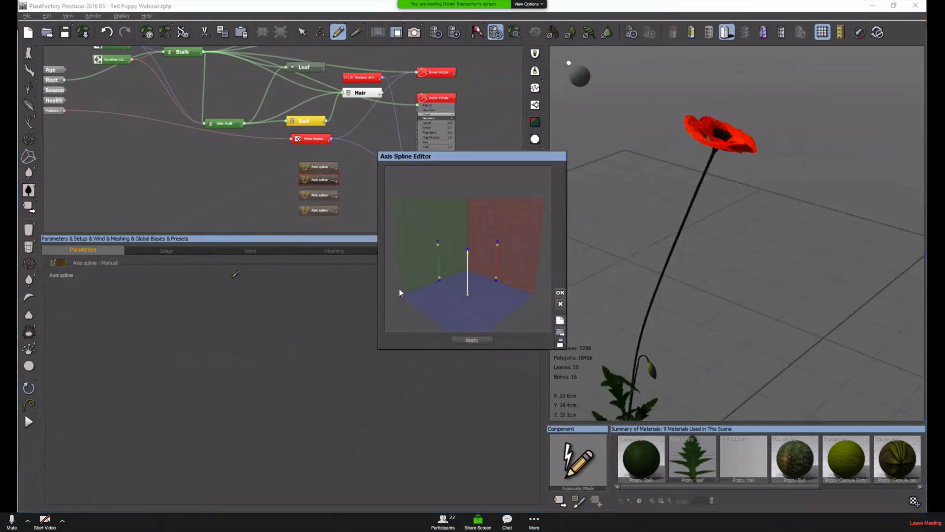
pyautogui.click(561, 331)
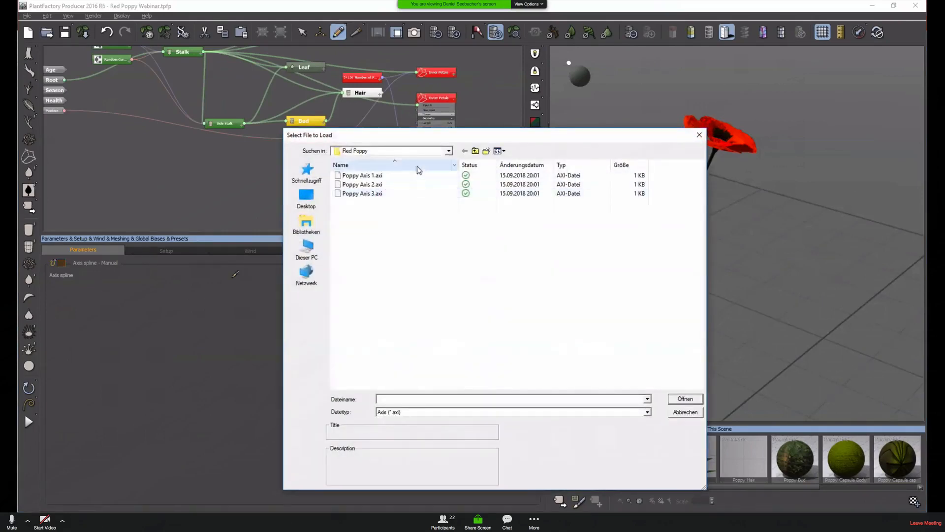
pyautogui.doubleClick(383, 183)
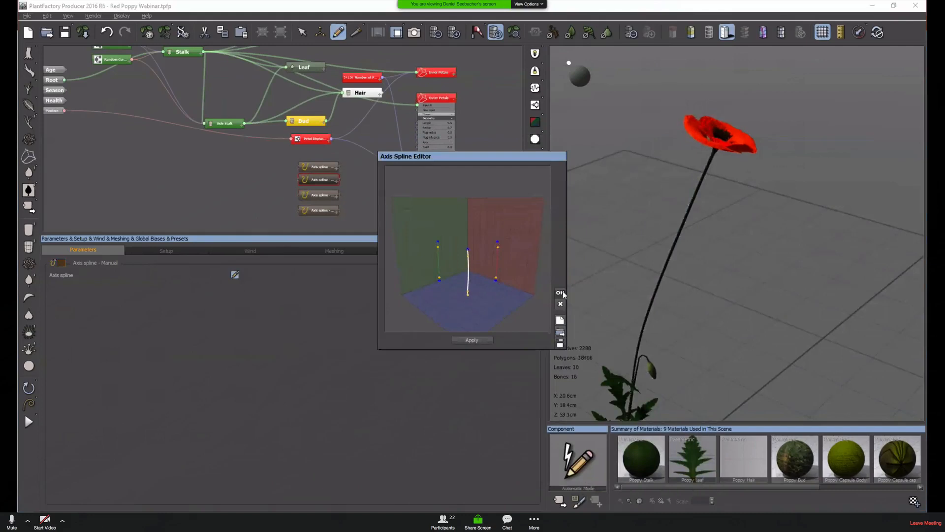
pyautogui.click(559, 294)
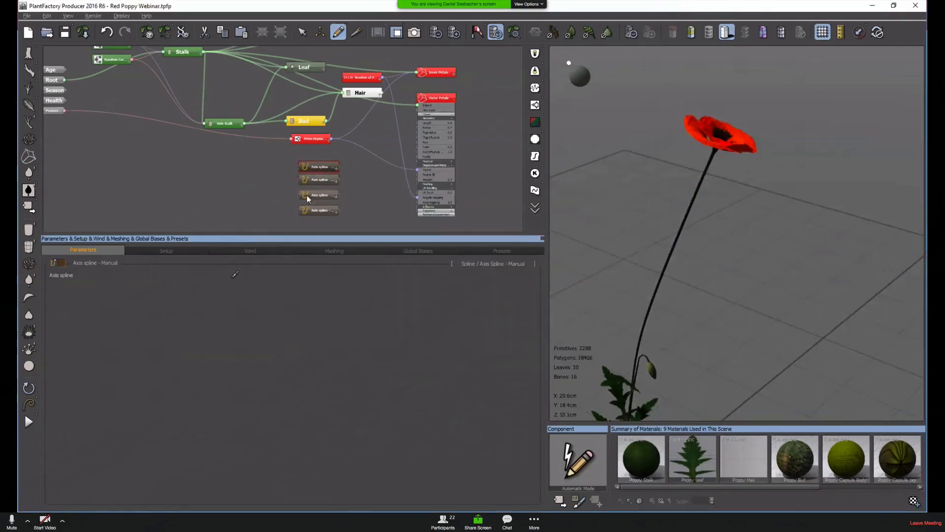
pyautogui.click(235, 273)
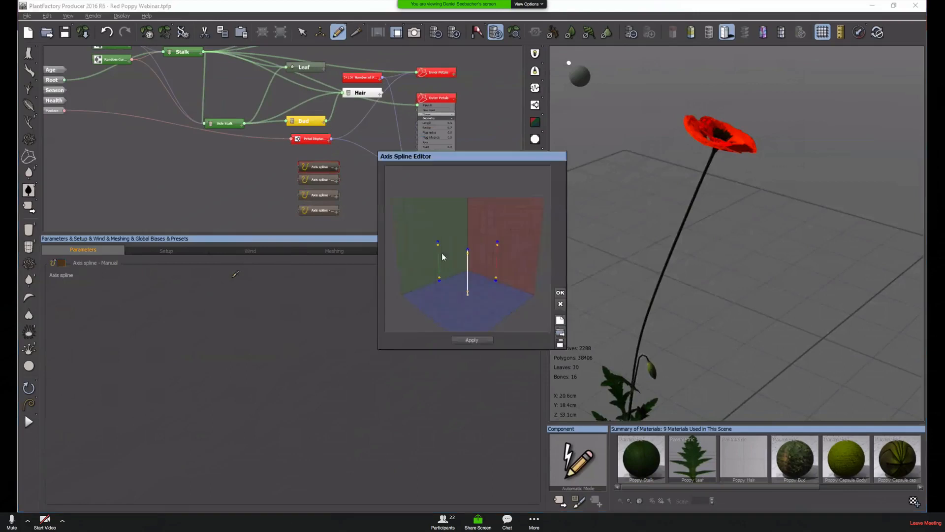
pyautogui.click(559, 305)
# Load another saved Poppy Axis file into the third axis spline node and accept the spline
pyautogui.click(327, 195)
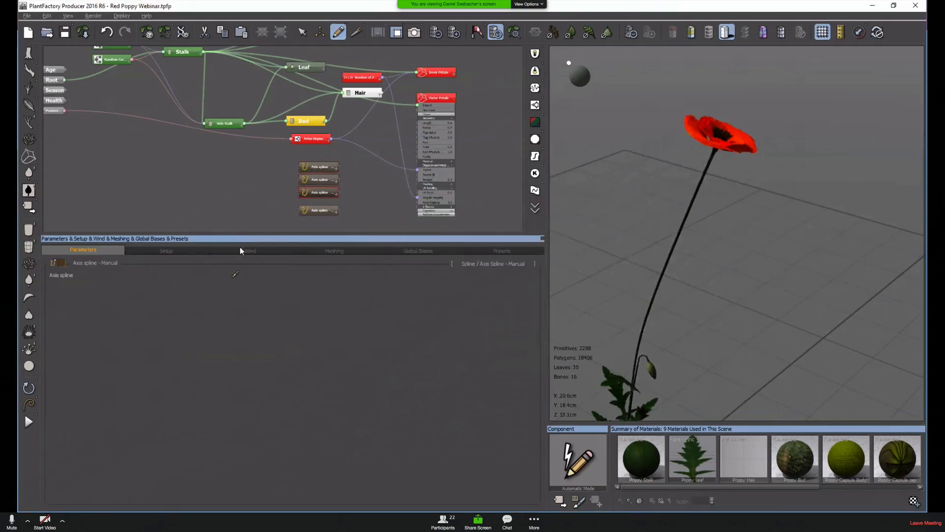
pyautogui.click(235, 274)
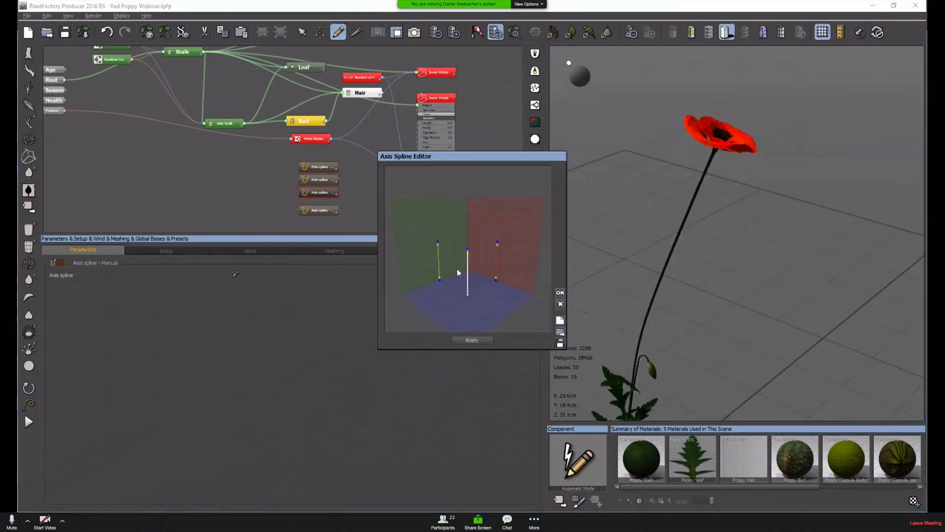
pyautogui.click(560, 332)
pyautogui.doubleClick(352, 194)
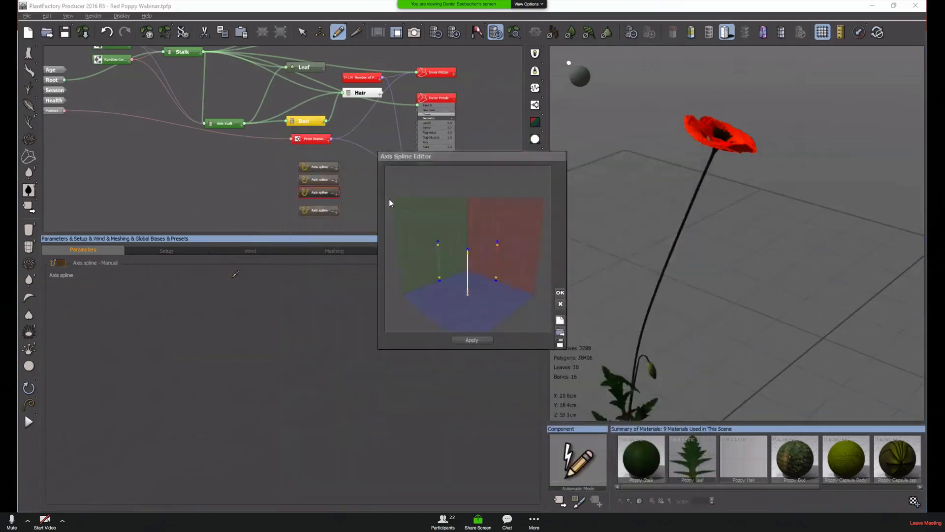
pyautogui.click(560, 292)
# Load Poppy Axis 3.axi into the fourth axis spline node and accept the spline
pyautogui.click(321, 210)
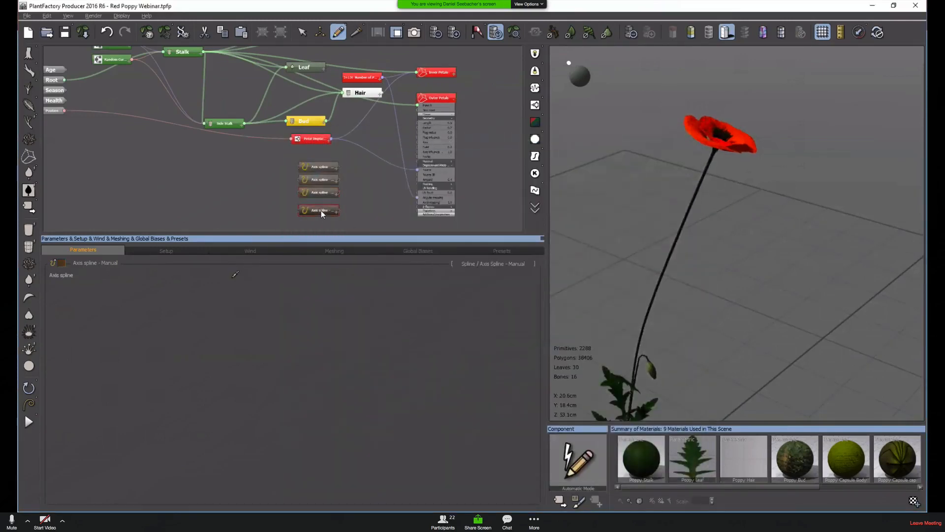
pyautogui.click(237, 274)
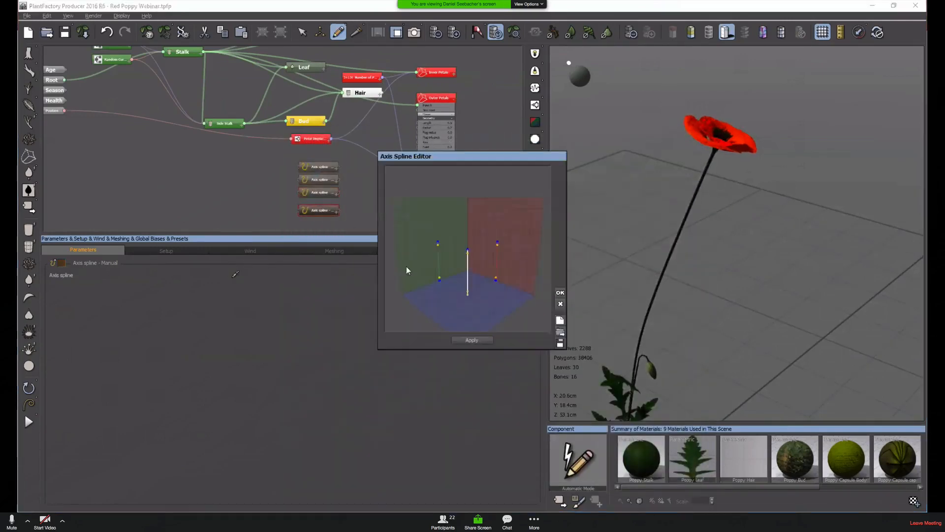
pyautogui.click(561, 329)
pyautogui.doubleClick(376, 193)
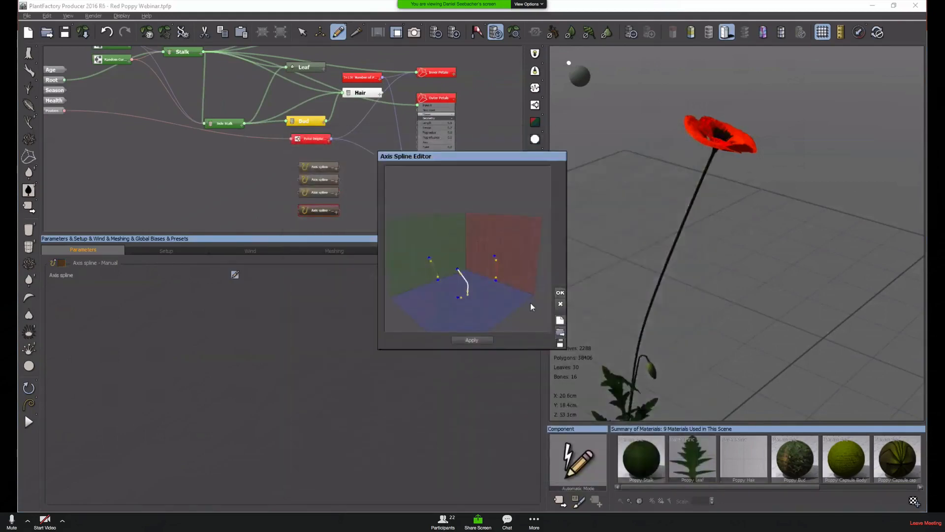
pyautogui.click(560, 292)
pyautogui.moveTo(362, 197); pyautogui.dragTo(297, 167)
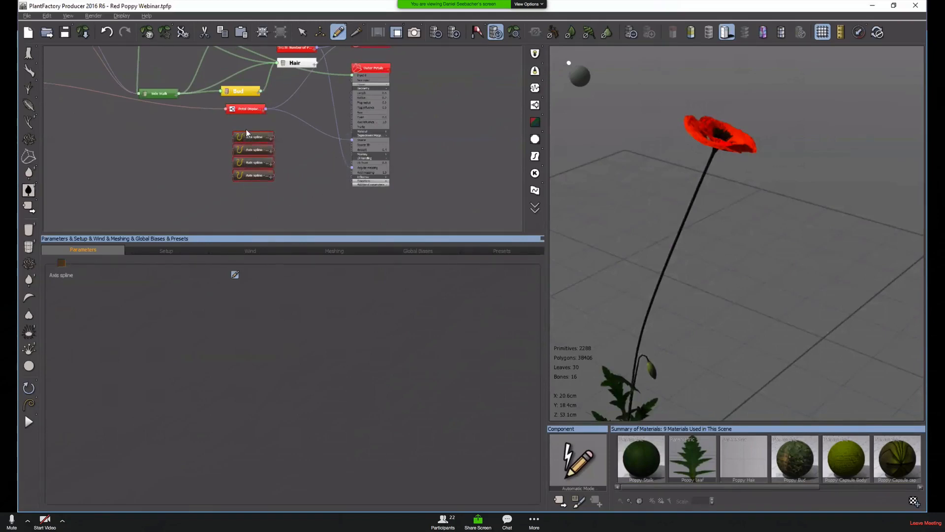
# Move the four axis spline nodes away from the Outer Petals node and add a Random Inputs node beside them
pyautogui.moveTo(246, 131); pyautogui.dragTo(202, 131)
pyautogui.click(264, 144)
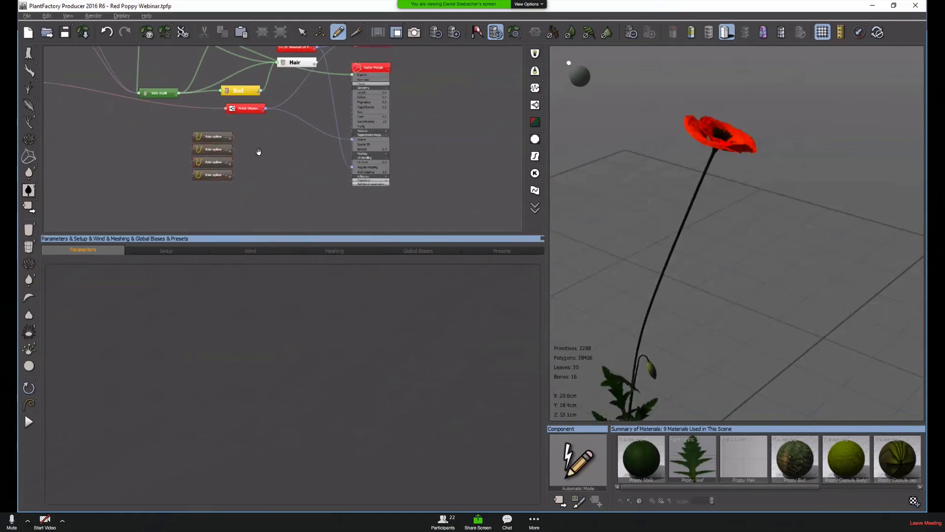
pyautogui.rightClick(265, 147)
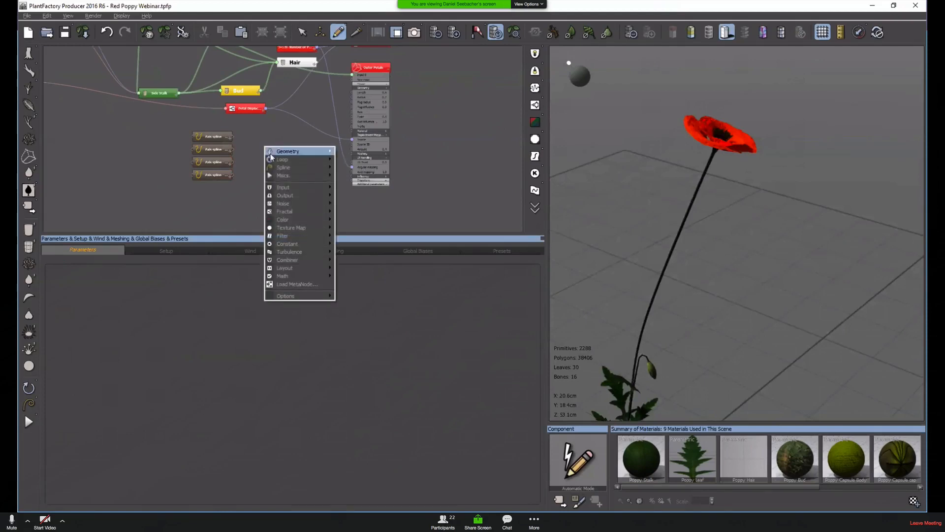
pyautogui.moveTo(291, 178)
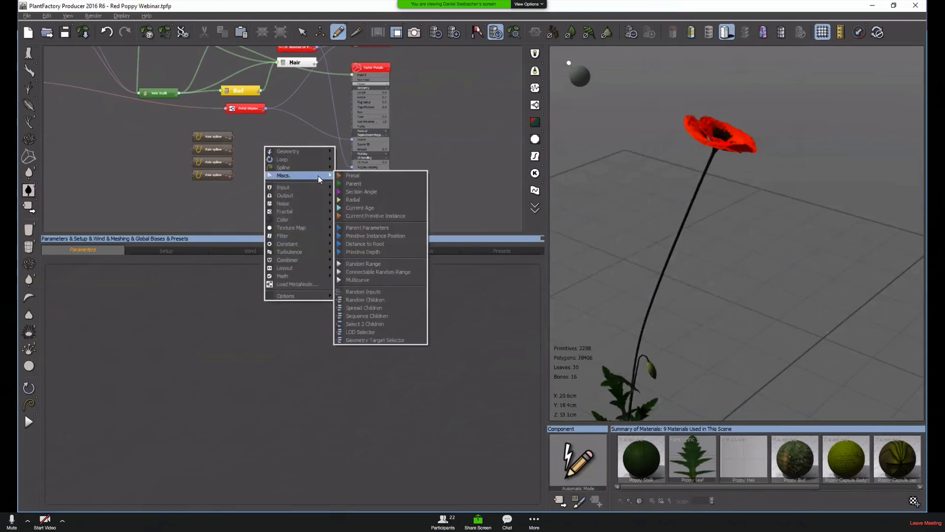
pyautogui.click(370, 292)
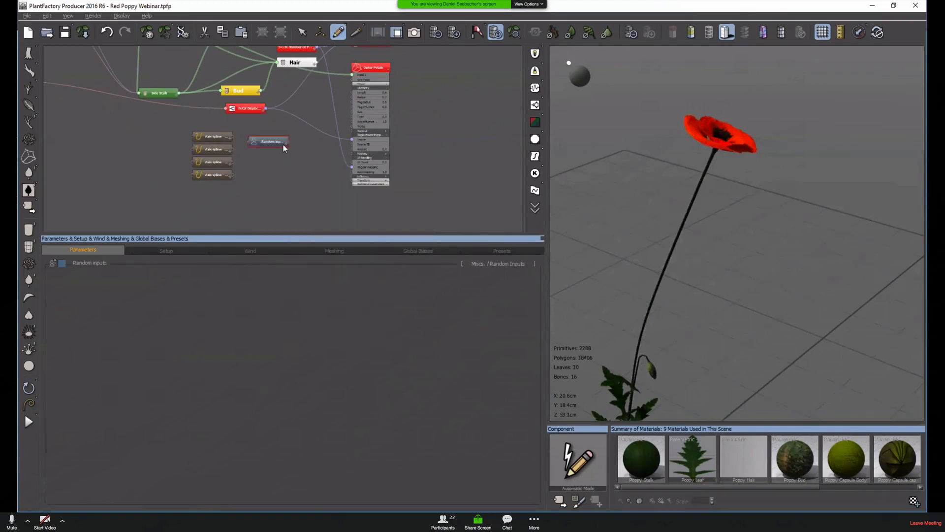
# Connect the four axis spline nodes to inputs 0 to 3 of the Random Inputs node
pyautogui.scroll(3, 293, 170)
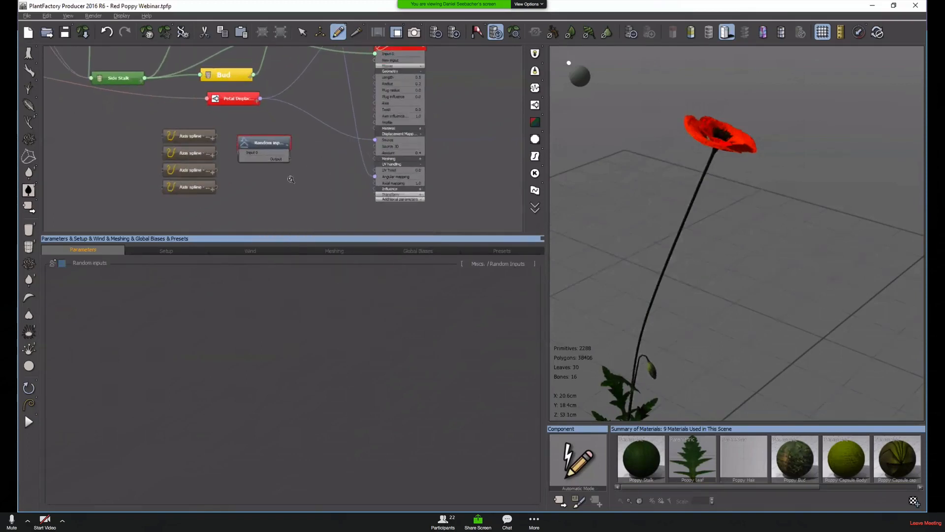
pyautogui.moveTo(255, 142); pyautogui.dragTo(210, 136)
pyautogui.moveTo(273, 159); pyautogui.dragTo(215, 187)
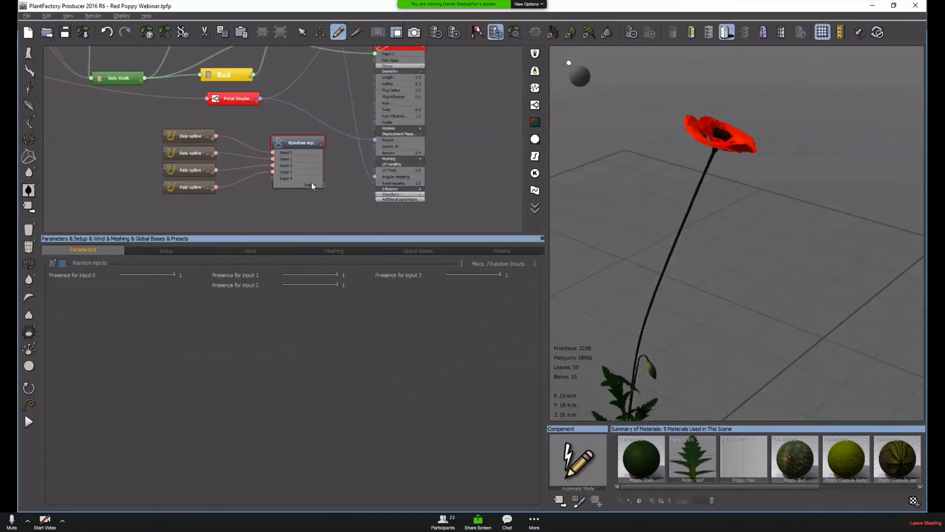
# Connect the Random Inputs output to the Axis parameter of Outer Petals and collapse both nodes
pyautogui.moveTo(429, 139); pyautogui.dragTo(403, 155, button='middle')
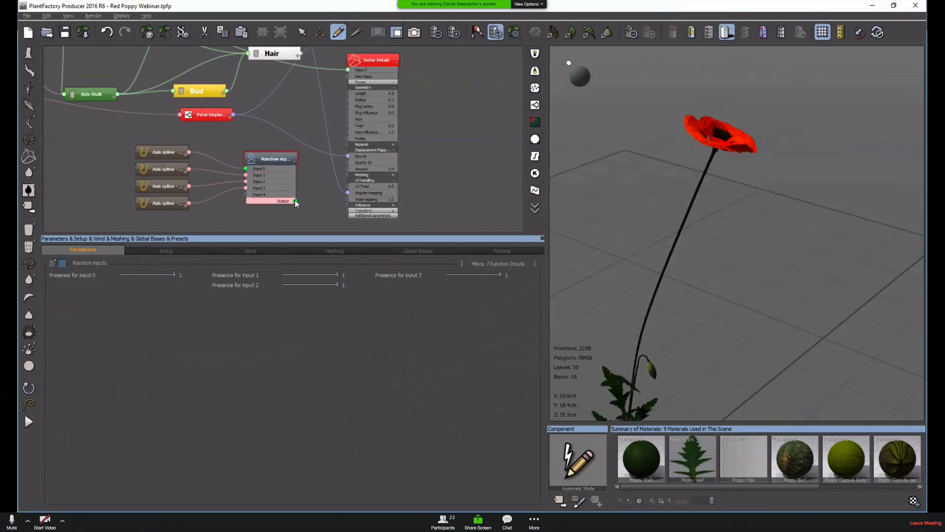
pyautogui.moveTo(294, 200); pyautogui.dragTo(352, 119)
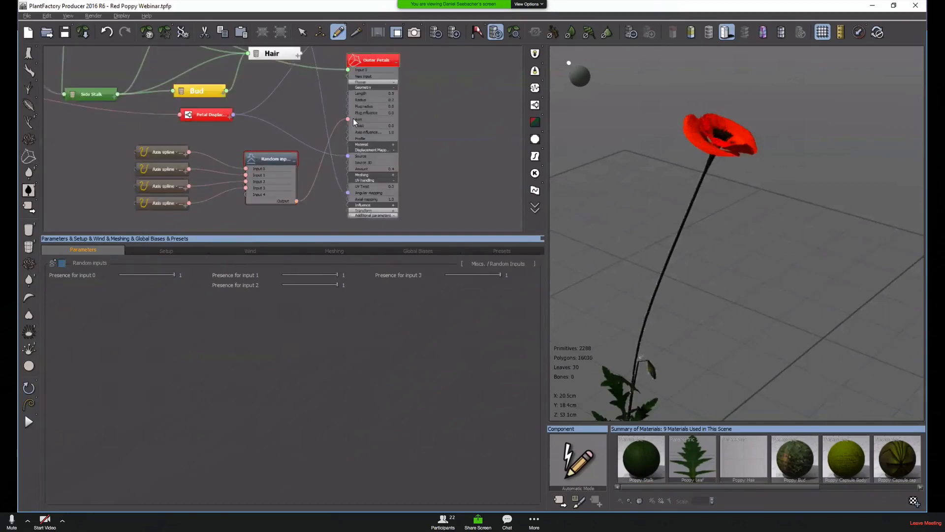
pyautogui.click(395, 62)
pyautogui.click(293, 159)
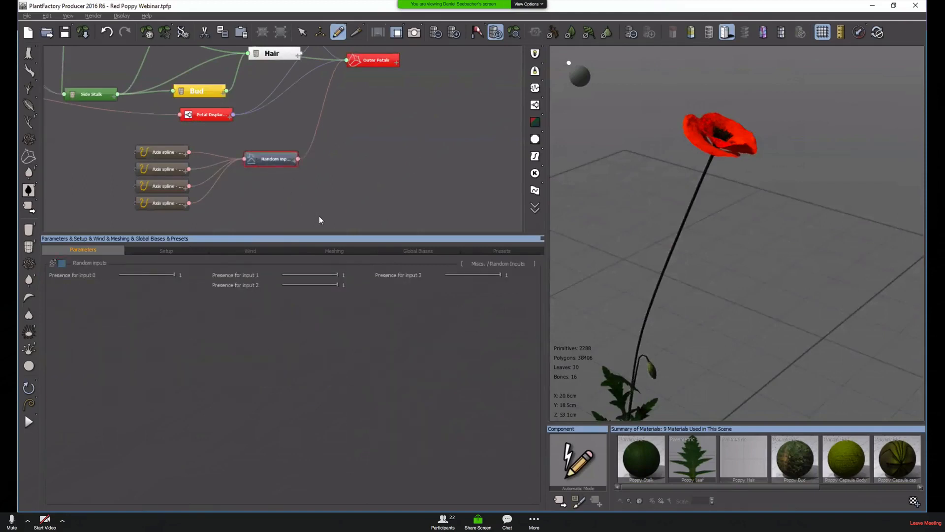
# Group the four axis splines and the Random Inputs node into a MetaNode beside the petal displacement node and name it Random Axis Shape
pyautogui.moveTo(320, 217); pyautogui.dragTo(131, 142)
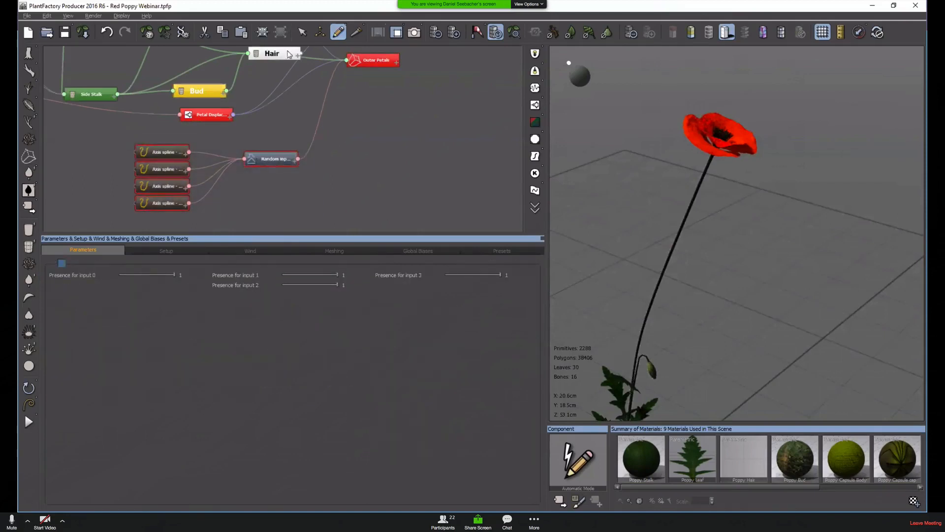
pyautogui.click(262, 34)
pyautogui.moveTo(219, 166); pyautogui.dragTo(298, 109)
pyautogui.doubleClick(290, 114)
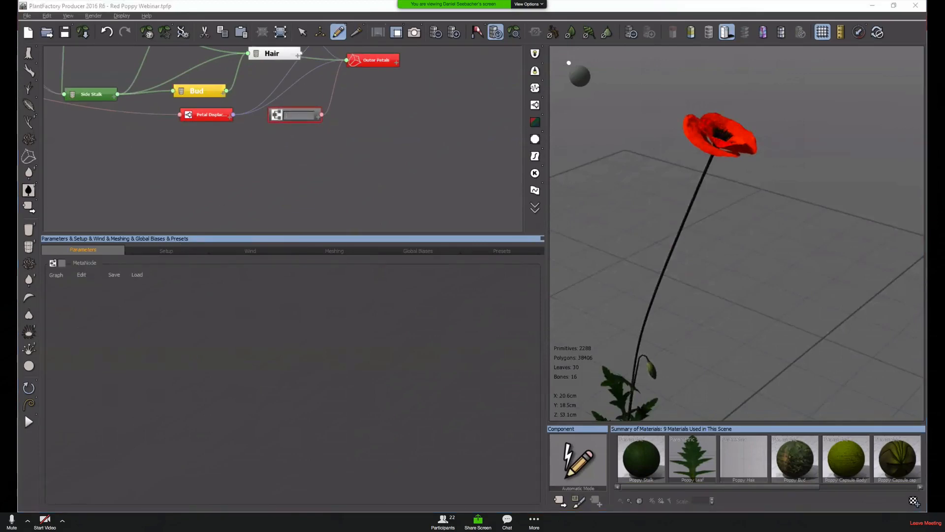
pyautogui.write('WidthngShape')
pyautogui.click(334, 146)
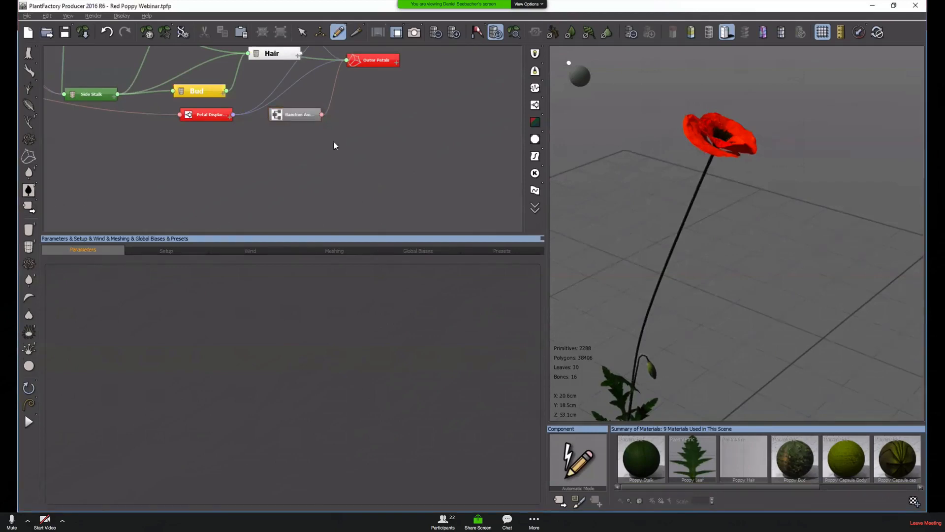
# Copy the Outer Petals node's red color to the Random Axis Shape MetaNode
pyautogui.click(376, 63)
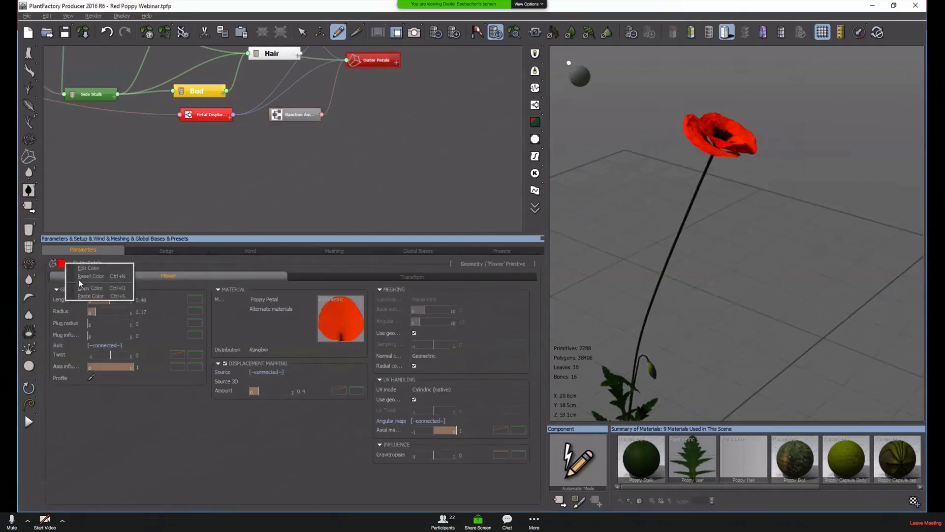
pyautogui.click(297, 114)
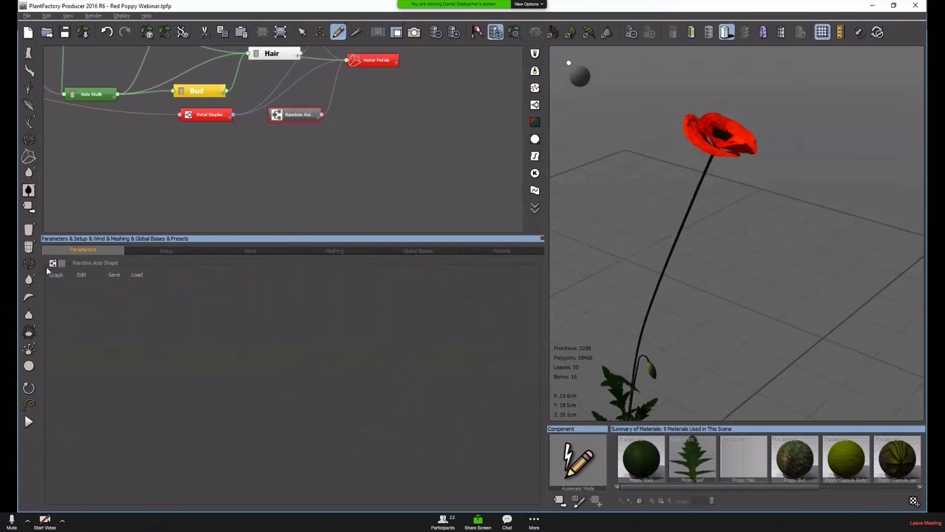
pyautogui.click(62, 263)
pyautogui.click(90, 297)
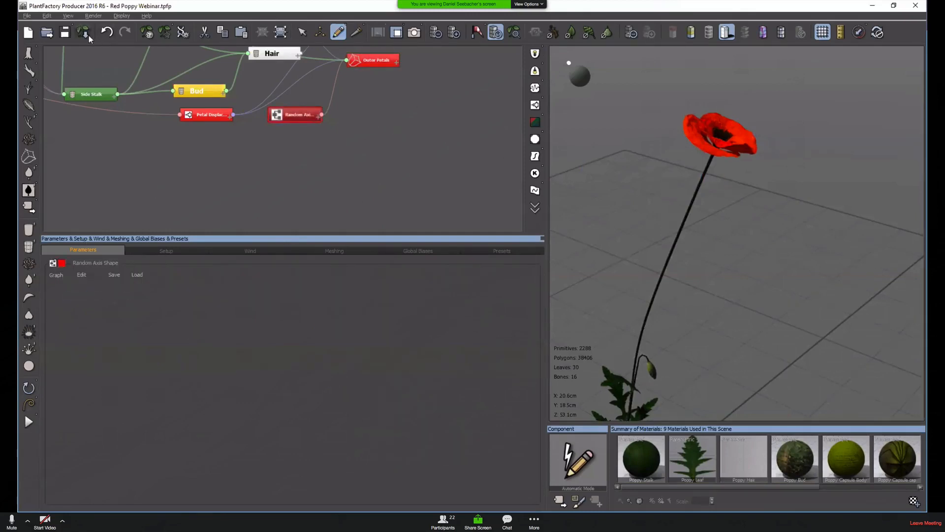
# Generate several new plant variations and inspect the poppy's petal shapes from different angles
pyautogui.click(149, 34)
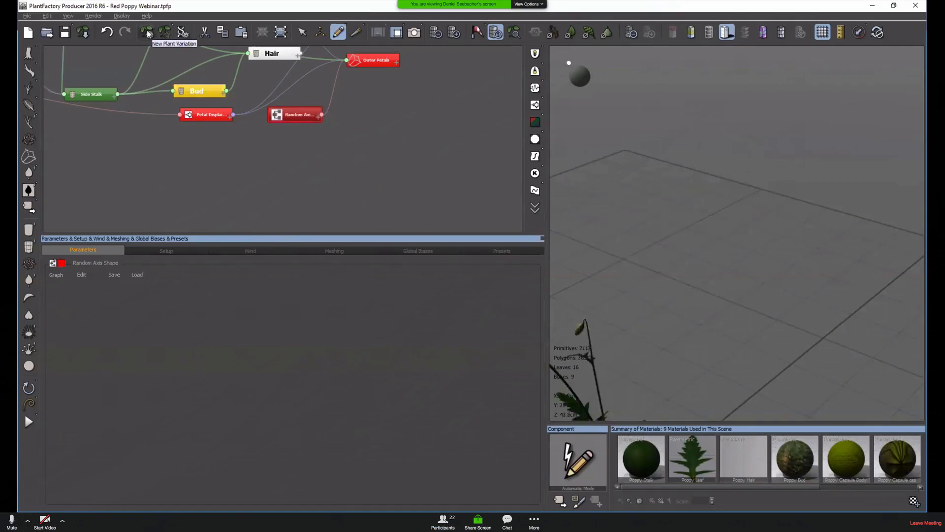
pyautogui.moveTo(671, 279); pyautogui.dragTo(672, 301)
pyautogui.moveTo(673, 301)
pyautogui.mouseDown(button='middle')
pyautogui.moveTo(756, 264)
pyautogui.moveTo(911, 274)
pyautogui.mouseUp(button='middle')
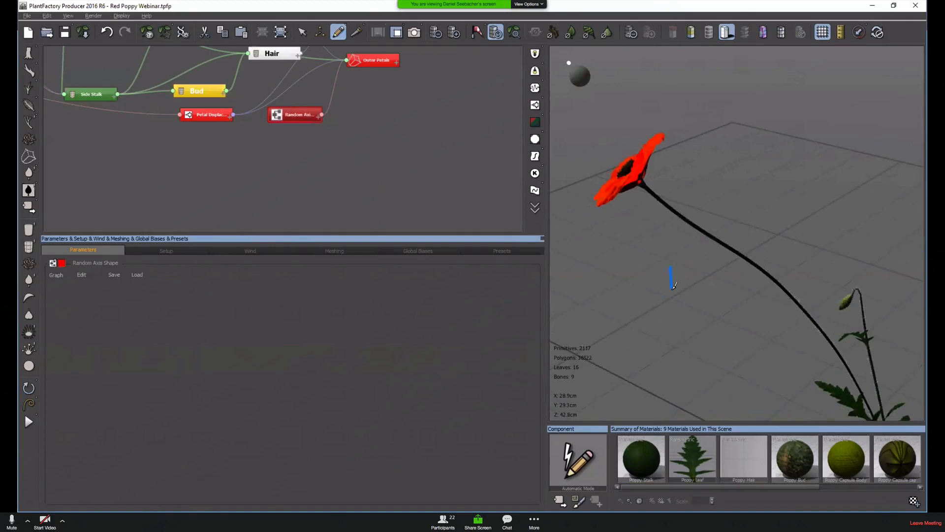
pyautogui.moveTo(673, 289); pyautogui.dragTo(715, 301, button='right')
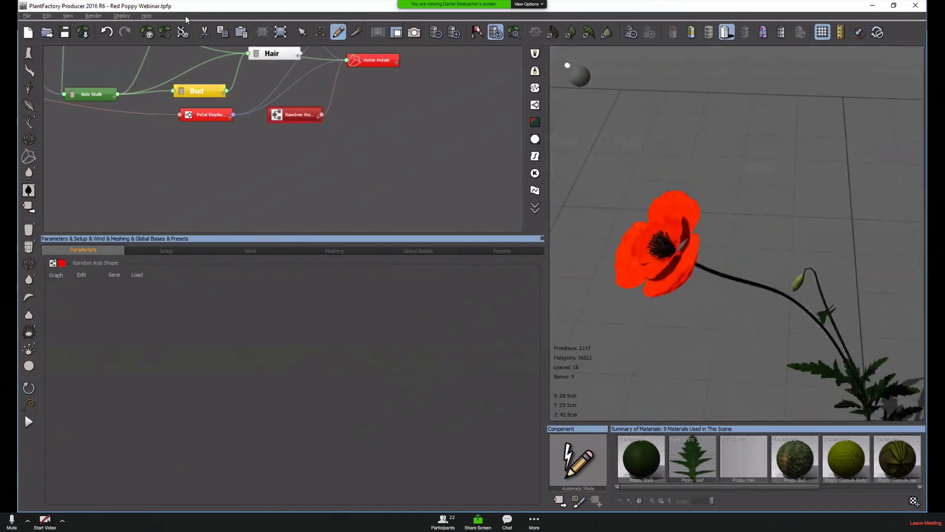
pyautogui.click(146, 36)
pyautogui.moveTo(753, 110); pyautogui.dragTo(738, 197, button='right')
pyautogui.moveTo(634, 254); pyautogui.dragTo(638, 285, button='right')
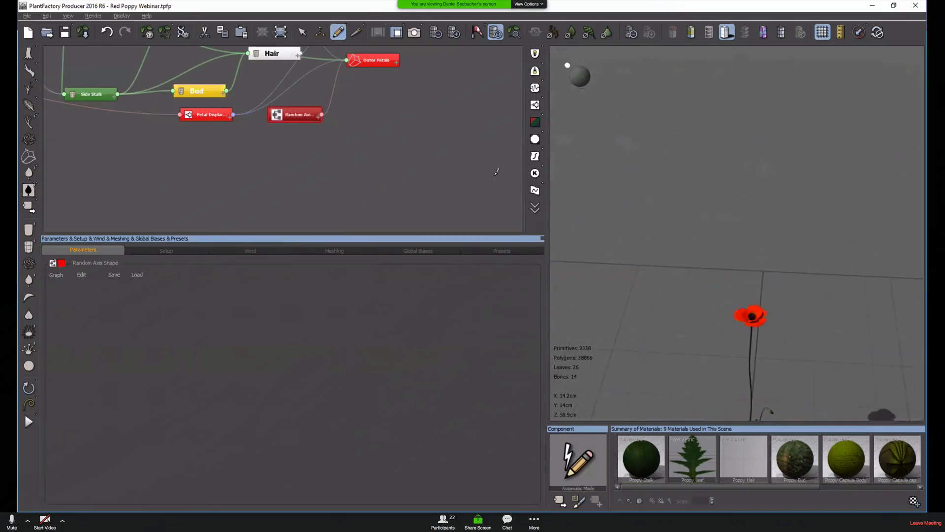
pyautogui.moveTo(727, 288); pyautogui.dragTo(731, 306, button='right')
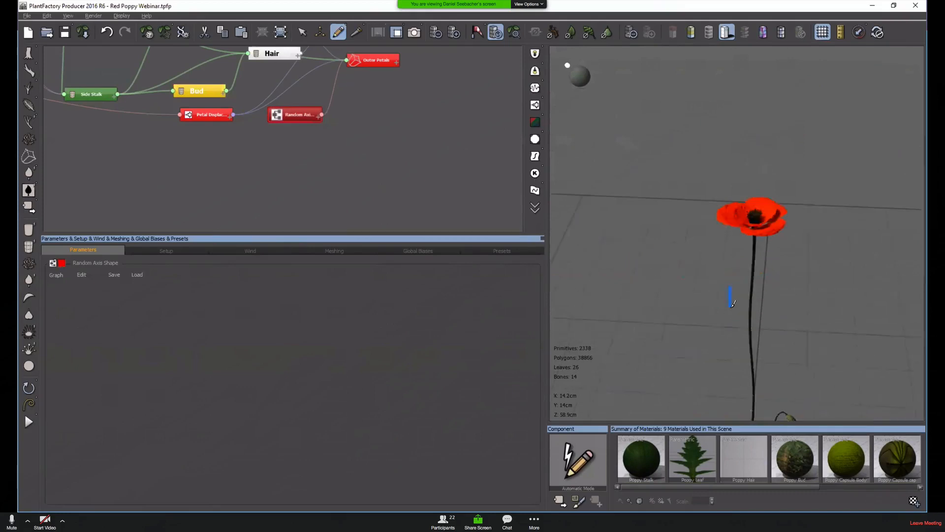
pyautogui.click(153, 34)
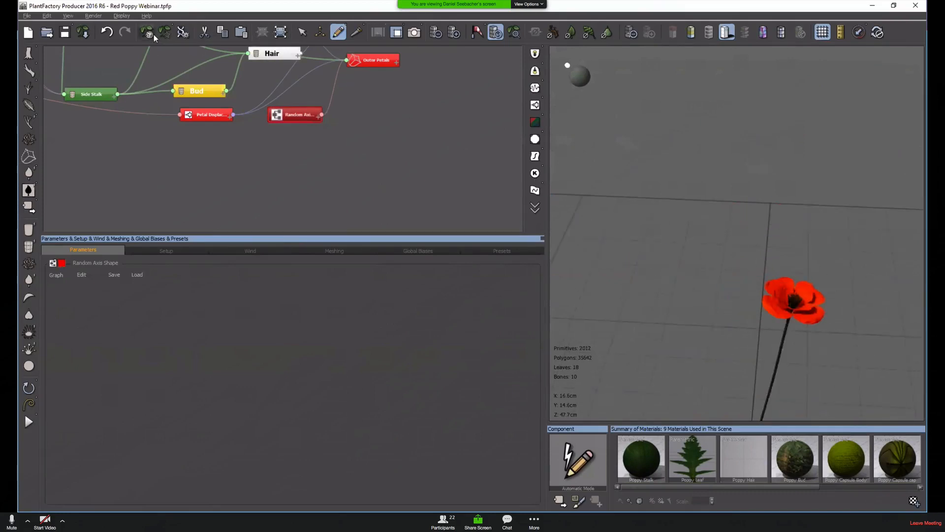
pyautogui.click(154, 35)
pyautogui.click(154, 35)
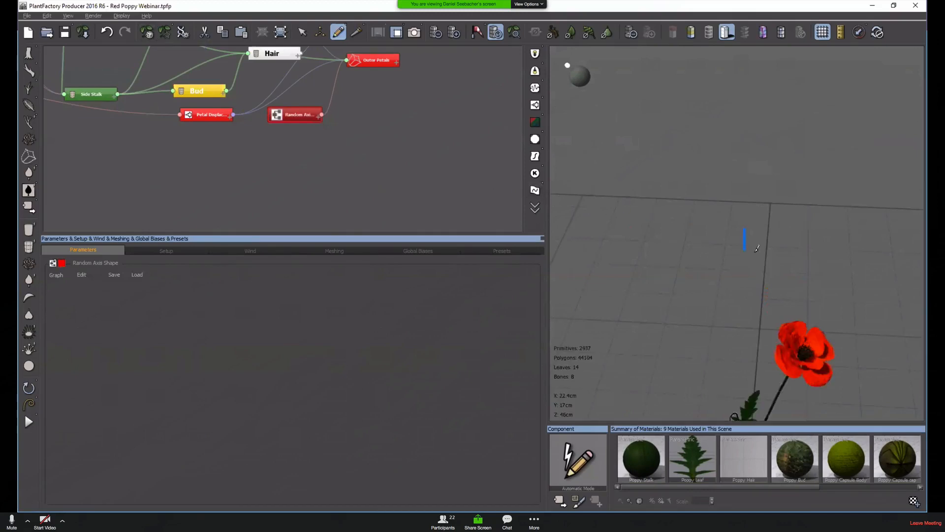
# Disable the Stalk node, connect Outer Petals directly to the Root node, and frame the petals in the viewport
pyautogui.moveTo(121, 133); pyautogui.dragTo(323, 188, button='middle')
pyautogui.scroll(-3, 315, 171)
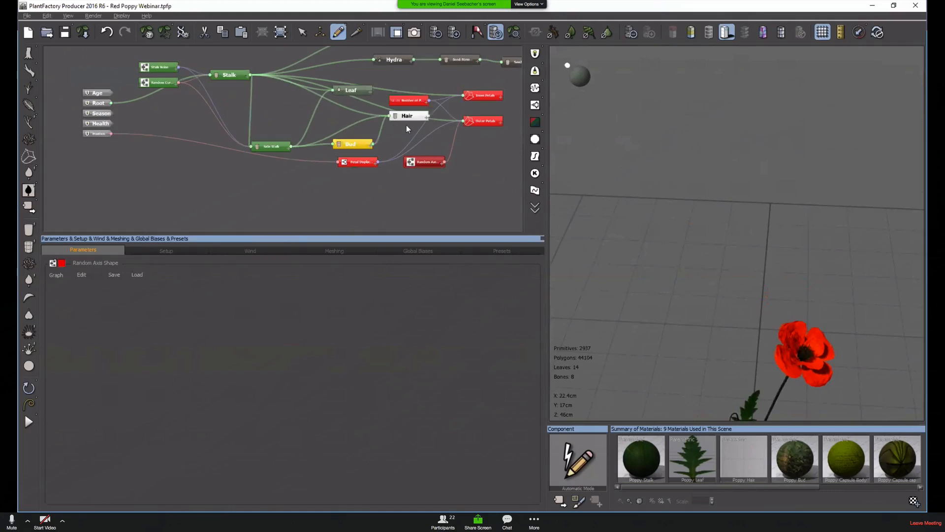
pyautogui.click(229, 75)
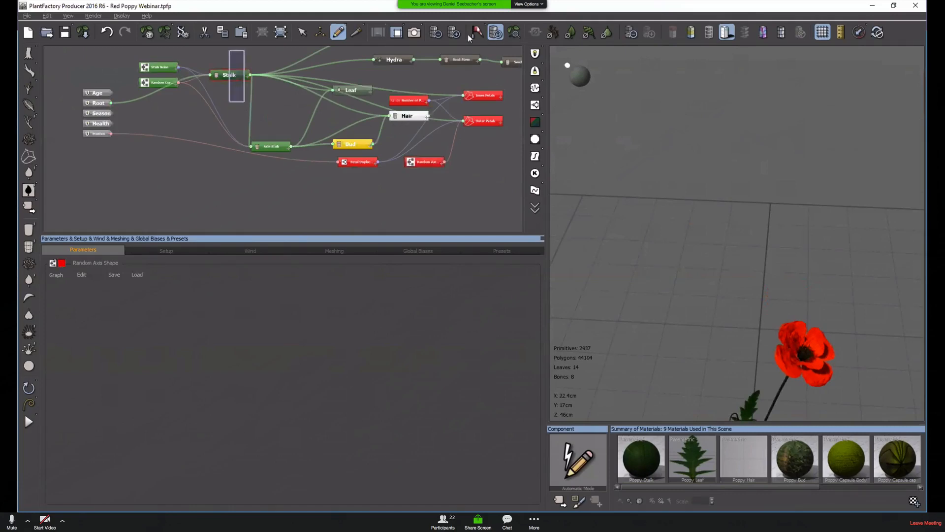
pyautogui.click(536, 32)
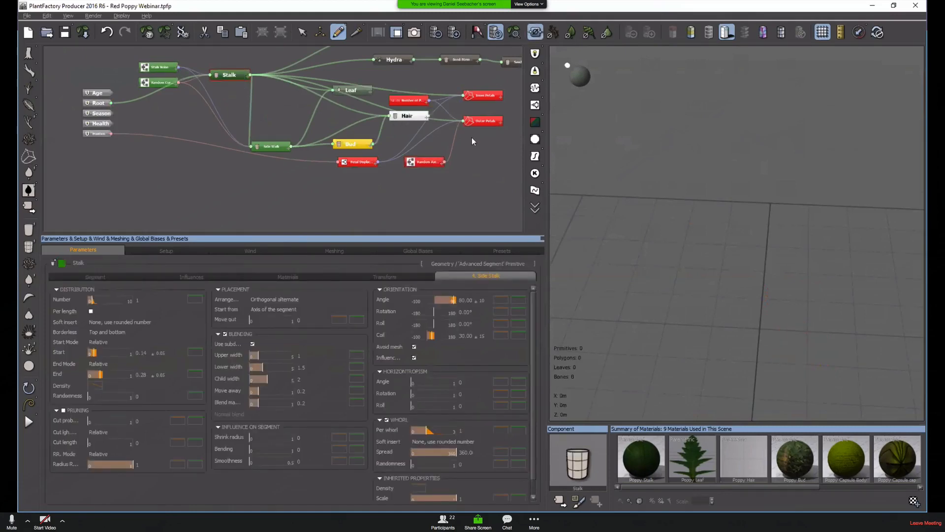
pyautogui.moveTo(463, 121); pyautogui.dragTo(103, 103)
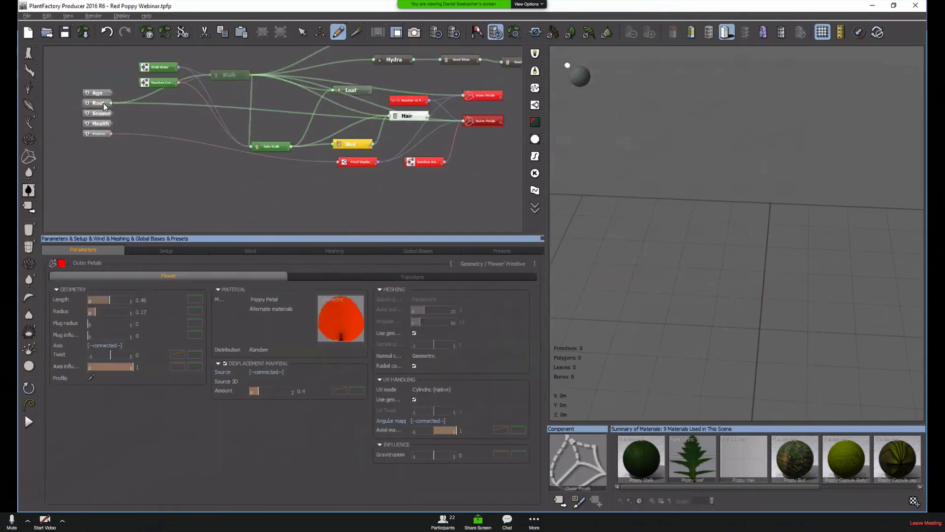
pyautogui.click(510, 33)
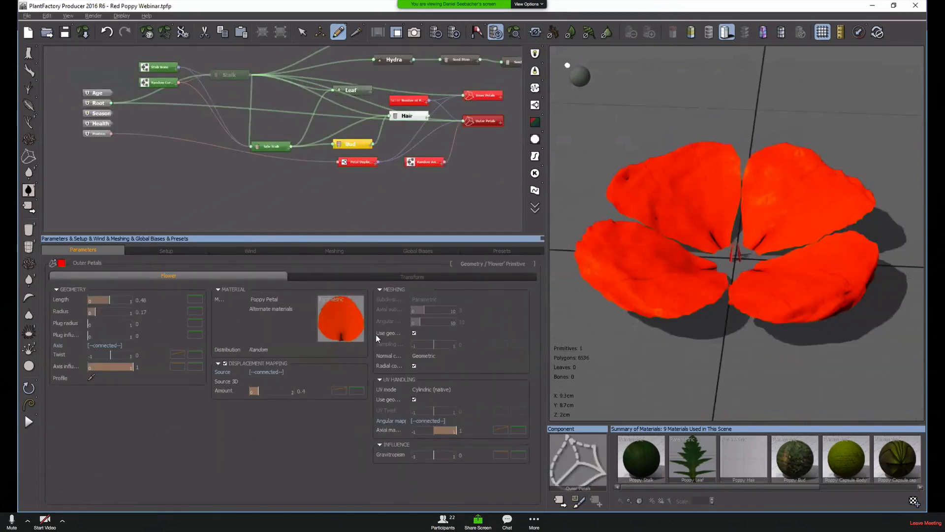
# Generate several new plant variations to compare the bends of the isolated outer petals
pyautogui.click(150, 32)
pyautogui.click(150, 32)
pyautogui.click(150, 33)
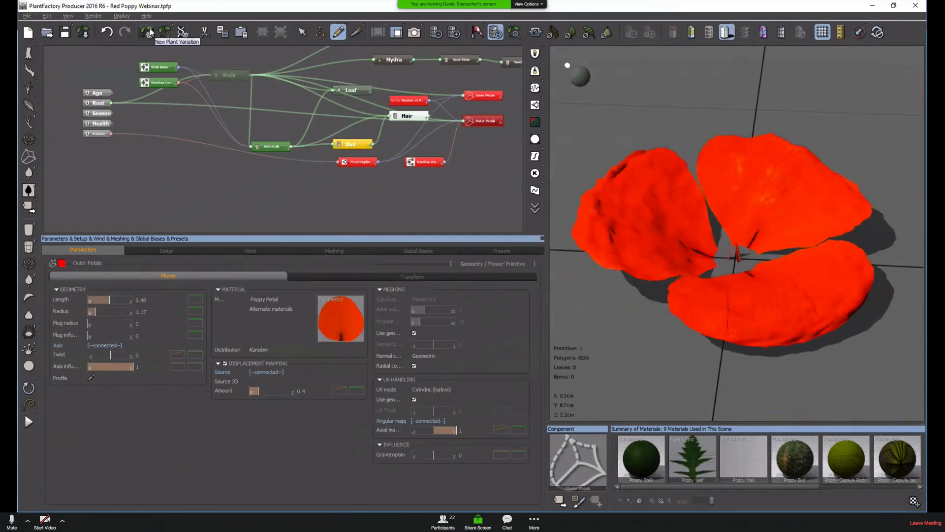
pyautogui.click(150, 33)
# Turn on the wireframe overlay and cycle through more plant variations to examine how each petal's mesh bends
pyautogui.click(709, 33)
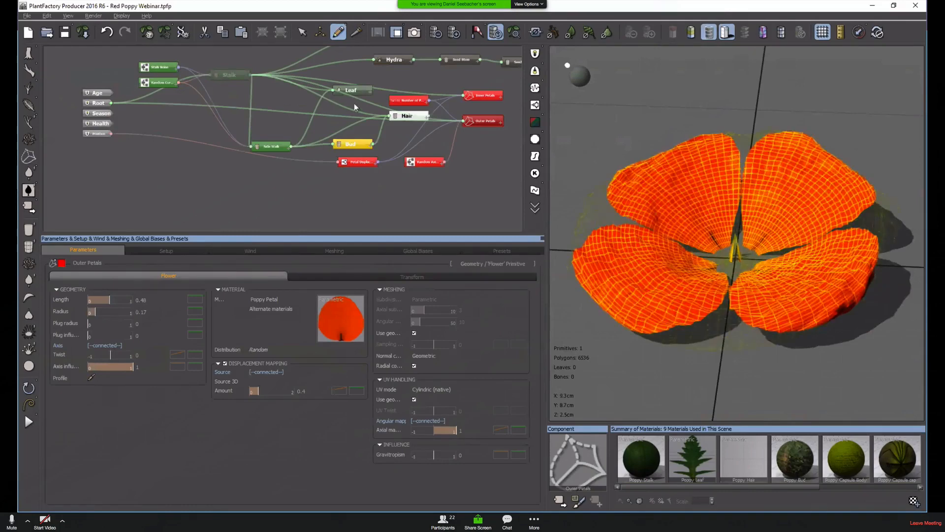
pyautogui.click(149, 33)
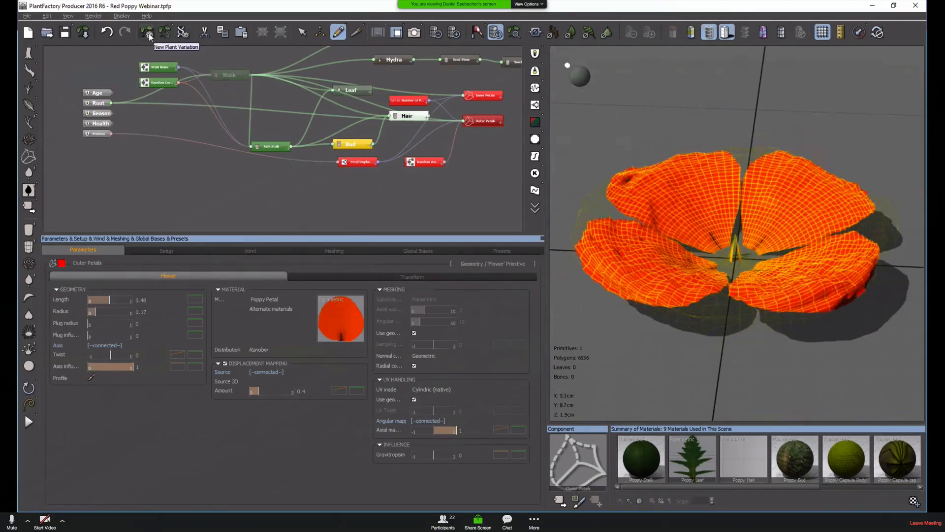
pyautogui.click(149, 34)
pyautogui.click(149, 35)
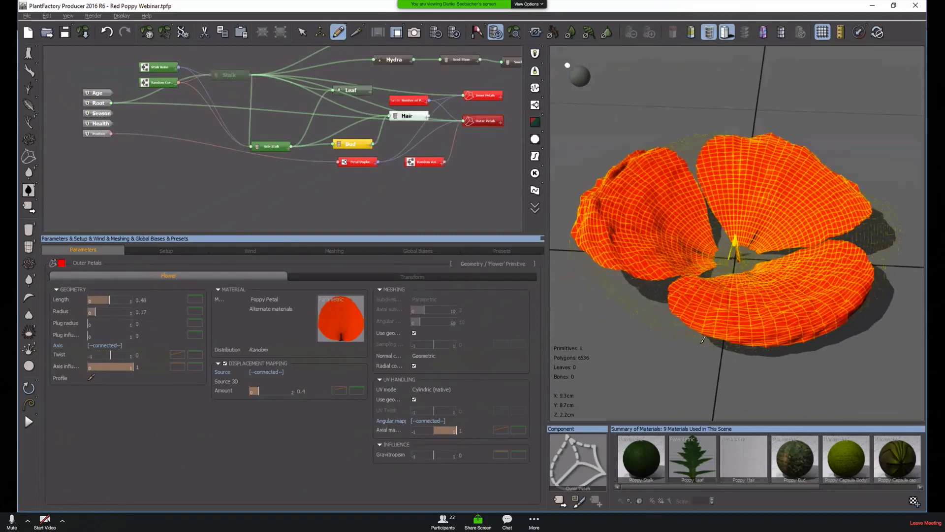
pyautogui.moveTo(702, 321); pyautogui.dragTo(683, 321)
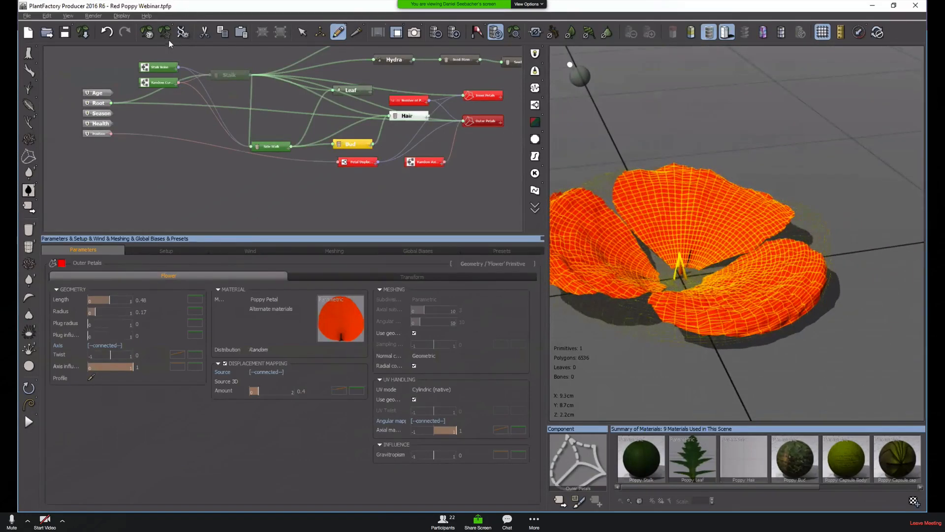
pyautogui.click(149, 34)
pyautogui.click(149, 34)
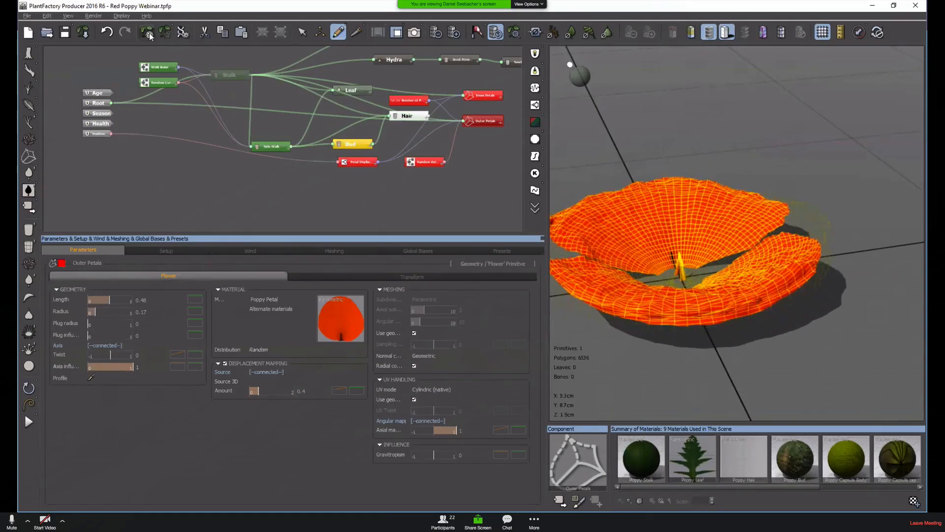
pyautogui.click(149, 35)
pyautogui.click(149, 34)
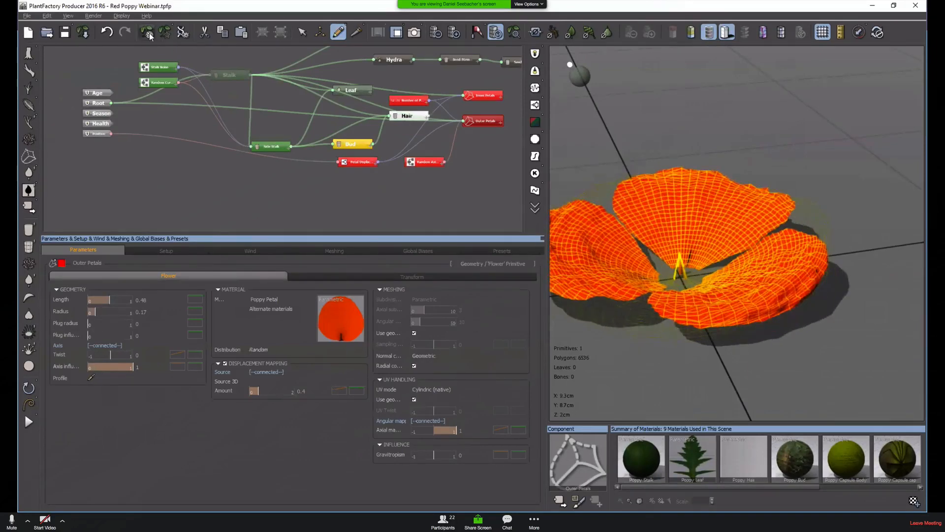
pyautogui.click(149, 34)
pyautogui.click(149, 34)
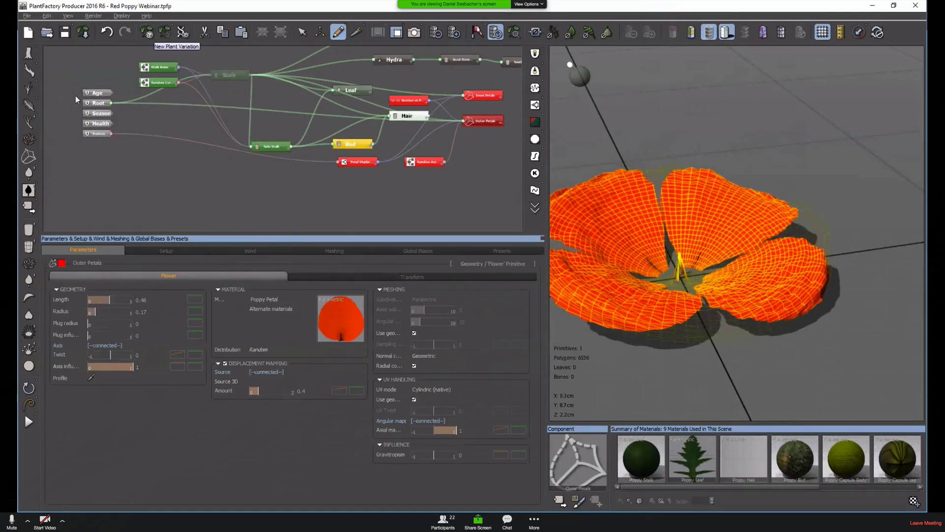
# Remove the direct connection between the Root and Outer Petals nodes, and re-enable the Stalk node
pyautogui.moveTo(504, 178); pyautogui.dragTo(456, 190)
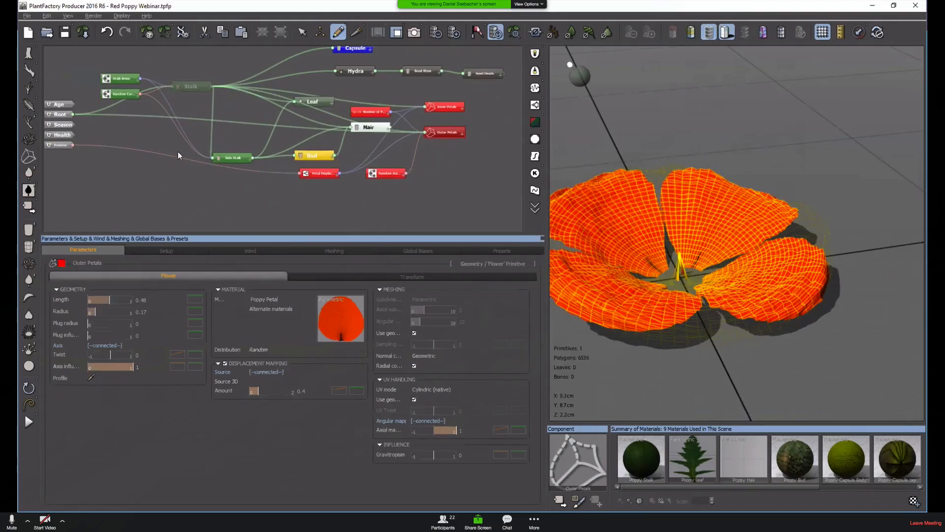
pyautogui.click(107, 114)
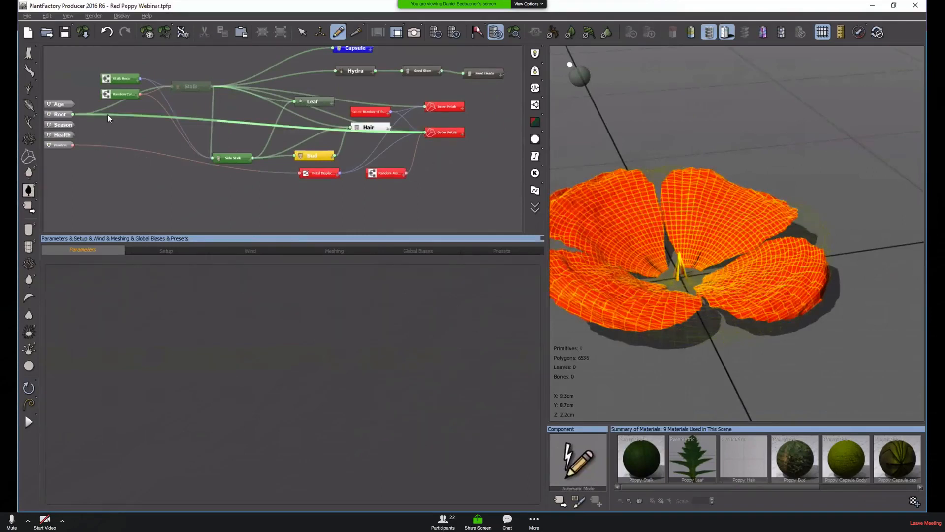
pyautogui.press('Delete')
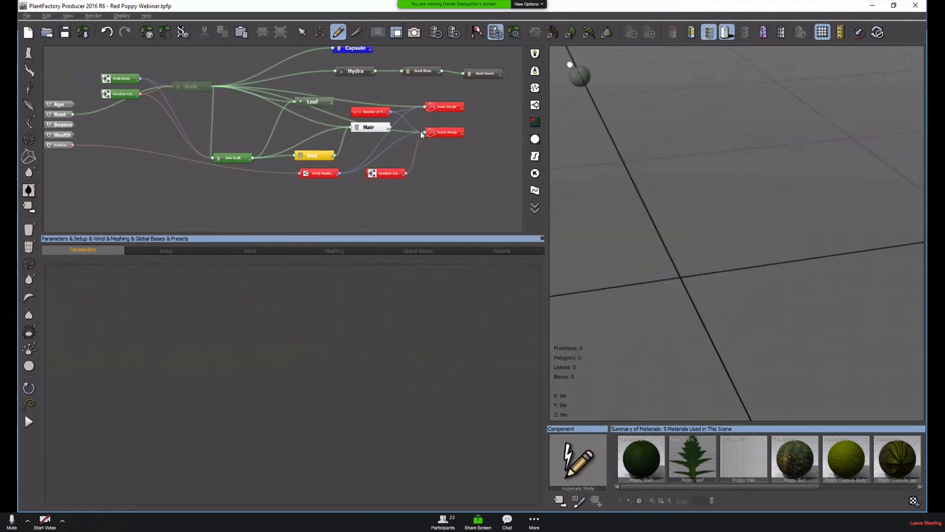
pyautogui.click(203, 84)
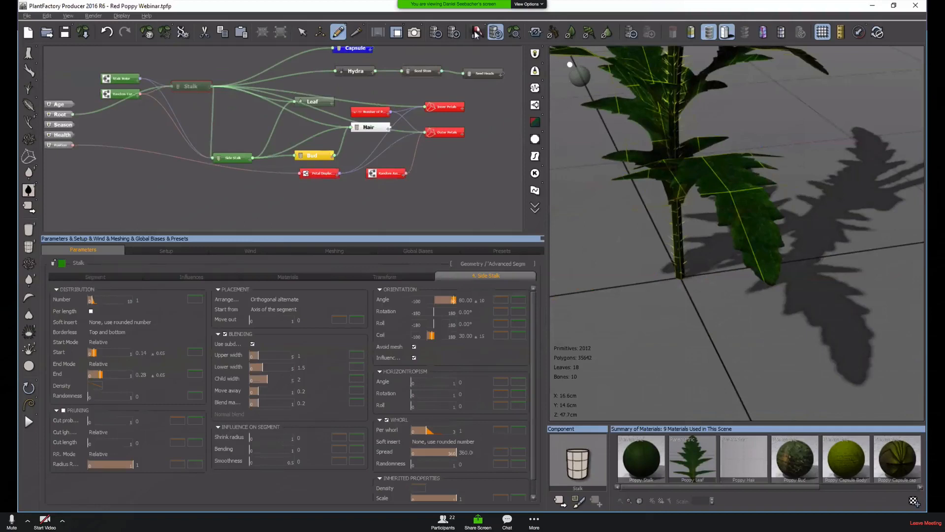
# Frame the whole poppy plant from above without the wireframe overlay
pyautogui.click(520, 33)
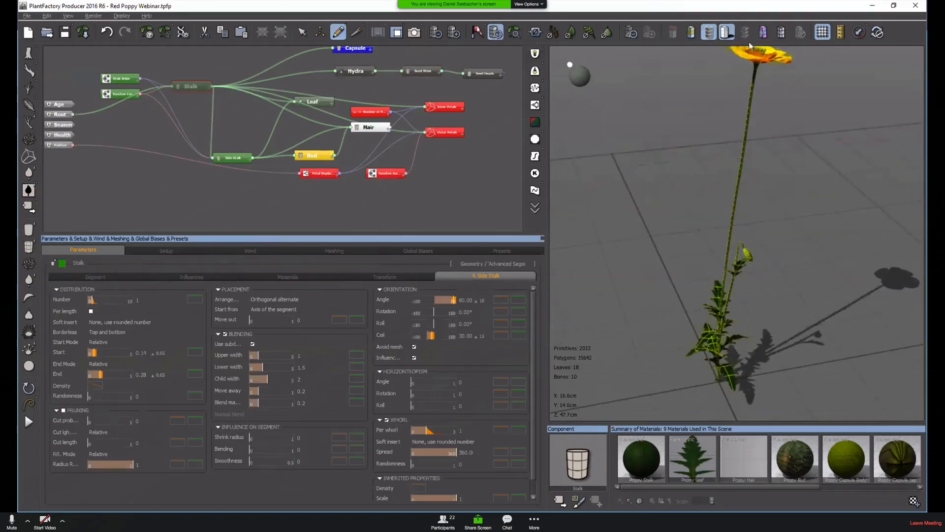
pyautogui.click(715, 36)
pyautogui.moveTo(884, 99); pyautogui.dragTo(865, 106, button='right')
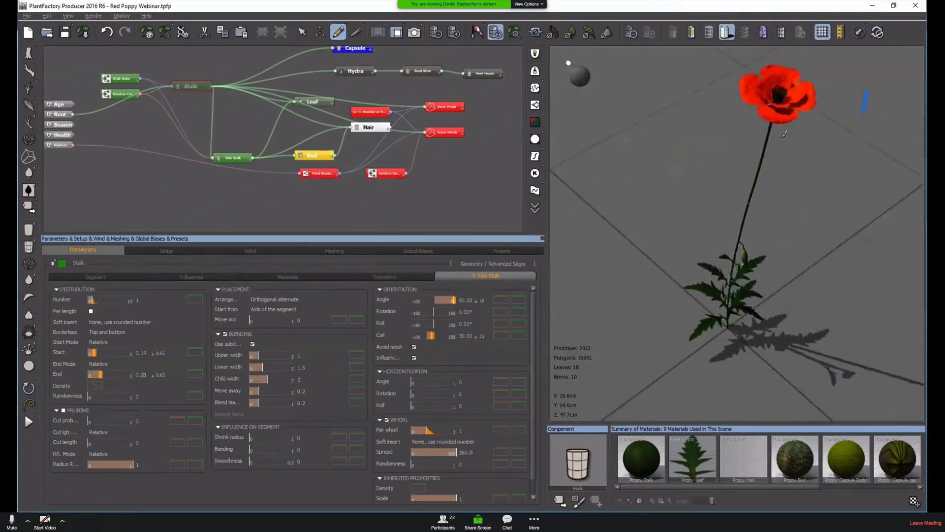
pyautogui.moveTo(846, 132); pyautogui.dragTo(788, 200, button='middle')
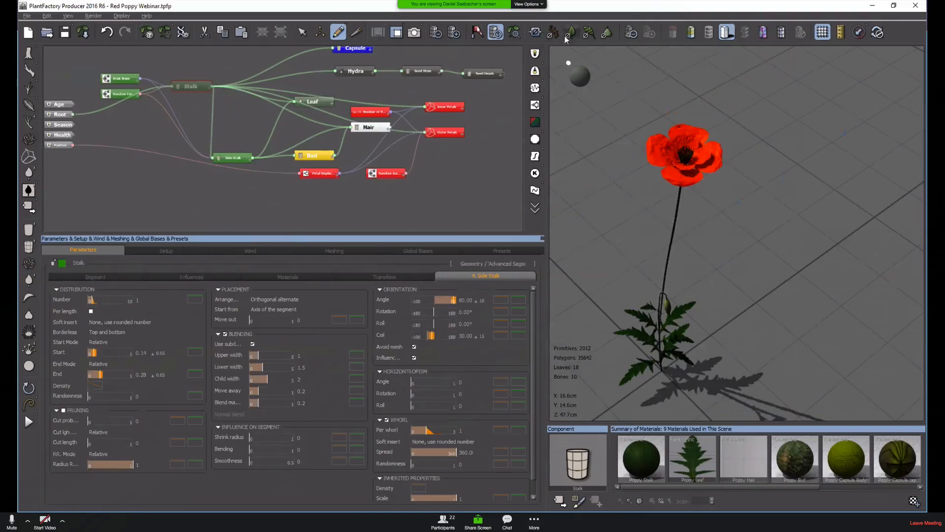
pyautogui.click(212, 113)
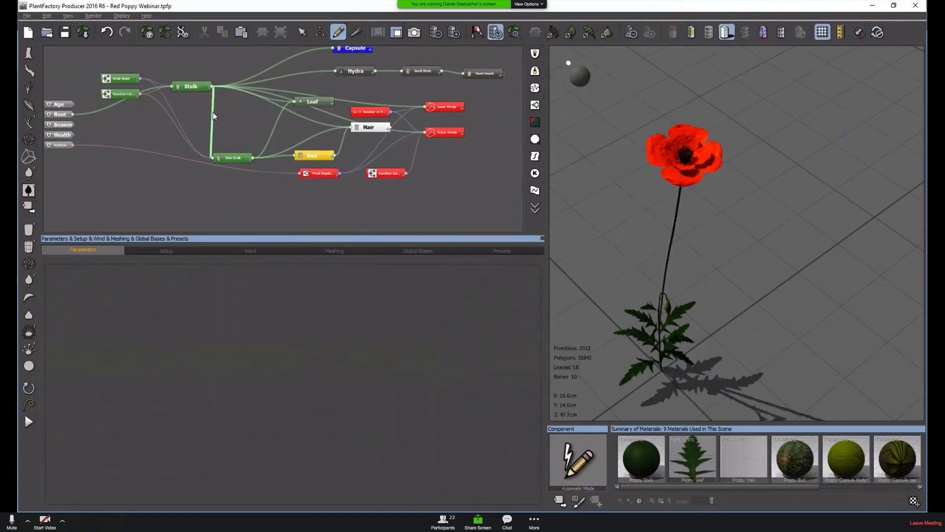
pyautogui.click(427, 187)
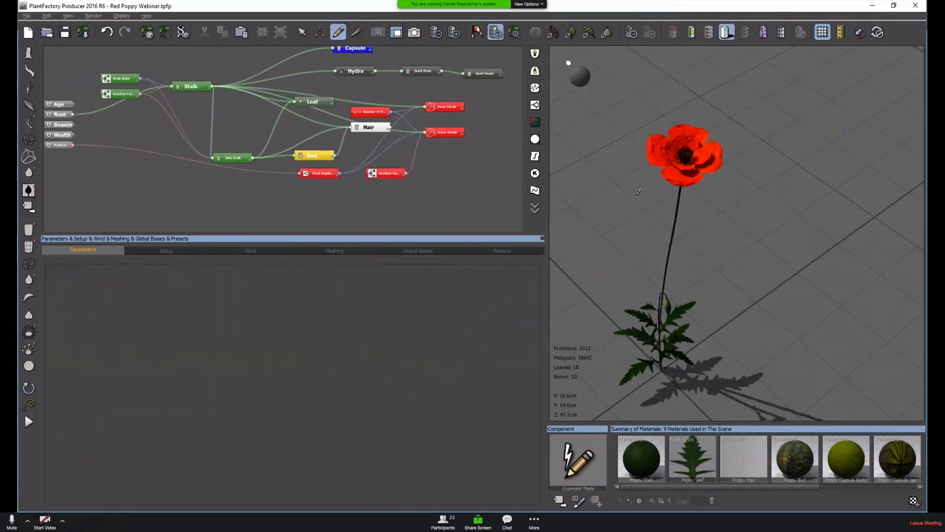
# Open the atmospheric breeze settings from the plant's wind options and enable custom breeze settings
pyautogui.click(258, 249)
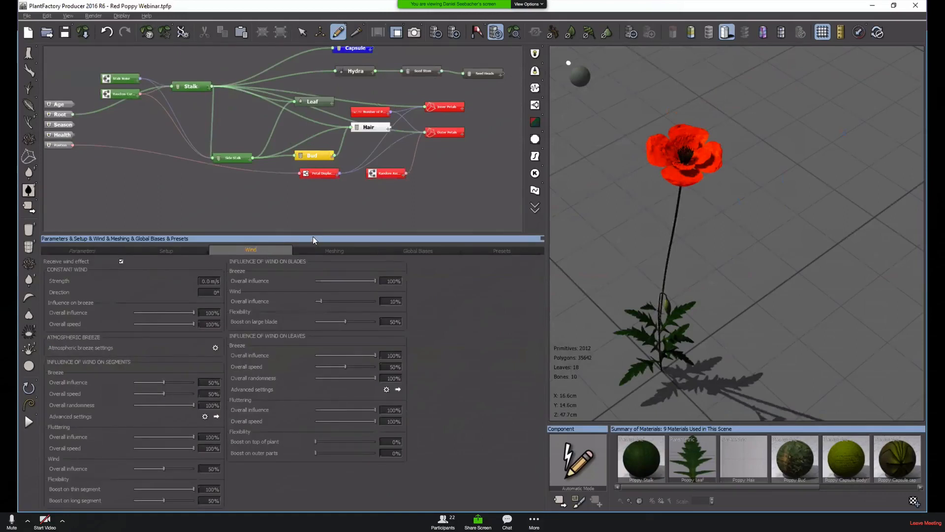
pyautogui.moveTo(313, 235); pyautogui.dragTo(301, 227)
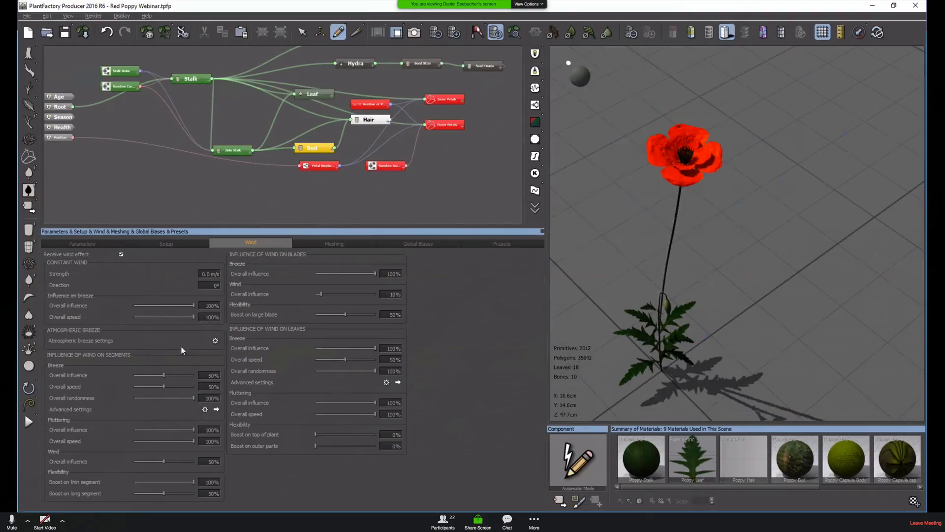
pyautogui.click(215, 341)
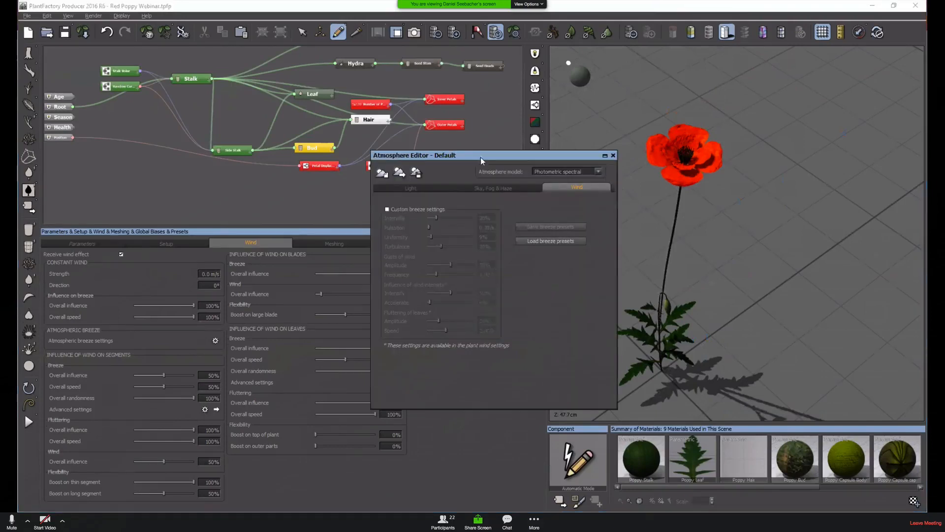
pyautogui.moveTo(480, 158); pyautogui.dragTo(645, 204)
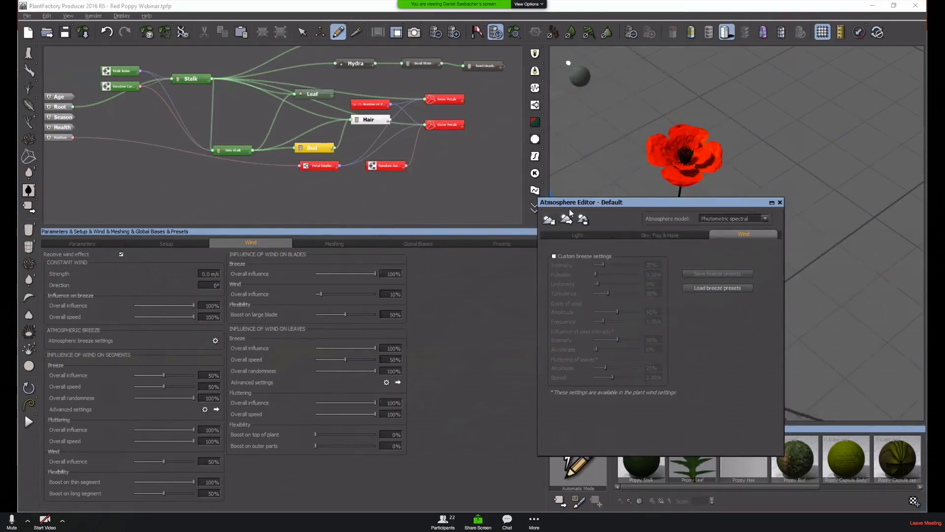
pyautogui.click(569, 255)
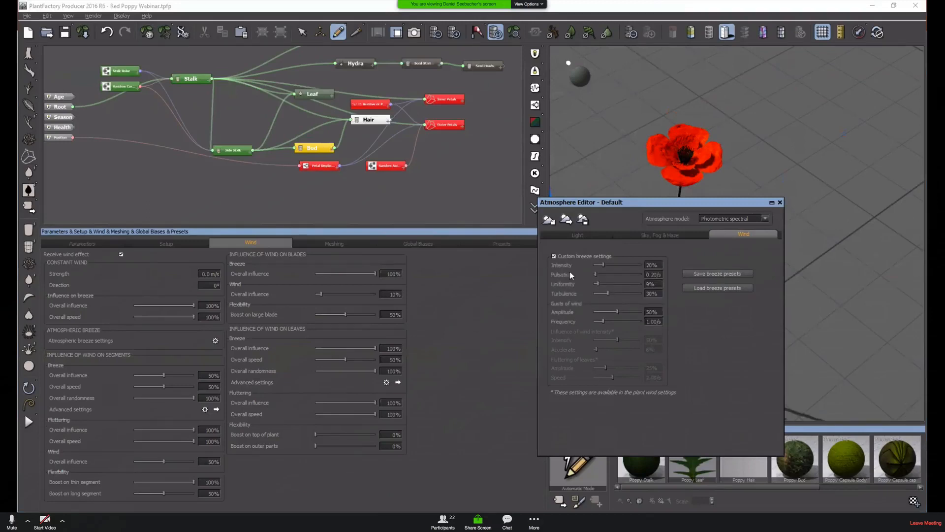
# Review the breeze settings in the Atmosphere Editor beside a wider view of the poppy, and close the editor
pyautogui.moveTo(590, 202); pyautogui.dragTo(357, 60)
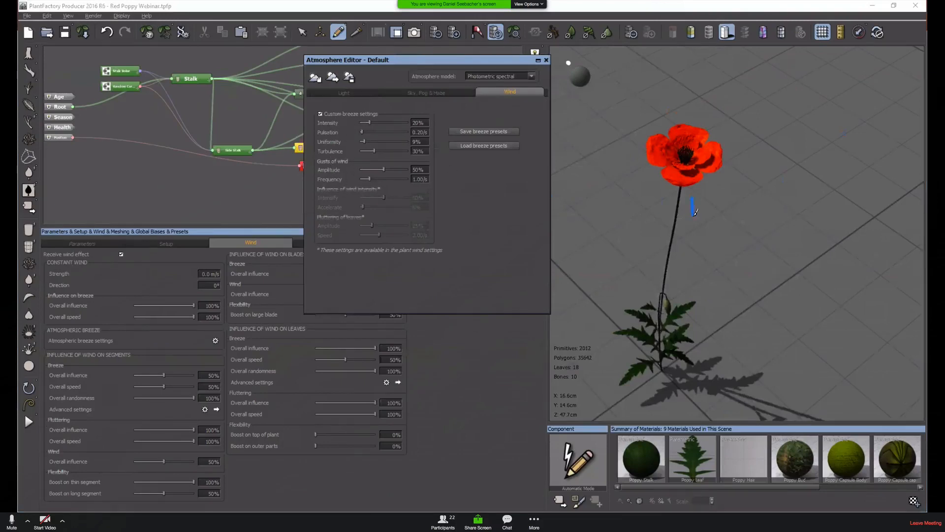
pyautogui.scroll(-5, 711, 249)
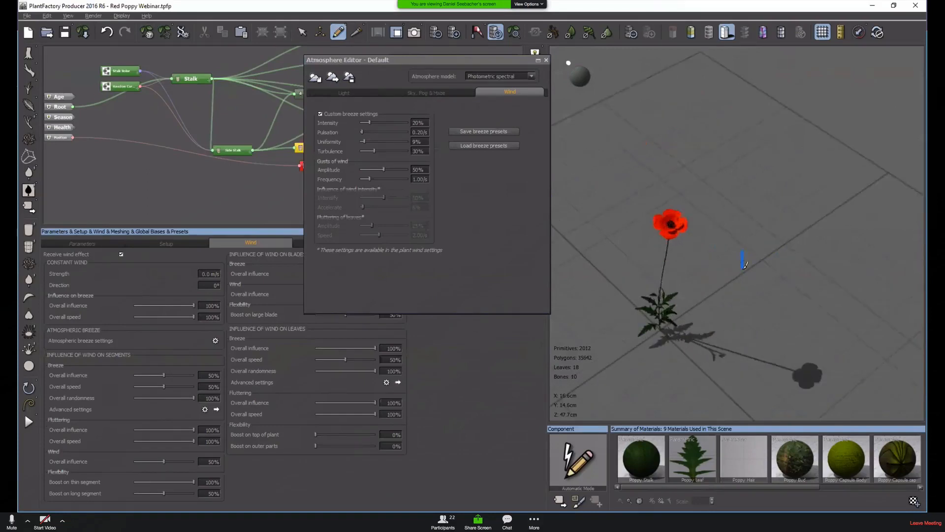
pyautogui.moveTo(737, 274); pyautogui.dragTo(798, 265, button='right')
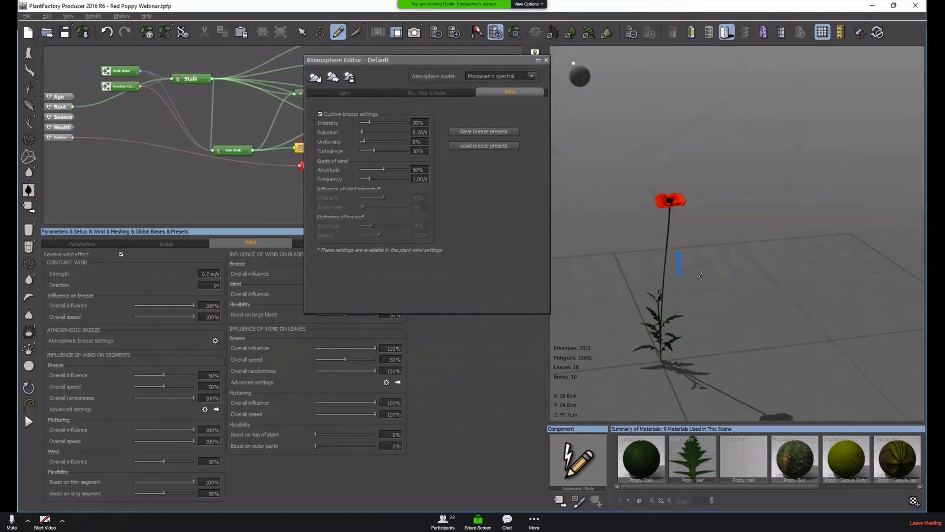
pyautogui.moveTo(700, 276); pyautogui.dragTo(802, 256, button='right')
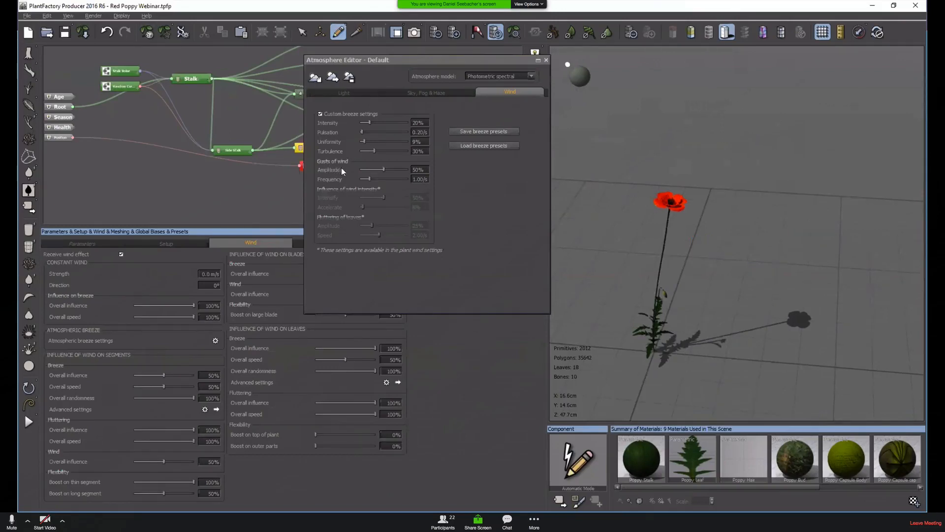
pyautogui.click(303, 31)
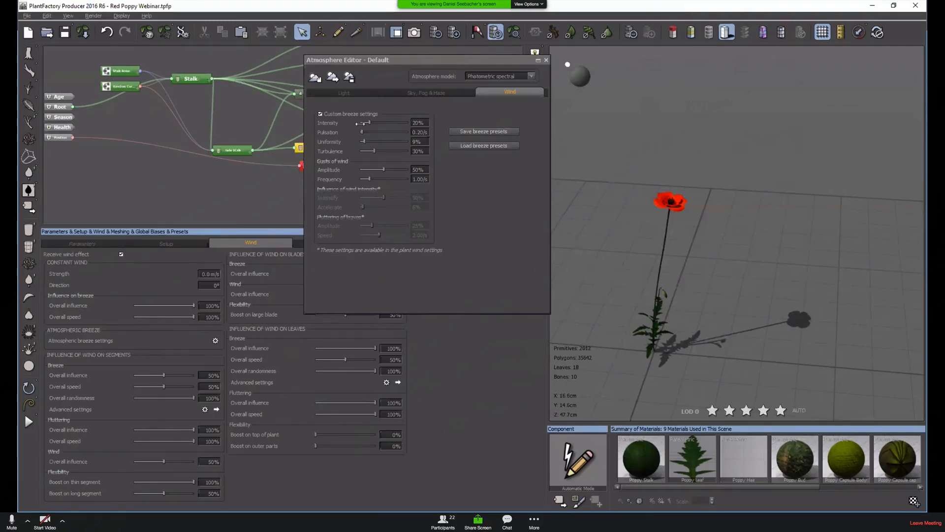
pyautogui.click(351, 57)
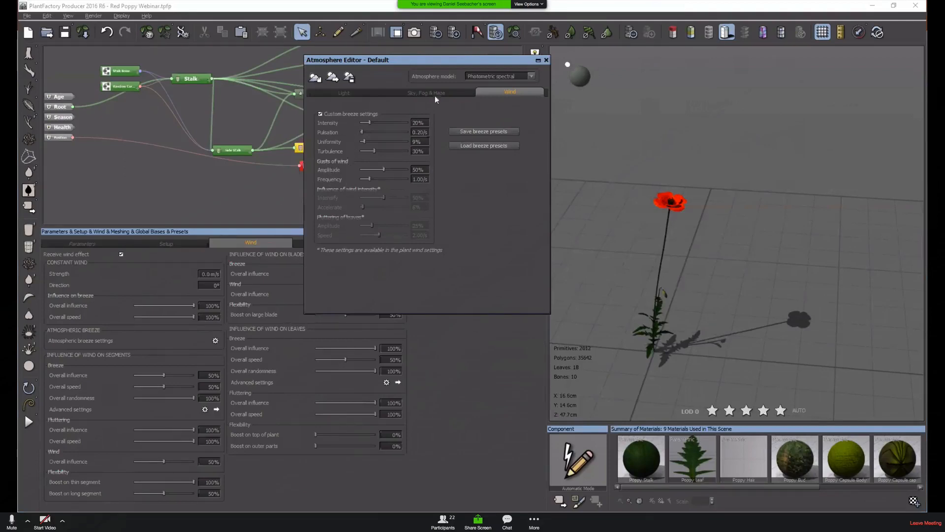
pyautogui.click(546, 59)
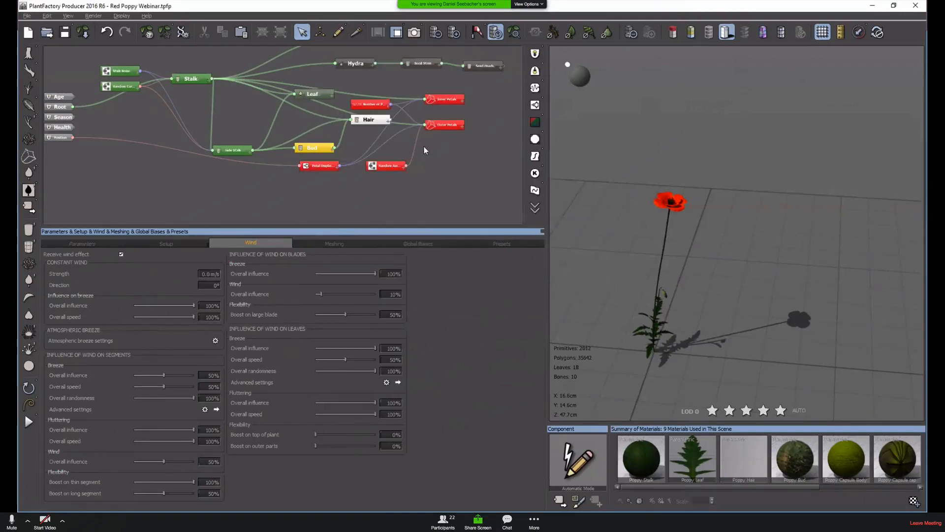
# Enable ambient motion (breeze) in the Stalk node's influences
pyautogui.moveTo(226, 119); pyautogui.dragTo(148, 147, button='middle')
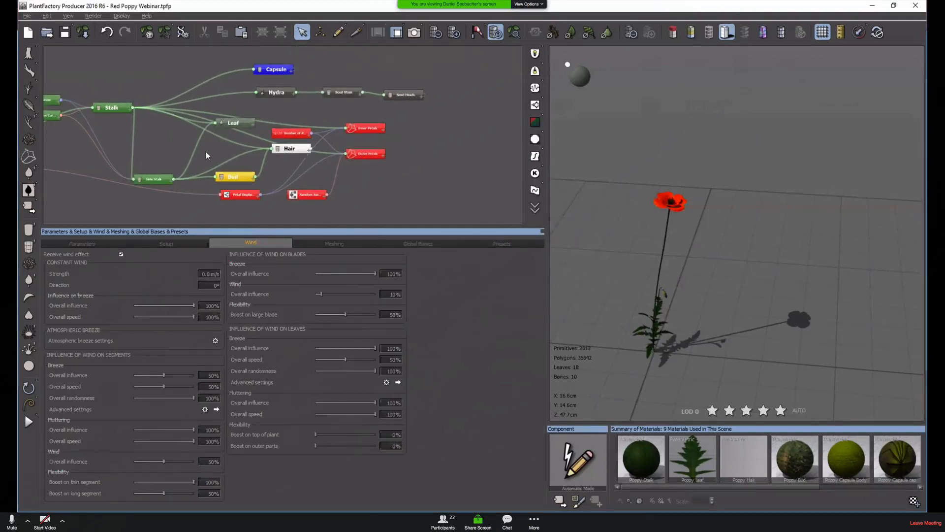
pyautogui.moveTo(206, 151); pyautogui.dragTo(246, 117, button='middle')
pyautogui.click(141, 73)
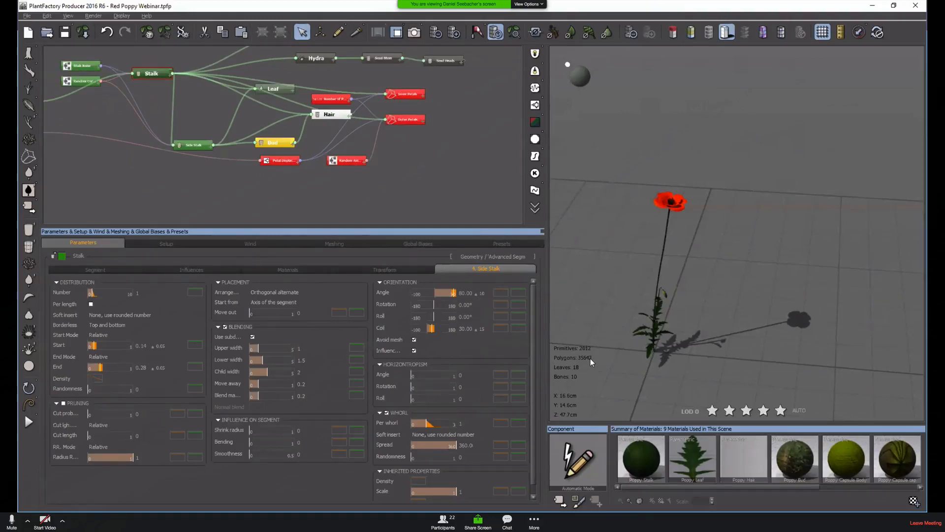
pyautogui.click(180, 270)
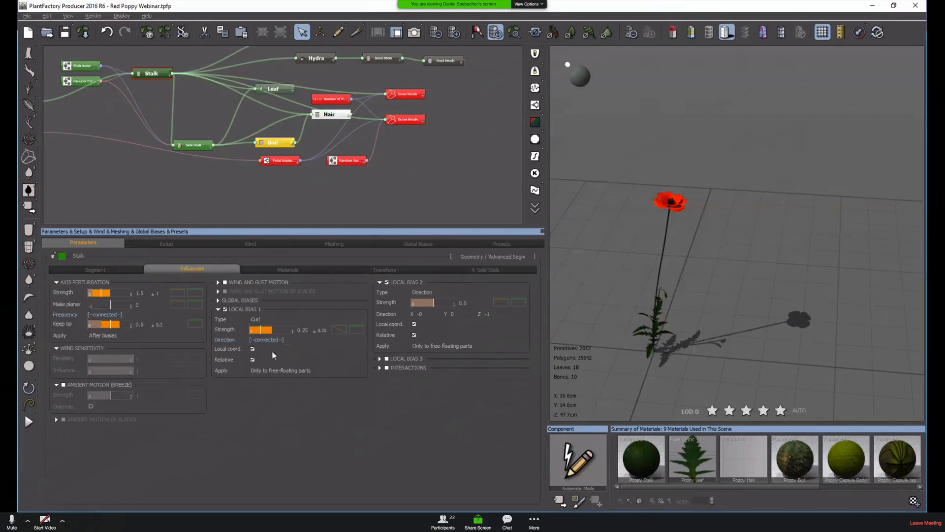
pyautogui.click(91, 385)
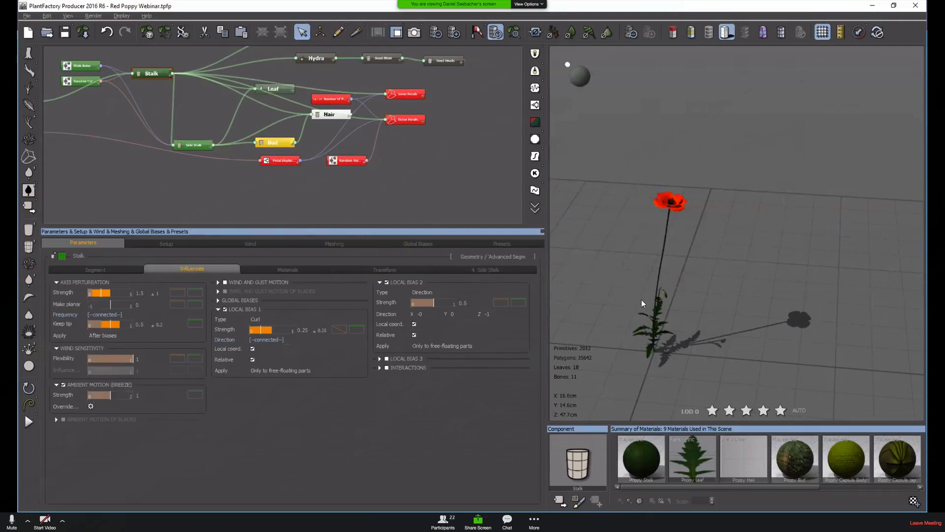
# Enable wind and gust motion for the Stalk node and turn off its ambient motion (breeze)
pyautogui.click(230, 282)
pyautogui.click(229, 282)
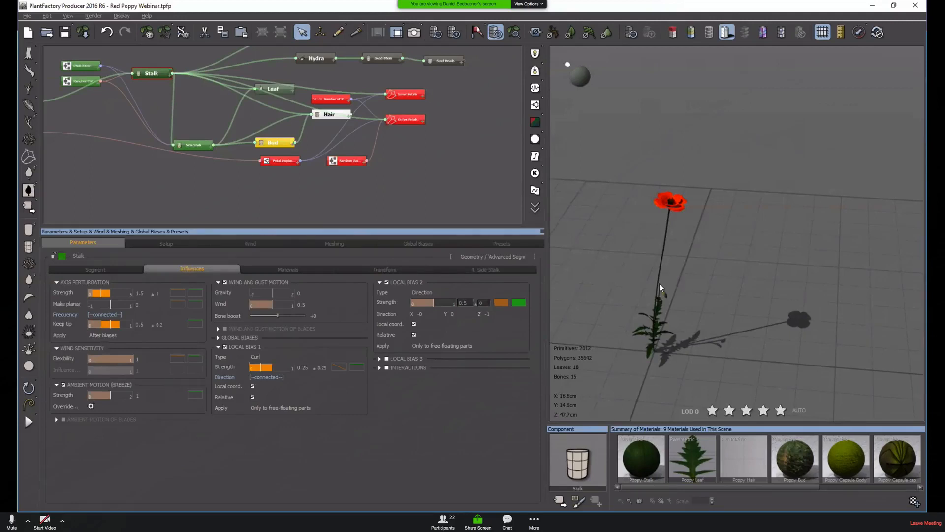
pyautogui.scroll(3, 665, 270)
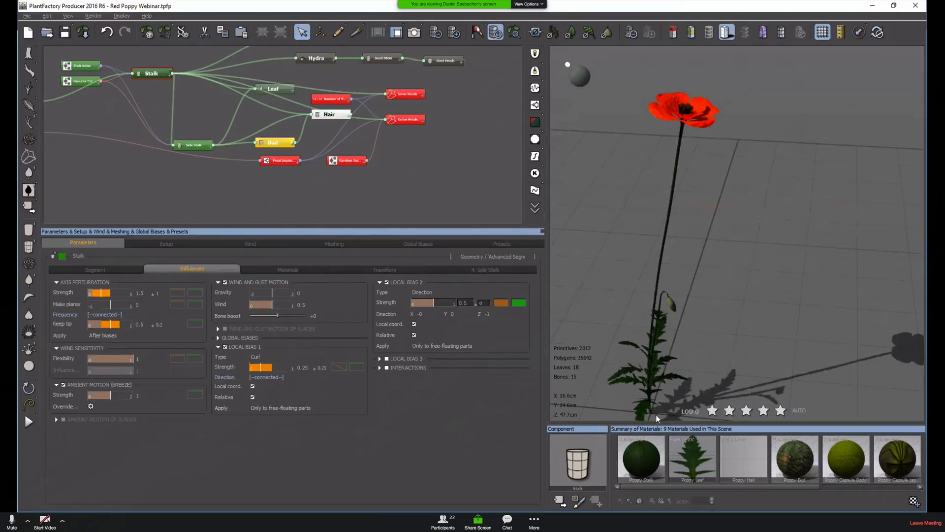
pyautogui.scroll(-2, 677, 375)
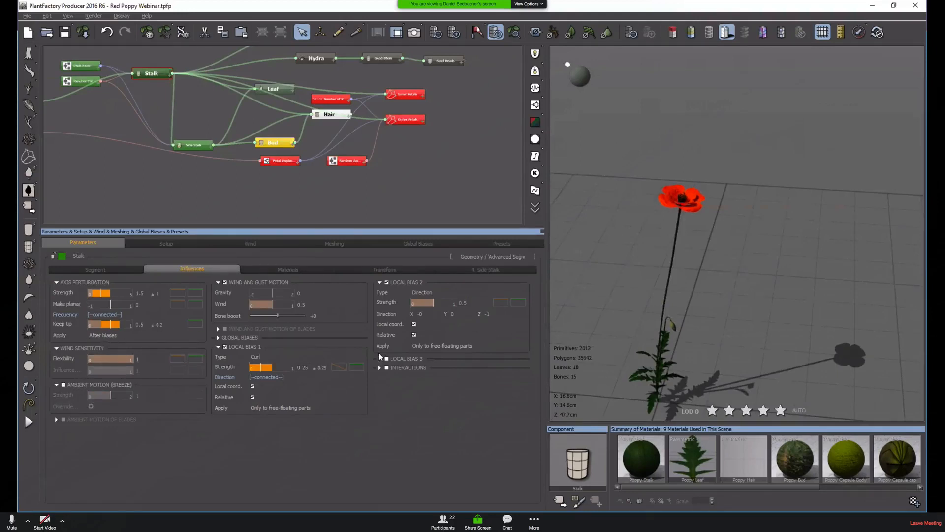
# Turn on the wind preview, set the constant wind strength to 10 m/s, and rotate the wind direction to about 35°
pyautogui.click(268, 244)
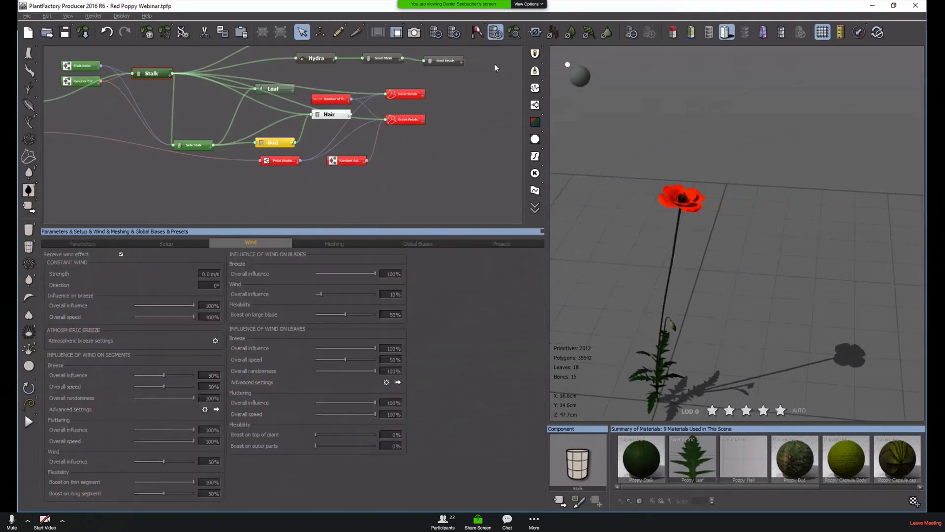
pyautogui.click(476, 32)
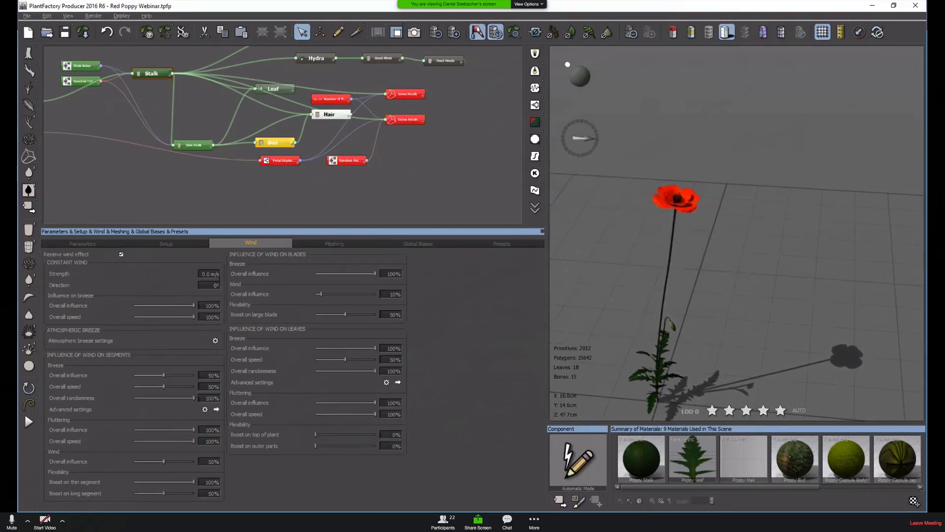
pyautogui.click(210, 274)
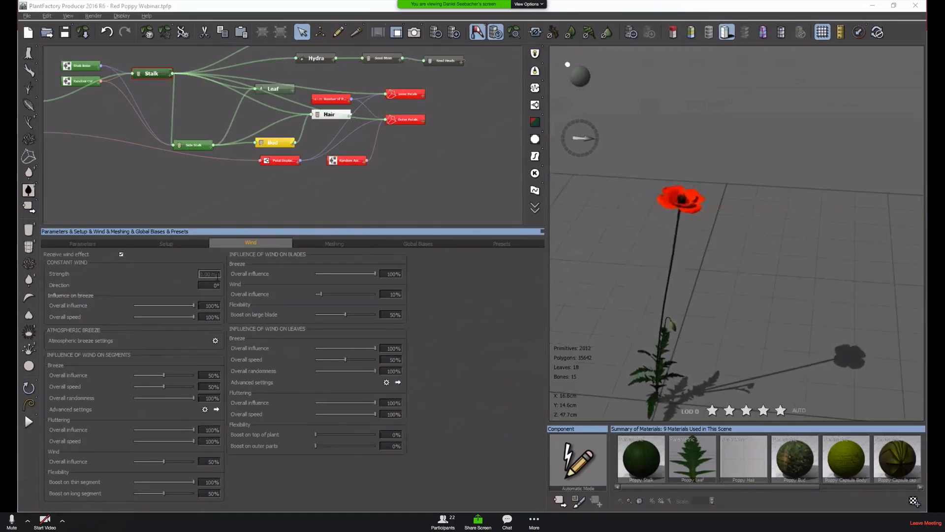
pyautogui.write('10')
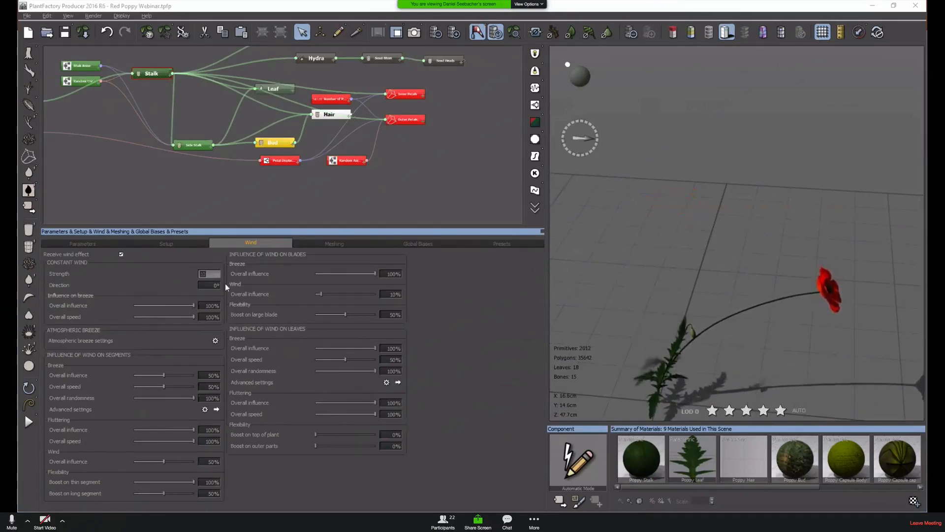
pyautogui.moveTo(581, 139)
pyautogui.mouseDown()
pyautogui.moveTo(589, 138)
pyautogui.moveTo(565, 141)
pyautogui.mouseUp()
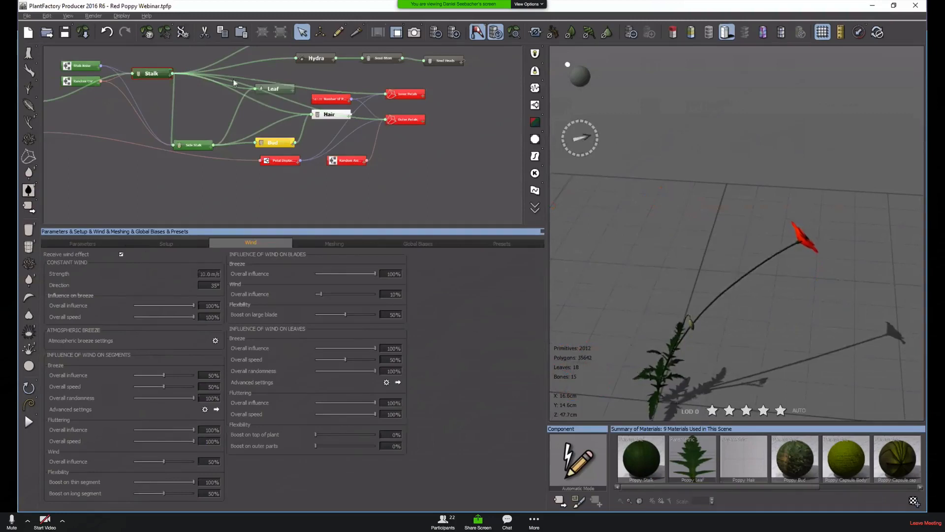
# Turn off wind and gust motion in the Stalk node's influences
pyautogui.click(101, 243)
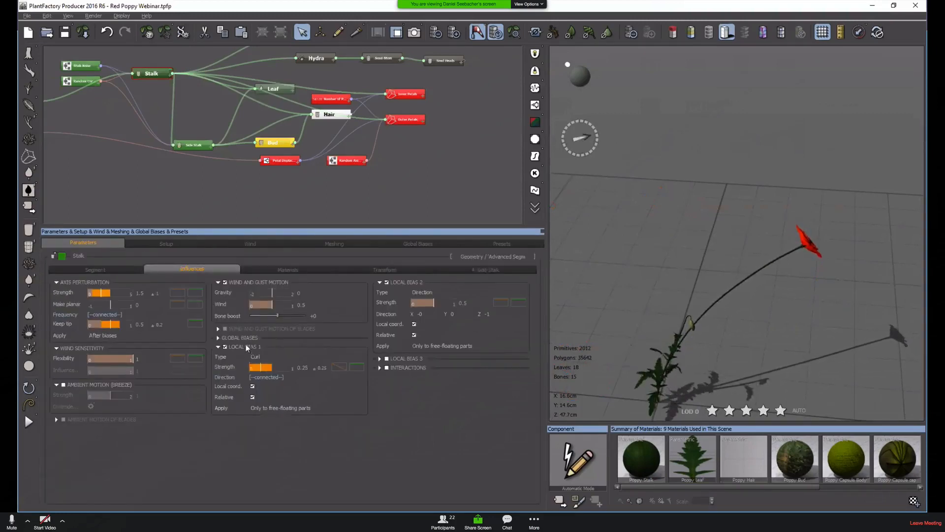
pyautogui.click(246, 283)
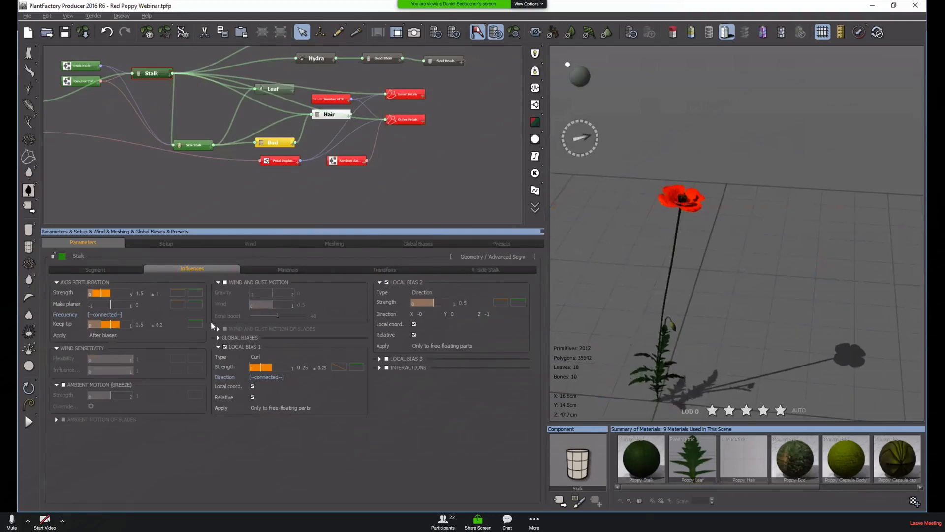
# Enable both ambient motion (breeze) and wind and gust motion in the Stalk node's influences
pyautogui.click(64, 384)
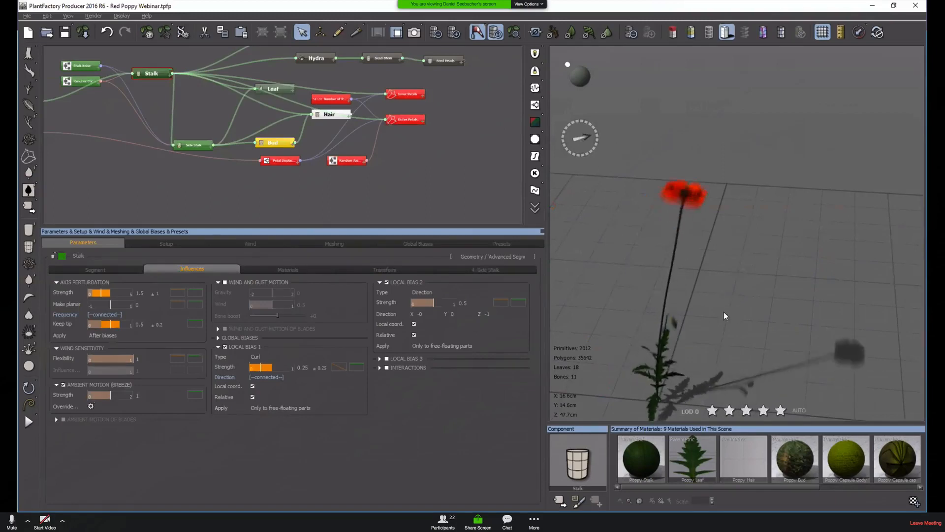
pyautogui.moveTo(719, 320); pyautogui.dragTo(659, 339, button='right')
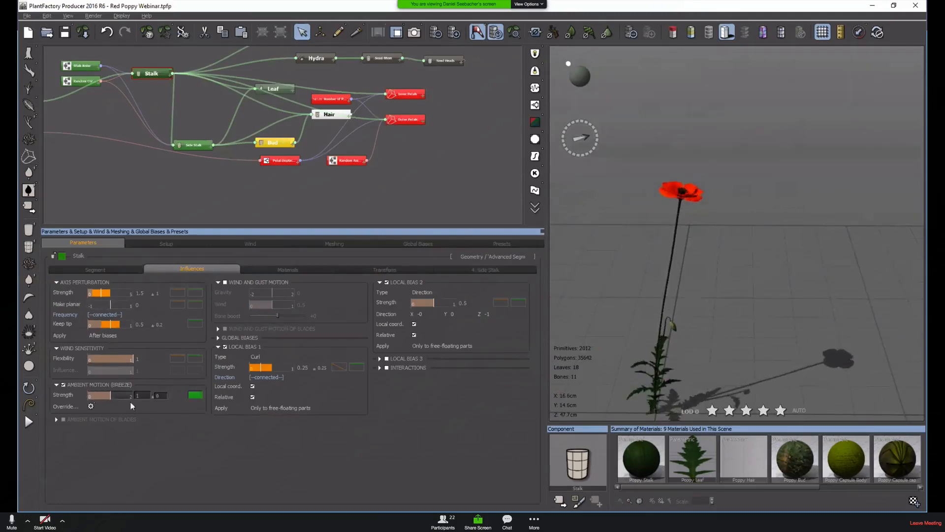
pyautogui.click(225, 282)
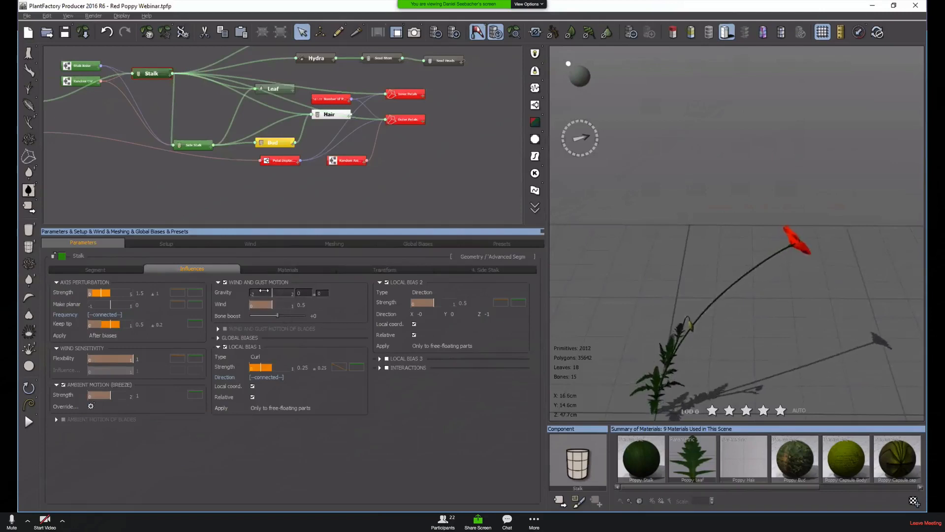
# Load the Stormy Breeze.aws preset into the atmospheric breeze settings
pyautogui.click(261, 243)
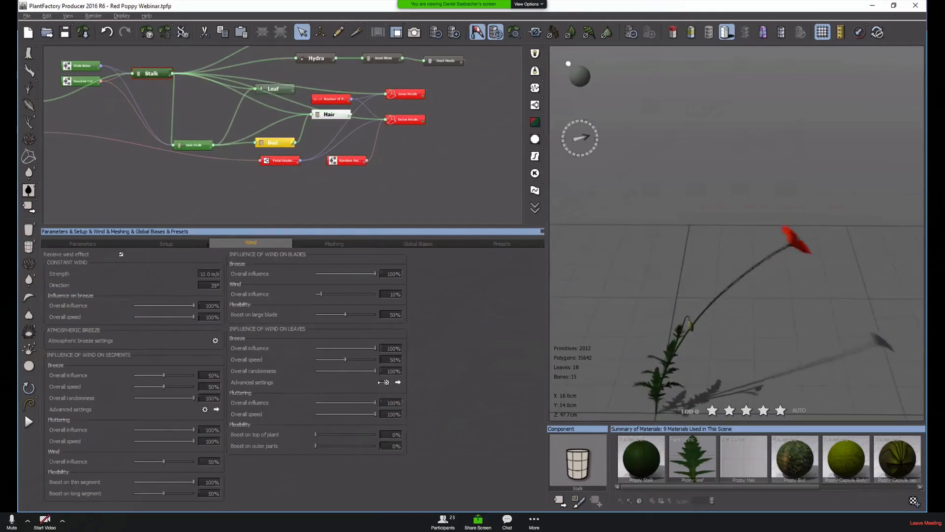
pyautogui.click(215, 341)
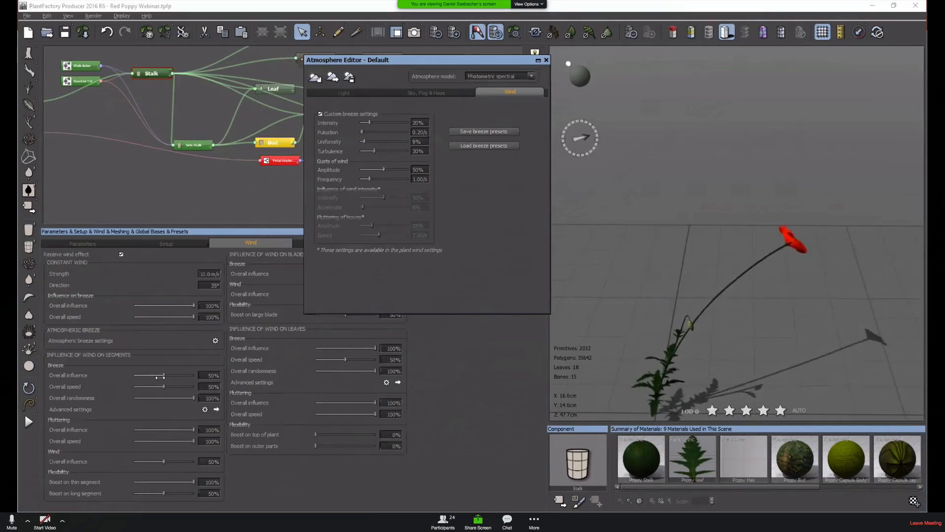
pyautogui.click(474, 147)
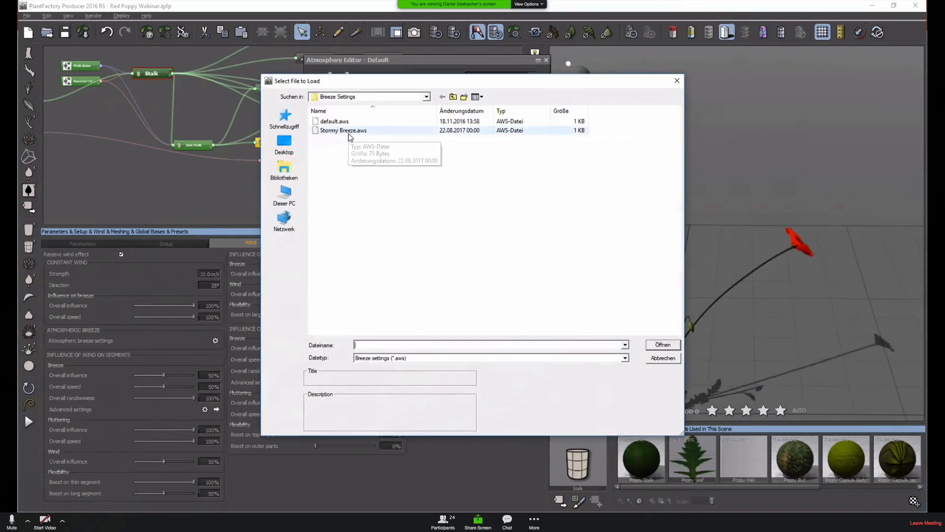
pyautogui.doubleClick(343, 130)
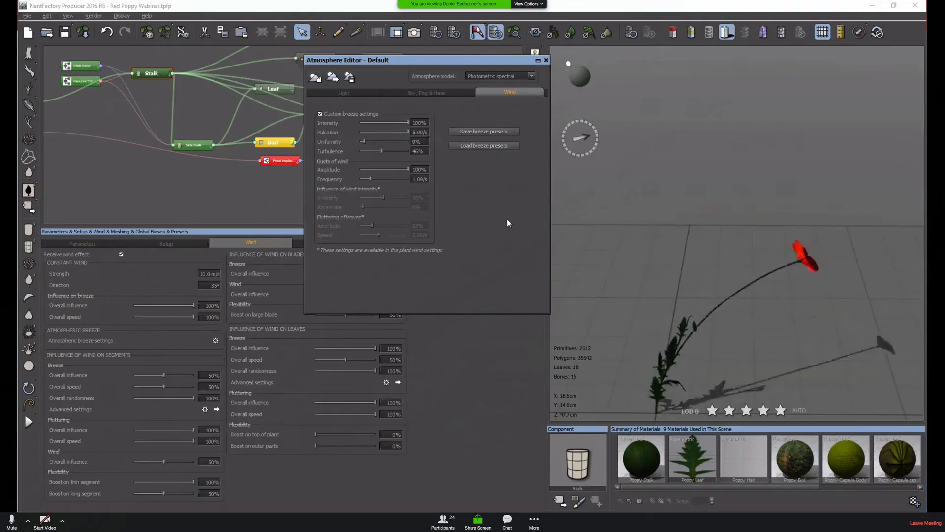
# Turn off the wind preview and close the Atmosphere Editor, leaving the constant wind strength as it is
pyautogui.click(498, 34)
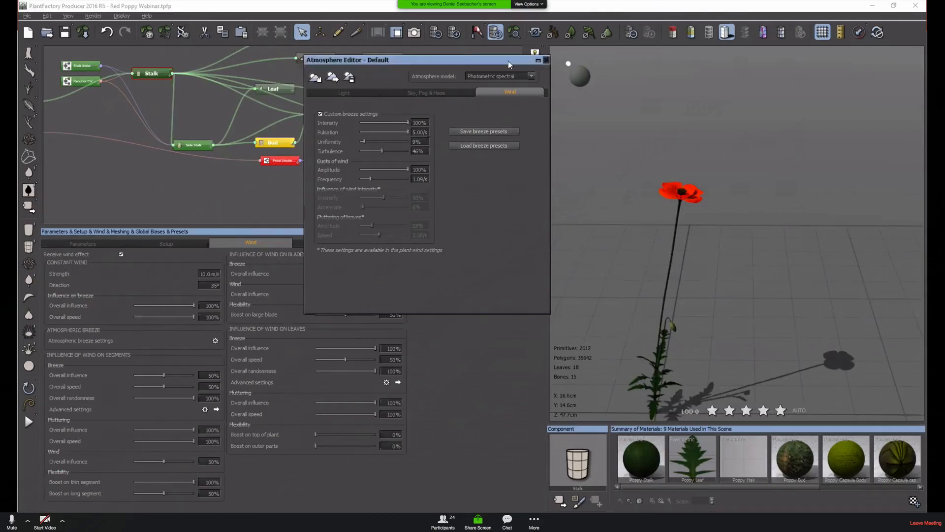
pyautogui.click(539, 61)
pyautogui.click(212, 274)
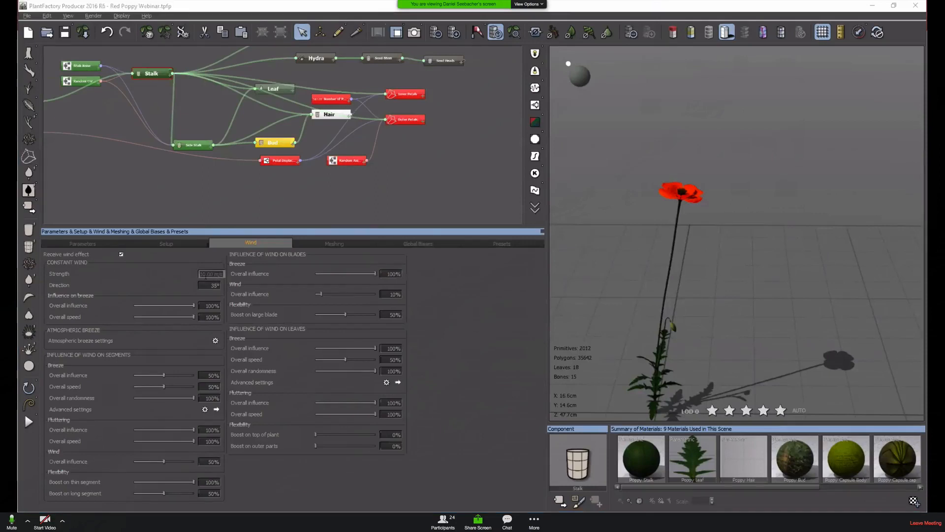
pyautogui.click(207, 280)
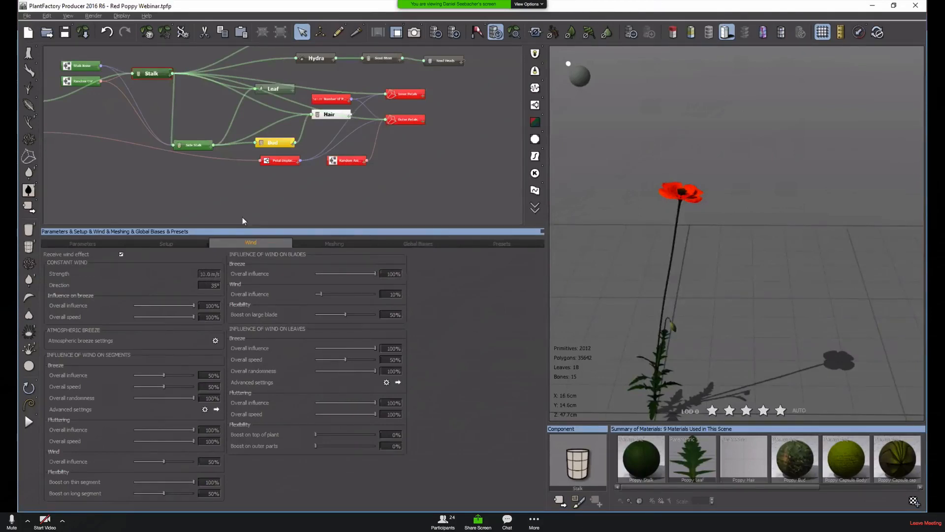
# Turn off wind and gust motion and ambient motion (breeze) in the Stalk node's influences
pyautogui.click(168, 243)
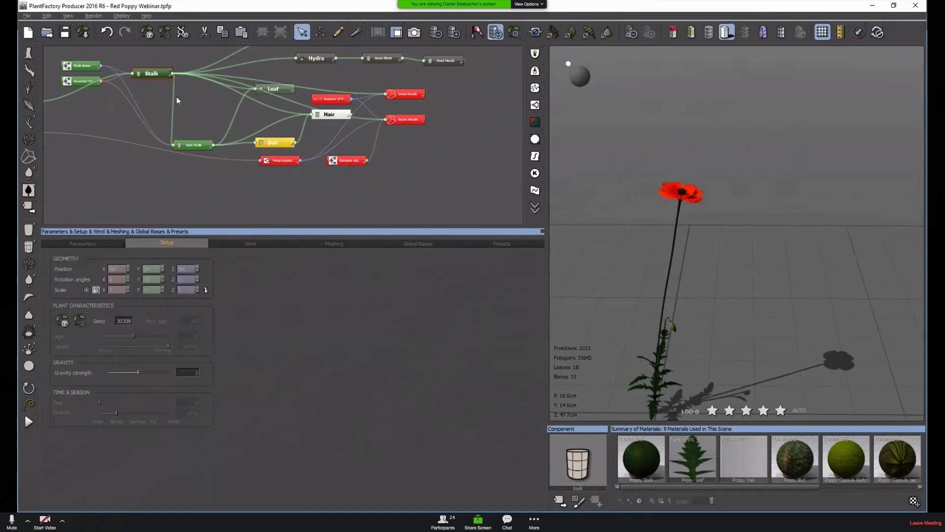
pyautogui.click(248, 241)
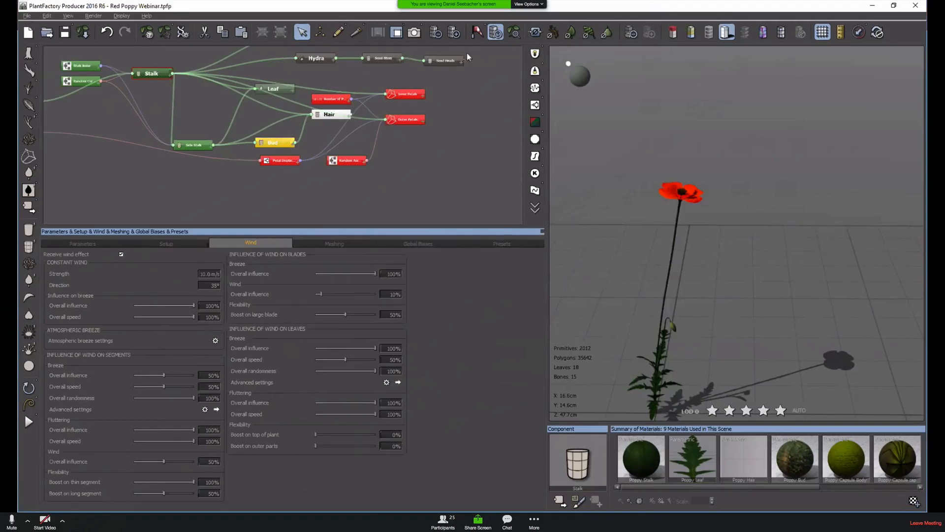
pyautogui.click(167, 243)
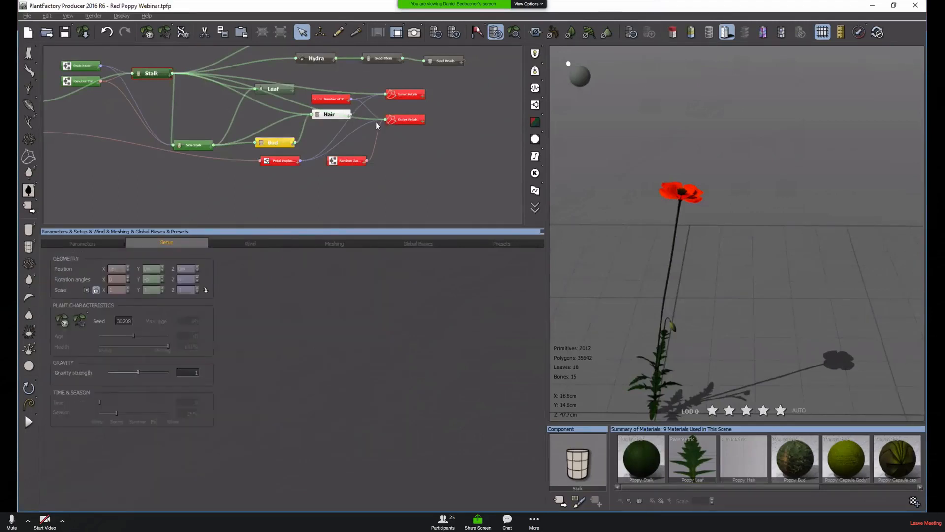
pyautogui.click(261, 244)
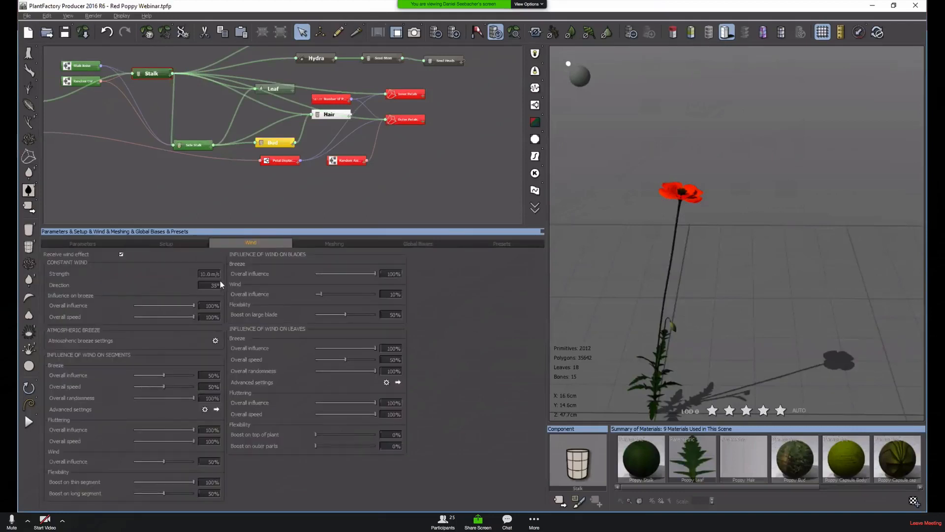
pyautogui.click(101, 243)
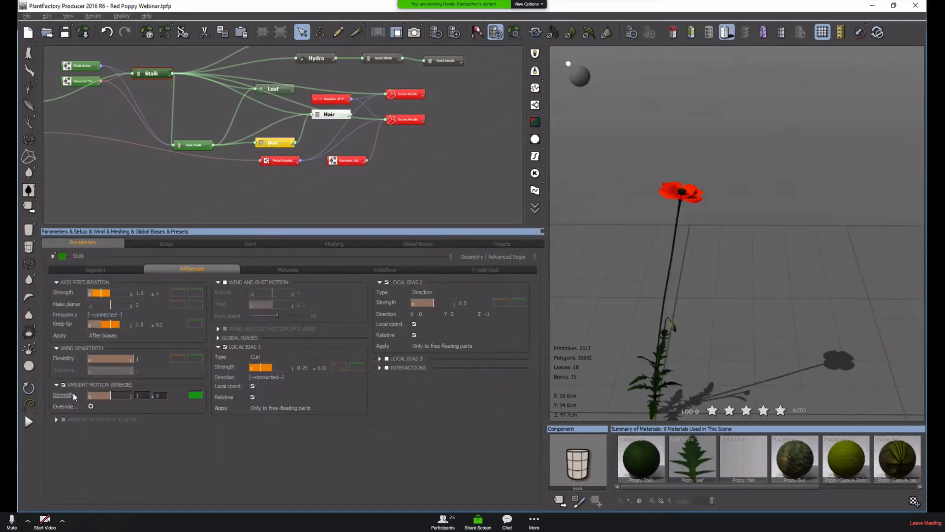
# Load the default.aws preset into the atmospheric breeze settings and close the Atmosphere Editor
pyautogui.click(257, 245)
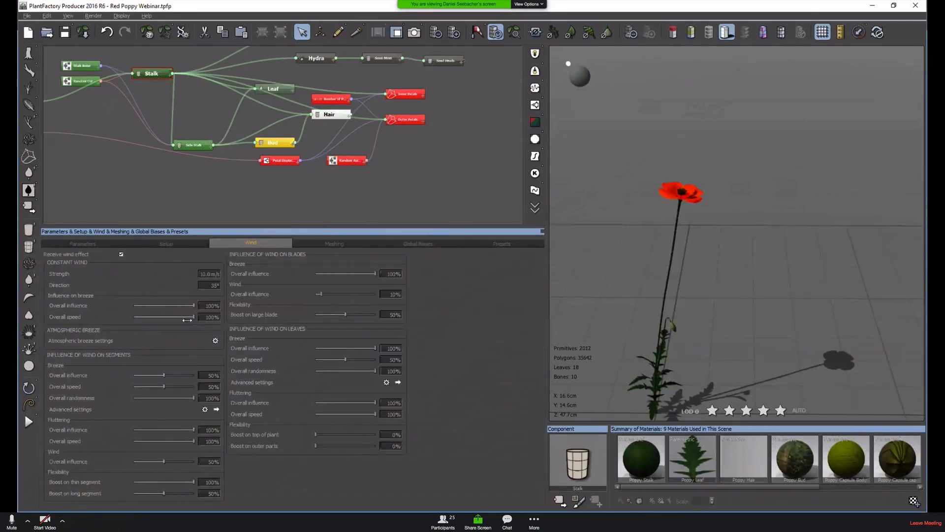
pyautogui.click(215, 341)
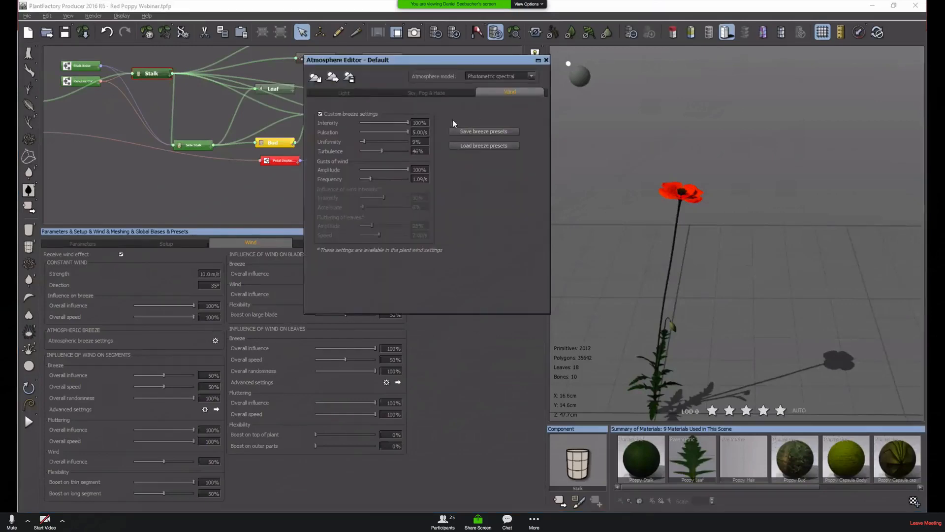
pyautogui.click(485, 146)
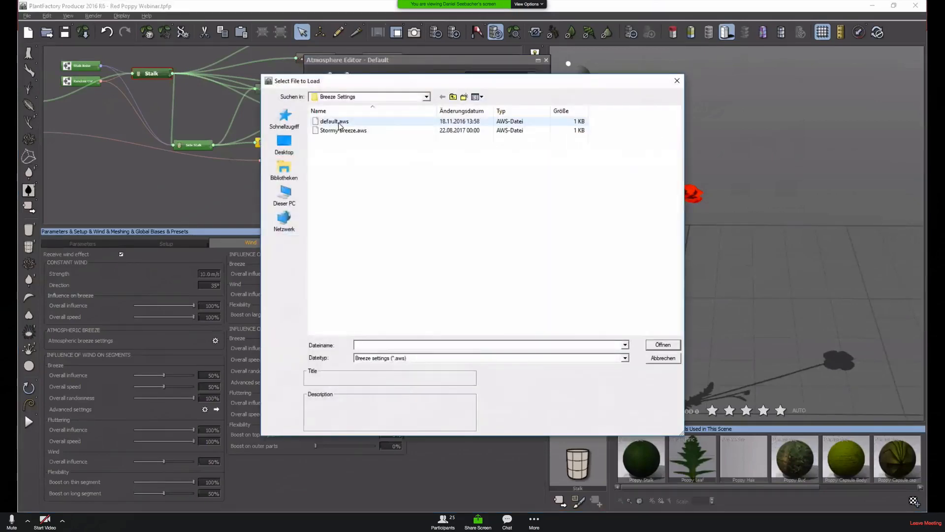
pyautogui.doubleClick(327, 124)
pyautogui.click(546, 61)
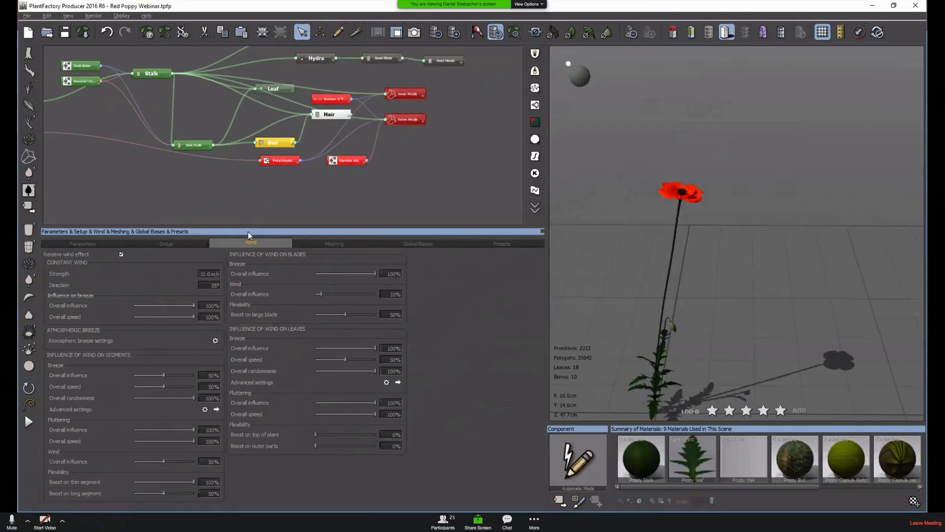
# Enable ambient motion (breeze) for the inner and outer petals and turn on the wind preview
pyautogui.click(96, 243)
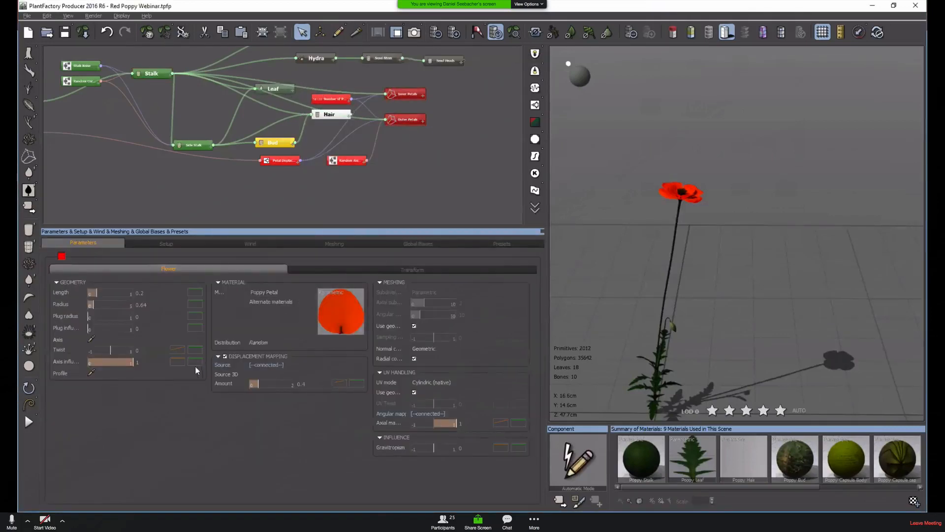
pyautogui.click(346, 269)
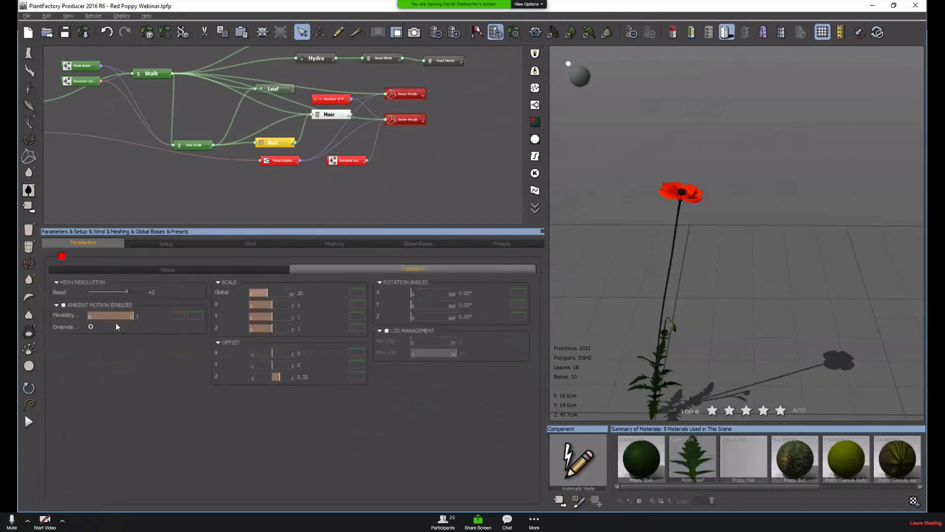
pyautogui.click(67, 304)
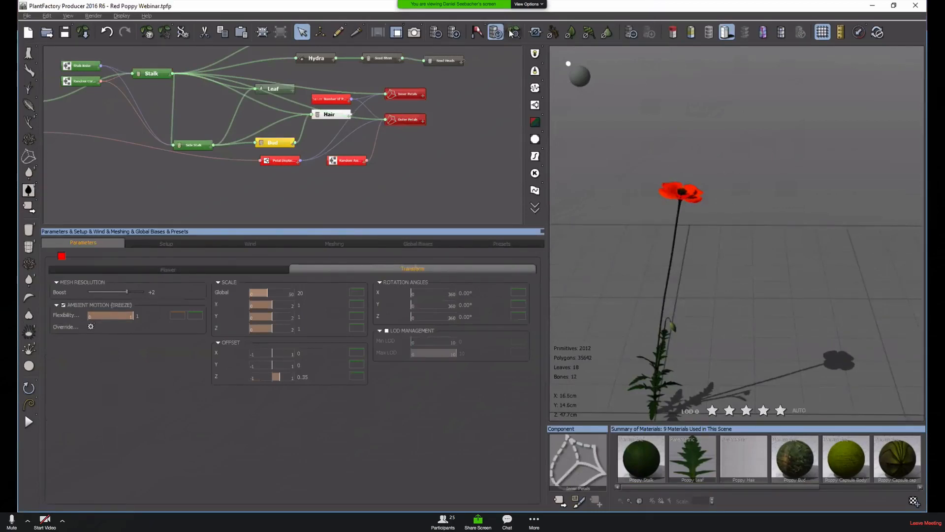
pyautogui.click(492, 34)
pyautogui.click(476, 33)
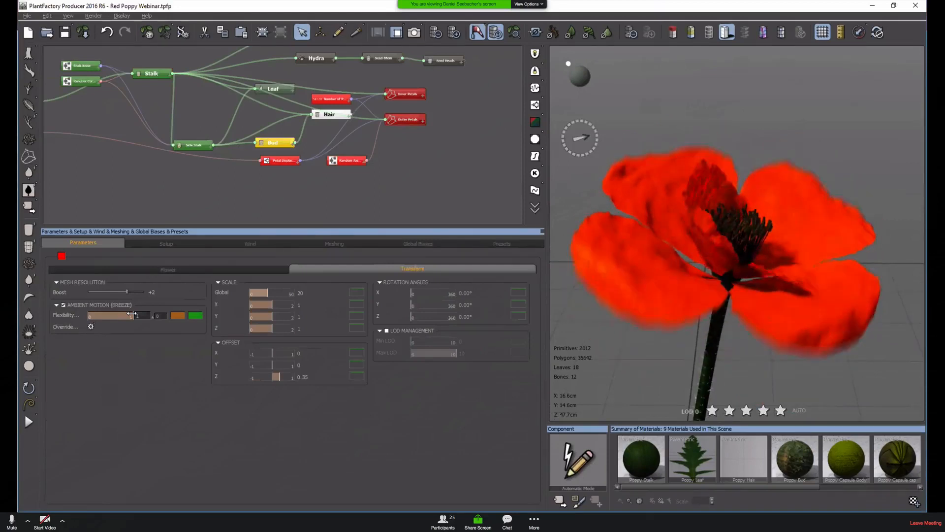
# Try lower ambient motion flexibility values for the petals: 0.76, 0.01 and 0.08
pyautogui.moveTo(132, 314); pyautogui.dragTo(121, 314)
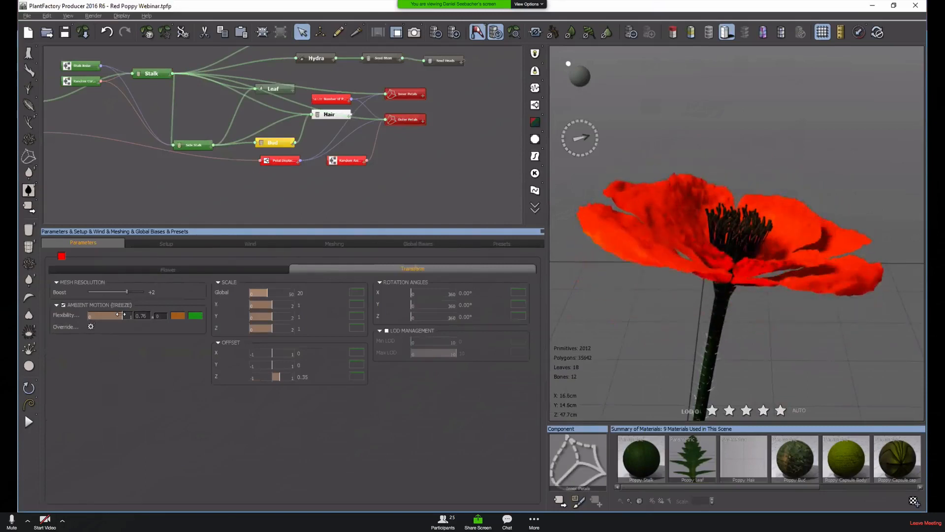
pyautogui.moveTo(120, 314); pyautogui.dragTo(87, 315)
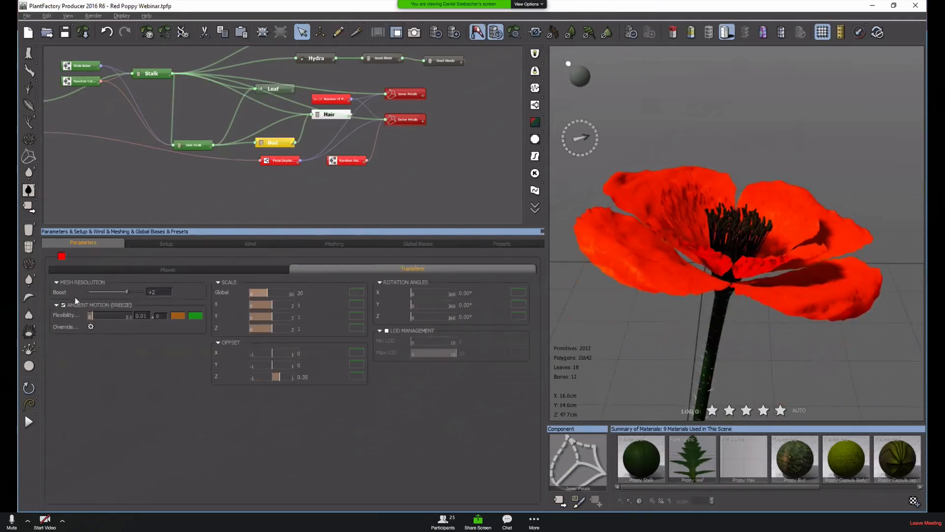
pyautogui.moveTo(91, 316); pyautogui.dragTo(124, 317)
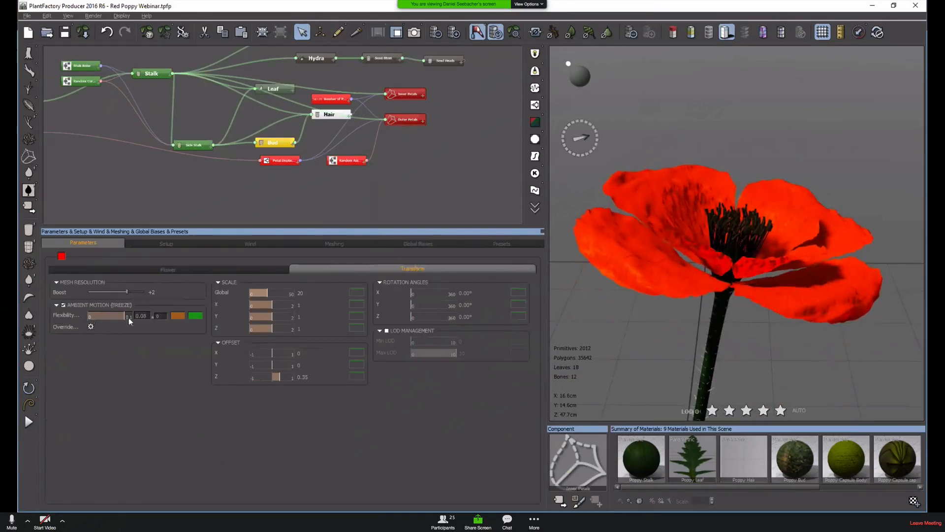
# Show the wireframe and reshape the petals' flexibility filter to stay at 0 up to X 0.875 and jump to 1 there
pyautogui.click(709, 31)
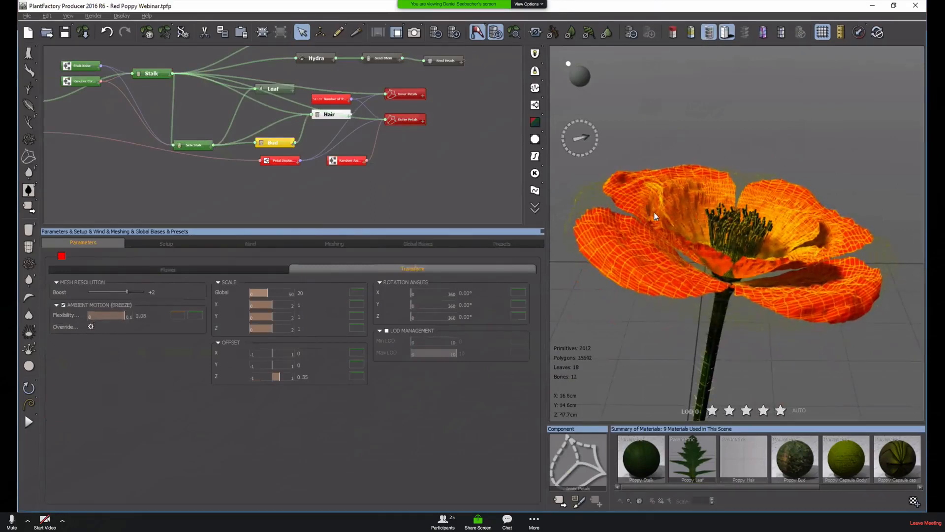
pyautogui.moveTo(171, 312)
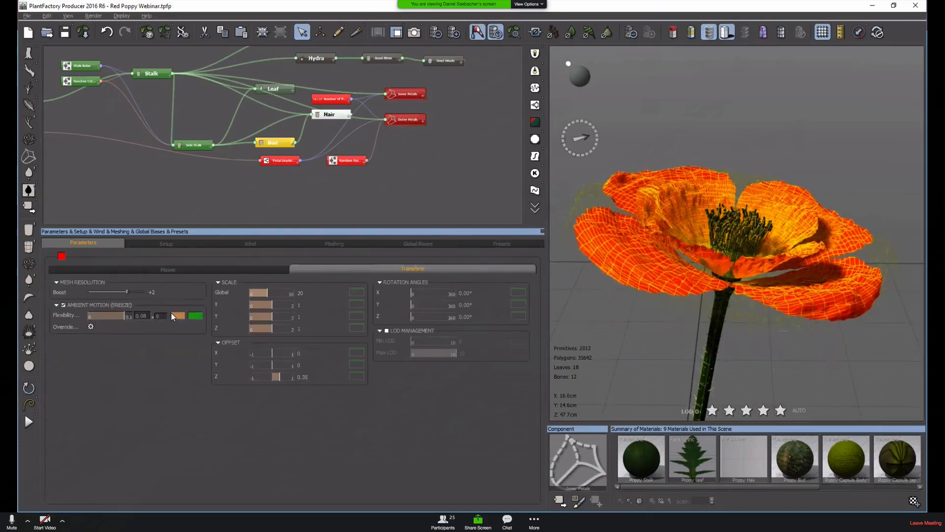
pyautogui.click(176, 316)
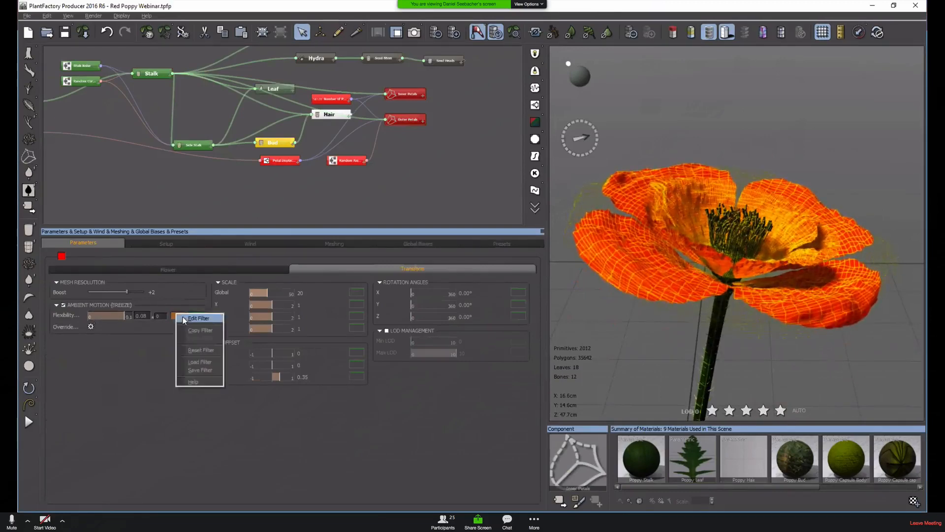
pyautogui.click(183, 320)
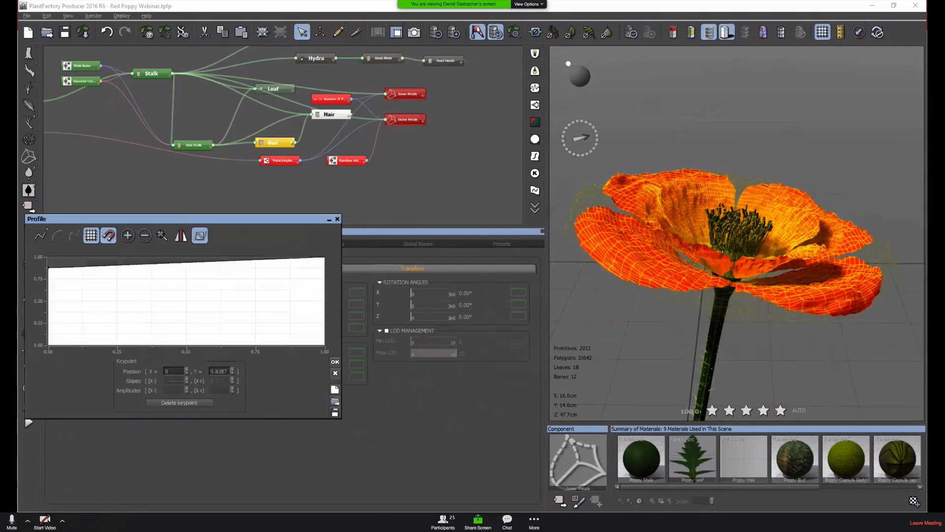
pyautogui.moveTo(46, 256); pyautogui.dragTo(48, 345)
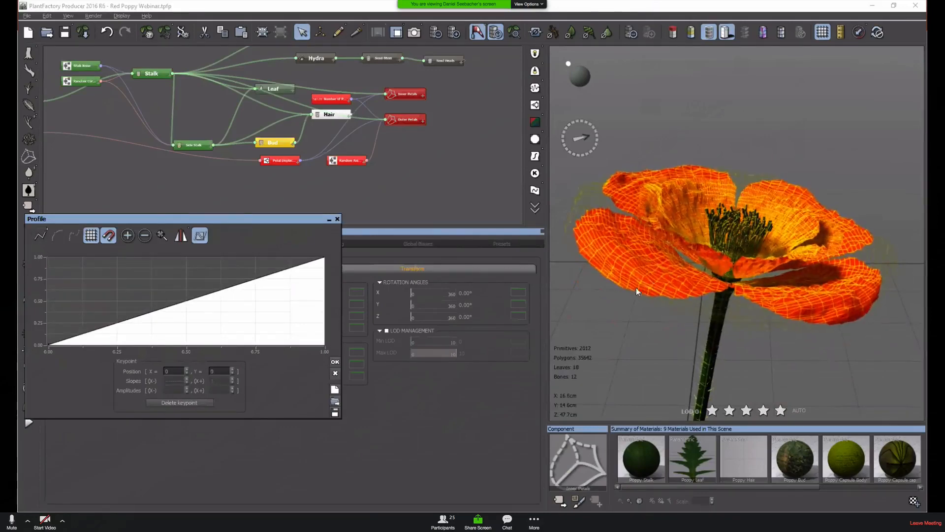
pyautogui.click(291, 337)
pyautogui.moveTo(292, 336); pyautogui.dragTo(290, 257)
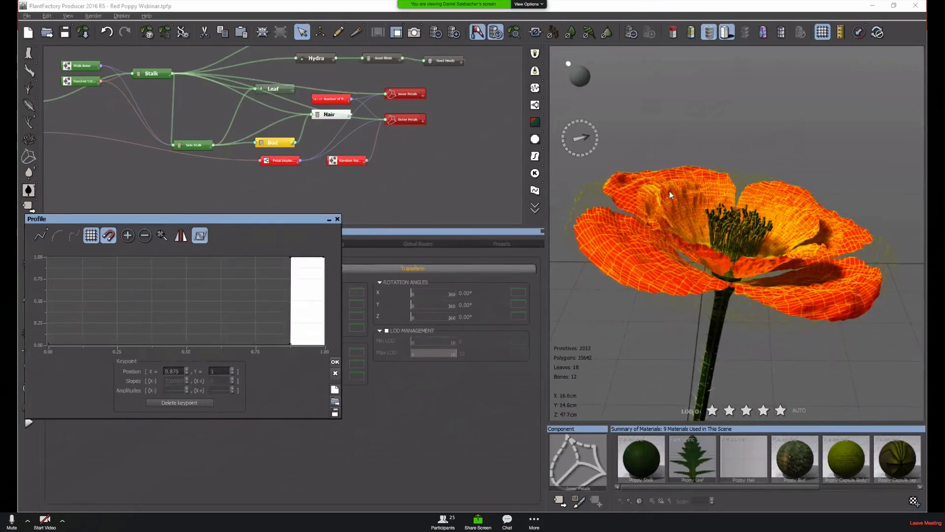
pyautogui.click(335, 361)
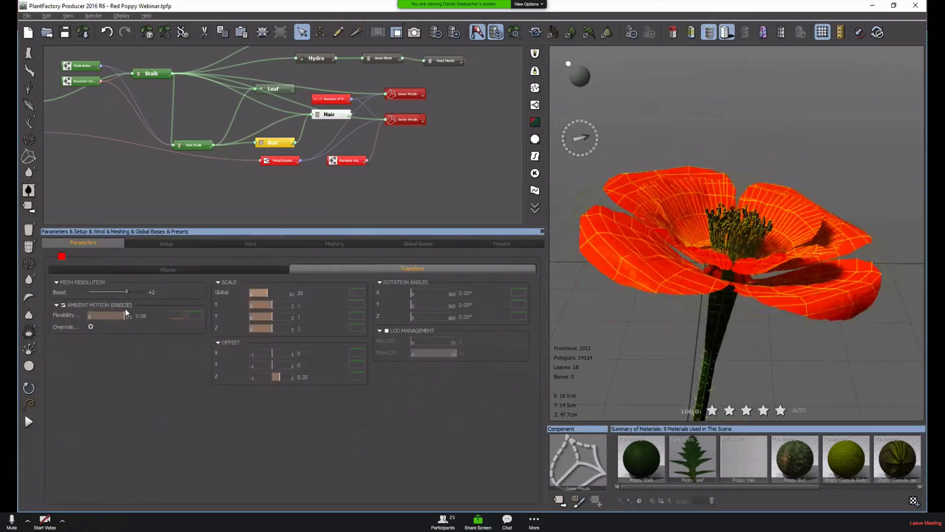
# Set the petals' ambient motion flexibility to 0.22 and hide the wireframe
pyautogui.moveTo(123, 313); pyautogui.dragTo(153, 313)
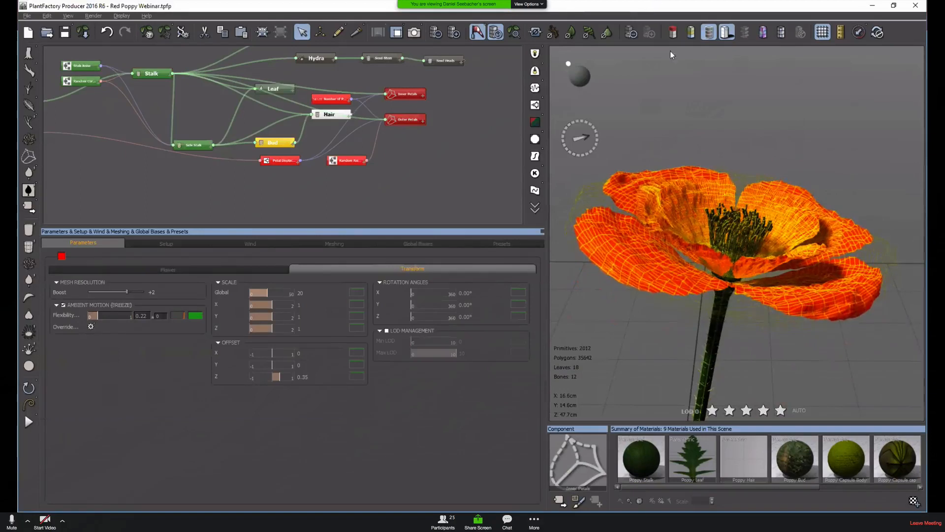
pyautogui.click(707, 33)
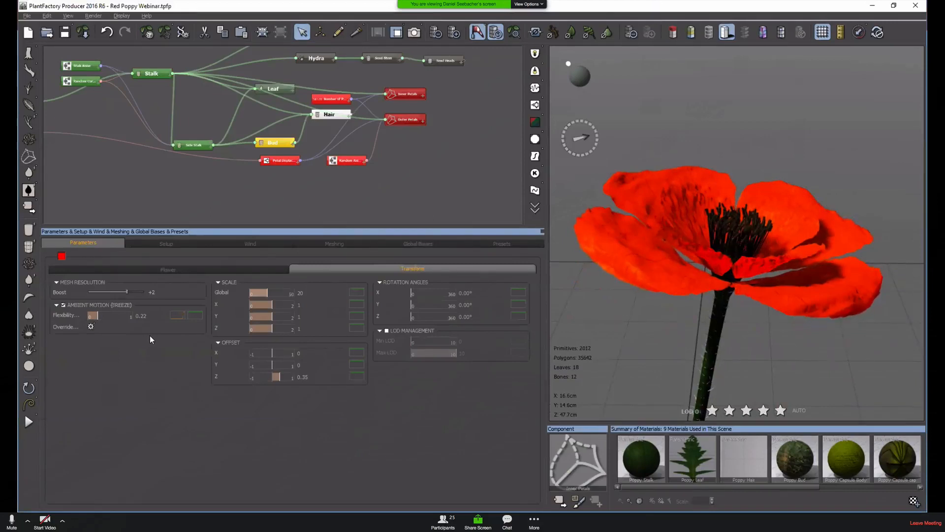
# Turn off the wind preview for the whole poppy plant and save the file
pyautogui.scroll(-3, 725, 343)
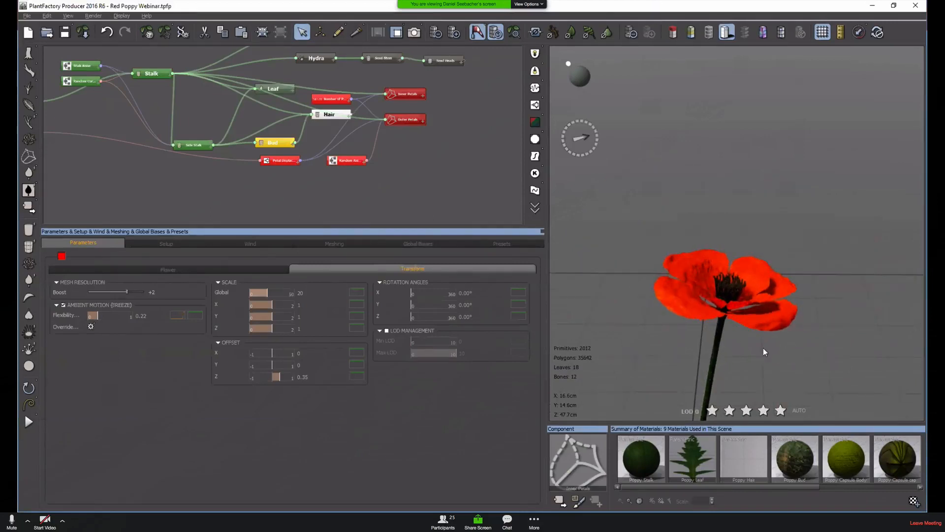
pyautogui.moveTo(763, 348); pyautogui.dragTo(763, 222)
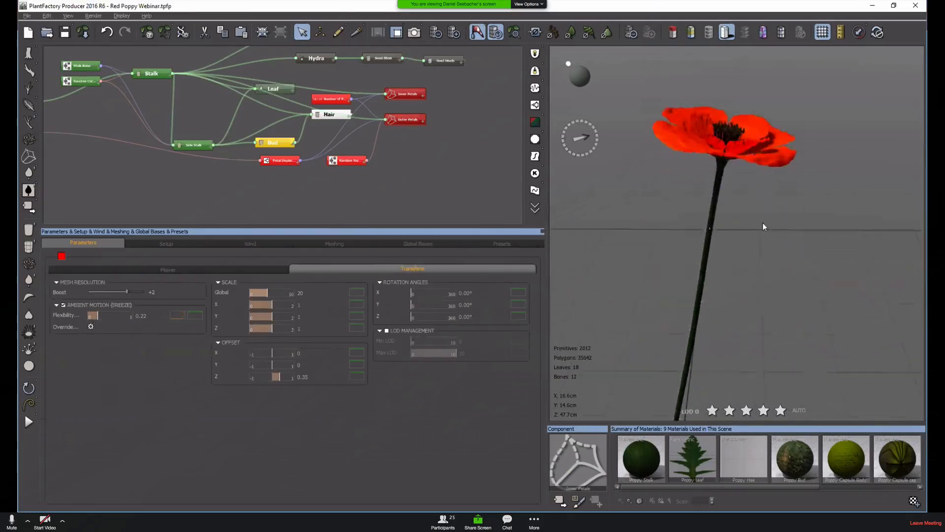
pyautogui.scroll(-3, 763, 221)
pyautogui.moveTo(729, 350); pyautogui.dragTo(739, 155)
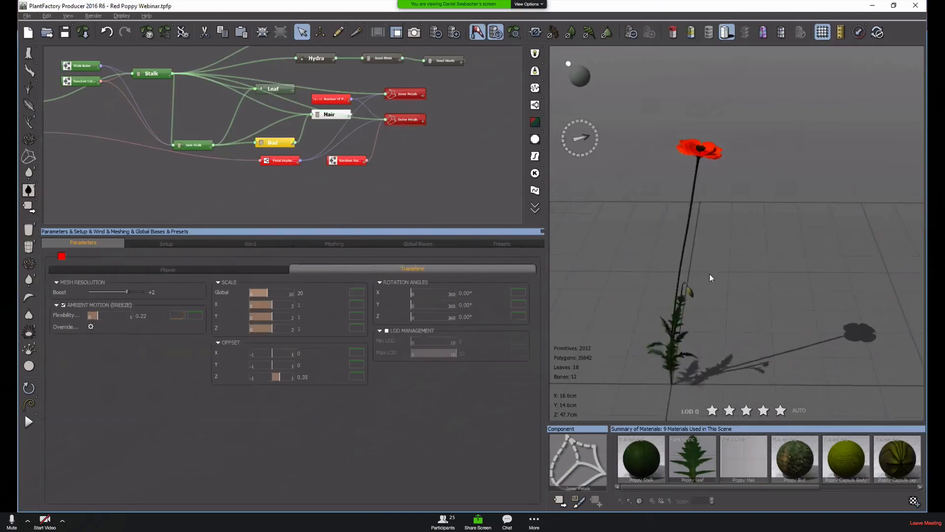
pyautogui.moveTo(723, 287)
pyautogui.mouseDown()
pyautogui.moveTo(630, 297)
pyautogui.moveTo(719, 286)
pyautogui.mouseUp()
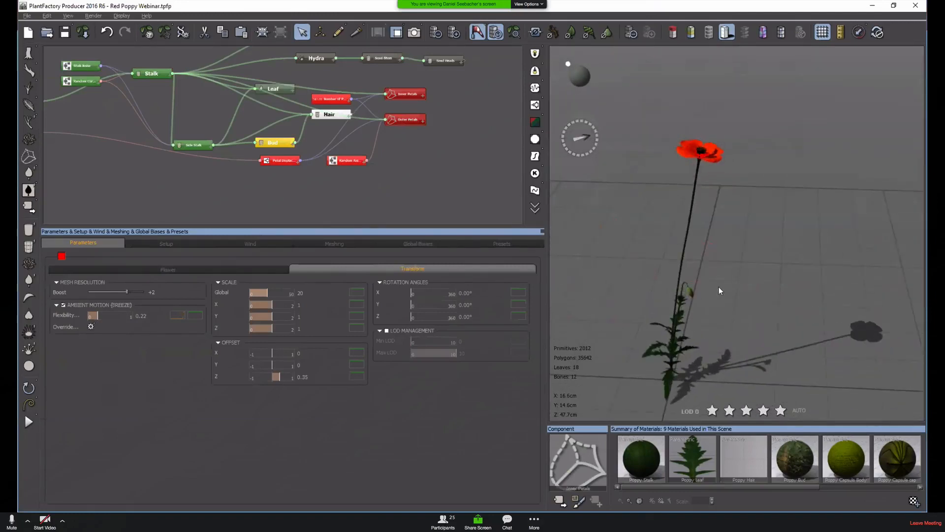
pyautogui.click(496, 33)
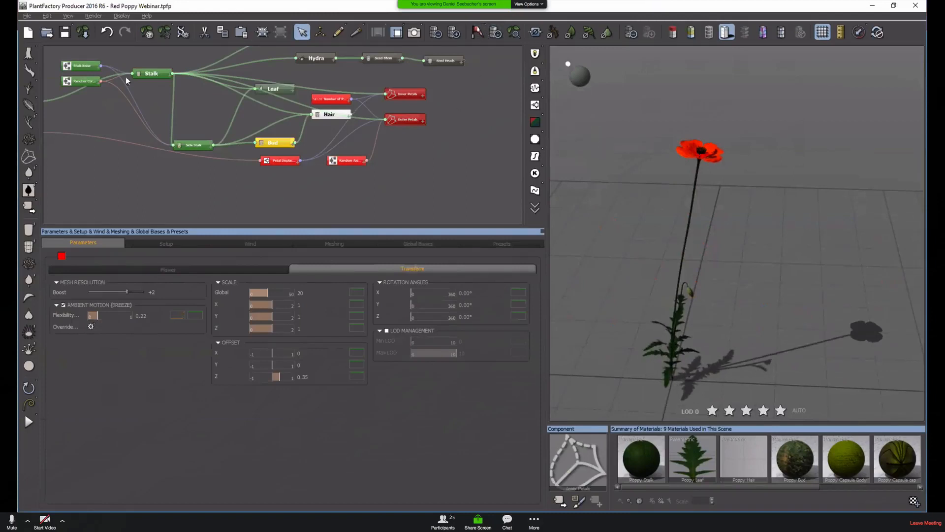
pyautogui.click(65, 35)
# Enable wind and gust motion and ambient motion (breeze) for the Side Stalk and turn on the wind preview
pyautogui.click(194, 145)
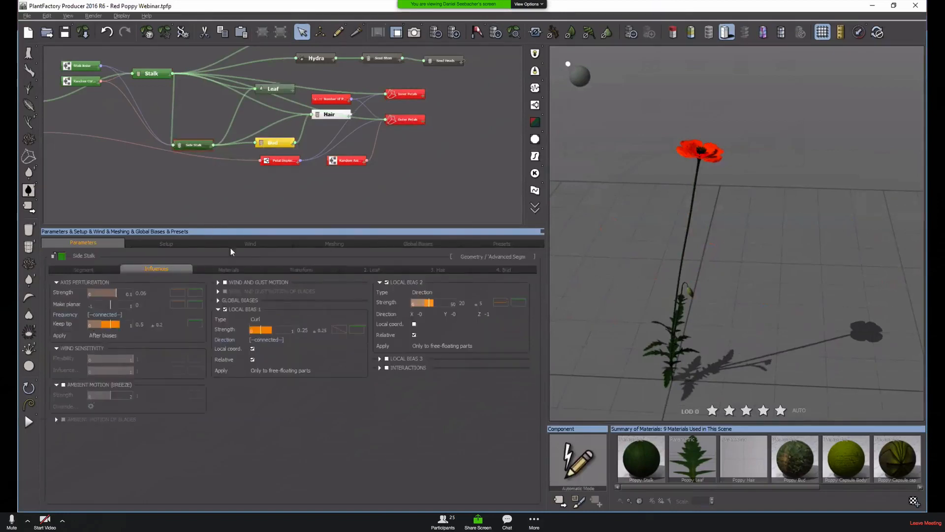
pyautogui.scroll(3, 665, 320)
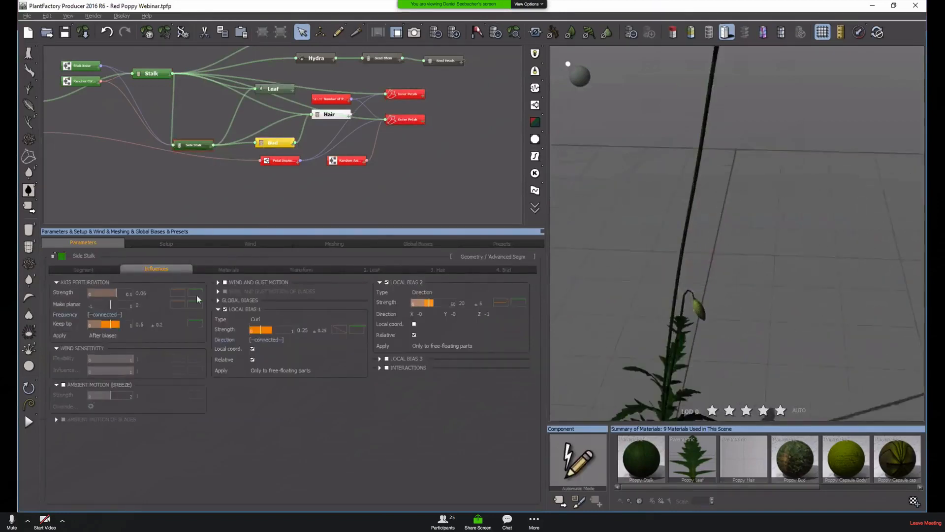
pyautogui.click(255, 285)
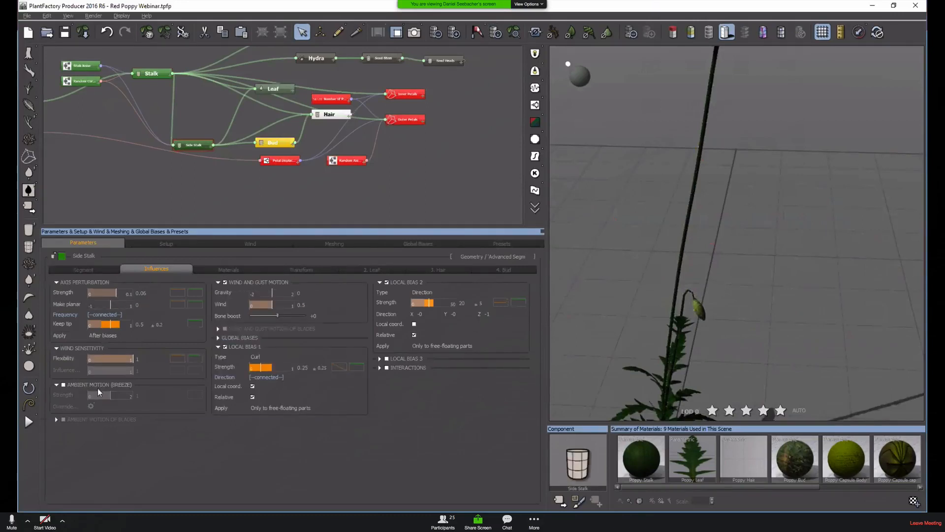
pyautogui.click(63, 384)
pyautogui.click(477, 33)
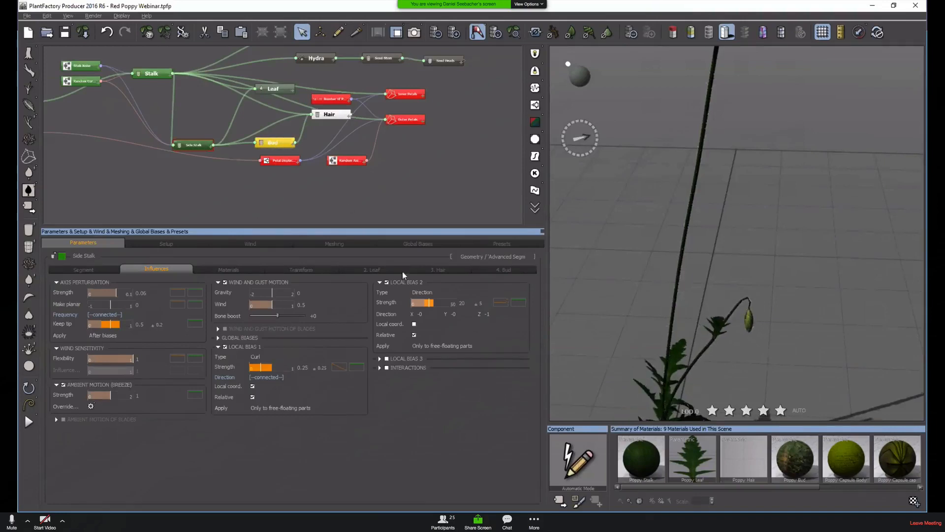
# Enable ambient motion (breeze) for the Bud and set its strength to 12.95
pyautogui.click(283, 140)
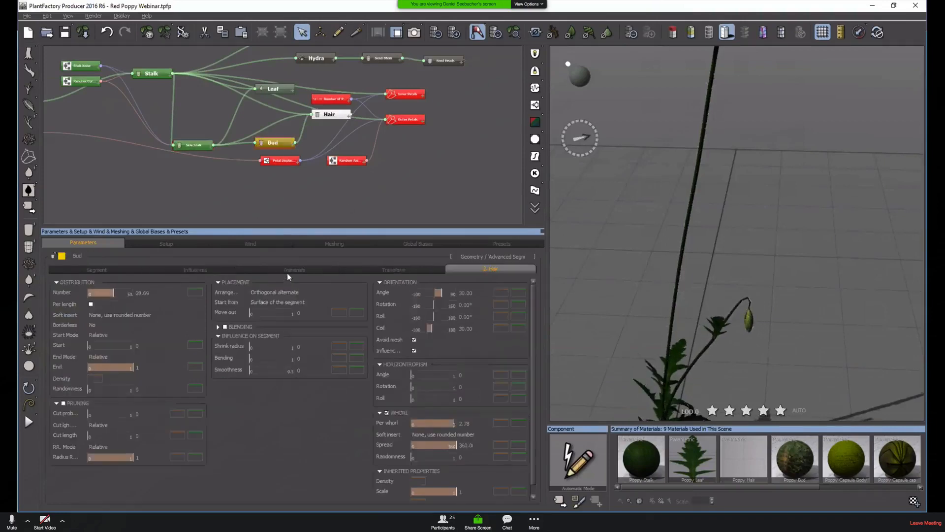
pyautogui.click(210, 270)
pyautogui.click(97, 388)
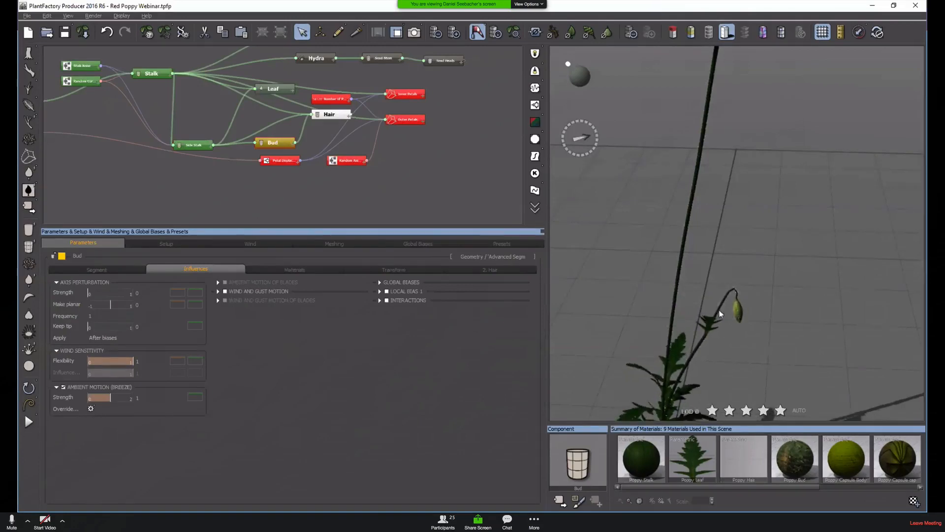
pyautogui.moveTo(110, 398); pyautogui.dragTo(381, 383)
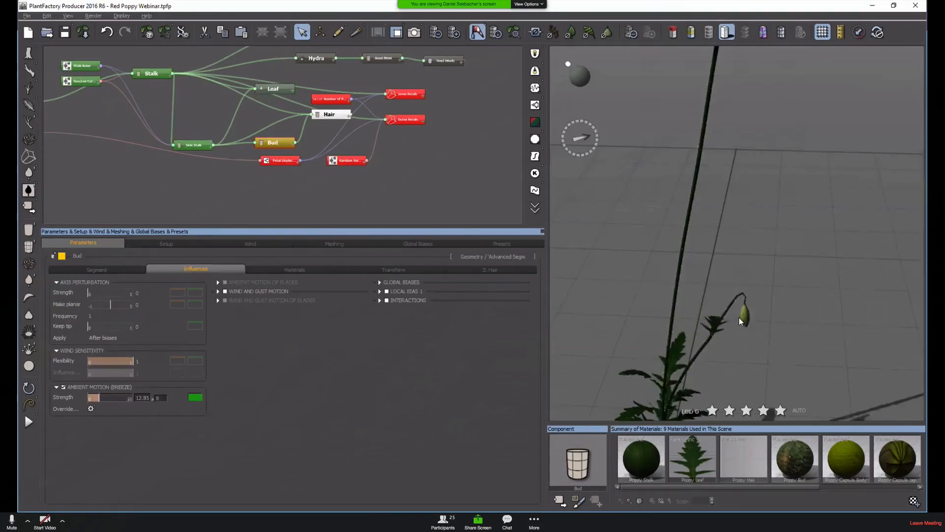
pyautogui.scroll(2, 741, 328)
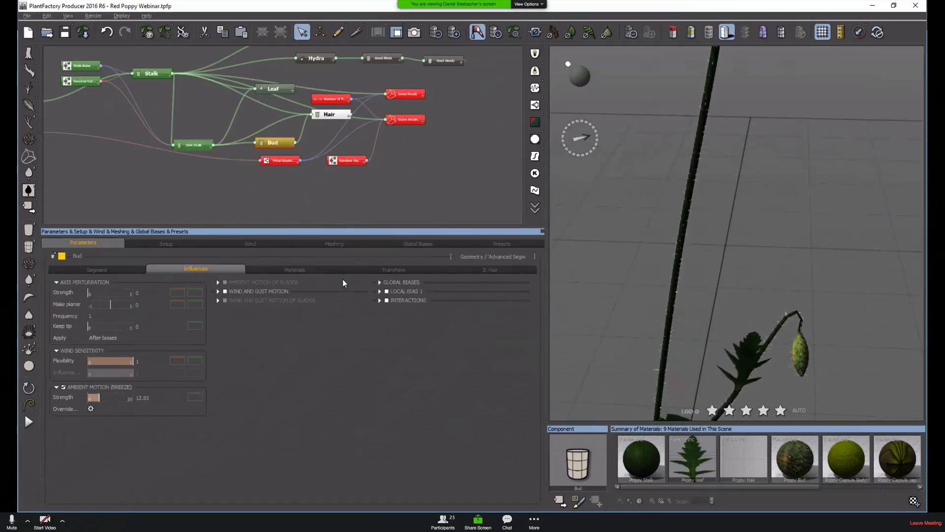
# Disable ambient motion (breeze) and wind and gust motion for the Side Stalk
pyautogui.click(187, 145)
pyautogui.click(63, 384)
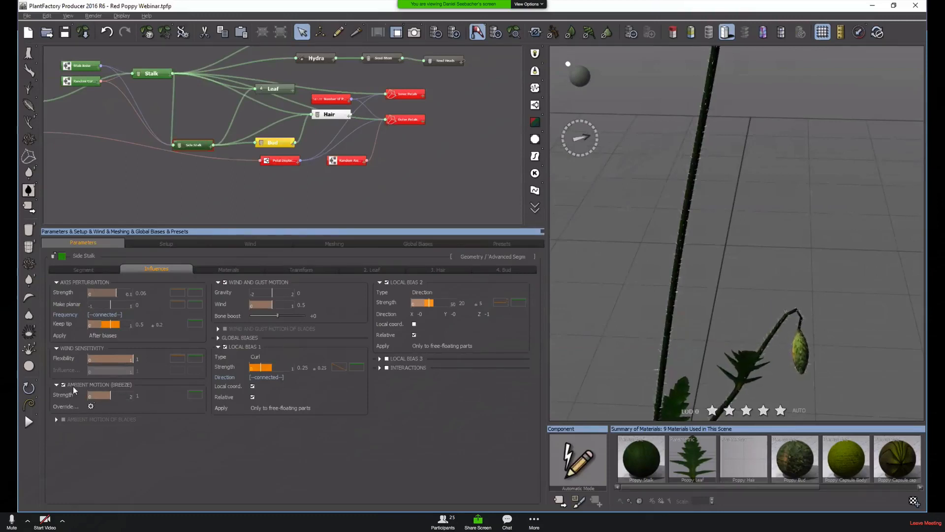
pyautogui.click(225, 282)
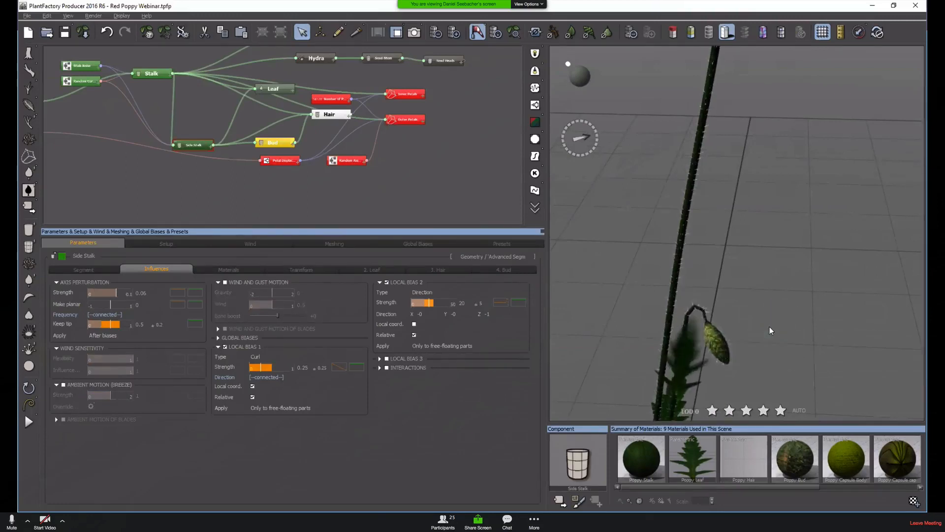
pyautogui.moveTo(757, 350); pyautogui.dragTo(782, 347, button='right')
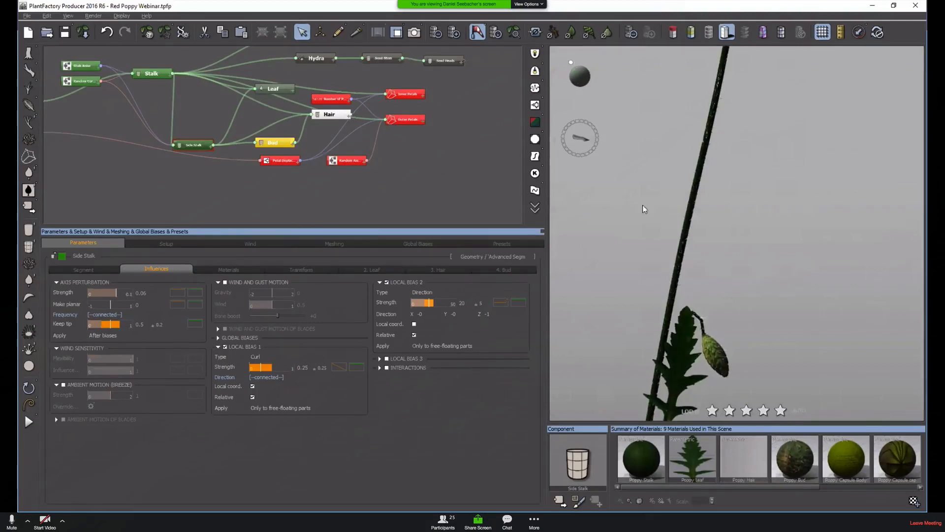
pyautogui.scroll(-5, 743, 238)
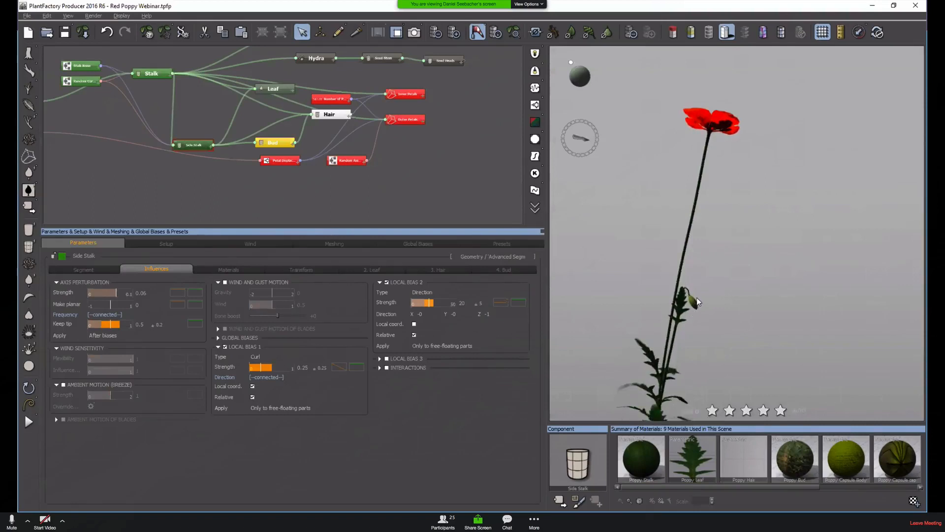
pyautogui.scroll(3, 698, 301)
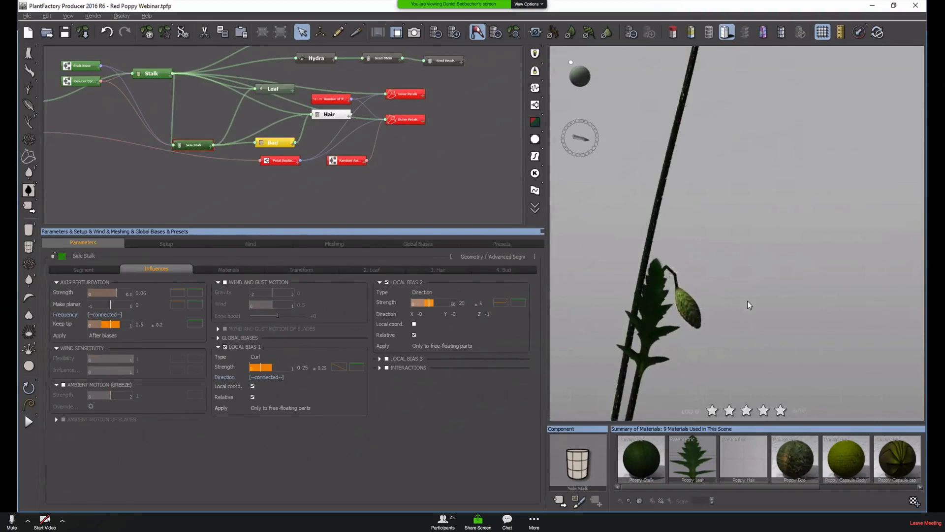
pyautogui.scroll(-5, 748, 304)
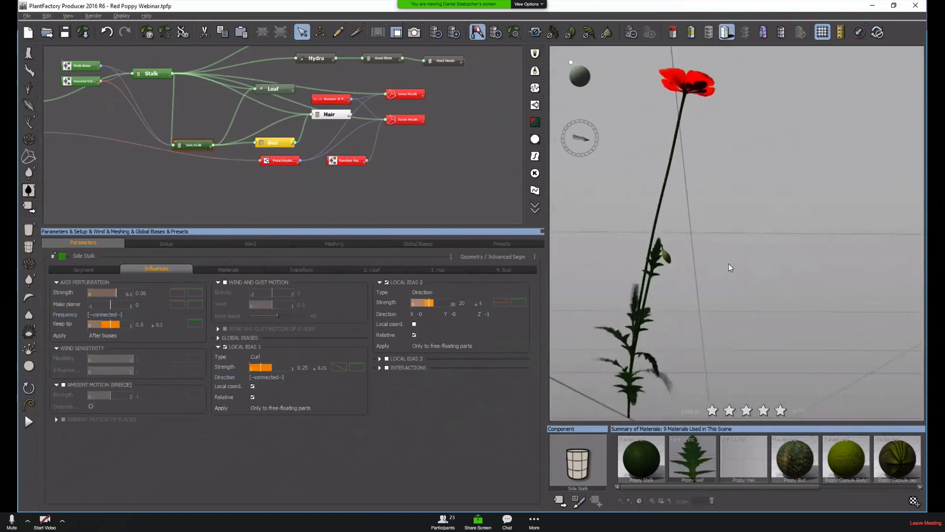
pyautogui.moveTo(729, 264); pyautogui.dragTo(757, 284, button='right')
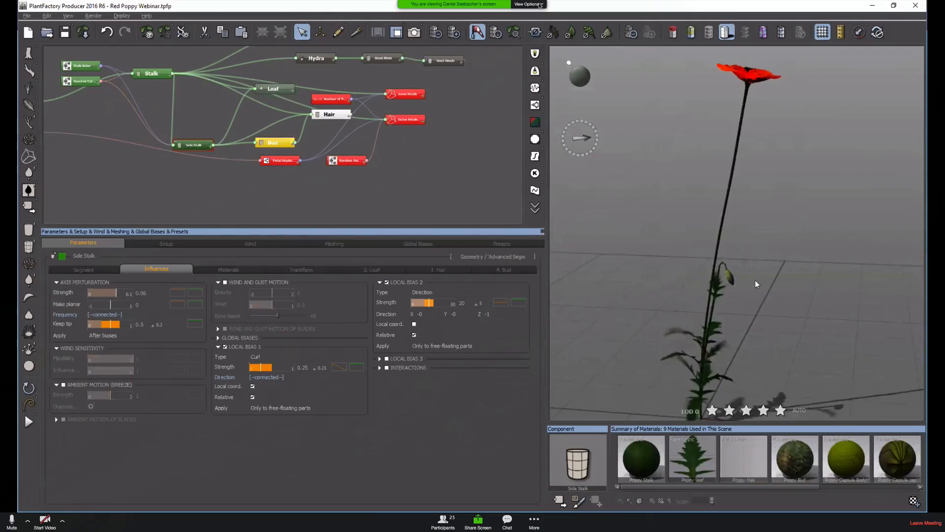
# Start recording the Zoom meeting
pyautogui.click(534, 520)
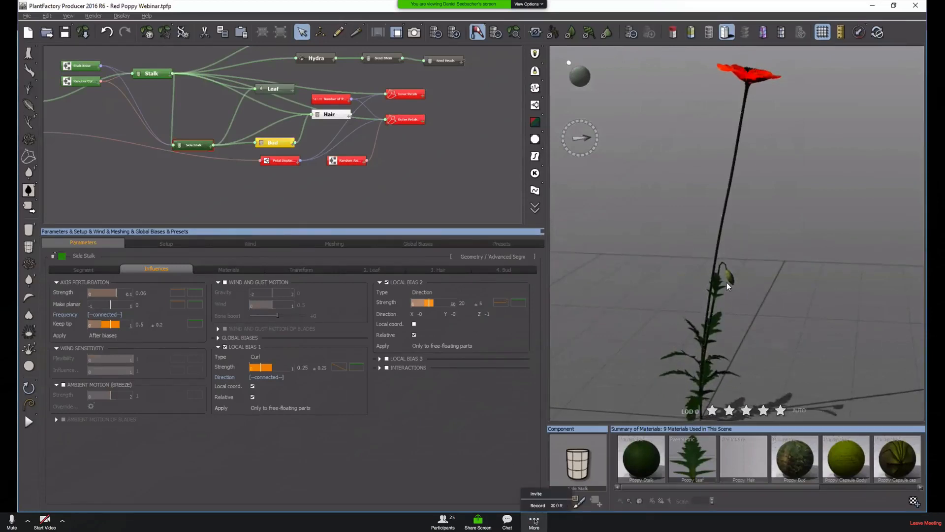
pyautogui.scroll(-2, 747, 271)
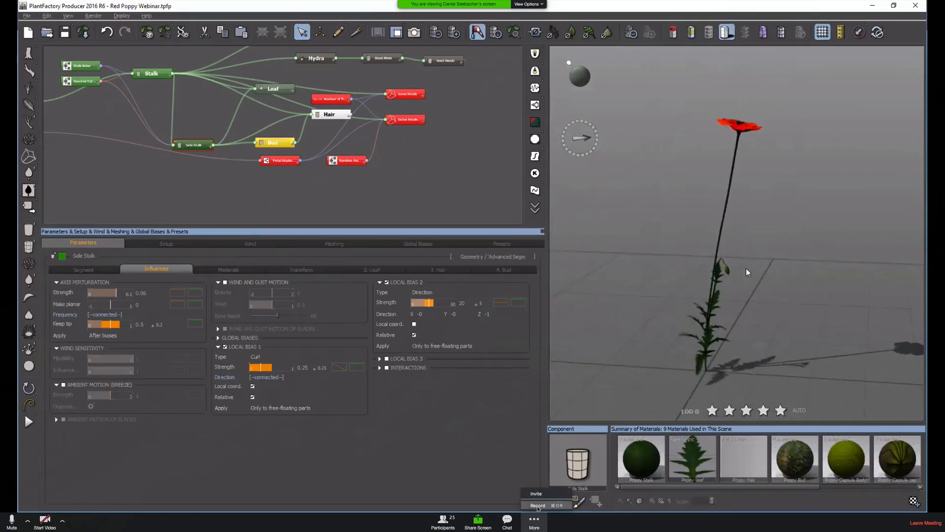
pyautogui.click(538, 505)
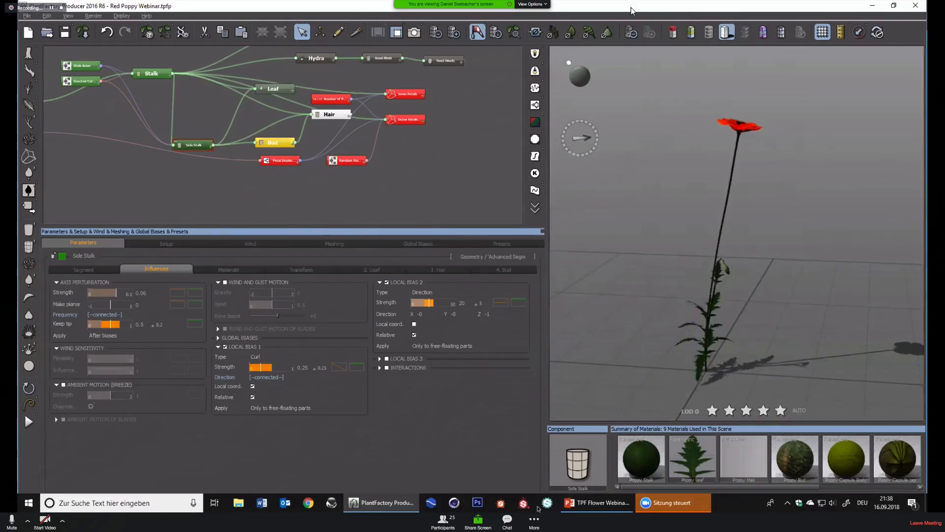
pyautogui.scroll(2, 697, 279)
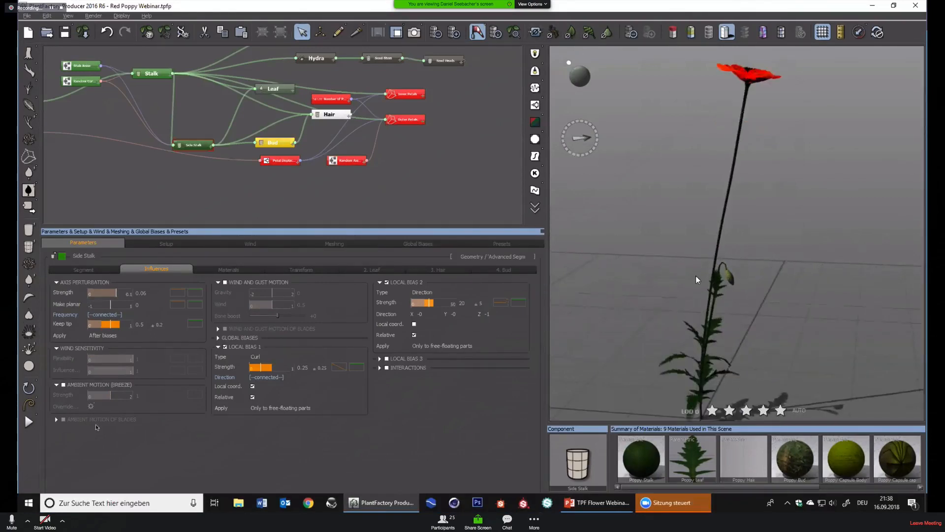
# Open the plant's export options, show the geometry options and set the file format to Alembic export (*.abc)
pyautogui.click(27, 16)
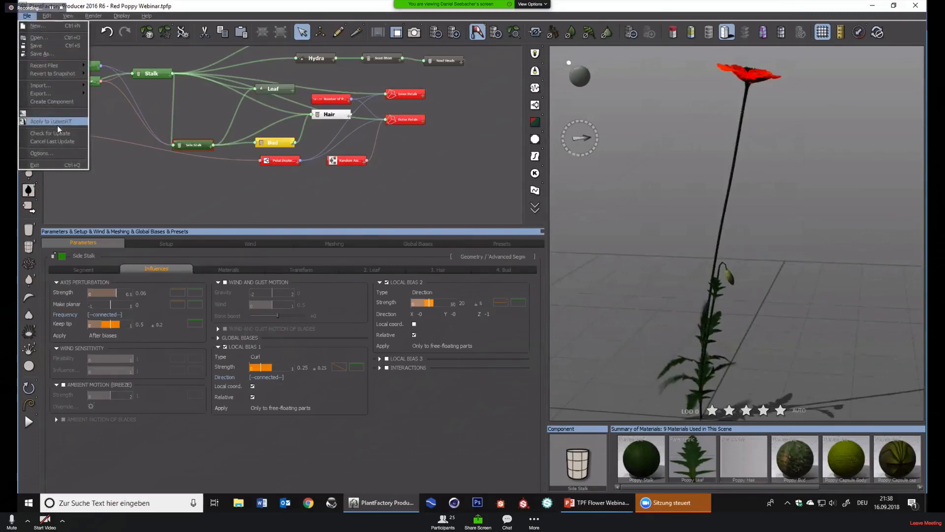
pyautogui.click(126, 94)
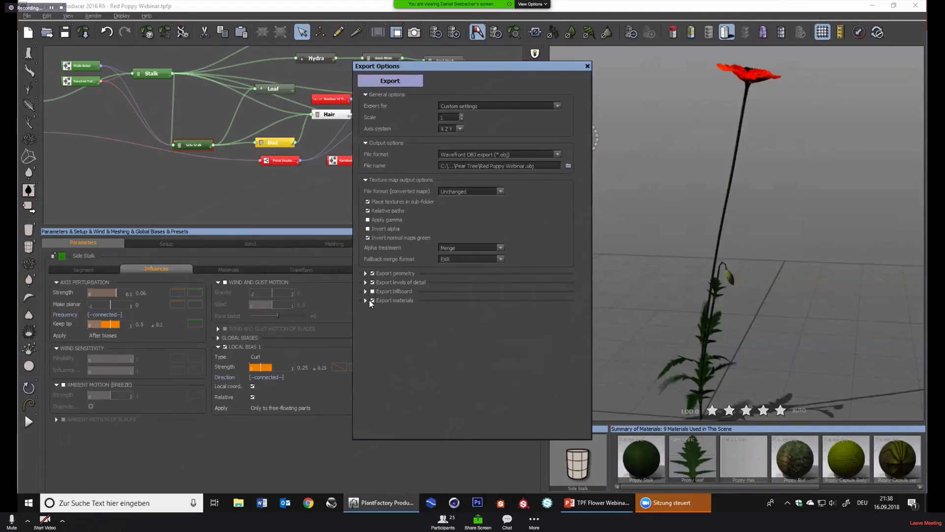
pyautogui.click(517, 106)
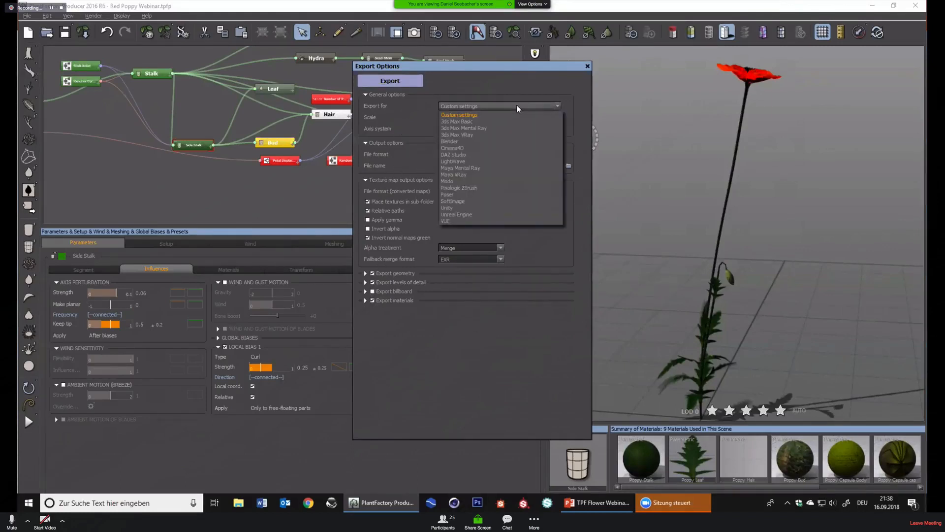
pyautogui.click(486, 97)
pyautogui.click(365, 273)
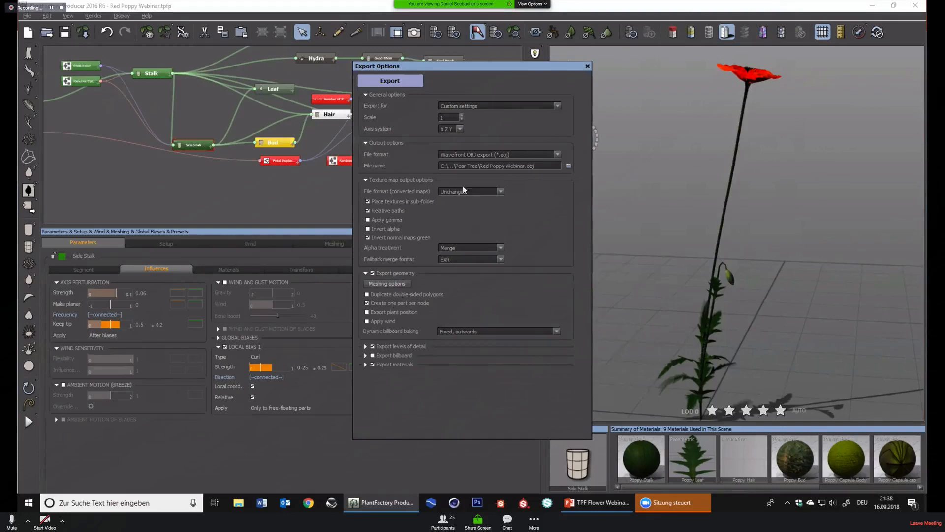
pyautogui.click(506, 155)
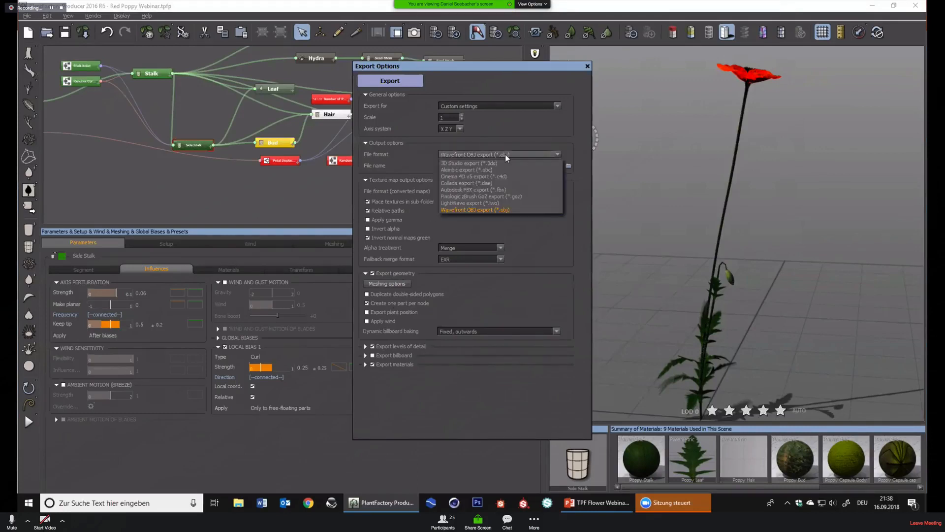
pyautogui.click(486, 171)
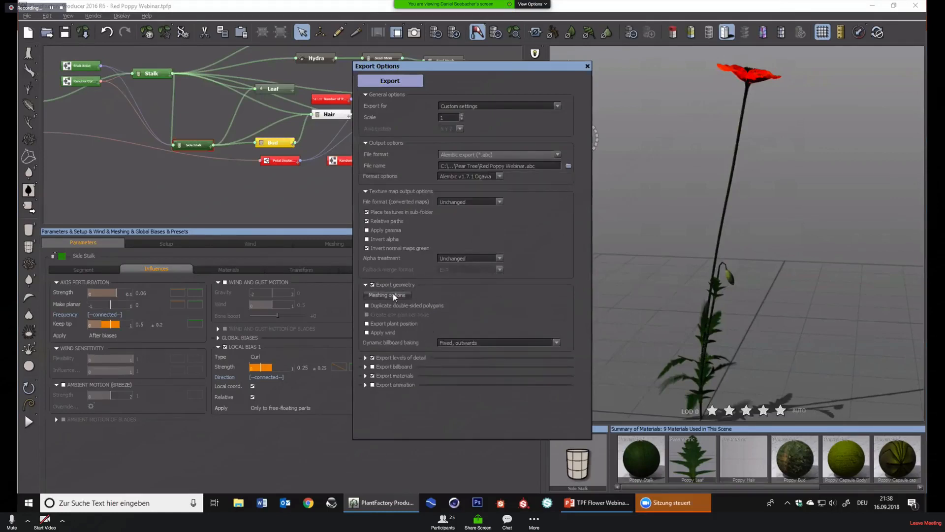
# Enable animation export and check the available plant animation types, closing the export options without exporting
pyautogui.click(371, 385)
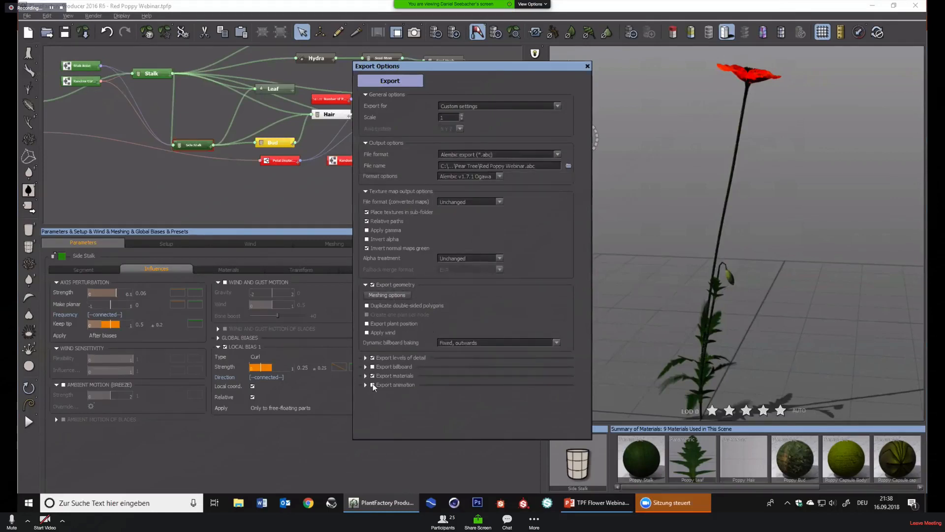
pyautogui.click(366, 386)
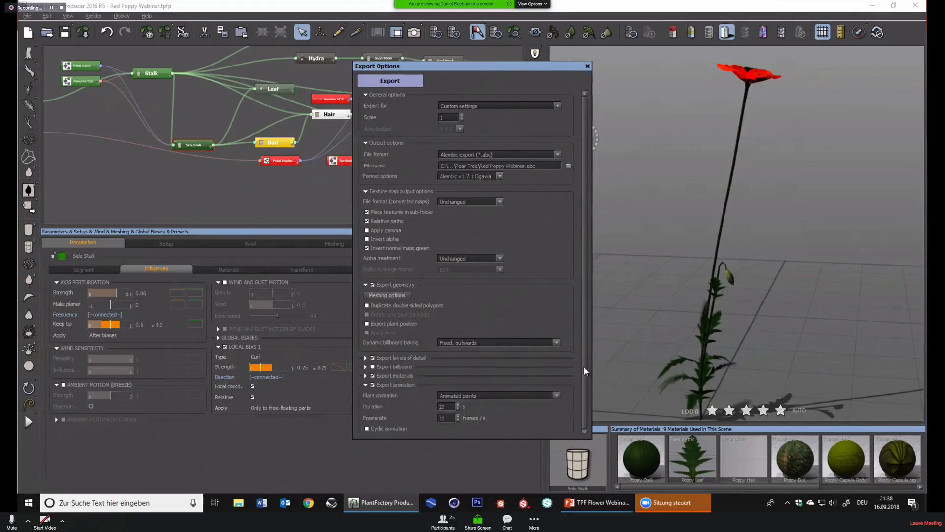
pyautogui.click(539, 395)
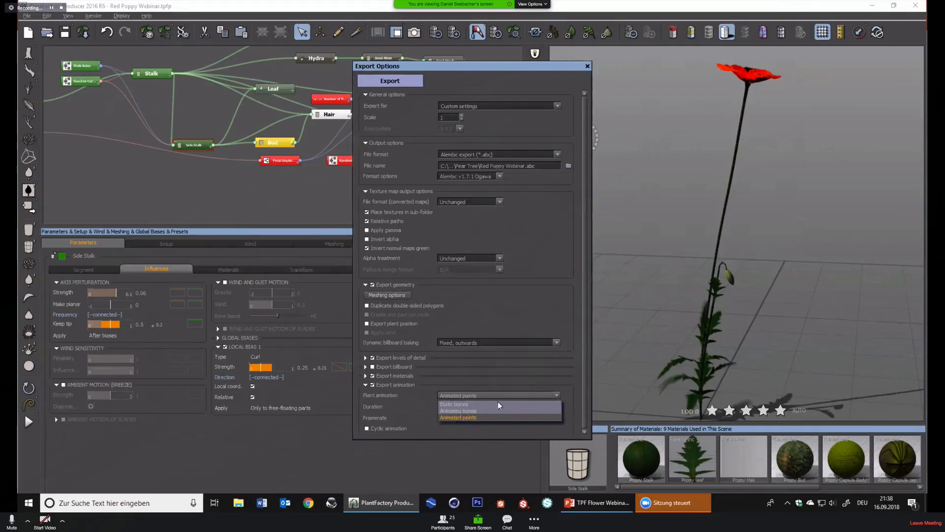
pyautogui.click(495, 383)
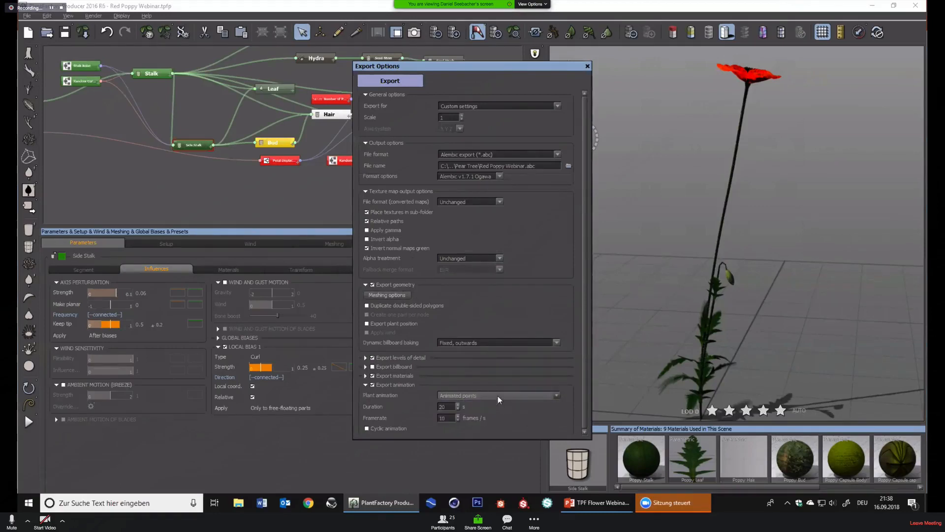
pyautogui.click(497, 396)
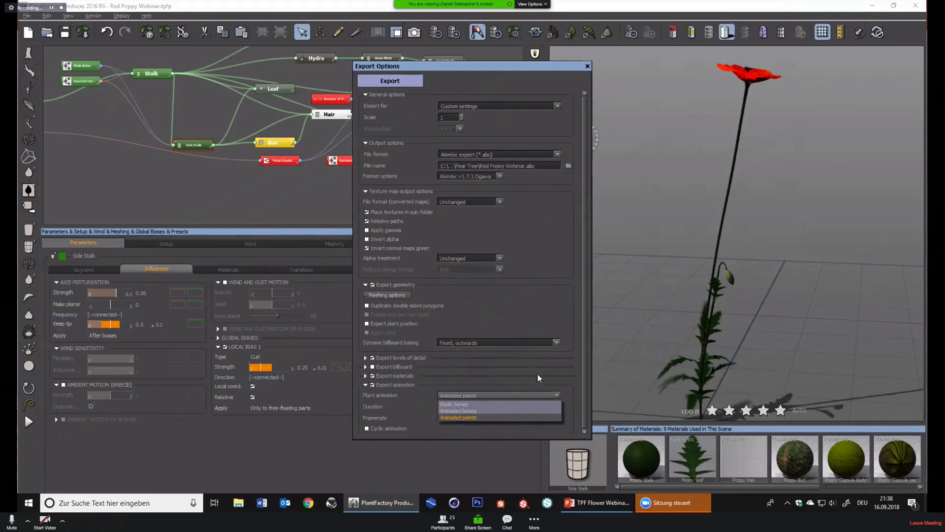
pyautogui.click(582, 344)
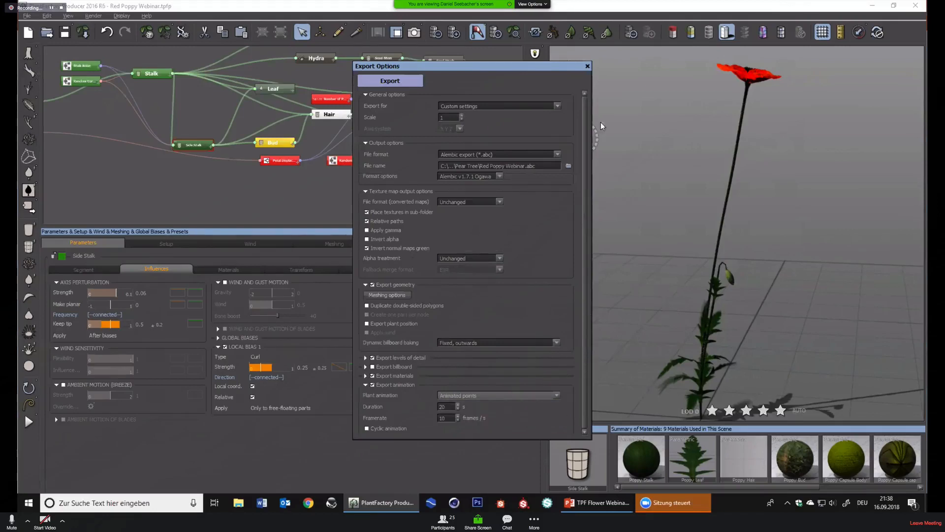
pyautogui.click(587, 66)
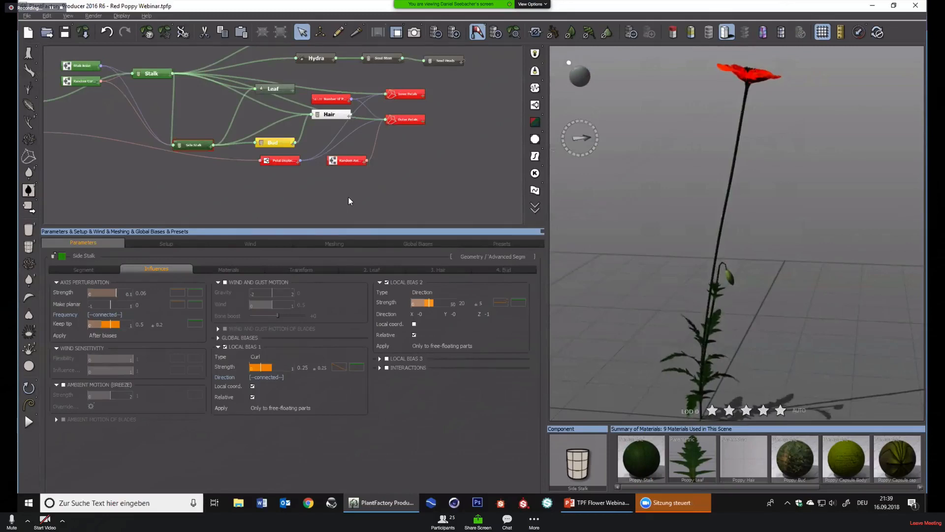
pyautogui.click(95, 273)
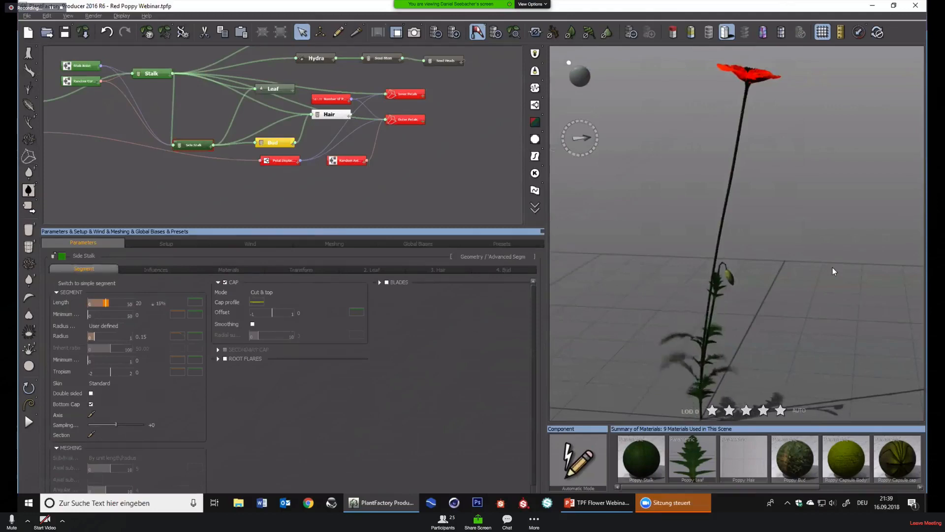
pyautogui.moveTo(832, 268); pyautogui.dragTo(754, 285)
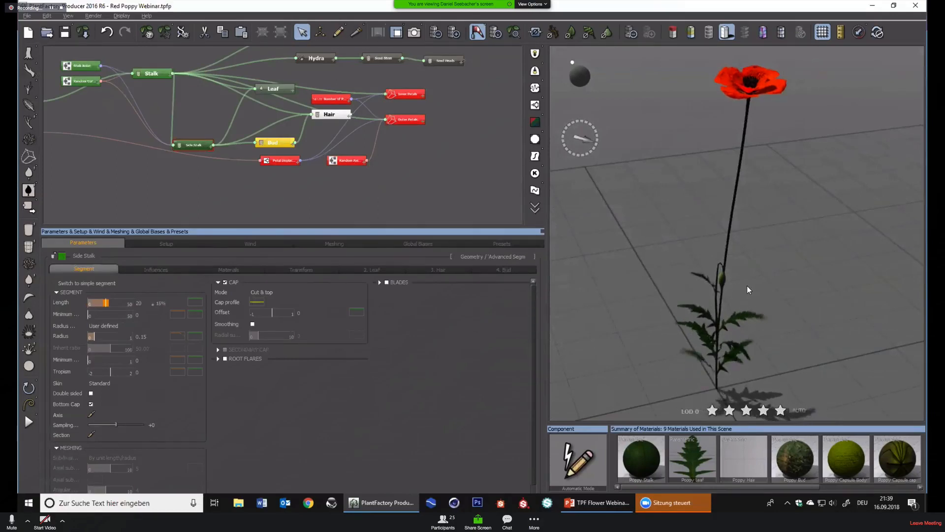
pyautogui.moveTo(744, 286); pyautogui.dragTo(814, 254)
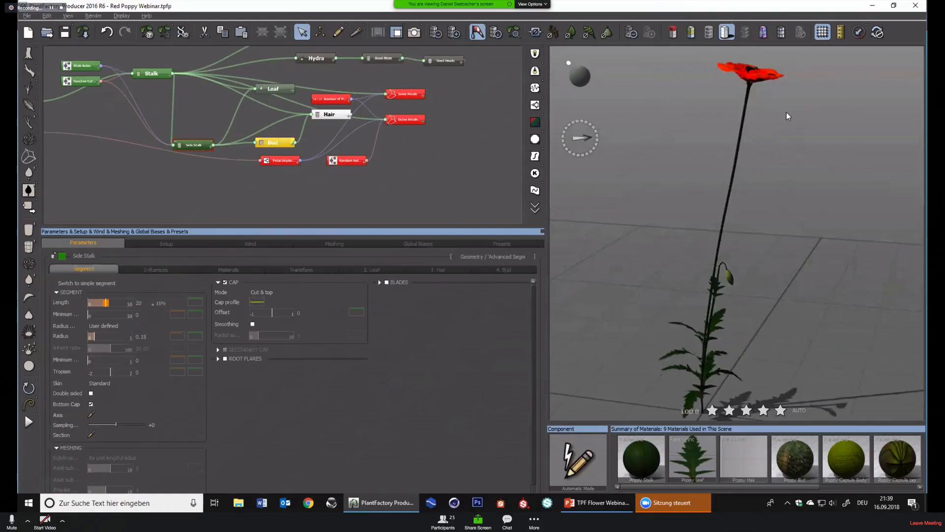
# Load the Pansy Petal material from the Modelling Flowers collection onto the Inner Petals
pyautogui.moveTo(786, 112); pyautogui.dragTo(776, 148)
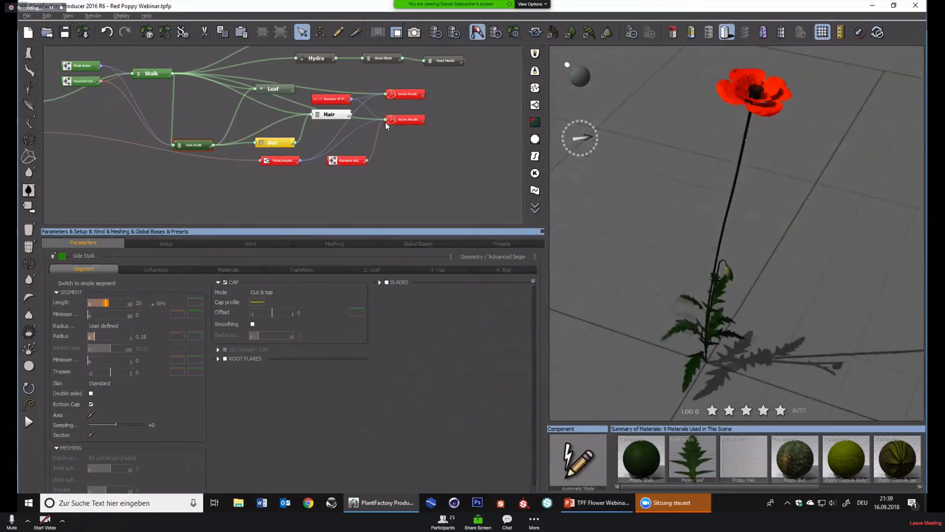
pyautogui.click(406, 96)
pyautogui.click(122, 270)
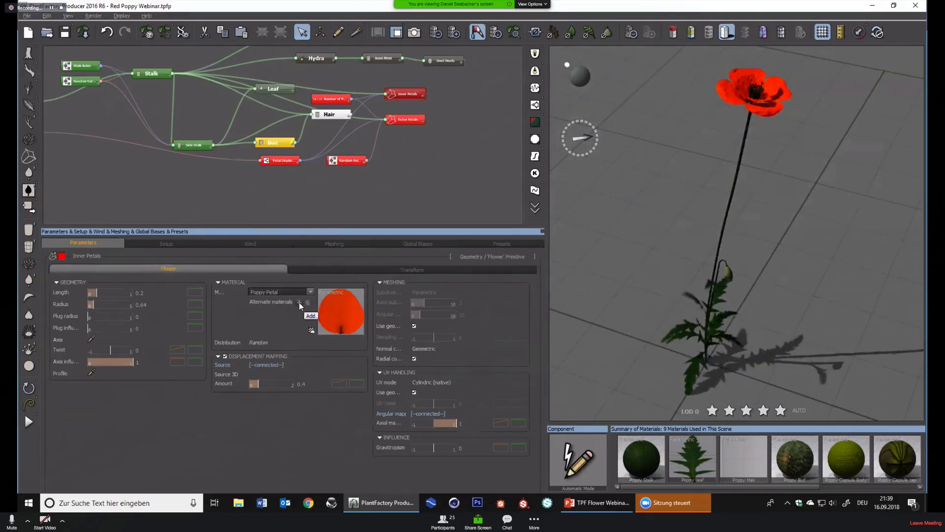
pyautogui.click(309, 293)
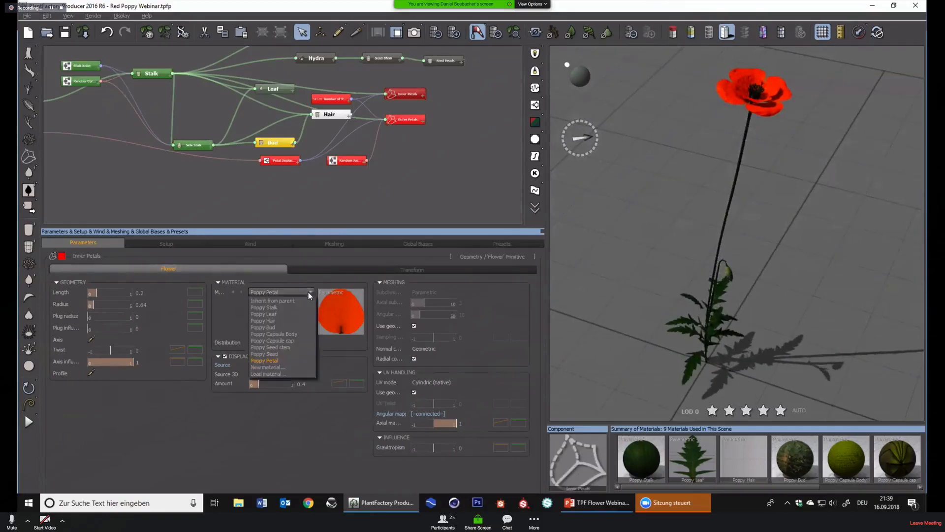
pyautogui.click(268, 373)
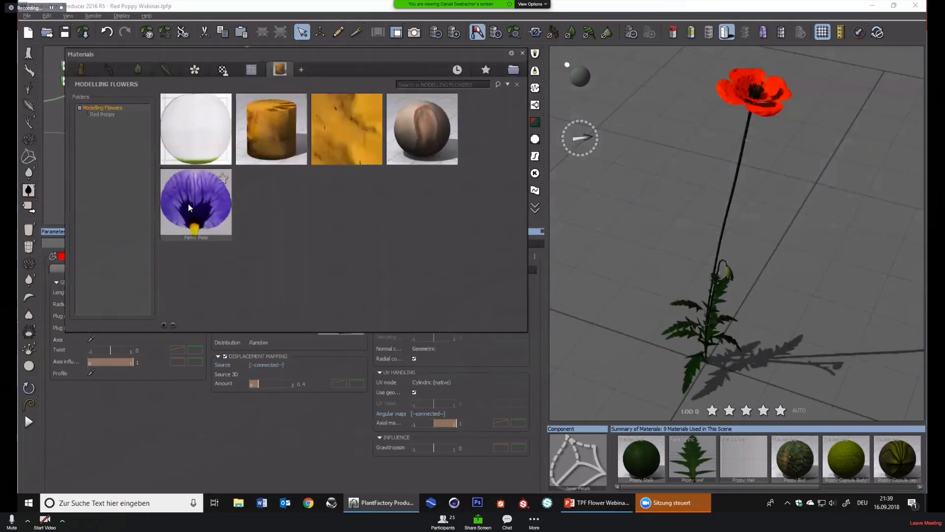
pyautogui.doubleClick(187, 203)
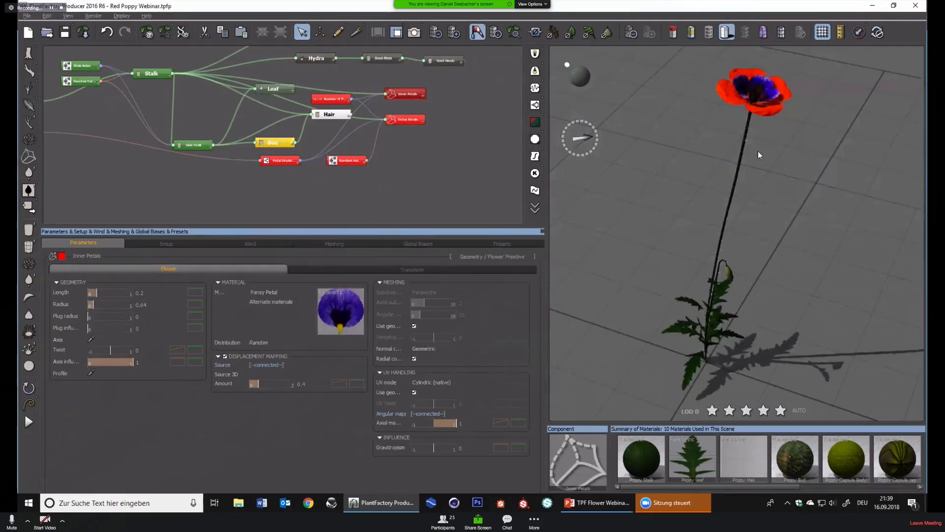
pyautogui.moveTo(789, 93); pyautogui.dragTo(758, 94, button='right')
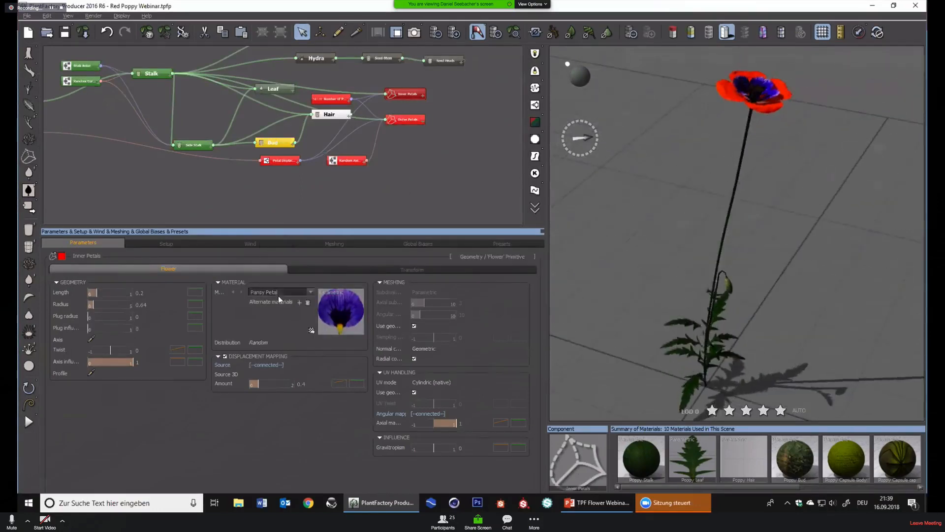
# Switch the Inner Petals material to Poppy Petal and back to Pansy Petal, and show the wind settings
pyautogui.click(233, 292)
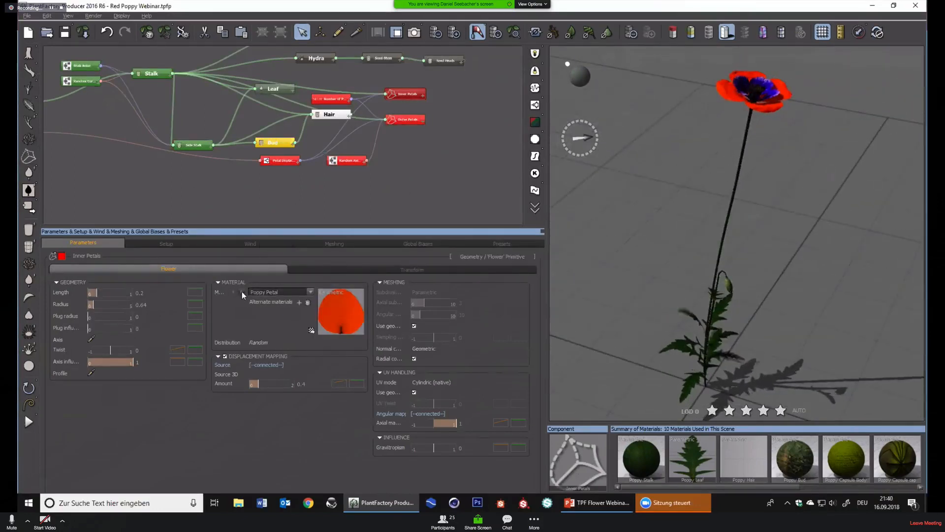
pyautogui.click(241, 292)
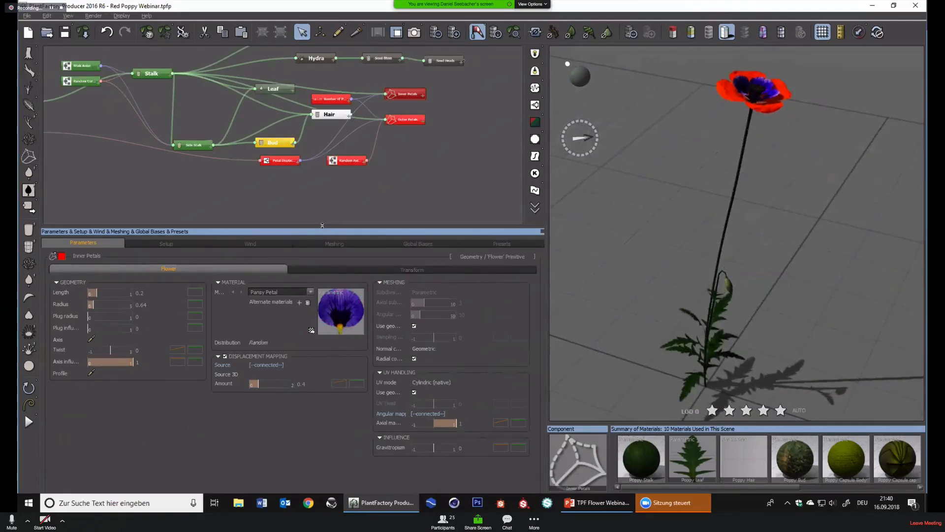
pyautogui.click(261, 245)
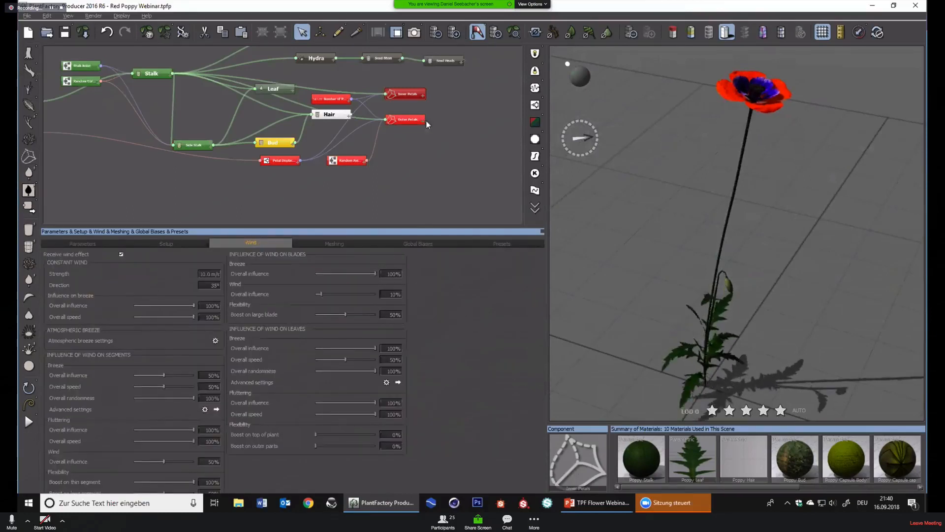
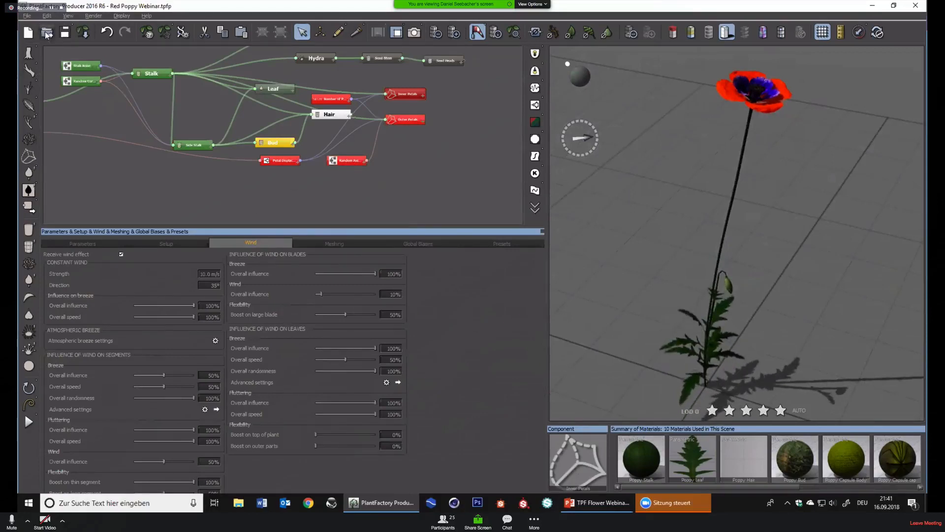
# Start a new empty plant, discarding the unsaved changes to the red poppy
pyautogui.click(30, 31)
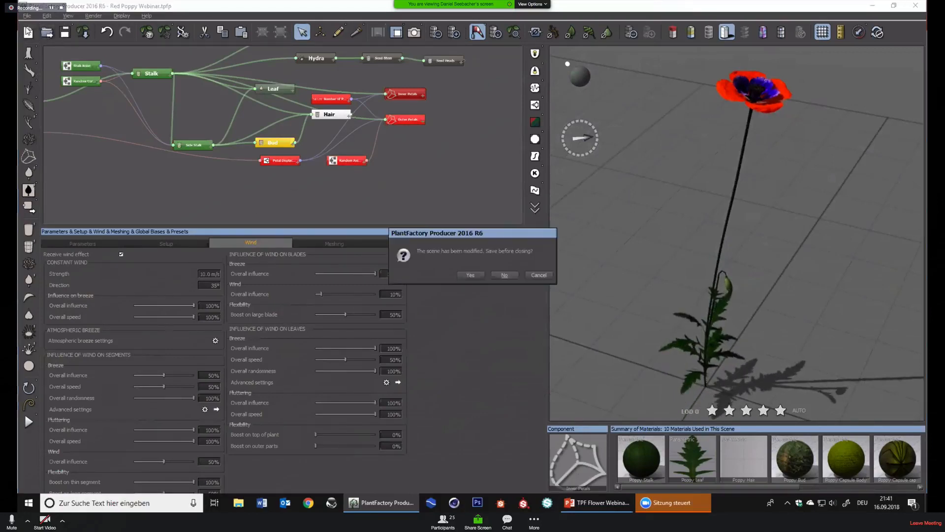
pyautogui.click(503, 274)
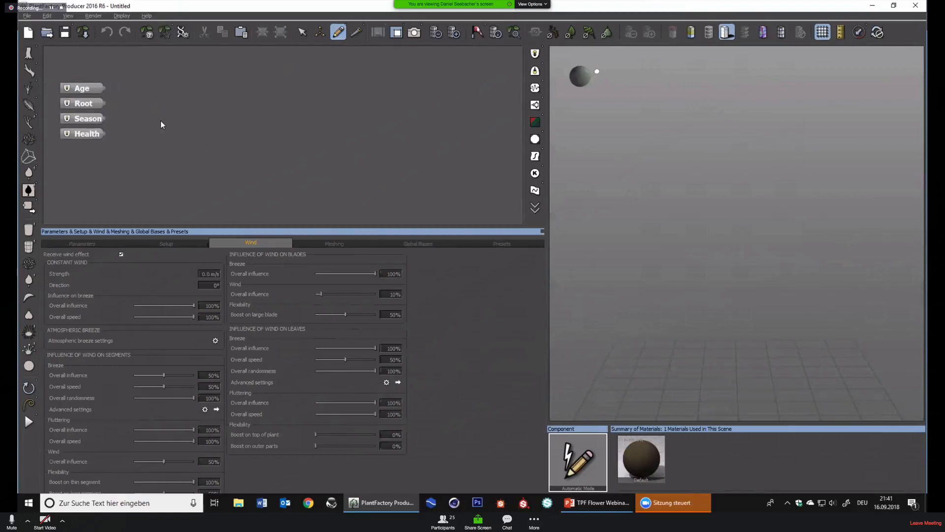
pyautogui.moveTo(161, 122); pyautogui.dragTo(220, 160, button='middle')
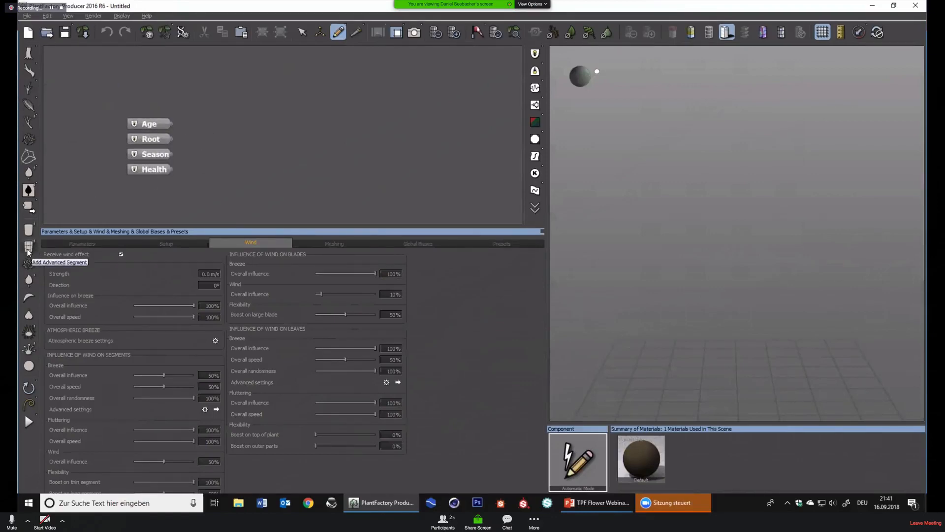
# Add a Leaf primitive connected to the Root node and turn on wireframe display in the preview
pyautogui.click(29, 282)
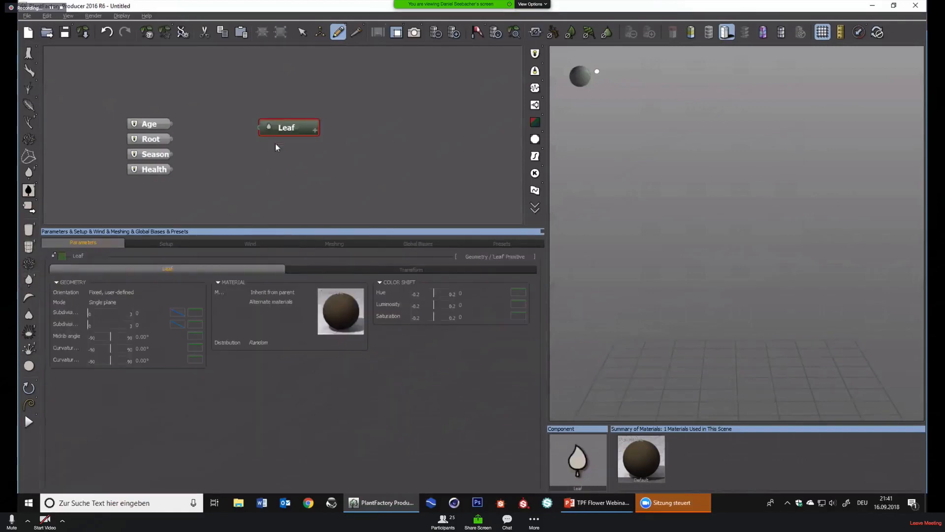
pyautogui.moveTo(261, 129); pyautogui.dragTo(153, 141)
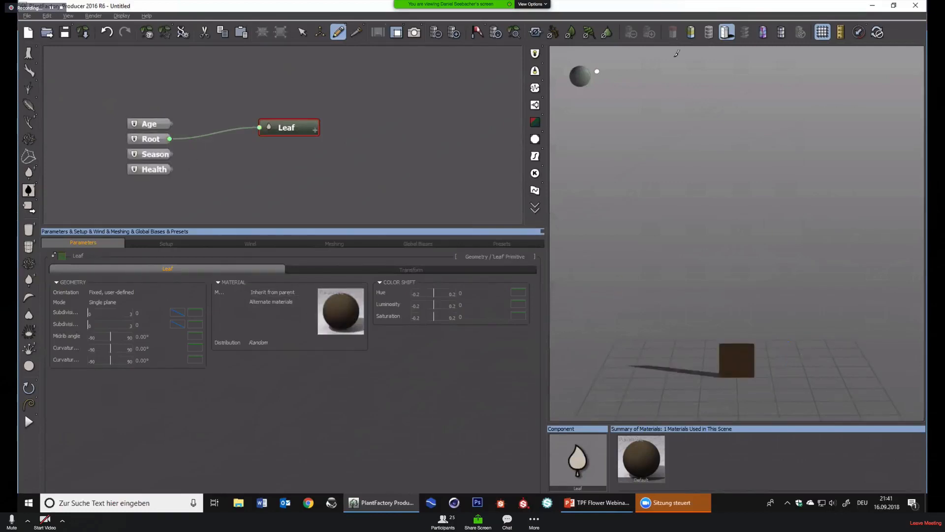
pyautogui.click(710, 30)
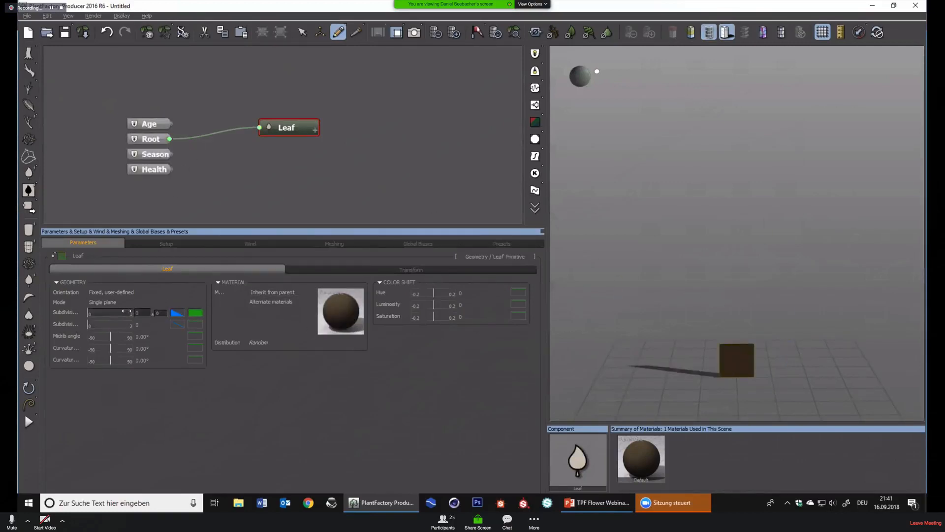
# Set both leaf subdivisions to 3, the midrib angle to 15°, and the two curvatures to about 24.4° and -48.7°
pyautogui.write('3')
pyautogui.click(141, 325)
pyautogui.write('3')
pyautogui.press('Return')
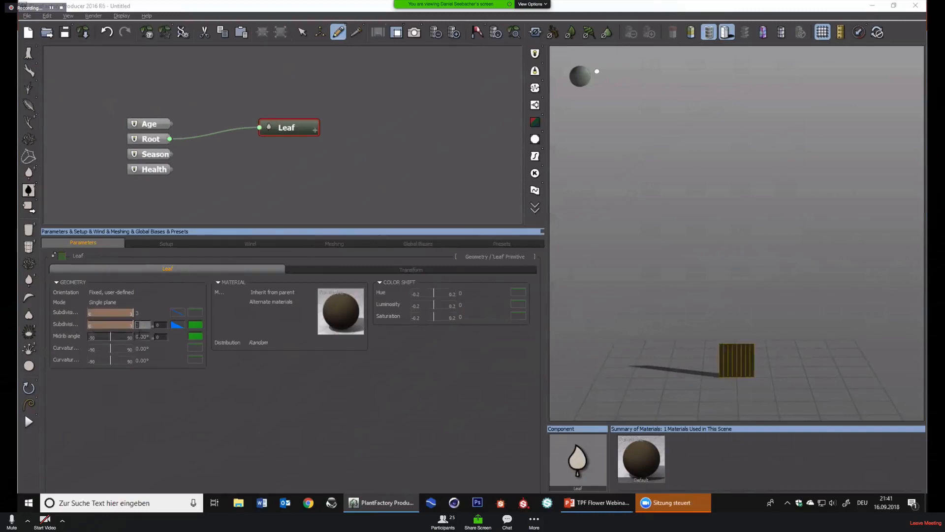
pyautogui.moveTo(122, 337); pyautogui.dragTo(110, 359)
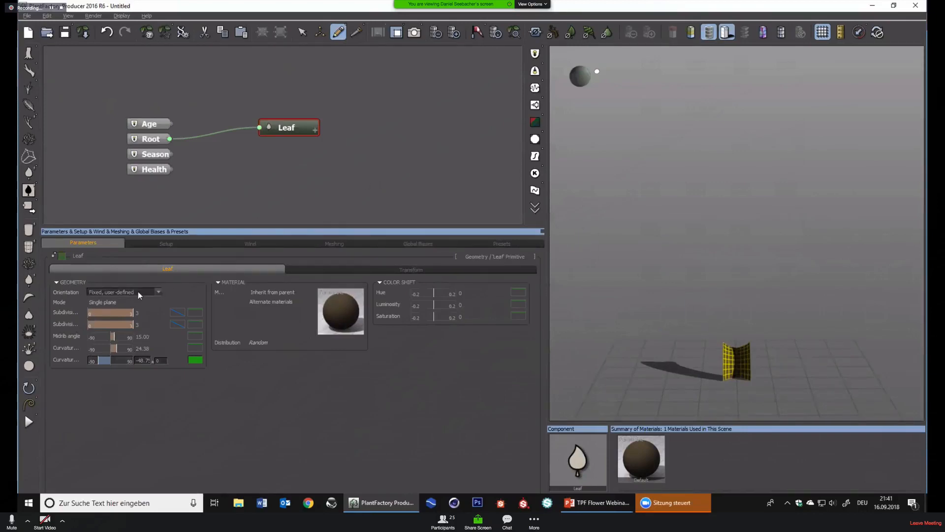
# Change the leaf's geometry mode to Two crossed planes and view the crossed planes from above at an angle
pyautogui.click(126, 303)
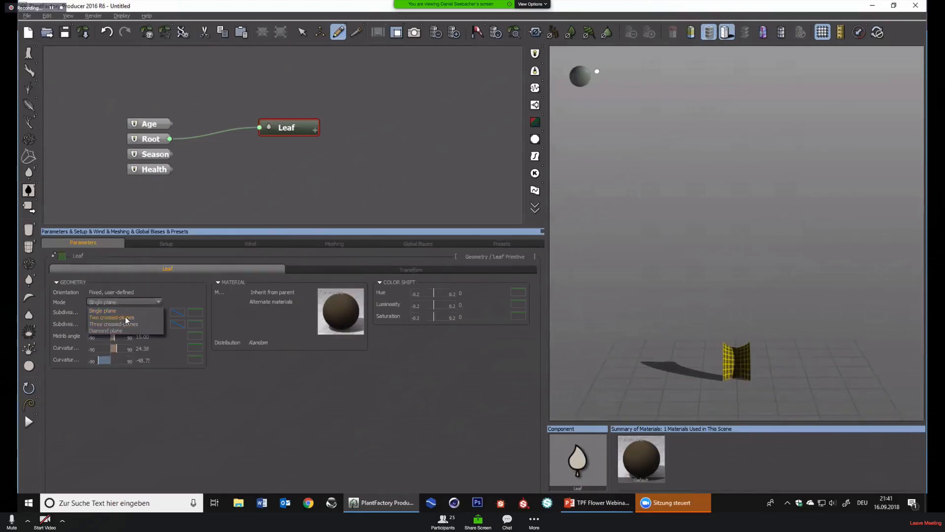
pyautogui.click(126, 318)
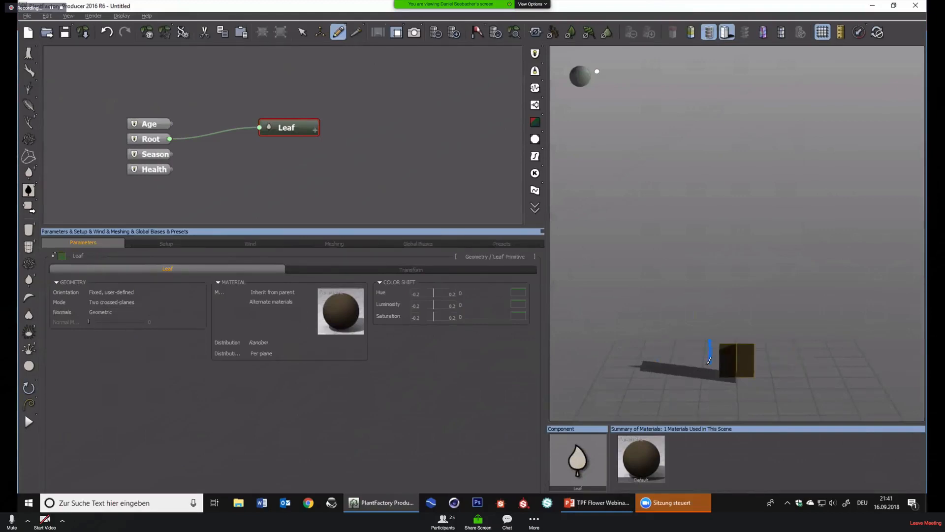
pyautogui.scroll(3, 724, 359)
pyautogui.moveTo(694, 306); pyautogui.dragTo(705, 257, button='middle')
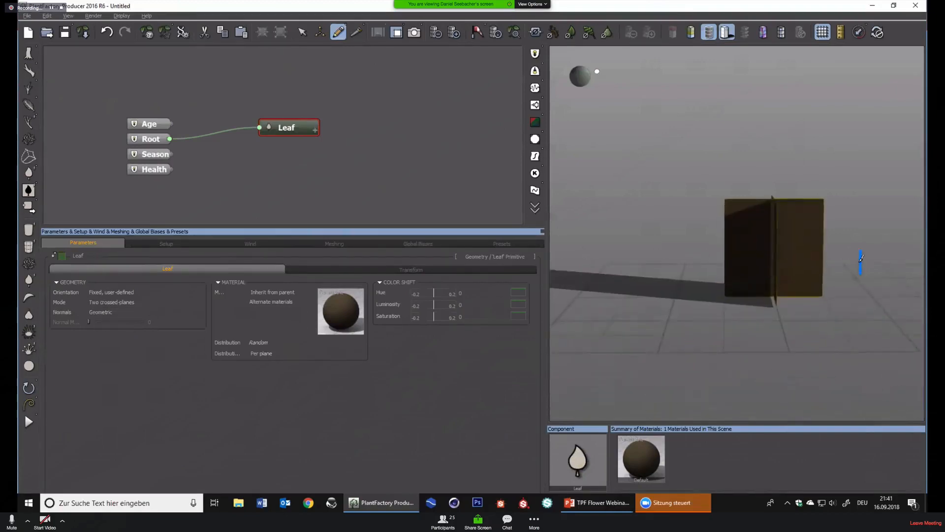
pyautogui.moveTo(862, 258); pyautogui.dragTo(765, 261, button='right')
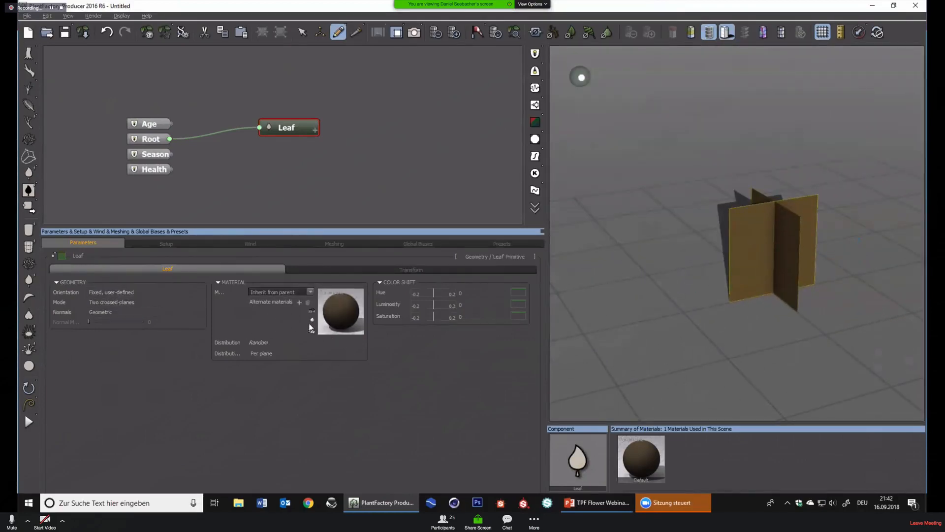
# Load the Pine_Leaf material from the Leaves collection onto the leaf and view it from another angle
pyautogui.click(313, 331)
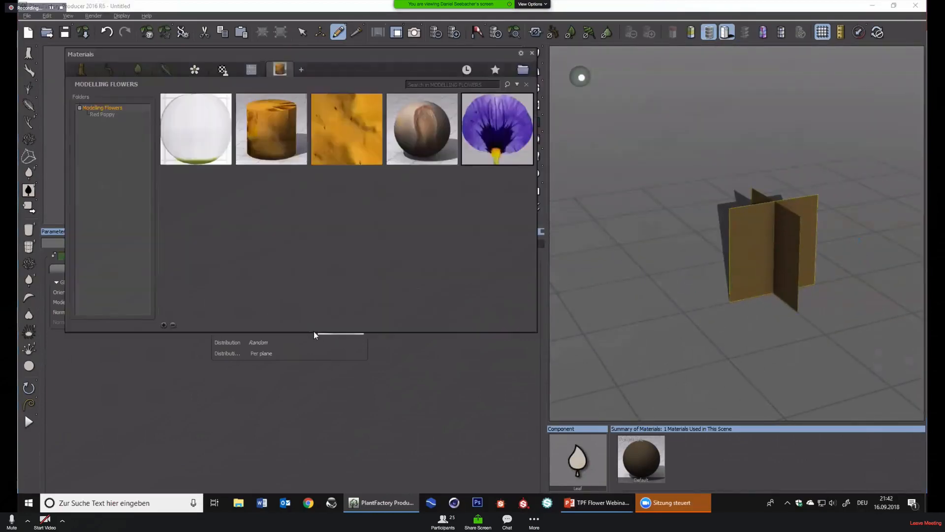
pyautogui.click(146, 72)
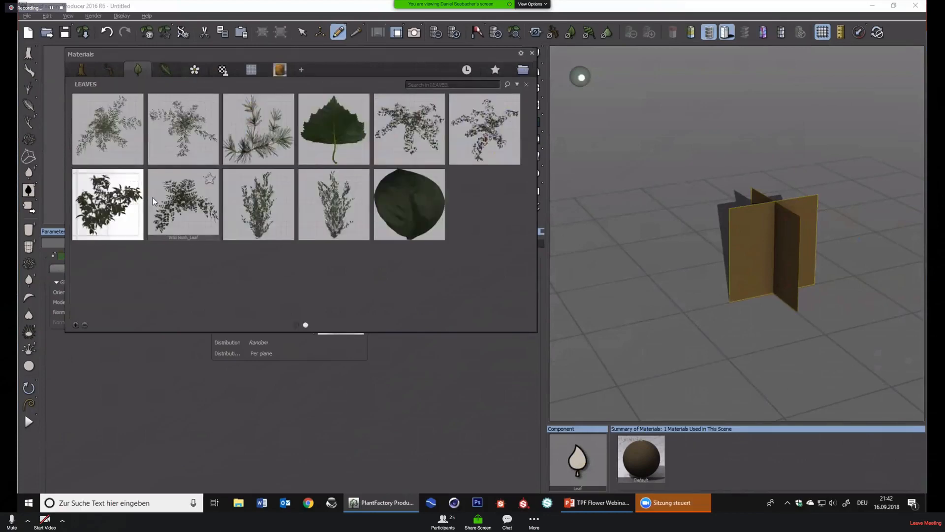
pyautogui.click(265, 136)
pyautogui.moveTo(717, 269)
pyautogui.mouseDown(button='right')
pyautogui.moveTo(791, 343)
pyautogui.moveTo(697, 270)
pyautogui.moveTo(656, 253)
pyautogui.moveTo(768, 291)
pyautogui.mouseUp(button='right')
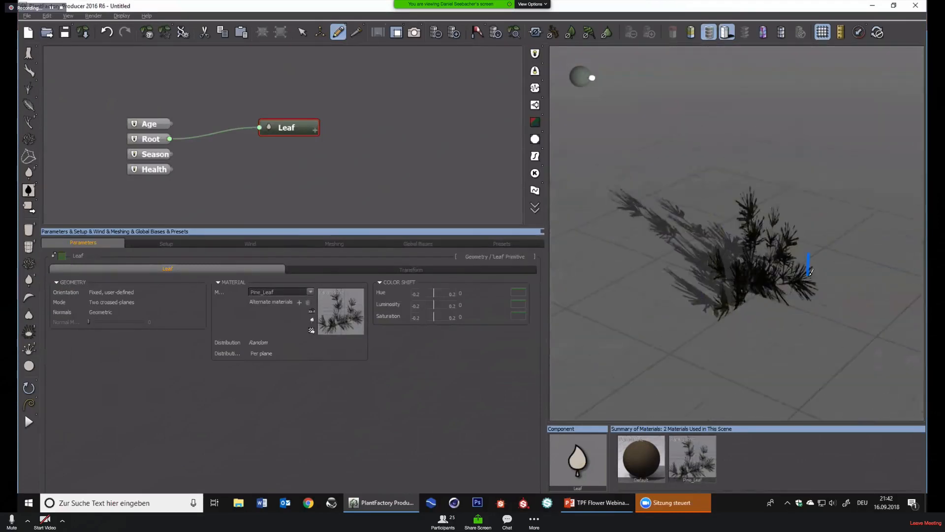
# Change the leaf's geometry mode to Three crossed planes and examine the pine foliage from several angles
pyautogui.moveTo(866, 251); pyautogui.dragTo(748, 270, button='middle')
pyautogui.moveTo(747, 273)
pyautogui.mouseDown(button='right')
pyautogui.moveTo(681, 313)
pyautogui.moveTo(745, 269)
pyautogui.mouseUp(button='right')
pyautogui.click(157, 303)
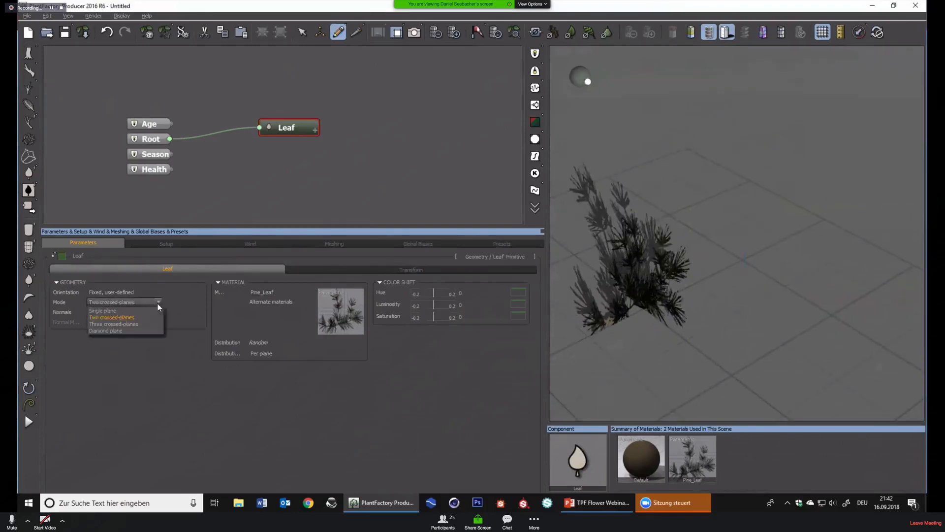
pyautogui.click(128, 323)
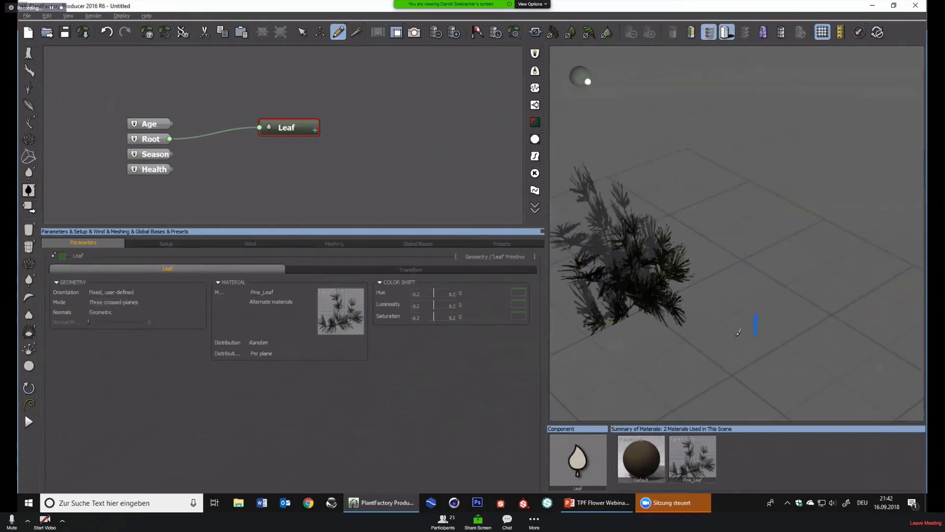
pyautogui.moveTo(738, 332); pyautogui.dragTo(741, 305, button='right')
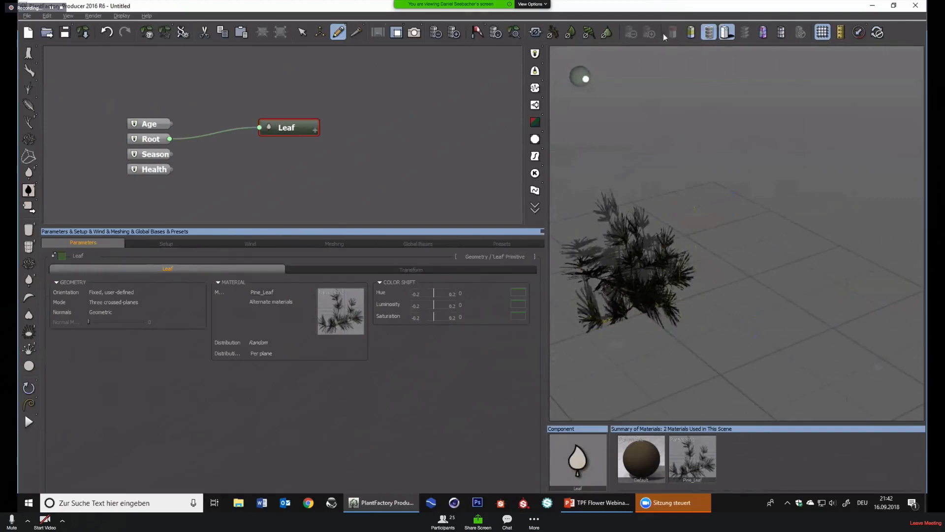
pyautogui.moveTo(723, 354)
pyautogui.mouseDown(button='right')
pyautogui.moveTo(743, 305)
pyautogui.moveTo(736, 372)
pyautogui.moveTo(689, 340)
pyautogui.moveTo(706, 347)
pyautogui.mouseUp(button='right')
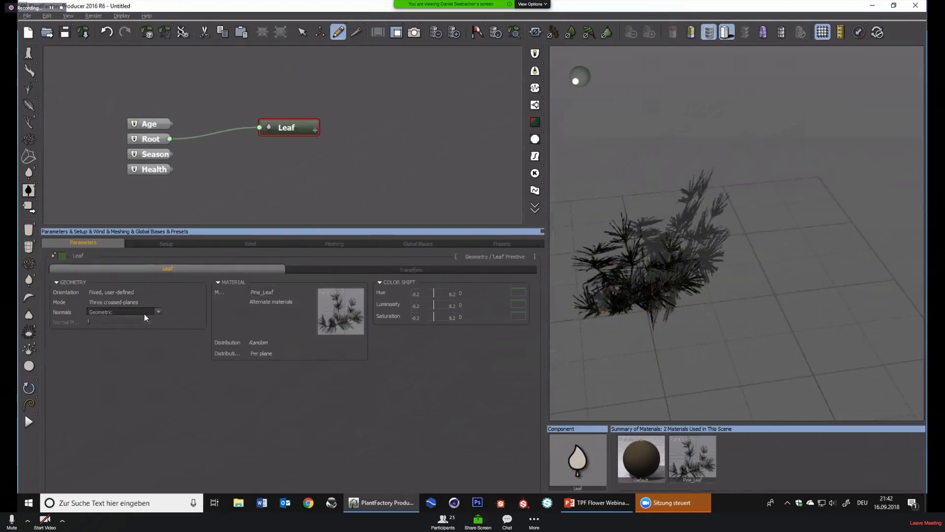
# Change the leaf's geometry mode to Diamond plane and reset its Pine_Leaf material to the default
pyautogui.click(158, 301)
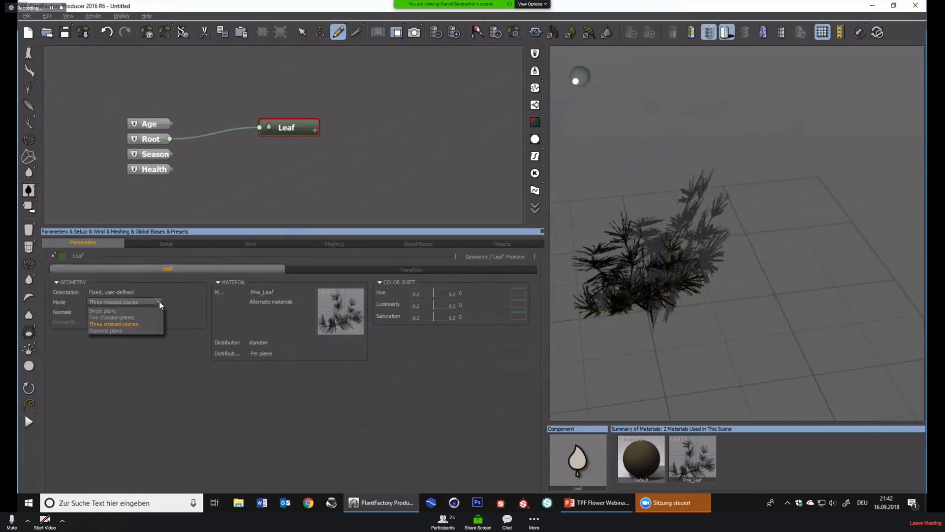
pyautogui.click(127, 330)
pyautogui.moveTo(649, 309); pyautogui.dragTo(748, 321, button='right')
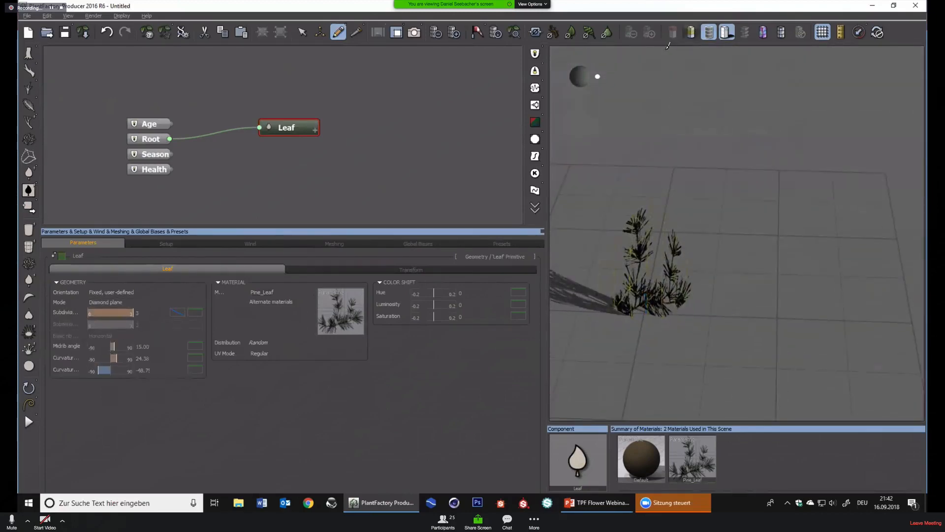
pyautogui.rightClick(327, 318)
pyautogui.click(365, 354)
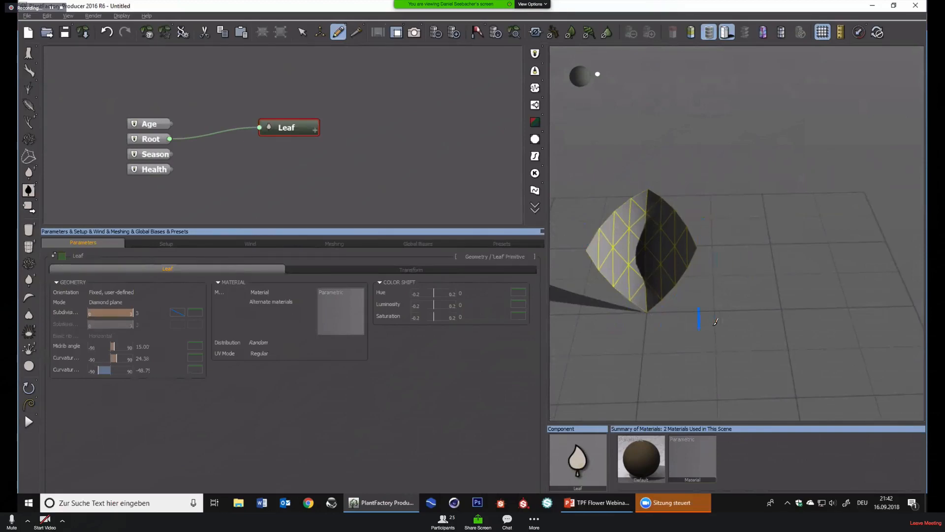
pyautogui.moveTo(715, 322)
pyautogui.mouseDown(button='right')
pyautogui.moveTo(748, 316)
pyautogui.moveTo(706, 313)
pyautogui.mouseUp(button='right')
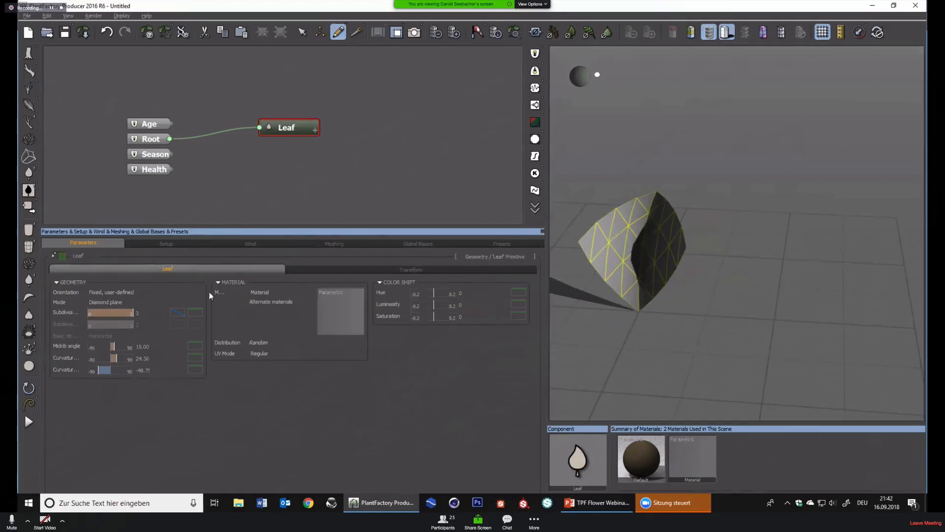
# Set the leaf's orientation to Dynamic, facing camera and delete its connection to the Root node
pyautogui.click(134, 291)
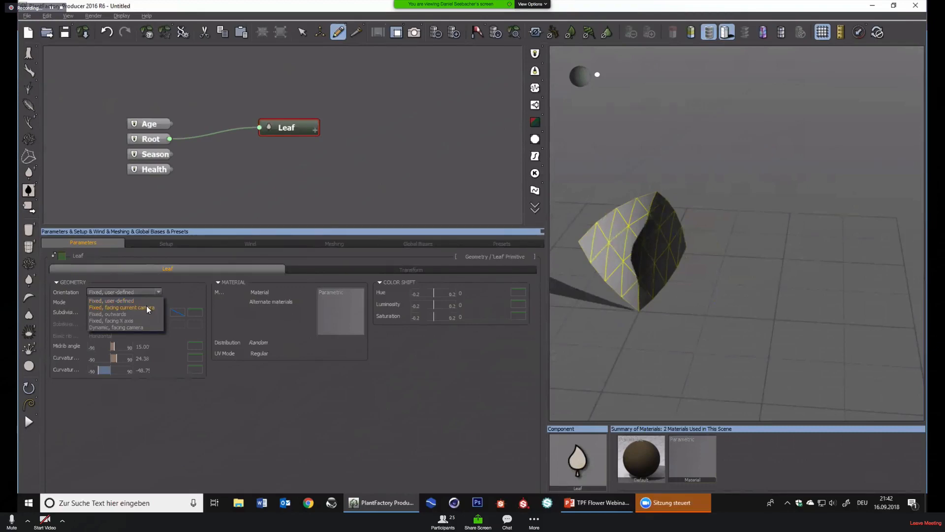
pyautogui.click(130, 327)
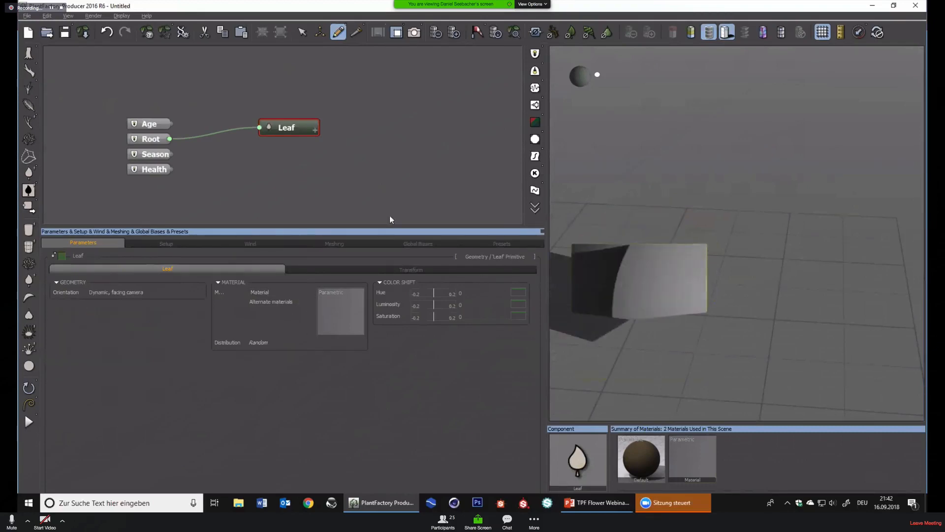
pyautogui.moveTo(287, 128); pyautogui.dragTo(378, 178)
pyautogui.click(286, 167)
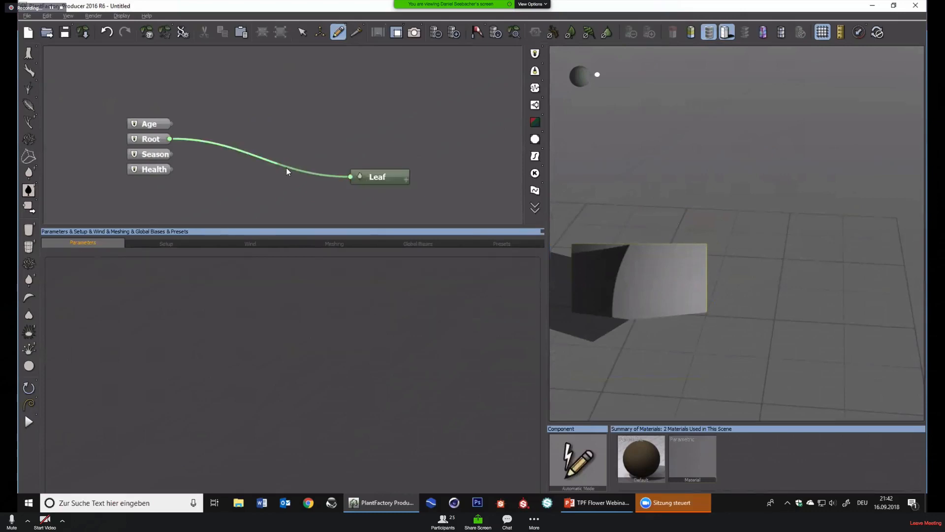
pyautogui.press('Delete')
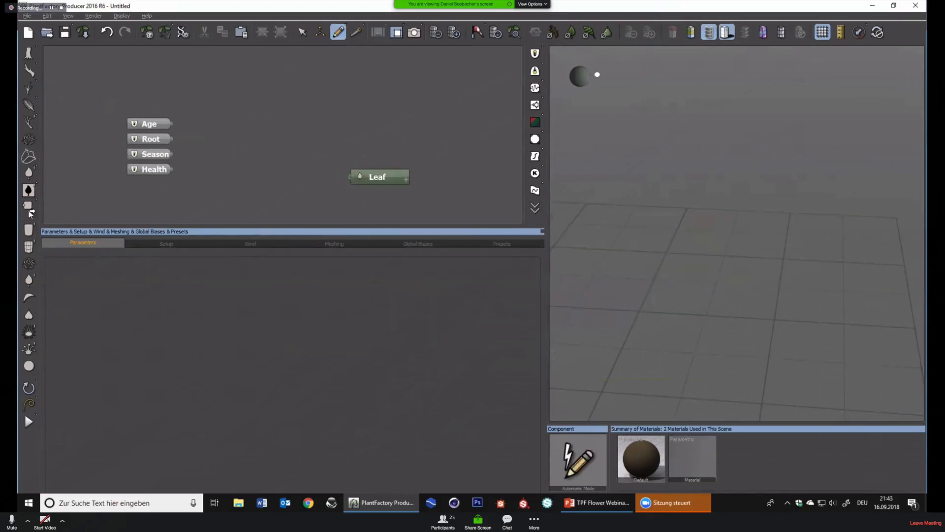
# Build a chain of three advanced segments starting from the Root node and fit the whole plant in the preview
pyautogui.click(28, 247)
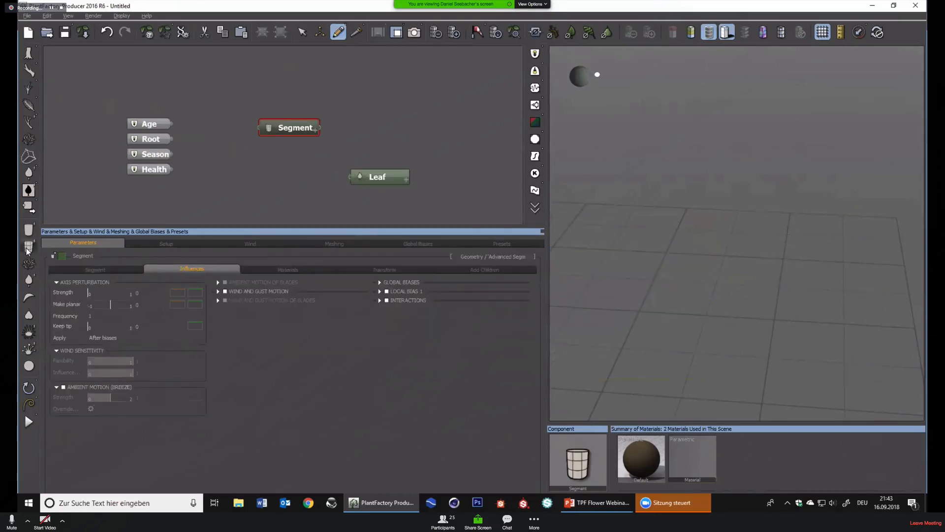
pyautogui.click(27, 249)
pyautogui.moveTo(259, 128); pyautogui.dragTo(156, 136)
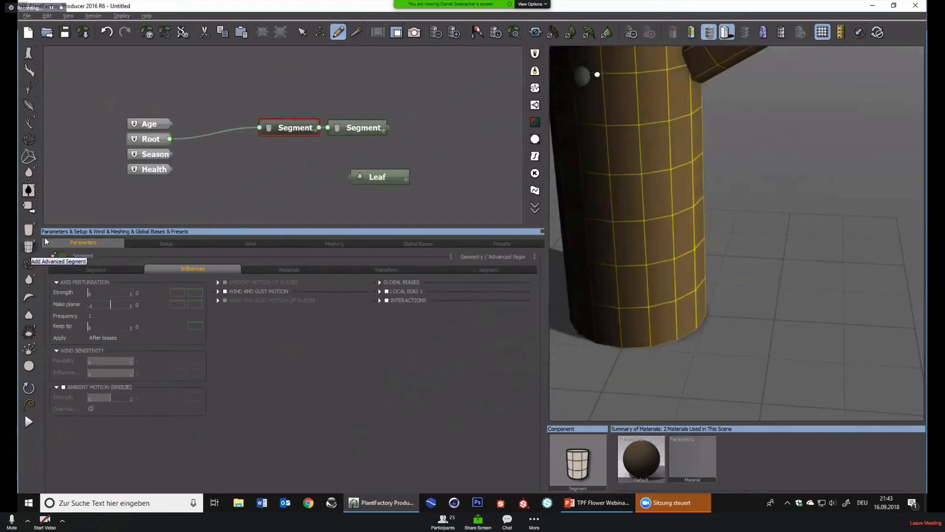
pyautogui.click(29, 247)
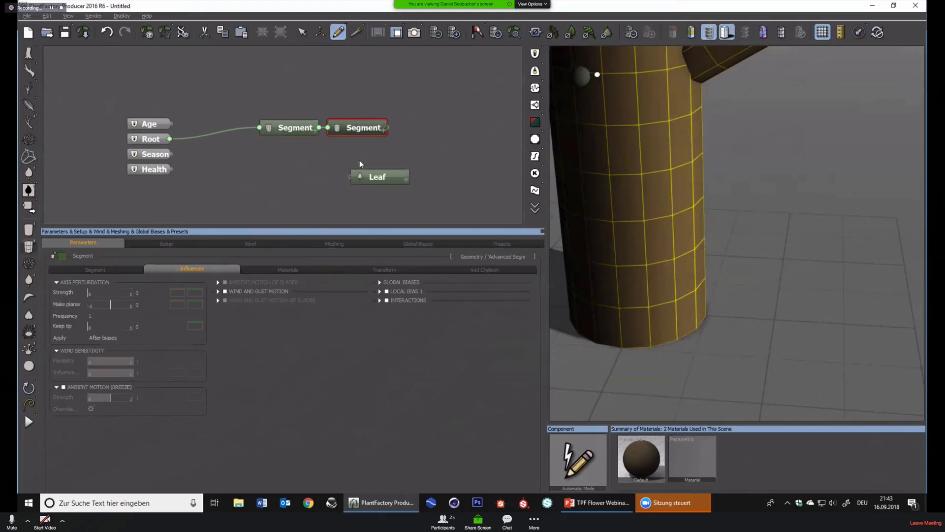
pyautogui.click(514, 32)
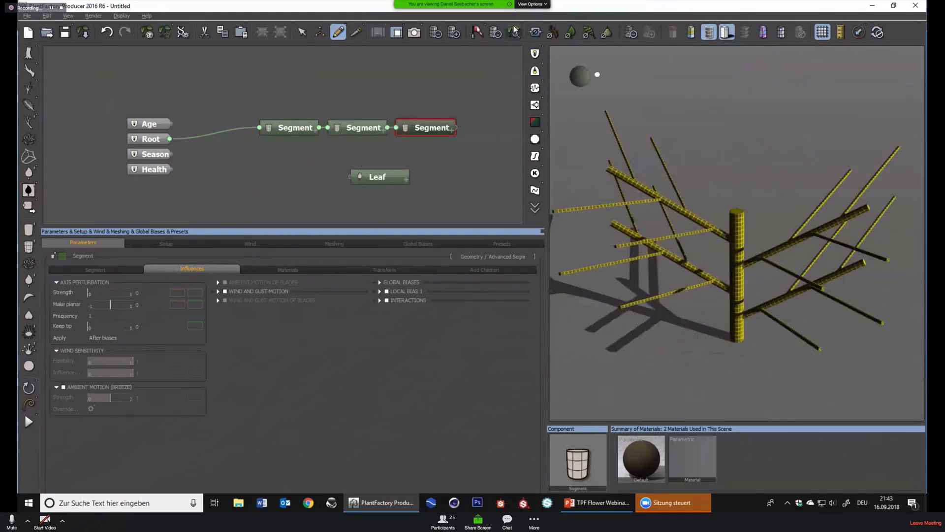
# Connect the Leaf to the third segment and view the camera-facing leaves from several angles
pyautogui.moveTo(378, 182); pyautogui.dragTo(507, 159)
pyautogui.moveTo(500, 159); pyautogui.dragTo(417, 155, button='middle')
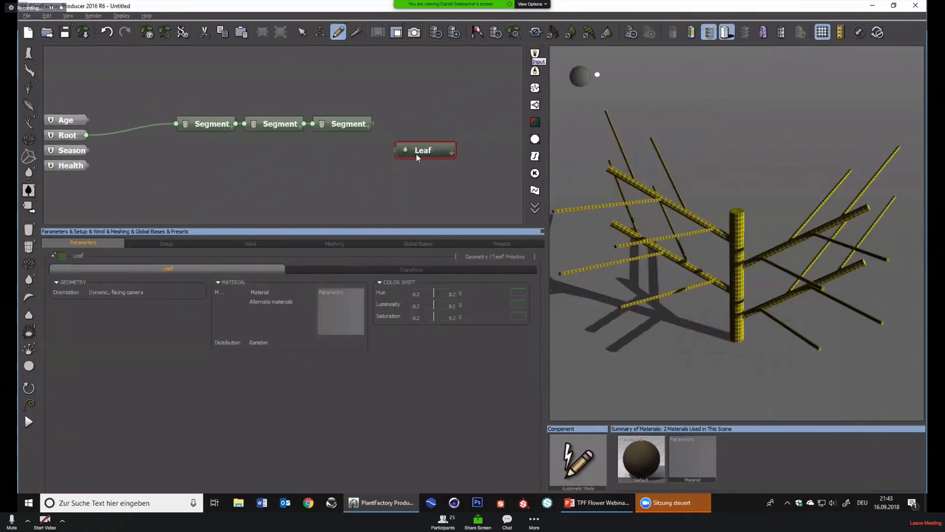
pyautogui.moveTo(395, 149); pyautogui.dragTo(373, 124)
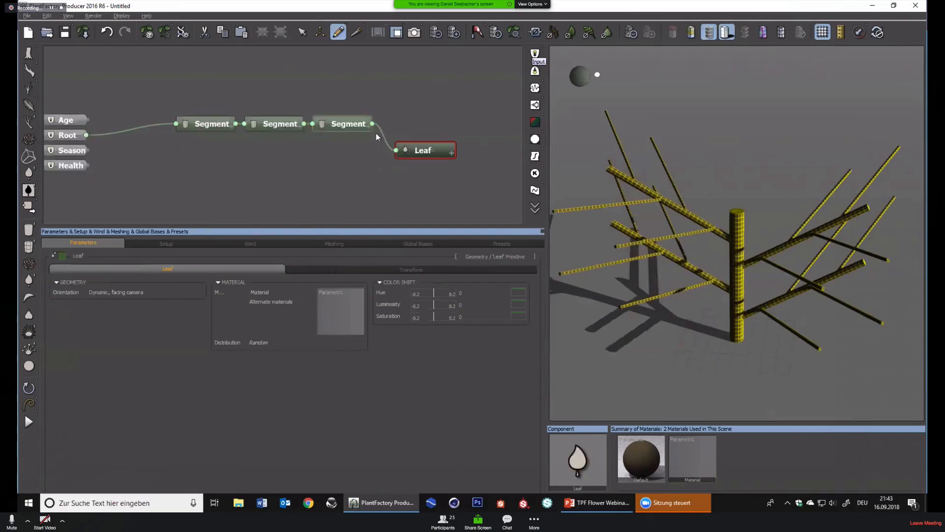
pyautogui.moveTo(701, 181); pyautogui.dragTo(733, 298, button='right')
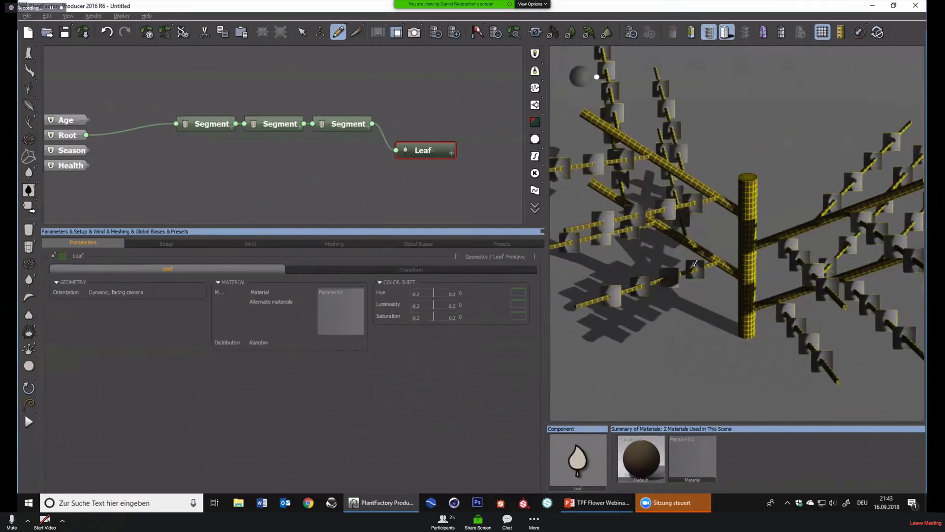
pyautogui.moveTo(726, 226); pyautogui.dragTo(726, 229, button='right')
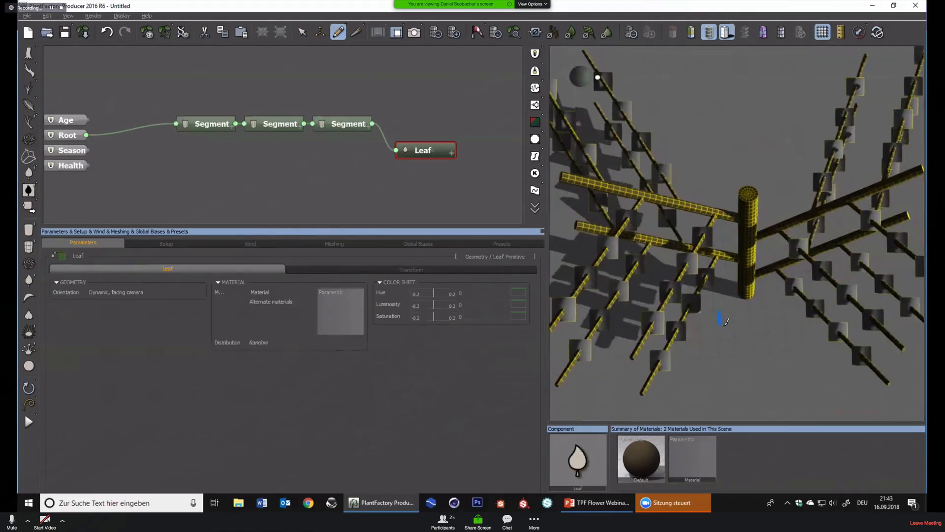
pyautogui.moveTo(726, 321); pyautogui.dragTo(784, 152, button='right')
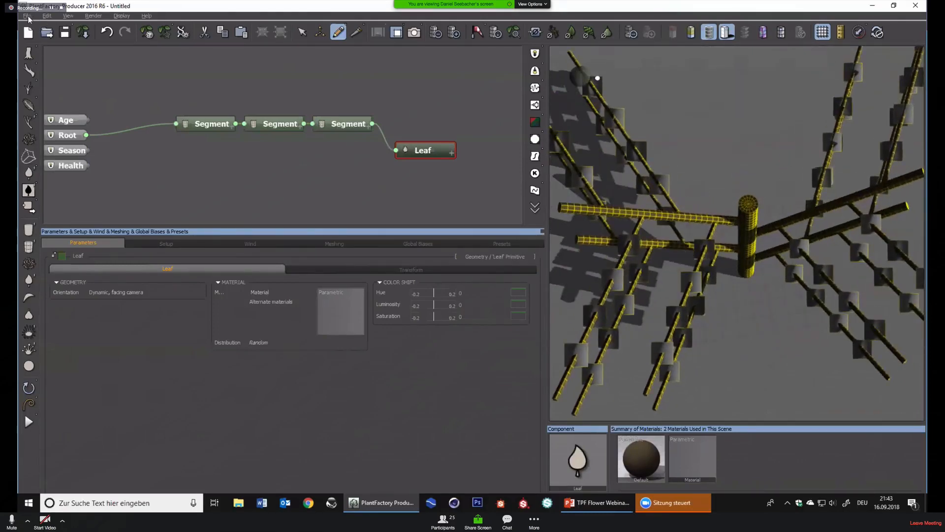
pyautogui.click(27, 16)
pyautogui.moveTo(57, 93)
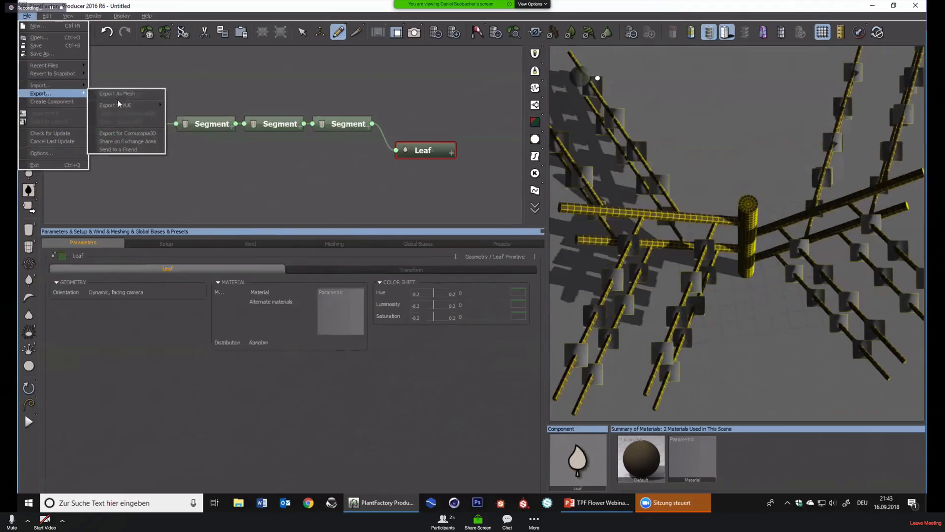
pyautogui.click(613, 4)
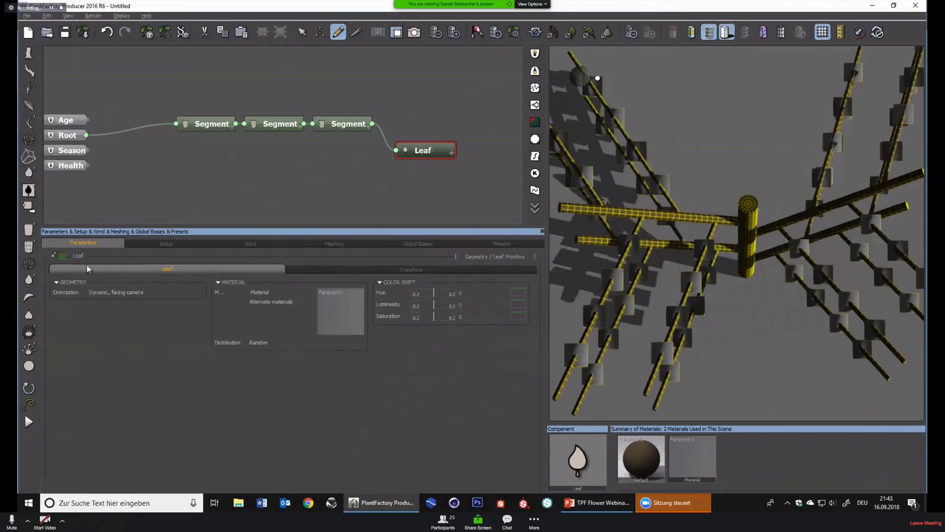
# Set the leaf's orientation to Fixed, facing current camera and examine the leaves from another angle
pyautogui.moveTo(766, 320); pyautogui.dragTo(742, 280, button='right')
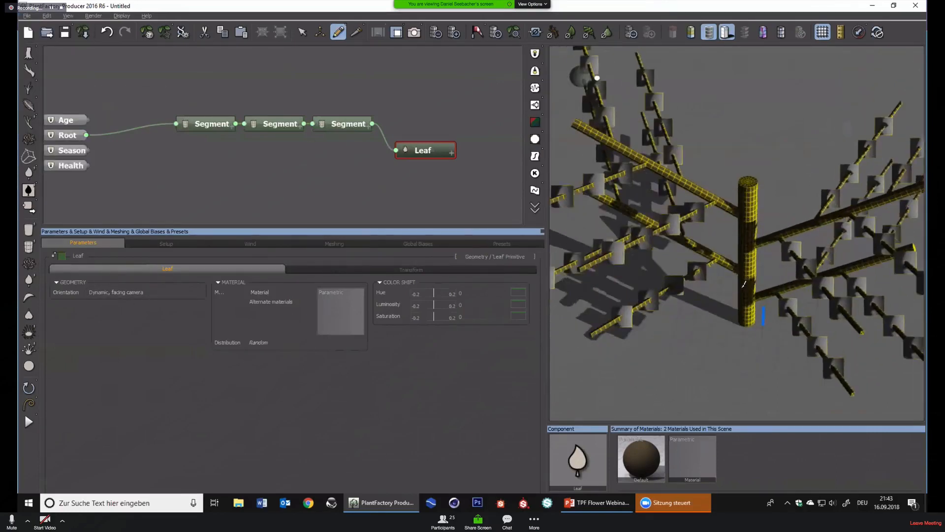
pyautogui.click(147, 291)
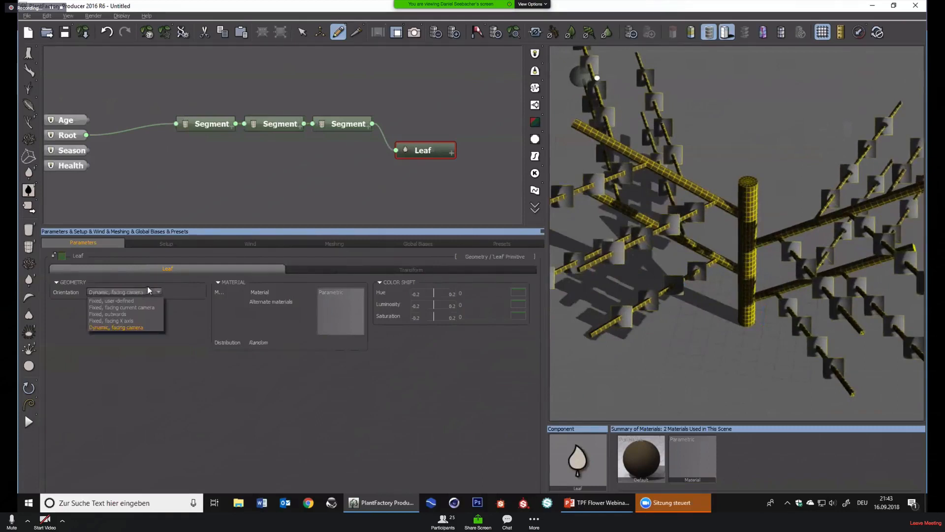
pyautogui.click(131, 307)
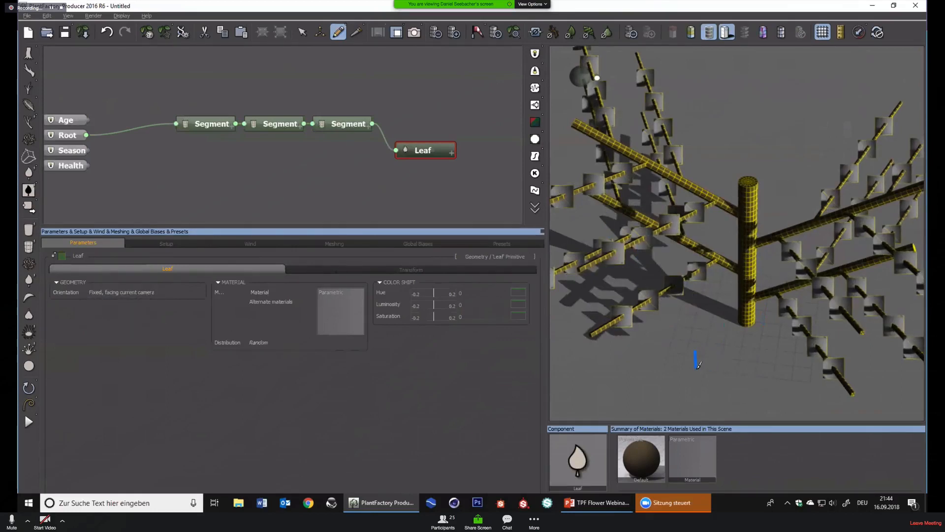
pyautogui.moveTo(699, 364); pyautogui.dragTo(670, 365, button='middle')
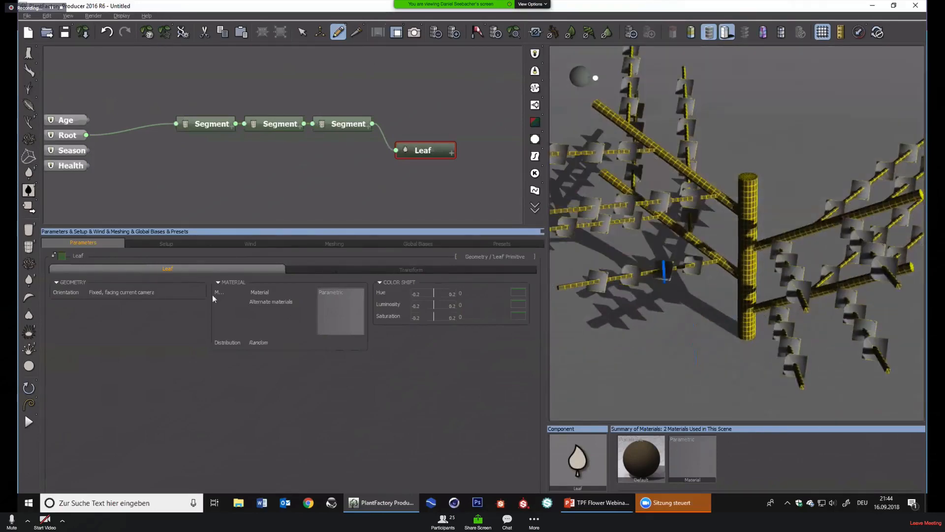
# Set the leaf's orientation to Fixed, outwards and examine the leaves around the branches
pyautogui.click(158, 294)
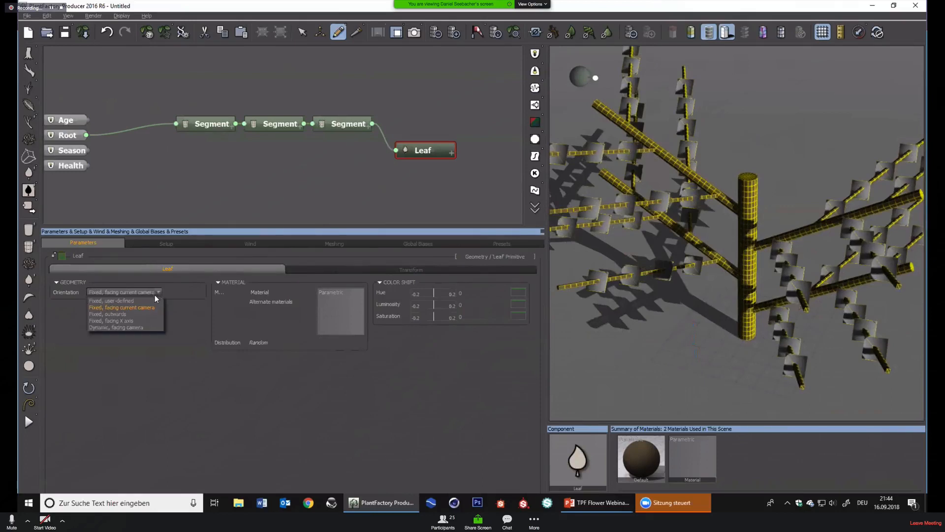
pyautogui.click(126, 313)
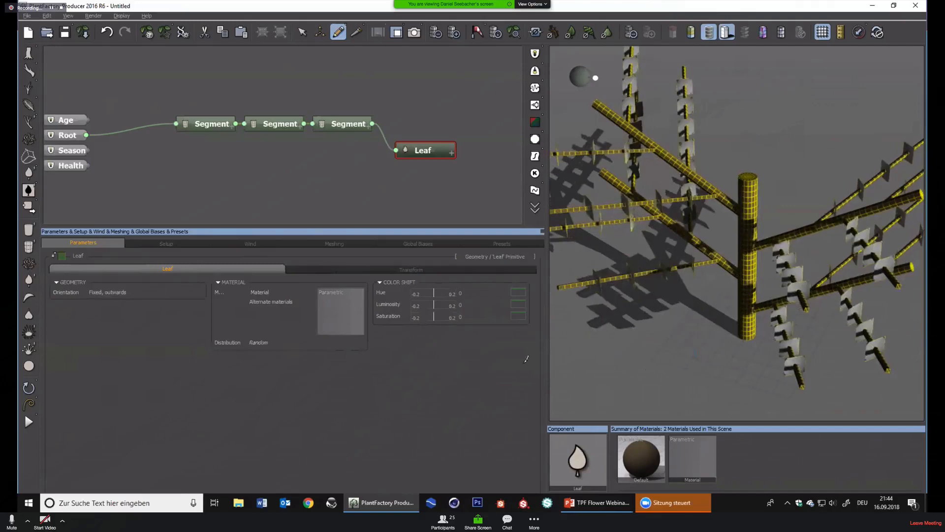
pyautogui.moveTo(709, 345); pyautogui.dragTo(660, 217, button='middle')
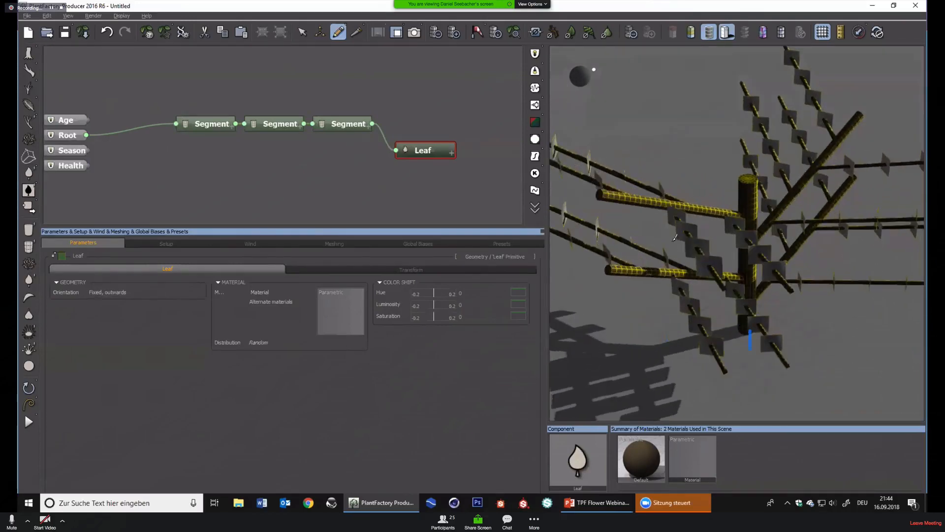
pyautogui.moveTo(619, 270); pyautogui.dragTo(580, 240, button='middle')
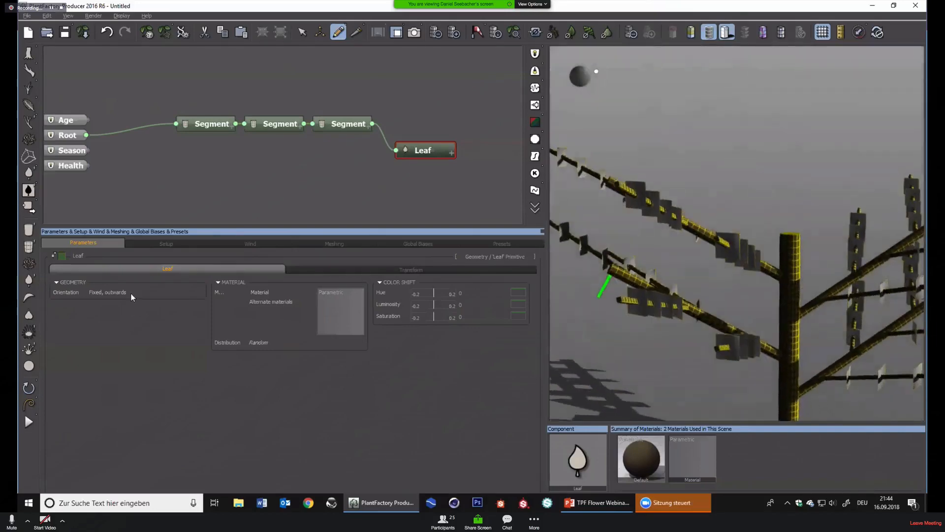
# Set the leaf's orientation to Fixed, facing X axis and examine the leaf alignment from different angles
pyautogui.click(131, 292)
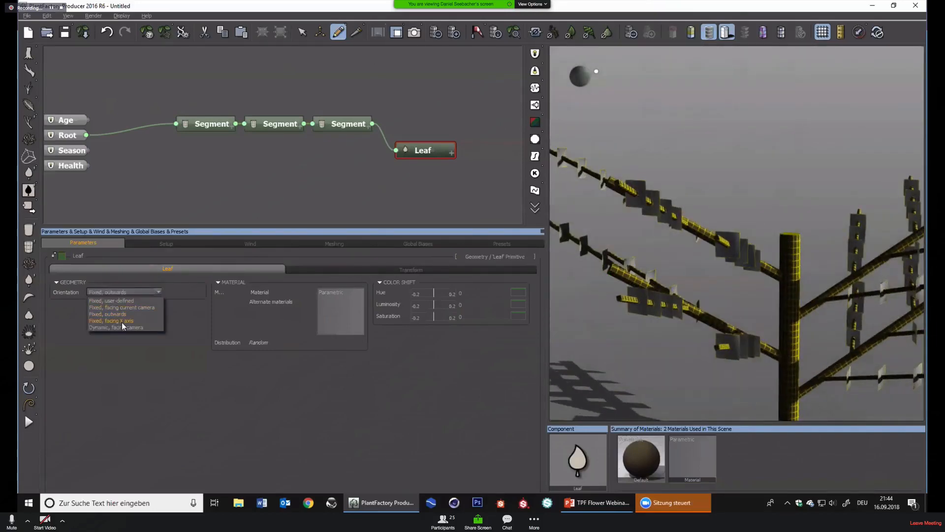
pyautogui.click(123, 321)
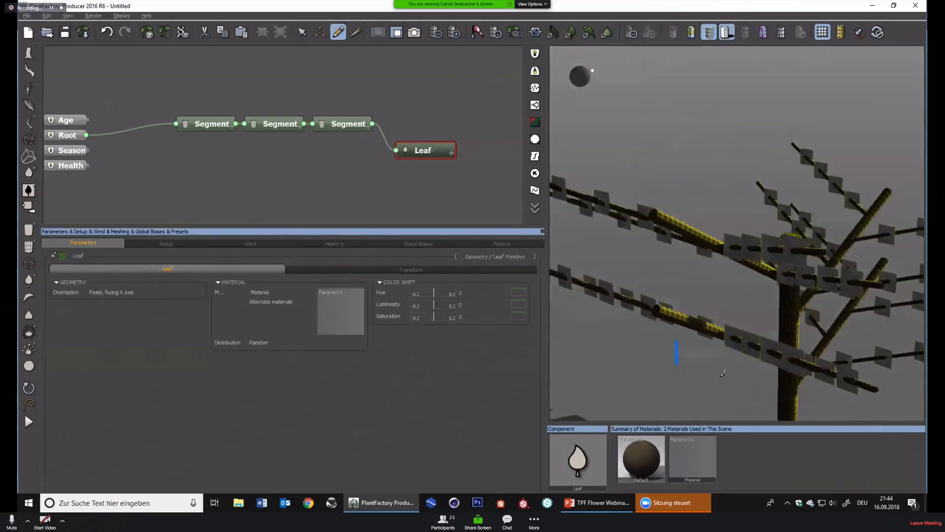
pyautogui.moveTo(722, 372); pyautogui.dragTo(737, 326, button='middle')
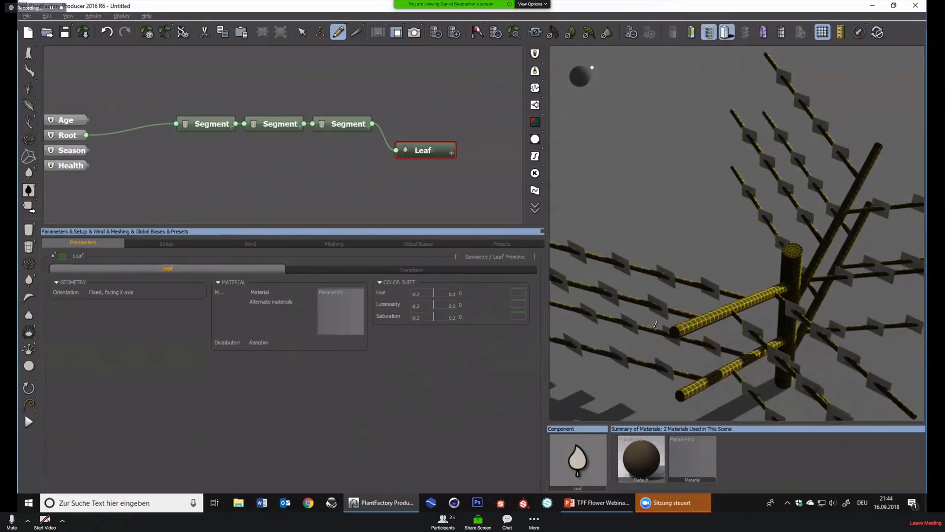
pyautogui.moveTo(798, 350); pyautogui.dragTo(684, 315, button='middle')
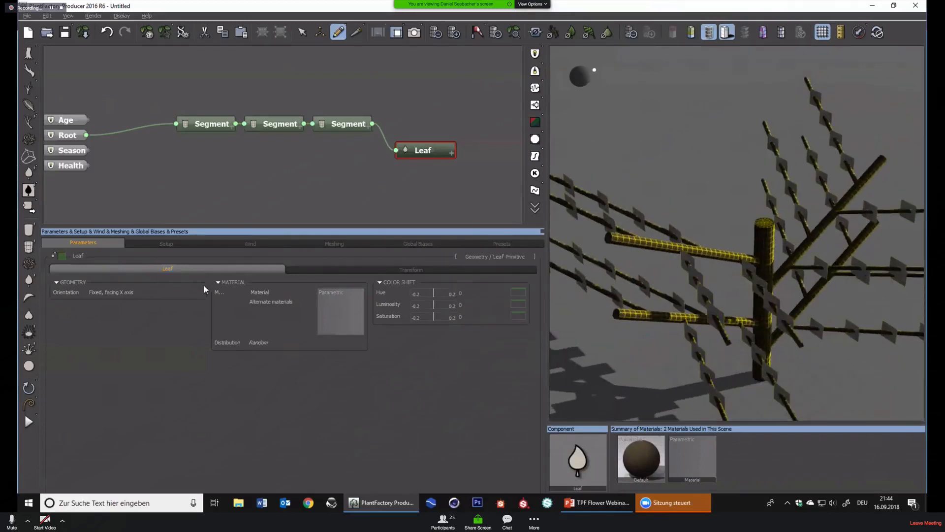
# Try the leaf orientation Dynamic, facing camera, and set it back to Fixed, user-defined
pyautogui.click(132, 291)
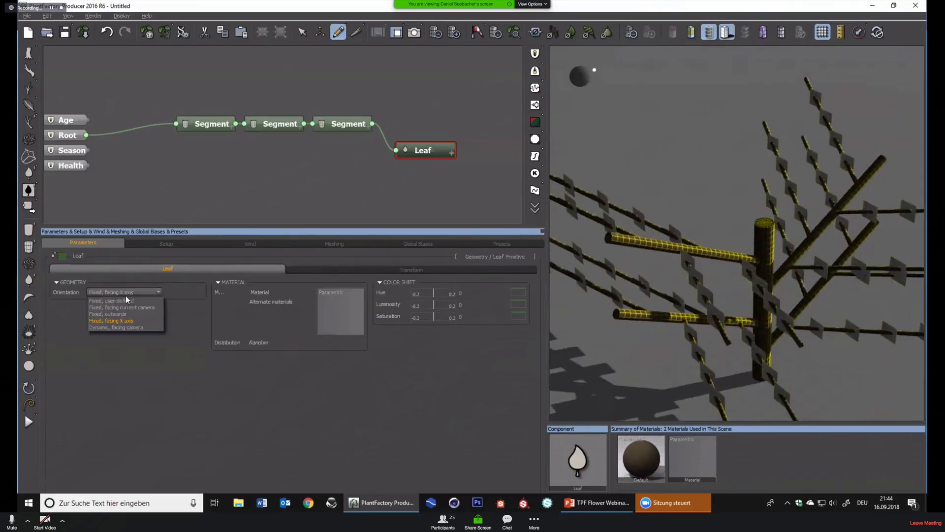
pyautogui.click(117, 328)
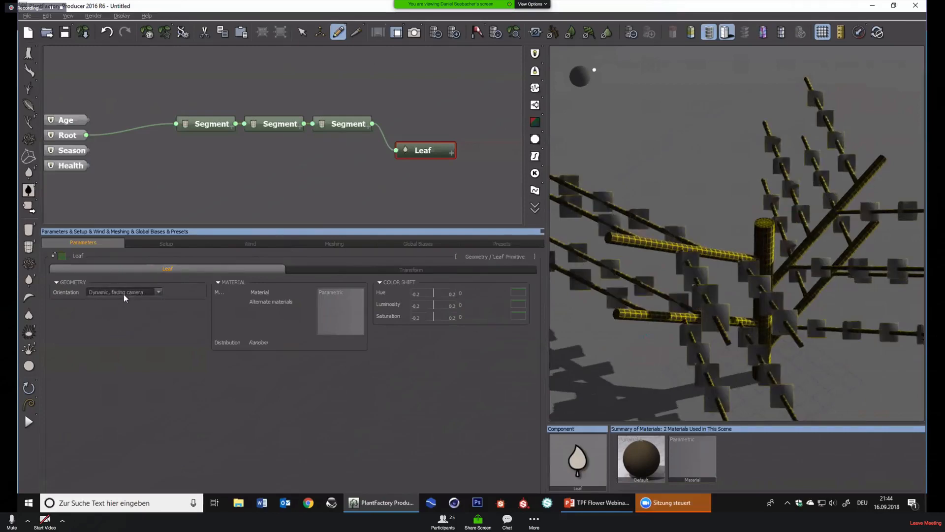
pyautogui.click(123, 293)
pyautogui.click(110, 301)
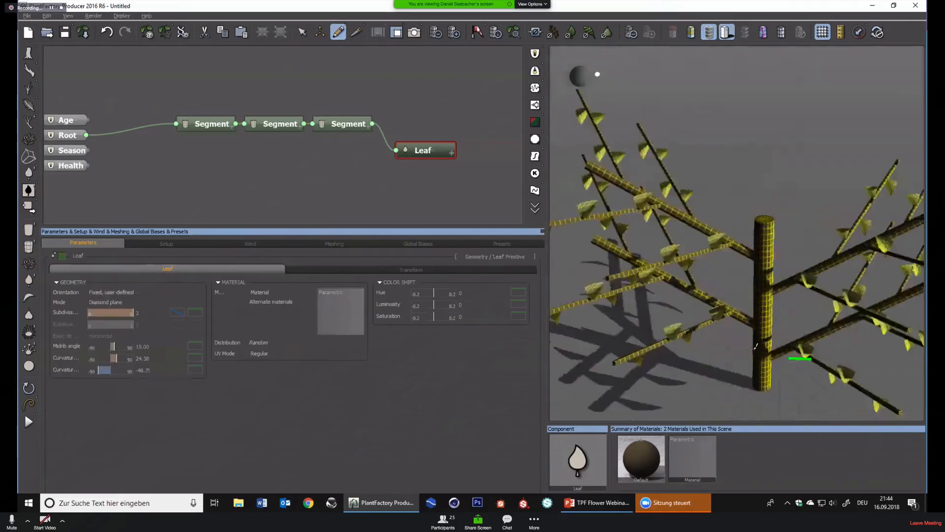
pyautogui.moveTo(677, 329); pyautogui.dragTo(581, 274, button='right')
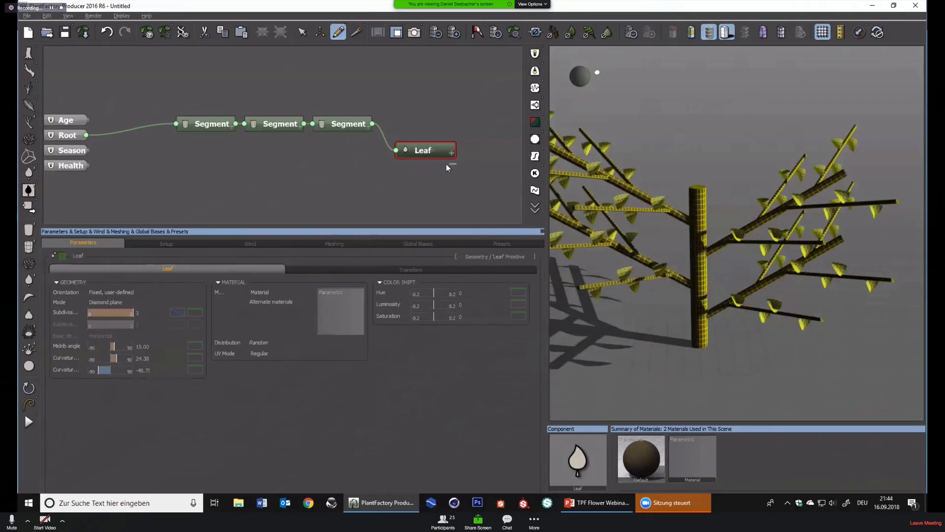
# Replace the Leaf with a Warpboard connected to the third segment and align it with the segment row
pyautogui.moveTo(446, 167); pyautogui.dragTo(400, 122)
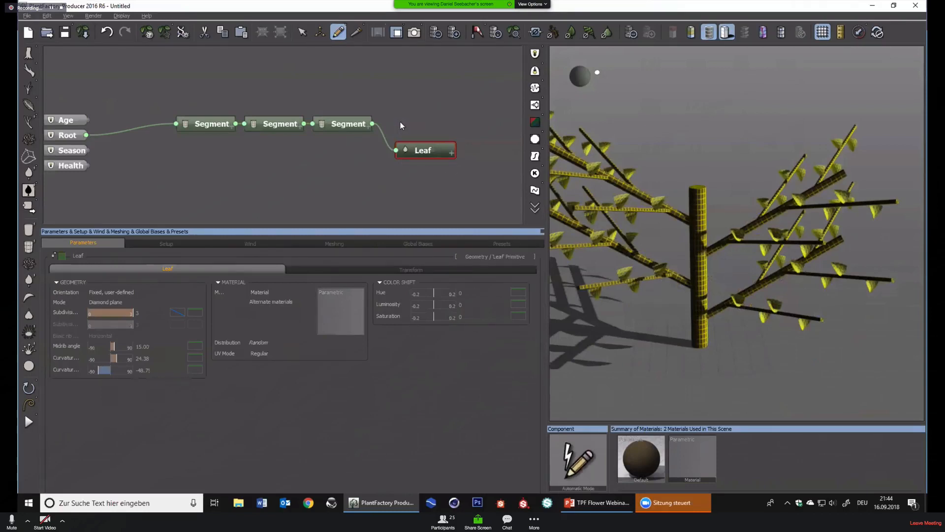
pyautogui.press('Delete')
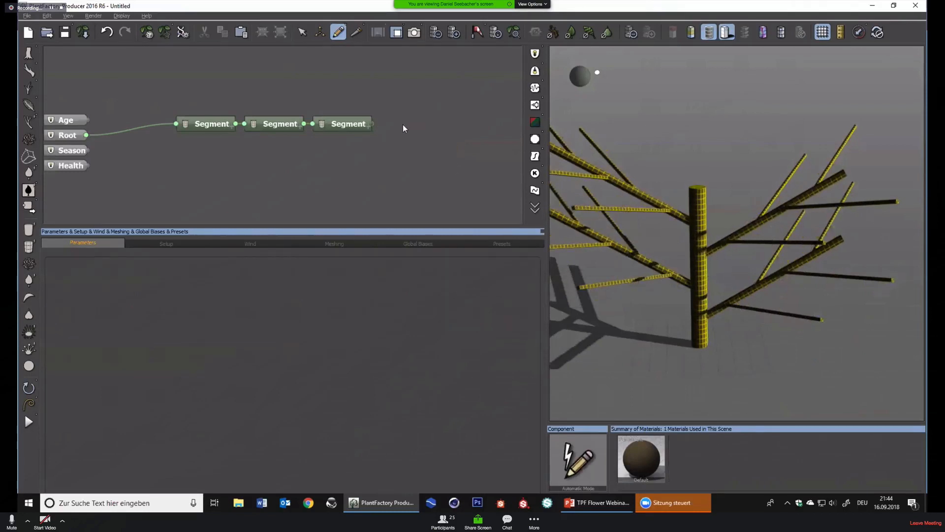
pyautogui.click(31, 301)
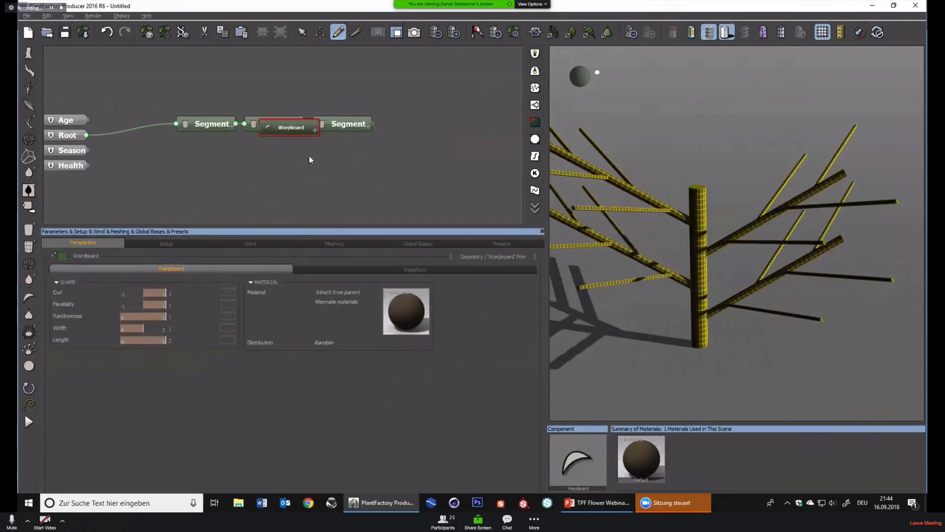
pyautogui.moveTo(347, 132)
pyautogui.mouseDown()
pyautogui.moveTo(430, 138)
pyautogui.moveTo(351, 123)
pyautogui.mouseUp()
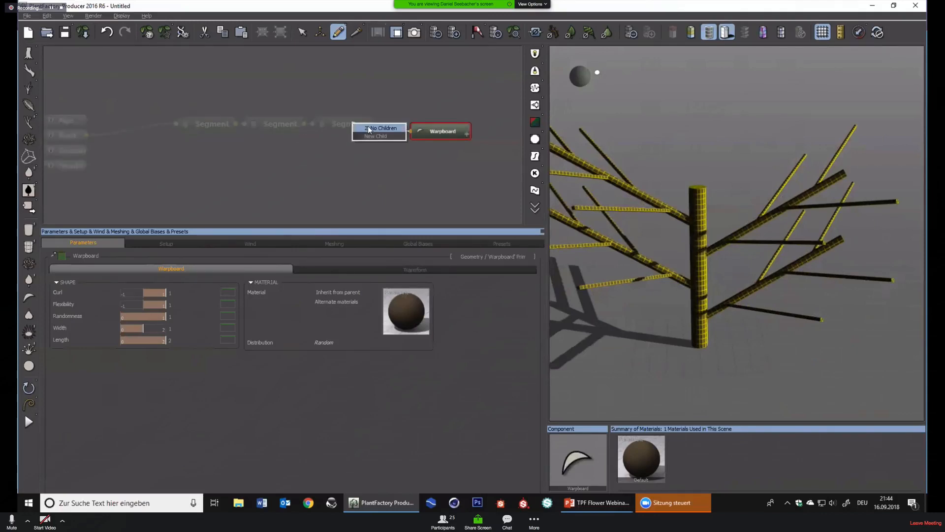
pyautogui.click(373, 130)
pyautogui.moveTo(441, 132); pyautogui.dragTo(426, 129)
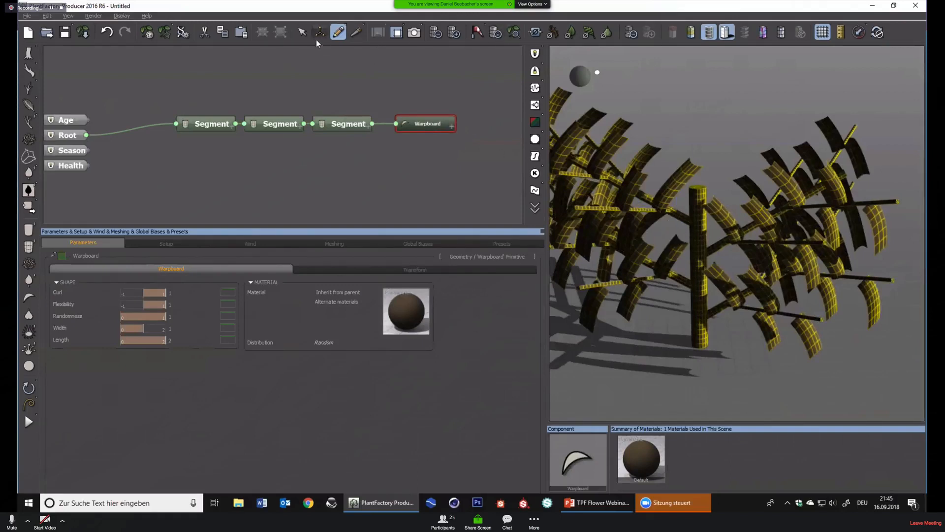
# Set the Warpboard's curl to 0.4, flexibility to 0.42, randomness to 0 and length to 1.56, checking the shapes up close
pyautogui.click(302, 32)
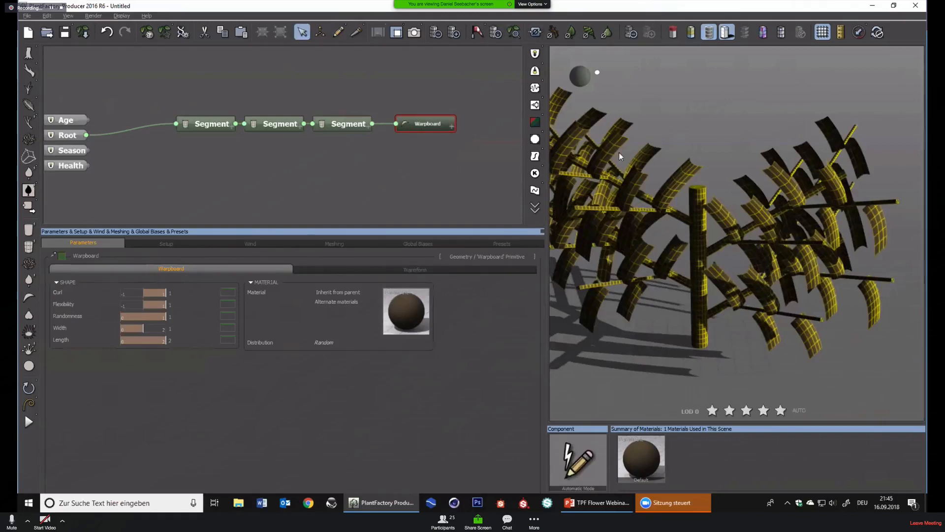
pyautogui.moveTo(653, 146); pyautogui.dragTo(684, 176)
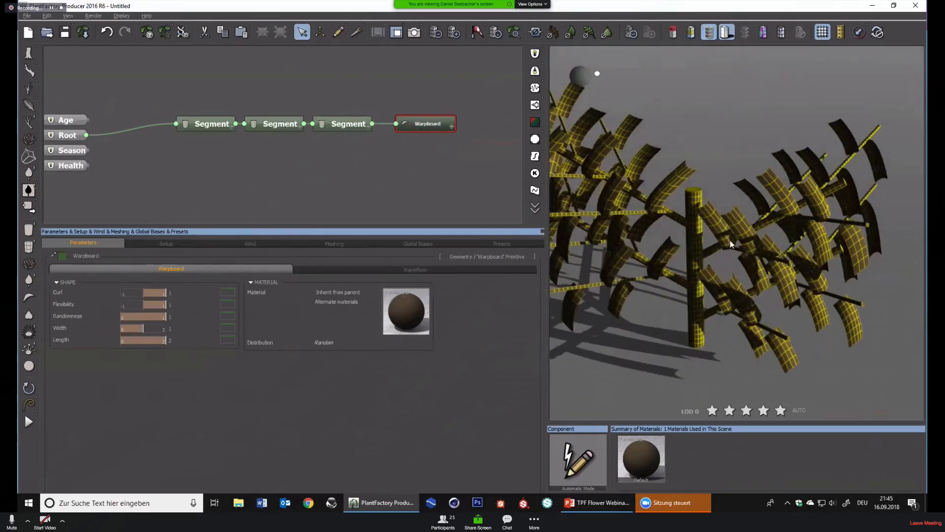
pyautogui.scroll(2, 731, 240)
pyautogui.moveTo(739, 278); pyautogui.dragTo(310, 262)
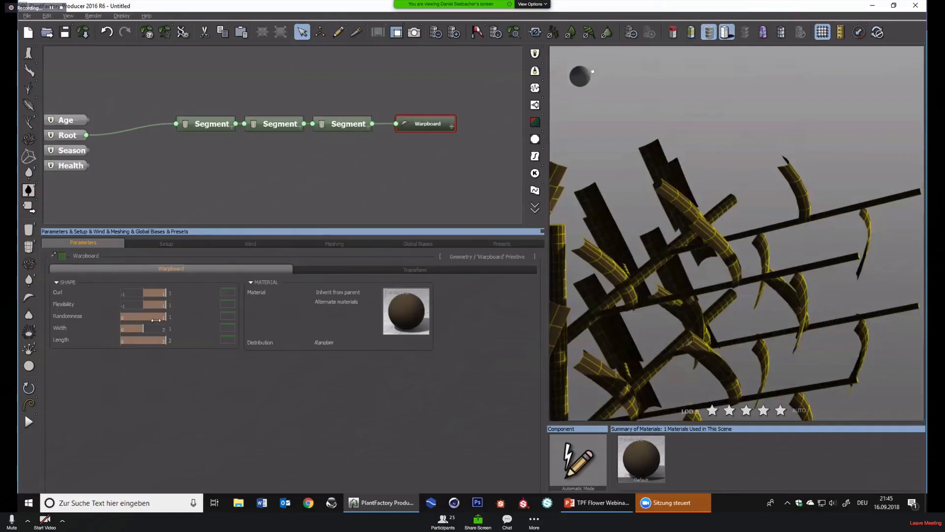
pyautogui.moveTo(162, 318); pyautogui.dragTo(111, 315)
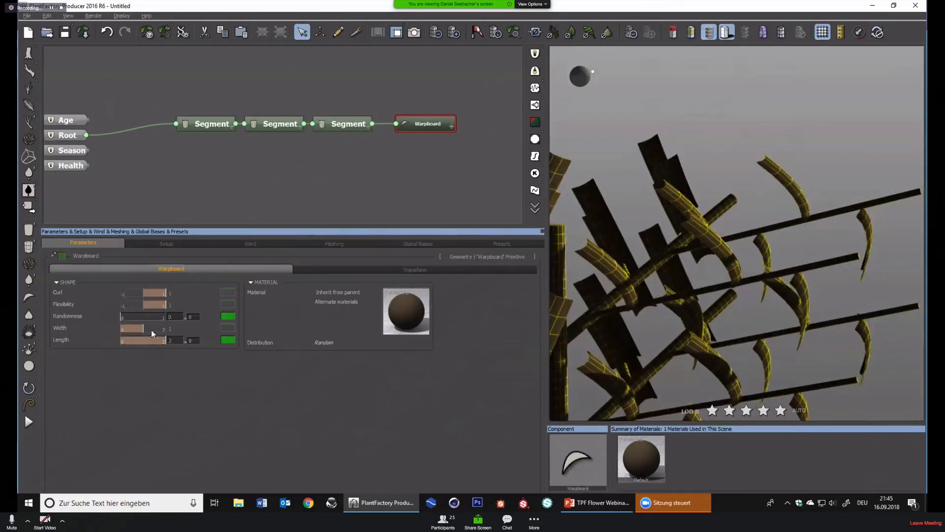
pyautogui.moveTo(155, 292)
pyautogui.mouseDown()
pyautogui.moveTo(147, 304)
pyautogui.moveTo(150, 292)
pyautogui.mouseUp()
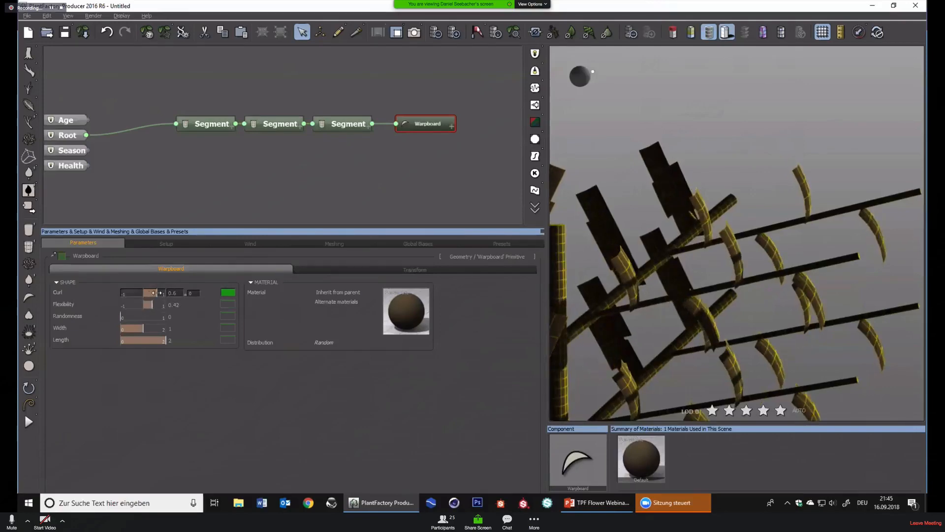
pyautogui.moveTo(712, 295); pyautogui.dragTo(687, 289)
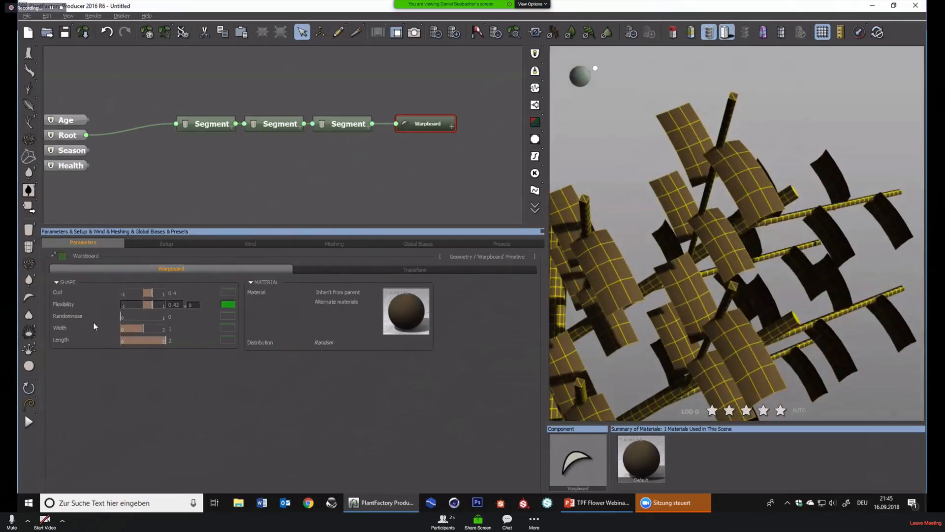
pyautogui.moveTo(163, 341); pyautogui.dragTo(154, 340)
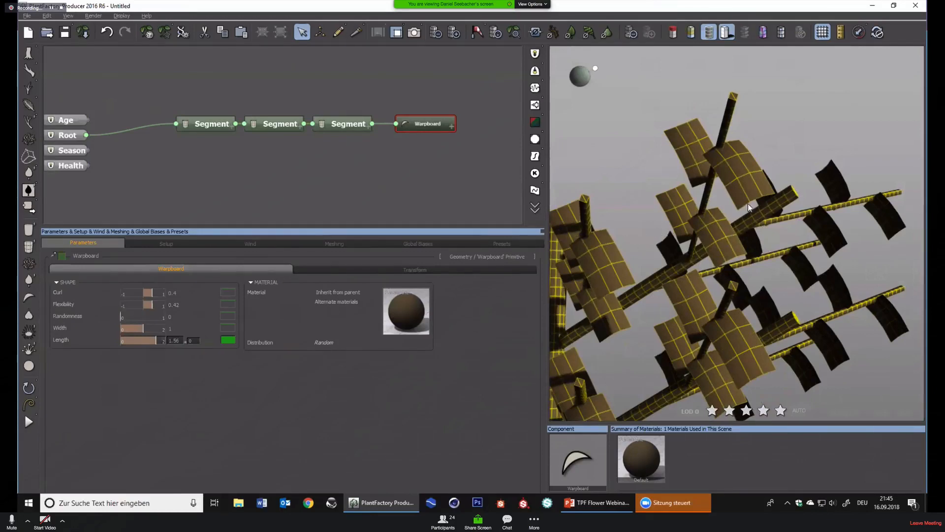
# Replace the Warpboard with an advanced Segment connected to the third segment as a New Child
pyautogui.moveTo(399, 100); pyautogui.dragTo(399, 99)
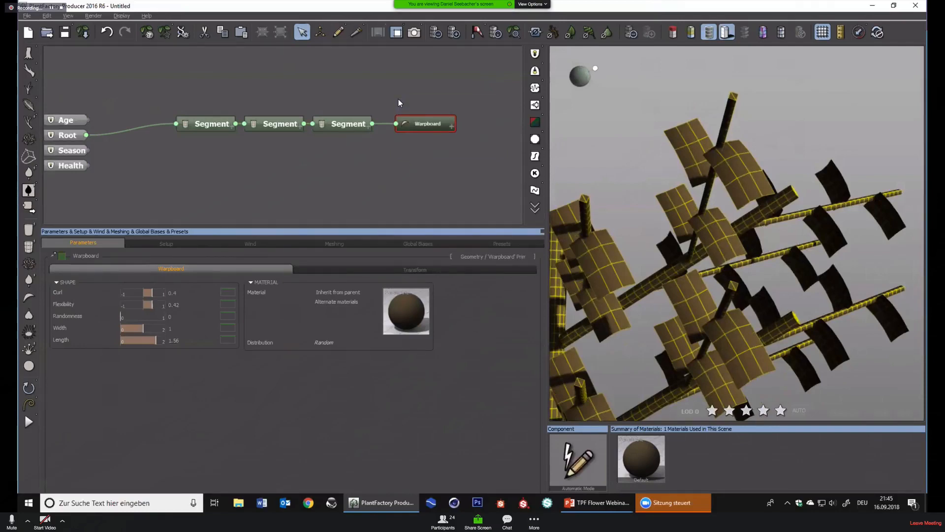
pyautogui.press('Delete')
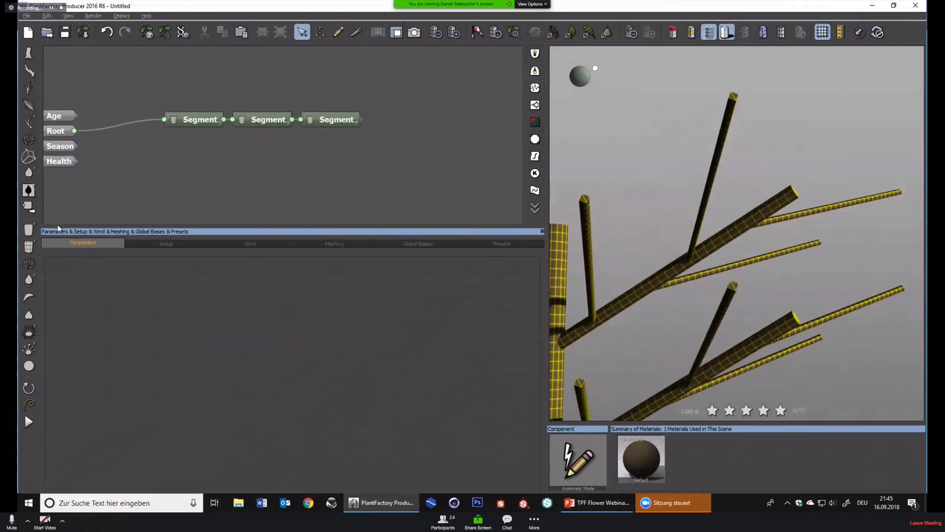
pyautogui.click(30, 247)
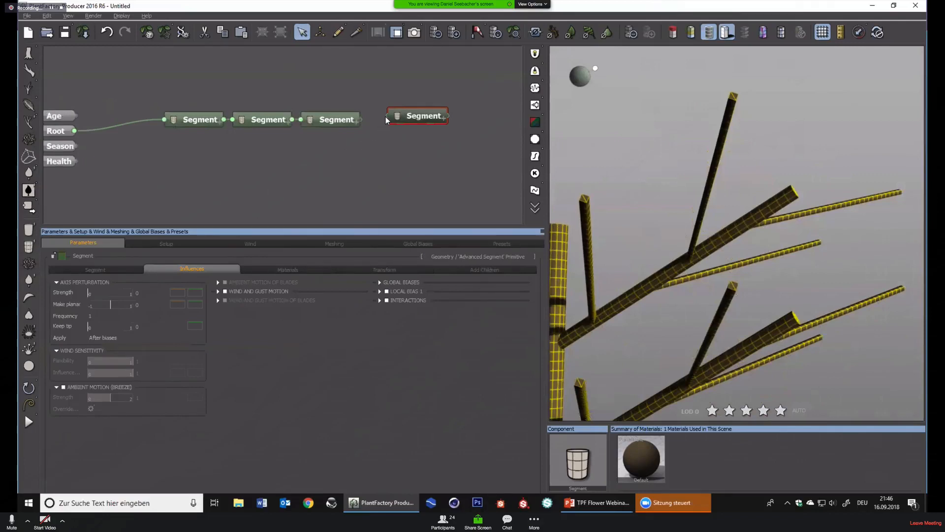
pyautogui.moveTo(387, 116); pyautogui.dragTo(355, 121)
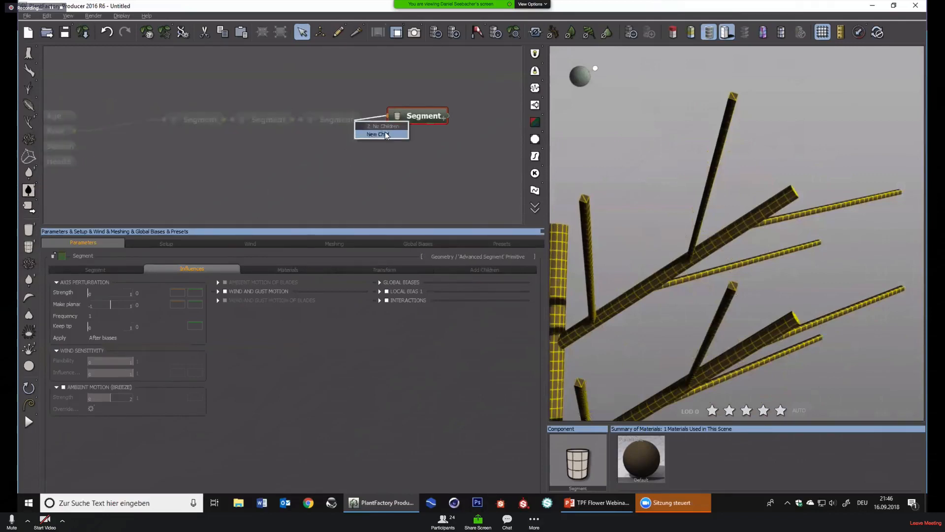
pyautogui.click(386, 135)
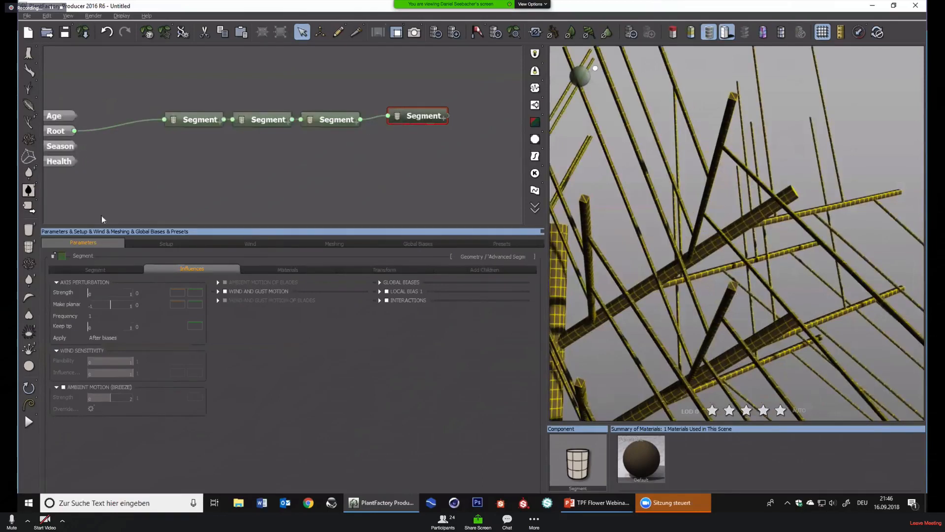
# Enable blades on the fourth segment and examine the blade geometry up close from above
pyautogui.click(102, 271)
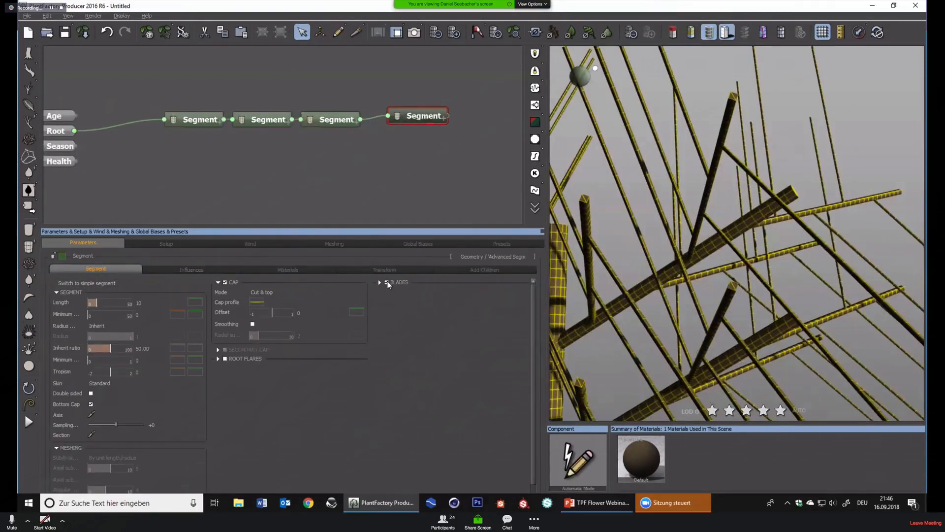
pyautogui.click(387, 282)
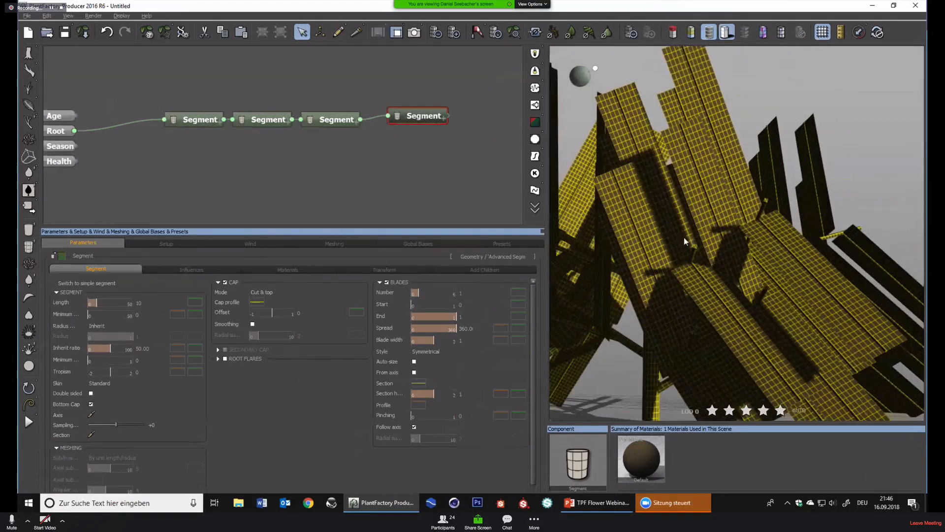
pyautogui.moveTo(684, 237); pyautogui.dragTo(691, 120)
pyautogui.moveTo(769, 259); pyautogui.dragTo(753, 281)
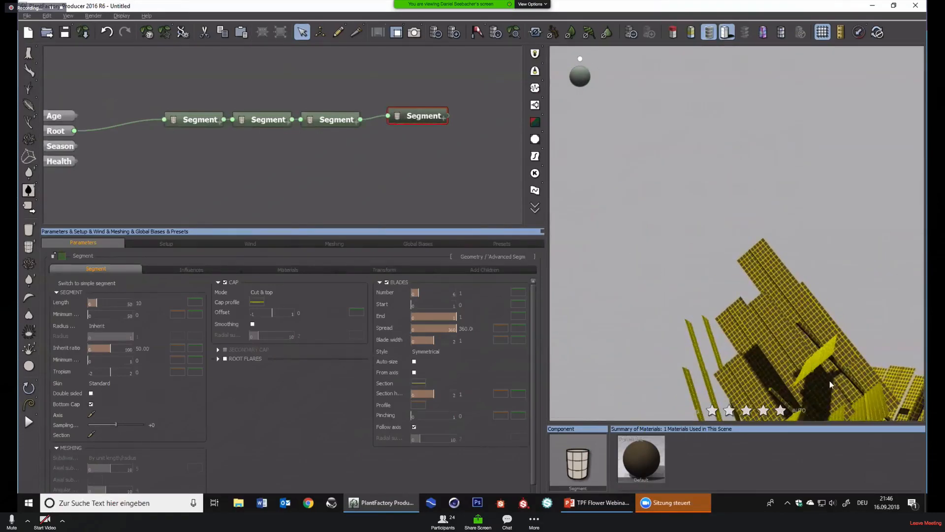
pyautogui.scroll(3, 829, 380)
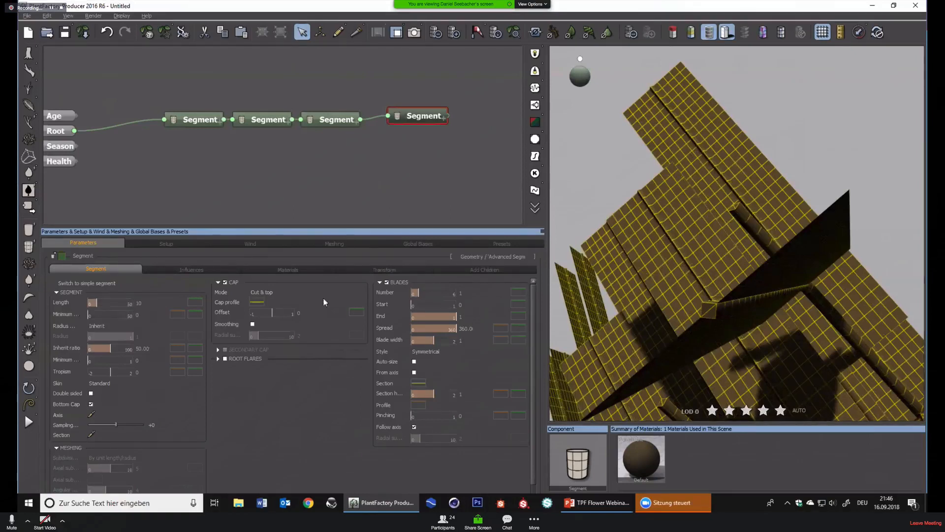
# Set the fourth segment's inherit ratio to 0 so only the blades remain, and inspect the blades
pyautogui.click(143, 349)
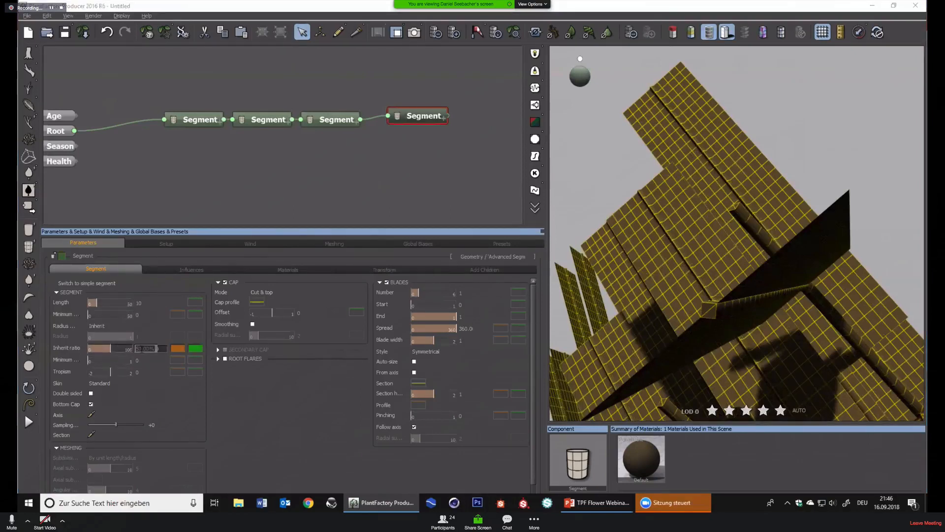
pyautogui.write('0')
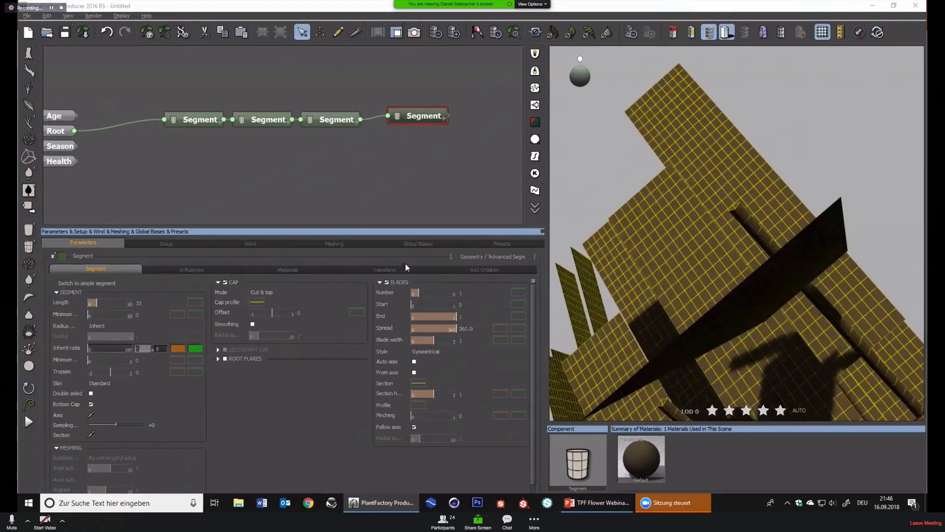
pyautogui.moveTo(707, 238)
pyautogui.mouseDown(button='right')
pyautogui.moveTo(737, 263)
pyautogui.moveTo(713, 224)
pyautogui.moveTo(713, 247)
pyautogui.mouseUp(button='right')
pyautogui.scroll(-5, 713, 247)
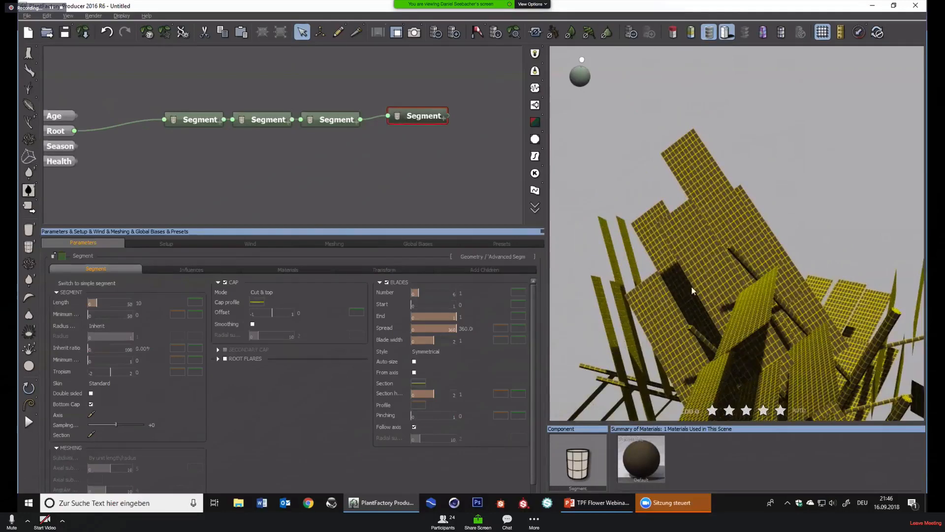
pyautogui.moveTo(691, 286)
pyautogui.mouseDown(button='right')
pyautogui.moveTo(727, 291)
pyautogui.moveTo(703, 265)
pyautogui.moveTo(690, 279)
pyautogui.moveTo(709, 282)
pyautogui.mouseUp(button='right')
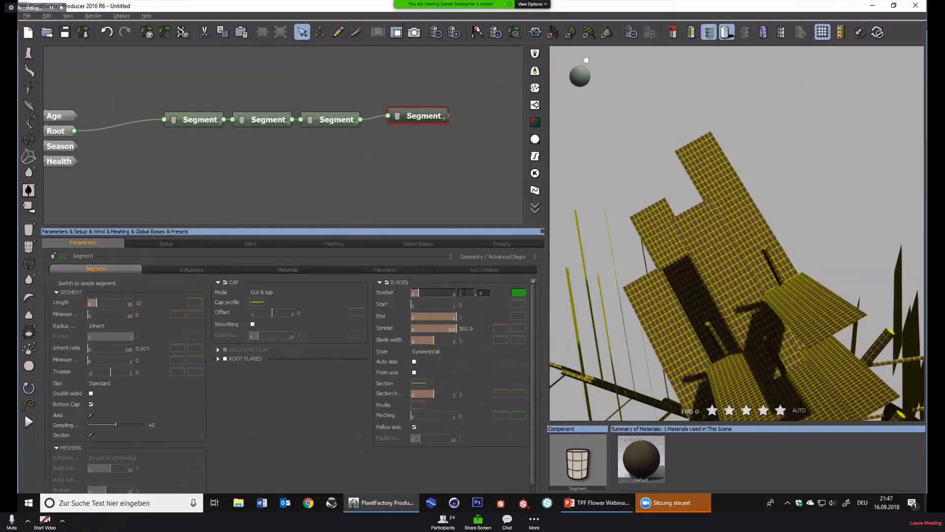
# Try 2 and 3 blades on the fourth segment and set the blade number to 4
pyautogui.click(464, 293)
pyautogui.write('2')
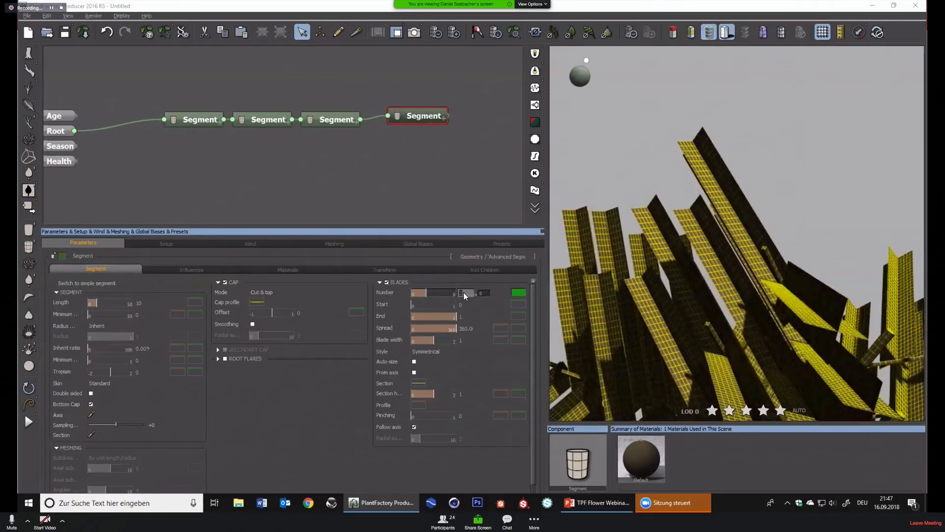
pyautogui.write('3')
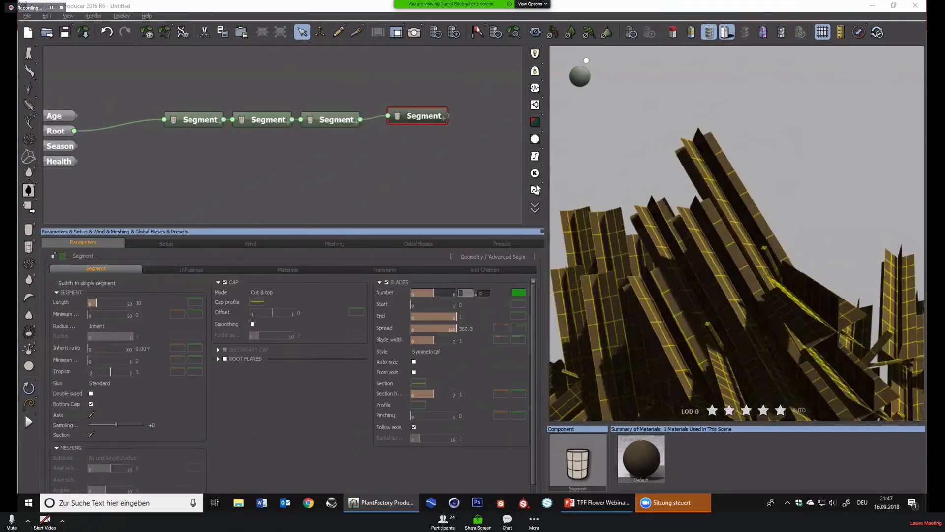
pyautogui.write('4')
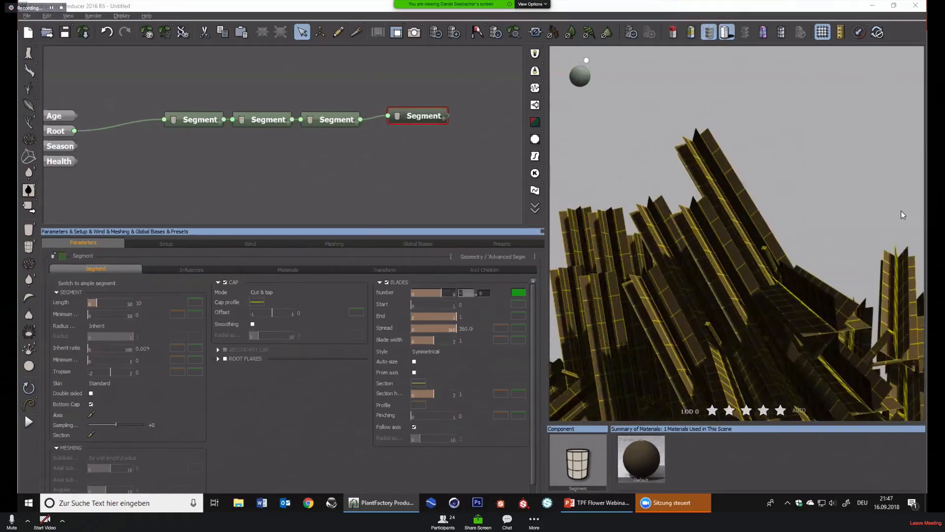
# Try a length of 1 on the fourth segment, inspect the shortened blades, and set the length to 2
pyautogui.moveTo(820, 220); pyautogui.dragTo(794, 135, button='right')
pyautogui.scroll(-5, 794, 136)
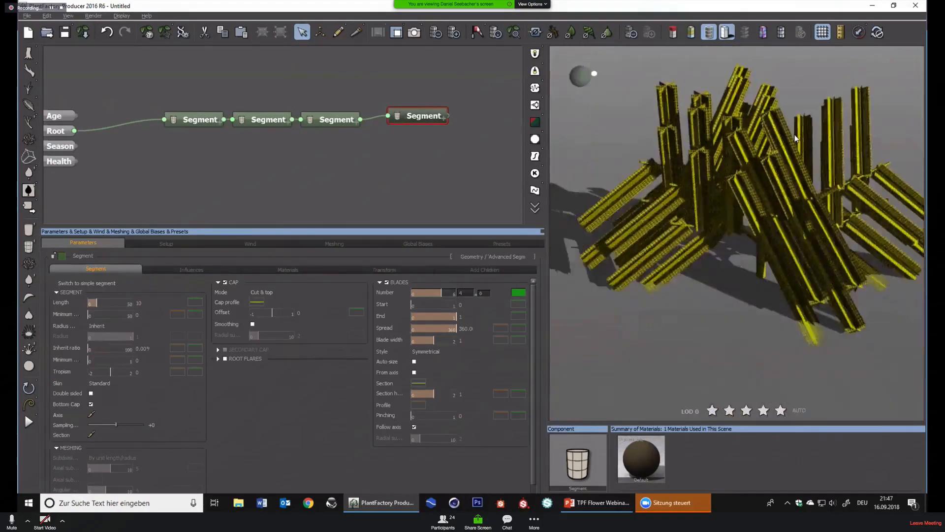
pyautogui.moveTo(695, 246); pyautogui.dragTo(781, 227, button='right')
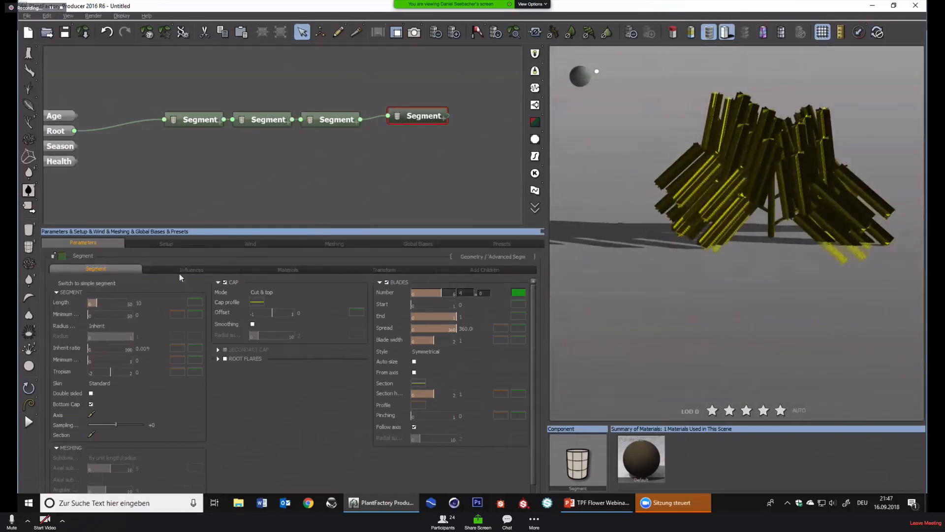
pyautogui.click(142, 302)
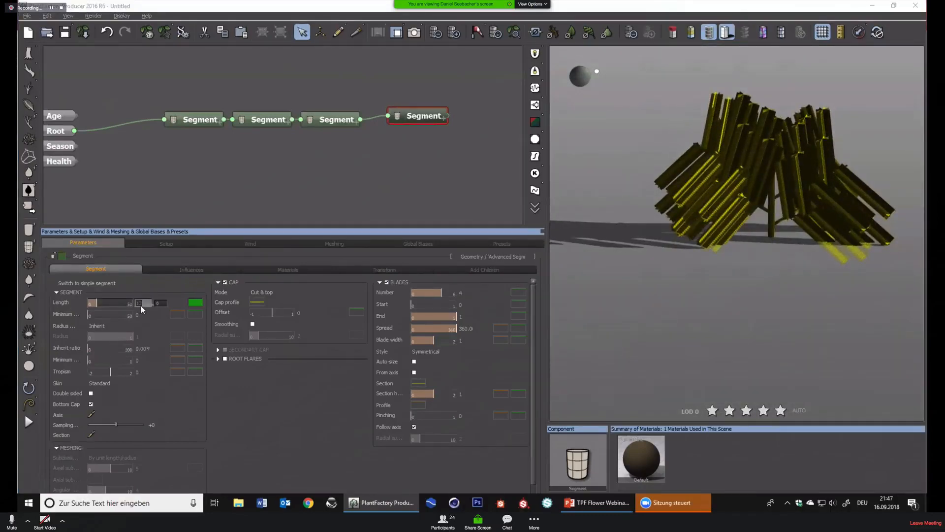
pyautogui.write('1')
pyautogui.press('Return')
pyautogui.scroll(5, 790, 276)
pyautogui.scroll(3, 791, 275)
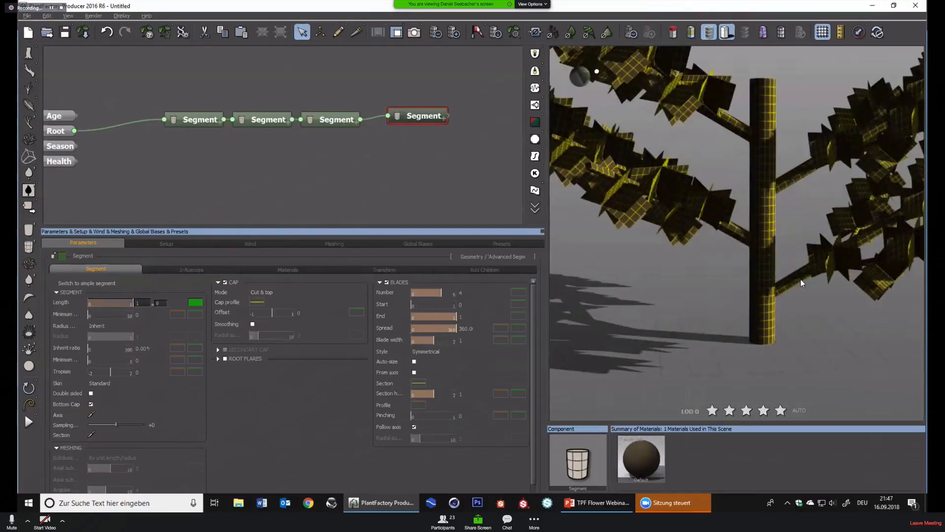
pyautogui.click(141, 303)
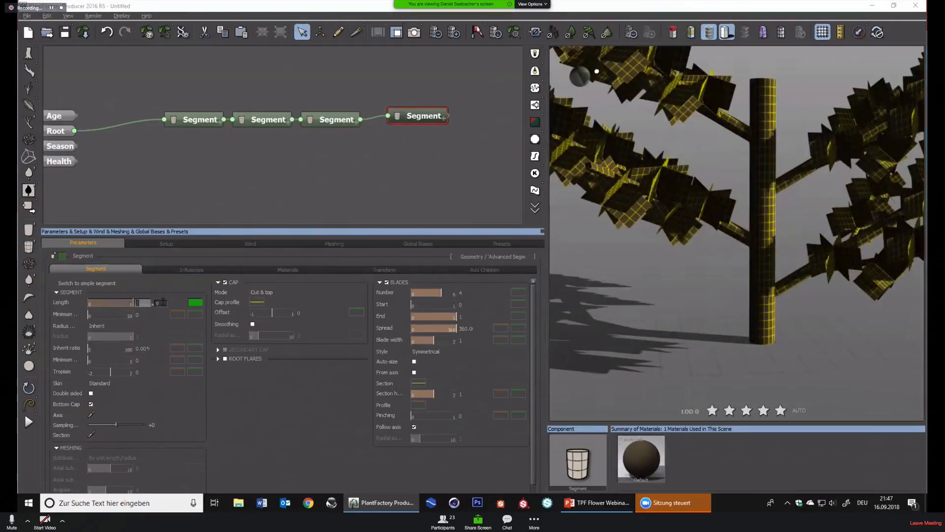
pyautogui.write('2')
pyautogui.press('Return')
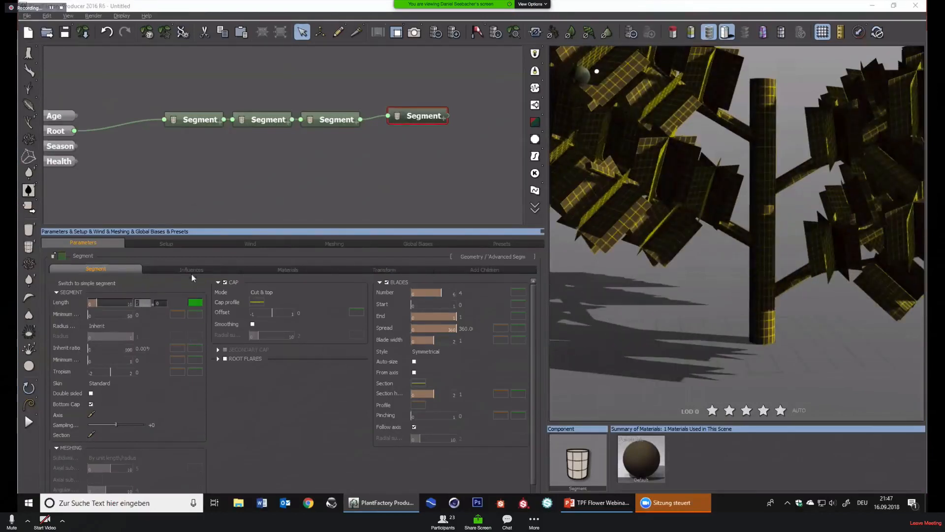
# Load the Pine_Leaf material onto the fourth segment's blades
pyautogui.click(192, 269)
pyautogui.click(293, 275)
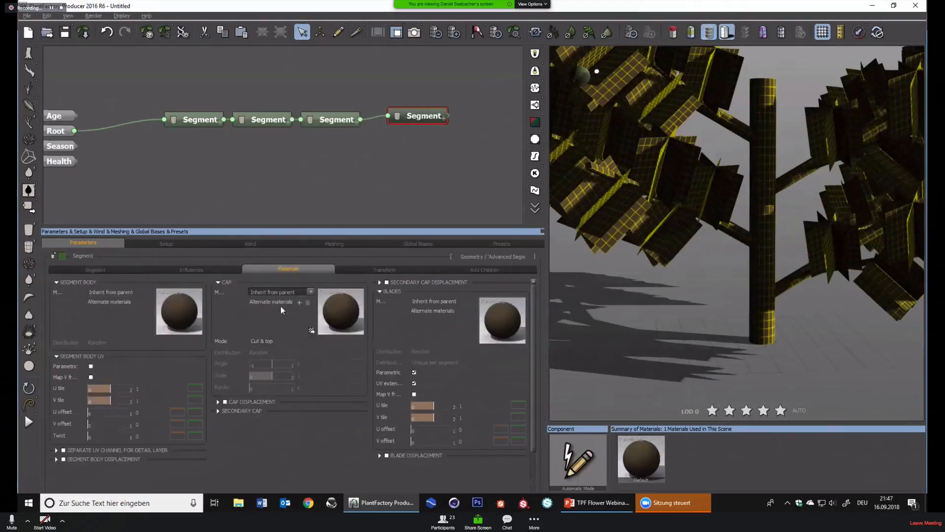
pyautogui.click(441, 300)
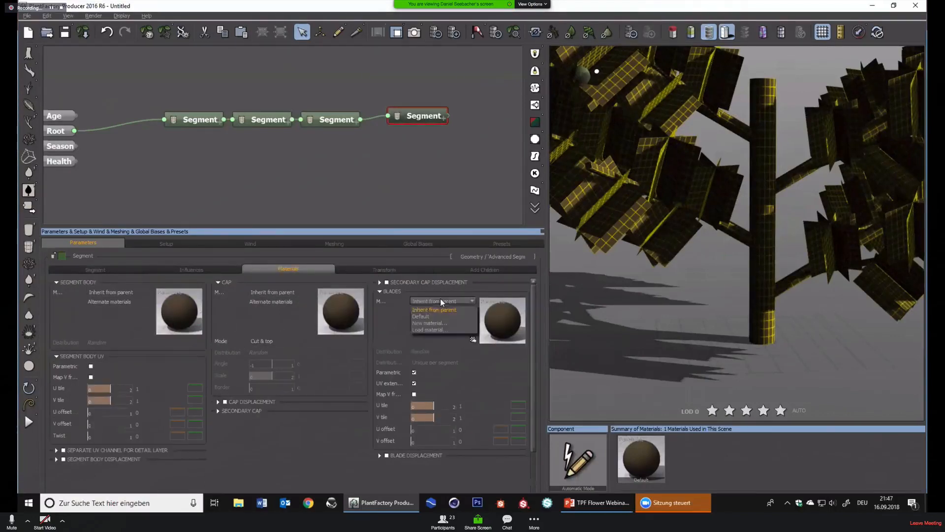
pyautogui.click(445, 329)
pyautogui.doubleClick(249, 128)
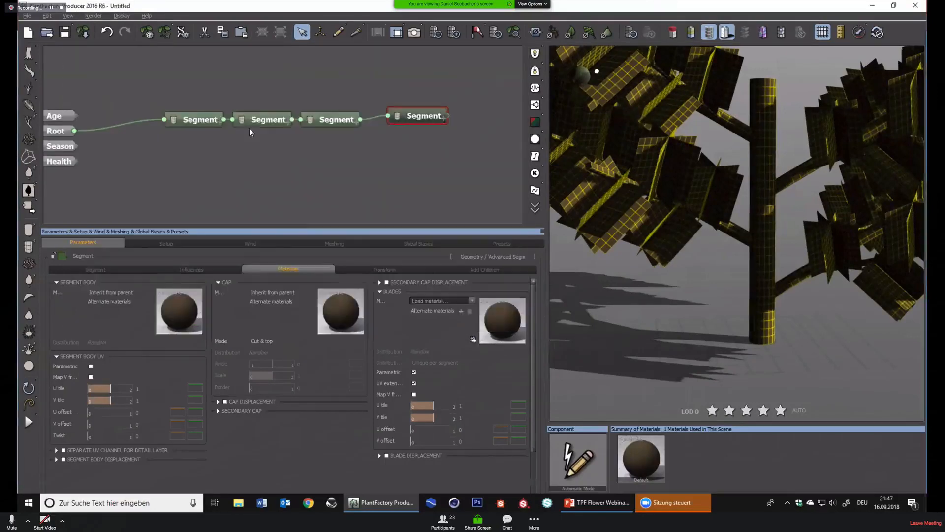
# Inspect the pine needle blades up close and from a distance, both with and without the wireframe overlay
pyautogui.moveTo(729, 173); pyautogui.dragTo(725, 193, button='right')
pyautogui.click(705, 38)
pyautogui.moveTo(732, 90); pyautogui.dragTo(842, 291, button='right')
pyautogui.scroll(4, 842, 291)
pyautogui.scroll(2, 842, 291)
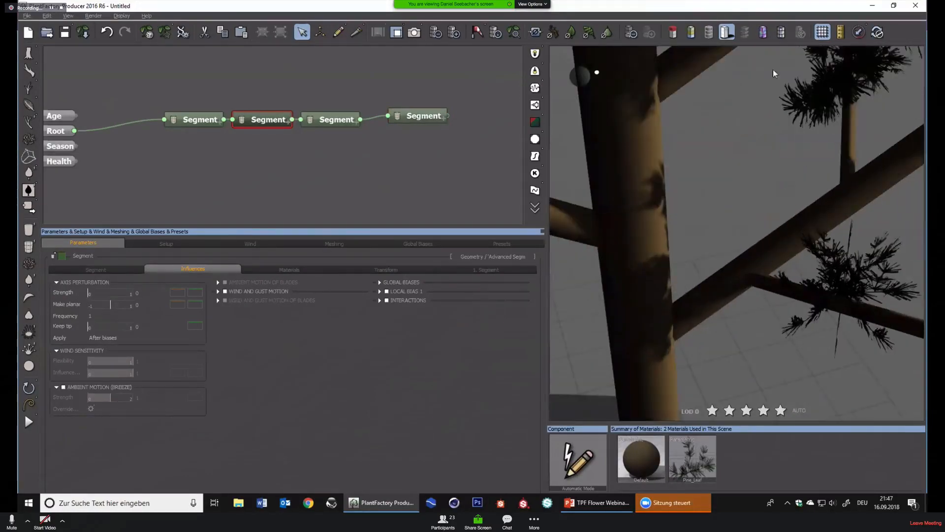
pyautogui.click(707, 32)
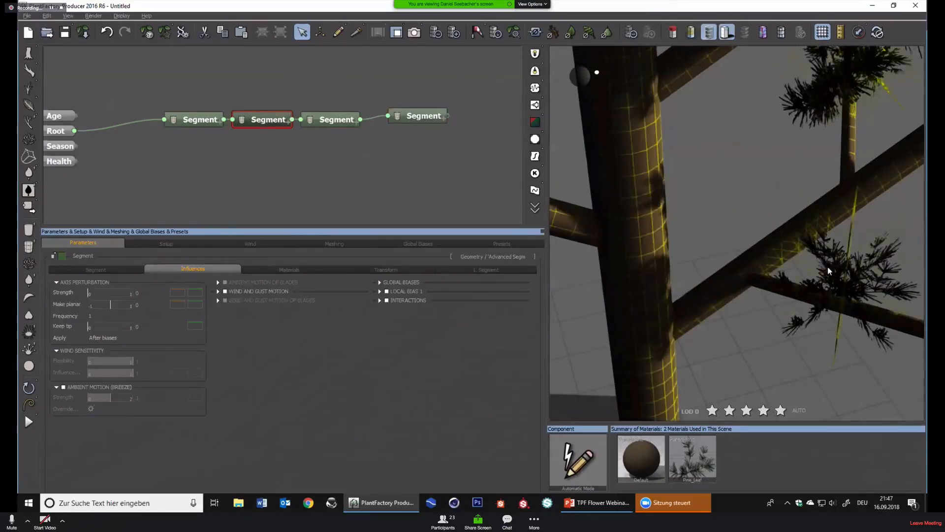
pyautogui.moveTo(894, 231); pyautogui.dragTo(777, 247, button='right')
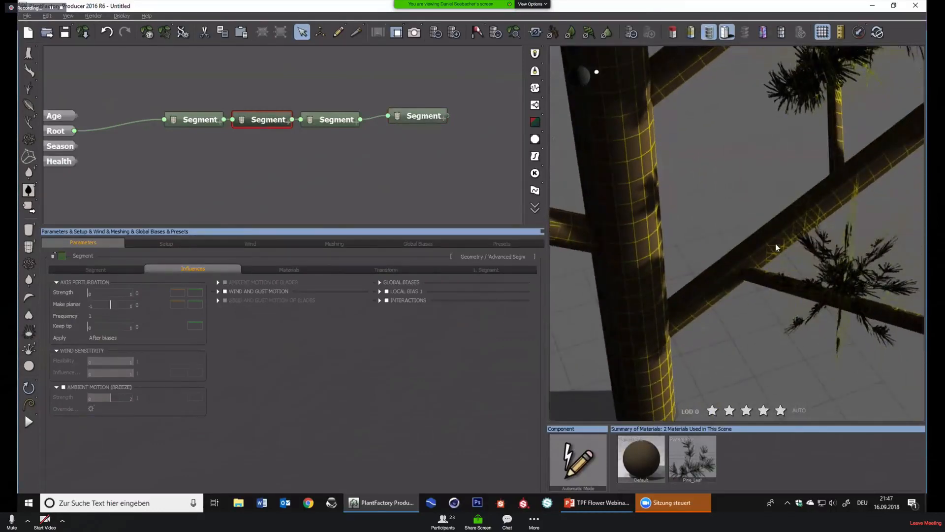
pyautogui.scroll(-5, 879, 266)
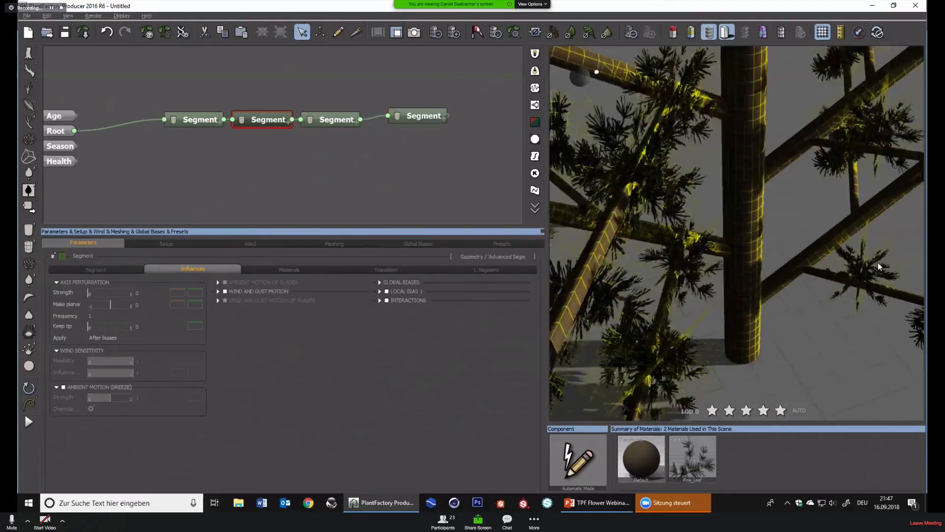
pyautogui.moveTo(880, 251); pyautogui.dragTo(795, 226, button='right')
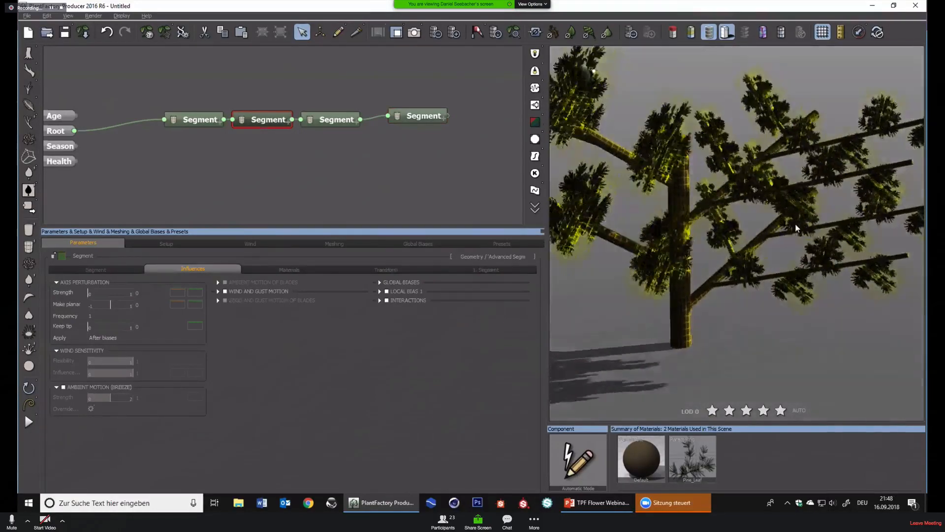
pyautogui.click(709, 32)
# Open the mature HD White Fir from the Trees species collection
pyautogui.click(46, 33)
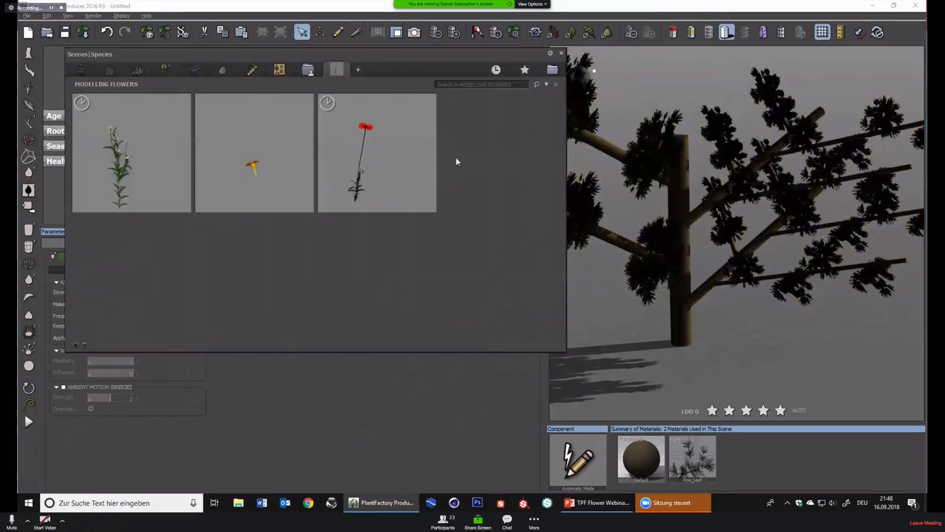
pyautogui.click(77, 69)
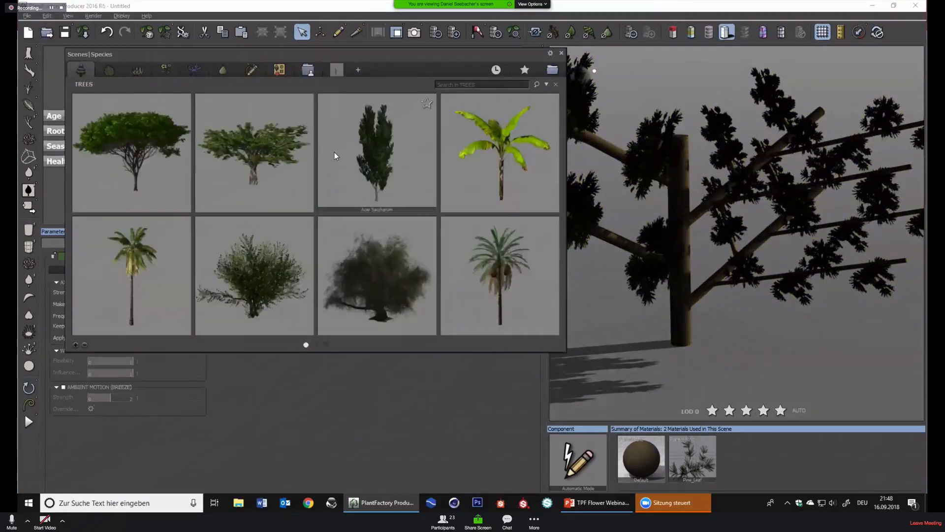
pyautogui.click(316, 345)
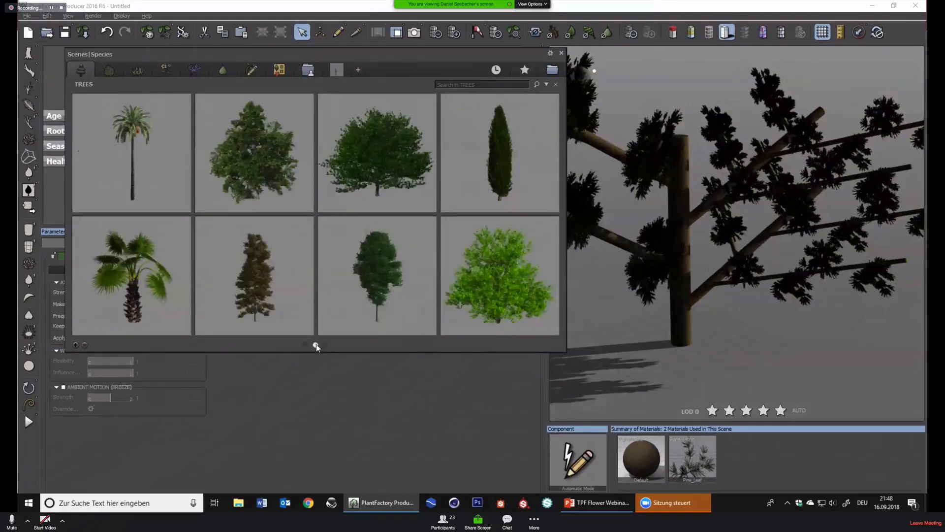
pyautogui.click(325, 344)
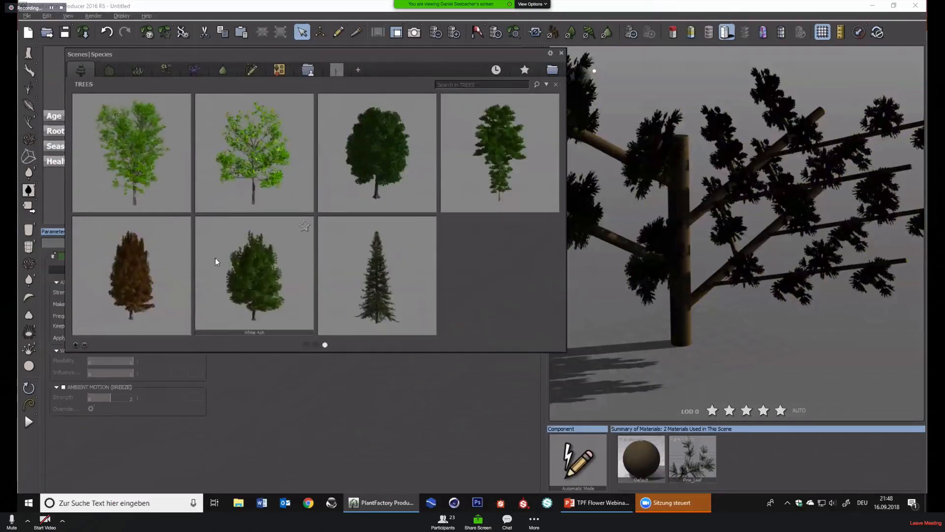
pyautogui.doubleClick(358, 257)
pyautogui.click(501, 274)
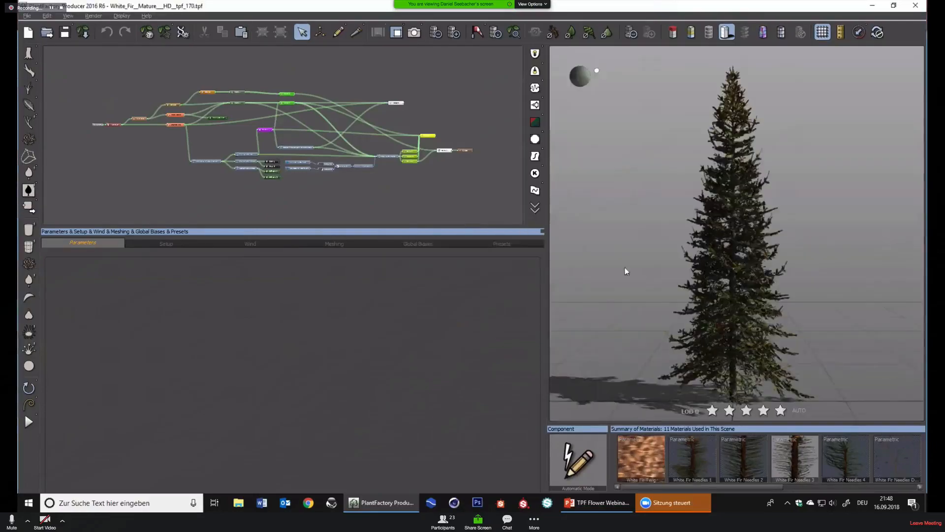
# Examine the fir's branches and needles up close with the wireframe overlay shown
pyautogui.scroll(5, 757, 308)
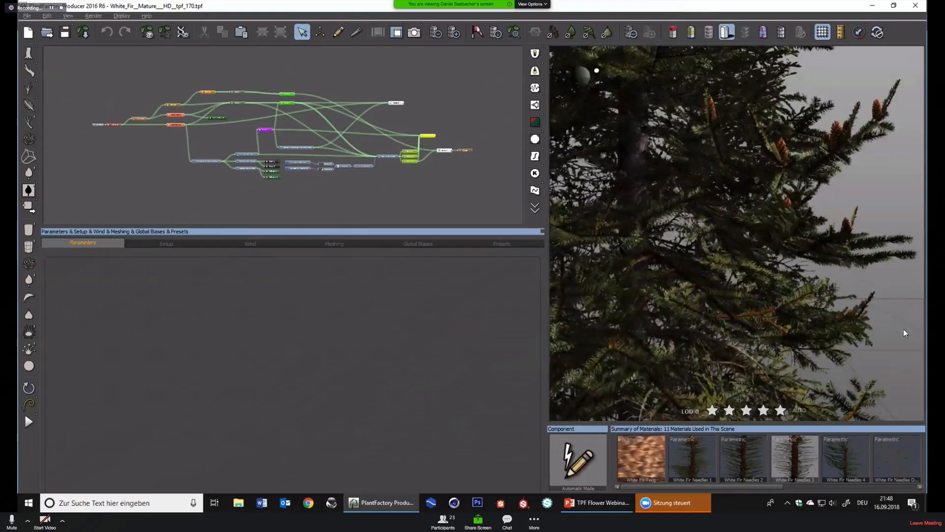
pyautogui.moveTo(903, 329); pyautogui.dragTo(713, 37, button='right')
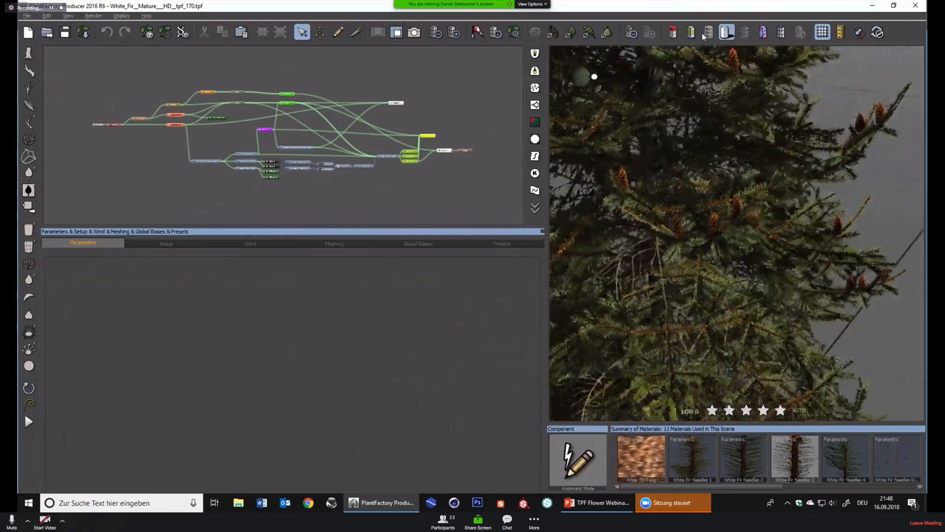
pyautogui.click(708, 32)
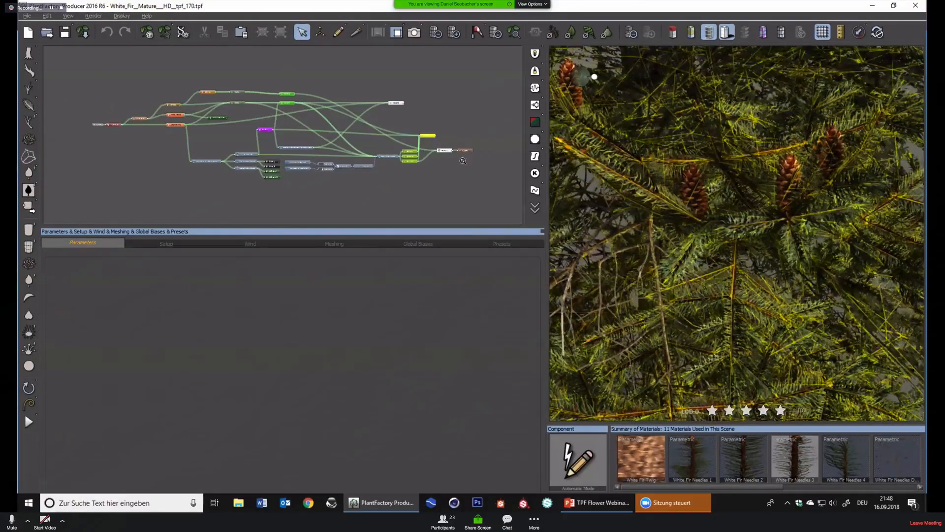
# Select the Needles 8 node in the fir's graph and examine its needles on the branches and the whole tree
pyautogui.scroll(3, 463, 160)
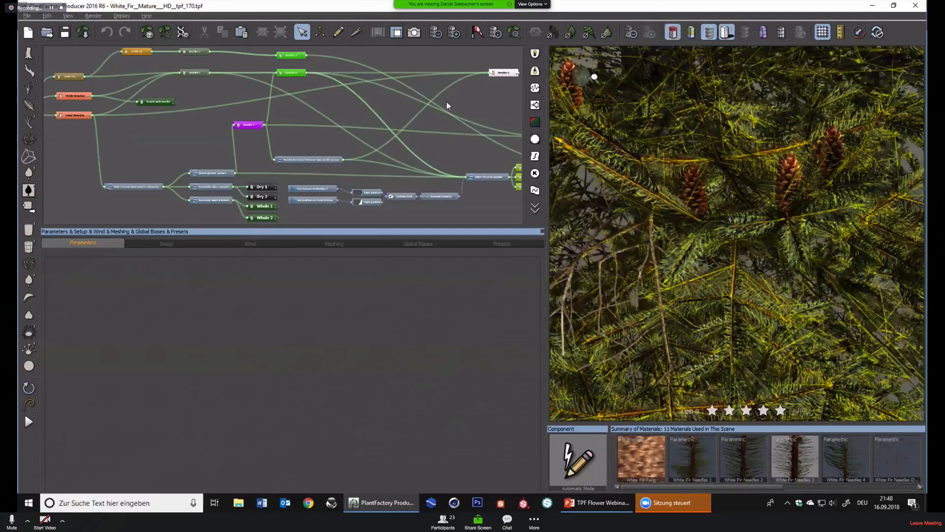
pyautogui.scroll(2, 446, 106)
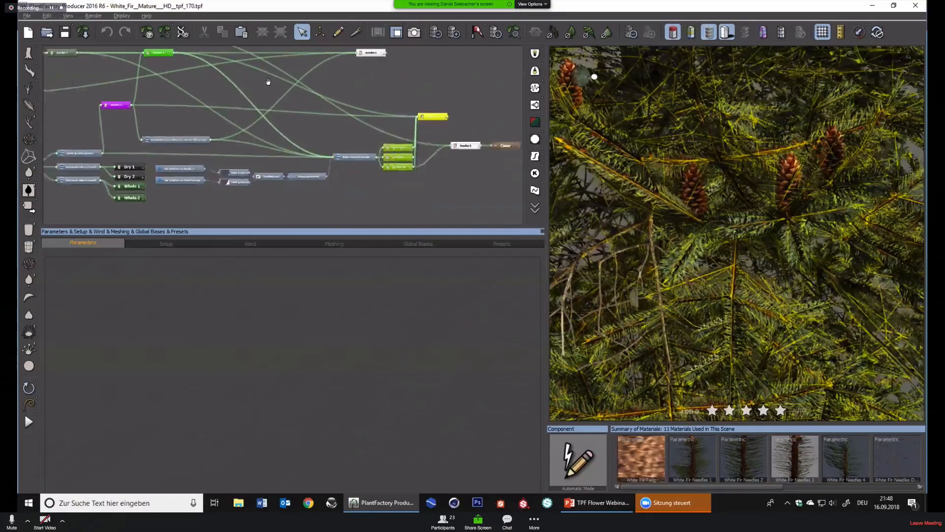
pyautogui.click(464, 144)
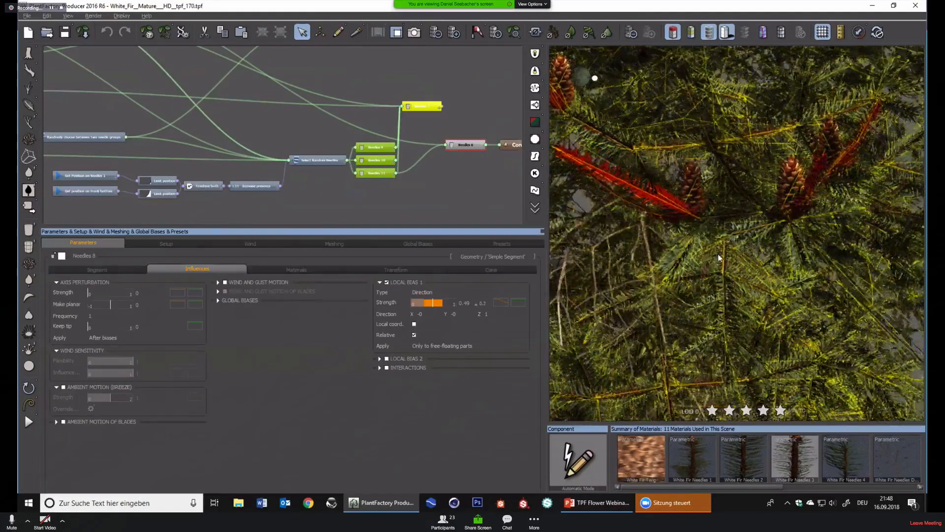
pyautogui.moveTo(745, 283); pyautogui.dragTo(715, 288, button='right')
pyautogui.scroll(-5, 702, 211)
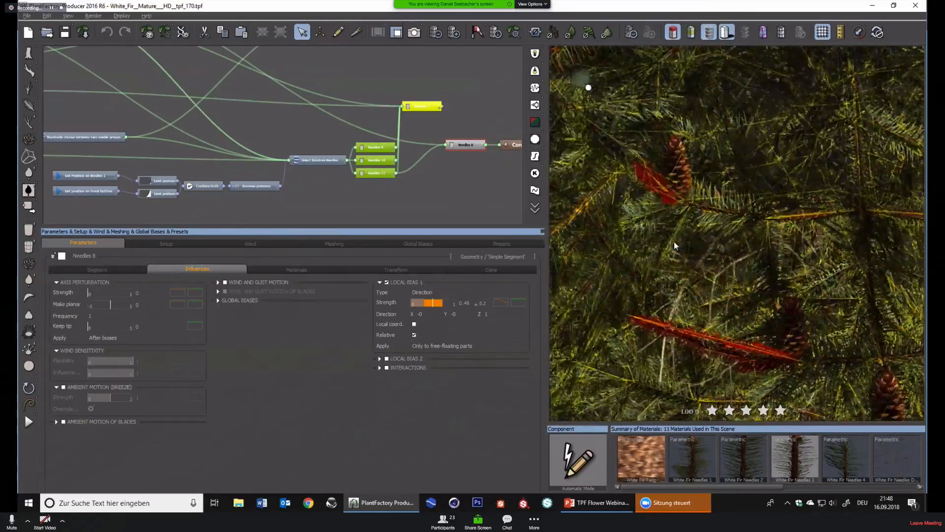
pyautogui.moveTo(702, 208); pyautogui.dragTo(837, 197, button='right')
pyautogui.scroll(-10, 869, 215)
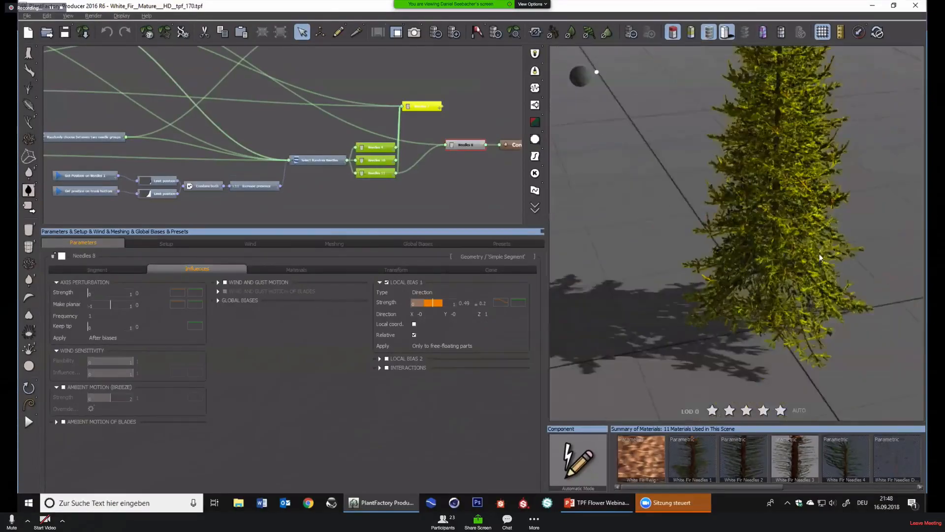
pyautogui.moveTo(818, 254); pyautogui.dragTo(814, 269, button='right')
pyautogui.scroll(-8, 813, 269)
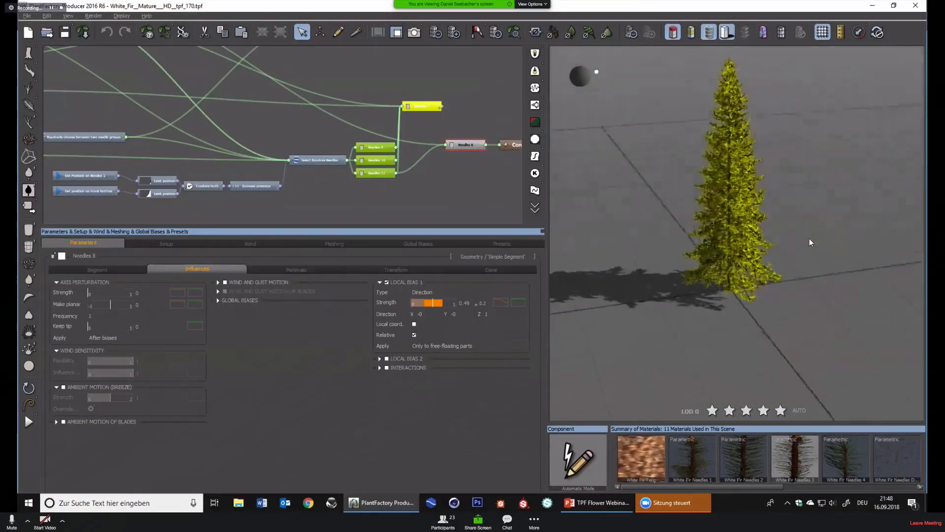
pyautogui.moveTo(805, 213); pyautogui.dragTo(746, 286, button='right')
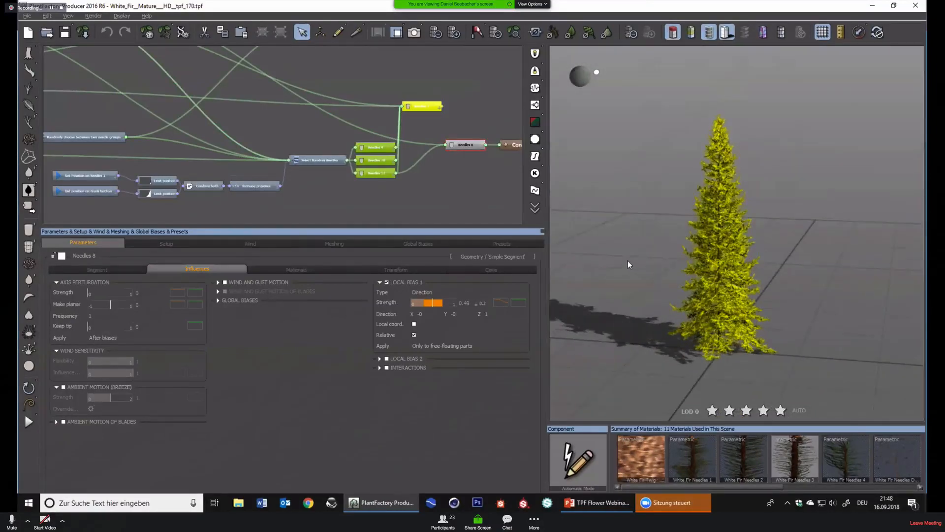
pyautogui.scroll(3, 624, 260)
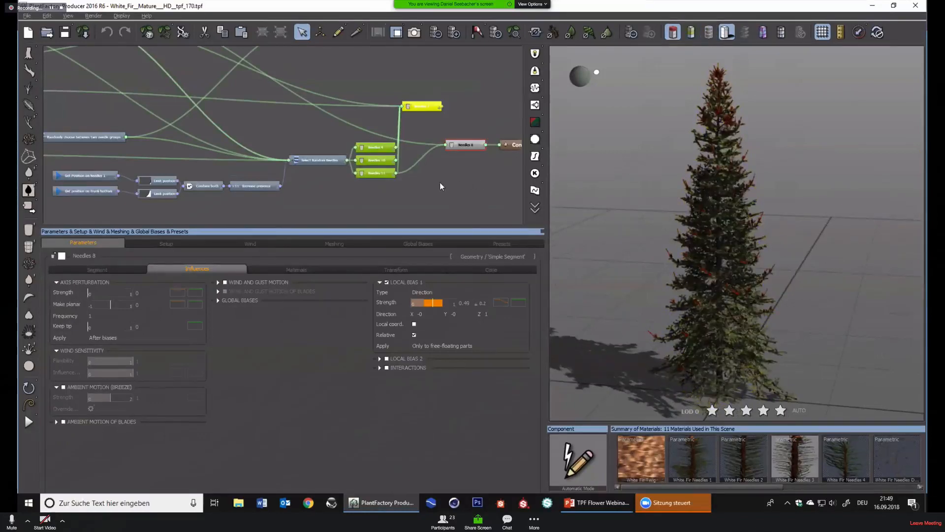
# Start a new empty plant and add an Object primitive to the graph
pyautogui.click(30, 32)
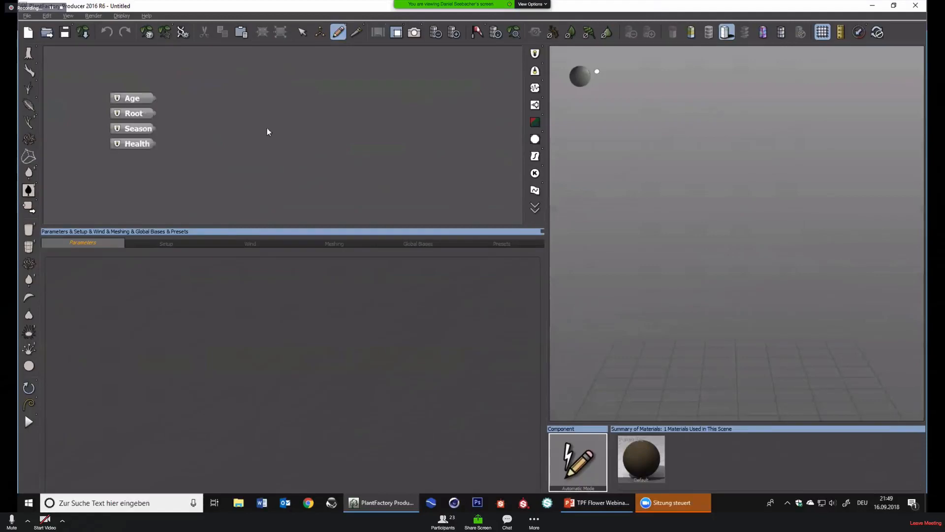
pyautogui.moveTo(267, 132); pyautogui.dragTo(212, 122)
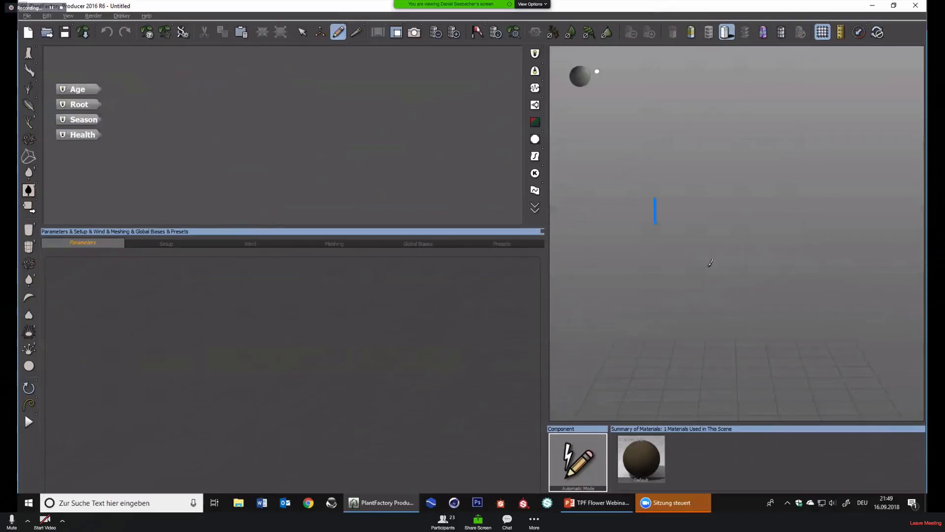
pyautogui.click(29, 316)
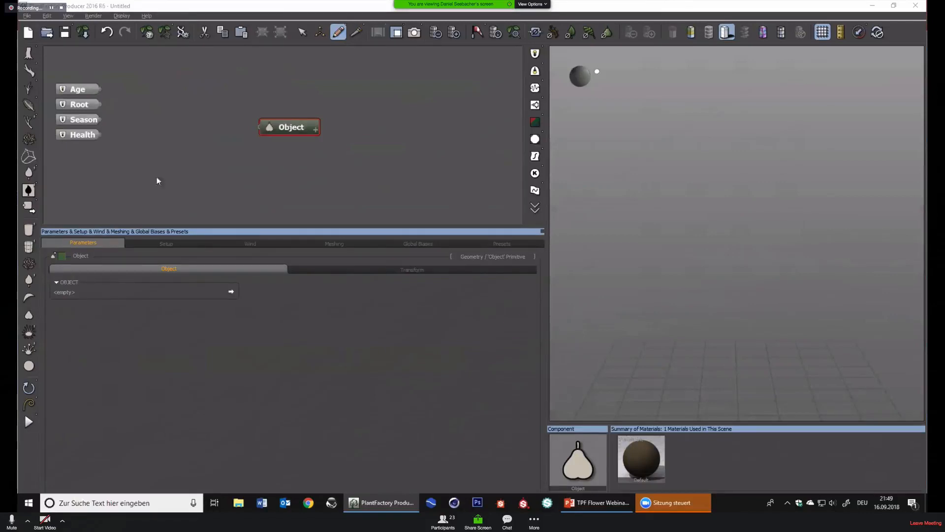
pyautogui.moveTo(364, 162); pyautogui.dragTo(253, 104)
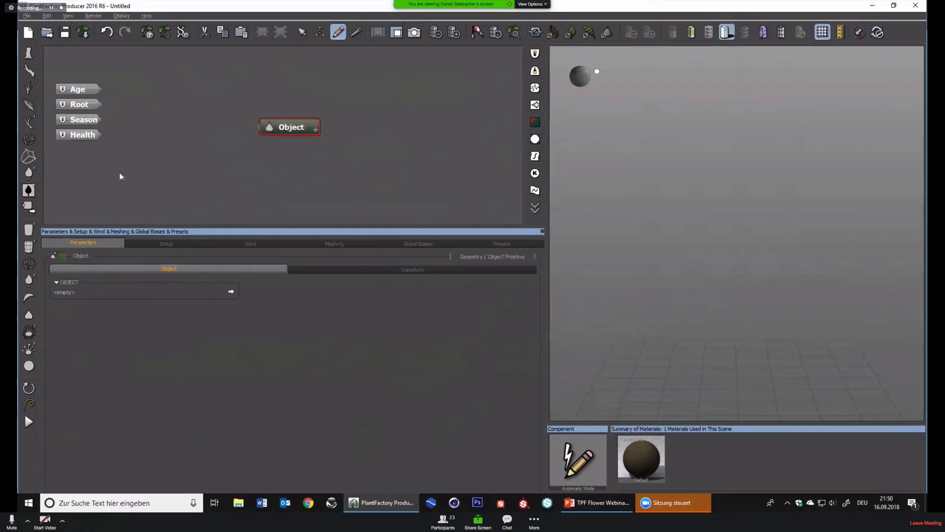
# Check the recent plant files and clear the Object primitive from the graph
pyautogui.click(28, 16)
pyautogui.moveTo(65, 65)
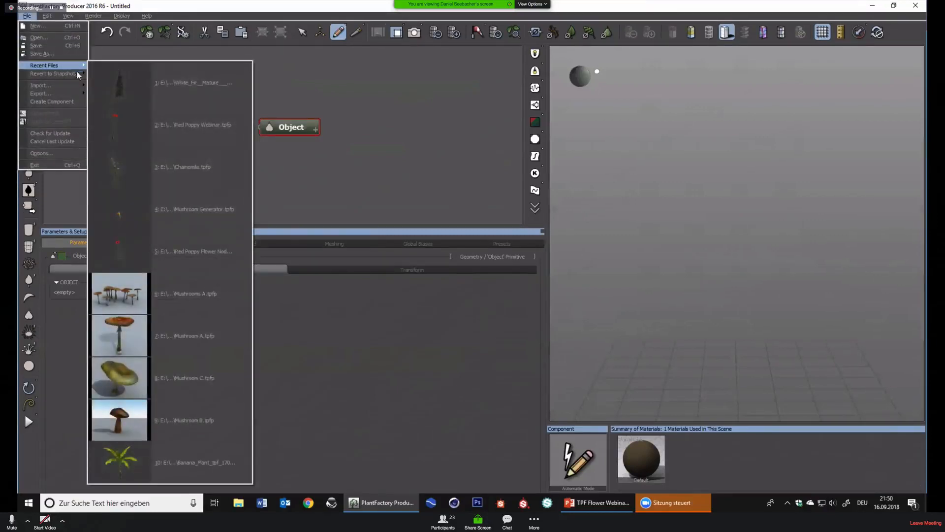
pyautogui.click(211, 124)
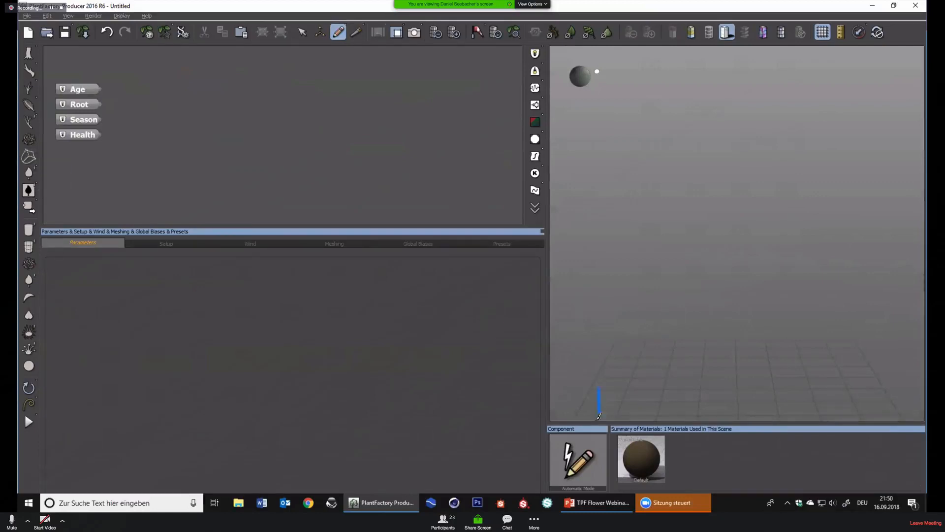
pyautogui.rightClick(744, 509)
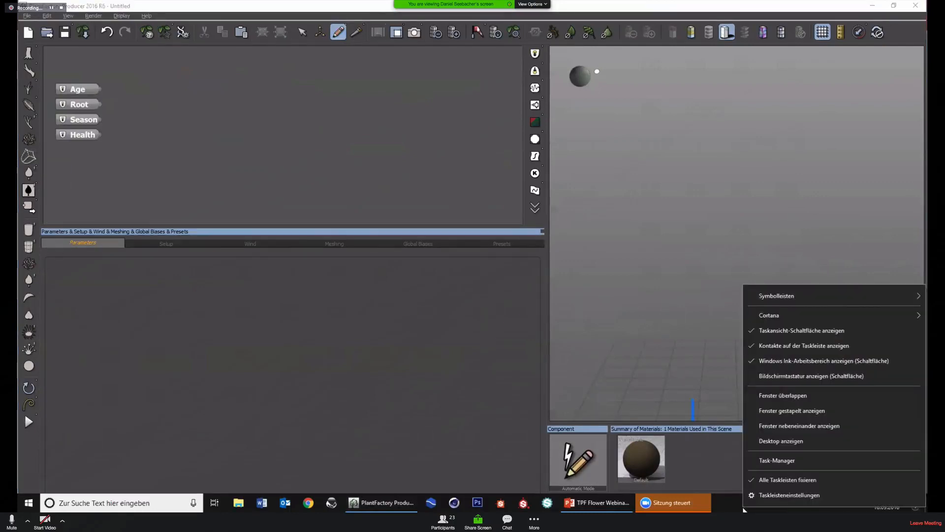
pyautogui.click(732, 508)
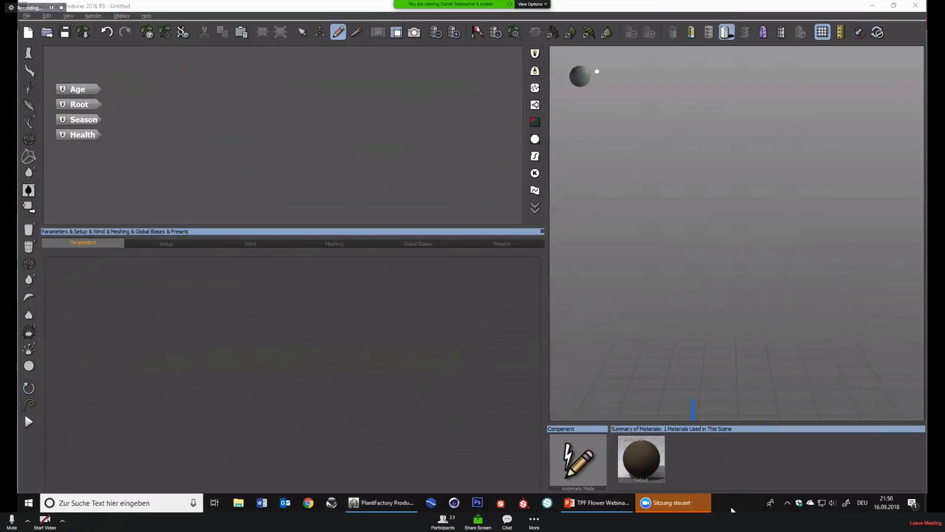
pyautogui.click(893, 7)
pyautogui.click(899, 8)
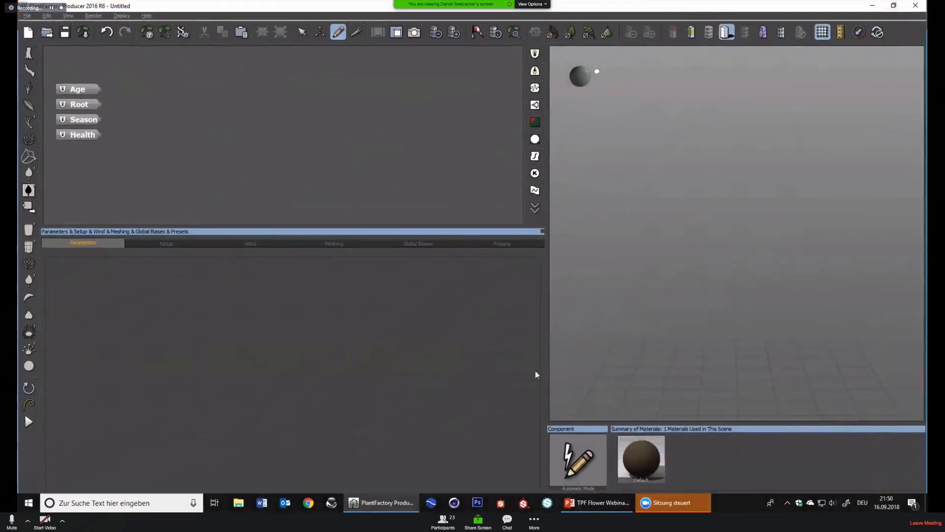
# Open the Windows taskbar settings, toggle automatic hiding in desktop mode, and return to the empty plant
pyautogui.rightClick(734, 504)
pyautogui.click(743, 493)
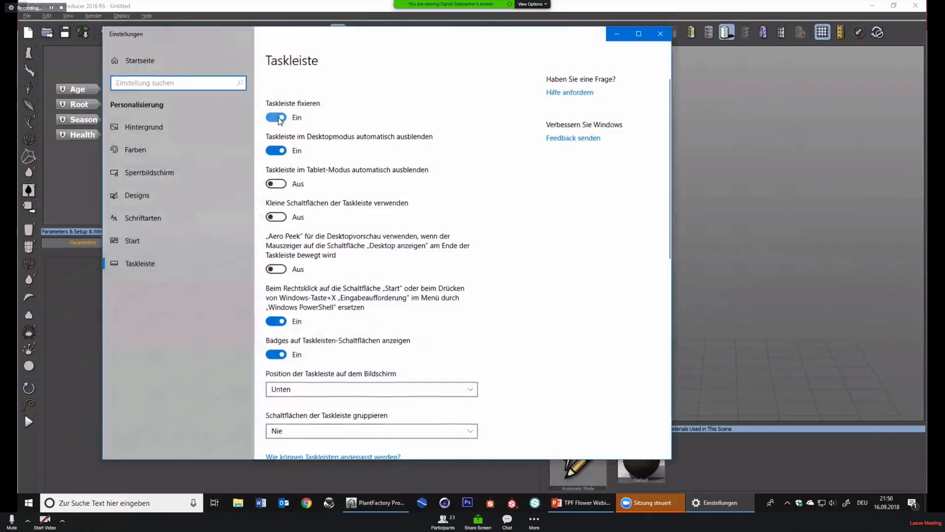
pyautogui.click(276, 151)
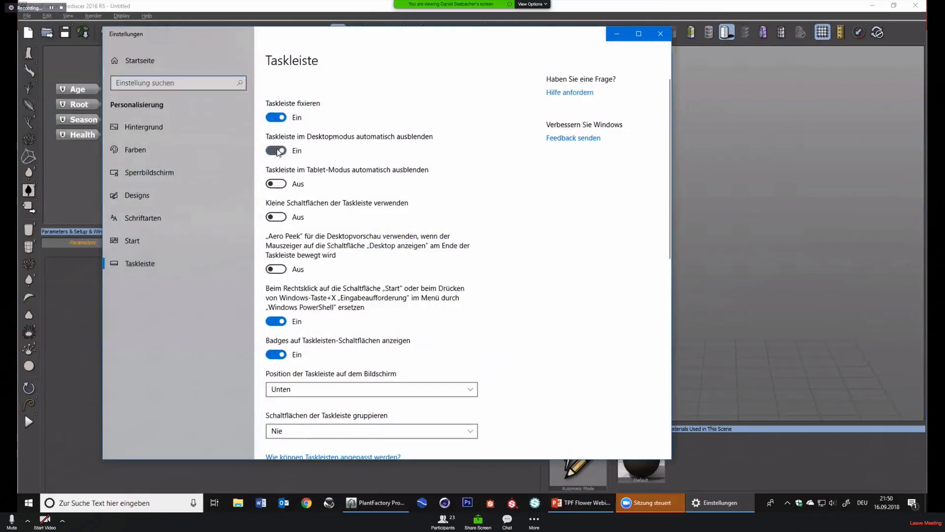
pyautogui.click(660, 34)
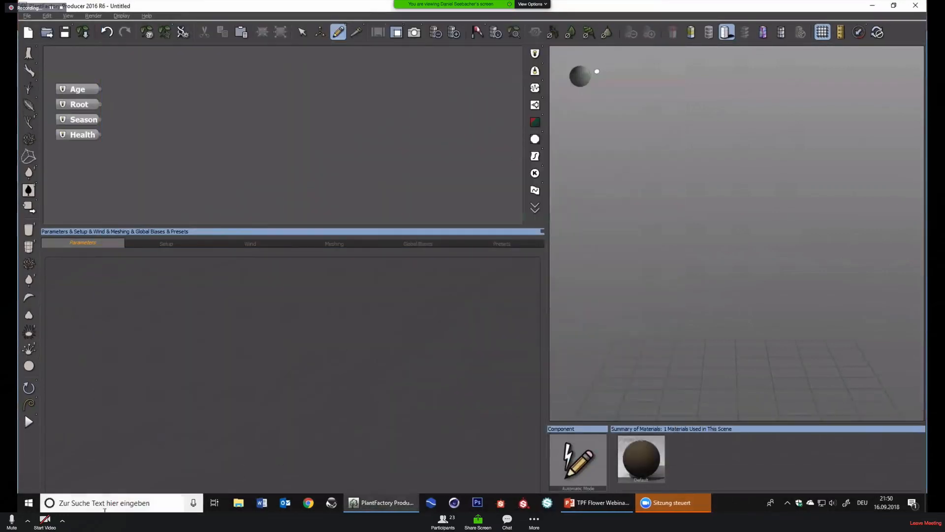
pyautogui.click(120, 505)
pyautogui.click(469, 474)
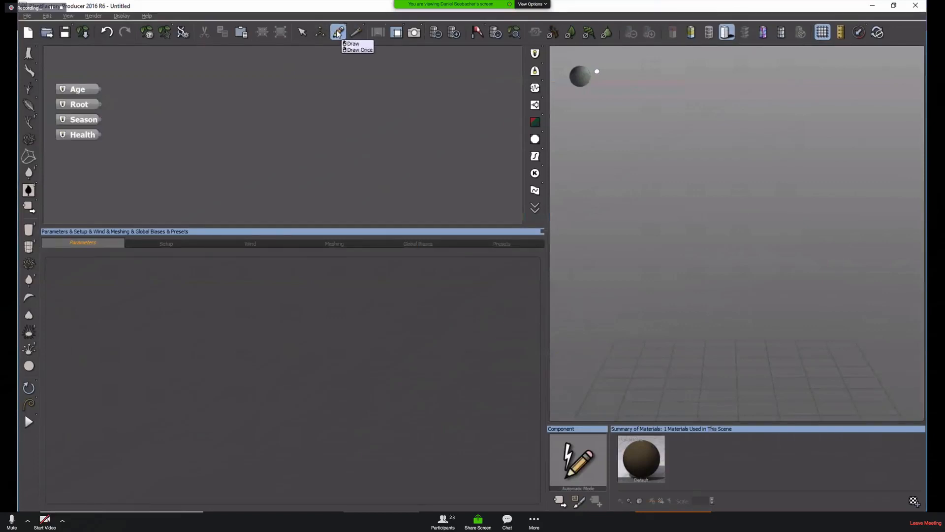
# Draw a curved trunk about 9.91 long on the ground and a branch growing from its upper part
pyautogui.moveTo(686, 316); pyautogui.dragTo(688, 339)
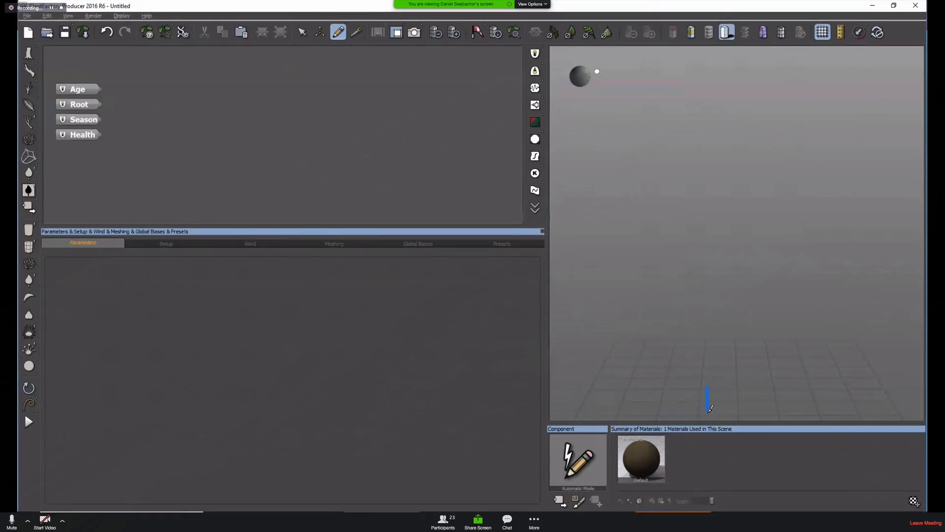
pyautogui.moveTo(709, 408)
pyautogui.mouseDown()
pyautogui.moveTo(717, 293)
pyautogui.moveTo(856, 70)
pyautogui.mouseUp()
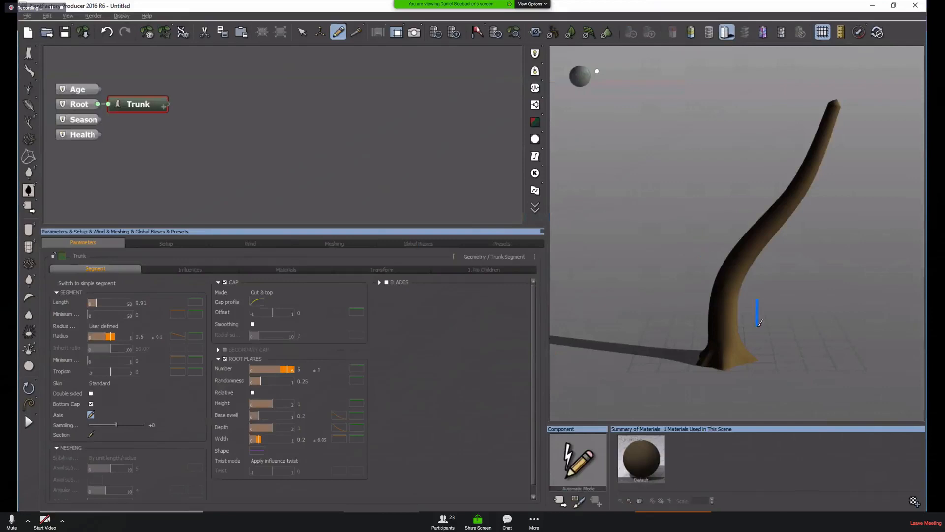
pyautogui.moveTo(838, 297); pyautogui.dragTo(782, 319, button='right')
pyautogui.moveTo(769, 208)
pyautogui.mouseDown()
pyautogui.moveTo(714, 141)
pyautogui.moveTo(661, 111)
pyautogui.mouseUp()
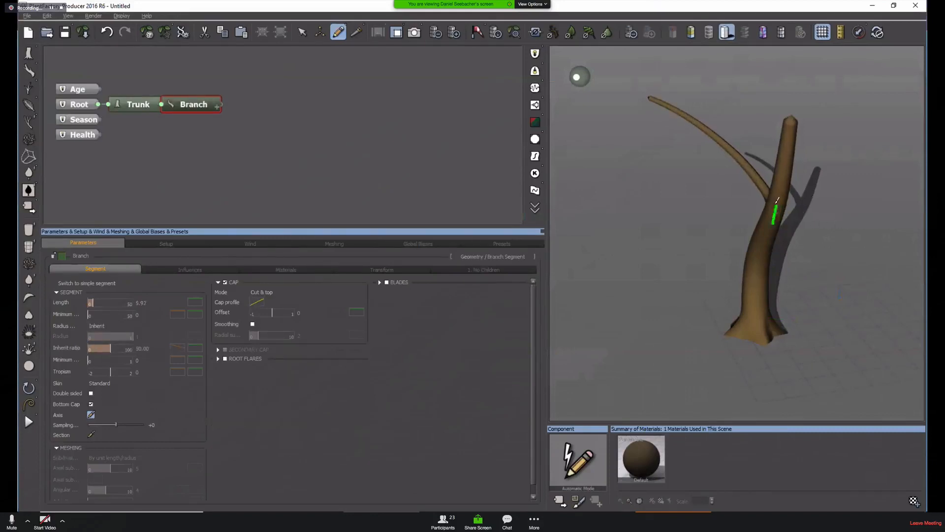
# Move the Branch node away from the Trunk node in the graph and draw a secondary branch about 2.59 long on the first branch
pyautogui.moveTo(795, 243)
pyautogui.mouseDown(button='right')
pyautogui.moveTo(865, 236)
pyautogui.moveTo(840, 206)
pyautogui.mouseUp(button='right')
pyautogui.moveTo(217, 107); pyautogui.dragTo(263, 109)
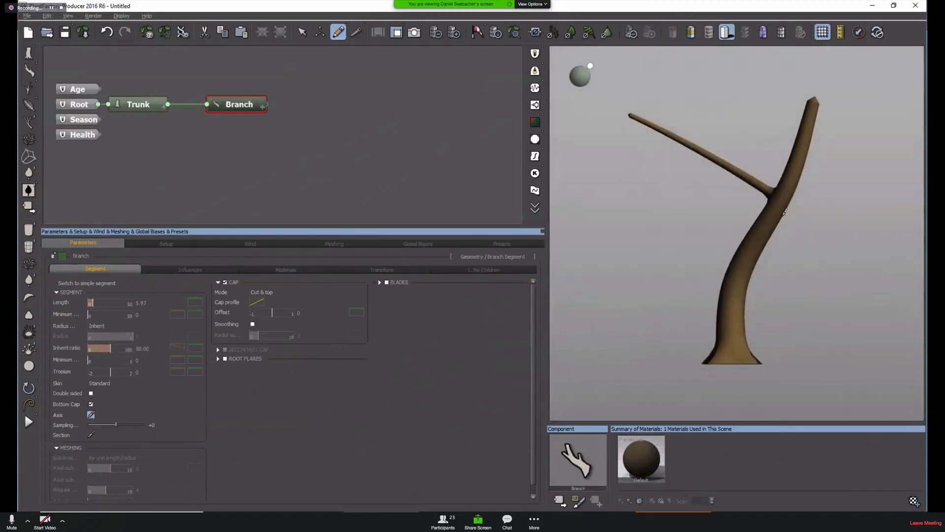
pyautogui.moveTo(704, 146); pyautogui.dragTo(752, 90)
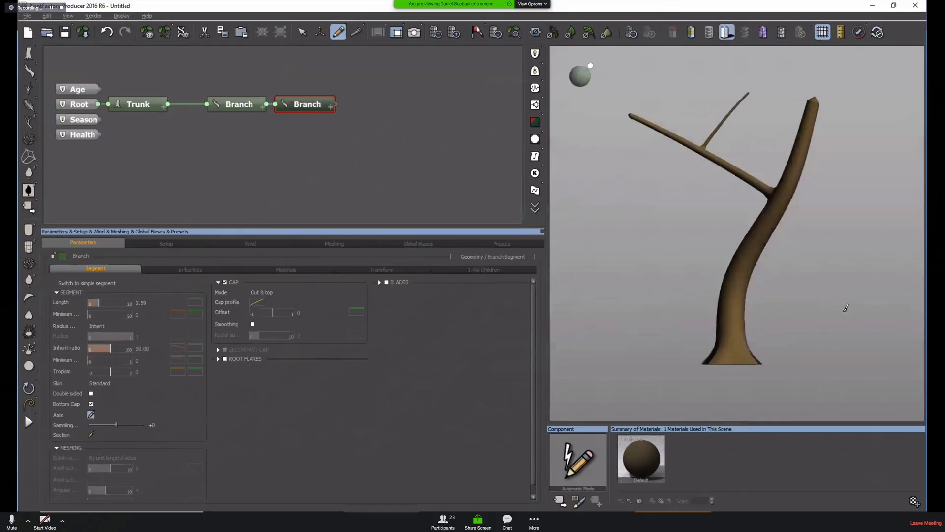
pyautogui.moveTo(851, 178); pyautogui.dragTo(860, 200, button='right')
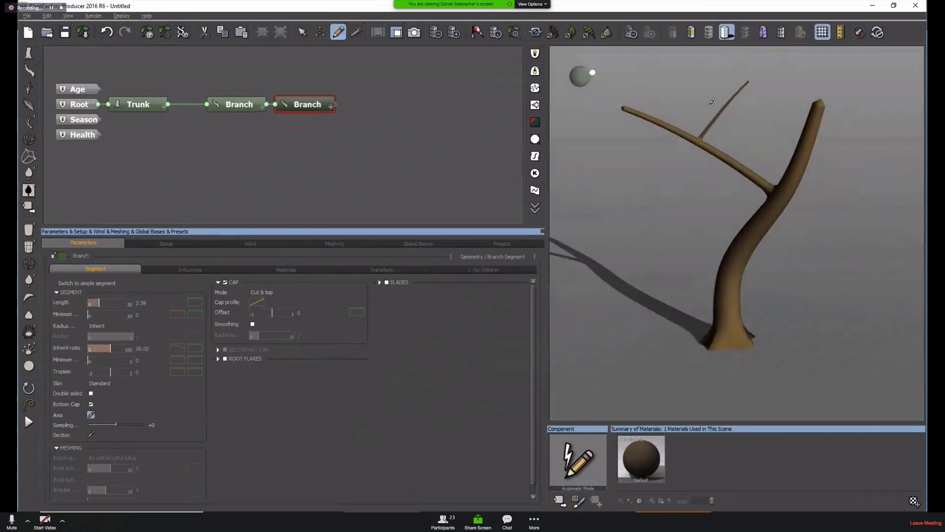
# Load the crooked bark trunk component from the Trunks collection and paint a second trunk beside the first
pyautogui.click(560, 500)
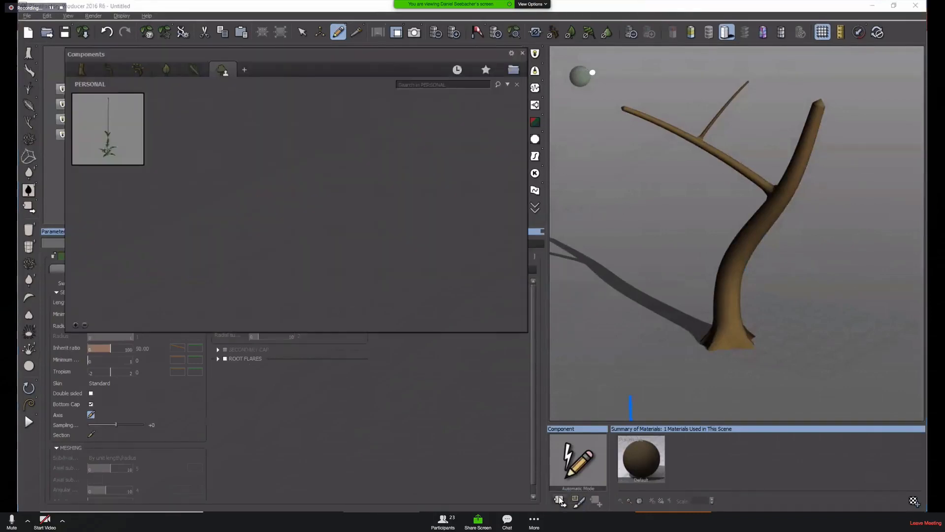
pyautogui.click(82, 68)
pyautogui.moveTo(106, 54); pyautogui.dragTo(175, 55)
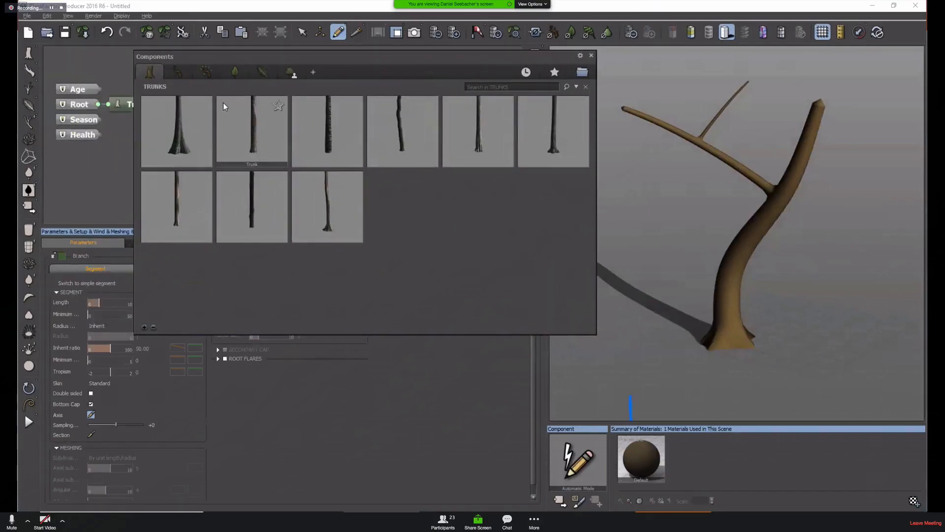
pyautogui.moveTo(247, 114)
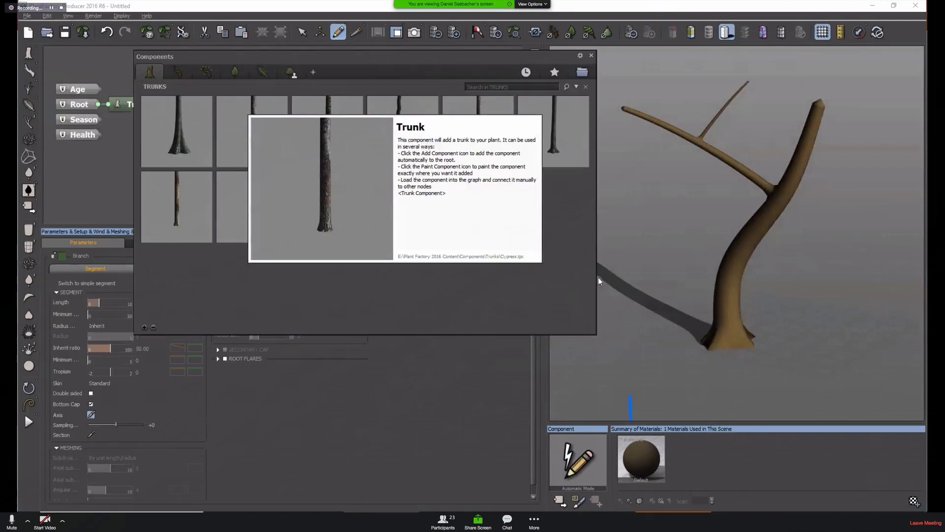
pyautogui.doubleClick(389, 103)
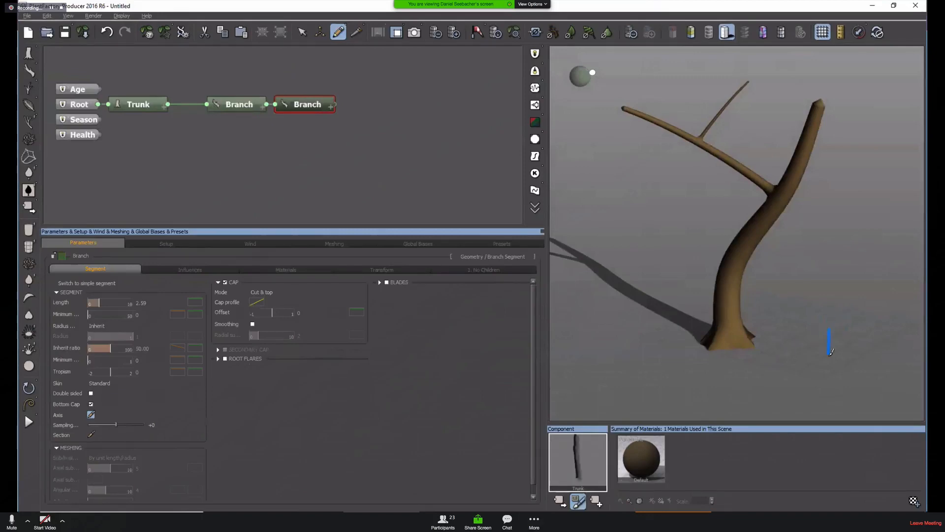
pyautogui.moveTo(821, 361)
pyautogui.mouseDown()
pyautogui.moveTo(855, 160)
pyautogui.moveTo(832, 51)
pyautogui.mouseUp()
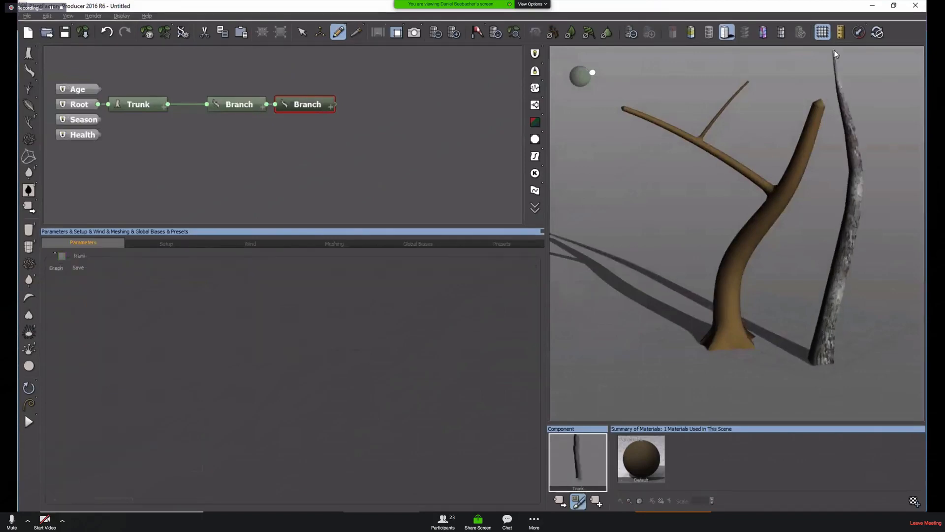
pyautogui.moveTo(890, 260)
pyautogui.mouseDown(button='right')
pyautogui.moveTo(775, 275)
pyautogui.moveTo(720, 266)
pyautogui.mouseUp(button='right')
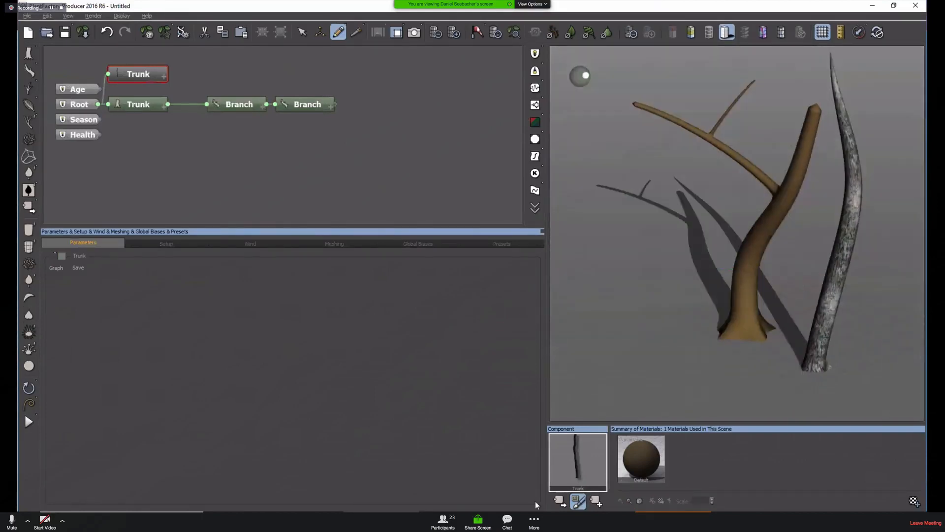
# Load the Quercus Rubra Small component from the Branches and Leaves collection and paint a leafy branch on the bark-textured trunk
pyautogui.click(575, 500)
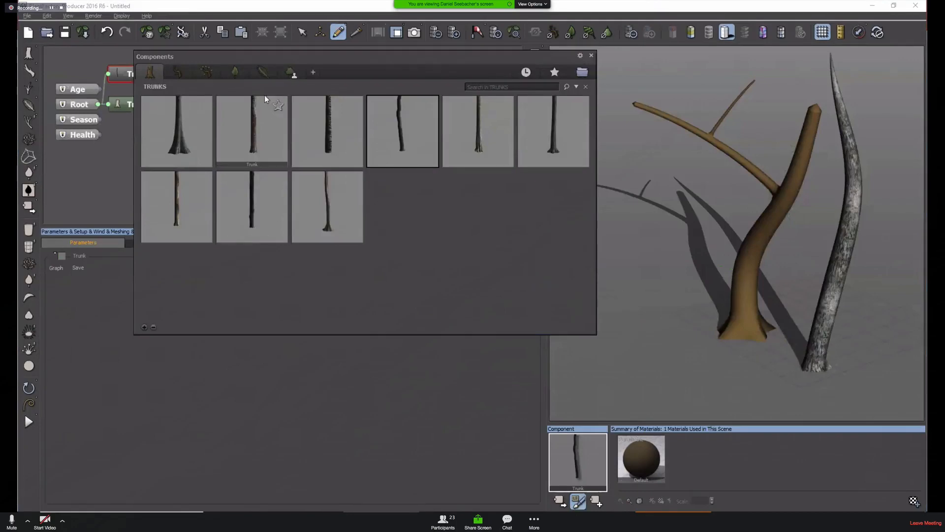
pyautogui.click(209, 73)
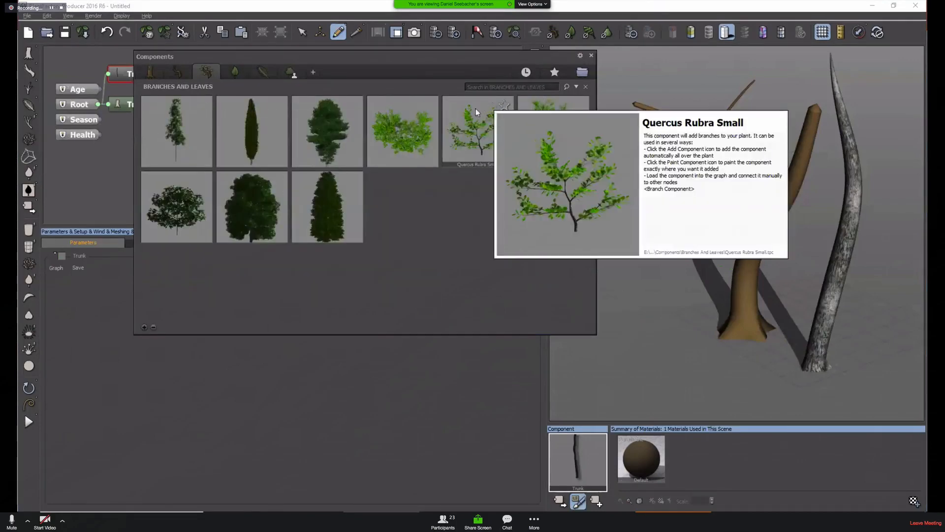
pyautogui.click(473, 113)
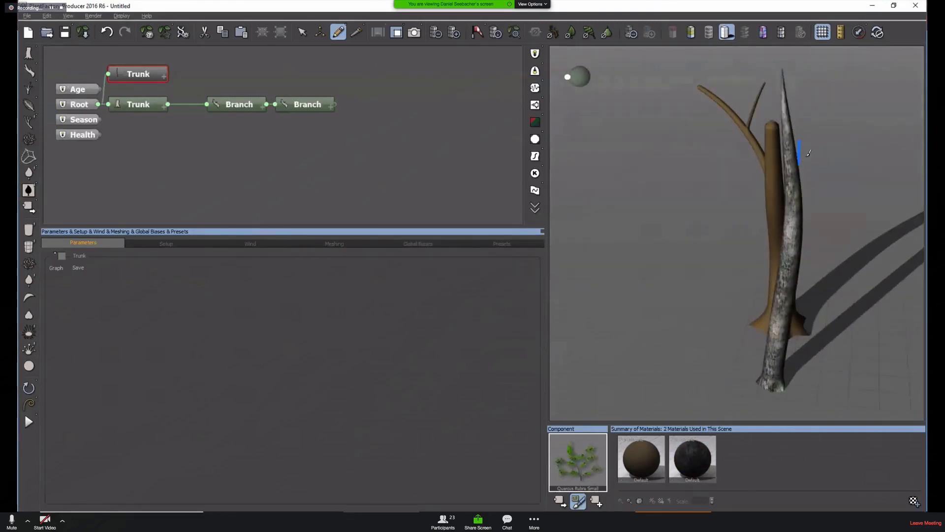
pyautogui.moveTo(799, 164); pyautogui.dragTo(913, 96)
pyautogui.moveTo(885, 176)
pyautogui.mouseDown(button='right')
pyautogui.moveTo(819, 196)
pyautogui.moveTo(790, 261)
pyautogui.moveTo(859, 176)
pyautogui.moveTo(834, 193)
pyautogui.moveTo(876, 167)
pyautogui.moveTo(853, 161)
pyautogui.moveTo(747, 183)
pyautogui.mouseUp(button='right')
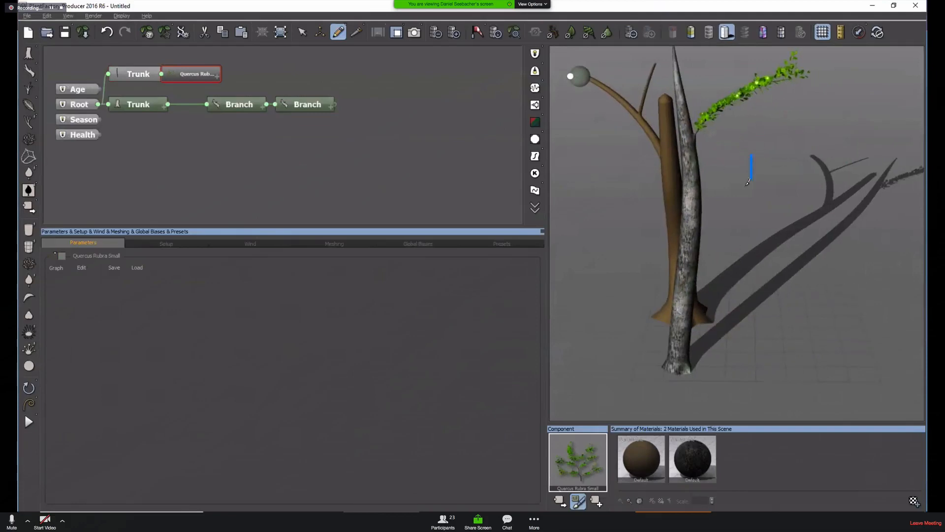
# Delete the Quercus Rubra Small node from the graph
pyautogui.moveTo(200, 79); pyautogui.dragTo(300, 81)
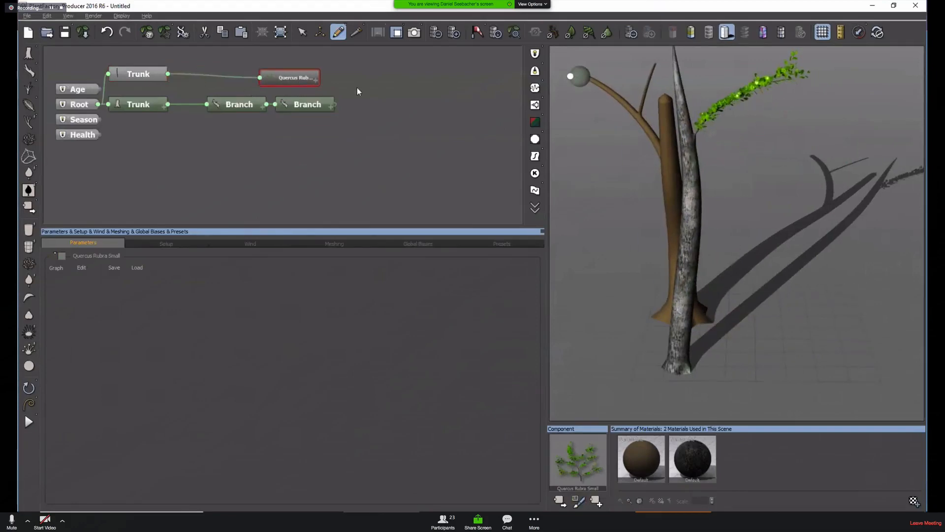
pyautogui.moveTo(370, 88); pyautogui.dragTo(271, 63)
pyautogui.press('Delete')
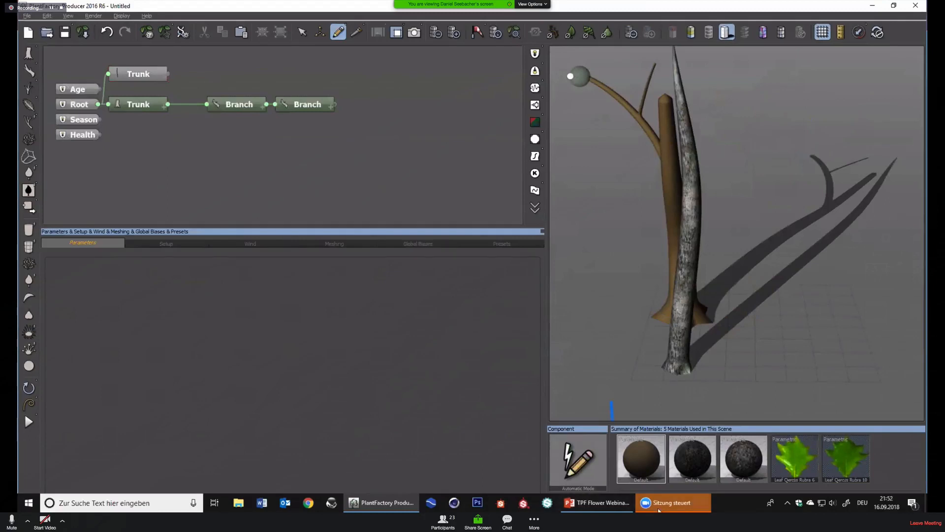
pyautogui.click(898, 7)
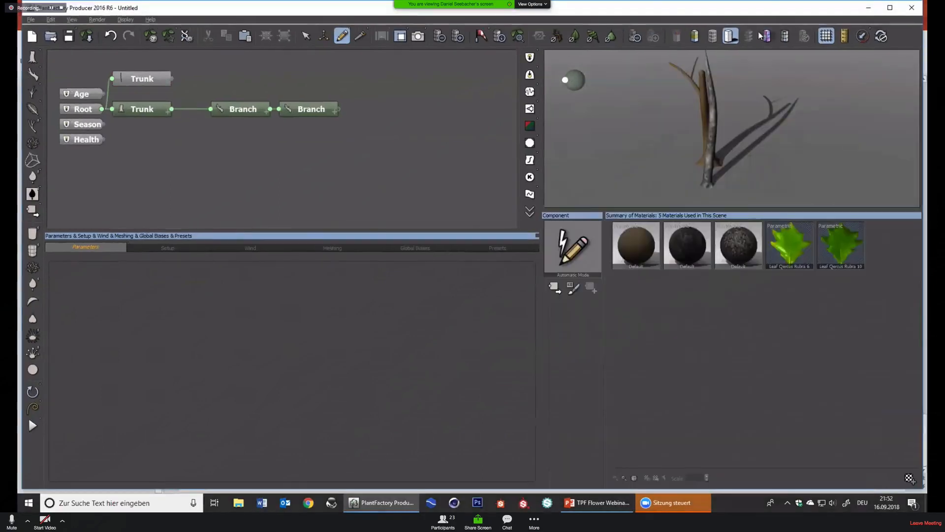
pyautogui.click(889, 12)
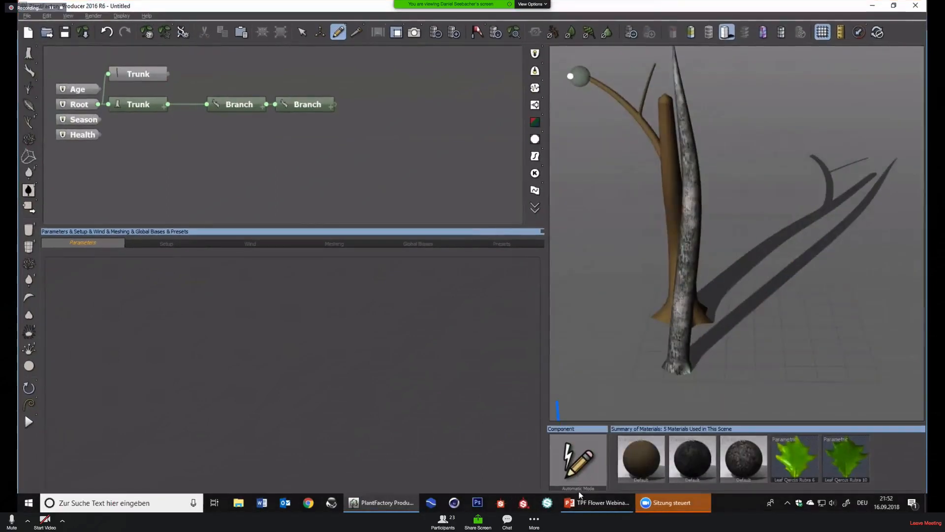
pyautogui.rightClick(735, 504)
pyautogui.click(506, 449)
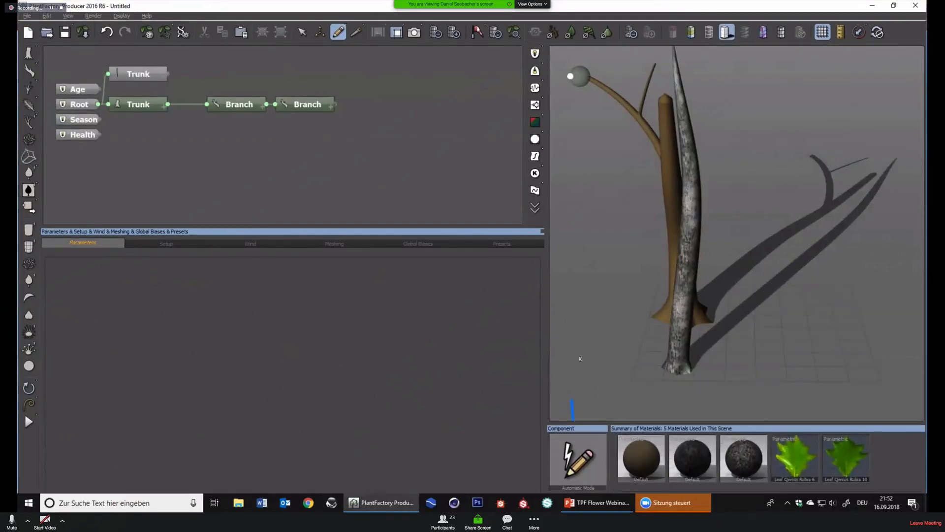
# Enlarge the component and materials area and load the Quercus Rubra Small component for painting
pyautogui.moveTo(576, 424); pyautogui.dragTo(577, 362)
pyautogui.click(559, 439)
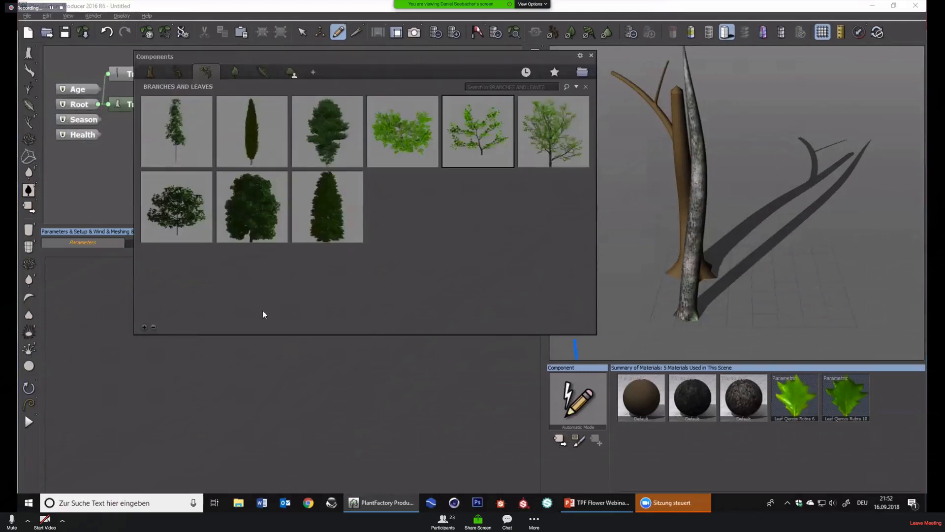
pyautogui.doubleClick(460, 117)
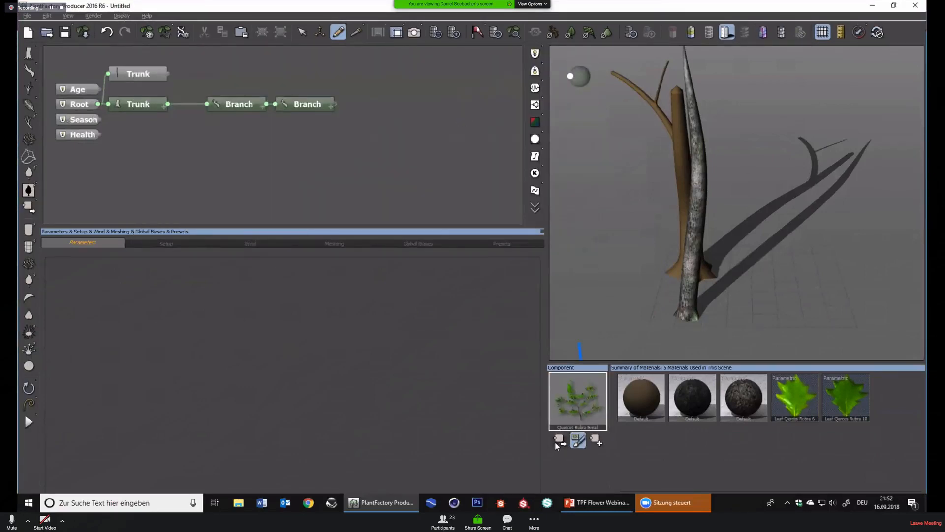
# Add the Quercus Rubra Small component as foliage on the separate trunk and the last branch level
pyautogui.click(596, 440)
pyautogui.moveTo(751, 211); pyautogui.dragTo(800, 238)
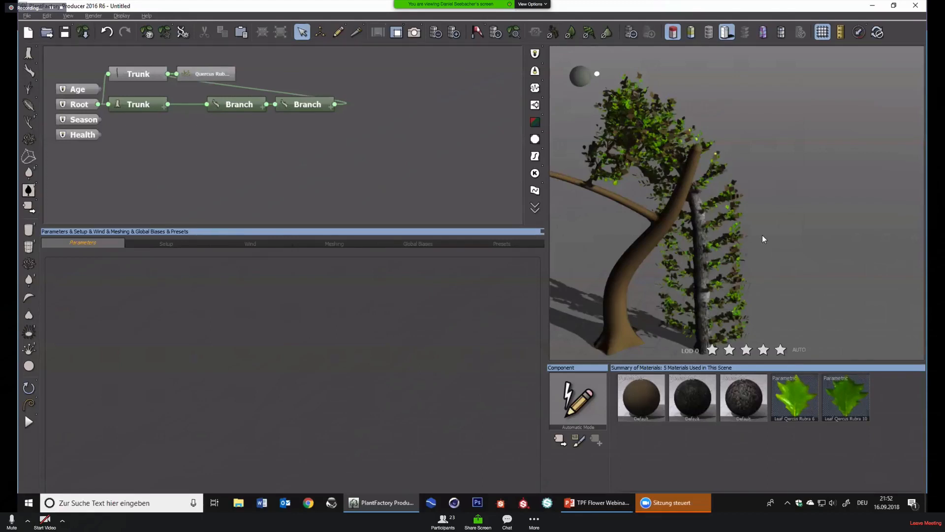
pyautogui.moveTo(773, 241); pyautogui.dragTo(736, 249)
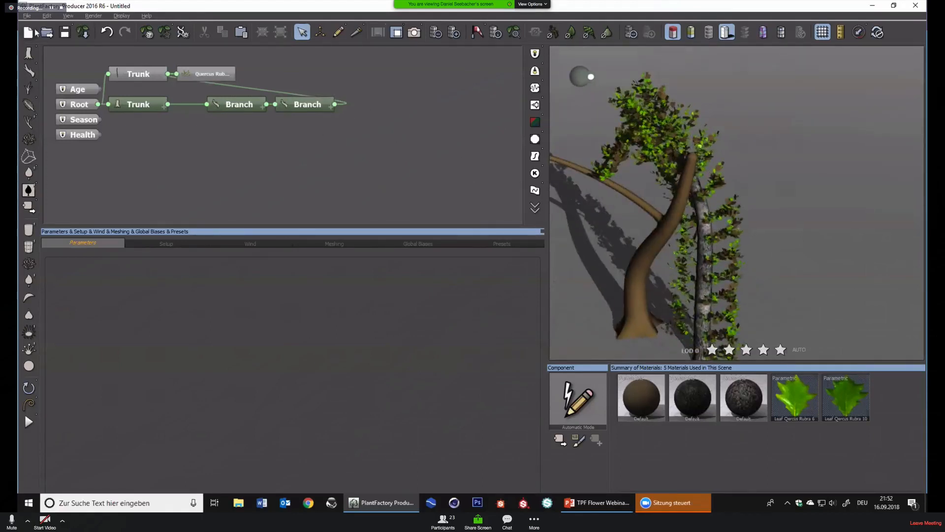
# Open the recent file Red Poppy Webinar.tpfp and discard the changes to the current scene
pyautogui.click(26, 16)
pyautogui.moveTo(58, 64)
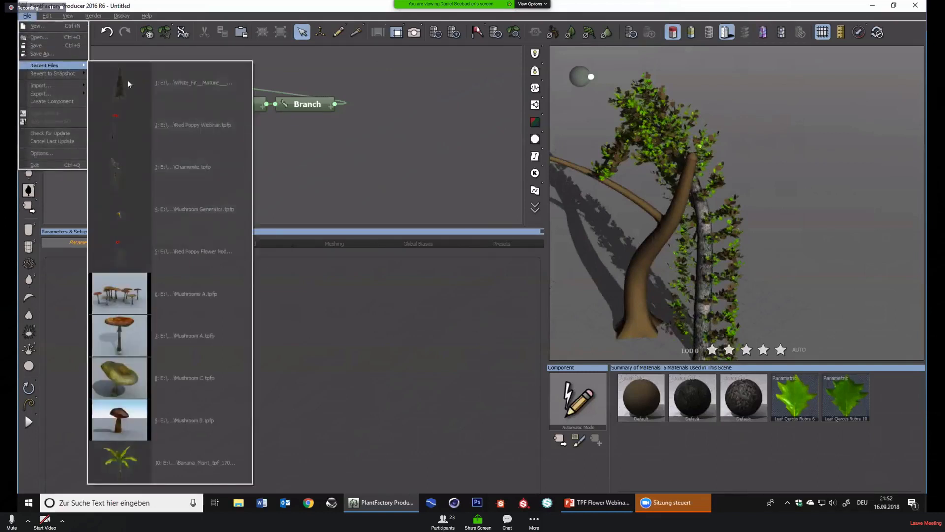
pyautogui.click(194, 125)
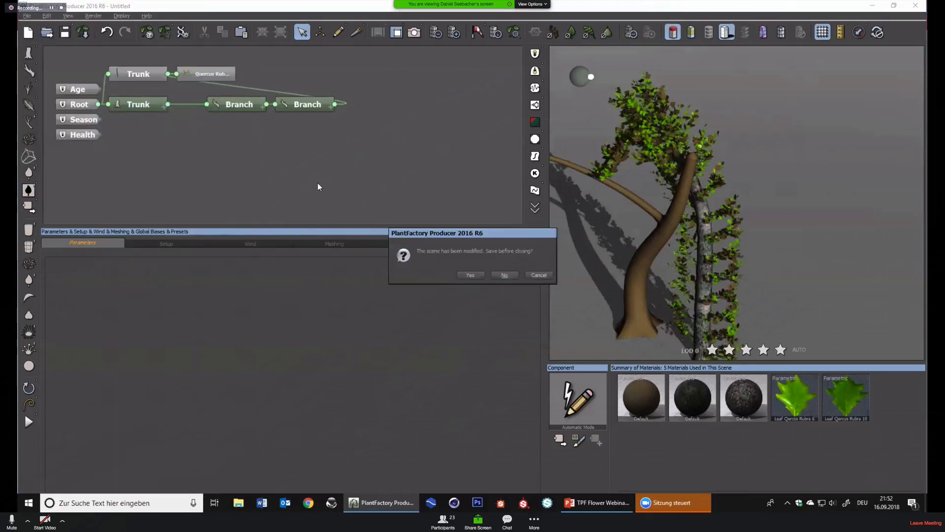
pyautogui.click(493, 275)
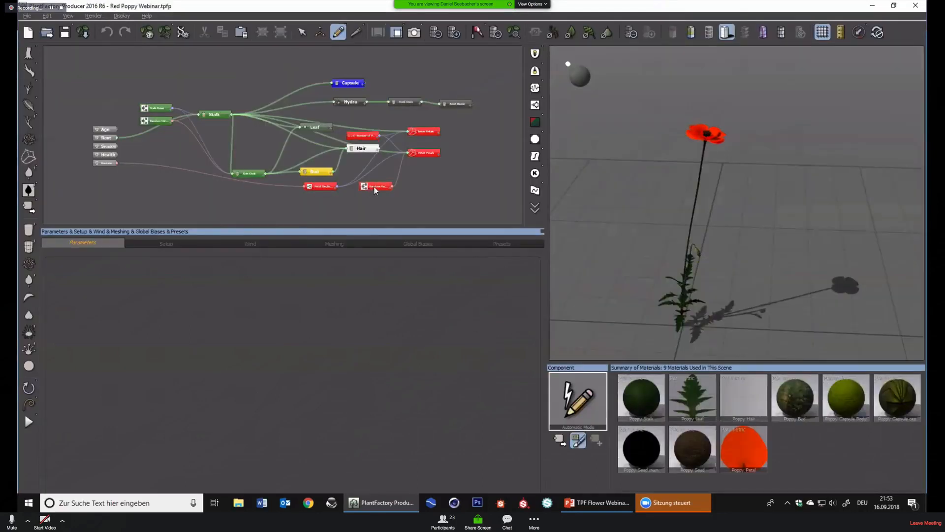
# Move the Leaf node closer to the Stalk and delete the side stalk, bud, hair, petal, capsule and seed nodes
pyautogui.scroll(1, 425, 182)
pyautogui.moveTo(625, 239); pyautogui.dragTo(706, 247, button='right')
pyautogui.scroll(5, 707, 245)
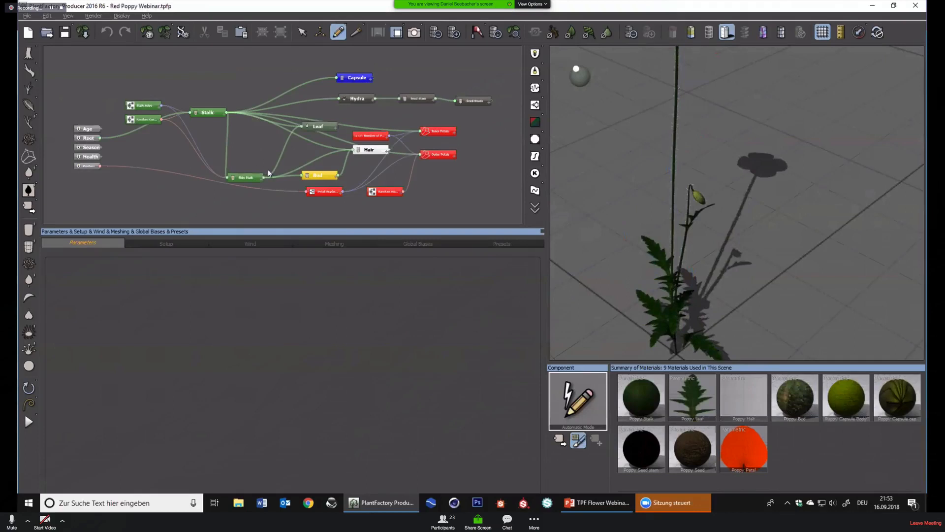
pyautogui.moveTo(317, 126); pyautogui.dragTo(273, 133)
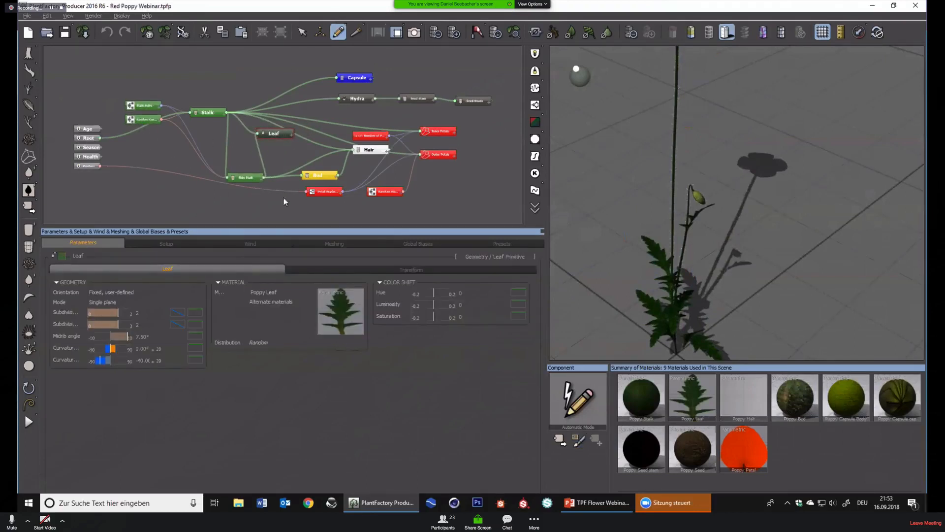
pyautogui.moveTo(459, 212); pyautogui.dragTo(255, 155)
pyautogui.press('Delete')
pyautogui.moveTo(508, 159); pyautogui.dragTo(351, 59)
pyautogui.press('Delete')
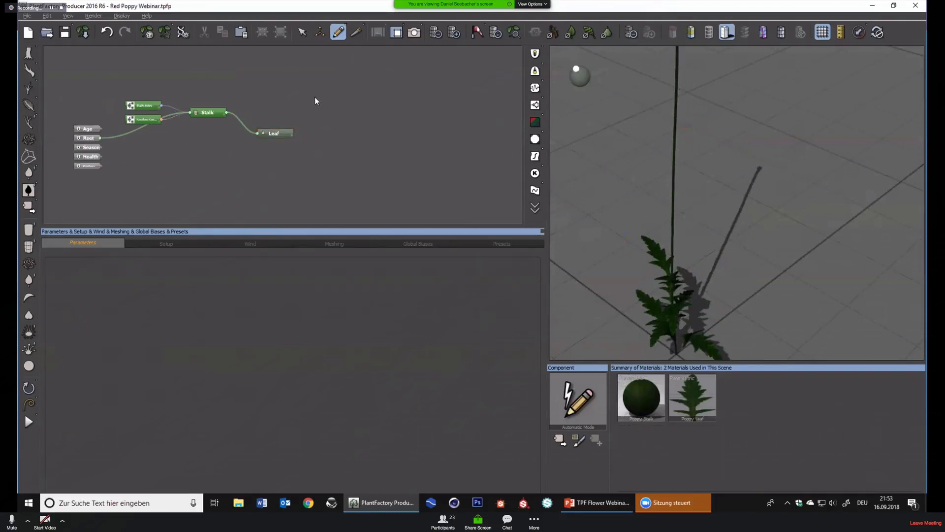
pyautogui.click(514, 32)
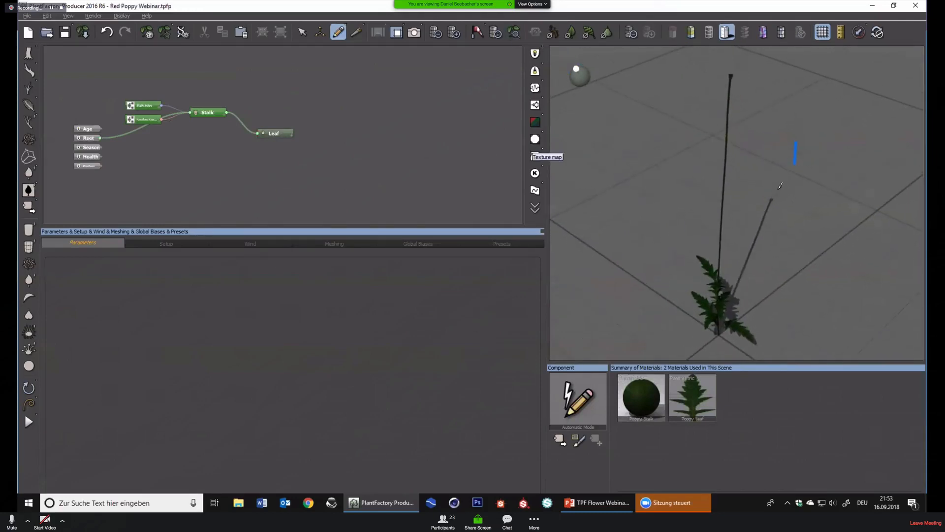
# Remove the unused child group 3. No Children from the Stalk node
pyautogui.click(213, 109)
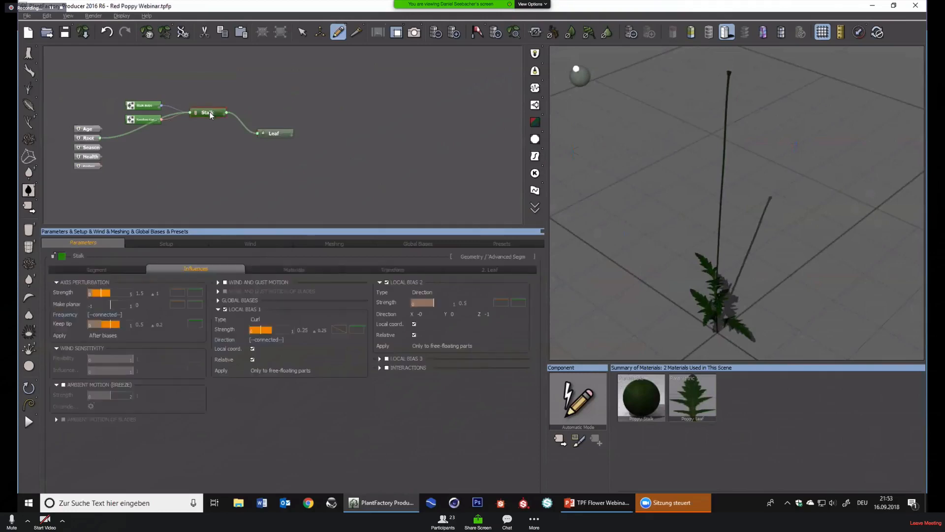
pyautogui.click(492, 270)
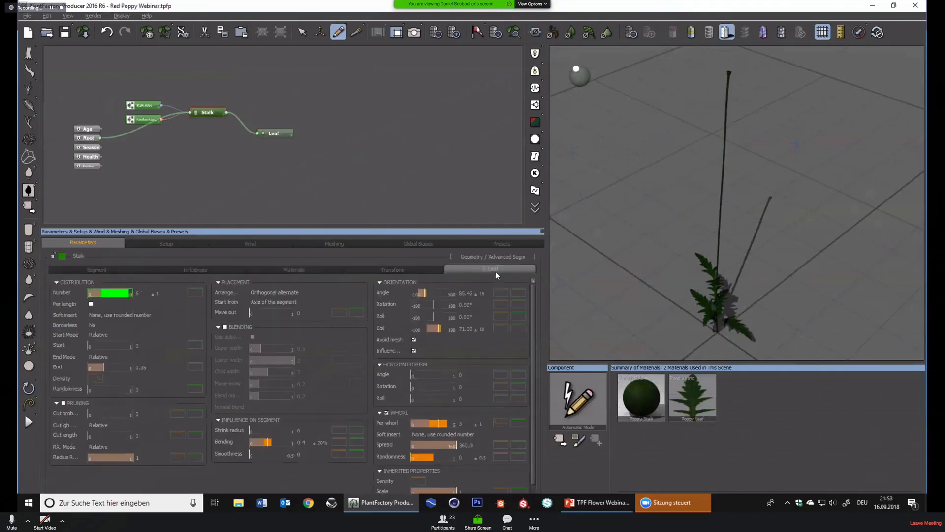
pyautogui.click(495, 271)
pyautogui.click(528, 317)
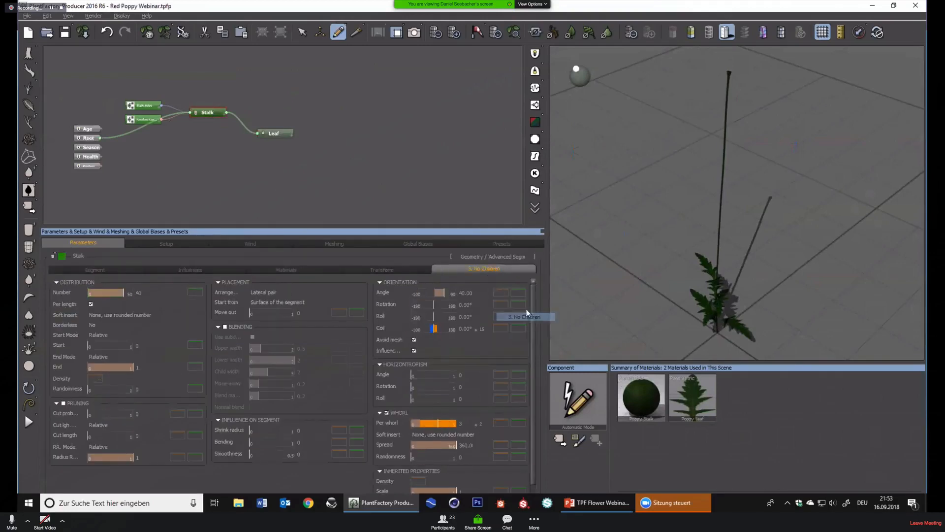
pyautogui.click(489, 268)
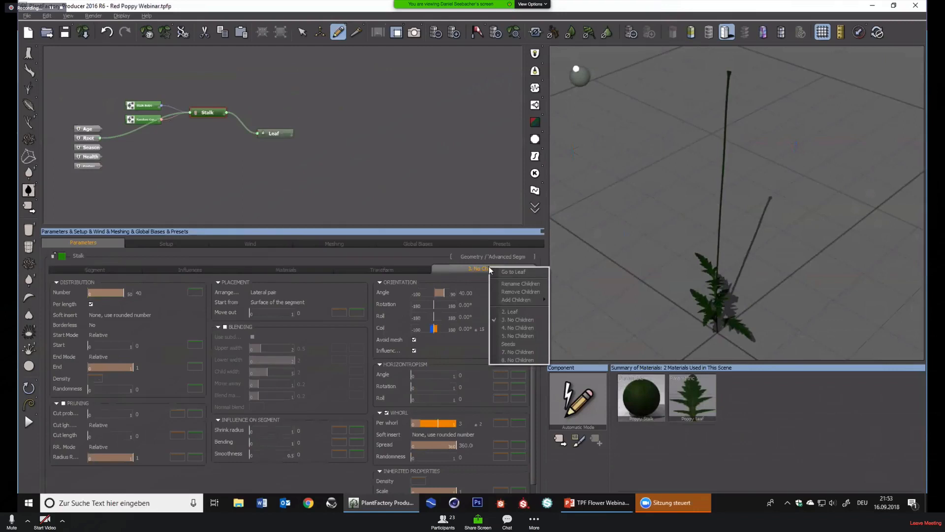
pyautogui.click(510, 291)
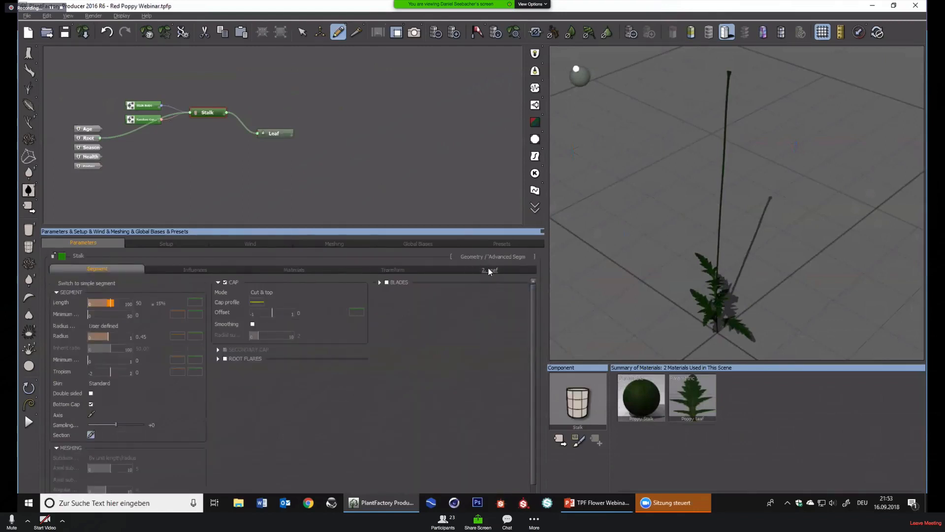
# Remove the unused child group 4. No Children from the Stalk node
pyautogui.click(489, 271)
pyautogui.click(489, 268)
pyautogui.click(518, 315)
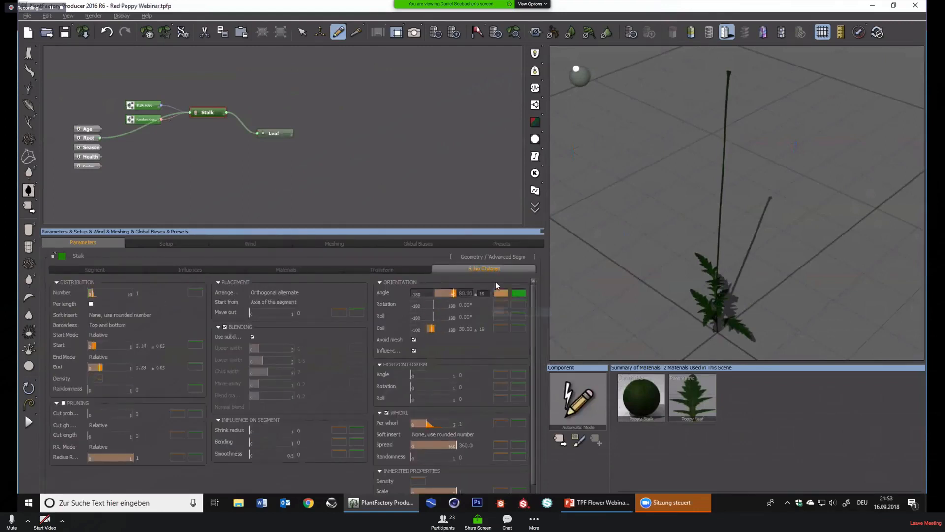
pyautogui.click(492, 270)
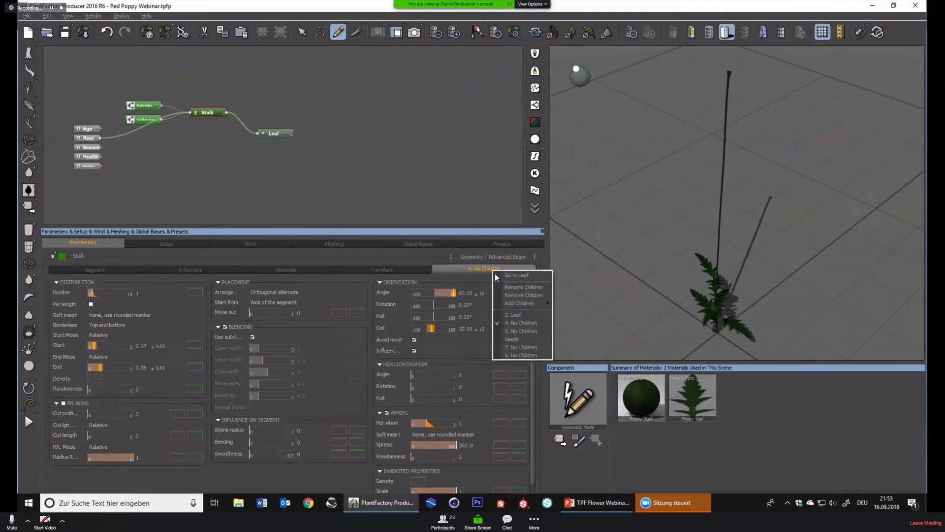
pyautogui.click(531, 296)
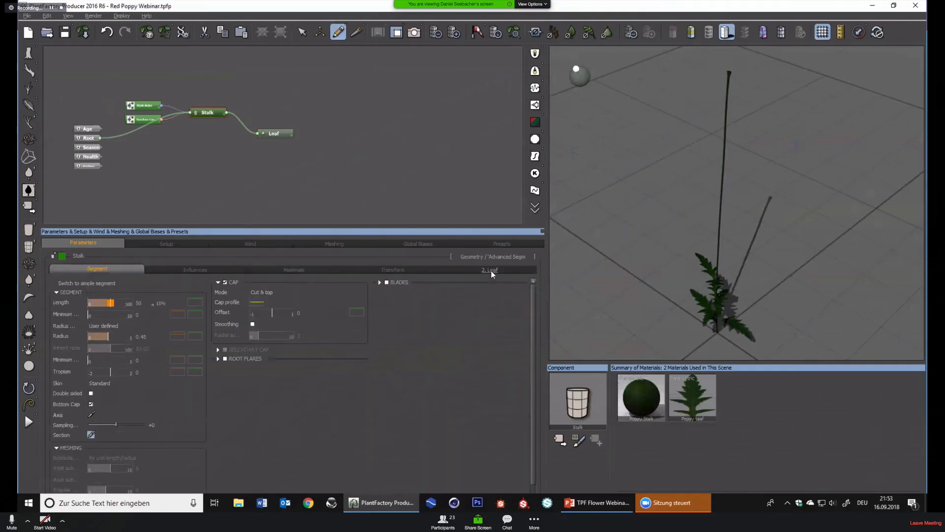
# Remove the unused child group 5. No Children from the Stalk node
pyautogui.click(489, 269)
pyautogui.click(520, 312)
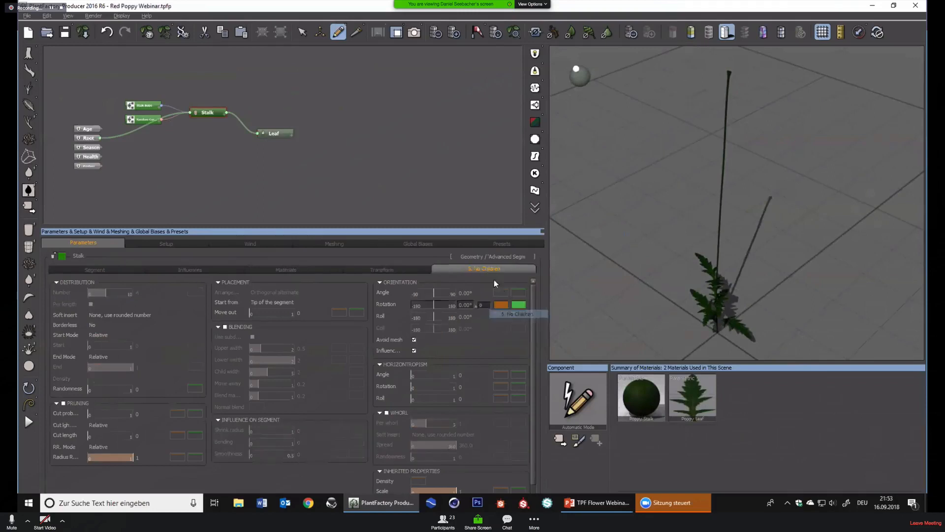
pyautogui.click(483, 269)
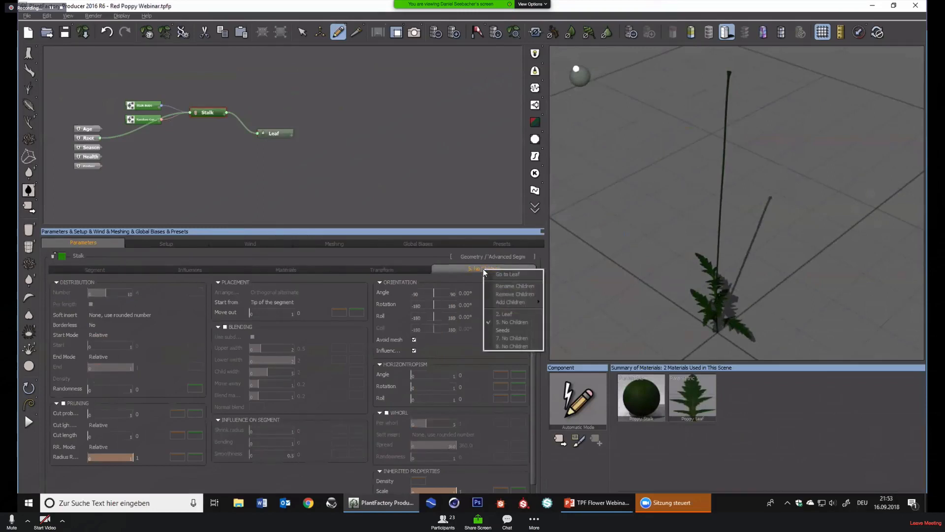
pyautogui.click(519, 294)
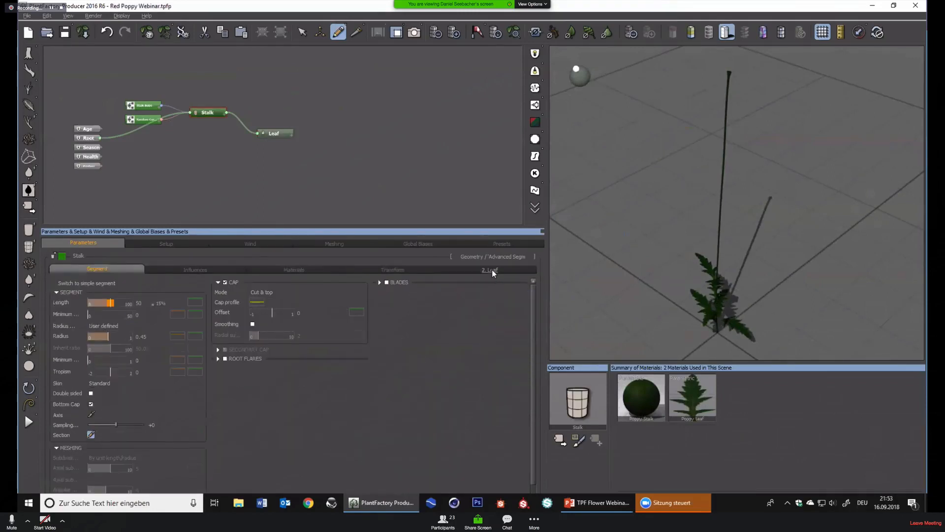
# Remove the Seeds child group from the Stalk node
pyautogui.click(492, 269)
pyautogui.click(492, 270)
pyautogui.click(512, 315)
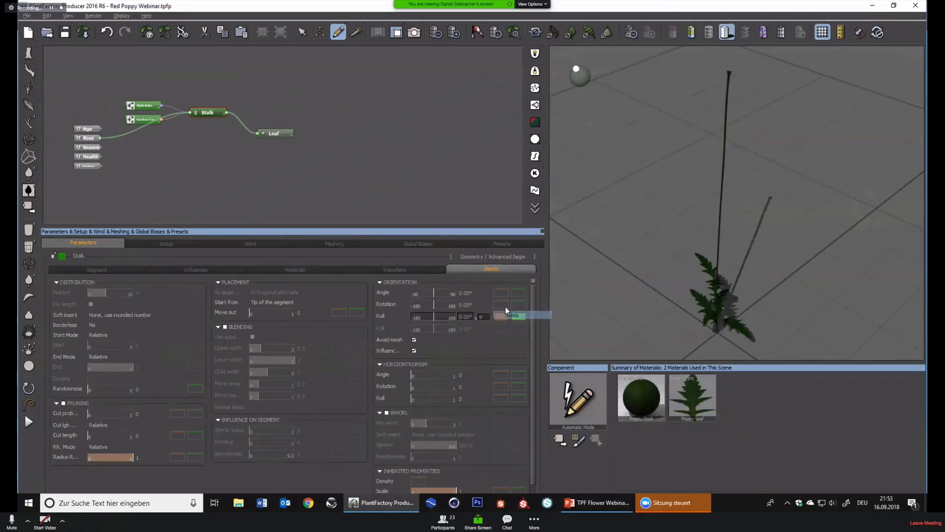
pyautogui.click(492, 268)
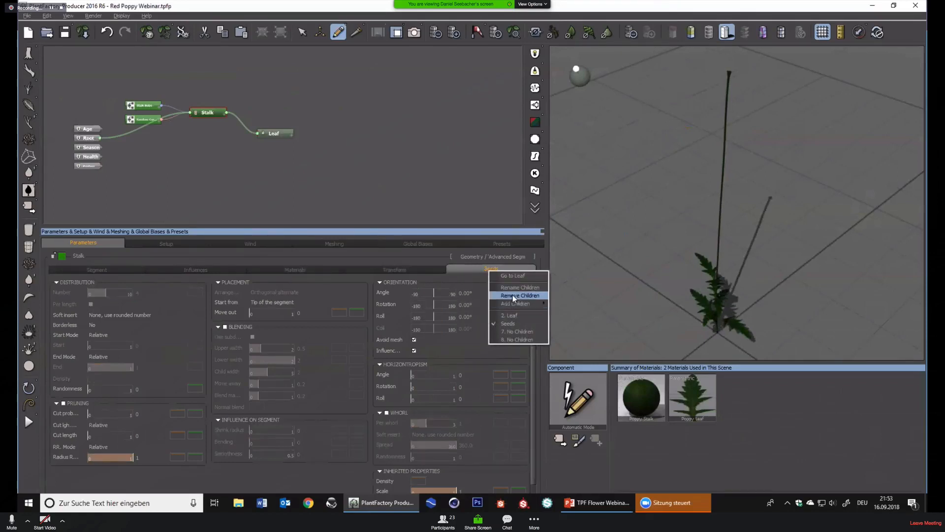
pyautogui.click(513, 294)
# Remove the unused child group 7. No Children from the Stalk node
pyautogui.click(494, 271)
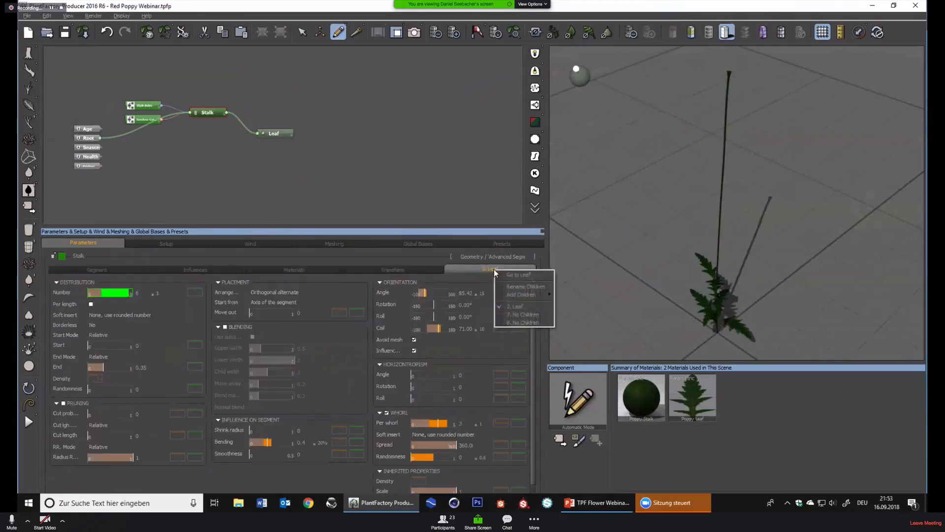
pyautogui.click(514, 314)
pyautogui.click(489, 272)
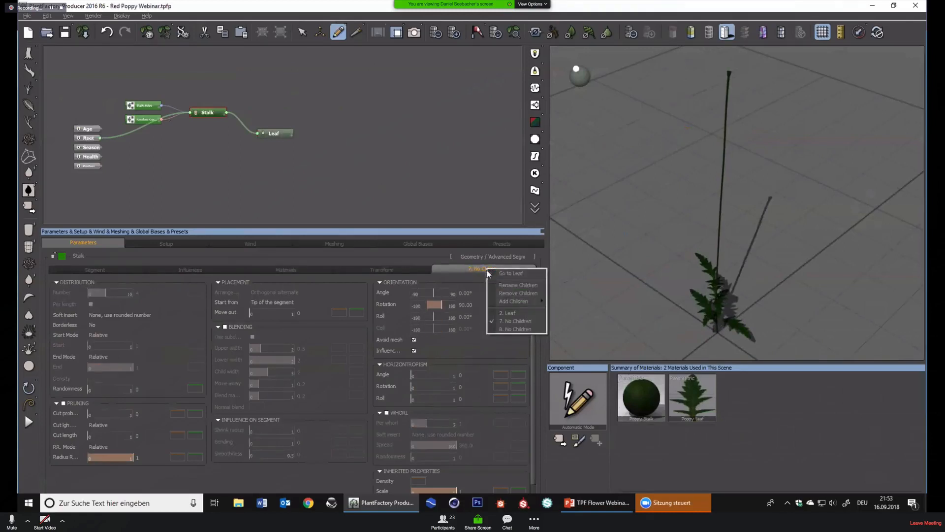
pyautogui.click(512, 291)
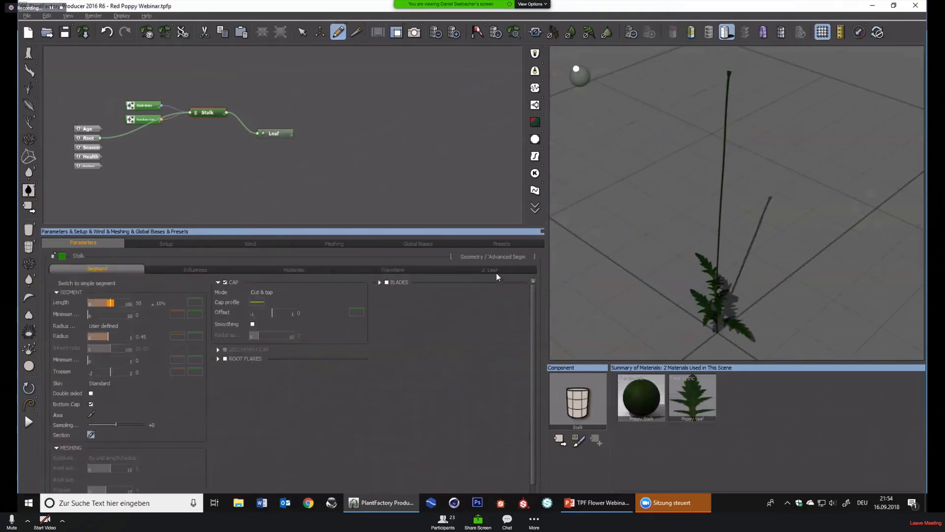
# Remove the unused child group 8. No Children from the Stalk node, leaving only the Leaf children
pyautogui.click(495, 271)
pyautogui.click(495, 267)
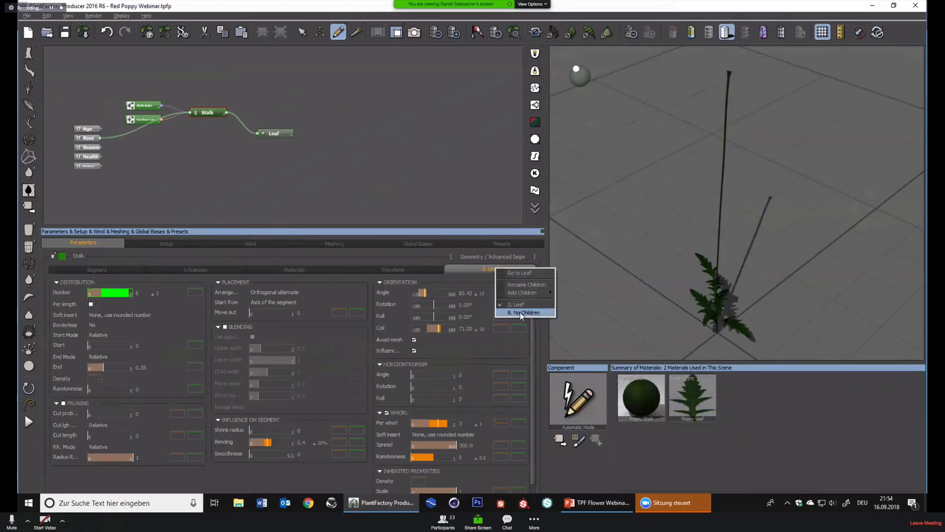
pyautogui.click(520, 313)
pyautogui.click(493, 270)
pyautogui.click(508, 294)
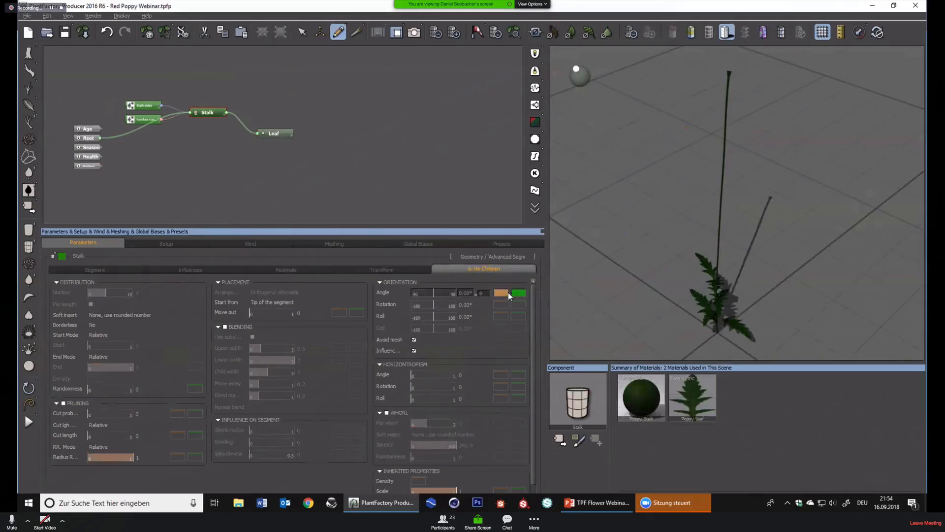
# Reset the filter on the Per whorl value of the Stalk's Leaf children
pyautogui.click(471, 270)
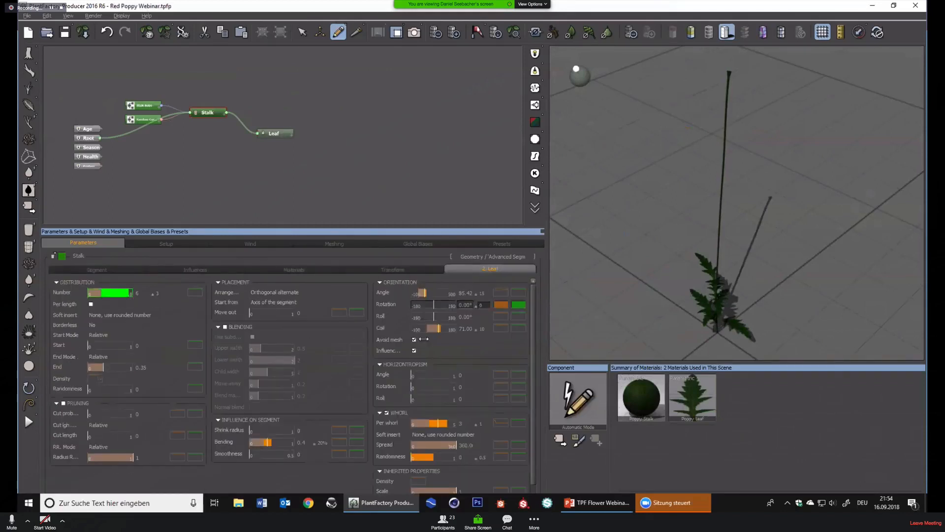
pyautogui.rightClick(503, 422)
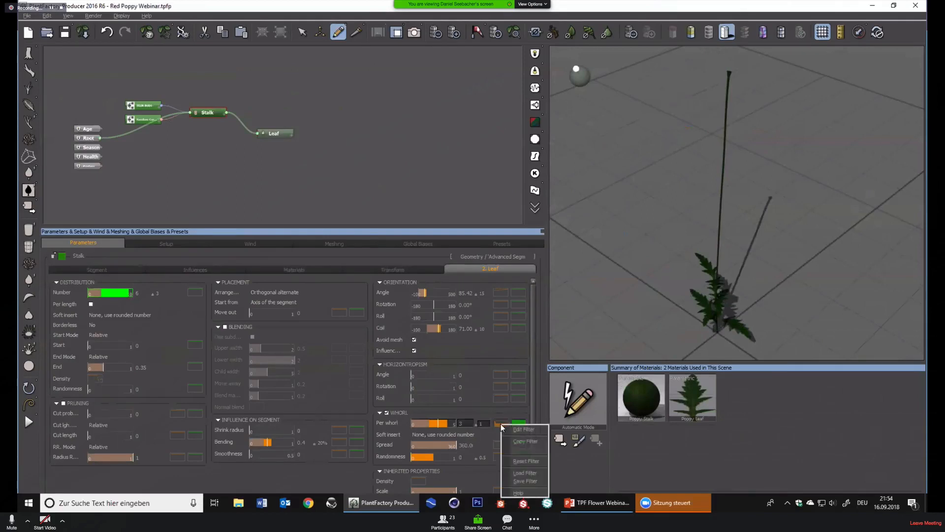
pyautogui.click(526, 461)
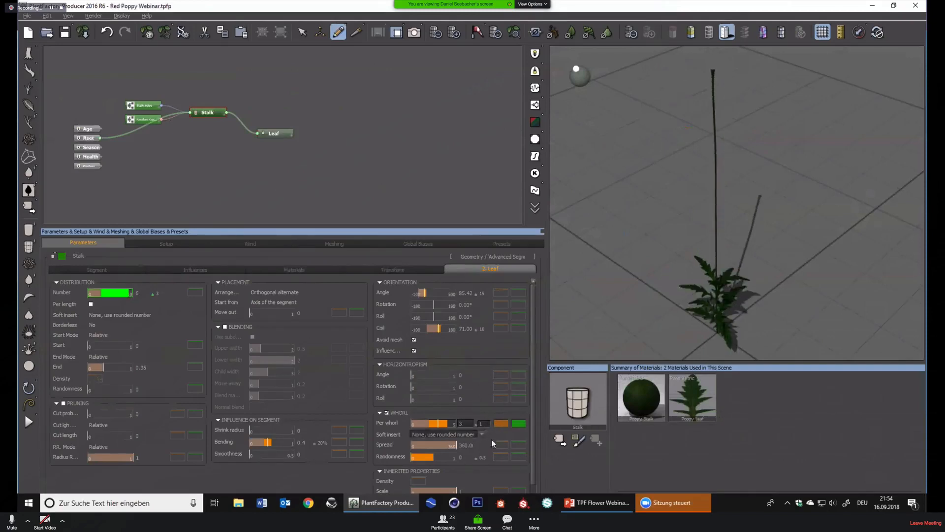
# Reset the Density filter of the Stalk's Leaf children and remove the dependency from their Number value
pyautogui.scroll(-1, 533, 389)
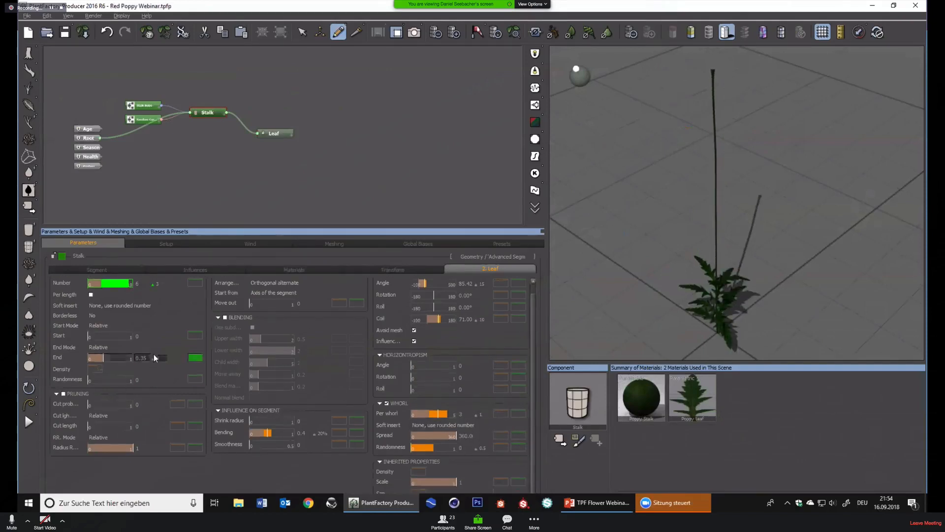
pyautogui.rightClick(99, 365)
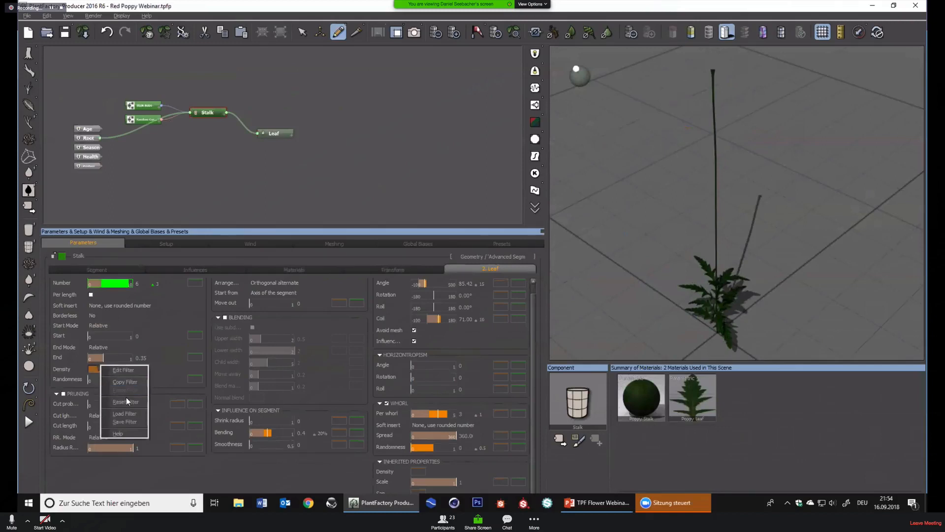
pyautogui.click(126, 405)
pyautogui.rightClick(68, 283)
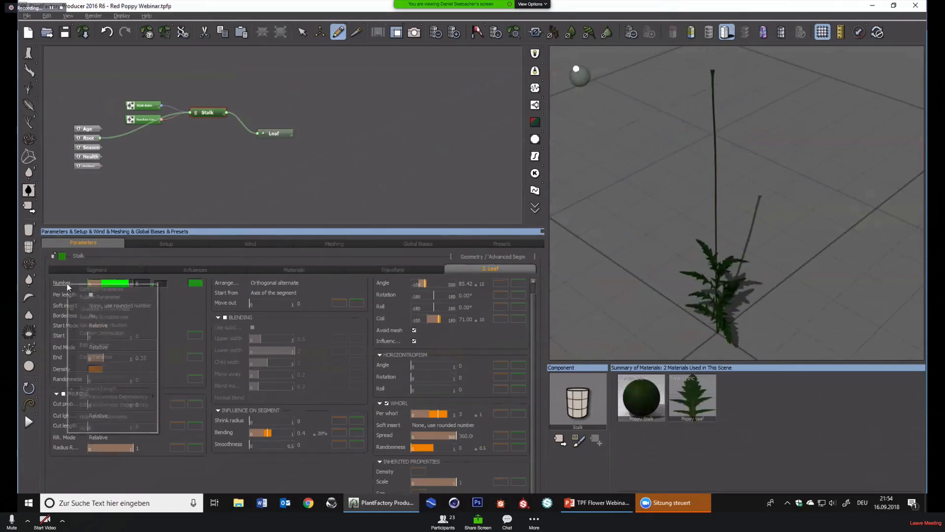
pyautogui.click(73, 389)
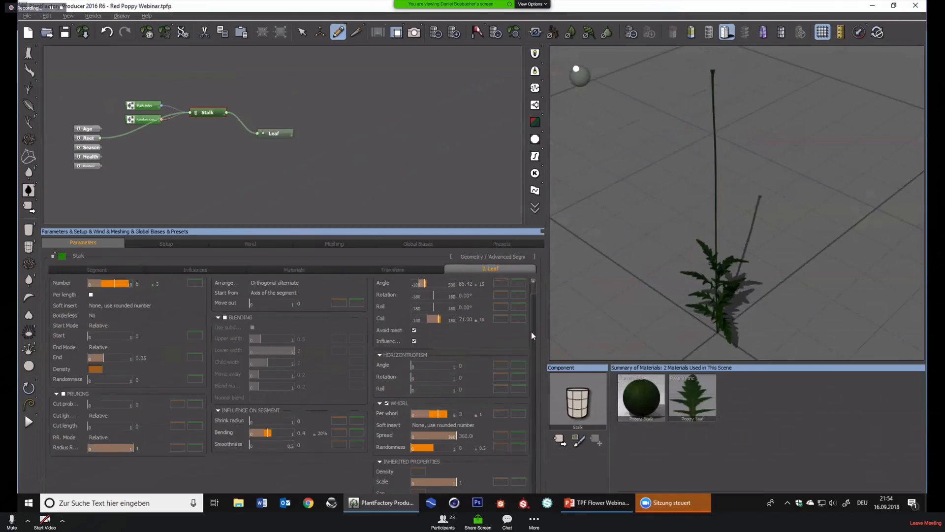
pyautogui.moveTo(530, 332); pyautogui.dragTo(528, 281)
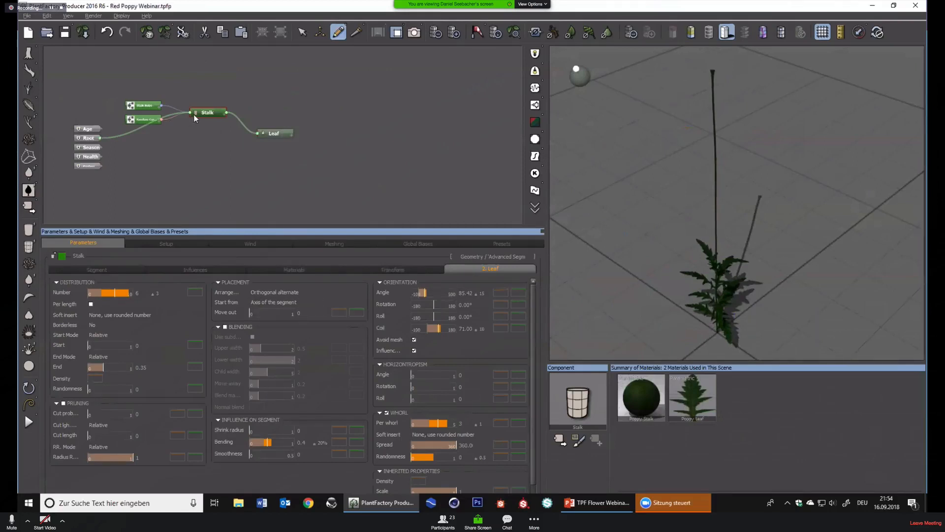
# Line up the Stalk and Leaf nodes side by side in the graph and select the Stalk node
pyautogui.moveTo(197, 114); pyautogui.dragTo(205, 131)
pyautogui.moveTo(269, 137); pyautogui.dragTo(264, 135)
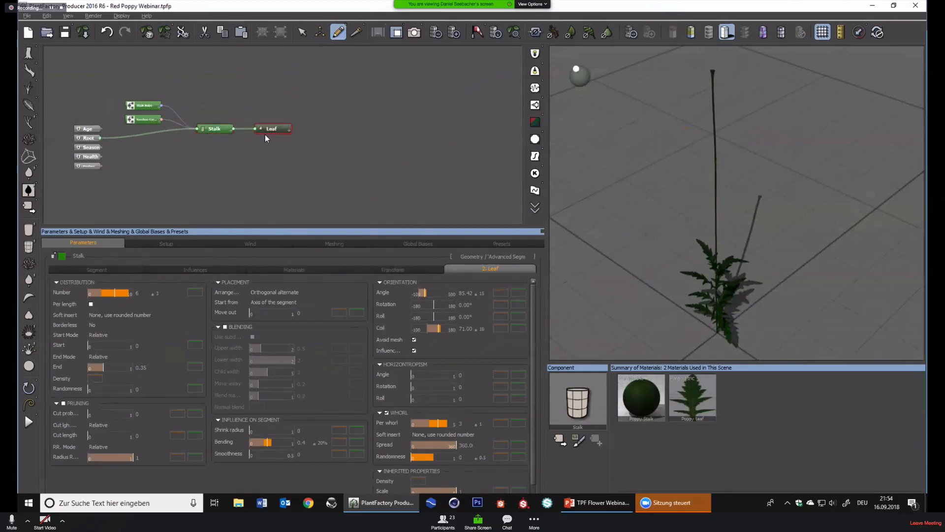
pyautogui.scroll(7, 264, 135)
pyautogui.moveTo(164, 129); pyautogui.dragTo(220, 125, button='middle')
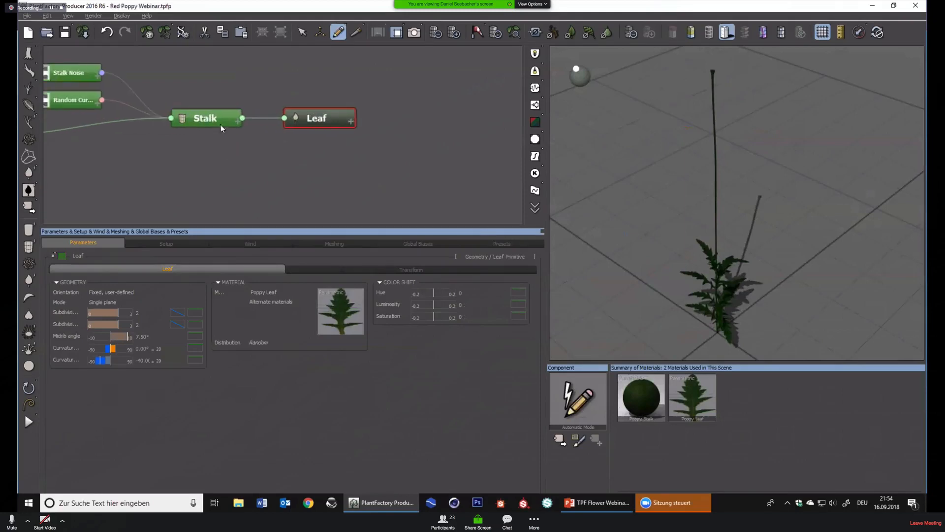
pyautogui.click(221, 129)
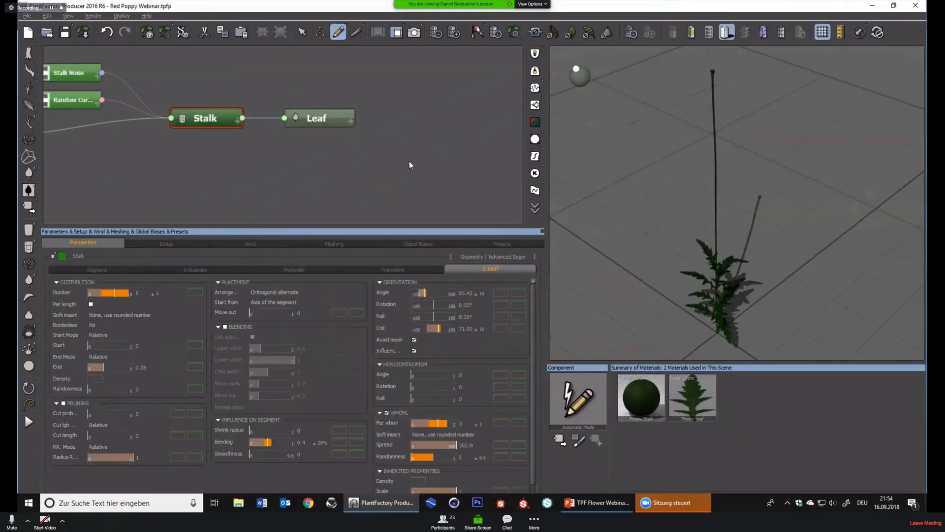
pyautogui.moveTo(283, 151); pyautogui.dragTo(343, 168, button='middle')
pyautogui.moveTo(139, 57); pyautogui.dragTo(353, 147)
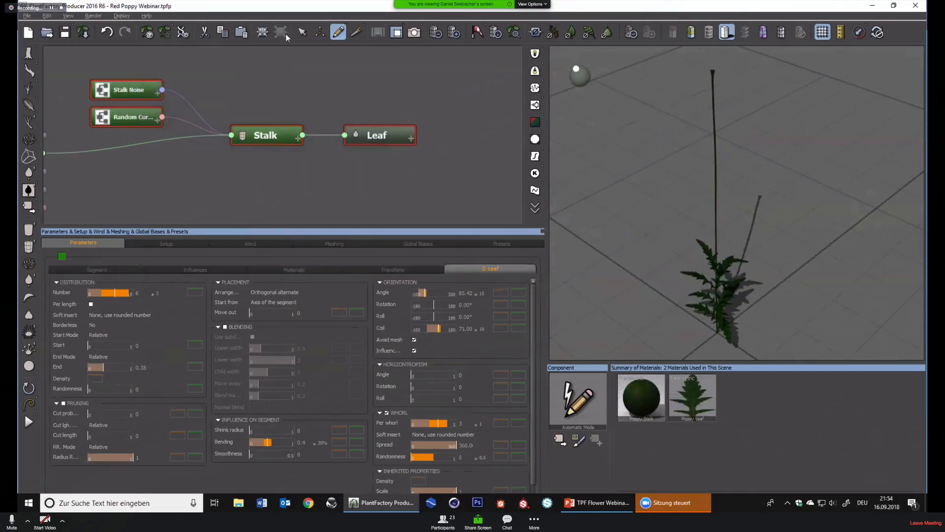
pyautogui.click(356, 189)
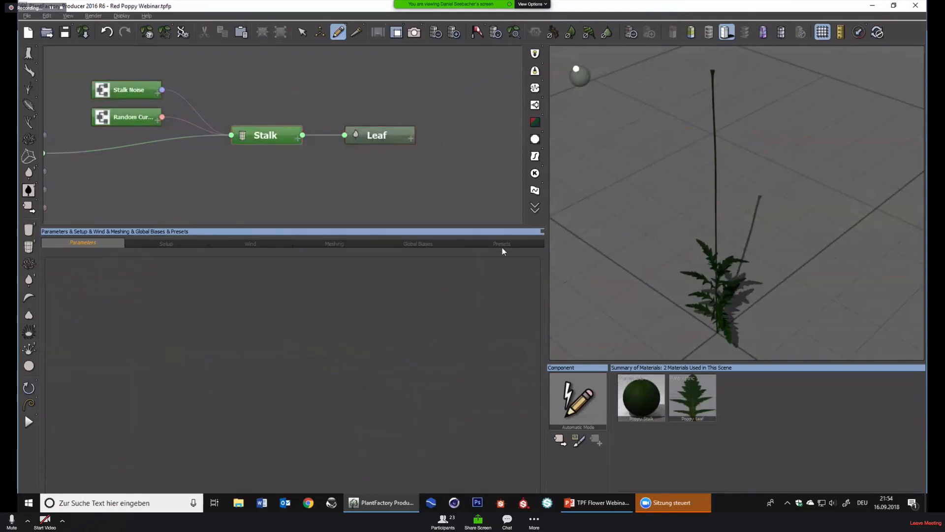
# Add an empty child slot to the Stalk node and rename it Blossom
pyautogui.rightClick(489, 272)
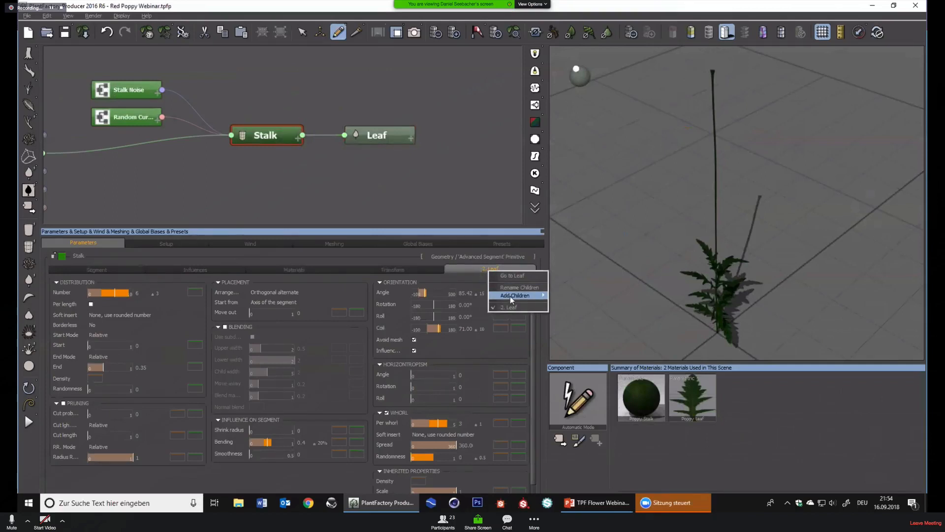
pyautogui.moveTo(512, 296)
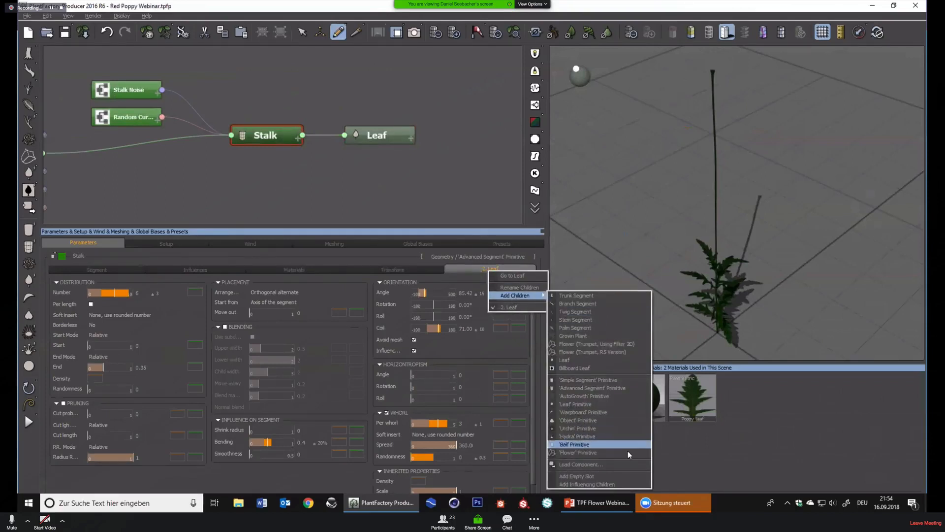
pyautogui.click(583, 476)
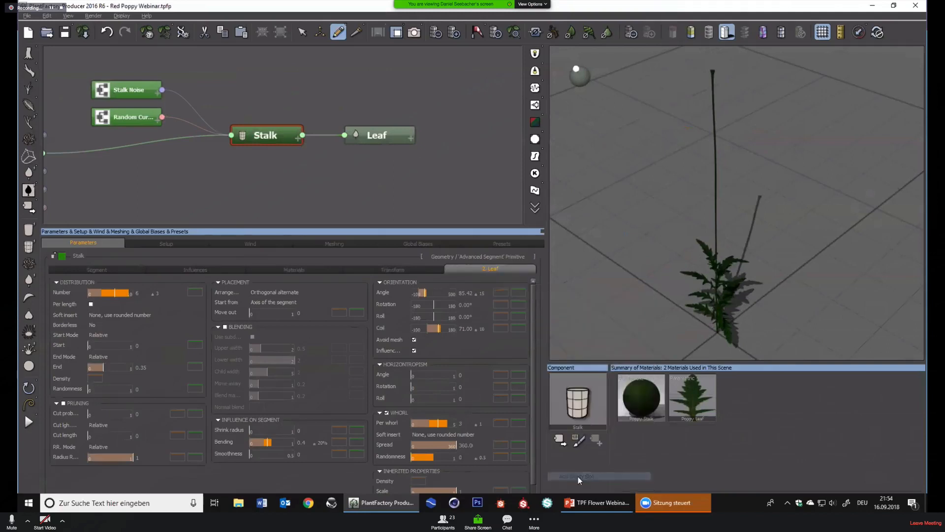
pyautogui.rightClick(494, 267)
pyautogui.click(534, 305)
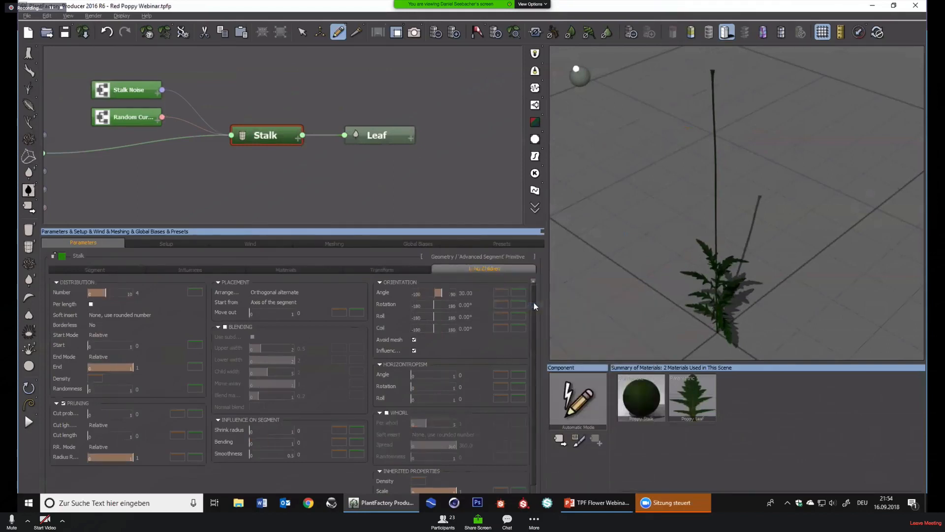
pyautogui.rightClick(485, 270)
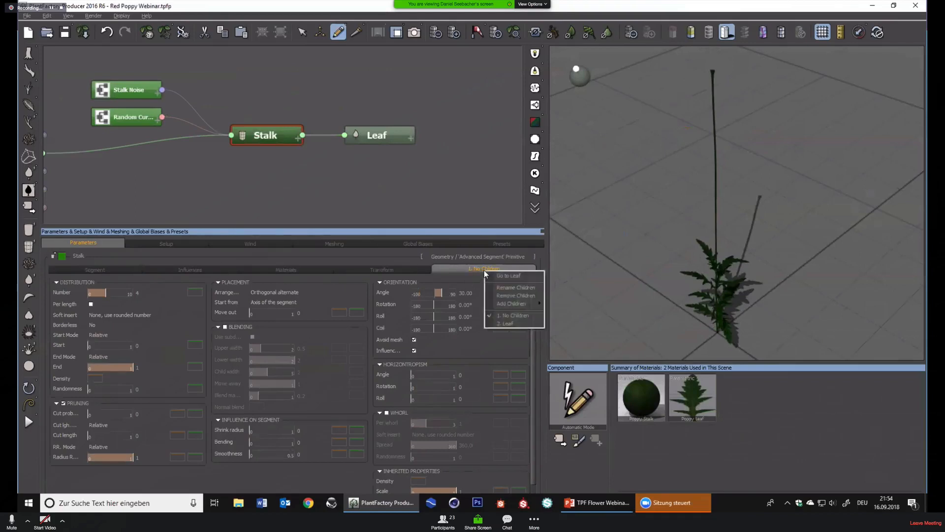
pyautogui.click(523, 295)
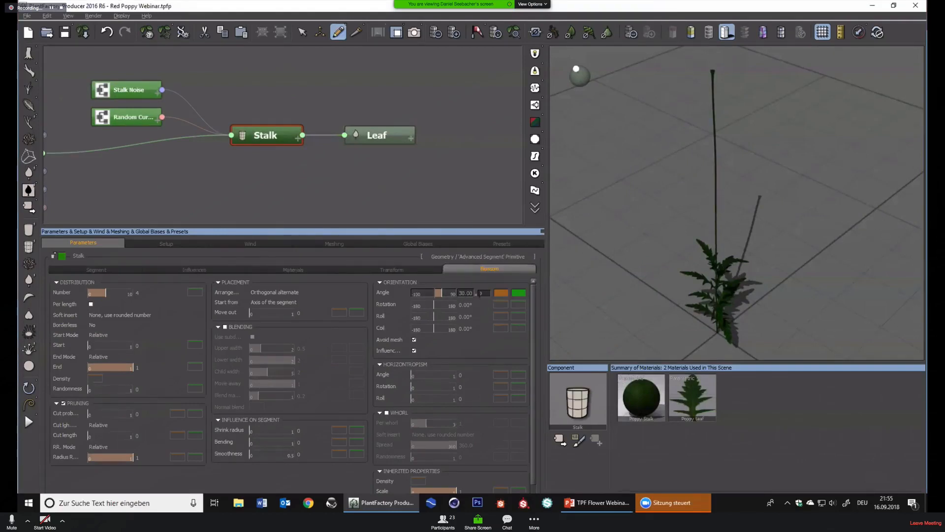
# Set the Blossom slot's orientation Angle to 0 and its placement to start from Tip of the segment
pyautogui.click(470, 289)
pyautogui.write('0')
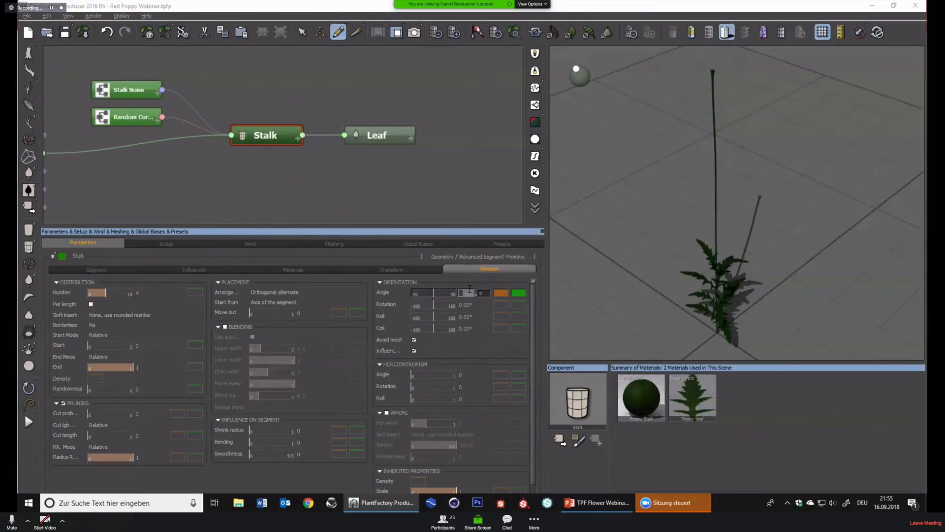
pyautogui.click(279, 301)
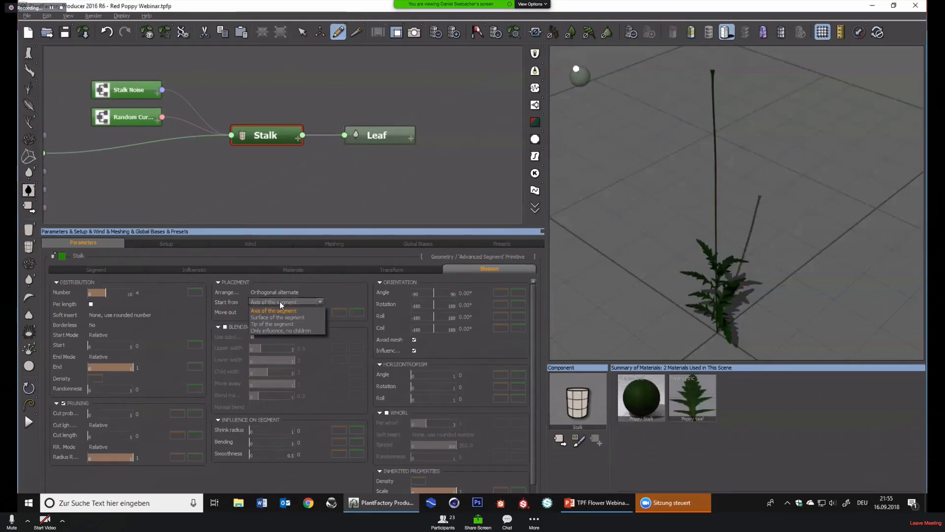
pyautogui.click(257, 324)
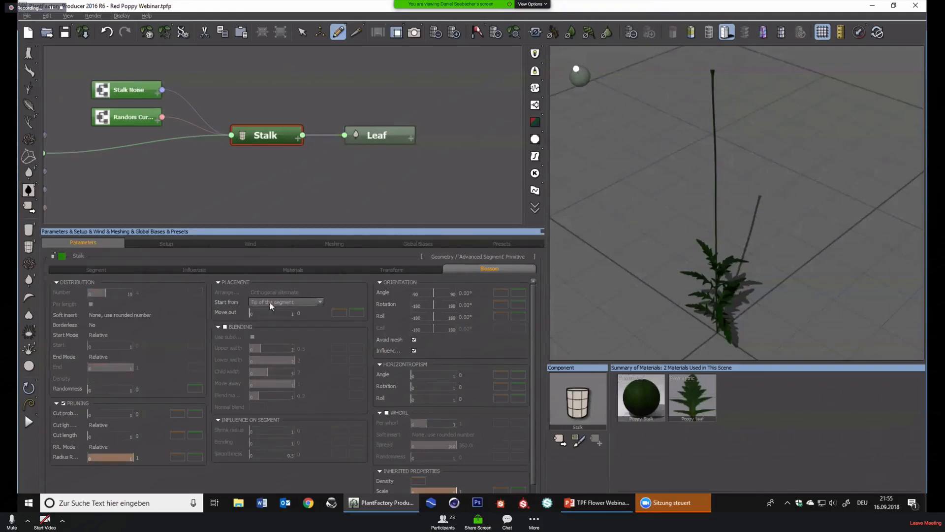
# Group the Stalk Noise, Random Curve, Stalk and Leaf nodes into one MetaNode and move it closer to the Root node
pyautogui.moveTo(151, 175); pyautogui.dragTo(227, 190, button='middle')
pyautogui.scroll(-2, 239, 182)
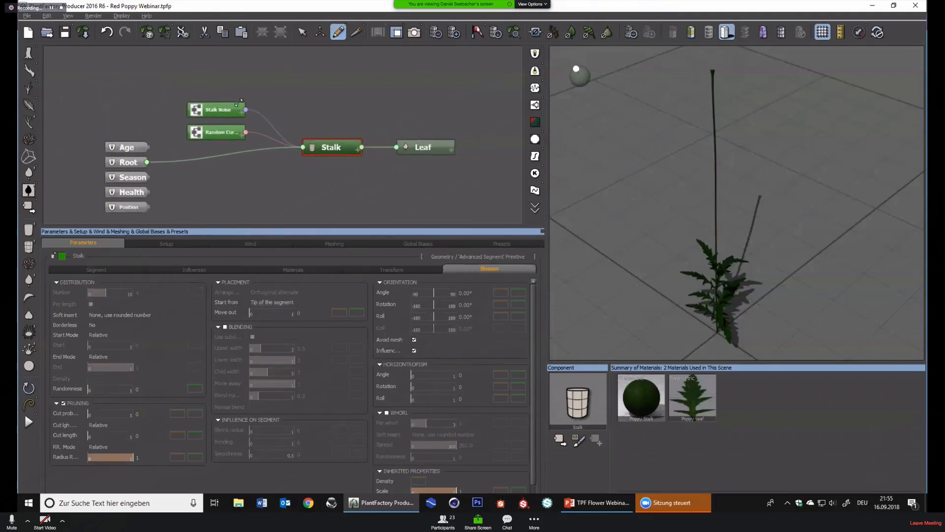
pyautogui.moveTo(220, 76); pyautogui.dragTo(444, 193)
pyautogui.click(262, 31)
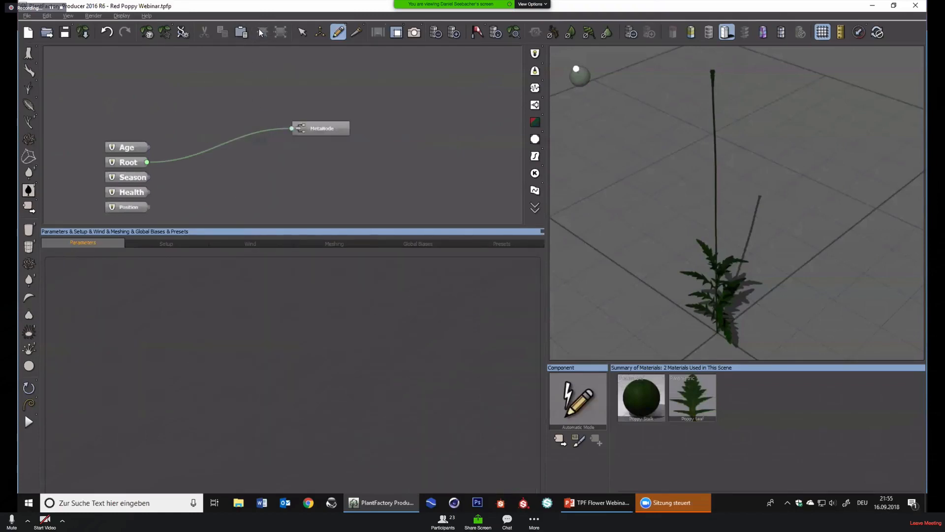
pyautogui.moveTo(311, 128); pyautogui.dragTo(270, 137)
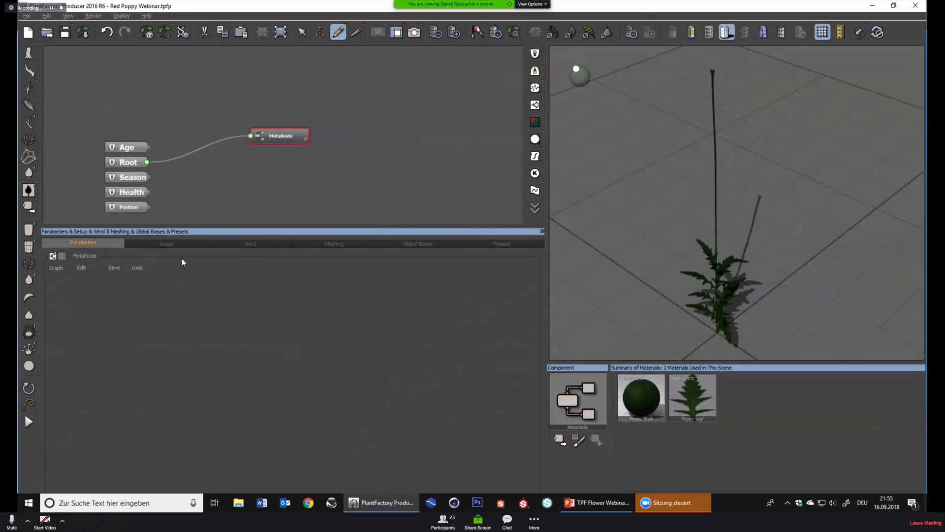
# Save the MetaNode's graph as the component "Poppy Stalk with leaves webinar version.tpc" with the matching title "Poppy Stalk with leaves webinar version"
pyautogui.click(117, 269)
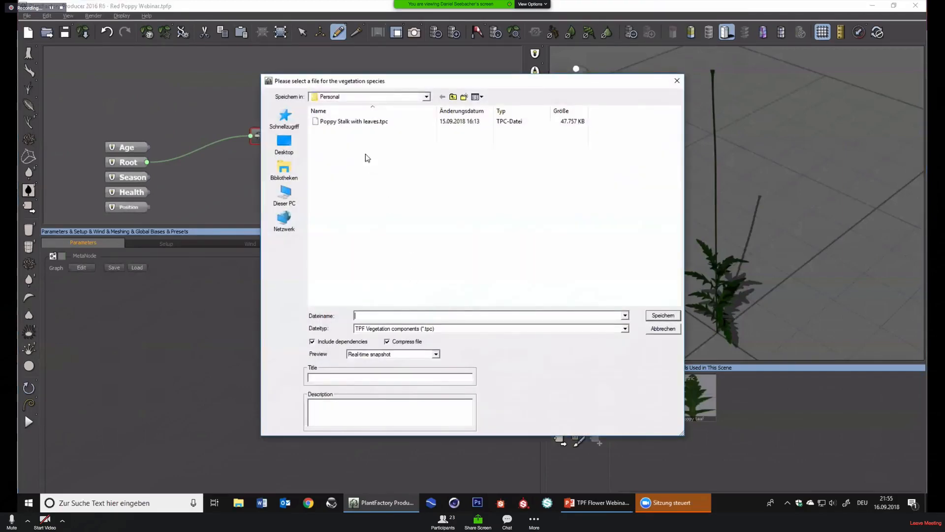
pyautogui.click(358, 124)
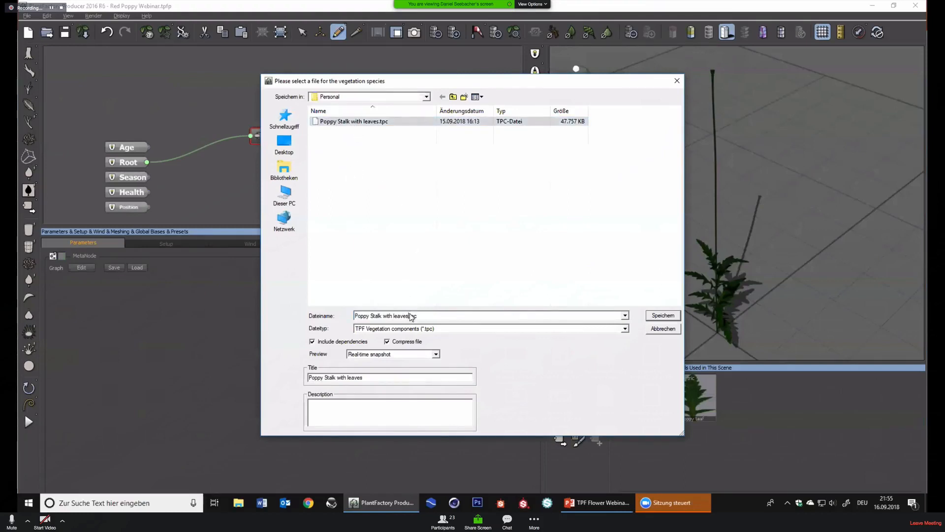
pyautogui.write('webinar version')
pyautogui.click(394, 375)
pyautogui.write('webinar')
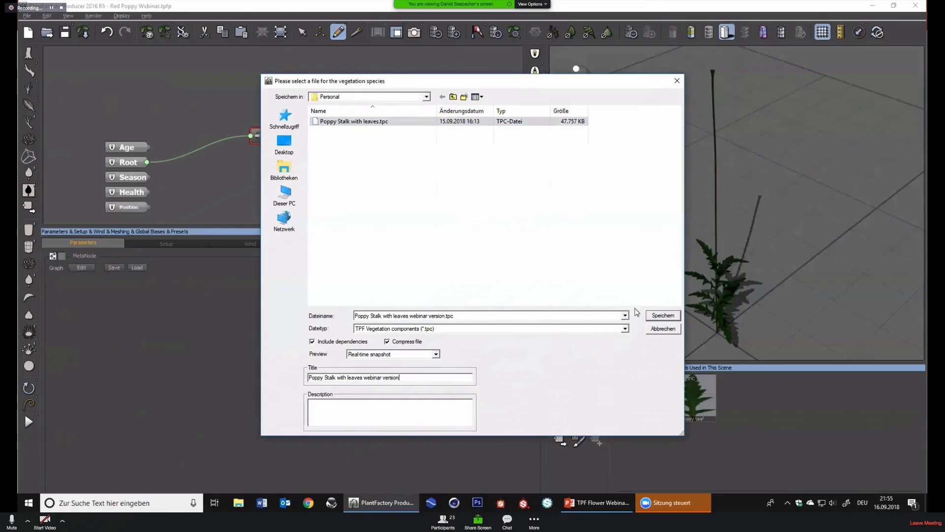
pyautogui.click(652, 316)
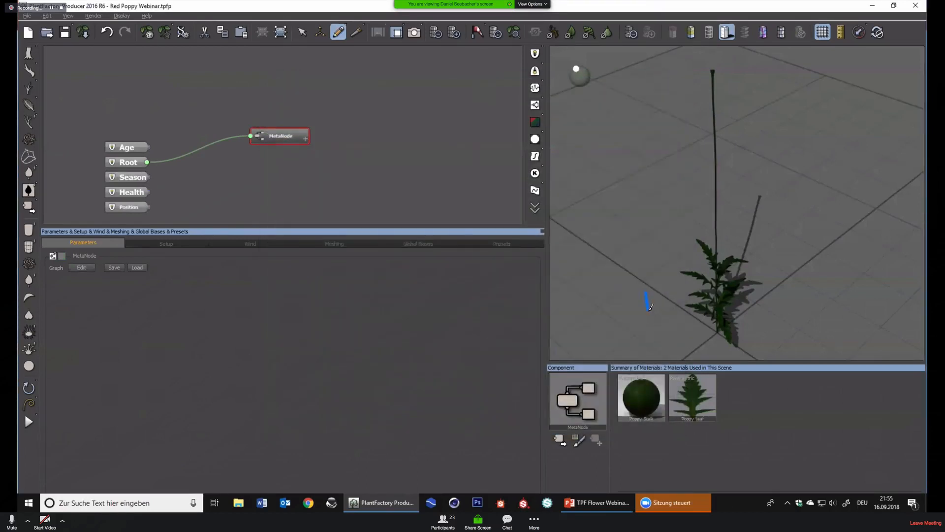
# Delete the MetaNode and draw the saved webinar-version poppy stalk from the Personal component collection into the scene
pyautogui.moveTo(341, 158); pyautogui.dragTo(225, 117)
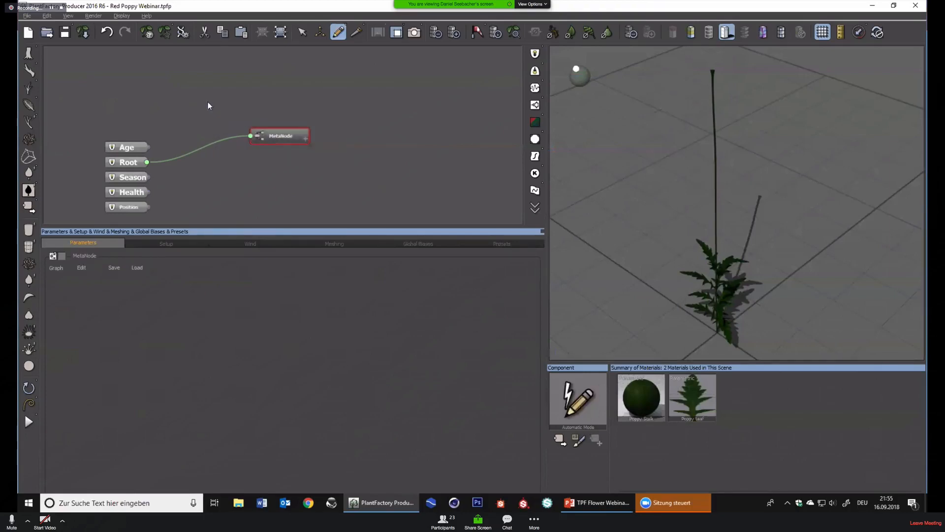
pyautogui.press('Delete')
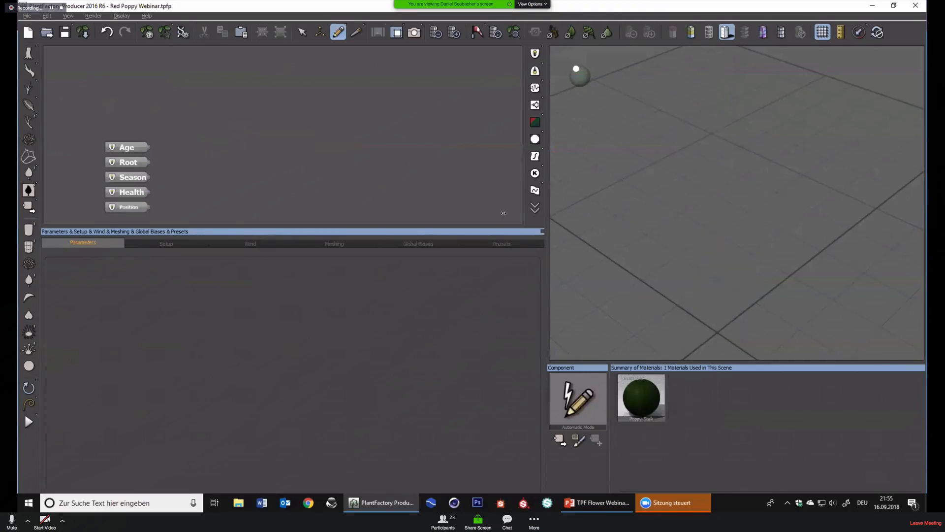
pyautogui.click(559, 439)
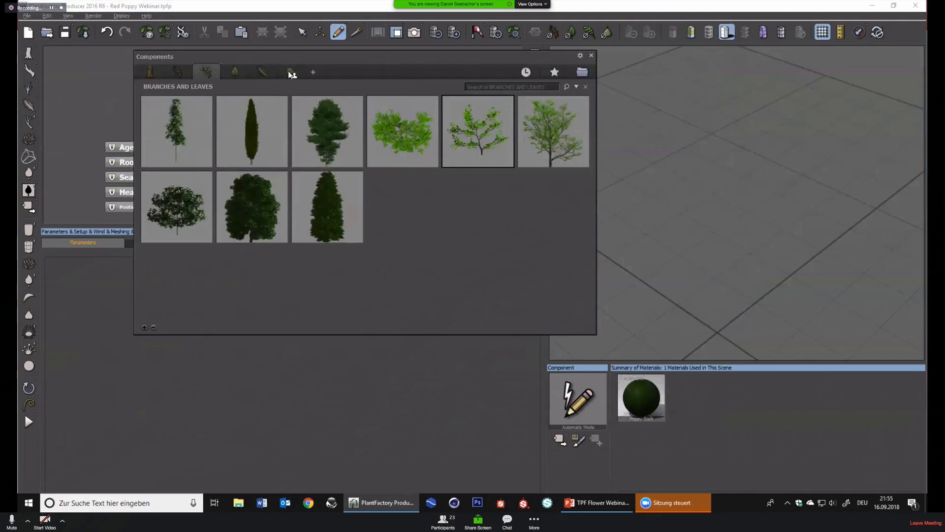
pyautogui.click(292, 74)
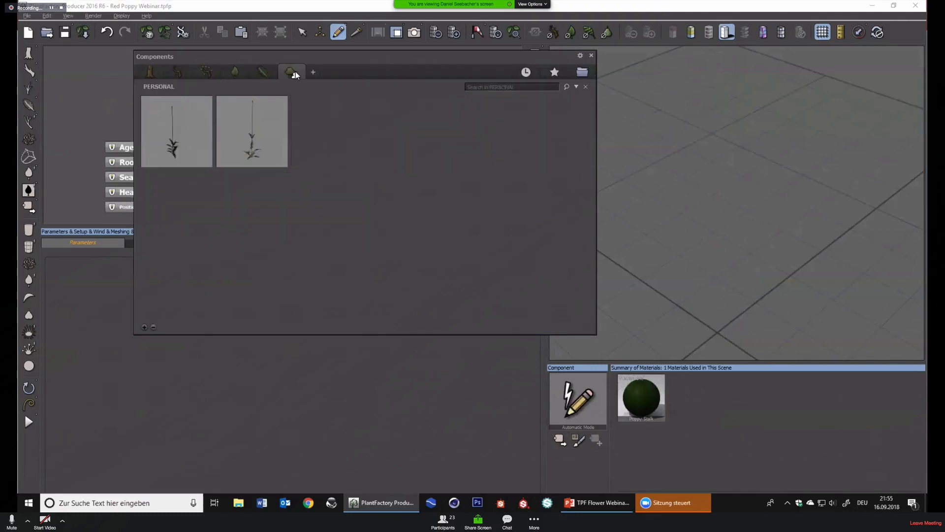
pyautogui.doubleClick(170, 123)
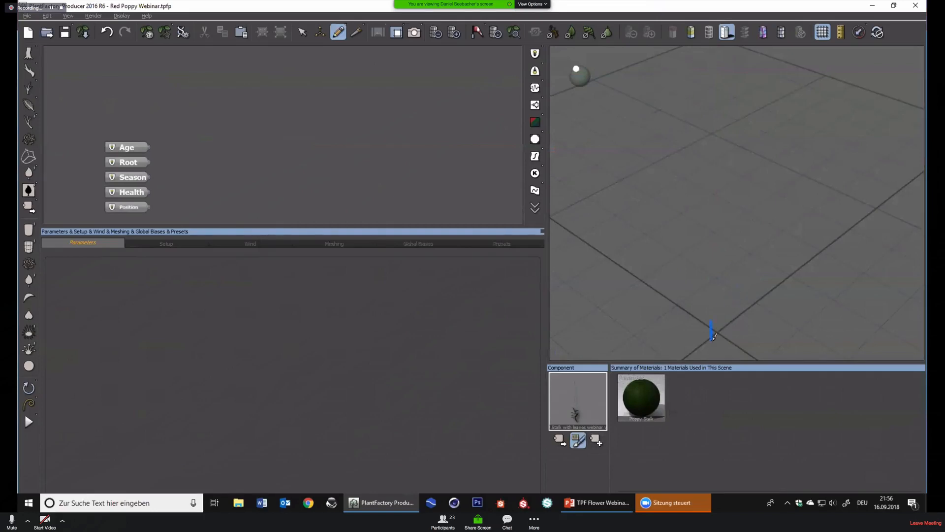
pyautogui.moveTo(717, 228); pyautogui.dragTo(811, 81)
pyautogui.scroll(-3, 838, 173)
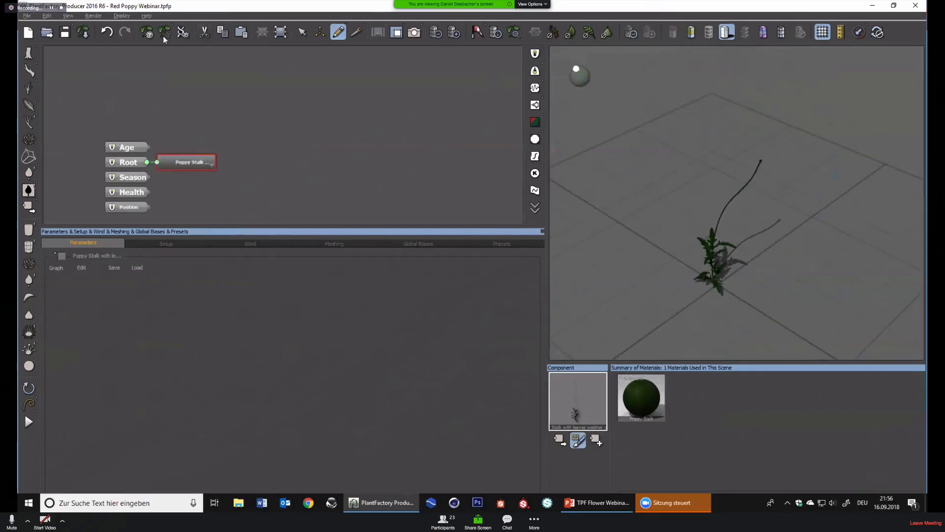
# Attach a second copy of the poppy stalk component to the tip of the first and move its node away from the first
pyautogui.click(595, 438)
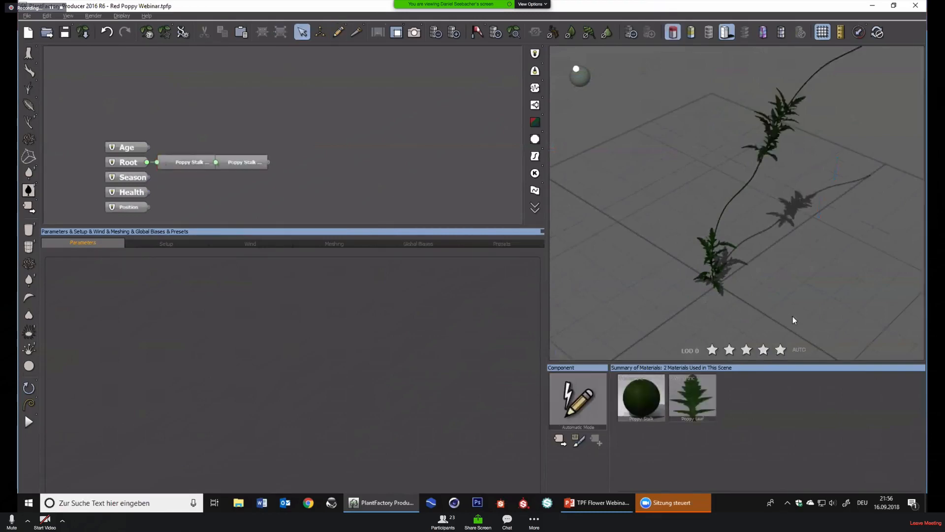
pyautogui.moveTo(852, 173); pyautogui.dragTo(770, 201, button='right')
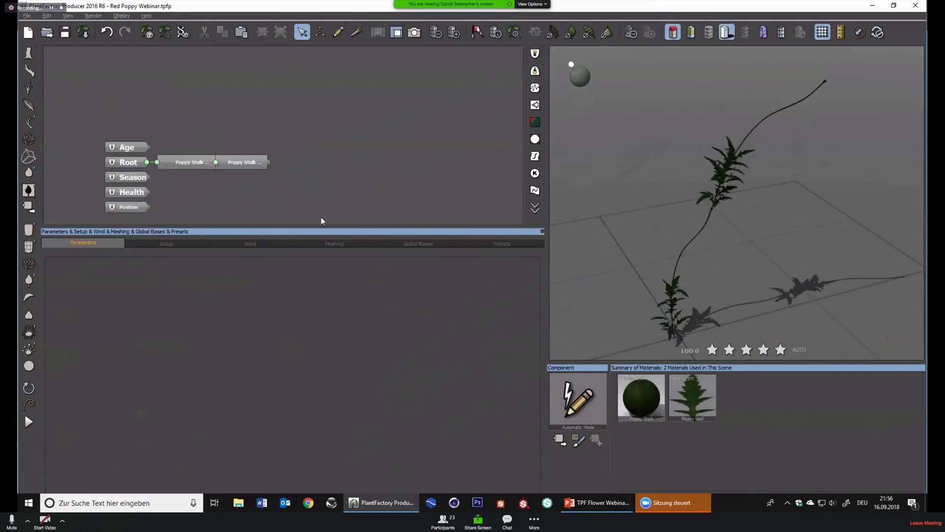
pyautogui.moveTo(237, 163); pyautogui.dragTo(273, 161)
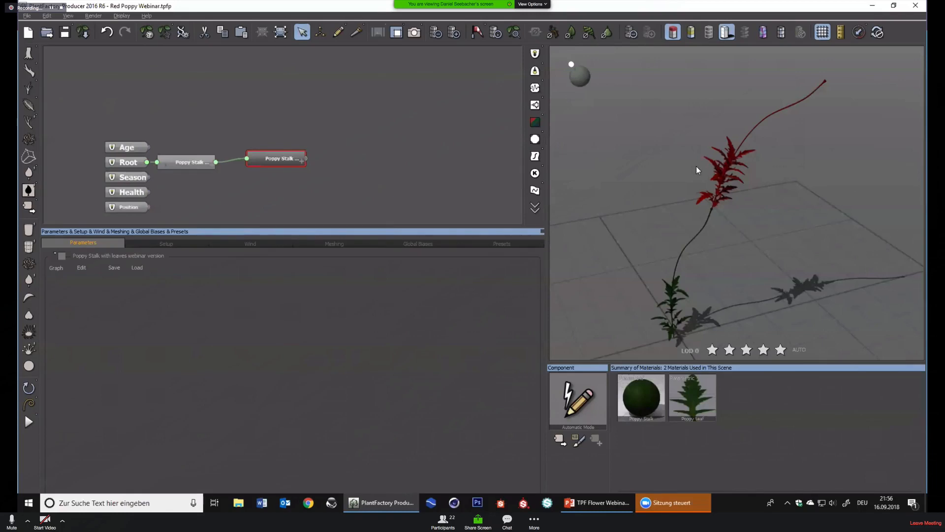
# Delete both poppy stalk component nodes and start a new scene without saving the modified one
pyautogui.moveTo(322, 181); pyautogui.dragTo(203, 139)
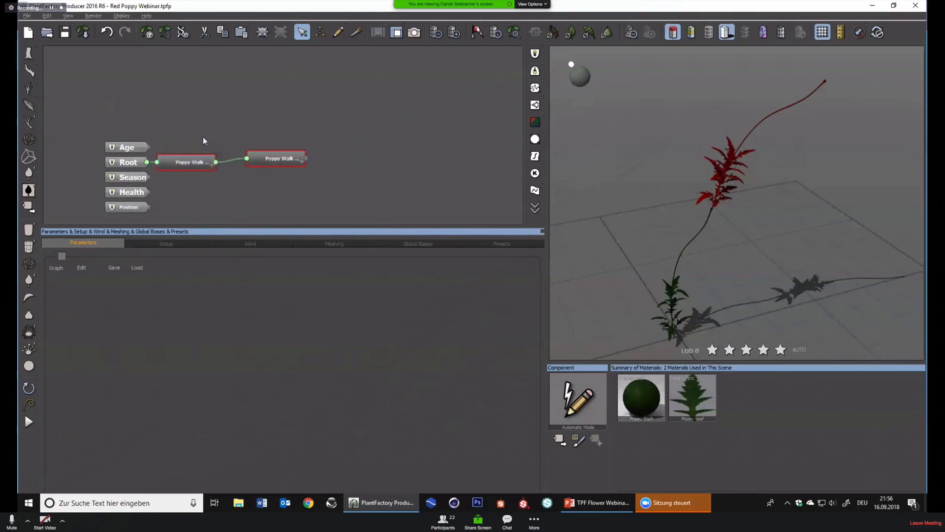
pyautogui.press('Delete')
pyautogui.click(26, 16)
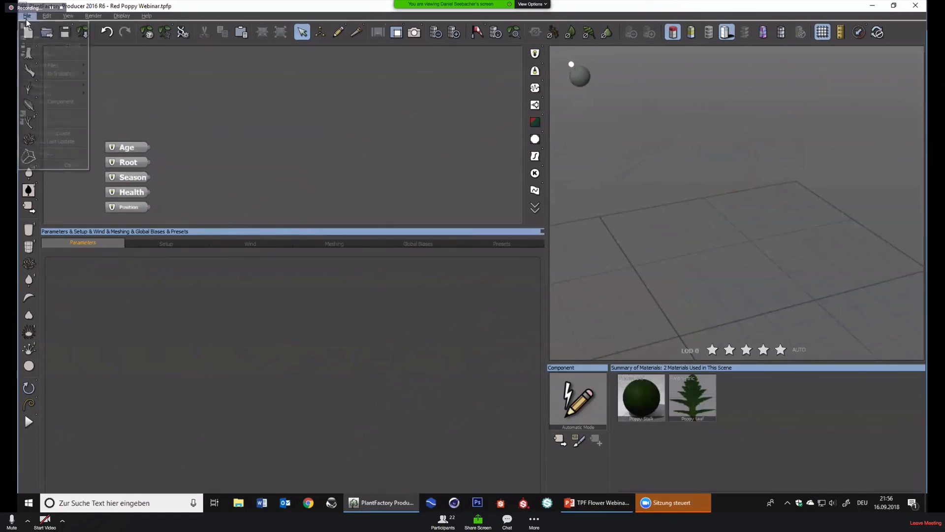
pyautogui.click(45, 28)
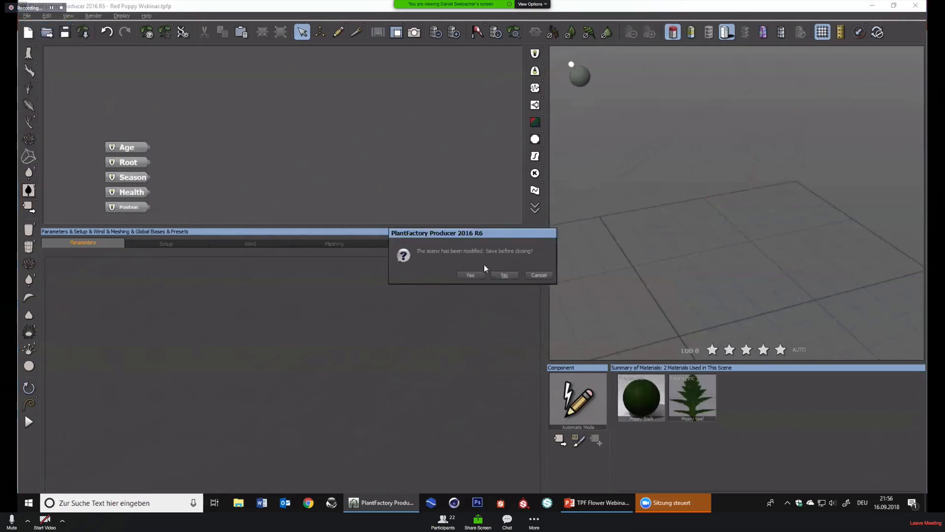
pyautogui.click(495, 274)
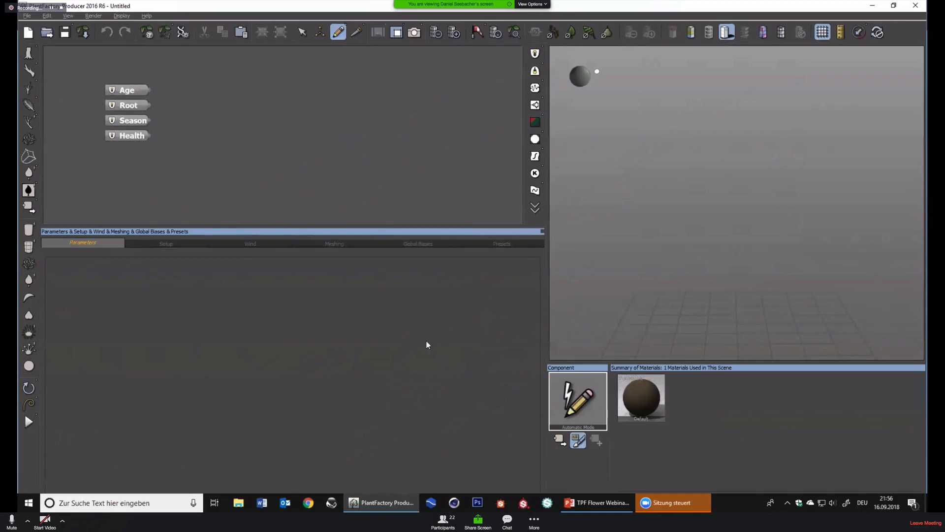
# Load the webinar-version poppy stalk component from the Personal collection and add it to the graph under Root
pyautogui.click(559, 444)
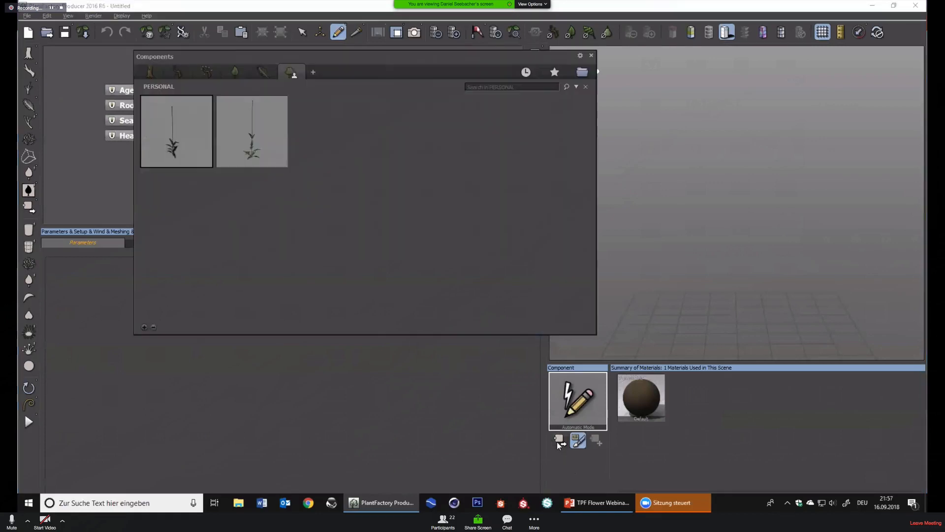
pyautogui.doubleClick(178, 114)
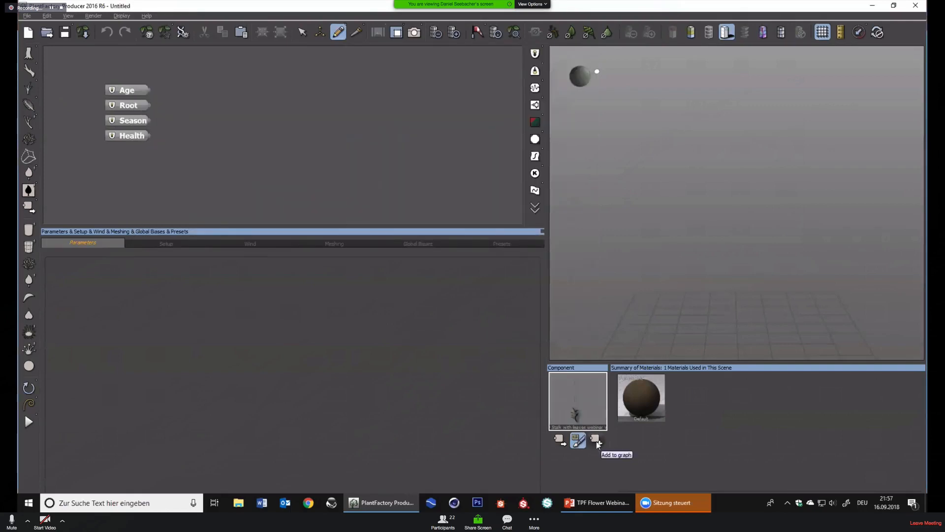
pyautogui.click(595, 439)
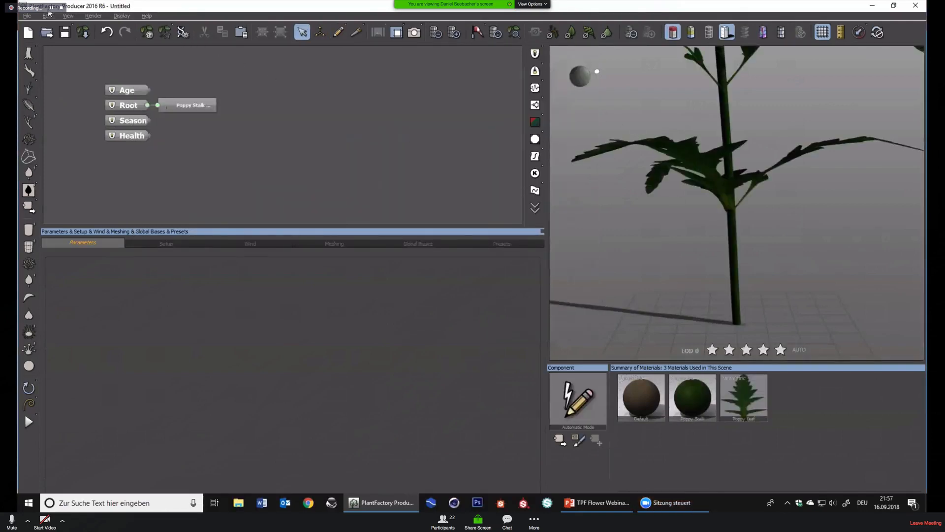
# Set the scale of 1 TPF unit to centimeters in the program options
pyautogui.click(47, 16)
pyautogui.click(53, 157)
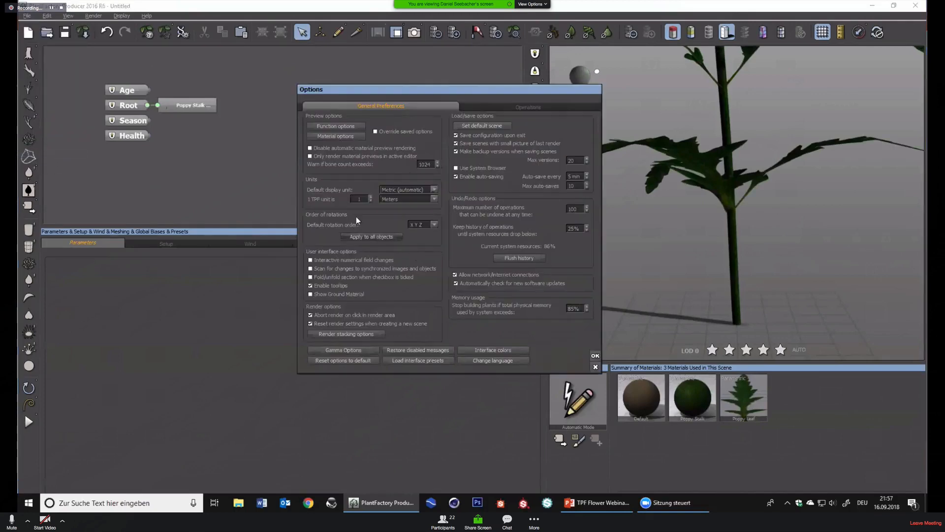
pyautogui.click(393, 200)
pyautogui.click(398, 214)
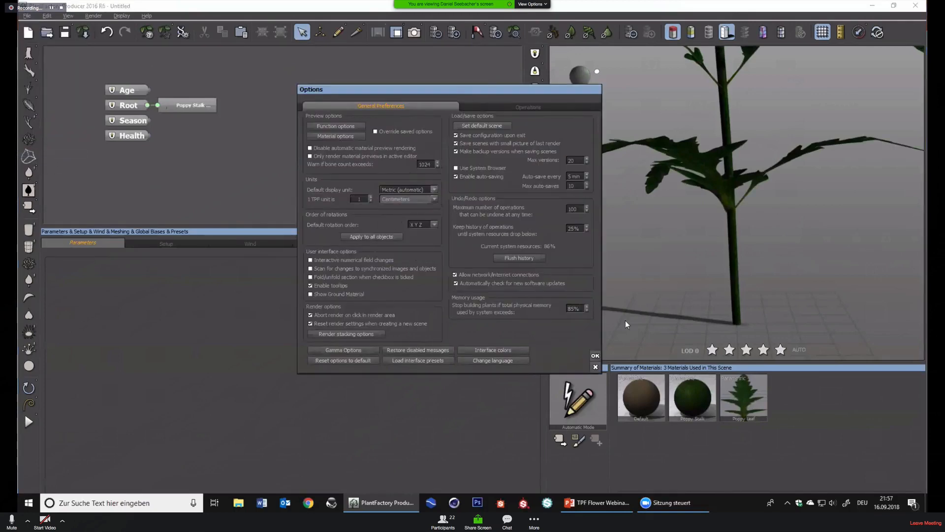
pyautogui.click(596, 355)
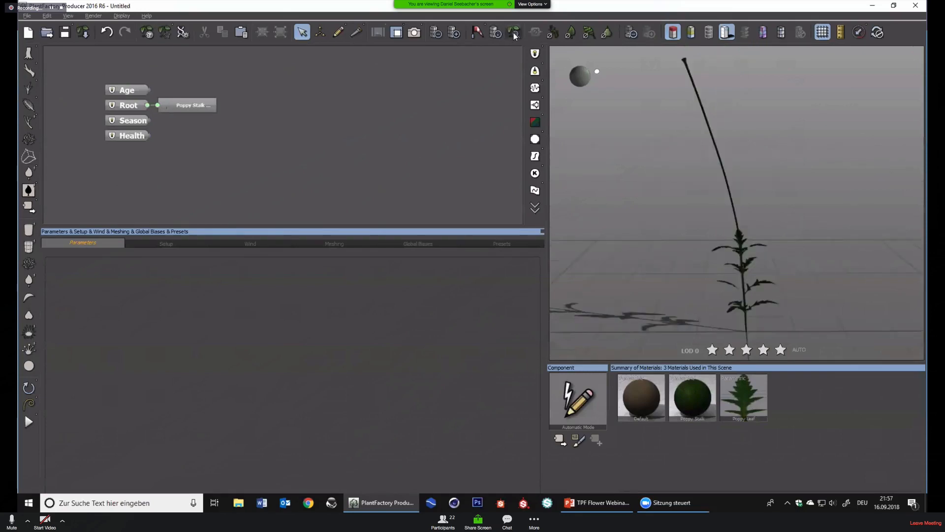
pyautogui.moveTo(778, 200); pyautogui.dragTo(594, 175)
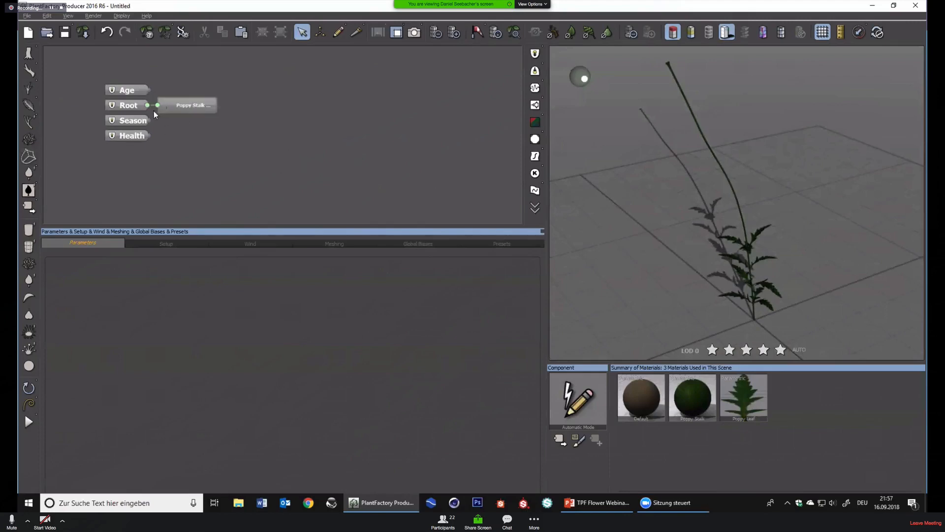
# Ungroup the poppy stalk component node and spread its Stalk and Leaf nodes apart in the graph
pyautogui.moveTo(170, 108); pyautogui.dragTo(193, 119)
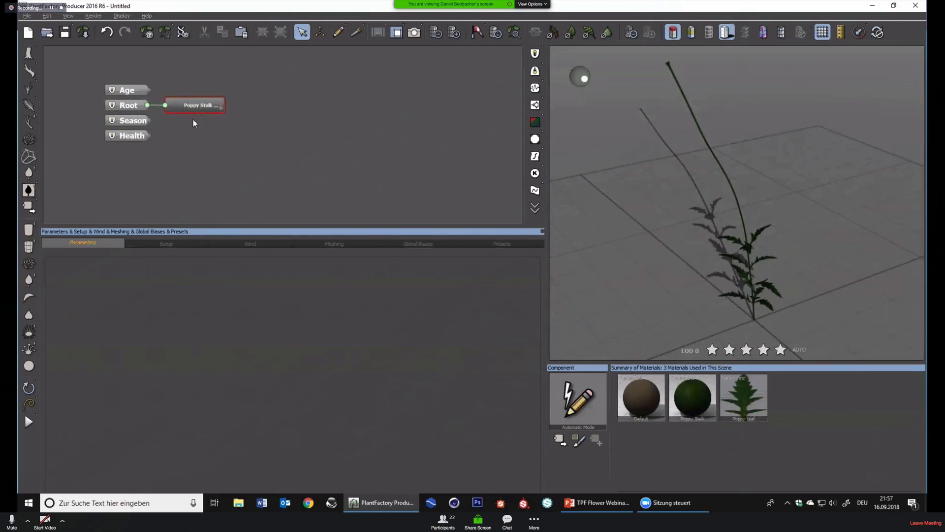
pyautogui.click(279, 33)
pyautogui.moveTo(188, 121); pyautogui.dragTo(242, 97)
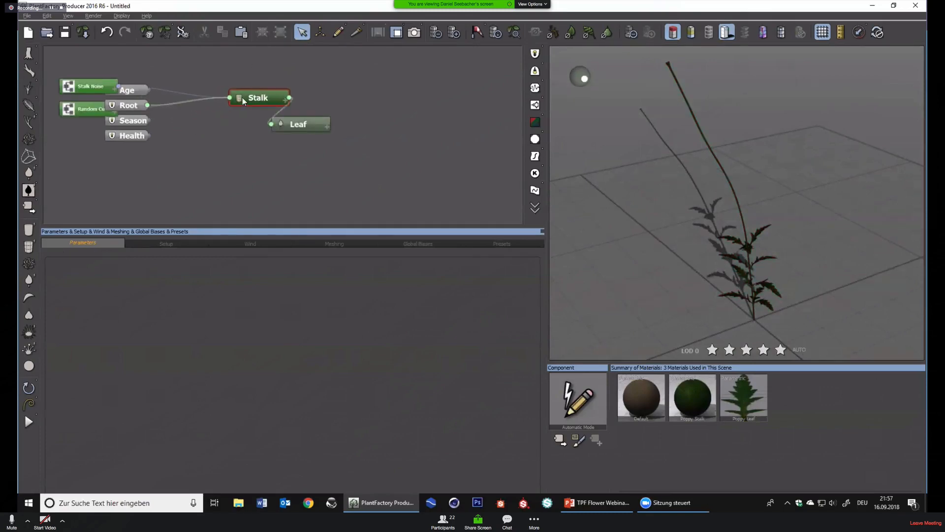
pyautogui.moveTo(325, 123); pyautogui.dragTo(412, 115)
pyautogui.moveTo(249, 99); pyautogui.dragTo(260, 110)
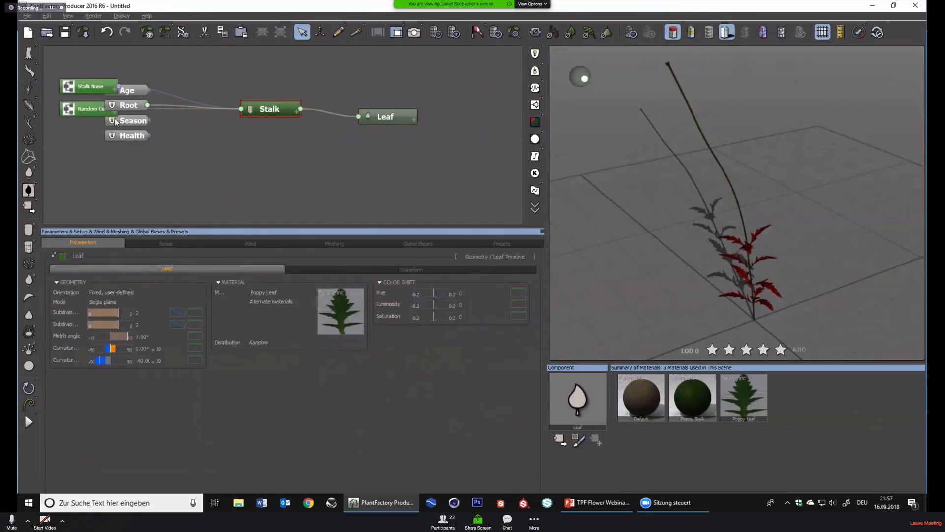
# Move the Stalk Noise node and the random curvature node together clear of the input nodes, above the Stalk's input
pyautogui.click(81, 73)
pyautogui.click(77, 110)
pyautogui.keyDown('ctrl'); pyautogui.click(74, 86); pyautogui.keyUp('ctrl')
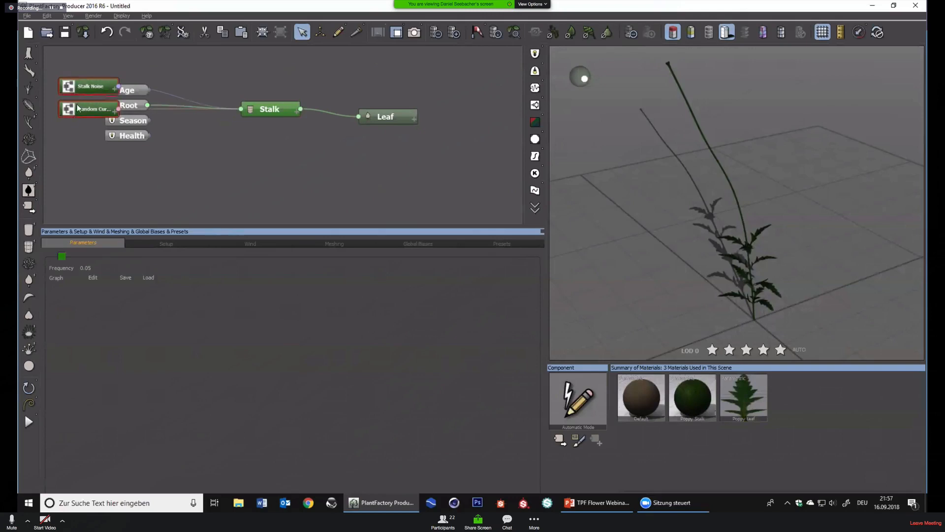
pyautogui.moveTo(79, 110); pyautogui.dragTo(184, 84)
pyautogui.click(288, 126)
pyautogui.moveTo(403, 166); pyautogui.dragTo(329, 182, button='middle')
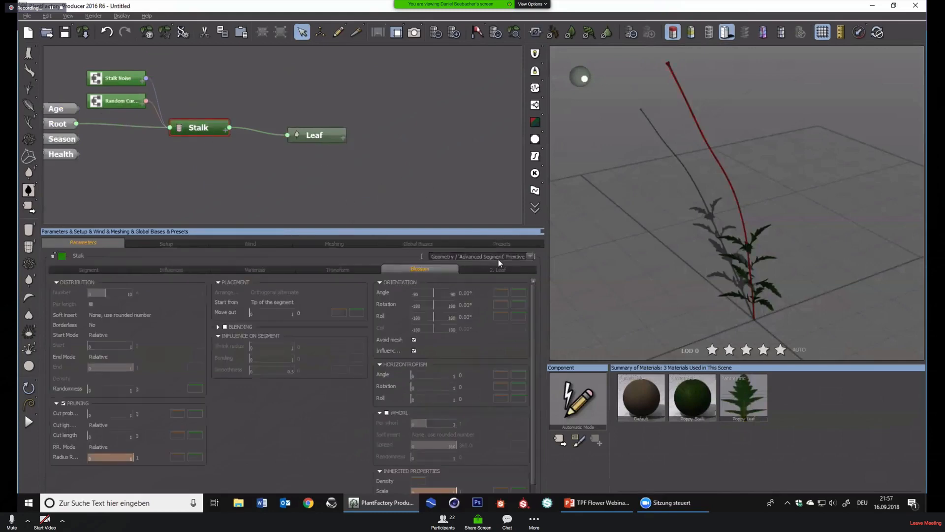
# Examine the Stalk's Leaf and Blossom child settings and the tip of the stalk where the blossom attaches
pyautogui.rightClick(494, 268)
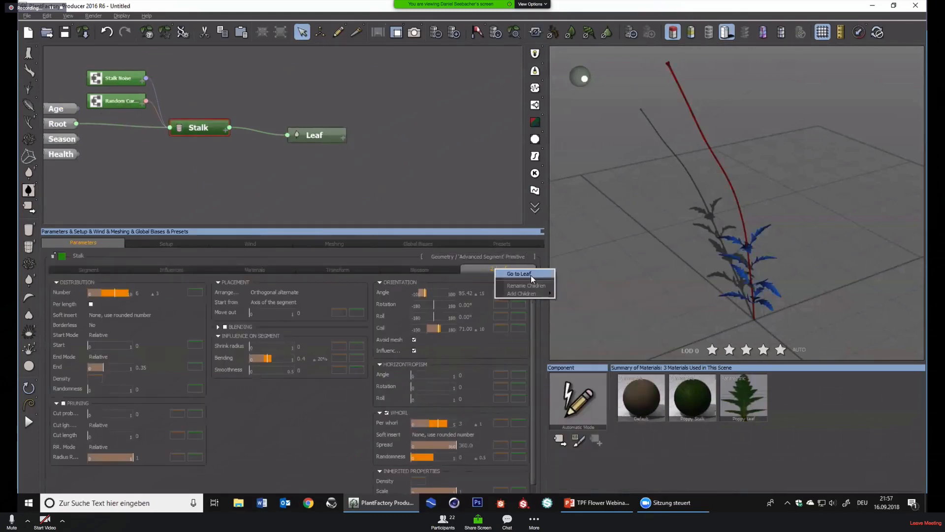
pyautogui.click(422, 268)
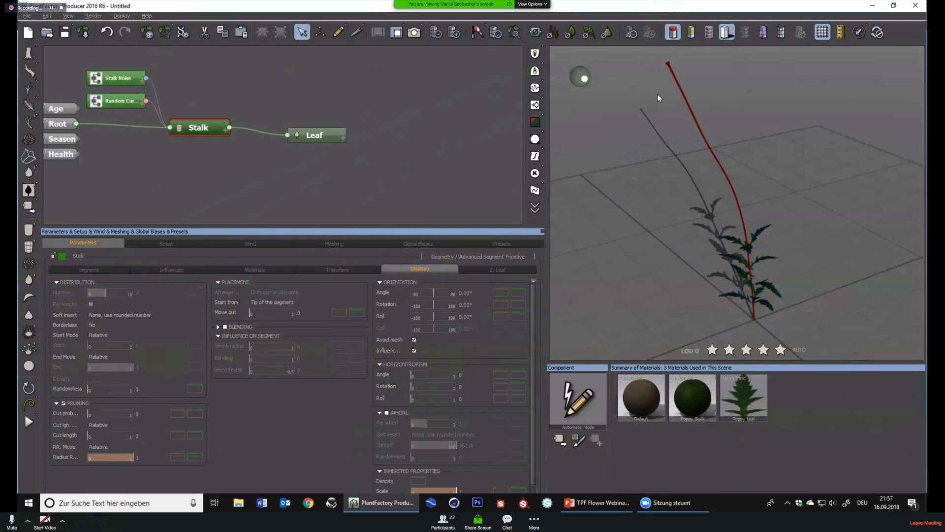
pyautogui.moveTo(657, 93); pyautogui.dragTo(721, 128)
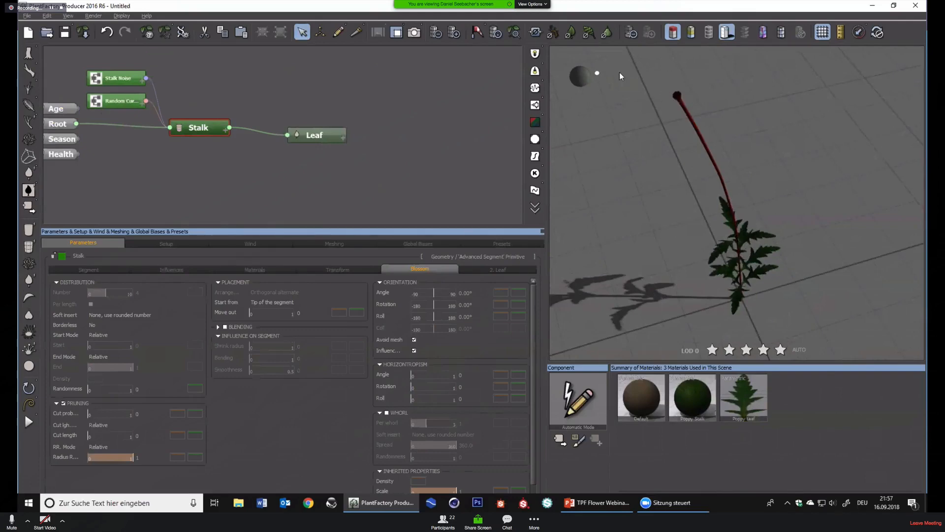
pyautogui.moveTo(754, 112); pyautogui.dragTo(798, 193)
pyautogui.moveTo(795, 198); pyautogui.dragTo(734, 182, button='middle')
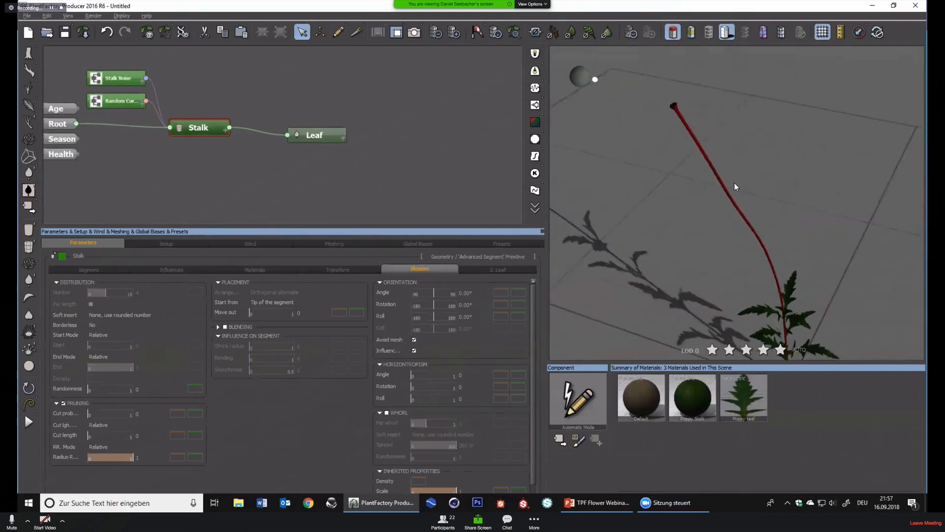
pyautogui.scroll(3, 662, 116)
pyautogui.moveTo(662, 117); pyautogui.dragTo(816, 231)
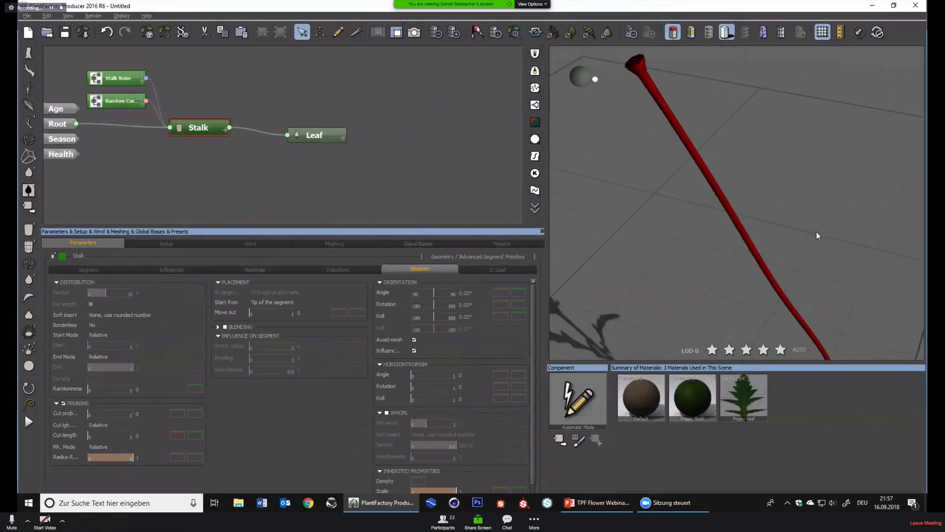
pyautogui.moveTo(712, 101); pyautogui.dragTo(749, 134)
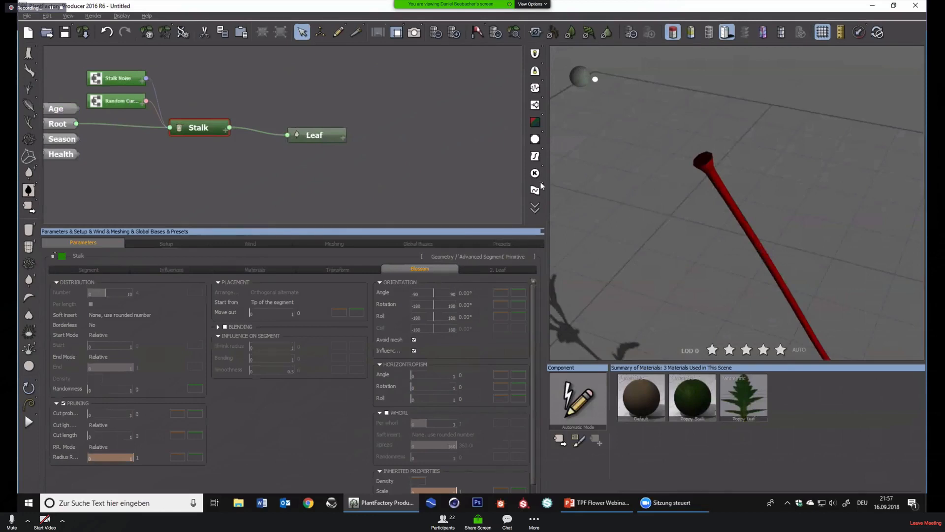
pyautogui.rightClick(352, 97)
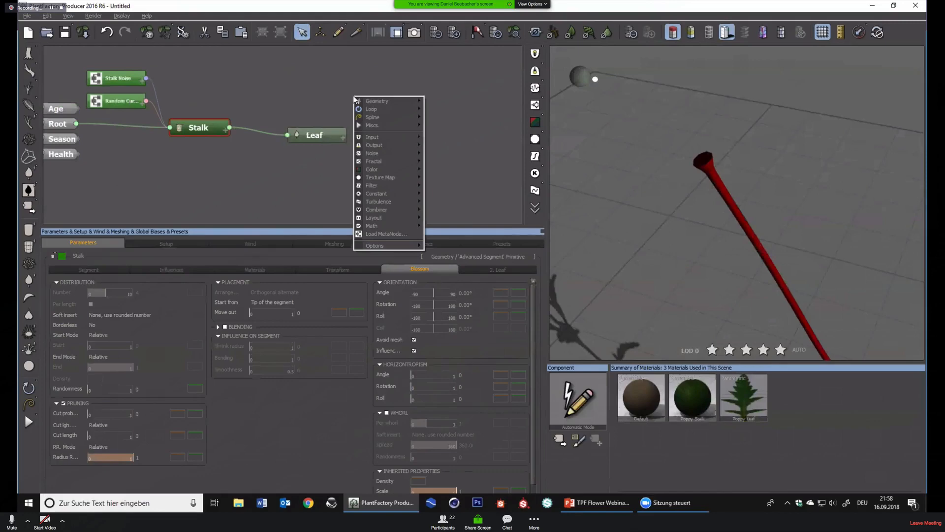
pyautogui.click(310, 139)
pyautogui.click(412, 119)
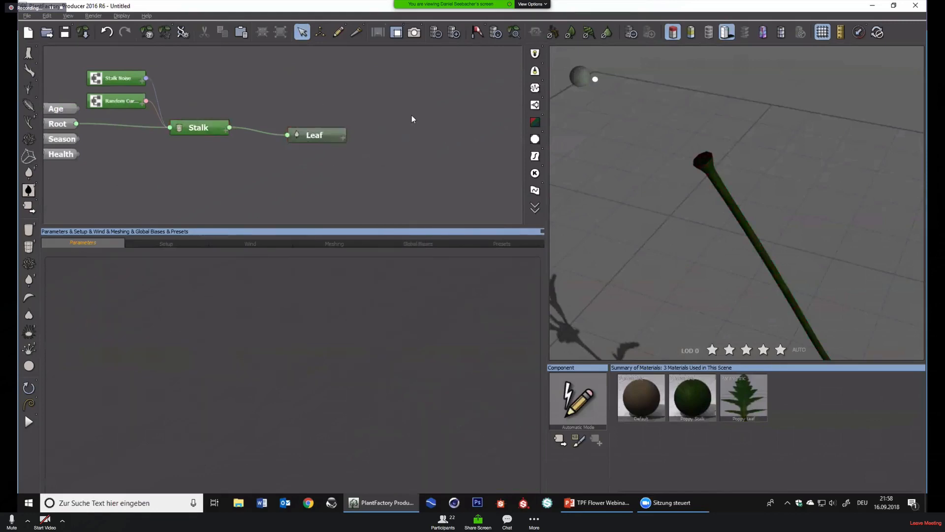
# Add a new unconnected Leaf geometry node and place it to the upper right of the existing Leaf node
pyautogui.rightClick(332, 94)
pyautogui.moveTo(348, 101)
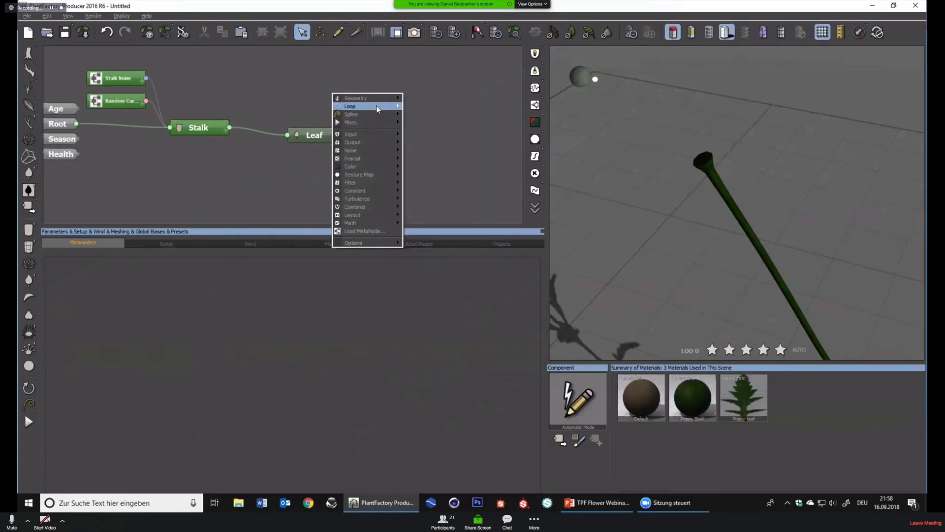
pyautogui.moveTo(379, 100)
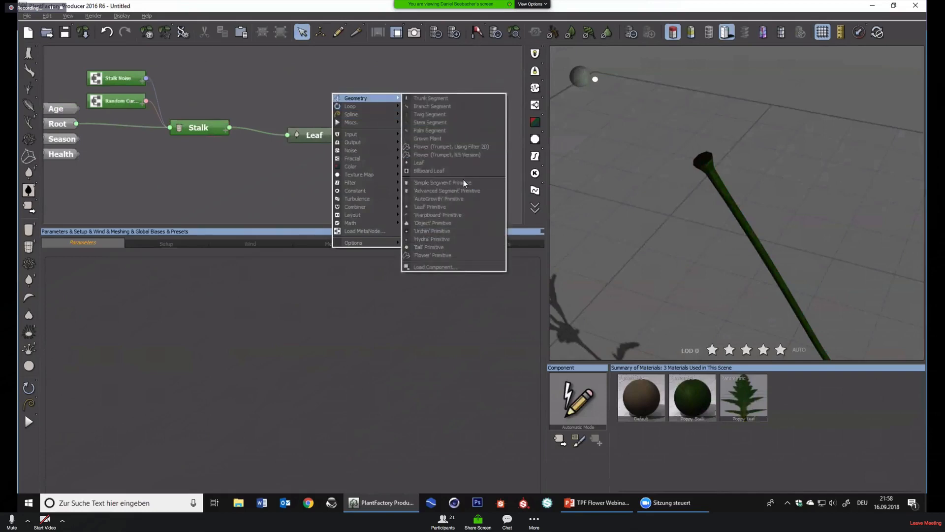
pyautogui.click(423, 161)
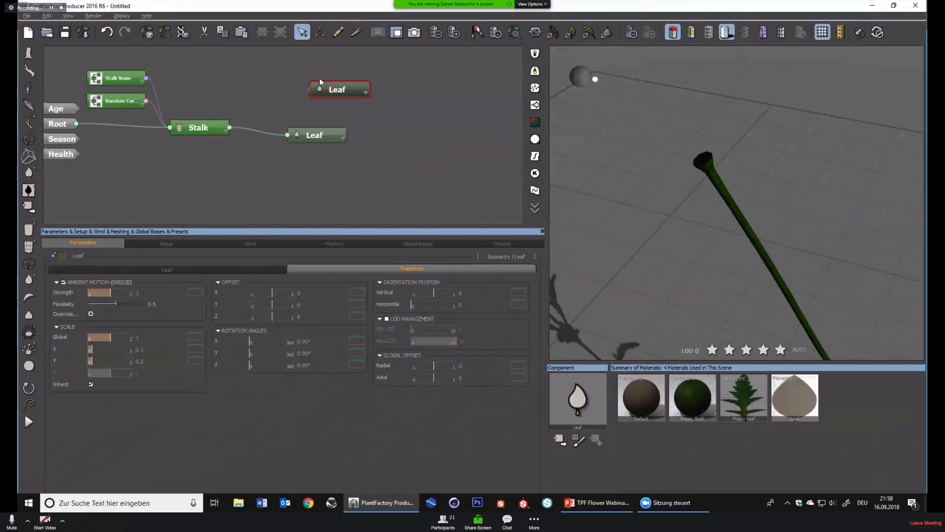
pyautogui.moveTo(340, 93); pyautogui.dragTo(410, 105)
pyautogui.click(372, 145)
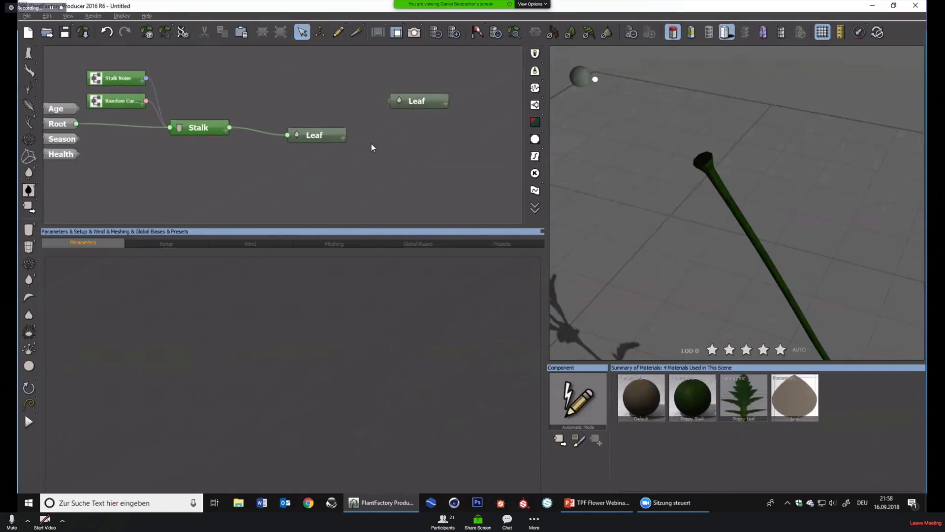
# Add a Hydra primitive, connect it to the Stalk's Blossom slot and position its node above the original Leaf
pyautogui.rightClick(277, 78)
pyautogui.moveTo(303, 84)
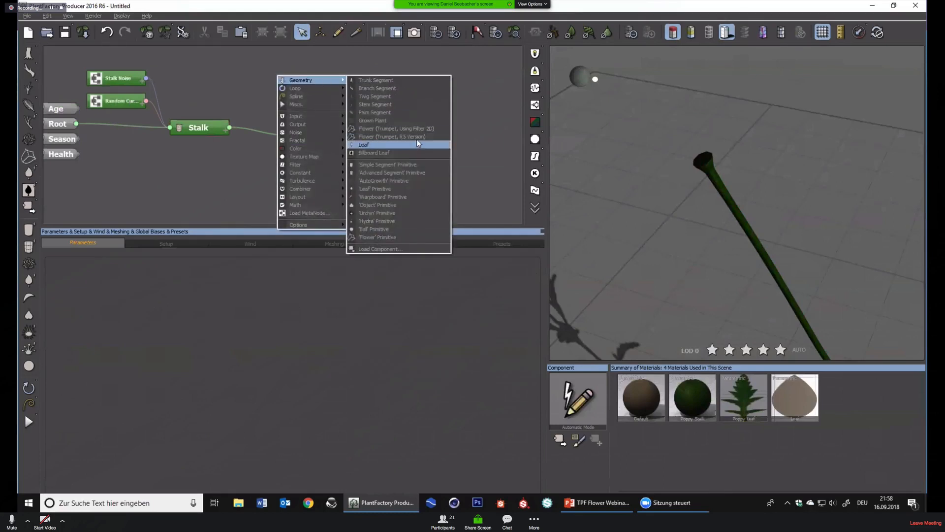
pyautogui.click(375, 221)
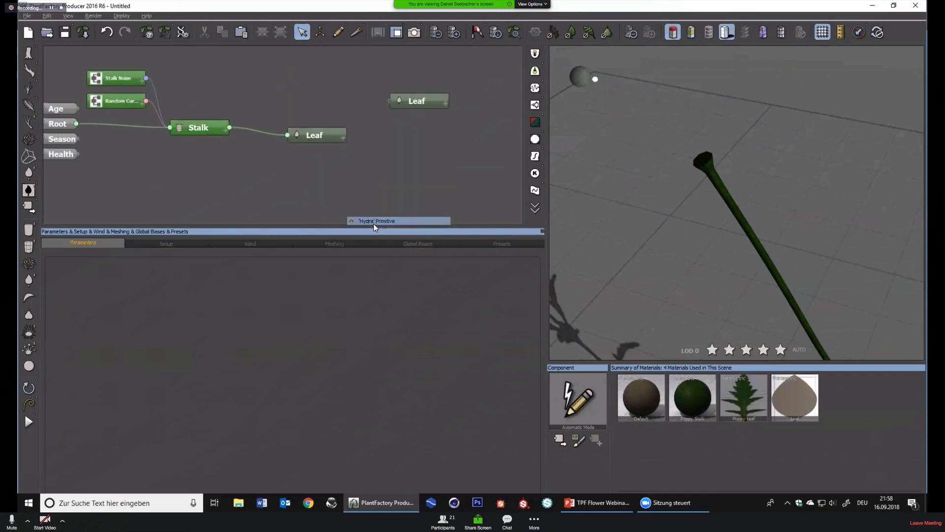
pyautogui.moveTo(255, 72); pyautogui.dragTo(222, 128)
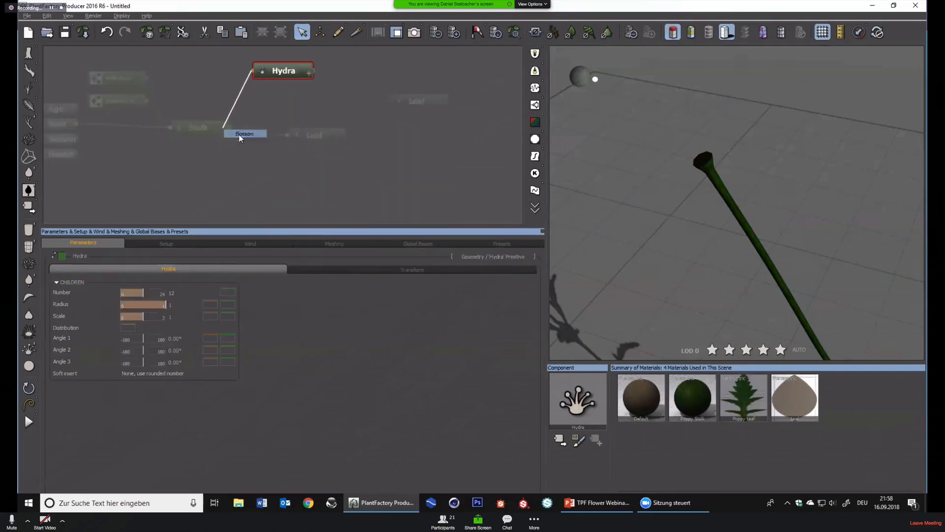
pyautogui.click(241, 134)
pyautogui.moveTo(309, 78); pyautogui.dragTo(343, 82)
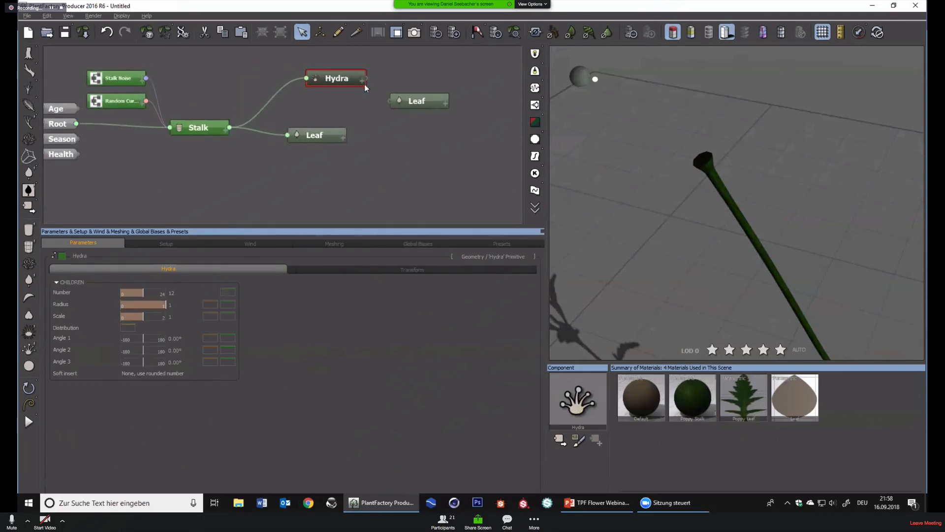
# Connect the new Leaf node to the Hydra and set the leaf's global scale to 5.79
pyautogui.moveTo(415, 106); pyautogui.dragTo(366, 78)
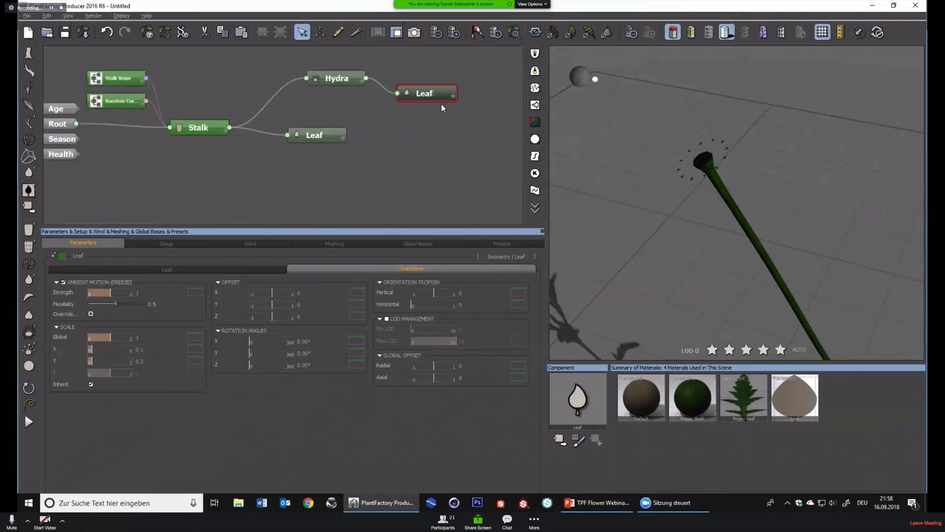
pyautogui.scroll(2, 735, 178)
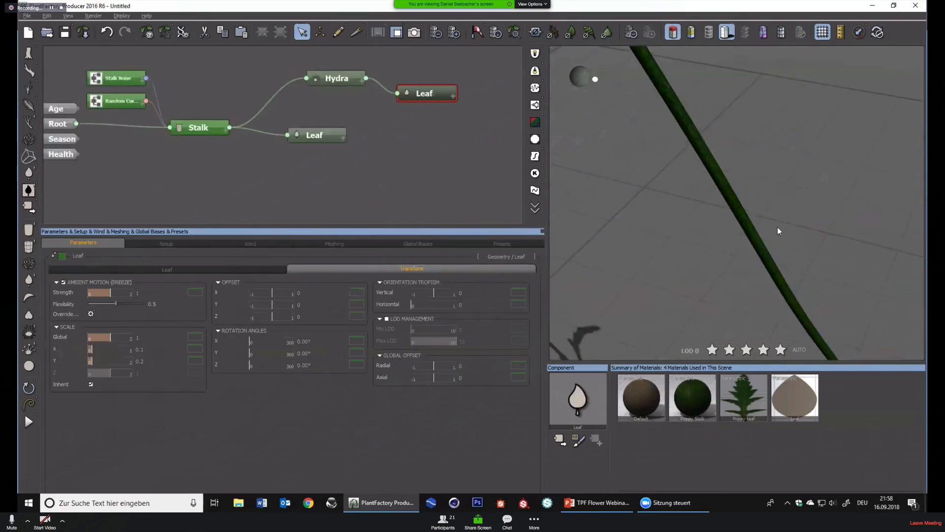
pyautogui.scroll(3, 810, 271)
pyautogui.scroll(-3, 809, 261)
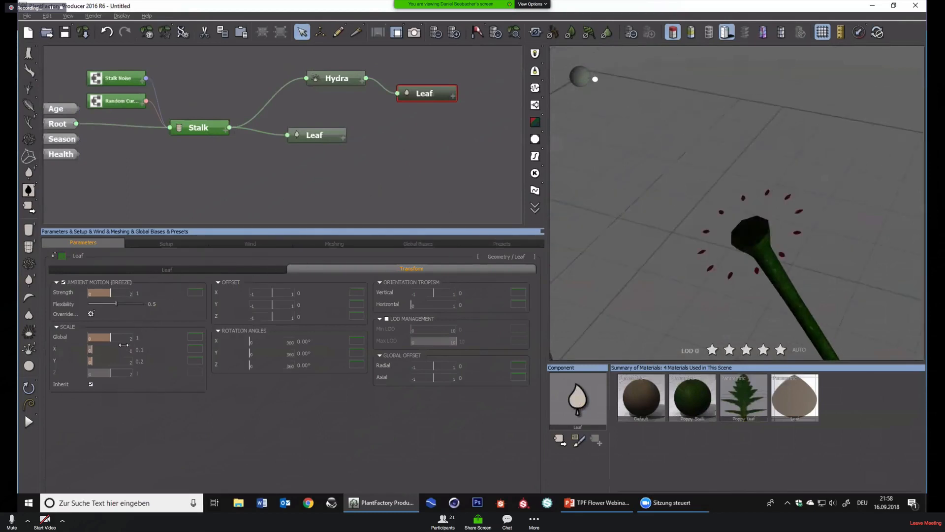
pyautogui.moveTo(115, 337); pyautogui.dragTo(224, 329)
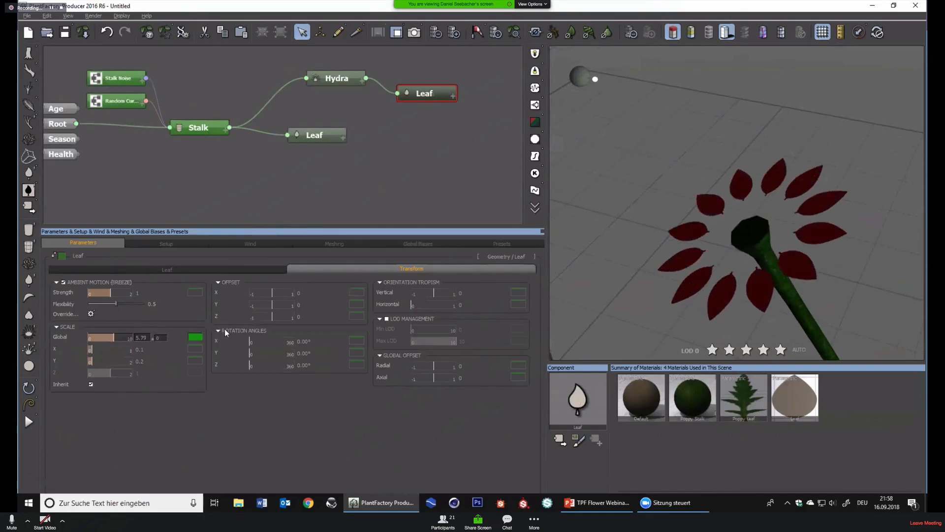
# Replace the new leaf's material with Chamomile Petal from the material library
pyautogui.click(152, 272)
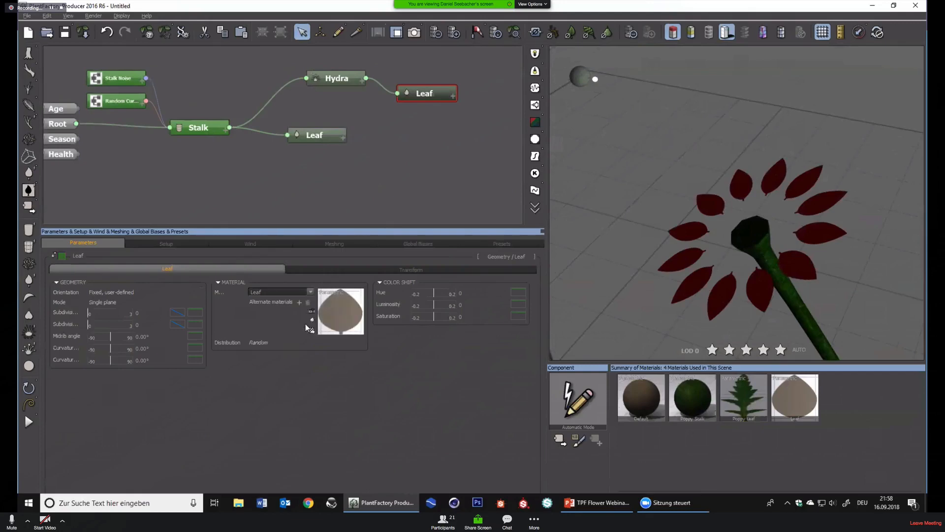
pyautogui.click(311, 327)
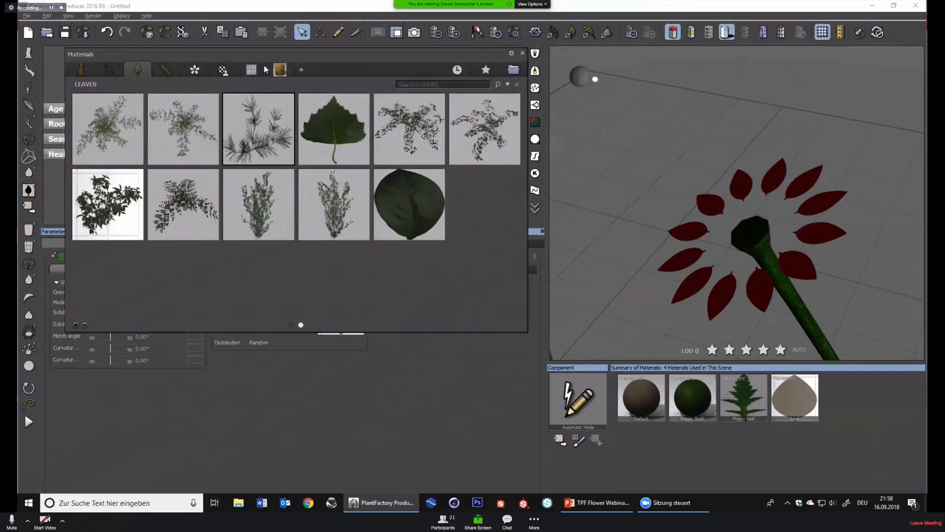
pyautogui.click(279, 69)
pyautogui.doubleClick(187, 127)
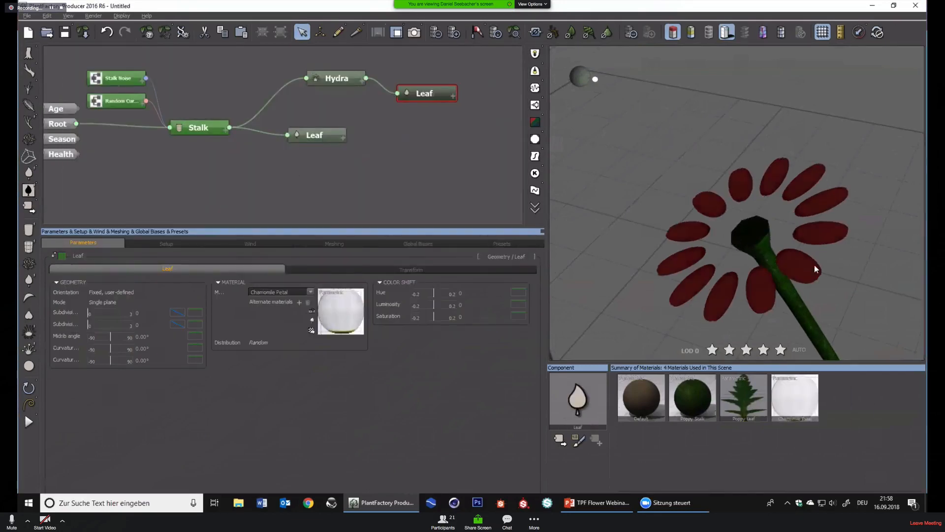
# Narrow the petal leaf by setting its X scale to 0.04
pyautogui.click(307, 269)
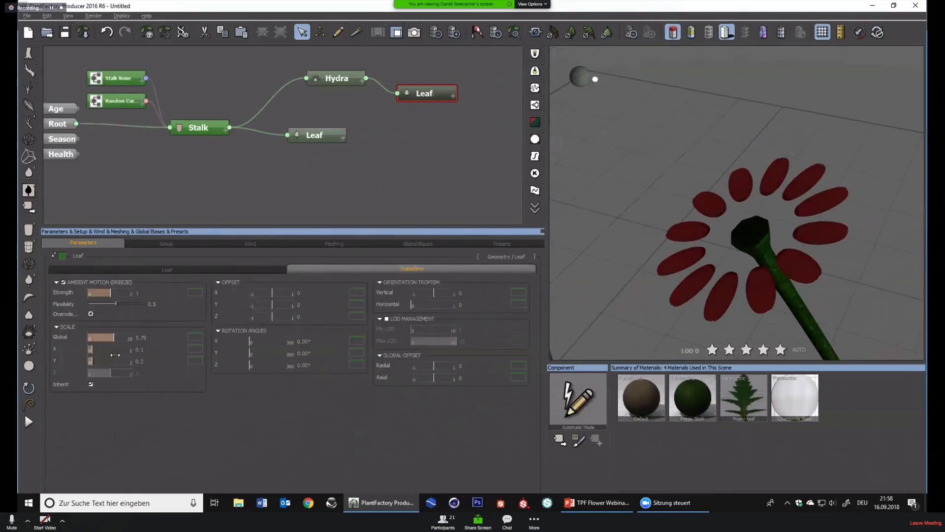
pyautogui.moveTo(112, 349); pyautogui.dragTo(109, 349)
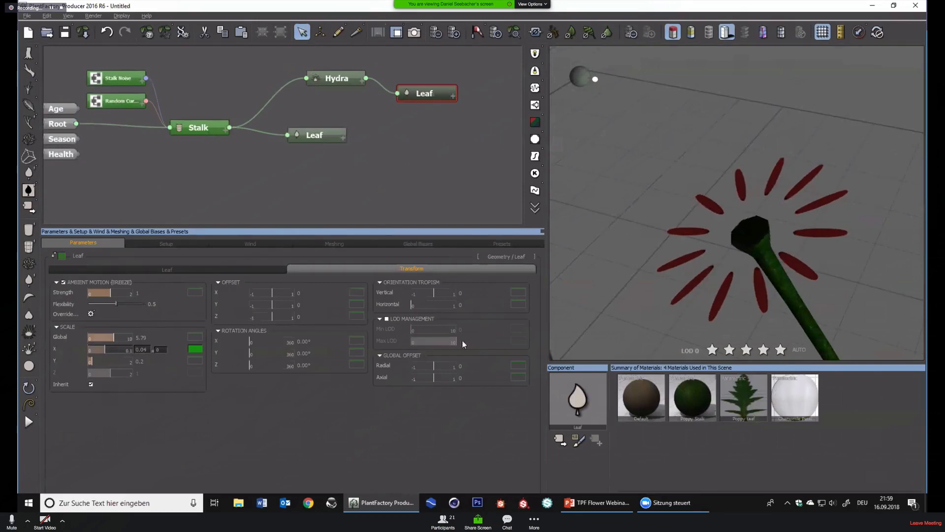
pyautogui.click(157, 269)
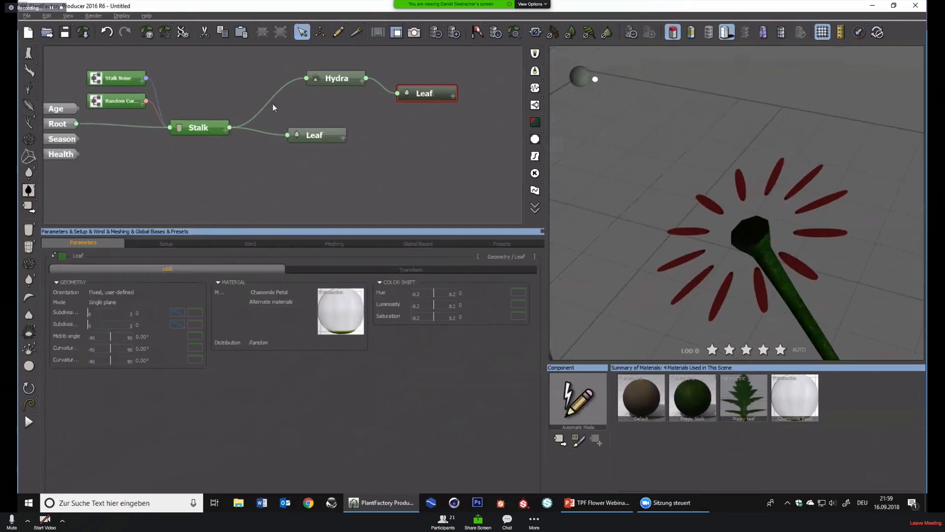
# Set the Hydra's radius to 0.27 so the petals sit close around the stalk tip
pyautogui.click(337, 78)
pyautogui.moveTo(161, 304); pyautogui.dragTo(128, 305)
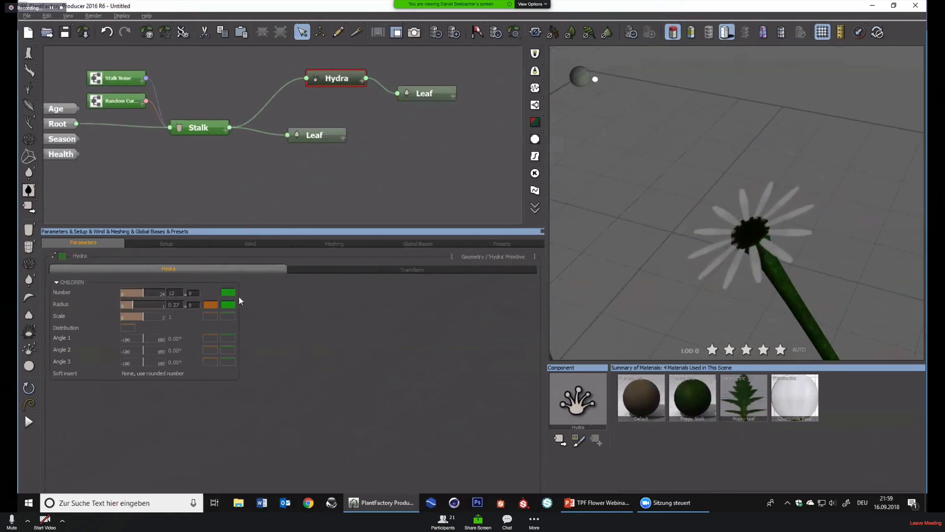
pyautogui.moveTo(786, 296); pyautogui.dragTo(744, 251)
pyautogui.scroll(5, 746, 265)
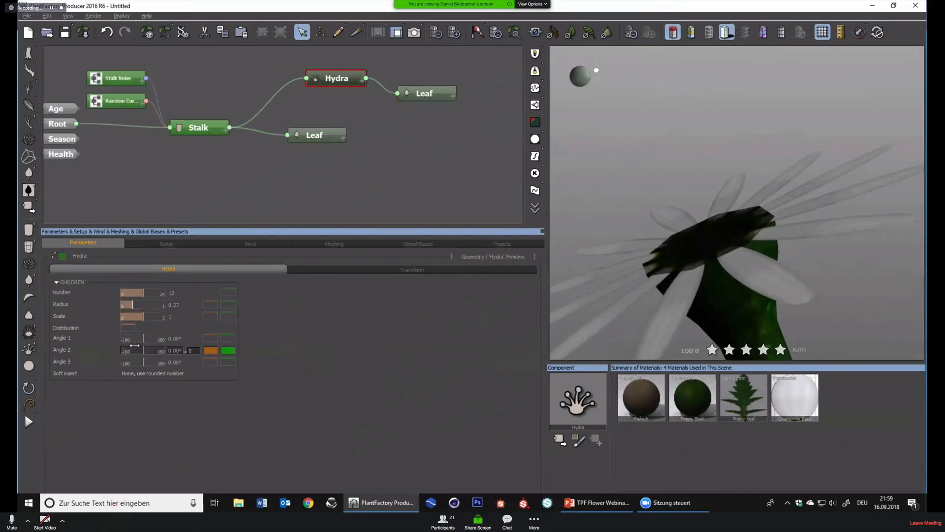
# Set the petal leaf's first curvature to -22.5° with a variation of 10 and give its second curvature a variation of 15
pyautogui.click(424, 93)
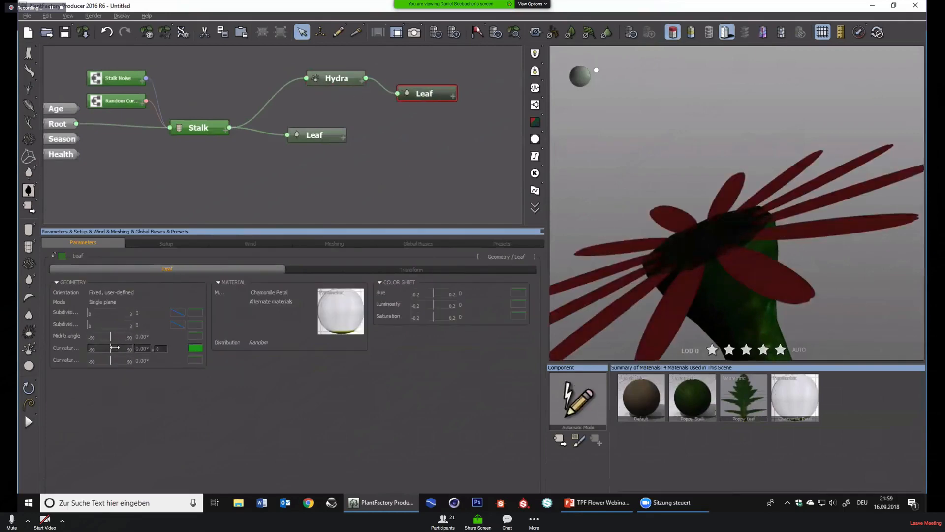
pyautogui.moveTo(114, 347); pyautogui.dragTo(107, 348)
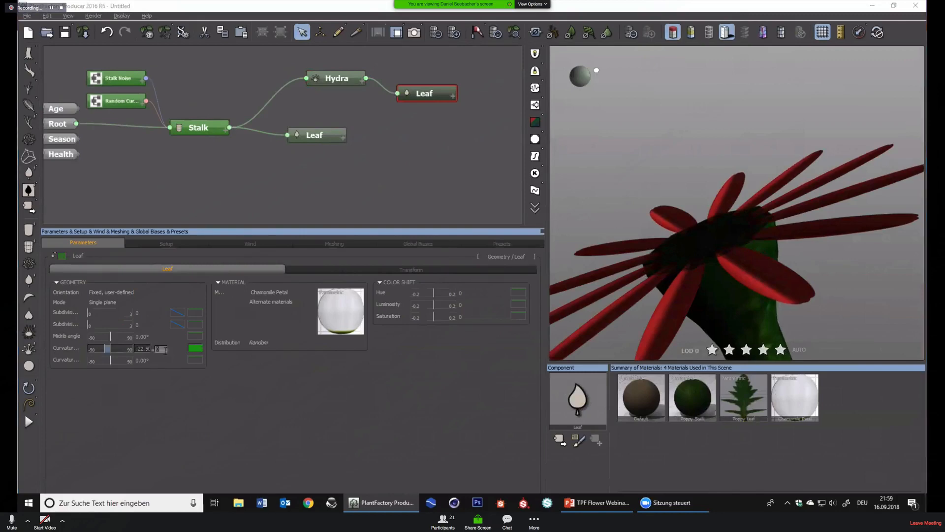
pyautogui.write('10')
pyautogui.press('Return')
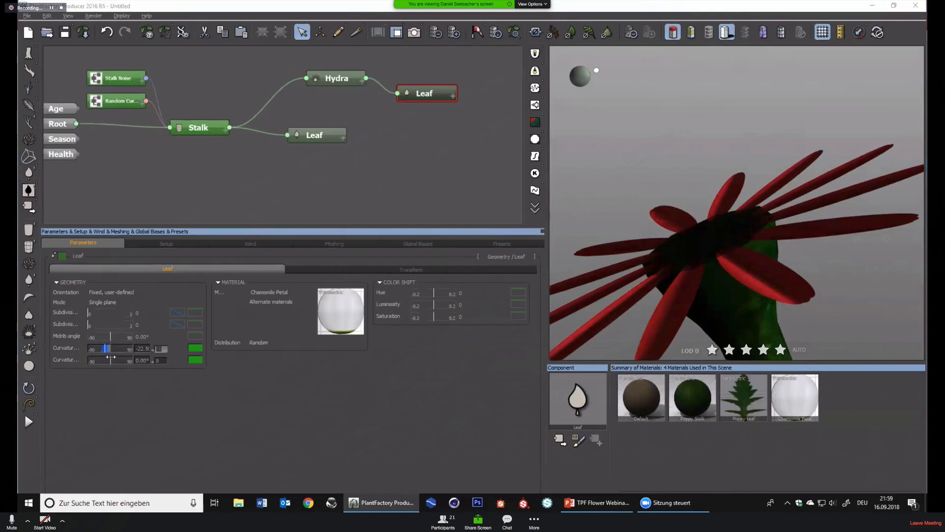
pyautogui.click(142, 360)
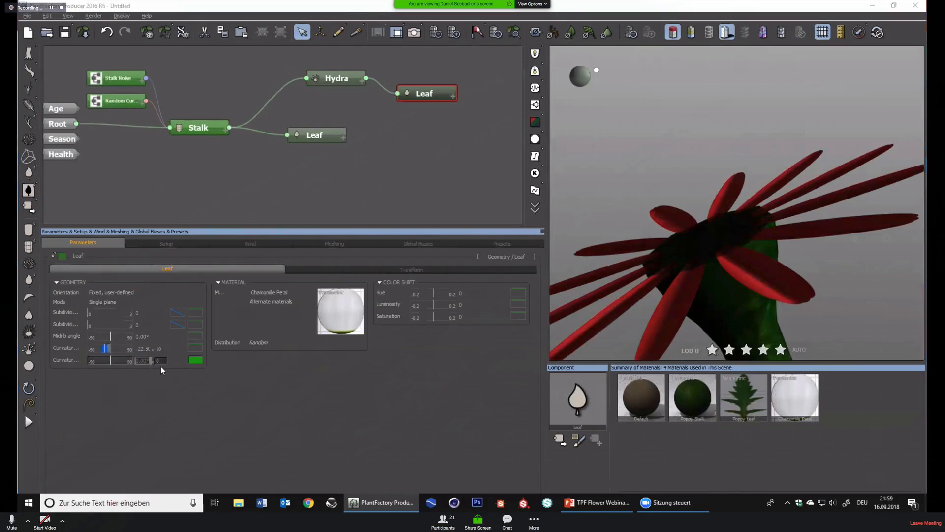
pyautogui.click(167, 360)
pyautogui.write('15')
pyautogui.press('Return')
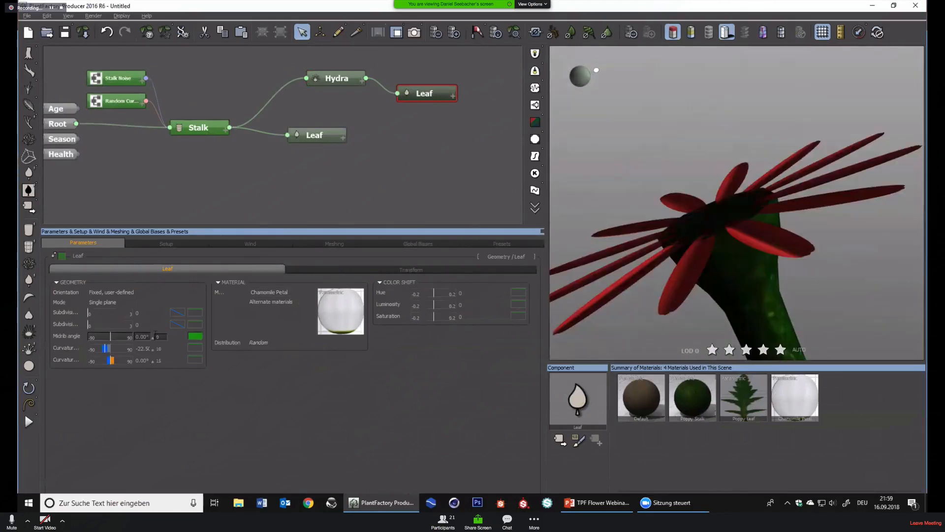
# Give the petal leaf's midrib angle a variation of 25 and set both subdivision values to 2
pyautogui.click(155, 338)
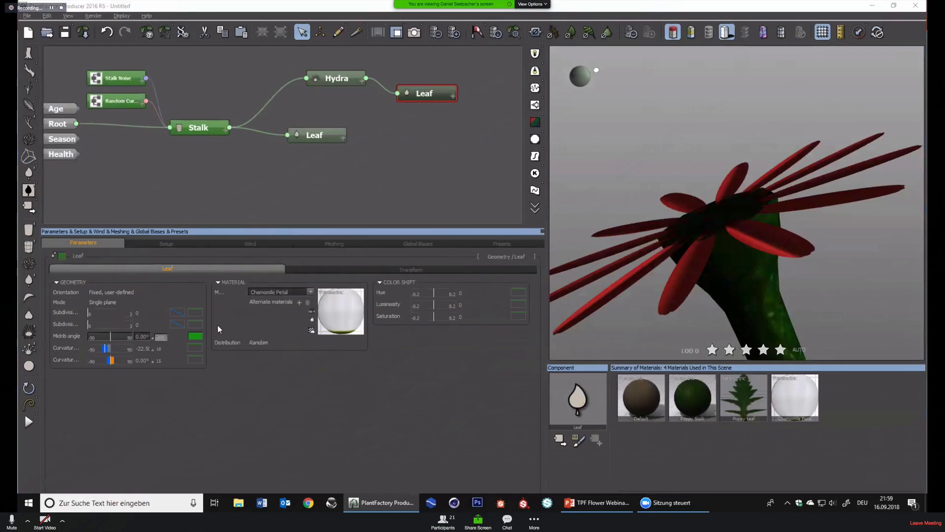
pyautogui.click(126, 308)
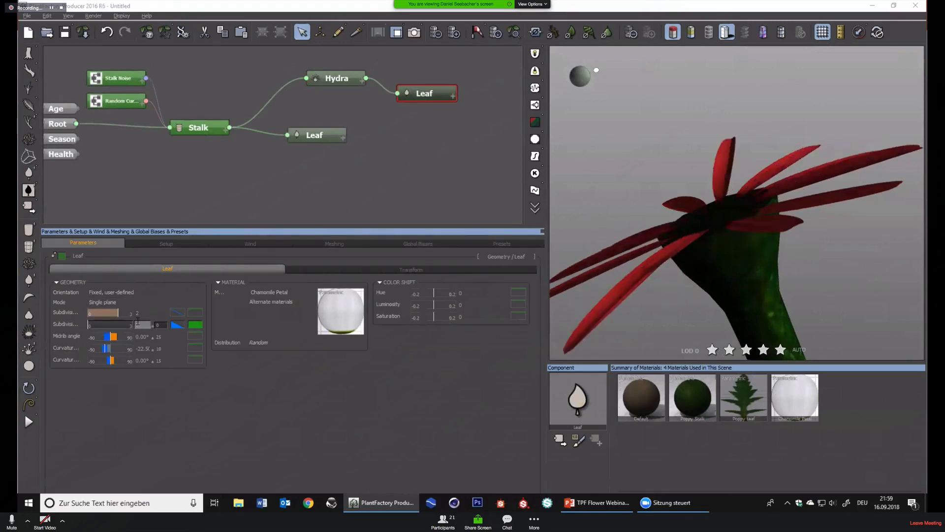
pyautogui.write('2')
# Turn off the red selection highlighting so the petals show their own material in the preview
pyautogui.moveTo(820, 251); pyautogui.dragTo(849, 253, button='right')
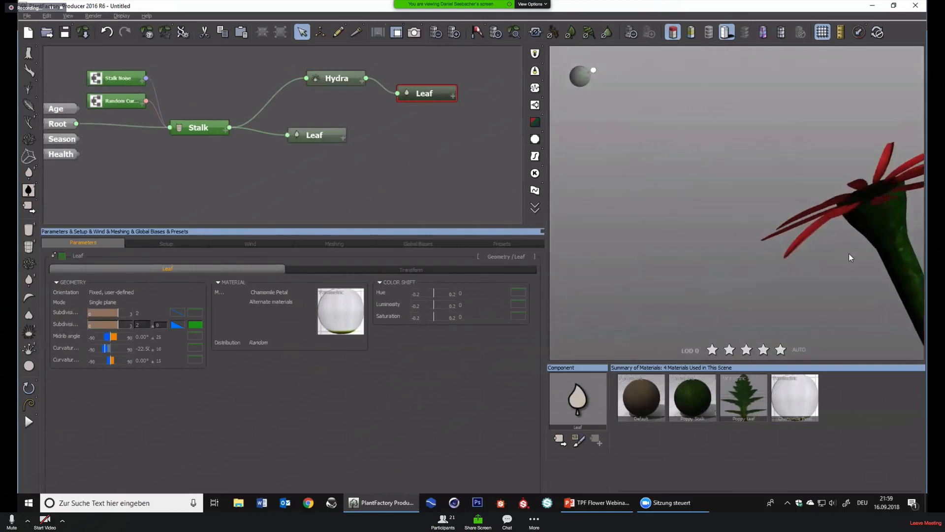
pyautogui.click(672, 36)
pyautogui.moveTo(821, 197); pyautogui.dragTo(792, 230, button='right')
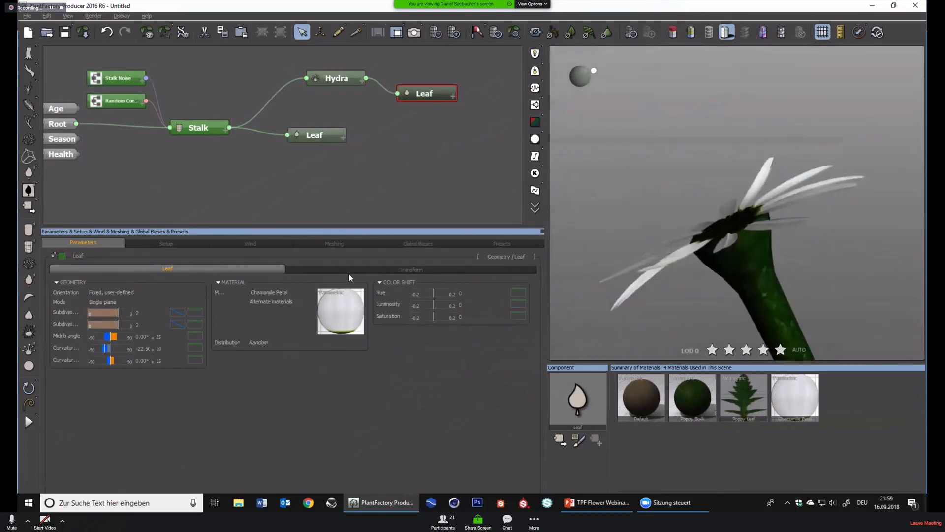
# Switch the petal leaf's global scale to relative randomness and set its variation to 10%
pyautogui.click(314, 269)
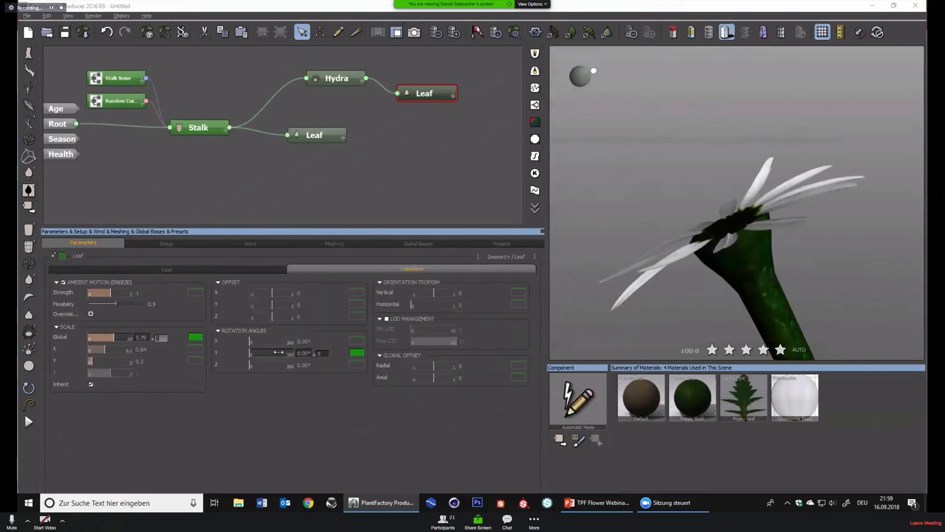
pyautogui.rightClick(54, 338)
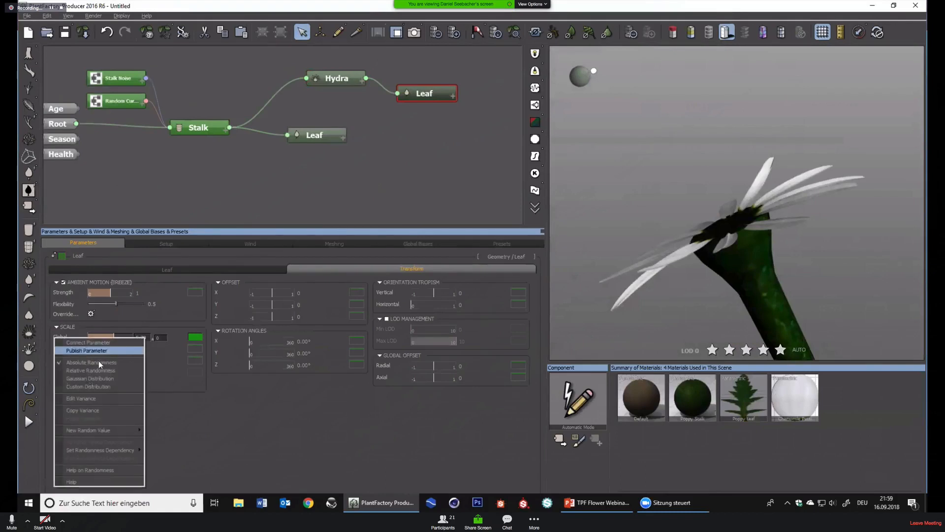
pyautogui.click(92, 370)
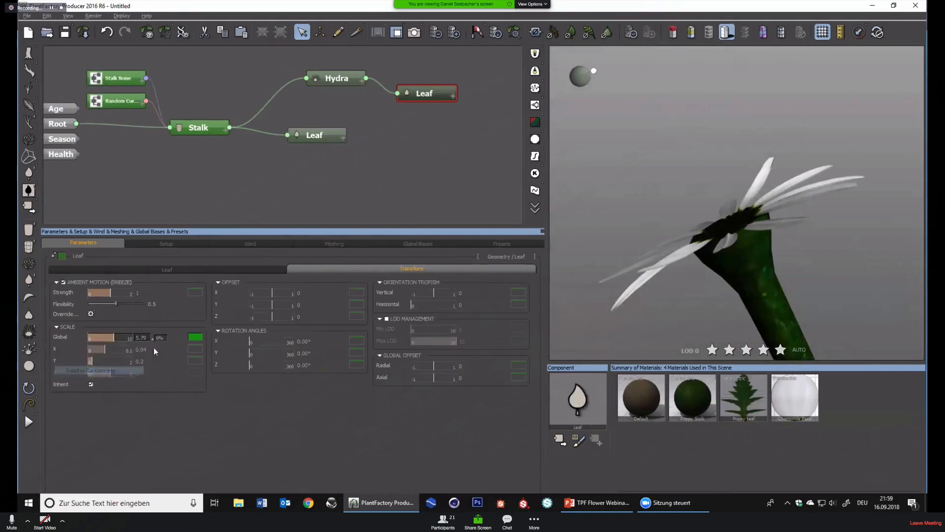
pyautogui.click(160, 337)
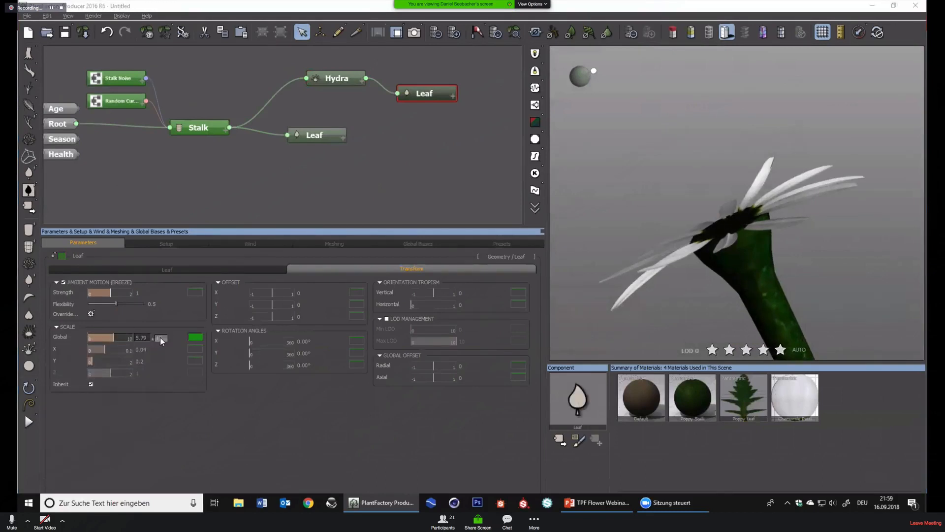
pyautogui.write('15')
pyautogui.press('Return')
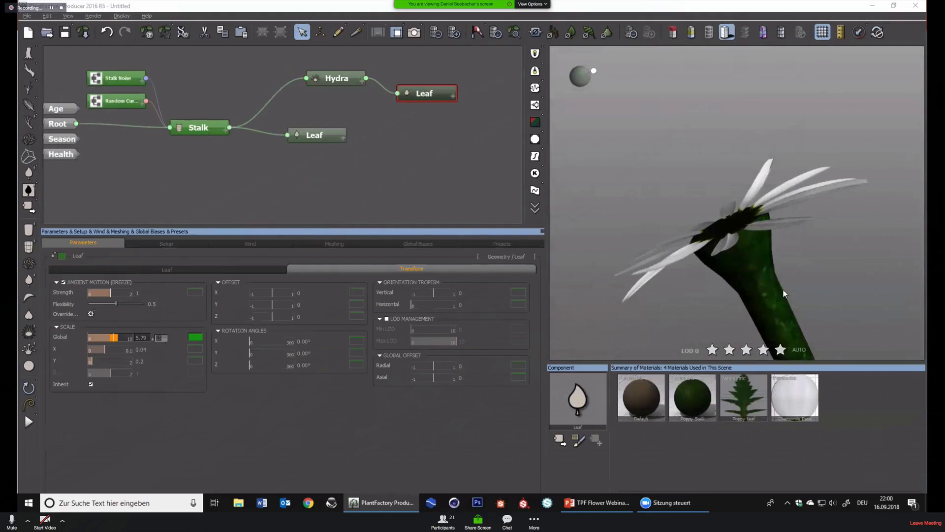
pyautogui.moveTo(784, 293); pyautogui.dragTo(796, 316)
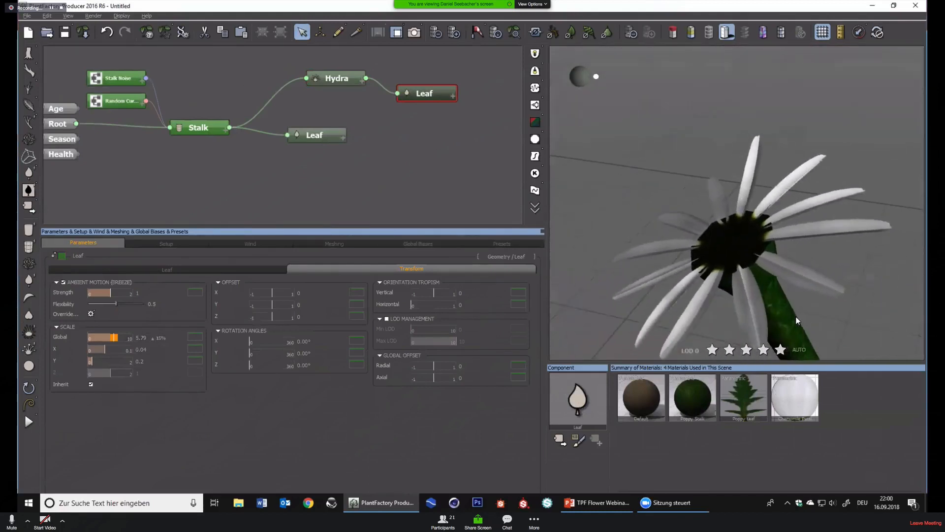
# Set the Hydra's Angle 1 to 11.25° and raise its number of children to 30.75
pyautogui.click(342, 79)
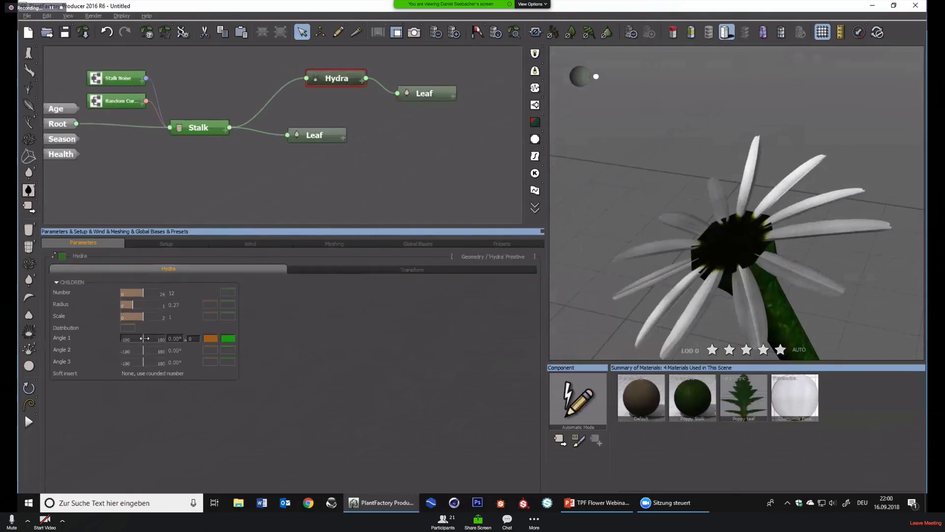
pyautogui.moveTo(144, 338); pyautogui.dragTo(146, 338)
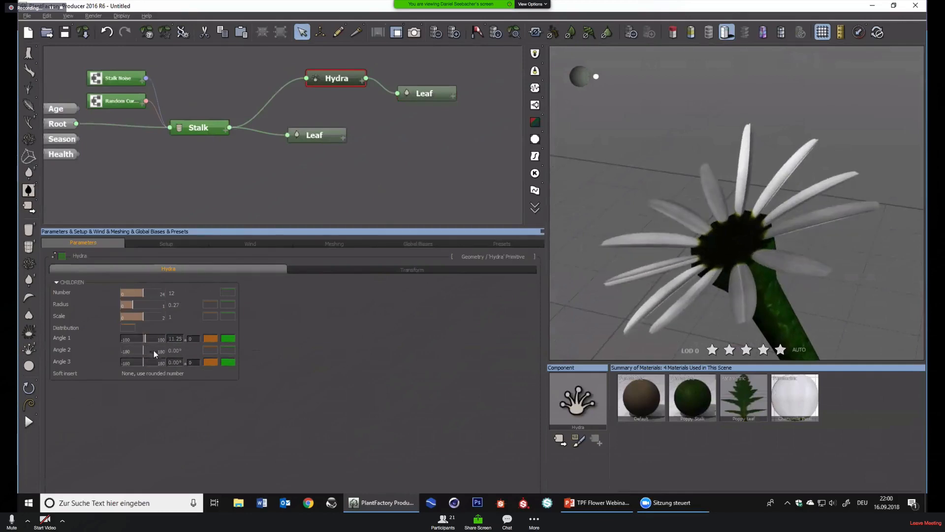
pyautogui.moveTo(141, 289); pyautogui.dragTo(210, 276)
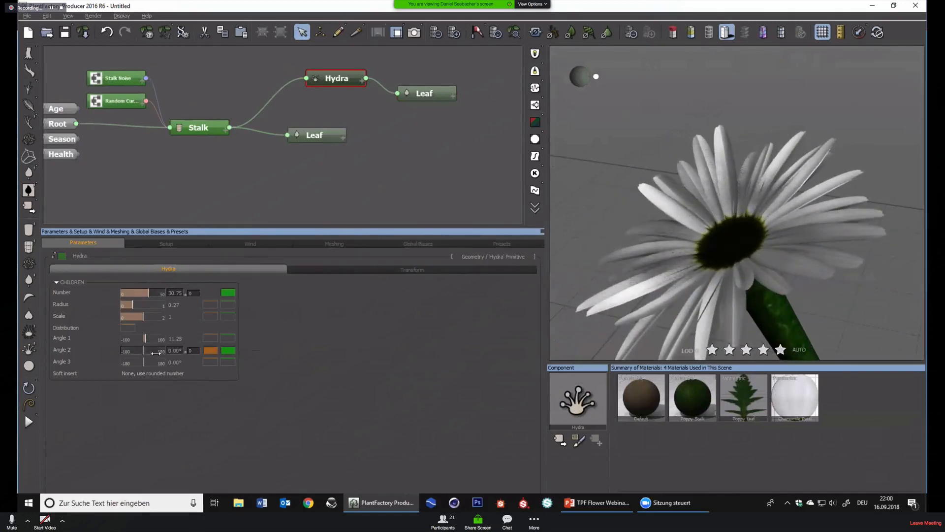
# Try a tilt on the Hydra's Angle 2, then set it to 0° with a variation of 8
pyautogui.moveTo(149, 351)
pyautogui.mouseDown()
pyautogui.moveTo(168, 351)
pyautogui.moveTo(153, 350)
pyautogui.mouseUp()
pyautogui.click(180, 351)
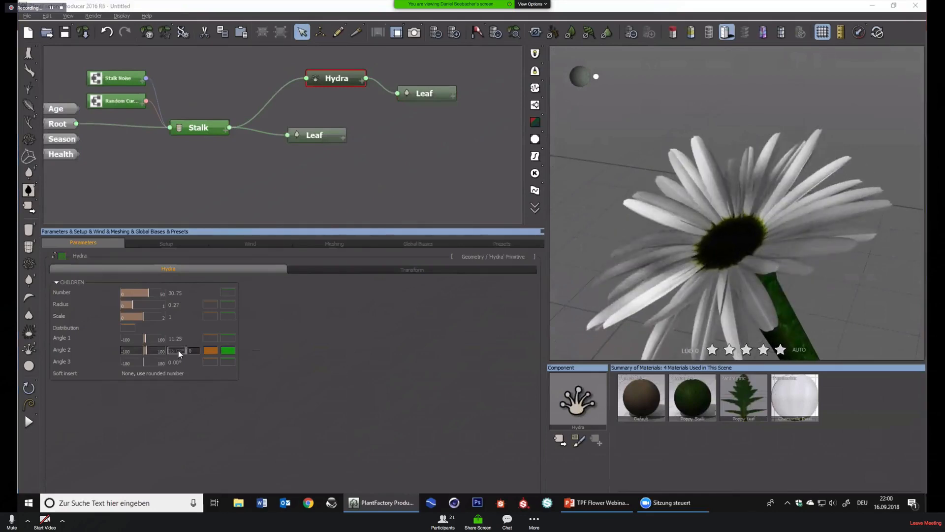
pyautogui.write('0')
pyautogui.press('Tab')
pyautogui.write('5')
pyautogui.press('Tab')
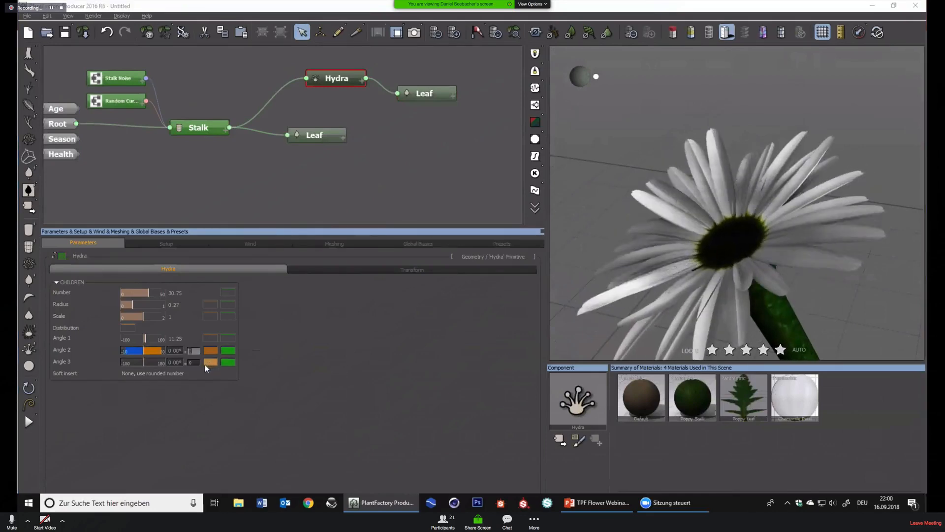
# Set the Hydra's Angle 3 to 0° with a variation of 8 and add random variation to Angle 1
pyautogui.moveTo(141, 363); pyautogui.dragTo(139, 362)
pyautogui.click(177, 363)
pyautogui.write('0')
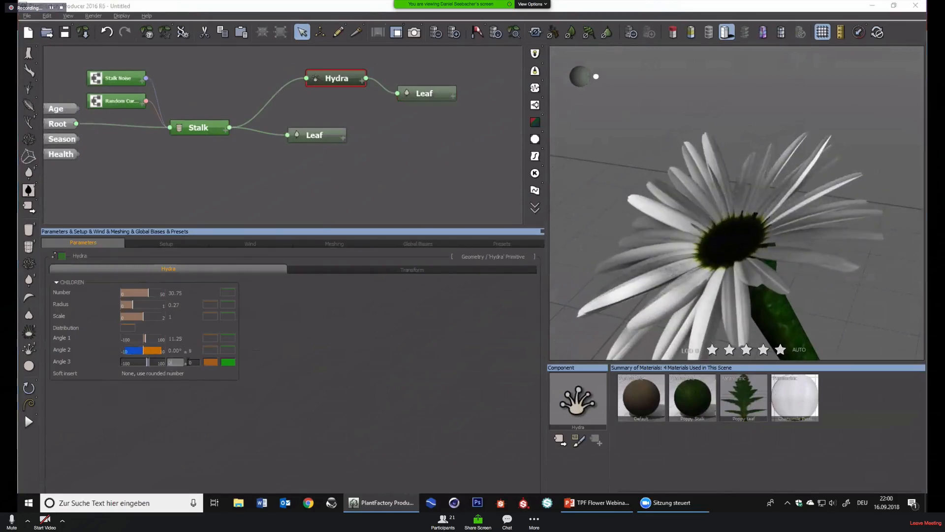
pyautogui.press('Return')
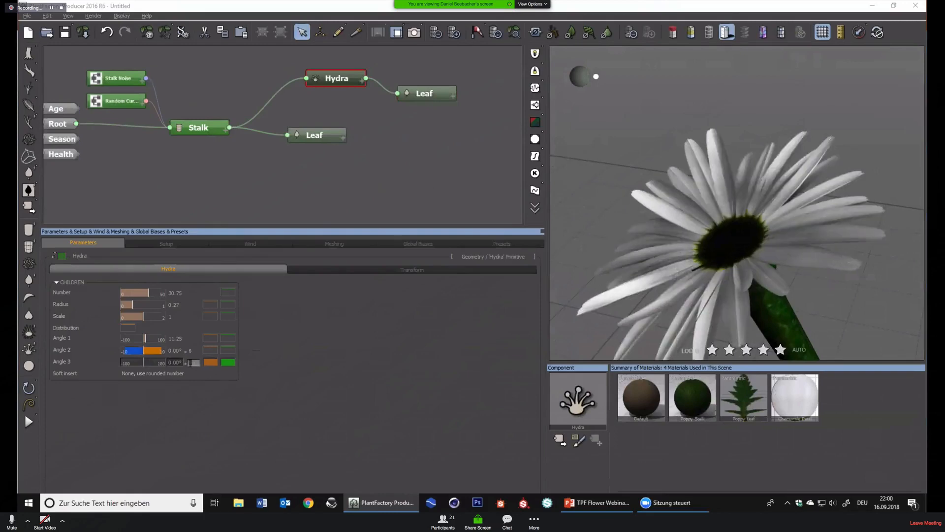
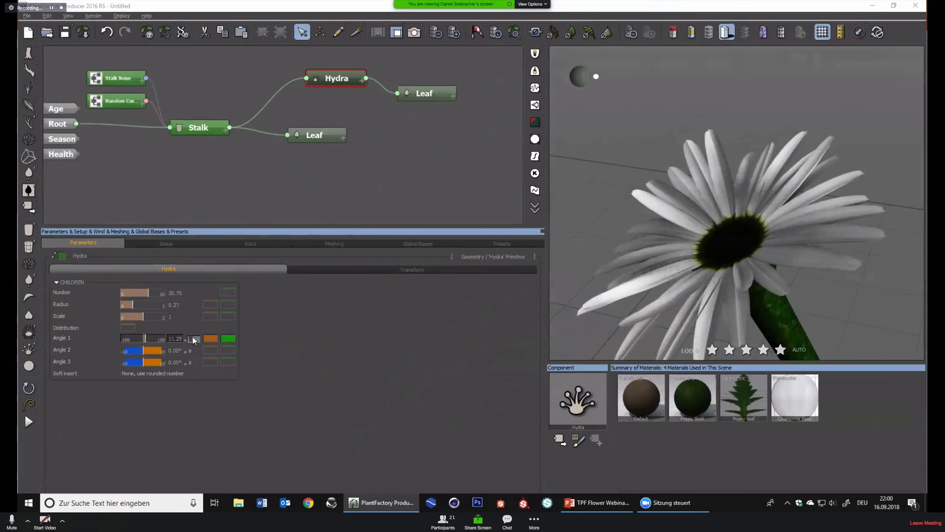
pyautogui.press('Return')
pyautogui.moveTo(607, 192); pyautogui.dragTo(708, 255, button='right')
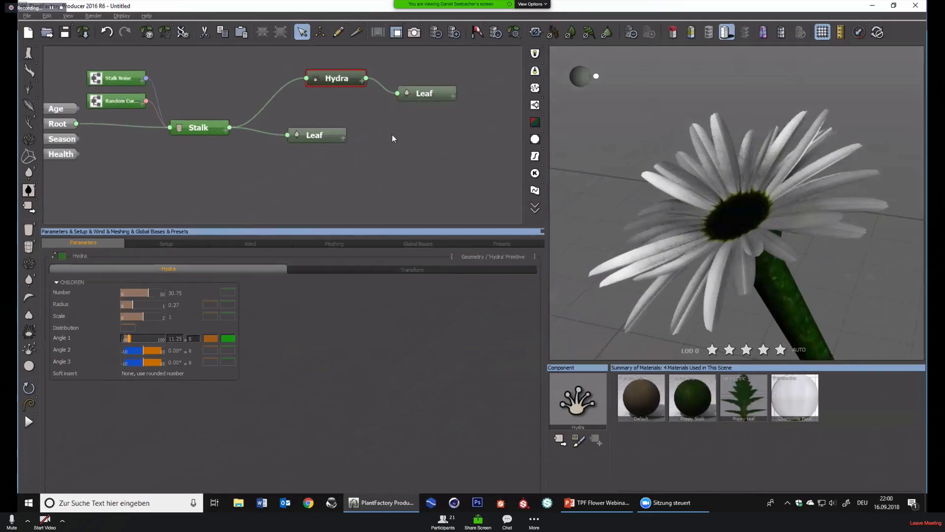
# Move the petal Leaf node farther from the Hydra and level with it, leaving no node selected
pyautogui.moveTo(409, 102); pyautogui.dragTo(444, 84)
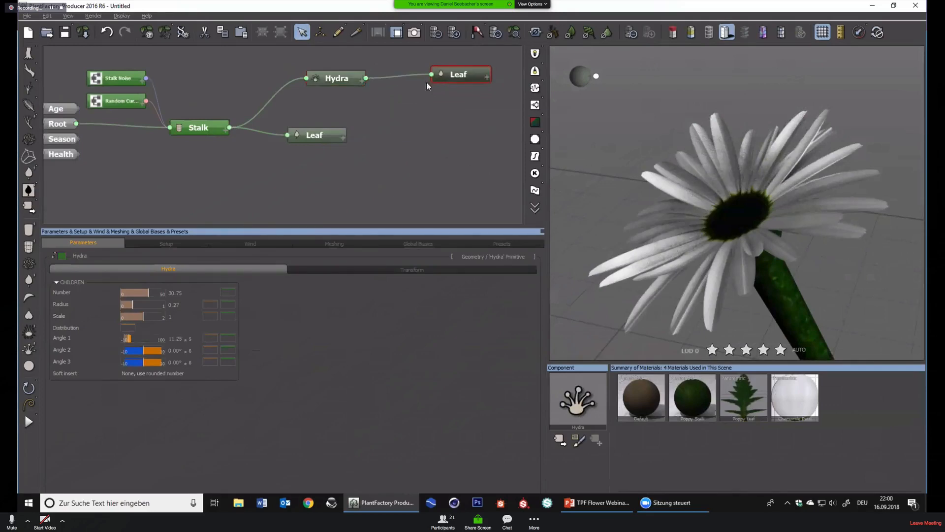
pyautogui.click(206, 130)
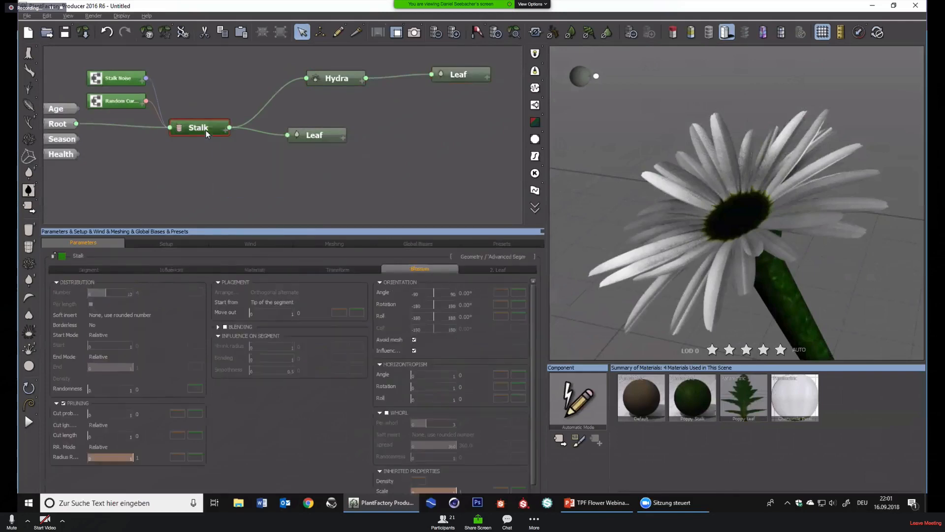
pyautogui.click(431, 161)
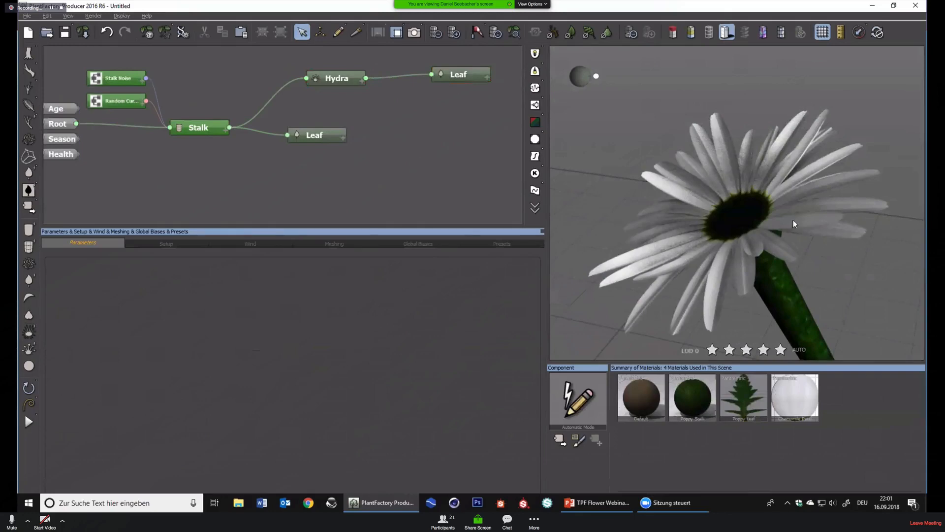
# Add an Urchin primitive, place its node beyond the original Leaf and connect it to the Stalk as a new child
pyautogui.click(25, 332)
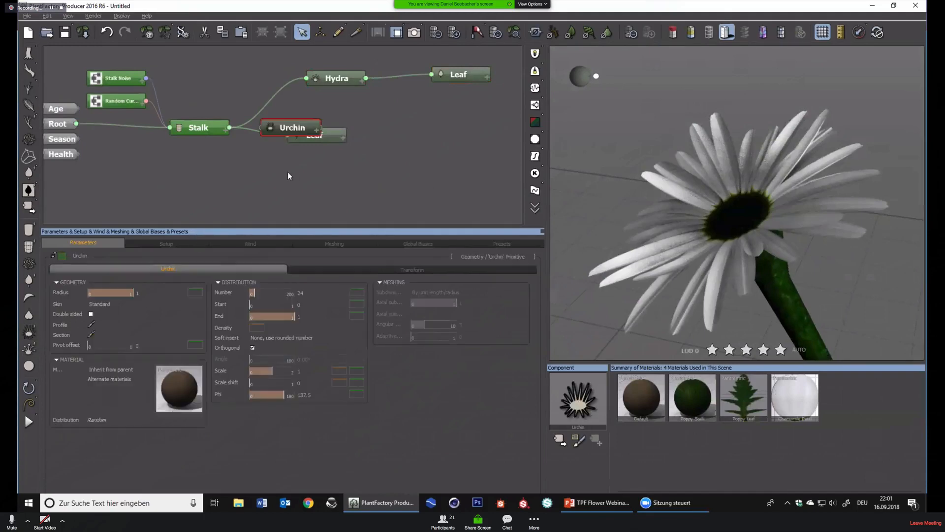
pyautogui.moveTo(295, 126); pyautogui.dragTo(214, 131)
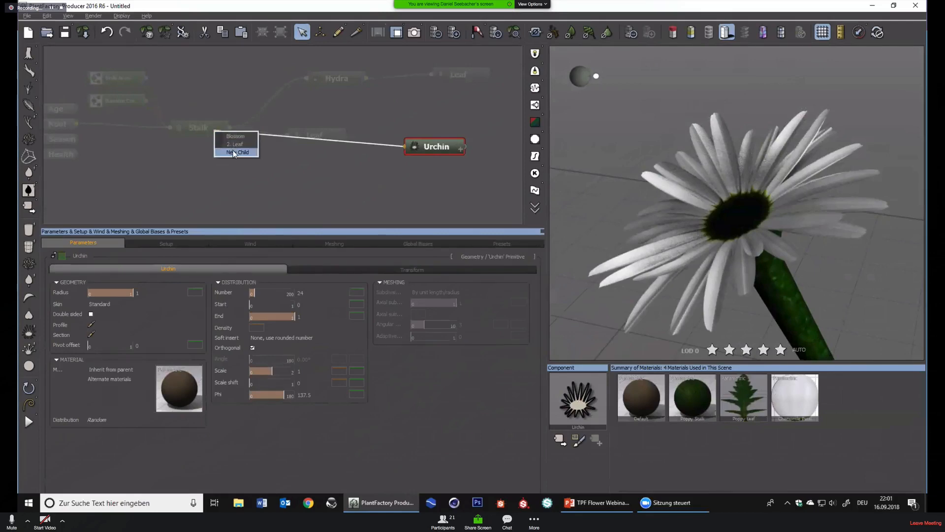
pyautogui.click(234, 152)
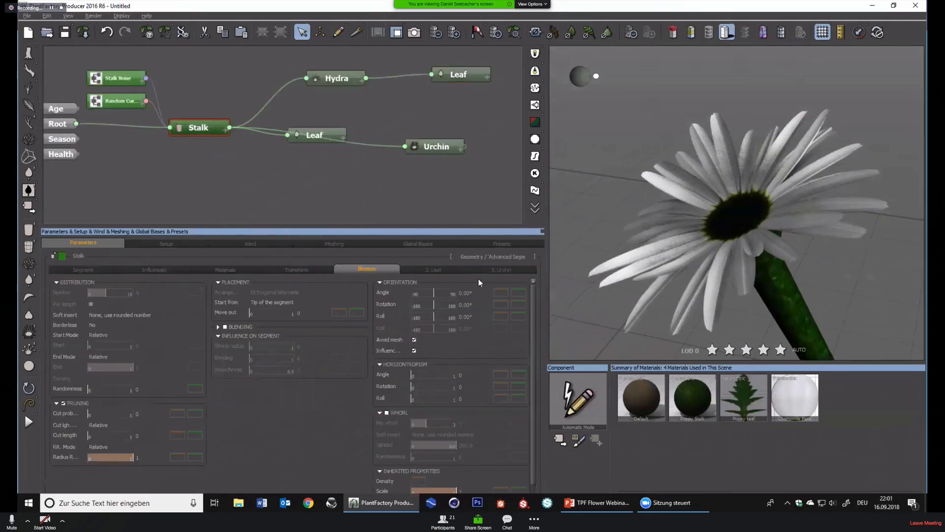
# Rename the Stalk's Urchin child slot to Stamp
pyautogui.click(495, 270)
pyautogui.rightClick(498, 270)
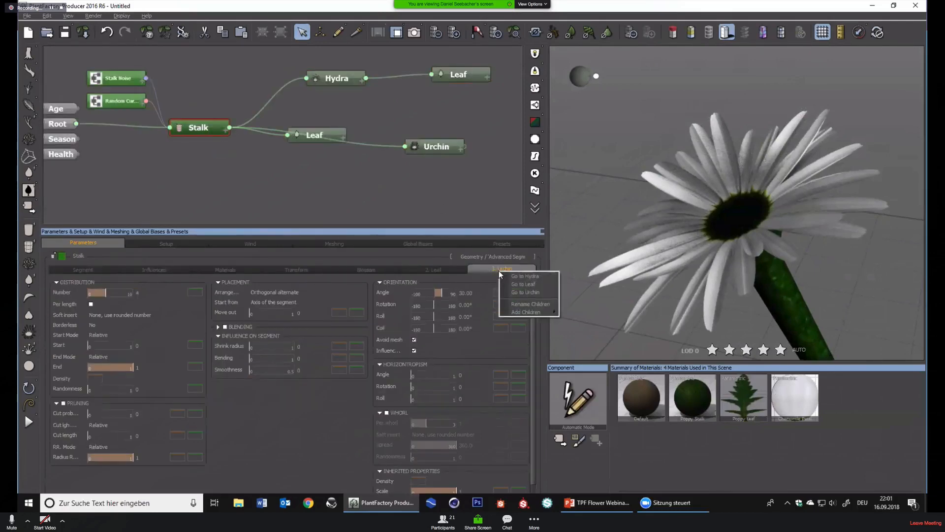
pyautogui.click(508, 304)
pyautogui.write('Sta')
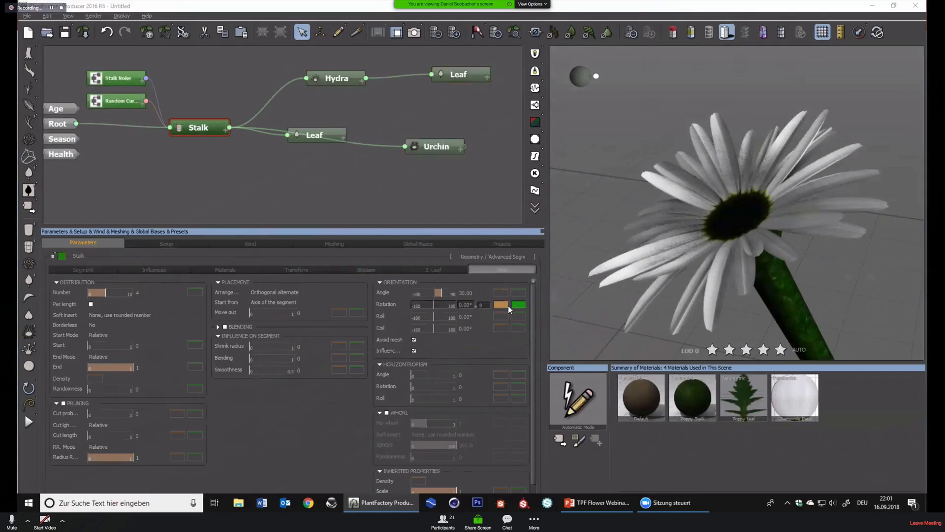
pyautogui.write('mp')
pyautogui.press('Return')
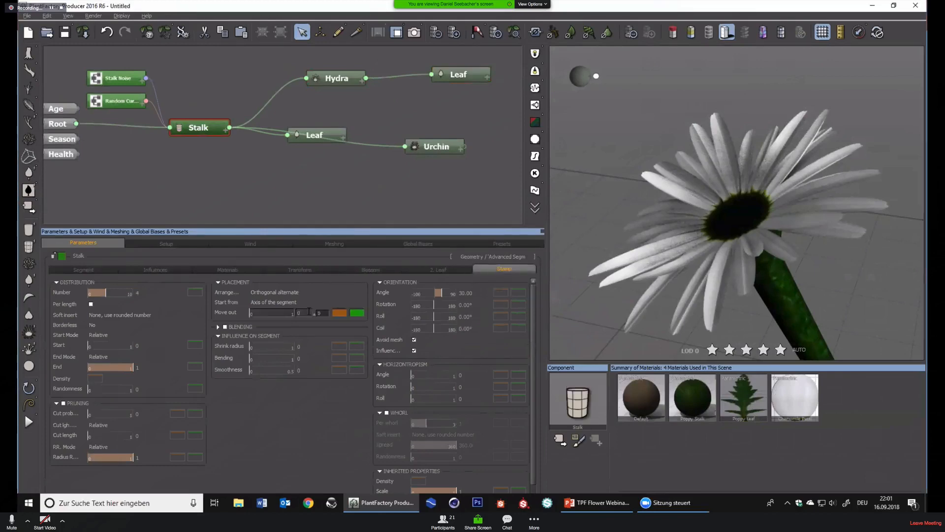
# Start the Stamp child from the tip of the segment and set its orientation angle to 0°
pyautogui.click(296, 302)
pyautogui.click(279, 324)
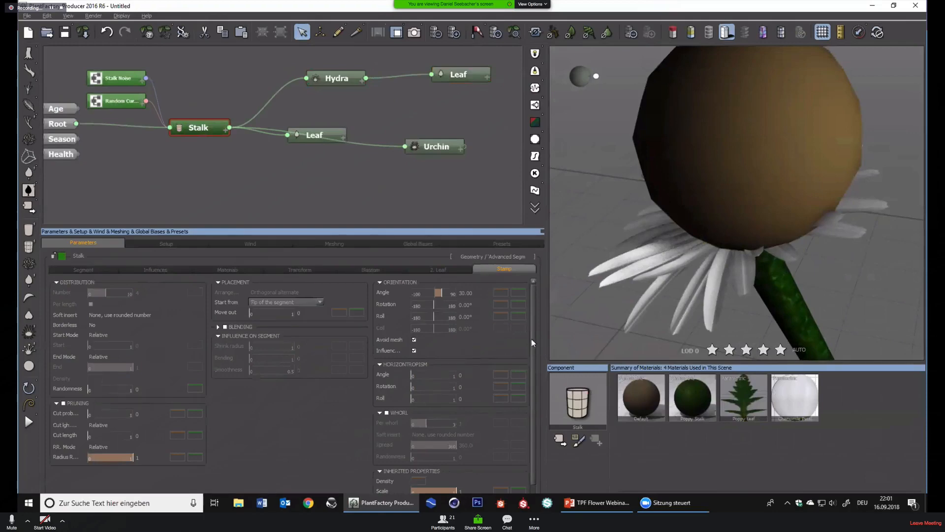
pyautogui.doubleClick(463, 294)
pyautogui.write('0')
pyautogui.press('Return')
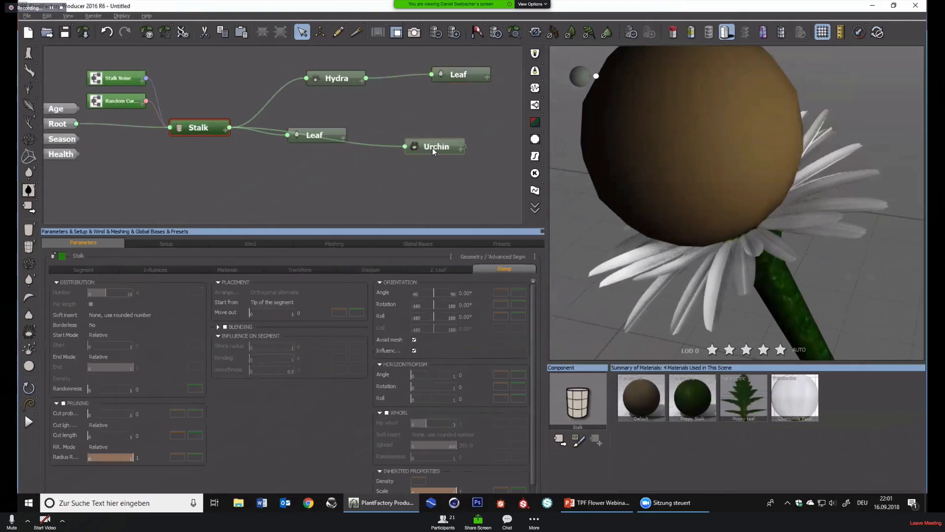
# Move the Urchin node below the lower Leaf node and reduce the Urchin's radius to 0.42
pyautogui.moveTo(435, 149); pyautogui.dragTo(364, 180)
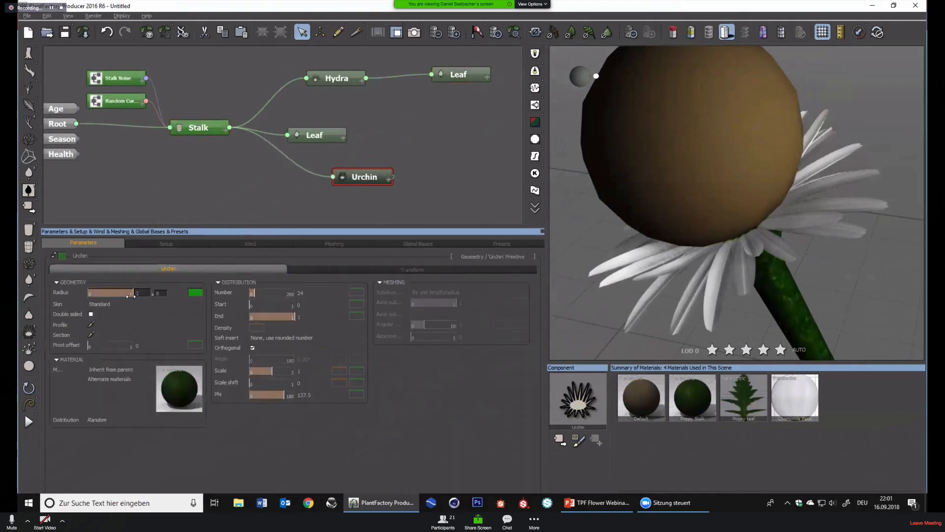
pyautogui.moveTo(130, 295); pyautogui.dragTo(105, 294)
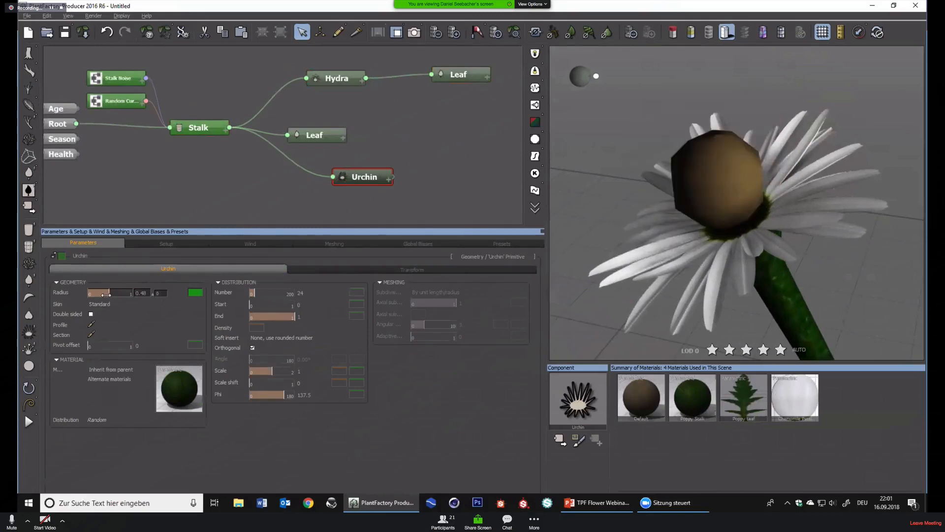
pyautogui.moveTo(106, 294); pyautogui.dragTo(102, 294)
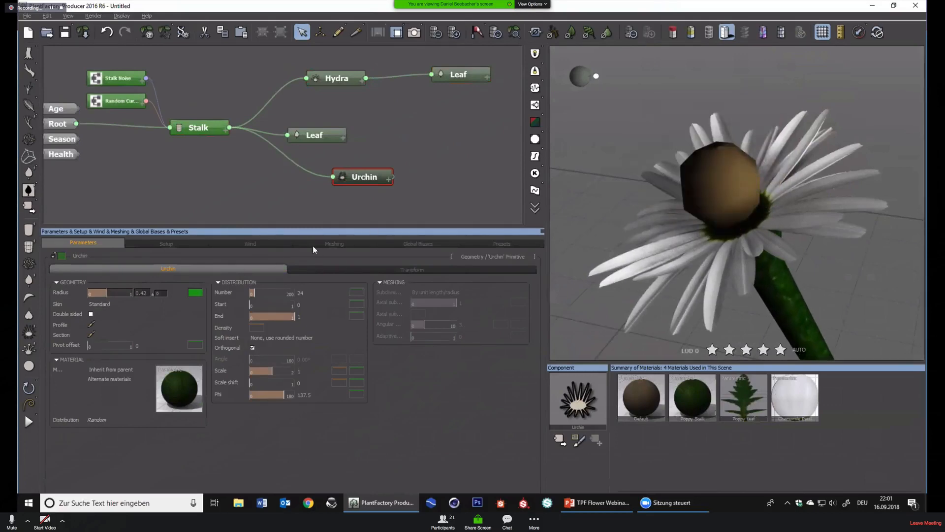
# Boost the Urchin's mesh resolution to +2
pyautogui.click(394, 271)
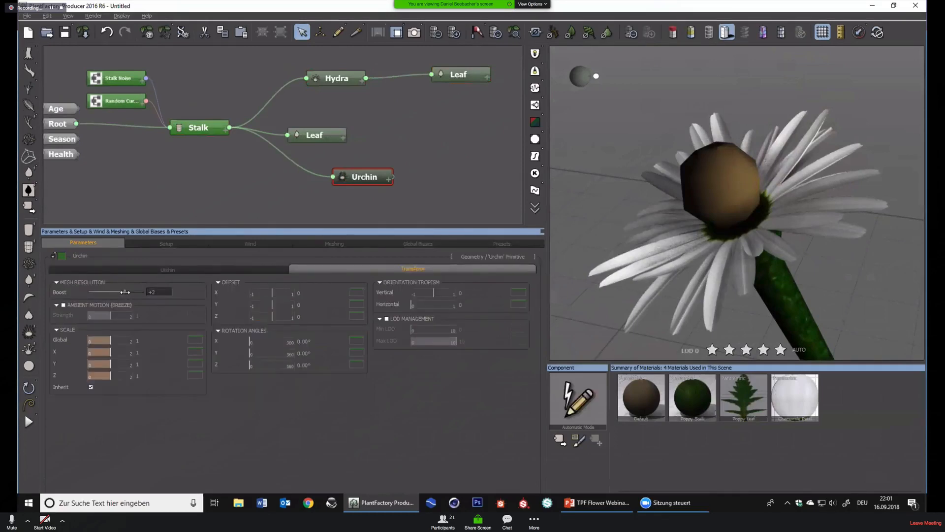
pyautogui.moveTo(741, 179); pyautogui.dragTo(755, 259)
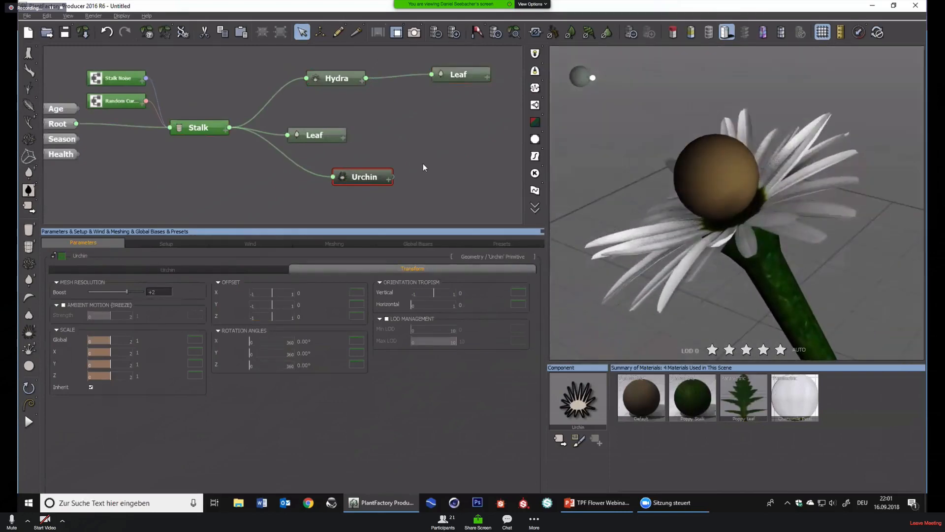
pyautogui.click(216, 269)
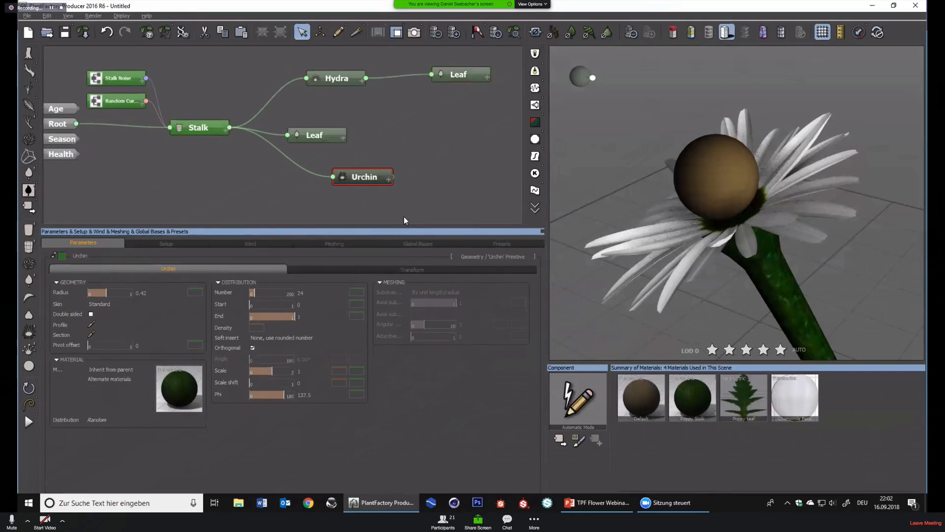
# Expand the Urchin node and connect the petal Leaf to it as a new child, placing the Leaf farther out
pyautogui.click(389, 180)
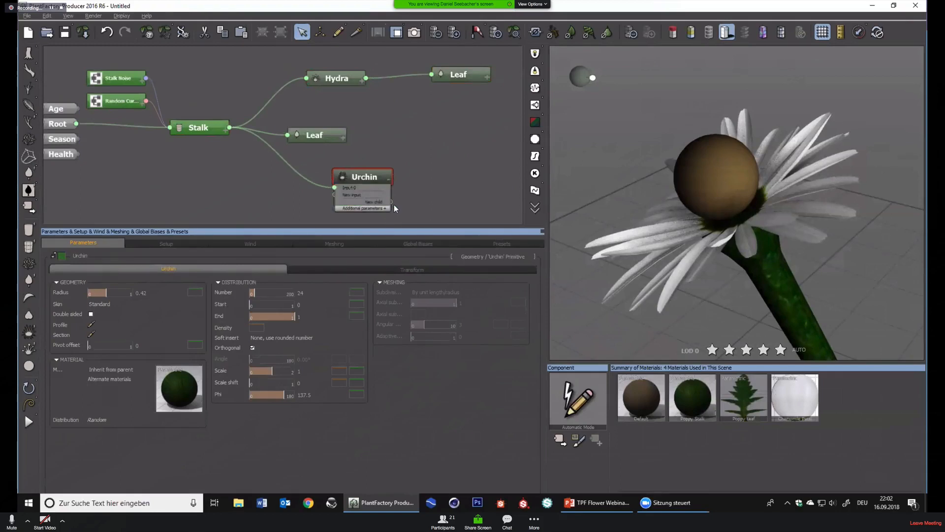
pyautogui.moveTo(424, 198); pyautogui.dragTo(376, 171, button='middle')
pyautogui.moveTo(402, 82); pyautogui.dragTo(395, 93, button='middle')
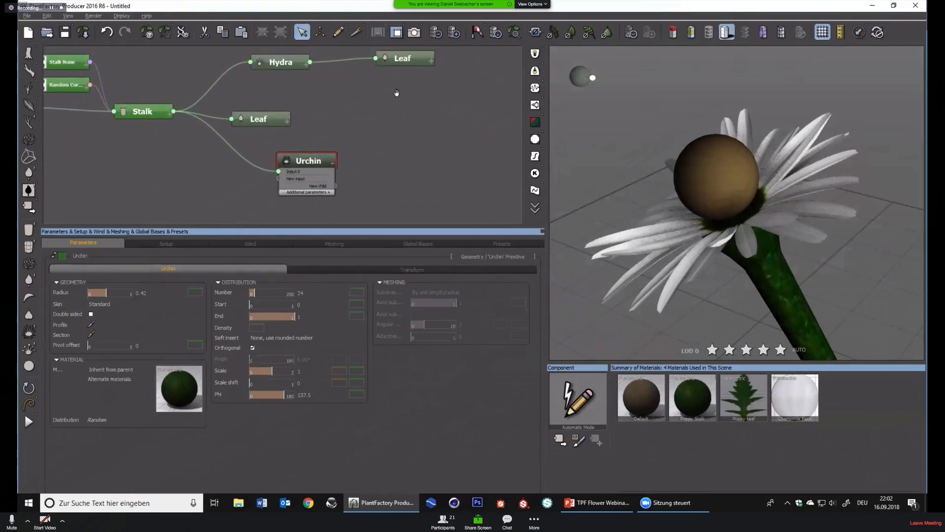
pyautogui.moveTo(397, 62); pyautogui.dragTo(324, 187)
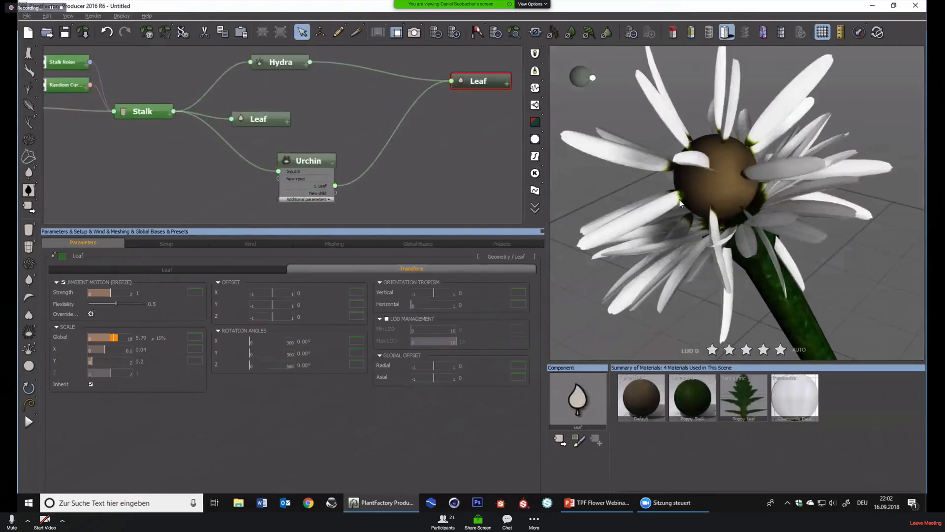
pyautogui.moveTo(679, 199); pyautogui.dragTo(686, 176)
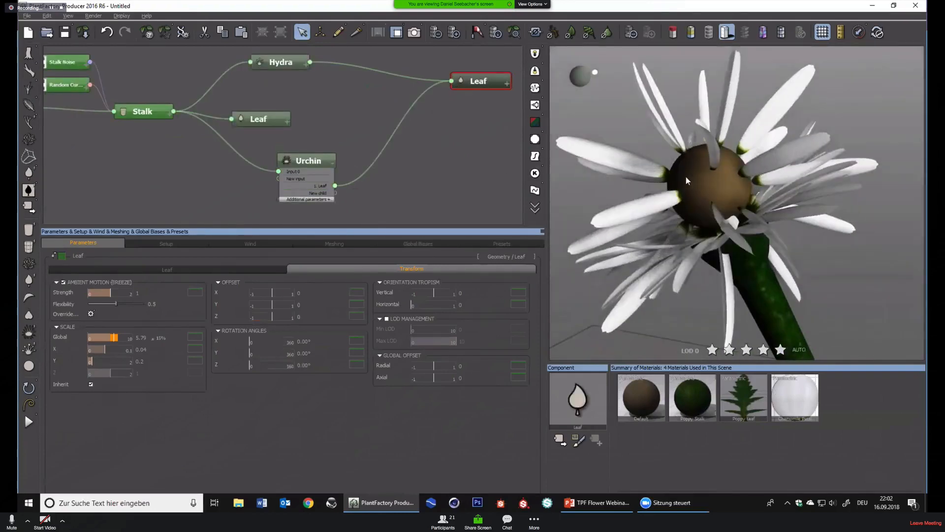
# Hide the Hydra's geometry and raise the Urchin's Number of children to 124
pyautogui.click(281, 64)
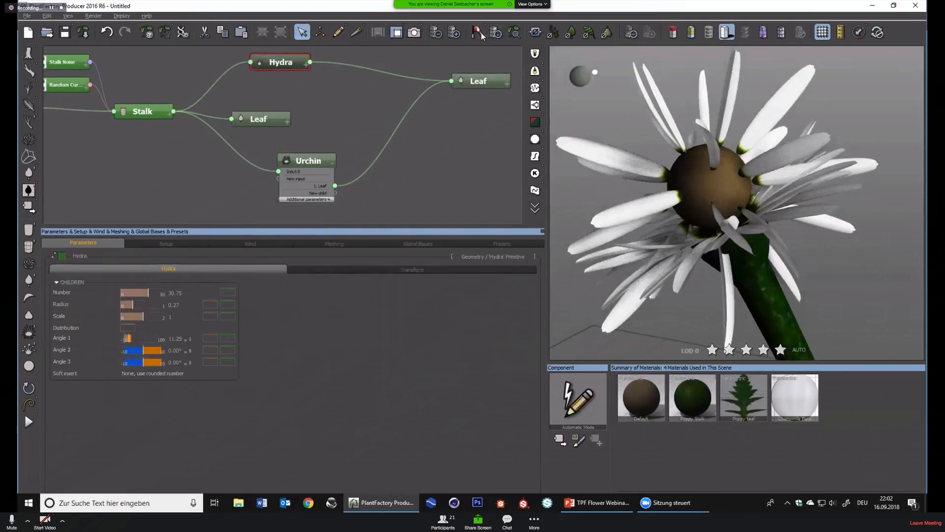
pyautogui.click(536, 33)
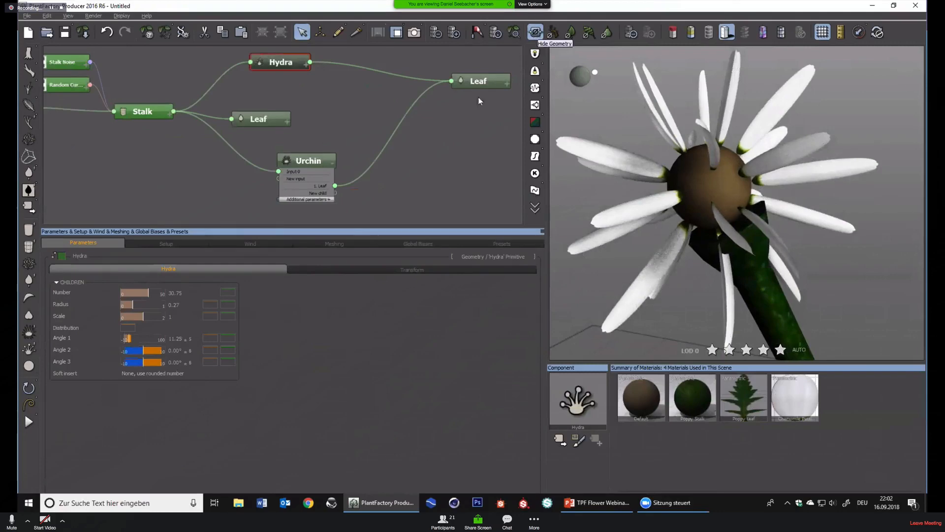
pyautogui.click(299, 175)
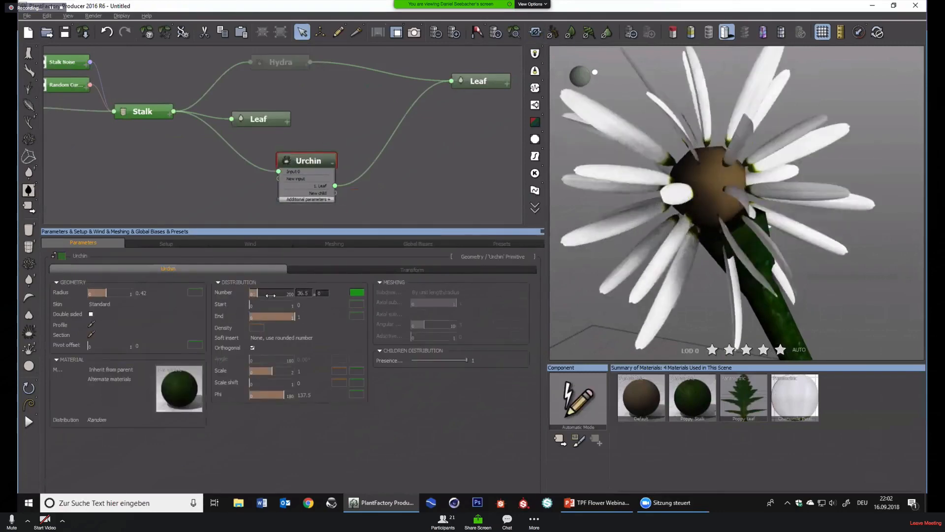
pyautogui.moveTo(270, 295); pyautogui.dragTo(289, 293)
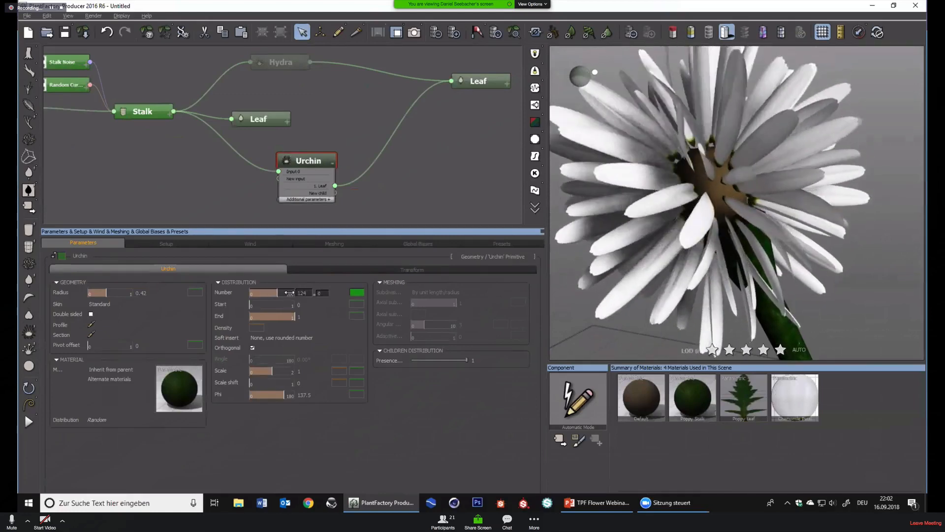
pyautogui.moveTo(660, 251); pyautogui.dragTo(561, 277)
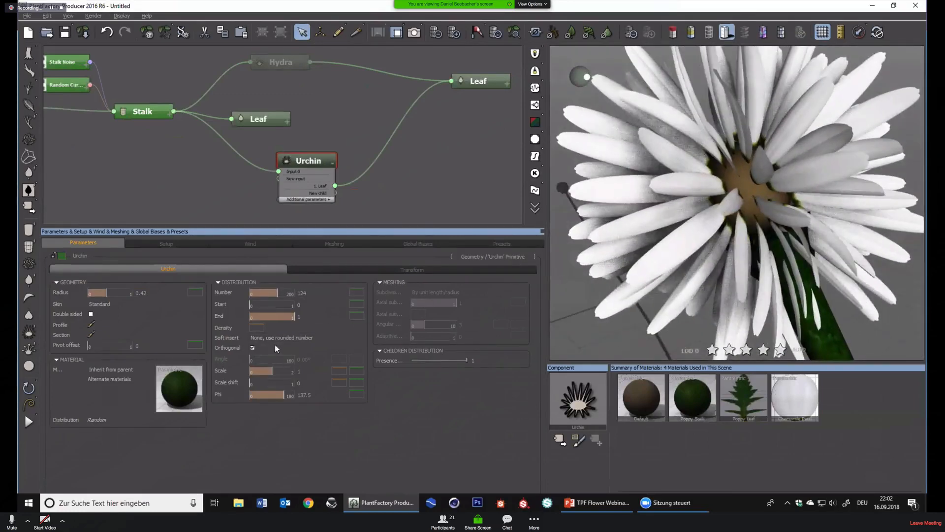
pyautogui.moveTo(802, 267); pyautogui.dragTo(724, 242)
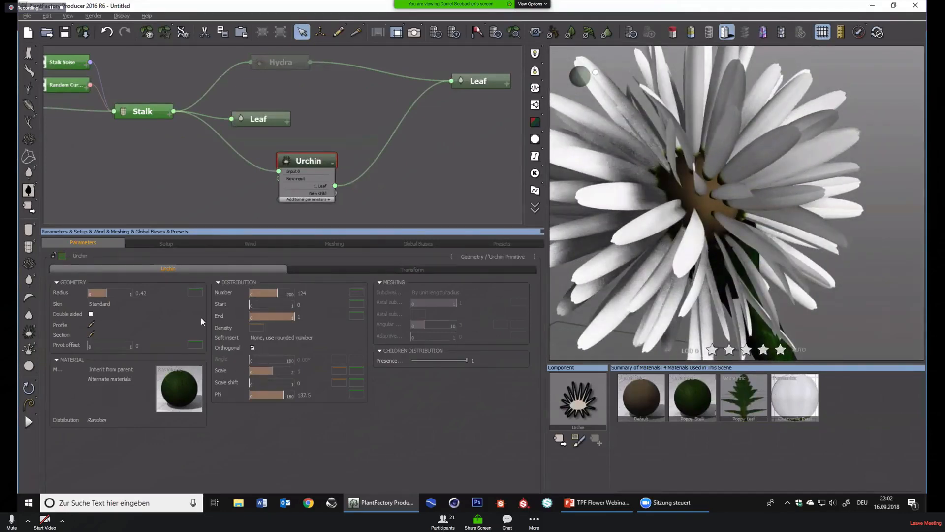
# Try the Urchin's children without Orthogonal at an angle of 39.38°, then re-enable Orthogonal
pyautogui.click(253, 347)
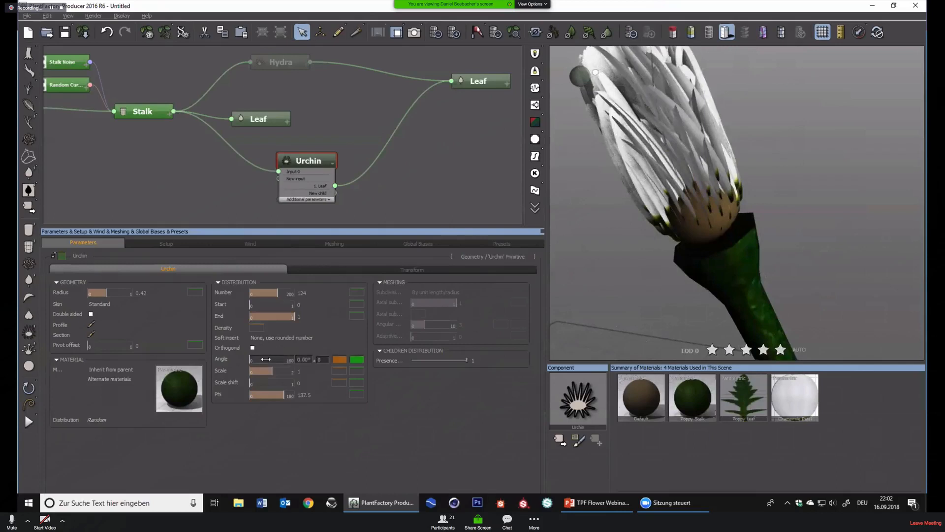
pyautogui.moveTo(269, 357)
pyautogui.mouseDown()
pyautogui.moveTo(277, 358)
pyautogui.moveTo(261, 357)
pyautogui.mouseUp()
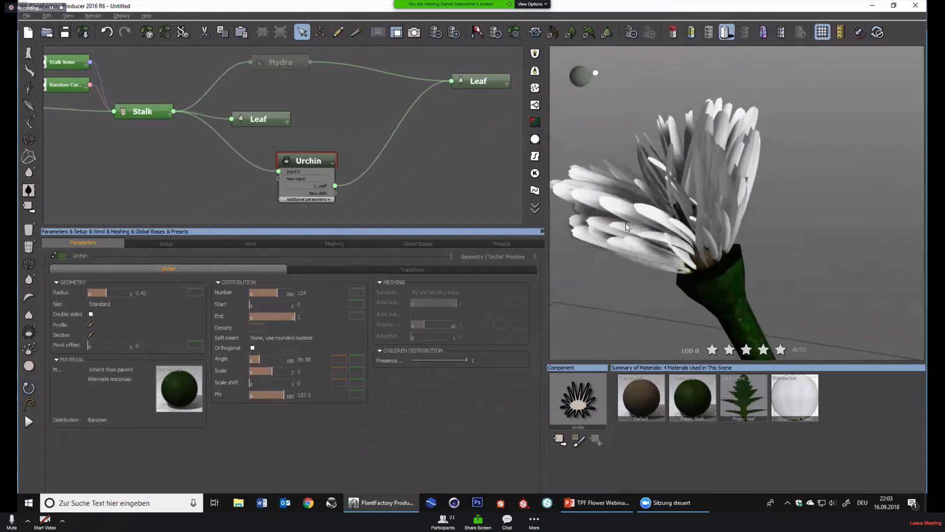
pyautogui.click(252, 348)
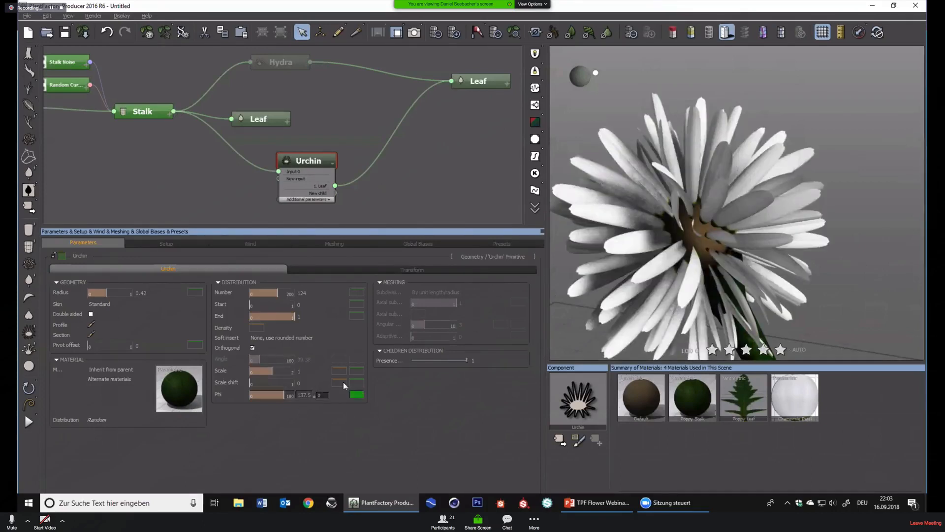
# Raise the Urchin's Number of children to about 388 for a dense ball of petals
pyautogui.moveTo(733, 315); pyautogui.dragTo(688, 285, button='right')
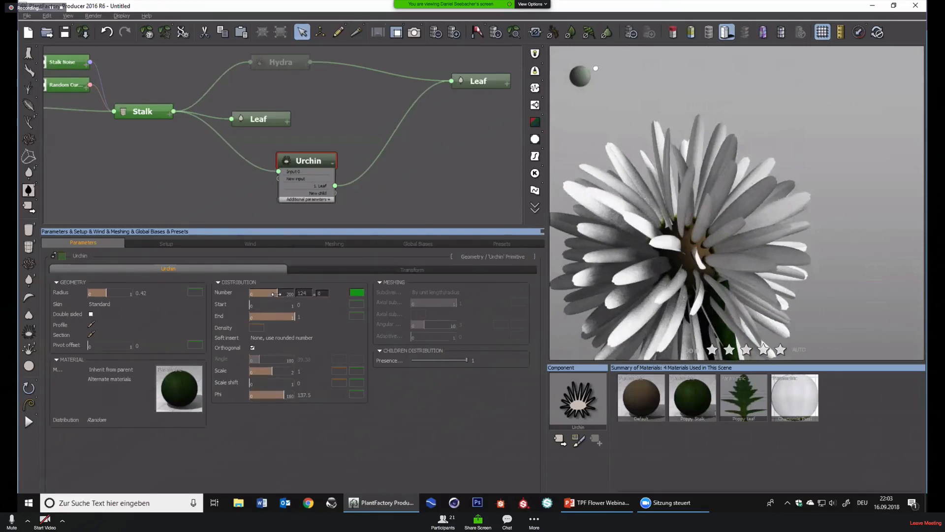
pyautogui.moveTo(279, 292); pyautogui.dragTo(338, 288)
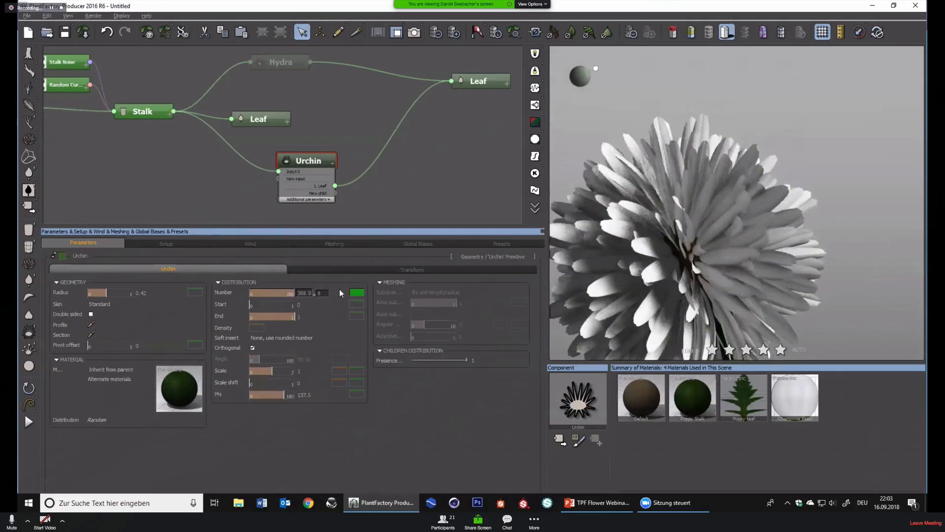
pyautogui.moveTo(722, 277); pyautogui.dragTo(627, 298, button='right')
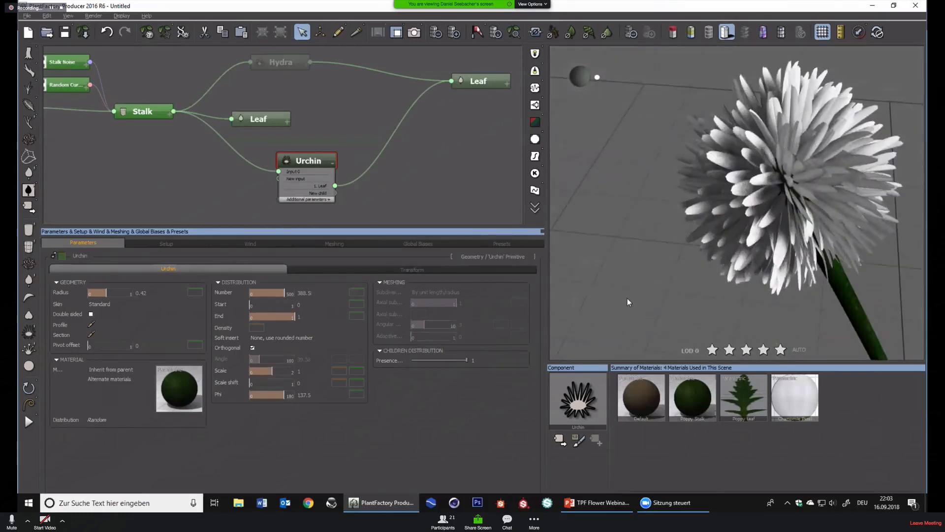
pyautogui.moveTo(868, 268); pyautogui.dragTo(825, 280, button='right')
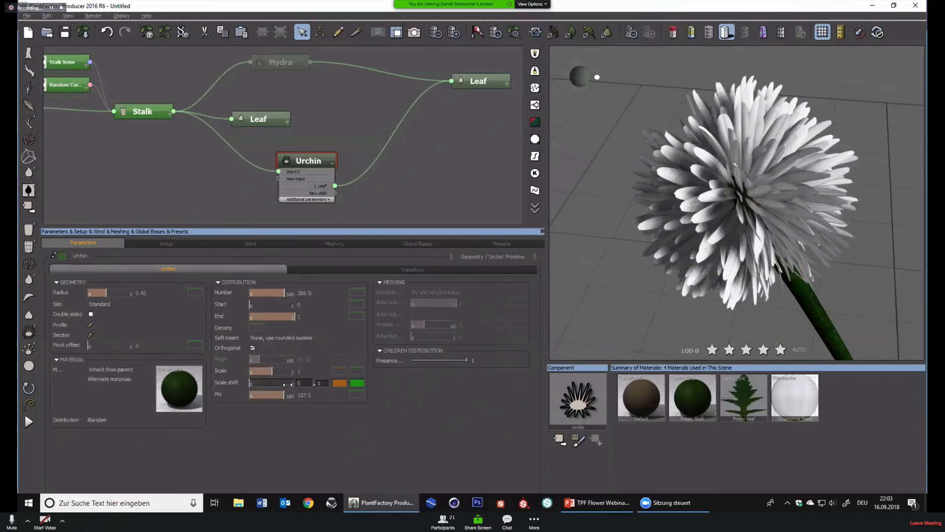
# Try a Phi of 2.51° for the Urchin's distribution, then set Phi back to 137.5°
pyautogui.moveTo(283, 394); pyautogui.dragTo(251, 395)
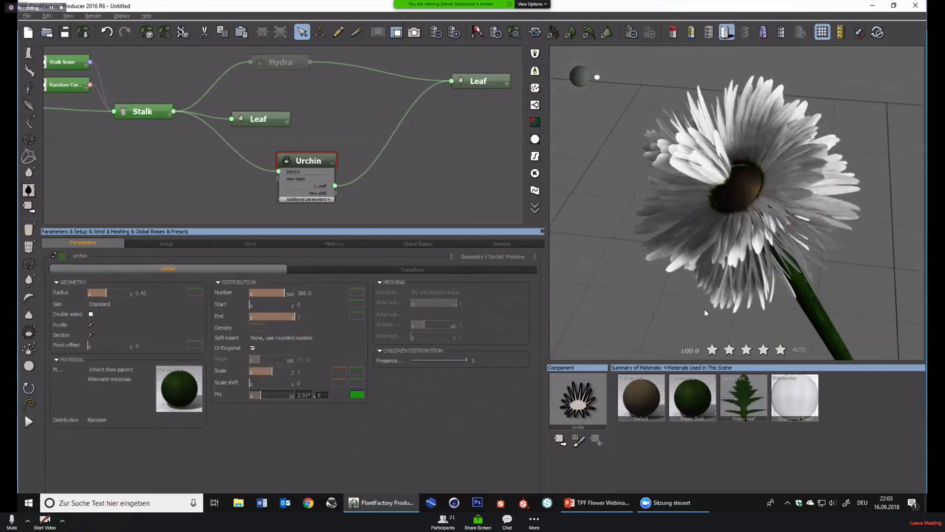
pyautogui.moveTo(707, 312); pyautogui.dragTo(846, 197, button='right')
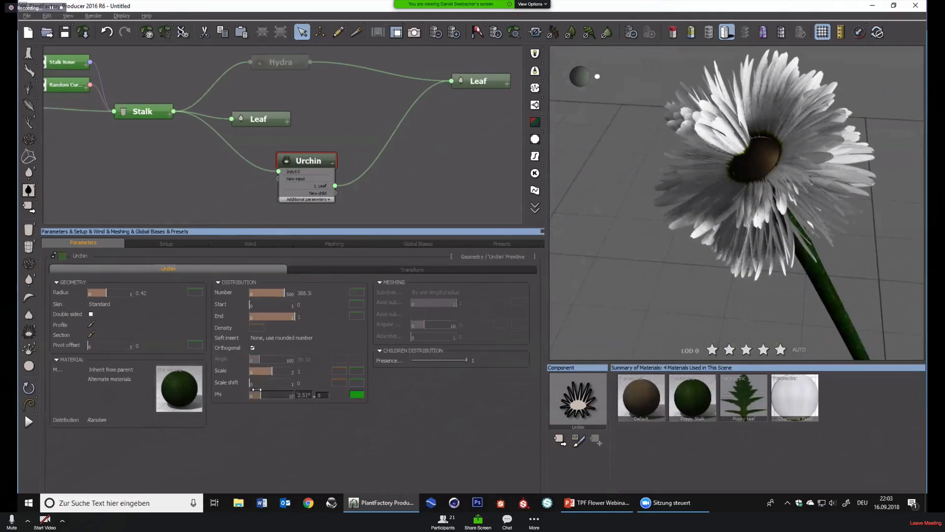
pyautogui.moveTo(260, 391); pyautogui.dragTo(296, 394)
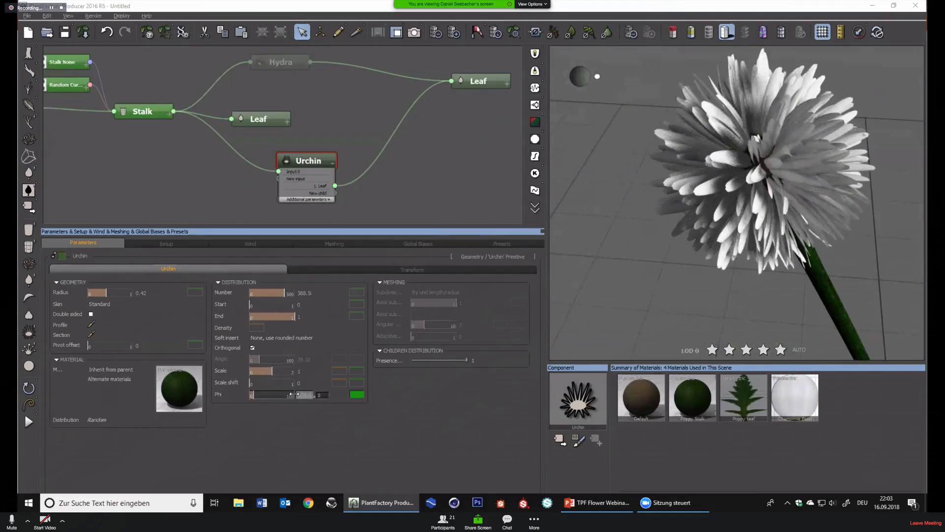
pyautogui.write('137.5')
pyautogui.press('Return')
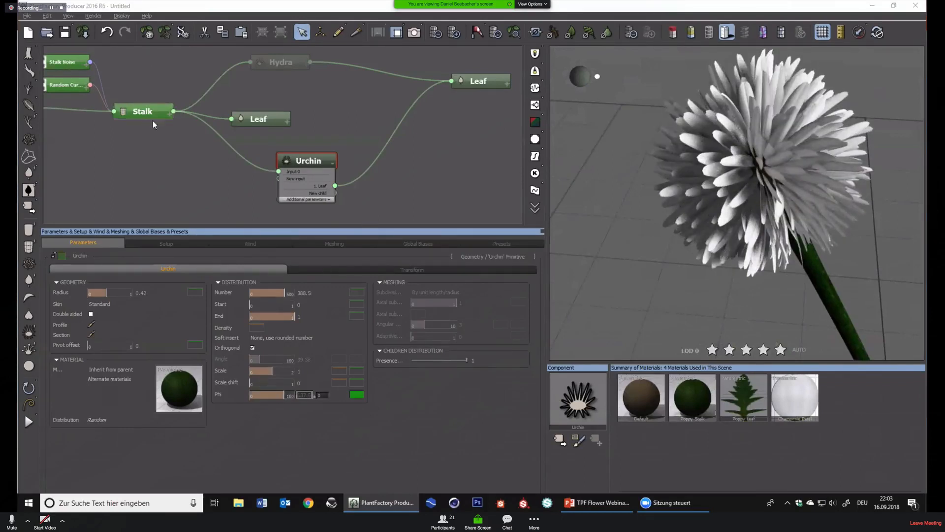
pyautogui.moveTo(802, 263); pyautogui.dragTo(753, 254)
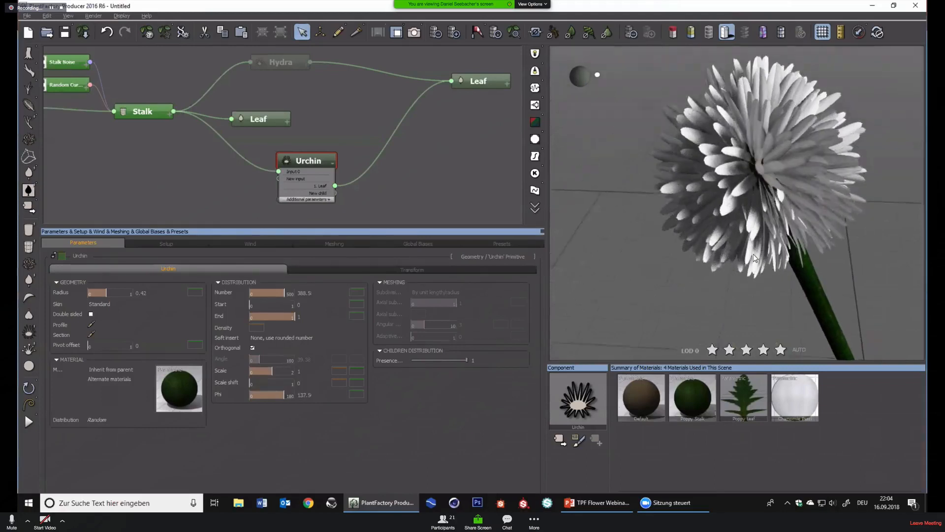
# Delete the connection between the Urchin and the petal Leaf
pyautogui.click(380, 156)
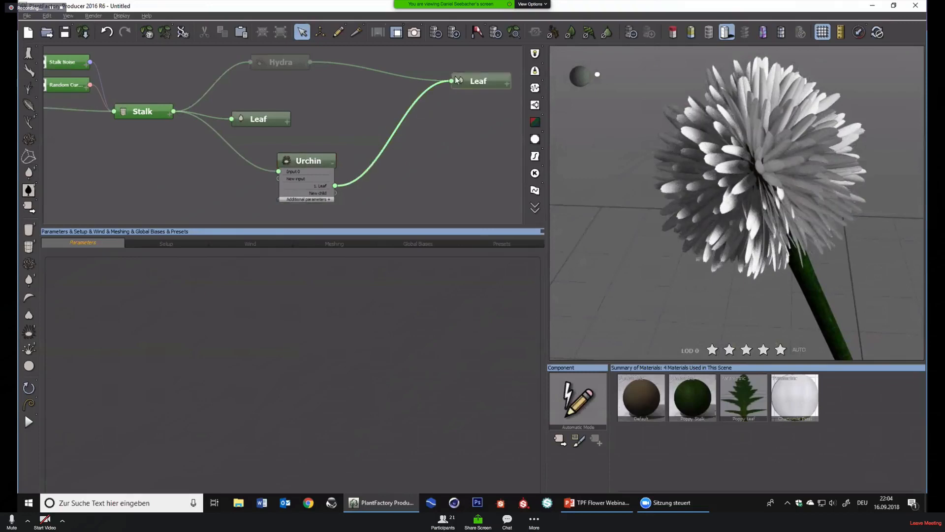
pyautogui.press('Delete')
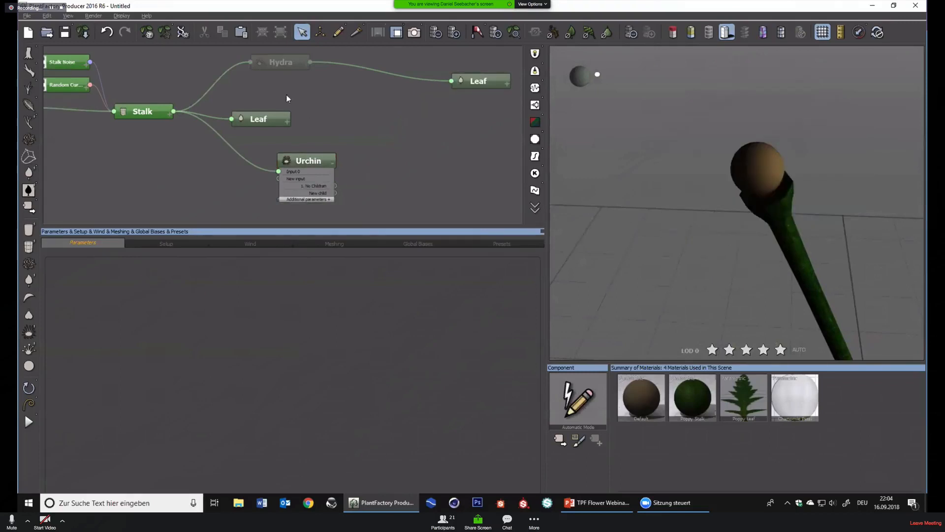
pyautogui.click(281, 68)
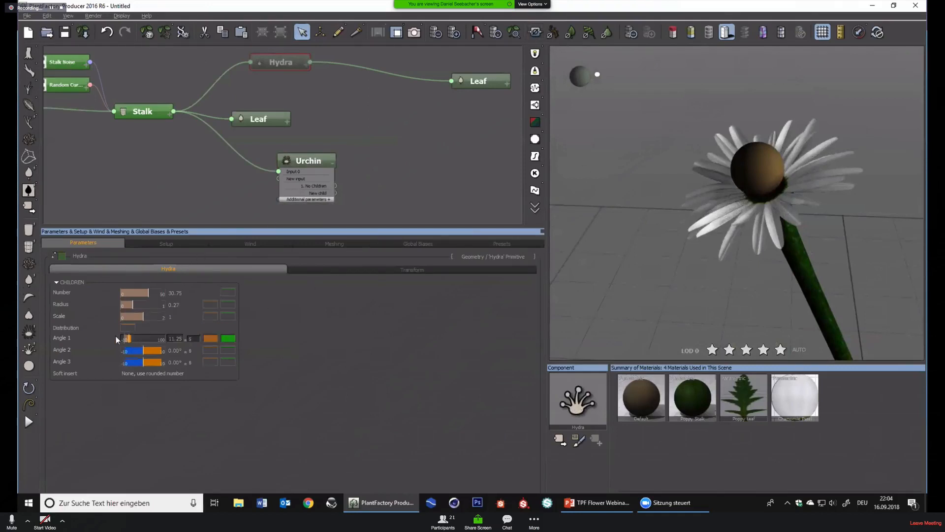
pyautogui.click(306, 159)
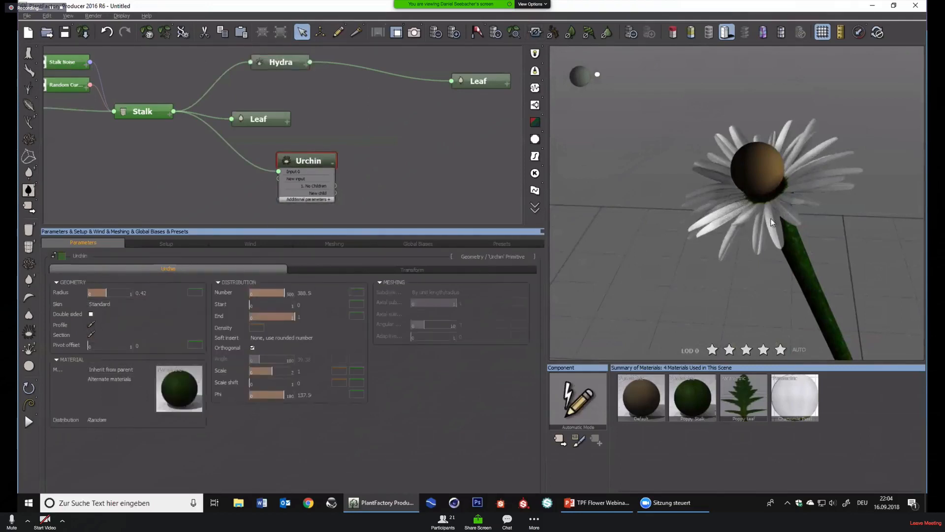
pyautogui.click(91, 325)
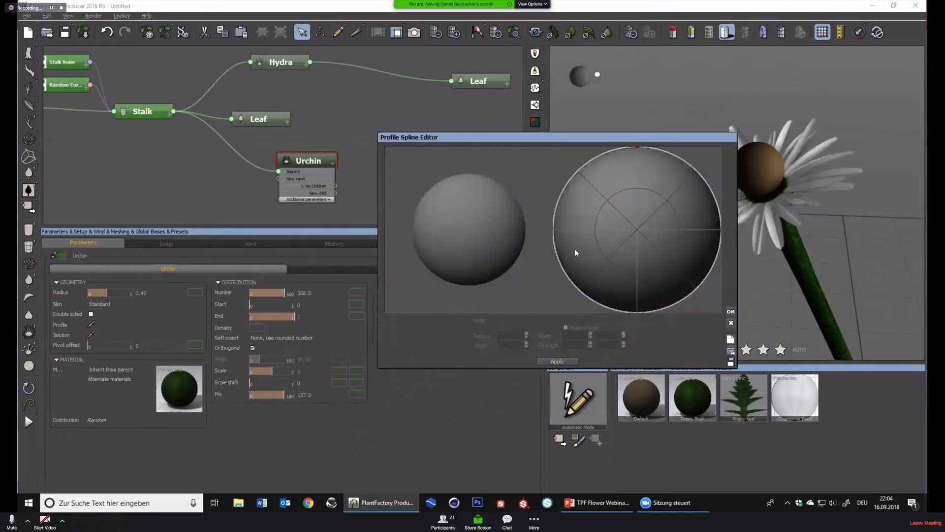
pyautogui.click(560, 257)
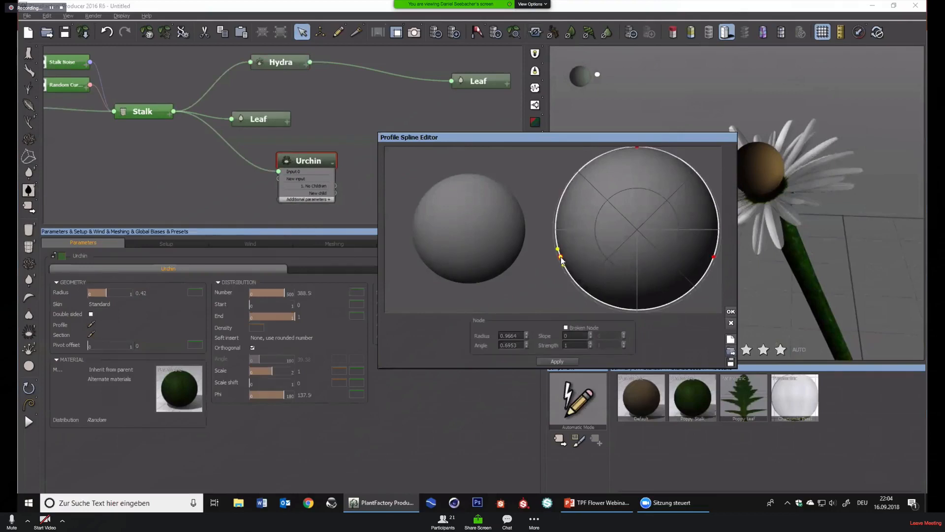
pyautogui.moveTo(562, 259); pyautogui.dragTo(542, 231)
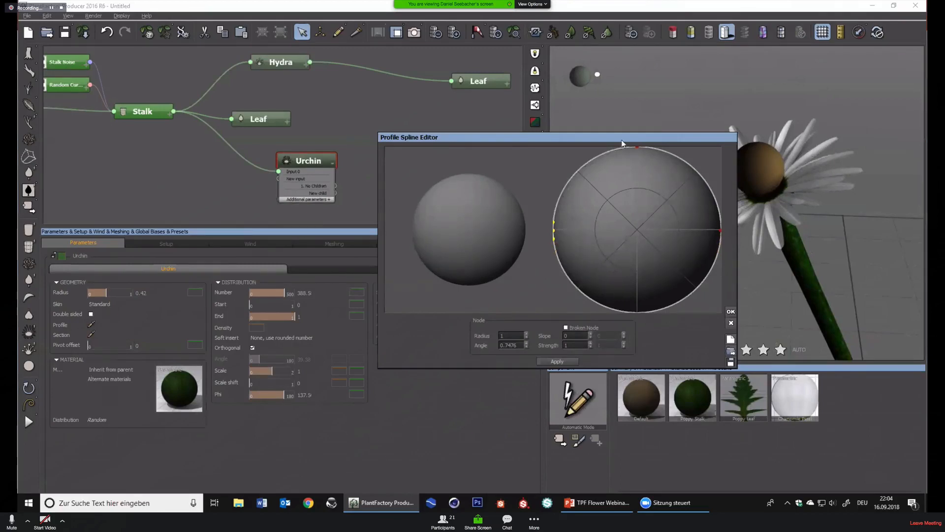
pyautogui.click(632, 300)
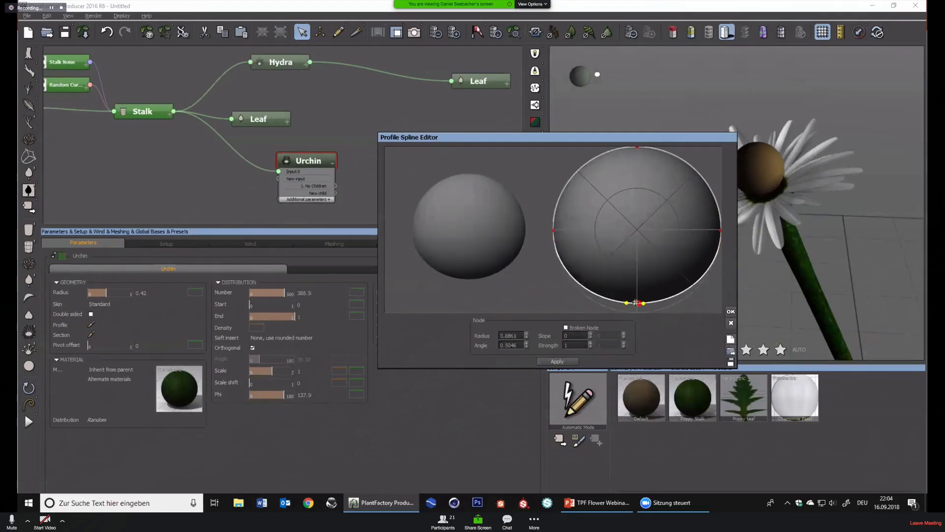
pyautogui.moveTo(632, 299); pyautogui.dragTo(576, 231)
pyautogui.click(554, 231)
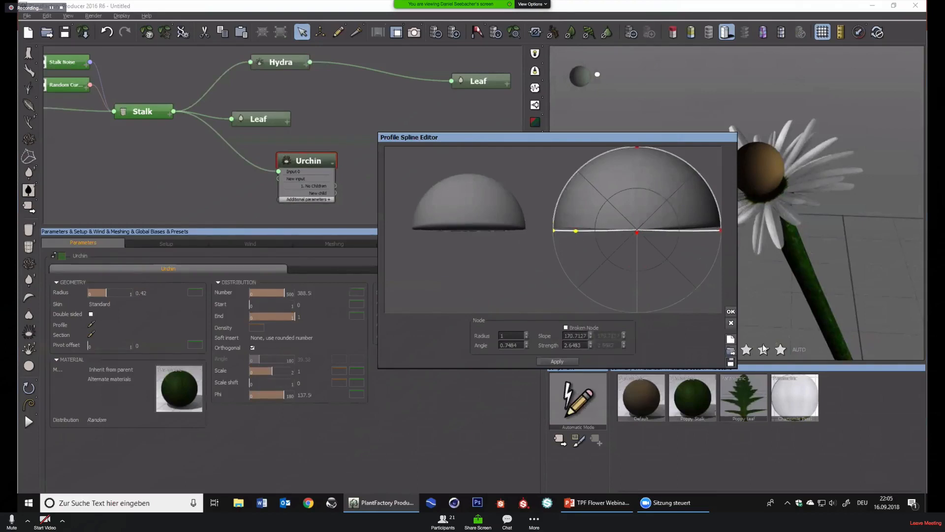
pyautogui.click(732, 312)
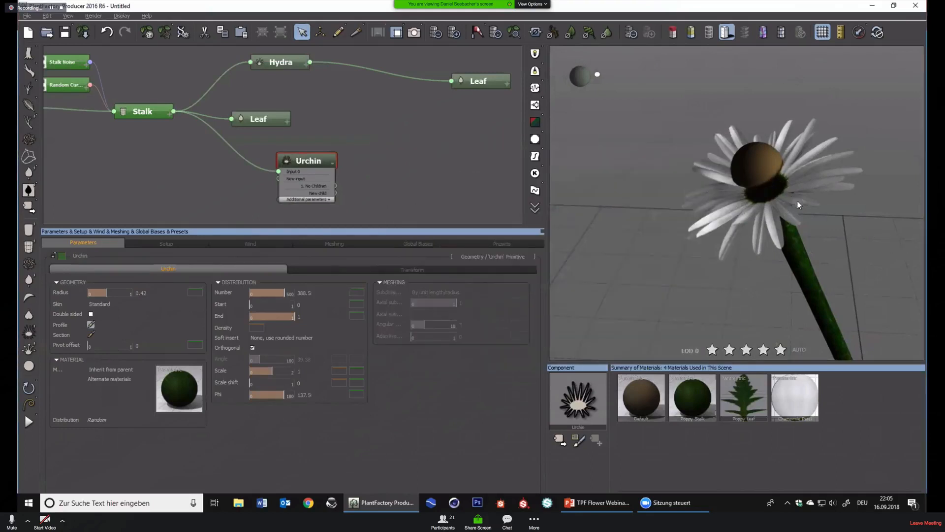
pyautogui.scroll(5, 807, 196)
pyautogui.moveTo(812, 193); pyautogui.dragTo(884, 239, button='right')
pyautogui.scroll(5, 883, 239)
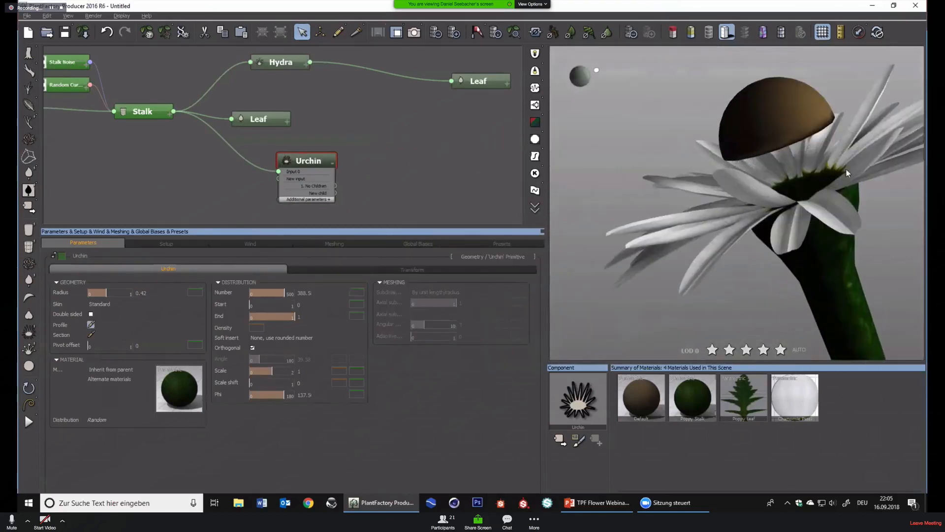
pyautogui.scroll(-3, 876, 235)
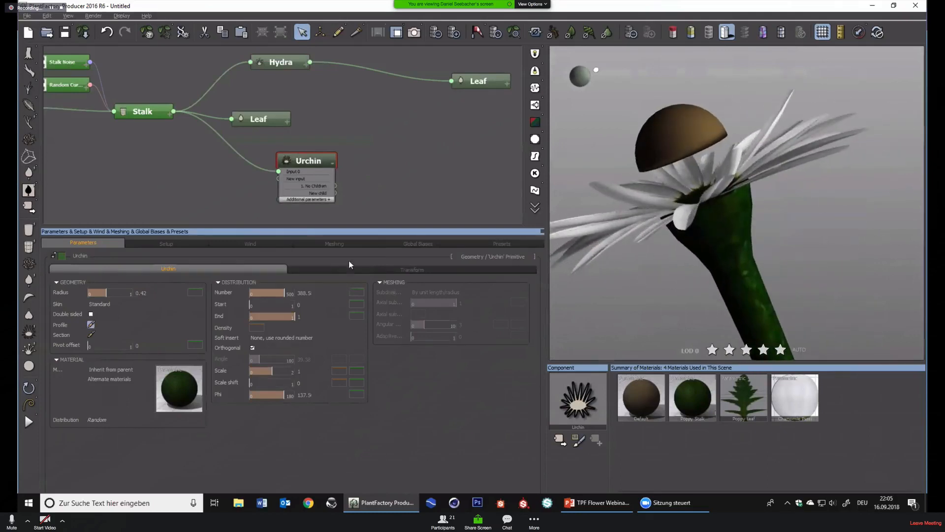
# Try an irregular, notched section spline on the Urchin, then reset its Section
pyautogui.click(91, 335)
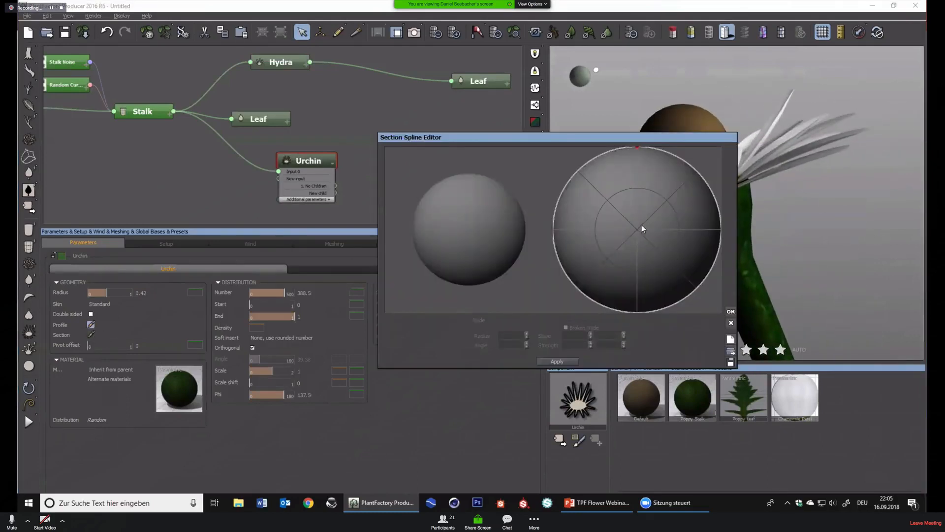
pyautogui.click(602, 188)
pyautogui.click(623, 255)
pyautogui.click(596, 294)
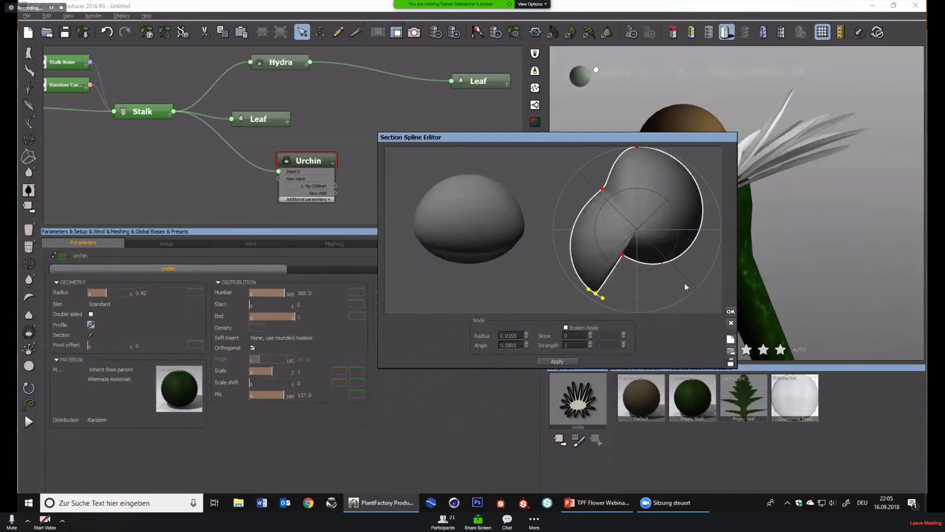
pyautogui.click(686, 286)
pyautogui.click(686, 189)
pyautogui.click(652, 226)
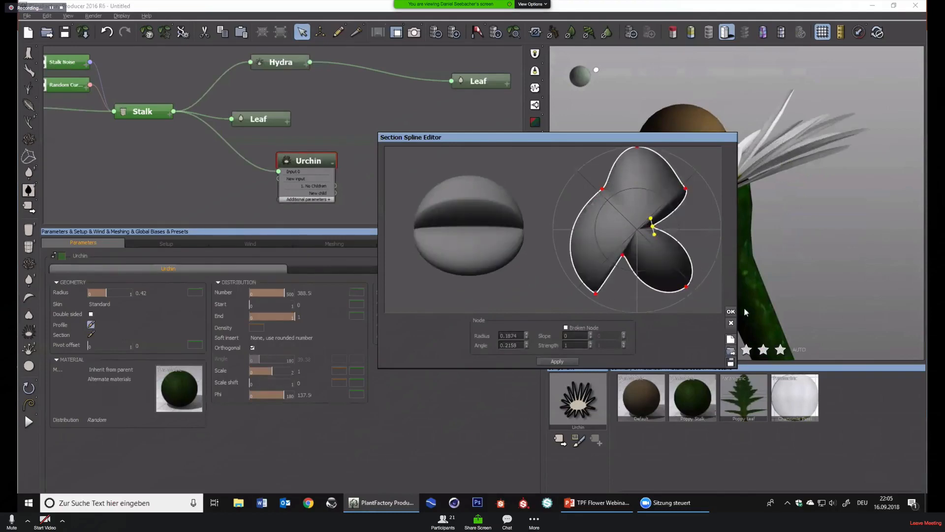
pyautogui.click(731, 312)
pyautogui.moveTo(738, 256); pyautogui.dragTo(622, 190)
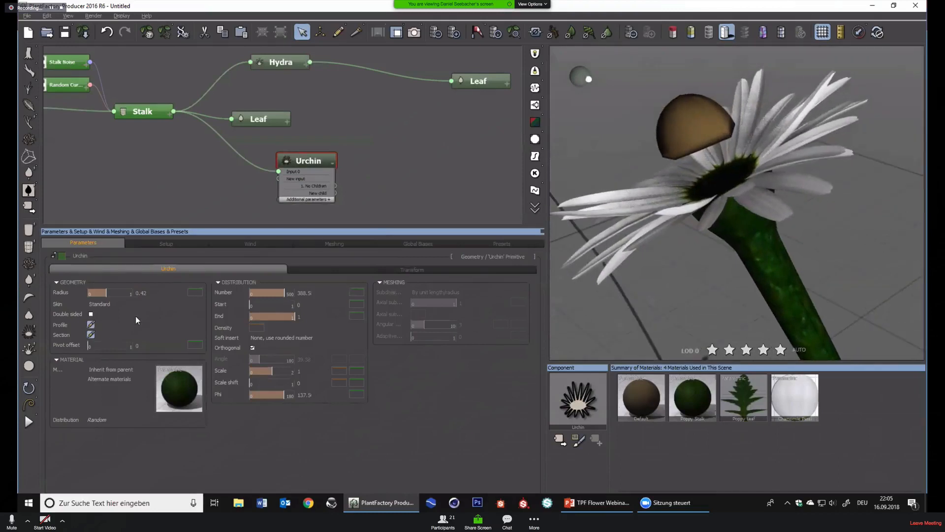
pyautogui.rightClick(95, 337)
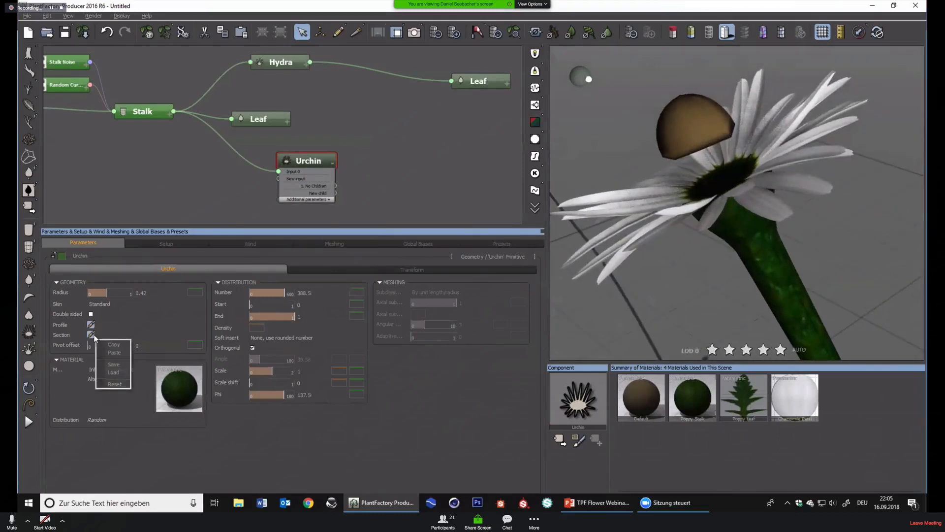
pyautogui.click(114, 383)
# Set the Urchin's Pivot offset to 0.5 so the dome sinks into the petal ring
pyautogui.moveTo(660, 284); pyautogui.dragTo(682, 258)
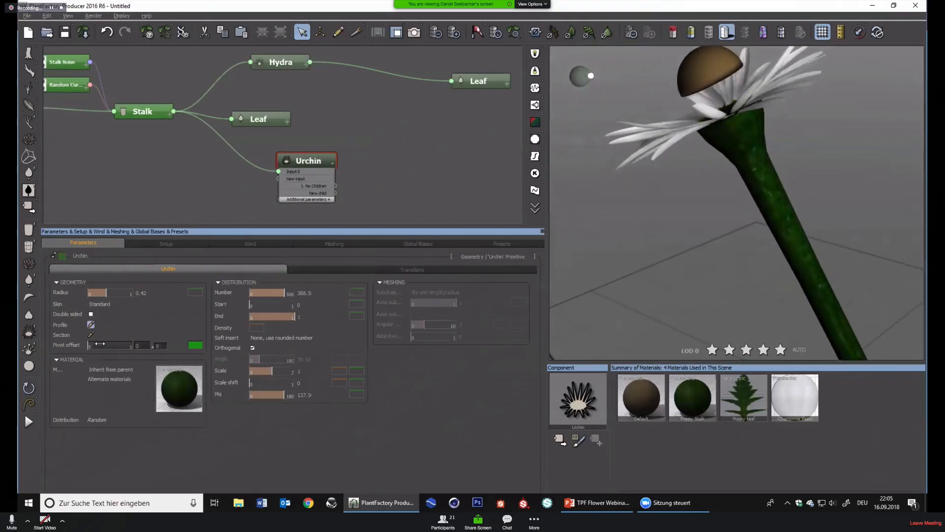
pyautogui.moveTo(100, 344); pyautogui.dragTo(123, 344)
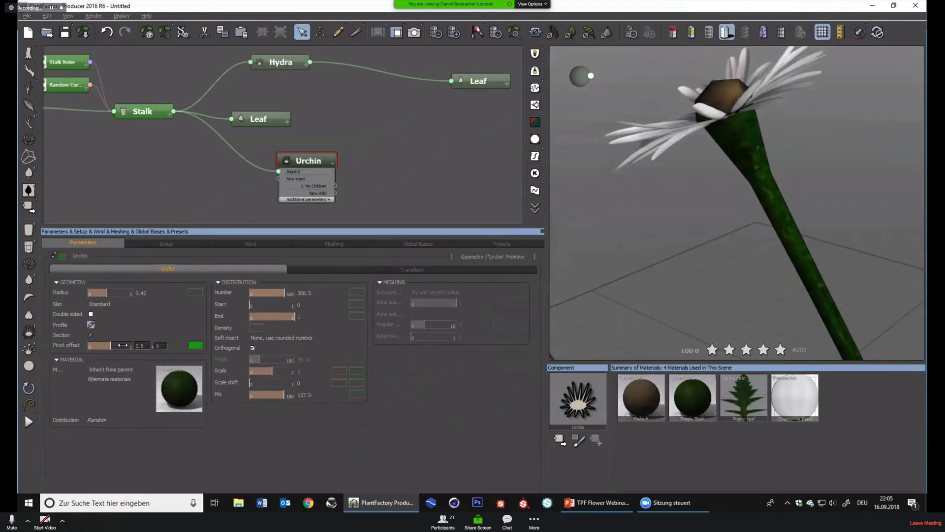
pyautogui.moveTo(814, 138); pyautogui.dragTo(817, 142, button='right')
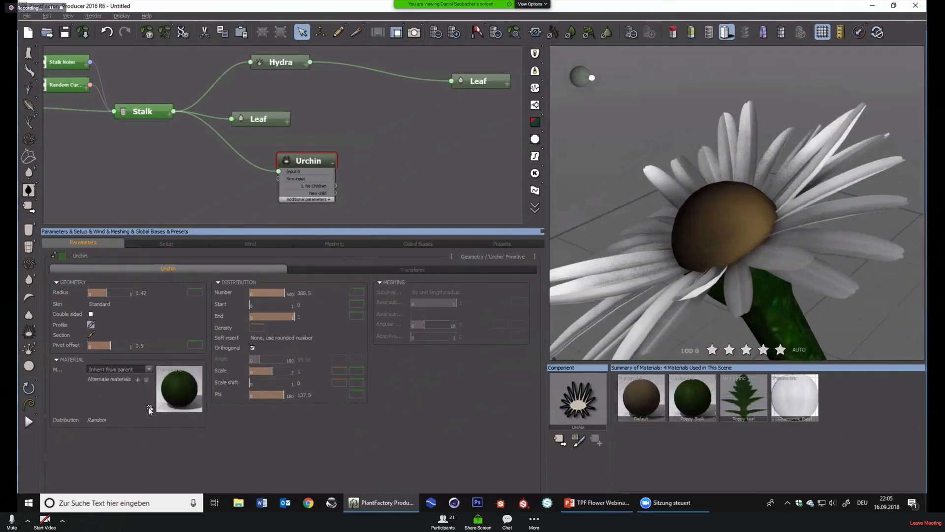
pyautogui.click(148, 369)
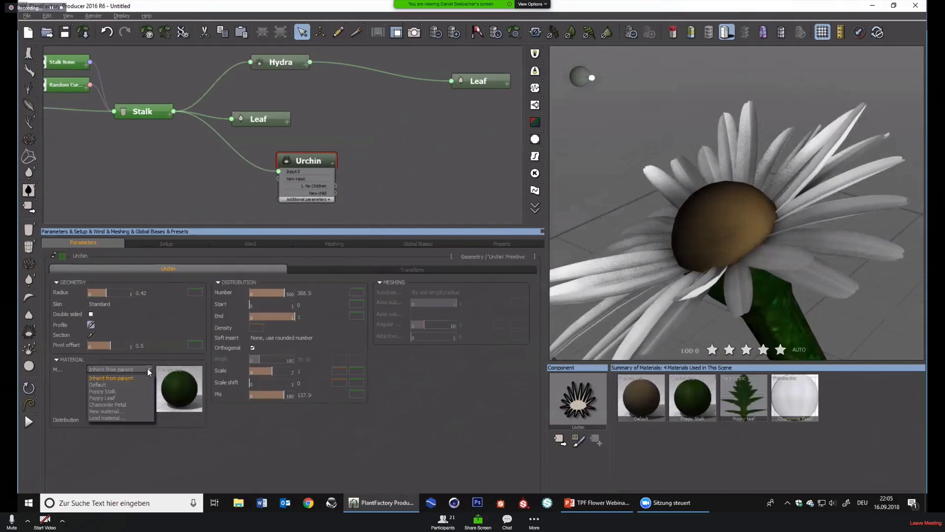
pyautogui.click(119, 416)
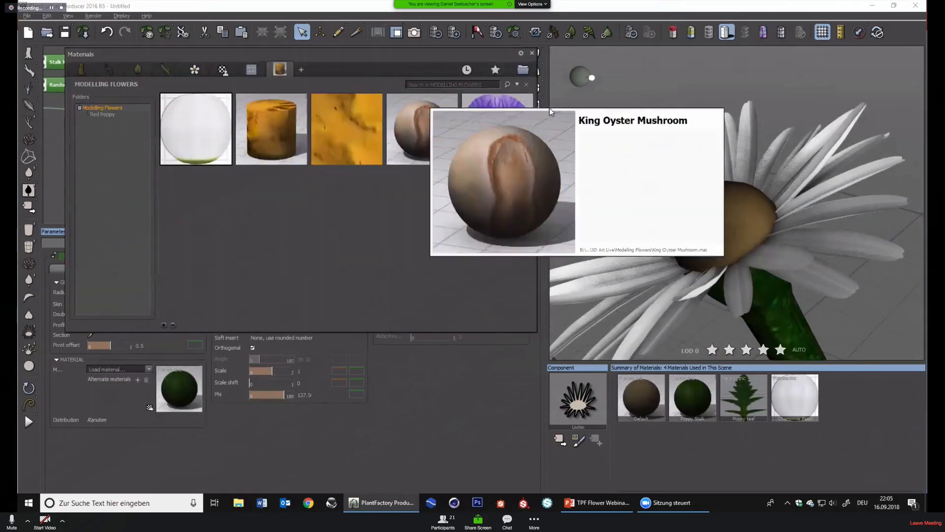
pyautogui.click(533, 52)
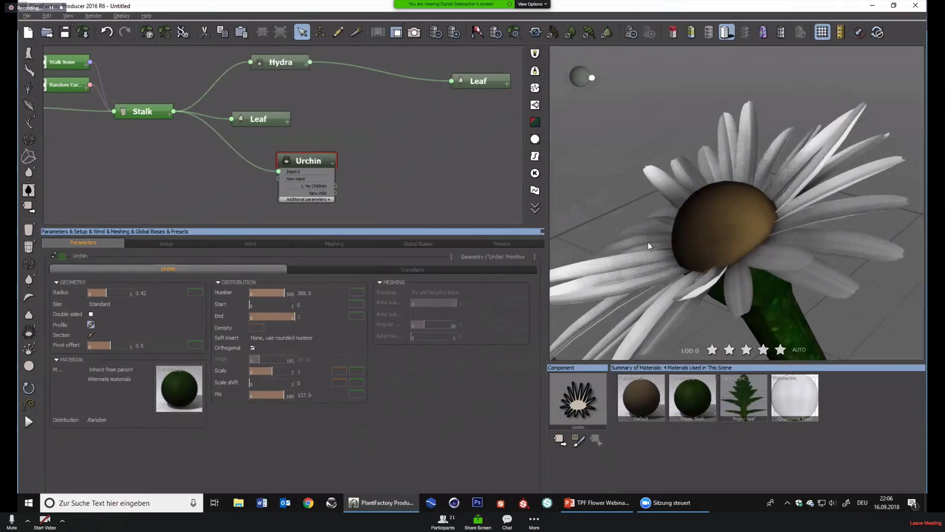
# Add a trumpet Flower geometry node and connect it as the child of the Urchin
pyautogui.moveTo(648, 241); pyautogui.dragTo(717, 251)
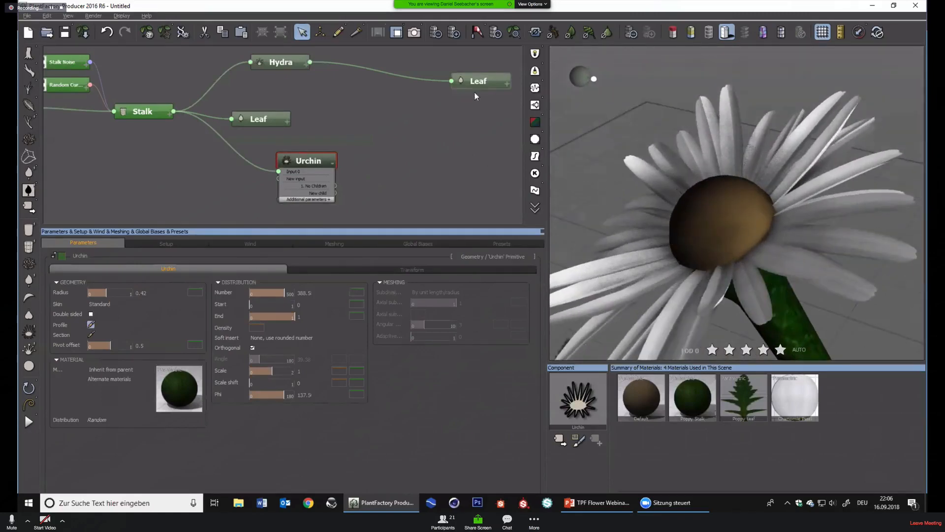
pyautogui.rightClick(431, 137)
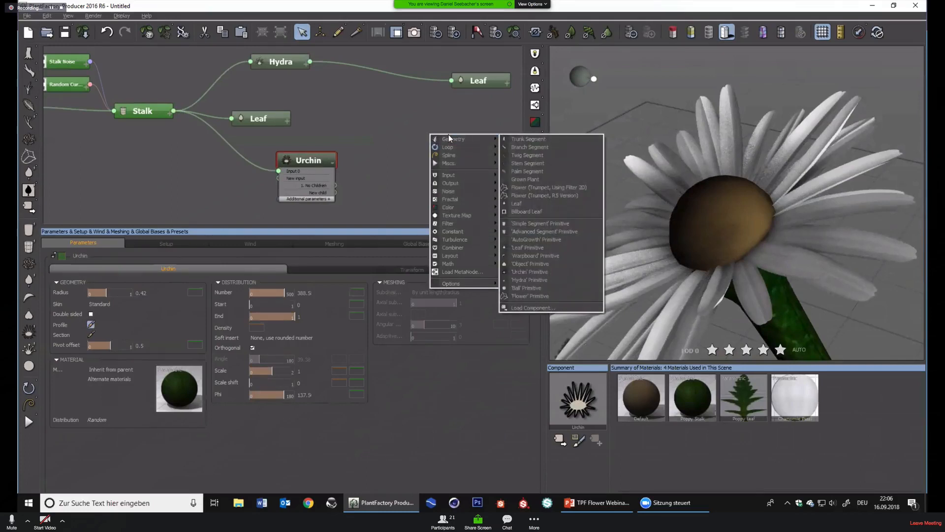
pyautogui.moveTo(453, 138)
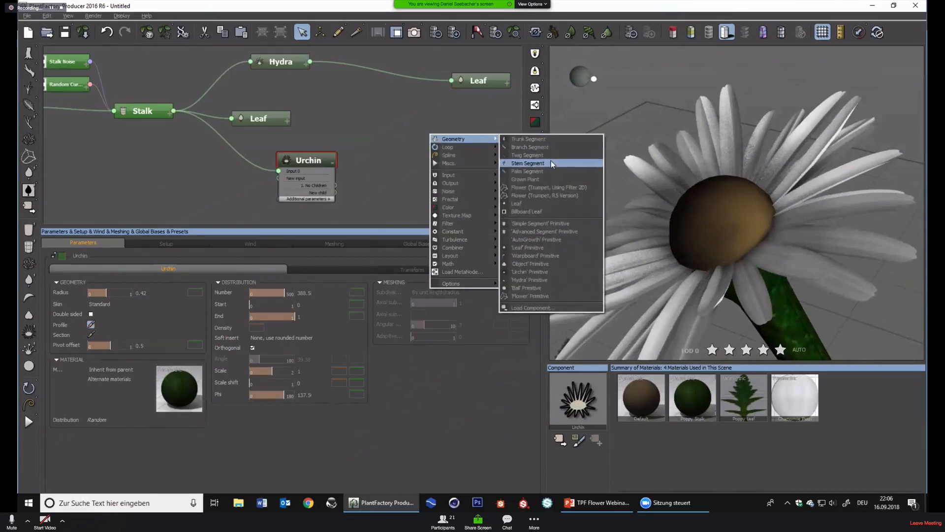
pyautogui.click(577, 195)
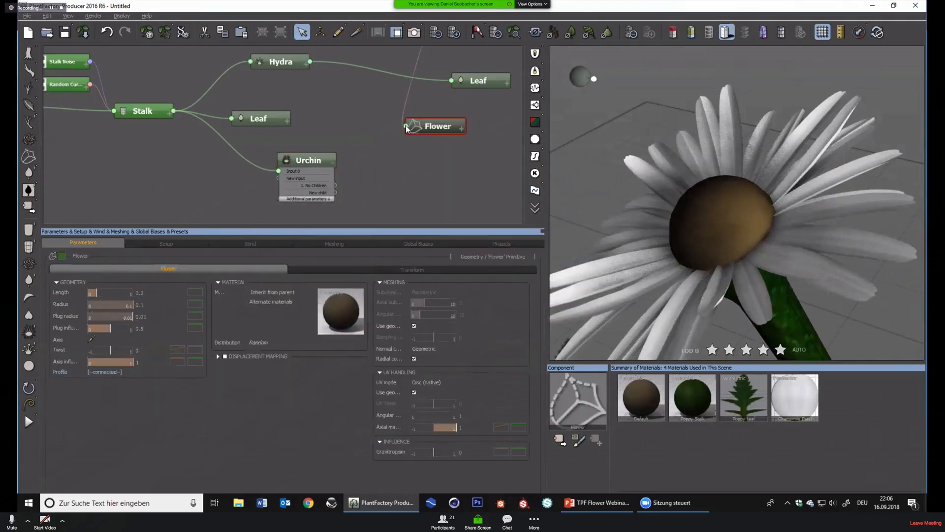
pyautogui.moveTo(406, 127); pyautogui.dragTo(330, 185)
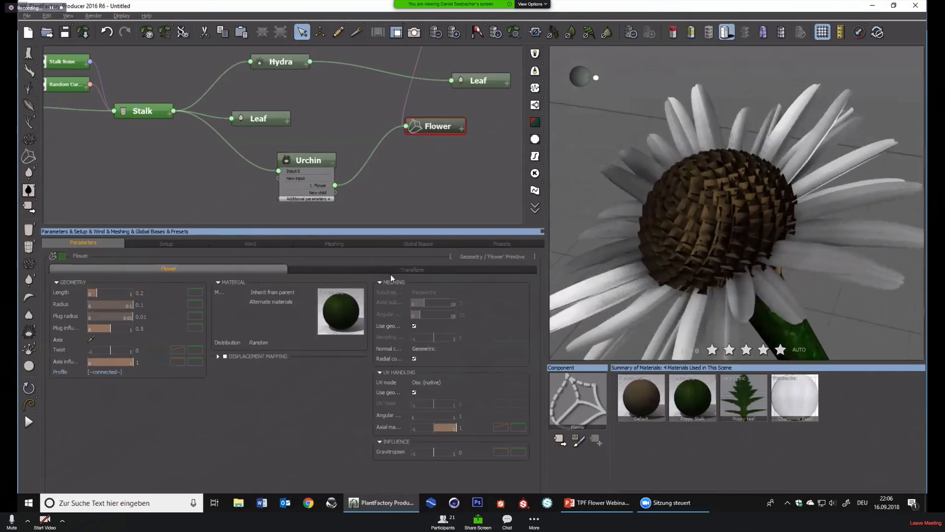
pyautogui.click(394, 270)
# Reduce the Urchin's child Scale to 0.6 and raise the Flower's mesh resolution Boost for rounder florets
pyautogui.click(305, 161)
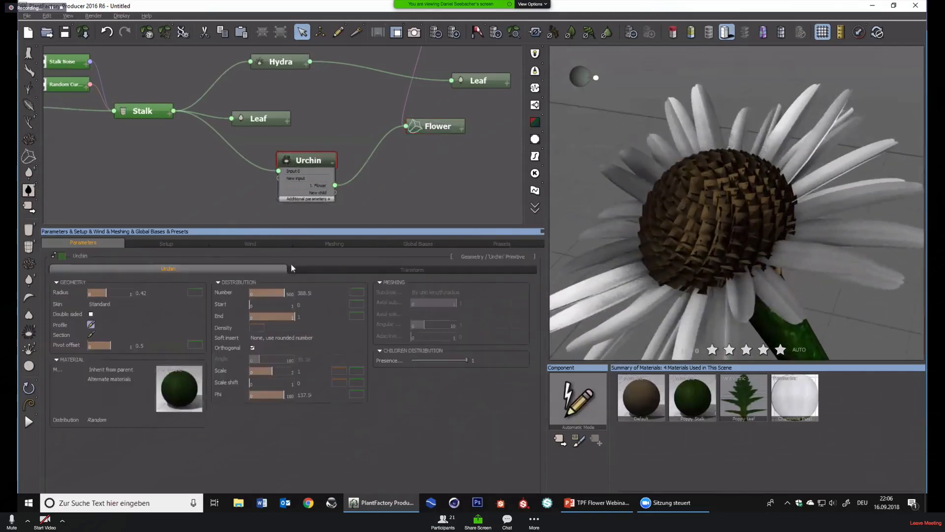
pyautogui.moveTo(285, 371); pyautogui.dragTo(263, 372)
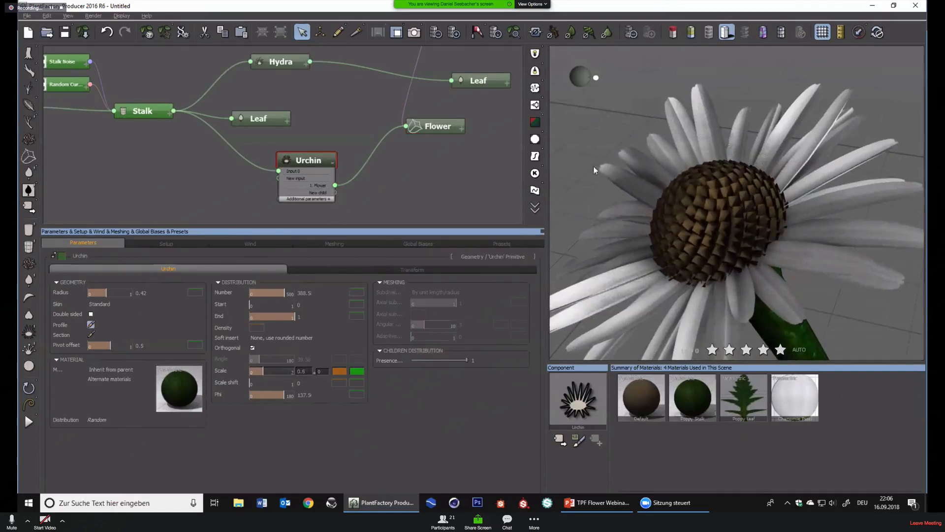
pyautogui.click(438, 133)
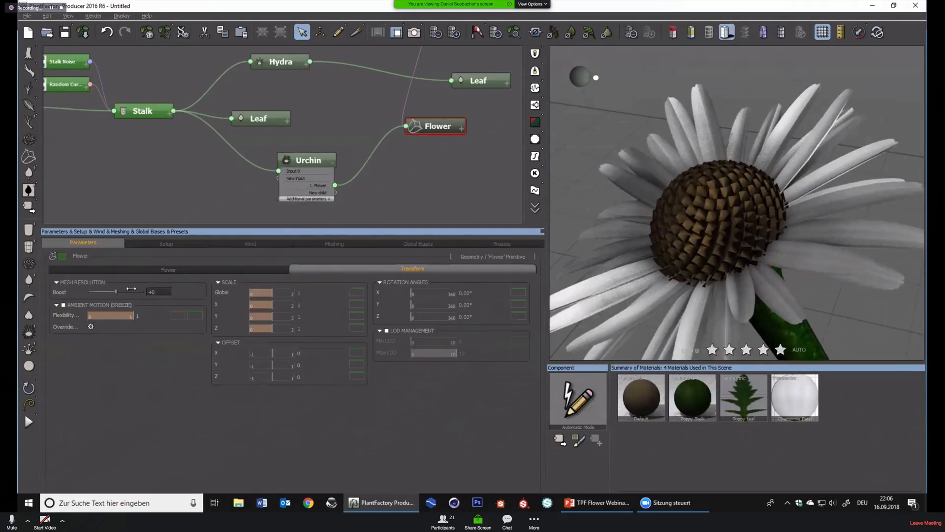
pyautogui.moveTo(131, 288); pyautogui.dragTo(141, 287)
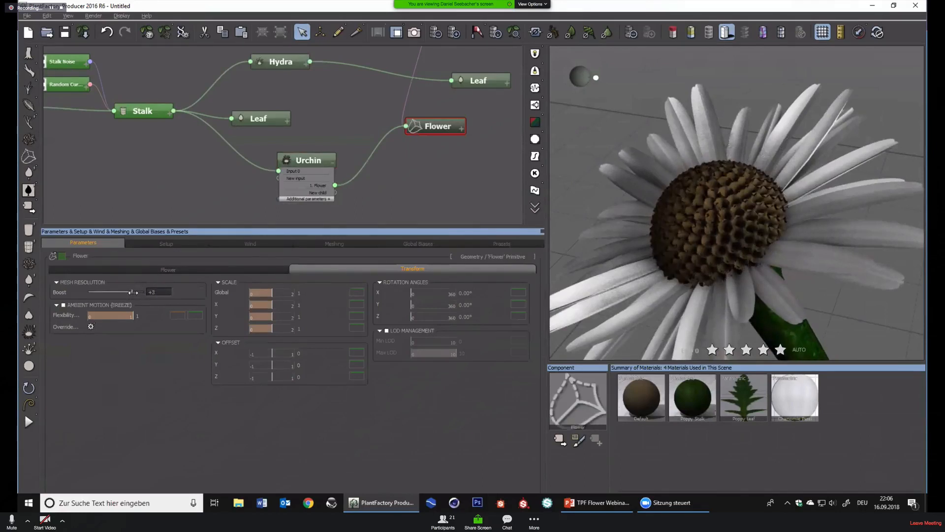
# Set the Urchin's child Scale to about 0.48 and give it a relative randomness of 20
pyautogui.click(297, 166)
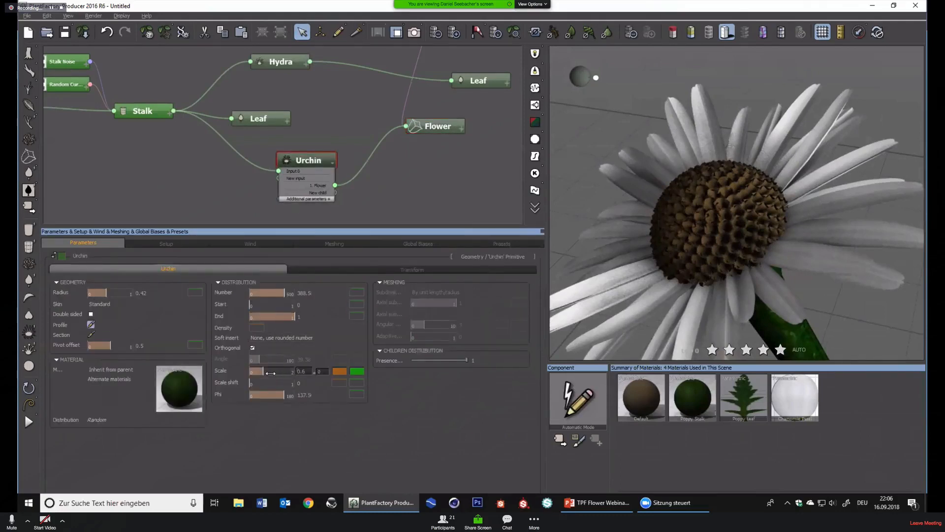
pyautogui.moveTo(269, 372); pyautogui.dragTo(260, 373)
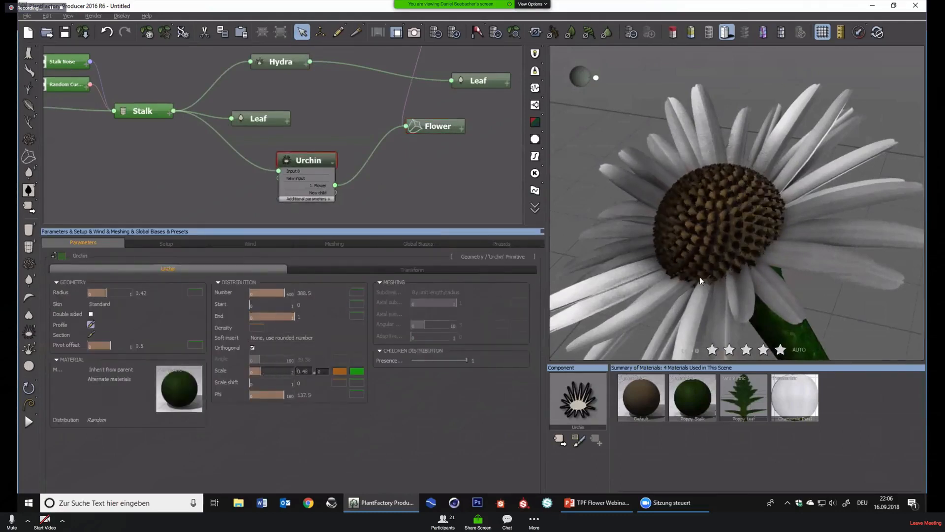
pyautogui.moveTo(647, 222); pyautogui.dragTo(611, 216)
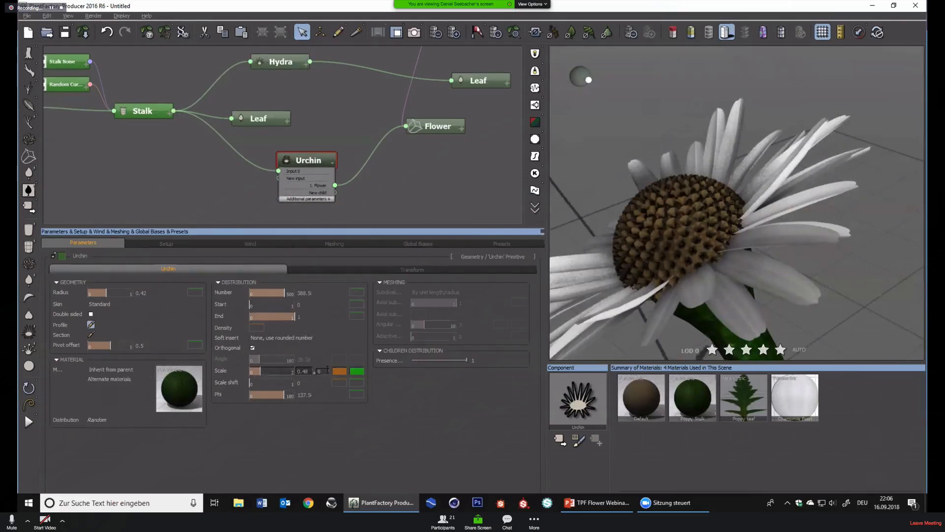
pyautogui.rightClick(221, 370)
pyautogui.click(266, 253)
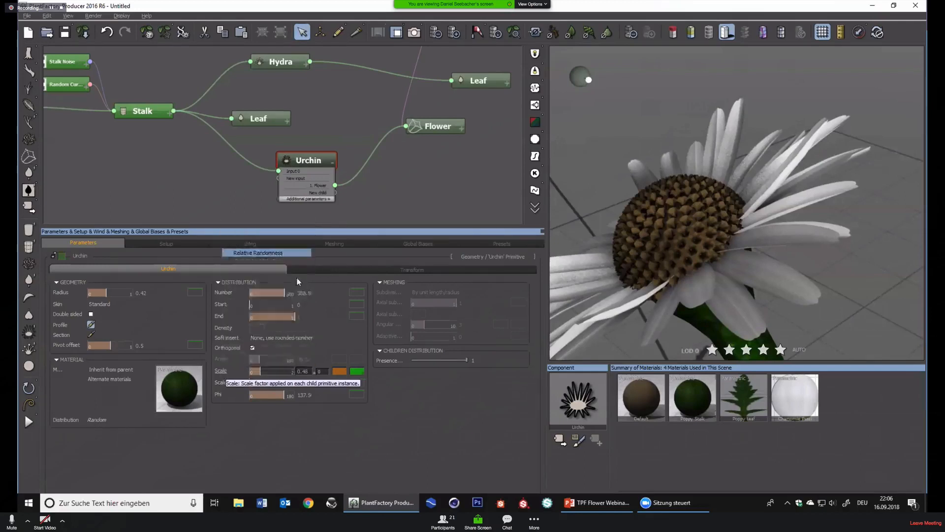
pyautogui.click(322, 370)
pyautogui.write('20')
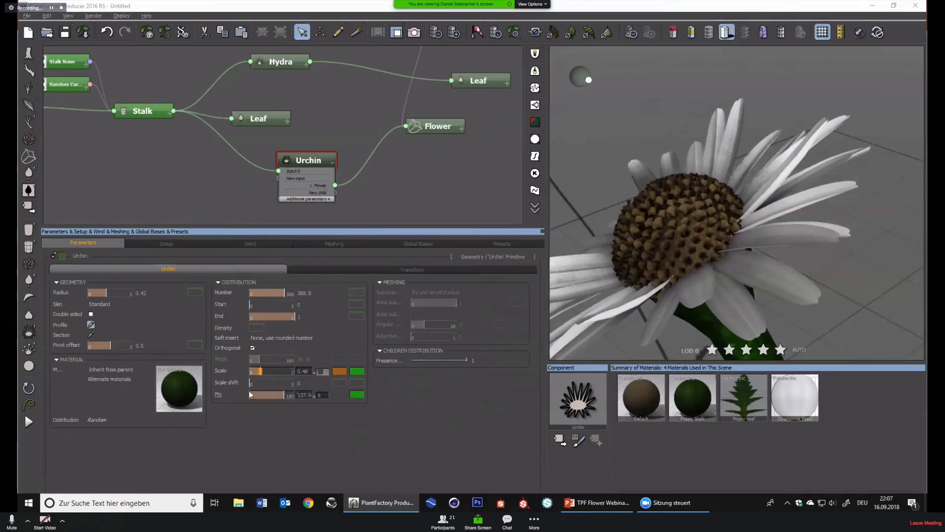
# Give the Urchin's Phi a randomness of 1 and raise its Number to about 560 for a denser centre
pyautogui.moveTo(686, 258); pyautogui.dragTo(784, 247)
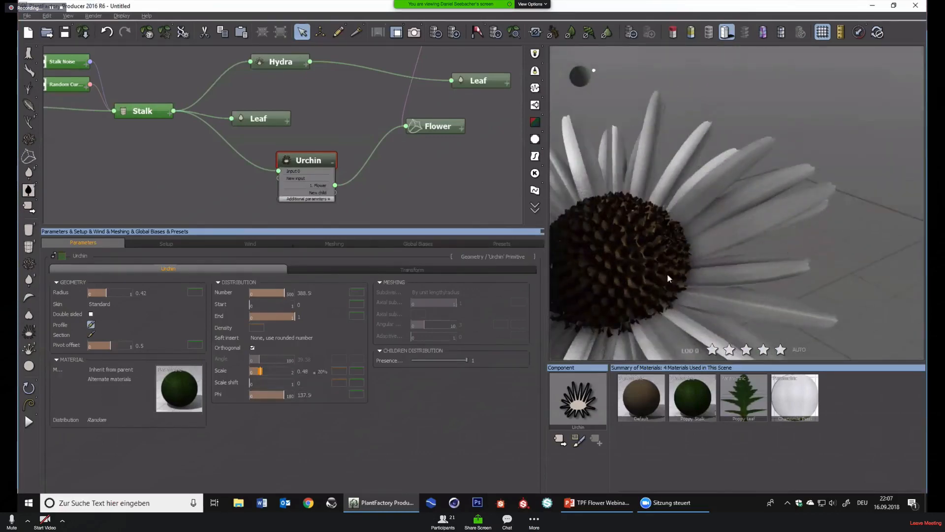
pyautogui.moveTo(668, 279); pyautogui.dragTo(672, 276)
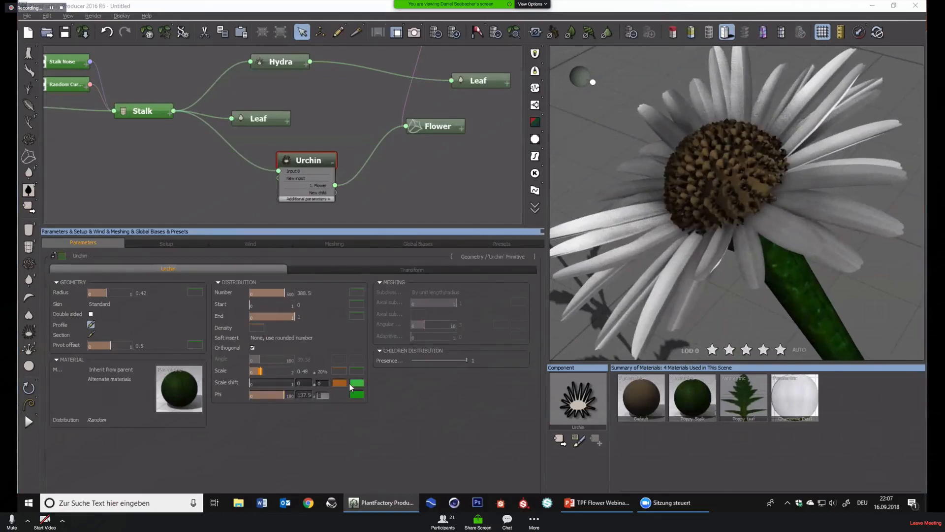
pyautogui.write('2')
pyautogui.press('Return')
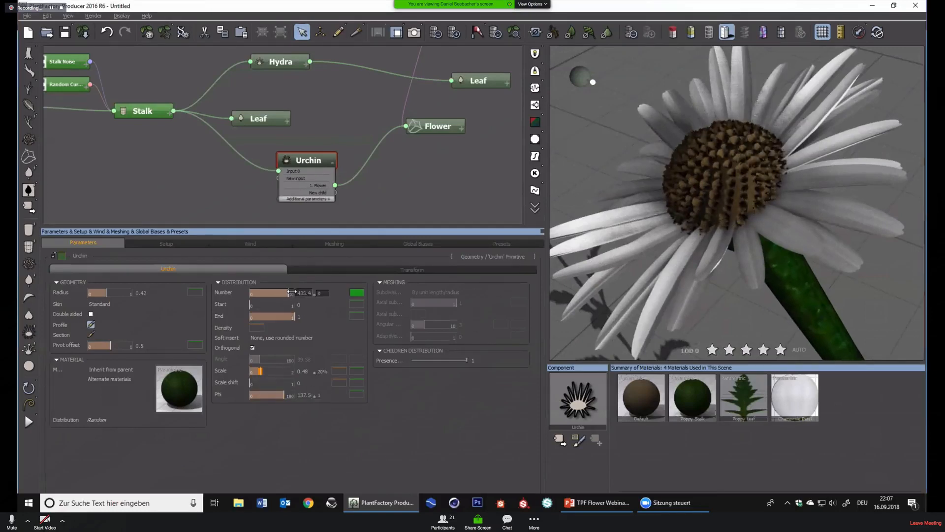
pyautogui.moveTo(285, 291); pyautogui.dragTo(302, 291)
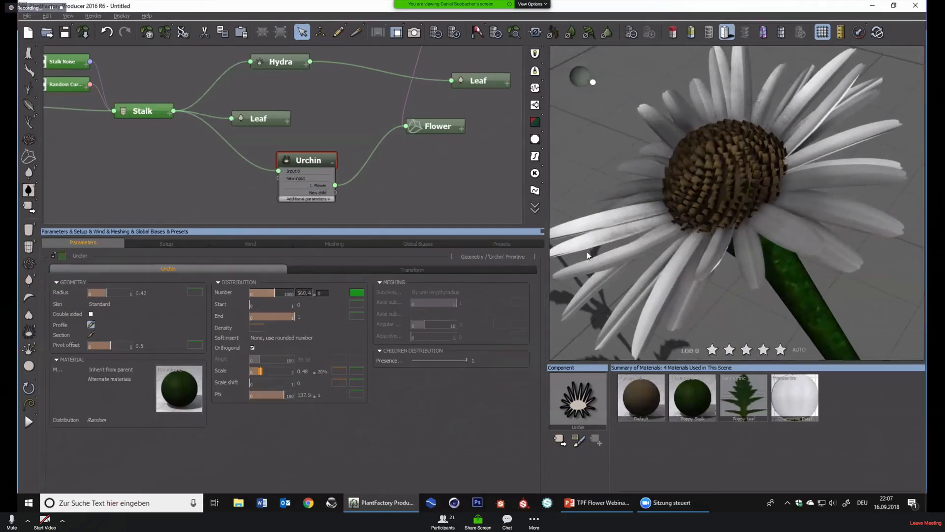
pyautogui.moveTo(729, 214); pyautogui.dragTo(750, 197)
pyautogui.moveTo(710, 297)
pyautogui.mouseDown()
pyautogui.moveTo(744, 290)
pyautogui.moveTo(705, 298)
pyautogui.mouseUp()
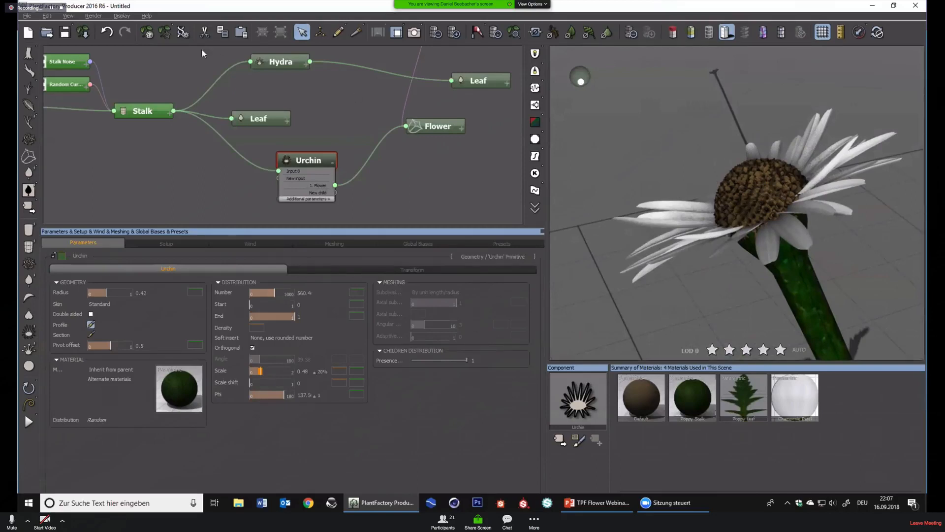
# Open the recent file Chamomile.tpfp without saving the current scene
pyautogui.click(26, 15)
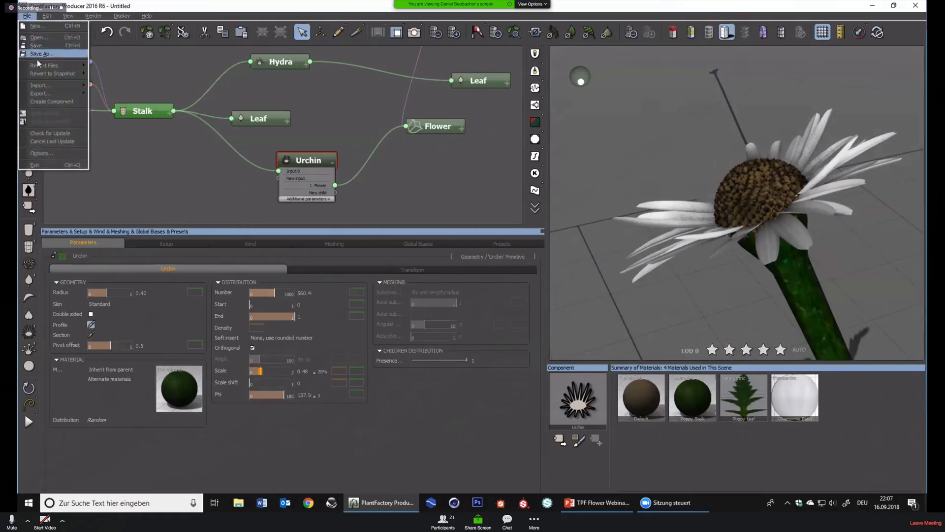
pyautogui.moveTo(39, 63)
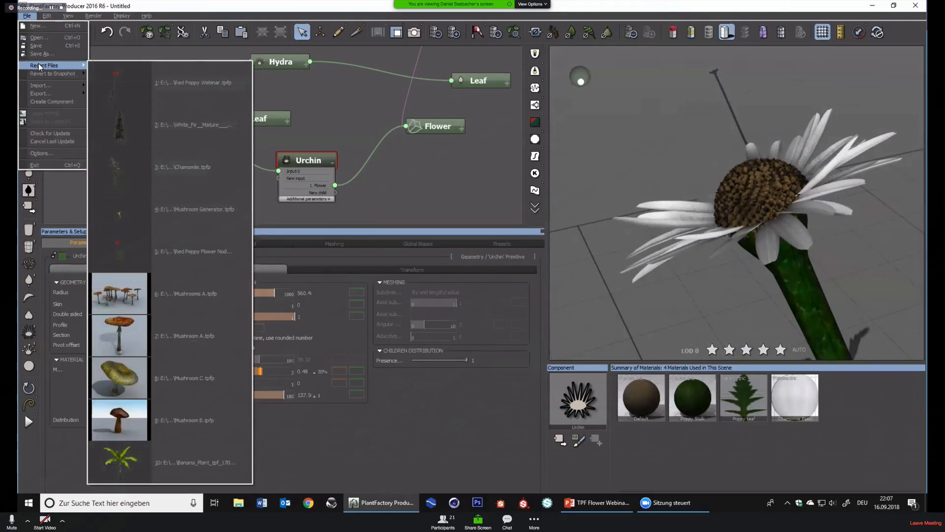
pyautogui.click(167, 166)
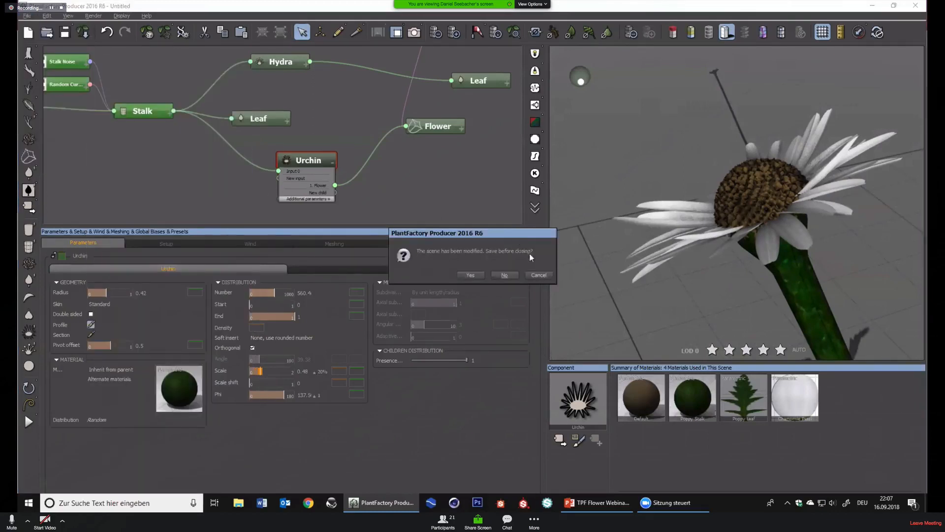
pyautogui.click(507, 275)
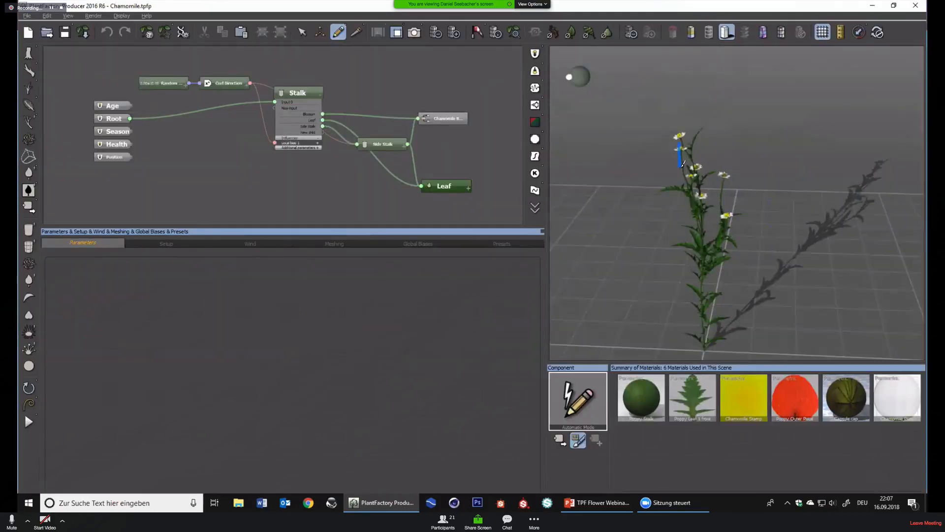
# Examine the finished chamomile plant's stalks, leaves and blossoms up close, including the petals and domed centre
pyautogui.moveTo(767, 228); pyautogui.dragTo(713, 271, button='right')
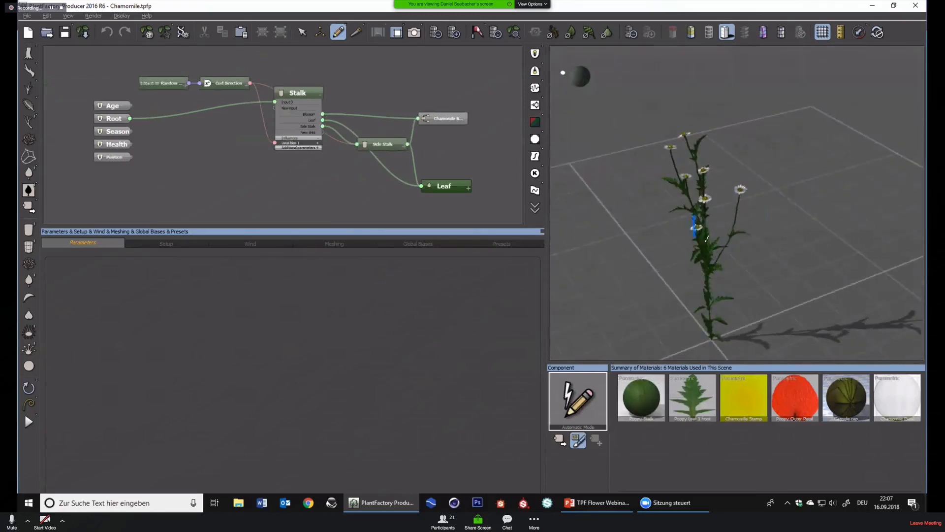
pyautogui.scroll(3, 713, 271)
pyautogui.scroll(3, 713, 270)
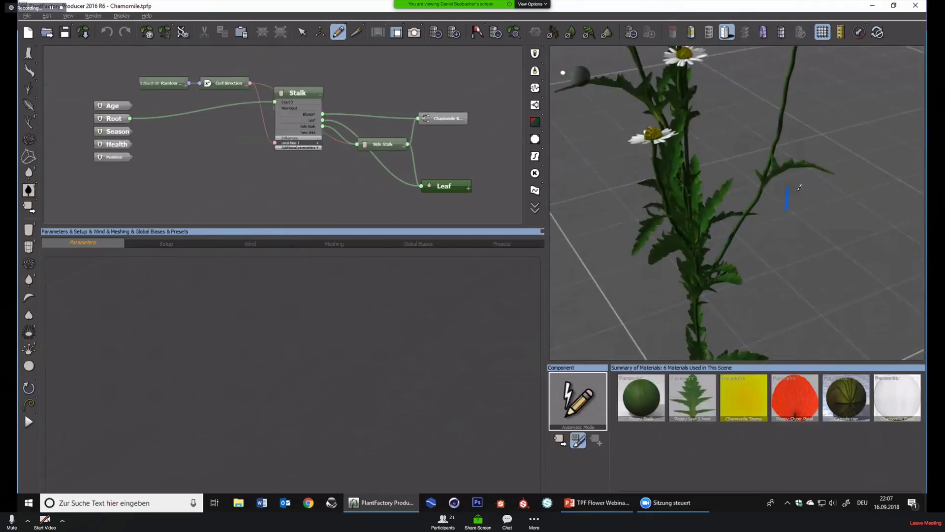
pyautogui.moveTo(825, 157); pyautogui.dragTo(786, 160, button='right')
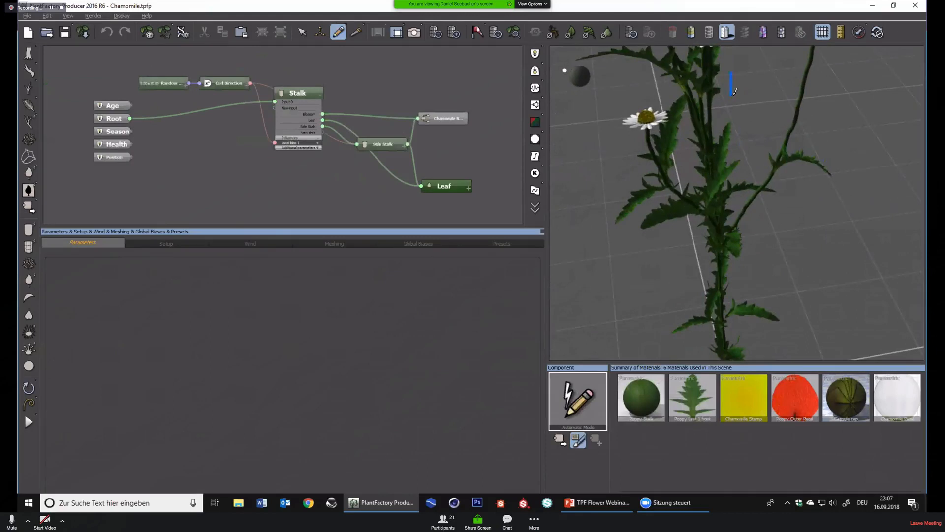
pyautogui.moveTo(733, 92); pyautogui.dragTo(731, 232, button='middle')
pyautogui.scroll(3, 713, 183)
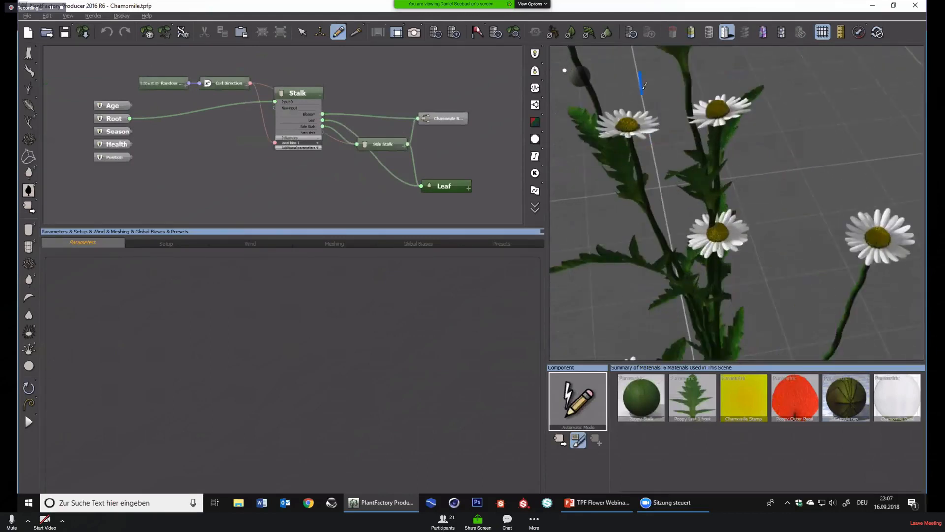
pyautogui.moveTo(642, 89); pyautogui.dragTo(677, 247, button='middle')
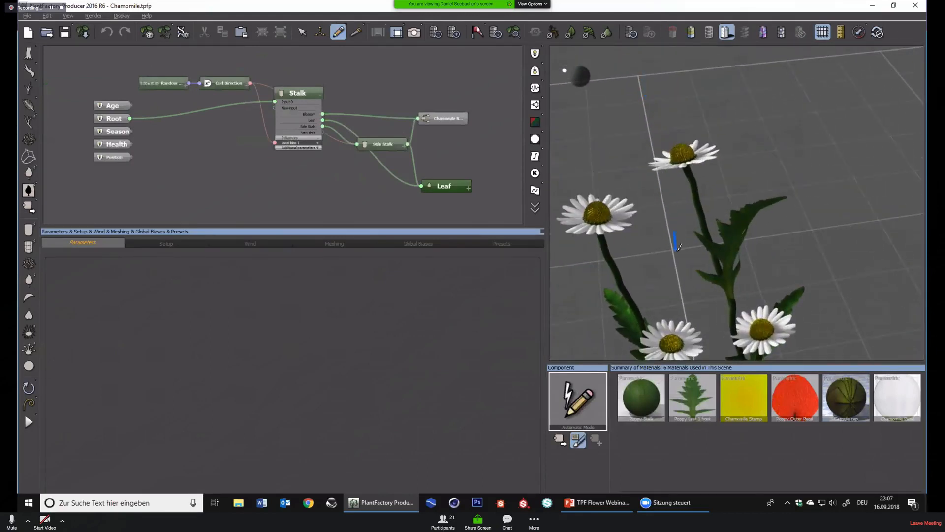
pyautogui.scroll(2, 677, 247)
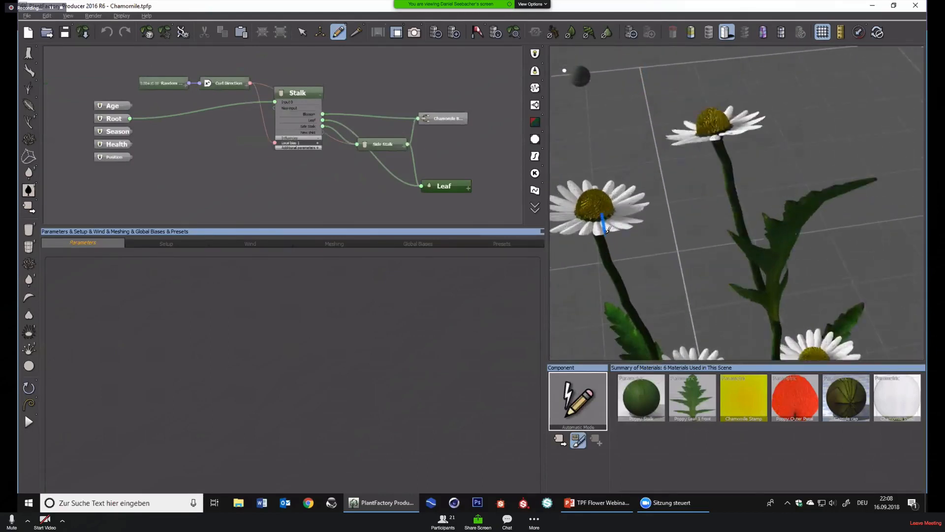
pyautogui.click(445, 184)
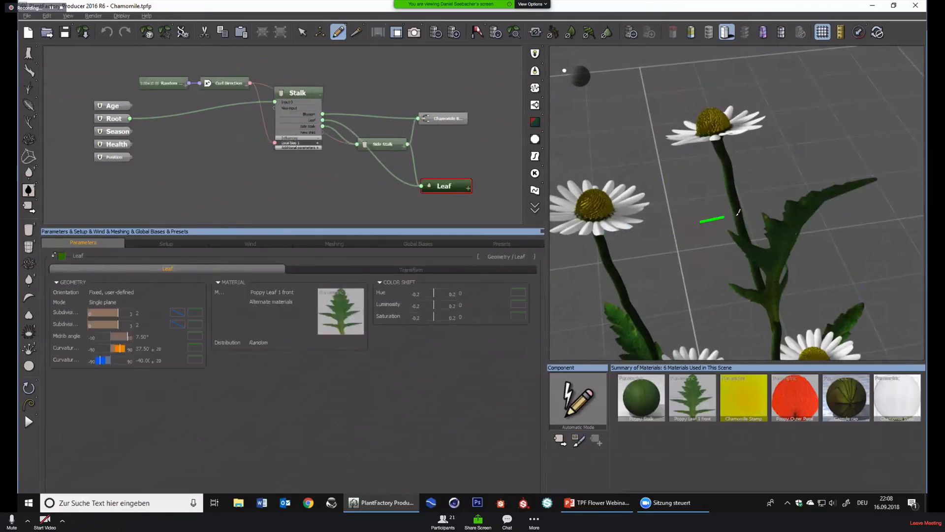
pyautogui.moveTo(727, 176); pyautogui.dragTo(657, 206, button='right')
pyautogui.scroll(3, 834, 302)
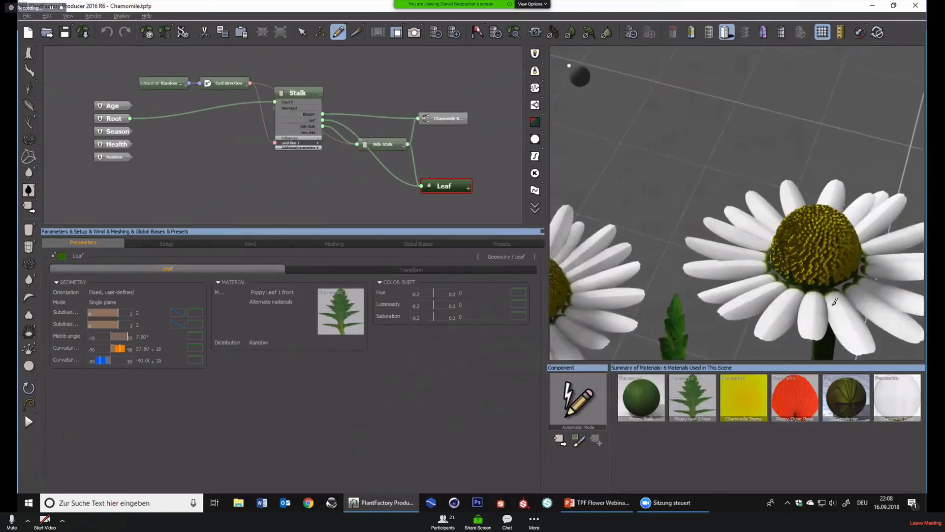
# Raise the chamomile's mesh resolution and show the plant statistics while viewing a blossom up close
pyautogui.click(457, 29)
pyautogui.moveTo(859, 210); pyautogui.dragTo(786, 278, button='right')
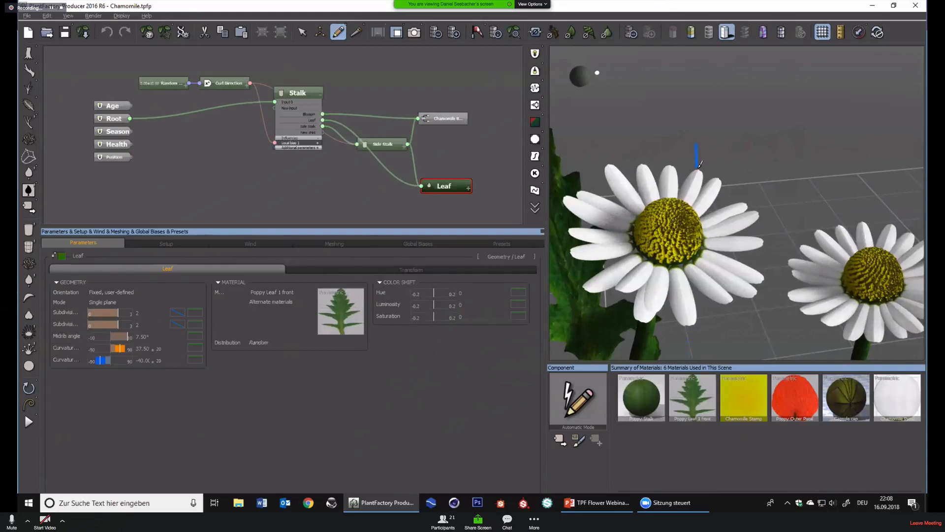
pyautogui.click(495, 32)
pyautogui.moveTo(678, 315); pyautogui.dragTo(590, 299, button='right')
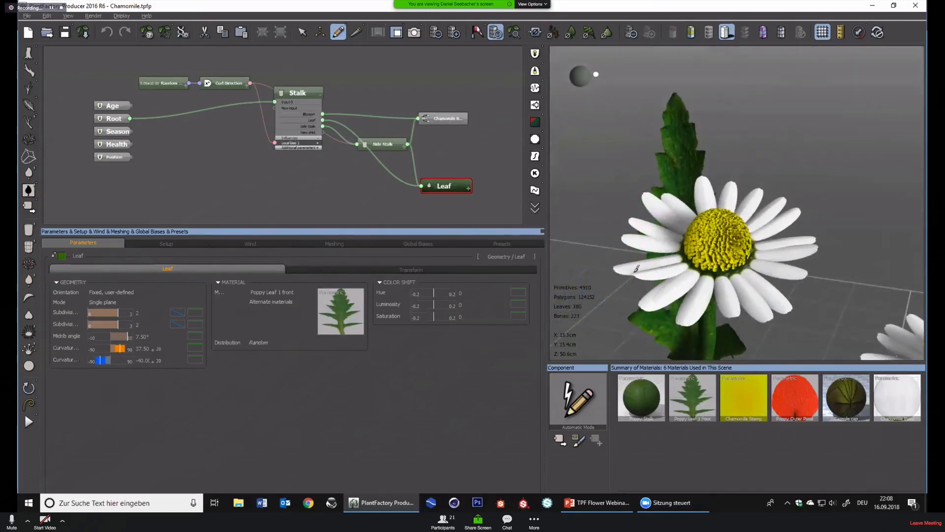
# Lower the chamomile's mesh resolution and look over the whole plant
pyautogui.click(437, 33)
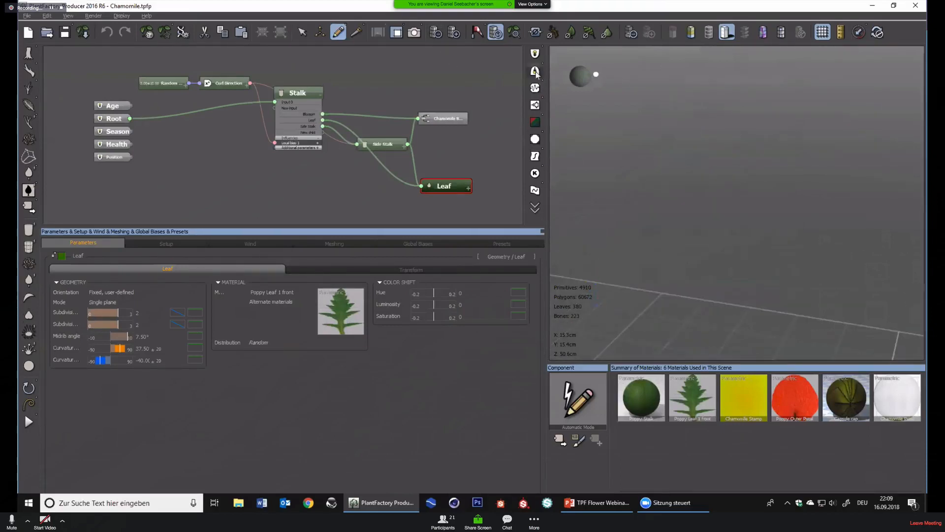
pyautogui.click(514, 33)
pyautogui.moveTo(771, 136); pyautogui.dragTo(818, 192)
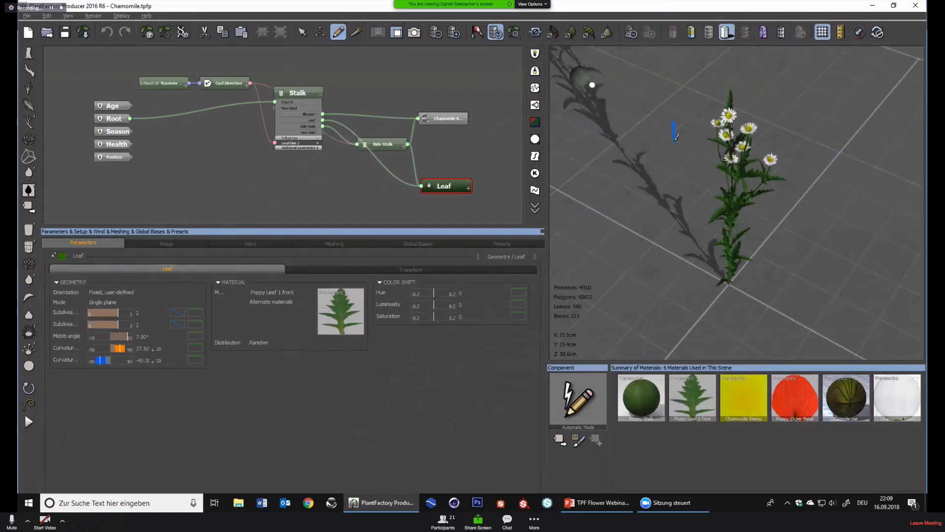
pyautogui.scroll(5, 672, 135)
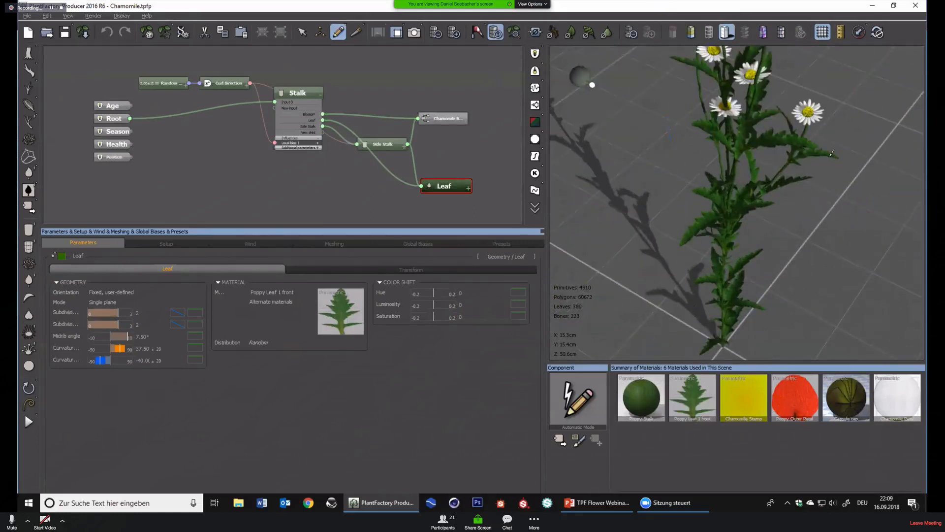
pyautogui.moveTo(670, 137); pyautogui.dragTo(798, 217, button='middle')
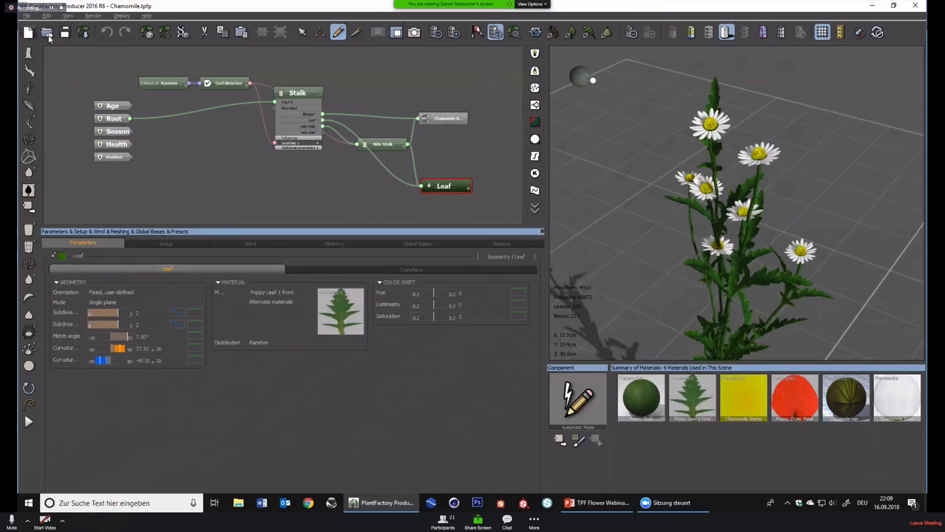
# Start a new empty plant and add an advanced Segment node connected to Root
pyautogui.hotkey('ctrl', 'n')
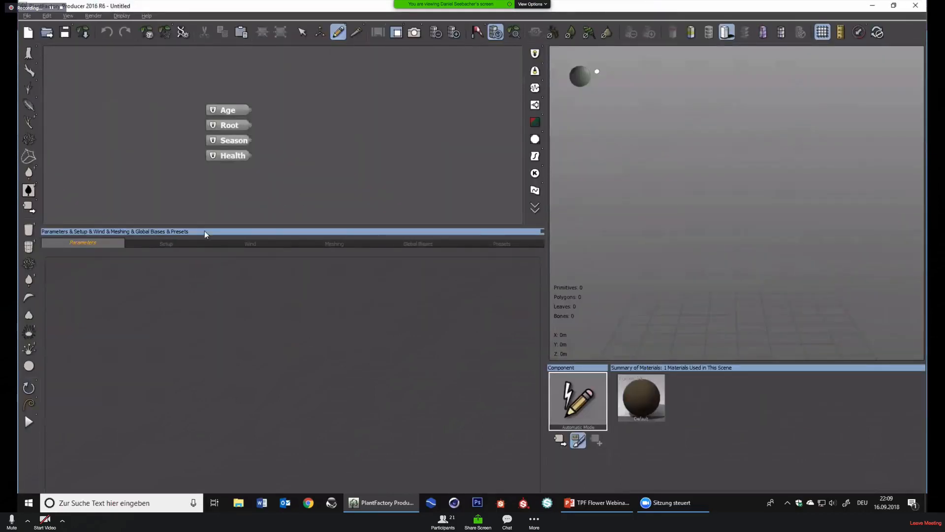
pyautogui.click(28, 247)
pyautogui.moveTo(253, 127); pyautogui.dragTo(242, 126)
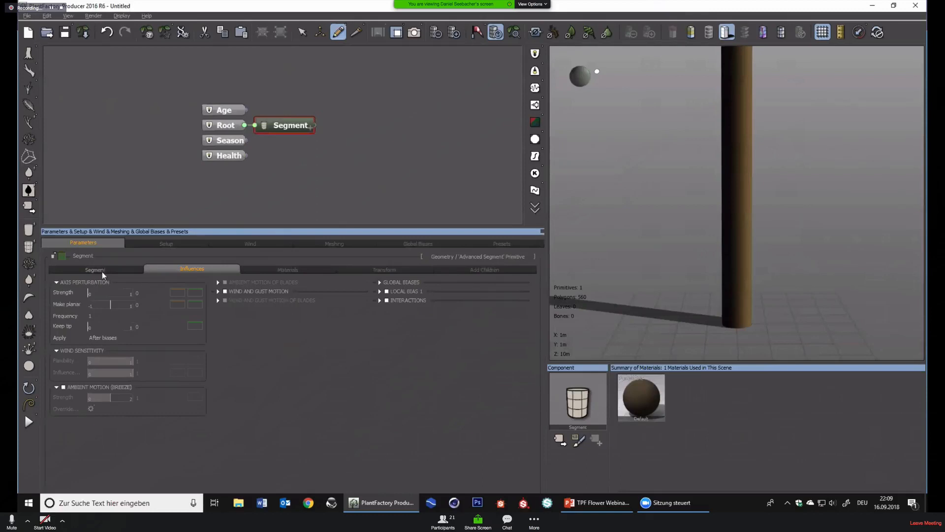
# Set the Segment's axis perturbation Strength to about 1.65 and display its mesh as a wireframe
pyautogui.moveTo(112, 294); pyautogui.dragTo(177, 289)
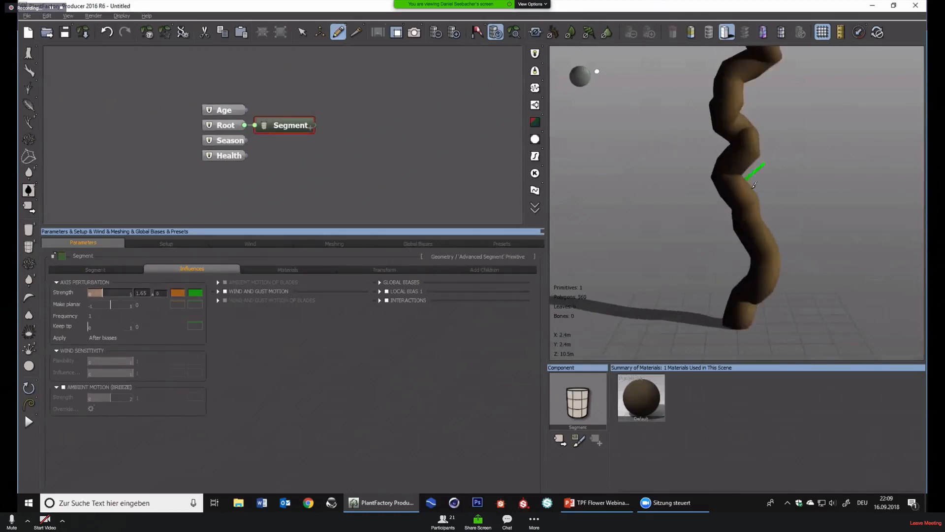
pyautogui.moveTo(777, 186); pyautogui.dragTo(641, 44, button='right')
pyautogui.click(709, 32)
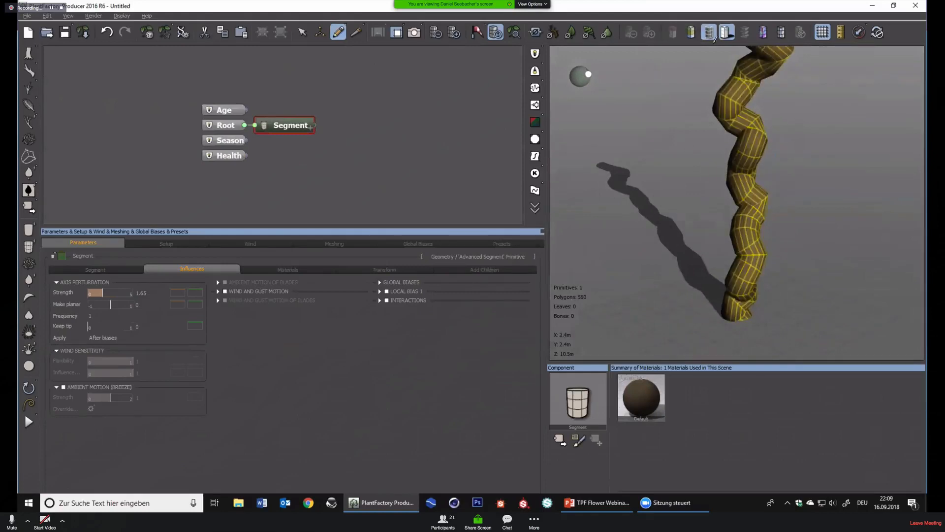
pyautogui.moveTo(798, 127); pyautogui.dragTo(797, 135, button='middle')
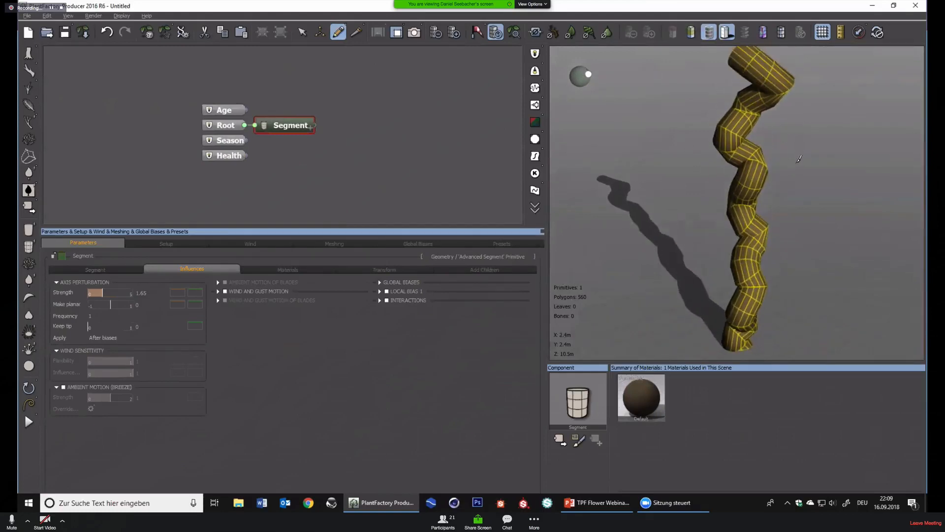
pyautogui.moveTo(709, 121); pyautogui.dragTo(709, 141)
# Raise the mesh resolution of the perturbed Segment and inspect its denser wireframe
pyautogui.click(473, 32)
pyautogui.moveTo(845, 131); pyautogui.dragTo(758, 217, button='right')
pyautogui.scroll(5, 758, 220)
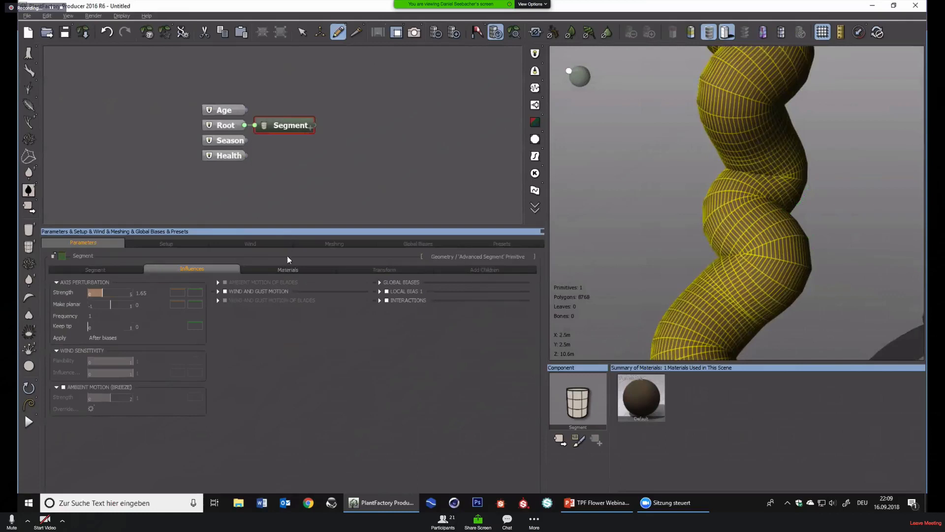
# Set the plant's meshing type to Automatic adaptive and inspect the resulting wireframe on the Segment's bends
pyautogui.click(317, 244)
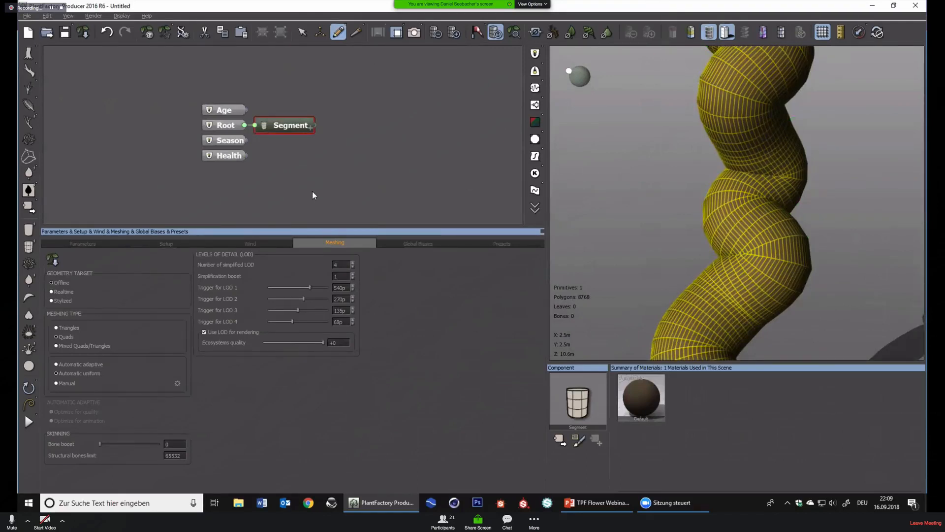
pyautogui.scroll(-5, 696, 214)
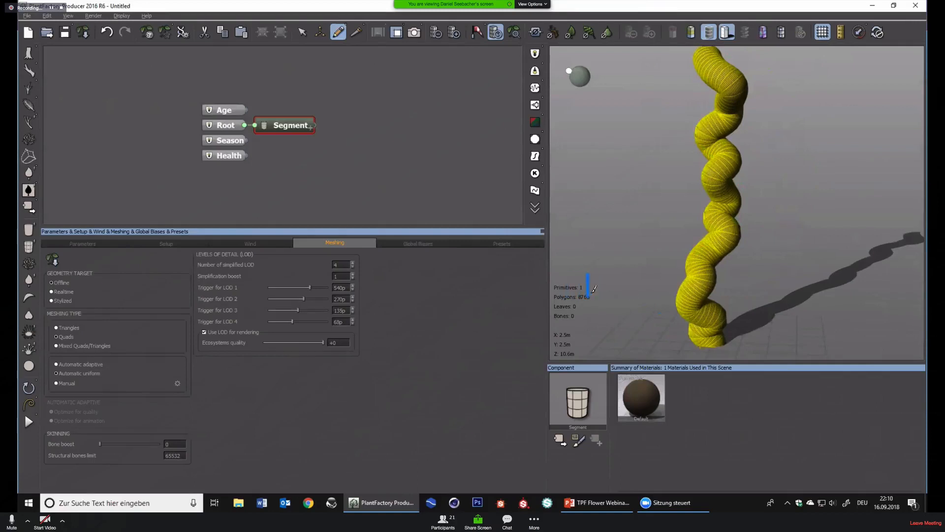
pyautogui.click(72, 364)
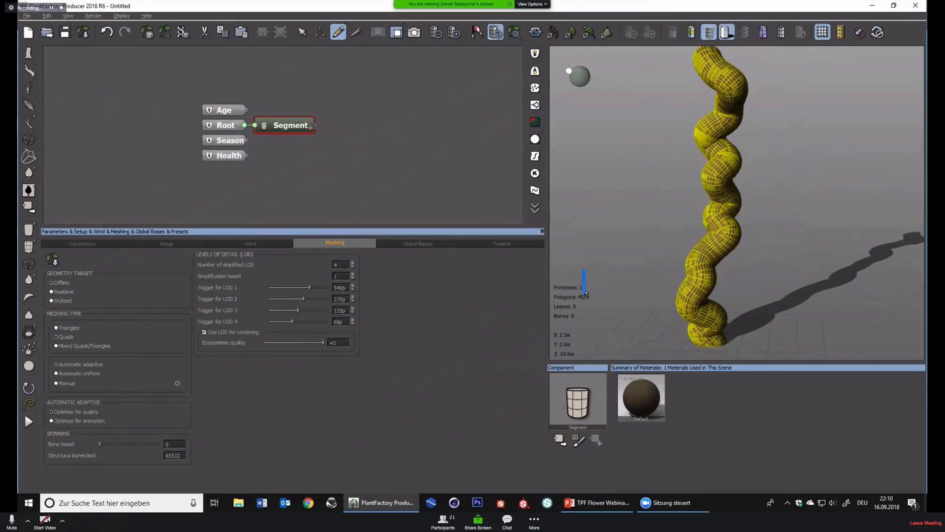
pyautogui.scroll(3, 624, 325)
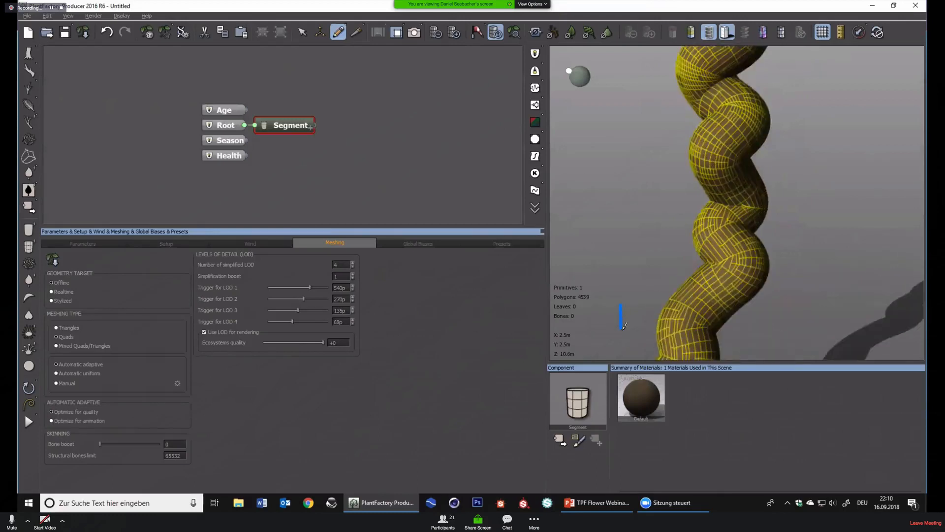
pyautogui.scroll(2, 624, 325)
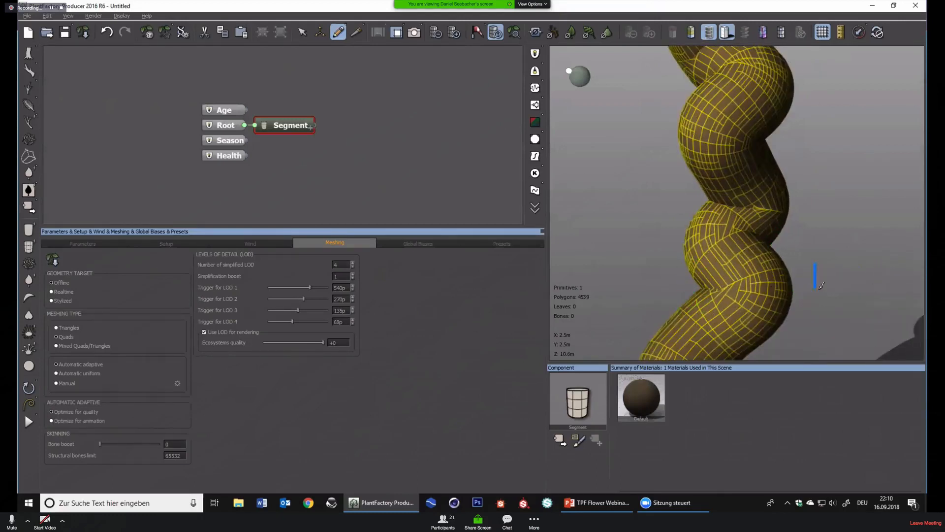
pyautogui.scroll(-3, 803, 282)
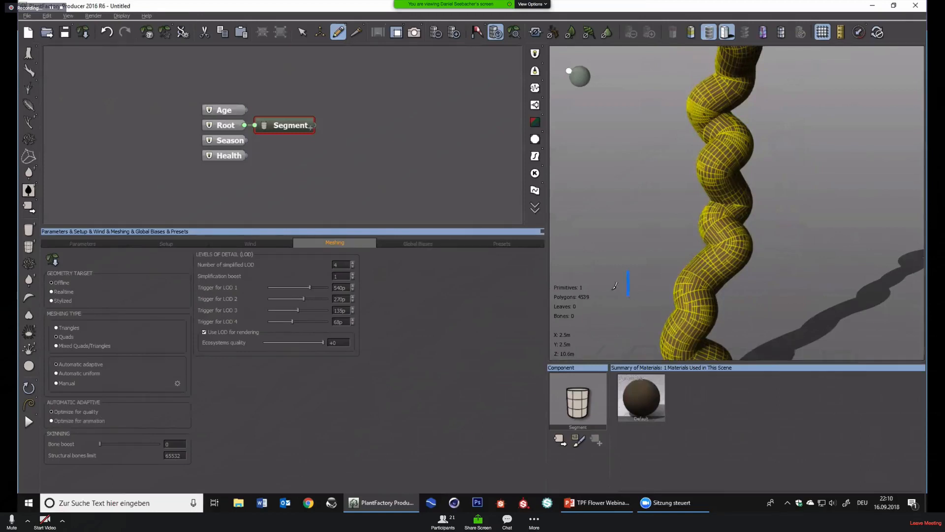
# Optimize the automatic adaptive meshing for animation and inspect the resulting wireframe on the Segment's bends
pyautogui.click(300, 32)
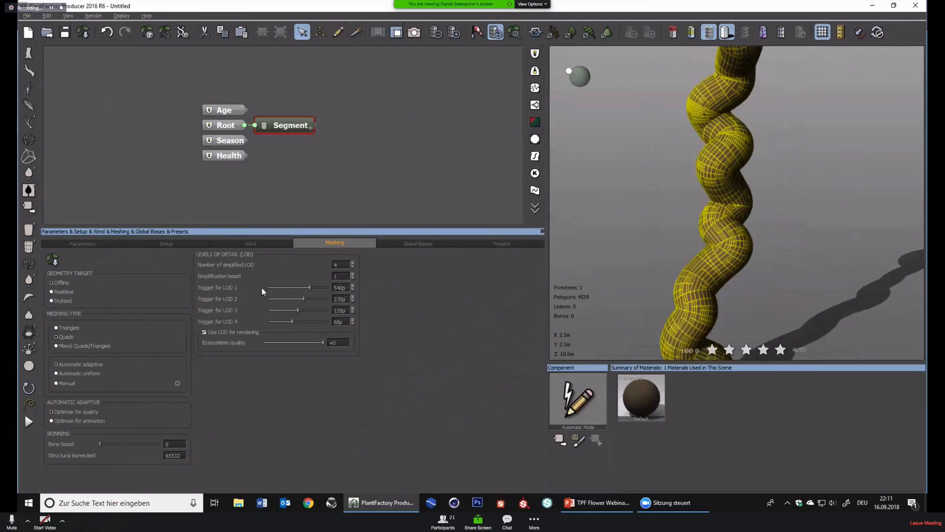
pyautogui.click(66, 420)
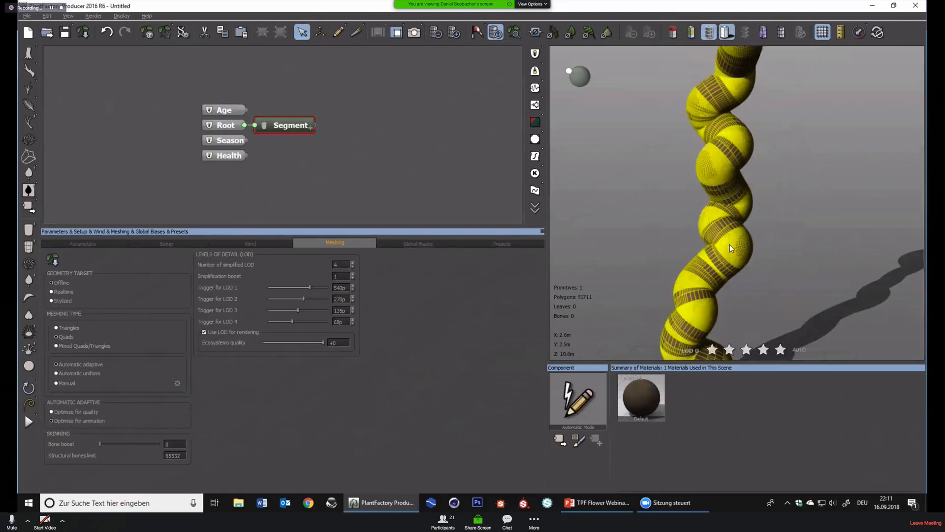
pyautogui.scroll(3, 730, 245)
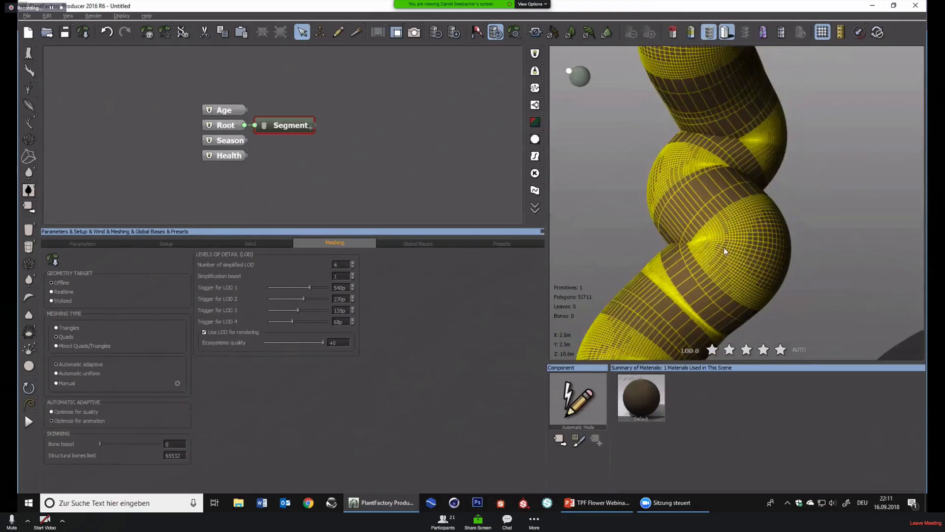
pyautogui.scroll(-2, 698, 256)
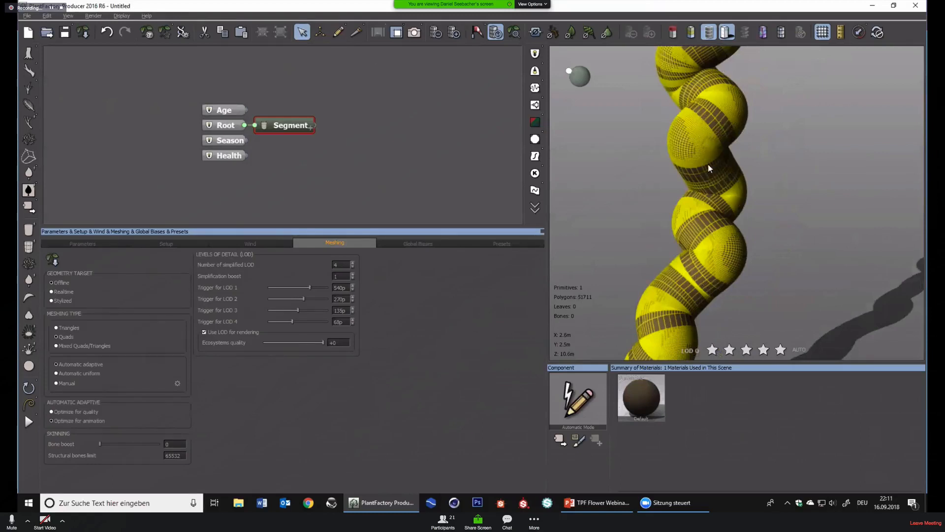
pyautogui.click(80, 420)
pyautogui.click(78, 413)
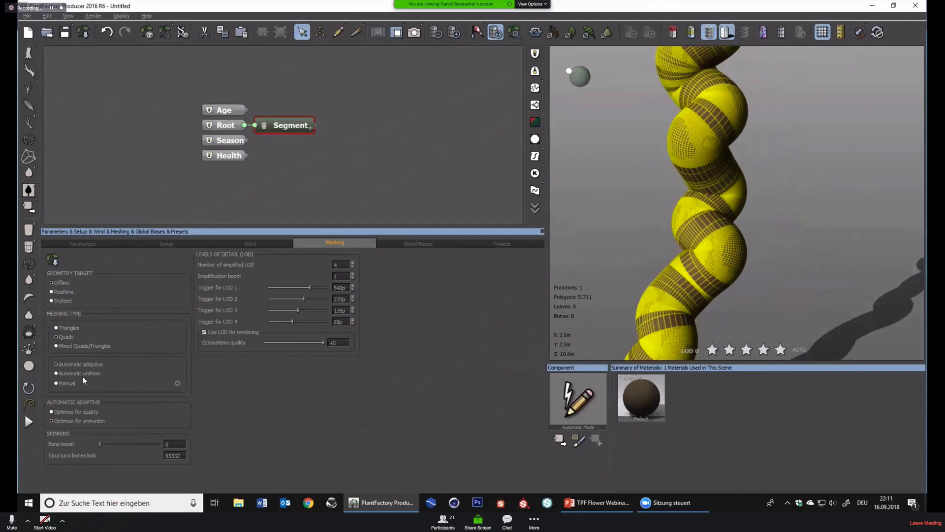
# Compare the Triangles and Mixed Quads/Triangles meshing types on the Segment's bends and top cap
pyautogui.click(68, 328)
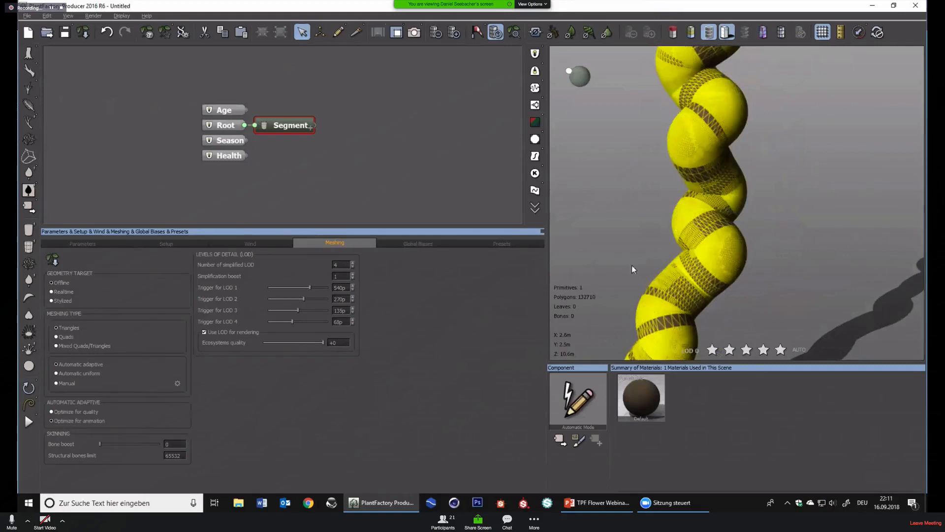
pyautogui.scroll(3, 659, 265)
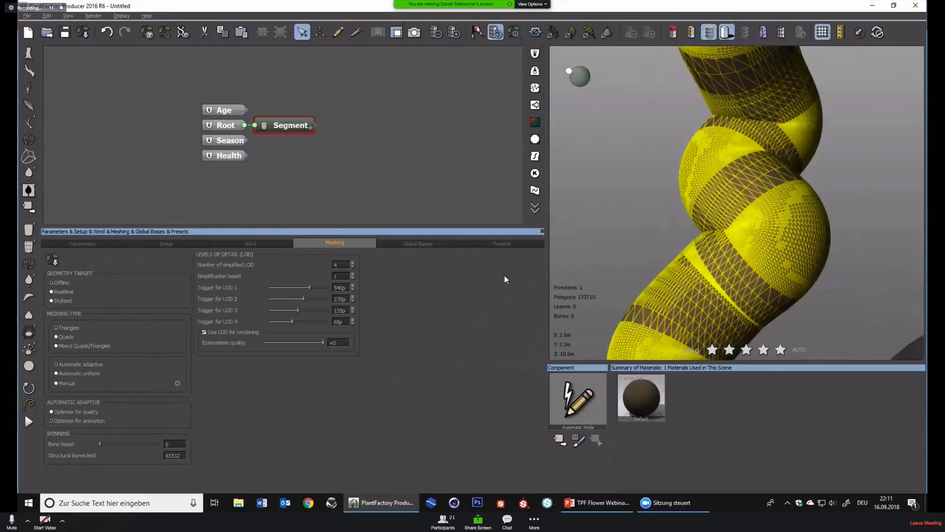
pyautogui.click(82, 346)
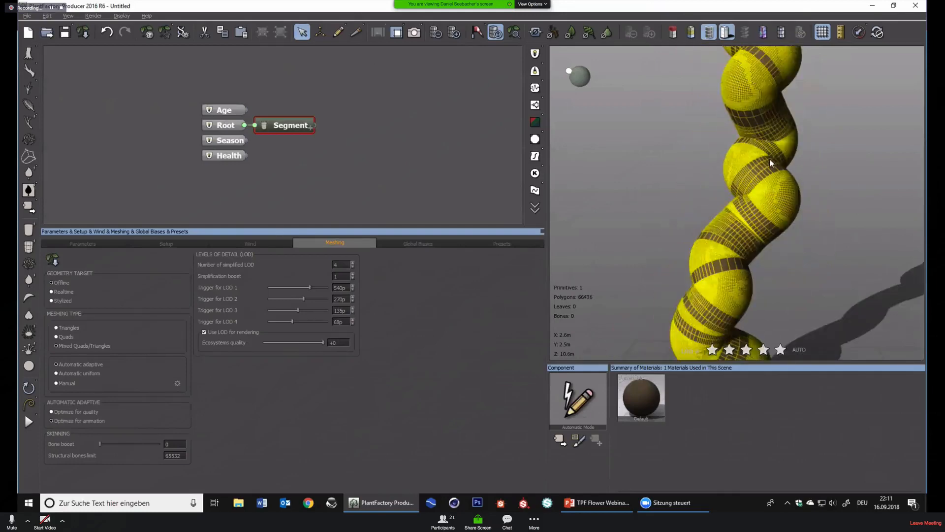
pyautogui.moveTo(790, 53); pyautogui.dragTo(665, 216)
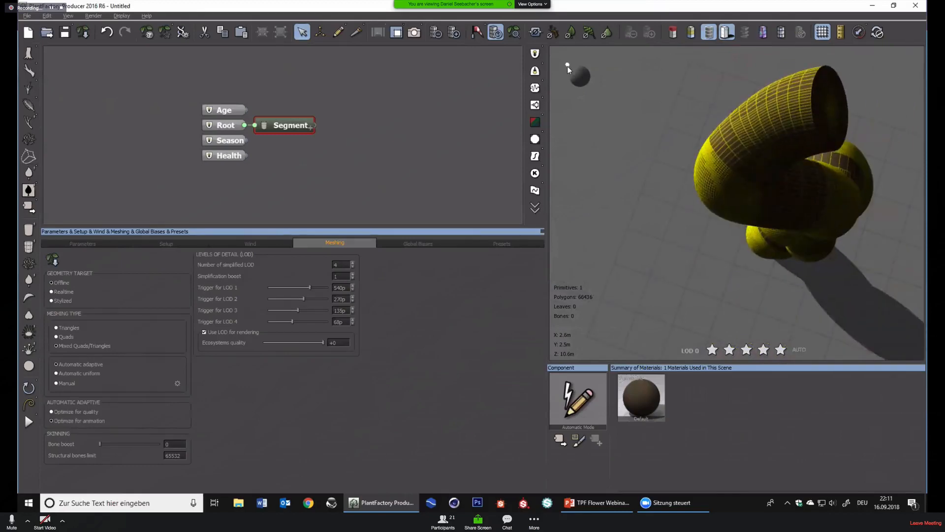
pyautogui.moveTo(567, 69); pyautogui.dragTo(805, 94)
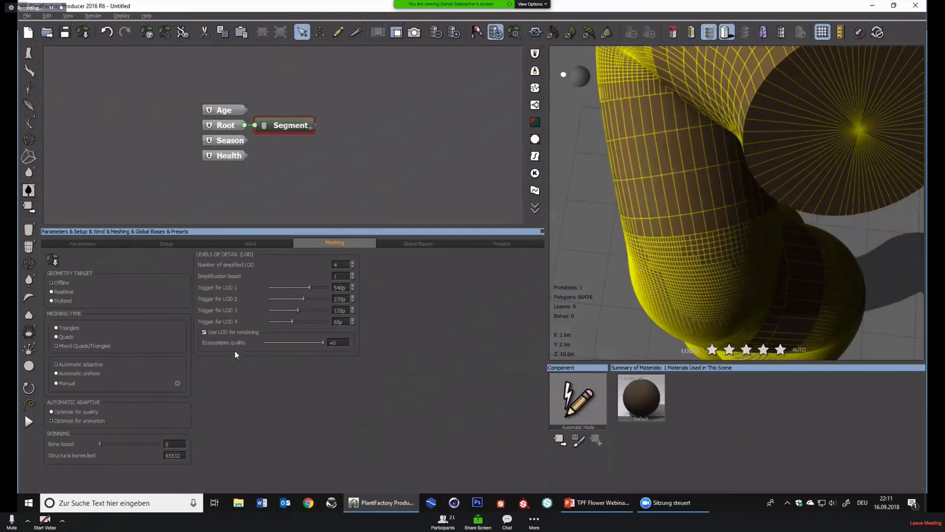
# Use Manual meshing with Quads and raise the Segment's axial subdivisions to about 44.79 and angular subdivisions to about 39.42
pyautogui.click(69, 384)
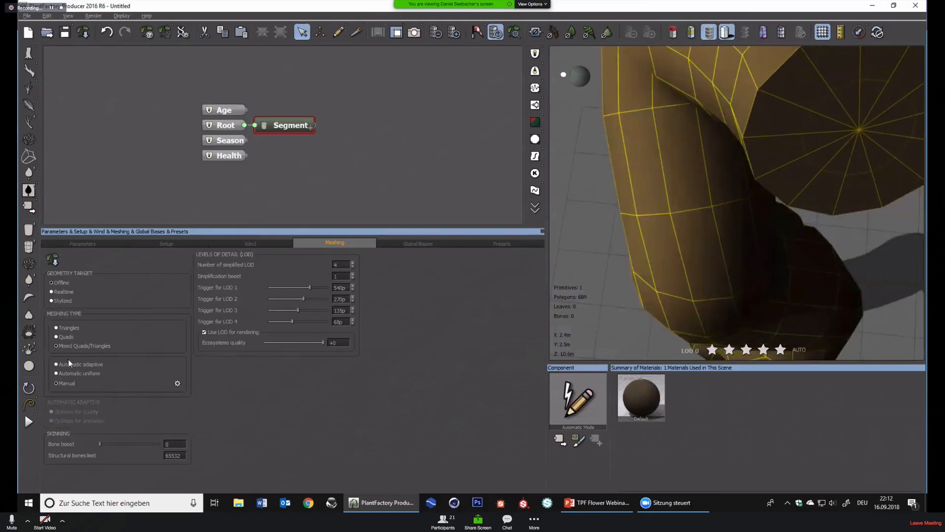
pyautogui.click(66, 336)
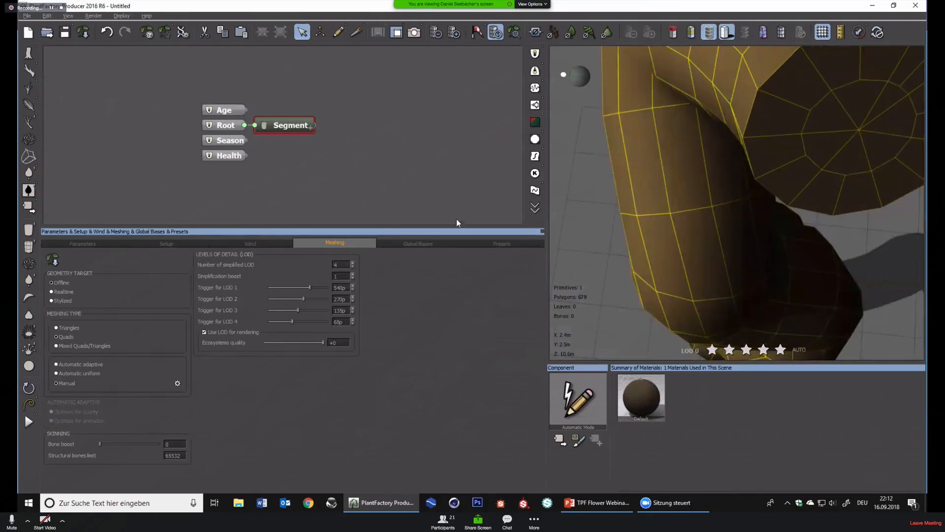
pyautogui.click(112, 244)
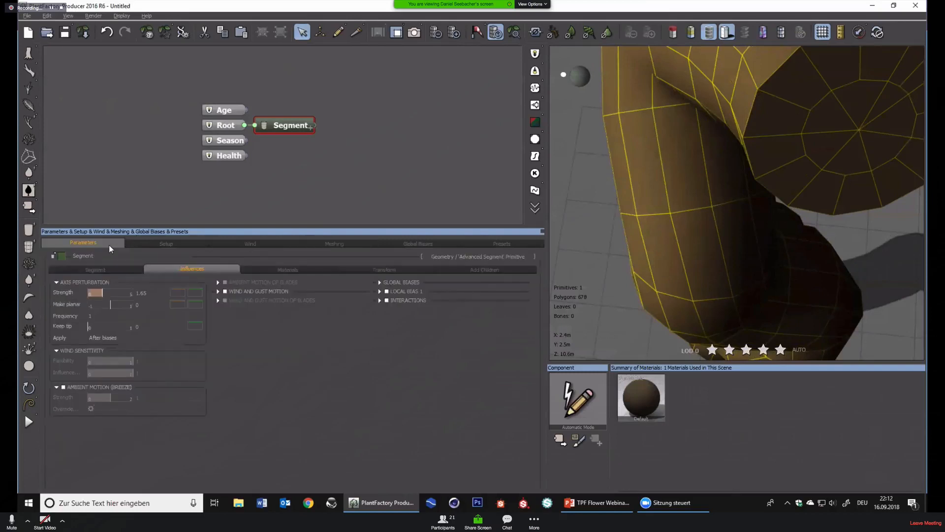
pyautogui.click(96, 269)
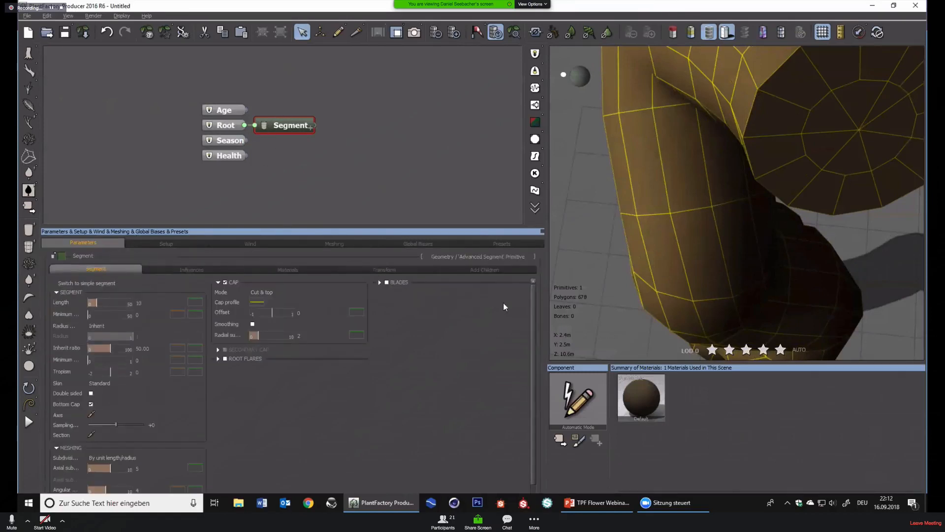
pyautogui.scroll(-1, 535, 325)
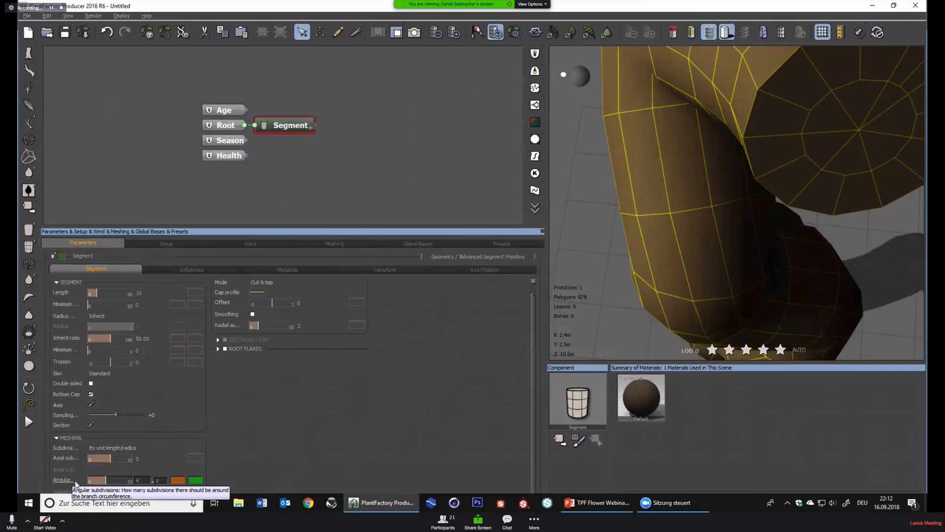
pyautogui.moveTo(119, 480); pyautogui.dragTo(222, 475)
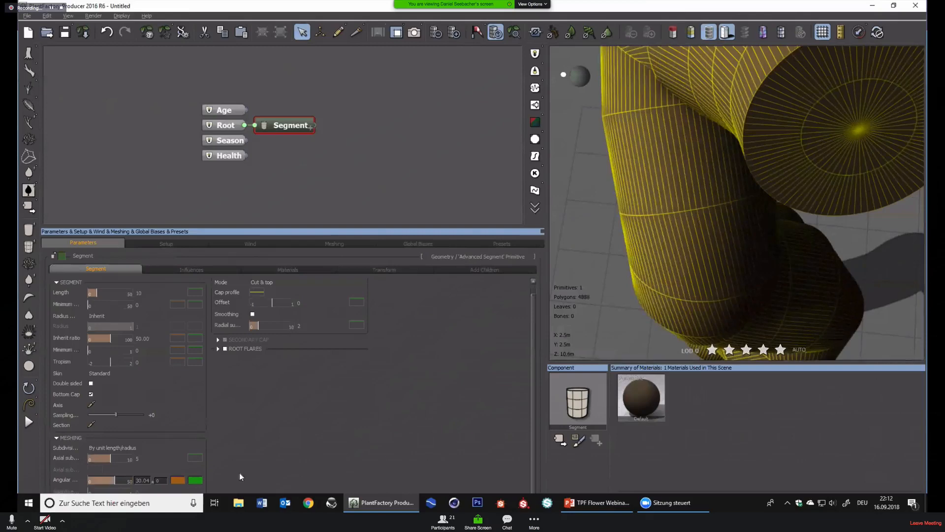
pyautogui.moveTo(105, 479); pyautogui.dragTo(129, 457)
pyautogui.scroll(-5, 651, 225)
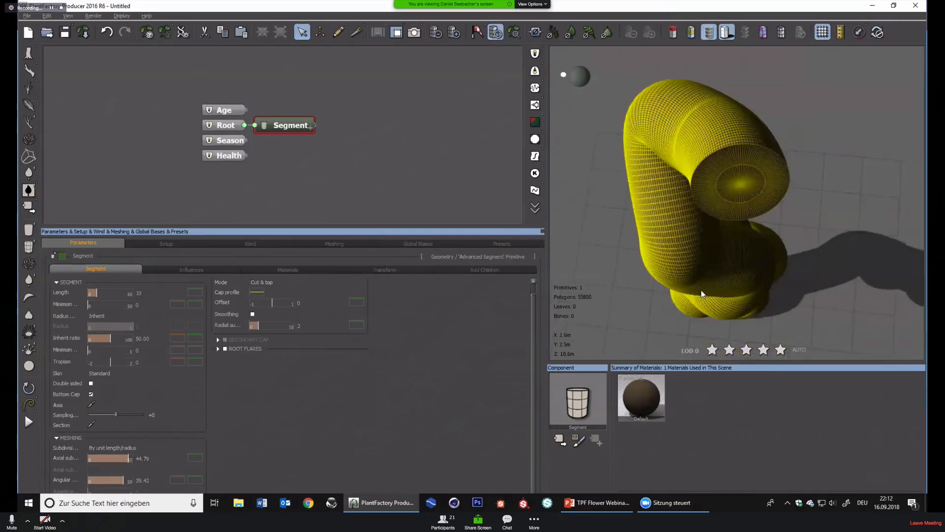
pyautogui.moveTo(701, 291); pyautogui.dragTo(634, 120, button='right')
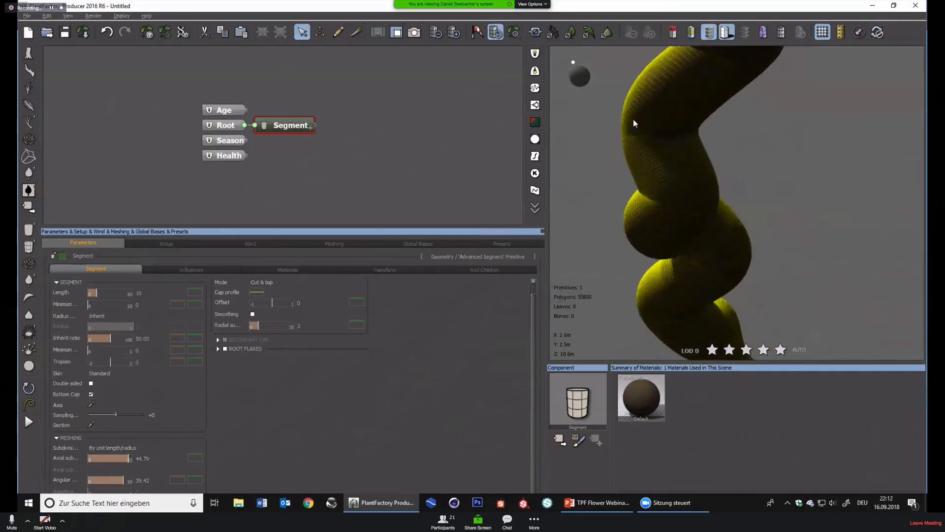
pyautogui.moveTo(603, 204); pyautogui.dragTo(706, 186, button='right')
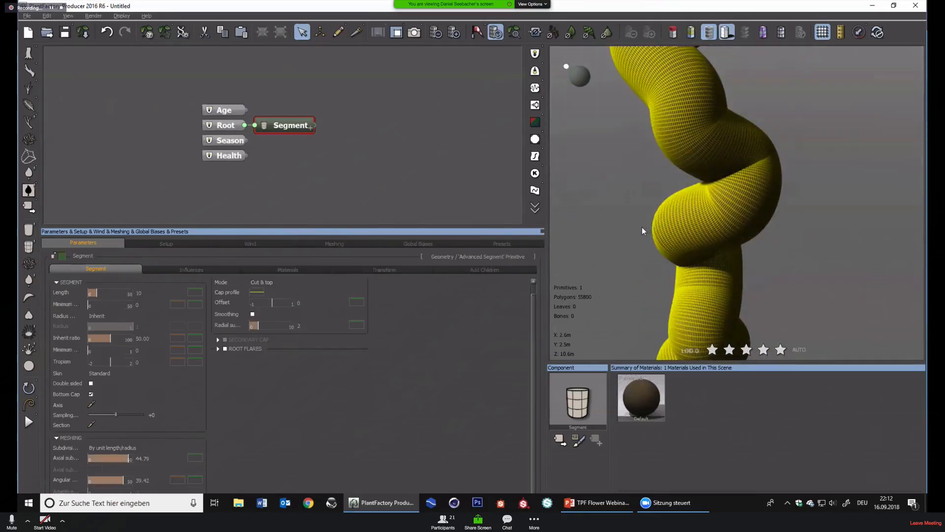
# Return the meshing type to Automatic adaptive, lower the mesh resolution three times and inspect the coarser wireframe
pyautogui.click(272, 267)
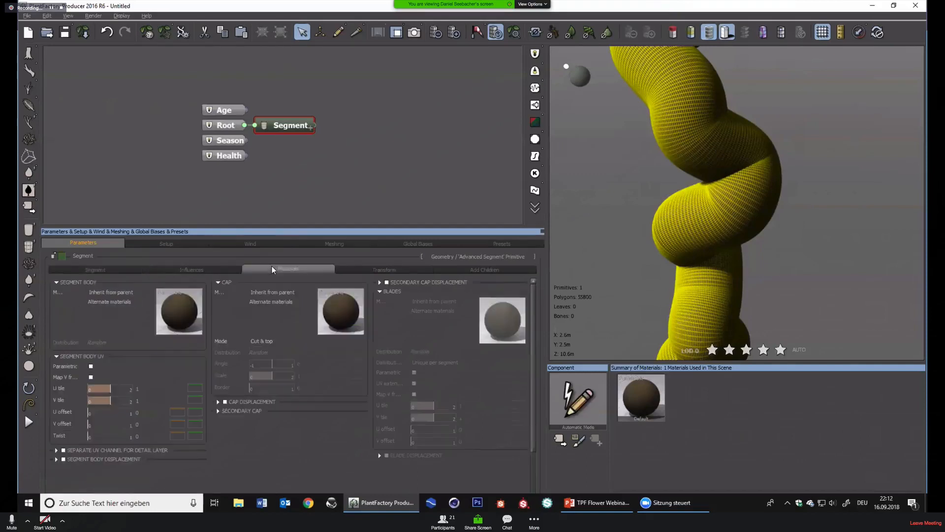
pyautogui.click(318, 245)
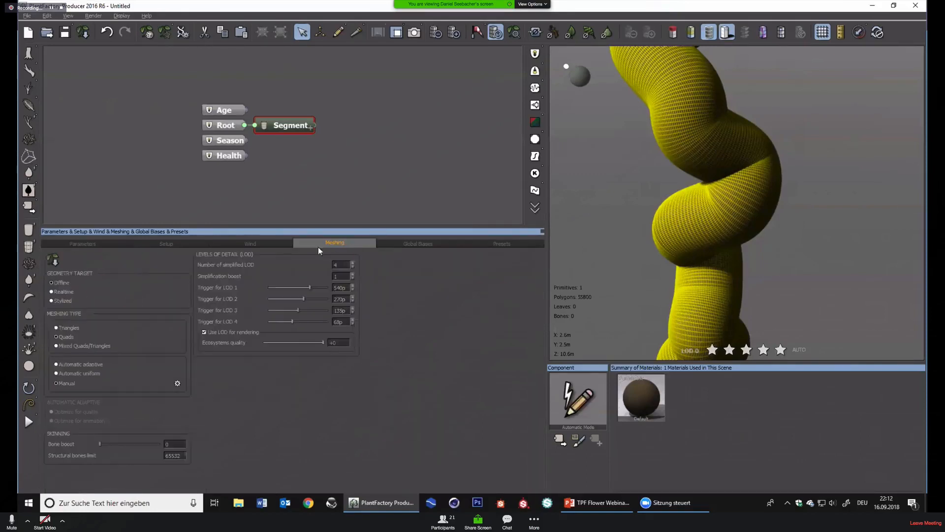
pyautogui.click(82, 365)
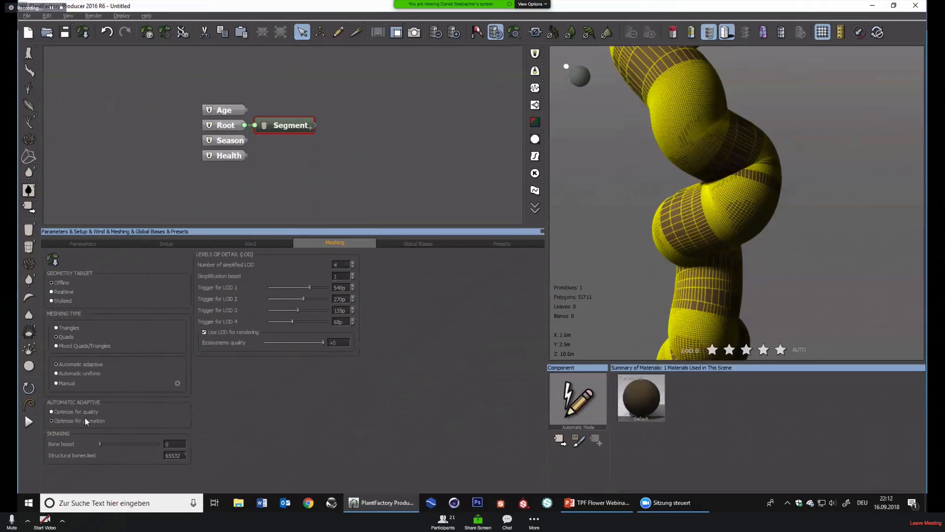
pyautogui.click(435, 33)
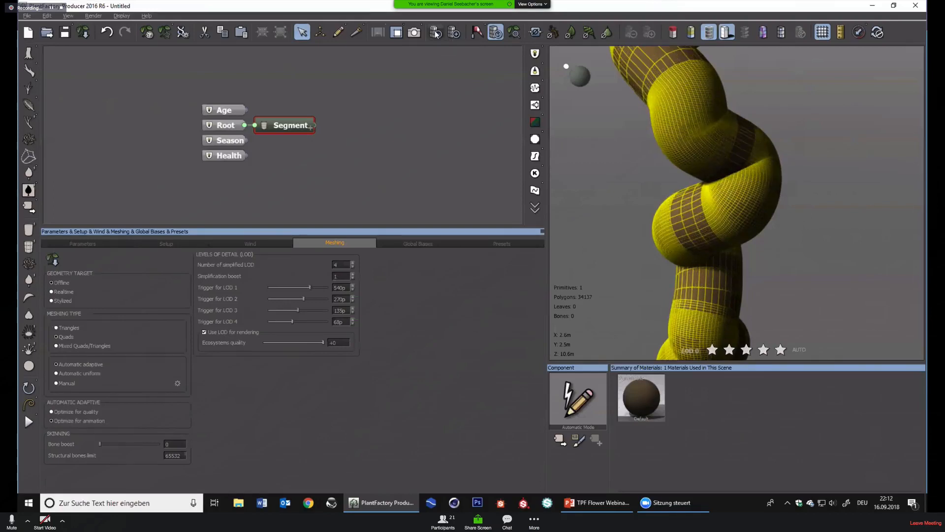
pyautogui.click(435, 34)
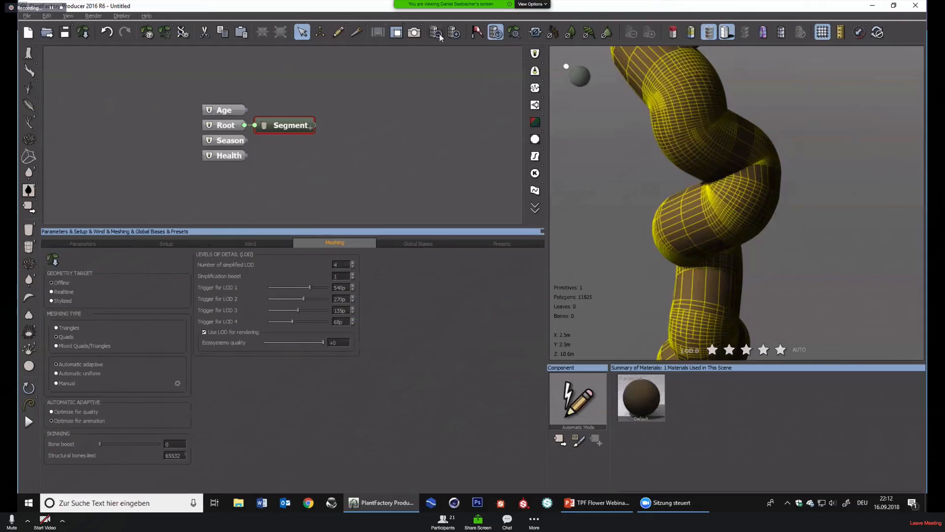
pyautogui.click(439, 35)
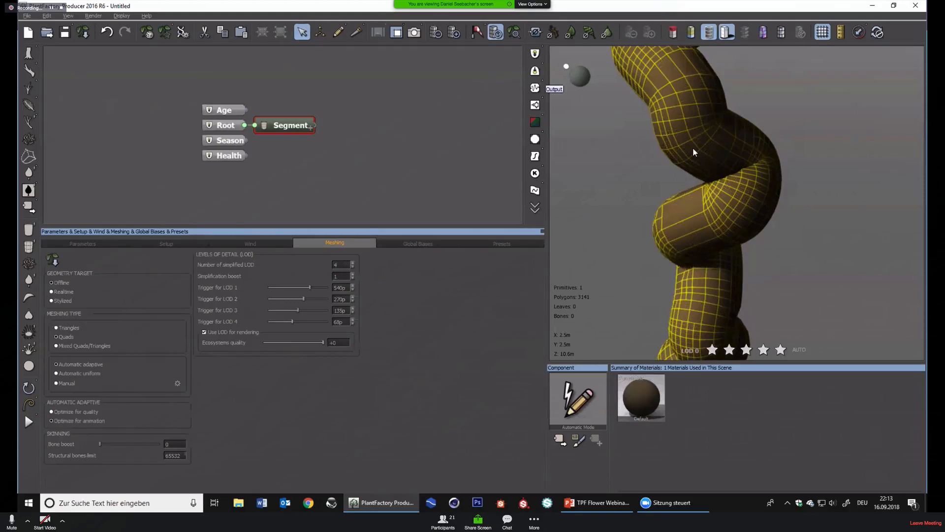
pyautogui.scroll(-5, 699, 248)
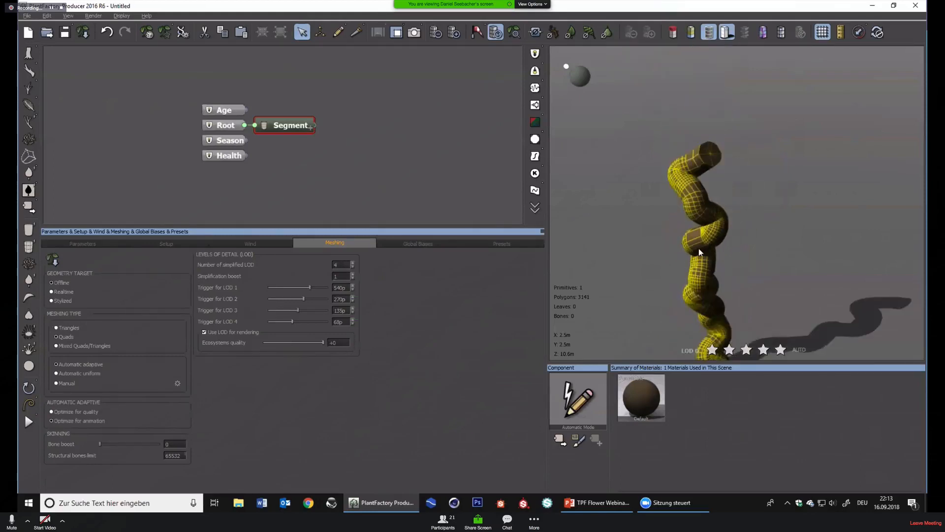
pyautogui.moveTo(658, 264); pyautogui.dragTo(791, 252)
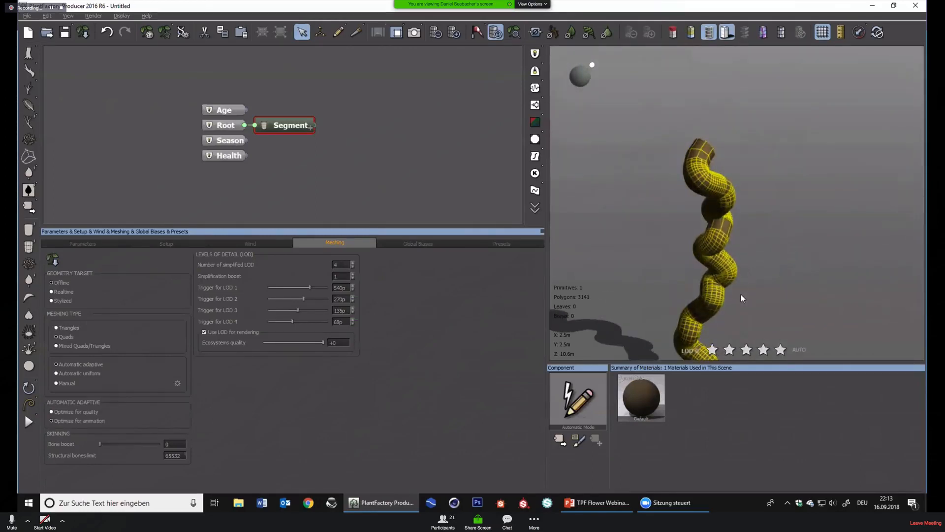
pyautogui.moveTo(741, 295); pyautogui.dragTo(744, 212)
pyautogui.scroll(2, 745, 217)
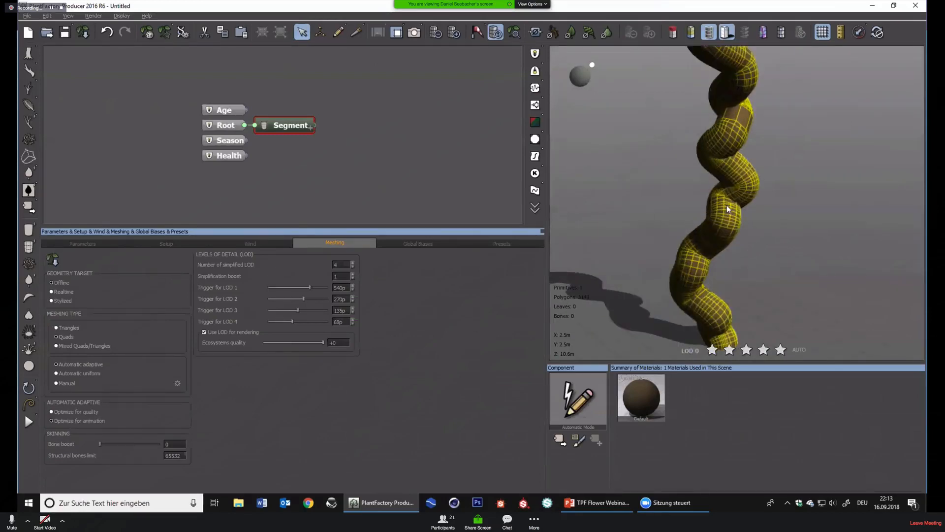
pyautogui.rightClick(726, 204)
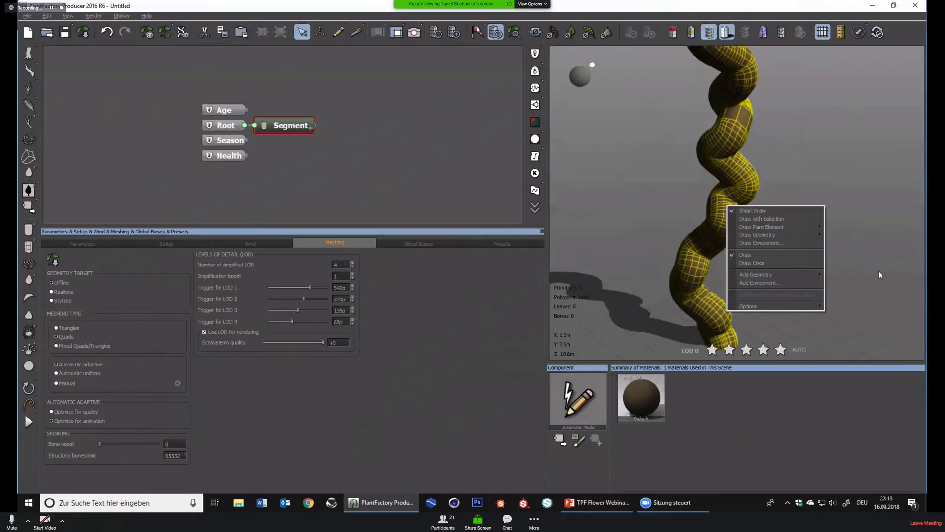
pyautogui.click(718, 66)
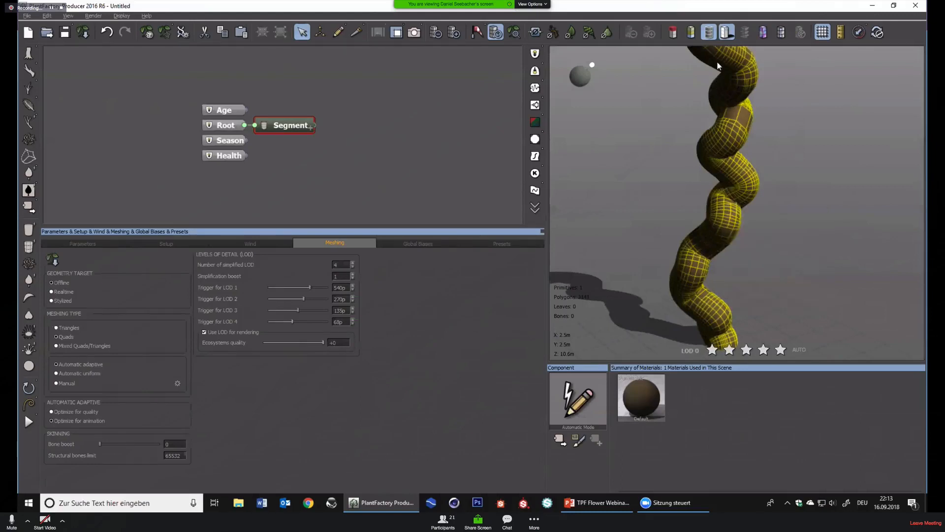
pyautogui.click(755, 65)
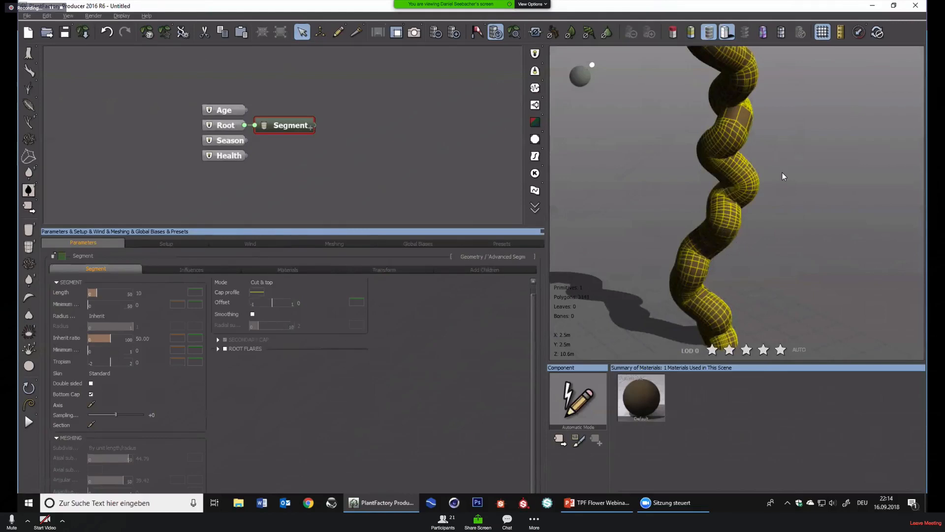
# Delete the Segment node from the graph and add a new advanced Segment node beside Root
pyautogui.moveTo(387, 142); pyautogui.dragTo(274, 105)
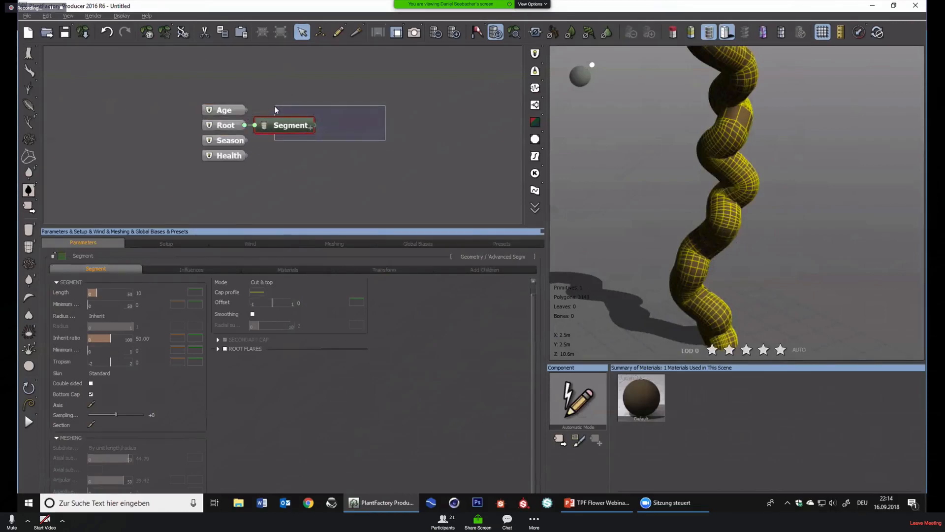
pyautogui.press('Delete')
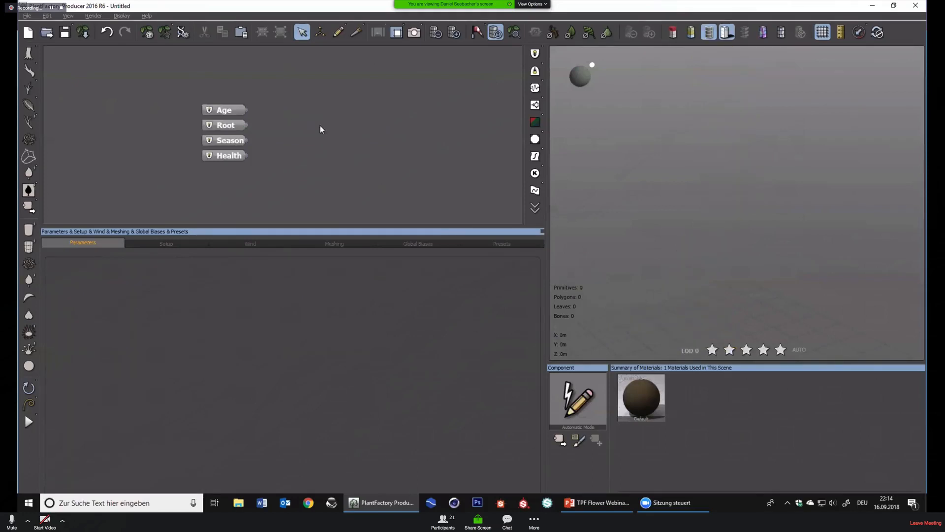
pyautogui.moveTo(321, 126); pyautogui.dragTo(256, 123, button='middle')
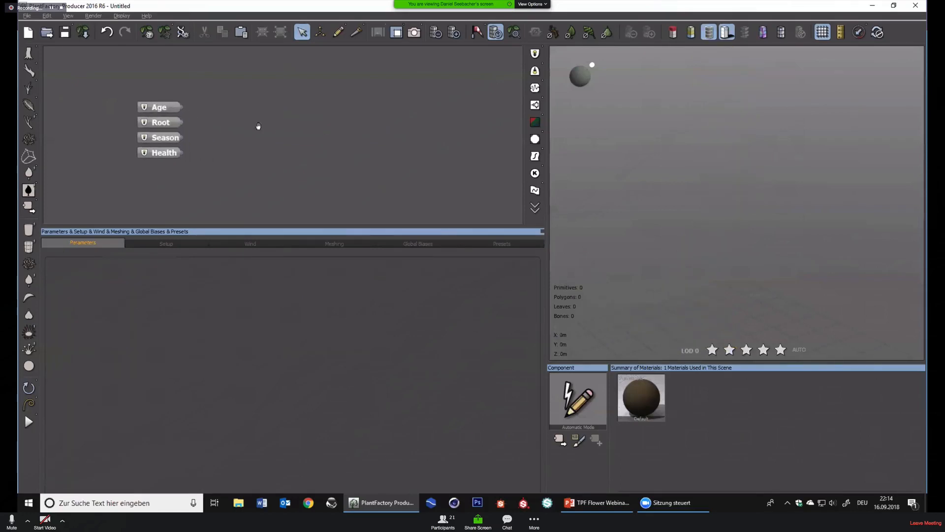
pyautogui.click(34, 247)
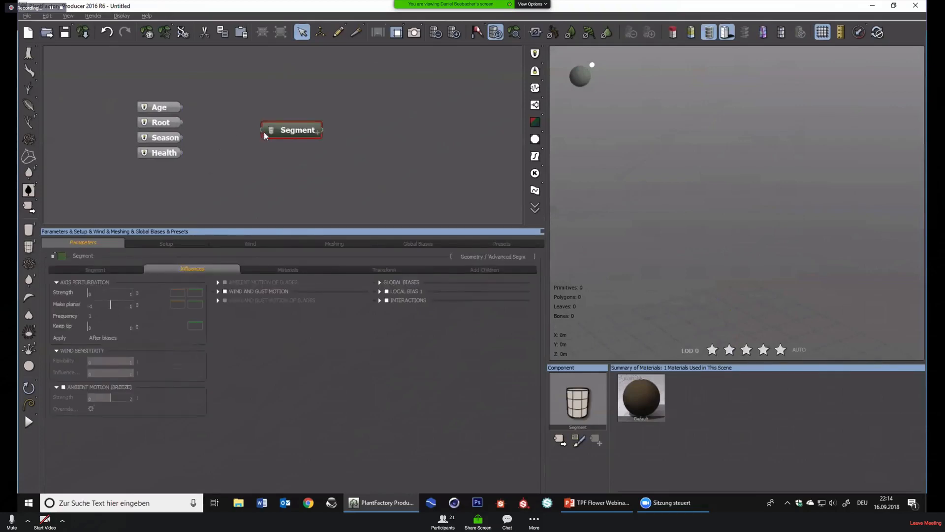
# Connect the Segment node to Root and raise the mesh resolution twice
pyautogui.moveTo(263, 131); pyautogui.dragTo(162, 122)
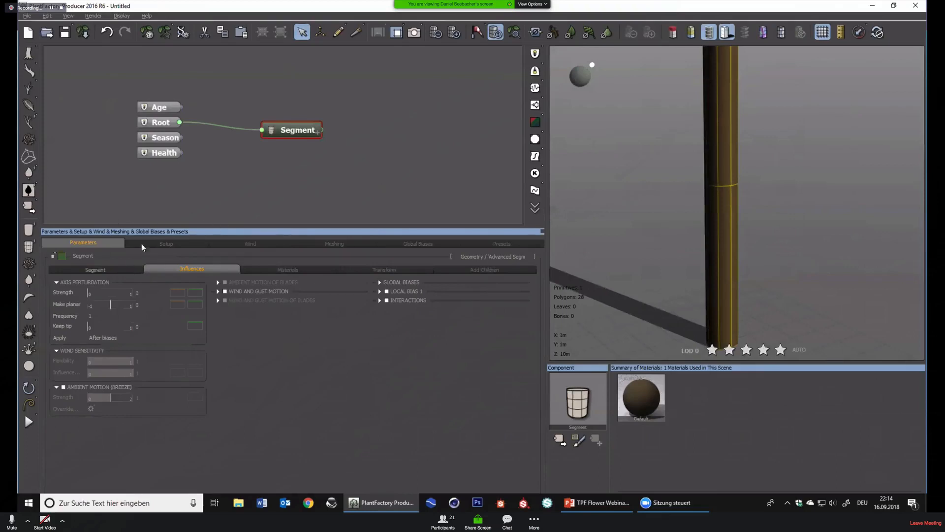
pyautogui.click(454, 32)
pyautogui.click(454, 33)
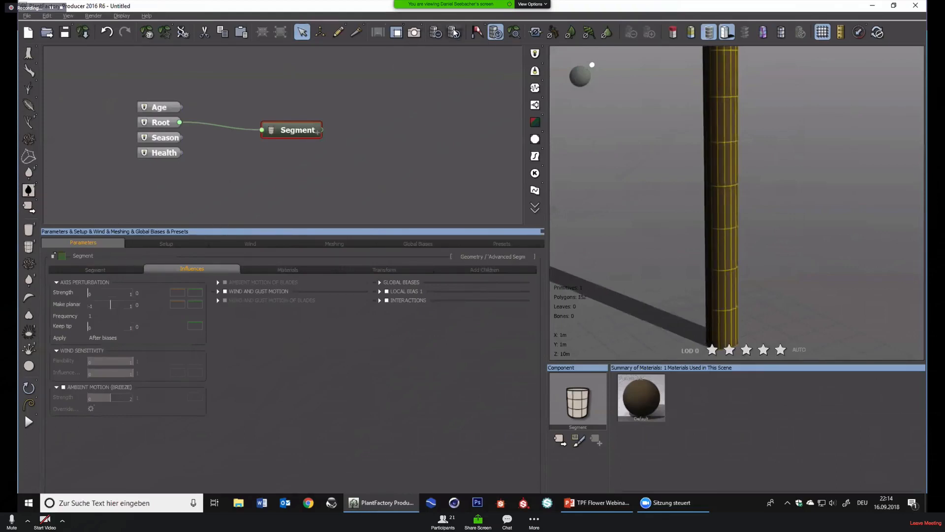
# Enable blades on the Segment
pyautogui.click(136, 272)
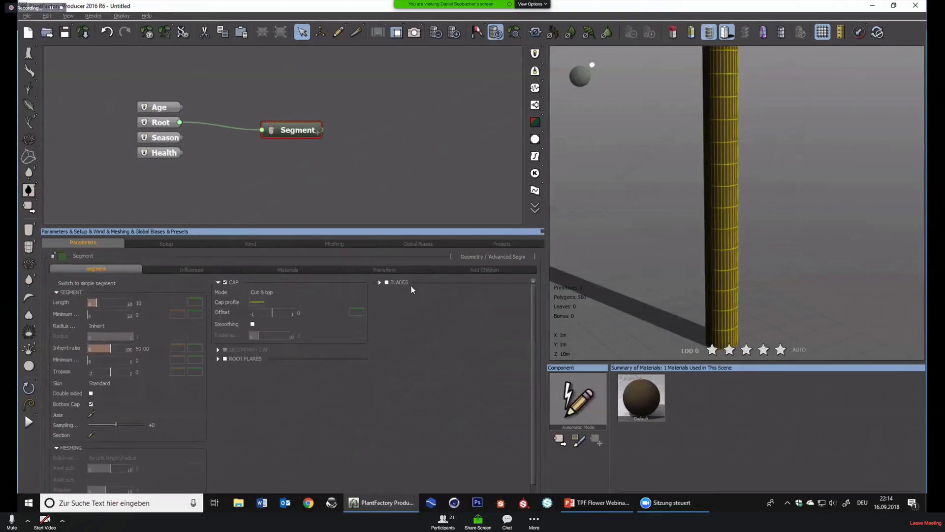
pyautogui.click(400, 281)
# Set 1 TPF unit to 1 centimeter in the program options
pyautogui.click(47, 16)
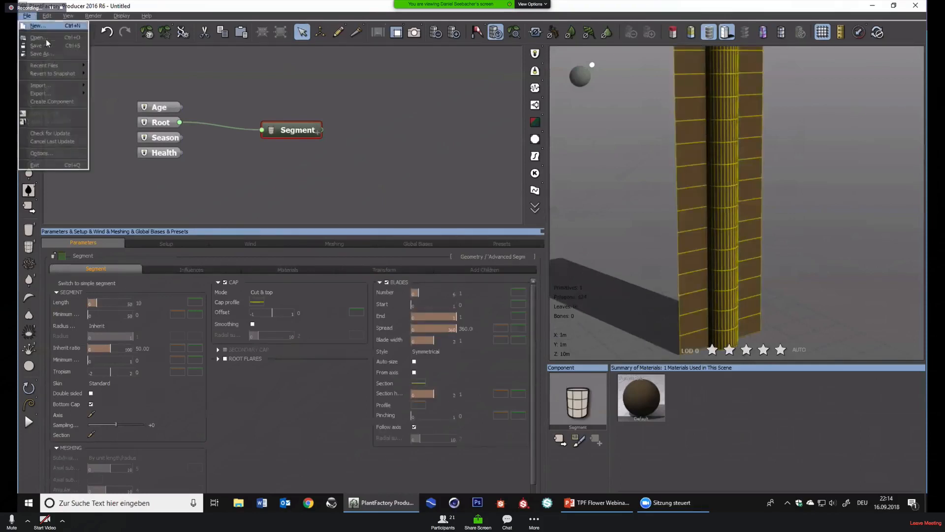
pyautogui.click(63, 153)
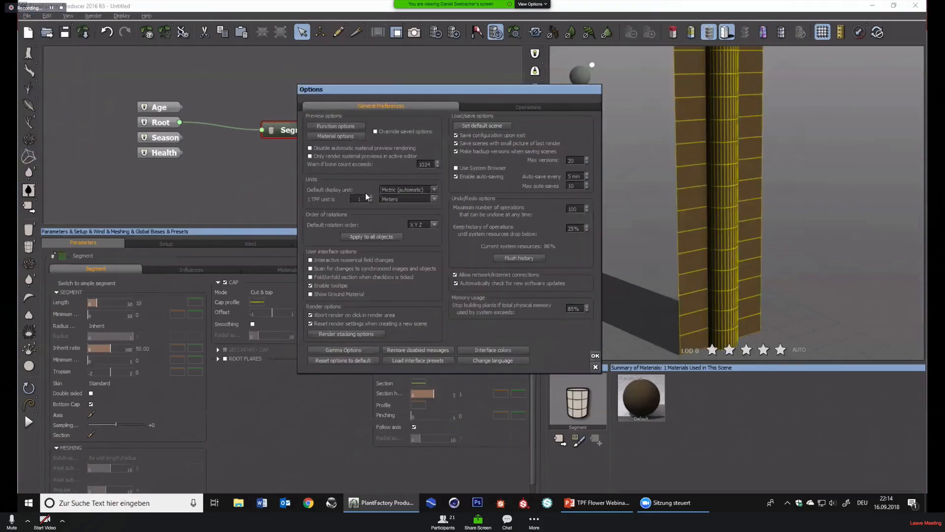
pyautogui.click(392, 200)
pyautogui.click(394, 211)
pyautogui.click(595, 355)
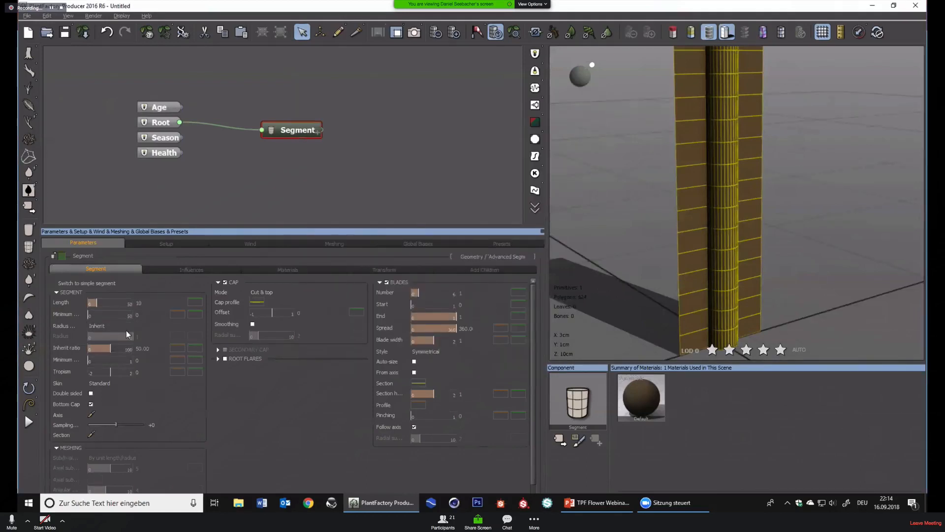
# Set the Segment's inherit ratio to 0 and its length to 5
pyautogui.write('0')
pyautogui.press('Return')
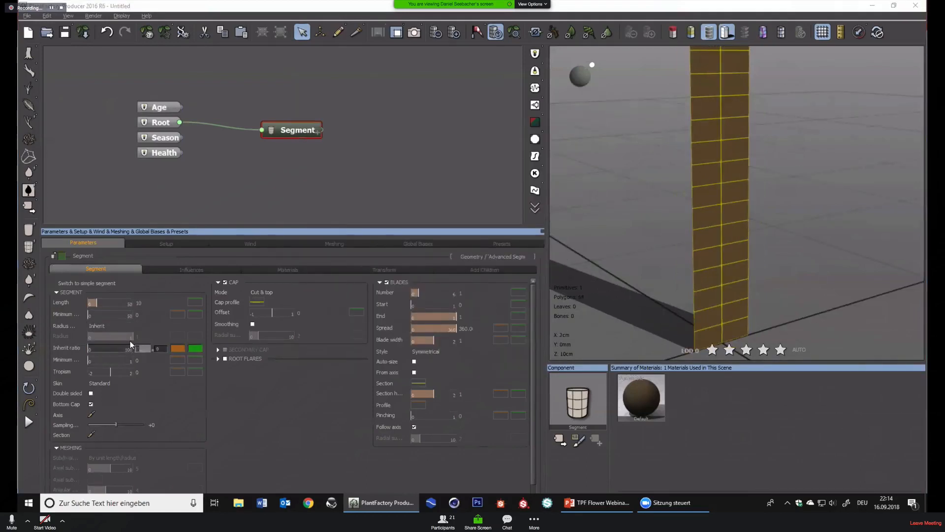
pyautogui.moveTo(781, 265); pyautogui.dragTo(753, 259, button='right')
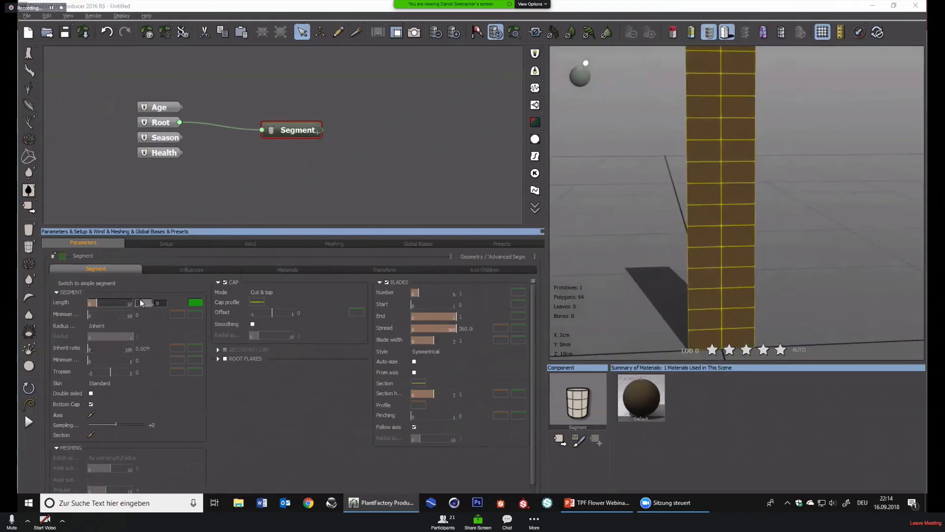
pyautogui.write('5')
pyautogui.press('Return')
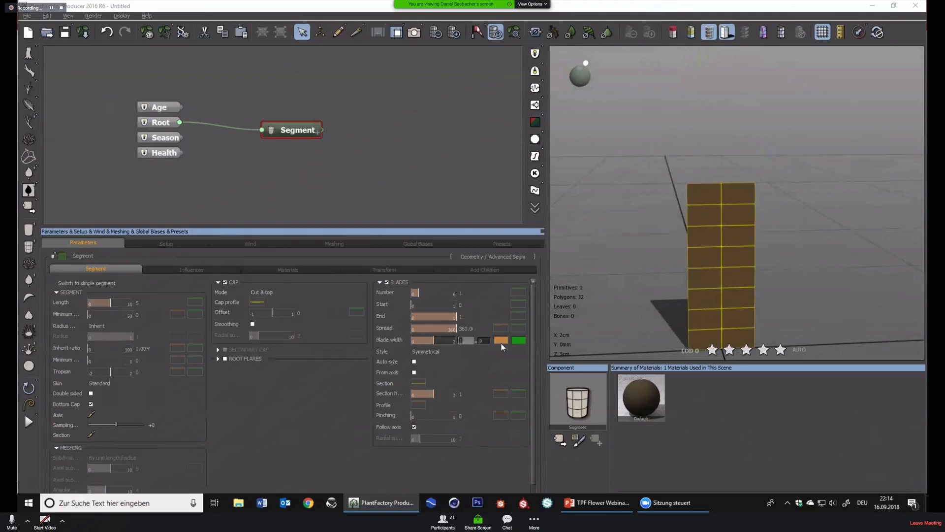
# Try a blade width of 3, and settle on a blade width of 2.5
pyautogui.write('3')
pyautogui.press('Return')
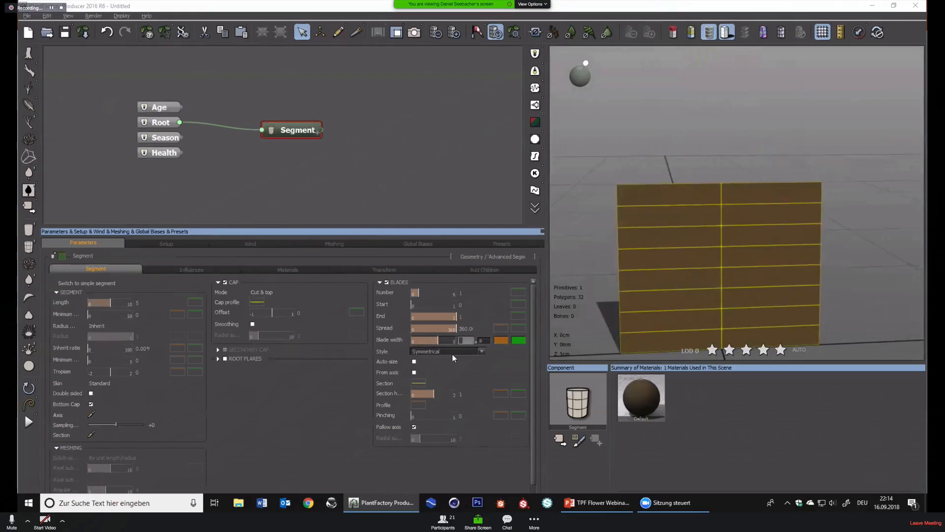
pyautogui.write('2.5')
pyautogui.press('Return')
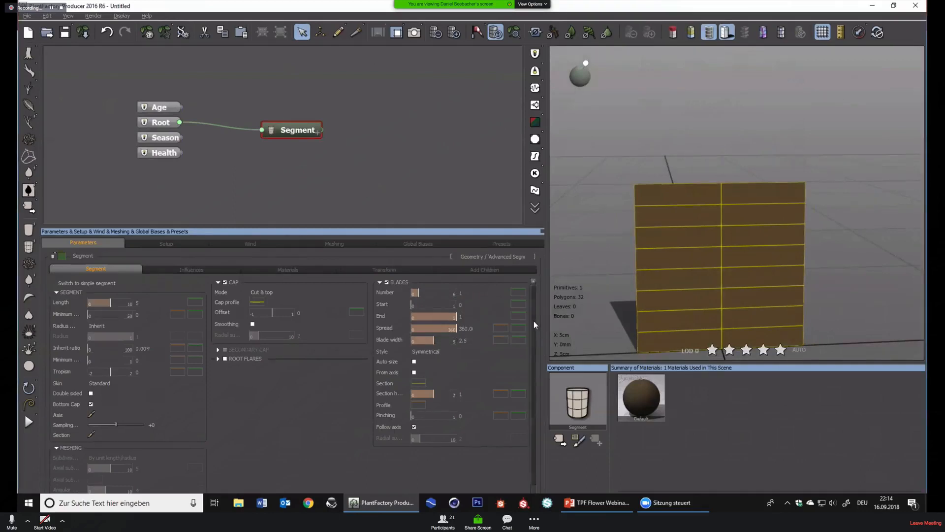
pyautogui.scroll(-1, 534, 320)
pyautogui.moveTo(625, 287); pyautogui.dragTo(625, 316)
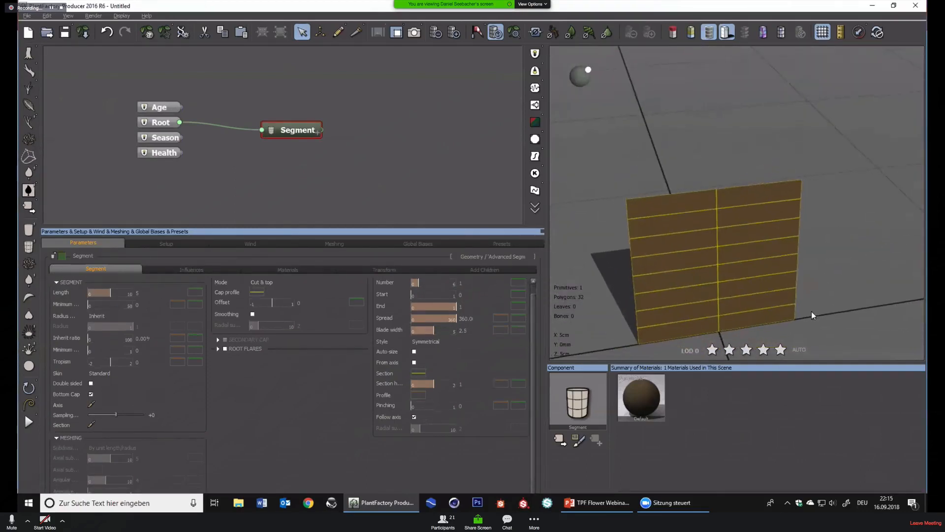
# Assign the Pansy Petal material from the Modelling Flowers collection to the Segment's blades
pyautogui.click(217, 269)
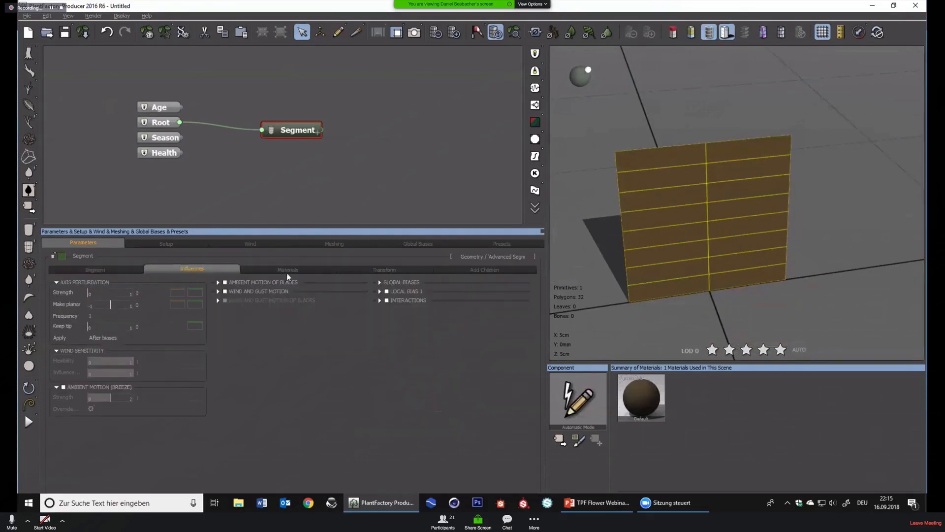
pyautogui.click(288, 270)
pyautogui.click(150, 332)
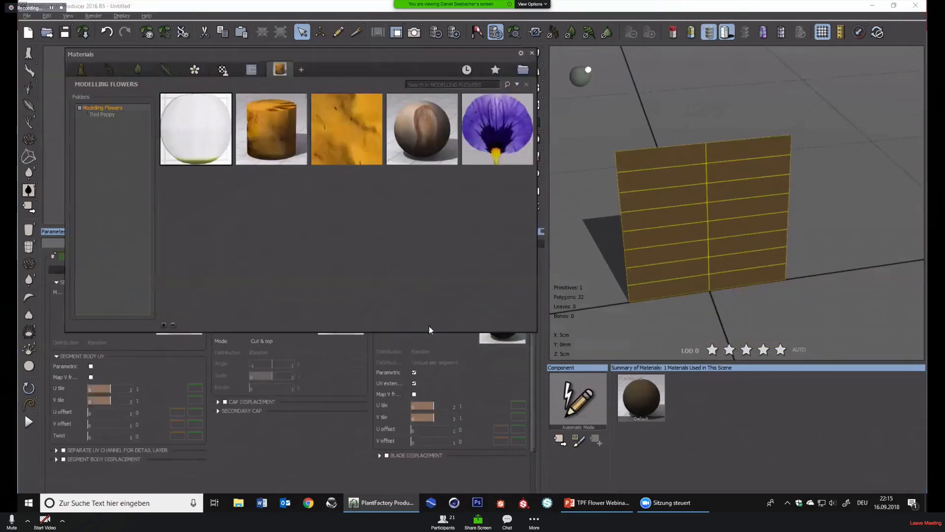
pyautogui.click(536, 54)
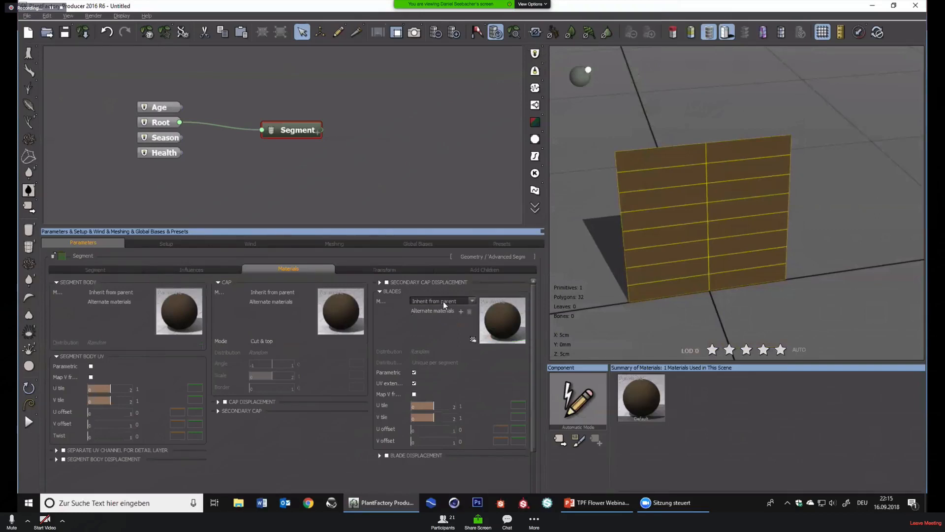
pyautogui.click(471, 339)
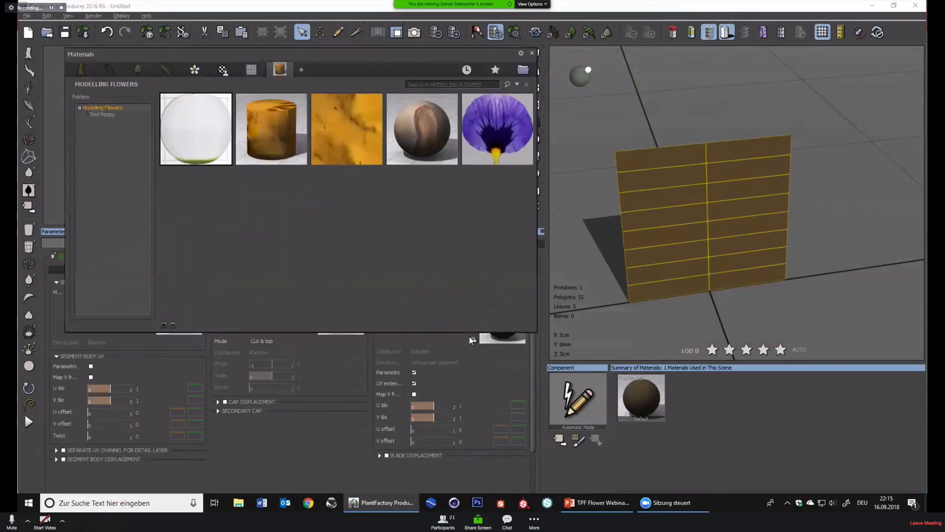
pyautogui.doubleClick(510, 150)
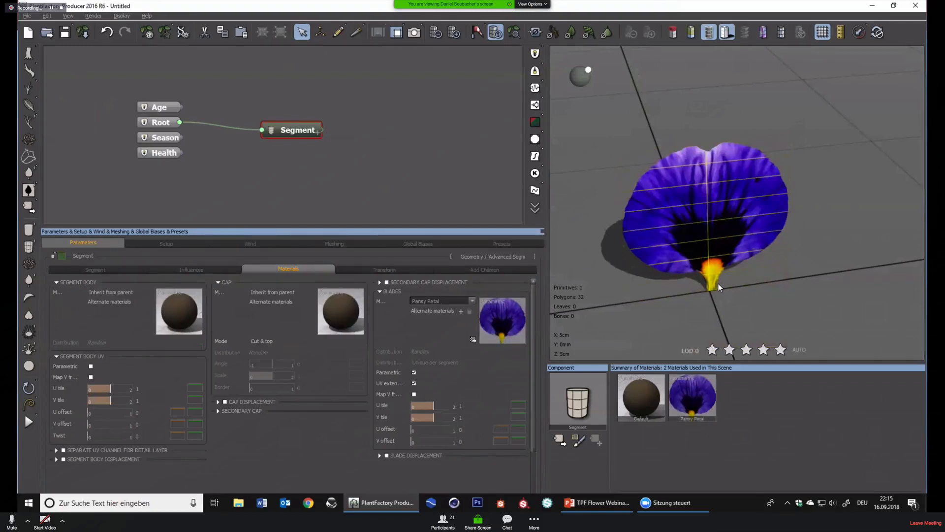
# Hide the wireframe and examine the textured petal from several angles
pyautogui.moveTo(719, 283); pyautogui.dragTo(721, 245, button='right')
pyautogui.click(709, 33)
pyautogui.click(124, 271)
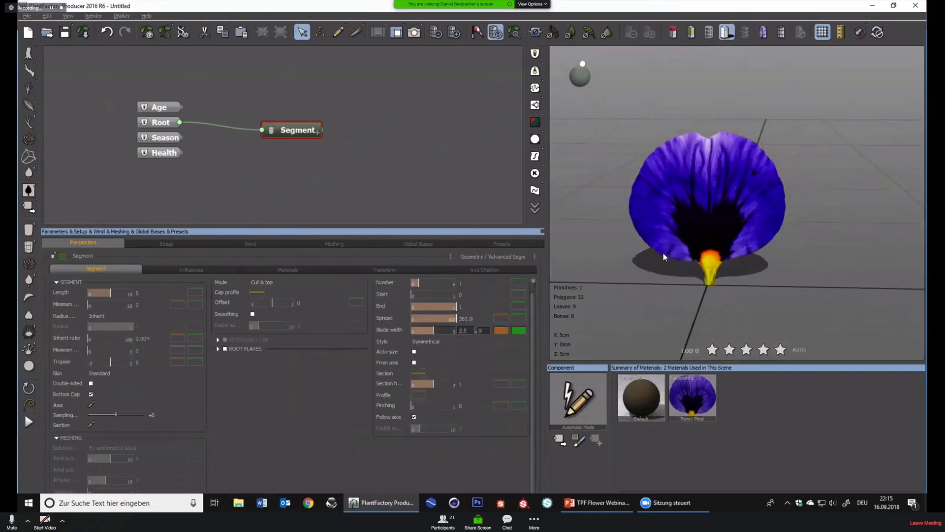
pyautogui.moveTo(663, 253); pyautogui.dragTo(745, 297, button='right')
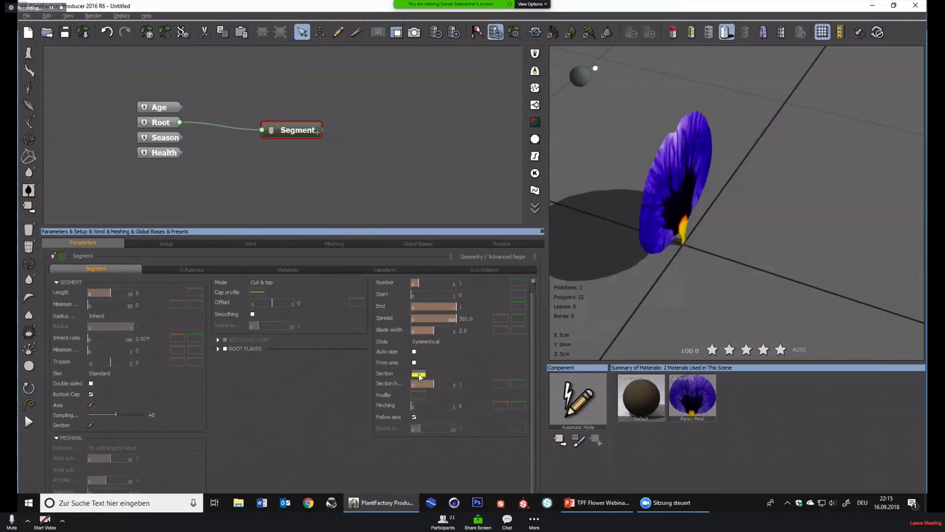
pyautogui.moveTo(655, 296); pyautogui.dragTo(657, 208)
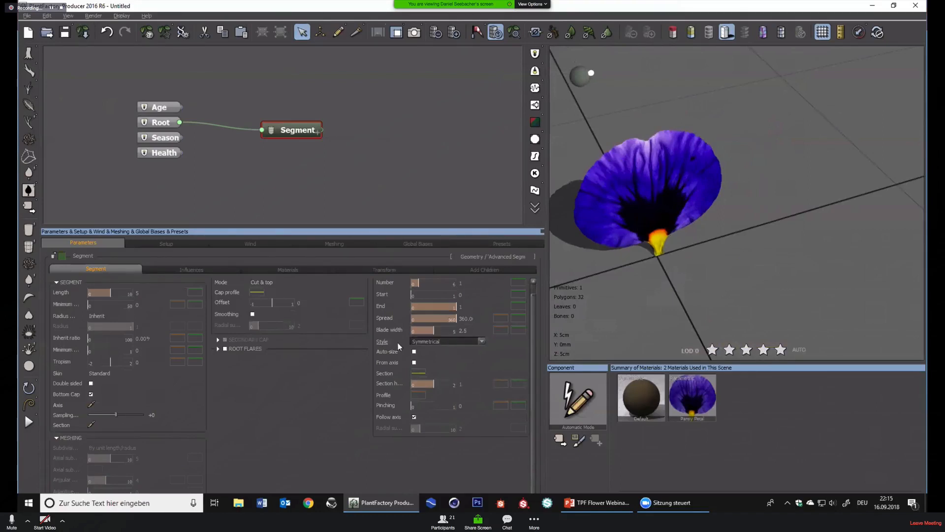
# Change the blade style to Full width and show the wireframe again to inspect the petal's mesh
pyautogui.click(455, 342)
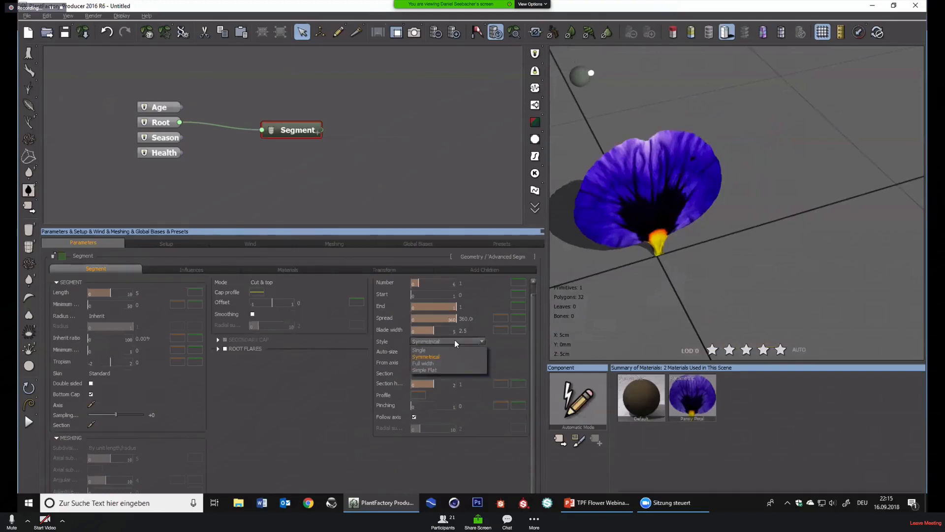
pyautogui.click(426, 363)
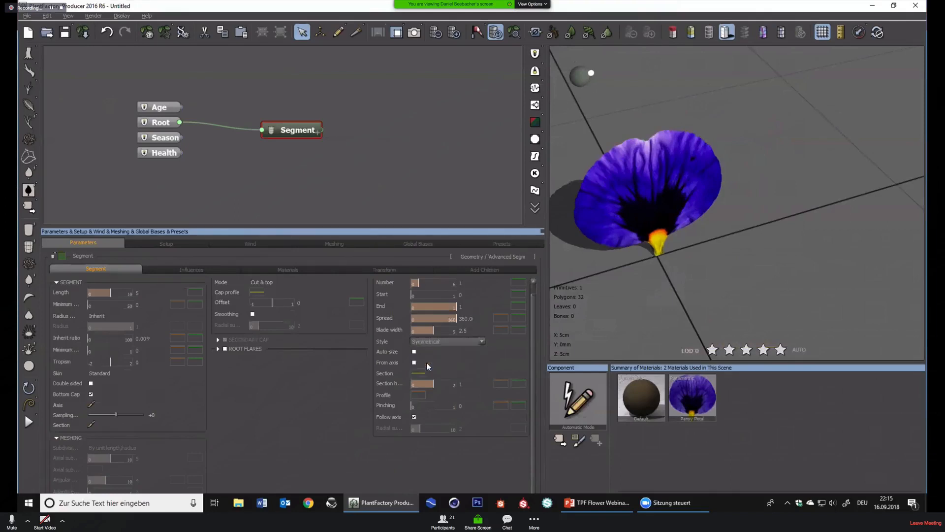
pyautogui.click(709, 33)
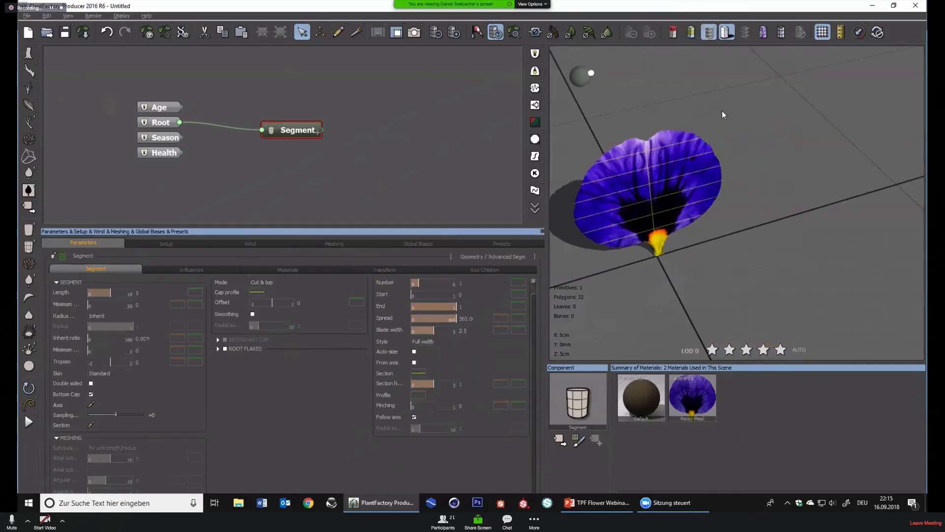
pyautogui.moveTo(662, 294); pyautogui.dragTo(625, 261)
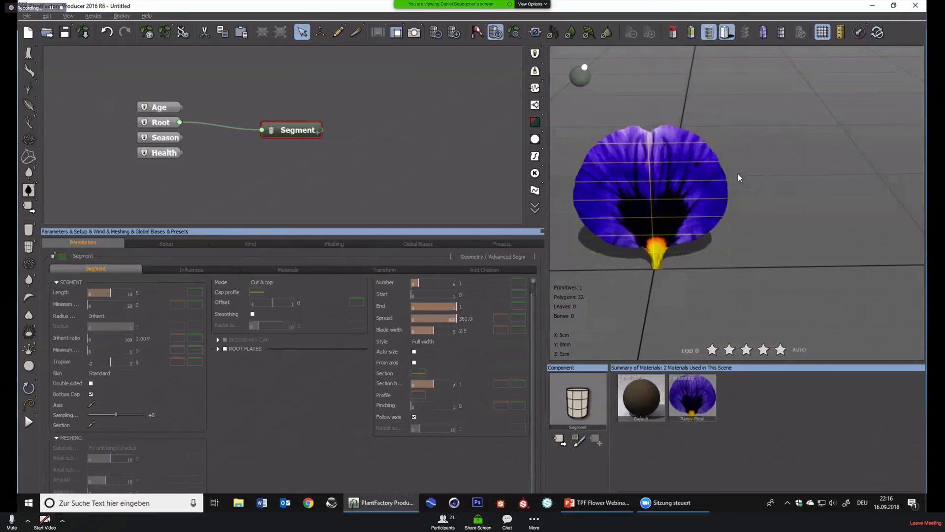
# Look through the General Preferences and Operations settings in the program options and leave them without changes
pyautogui.click(26, 16)
pyautogui.click(50, 153)
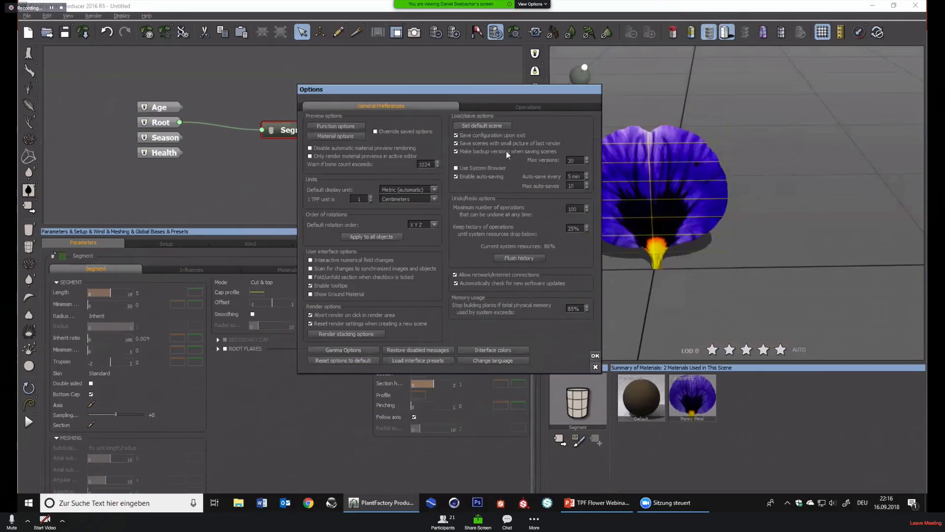
pyautogui.click(517, 106)
pyautogui.click(434, 109)
pyautogui.click(596, 368)
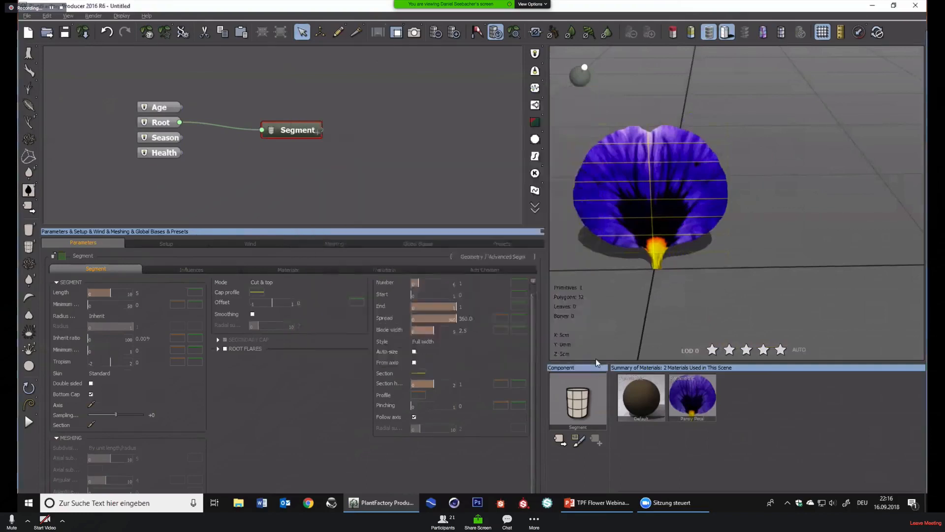
# Shape the blade's section filter into an arch, with slopes of about 1.475 at the start keypoint and -1.567 at the end keypoint
pyautogui.click(514, 32)
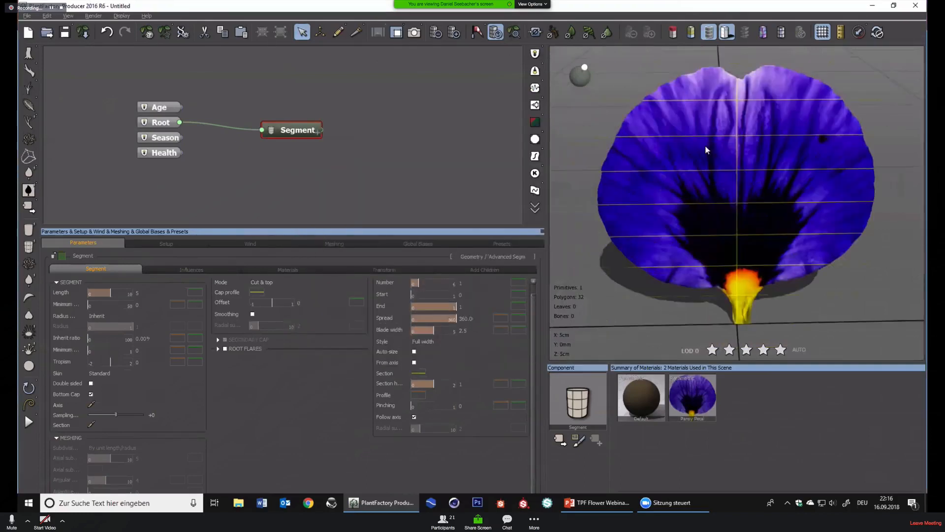
pyautogui.scroll(-2, 760, 243)
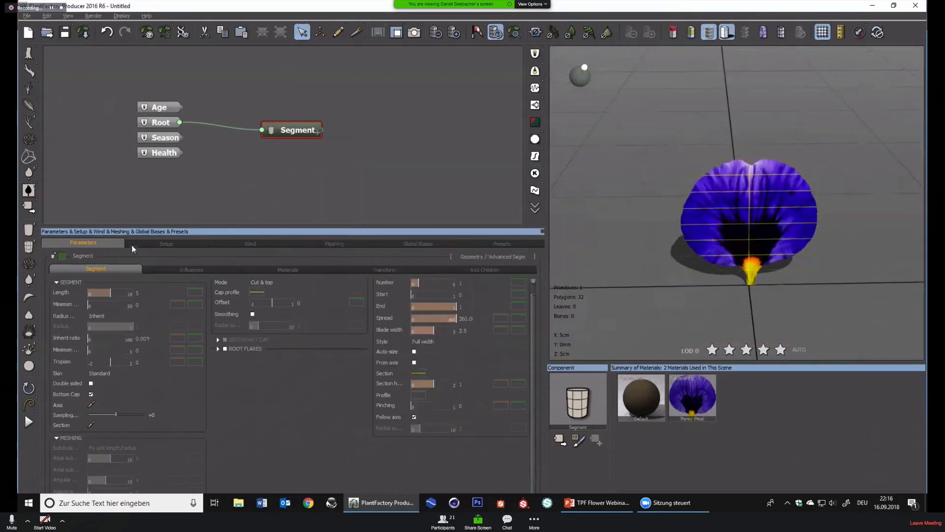
pyautogui.moveTo(720, 288); pyautogui.dragTo(713, 281, button='right')
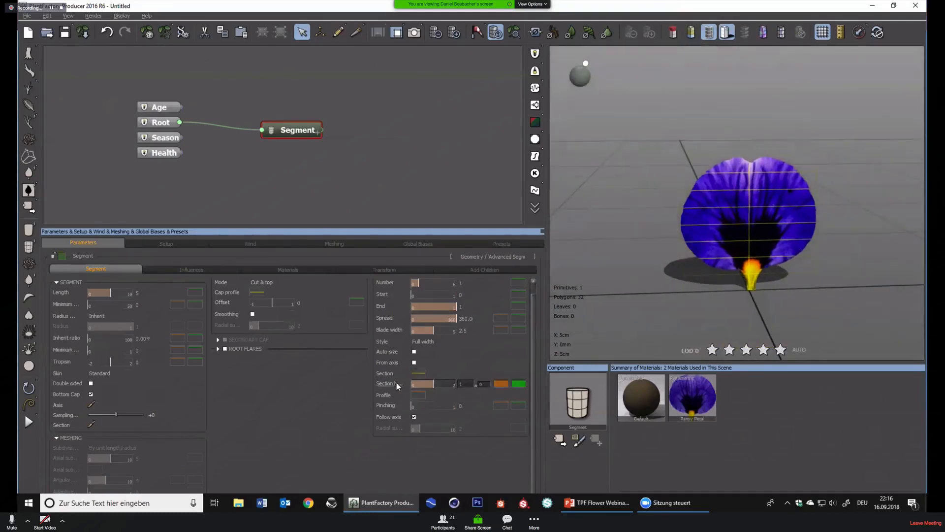
pyautogui.click(416, 376)
pyautogui.click(427, 377)
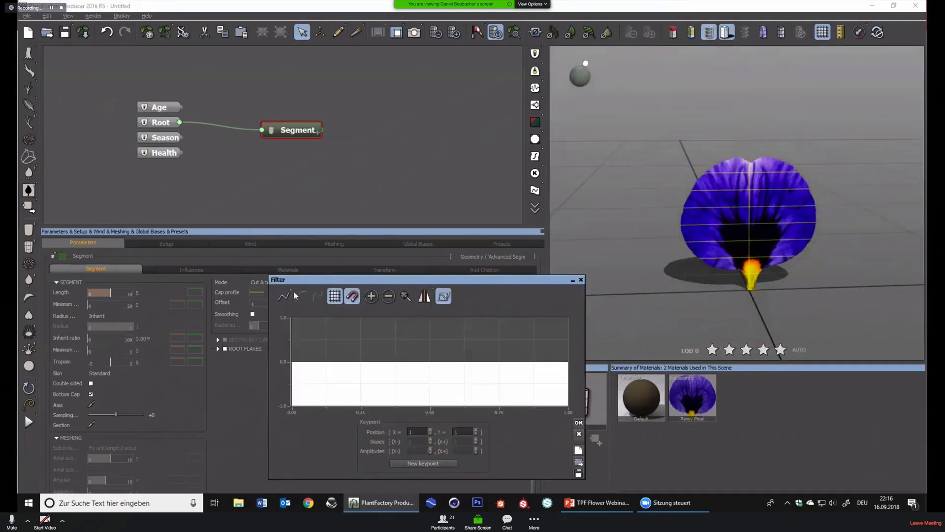
pyautogui.click(300, 295)
pyautogui.click(291, 362)
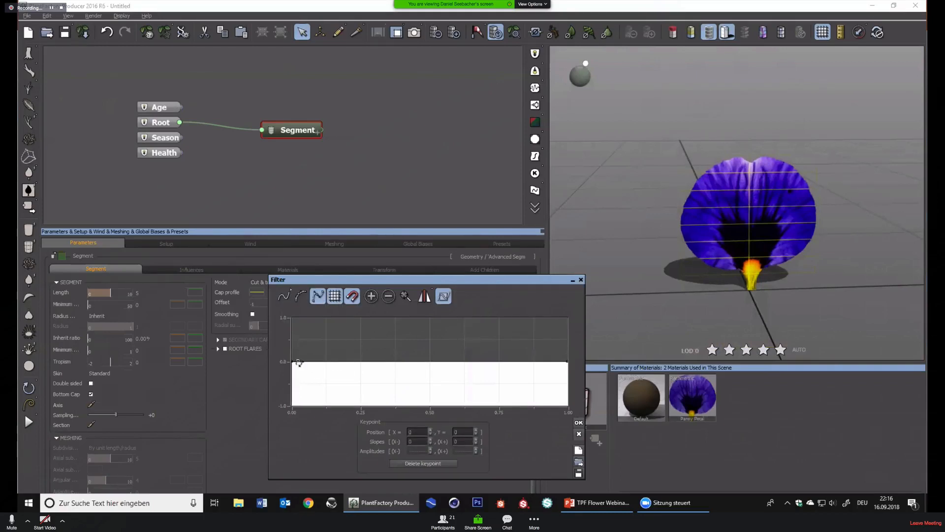
pyautogui.moveTo(301, 361); pyautogui.dragTo(301, 358)
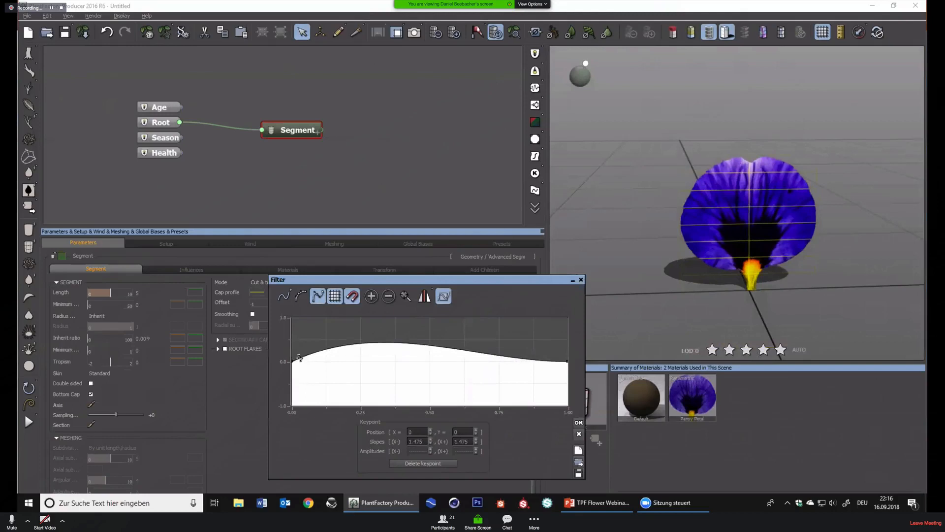
pyautogui.click(567, 361)
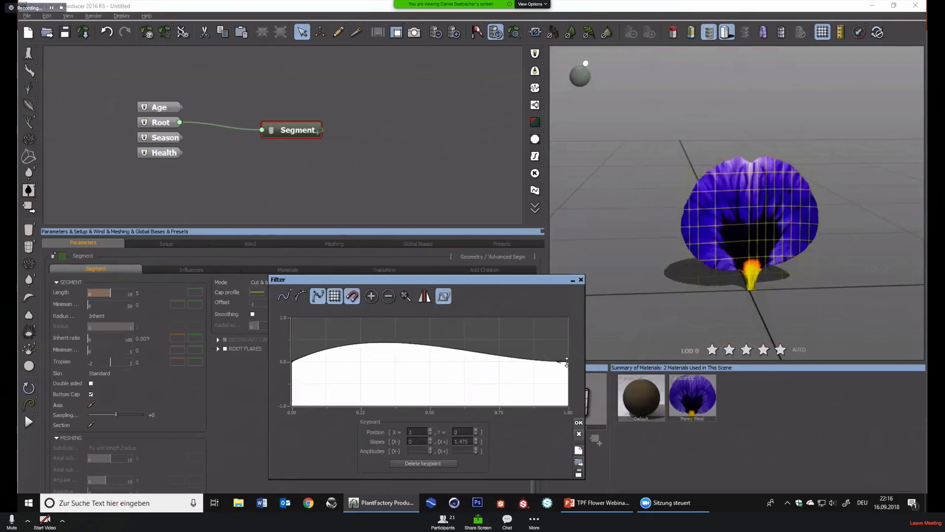
pyautogui.moveTo(557, 360); pyautogui.dragTo(550, 353)
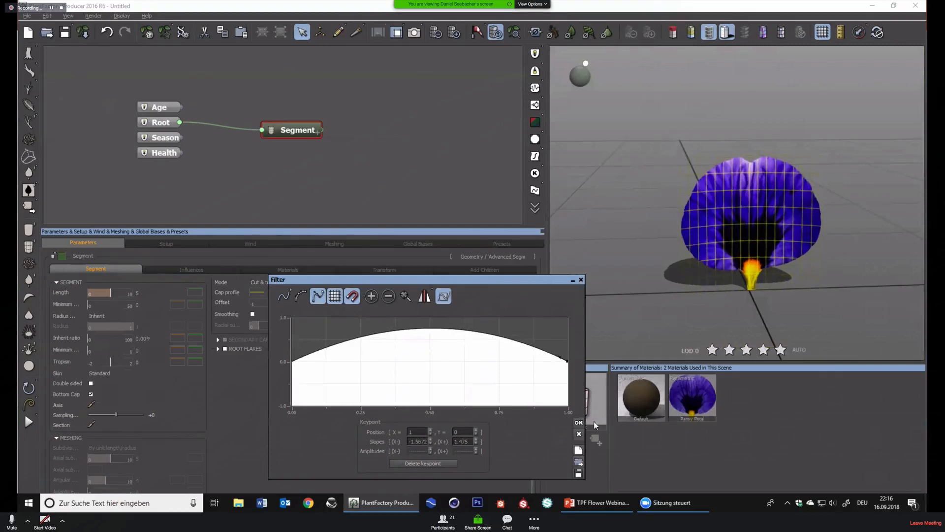
pyautogui.click(578, 422)
pyautogui.moveTo(766, 344); pyautogui.dragTo(714, 275)
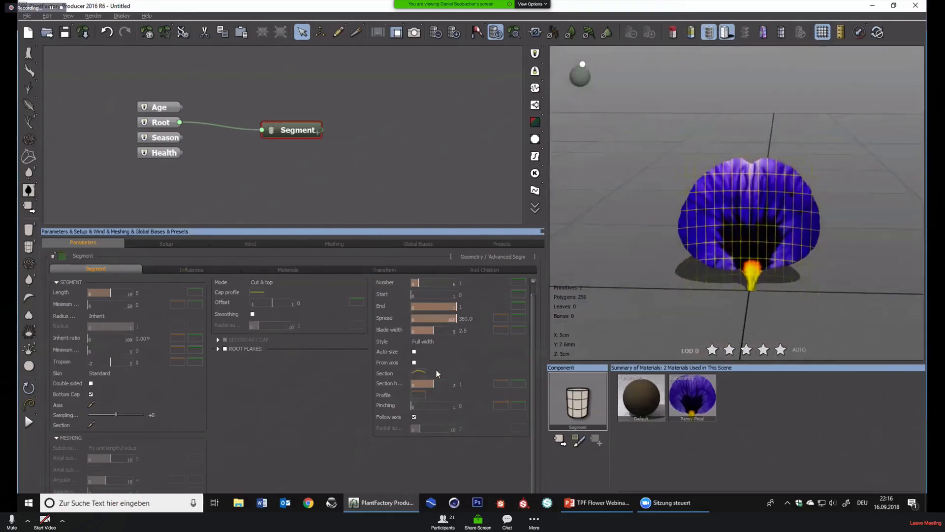
# Add six keypoints to the blade's section filter to make its arch wavy, including ones at about (0.34, 0.71), (0.61, 0.60) and (0.88, 0.44)
pyautogui.rightClick(422, 373)
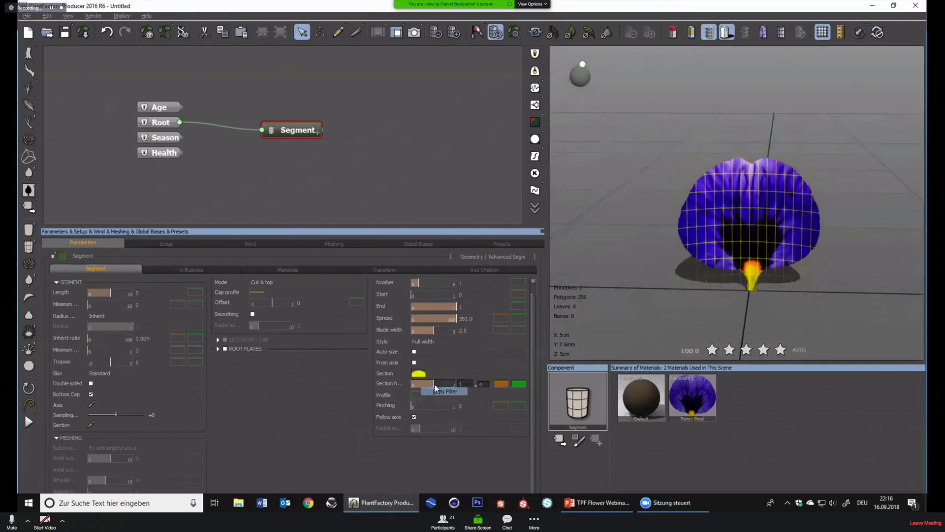
pyautogui.rightClick(415, 374)
pyautogui.click(425, 375)
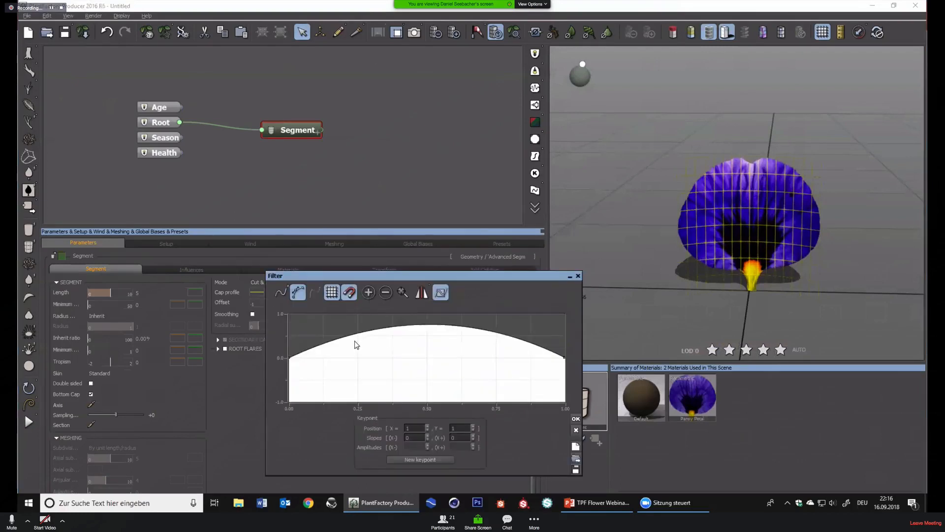
pyautogui.click(354, 341)
pyautogui.click(381, 326)
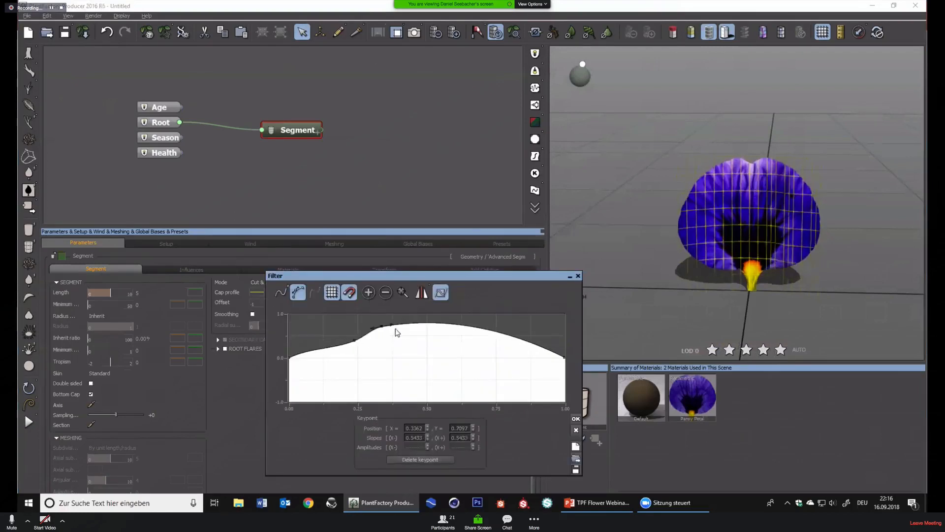
pyautogui.click(427, 330)
pyautogui.click(486, 343)
pyautogui.click(531, 338)
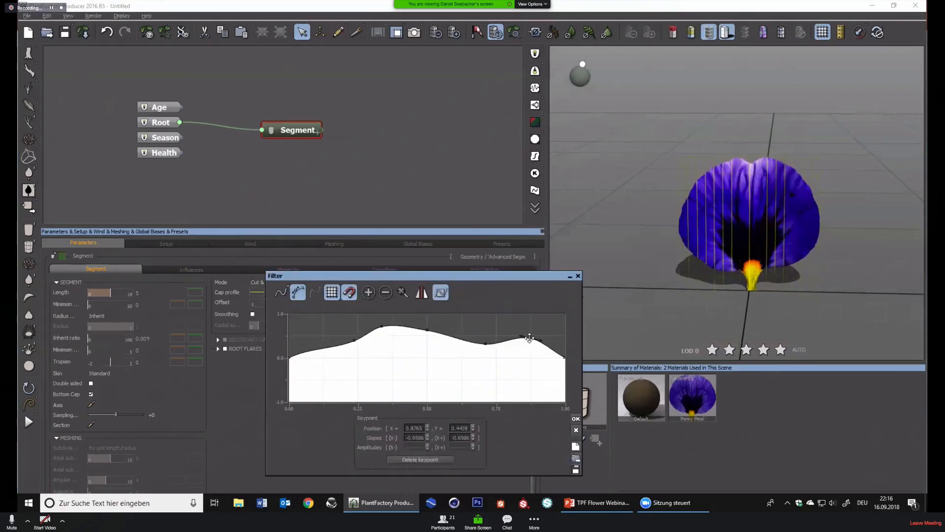
pyautogui.moveTo(455, 337); pyautogui.dragTo(458, 331)
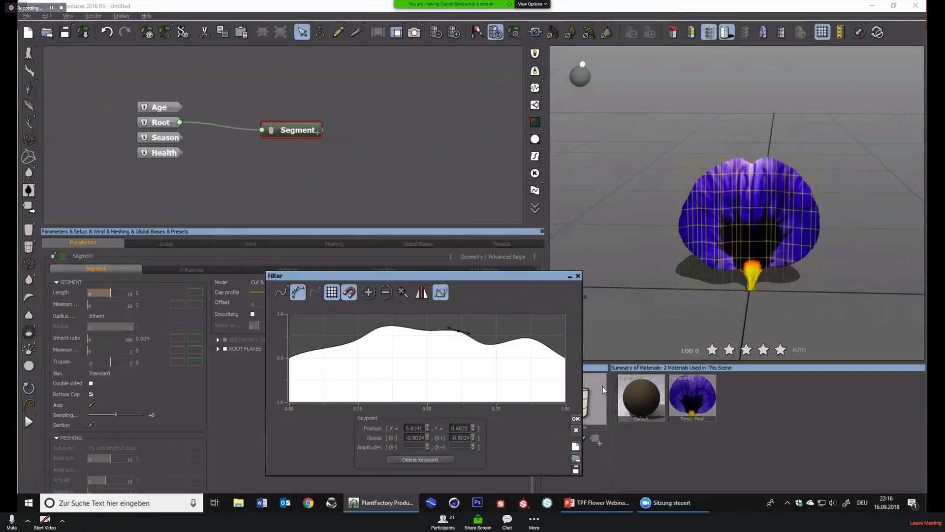
pyautogui.click(574, 420)
# Hide the wireframe and lower the blade's section height to 0.45
pyautogui.moveTo(709, 236); pyautogui.dragTo(661, 305)
pyautogui.click(709, 32)
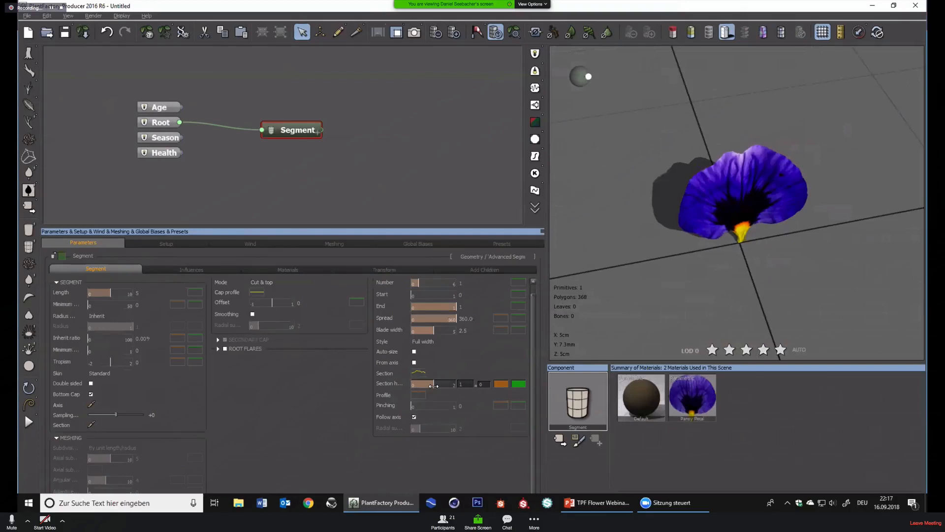
pyautogui.moveTo(433, 386); pyautogui.dragTo(413, 383)
pyautogui.moveTo(678, 223); pyautogui.dragTo(666, 190)
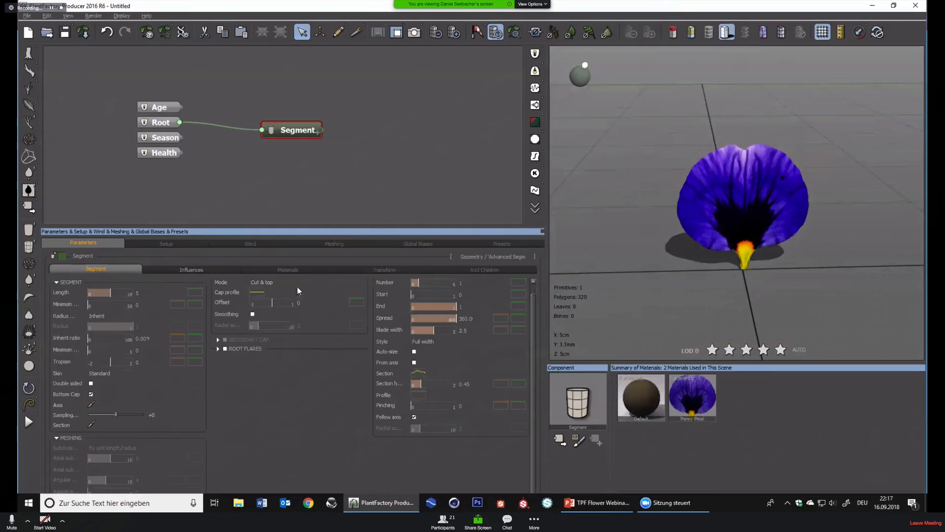
# Switch the blades' material from Pansy Petal to Default
pyautogui.click(193, 269)
pyautogui.click(315, 270)
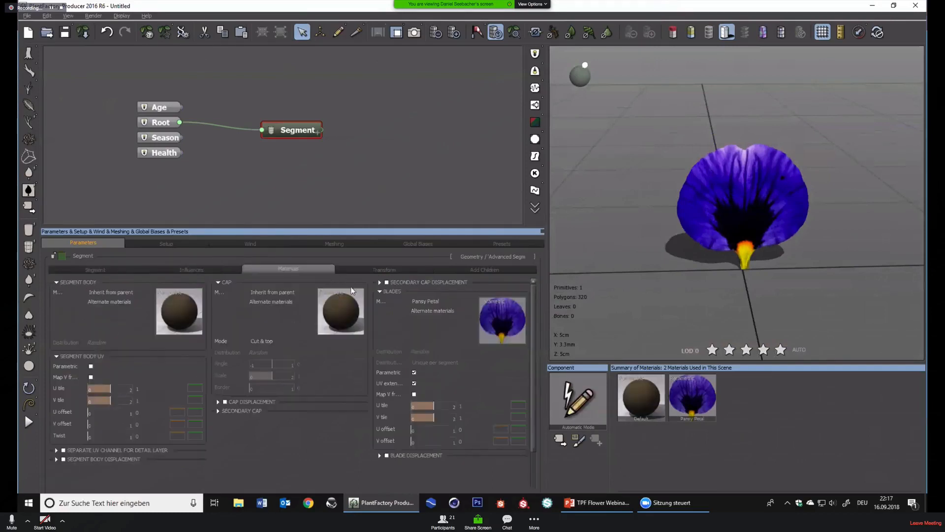
pyautogui.click(471, 300)
pyautogui.click(422, 317)
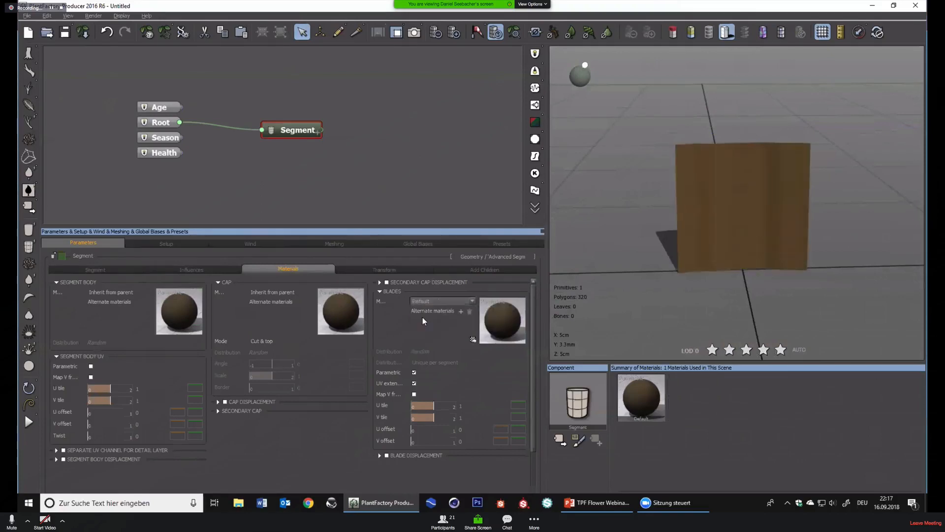
# Shape the blade's profile filter as a smooth hump from 0.125 at the start to 0 at the end, and set the blade width to 1.67
pyautogui.click(98, 269)
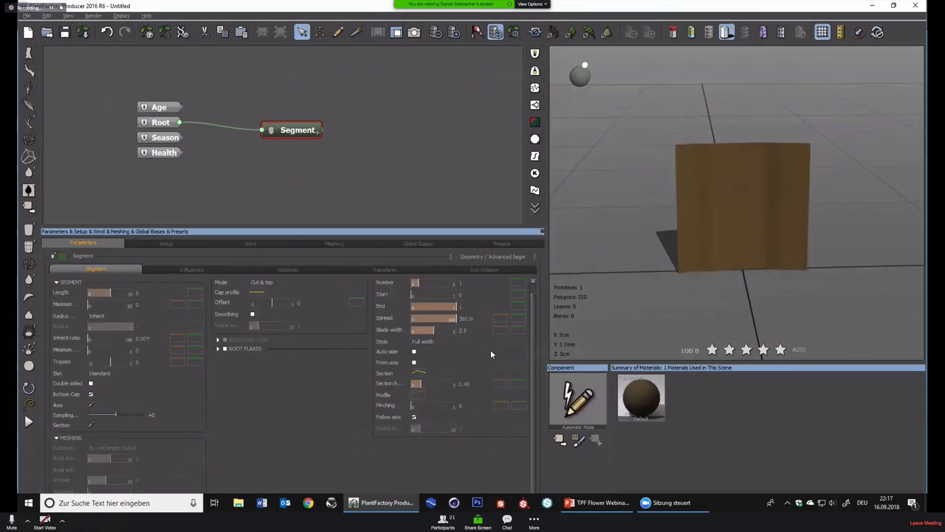
pyautogui.rightClick(421, 393)
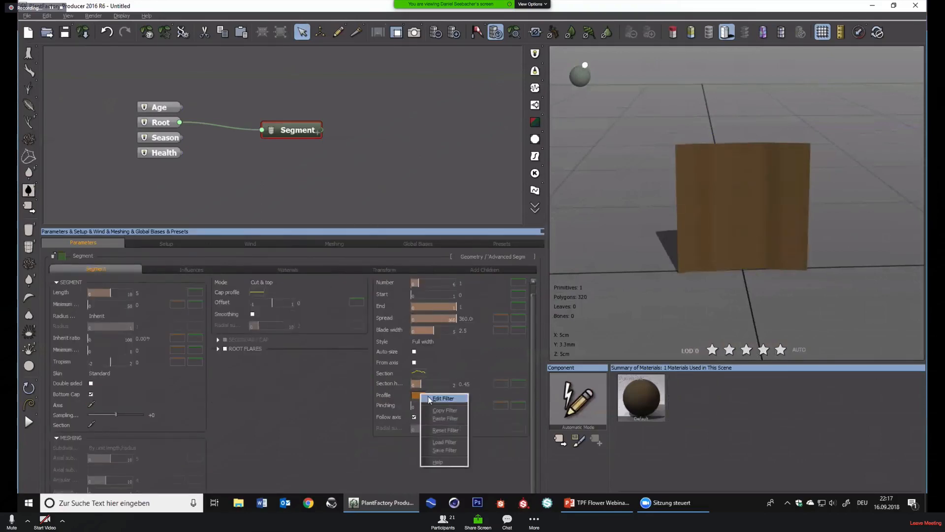
pyautogui.click(432, 399)
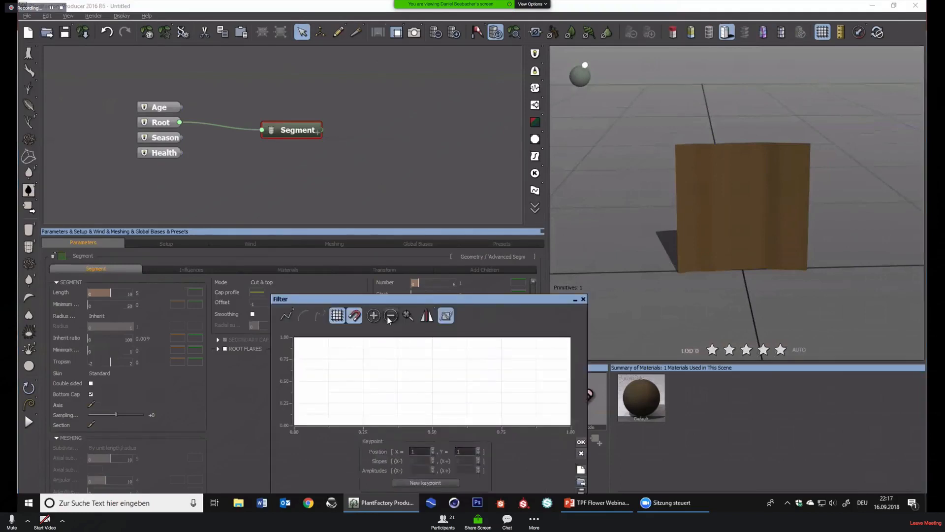
pyautogui.moveTo(389, 304); pyautogui.dragTo(306, 82)
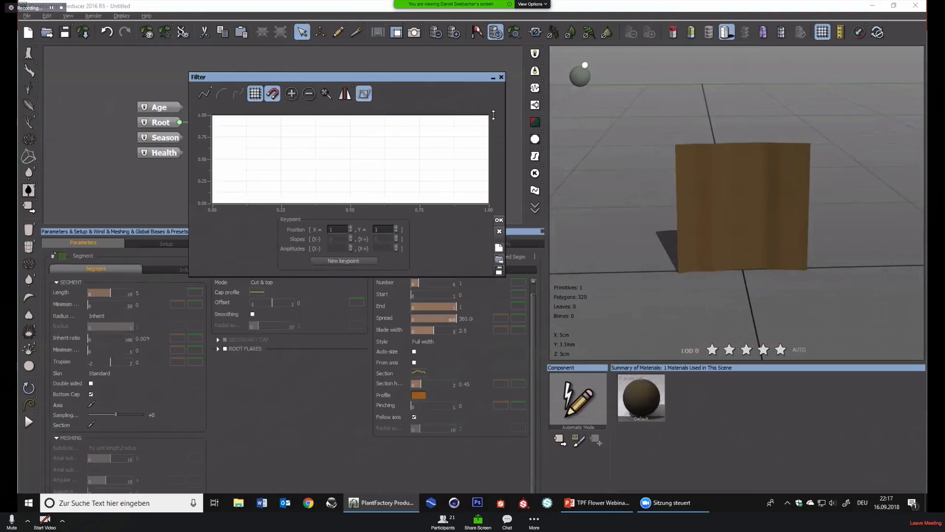
pyautogui.click(205, 94)
pyautogui.click(233, 99)
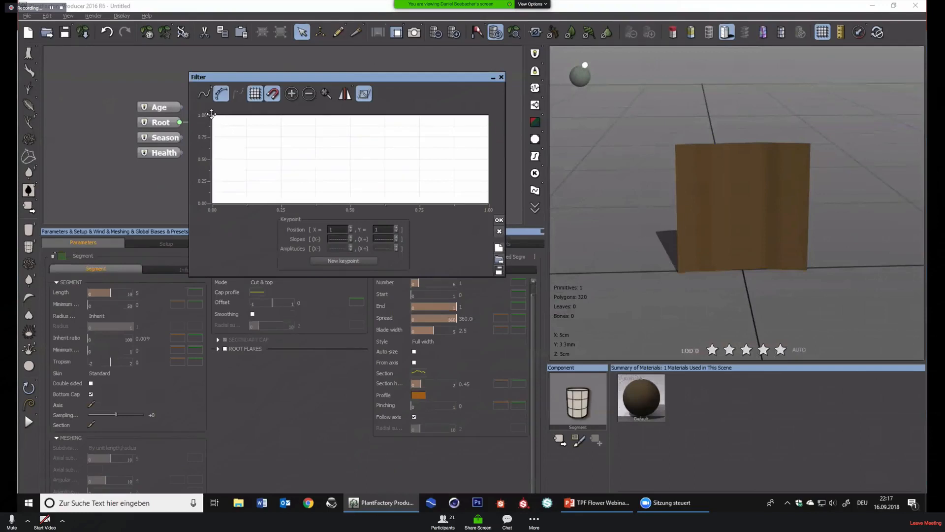
pyautogui.moveTo(210, 115); pyautogui.dragTo(224, 195)
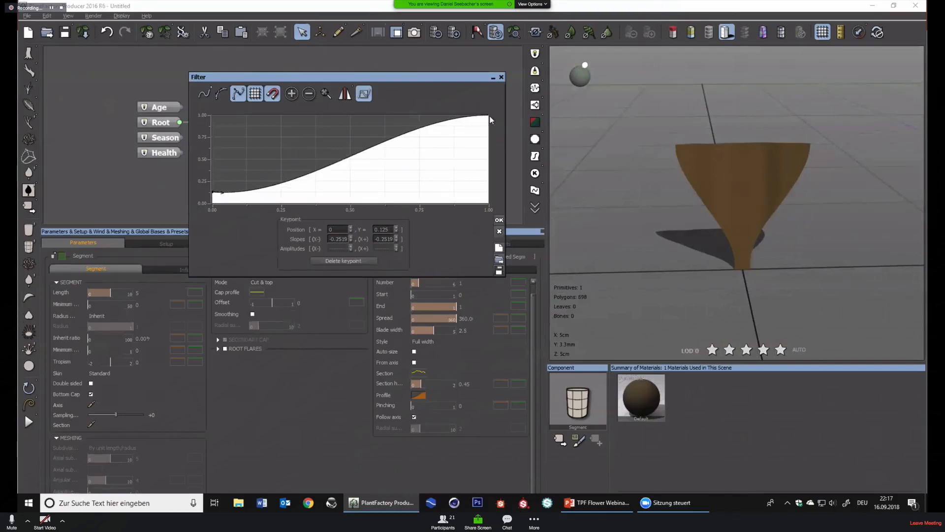
pyautogui.click(489, 116)
pyautogui.moveTo(489, 122); pyautogui.dragTo(470, 167)
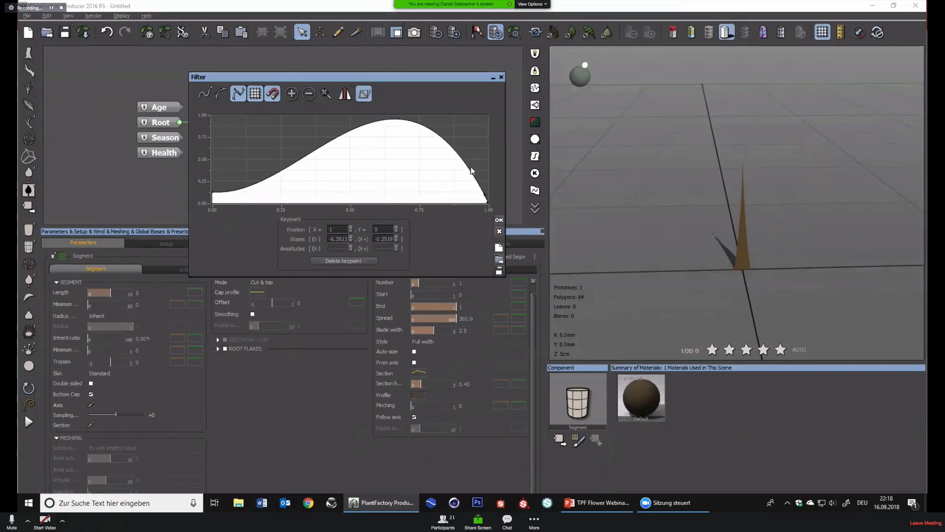
pyautogui.click(499, 222)
pyautogui.moveTo(437, 331); pyautogui.dragTo(429, 331)
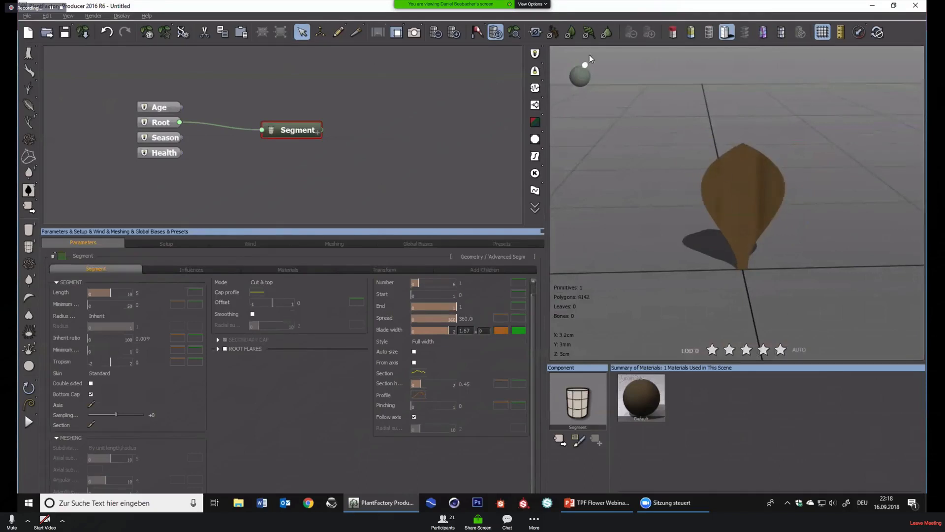
# Switch the meshing type to Automatic uniform, showing the wireframe for the change and hiding it again
pyautogui.click(709, 33)
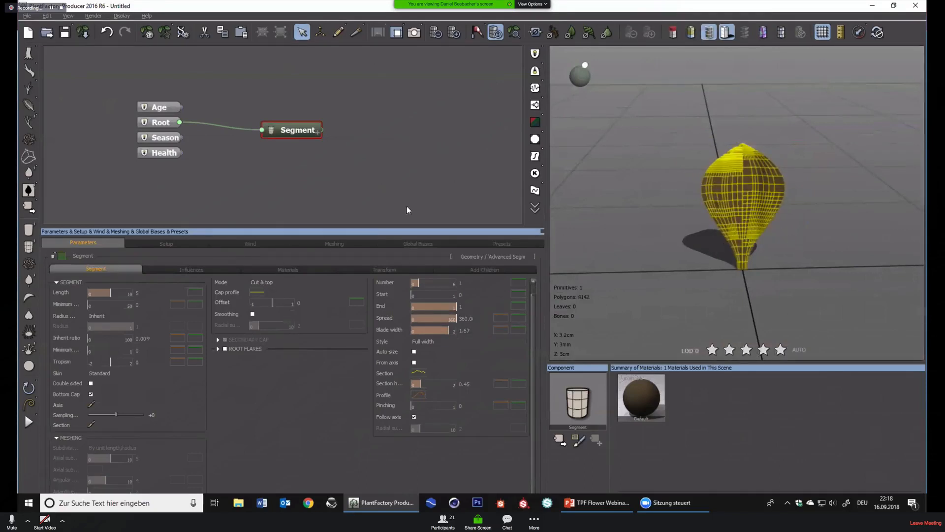
pyautogui.click(351, 244)
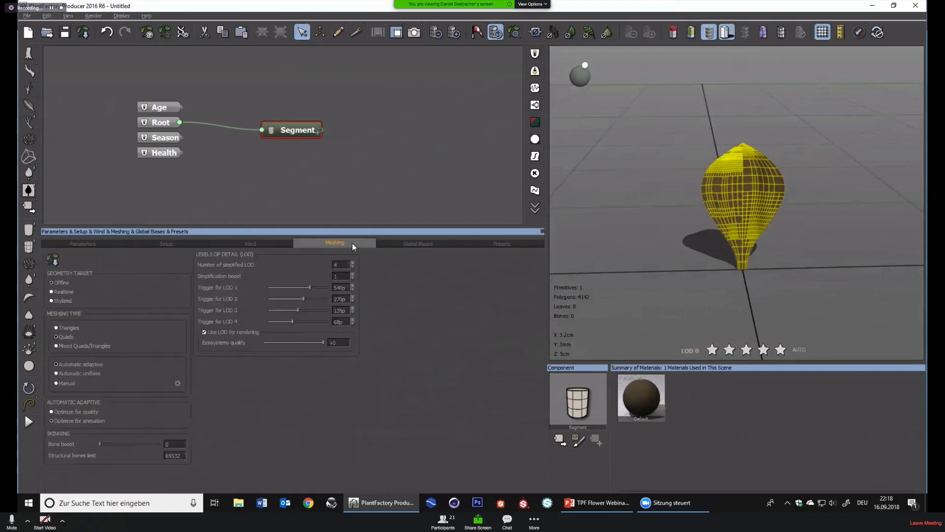
pyautogui.click(74, 374)
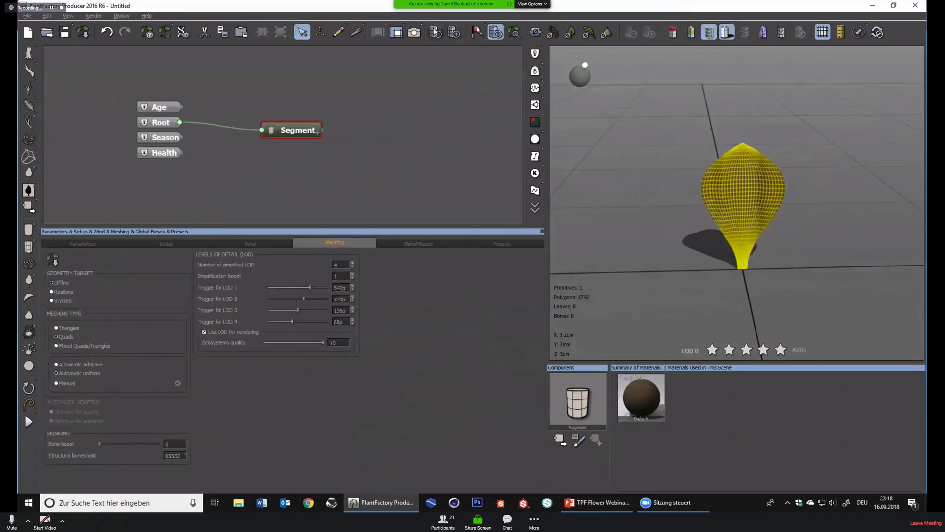
pyautogui.click(709, 32)
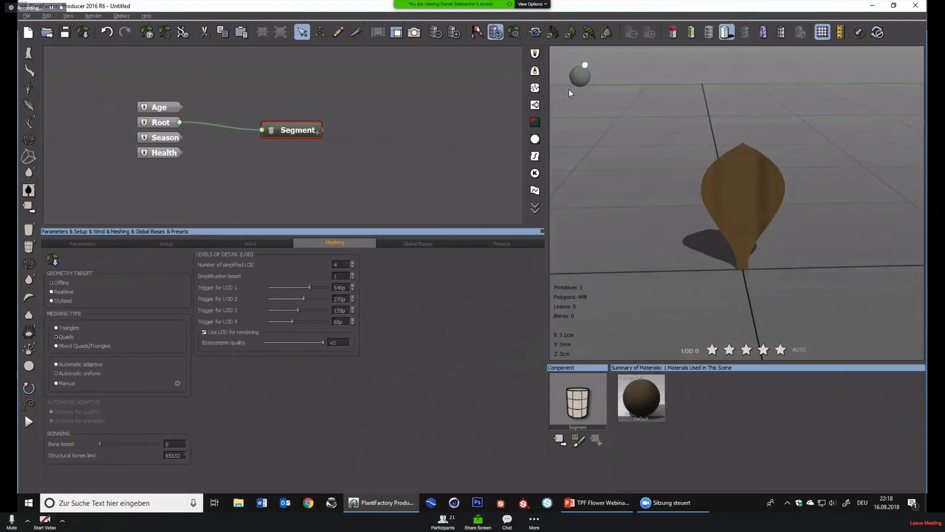
# Apply the Pansy Petal material to the Segment's blades and view the textured petal
pyautogui.click(118, 244)
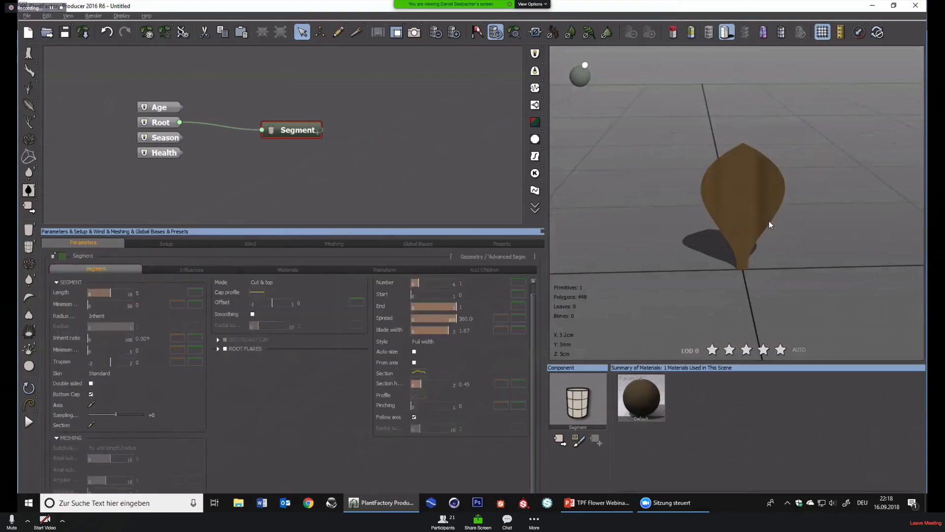
pyautogui.moveTo(769, 220); pyautogui.dragTo(754, 243)
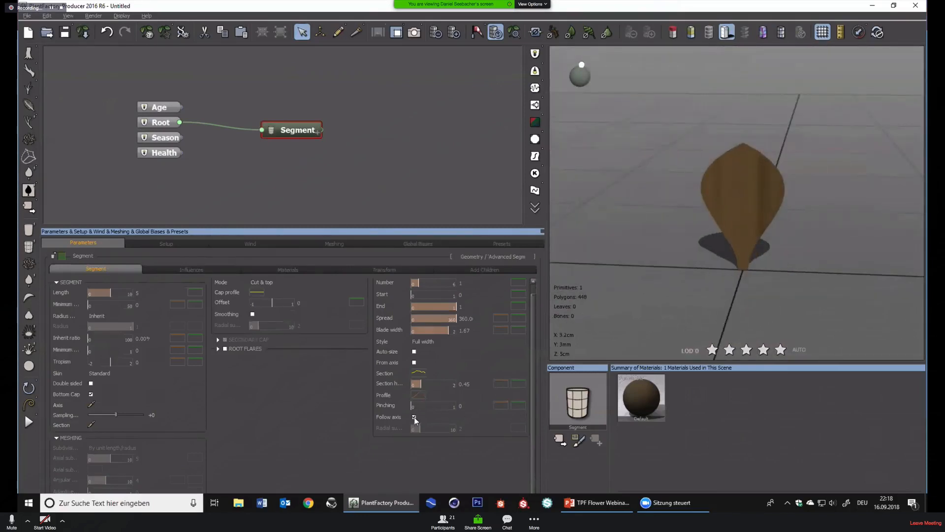
pyautogui.click(302, 271)
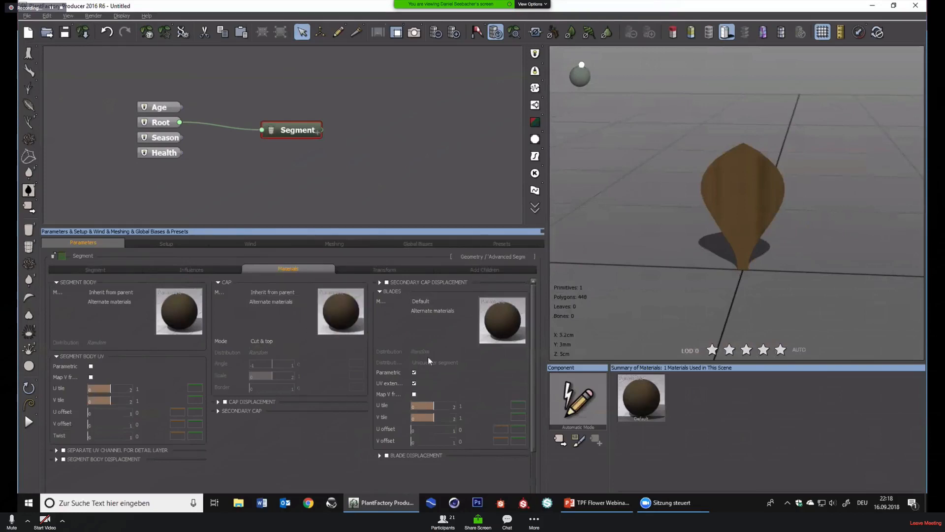
pyautogui.click(469, 338)
pyautogui.doubleClick(477, 157)
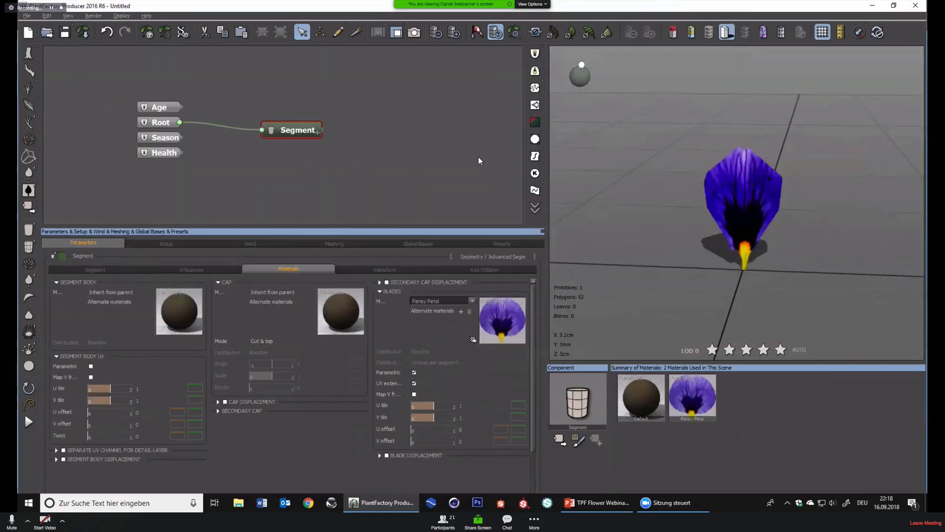
pyautogui.scroll(2, 717, 243)
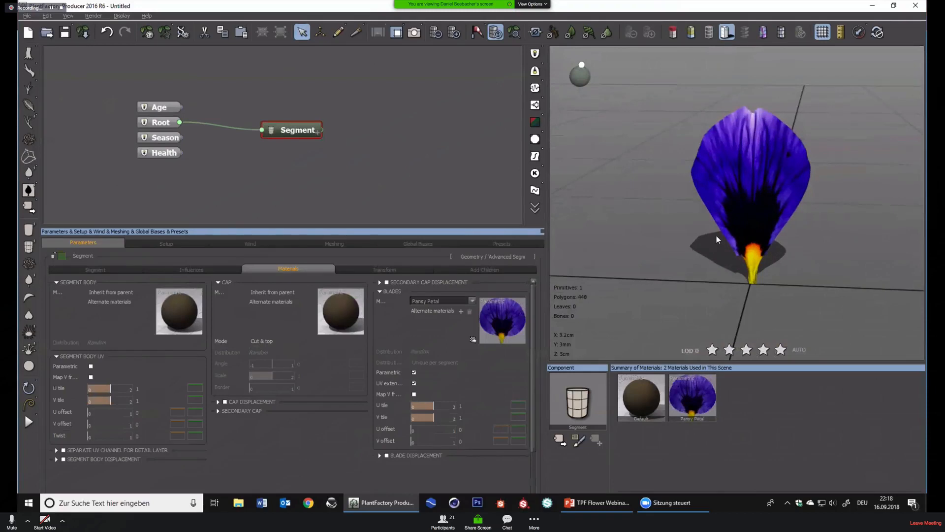
pyautogui.moveTo(717, 239); pyautogui.dragTo(689, 242)
# Set the blade's pinching to 1 and inspect the petal's edge up close
pyautogui.click(123, 270)
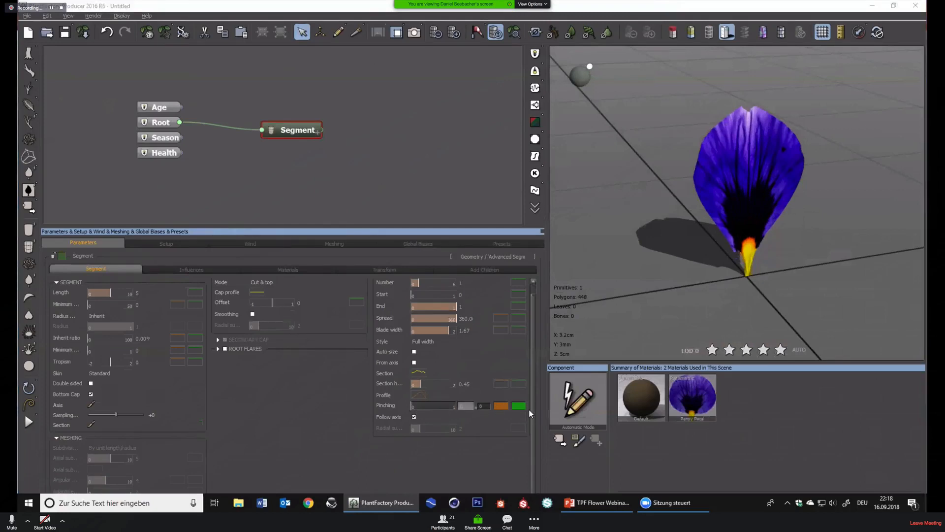
pyautogui.scroll(5, 817, 129)
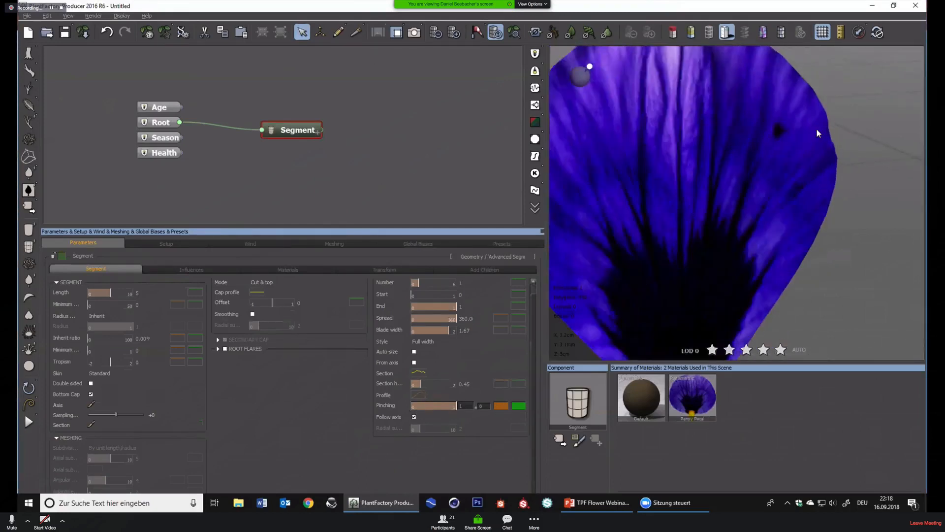
pyautogui.moveTo(816, 129); pyautogui.dragTo(792, 74, button='right')
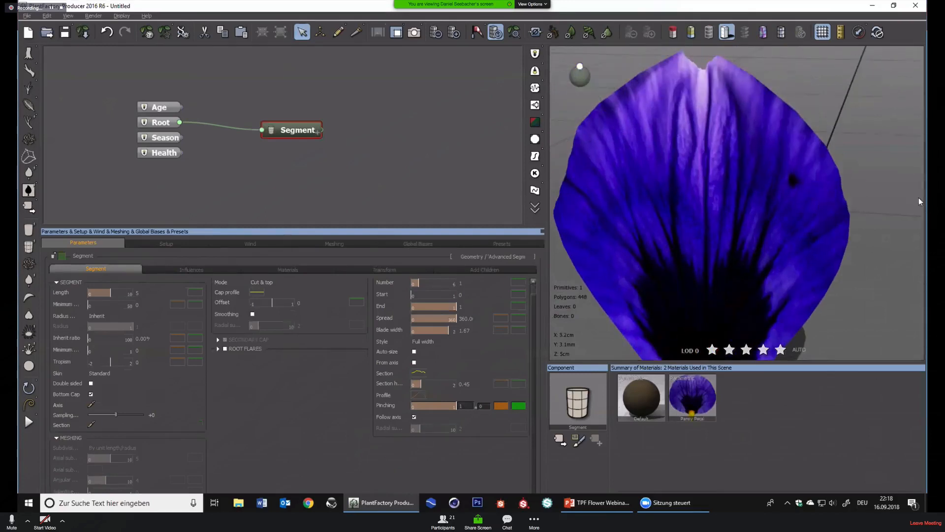
pyautogui.scroll(-4, 643, 282)
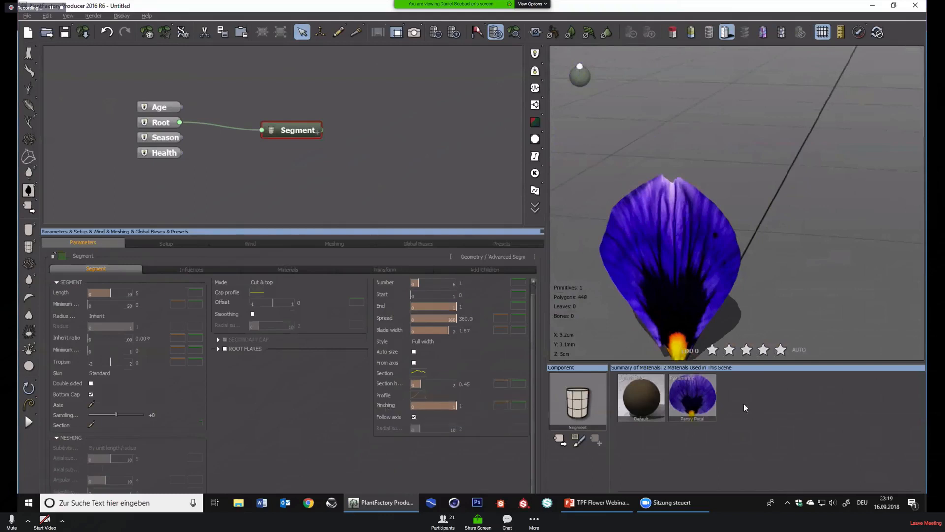
# Reset the blade's profile filter and set the blade width to 2.5
pyautogui.rightClick(418, 395)
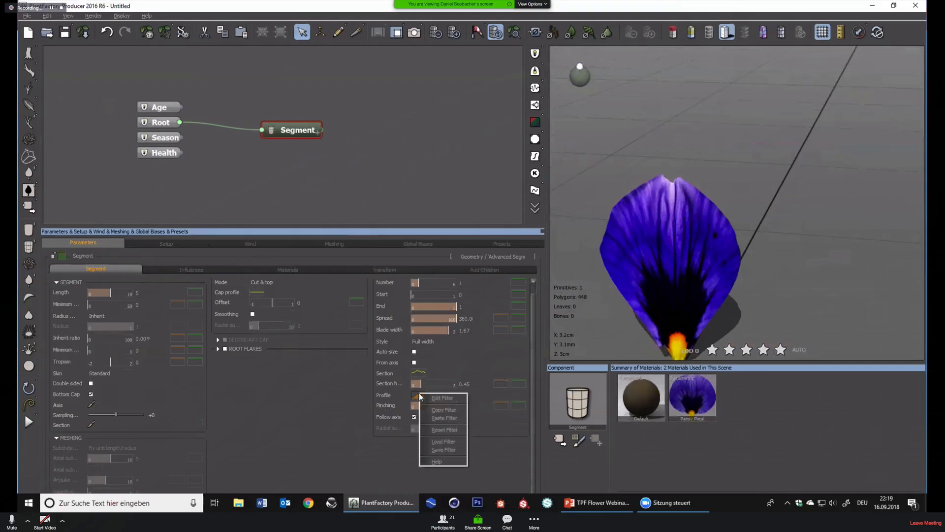
pyautogui.click(446, 430)
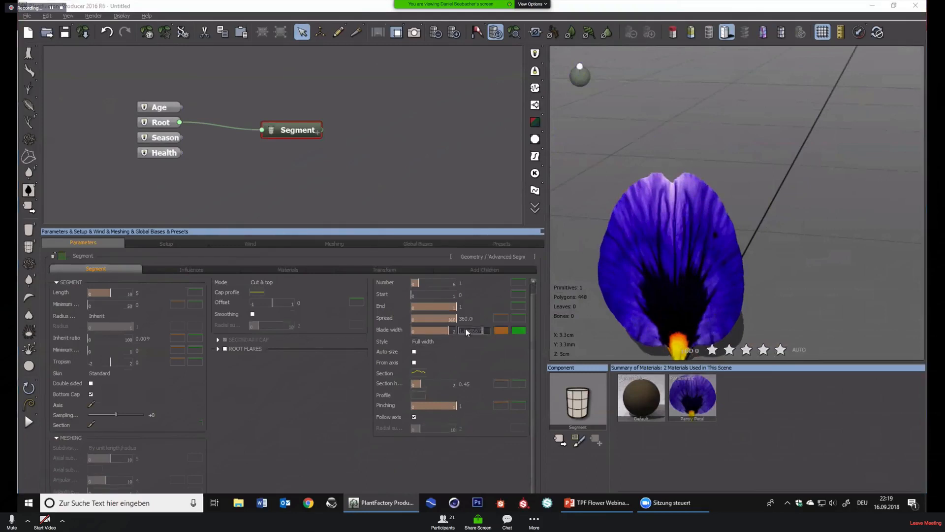
pyautogui.write('2.5')
pyautogui.press('Return')
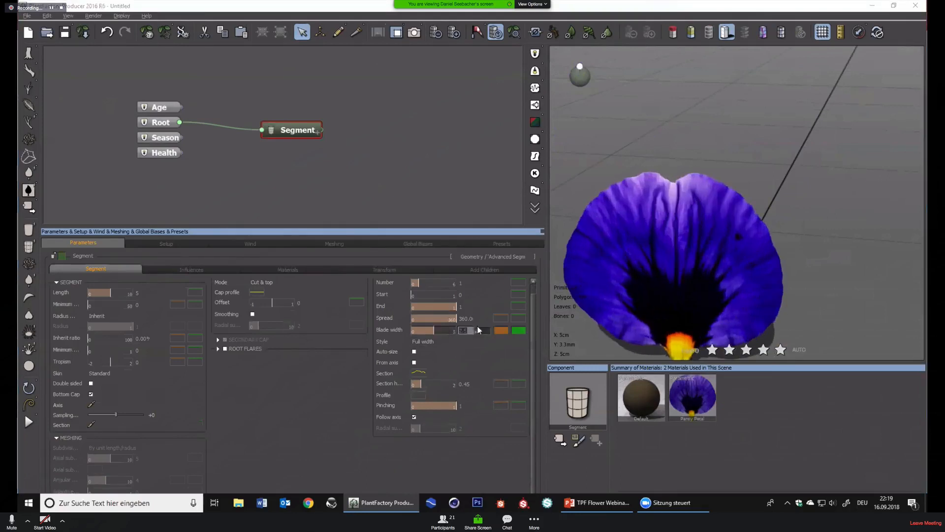
pyautogui.moveTo(716, 287); pyautogui.dragTo(773, 296, button='right')
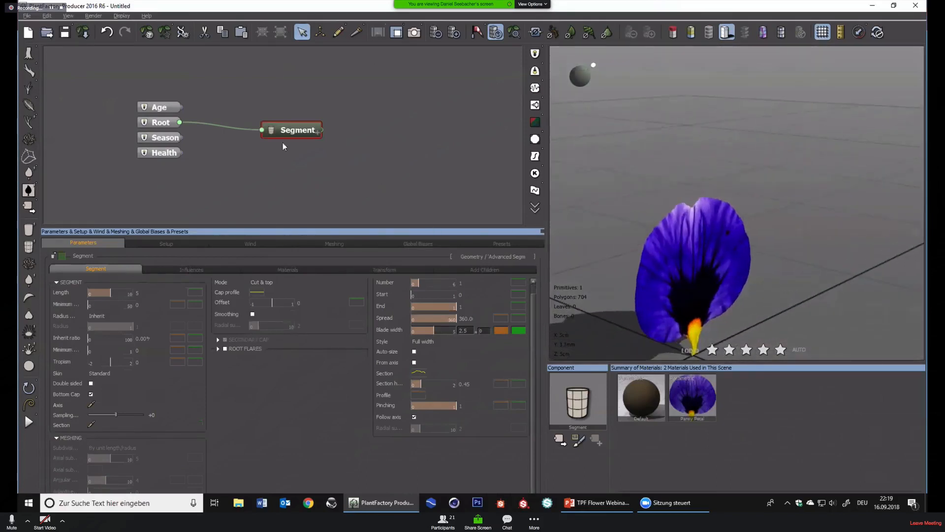
# Connect the blade's Section parameter to the graph and line up its Radial and Filter nodes in a row before the Segment
pyautogui.rightClick(339, 154)
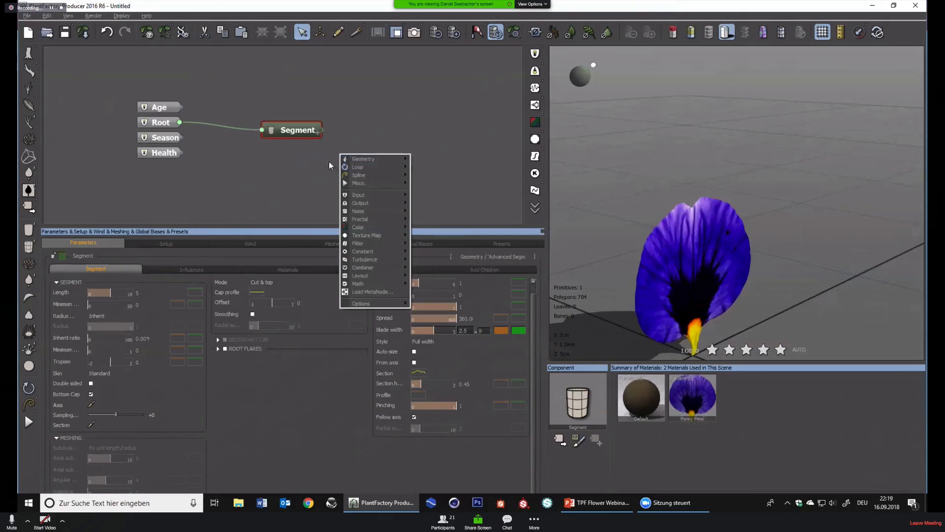
pyautogui.rightClick(382, 373)
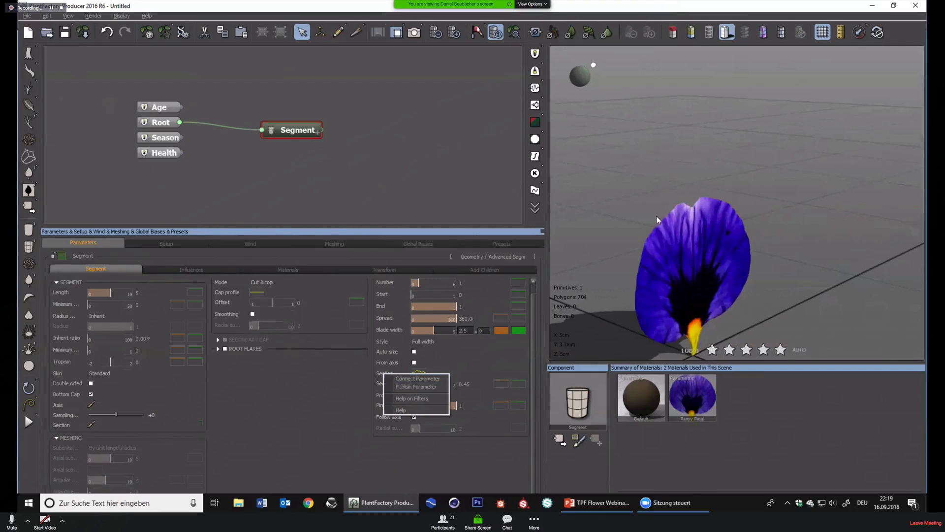
pyautogui.click(433, 379)
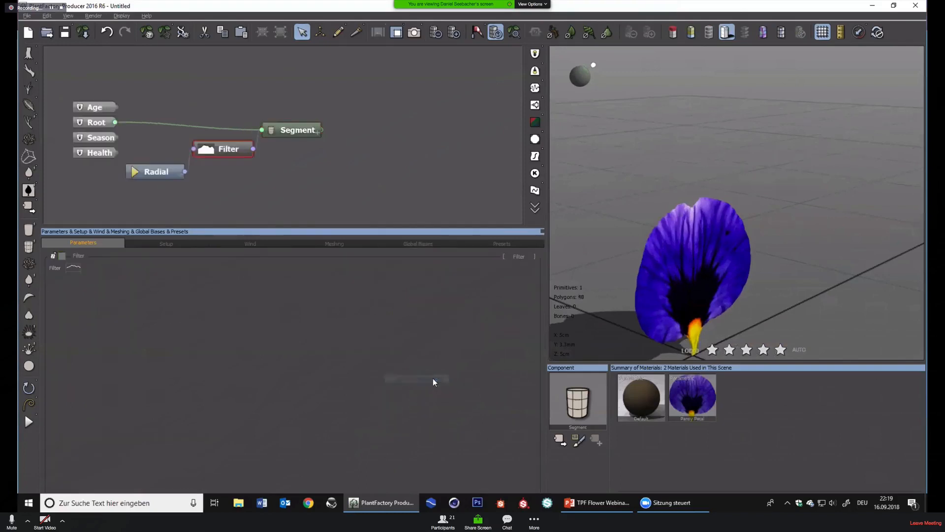
pyautogui.moveTo(151, 175); pyautogui.dragTo(69, 148)
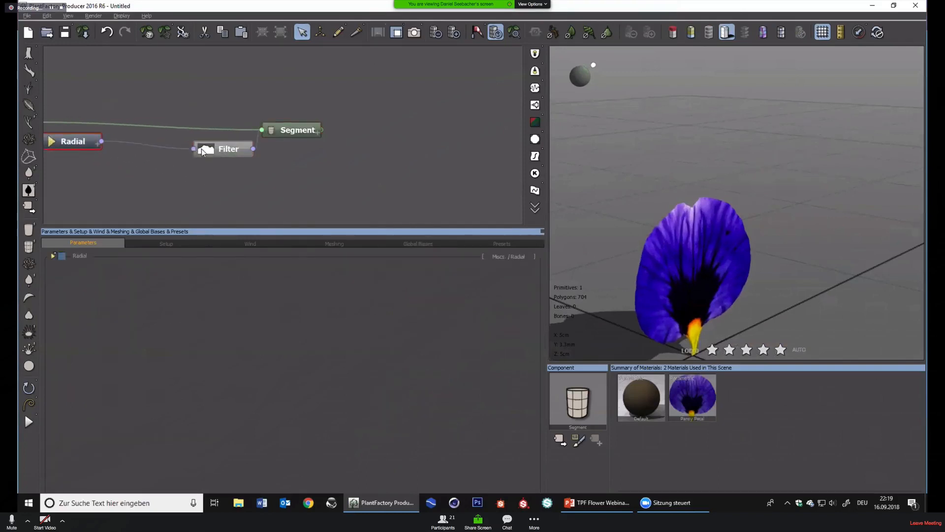
pyautogui.moveTo(202, 148); pyautogui.dragTo(132, 141)
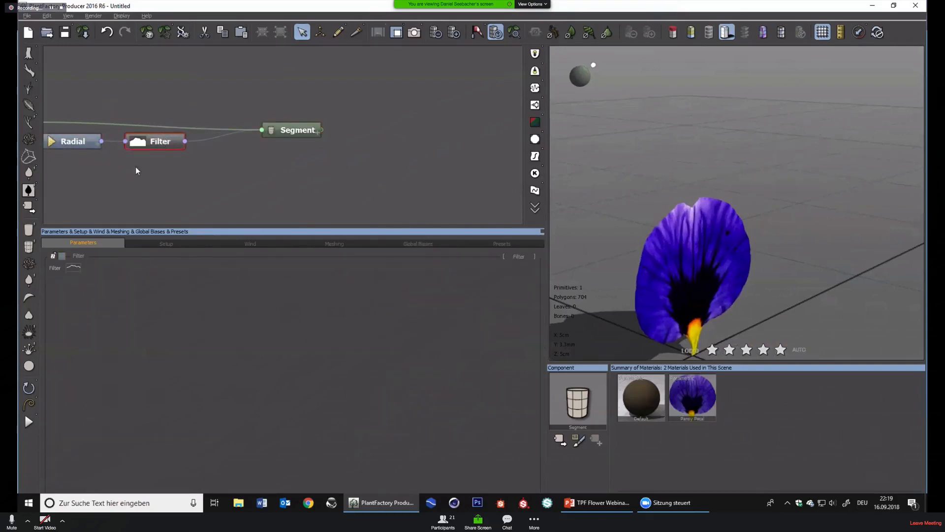
pyautogui.moveTo(137, 170); pyautogui.dragTo(223, 165, button='middle')
# Check the Radial, Segment and Filter nodes, and move the Segment node above the Filter row in the graph
pyautogui.click(161, 138)
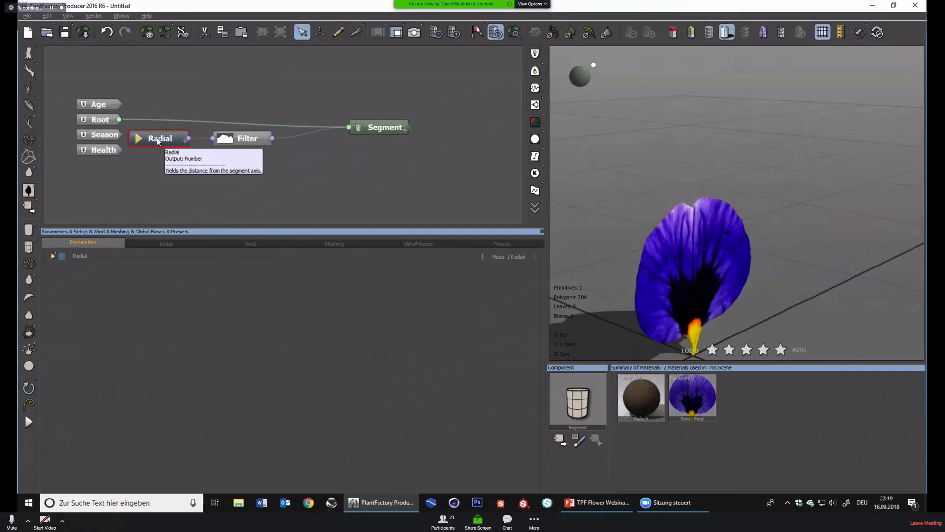
pyautogui.click(368, 128)
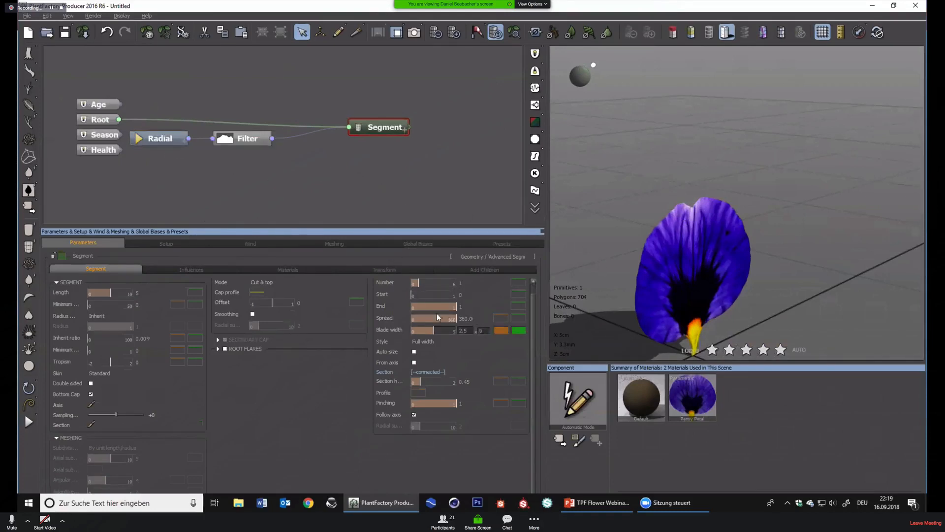
pyautogui.moveTo(393, 128); pyautogui.dragTo(385, 92)
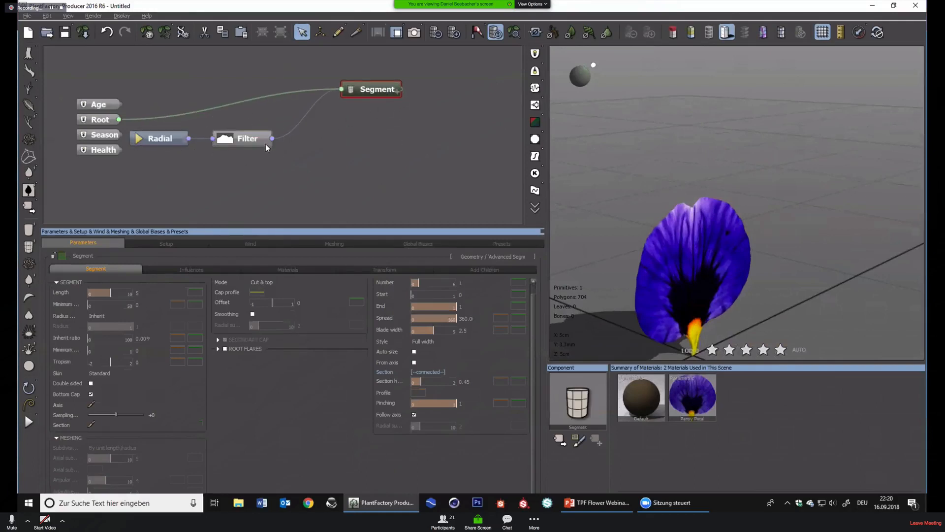
pyautogui.click(246, 140)
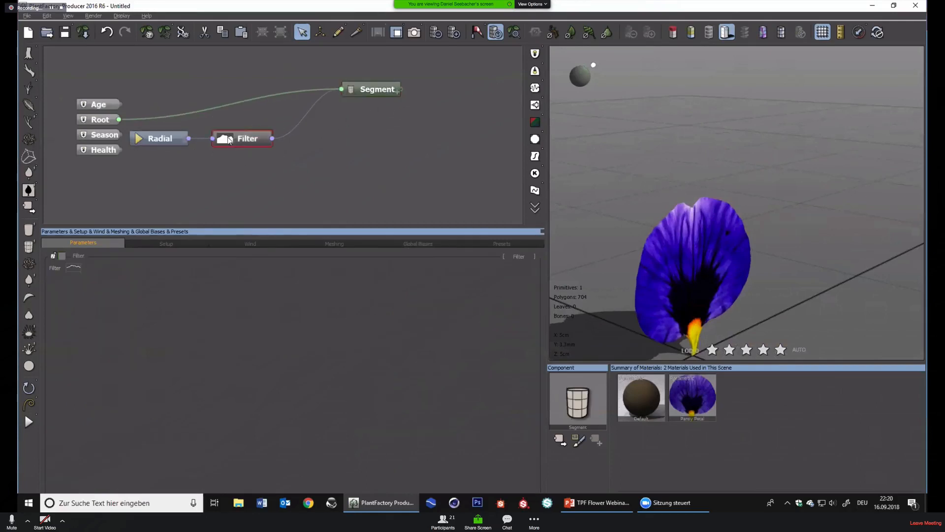
pyautogui.click(312, 149)
pyautogui.rightClick(308, 146)
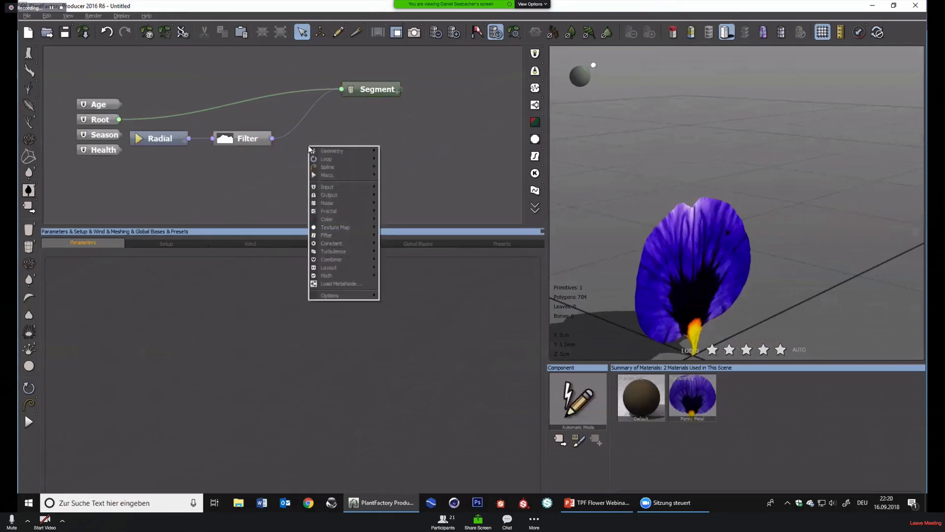
pyautogui.moveTo(319, 159)
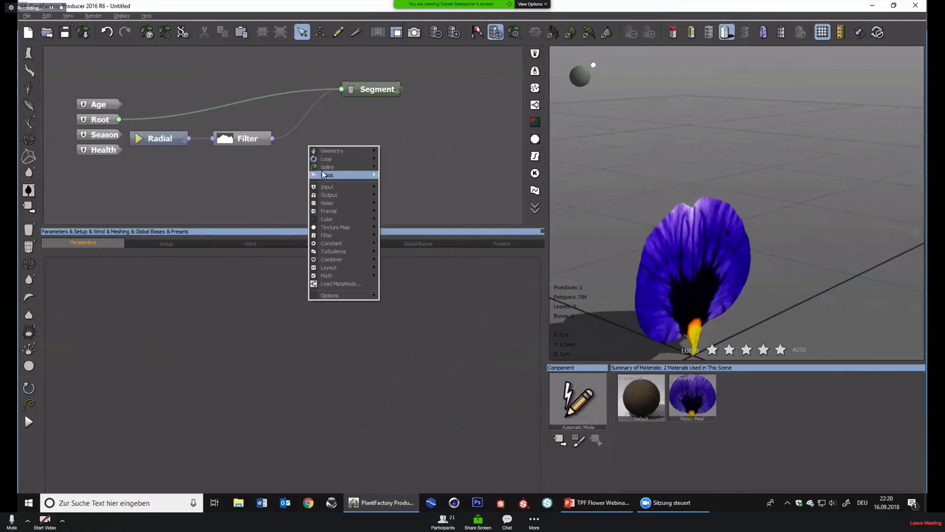
pyautogui.moveTo(323, 176)
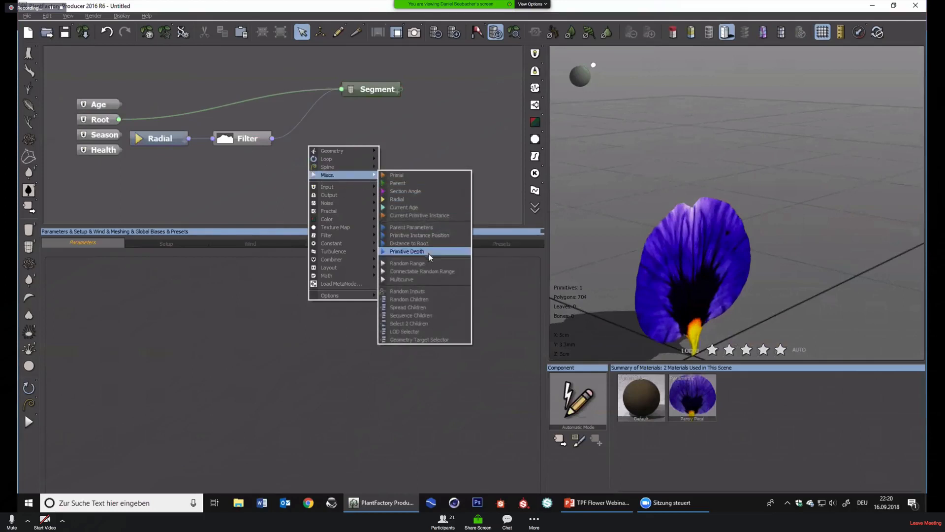
pyautogui.click(419, 293)
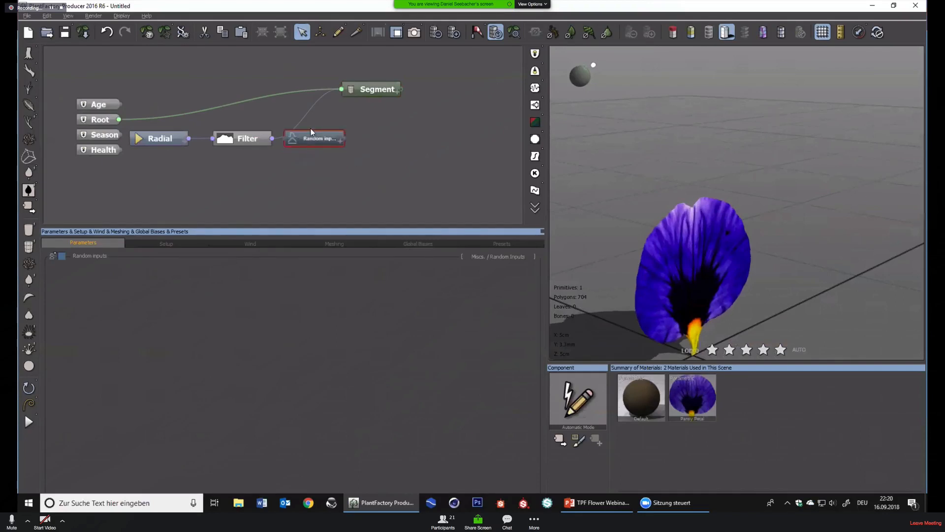
pyautogui.press('Delete')
# Add a Multicurve node below the Filter, fed by the Radial node instead of the Primal node
pyautogui.rightClick(324, 145)
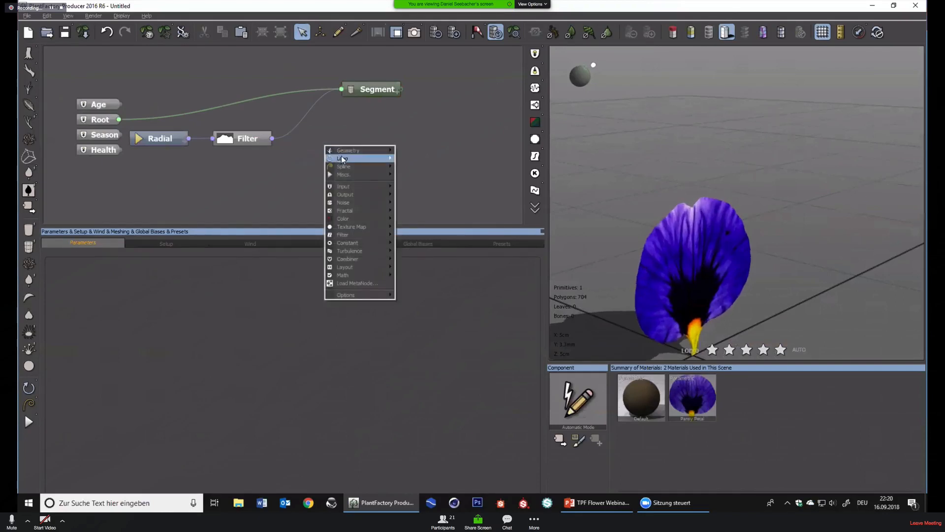
pyautogui.moveTo(345, 175)
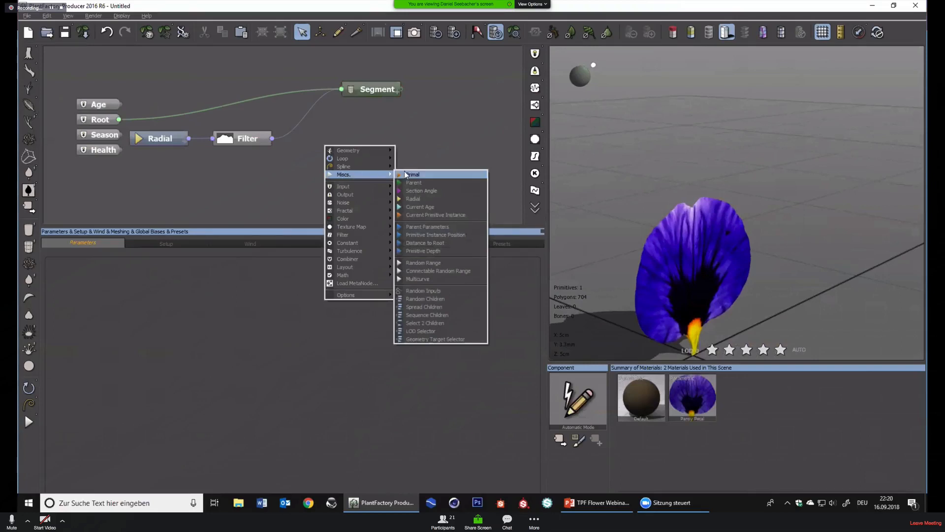
pyautogui.click(421, 279)
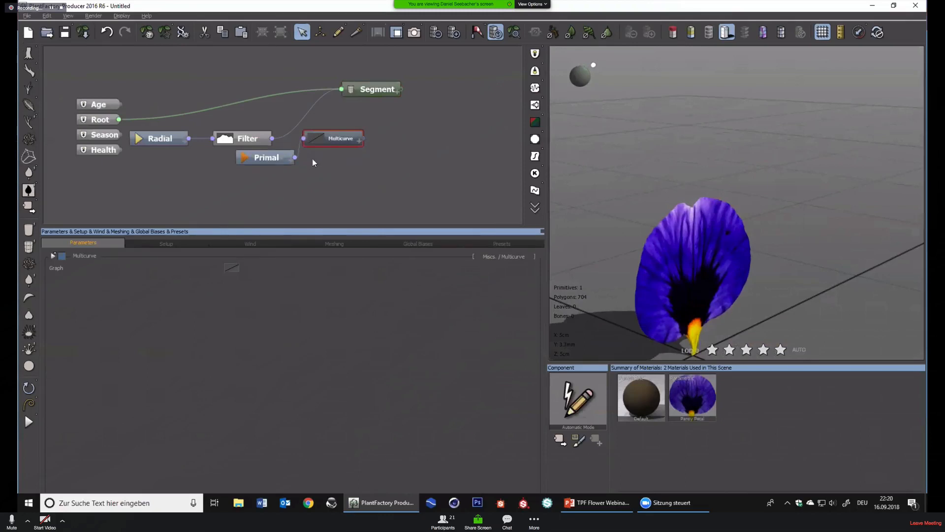
pyautogui.click(273, 161)
pyautogui.press('Delete')
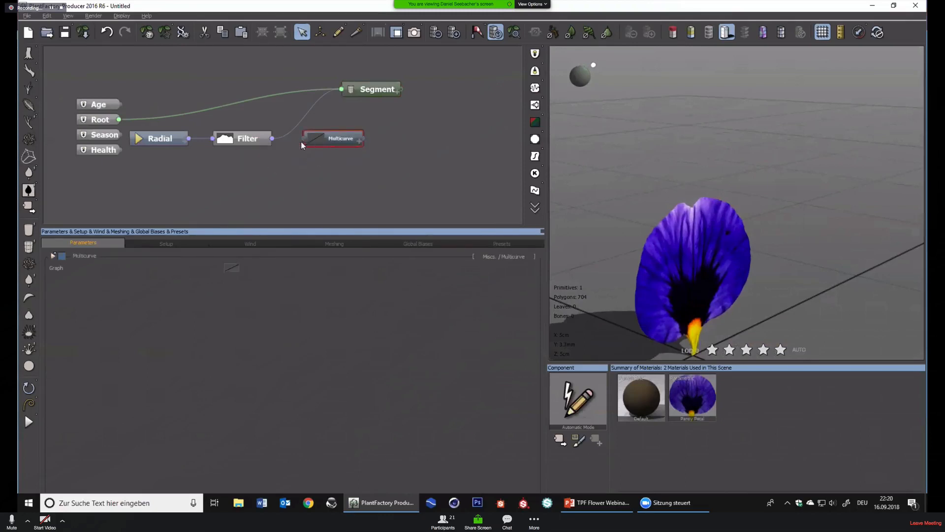
pyautogui.moveTo(302, 139); pyautogui.dragTo(272, 139)
pyautogui.moveTo(342, 142); pyautogui.dragTo(244, 165)
# Copy the curve of the Filter node that drives the blade section
pyautogui.click(238, 141)
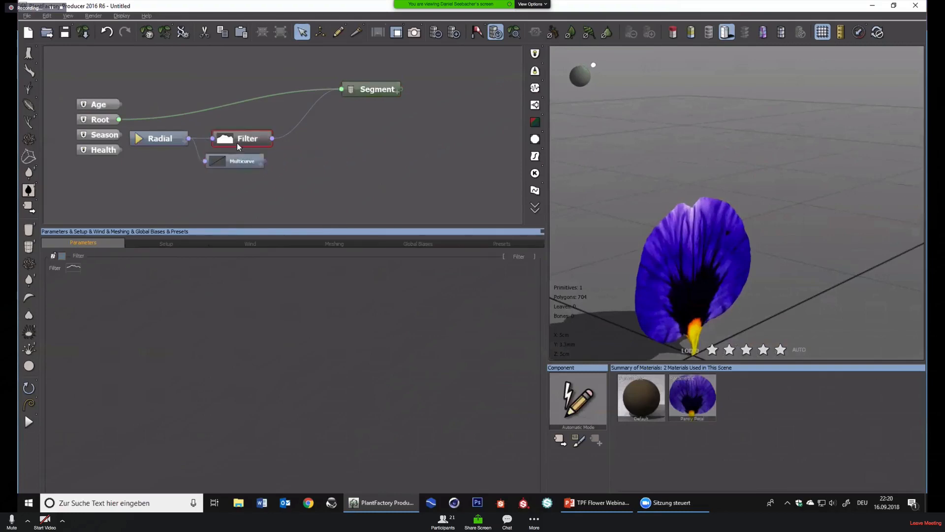
pyautogui.click(73, 267)
pyautogui.click(82, 278)
# Open the Multicurve's graph and add three more curves to its probabilities list
pyautogui.click(238, 164)
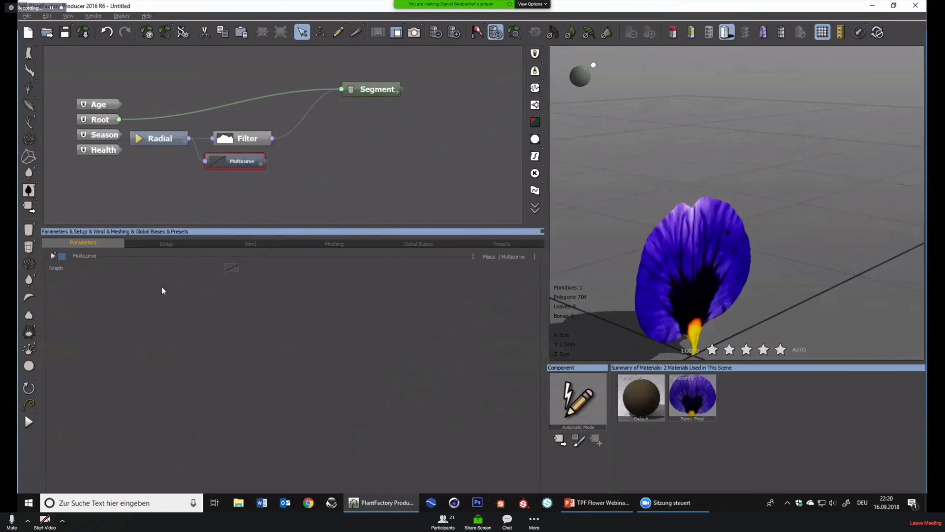
pyautogui.click(231, 268)
pyautogui.click(244, 272)
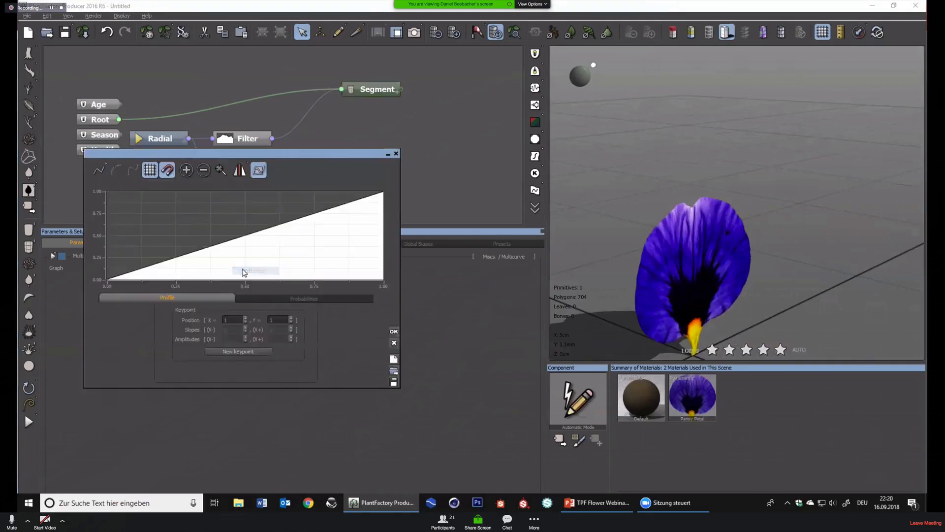
pyautogui.moveTo(309, 160); pyautogui.dragTo(549, 150)
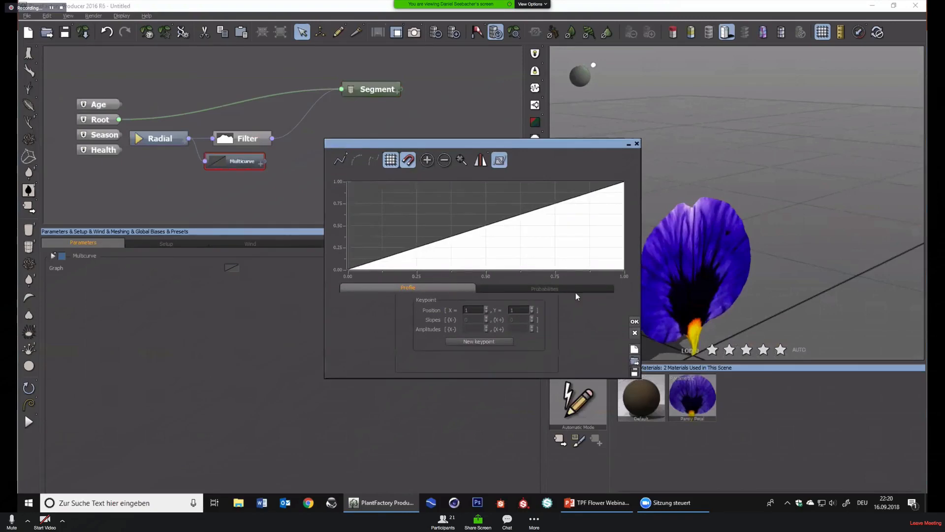
pyautogui.click(531, 287)
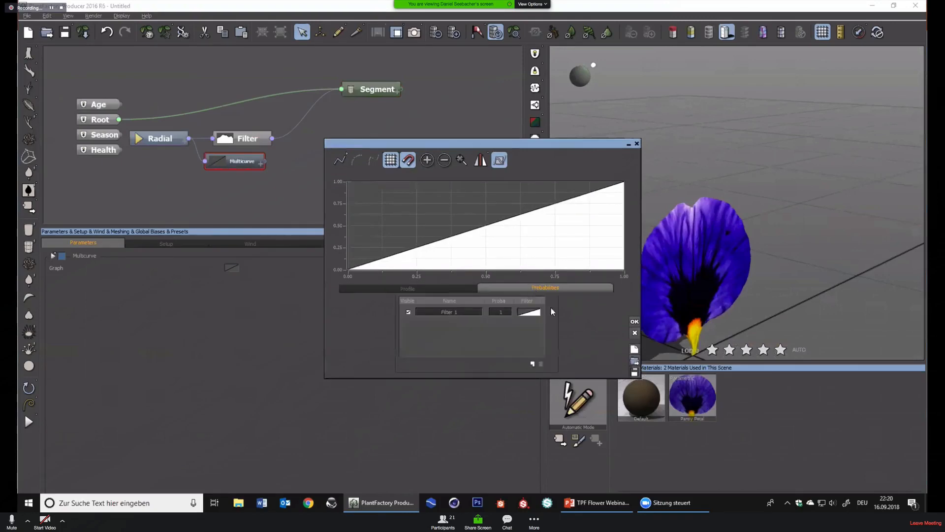
pyautogui.click(531, 364)
pyautogui.click(531, 364)
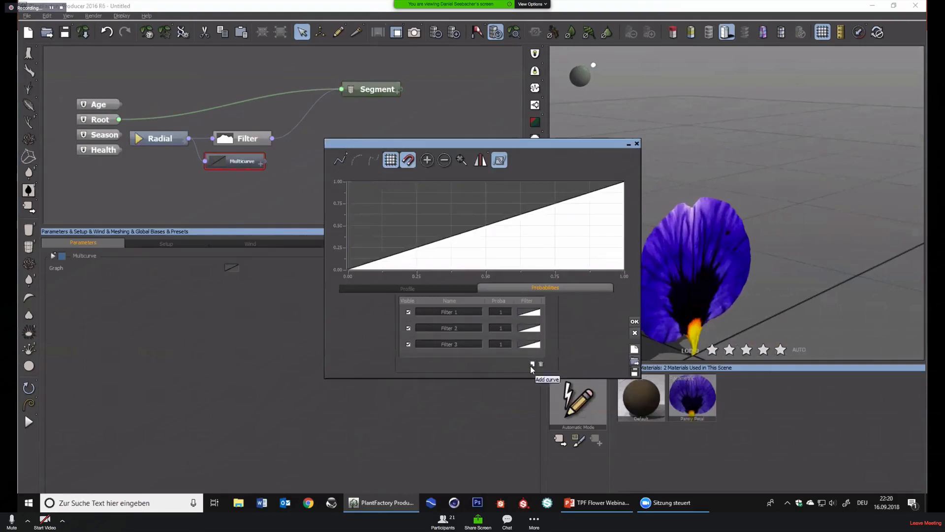
pyautogui.click(531, 364)
pyautogui.click(541, 350)
pyautogui.moveTo(539, 338); pyautogui.dragTo(539, 315)
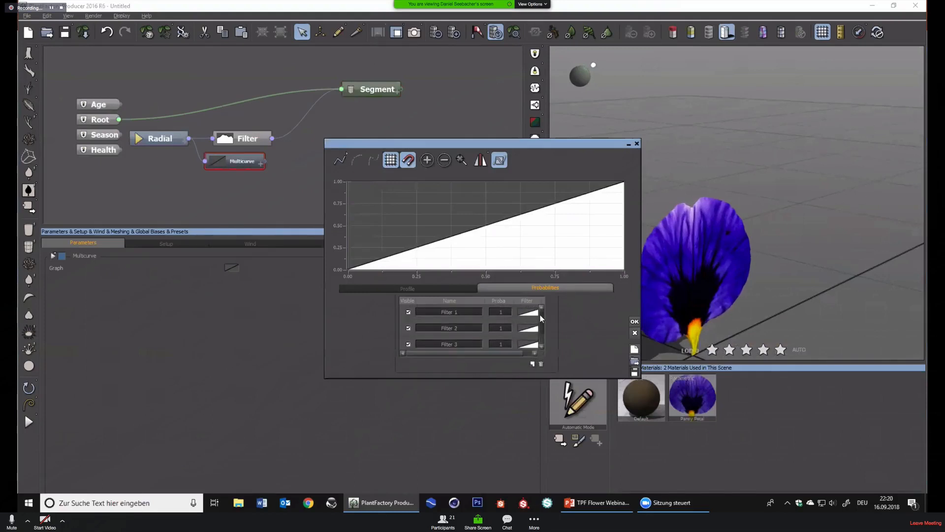
# Paste the copied filter curve into Filter 1, Filter 2, Filter 3 and Filter 4 of the Multicurve
pyautogui.click(536, 314)
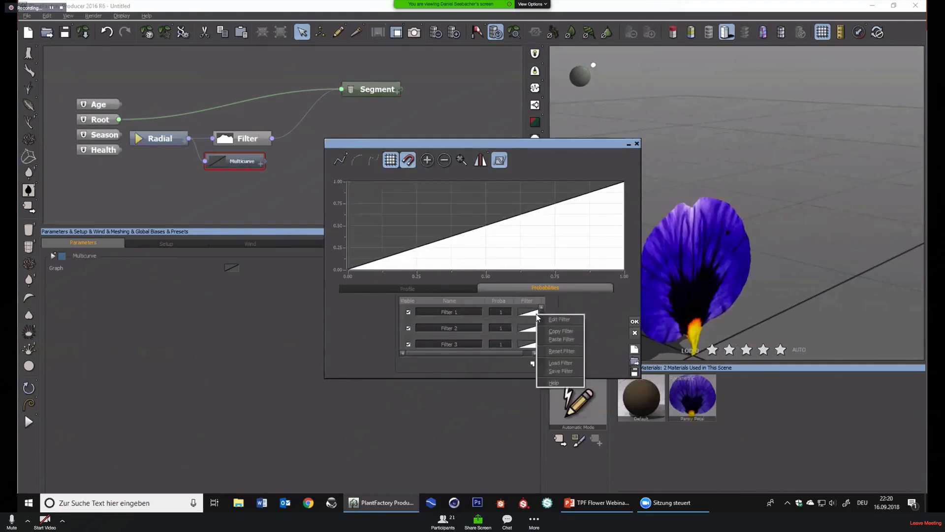
pyautogui.click(559, 340)
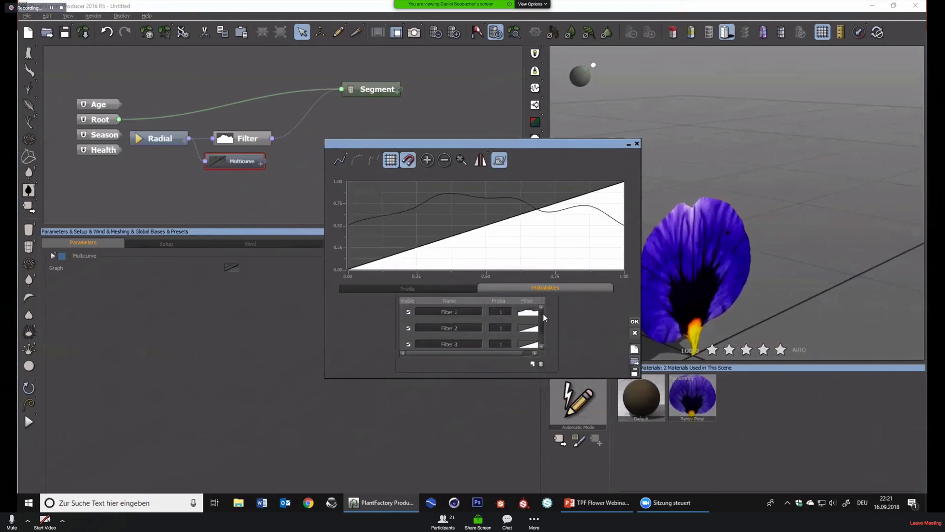
pyautogui.click(526, 328)
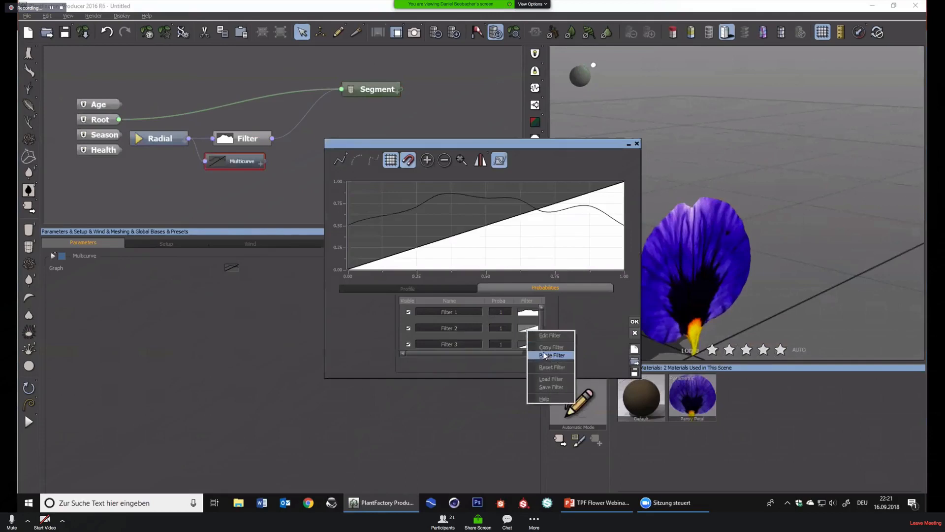
pyautogui.click(532, 348)
pyautogui.click(525, 346)
pyautogui.click(551, 374)
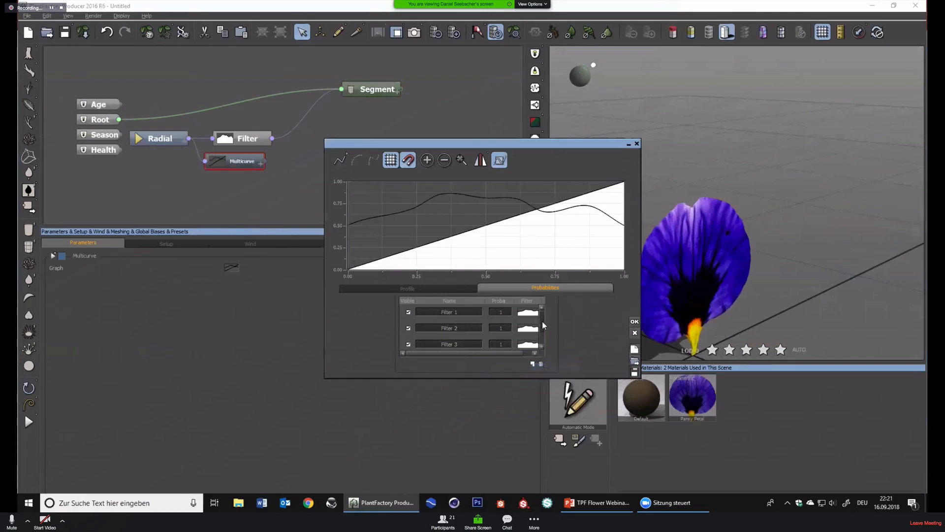
pyautogui.scroll(-1, 544, 336)
pyautogui.click(529, 338)
pyautogui.click(560, 364)
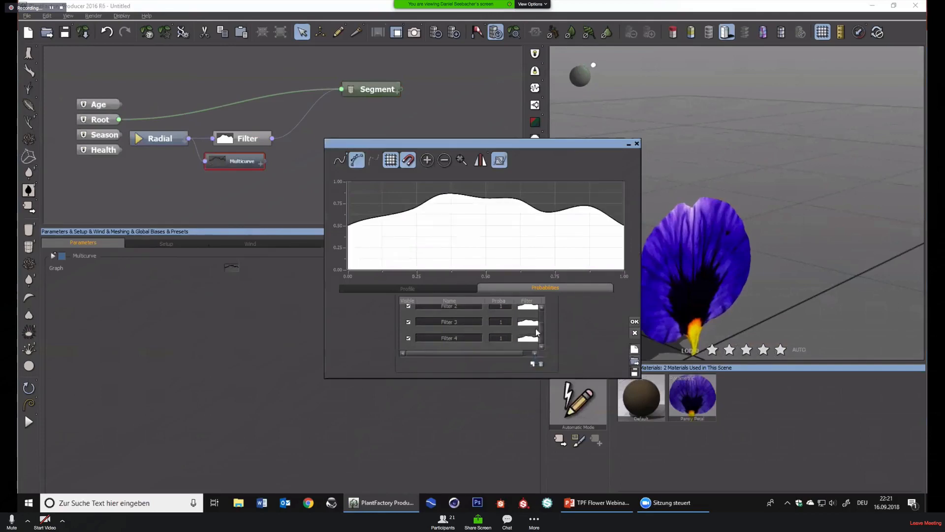
# Reshape Filter 2 by replacing its upper middle keypoints with a dip at X 0.4151, Y 0.3817 and lowering the following three keypoints slightly
pyautogui.scroll(1, 540, 318)
pyautogui.rightClick(529, 328)
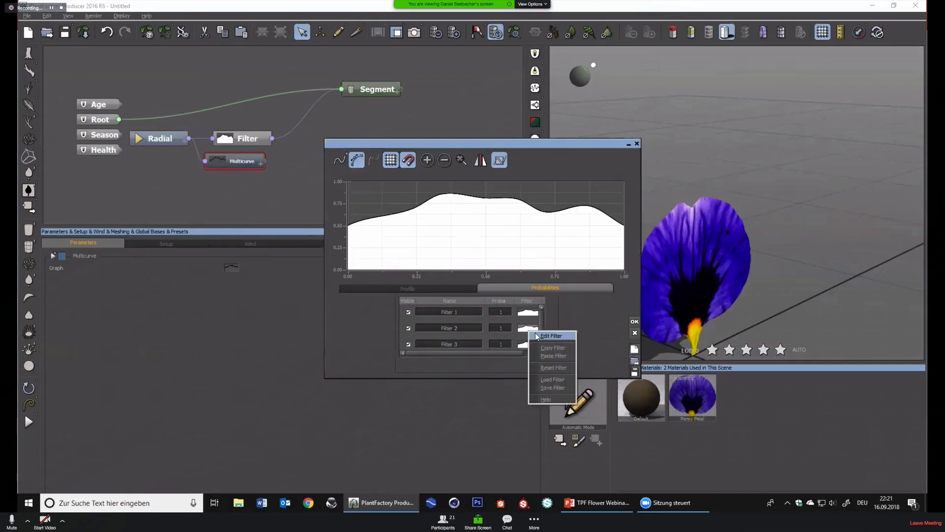
pyautogui.click(535, 335)
pyautogui.moveTo(313, 147); pyautogui.dragTo(379, 166)
pyautogui.press('Delete')
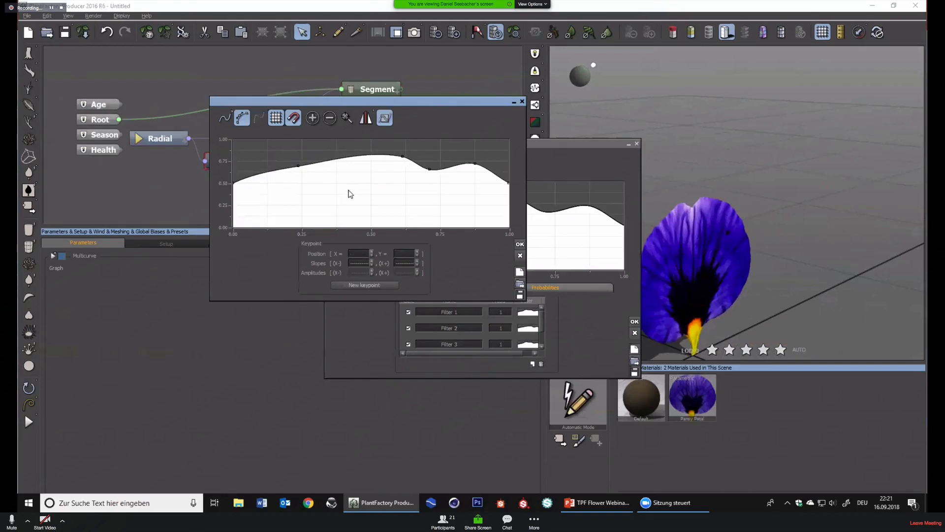
pyautogui.click(348, 194)
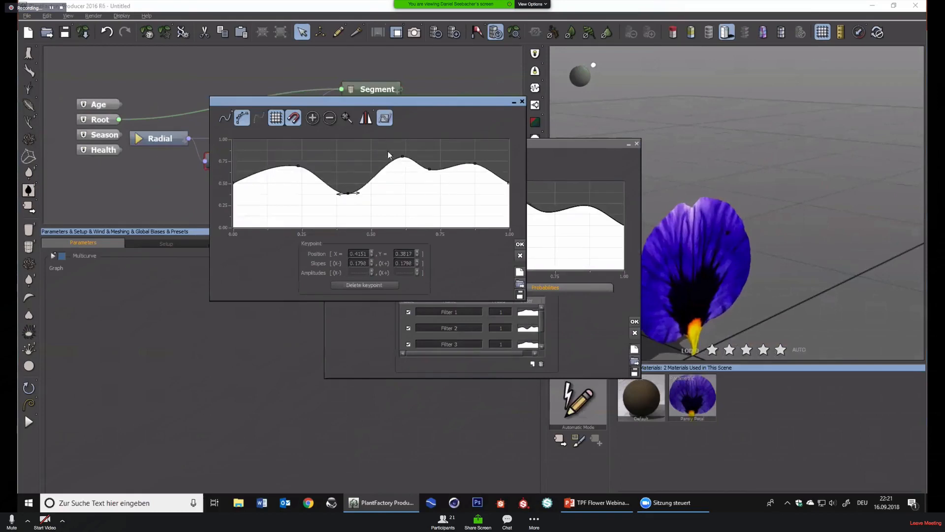
pyautogui.moveTo(475, 164); pyautogui.dragTo(475, 172)
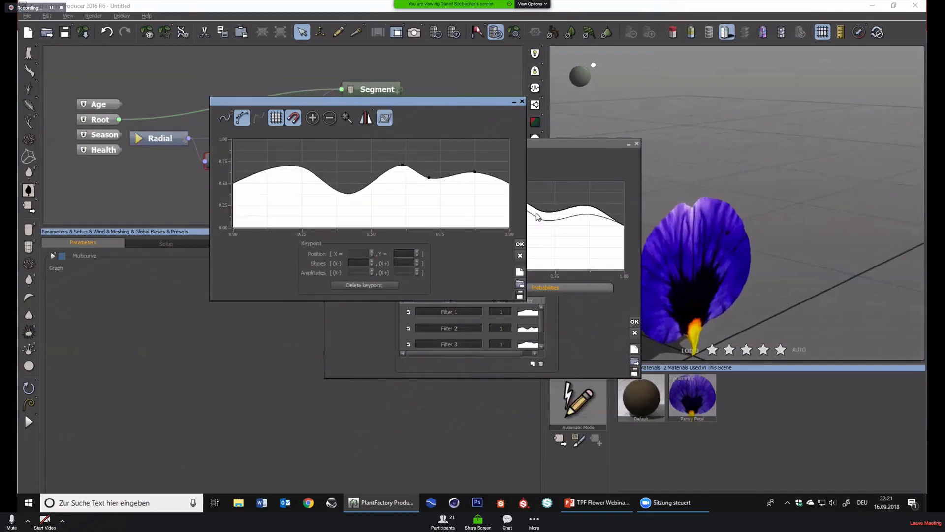
pyautogui.click(518, 247)
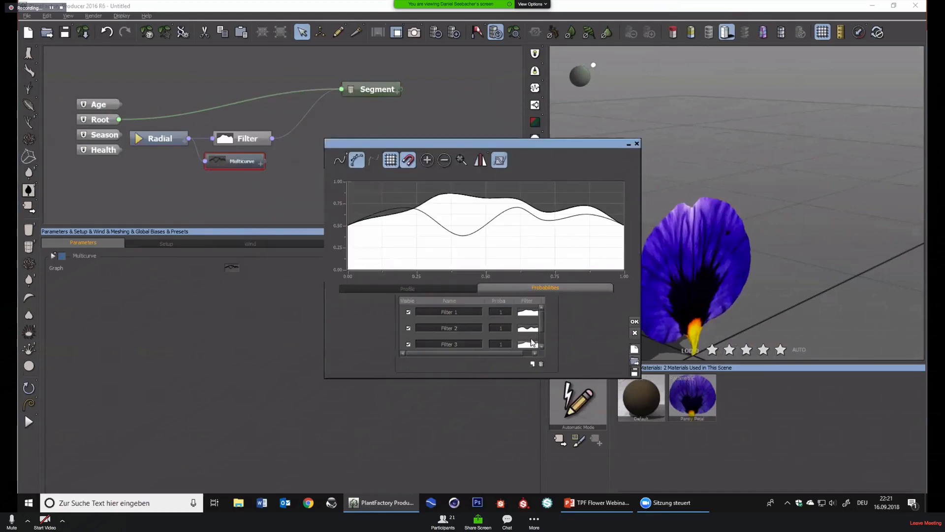
# Reshape Filter 3 into a smooth arch by deleting its middle keypoints and moving the last inner keypoint to about X 0.53, Y 0.75
pyautogui.rightClick(532, 344)
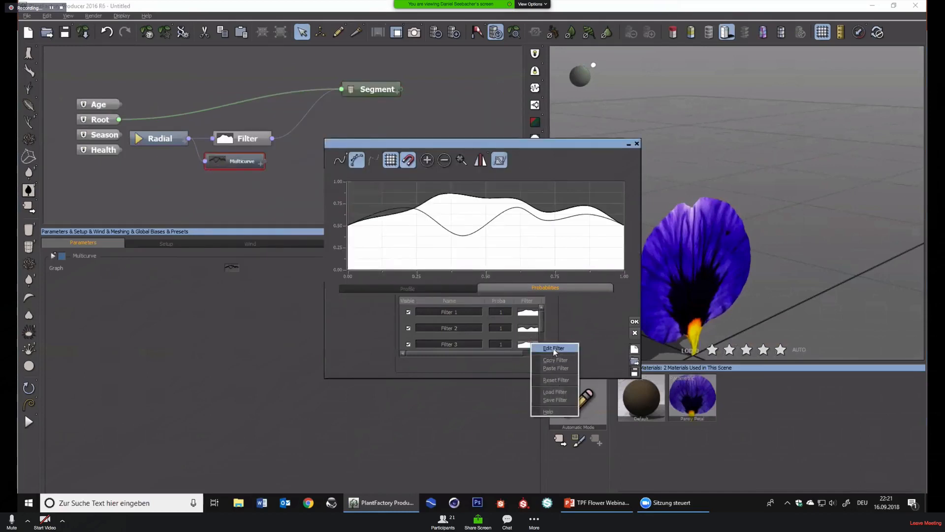
pyautogui.click(554, 348)
pyautogui.moveTo(312, 159); pyautogui.dragTo(447, 194)
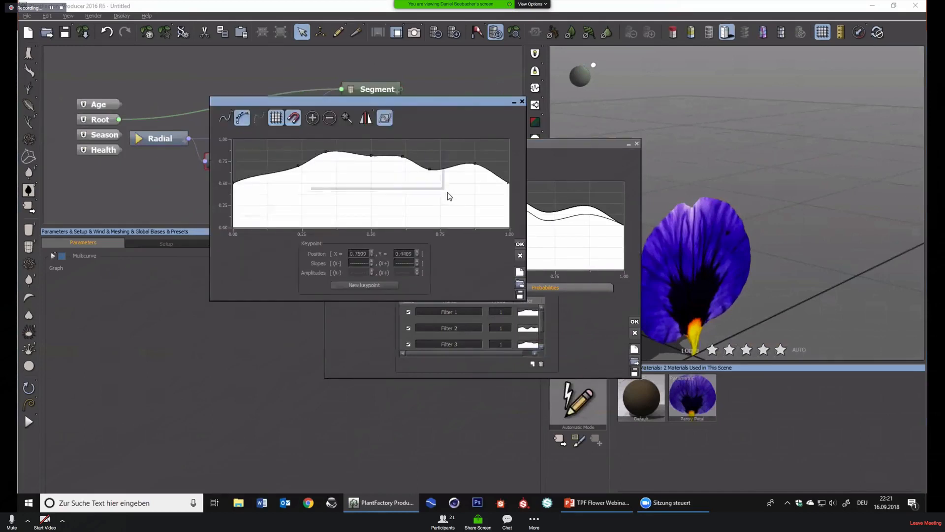
pyautogui.press('Delete')
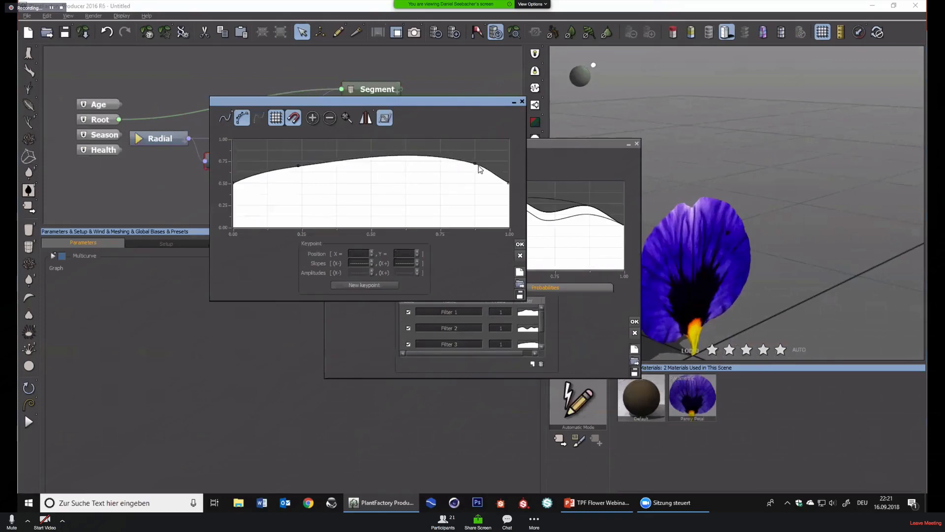
pyautogui.click(475, 164)
pyautogui.moveTo(475, 164); pyautogui.dragTo(380, 163)
pyautogui.click(315, 185)
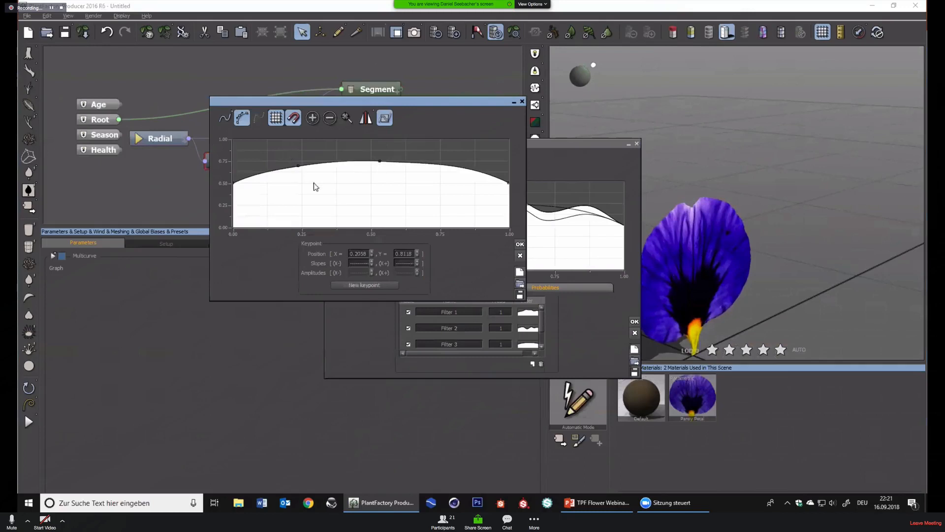
pyautogui.click(520, 244)
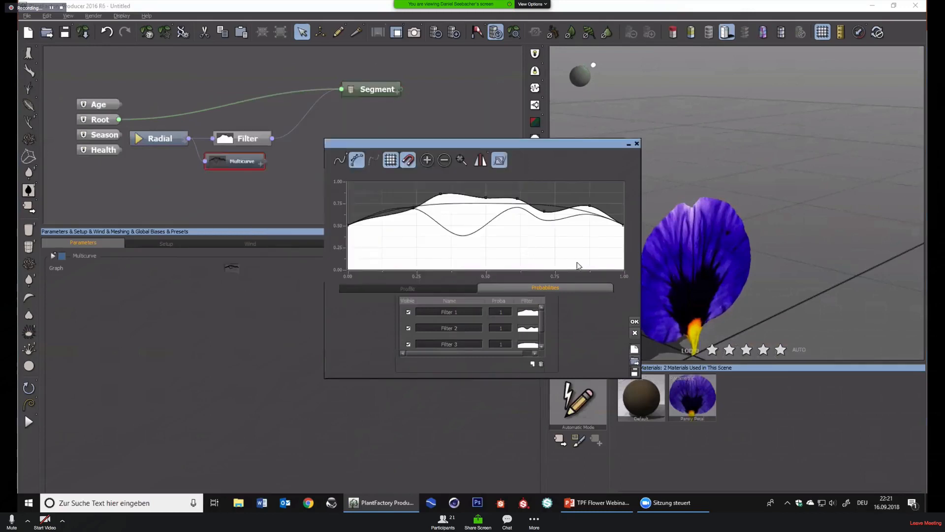
# Hide the Filter 2 and Filter 3 curves and delete Filter 4 from the Multicurve's probabilities list
pyautogui.moveTo(544, 321); pyautogui.dragTo(538, 340)
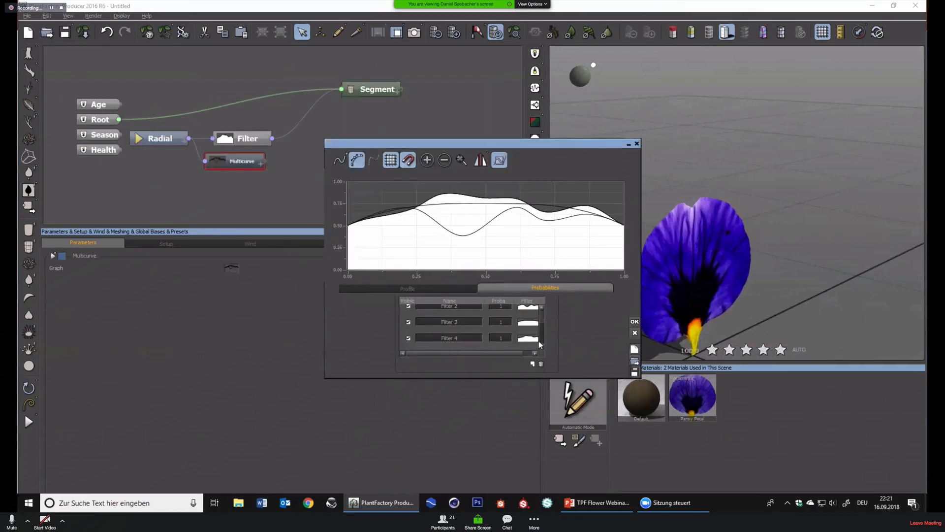
pyautogui.click(408, 322)
pyautogui.click(408, 306)
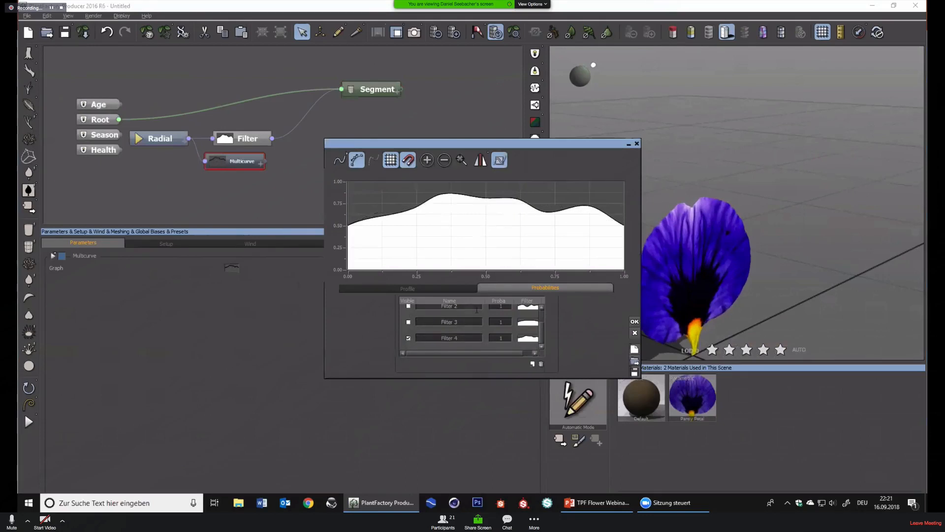
pyautogui.moveTo(542, 328)
pyautogui.mouseDown()
pyautogui.moveTo(540, 313)
pyautogui.moveTo(541, 337)
pyautogui.mouseUp()
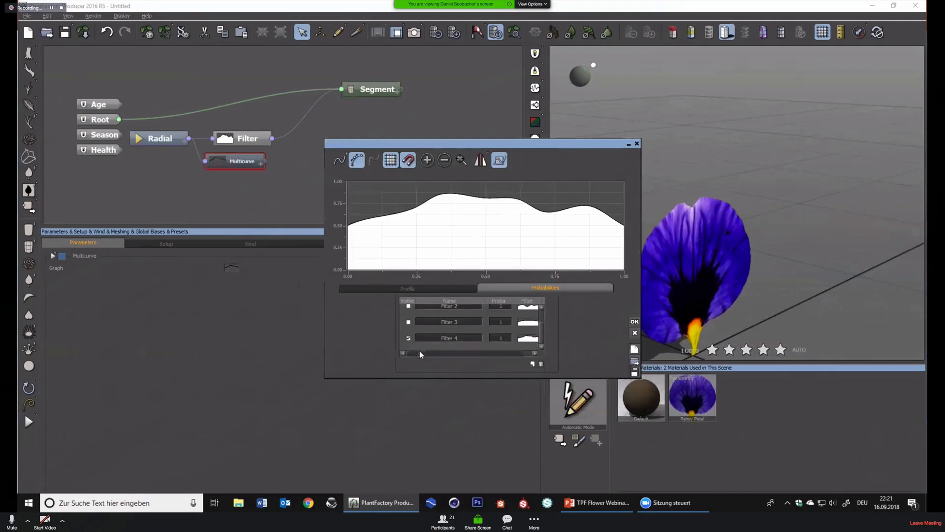
pyautogui.click(542, 364)
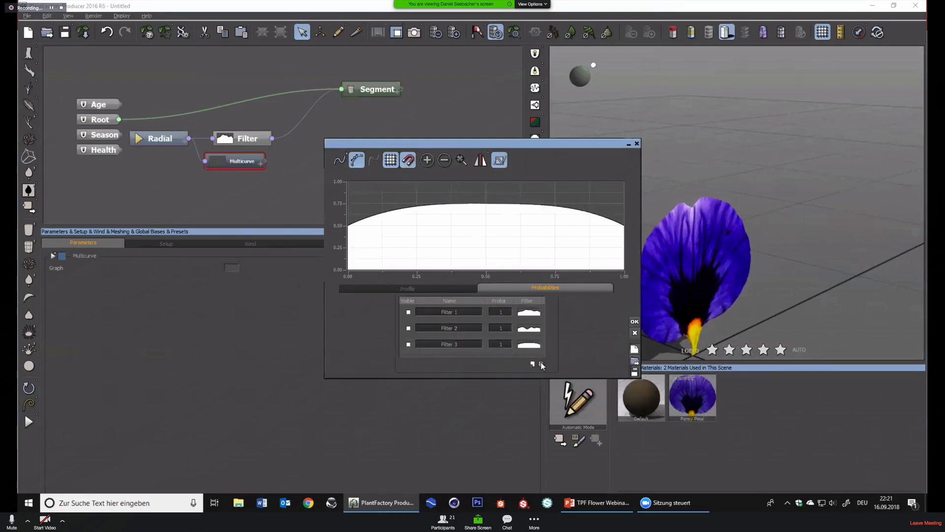
# Make the three remaining filter curves visible again and accept the Multicurve's graph
pyautogui.click(408, 328)
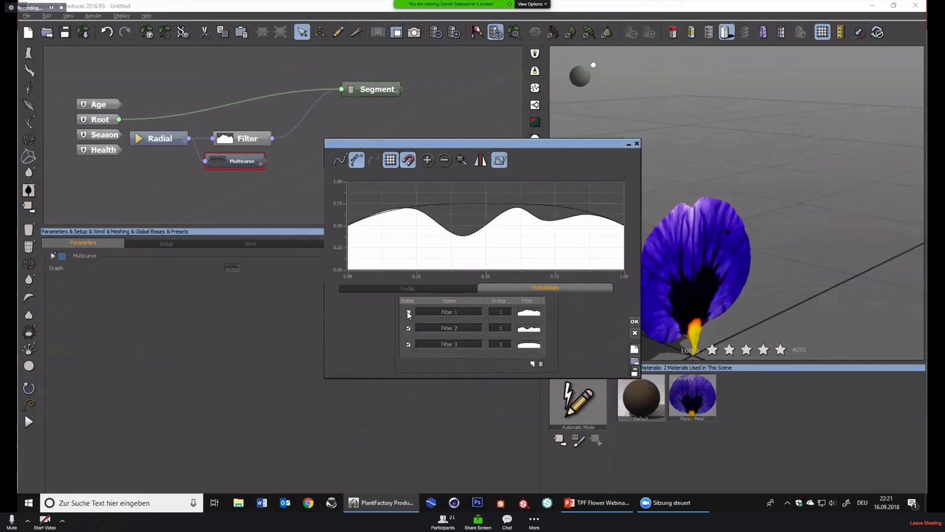
pyautogui.click(409, 313)
pyautogui.click(509, 328)
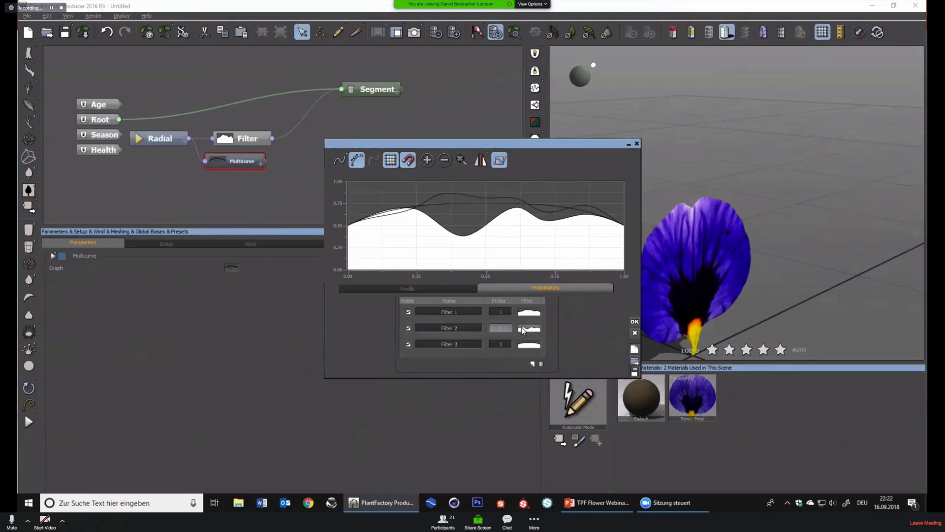
pyautogui.press('Return')
pyautogui.click(635, 321)
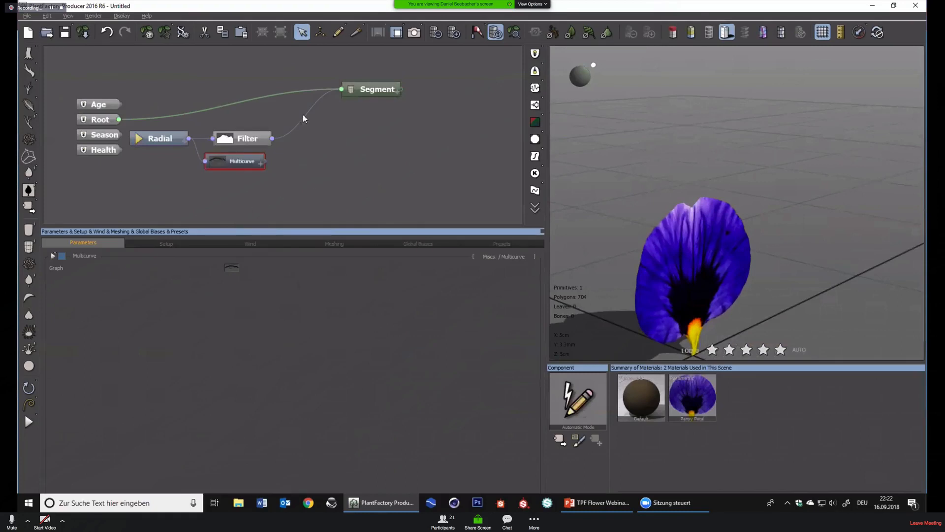
# Delete the Filter node and connect the Multicurve to the Section input of the Segment's blades
pyautogui.click(267, 140)
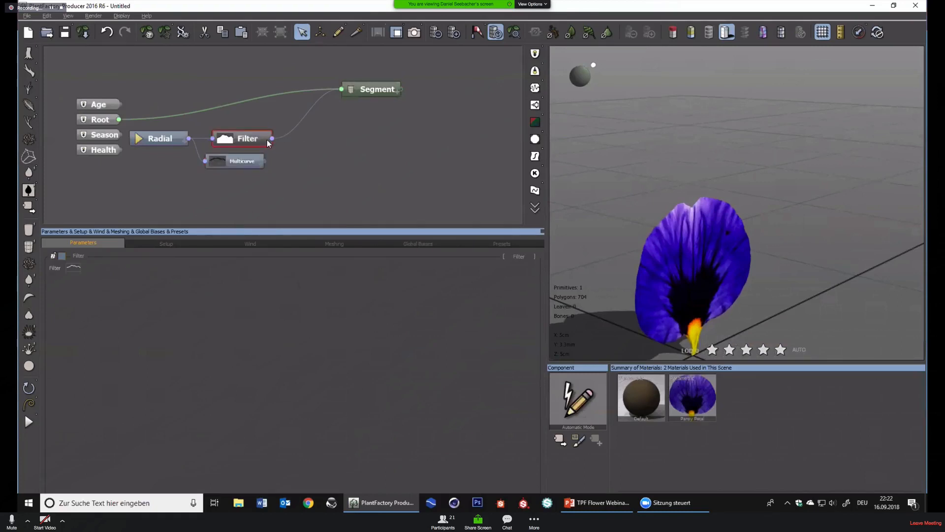
pyautogui.press('Delete')
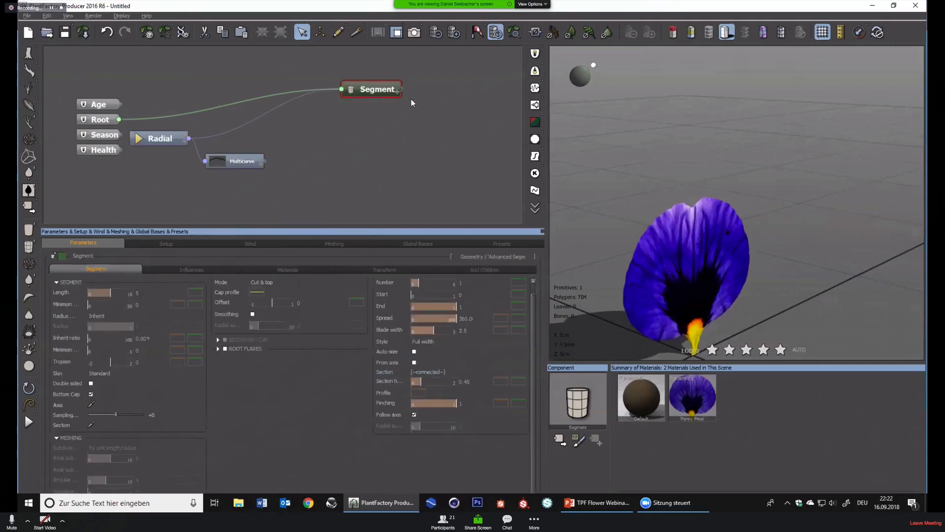
pyautogui.moveTo(387, 111)
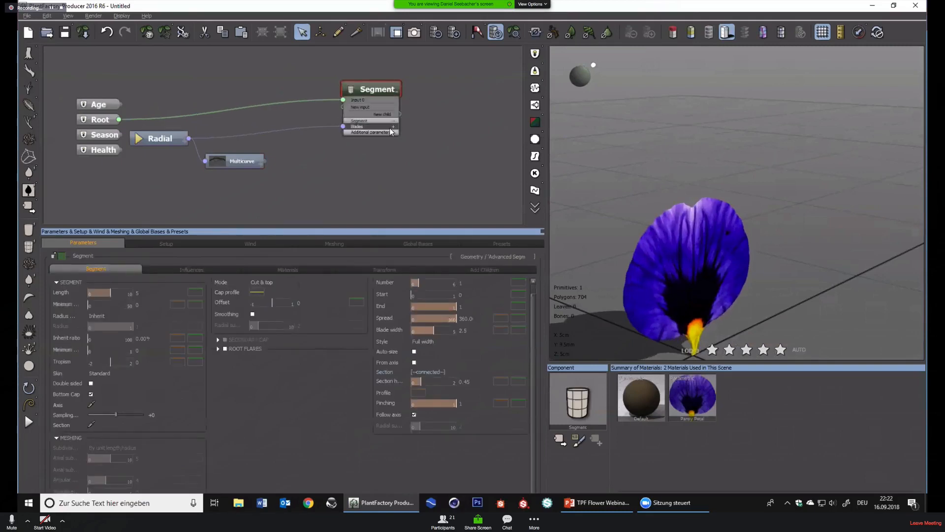
pyautogui.click(392, 127)
pyautogui.moveTo(343, 133); pyautogui.dragTo(264, 161)
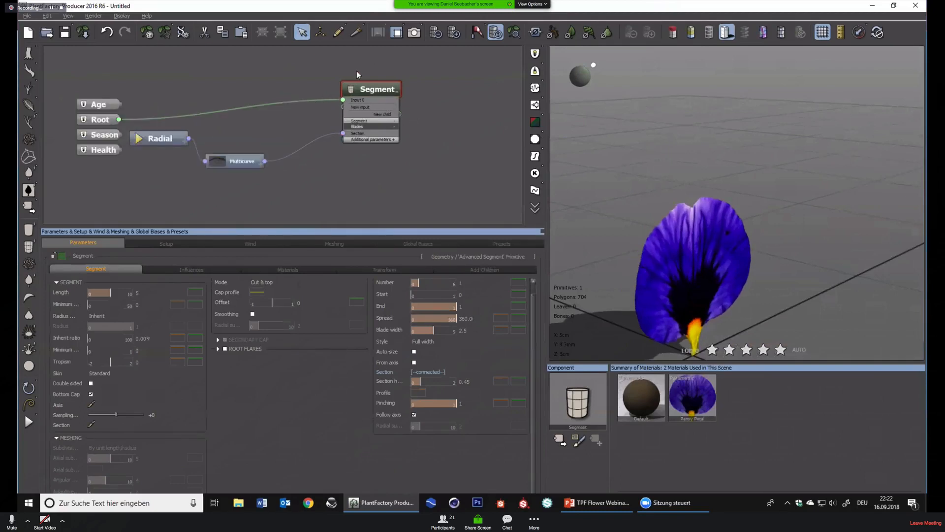
# Open the influence settings of the Segment
pyautogui.click(217, 268)
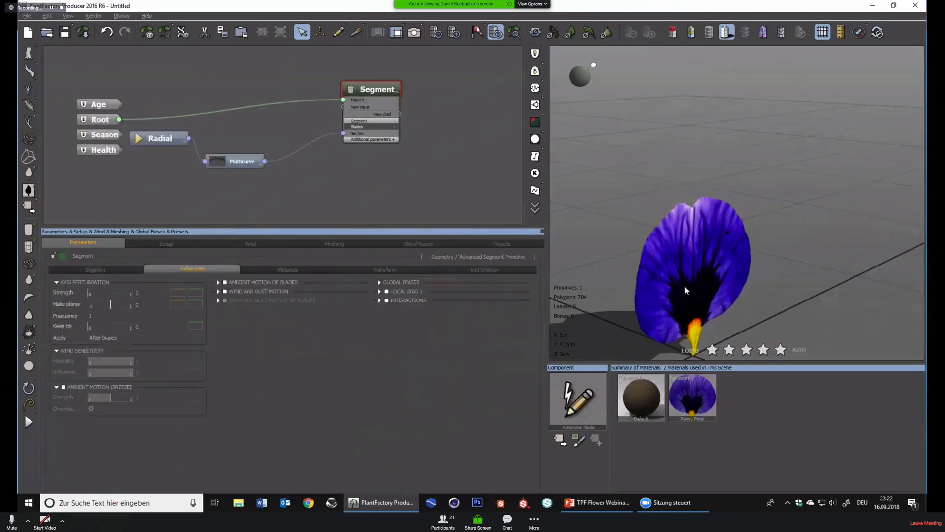
# Enable Local Bias 1 in the Segment node's influences and set its type to Curl
pyautogui.moveTo(721, 293)
pyautogui.mouseDown(button='right')
pyautogui.moveTo(696, 309)
pyautogui.moveTo(814, 279)
pyautogui.moveTo(720, 290)
pyautogui.mouseUp(button='right')
pyautogui.click(395, 292)
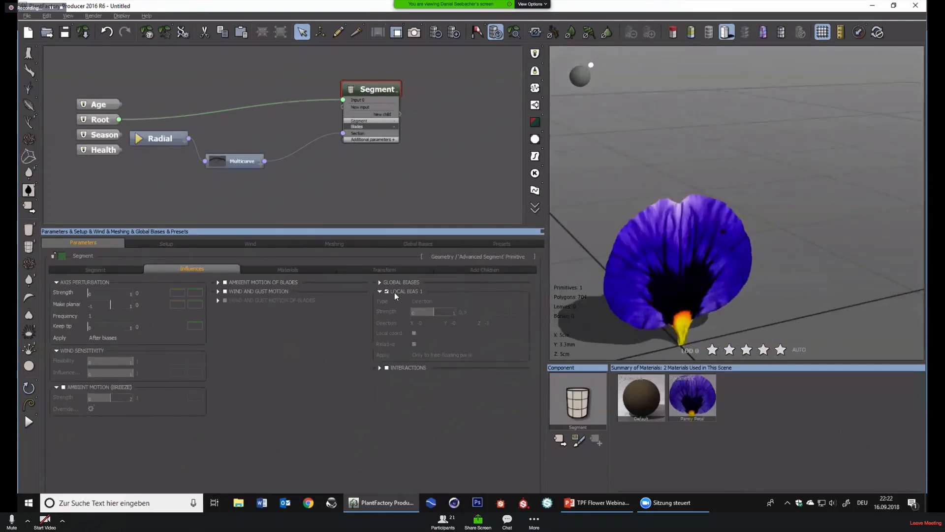
pyautogui.click(432, 294)
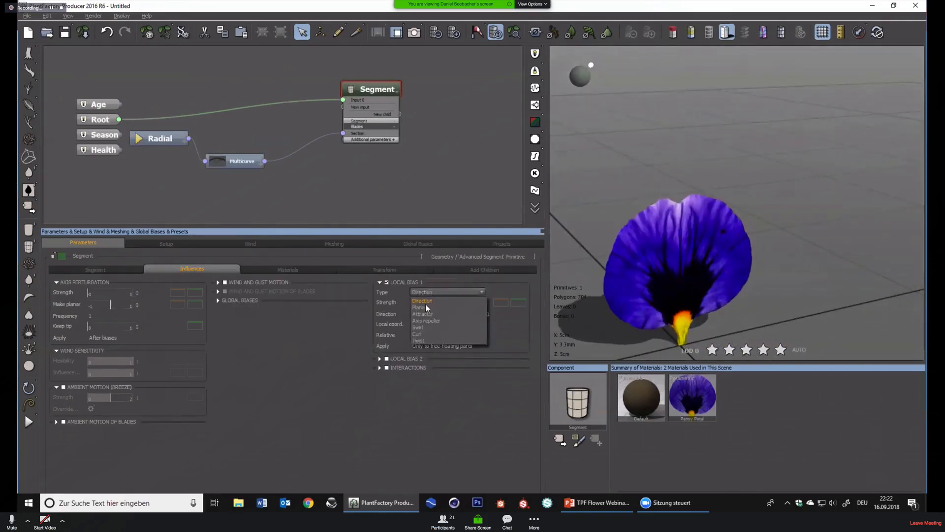
pyautogui.click(427, 334)
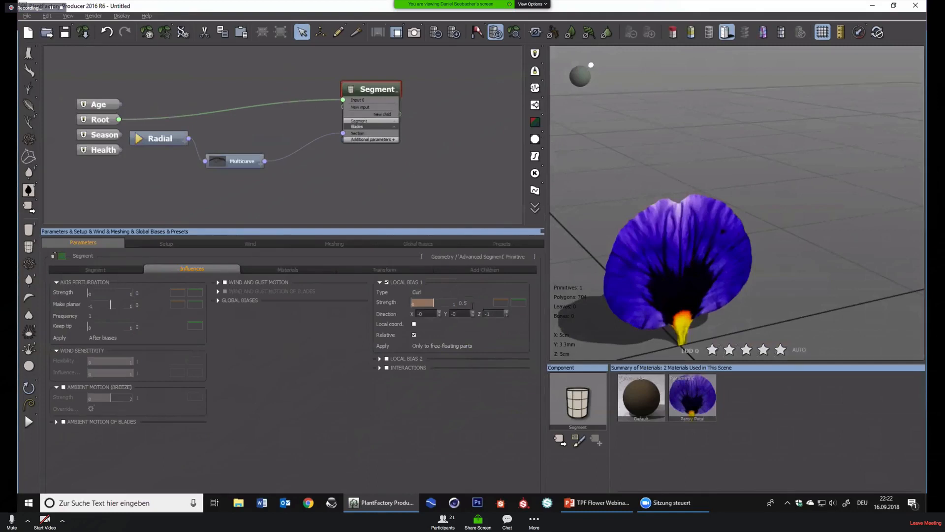
# Set the segment's inherit ratio to 20 to show its axis as a thin stem
pyautogui.click(95, 269)
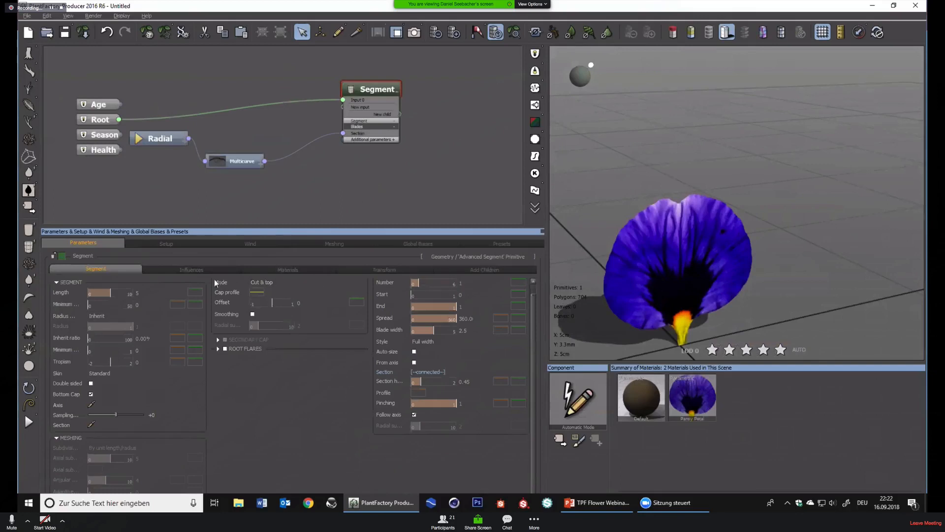
pyautogui.click(145, 340)
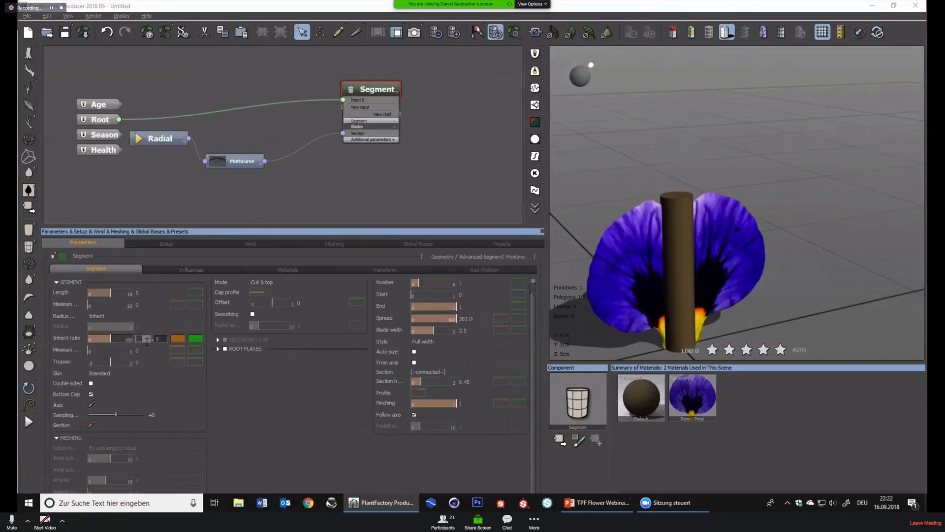
pyautogui.write('20')
pyautogui.press('Return')
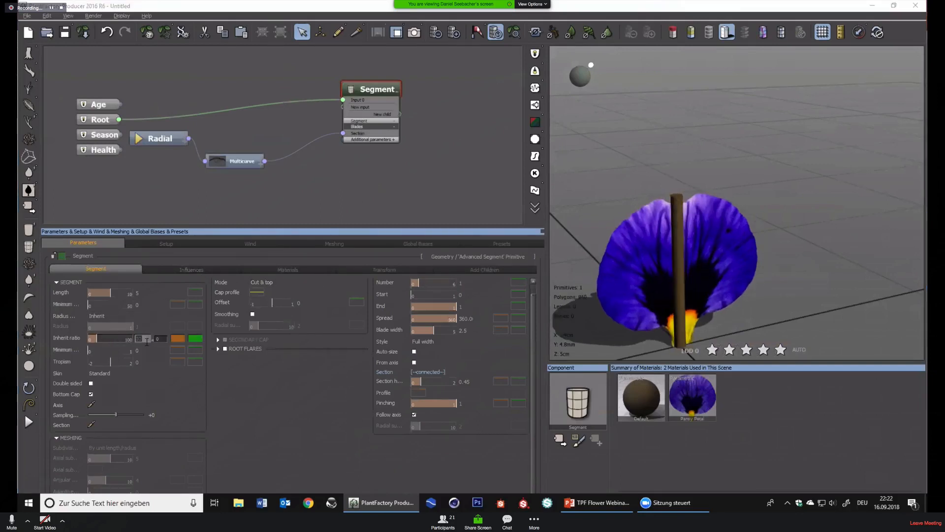
# Set the curl bias direction of the segment to Y 1 and Z 0
pyautogui.click(190, 270)
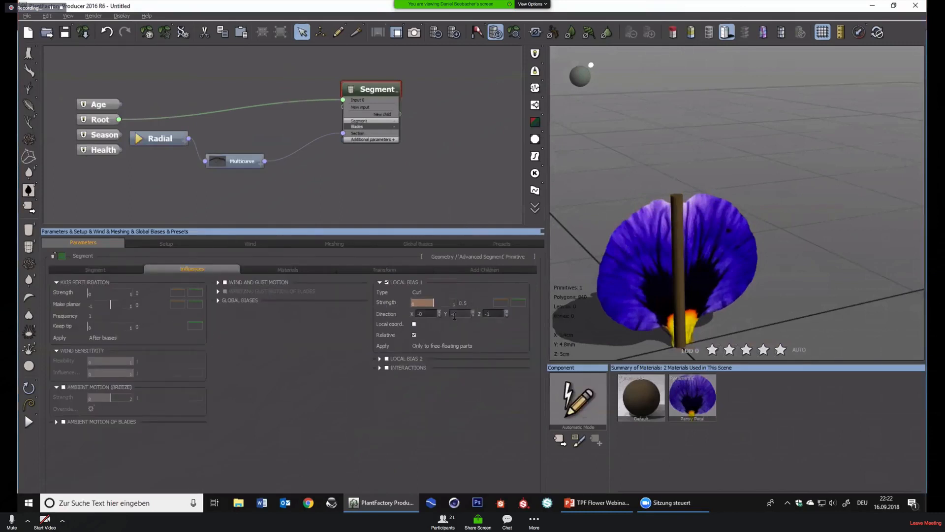
pyautogui.click(456, 314)
pyautogui.write('1')
pyautogui.click(491, 313)
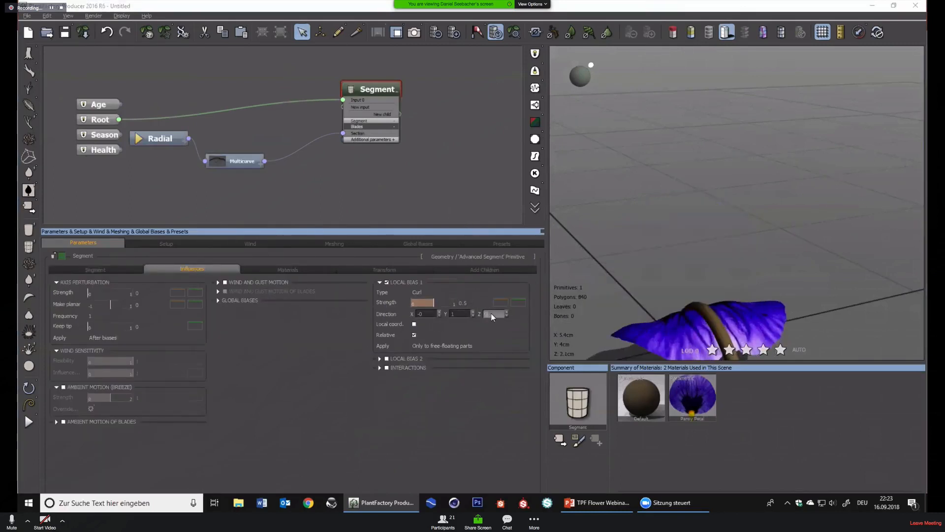
pyautogui.moveTo(662, 271); pyautogui.dragTo(591, 295)
# Set the segment's inherit ratio to 0
pyautogui.click(99, 268)
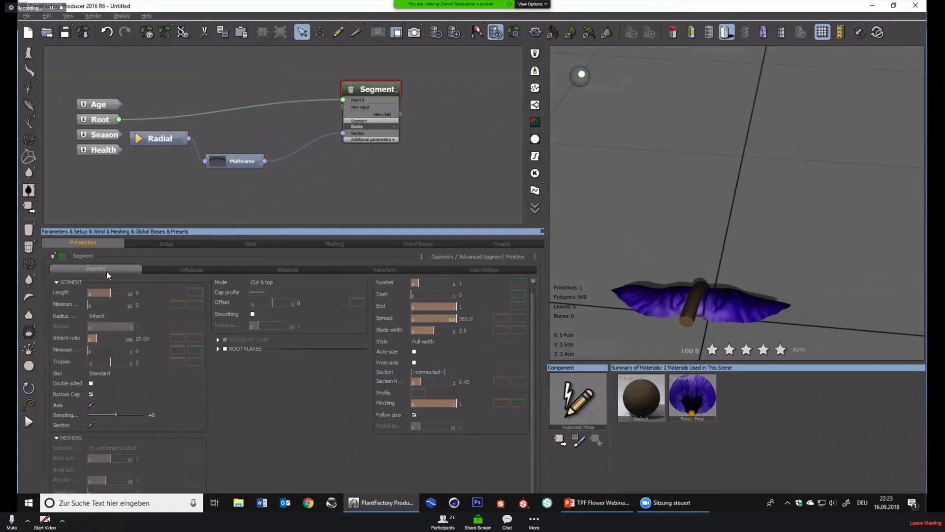
pyautogui.click(111, 318)
pyautogui.click(142, 339)
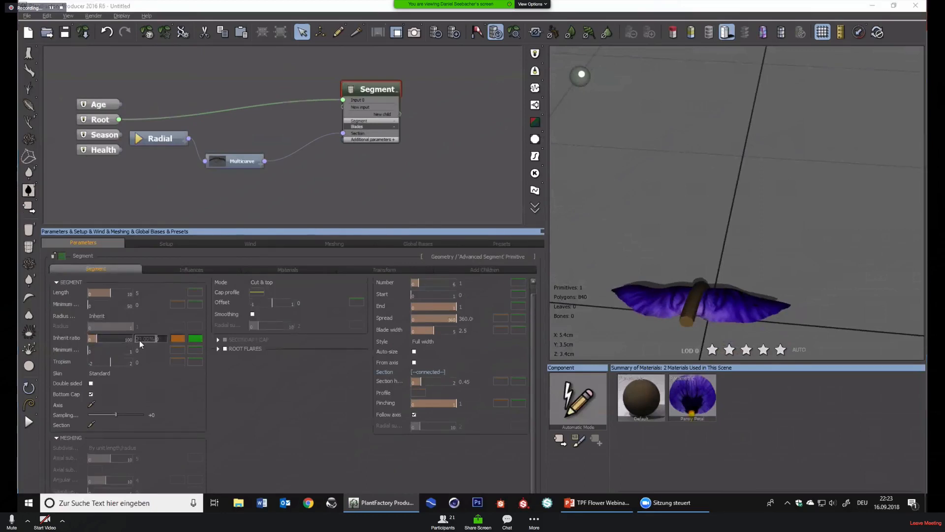
pyautogui.write('0')
pyautogui.press('Return')
# Redirect the preview light so that it falls on the front of the petal
pyautogui.moveTo(808, 333); pyautogui.dragTo(713, 208, button='right')
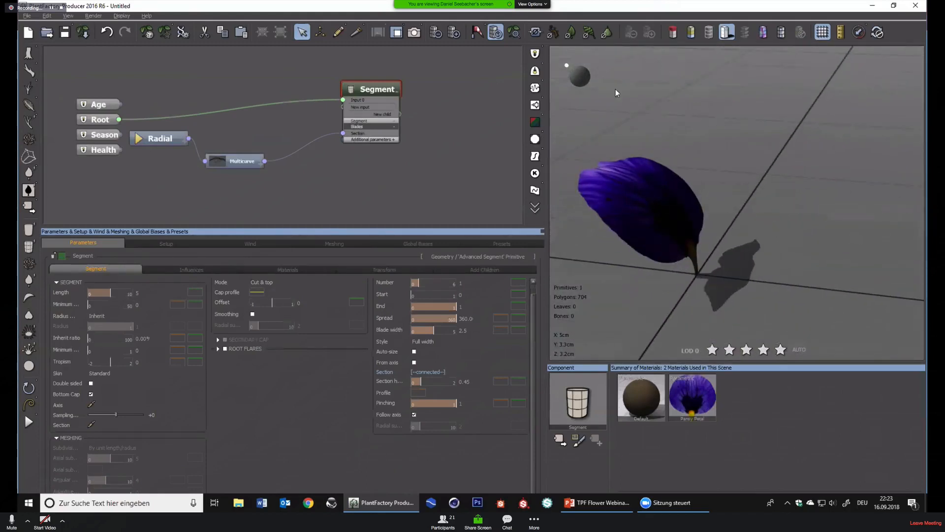
pyautogui.moveTo(570, 70); pyautogui.dragTo(661, 82)
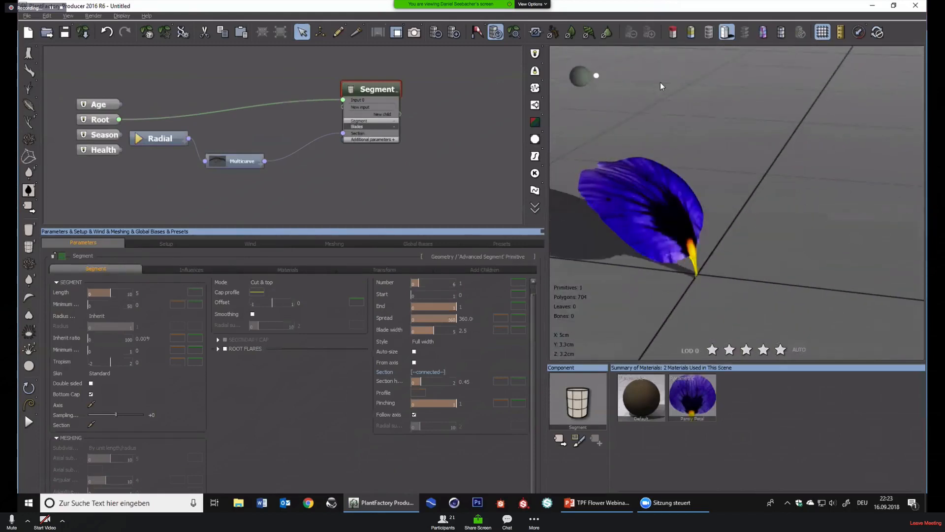
pyautogui.moveTo(561, 302); pyautogui.dragTo(726, 212, button='right')
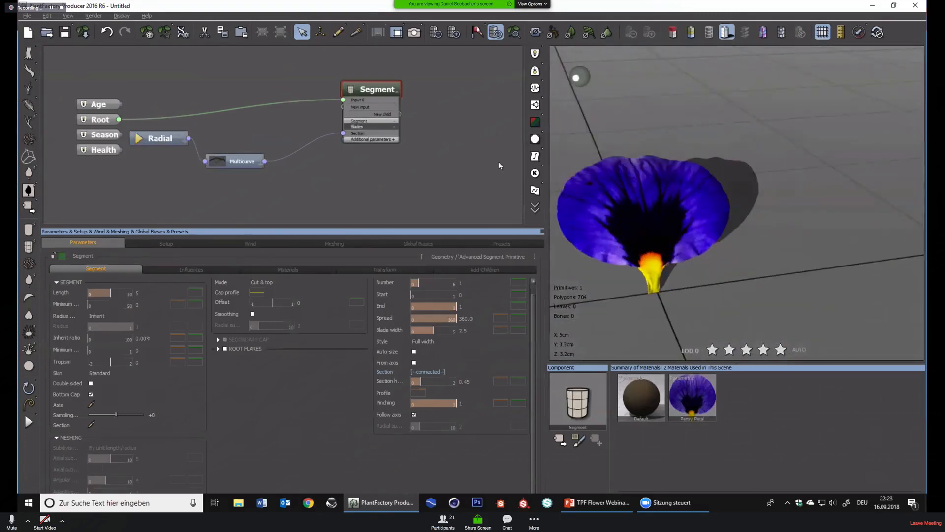
# Rename the Segment node as Petals
pyautogui.click(201, 269)
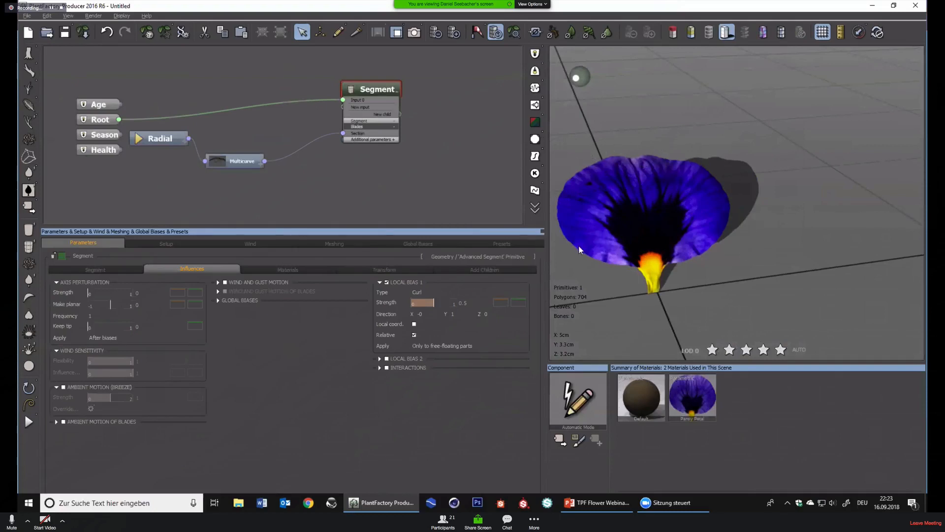
pyautogui.doubleClick(375, 87)
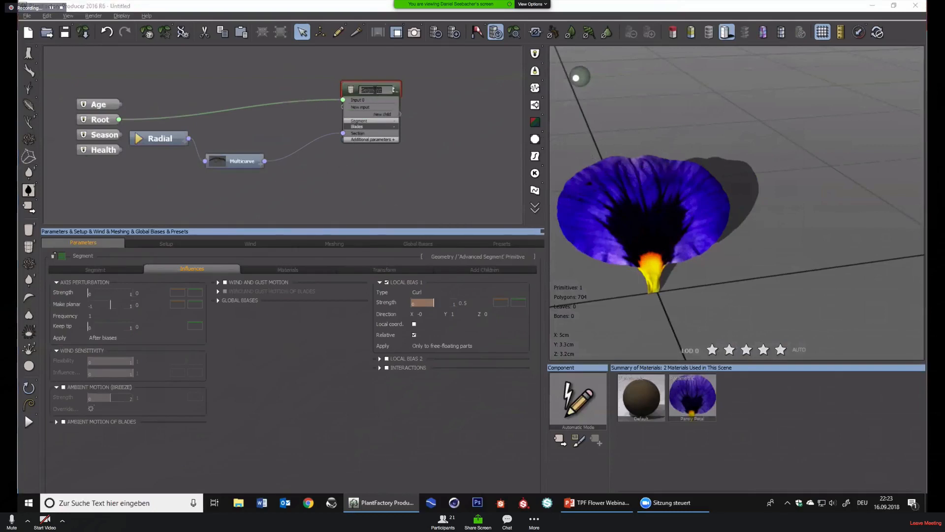
pyautogui.write('Petals')
pyautogui.press('Return')
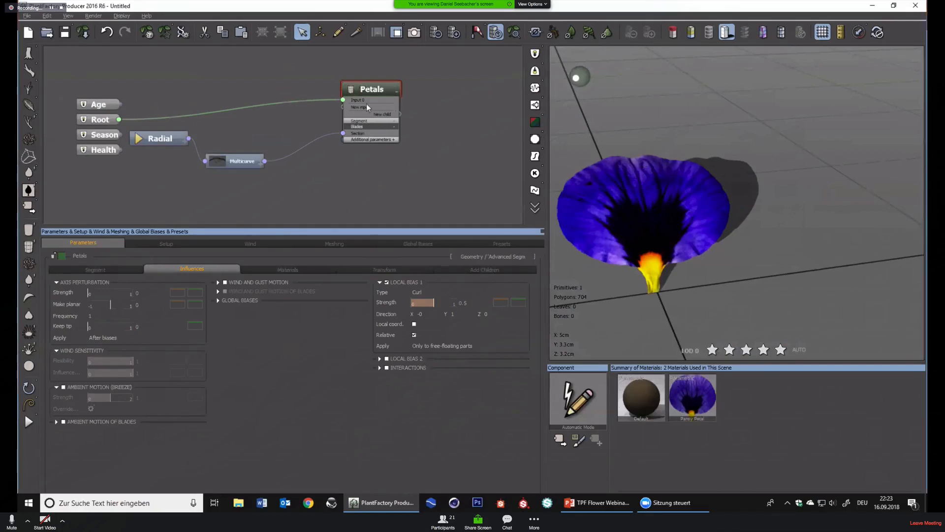
# Replace the direct link from Root to Petals with a new Segment node connected between them
pyautogui.click(233, 110)
pyautogui.press('Delete')
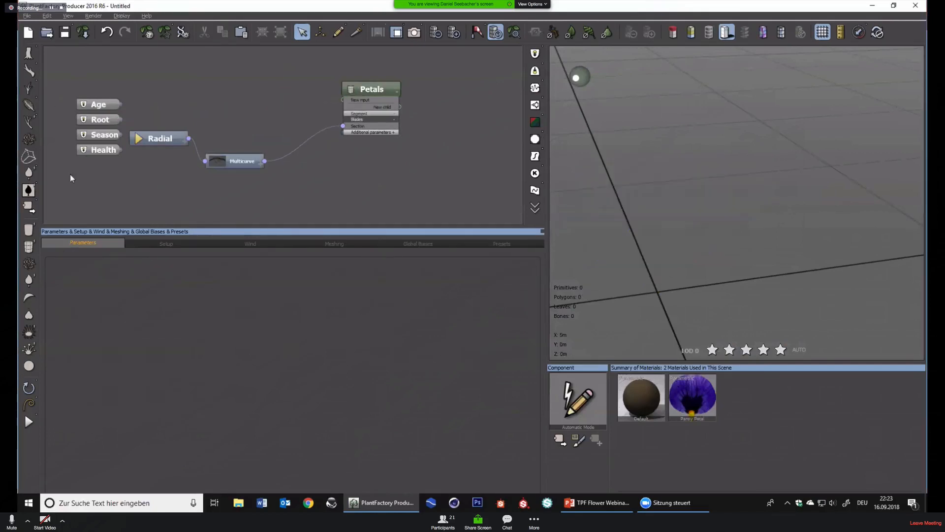
pyautogui.click(297, 126)
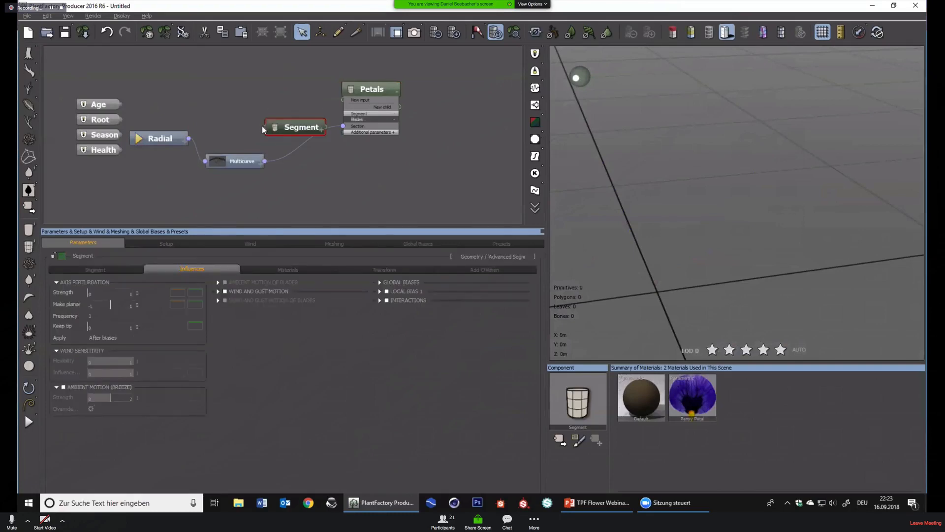
pyautogui.moveTo(265, 128); pyautogui.dragTo(118, 119)
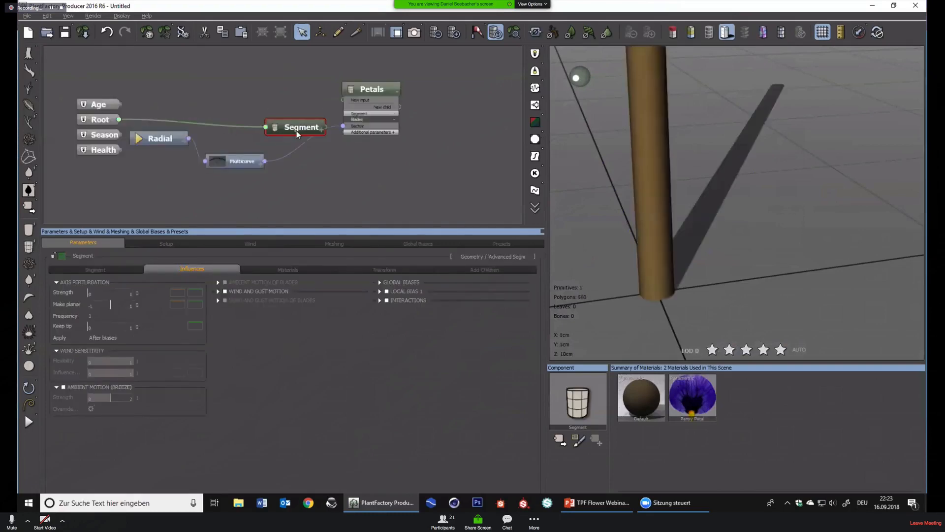
pyautogui.moveTo(291, 131); pyautogui.dragTo(253, 105)
pyautogui.moveTo(348, 101); pyautogui.dragTo(288, 101)
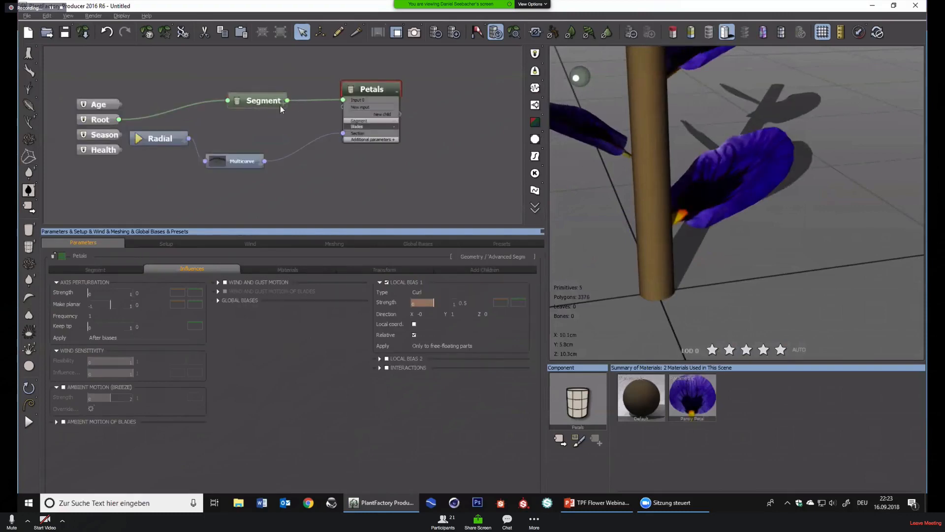
# Set the number of Petals children on the new Segment to 1 and enable Whorl with 2 per whorl
pyautogui.click(263, 101)
pyautogui.click(486, 270)
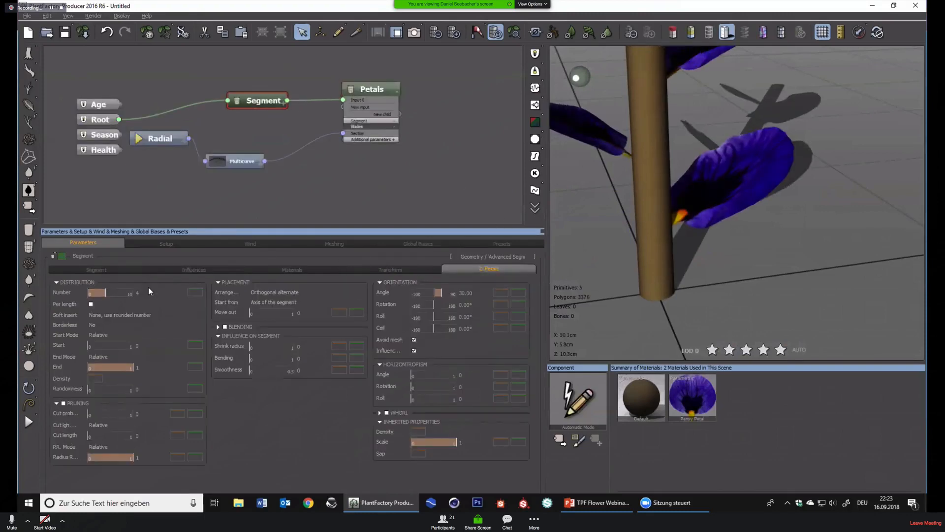
pyautogui.click(143, 292)
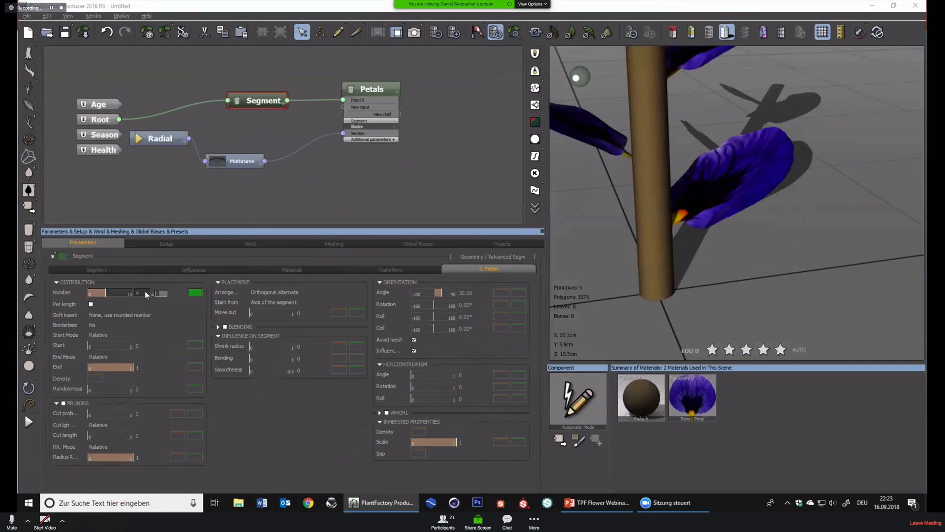
pyautogui.write('1')
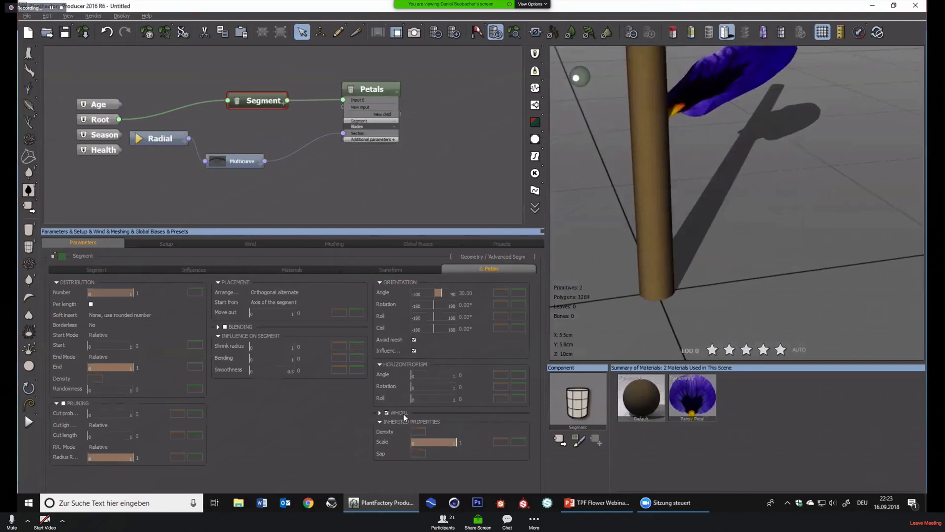
pyautogui.click(403, 413)
pyautogui.press('Return')
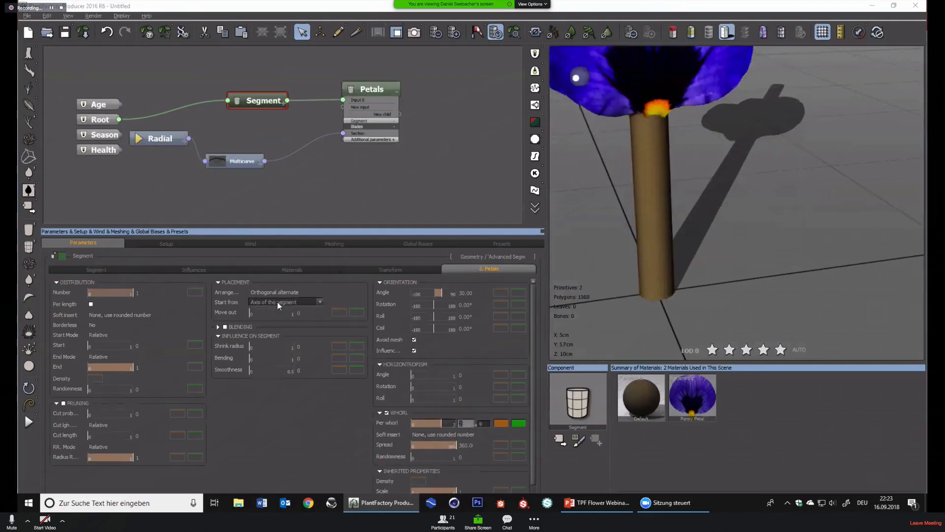
pyautogui.scroll(-3, 774, 176)
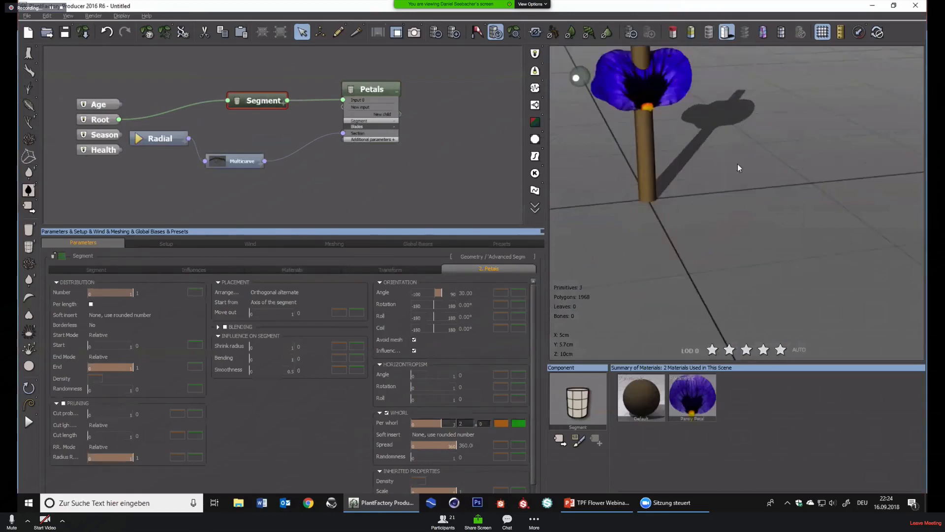
# Set the orientation angle of the petals on the stem segment to 0°
pyautogui.moveTo(438, 294); pyautogui.dragTo(431, 294)
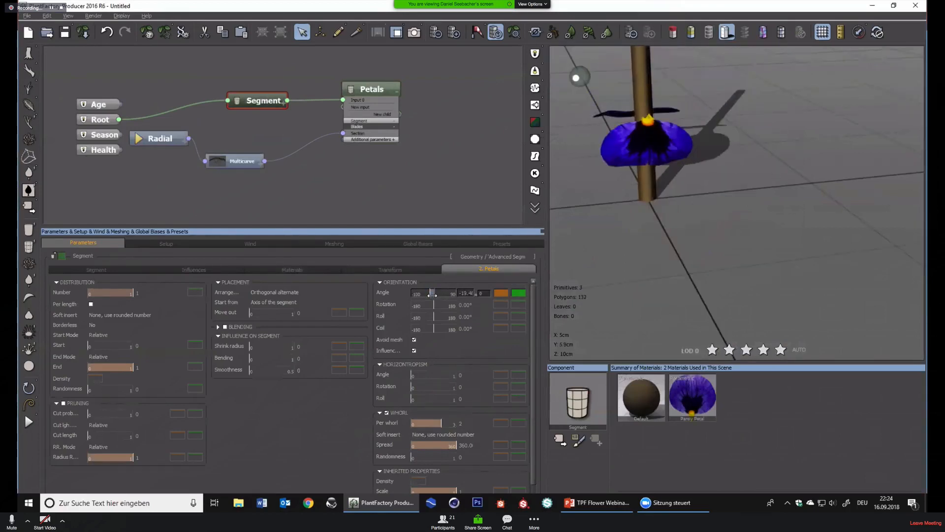
pyautogui.click(463, 294)
pyautogui.write('0')
pyautogui.press('Return')
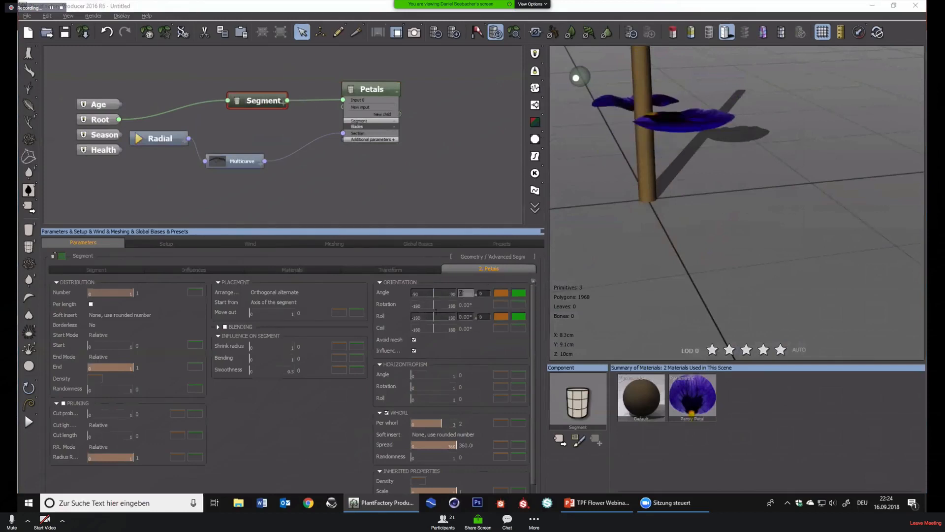
# Set the orientation rotation of the petals to 90°
pyautogui.moveTo(441, 307); pyautogui.dragTo(446, 306)
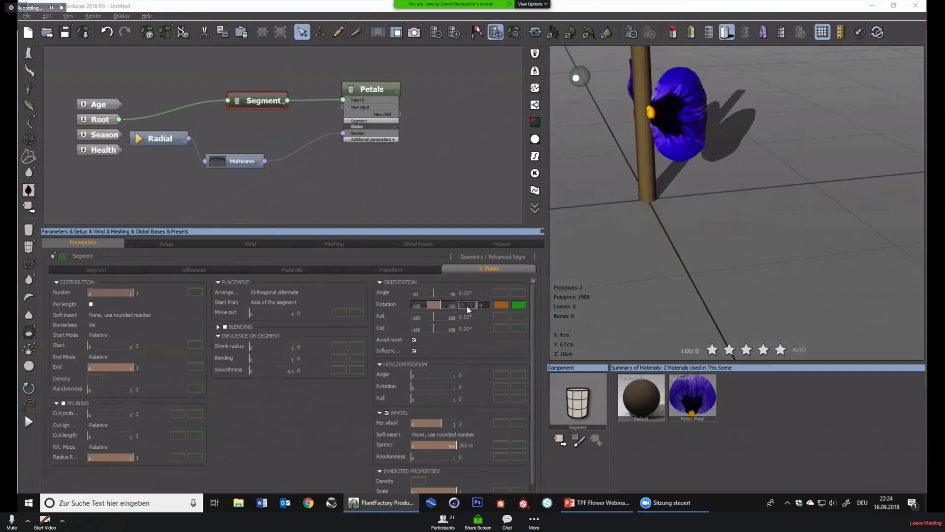
pyautogui.doubleClick(466, 306)
pyautogui.write('90')
pyautogui.press('Return')
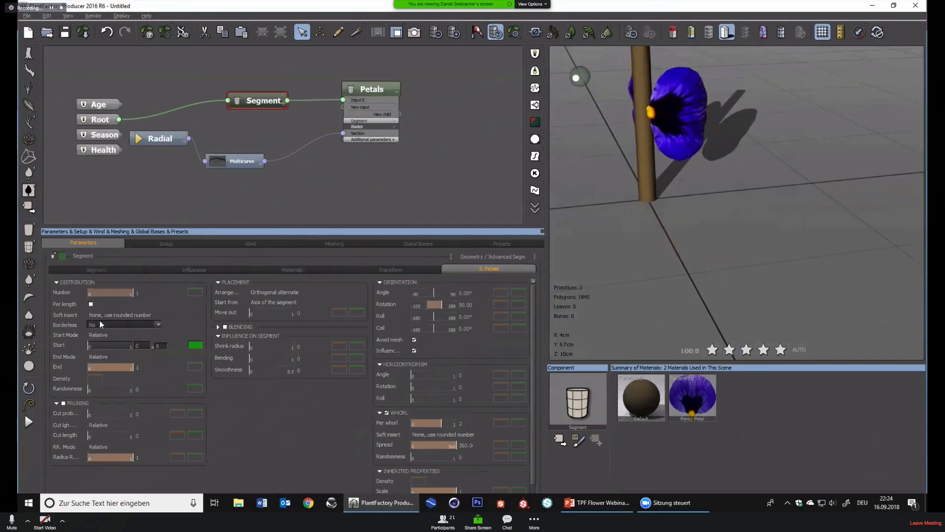
# Place the petals at the stem's tip by setting Borderless to Top and the distribution start to 1
pyautogui.click(95, 325)
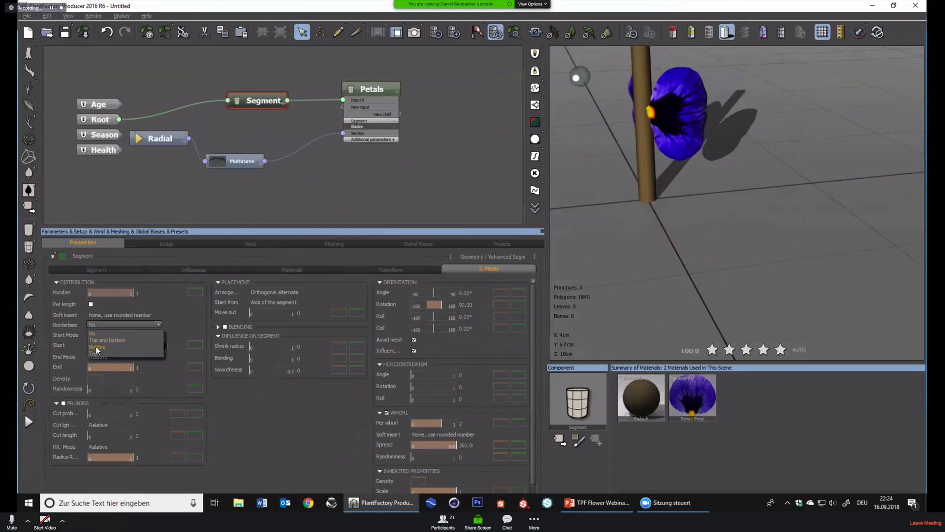
pyautogui.click(93, 353)
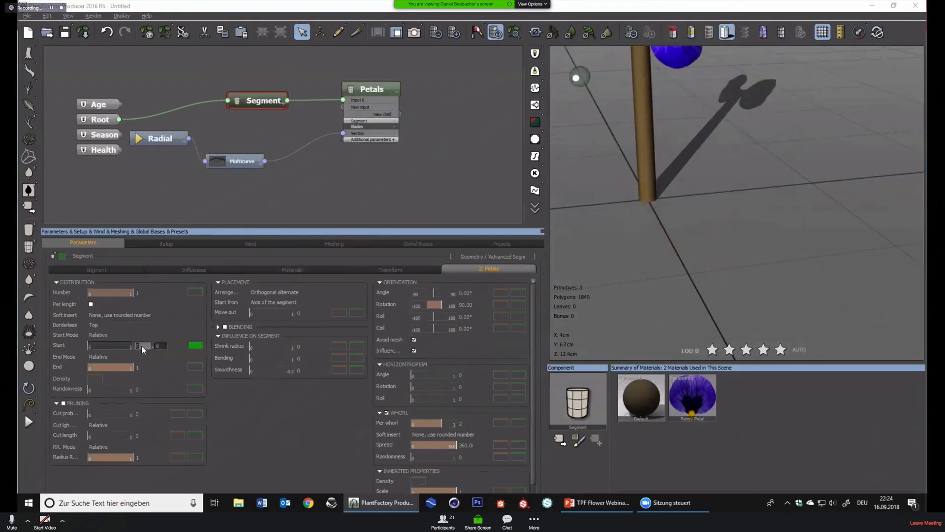
pyautogui.click(131, 346)
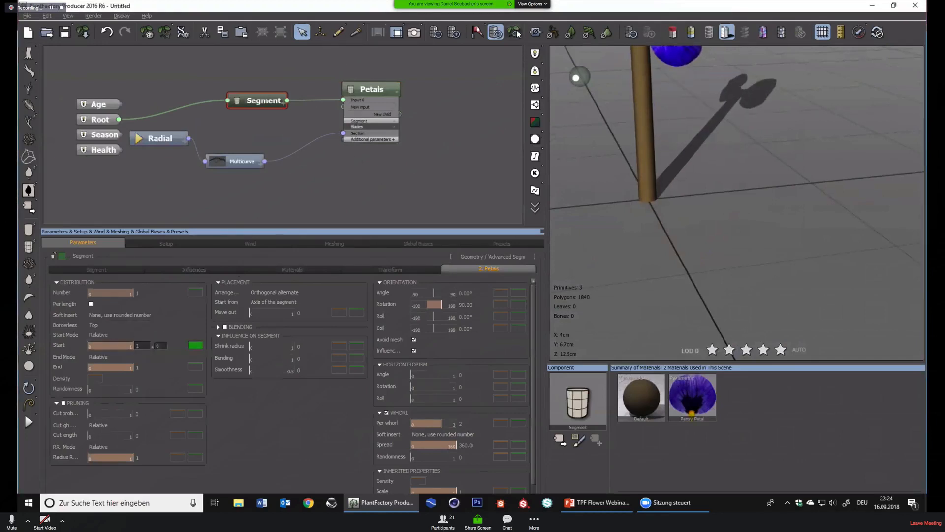
pyautogui.moveTo(817, 166); pyautogui.dragTo(871, 157)
pyautogui.moveTo(819, 134); pyautogui.dragTo(797, 223)
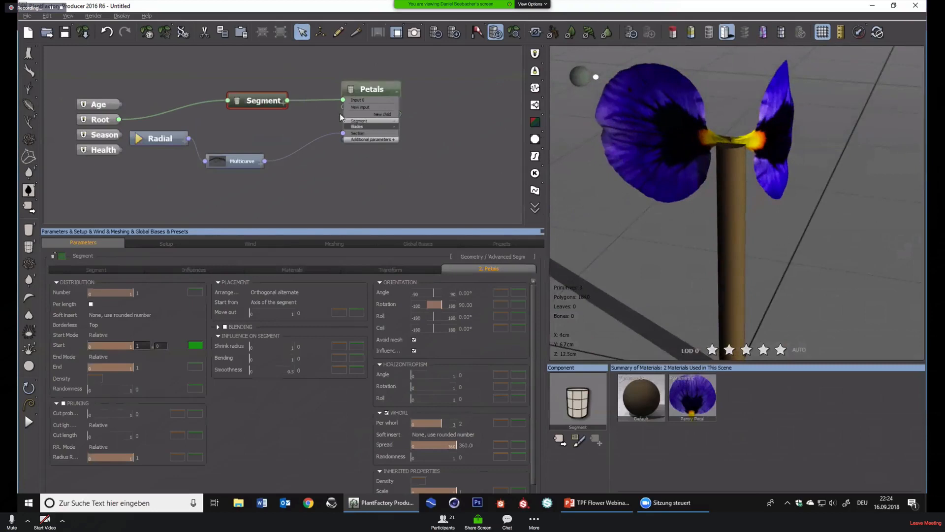
# Reduce the curl bias strength of the Petals node to about 0.28 and enable its local coordinates
pyautogui.click(377, 109)
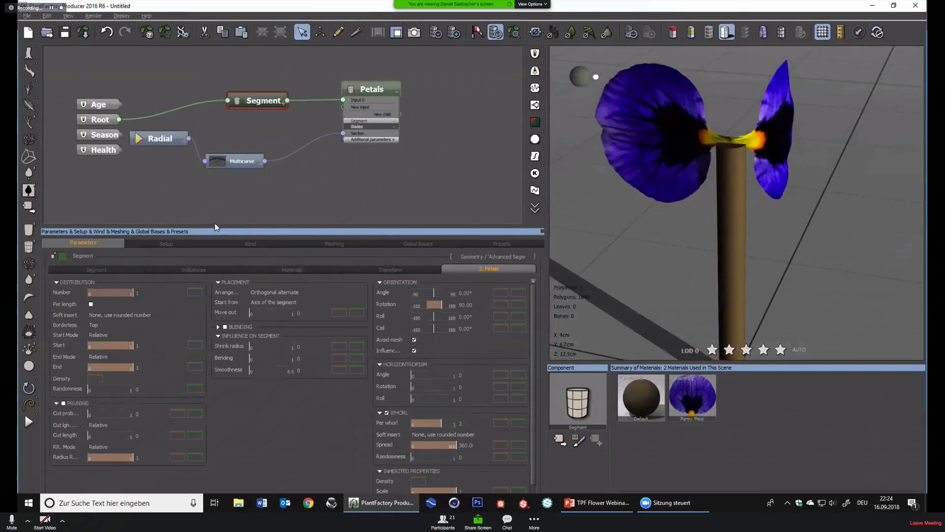
pyautogui.moveTo(437, 305); pyautogui.dragTo(422, 304)
pyautogui.click(414, 324)
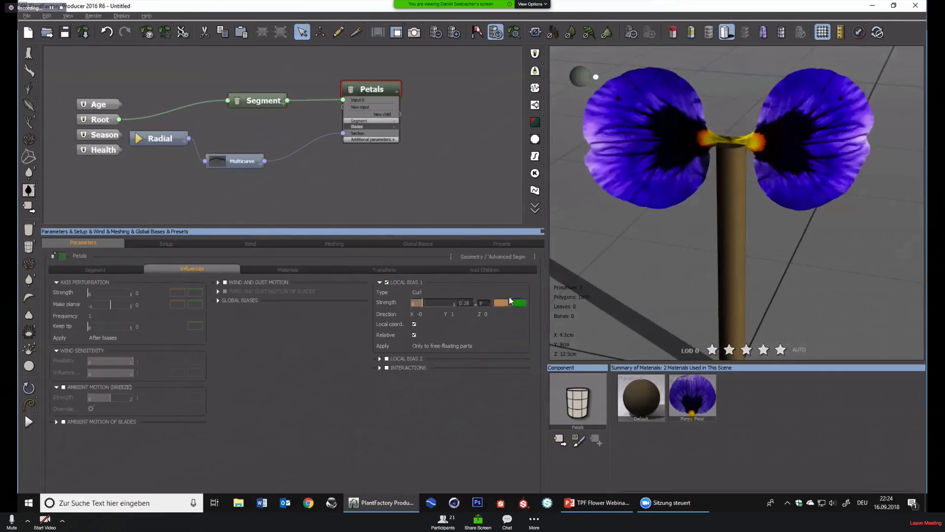
# Set the Petals node's curl bias direction to X 1, Y 0, Z 1 and its strength to about 0.63
pyautogui.moveTo(423, 303)
pyautogui.mouseDown()
pyautogui.moveTo(444, 303)
pyautogui.moveTo(427, 303)
pyautogui.mouseUp()
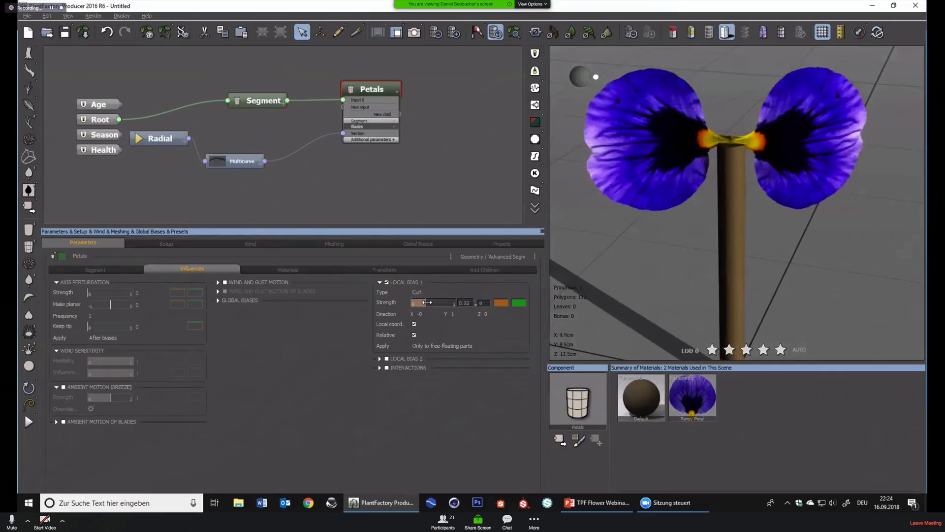
pyautogui.moveTo(652, 231); pyautogui.dragTo(622, 267)
pyautogui.doubleClick(427, 314)
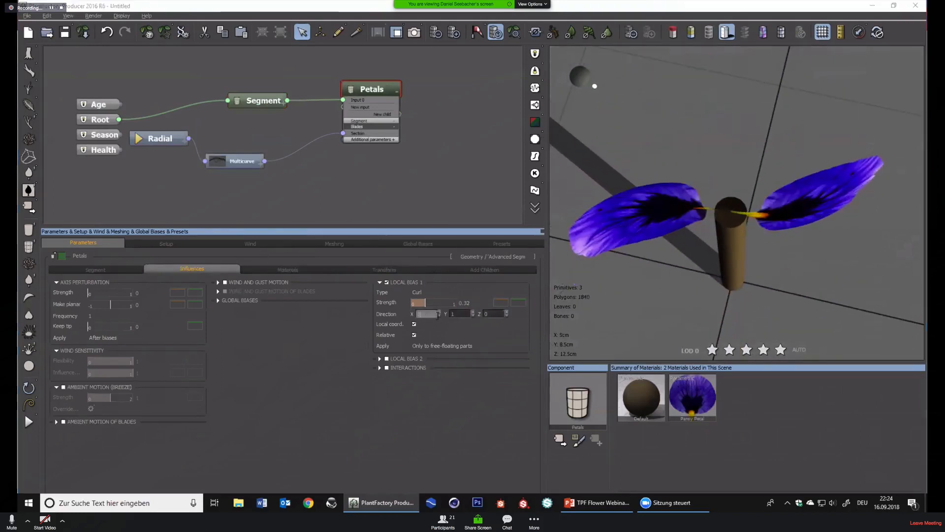
pyautogui.write('1')
pyautogui.doubleClick(464, 314)
pyautogui.write('0')
pyautogui.press('Return')
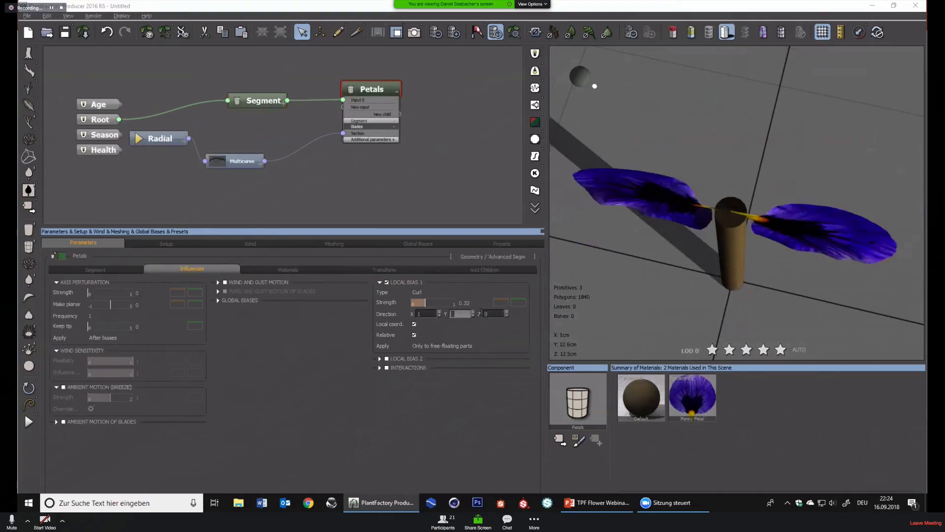
pyautogui.press('Tab')
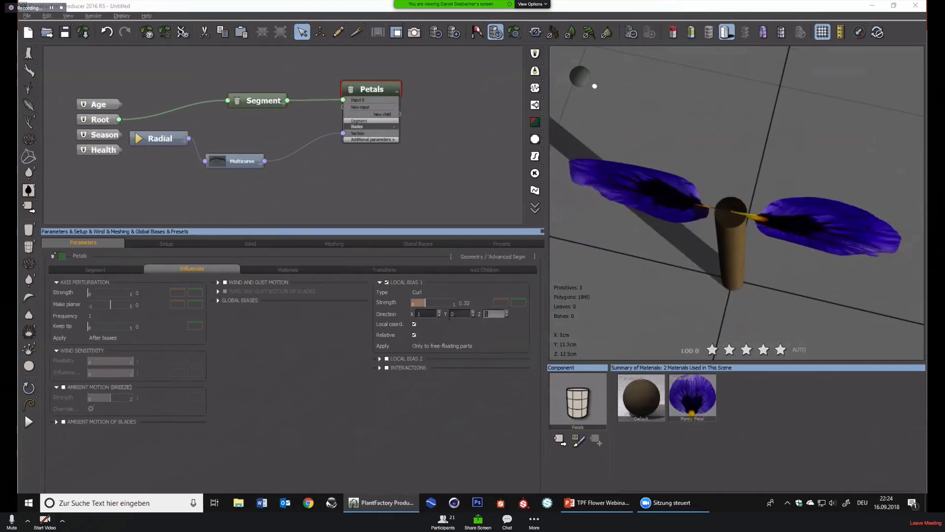
pyautogui.moveTo(425, 302); pyautogui.dragTo(445, 302)
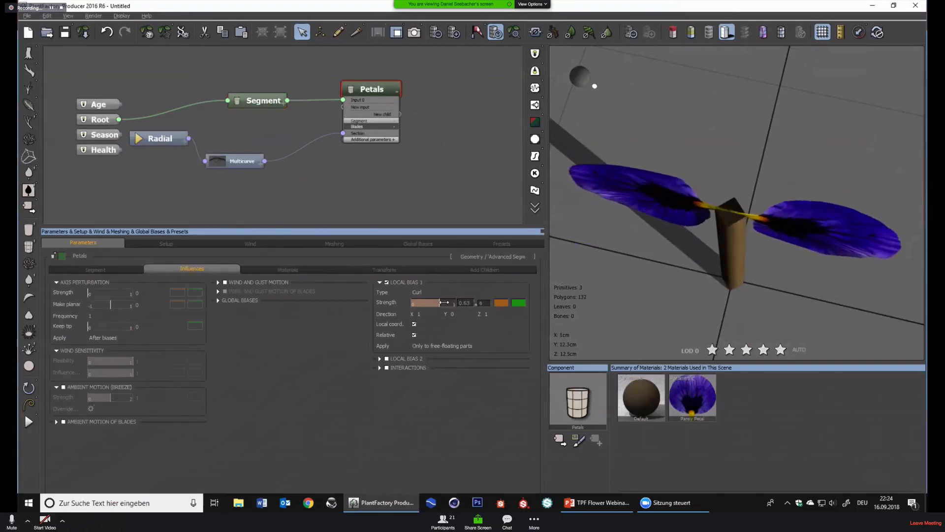
pyautogui.moveTo(626, 285); pyautogui.dragTo(679, 199, button='right')
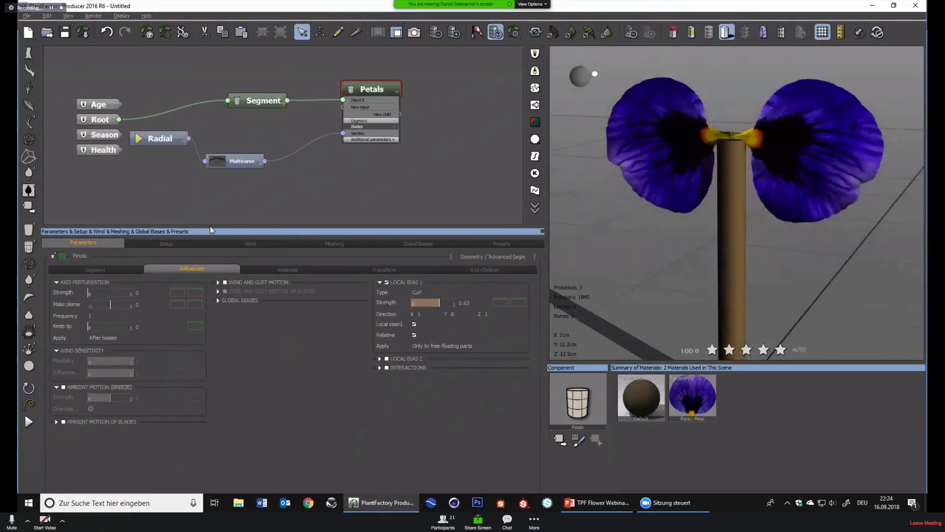
# Thin the stem by reducing the Segment node's radius inherit ratio to about 10
pyautogui.click(247, 98)
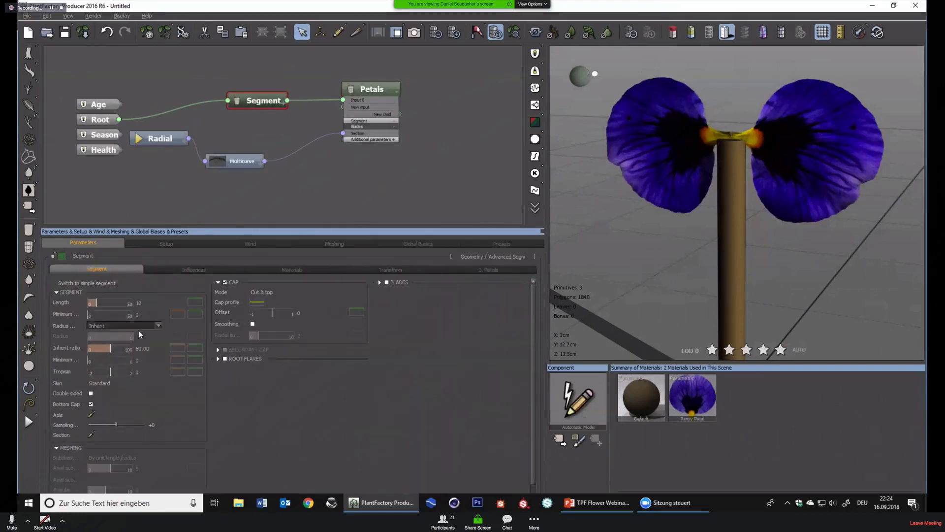
pyautogui.moveTo(110, 348); pyautogui.dragTo(102, 352)
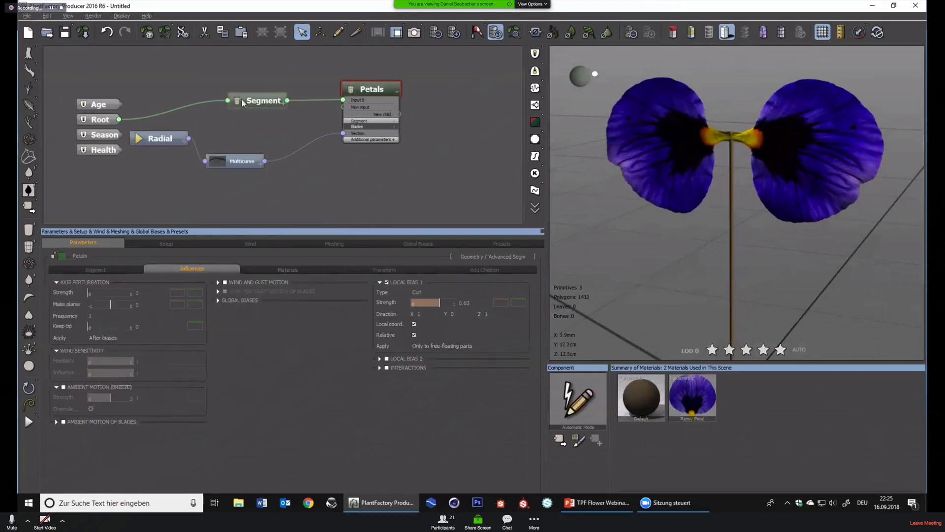
# Set the distribution start of the petals on the stem segment to 0
pyautogui.click(263, 100)
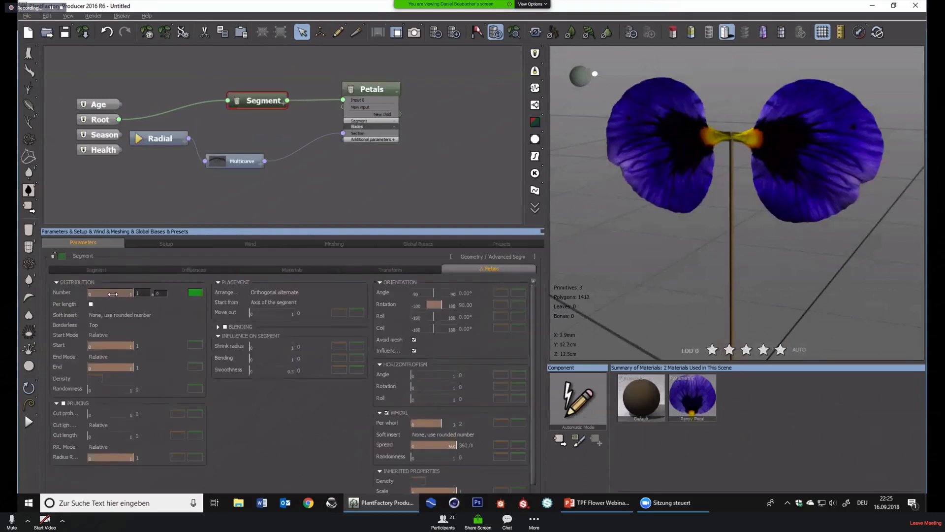
pyautogui.moveTo(132, 345); pyautogui.dragTo(80, 345)
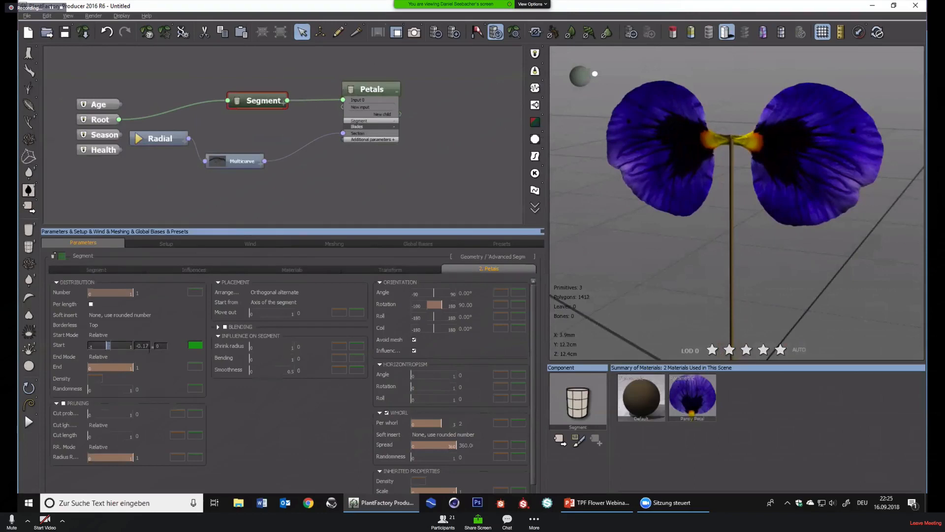
pyautogui.doubleClick(146, 346)
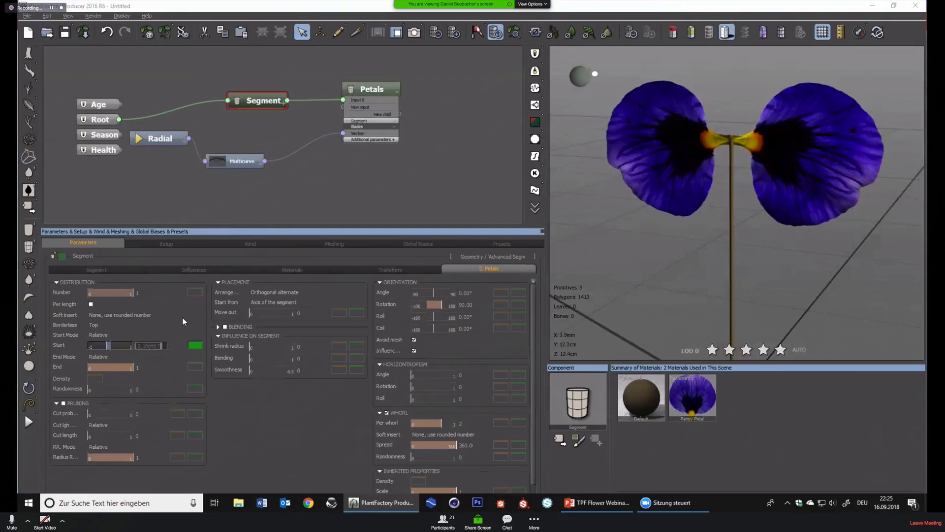
pyautogui.write('0')
pyautogui.press('Return')
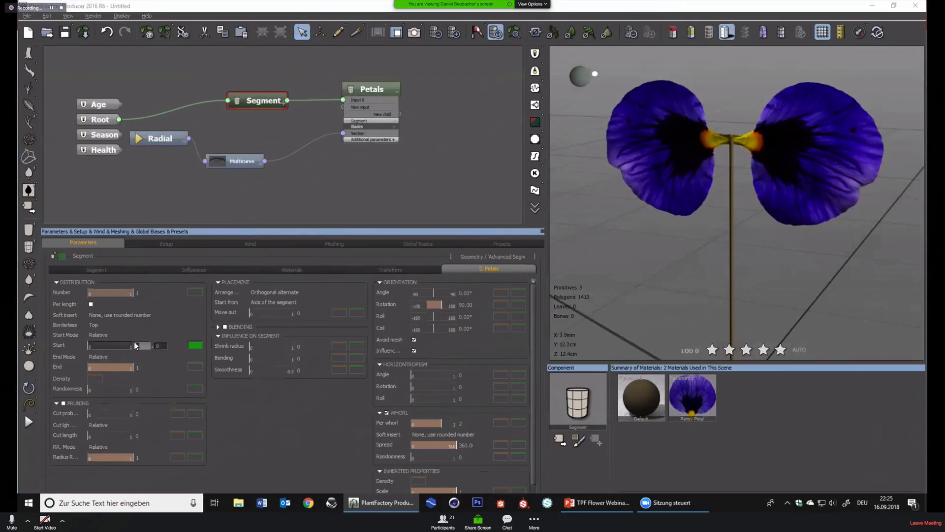
# Set the petals' Borderless option to Top and bottom and their distribution start to about 0.92
pyautogui.click(118, 314)
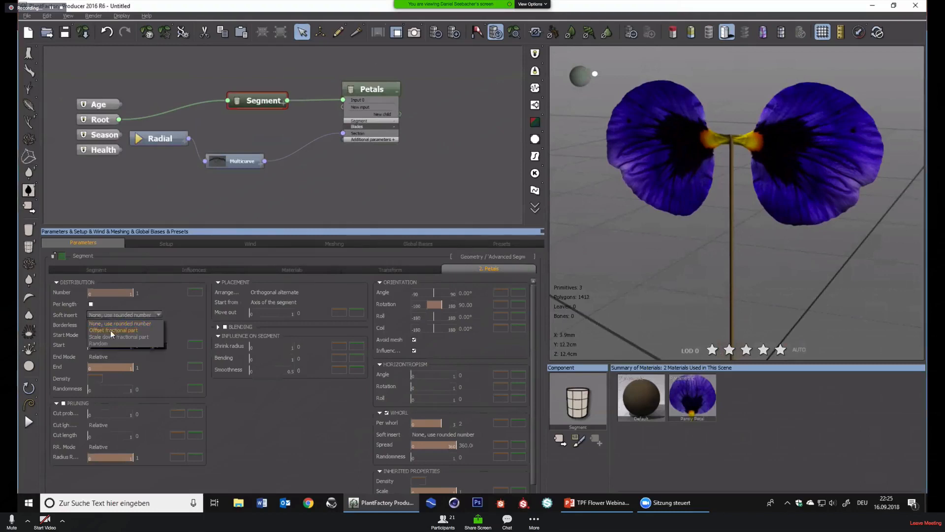
pyautogui.click(205, 321)
pyautogui.click(98, 325)
pyautogui.click(117, 339)
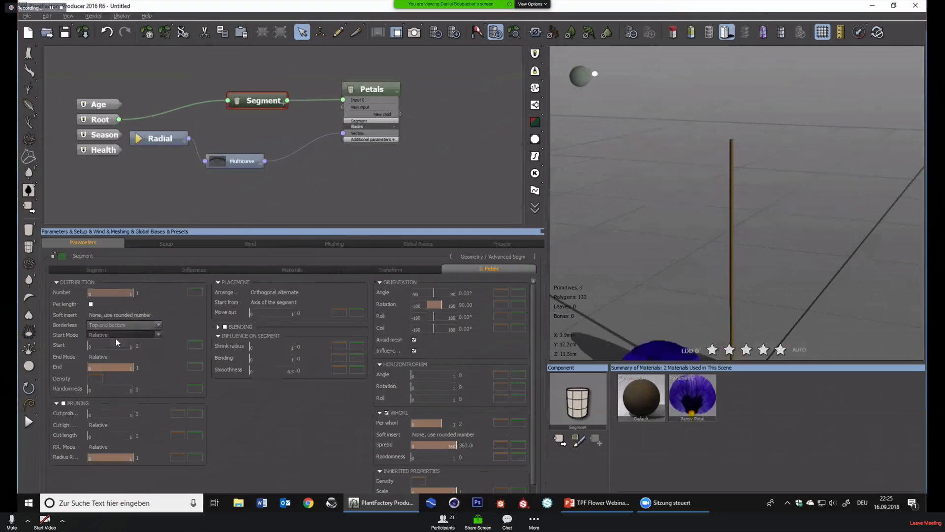
pyautogui.moveTo(98, 344); pyautogui.dragTo(141, 340)
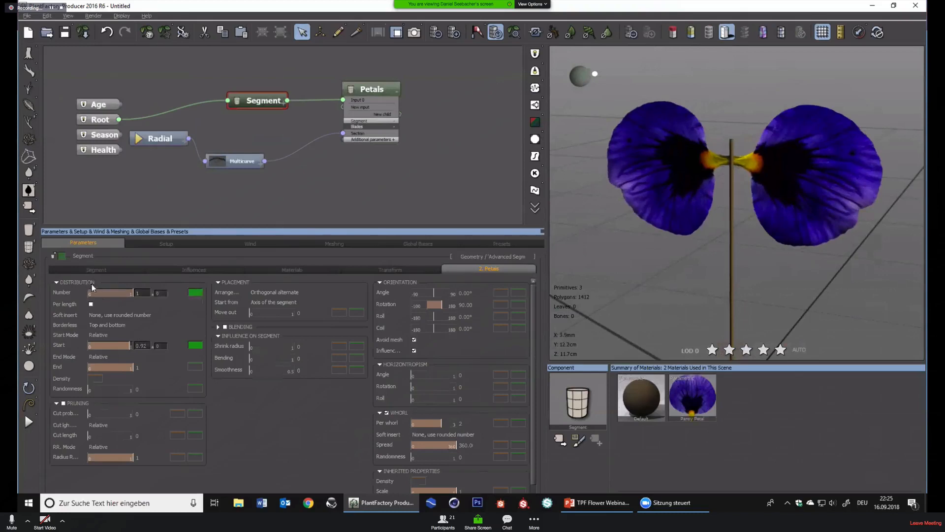
pyautogui.click(94, 270)
pyautogui.moveTo(130, 348); pyautogui.dragTo(143, 347)
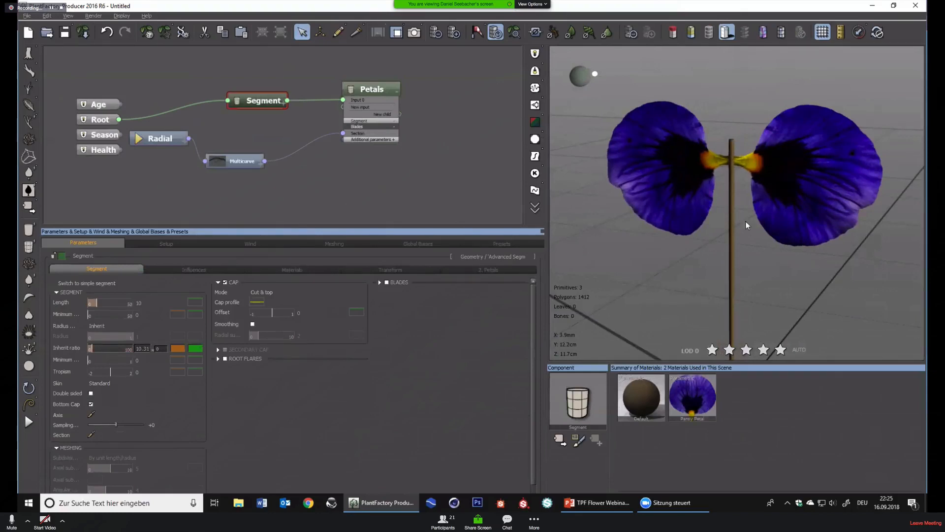
pyautogui.moveTo(745, 221); pyautogui.dragTo(791, 222)
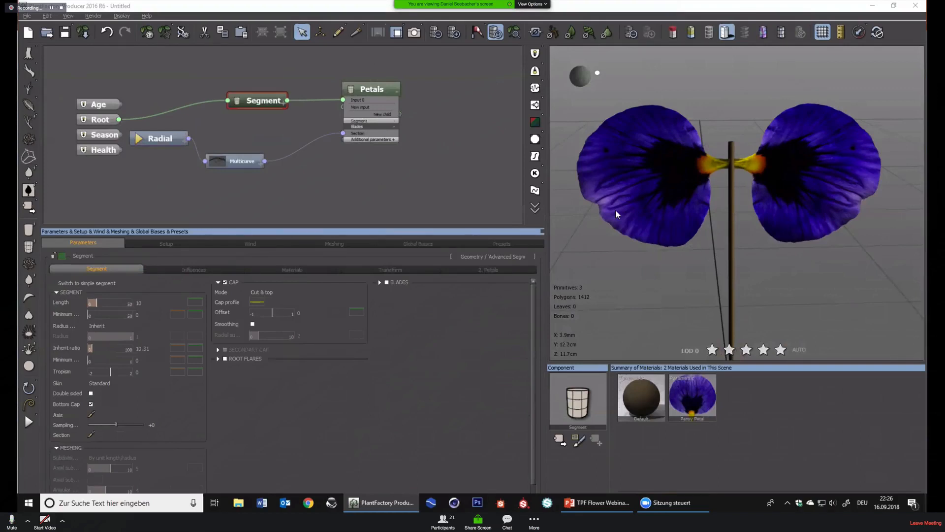
# Delete the Segment, Petals, Radial and Multicurve nodes from the graph
pyautogui.moveTo(419, 190); pyautogui.dragTo(169, 78)
pyautogui.press('Delete')
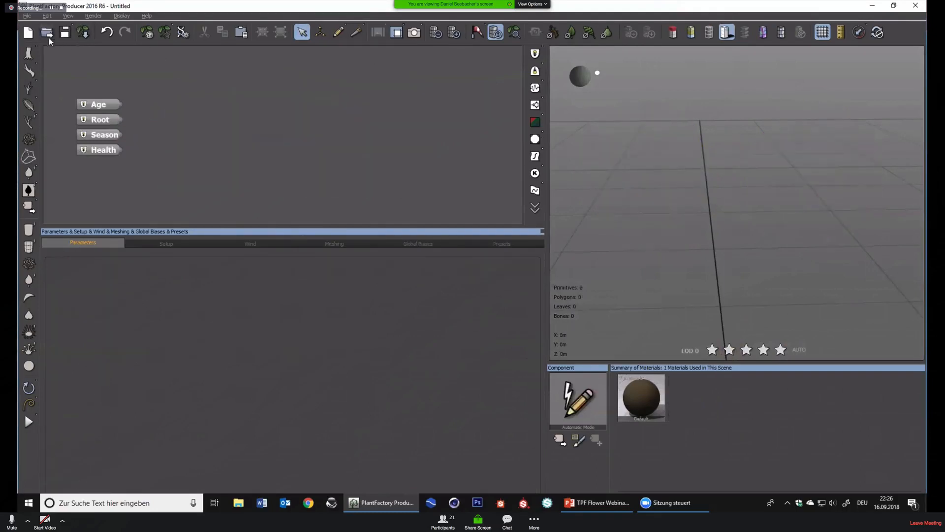
# Add an advanced segment connected to Root, name it Chanterelle, and place it beside the Root node
pyautogui.moveTo(248, 141); pyautogui.dragTo(228, 114, button='middle')
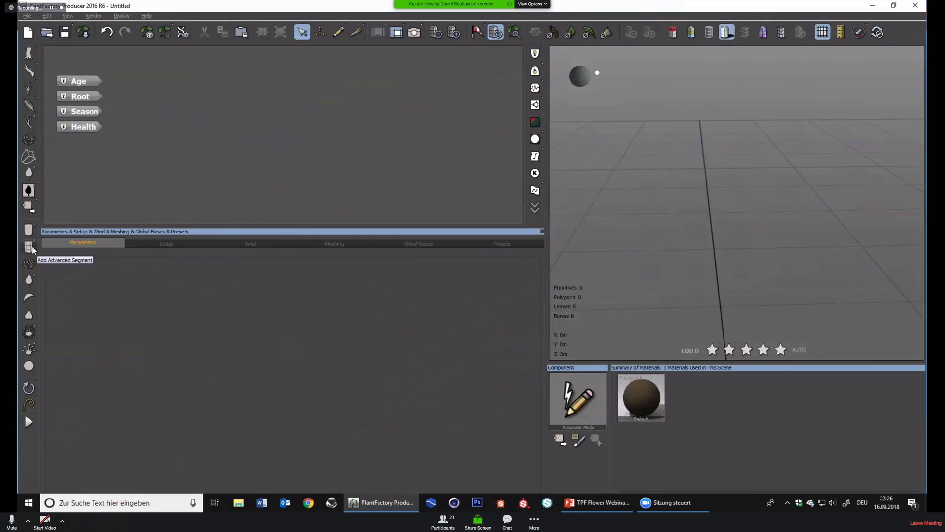
pyautogui.moveTo(31, 246)
pyautogui.mouseDown()
pyautogui.moveTo(147, 209)
pyautogui.moveTo(223, 131)
pyautogui.moveTo(244, 130)
pyautogui.mouseUp()
pyautogui.moveTo(160, 127); pyautogui.dragTo(99, 96)
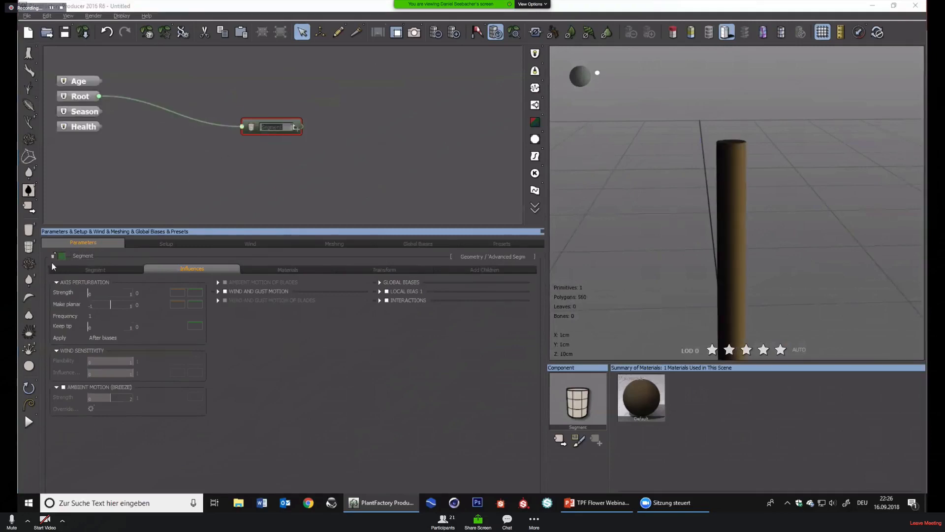
pyautogui.write('Stamomile')
pyautogui.press('Return')
pyautogui.moveTo(255, 126); pyautogui.dragTo(192, 106)
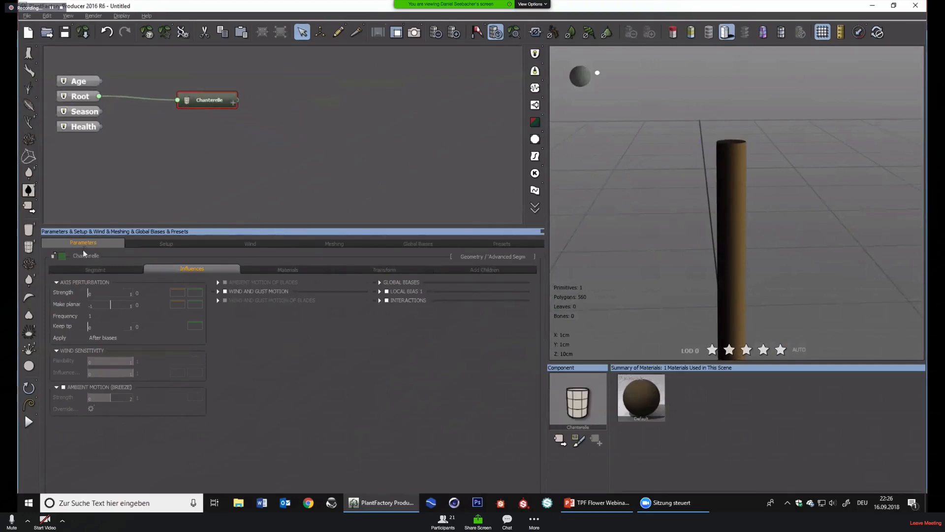
# Change the Chanterelle node's color to white
pyautogui.rightClick(64, 256)
pyautogui.click(71, 260)
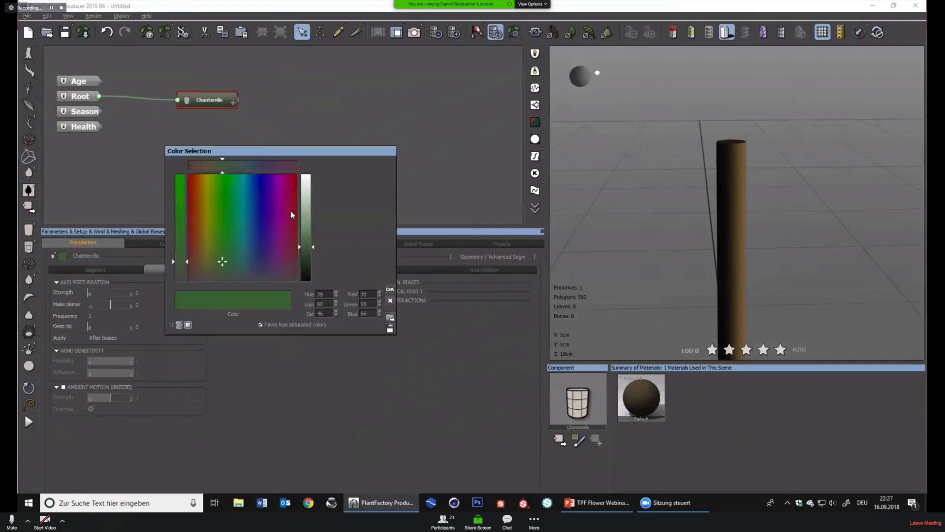
pyautogui.click(302, 200)
pyautogui.moveTo(302, 199); pyautogui.dragTo(304, 176)
pyautogui.click(390, 289)
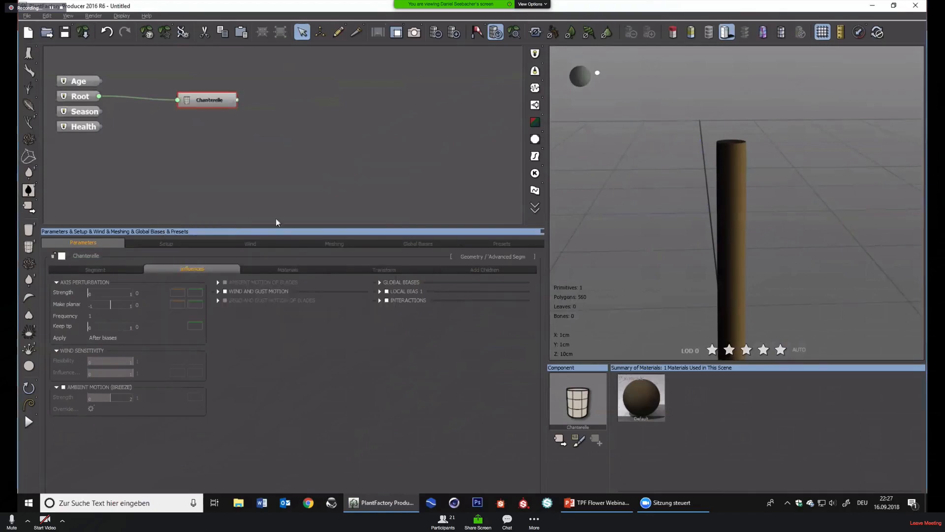
# Set the Chanterelle segment's length to 4 with a variation of 1
pyautogui.click(515, 33)
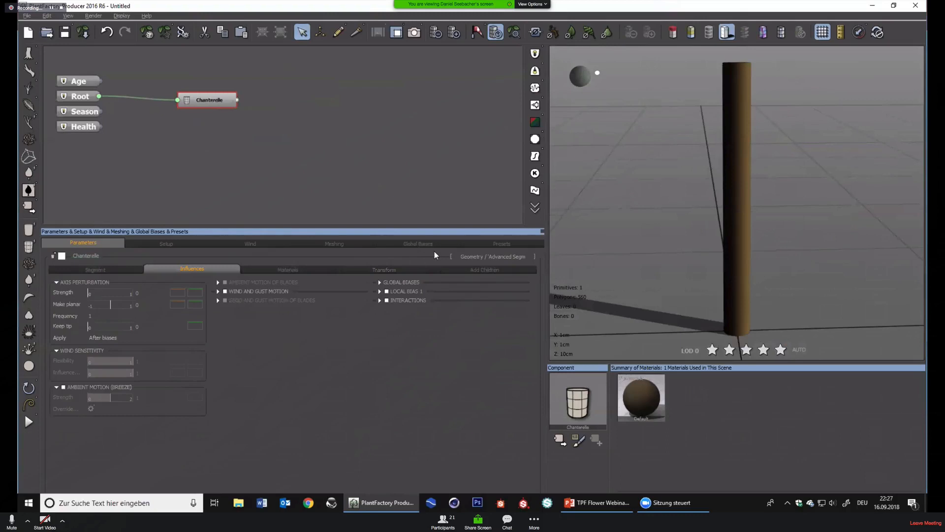
pyautogui.click(83, 270)
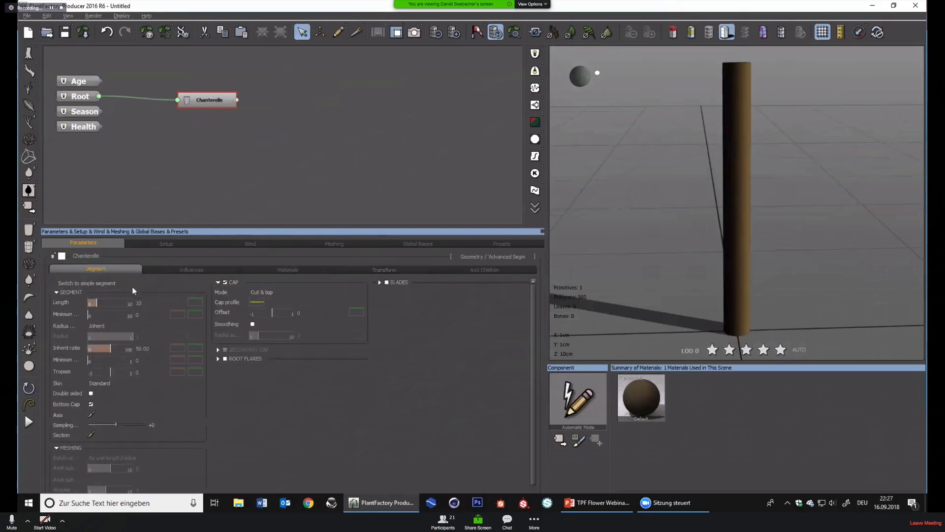
pyautogui.write('4')
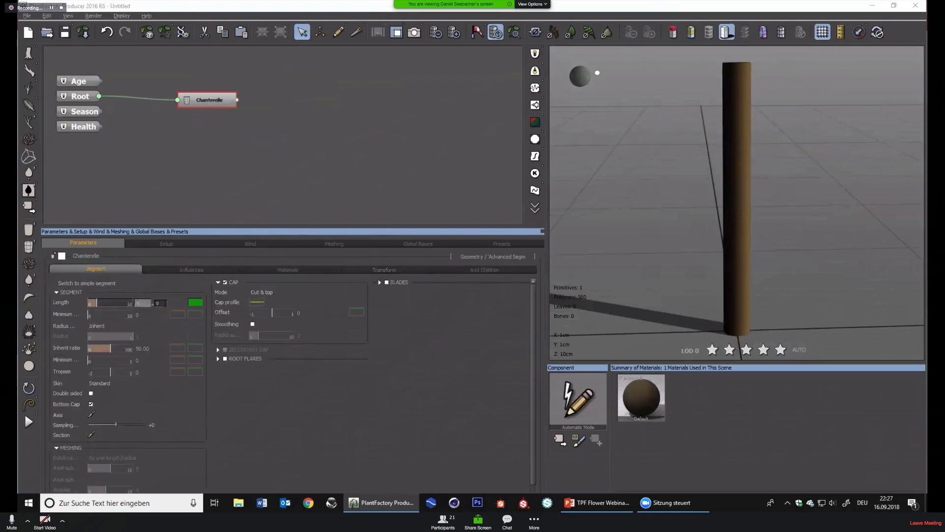
pyautogui.click(164, 302)
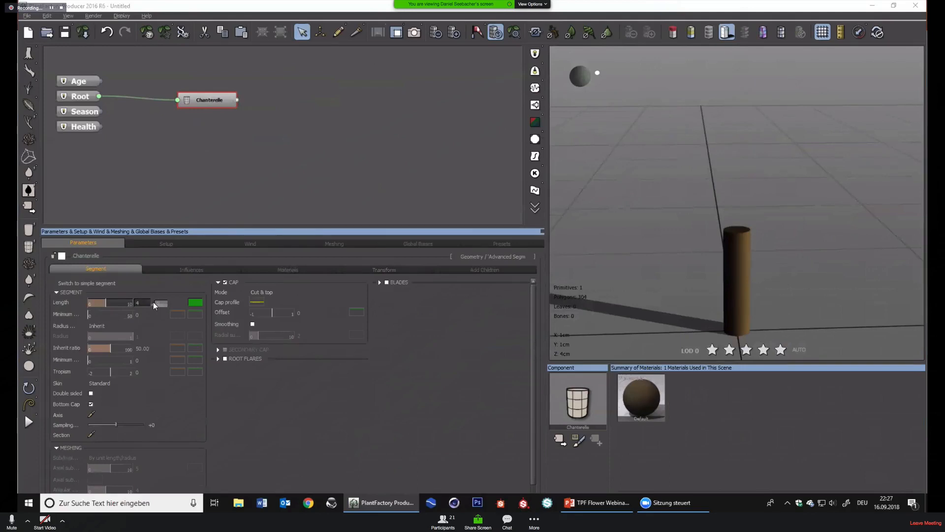
pyautogui.write('1')
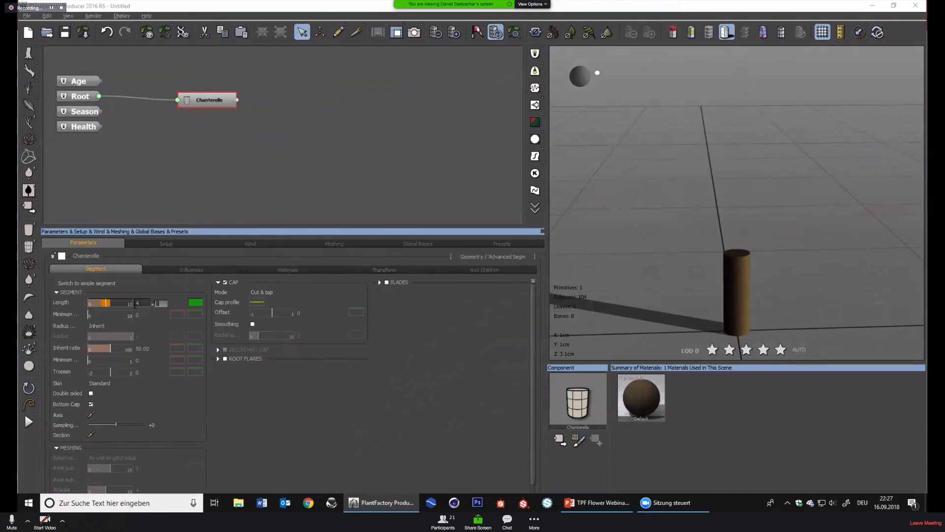
# Switch the Chanterelle segment's radius to User defined and set it to 2 with a variation of 0.3
pyautogui.click(117, 325)
pyautogui.click(114, 334)
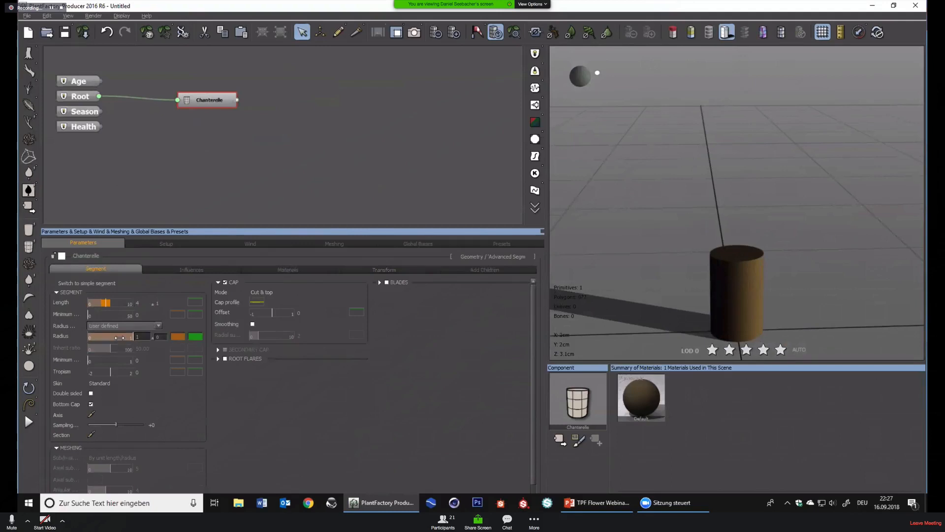
pyautogui.doubleClick(144, 338)
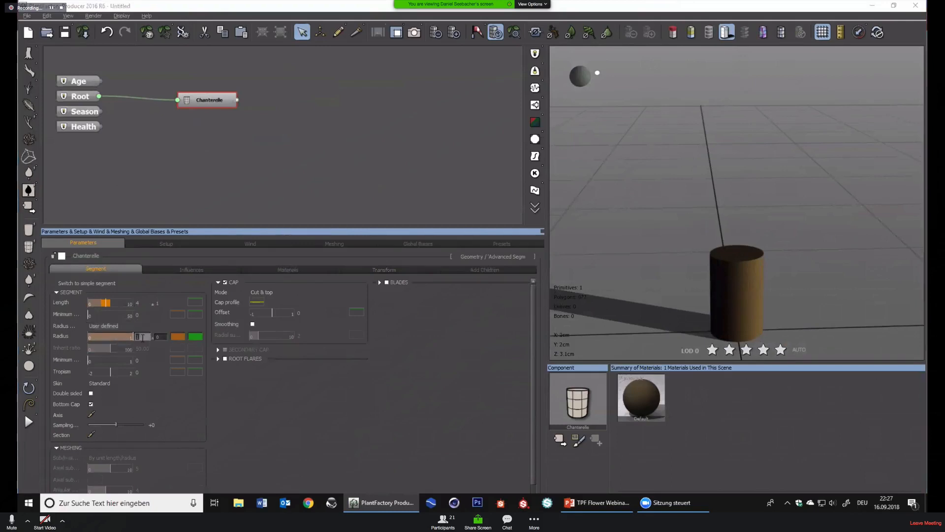
pyautogui.write('2')
pyautogui.press('Return')
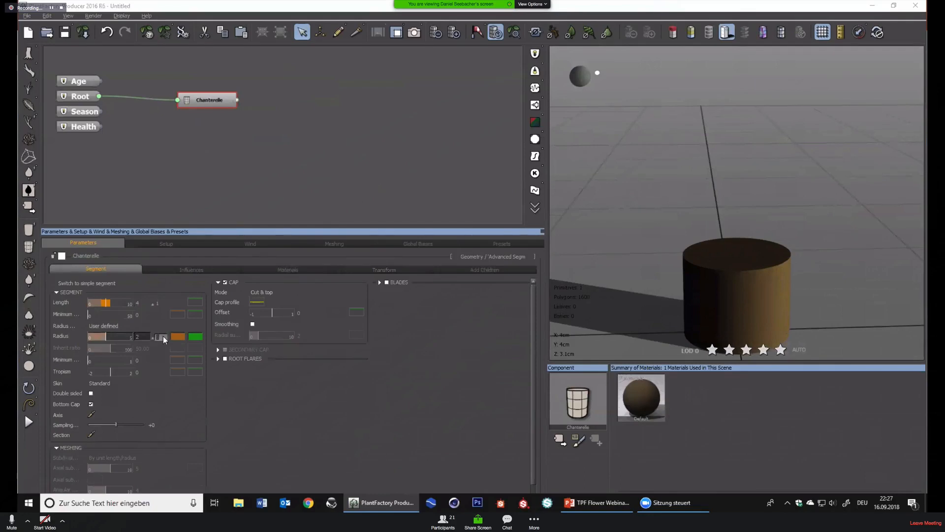
pyautogui.click(163, 336)
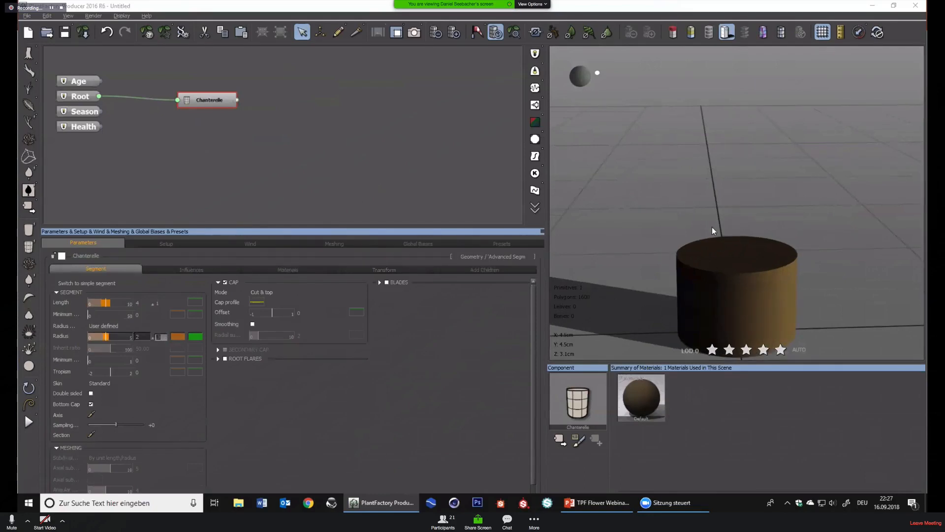
# Edit the Chanterelle segment's radius profile as a smooth curve and lower its start keypoint to about 0.07
pyautogui.moveTo(712, 216); pyautogui.dragTo(762, 268)
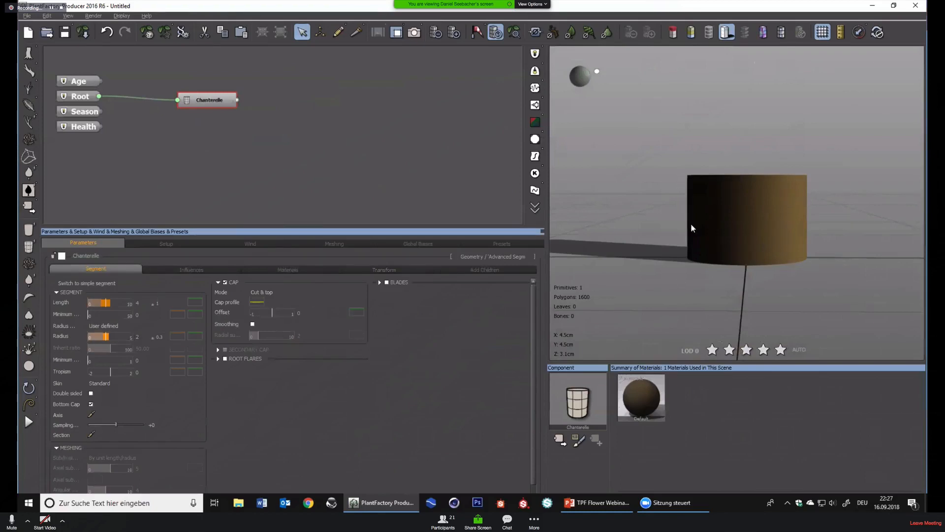
pyautogui.rightClick(177, 338)
pyautogui.click(188, 342)
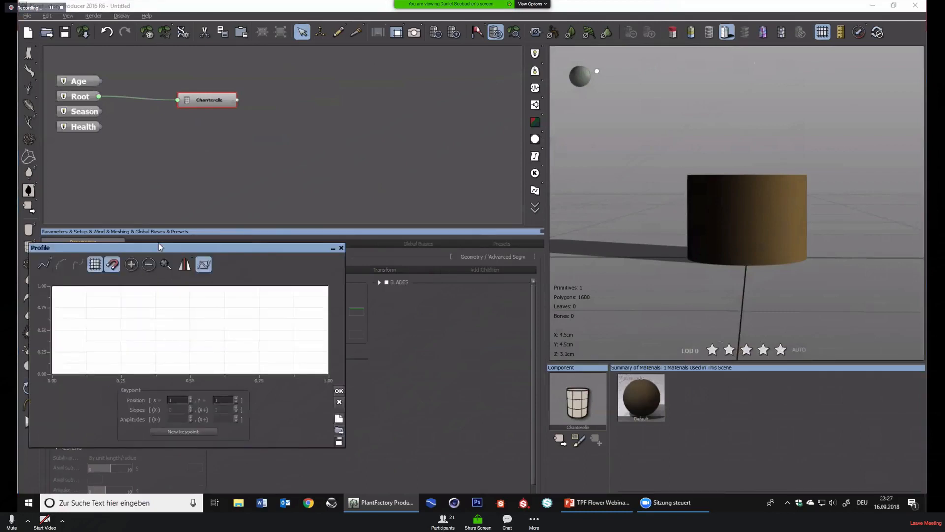
pyautogui.moveTo(159, 243); pyautogui.dragTo(404, 153)
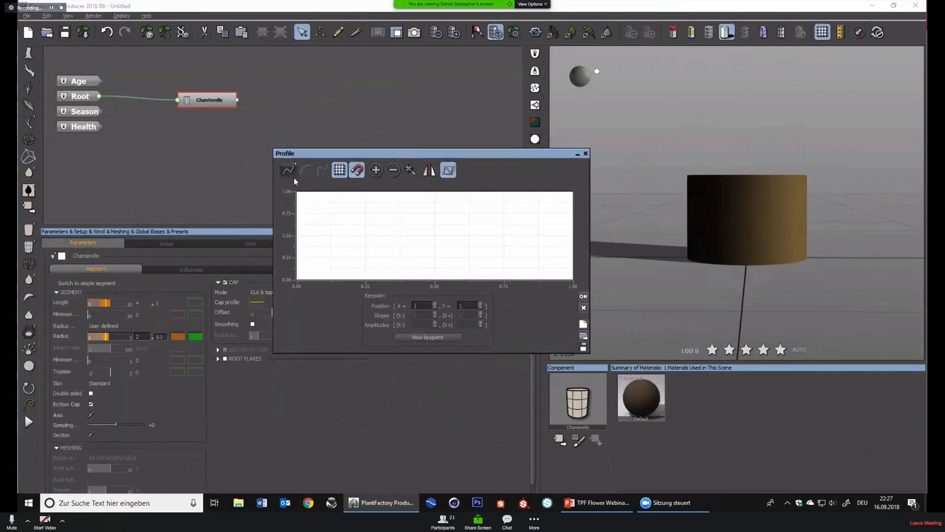
pyautogui.click(317, 178)
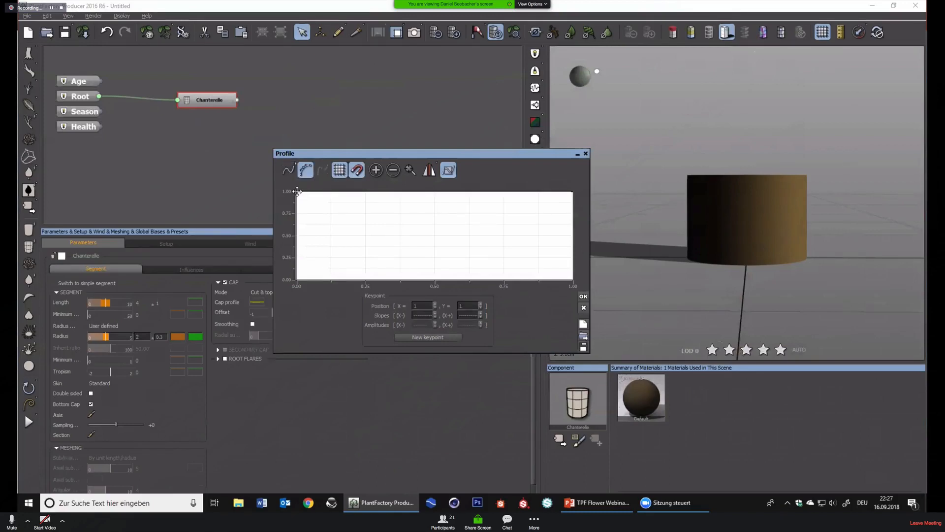
pyautogui.moveTo(296, 191); pyautogui.dragTo(269, 273)
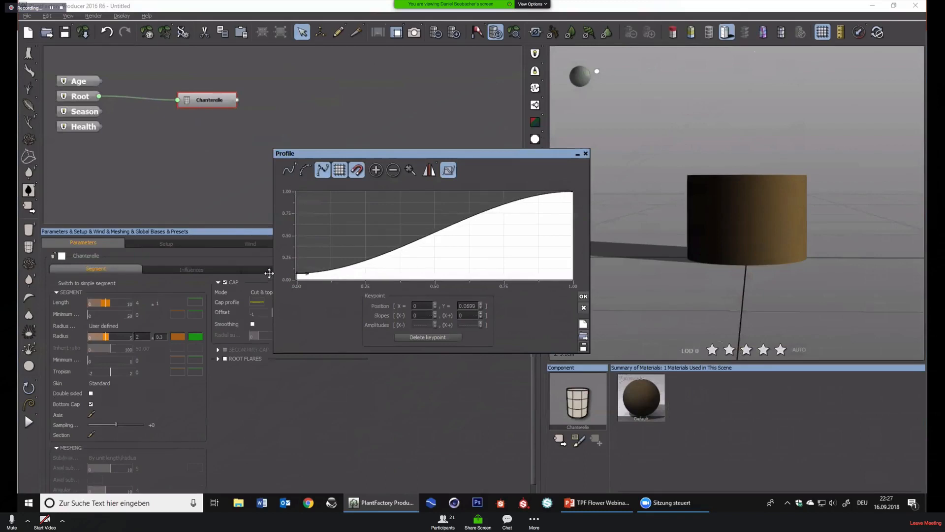
# Steepen the radius profile's slope at its end keypoint to about 3.23 and add a keypoint near X 0.91, Y 0.15
pyautogui.click(572, 192)
pyautogui.moveTo(562, 194); pyautogui.dragTo(558, 208)
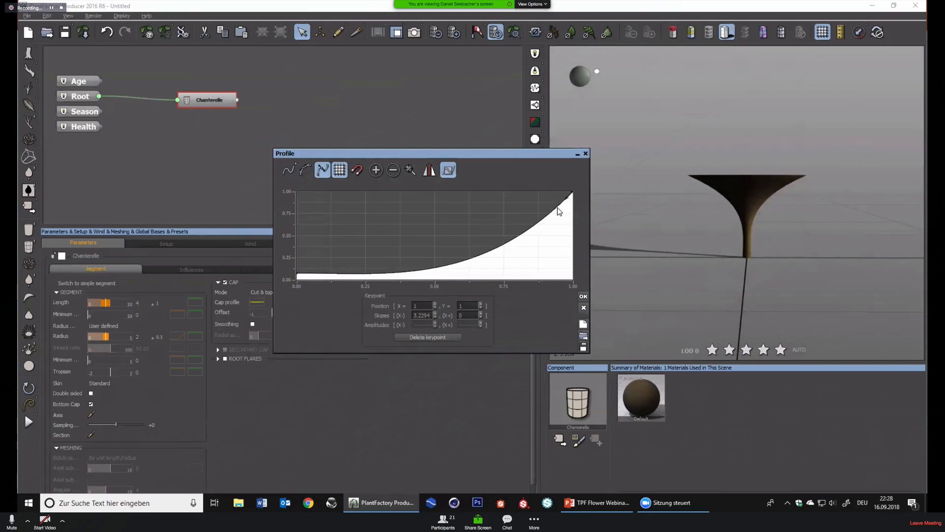
pyautogui.click(549, 266)
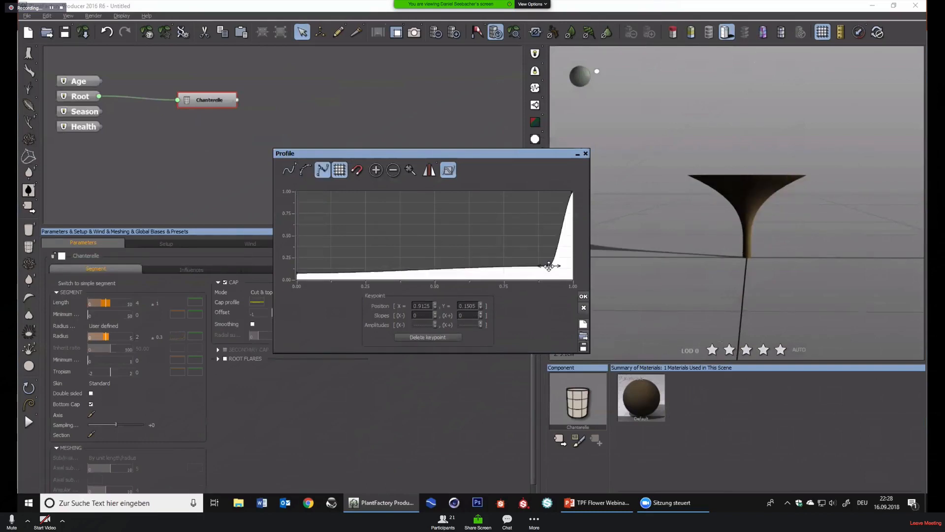
pyautogui.click(570, 194)
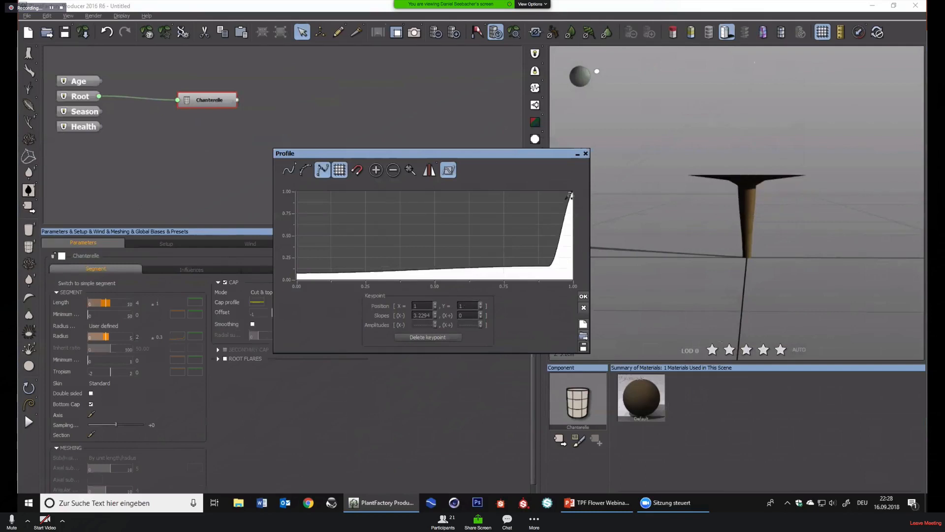
# Steepen the profile's end slope to about 15, move the inner keypoint to about X 0.92, Y 0.12, and accept the radius profile
pyautogui.moveTo(569, 194); pyautogui.dragTo(523, 268)
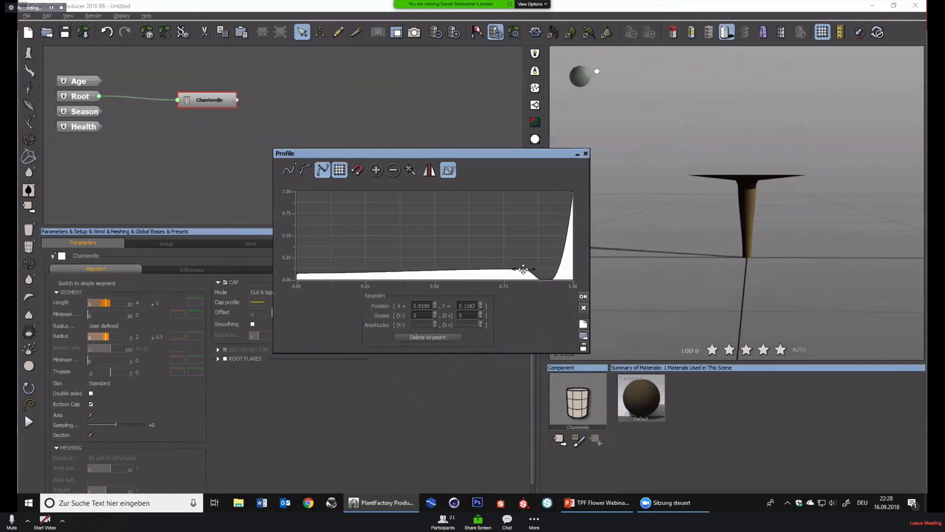
pyautogui.click(532, 252)
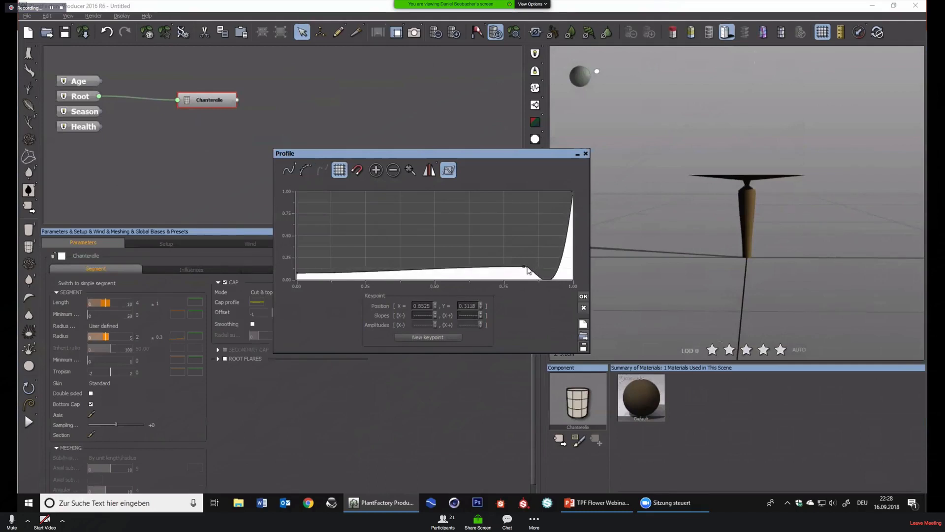
pyautogui.click(523, 266)
pyautogui.moveTo(572, 193); pyautogui.dragTo(570, 202)
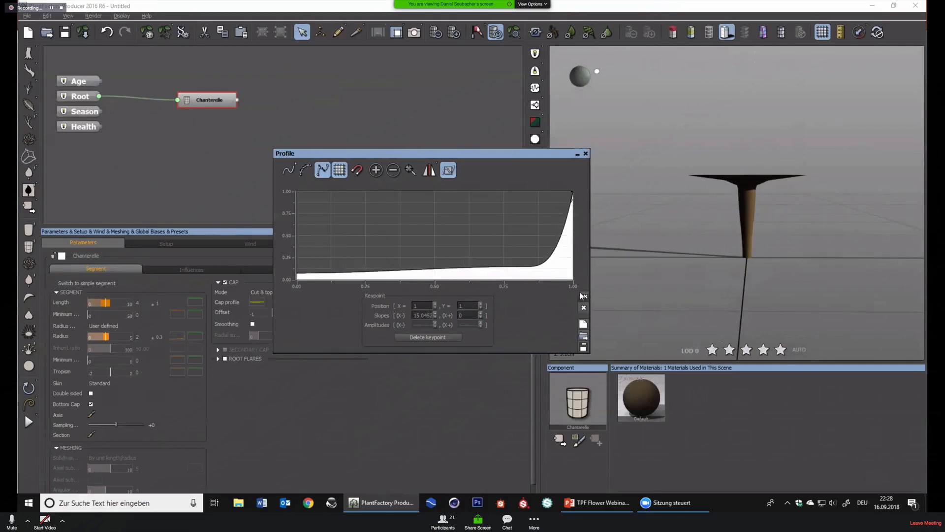
pyautogui.moveTo(524, 266); pyautogui.dragTo(551, 268)
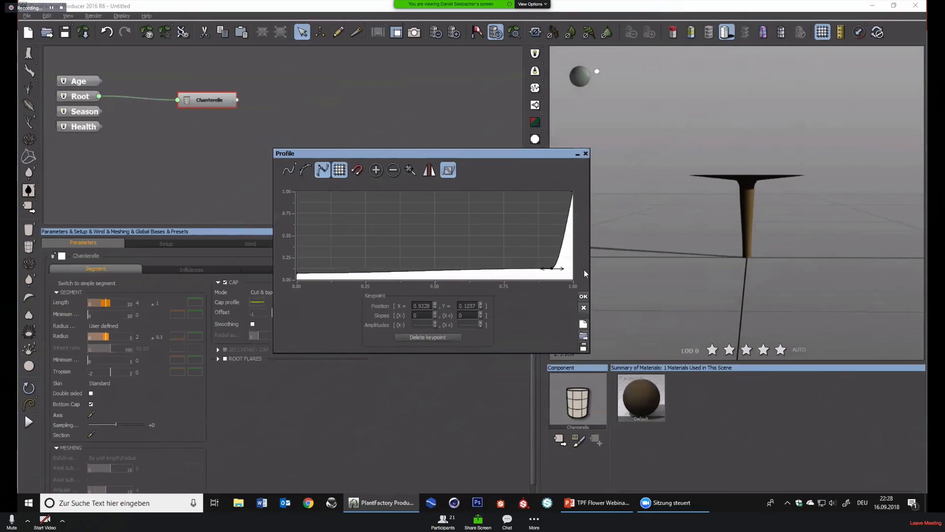
pyautogui.click(583, 297)
# Reduce the Chanterelle segment's radius to 1.84
pyautogui.moveTo(657, 269); pyautogui.dragTo(667, 126)
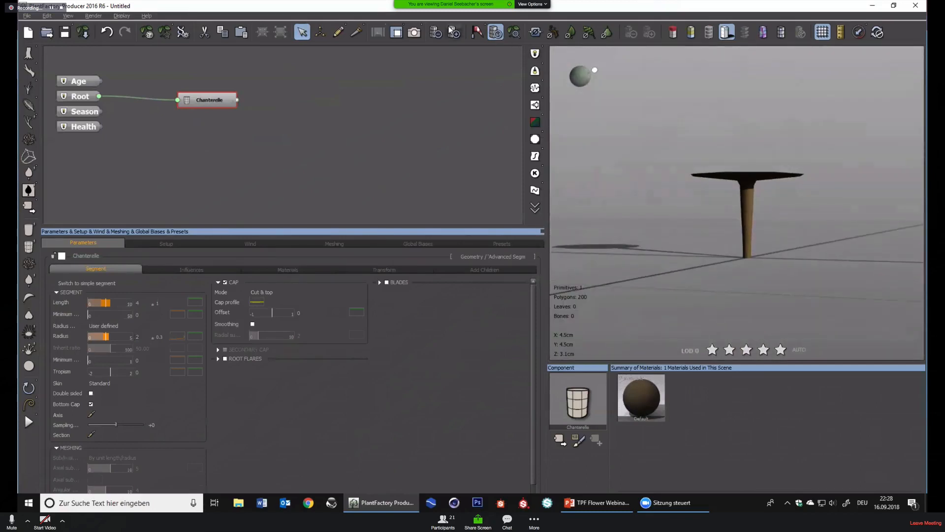
pyautogui.moveTo(796, 186)
pyautogui.mouseDown()
pyautogui.moveTo(794, 239)
pyautogui.moveTo(790, 185)
pyautogui.moveTo(799, 188)
pyautogui.mouseUp()
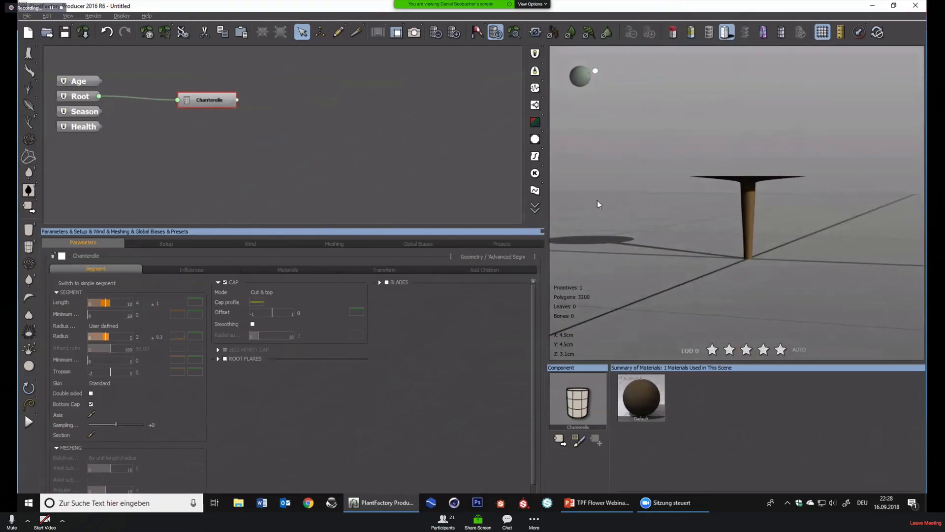
pyautogui.moveTo(113, 336); pyautogui.dragTo(111, 336)
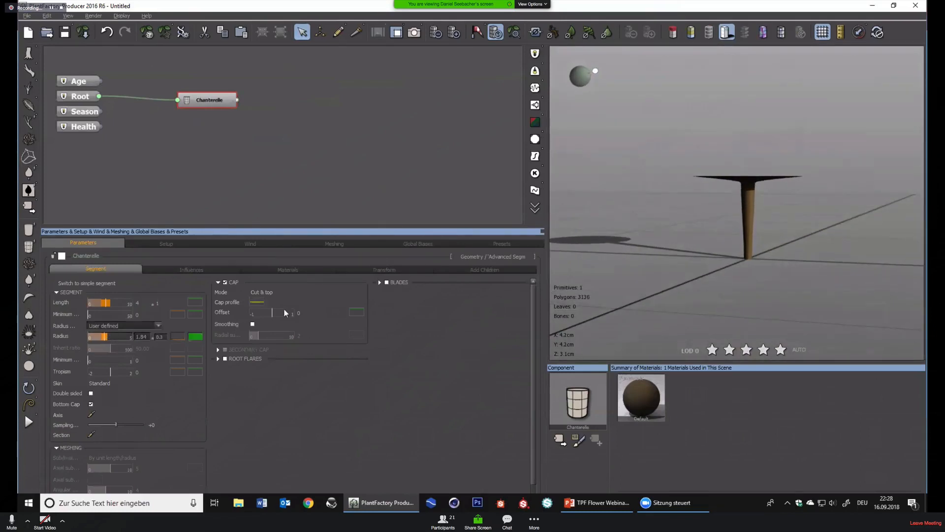
# Give the Chanterelle segment's X scale a variation of 0.2, trying larger variations first
pyautogui.moveTo(816, 202); pyautogui.dragTo(795, 263)
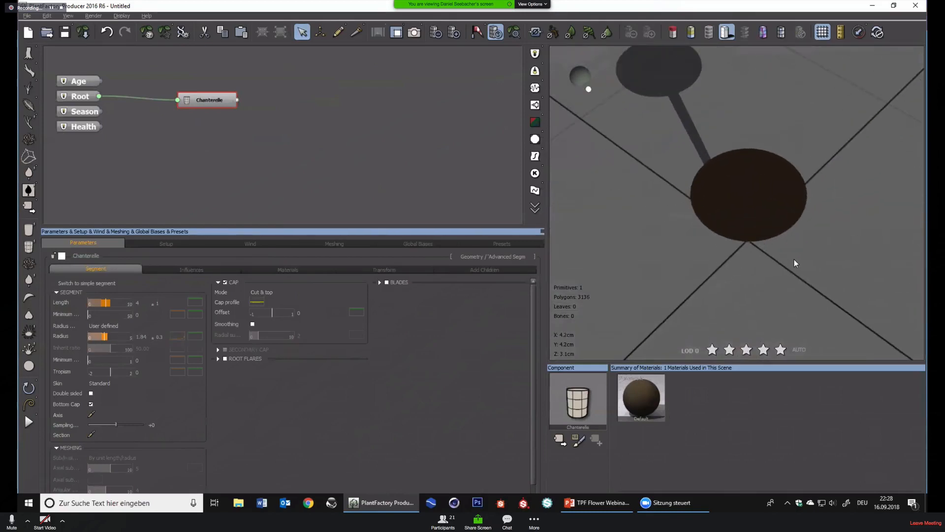
pyautogui.click(286, 270)
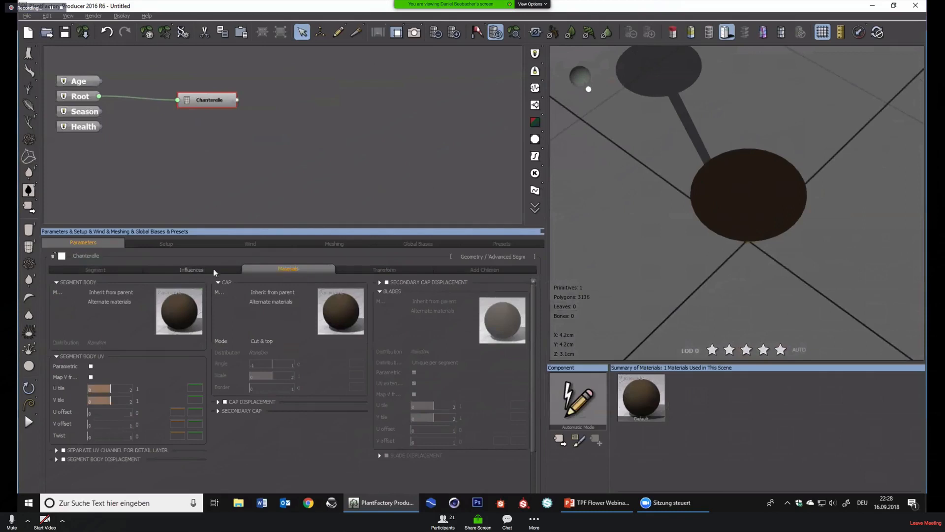
pyautogui.click(389, 269)
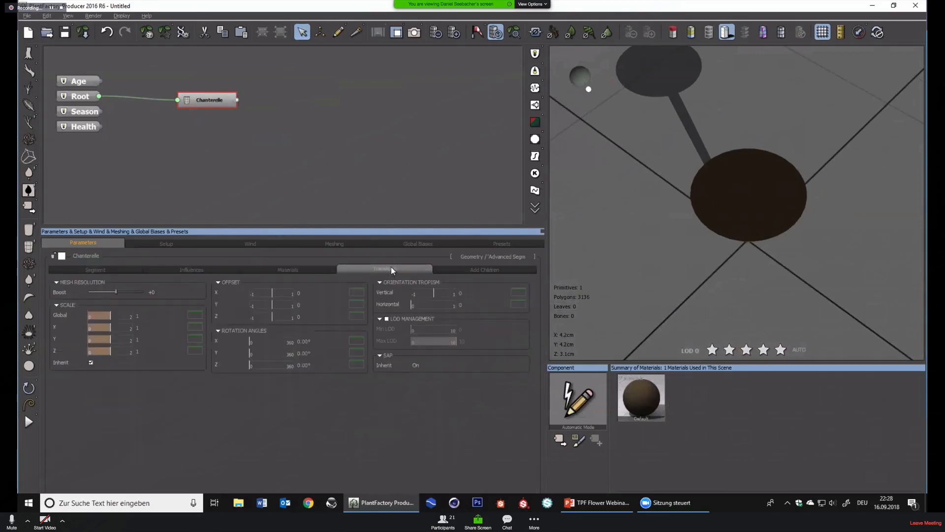
pyautogui.moveTo(128, 329)
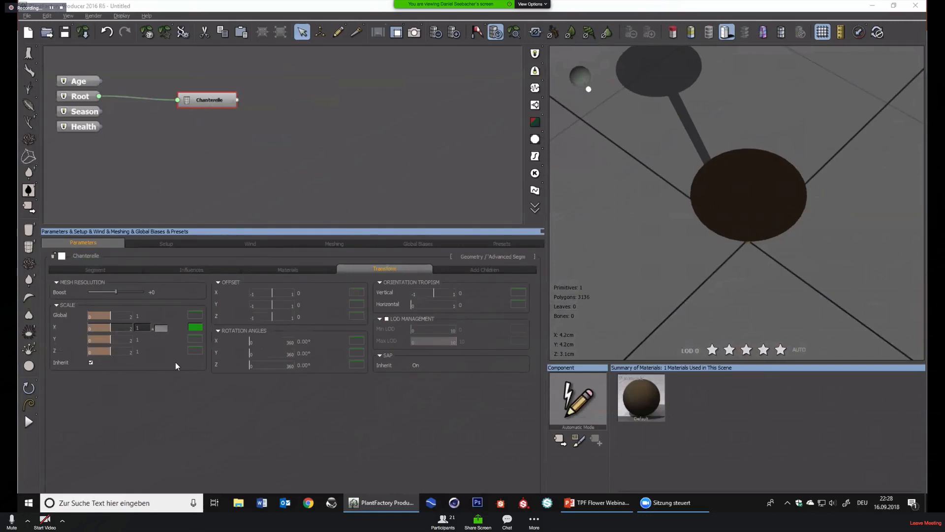
pyautogui.write('.33')
pyautogui.press('Return')
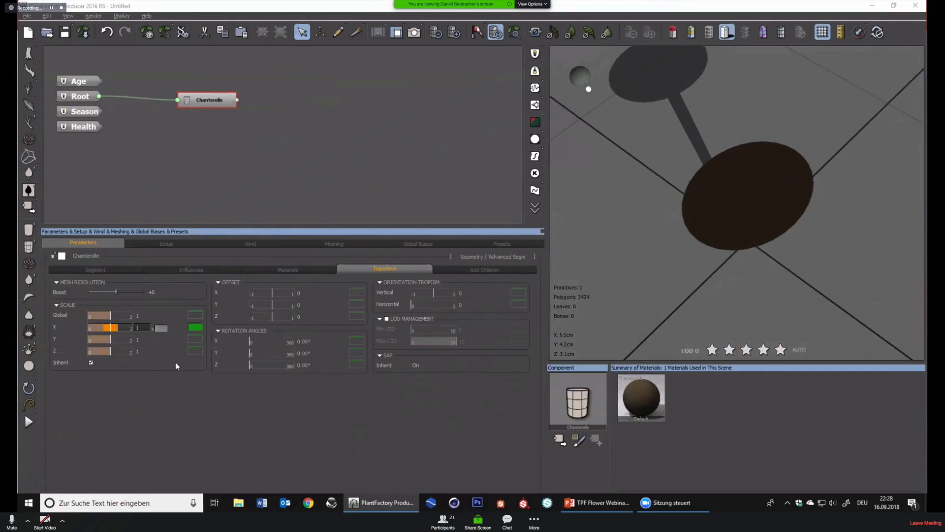
pyautogui.write('2')
pyautogui.press('Return')
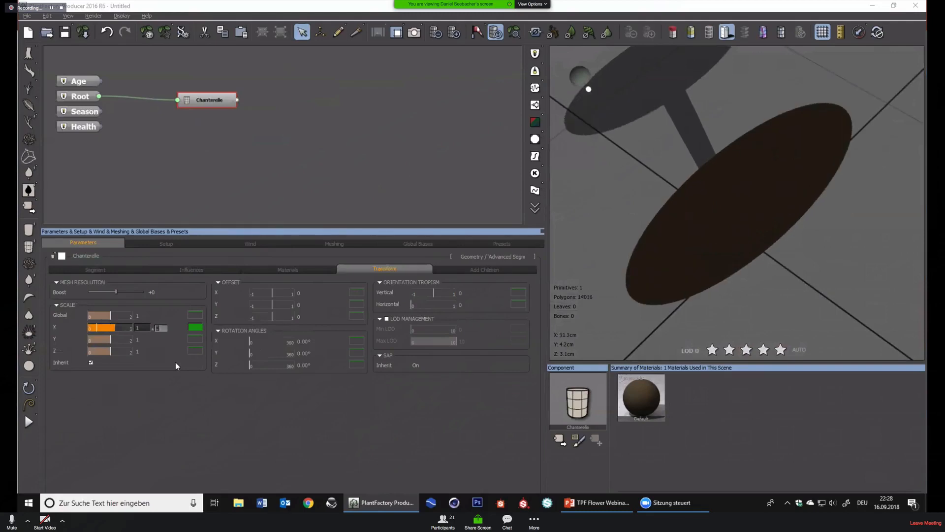
pyautogui.write('.2')
pyautogui.press('Return')
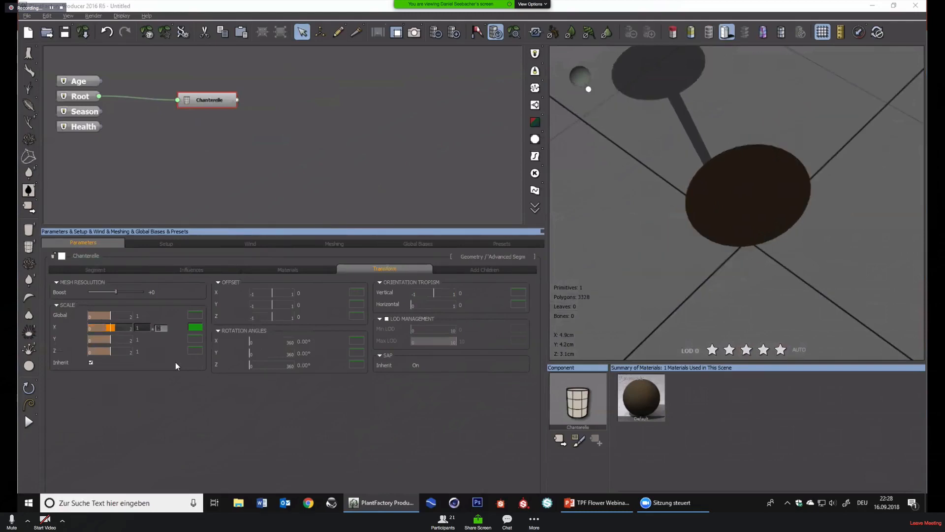
# Edit the segment's cap profile as a smooth curve and raise its end keypoint to about 0.84
pyautogui.moveTo(690, 183); pyautogui.dragTo(714, 210)
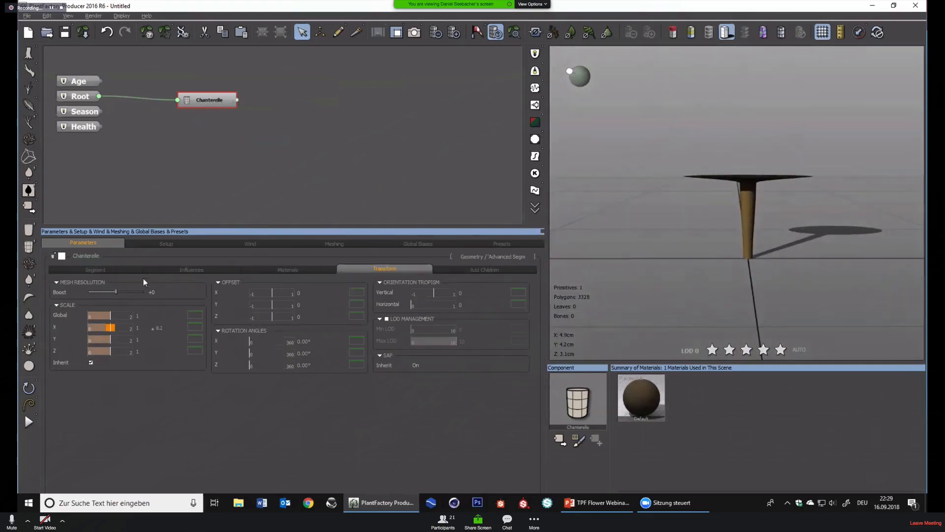
pyautogui.click(96, 269)
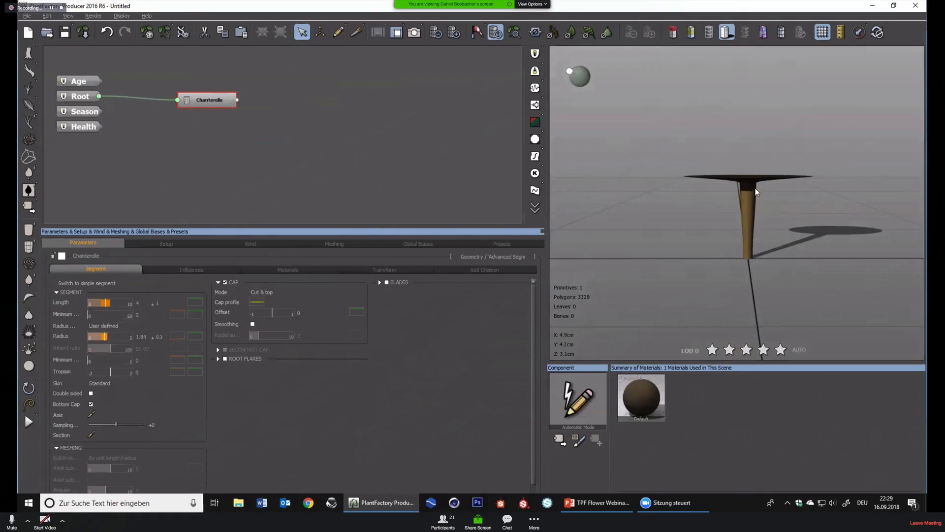
pyautogui.moveTo(755, 188); pyautogui.dragTo(740, 191)
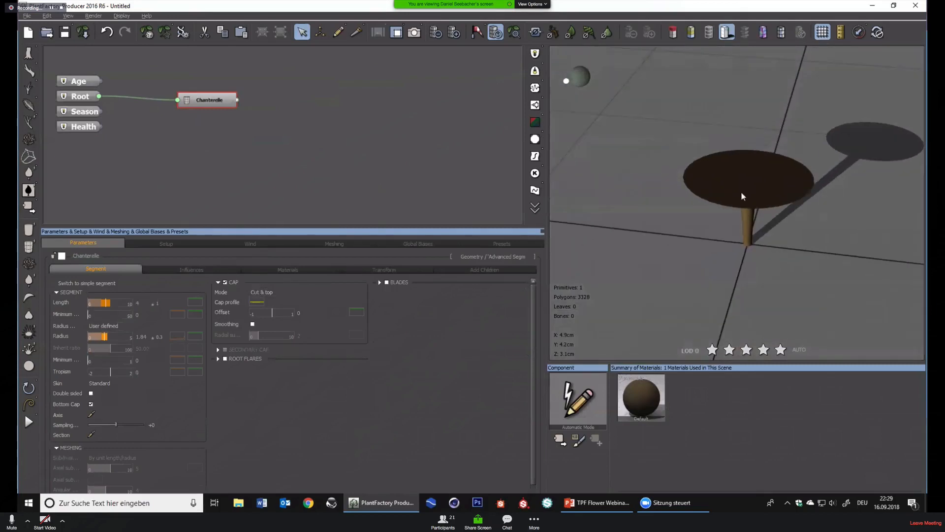
pyautogui.click(252, 302)
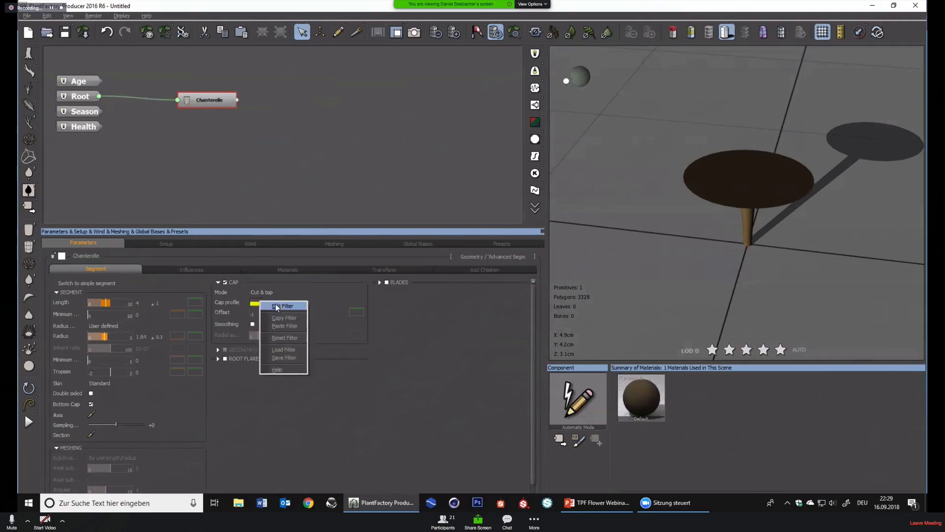
pyautogui.click(278, 307)
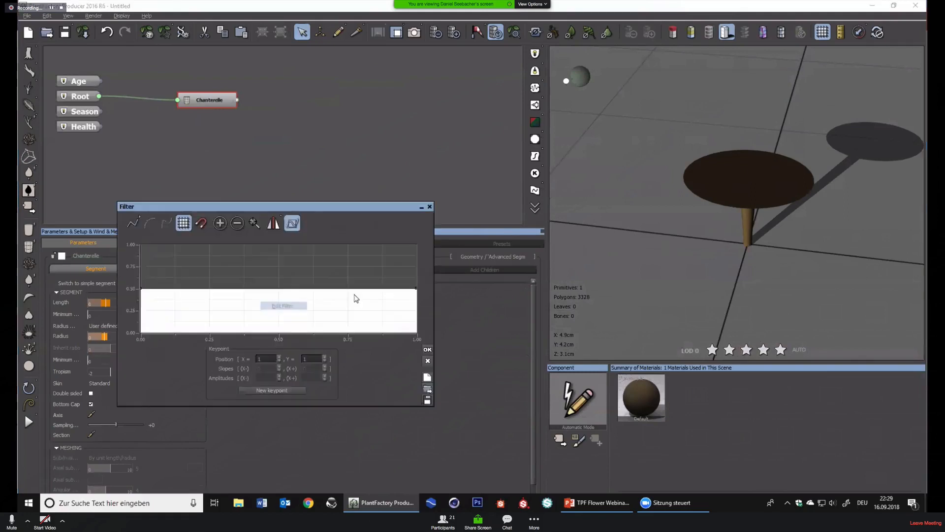
pyautogui.click(132, 223)
pyautogui.click(157, 230)
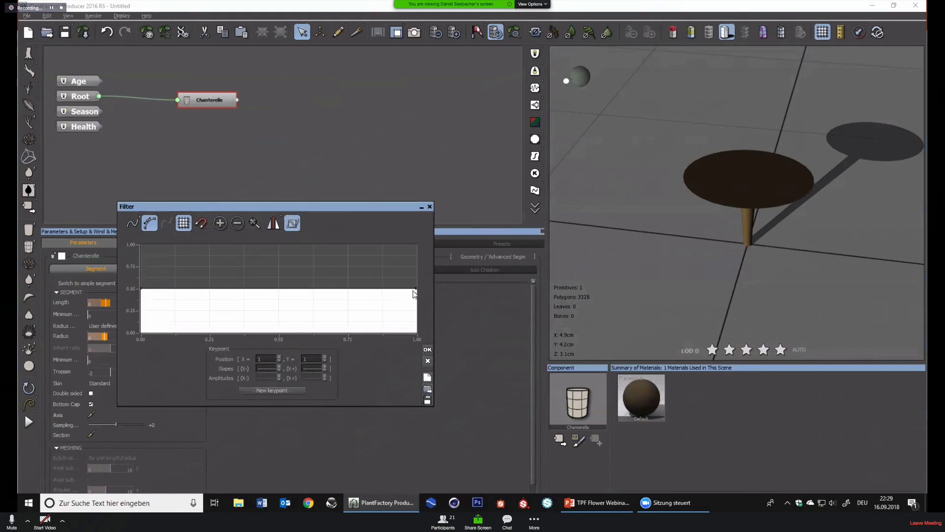
pyautogui.click(416, 288)
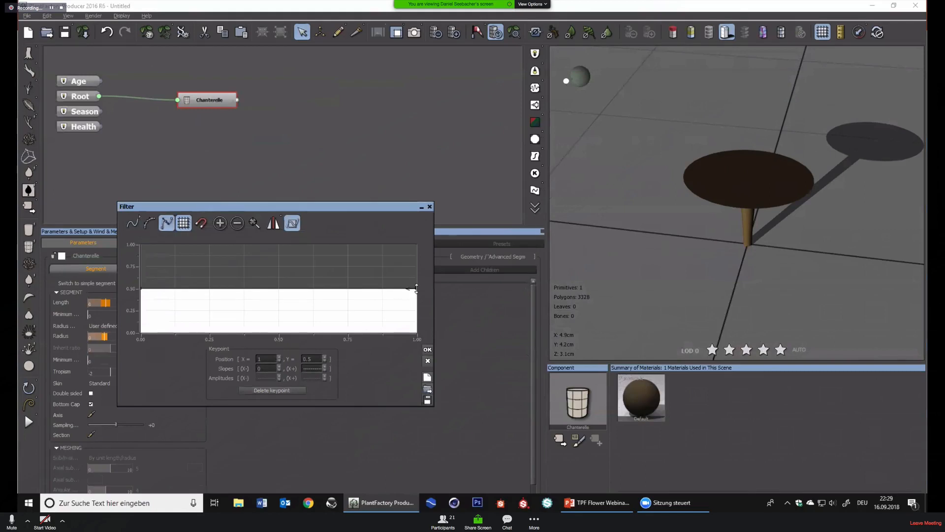
pyautogui.moveTo(416, 288); pyautogui.dragTo(418, 258)
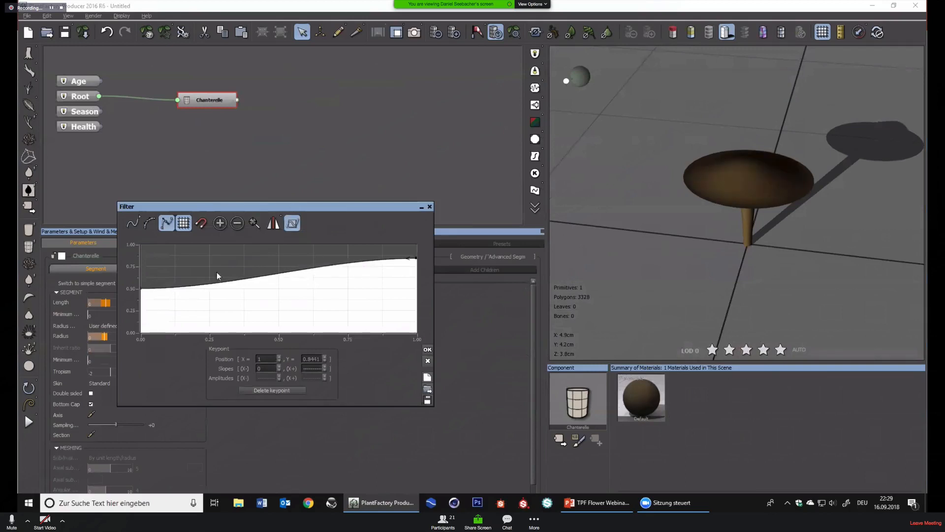
# Round the cap profile by raising the slope at its start keypoint to about 1.19, and accept the cap profile
pyautogui.click(146, 290)
pyautogui.moveTo(147, 289); pyautogui.dragTo(151, 286)
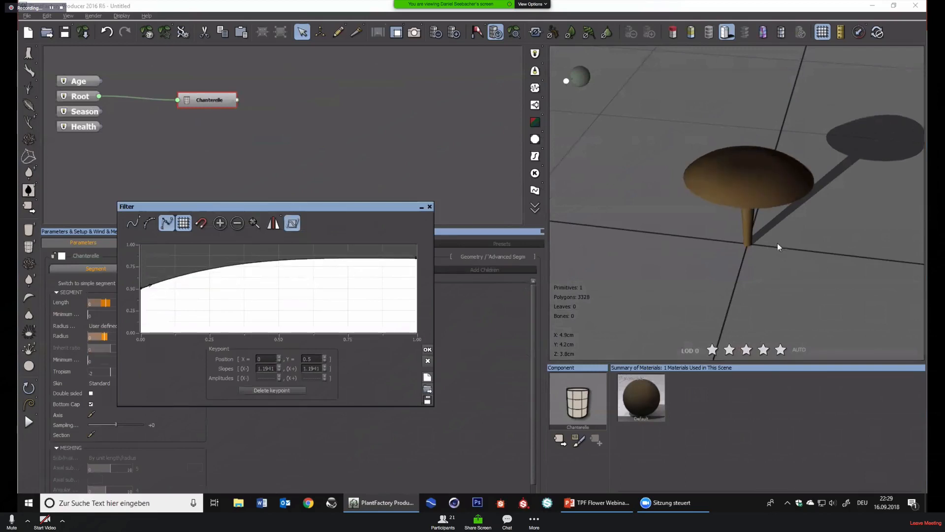
pyautogui.moveTo(777, 243); pyautogui.dragTo(774, 264)
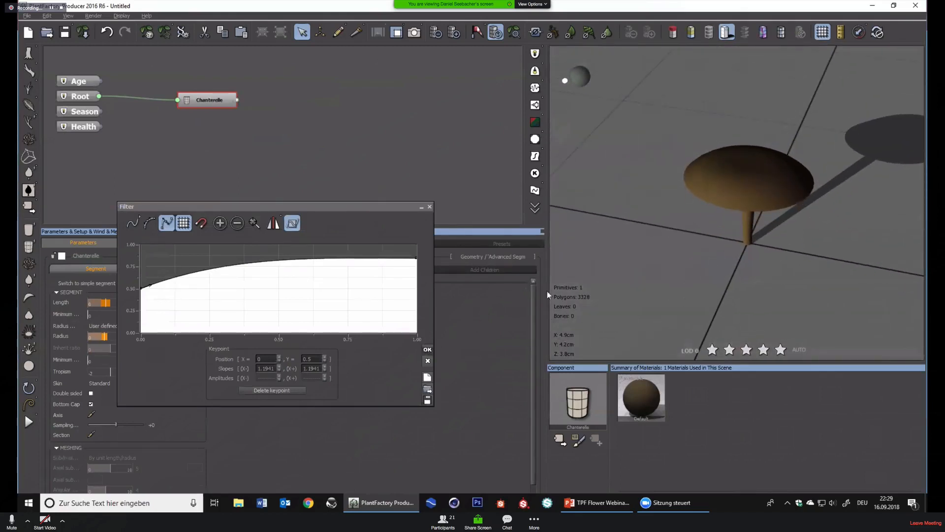
pyautogui.click(426, 349)
# Enable smoothing for the Chanterelle's cap and inspect the cap's rim up close from the side
pyautogui.click(252, 324)
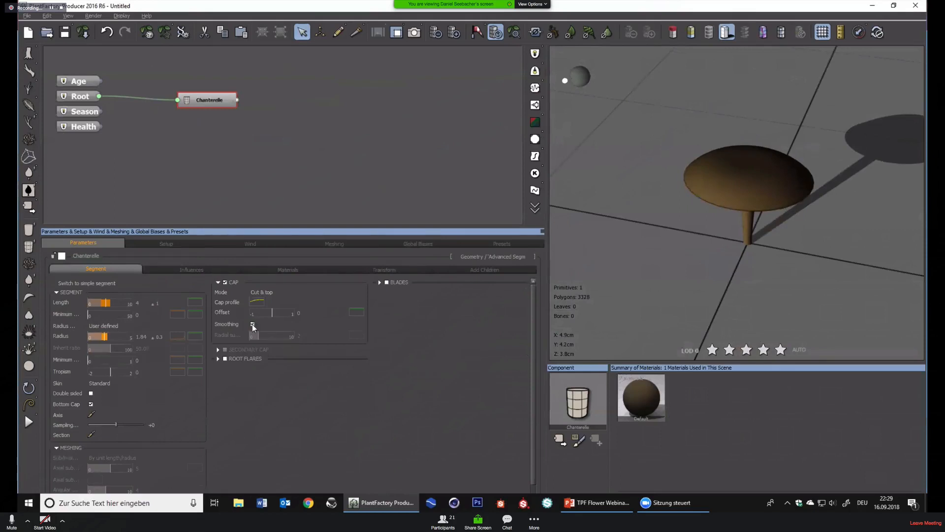
pyautogui.moveTo(772, 235); pyautogui.dragTo(710, 167, button='right')
pyautogui.scroll(4, 708, 166)
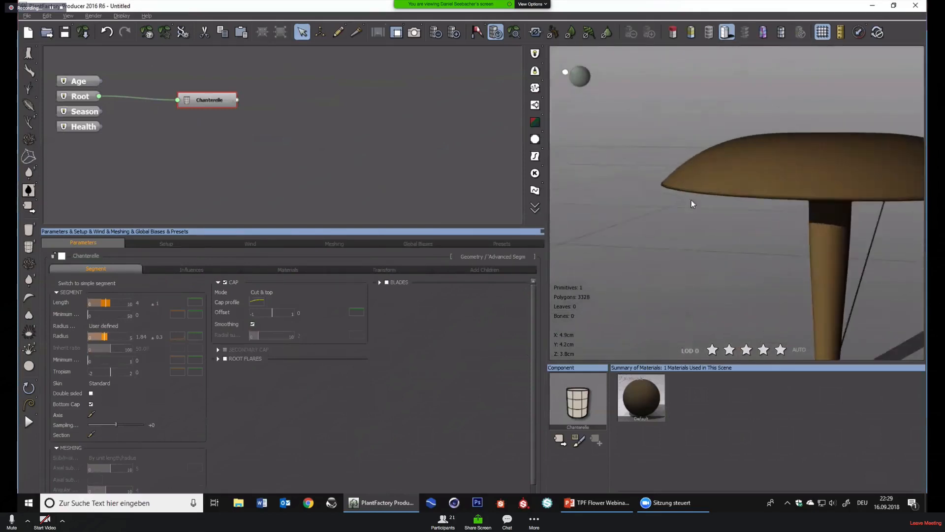
pyautogui.moveTo(711, 214); pyautogui.dragTo(680, 232, button='right')
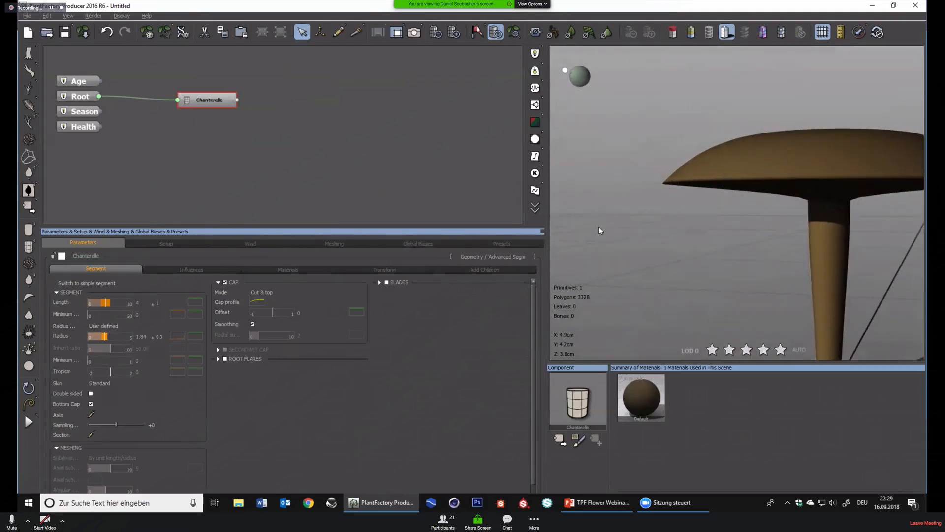
# Round the end of the segment's radius profile with a keypoint at about X 0.96, Y 0.83, and accept the profile
pyautogui.rightClick(175, 335)
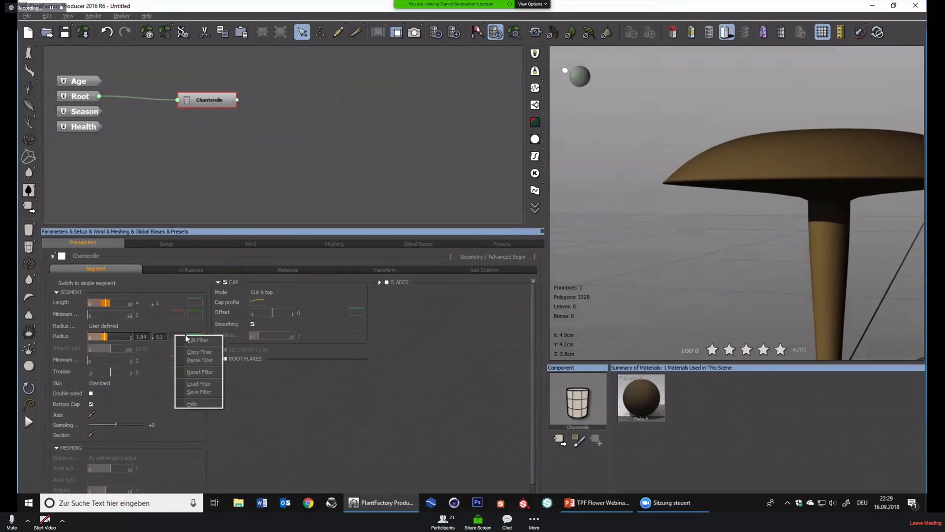
pyautogui.click(192, 340)
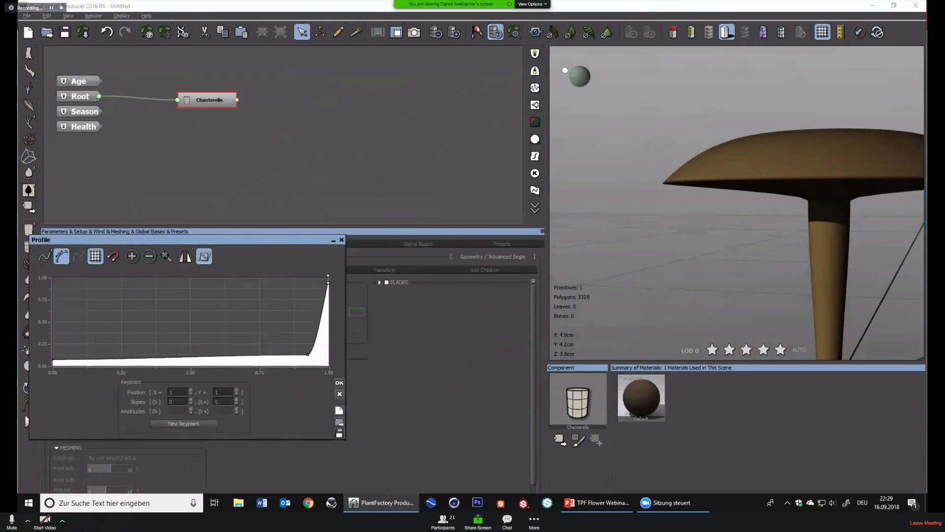
pyautogui.moveTo(328, 279)
pyautogui.mouseDown()
pyautogui.moveTo(325, 290)
pyautogui.moveTo(323, 279)
pyautogui.mouseUp()
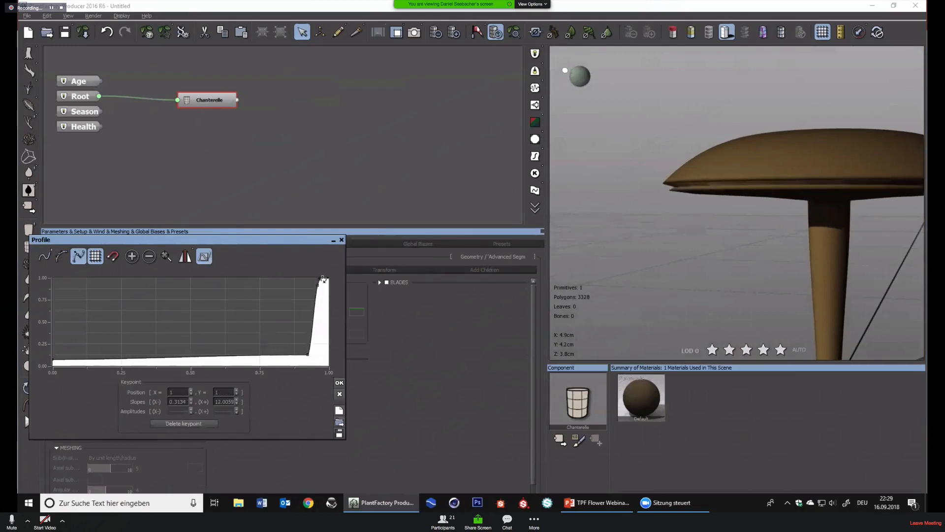
pyautogui.click(149, 256)
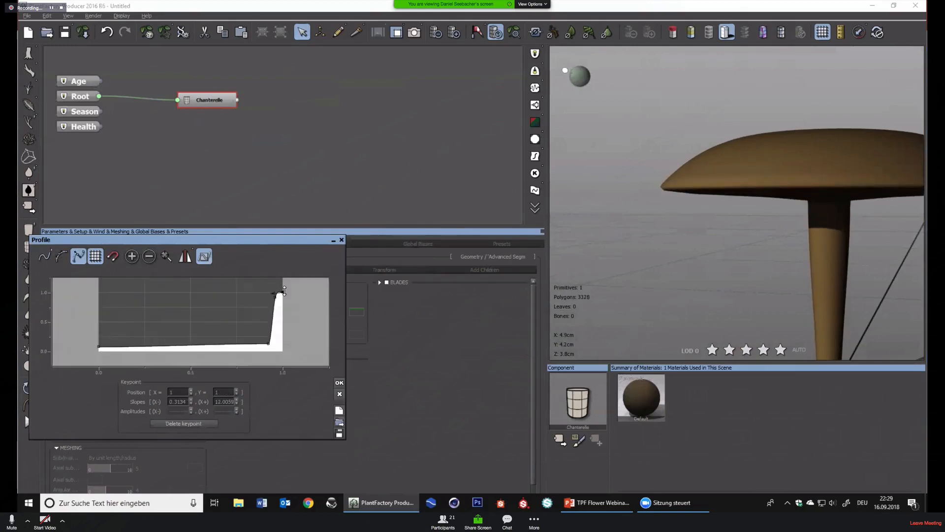
pyautogui.click(288, 301)
pyautogui.moveTo(275, 297); pyautogui.dragTo(276, 303)
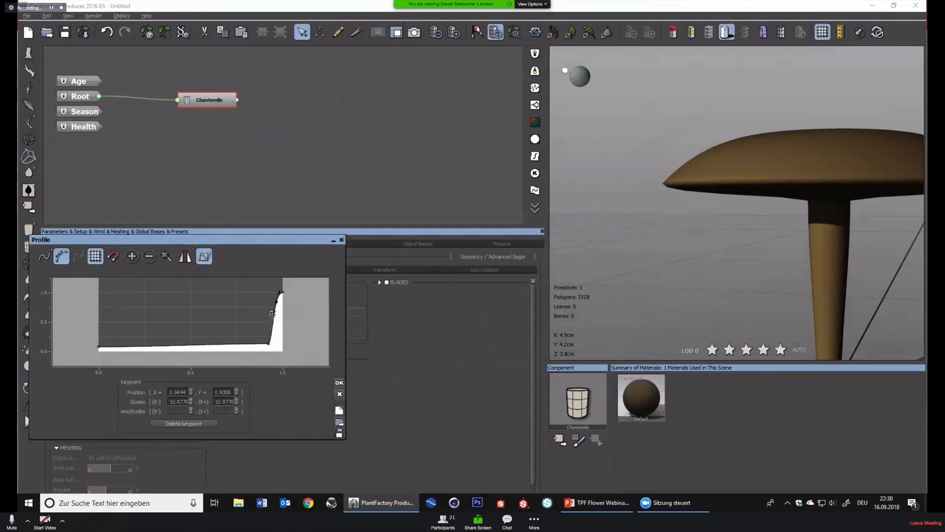
pyautogui.click(334, 383)
pyautogui.moveTo(716, 262); pyautogui.dragTo(805, 281)
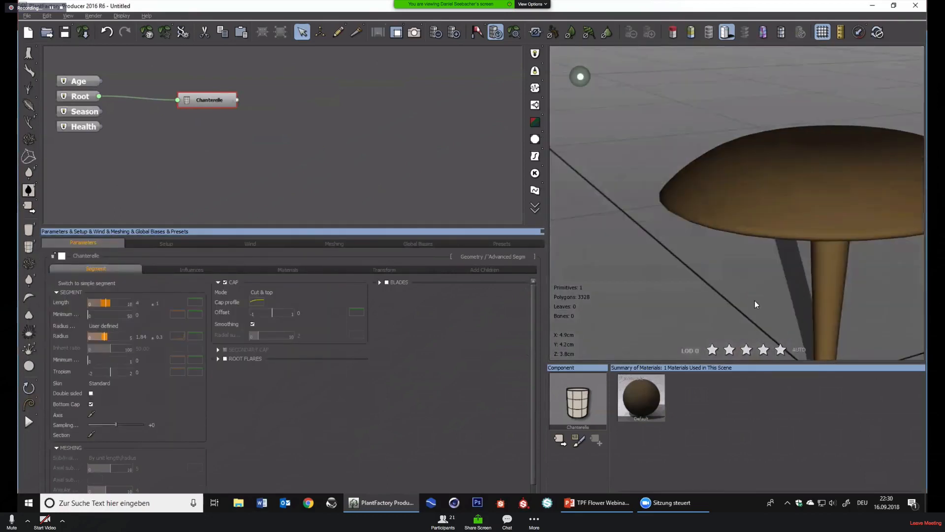
pyautogui.moveTo(754, 301); pyautogui.dragTo(679, 202)
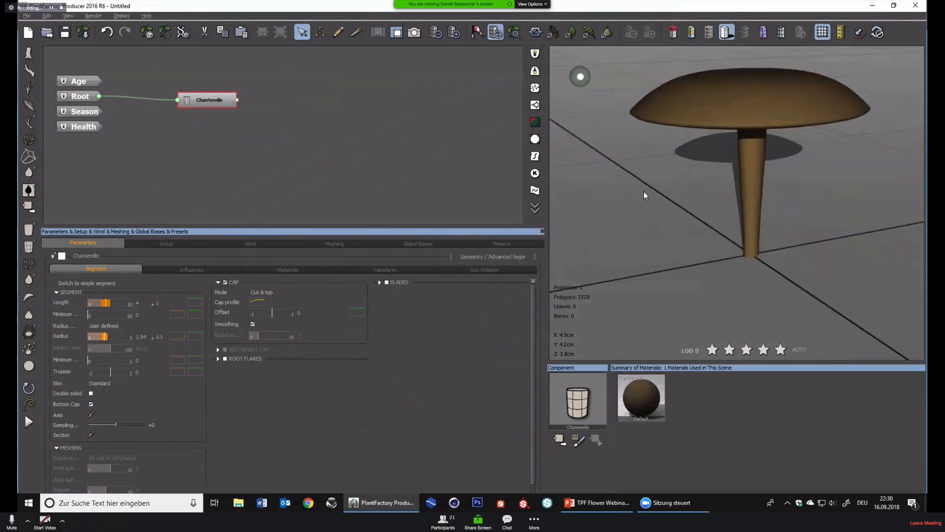
pyautogui.moveTo(707, 225)
pyautogui.mouseDown()
pyautogui.moveTo(690, 194)
pyautogui.moveTo(700, 220)
pyautogui.mouseUp()
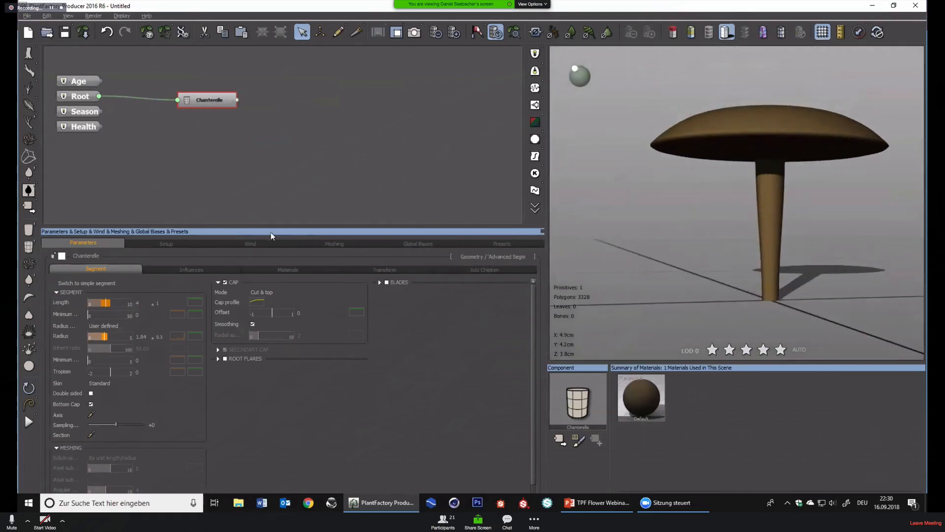
# Assign the Chanterelle Base material from the Modelling Flowers collection to the Root node
pyautogui.click(286, 269)
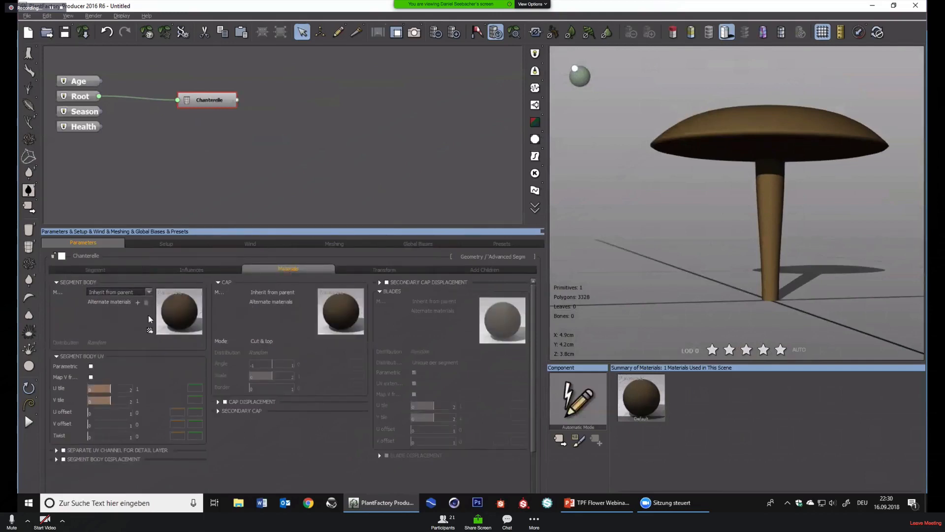
pyautogui.click(79, 82)
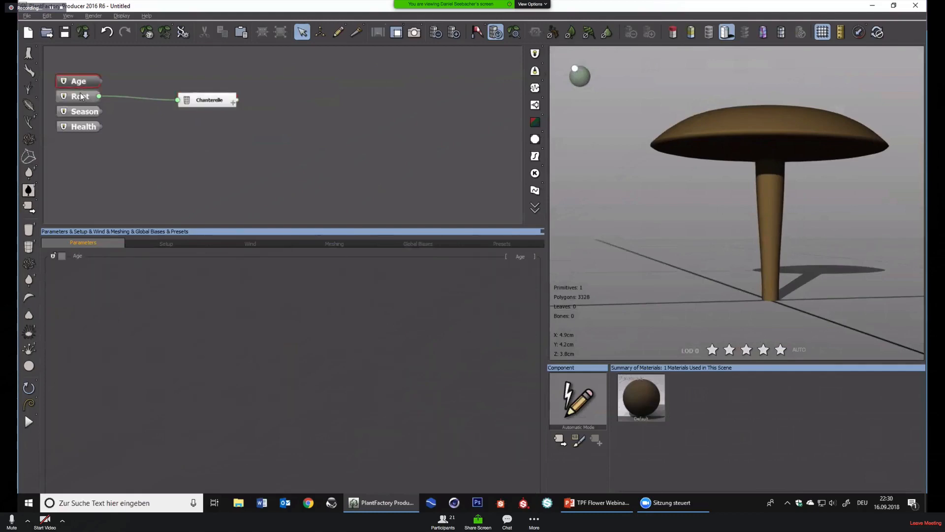
pyautogui.click(81, 97)
pyautogui.click(139, 315)
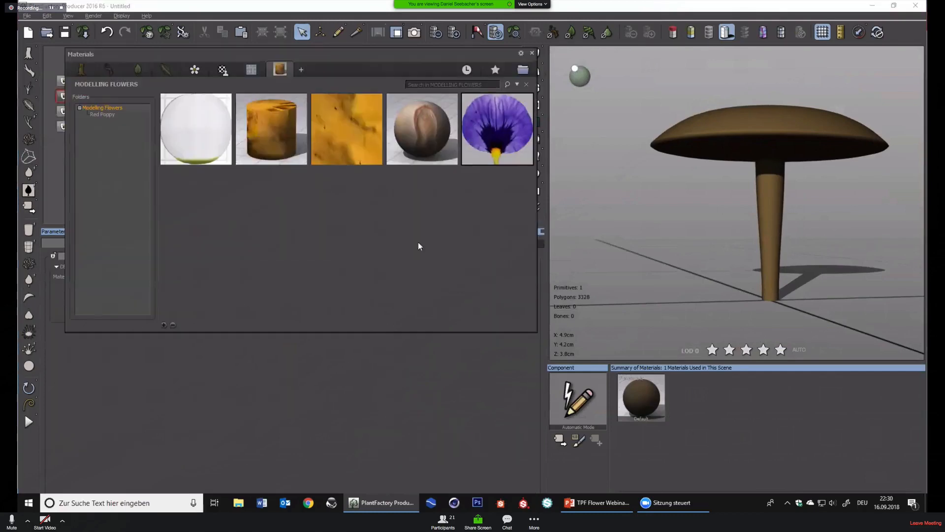
pyautogui.doubleClick(259, 132)
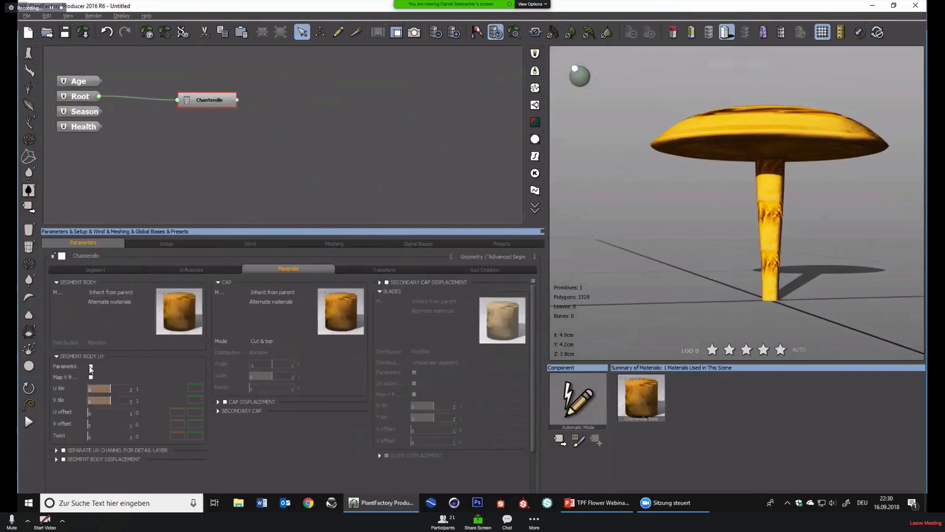
# Enable parametric mapping for the Chanterelle segment body's UVs and set its U tile to 5
pyautogui.click(90, 367)
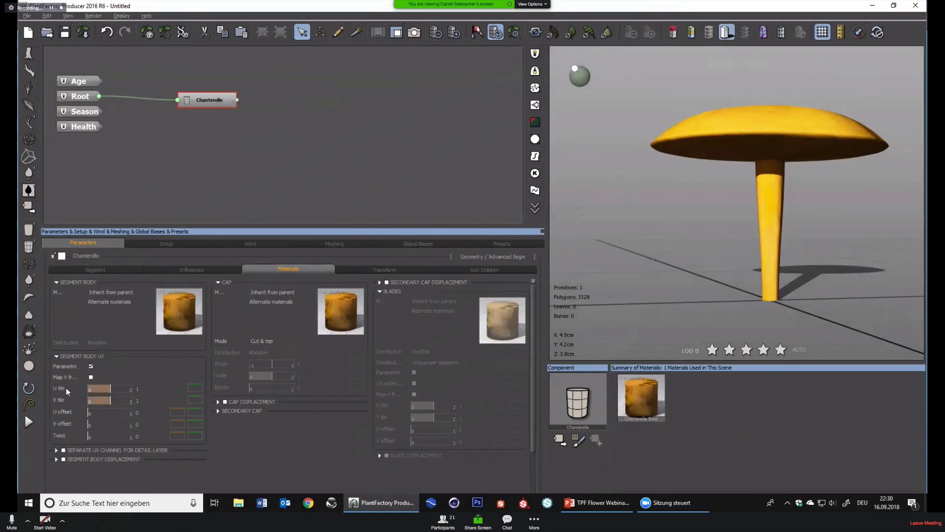
pyautogui.click(144, 388)
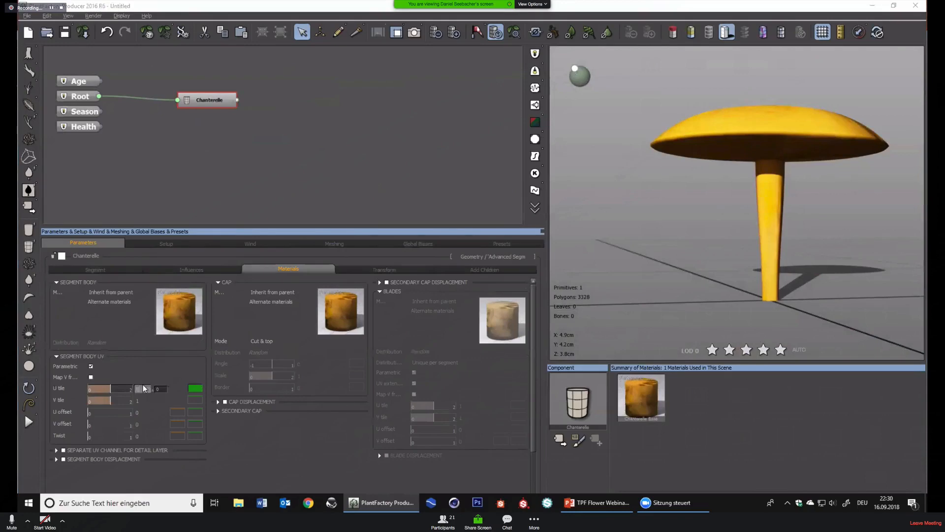
pyautogui.write('5')
pyautogui.press('Return')
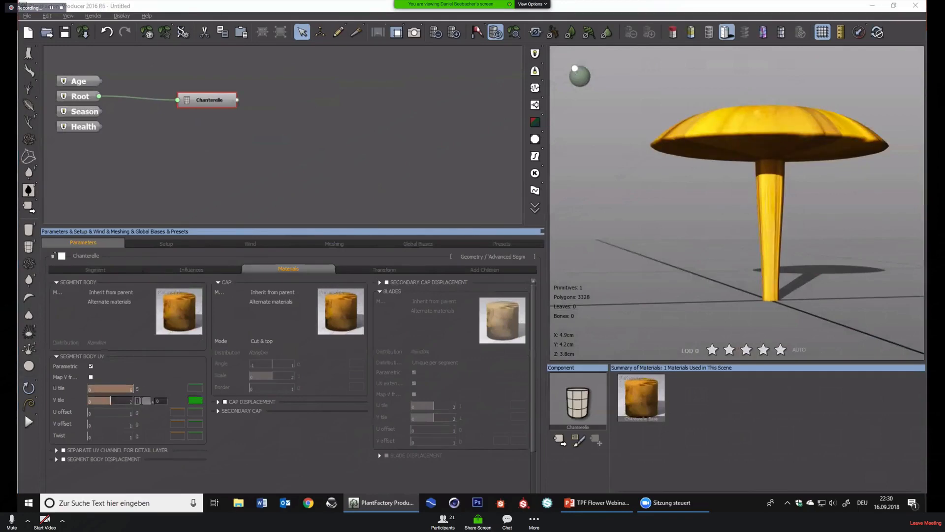
pyautogui.moveTo(797, 200); pyautogui.dragTo(783, 161)
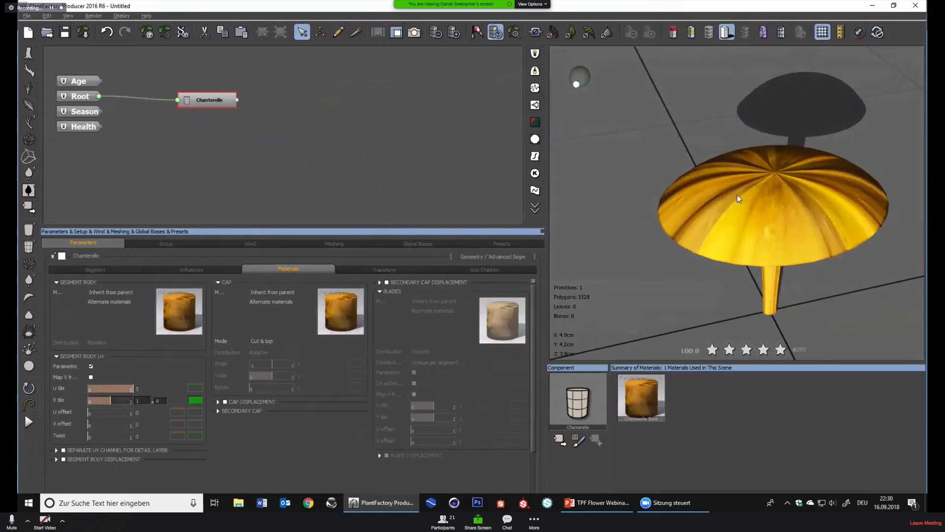
# Assign the Chanterelle Cap material from the Modelling Flowers collection to the segment's cap
pyautogui.click(310, 292)
pyautogui.click(287, 323)
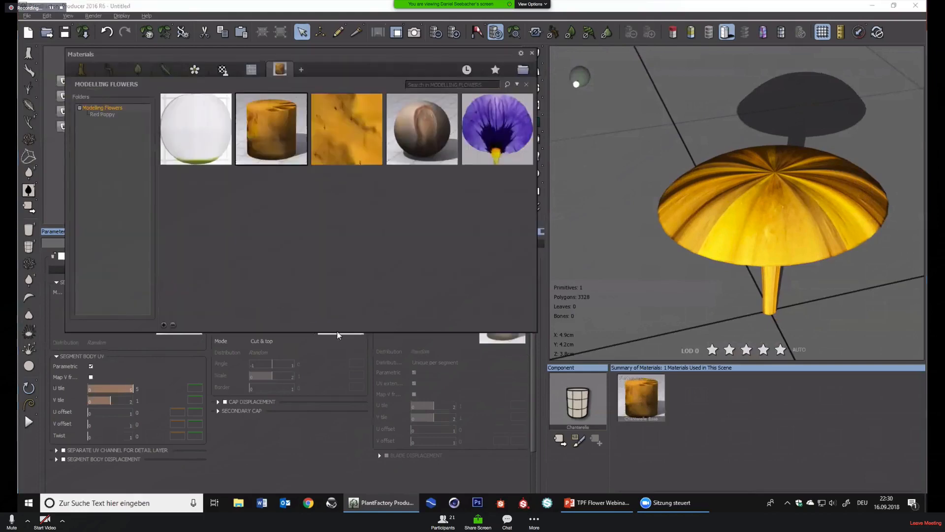
pyautogui.doubleClick(323, 122)
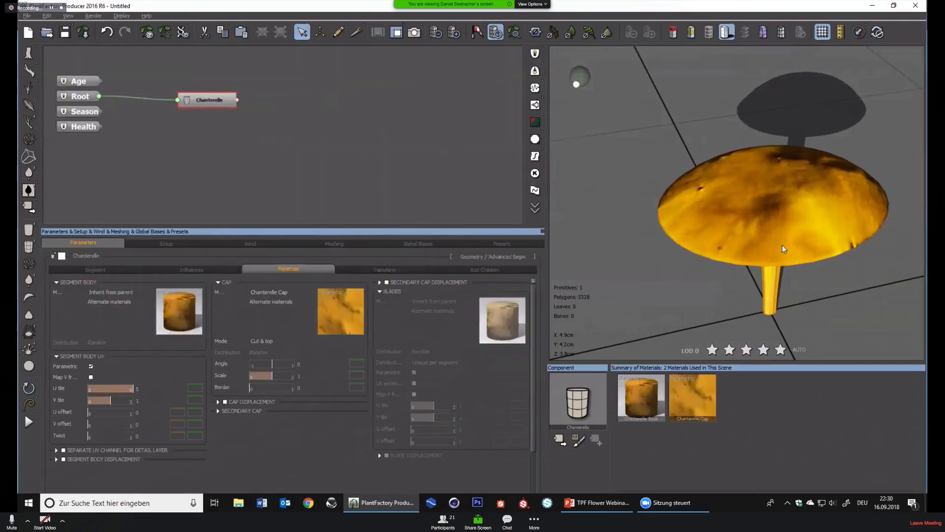
pyautogui.moveTo(720, 315); pyautogui.dragTo(637, 247, button='right')
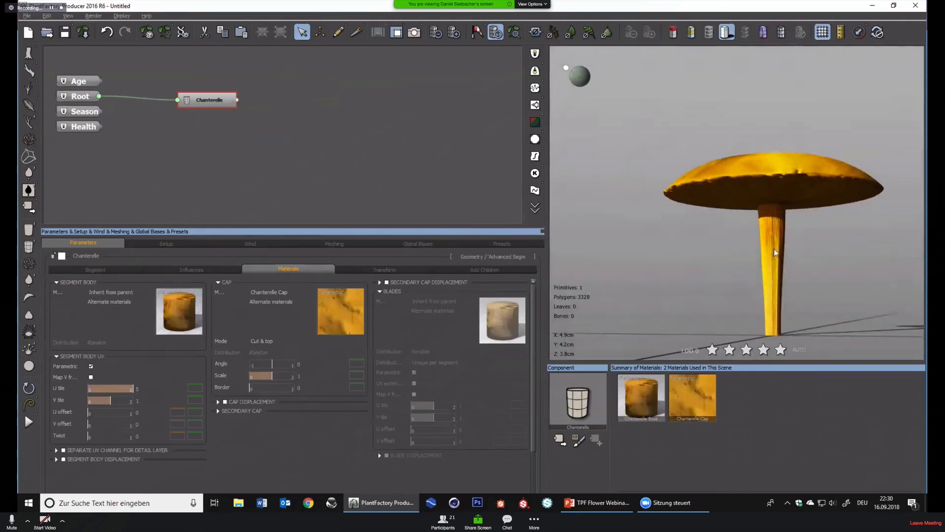
pyautogui.scroll(3, 776, 253)
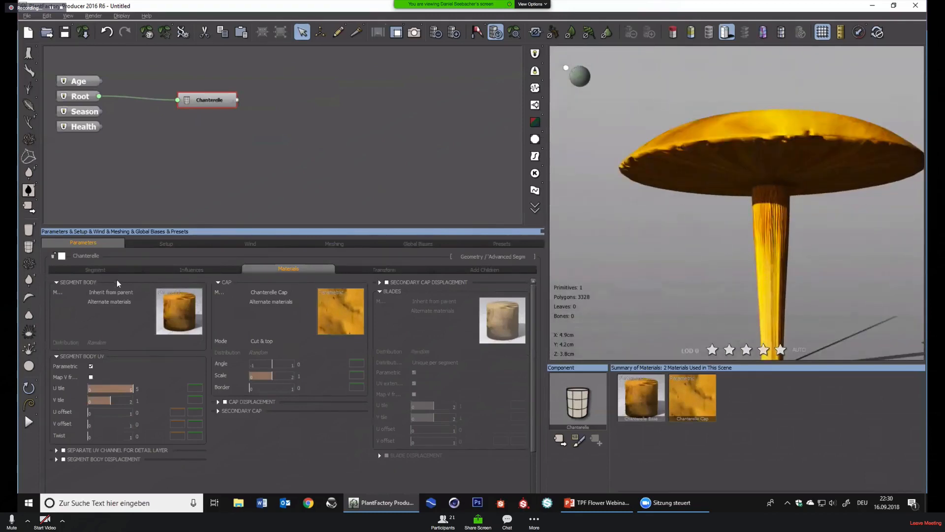
# Flare the upper stem by moving the radius profile's lower bend keypoint to about X 0.69, Y 0.08, and accept the profile
pyautogui.click(95, 270)
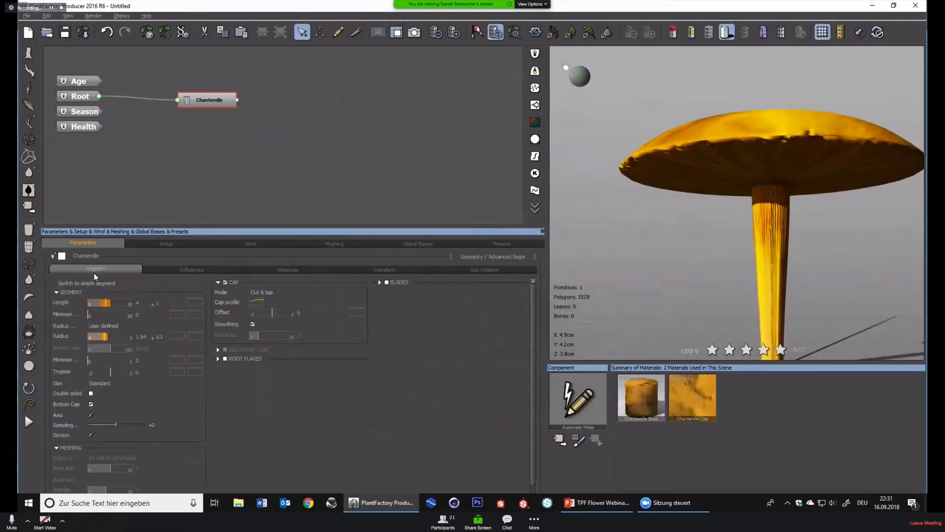
pyautogui.click(180, 338)
pyautogui.click(207, 394)
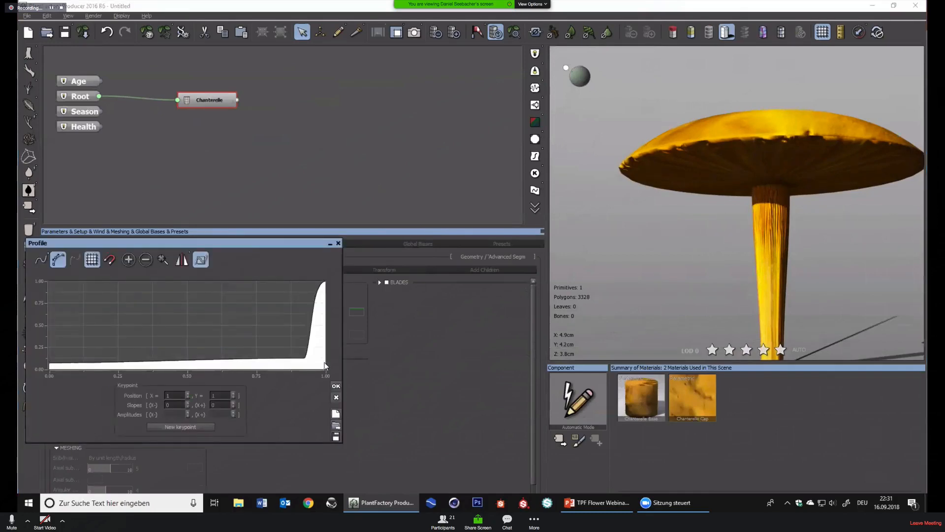
pyautogui.moveTo(305, 358); pyautogui.dragTo(240, 362)
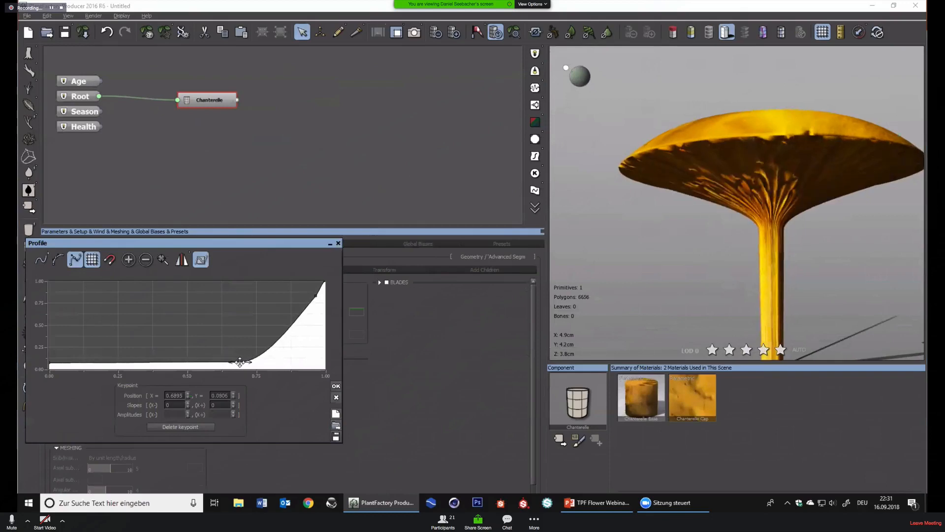
pyautogui.click(340, 385)
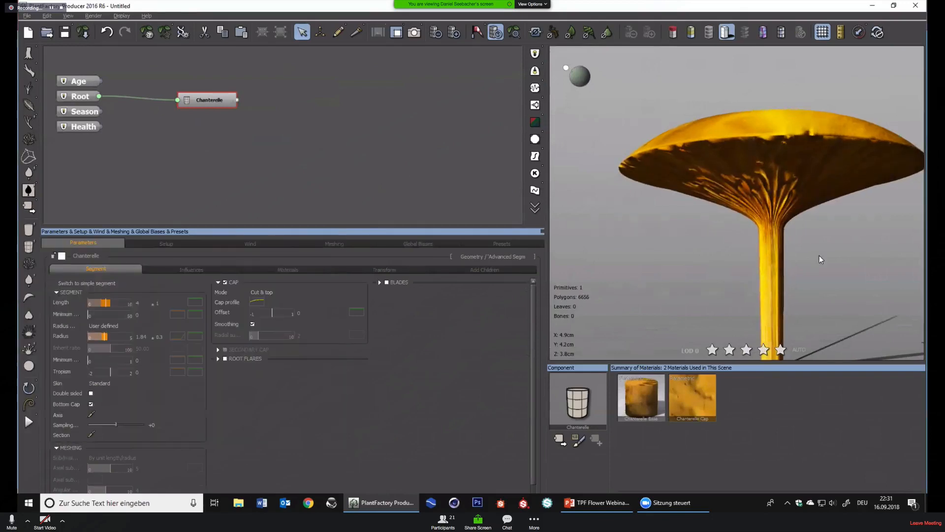
pyautogui.moveTo(819, 256); pyautogui.dragTo(867, 242)
pyautogui.scroll(-5, 845, 233)
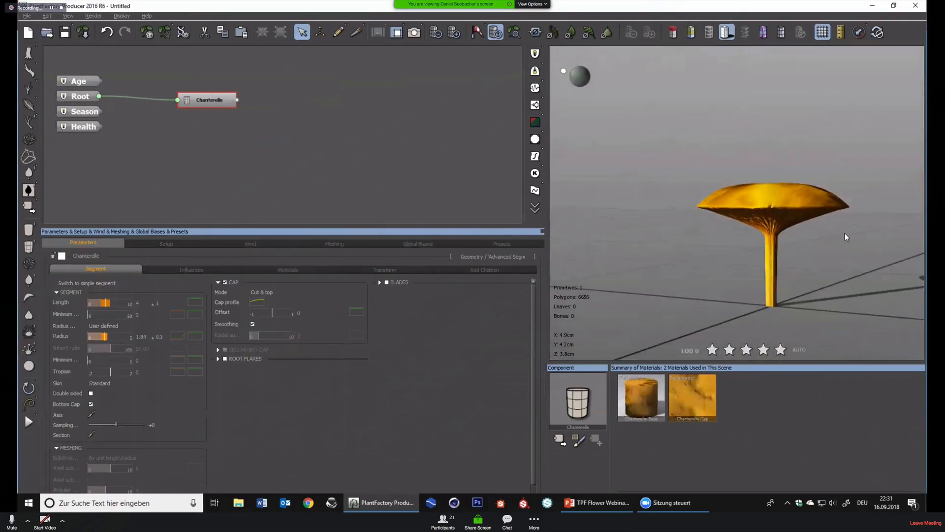
pyautogui.moveTo(845, 232)
pyautogui.mouseDown(button='right')
pyautogui.moveTo(829, 256)
pyautogui.moveTo(845, 258)
pyautogui.moveTo(851, 237)
pyautogui.mouseUp(button='right')
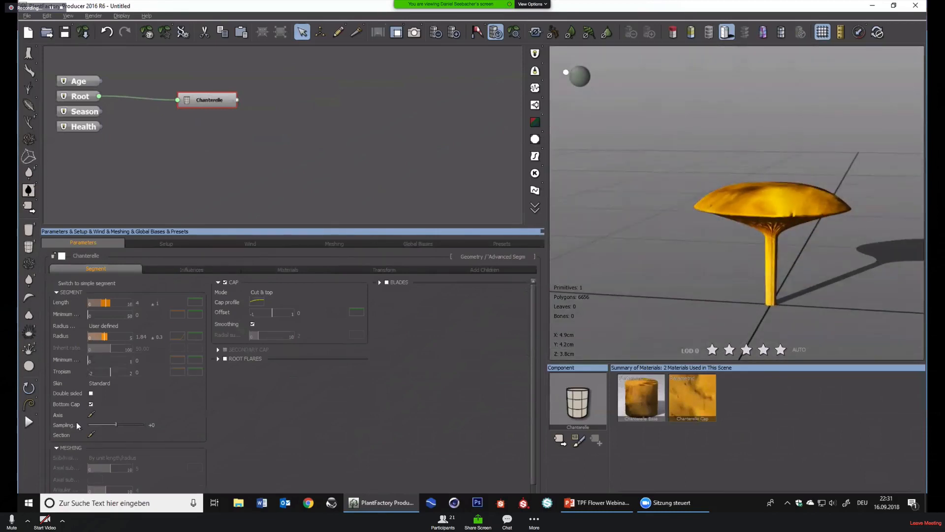
pyautogui.moveTo(732, 257); pyautogui.dragTo(725, 210, button='right')
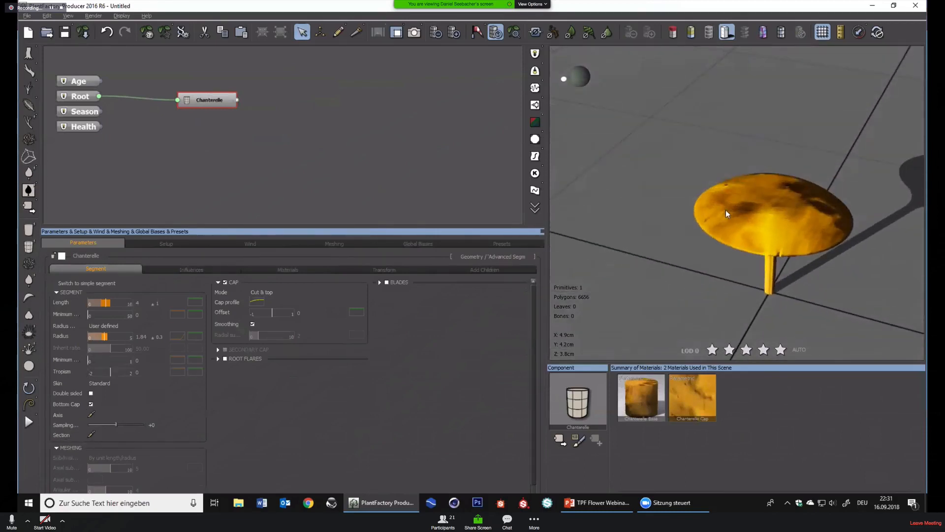
# Open the segment's section splines for editing and add an intermediate section close to the end of the segment
pyautogui.click(90, 434)
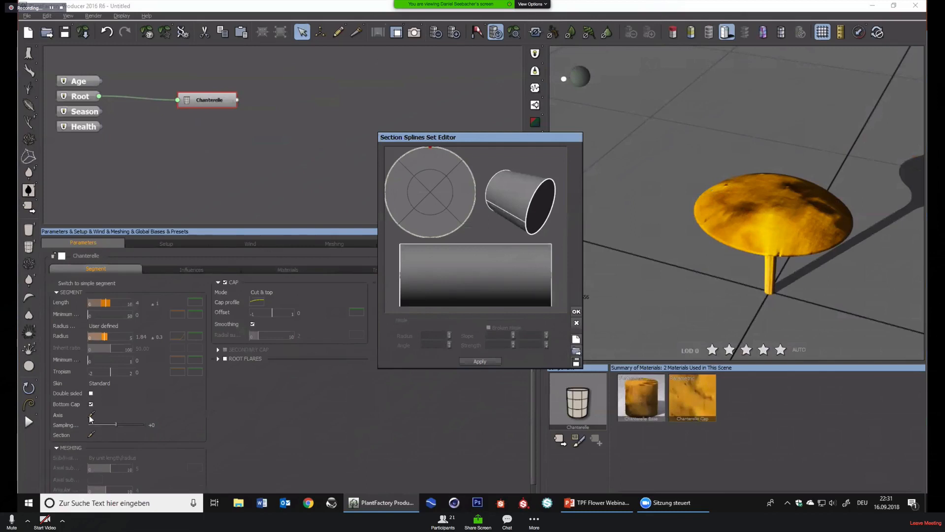
pyautogui.click(521, 267)
pyautogui.click(522, 268)
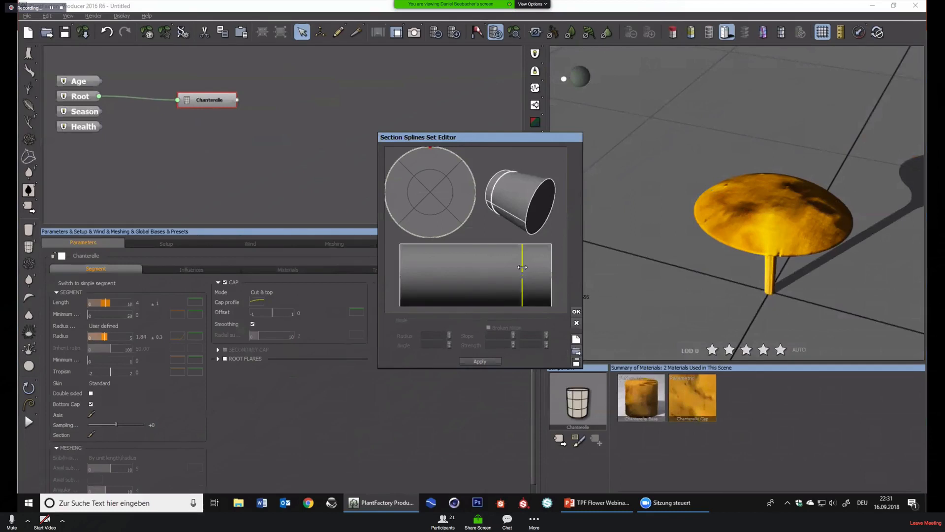
pyautogui.click(549, 271)
pyautogui.moveTo(548, 274); pyautogui.dragTo(527, 270)
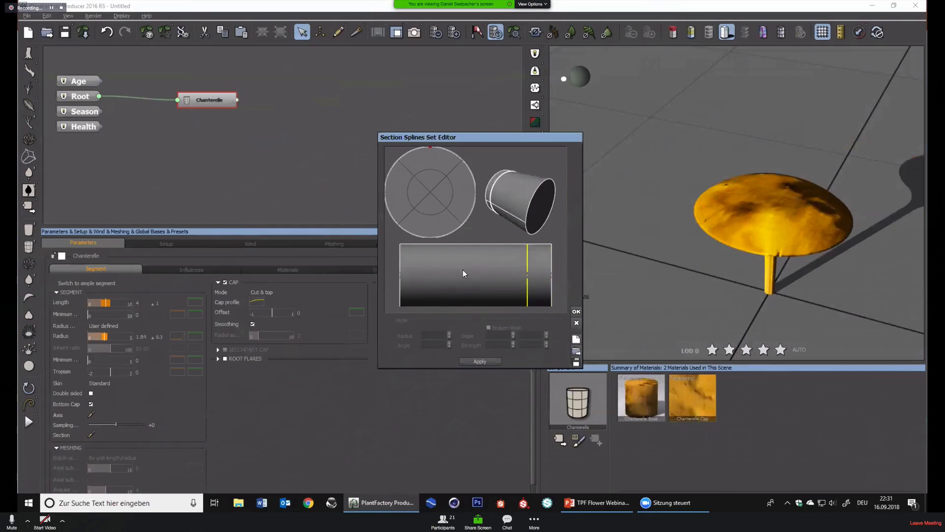
# Select the segment's end section and add nodes down the right half of its outline, alternating between radii of about 0.76 and 0.96–0.99
pyautogui.click(551, 265)
pyautogui.click(442, 160)
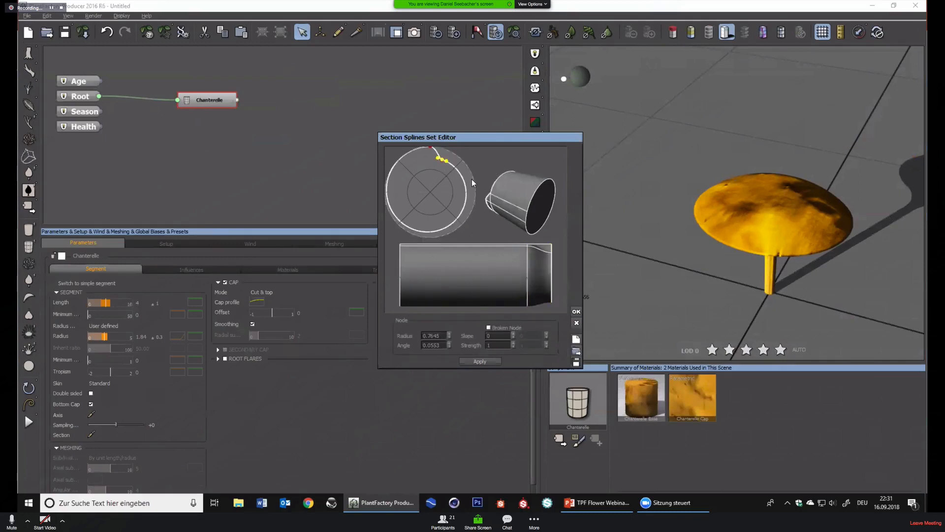
pyautogui.moveTo(460, 168)
pyautogui.mouseDown()
pyautogui.moveTo(463, 179)
pyautogui.moveTo(471, 174)
pyautogui.mouseUp()
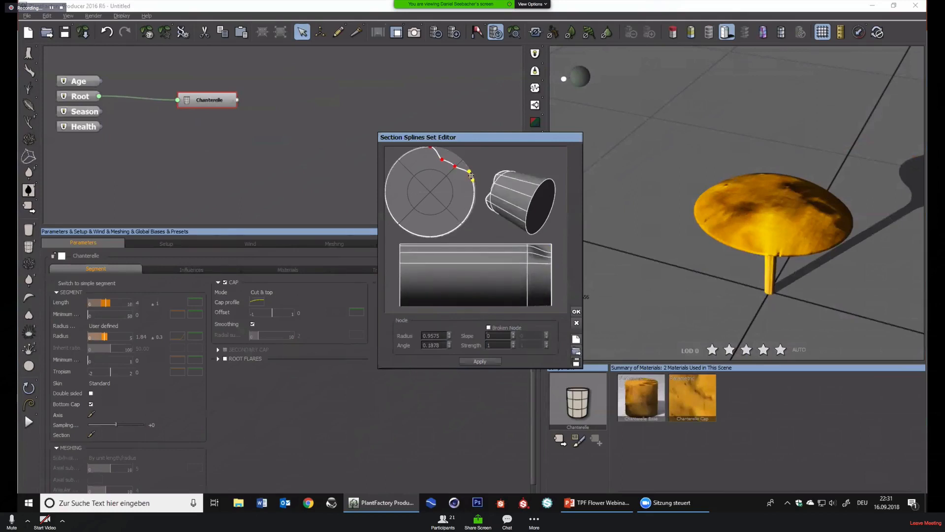
pyautogui.click(465, 197)
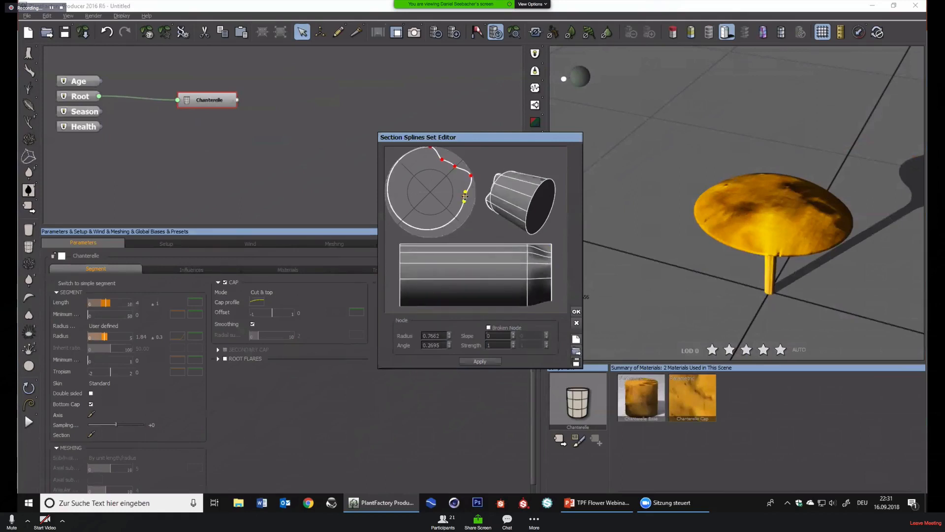
pyautogui.click(469, 216)
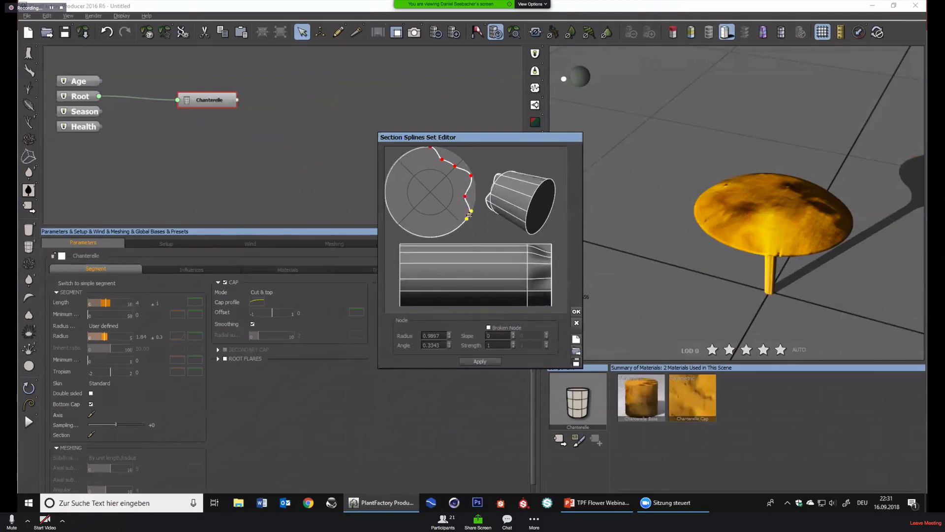
pyautogui.click(448, 221)
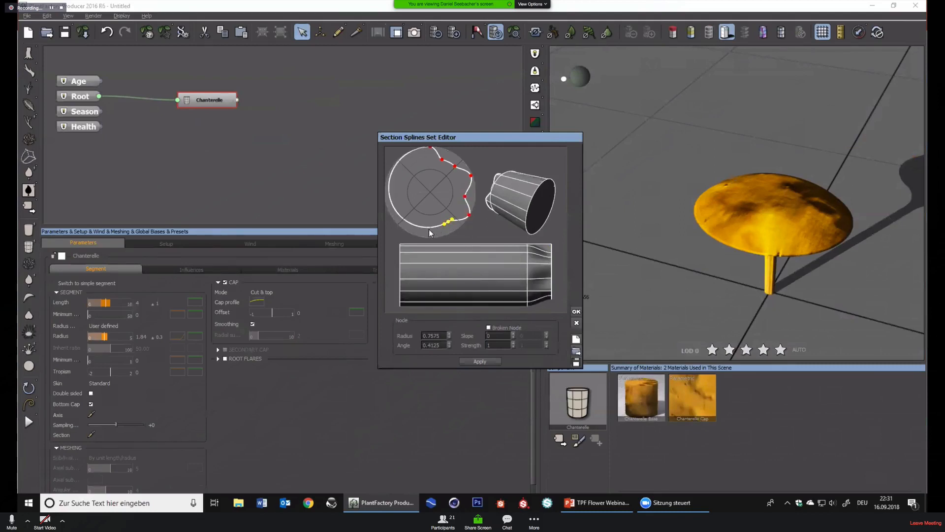
pyautogui.click(430, 226)
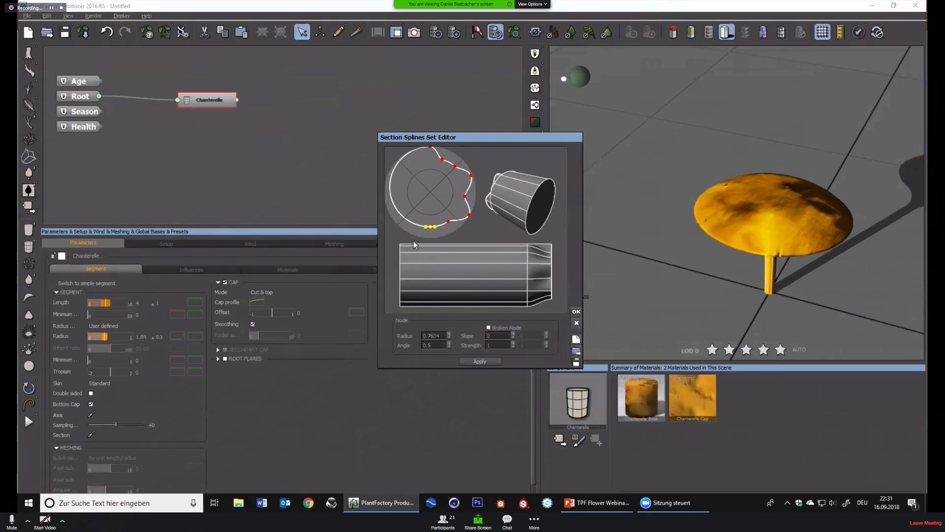
# Continue the wavy end section around the outline's left half with nodes between radii of about 0.74 and 0.92, and accept the section splines
pyautogui.click(419, 233)
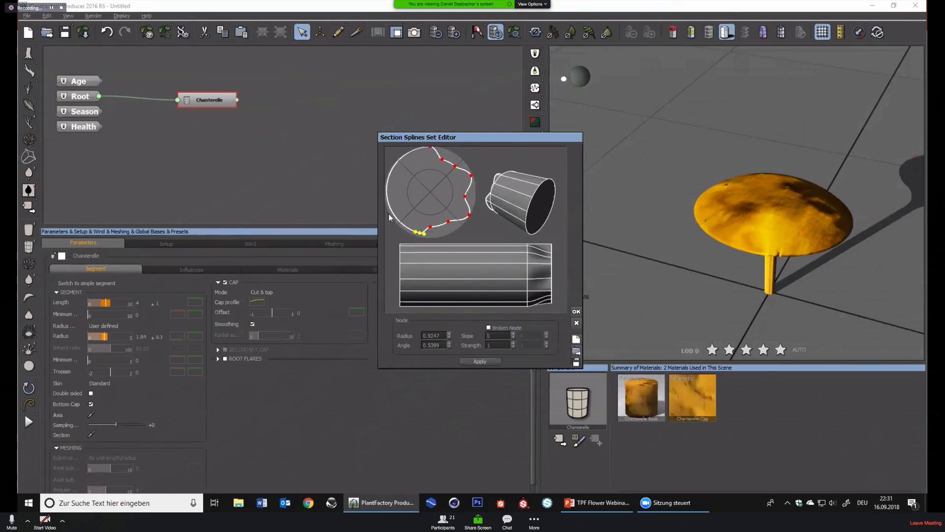
pyautogui.click(401, 219)
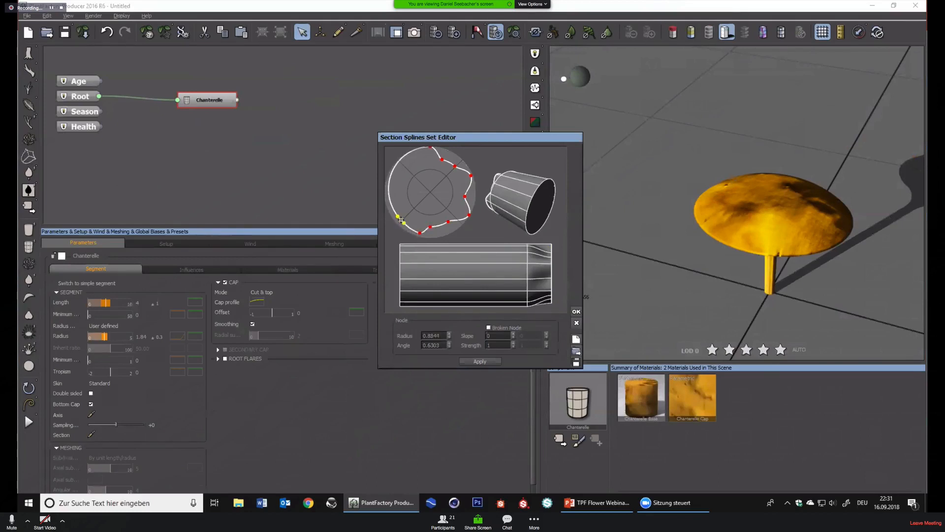
pyautogui.click(397, 194)
pyautogui.click(400, 162)
pyautogui.click(396, 194)
pyautogui.moveTo(397, 199); pyautogui.dragTo(395, 203)
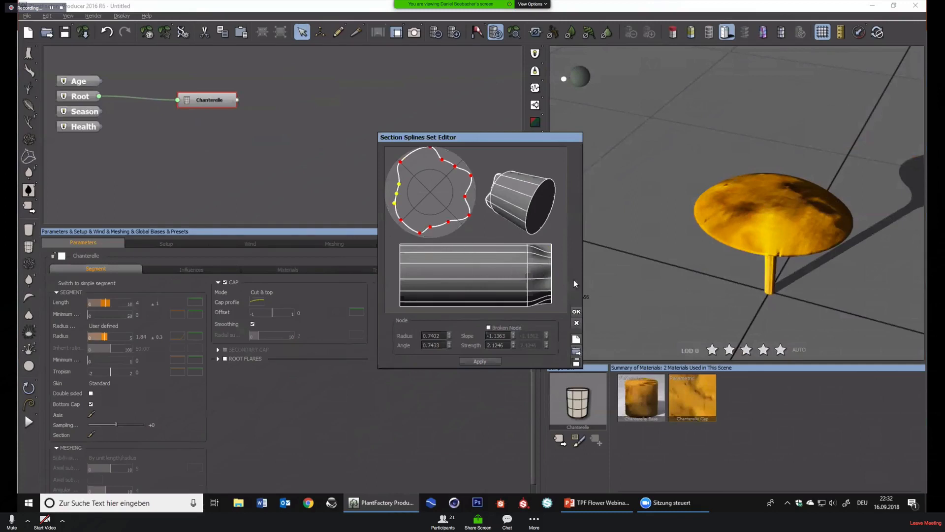
pyautogui.click(575, 312)
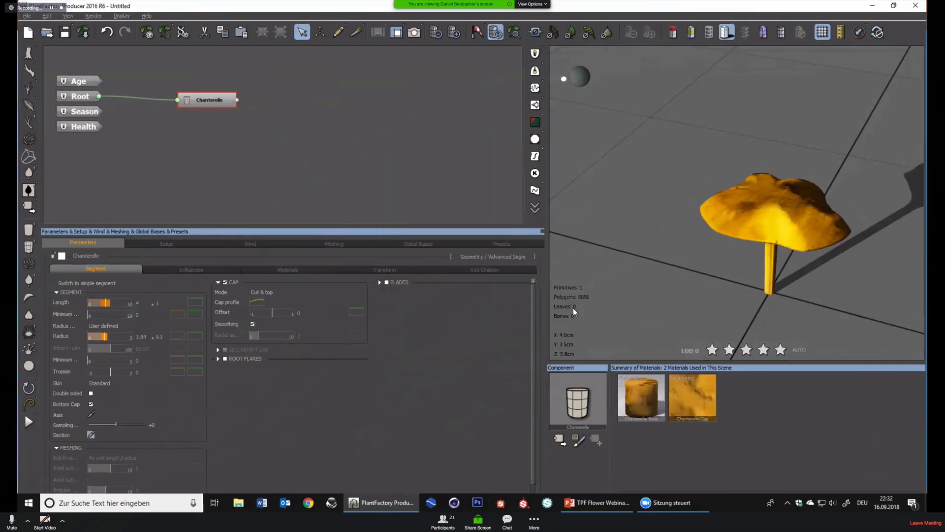
# Enable the Chanterelle segment's first local bias and set its type to Curl
pyautogui.moveTo(678, 216); pyautogui.dragTo(656, 216)
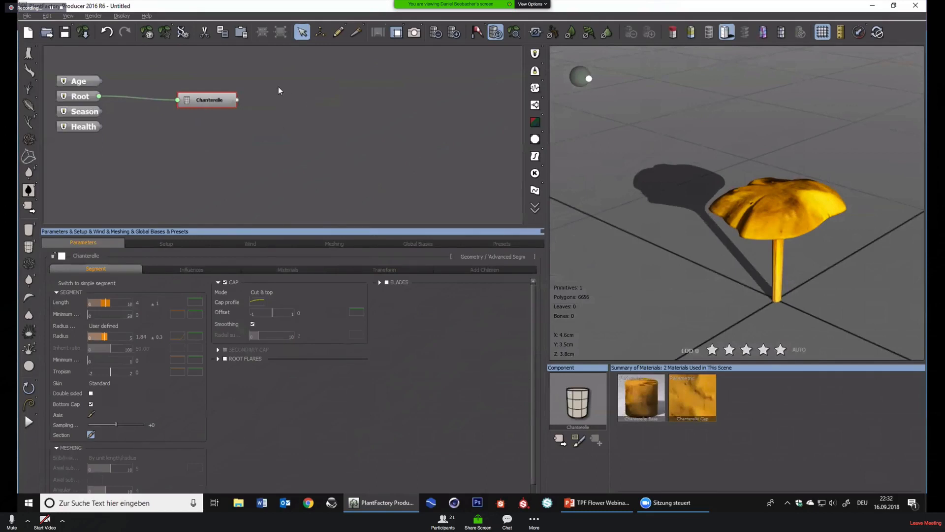
pyautogui.moveTo(726, 220); pyautogui.dragTo(784, 207)
pyautogui.moveTo(807, 260); pyautogui.dragTo(758, 193)
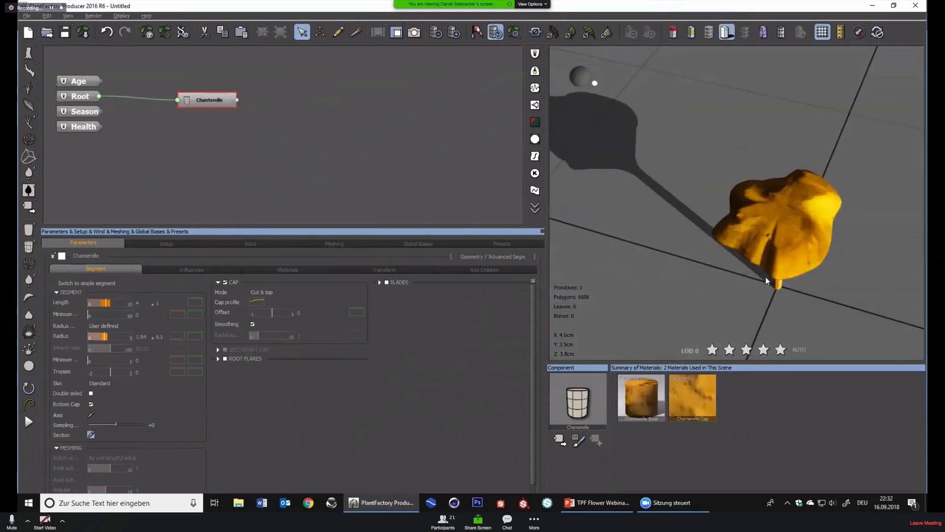
pyautogui.moveTo(766, 276); pyautogui.dragTo(691, 261)
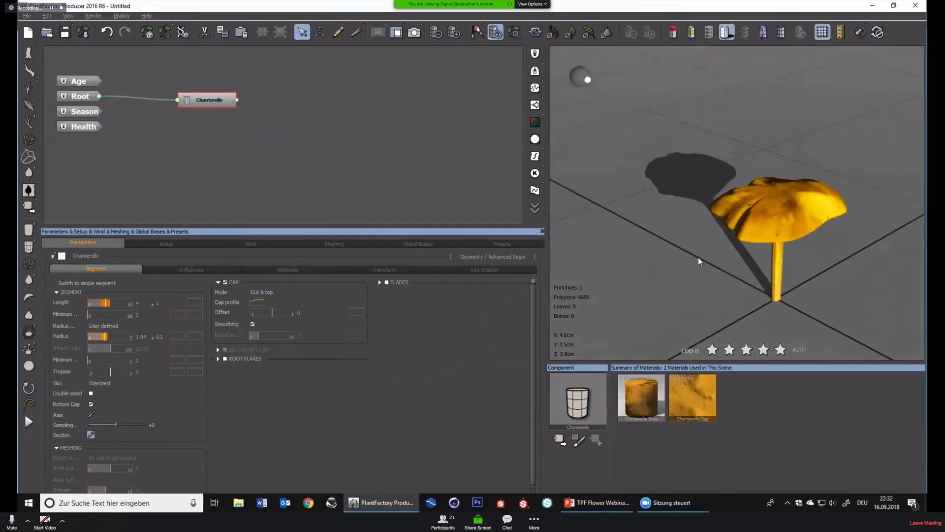
pyautogui.moveTo(698, 261); pyautogui.dragTo(804, 223)
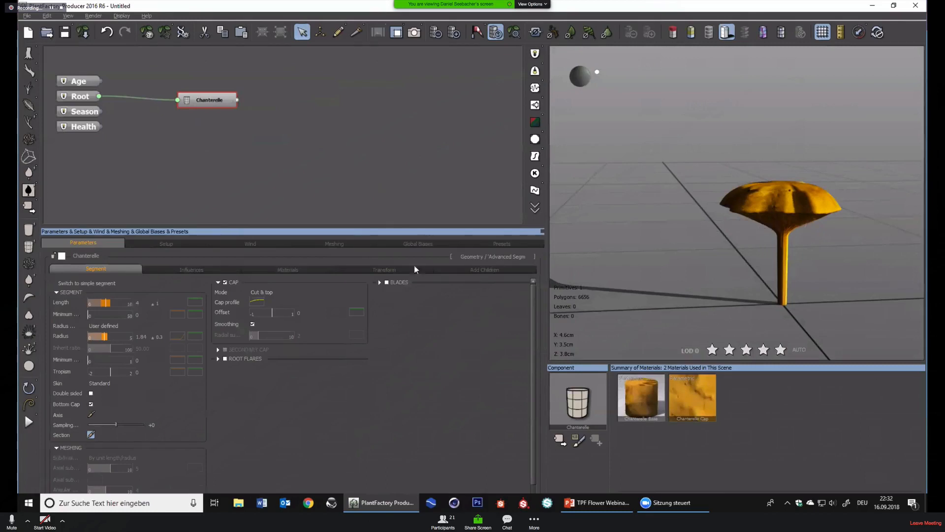
pyautogui.click(178, 268)
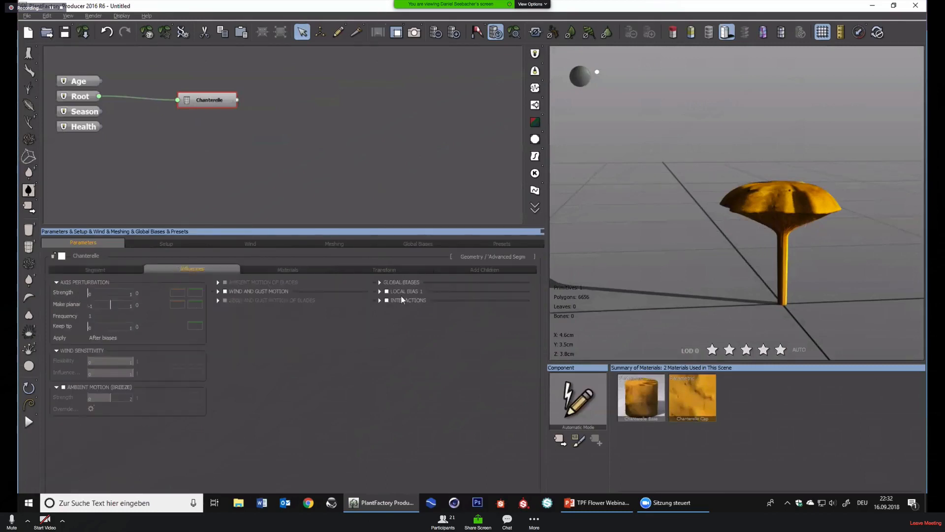
pyautogui.click(399, 292)
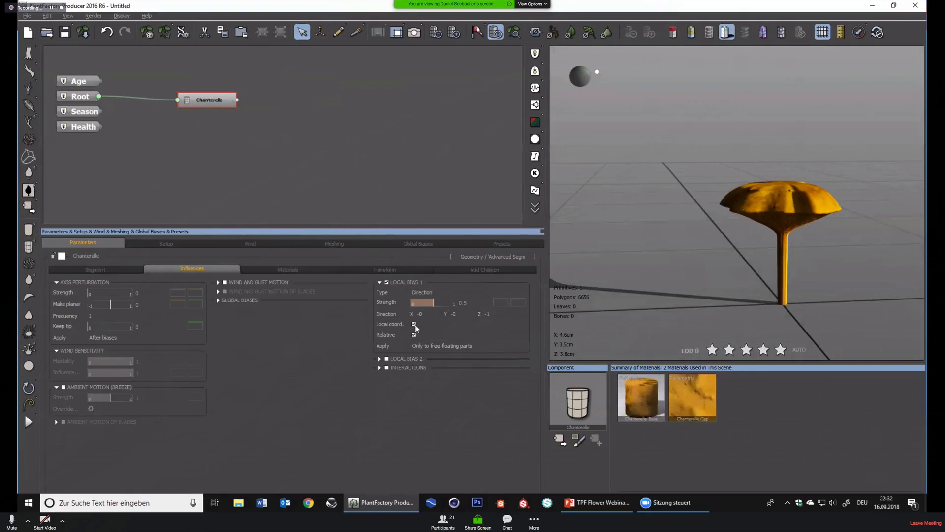
pyautogui.click(433, 292)
pyautogui.click(431, 336)
# Set the curl bias's strength to 2 with a variation of 1, and its direction to X 1 and Z 0
pyautogui.click(469, 302)
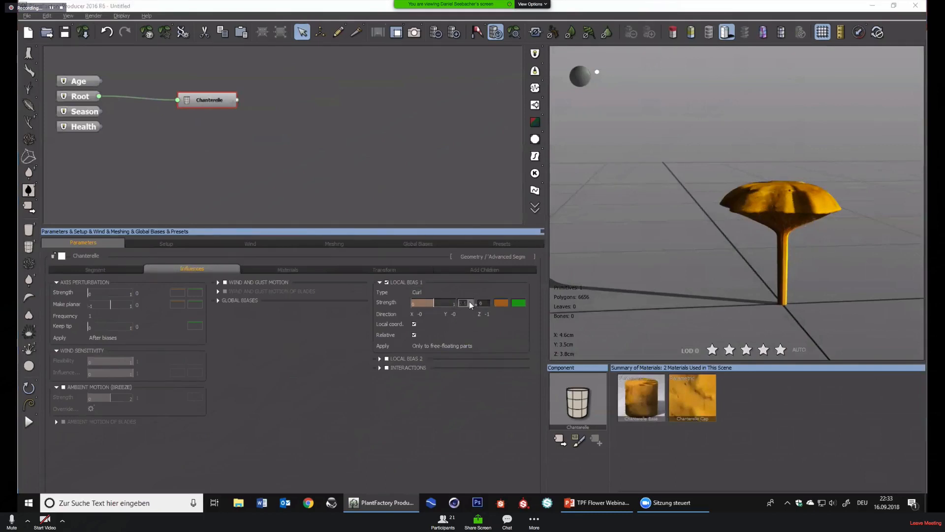
pyautogui.write('2')
pyautogui.press('Return')
pyautogui.write('1')
pyautogui.click(492, 316)
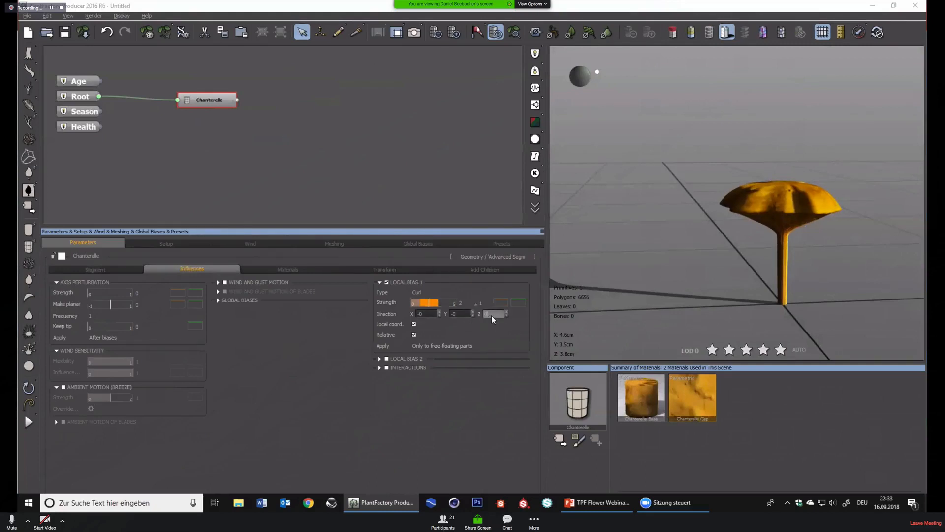
pyautogui.click(426, 314)
pyautogui.press('Return')
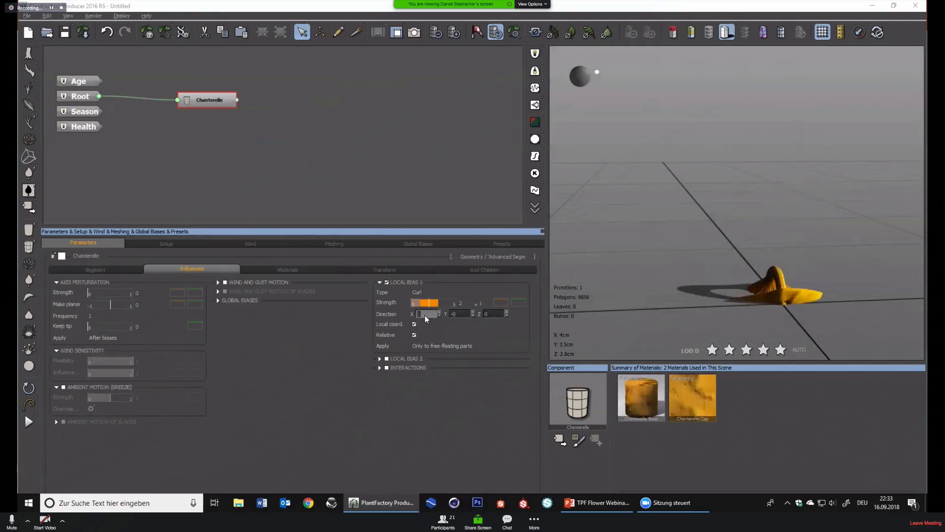
# Open the curl strength's filter profile for editing, make it a smooth curve and lower its start keypoint to about Y -0.06
pyautogui.moveTo(710, 271); pyautogui.dragTo(771, 281, button='right')
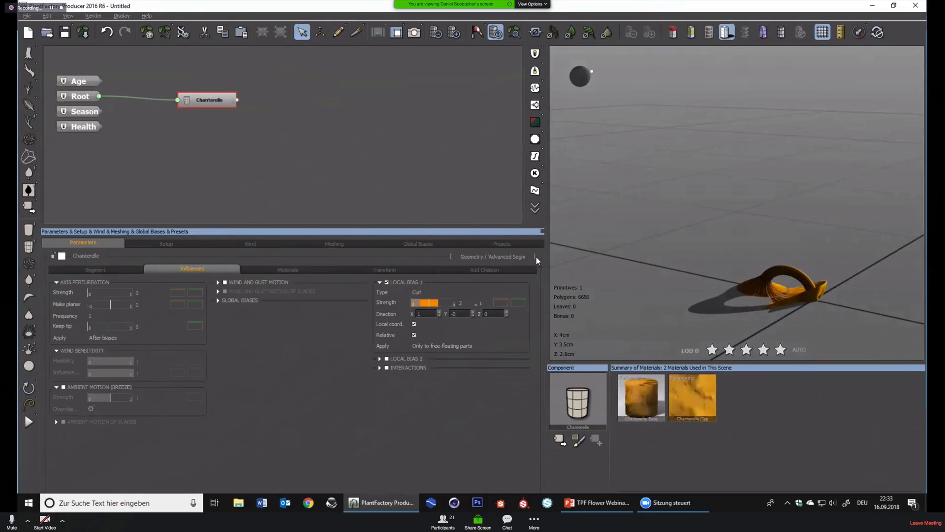
pyautogui.rightClick(503, 303)
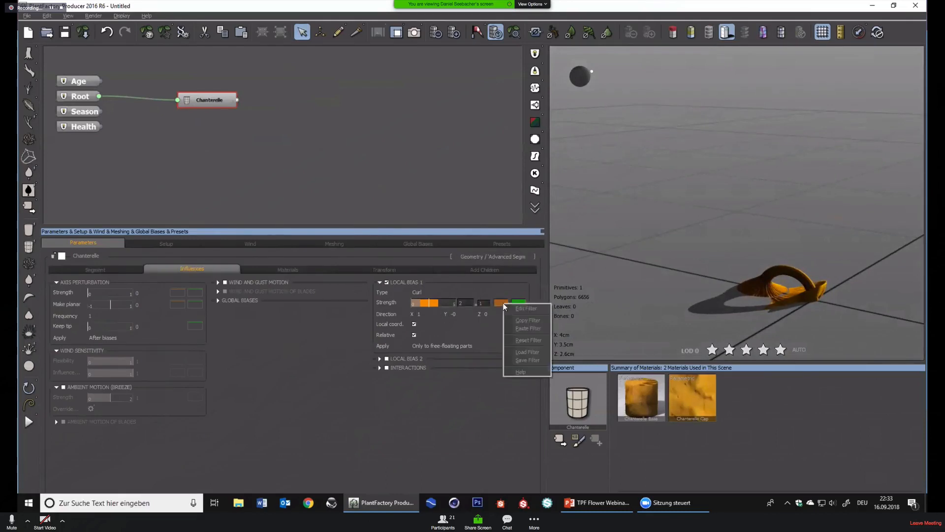
pyautogui.click(525, 308)
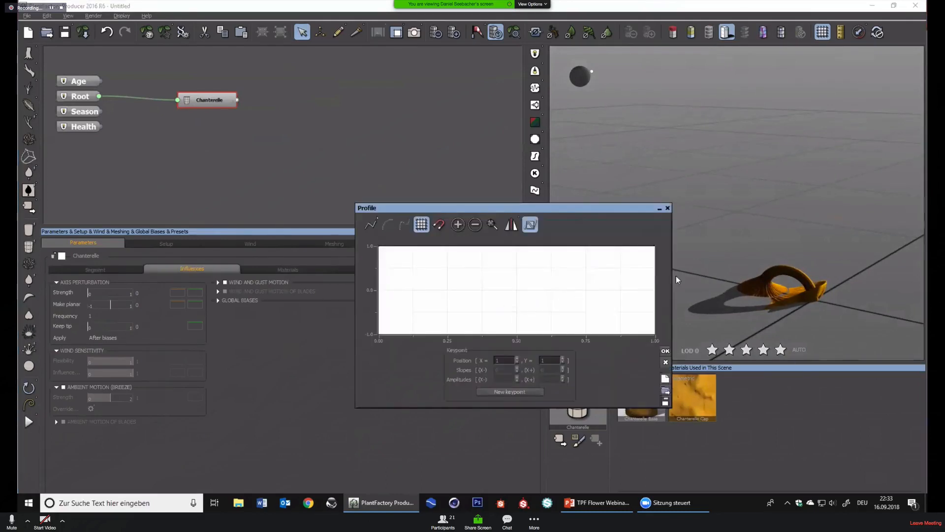
pyautogui.click(378, 225)
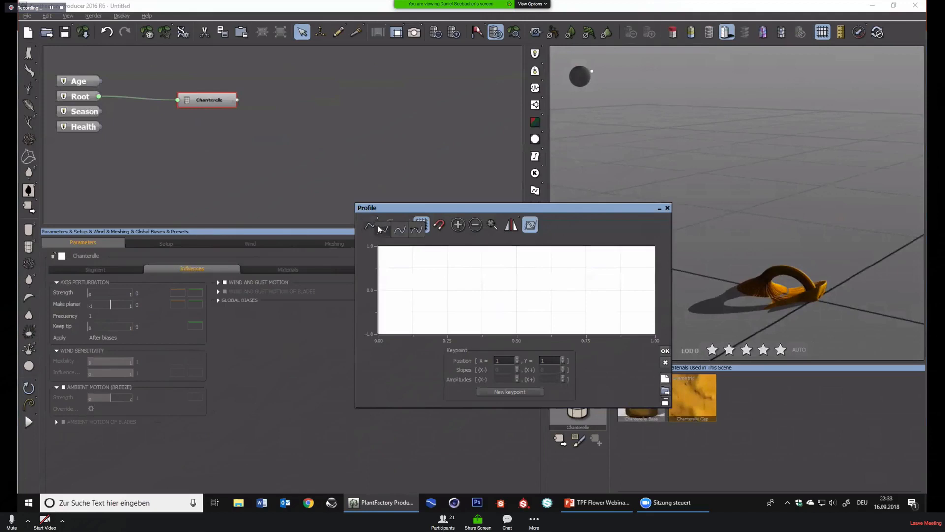
pyautogui.click(399, 227)
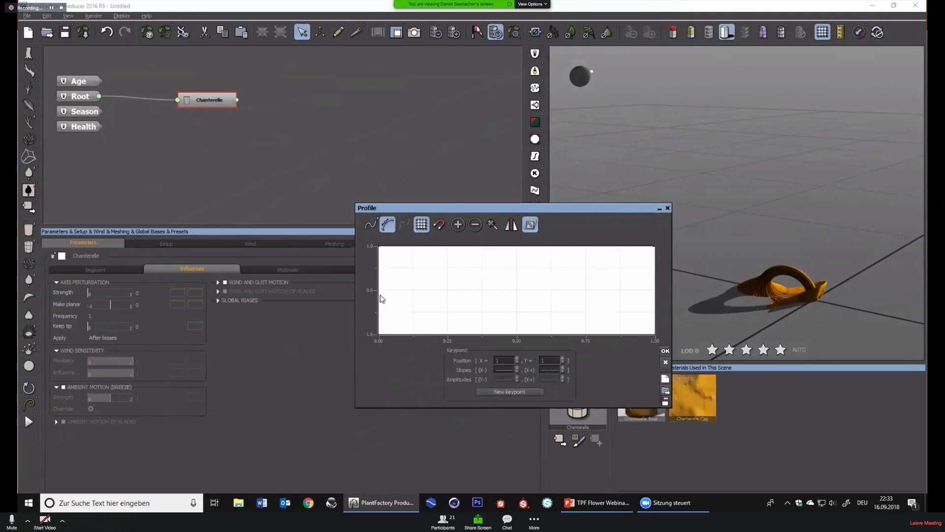
pyautogui.moveTo(377, 247); pyautogui.dragTo(369, 291)
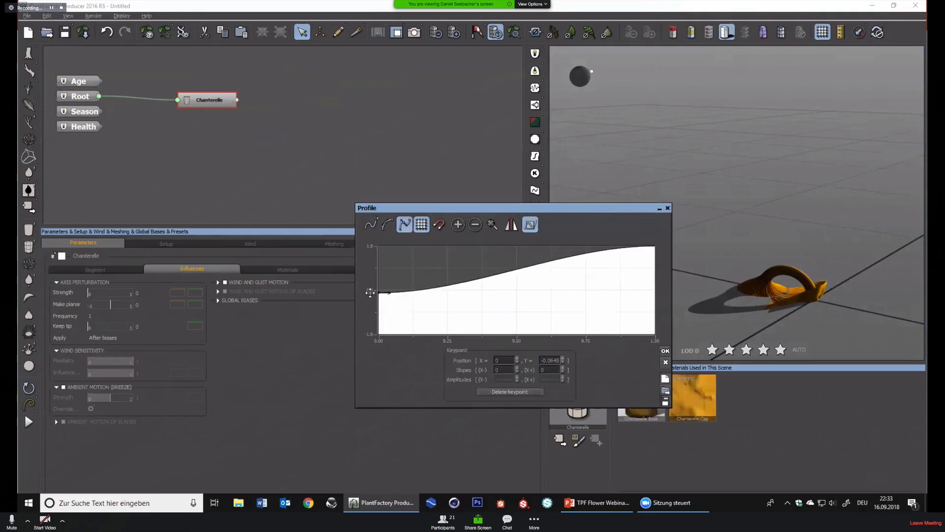
# Shape the curl strength filter into irregular waves with alternating high and low keypoints, lower its end to about Y 0.29, and accept the profile
pyautogui.click(417, 264)
pyautogui.click(474, 302)
pyautogui.click(506, 260)
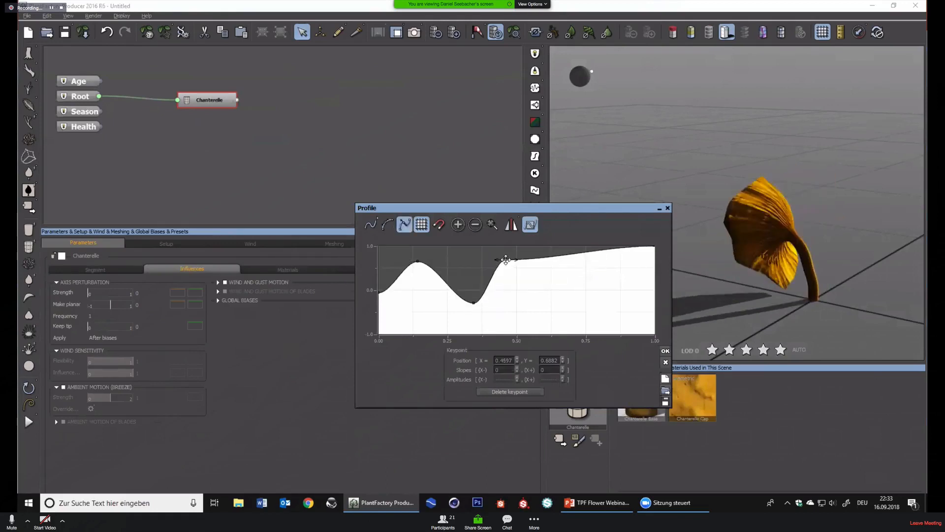
pyautogui.click(562, 287)
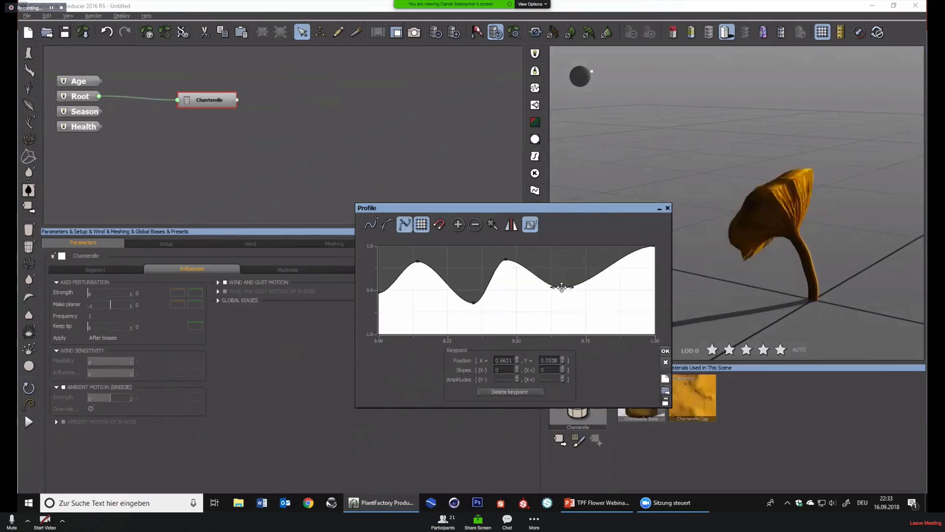
pyautogui.click(608, 257)
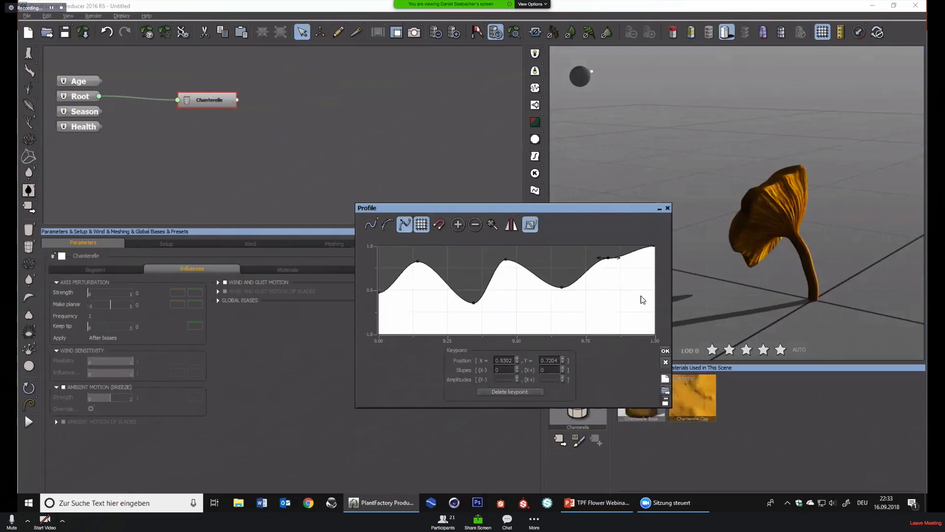
pyautogui.click(627, 296)
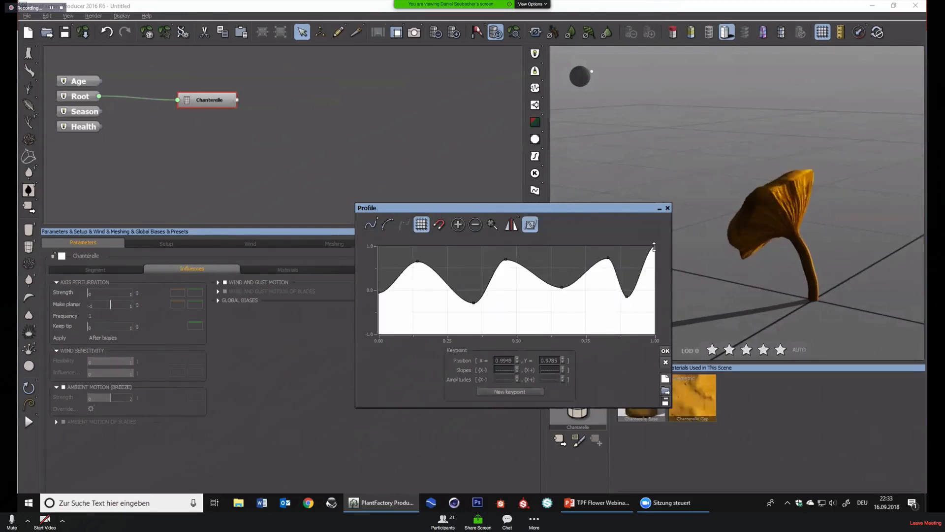
pyautogui.moveTo(654, 249); pyautogui.dragTo(663, 277)
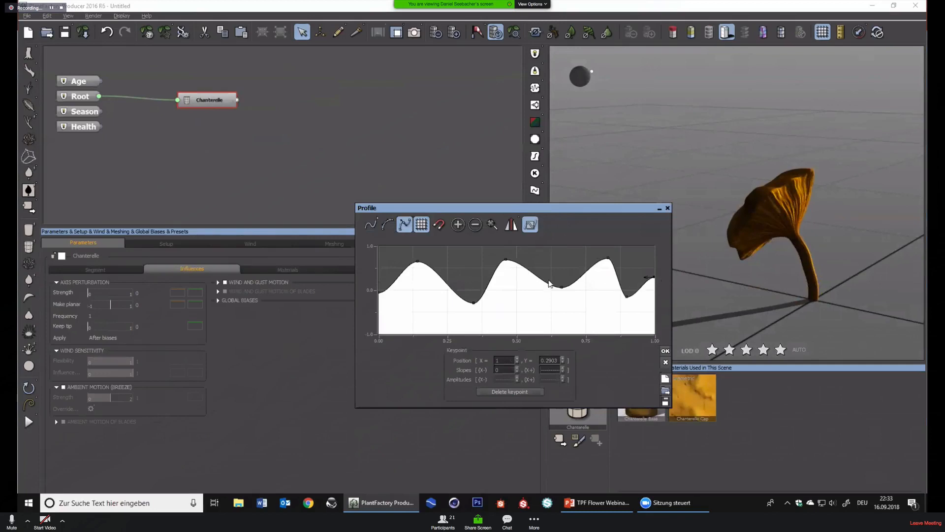
pyautogui.click(528, 292)
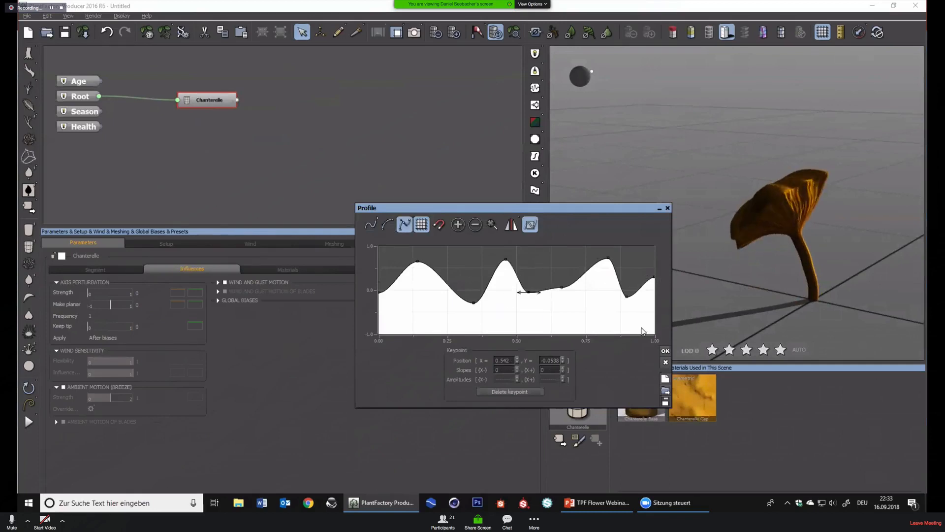
pyautogui.click(665, 351)
# Reduce the curl bias's strength to about 0.65 with a variation of 0.4
pyautogui.moveTo(437, 304); pyautogui.dragTo(448, 304)
pyautogui.doubleClick(496, 303)
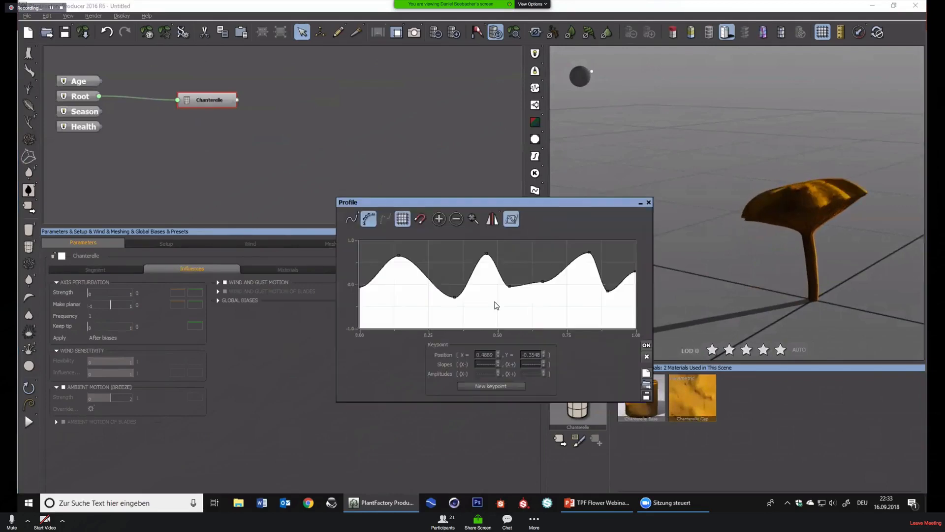
pyautogui.click(647, 355)
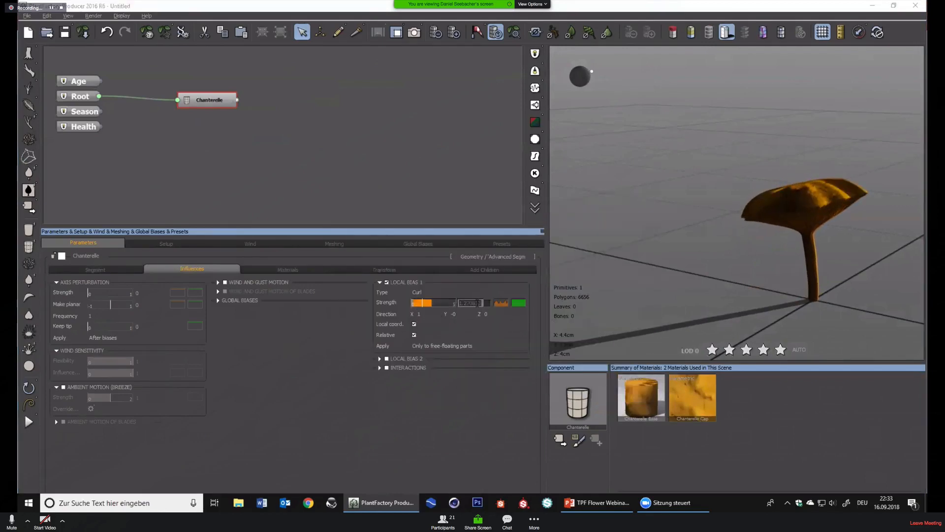
pyautogui.click(482, 301)
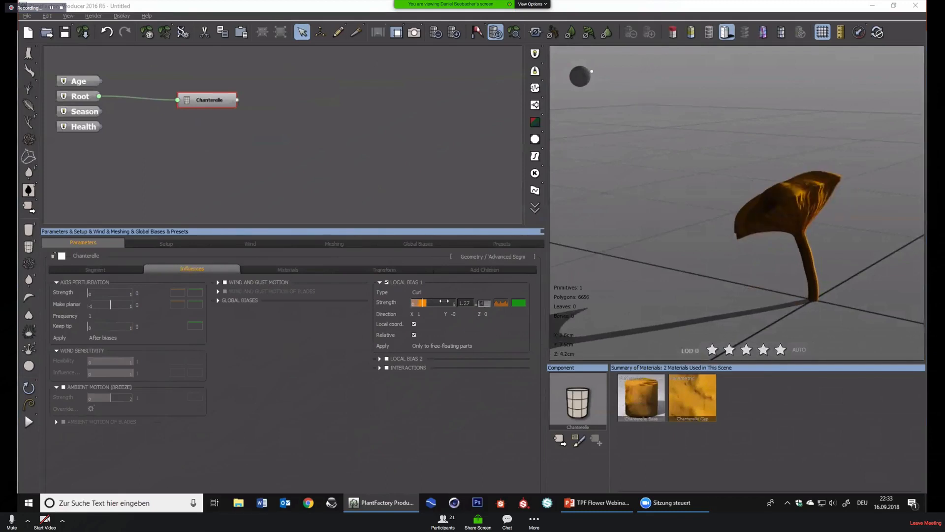
pyautogui.moveTo(444, 300); pyautogui.dragTo(438, 301)
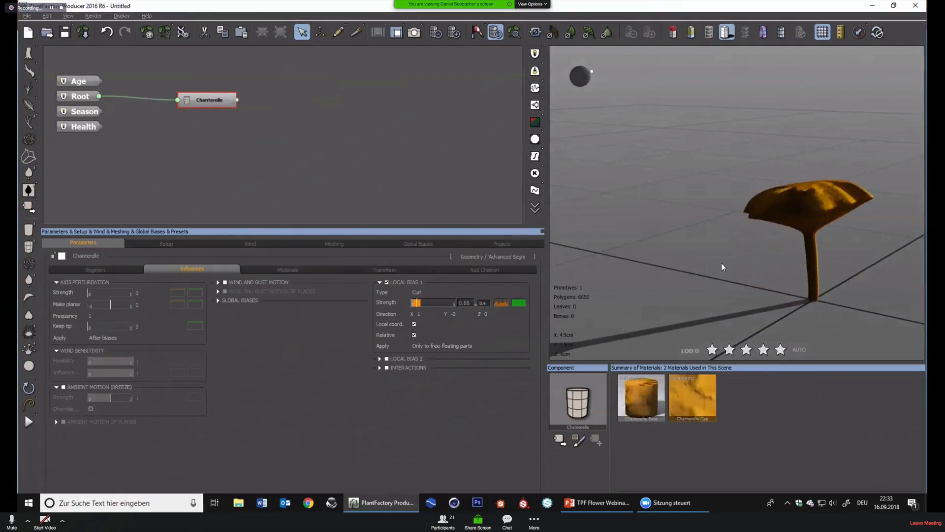
# Browse the preset filters for the curl strength, including the Time Splines, Other Filters and Diverse Saturation collections, and close the library
pyautogui.moveTo(722, 266); pyautogui.dragTo(631, 270)
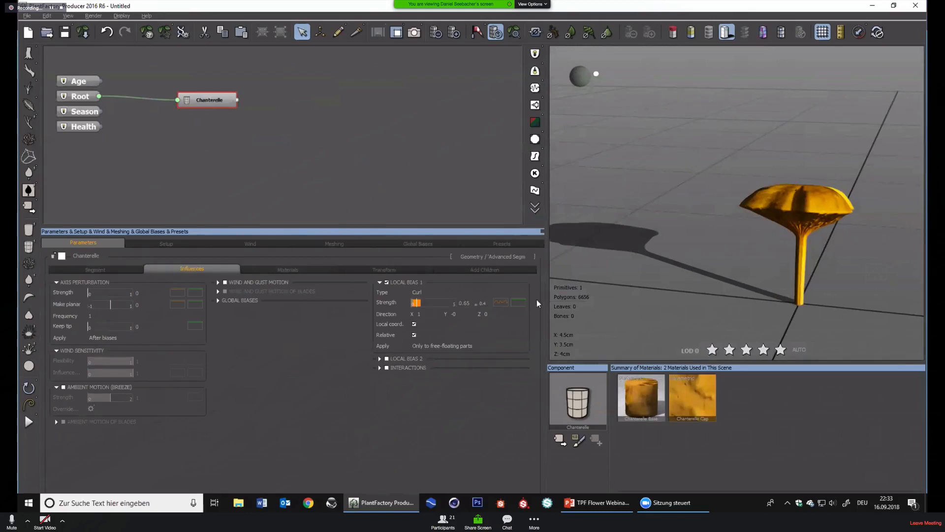
pyautogui.moveTo(729, 212)
pyautogui.mouseDown()
pyautogui.moveTo(707, 234)
pyautogui.moveTo(724, 217)
pyautogui.mouseUp()
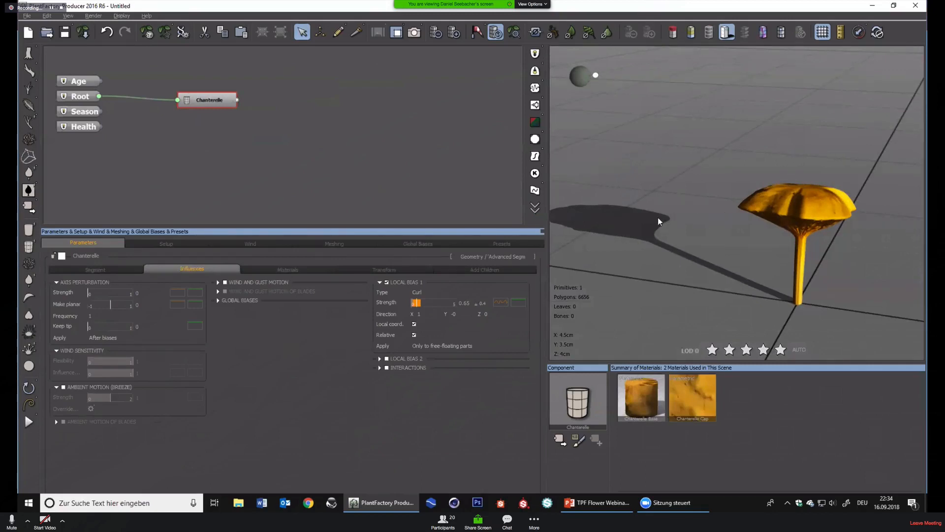
pyautogui.rightClick(500, 301)
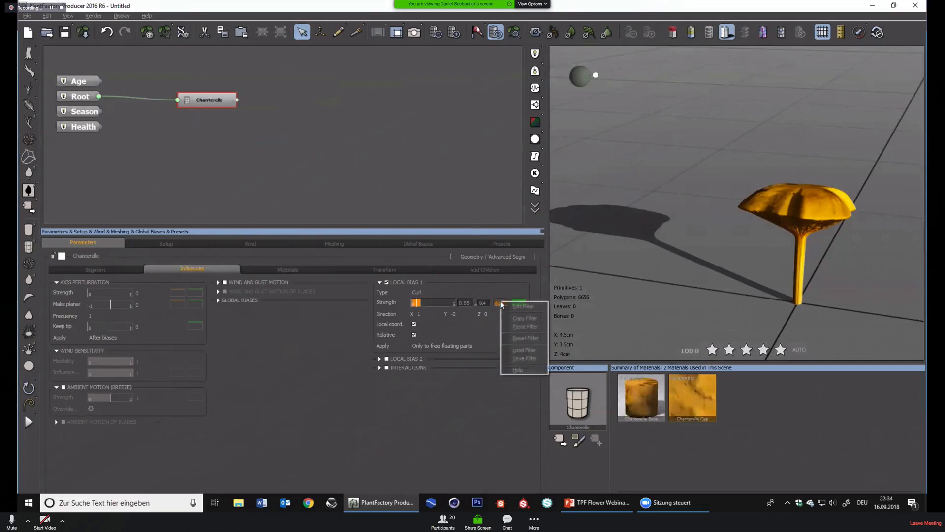
pyautogui.click(530, 350)
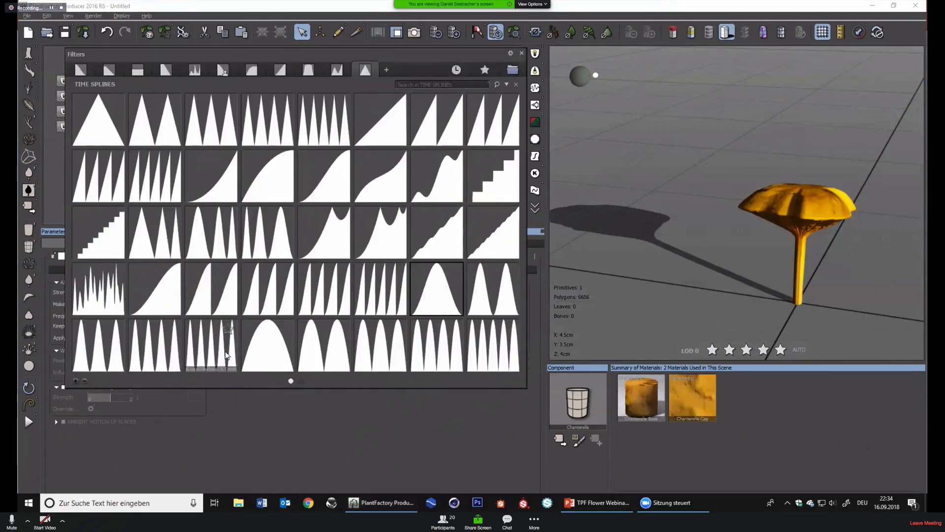
pyautogui.click(300, 381)
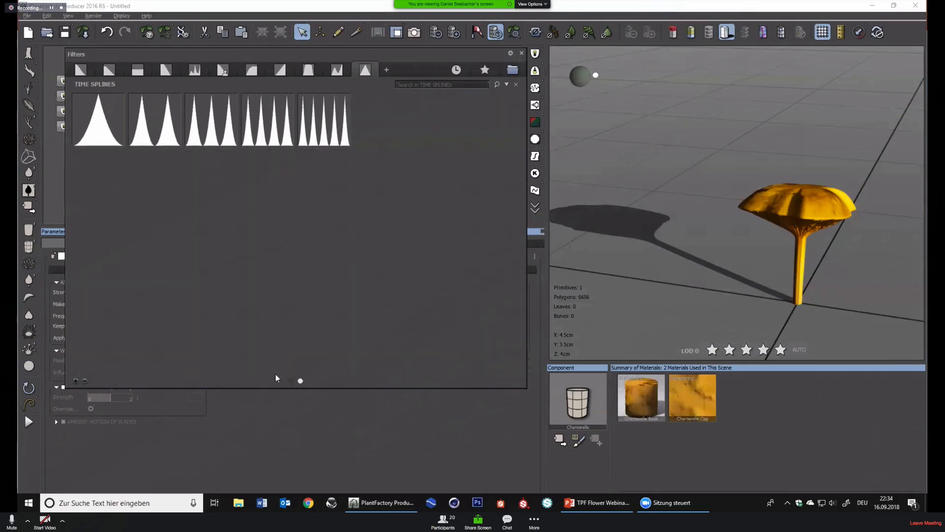
pyautogui.click(193, 68)
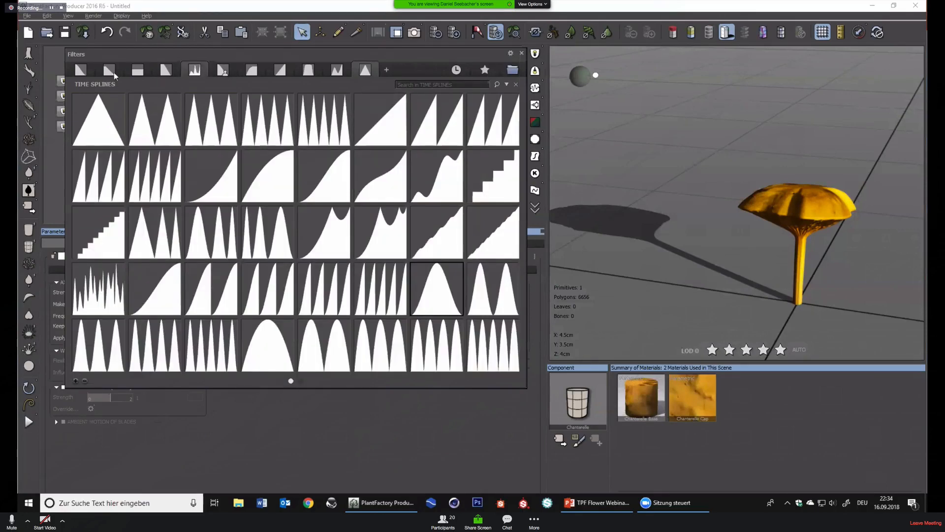
pyautogui.click(196, 69)
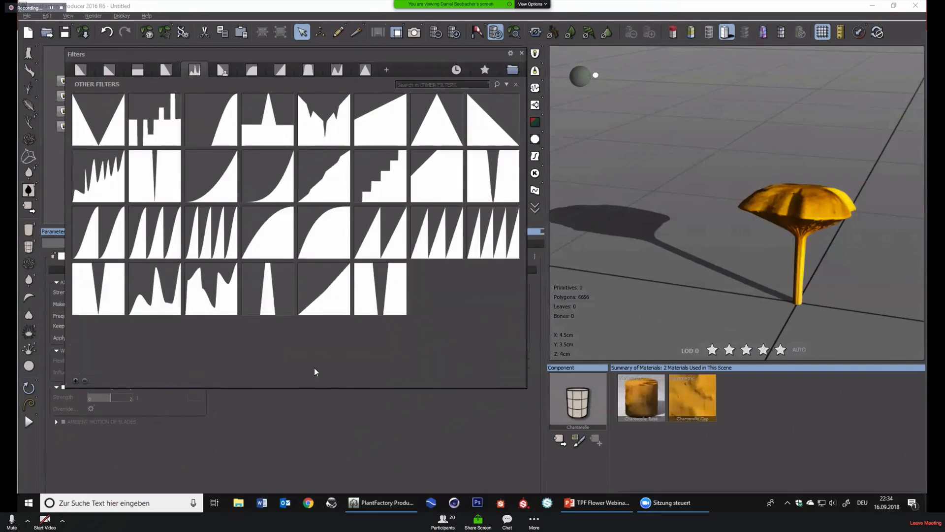
pyautogui.click(85, 381)
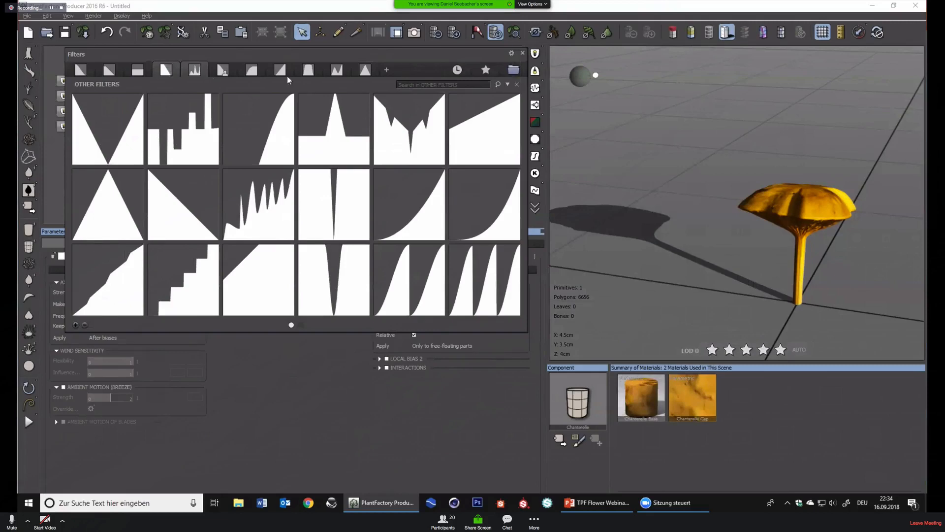
pyautogui.click(206, 70)
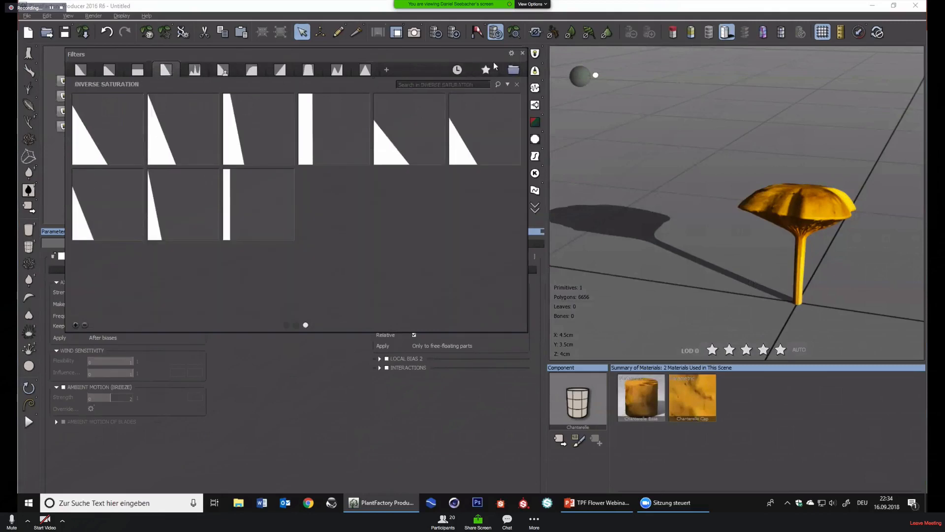
pyautogui.click(522, 54)
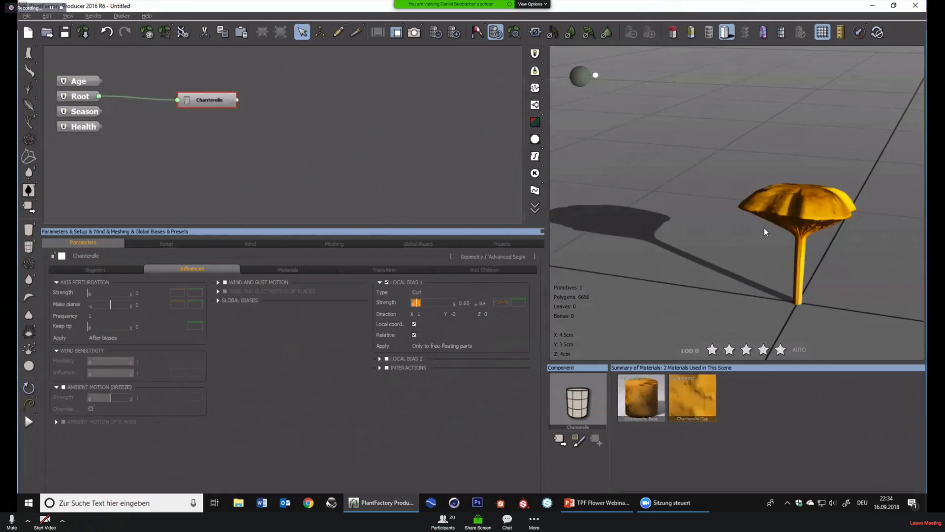
pyautogui.moveTo(844, 261)
pyautogui.mouseDown(button='right')
pyautogui.moveTo(789, 299)
pyautogui.moveTo(806, 264)
pyautogui.moveTo(827, 259)
pyautogui.mouseUp(button='right')
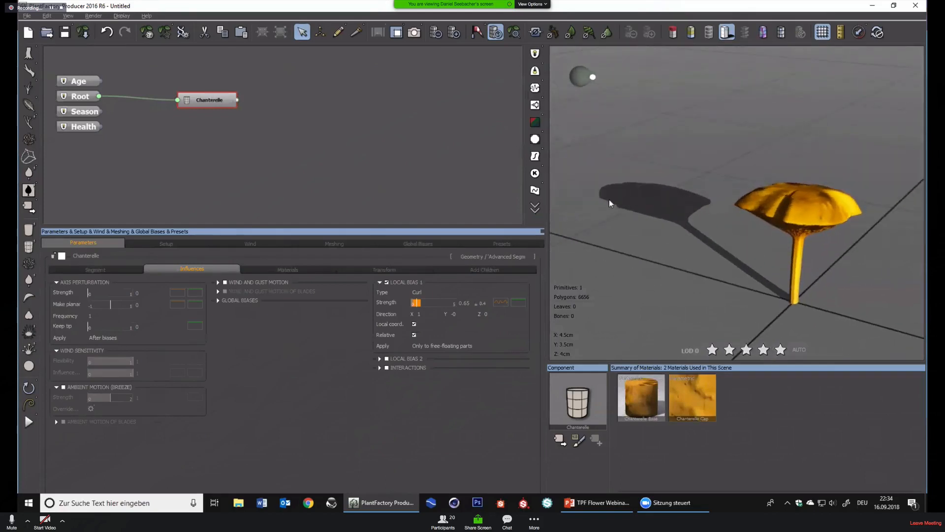
# Move the Chanterelle node away from the inputs and add a Perlin Gradient noise node to the graph
pyautogui.moveTo(224, 108); pyautogui.dragTo(297, 112)
pyautogui.click(148, 129)
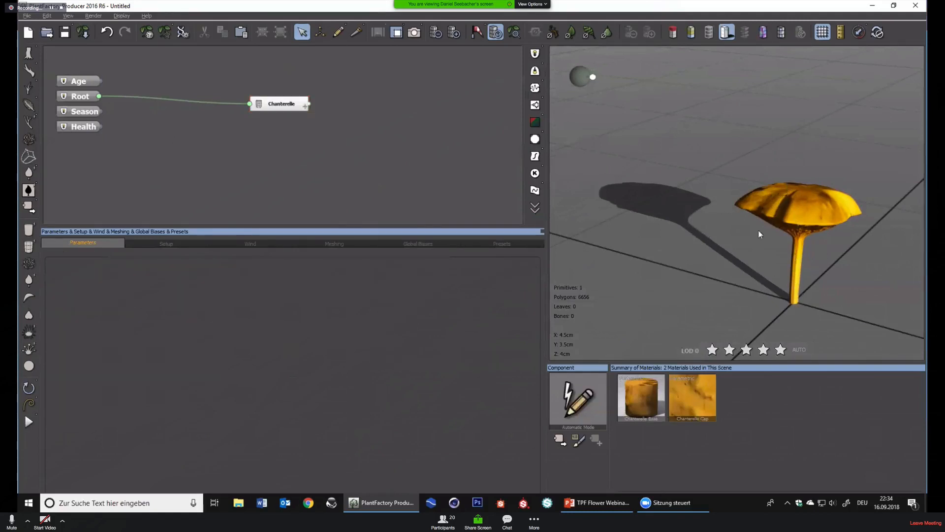
pyautogui.rightClick(184, 107)
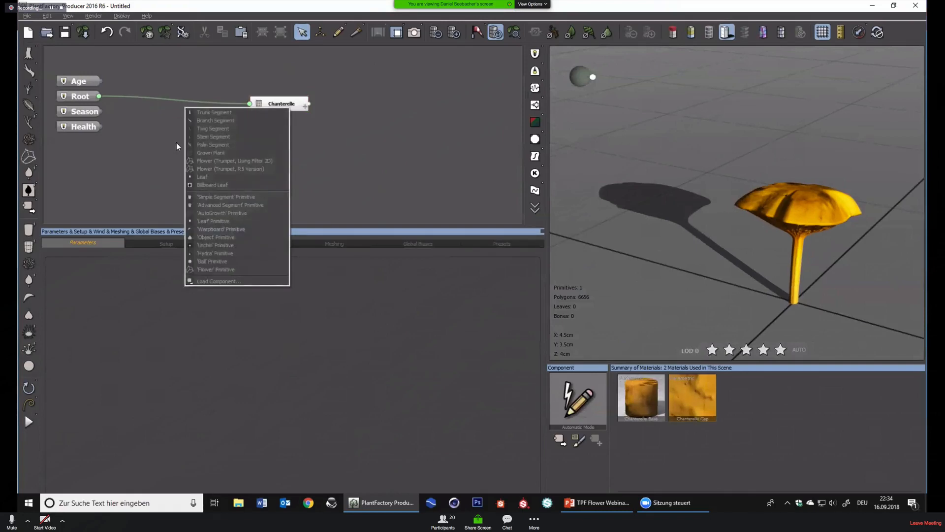
pyautogui.rightClick(169, 142)
pyautogui.rightClick(182, 123)
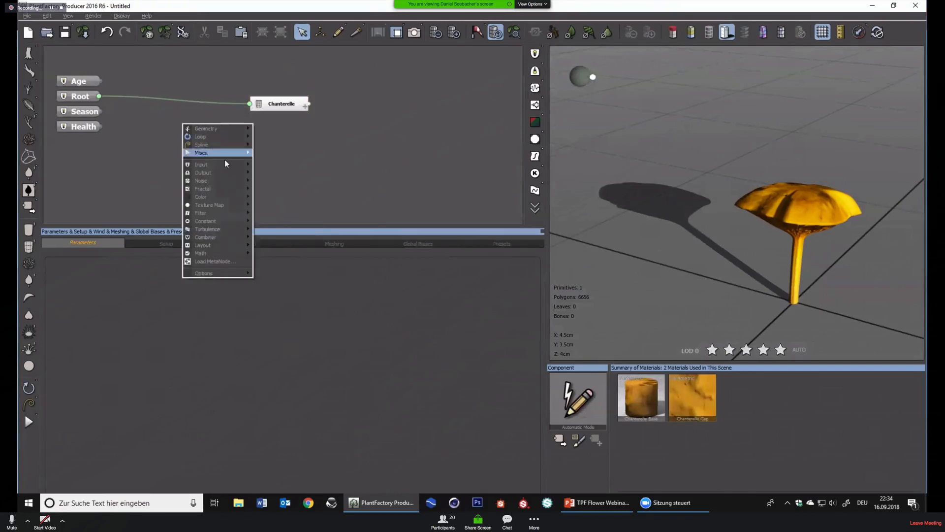
pyautogui.moveTo(229, 182)
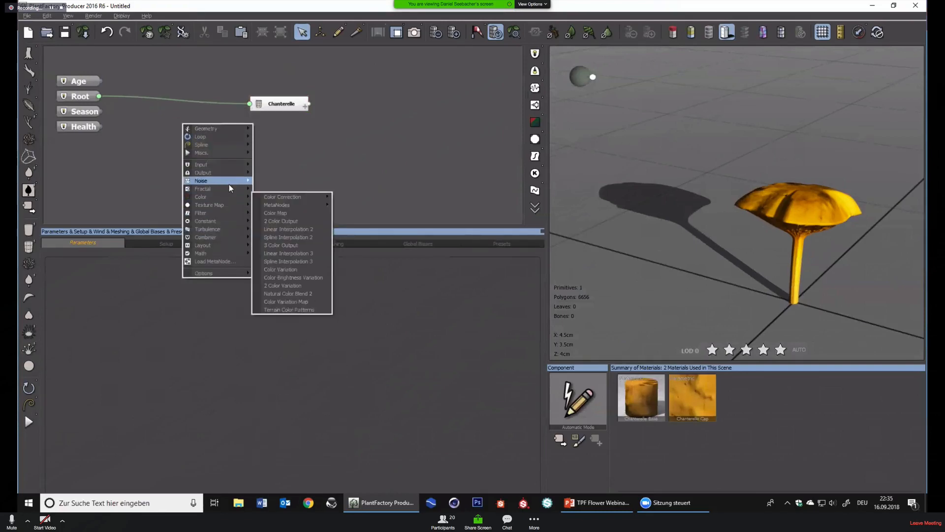
pyautogui.moveTo(300, 238)
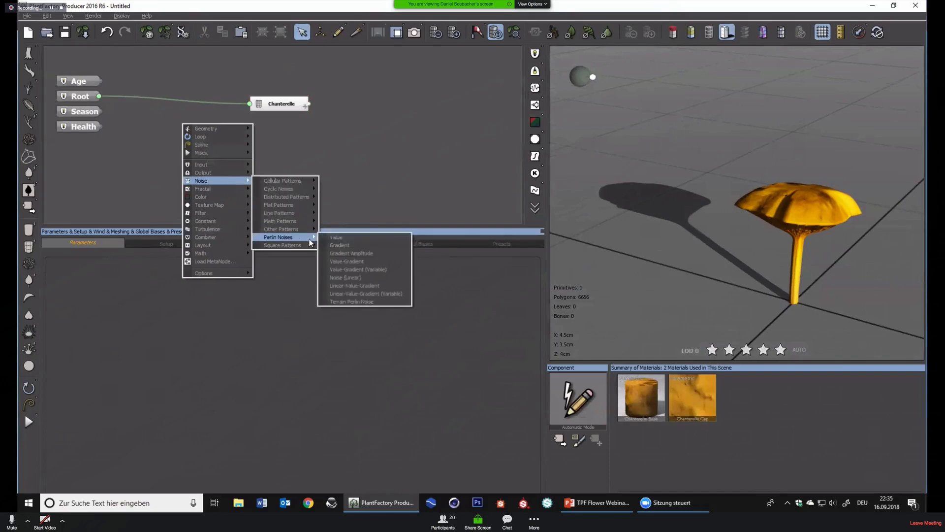
pyautogui.click(368, 247)
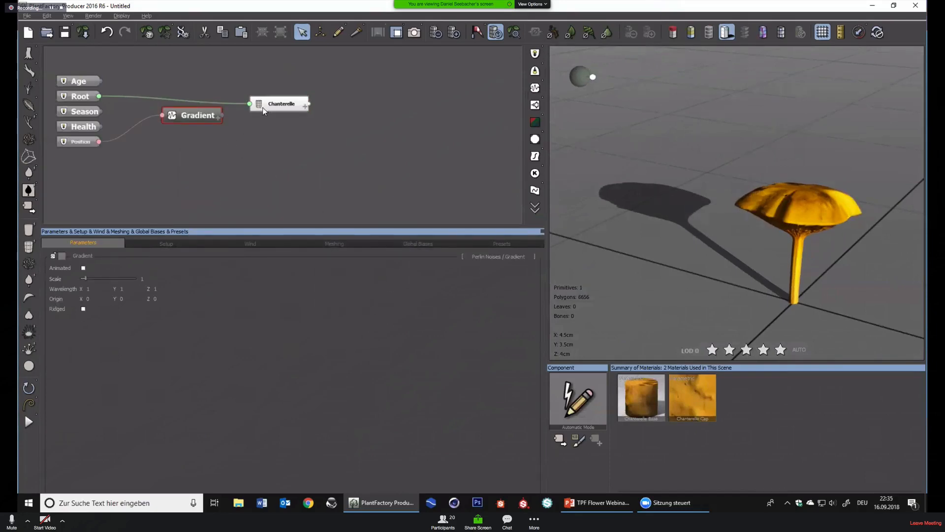
# Expand the Chanterelle node's material parameters and connect the Gradient noise to the segment body displacement source
pyautogui.moveTo(264, 107); pyautogui.dragTo(340, 100)
pyautogui.click(381, 93)
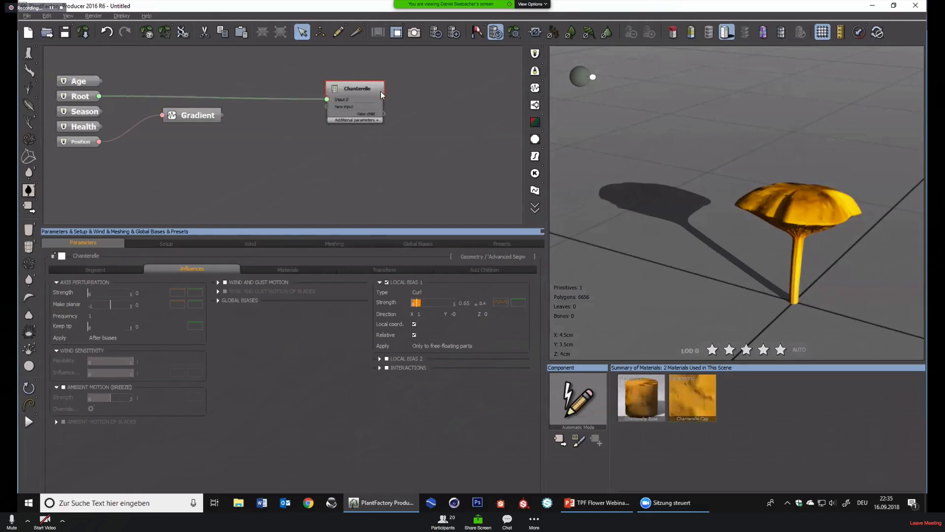
pyautogui.click(378, 121)
pyautogui.click(377, 126)
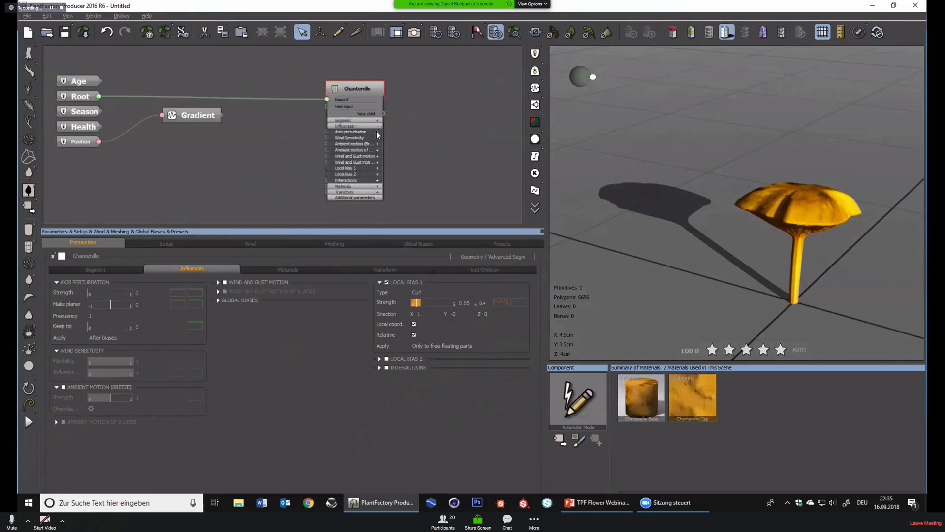
pyautogui.click(377, 186)
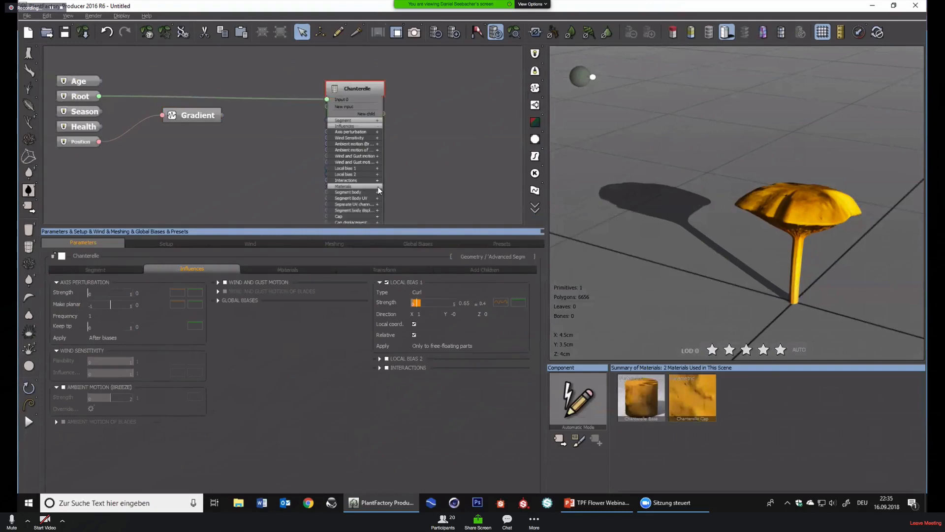
pyautogui.moveTo(416, 175); pyautogui.dragTo(429, 83, button='middle')
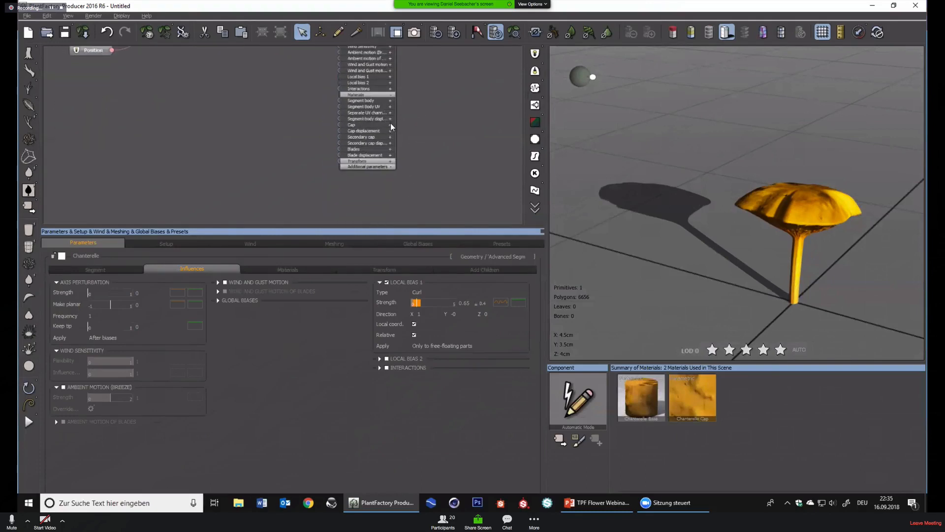
pyautogui.click(390, 119)
pyautogui.moveTo(416, 120); pyautogui.dragTo(417, 158, button='middle')
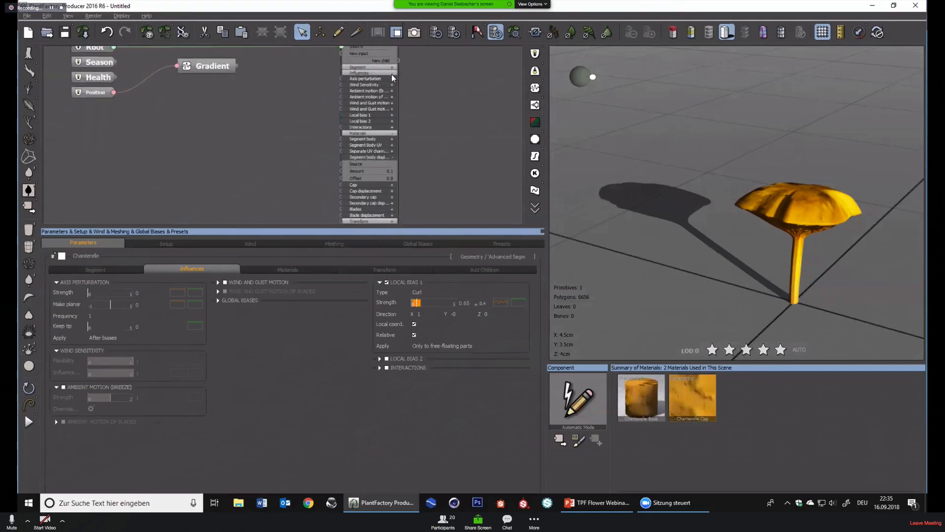
pyautogui.click(387, 76)
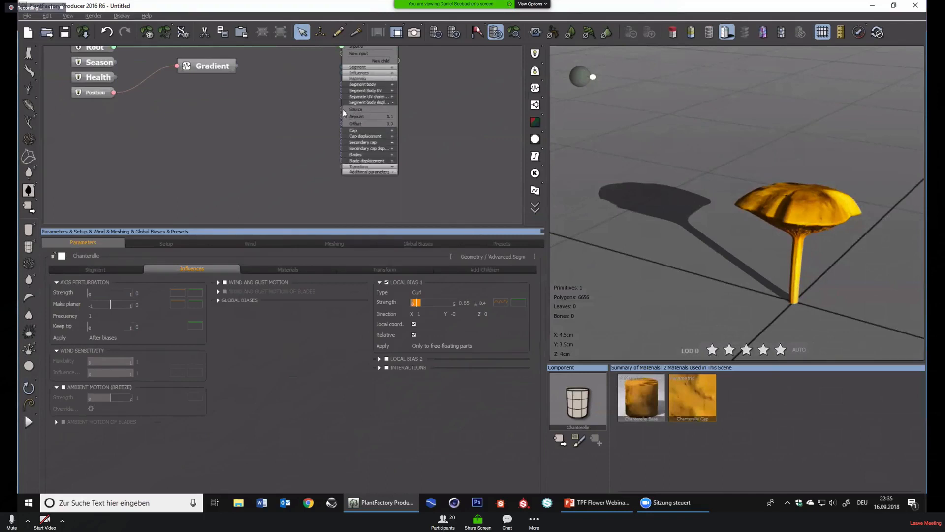
pyautogui.moveTo(343, 109); pyautogui.dragTo(219, 69)
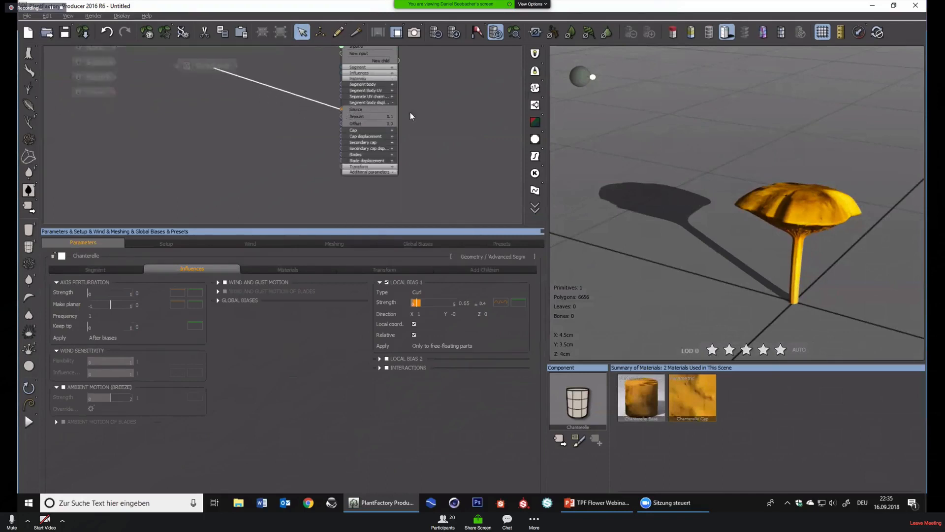
# Connect the Gradient noise to the cap displacement source as well and collapse the Chanterelle node
pyautogui.click(391, 136)
pyautogui.moveTo(341, 144); pyautogui.dragTo(428, 101)
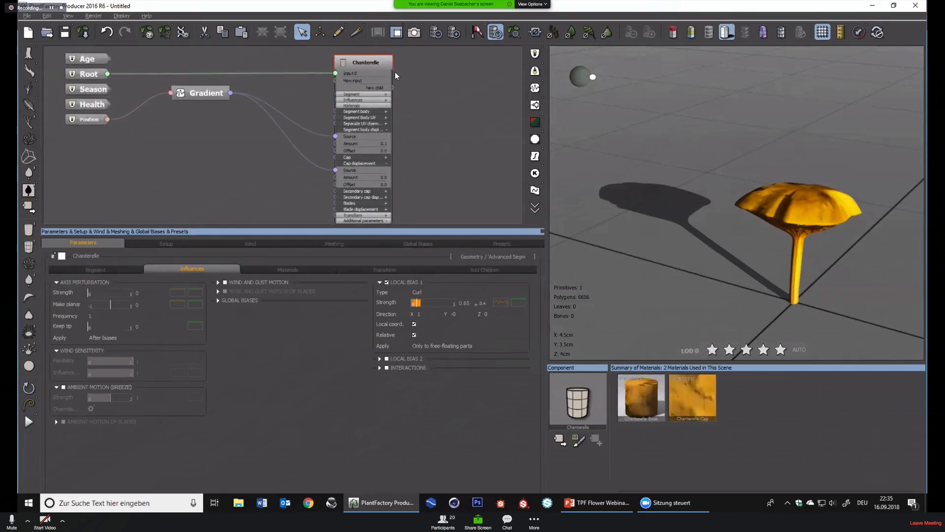
pyautogui.click(391, 66)
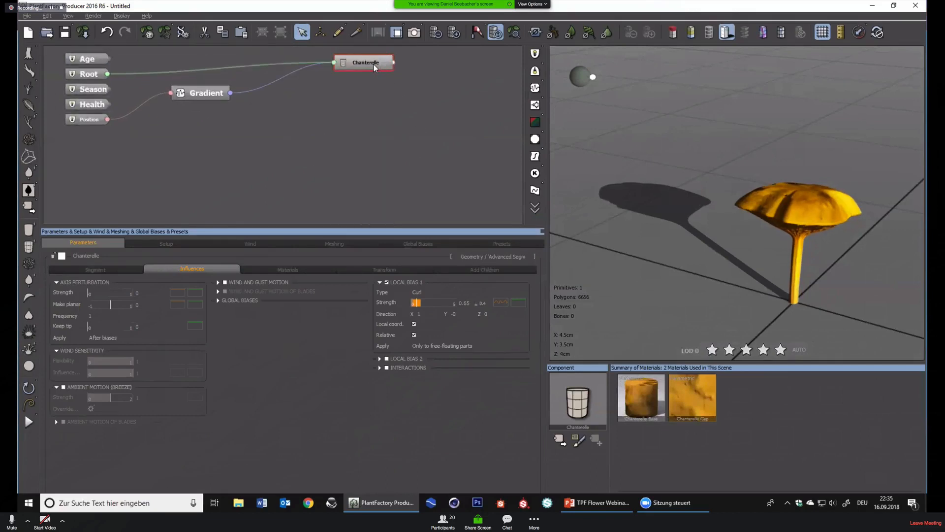
# Enable cap displacement and segment body displacement in the Chanterelle's materials, and set the segment body displacement amount to about 0.28
pyautogui.click(288, 270)
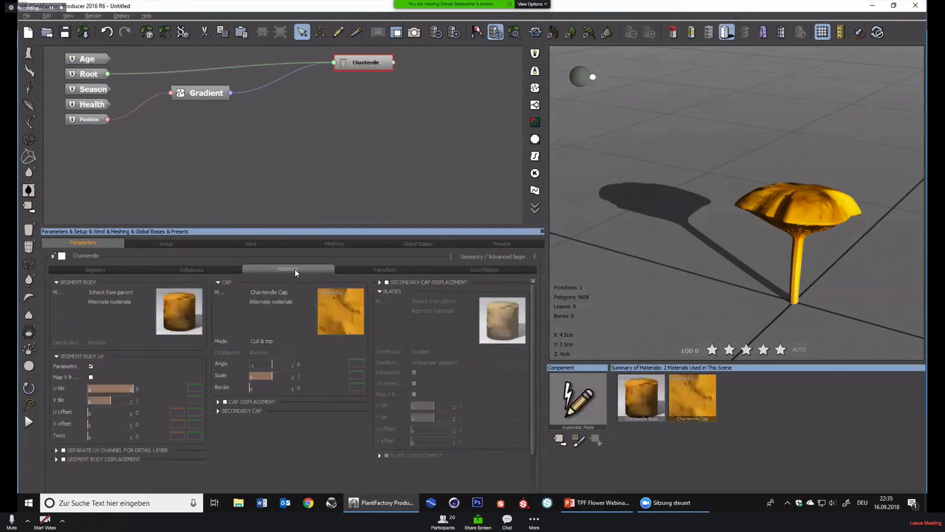
pyautogui.click(240, 403)
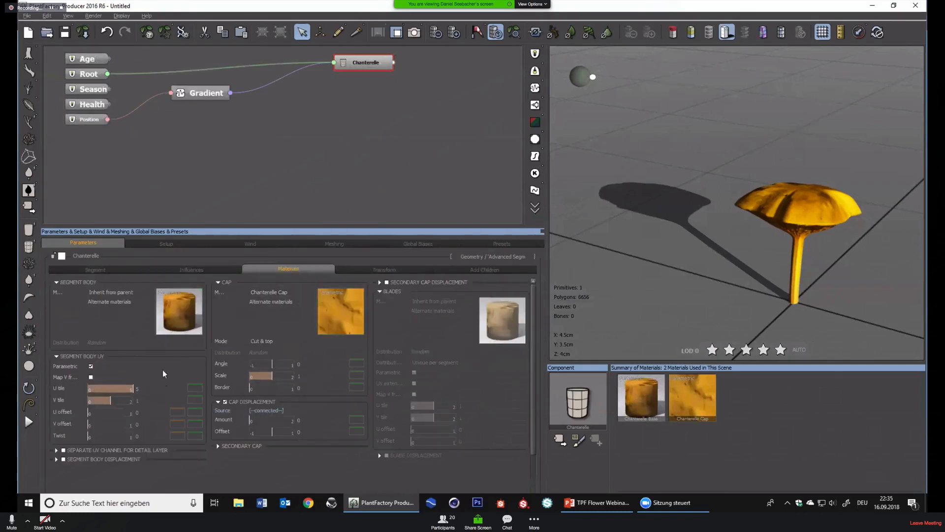
pyautogui.click(74, 459)
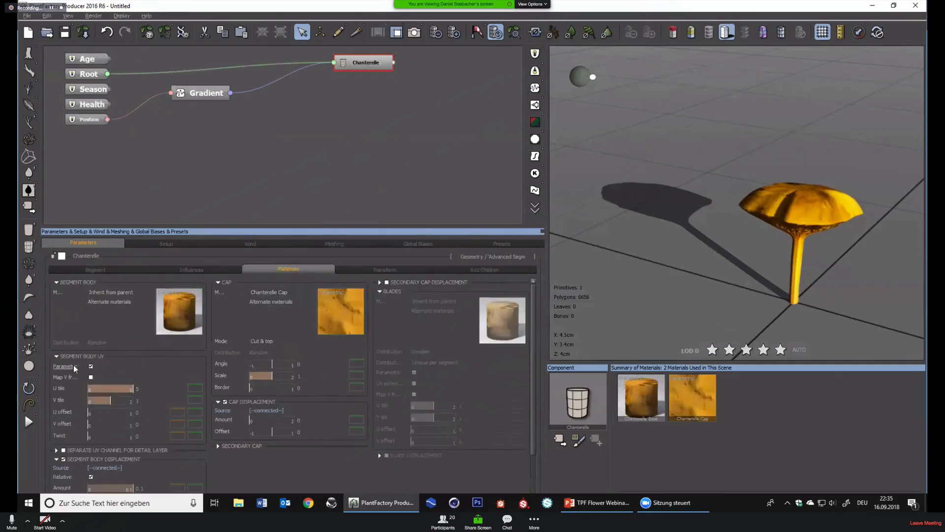
pyautogui.click(57, 356)
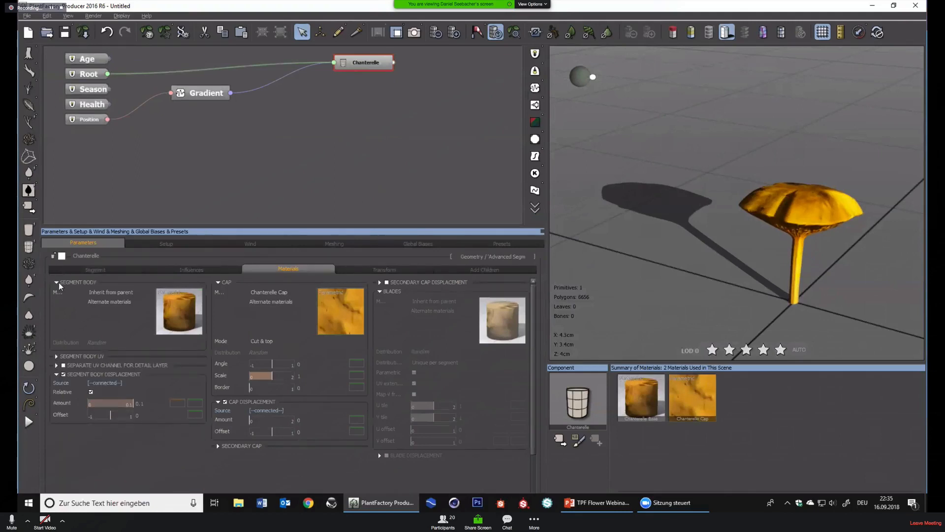
pyautogui.click(57, 282)
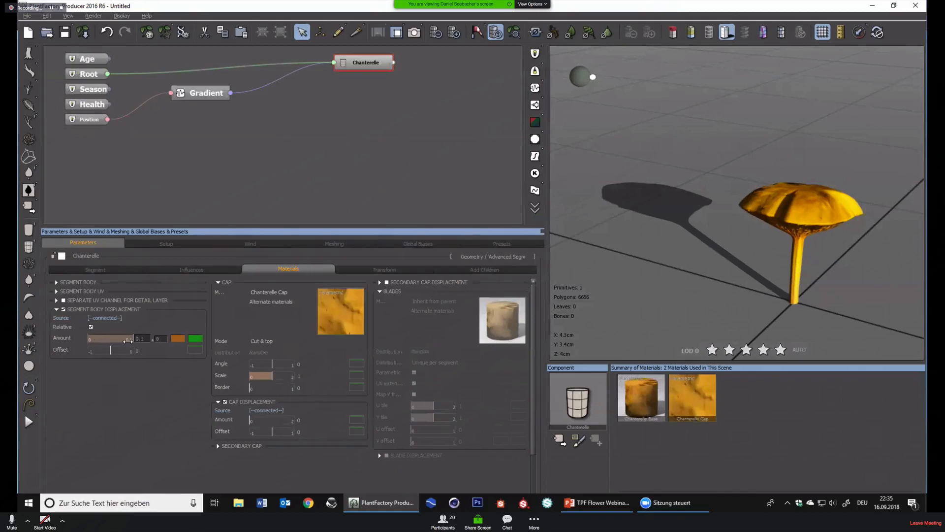
pyautogui.moveTo(127, 340)
pyautogui.mouseDown()
pyautogui.moveTo(176, 341)
pyautogui.moveTo(115, 339)
pyautogui.mouseUp()
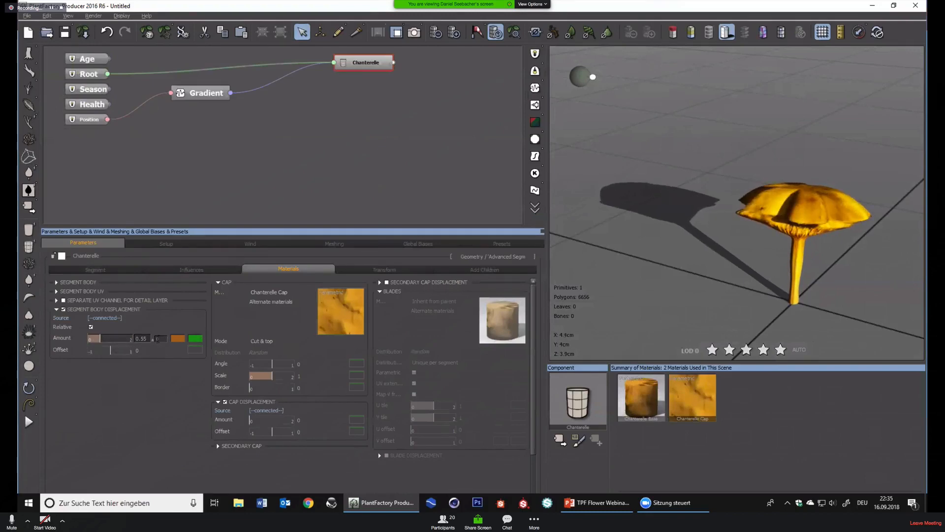
pyautogui.moveTo(162, 341)
pyautogui.mouseDown()
pyautogui.moveTo(153, 341)
pyautogui.moveTo(161, 341)
pyautogui.mouseUp()
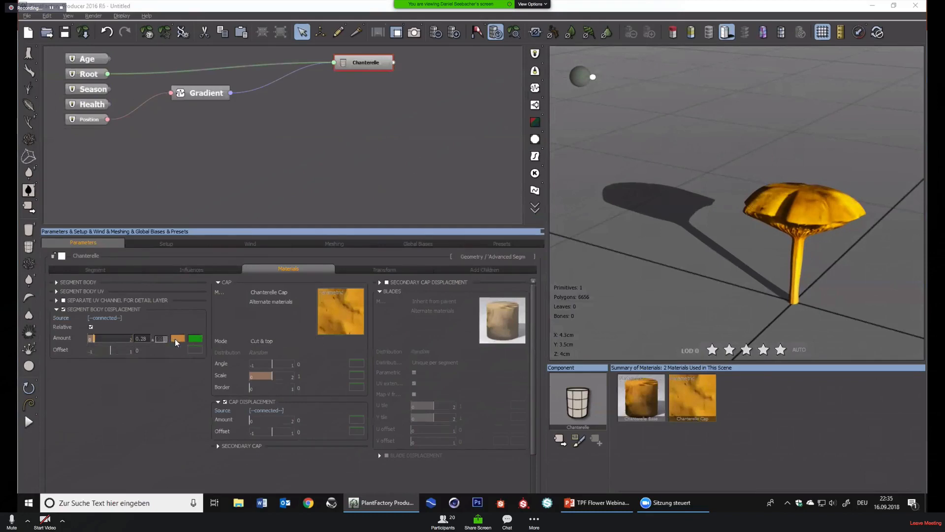
# Open the segment body displacement amount's filter profile and lower its end keypoint to about Y -0.99
pyautogui.click(178, 339)
pyautogui.click(197, 345)
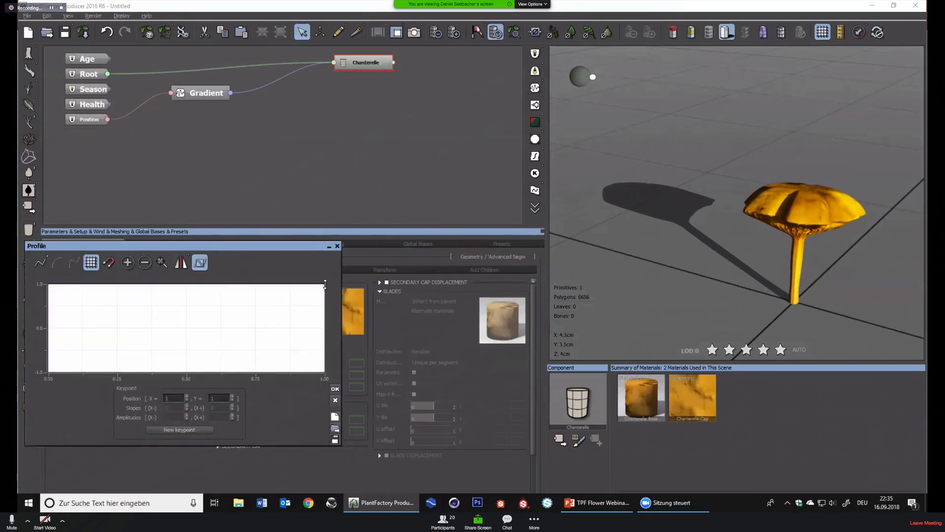
pyautogui.moveTo(324, 285); pyautogui.dragTo(329, 371)
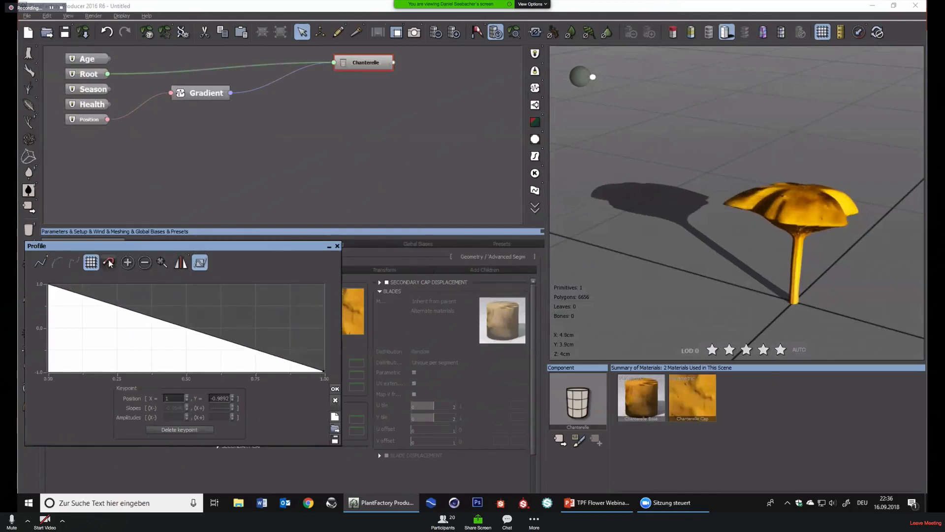
# Enable grid snapping in the segment body displacement profile, set the end keypoint to Y -1, add a keypoint at X 0.875, Y 1, and accept
pyautogui.click(41, 263)
pyautogui.click(180, 265)
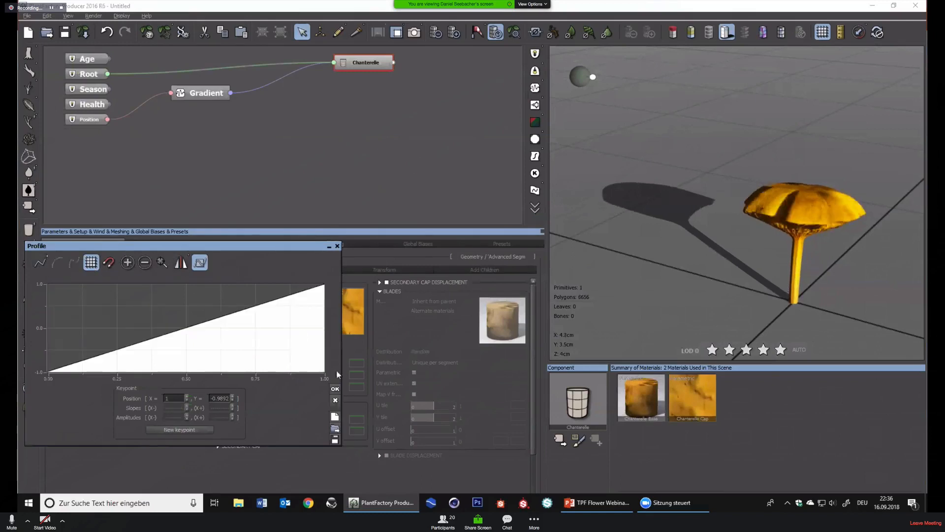
pyautogui.click(181, 265)
pyautogui.click(109, 263)
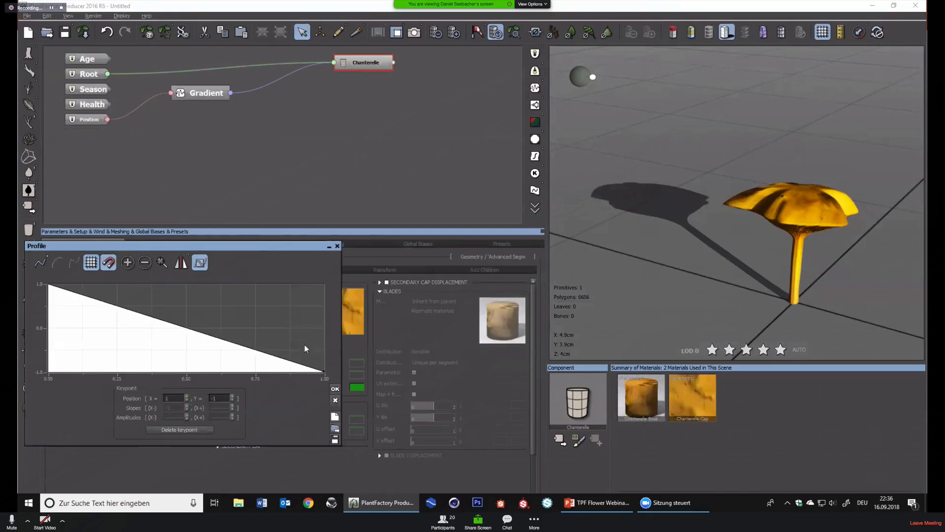
pyautogui.click(296, 287)
pyautogui.moveTo(296, 288); pyautogui.dragTo(289, 284)
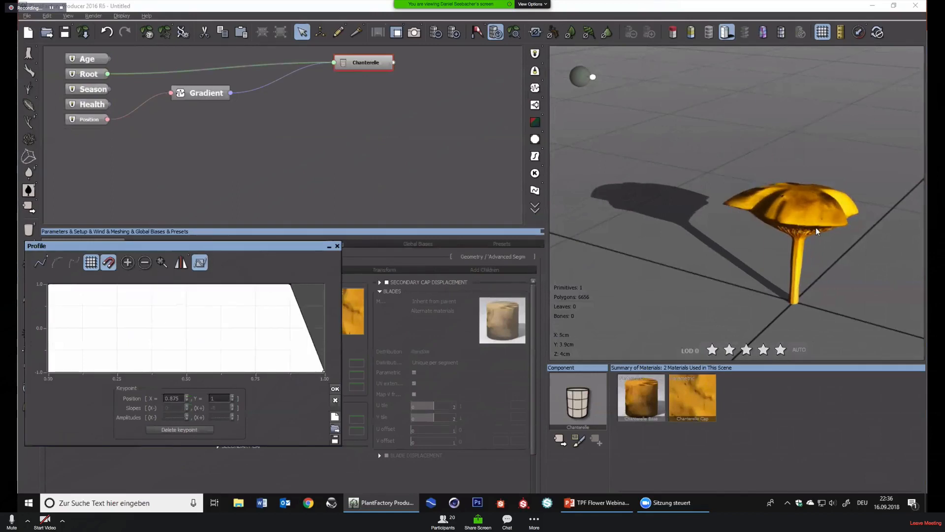
pyautogui.click(335, 389)
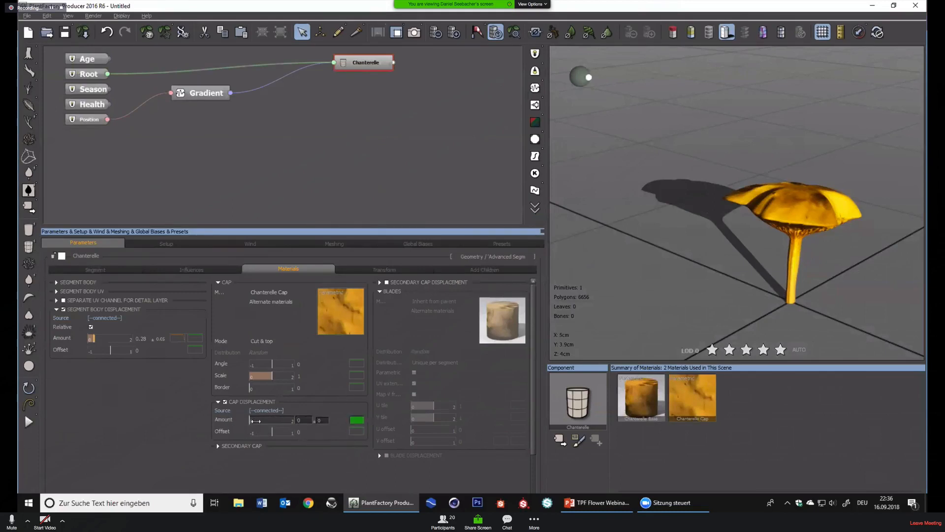
# Set the cap displacement amount to 0.13 with a variation of 0.1
pyautogui.moveTo(255, 421); pyautogui.dragTo(257, 420)
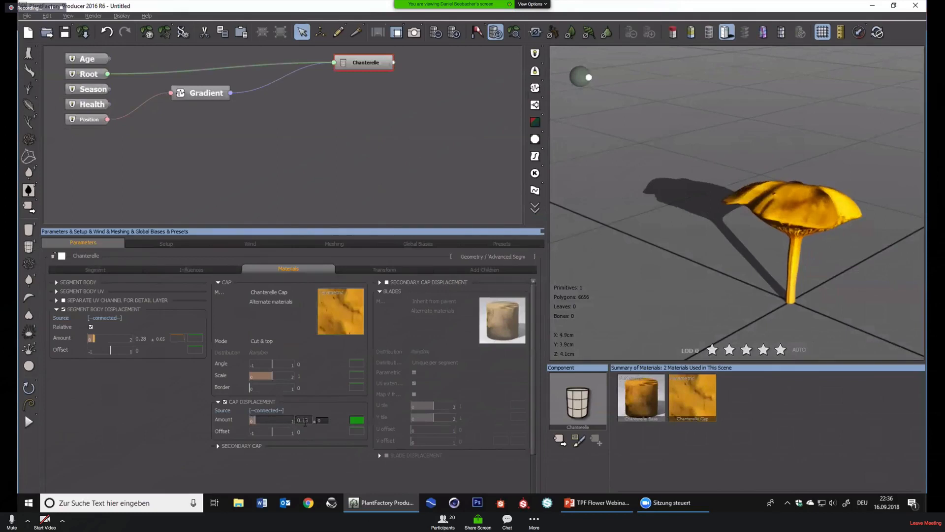
pyautogui.click(321, 421)
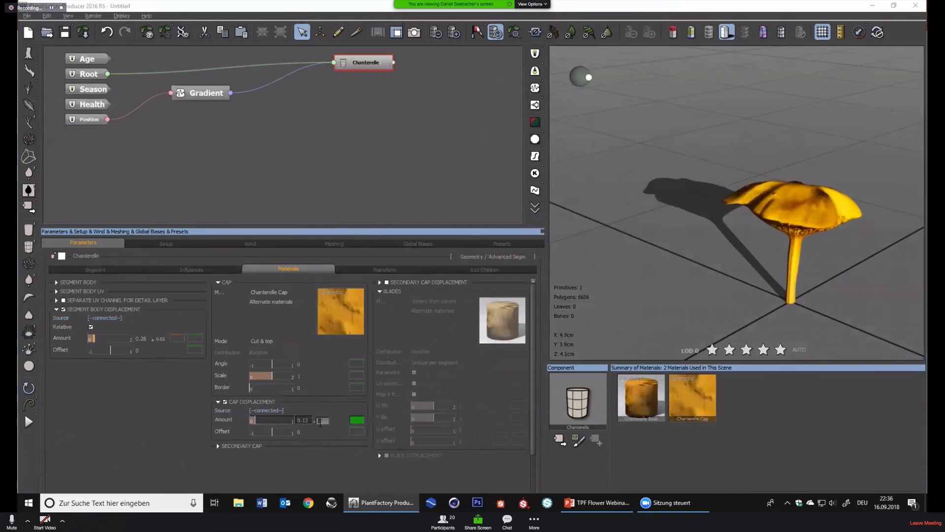
pyautogui.write('0.05')
pyautogui.press('Return')
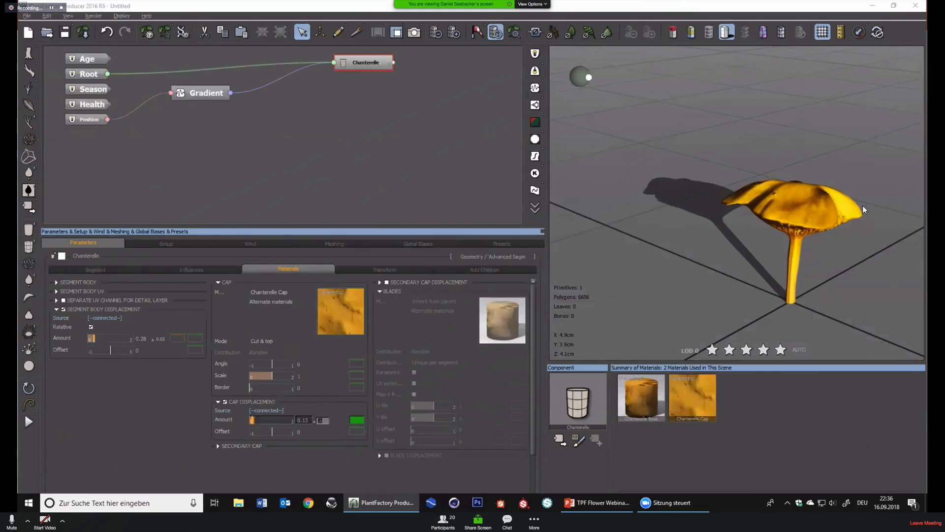
# Raise the mushroom's mesh resolution to inspect the displaced cap, and lower it again
pyautogui.moveTo(864, 210); pyautogui.dragTo(844, 220, button='right')
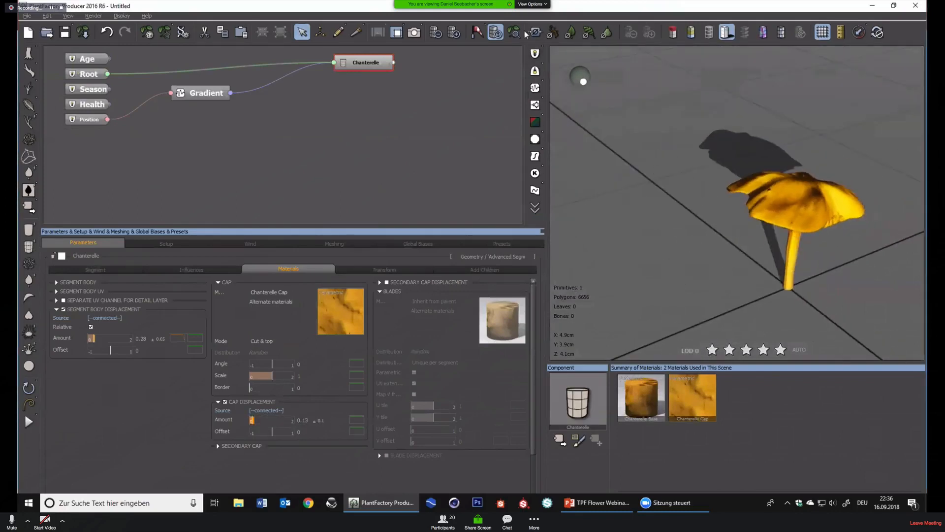
pyautogui.click(458, 33)
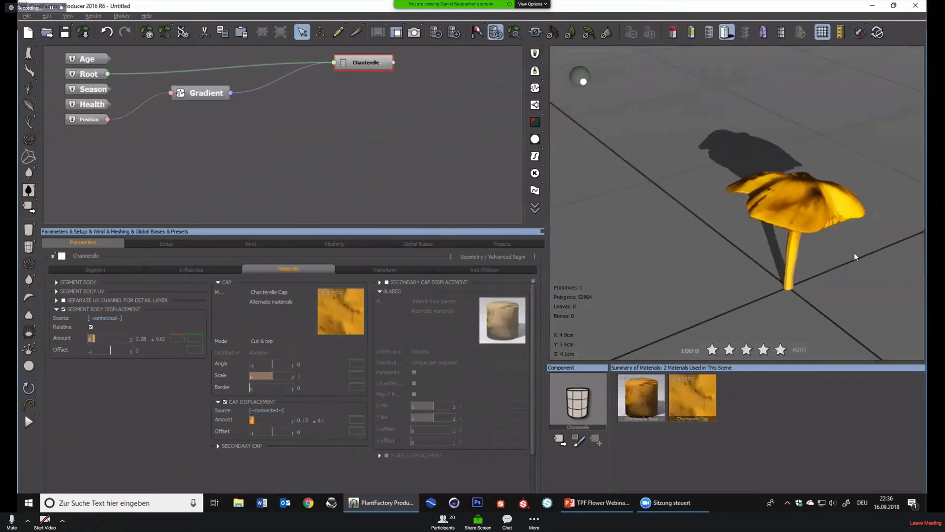
pyautogui.moveTo(855, 256); pyautogui.dragTo(828, 264, button='right')
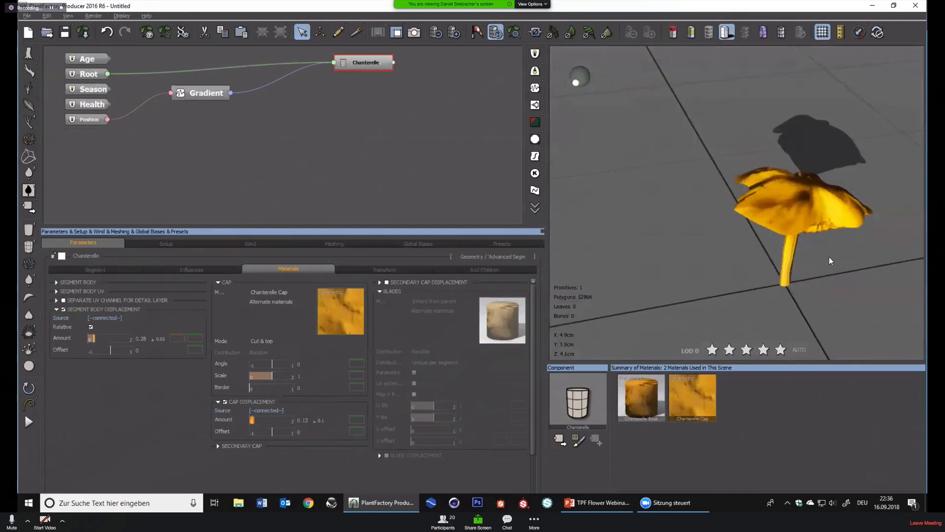
pyautogui.click(436, 33)
pyautogui.moveTo(862, 162); pyautogui.dragTo(888, 189, button='right')
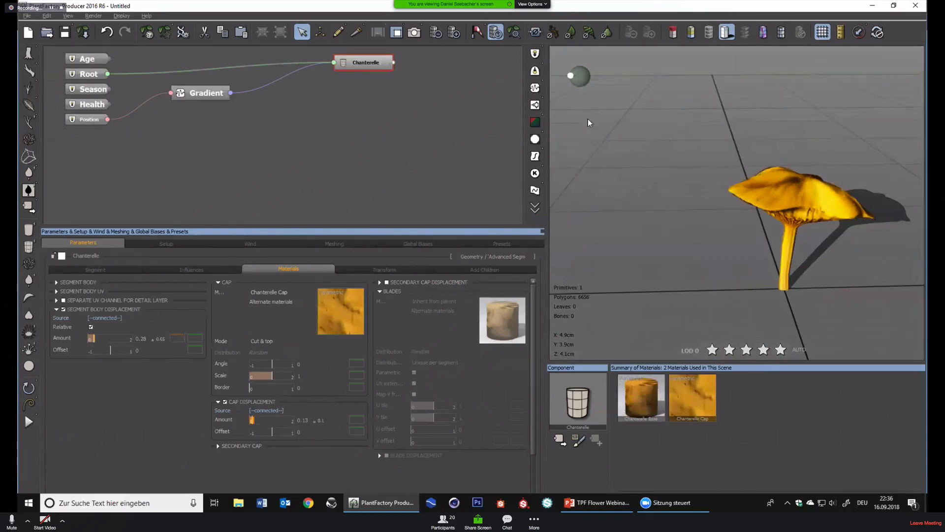
# Rename the Gradient node as Displacement and move it slightly toward the Chanterelle node
pyautogui.click(119, 273)
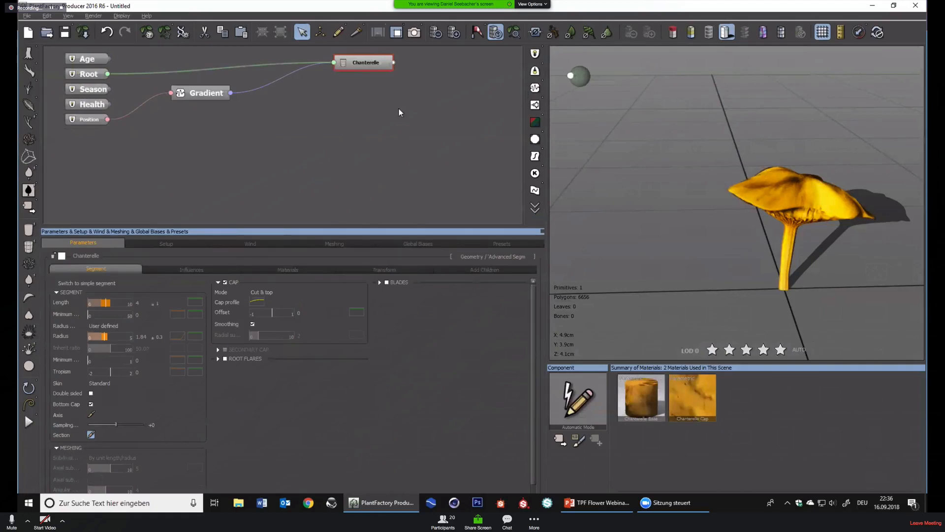
pyautogui.doubleClick(204, 94)
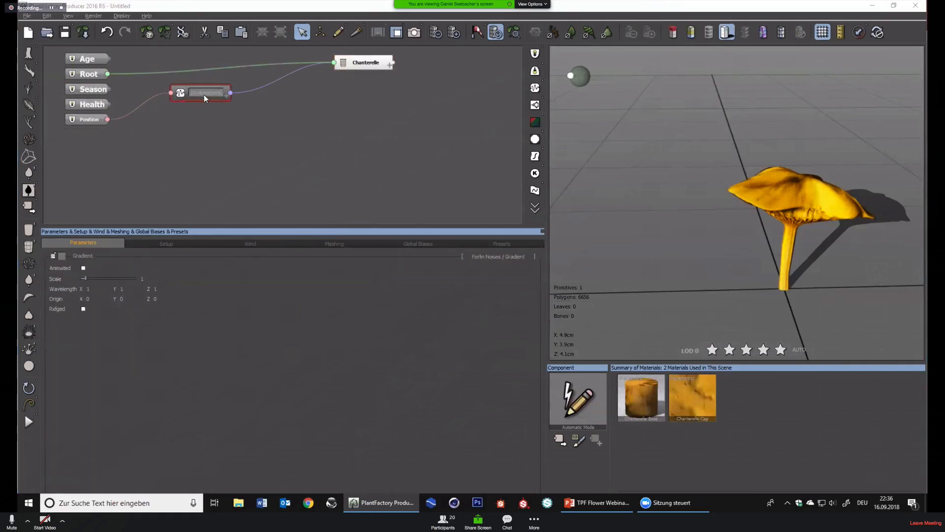
pyautogui.write('Displacement')
pyautogui.press('Return')
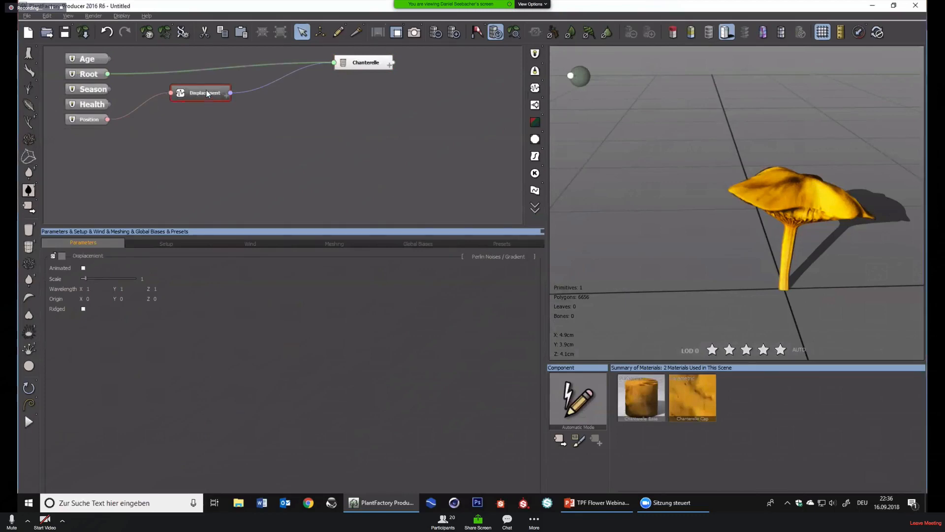
pyautogui.moveTo(206, 92); pyautogui.dragTo(224, 106)
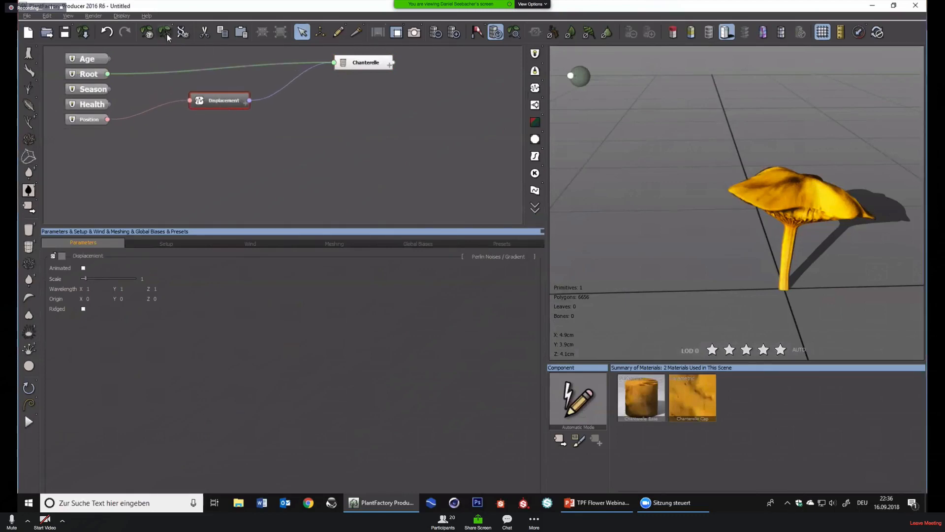
# Generate a series of new plant variations and check the chanterelle's shape from the side and from above
pyautogui.click(148, 32)
pyautogui.click(149, 32)
pyautogui.click(150, 32)
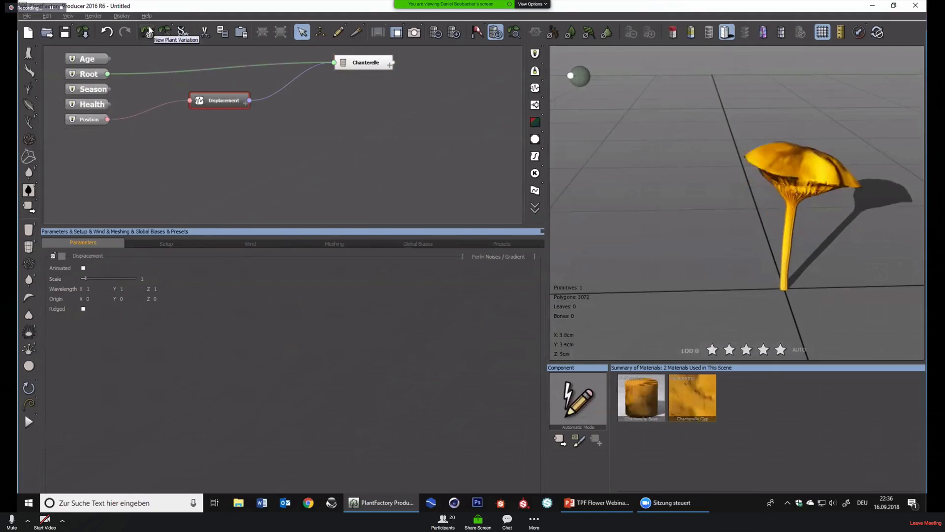
pyautogui.click(150, 32)
pyautogui.click(149, 32)
pyautogui.click(149, 32)
pyautogui.click(150, 31)
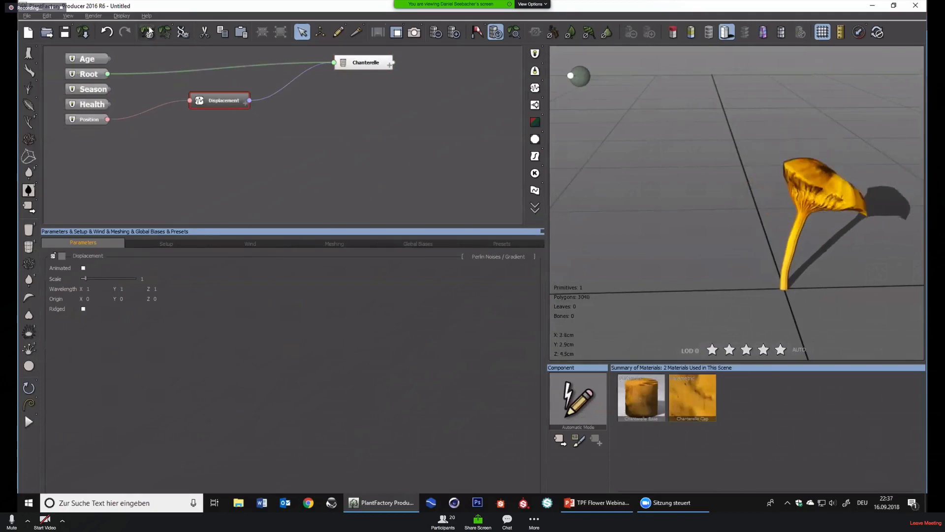
pyautogui.click(150, 32)
pyautogui.click(149, 32)
pyautogui.click(149, 32)
pyautogui.click(149, 32)
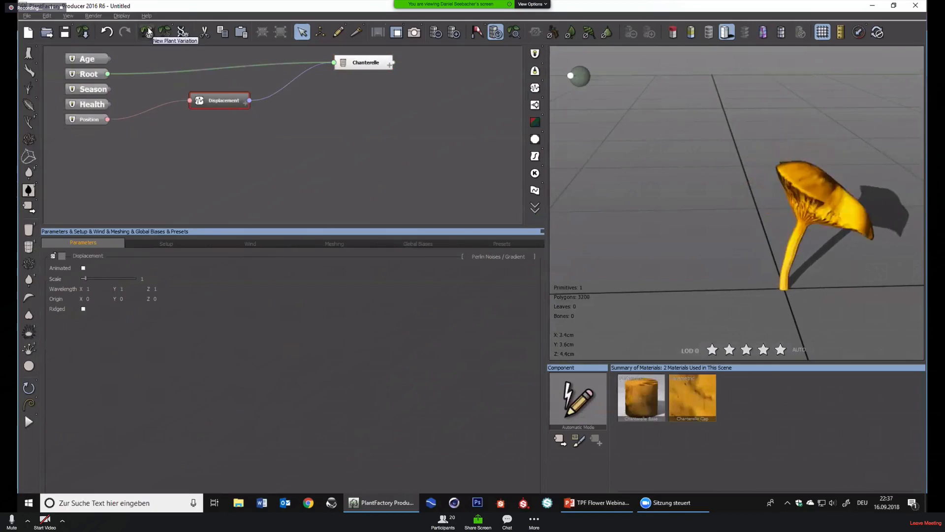
pyautogui.click(149, 32)
pyautogui.click(149, 32)
pyautogui.click(150, 32)
pyautogui.click(149, 31)
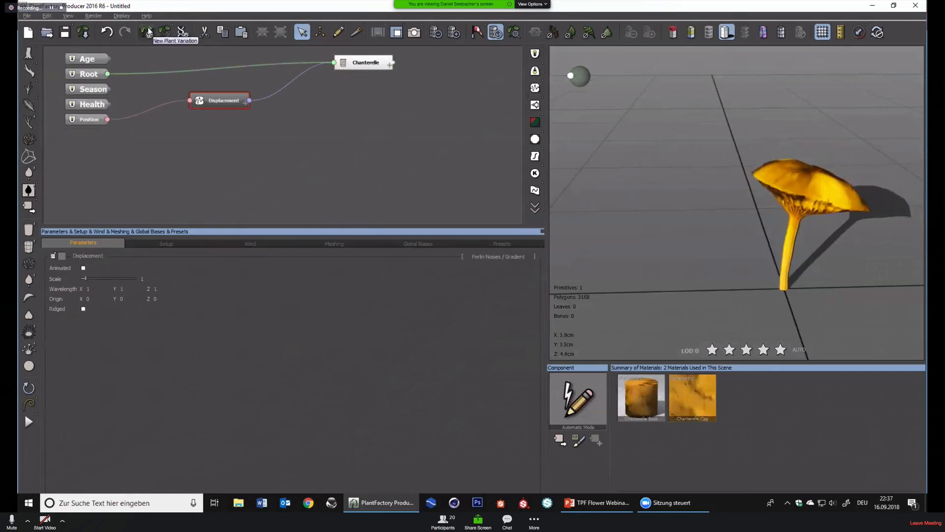
pyautogui.click(147, 31)
pyautogui.click(148, 30)
pyautogui.click(147, 30)
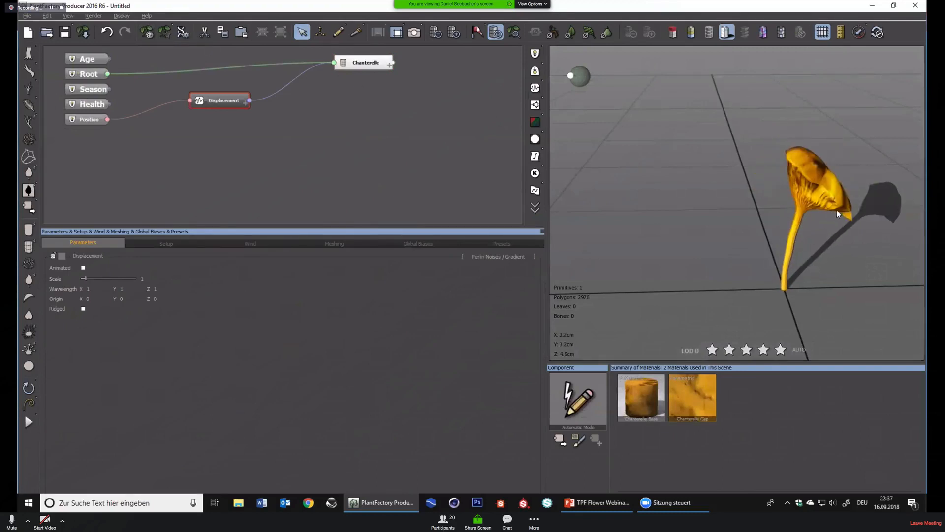
pyautogui.moveTo(837, 210); pyautogui.dragTo(806, 249)
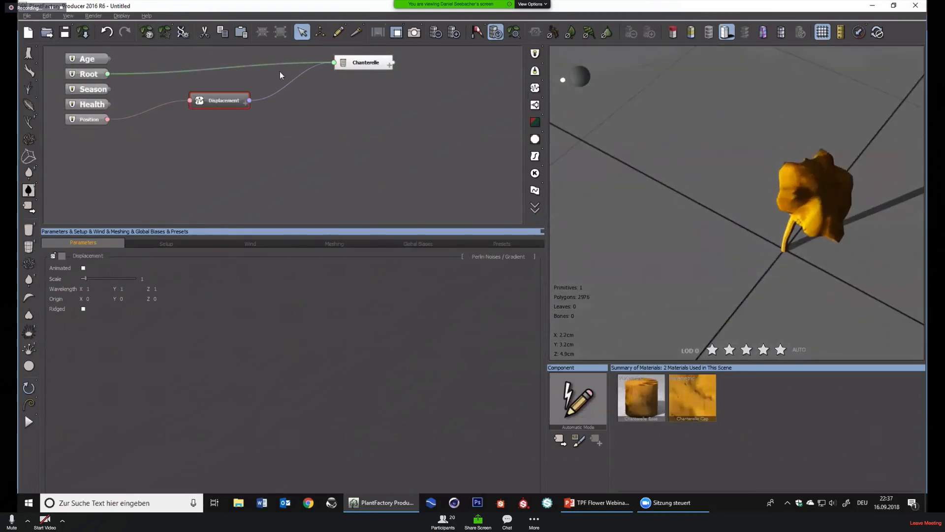
pyautogui.click(146, 28)
pyautogui.click(146, 28)
pyautogui.click(146, 28)
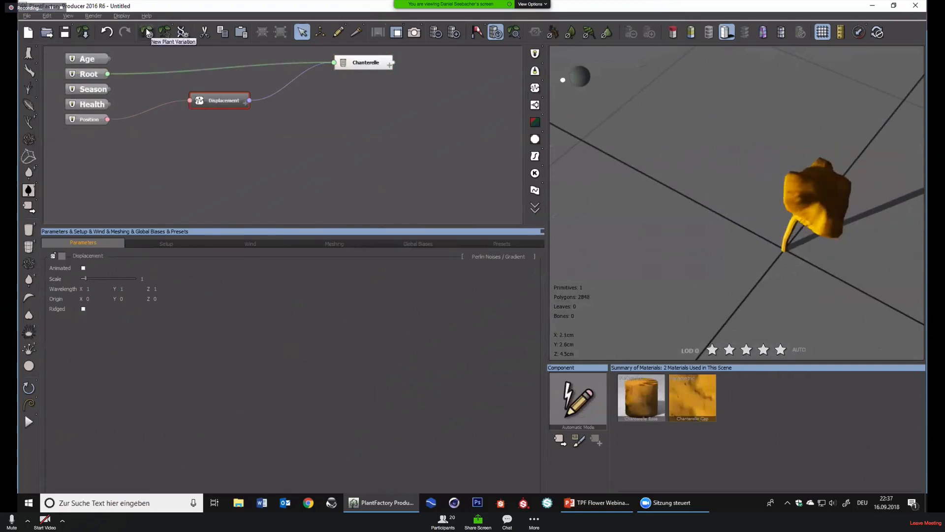
pyautogui.click(146, 28)
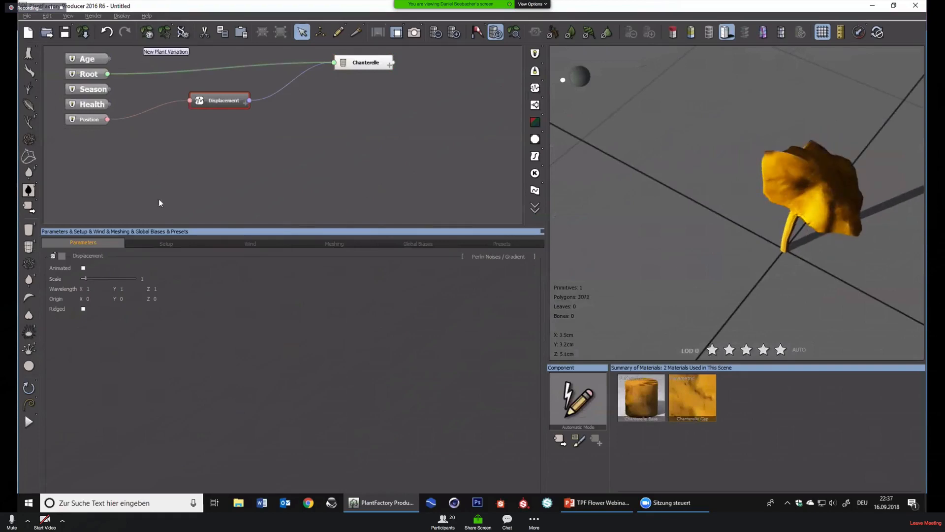
# Open the plant setup, try a few more variations, and set the seed to 0
pyautogui.click(174, 244)
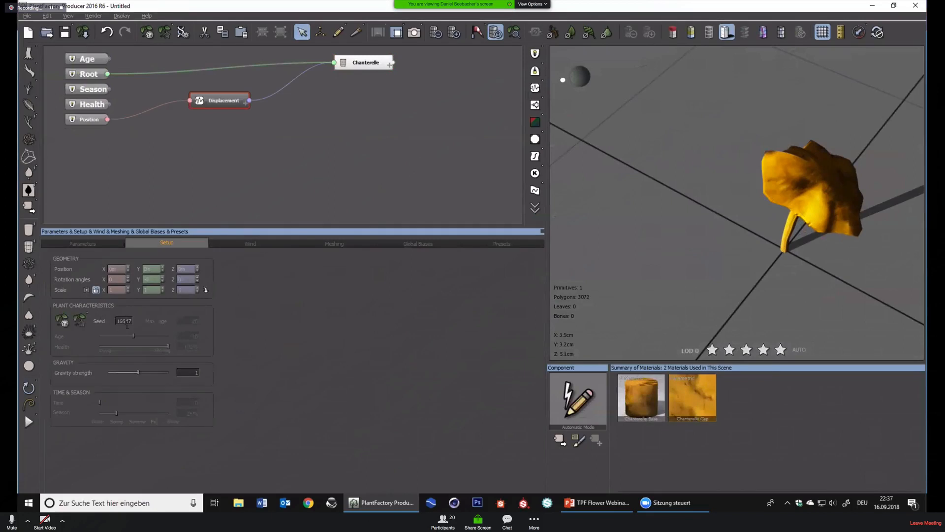
pyautogui.click(149, 39)
pyautogui.click(149, 39)
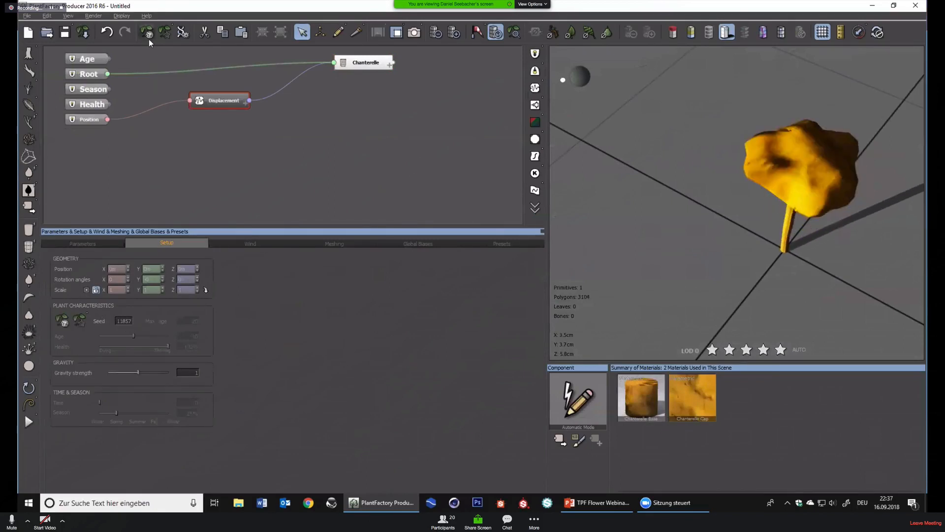
pyautogui.click(149, 39)
pyautogui.click(148, 39)
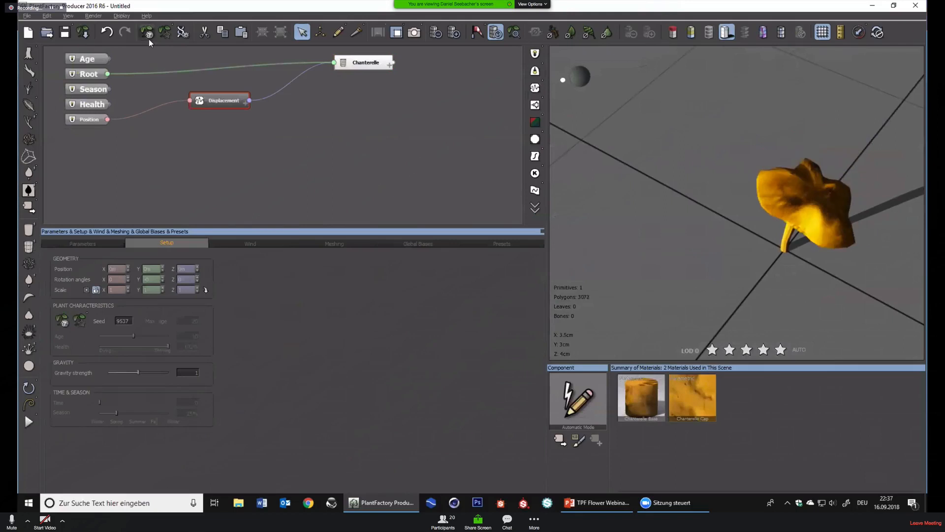
pyautogui.click(126, 322)
pyautogui.write('8')
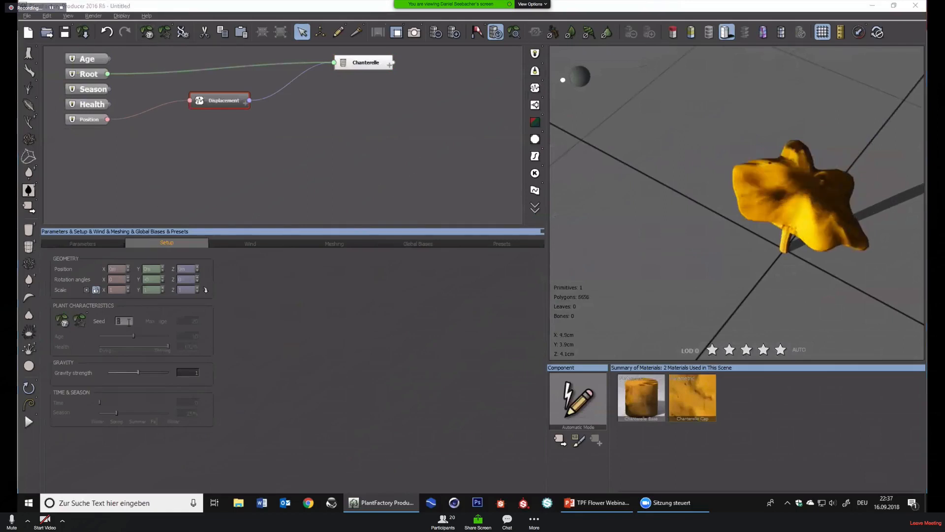
pyautogui.moveTo(675, 311); pyautogui.dragTo(737, 290)
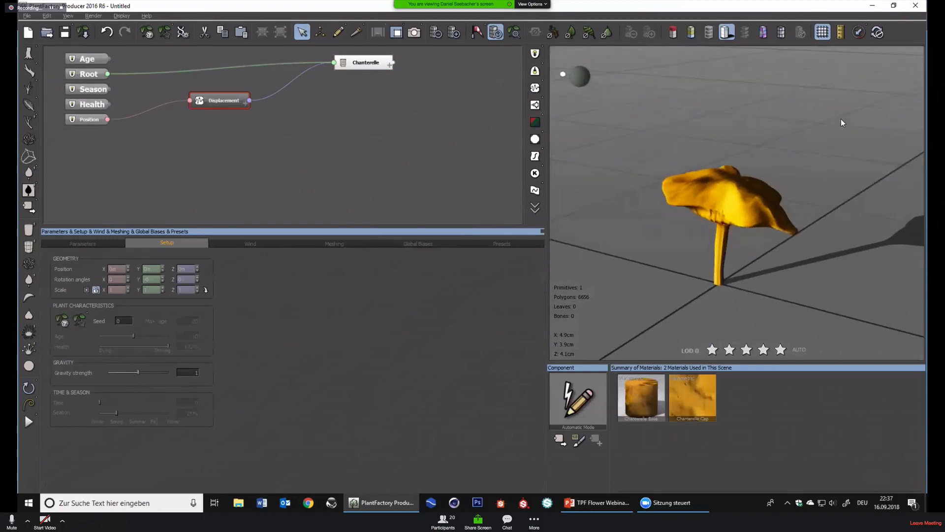
# Save the scene as "Mushroom Generator Webinar" in the Modelling Flowers folder
pyautogui.click(27, 16)
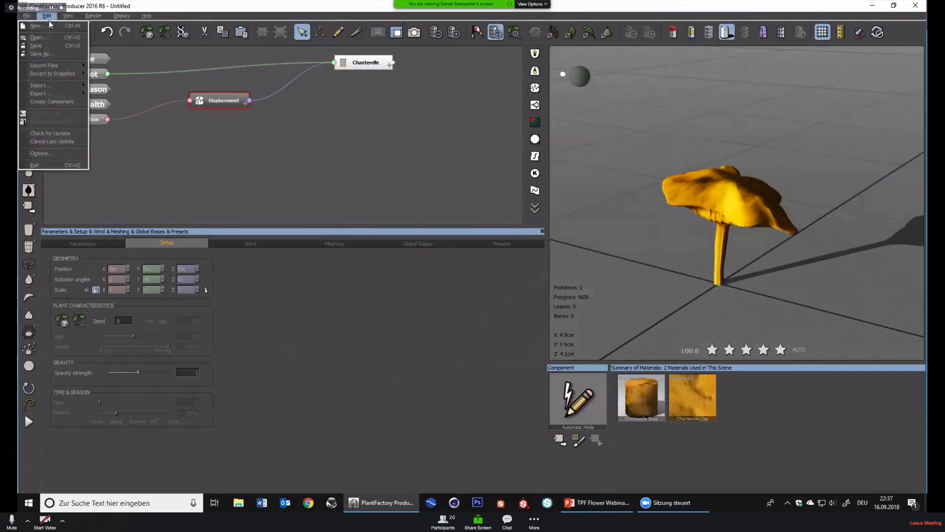
pyautogui.click(46, 54)
pyautogui.write('M')
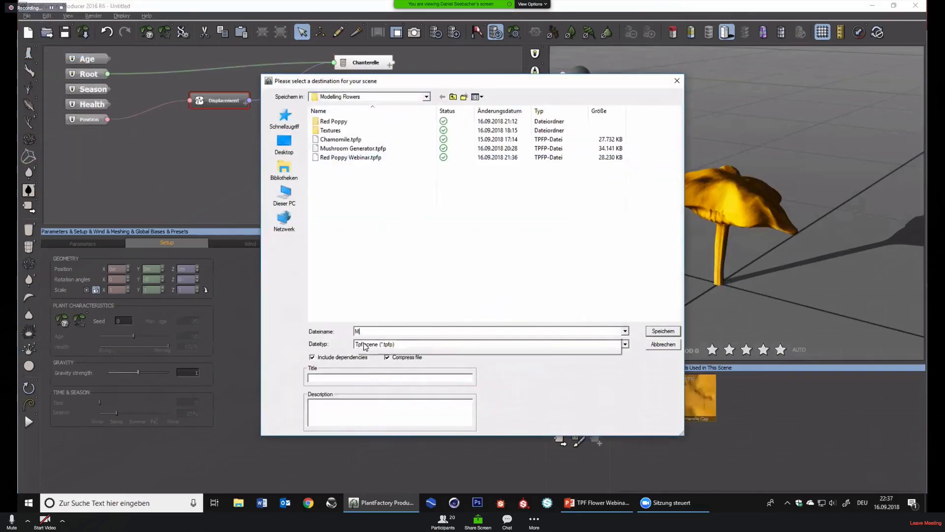
pyautogui.write('ushroom Generat')
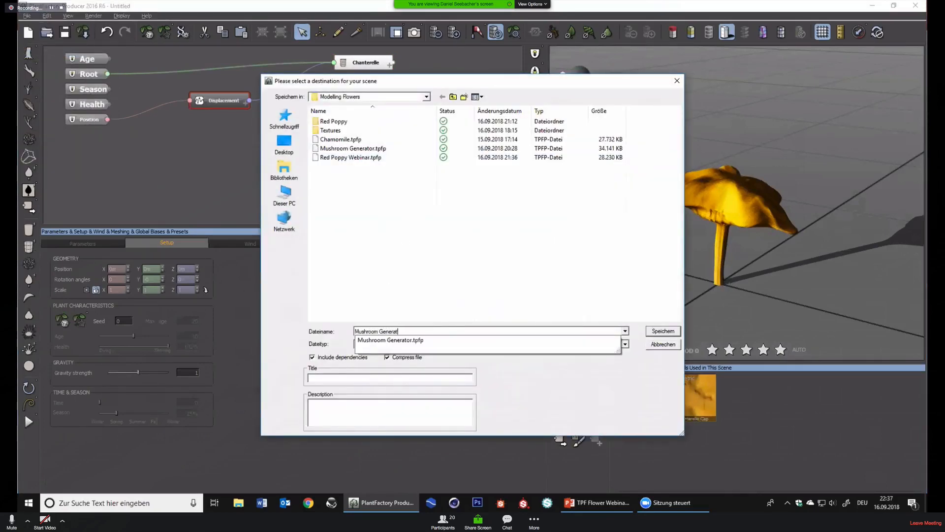
pyautogui.write('or Webinar')
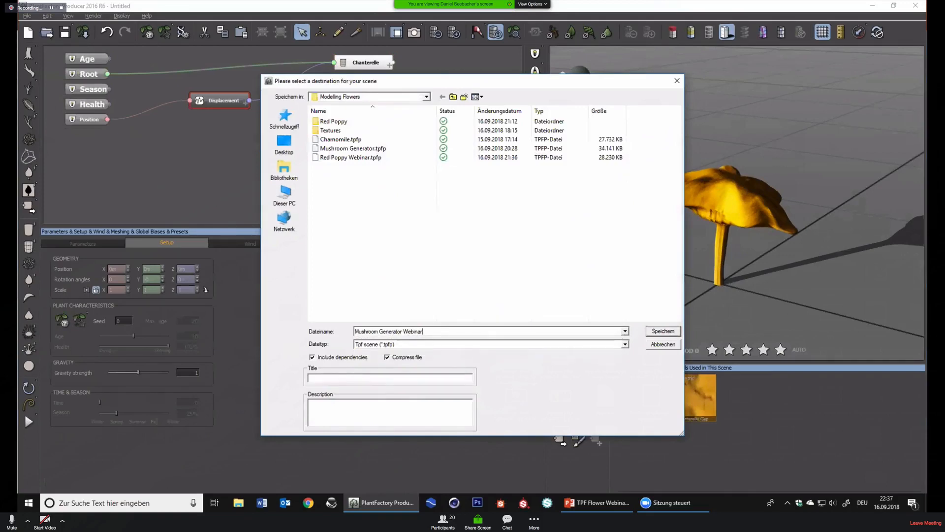
pyautogui.press('Return')
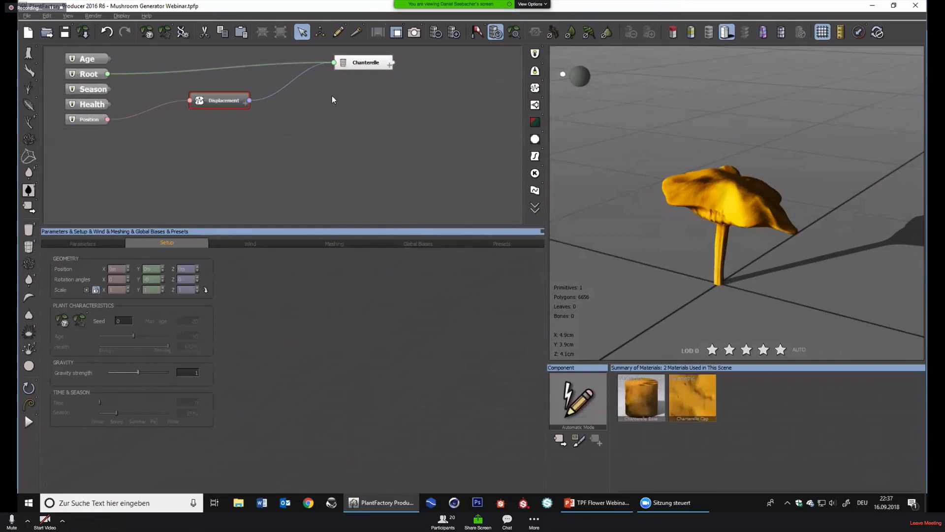
# Move the Chanterelle node slightly lower in the graph
pyautogui.moveTo(355, 63)
pyautogui.mouseDown()
pyautogui.moveTo(347, 79)
pyautogui.moveTo(358, 71)
pyautogui.mouseUp()
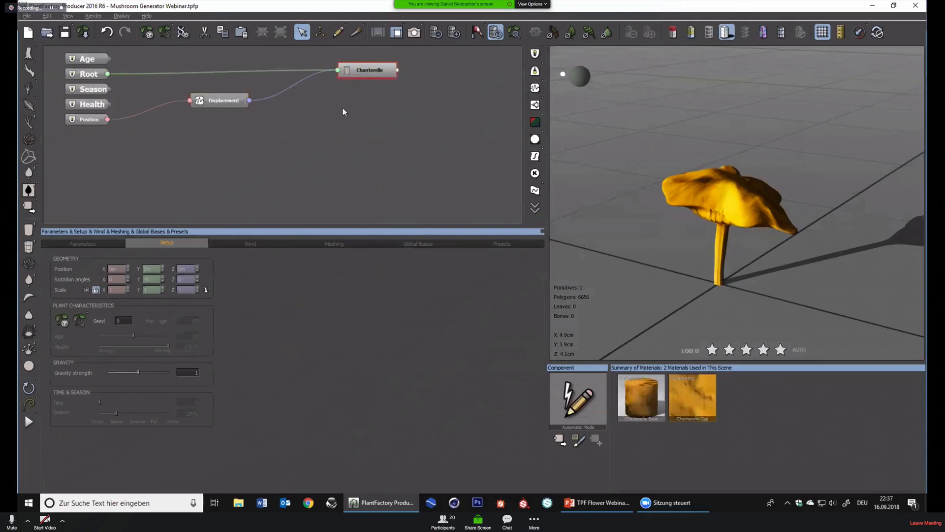
pyautogui.moveTo(340, 133); pyautogui.dragTo(338, 185, button='middle')
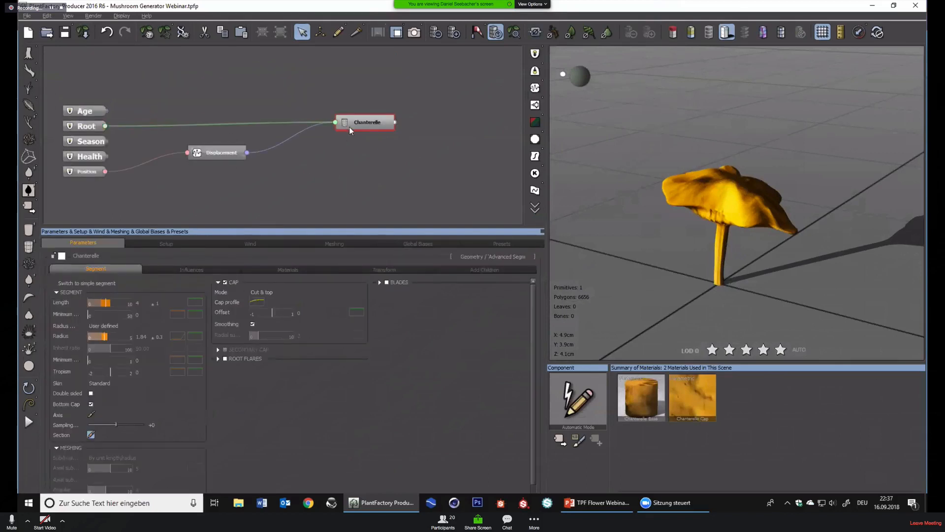
# Shift the Chanterelle node down toward the Displacement node and disable it so the mushroom is hidden
pyautogui.moveTo(349, 126); pyautogui.dragTo(338, 142)
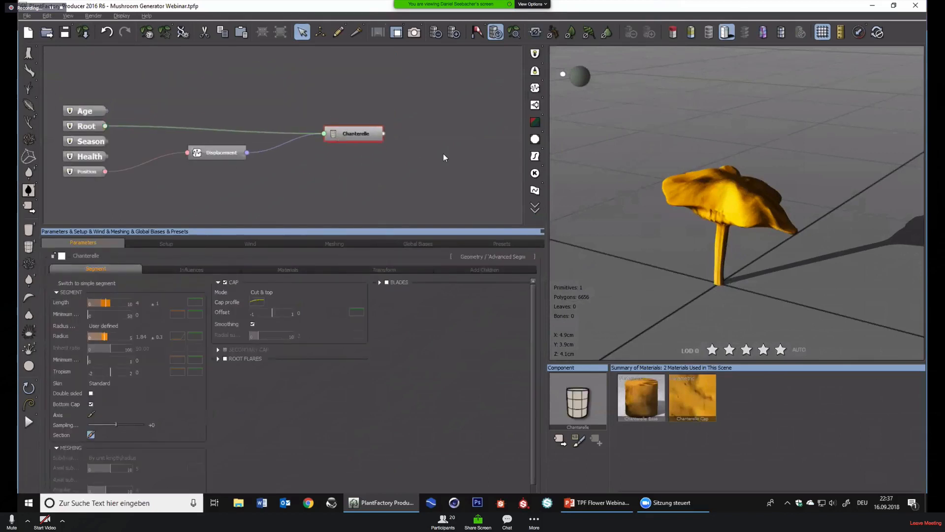
pyautogui.moveTo(681, 259); pyautogui.dragTo(686, 191)
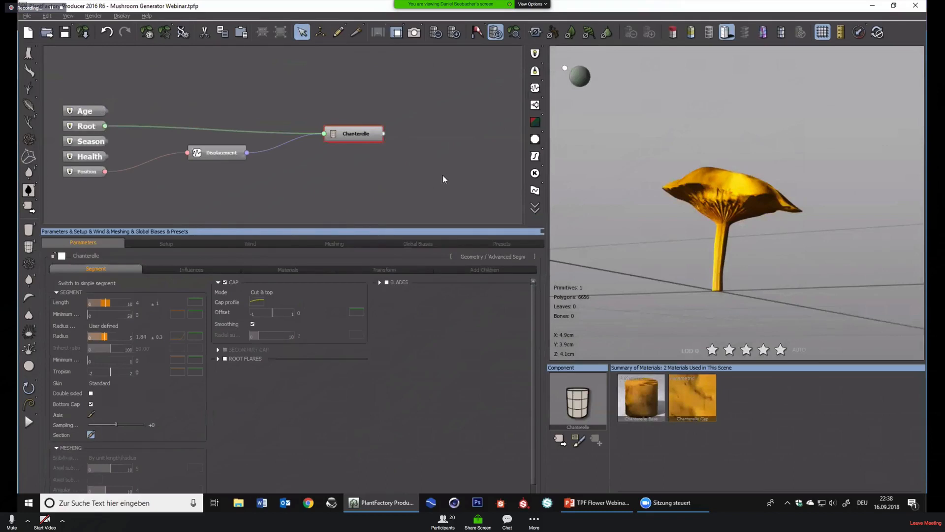
pyautogui.click(345, 98)
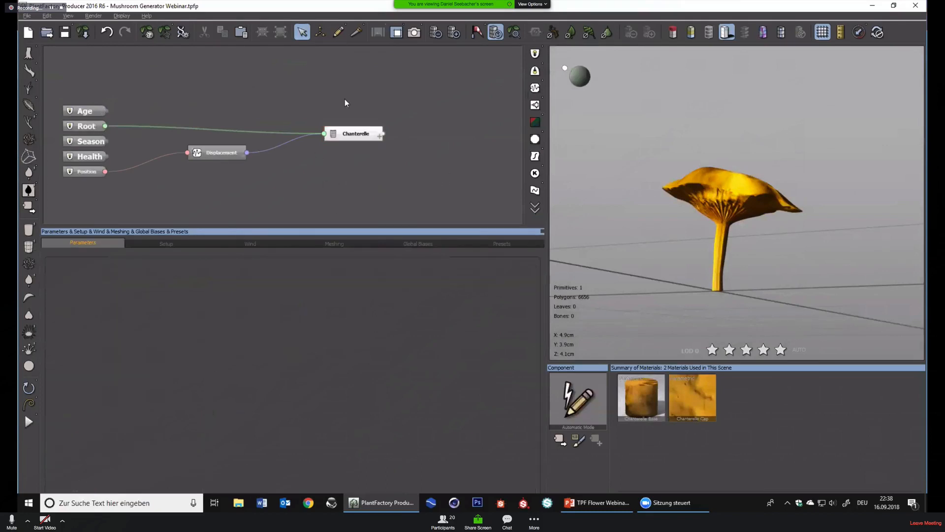
pyautogui.rightClick(303, 87)
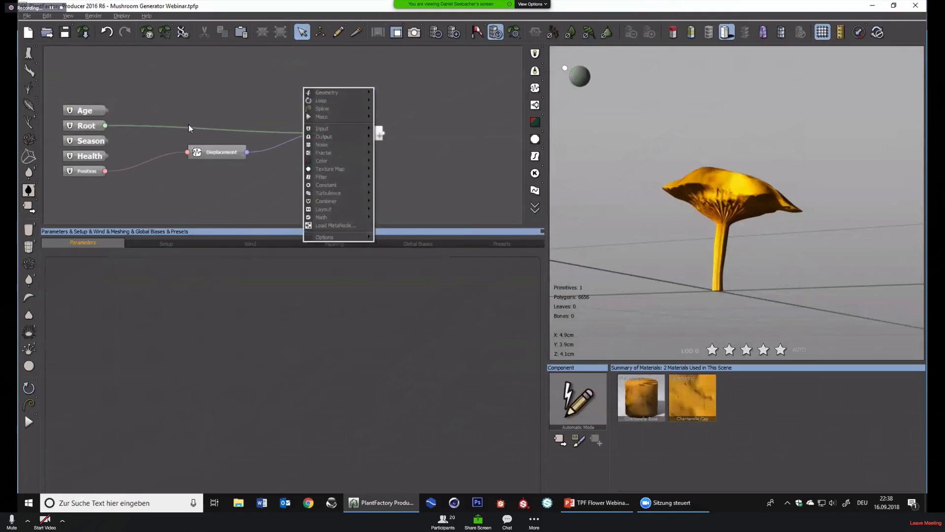
pyautogui.rightClick(187, 125)
pyautogui.click(370, 135)
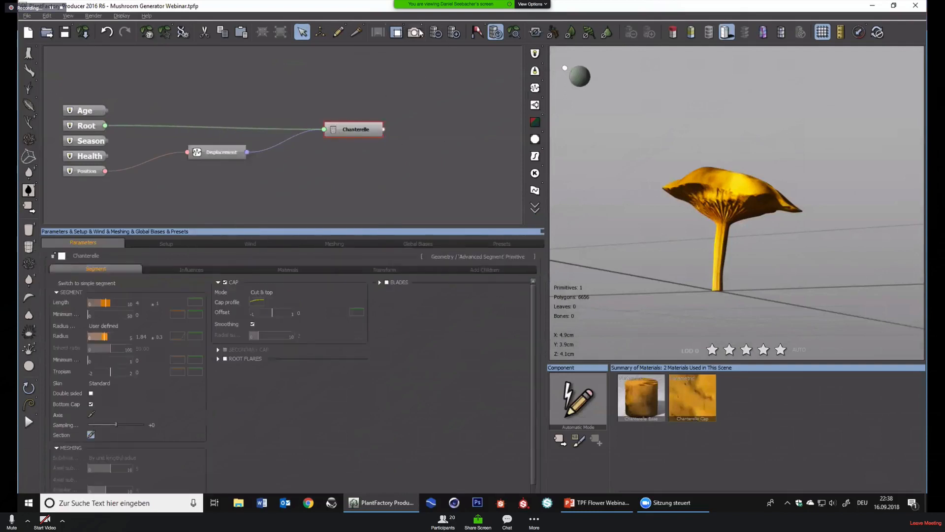
pyautogui.click(535, 32)
pyautogui.click(350, 67)
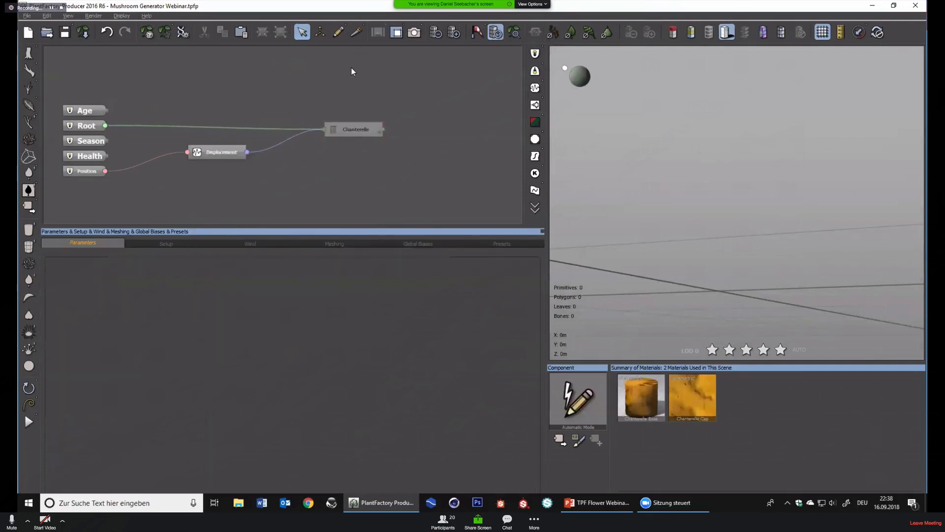
# Add a Flower (Trumpet, Using Filter 2D) component to the graph above the Chanterelle node
pyautogui.rightClick(350, 67)
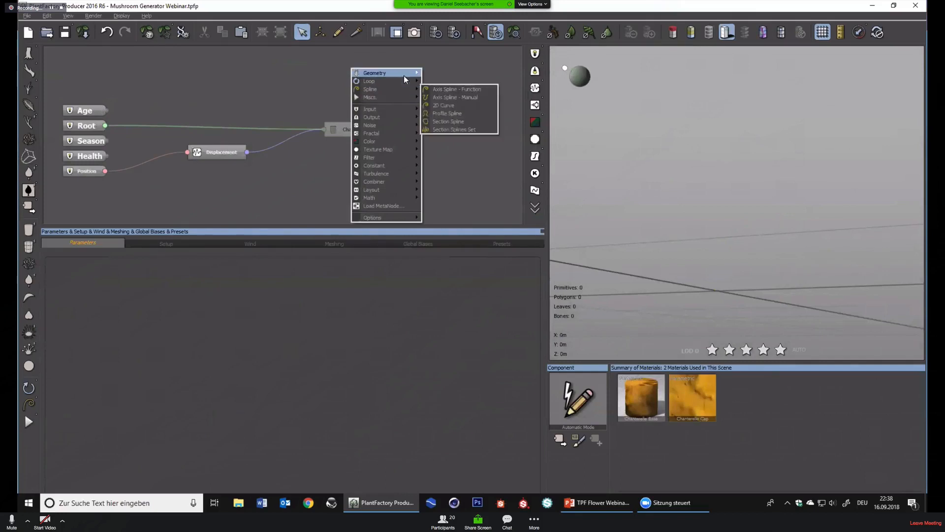
pyautogui.moveTo(404, 75)
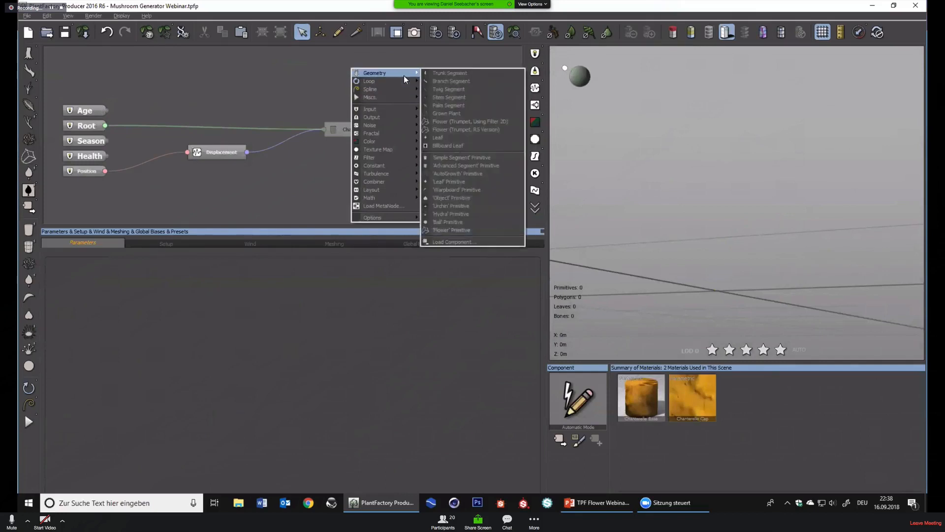
pyautogui.click(492, 122)
pyautogui.moveTo(350, 99); pyautogui.dragTo(367, 161, button='middle')
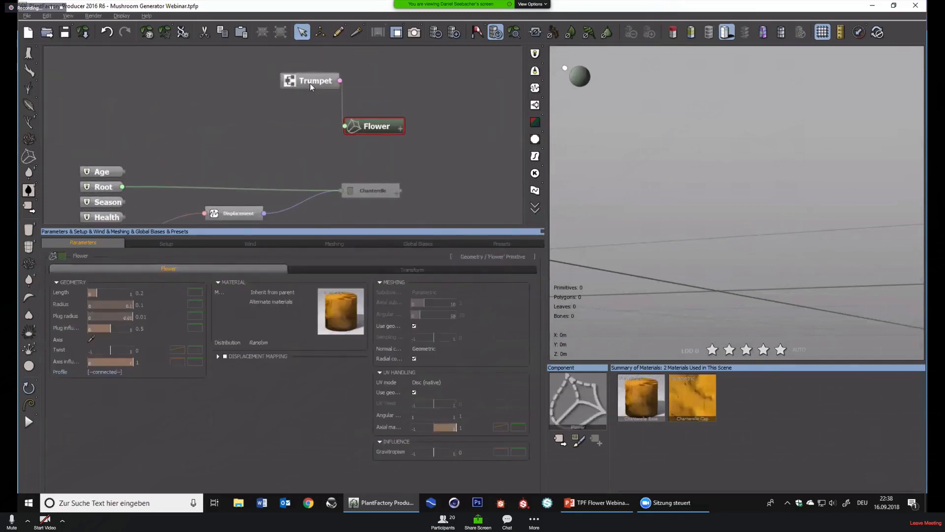
# Delete the Trumpet node, connect the Flower node to Root, and place it closer to the input nodes
pyautogui.click(310, 83)
pyautogui.press('Delete')
pyautogui.click(343, 126)
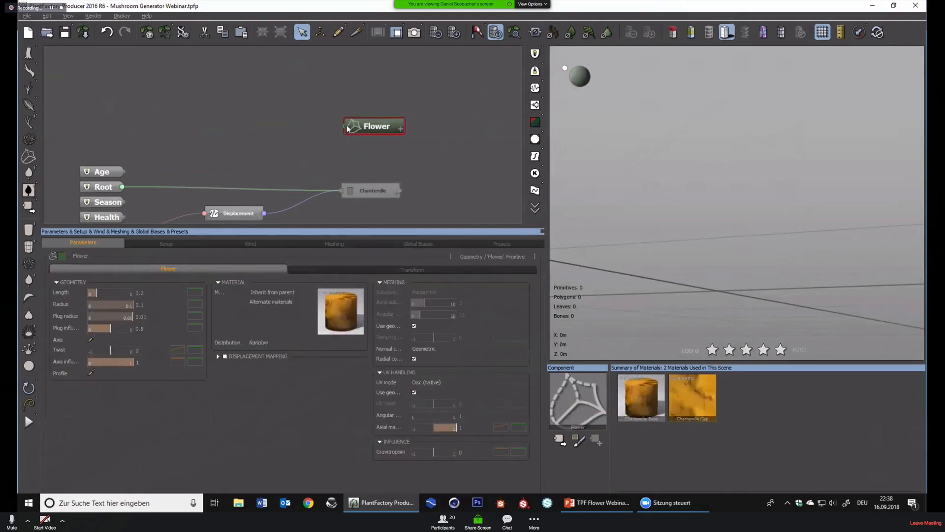
pyautogui.moveTo(346, 127); pyautogui.dragTo(109, 185)
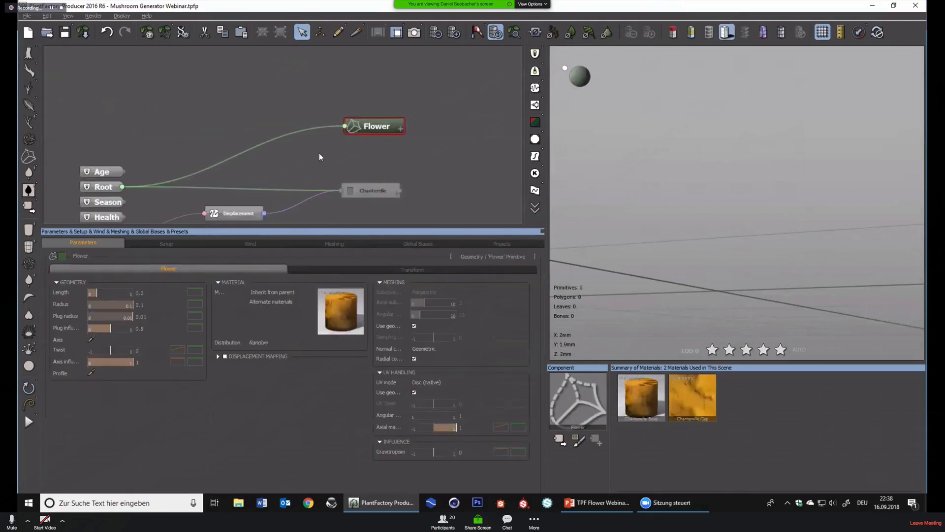
pyautogui.moveTo(375, 131); pyautogui.dragTo(292, 149)
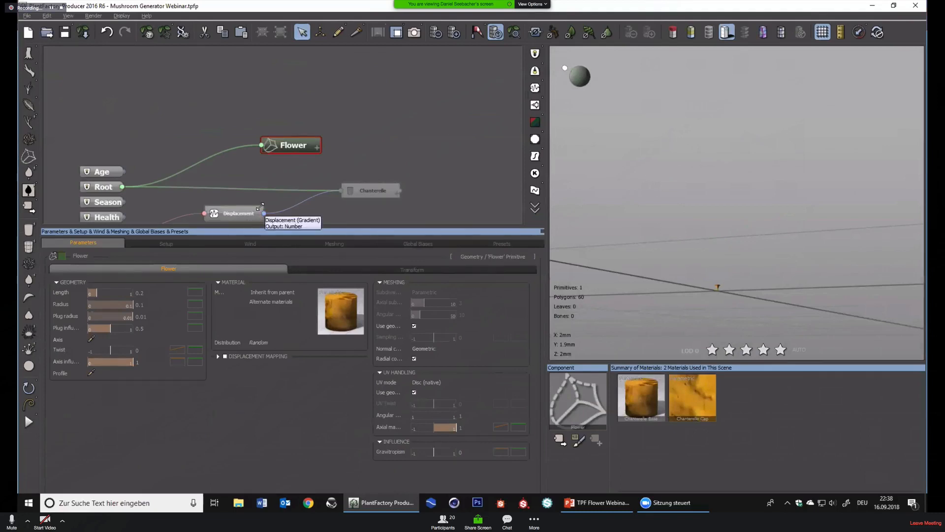
# Set the Flower's length to 10 with a variation of 1 and generate a new plant variation
pyautogui.click(141, 294)
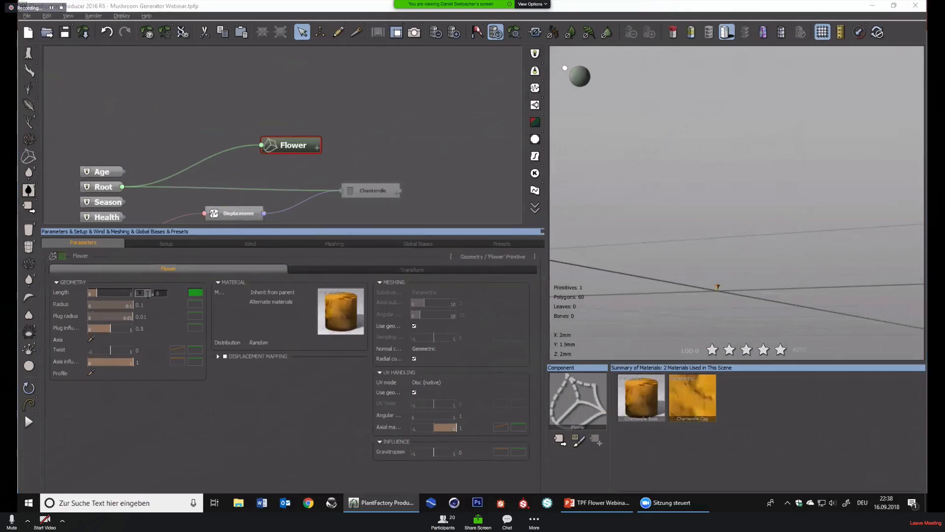
pyautogui.write('10')
pyautogui.press('Return')
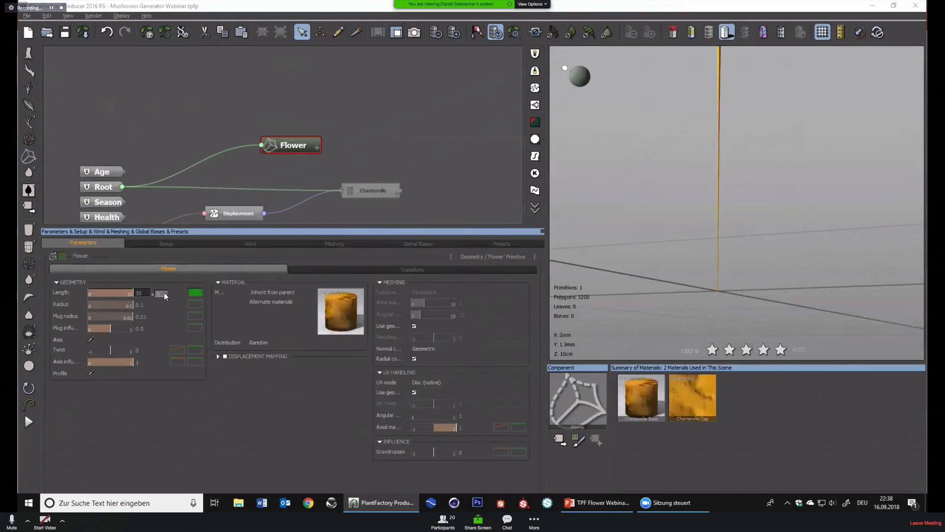
pyautogui.click(514, 33)
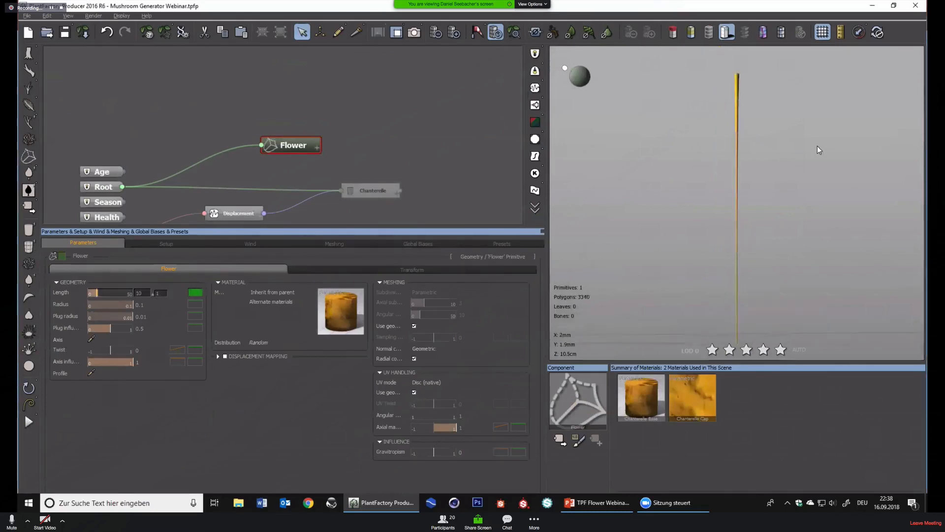
pyautogui.moveTo(817, 146); pyautogui.dragTo(796, 169, button='right')
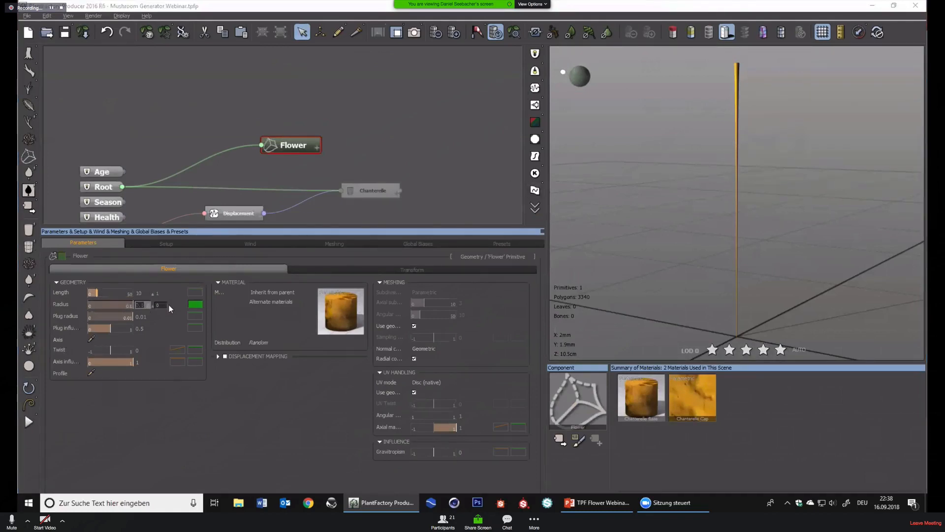
# Set the Flower's radius to 6.6 with a variation of 0.5
pyautogui.write('0.5')
pyautogui.press('Return')
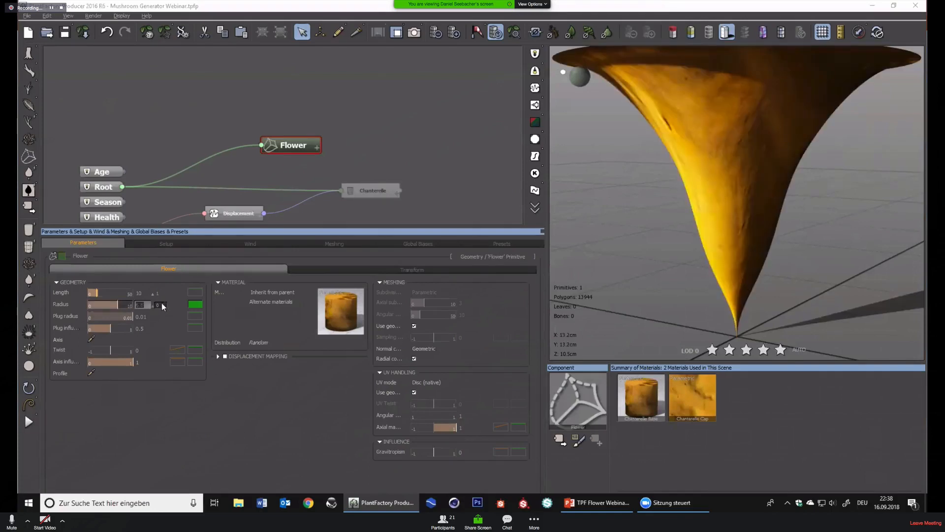
pyautogui.moveTo(162, 305); pyautogui.dragTo(163, 306)
pyautogui.moveTo(163, 306); pyautogui.dragTo(163, 306)
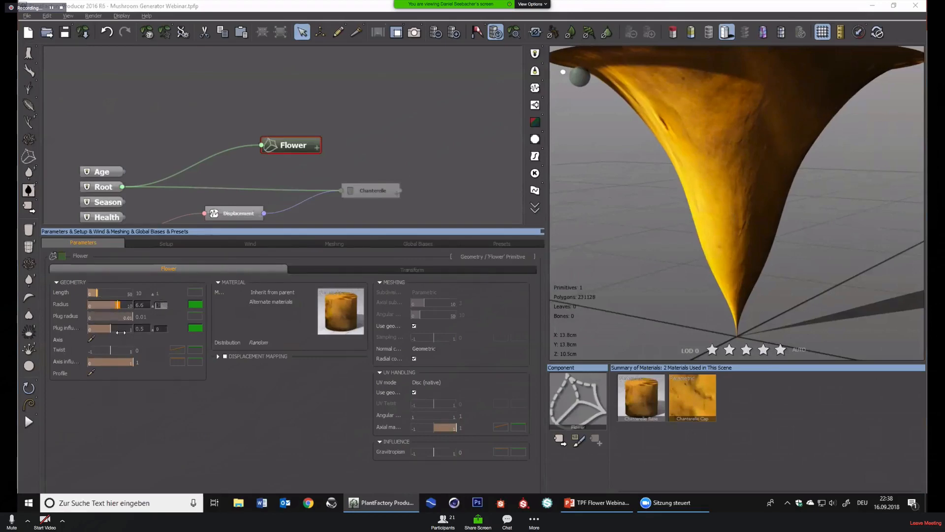
# Set the Flower's plug influence to -0.21 and reduce the plant's mesh resolution twice
pyautogui.moveTo(111, 328); pyautogui.dragTo(78, 328)
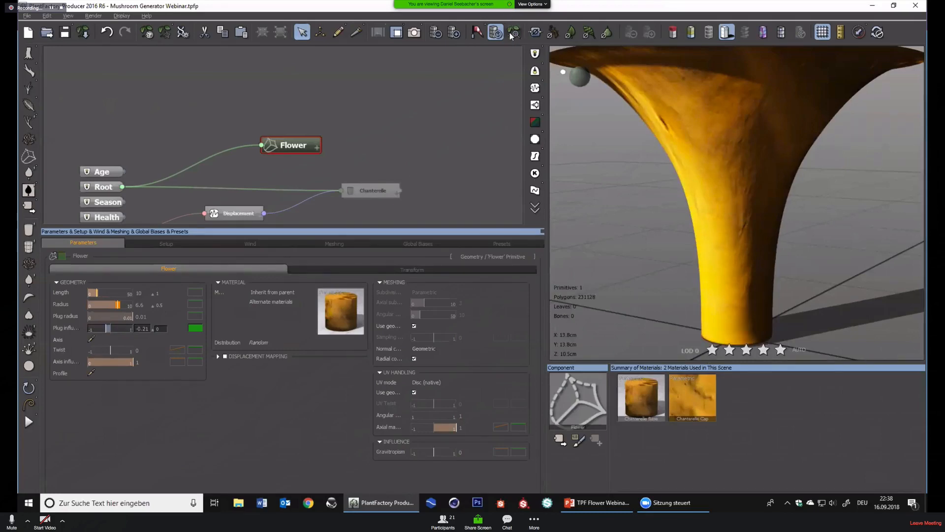
pyautogui.click(436, 33)
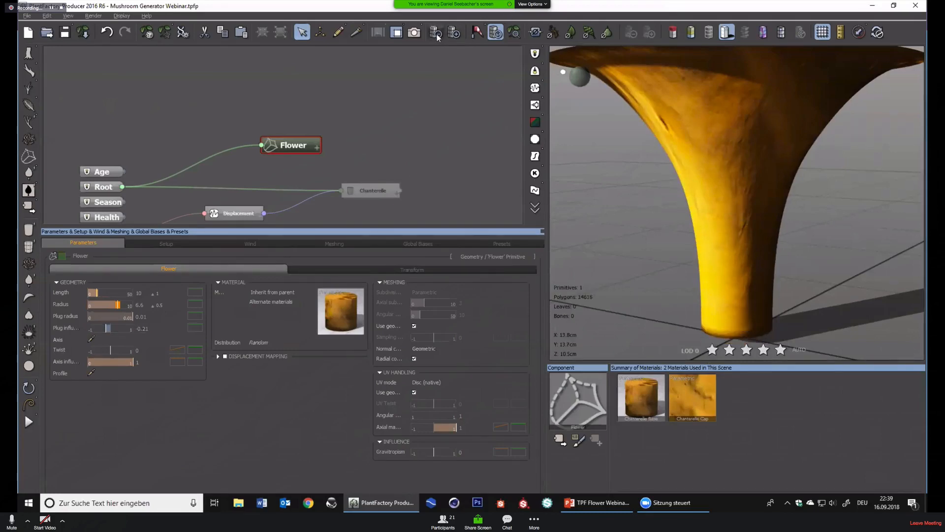
pyautogui.click(436, 33)
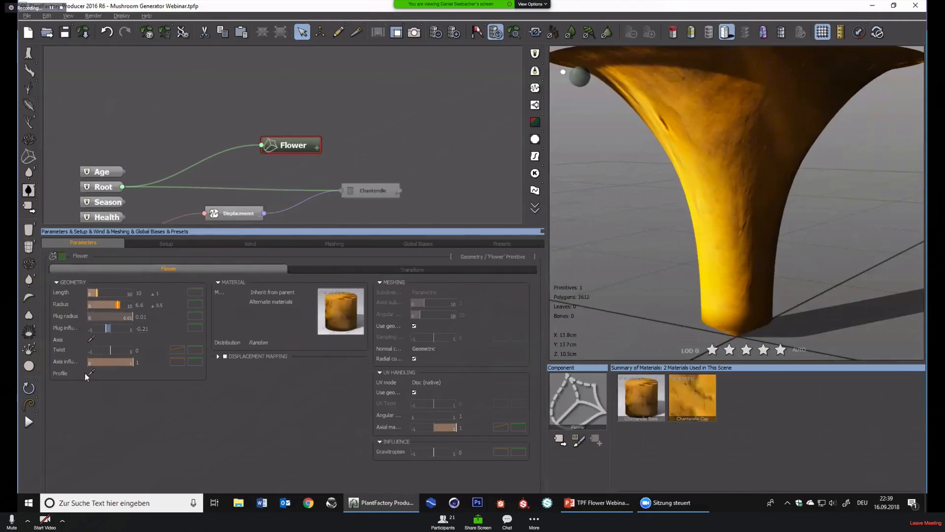
pyautogui.moveTo(915, 217); pyautogui.dragTo(726, 305)
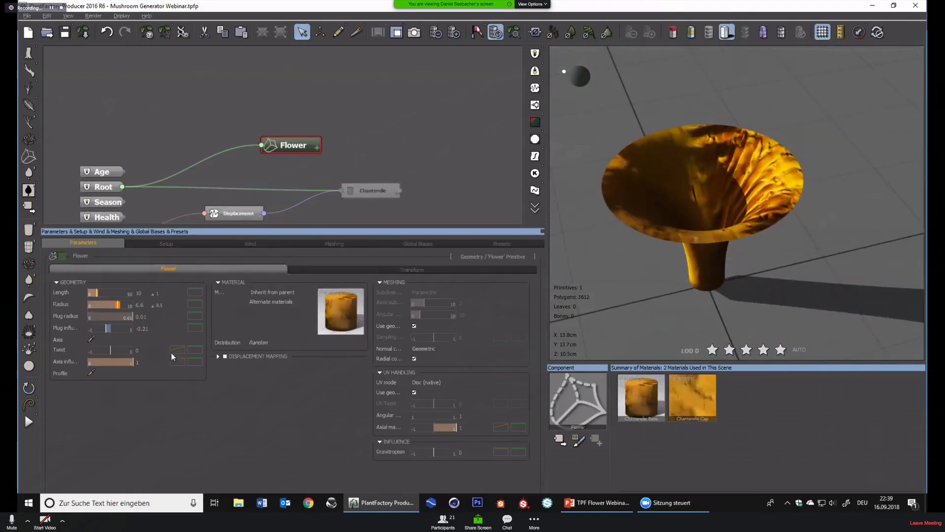
pyautogui.click(91, 373)
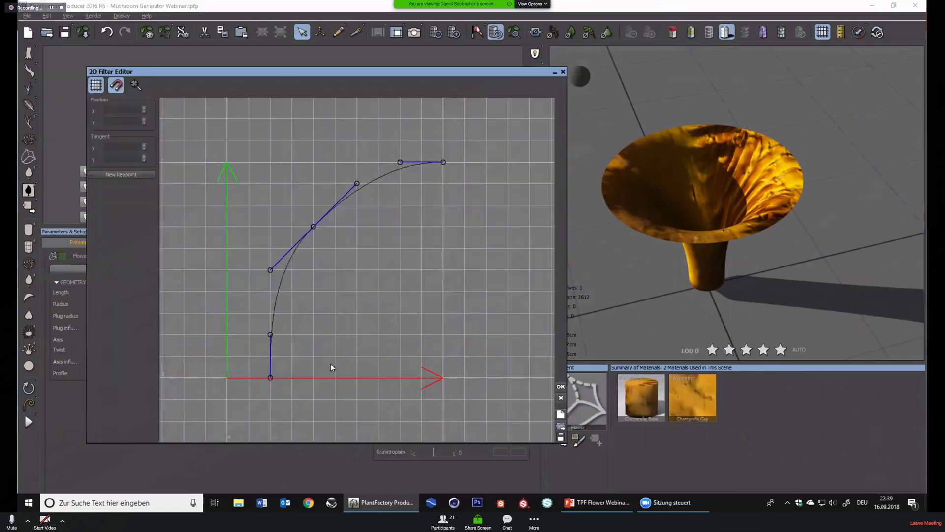
pyautogui.click(270, 376)
pyautogui.moveTo(270, 377); pyautogui.dragTo(230, 168)
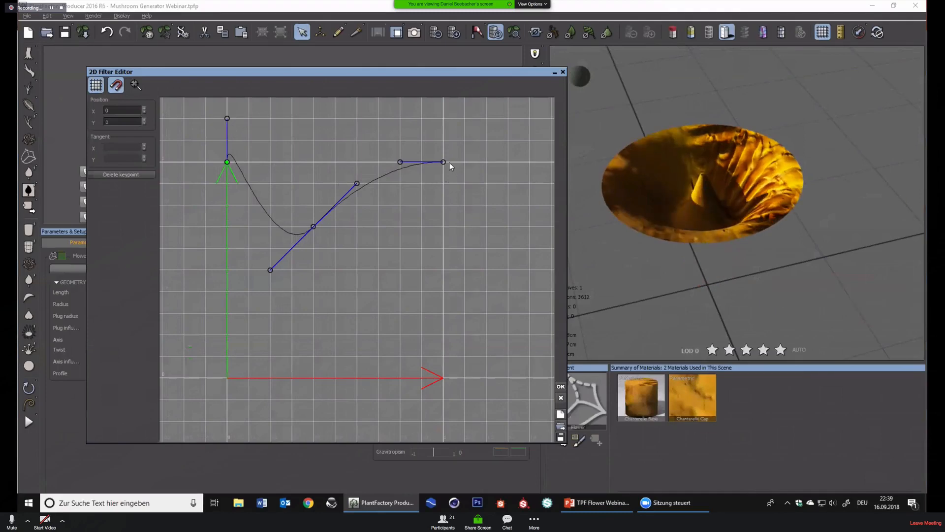
pyautogui.moveTo(442, 161); pyautogui.dragTo(295, 357)
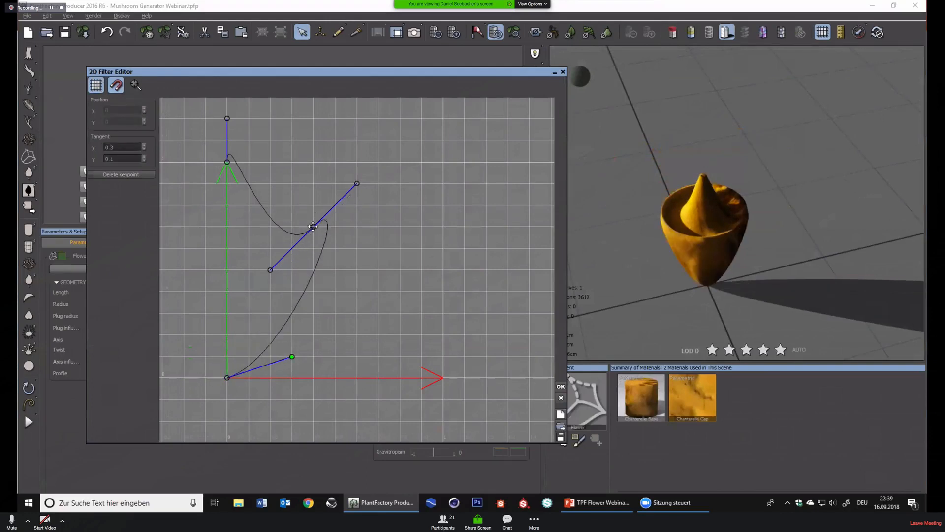
pyautogui.moveTo(313, 227); pyautogui.dragTo(307, 168)
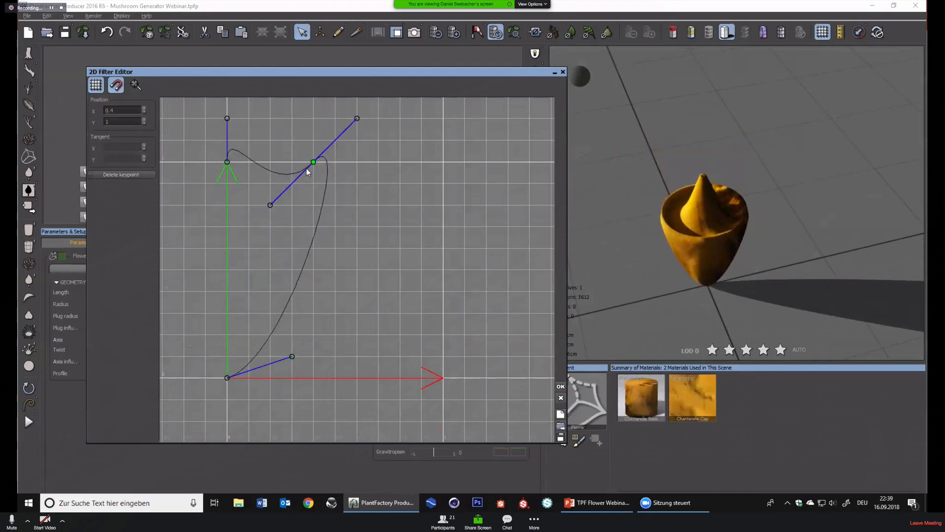
# Turn off grid snapping and try shaping the profile curve freehand into a mushroom cap and stem with extra keypoints and adjusted tangents
pyautogui.click(117, 85)
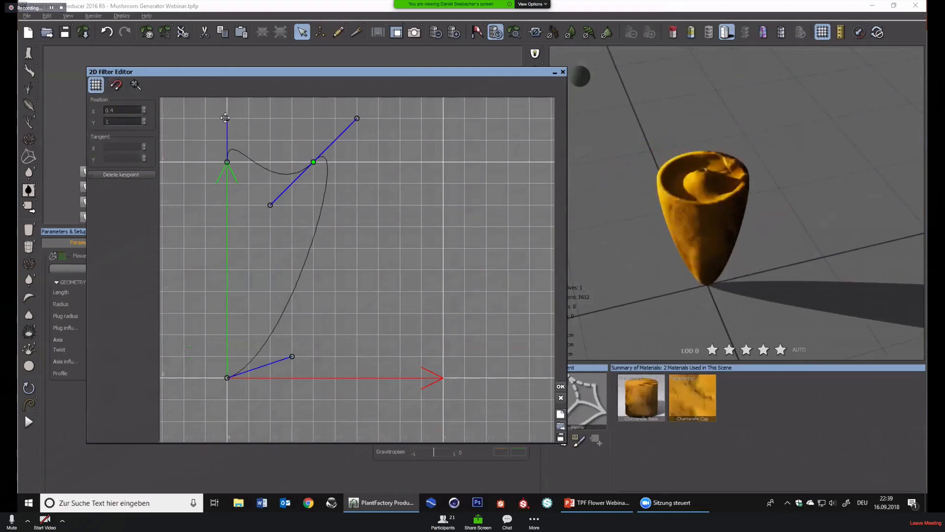
pyautogui.moveTo(227, 118); pyautogui.dragTo(280, 156)
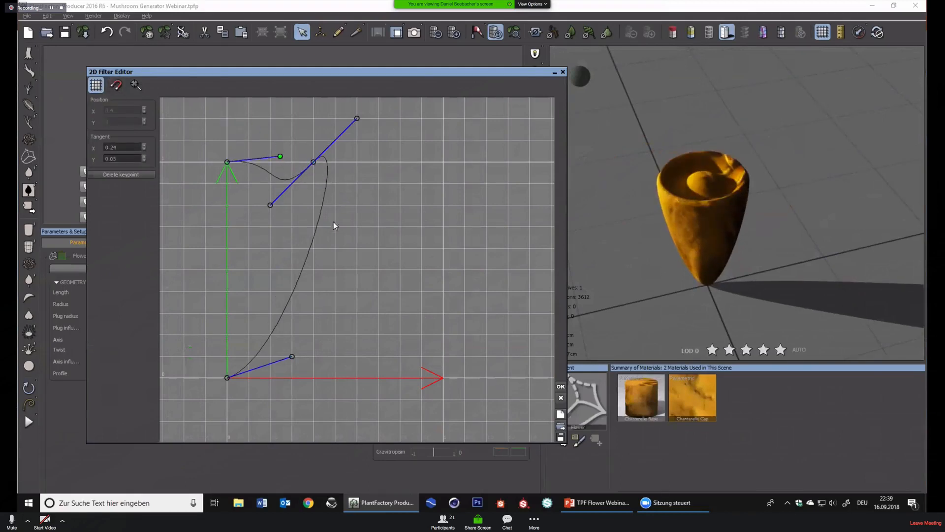
pyautogui.click(312, 241)
pyautogui.moveTo(312, 241); pyautogui.dragTo(261, 144)
pyautogui.click(289, 206)
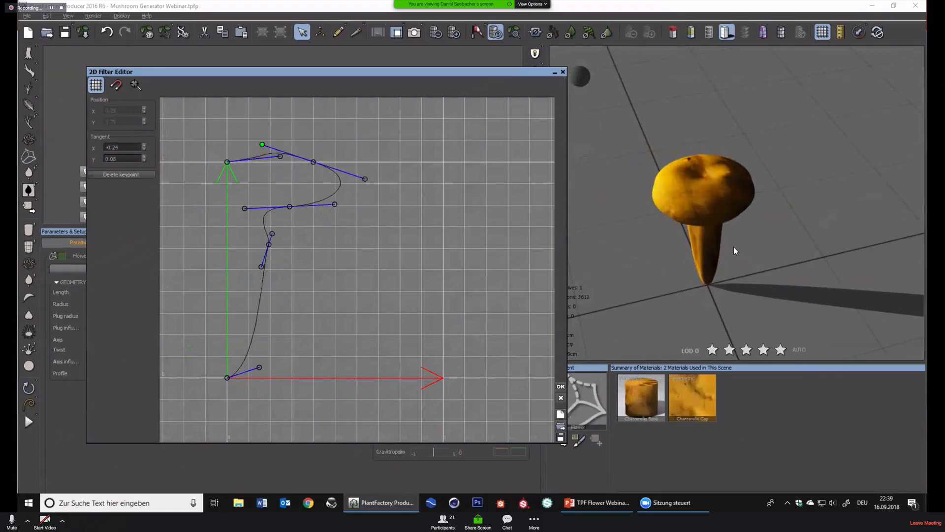
pyautogui.moveTo(734, 247); pyautogui.dragTo(717, 211)
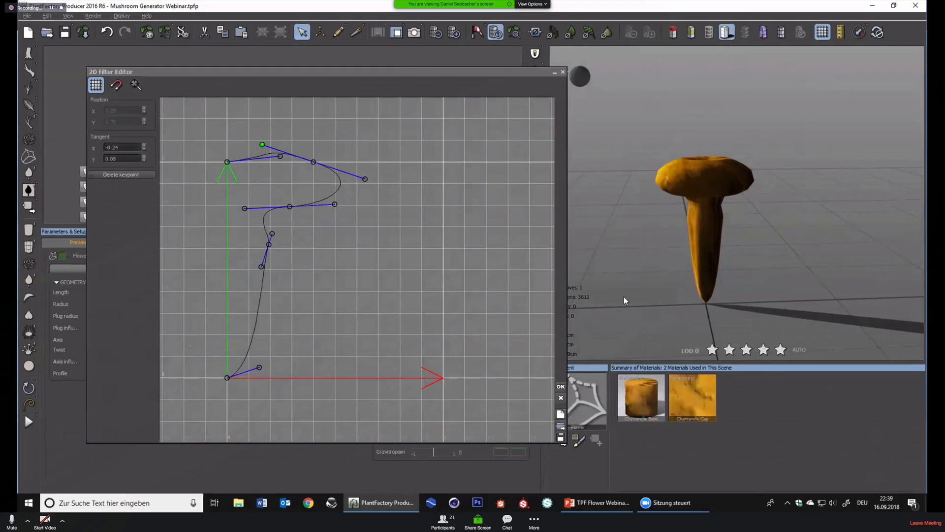
# Load the mushroom-shaped profile from the recent 2D filters, apply it to the Flower, and inspect the mushroom from several angles
pyautogui.click(561, 426)
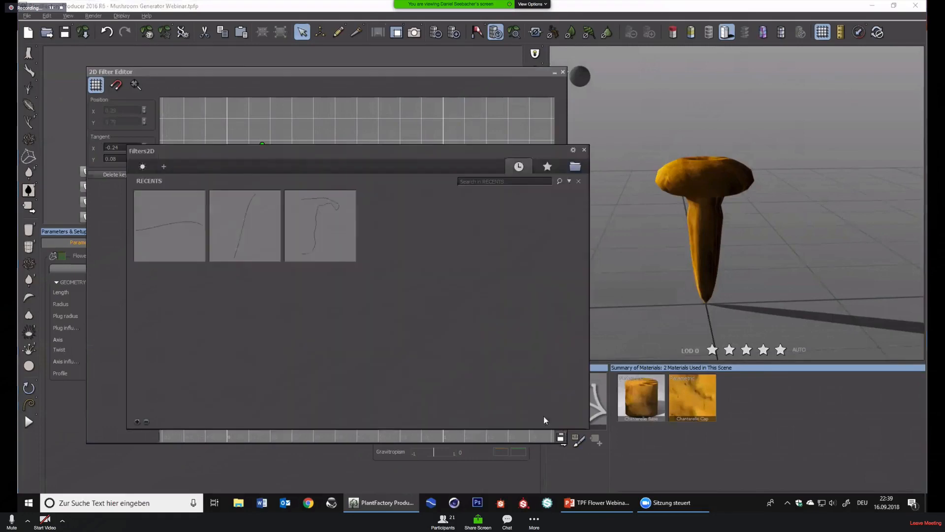
pyautogui.doubleClick(300, 215)
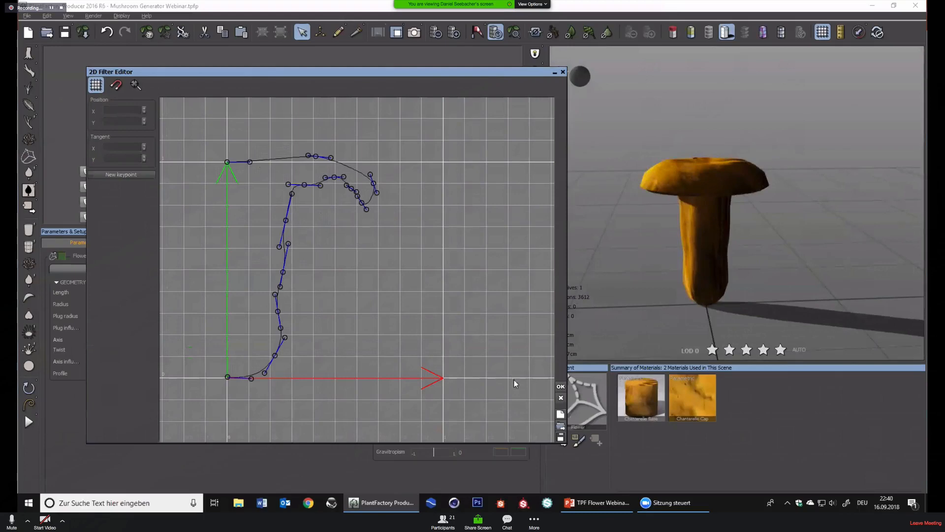
pyautogui.click(558, 386)
pyautogui.moveTo(705, 277); pyautogui.dragTo(642, 288)
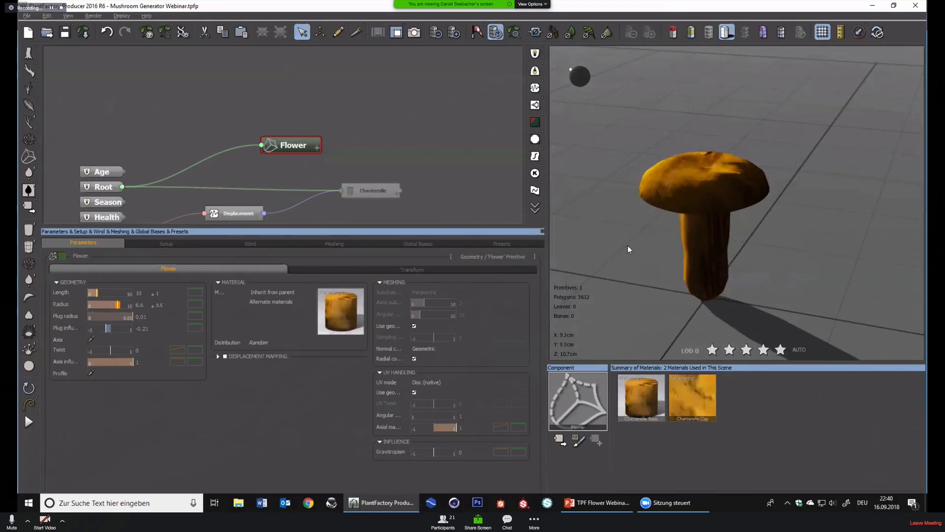
pyautogui.moveTo(628, 245); pyautogui.dragTo(760, 264)
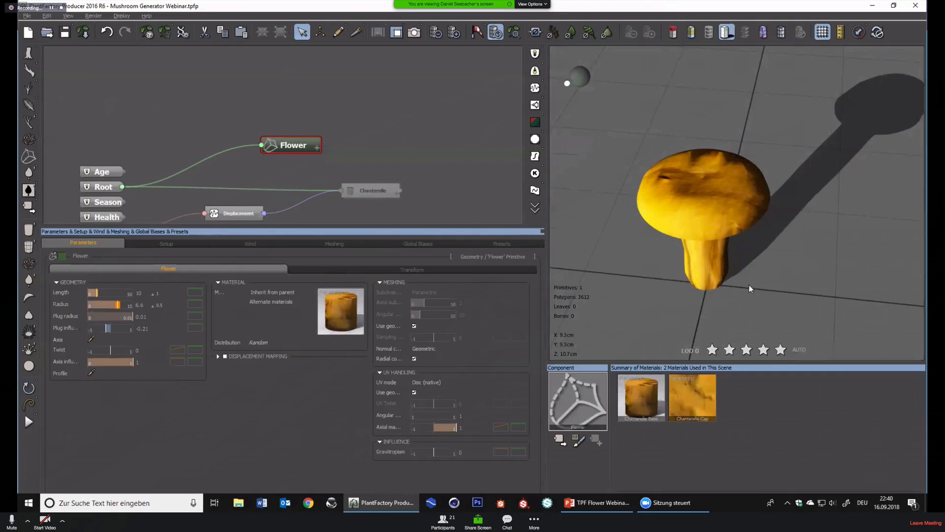
pyautogui.moveTo(748, 284); pyautogui.dragTo(735, 220)
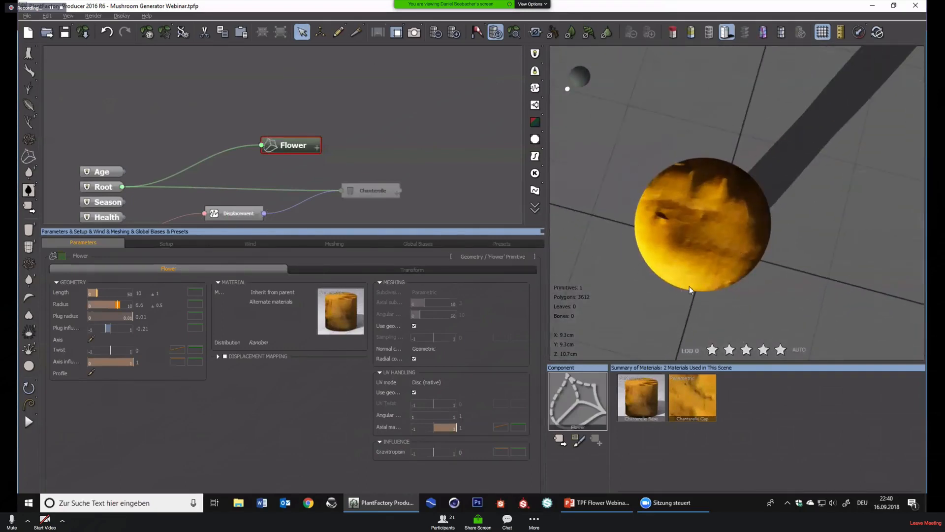
# Assign the King Oyster Mushroom material from the Modelling Flowers collection to the Flower
pyautogui.moveTo(718, 308); pyautogui.dragTo(728, 231)
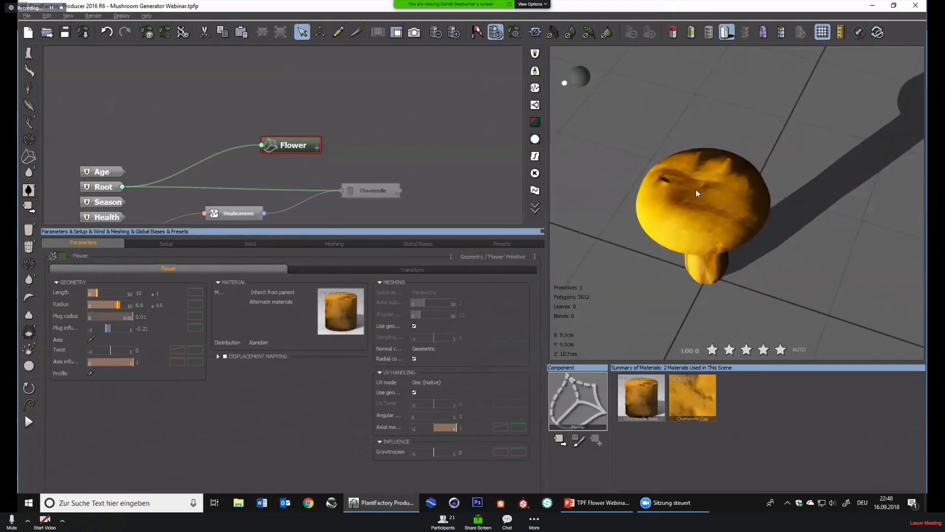
pyautogui.moveTo(719, 259); pyautogui.dragTo(654, 176)
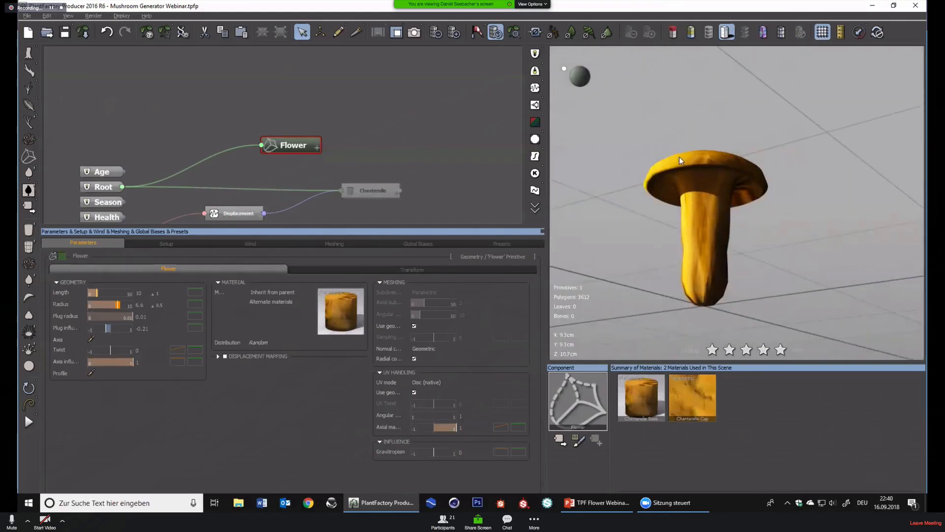
pyautogui.moveTo(769, 205); pyautogui.dragTo(657, 189)
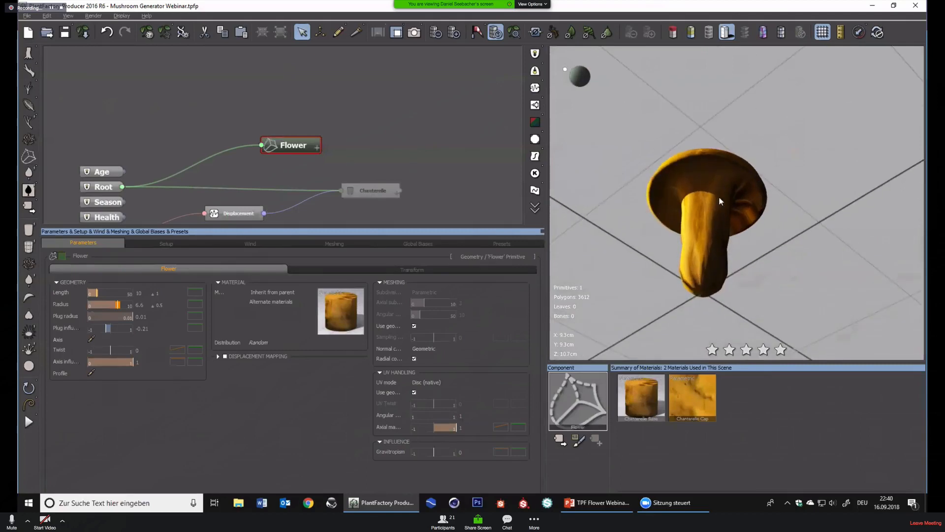
pyautogui.moveTo(766, 229); pyautogui.dragTo(785, 285)
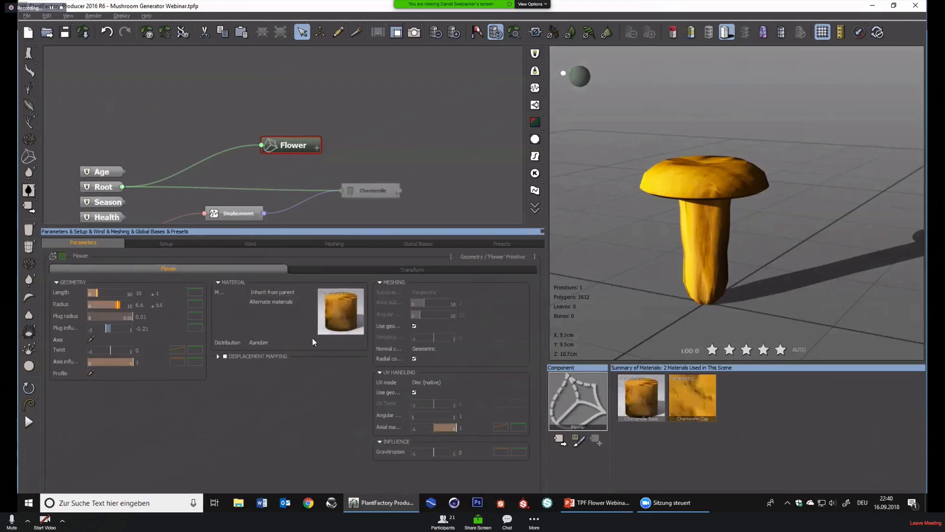
pyautogui.click(304, 292)
pyautogui.click(276, 324)
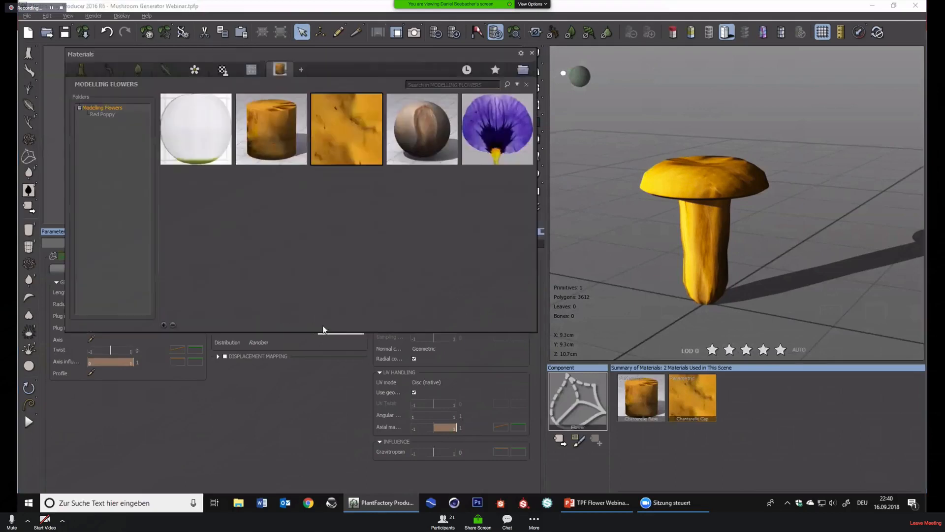
pyautogui.doubleClick(419, 116)
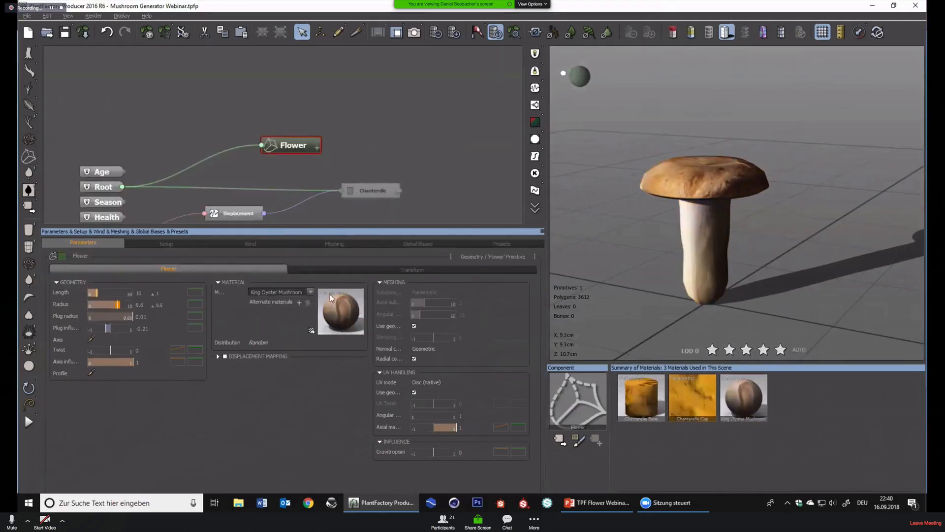
# Open the King Oyster Mushroom material for editing, examine its mapped picture and colour settings, and close it without changes
pyautogui.rightClick(340, 315)
pyautogui.click(364, 318)
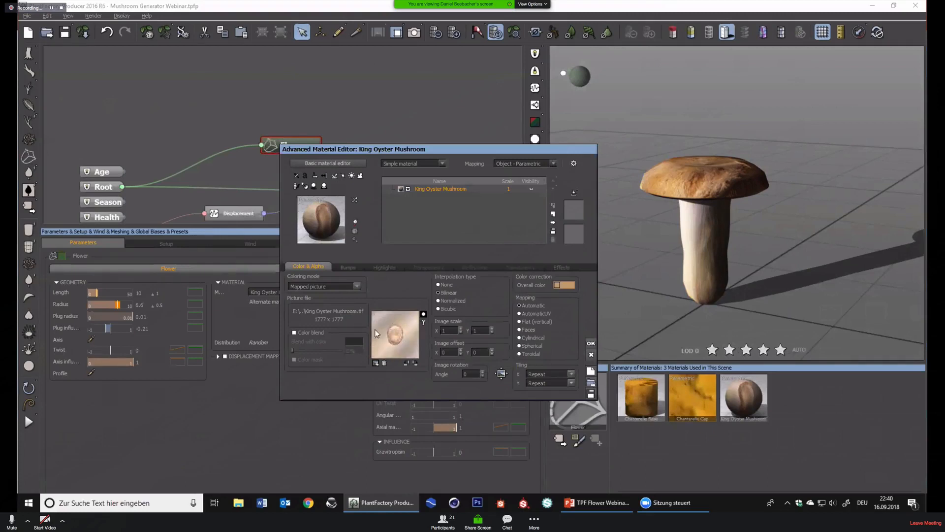
pyautogui.click(591, 354)
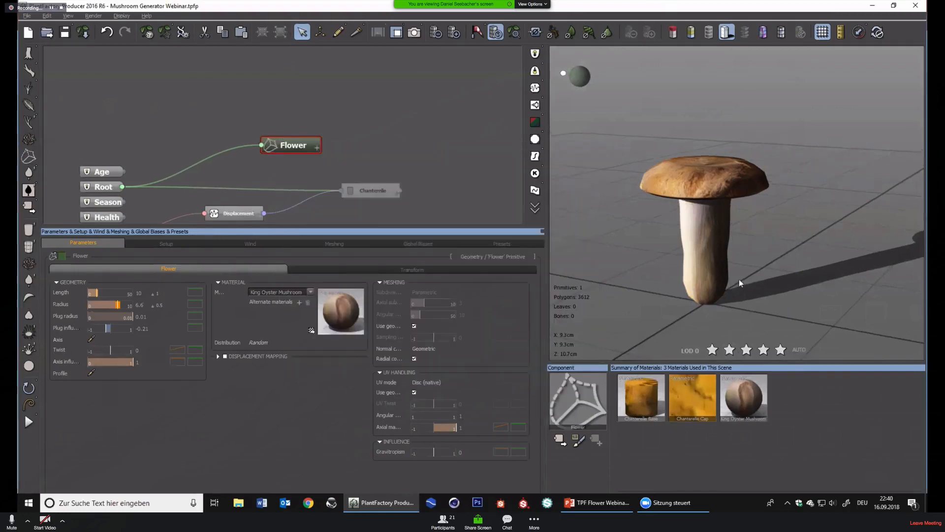
# Adjust the Flower's axial UV mapping to 0.81, checking the texture on the cap's edge and underside
pyautogui.moveTo(740, 279); pyautogui.dragTo(698, 218)
pyautogui.scroll(3, 746, 282)
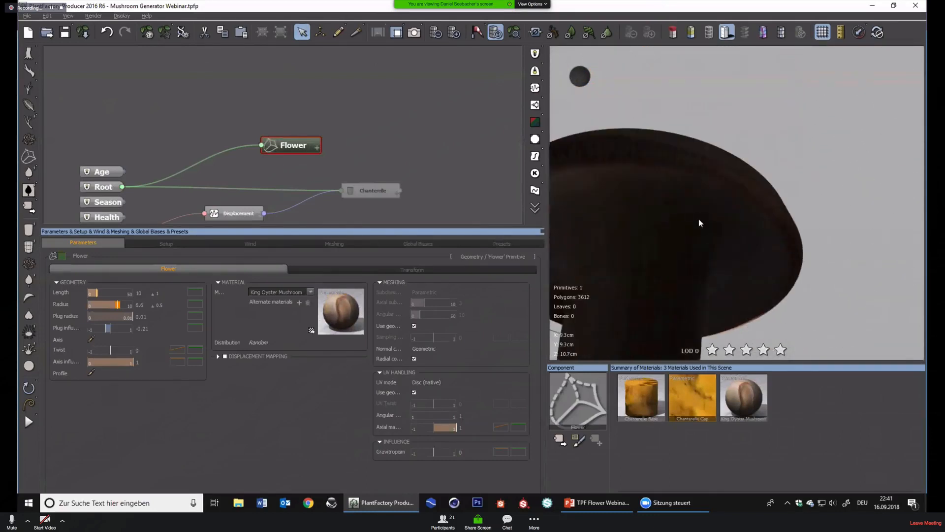
pyautogui.moveTo(743, 249); pyautogui.dragTo(639, 151)
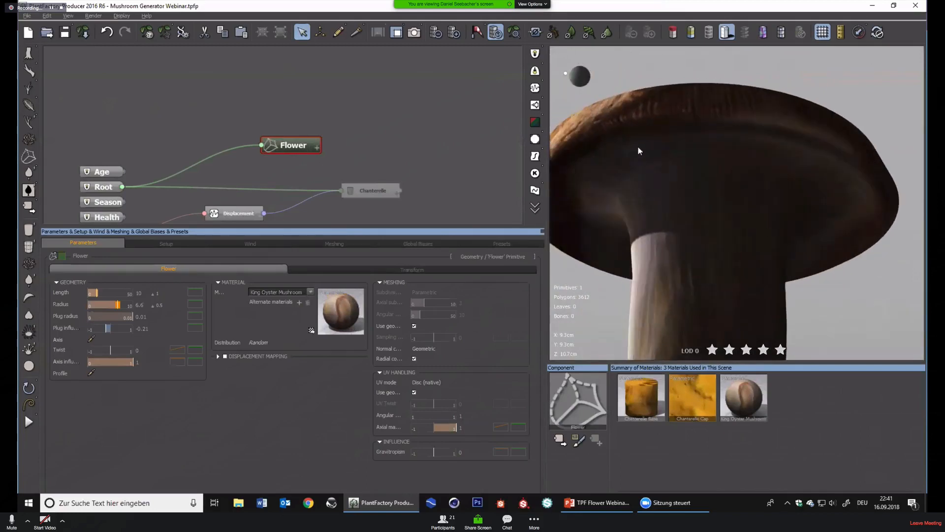
pyautogui.moveTo(631, 288); pyautogui.dragTo(649, 332)
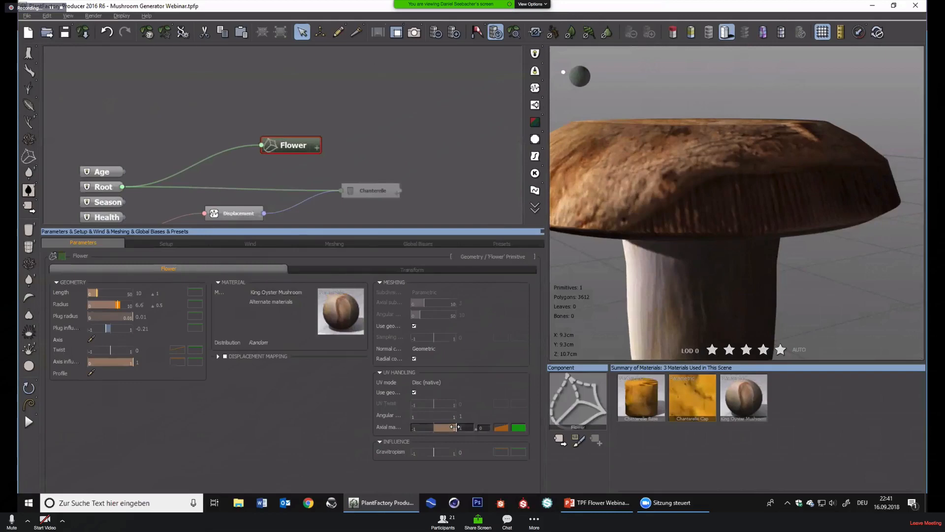
pyautogui.moveTo(453, 427); pyautogui.dragTo(449, 423)
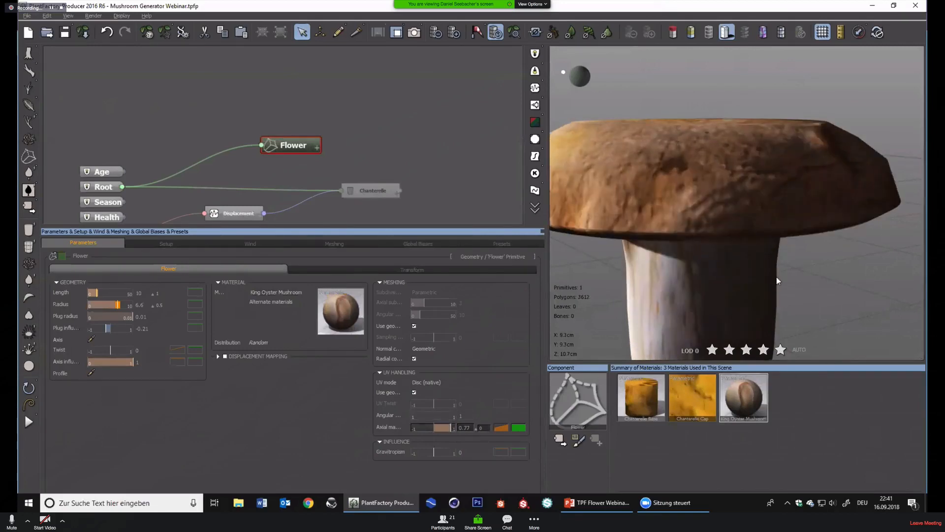
pyautogui.moveTo(776, 277); pyautogui.dragTo(745, 187)
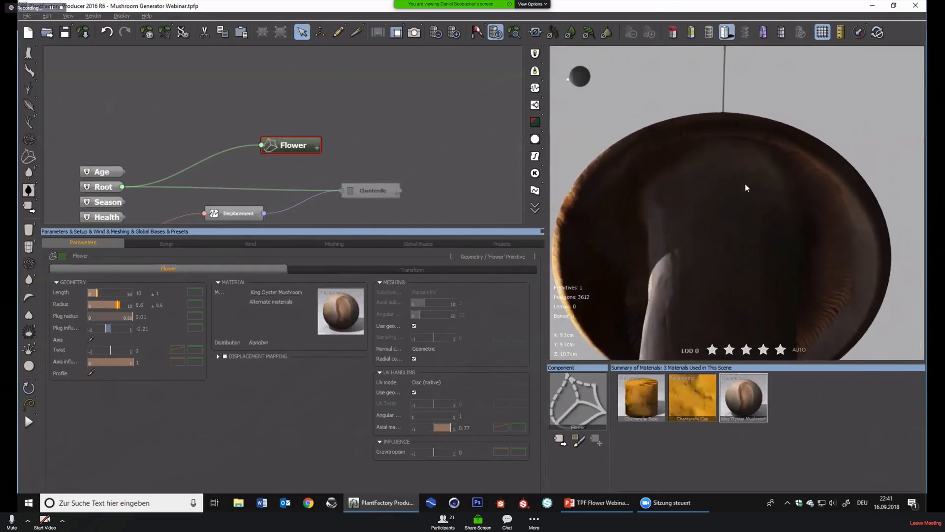
pyautogui.moveTo(452, 428); pyautogui.dragTo(453, 428)
pyautogui.moveTo(796, 278); pyautogui.dragTo(771, 369)
pyautogui.scroll(-5, 716, 280)
pyautogui.moveTo(793, 313); pyautogui.dragTo(756, 353)
# Redirect the preview light so that it shines on the front and top of the mushroom
pyautogui.click(514, 33)
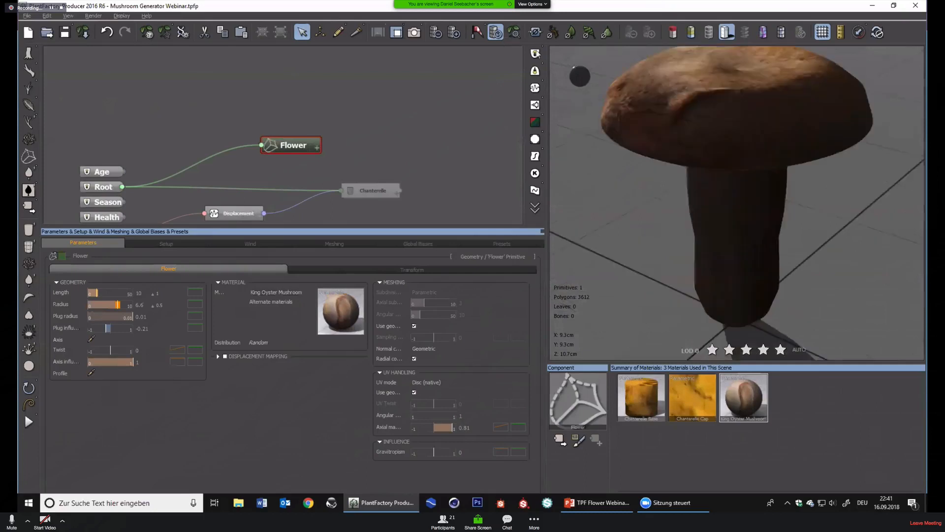
pyautogui.moveTo(653, 198); pyautogui.dragTo(795, 198)
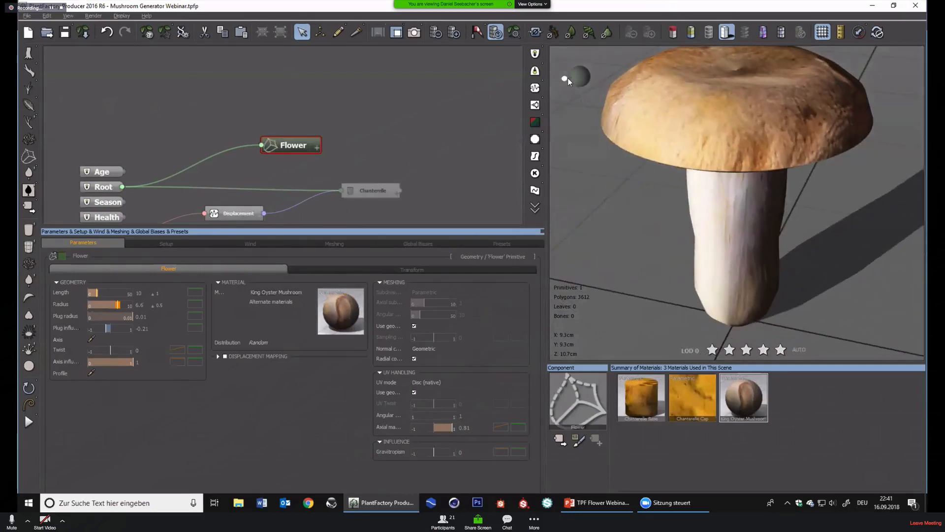
pyautogui.moveTo(565, 79); pyautogui.dragTo(568, 70)
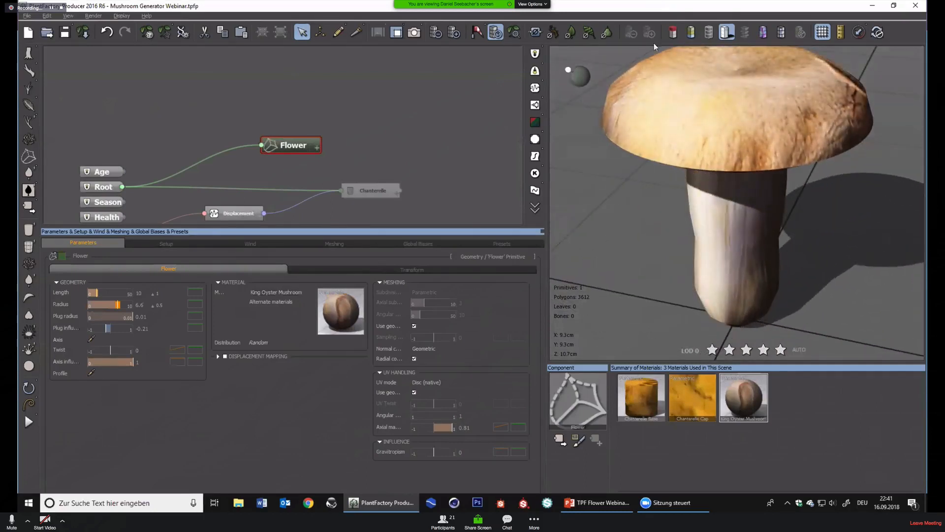
pyautogui.scroll(-5, 832, 273)
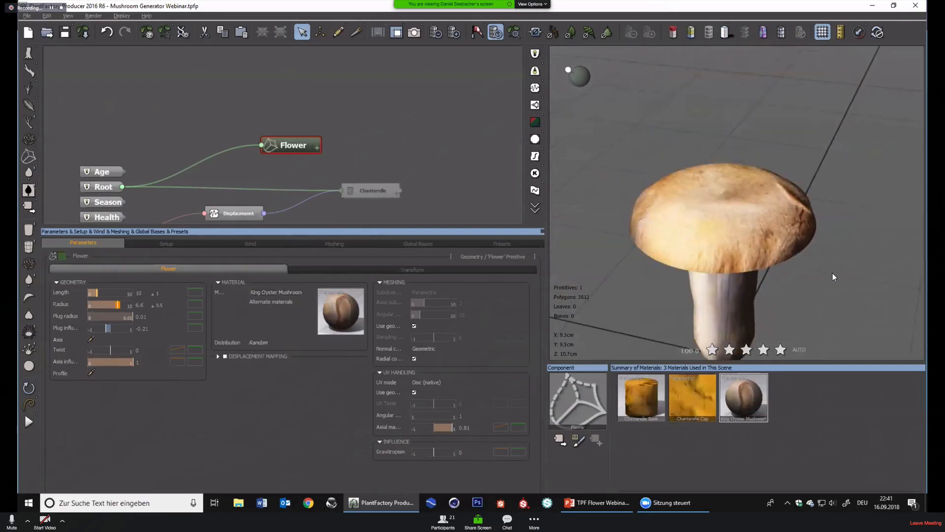
pyautogui.moveTo(831, 280); pyautogui.dragTo(811, 262)
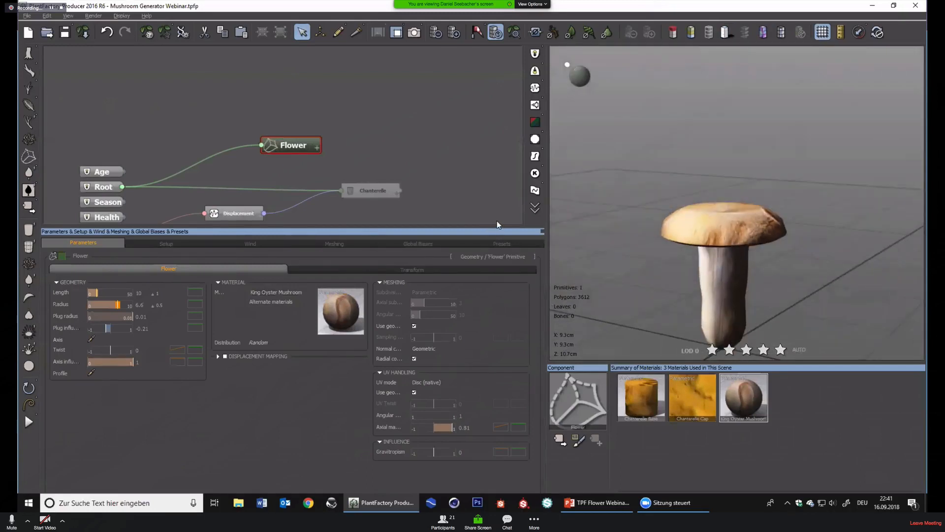
# Rename the Flower node as King Oyster Mushroom
pyautogui.moveTo(293, 147); pyautogui.dragTo(324, 139)
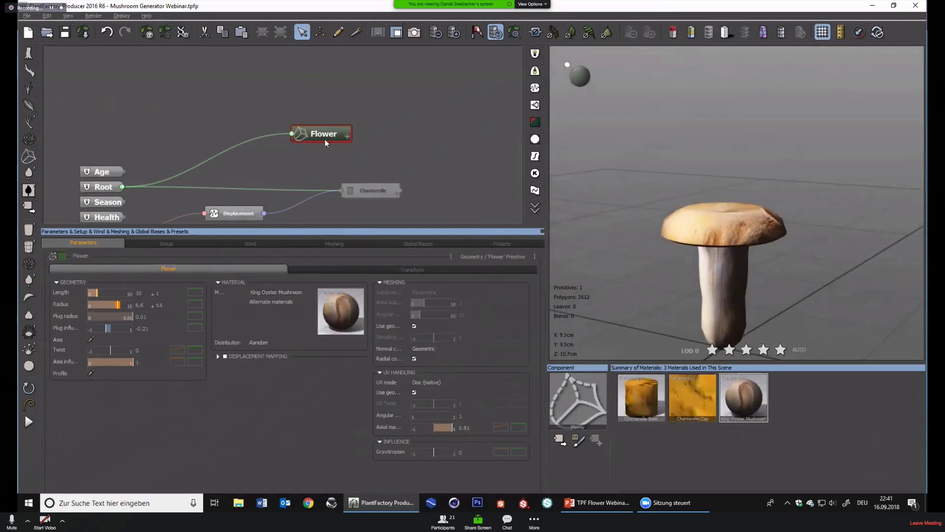
pyautogui.doubleClick(325, 132)
pyautogui.write('Ki')
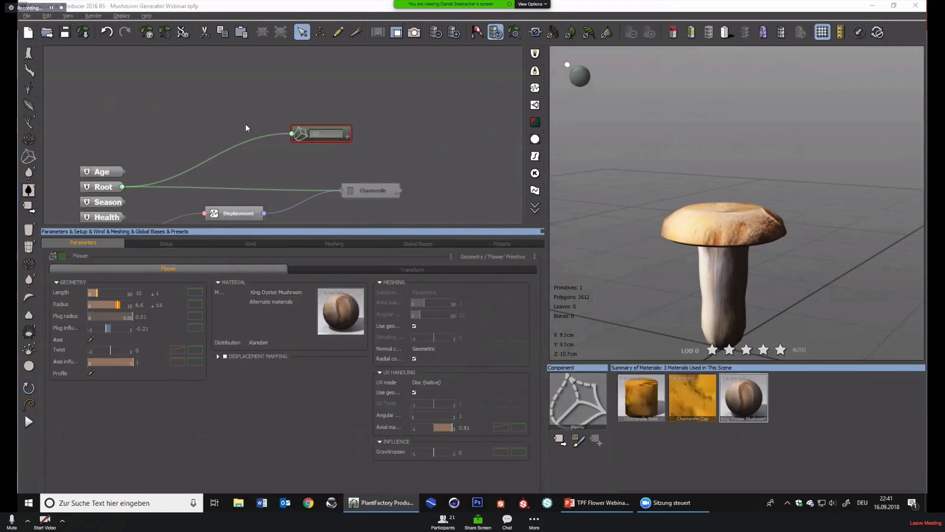
pyautogui.write('ng Oyster Mushroom')
pyautogui.press('Return')
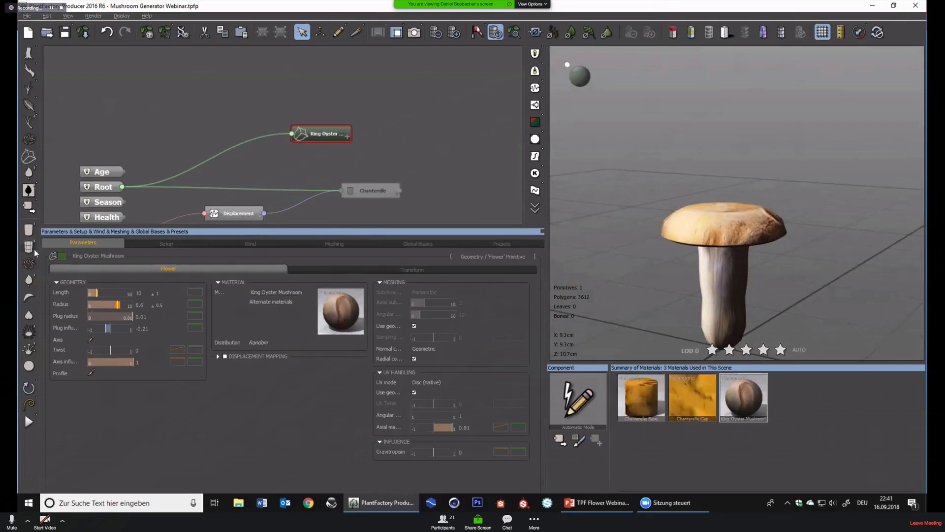
# Give the King Oyster Mushroom node an orange-brown colour and place the node above the Chanterelle node
pyautogui.rightClick(62, 257)
pyautogui.click(69, 261)
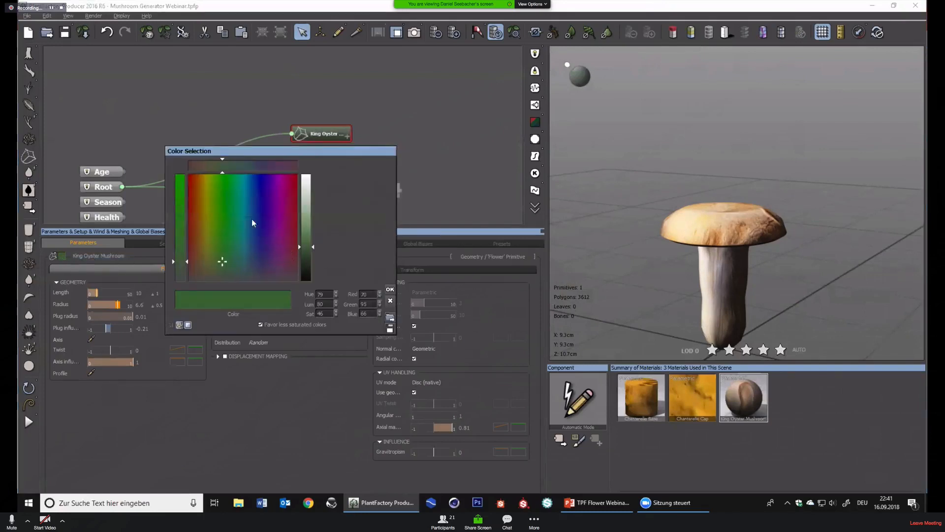
pyautogui.moveTo(251, 218); pyautogui.dragTo(198, 173)
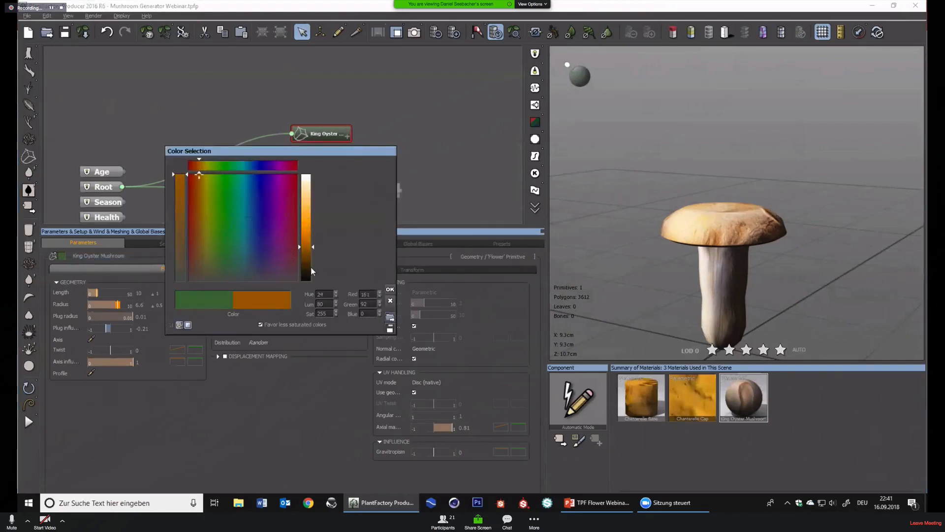
pyautogui.click(311, 267)
pyautogui.moveTo(184, 242); pyautogui.dragTo(180, 233)
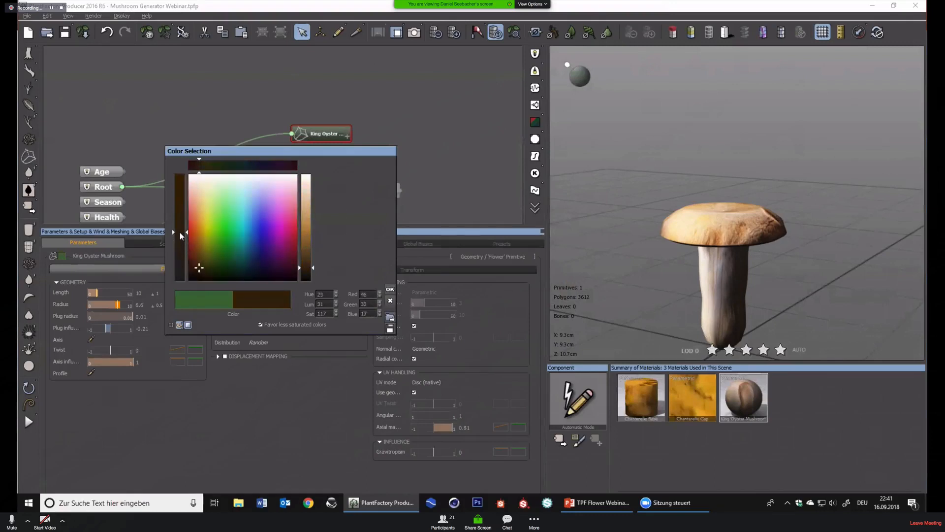
pyautogui.click(301, 245)
pyautogui.click(390, 289)
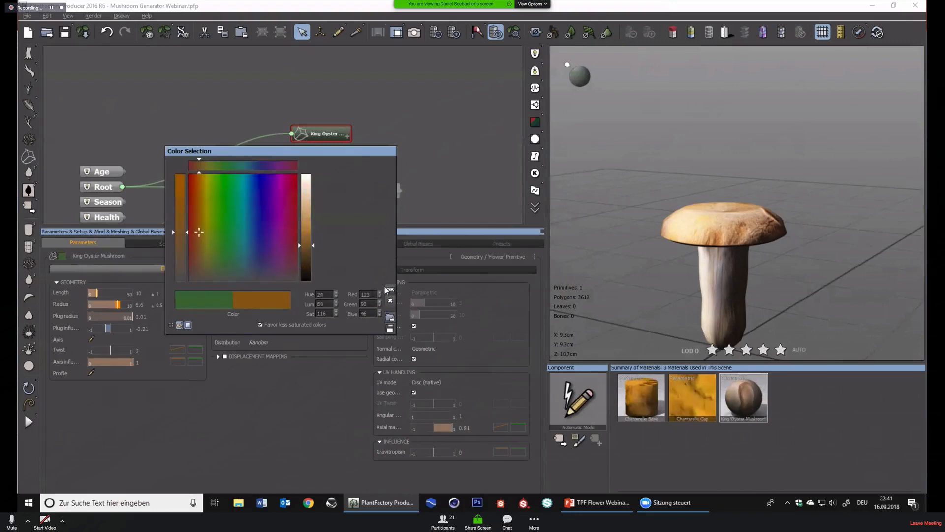
pyautogui.moveTo(319, 134); pyautogui.dragTo(374, 142)
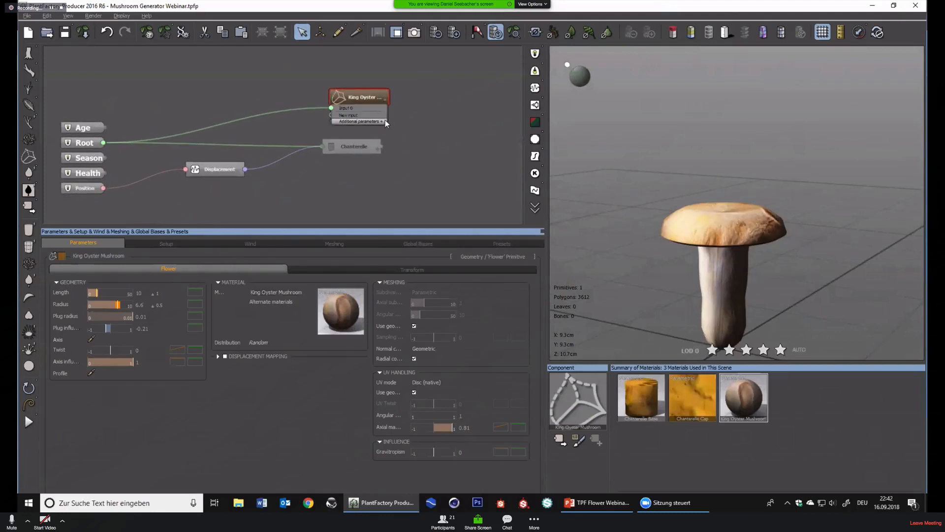
# Connect the Displacement node to the displacement mapping source of the King Oyster Mushroom node
pyautogui.click(384, 122)
pyautogui.click(383, 122)
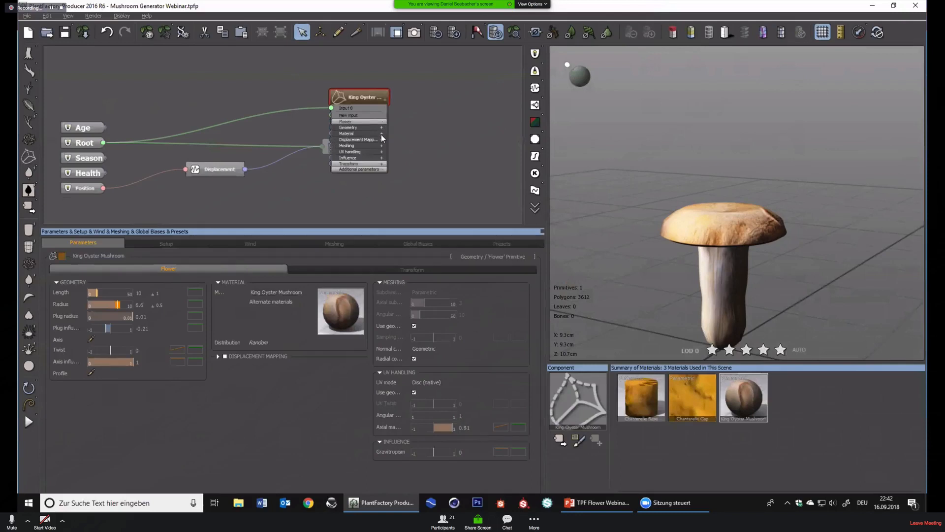
pyautogui.click(382, 140)
pyautogui.moveTo(339, 146); pyautogui.dragTo(218, 170)
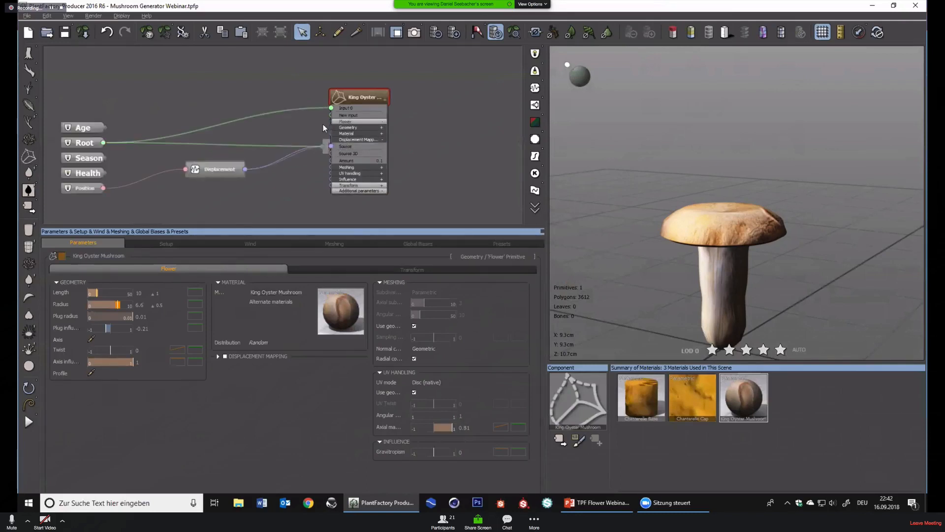
pyautogui.click(385, 97)
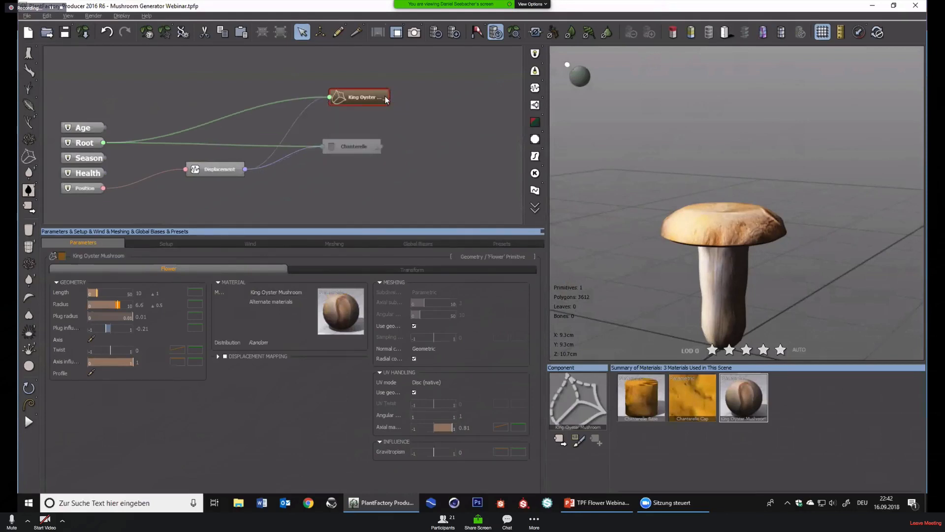
# Enable displacement mapping on the King Oyster Mushroom with a raised amount, and increase the plant's mesh resolution once
pyautogui.click(228, 356)
pyautogui.click(225, 355)
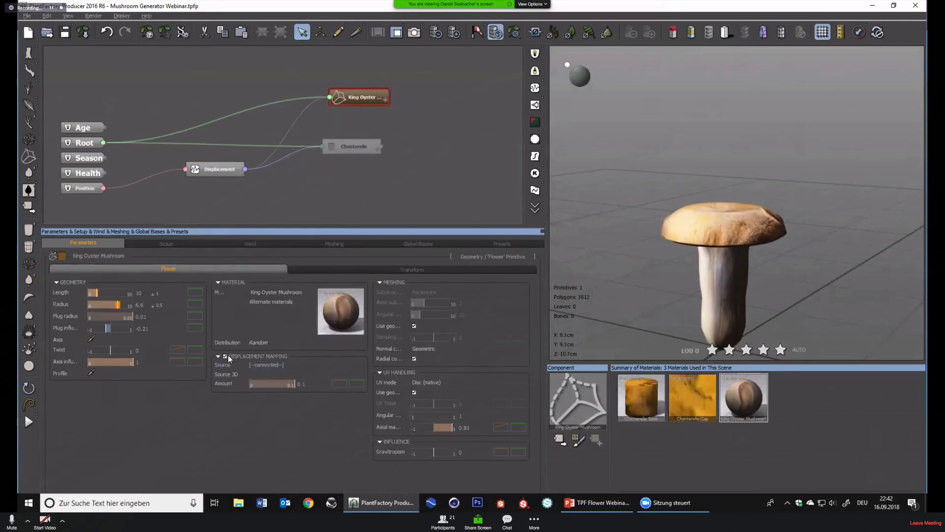
pyautogui.moveTo(297, 383); pyautogui.dragTo(309, 383)
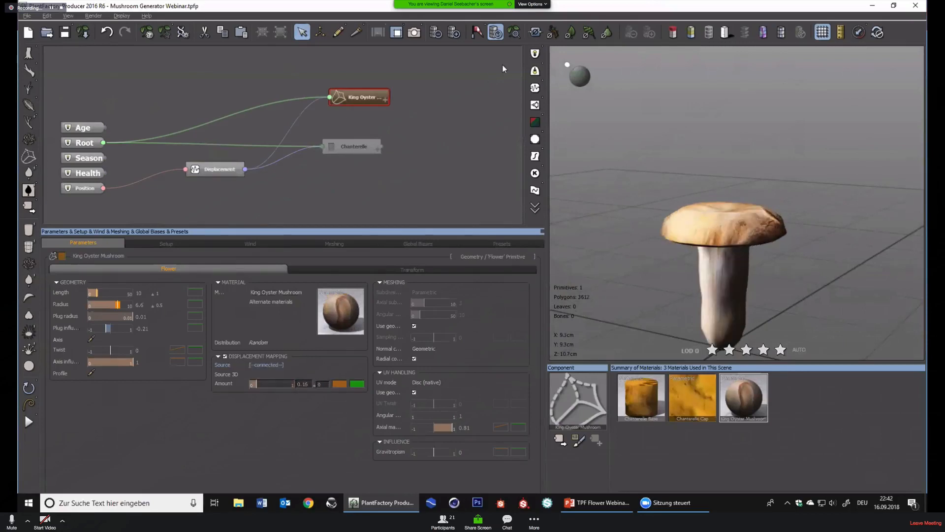
pyautogui.click(458, 33)
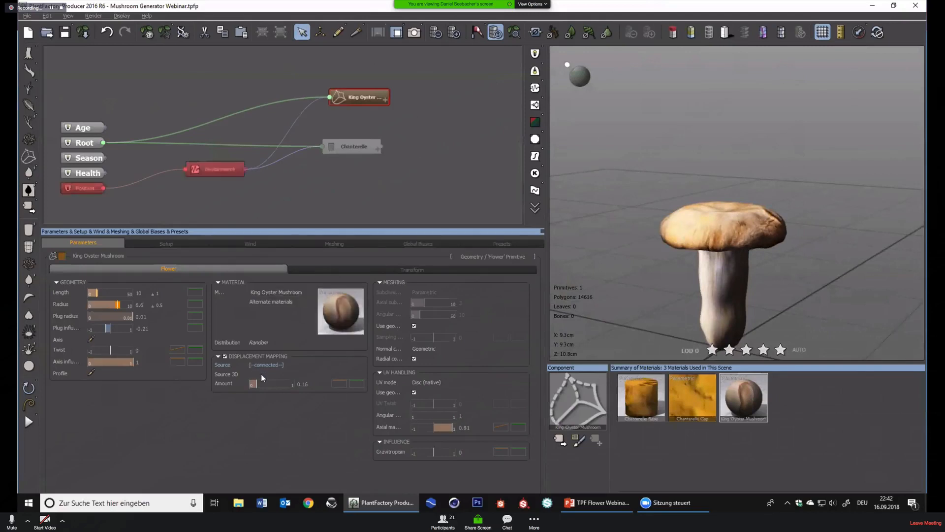
# Set the King Oyster Mushroom's displacement amount to 0.17 and give it a random variation
pyautogui.moveTo(261, 384); pyautogui.dragTo(258, 384)
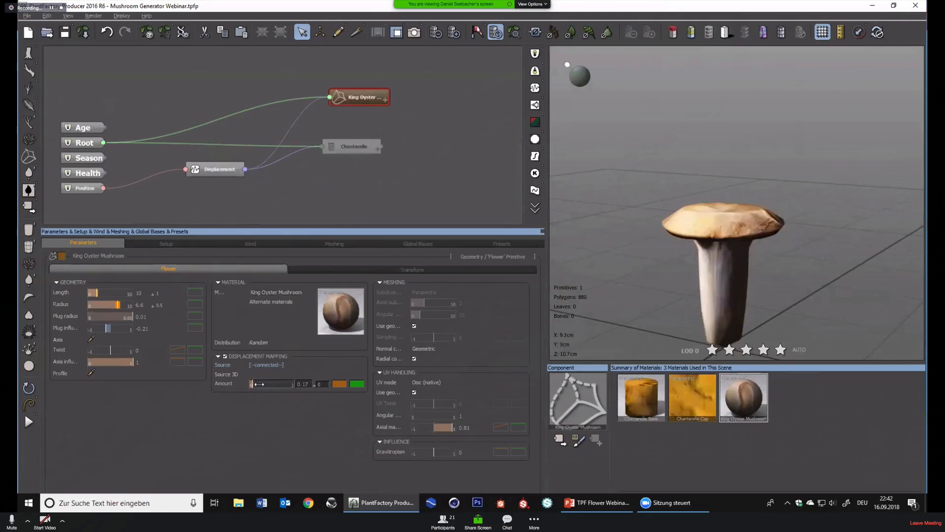
pyautogui.click(335, 382)
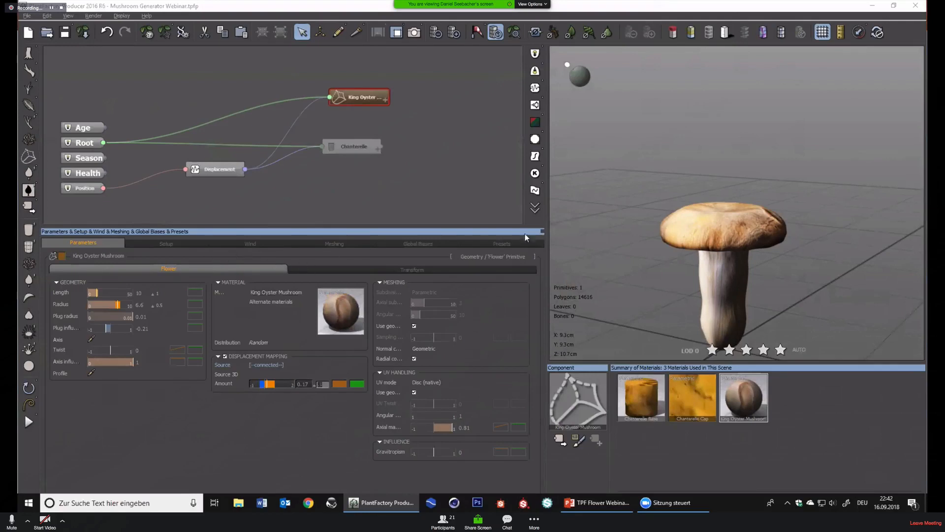
pyautogui.moveTo(724, 203); pyautogui.dragTo(700, 201, button='right')
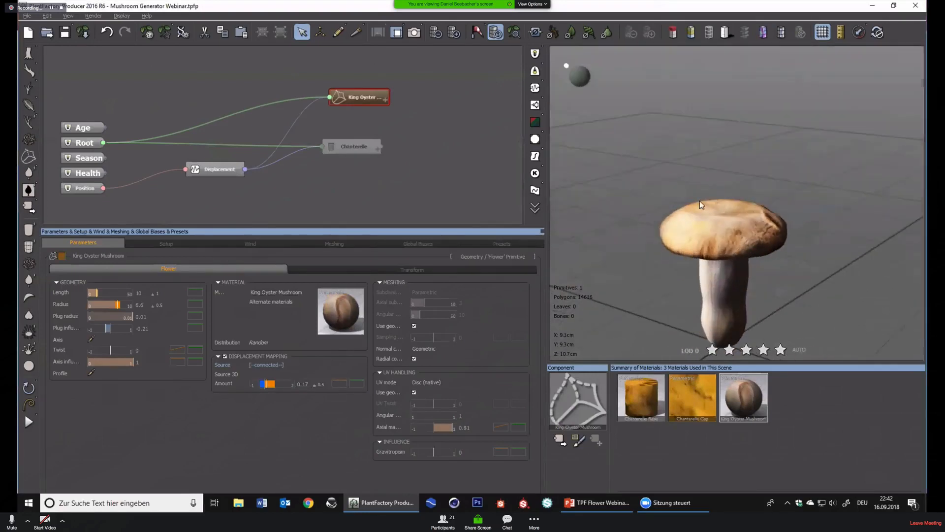
# Give the King Oyster Mushroom random scale variations of 0.3 on the global scale and 0.2 on X
pyautogui.click(430, 270)
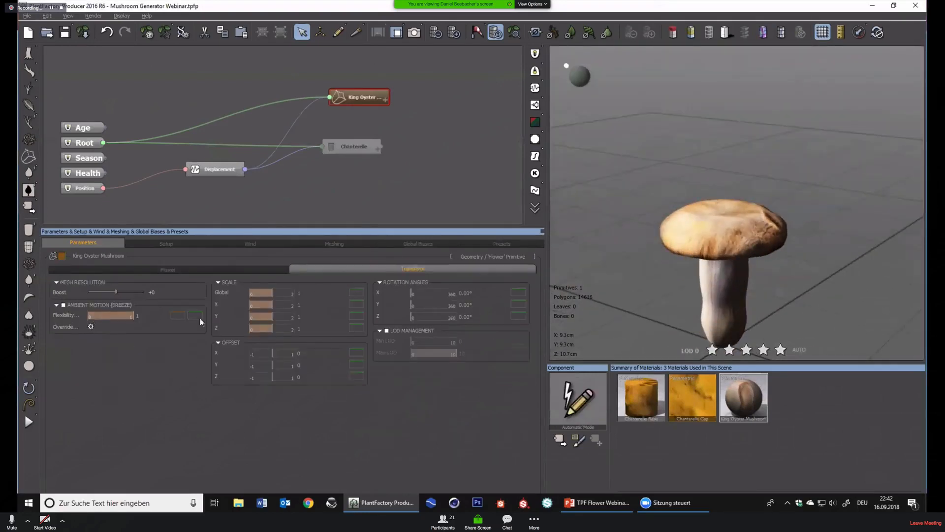
pyautogui.press('Return')
pyautogui.click(325, 306)
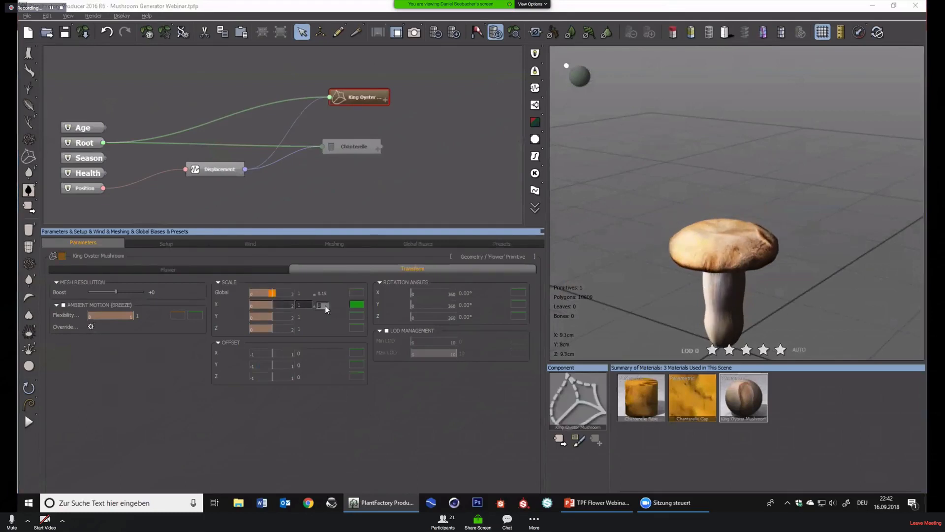
pyautogui.write('0.2')
pyautogui.press('Return')
pyautogui.click(323, 294)
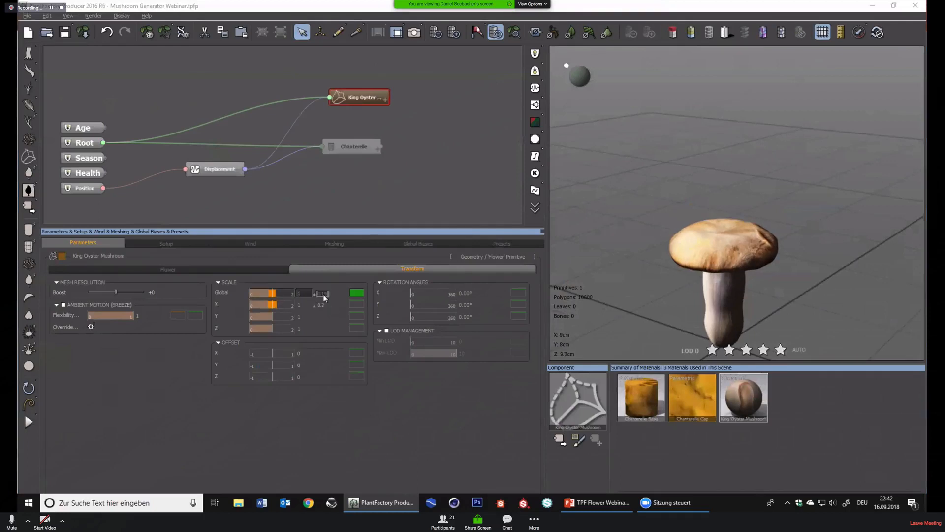
pyautogui.write('0.3')
pyautogui.press('Return')
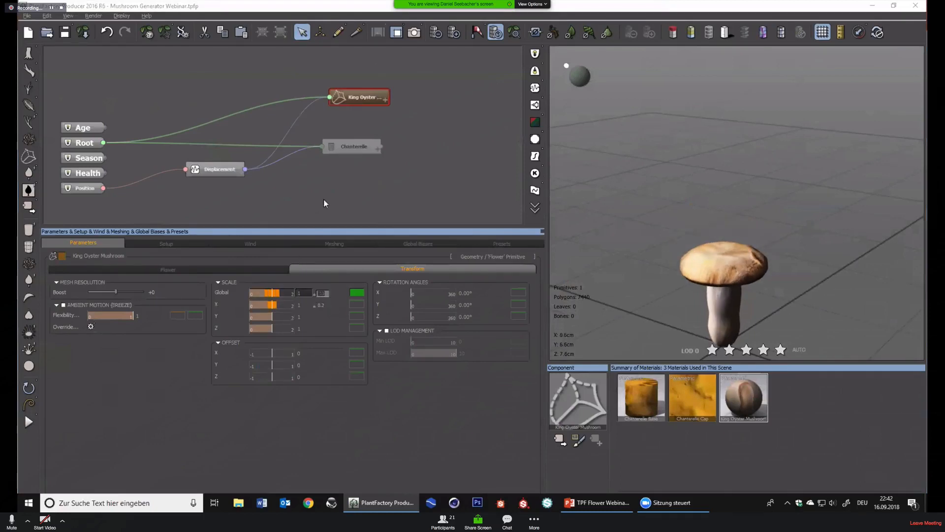
# Give the Chanterelle's global scale a random variation as well, and deselect the node
pyautogui.click(340, 151)
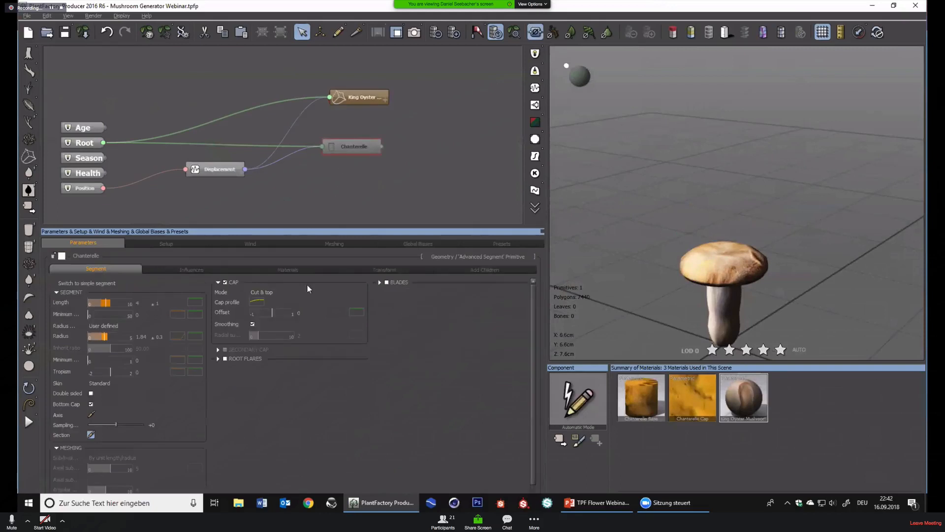
pyautogui.click(409, 269)
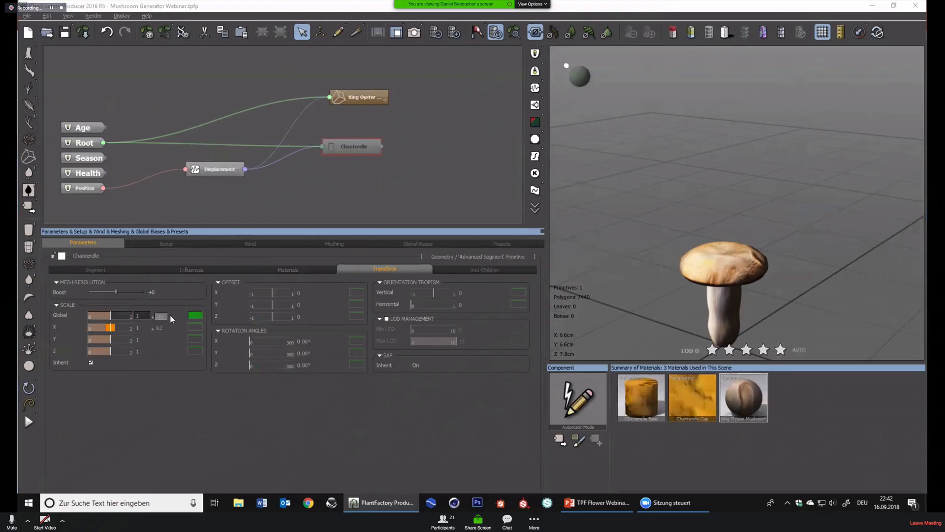
pyautogui.click(170, 315)
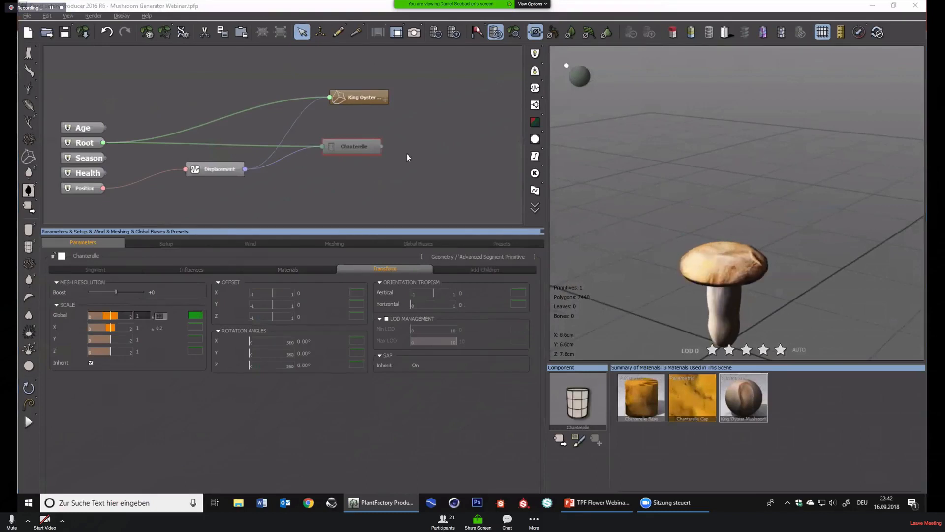
pyautogui.click(429, 147)
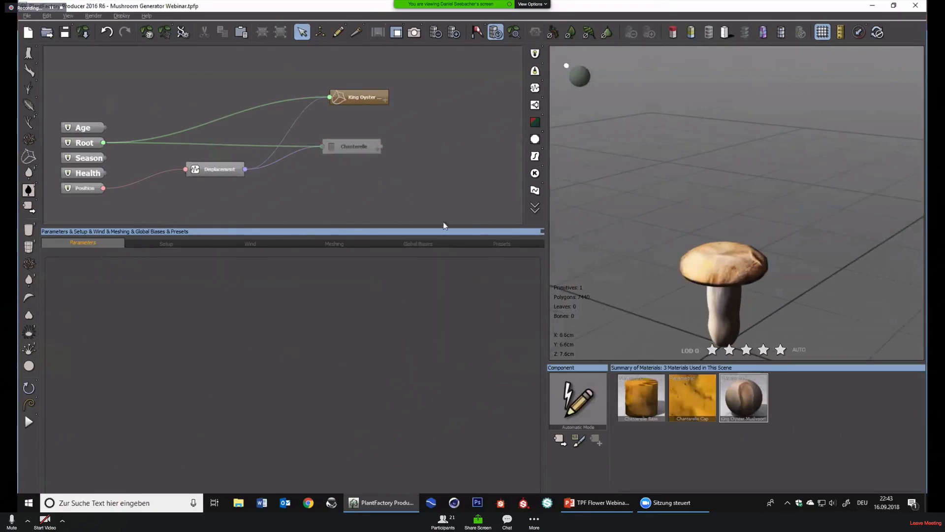
# Generate new plant variations to examine how the mushroom's size and shape vary
pyautogui.click(513, 33)
pyautogui.moveTo(658, 229)
pyautogui.mouseDown(button='middle')
pyautogui.moveTo(655, 220)
pyautogui.moveTo(630, 236)
pyautogui.moveTo(626, 221)
pyautogui.moveTo(689, 228)
pyautogui.moveTo(776, 200)
pyautogui.moveTo(660, 222)
pyautogui.mouseUp(button='middle')
pyautogui.scroll(-5, 625, 222)
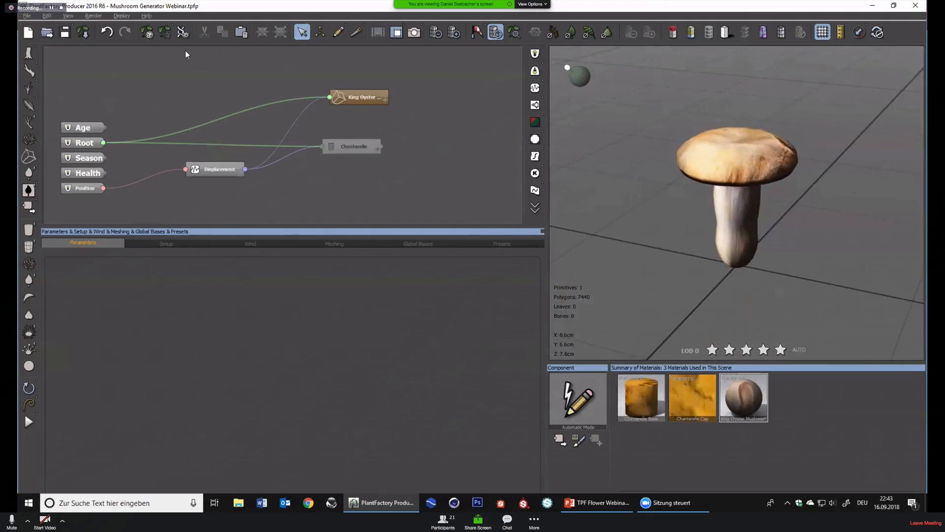
pyautogui.click(147, 32)
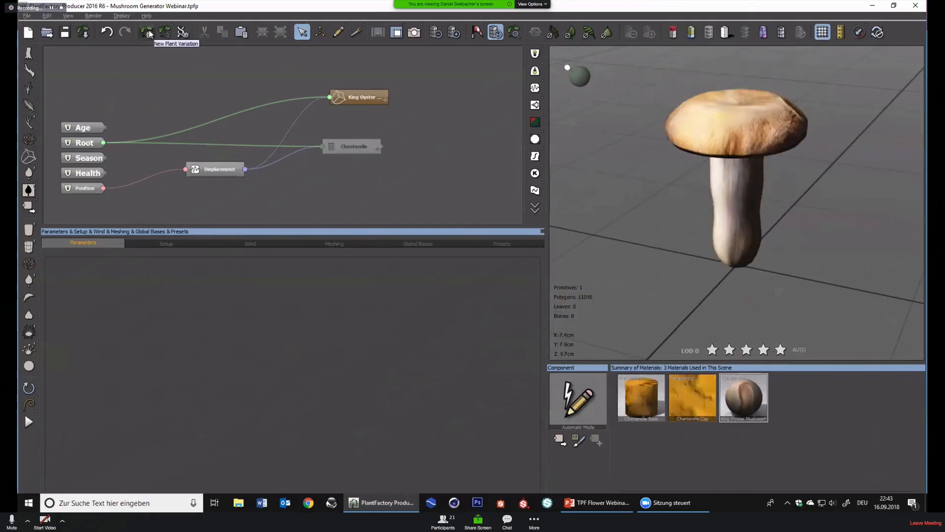
pyautogui.click(149, 34)
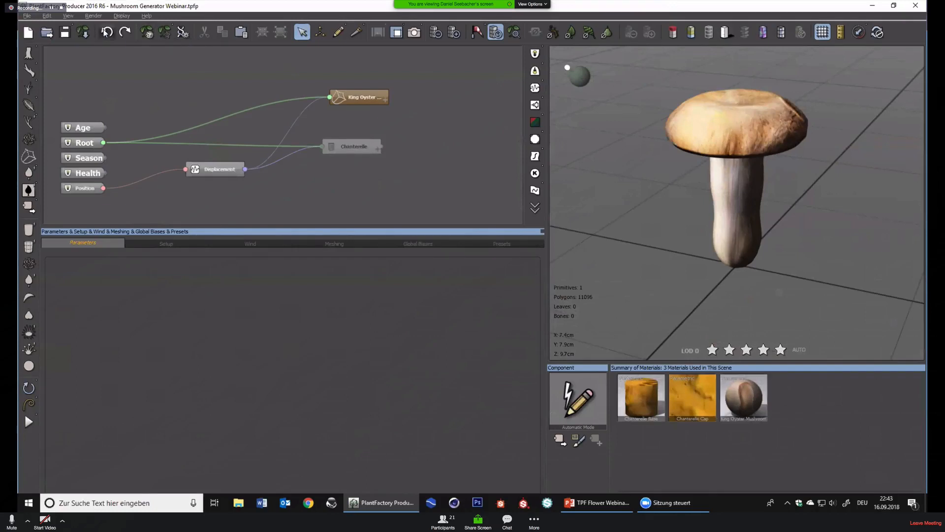
# Set the King Oyster Mushroom's displacement amount to 0.1 with a random variation of 0.2
pyautogui.click(359, 97)
pyautogui.click(161, 270)
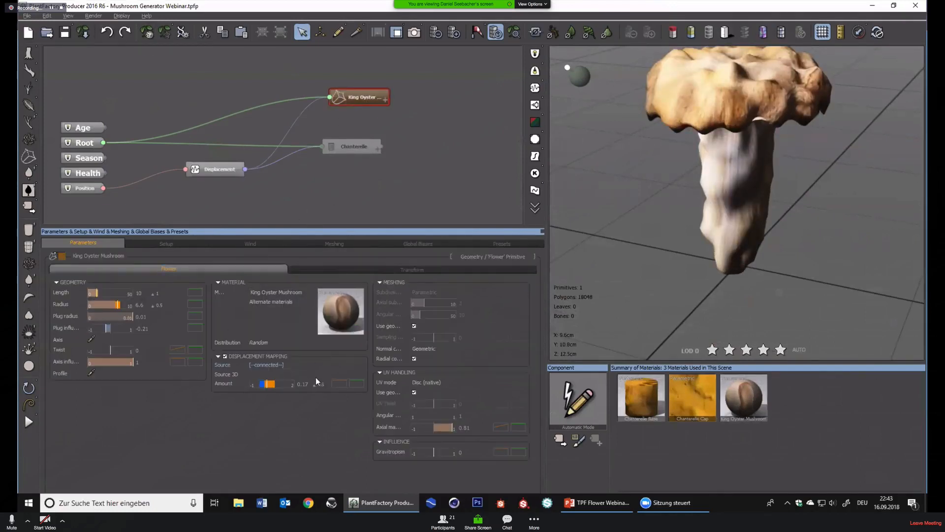
pyautogui.moveTo(286, 384); pyautogui.dragTo(287, 385)
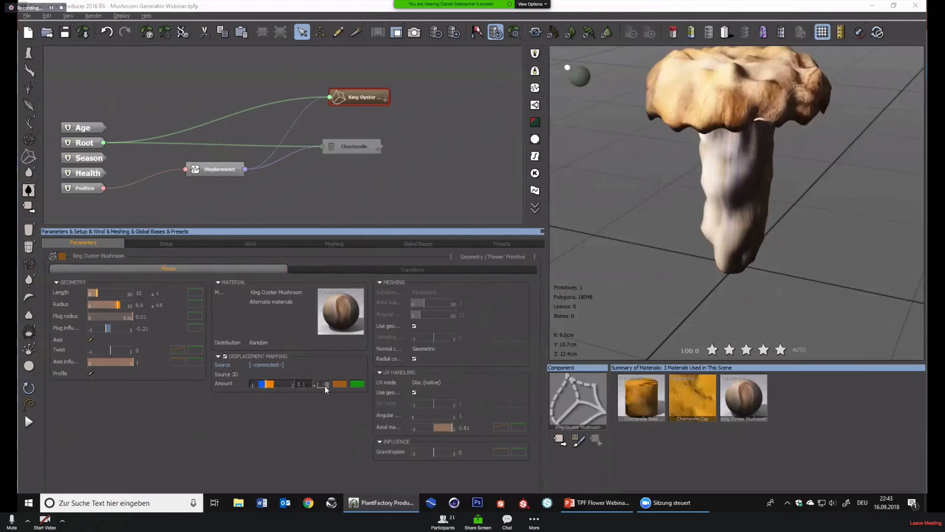
pyautogui.click(323, 385)
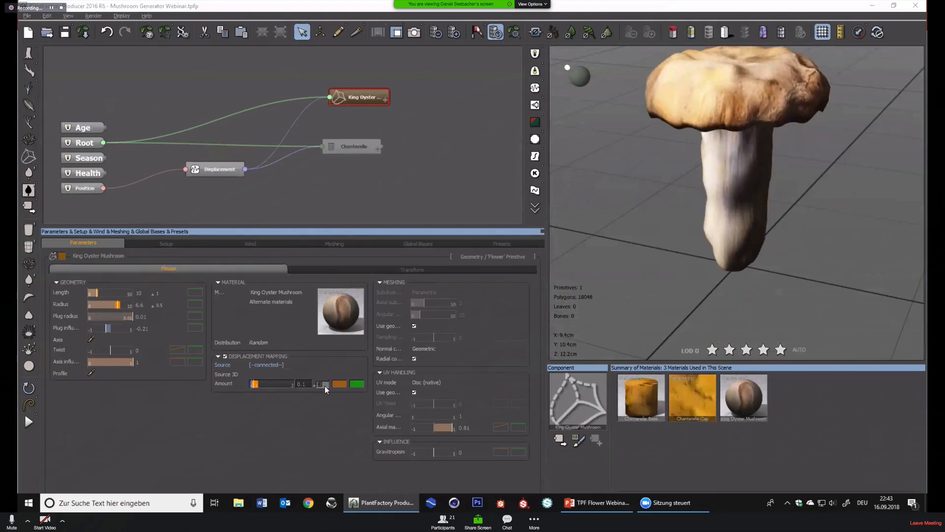
# Edit the displacement amount's filter into a straight ramp rising from about -0.13 at the start to 1 at the end
pyautogui.rightClick(335, 385)
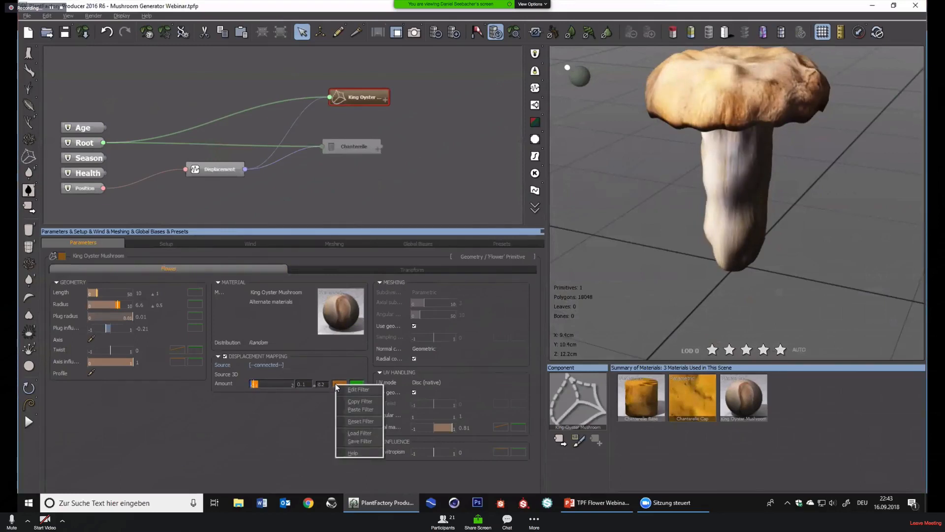
pyautogui.click(348, 389)
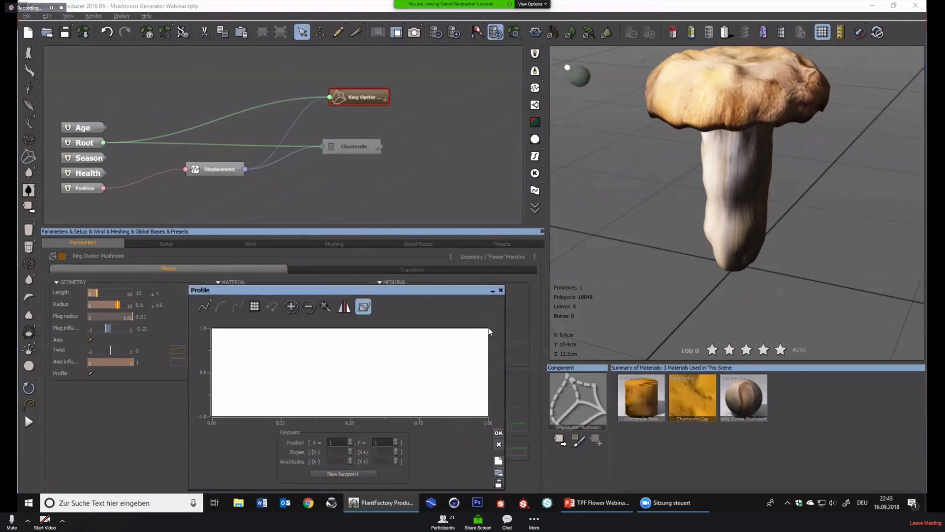
pyautogui.moveTo(488, 327); pyautogui.dragTo(490, 370)
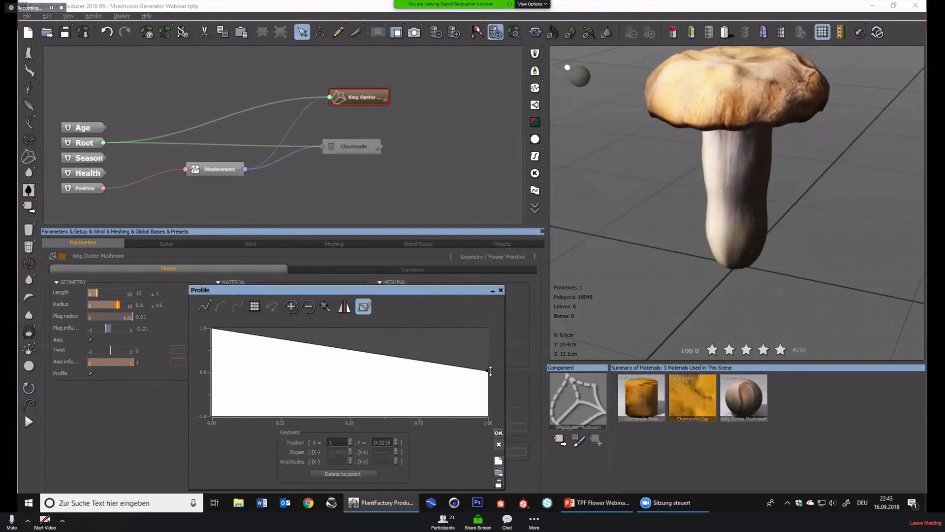
pyautogui.click(344, 306)
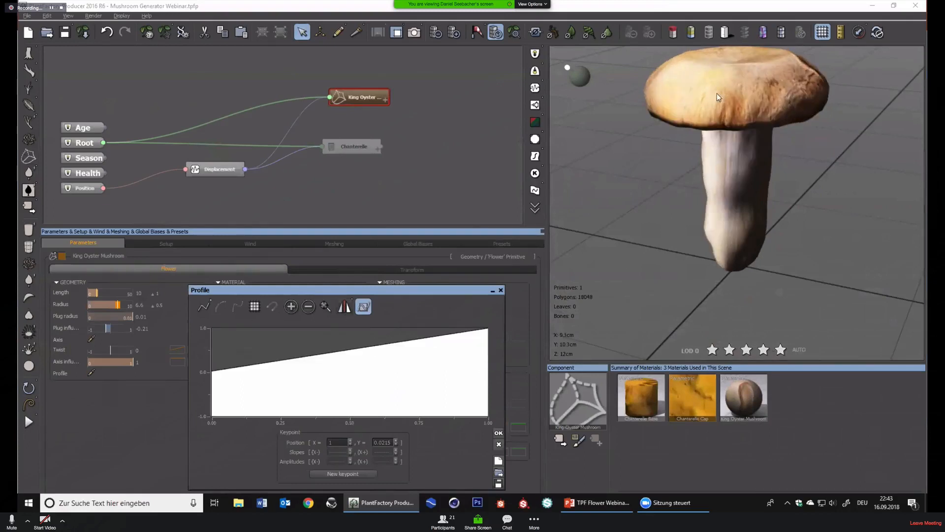
pyautogui.moveTo(211, 371); pyautogui.dragTo(210, 378)
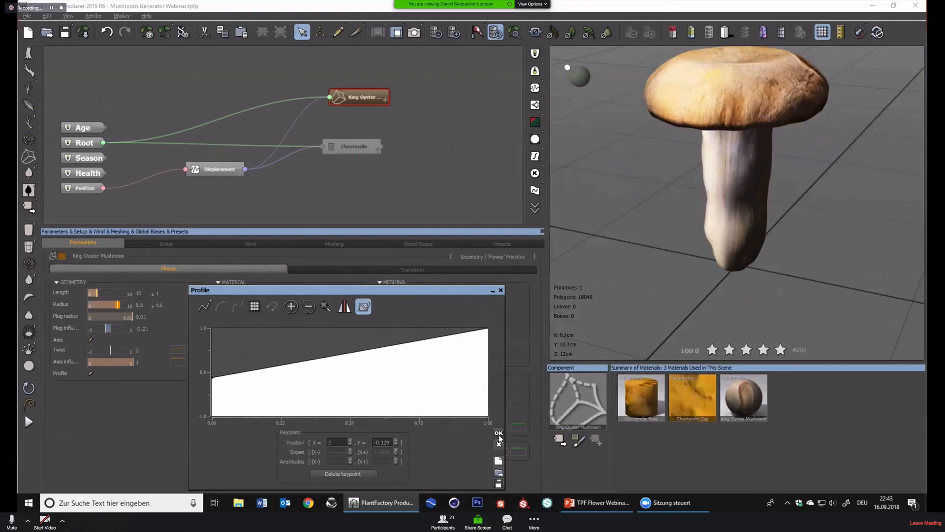
pyautogui.click(499, 435)
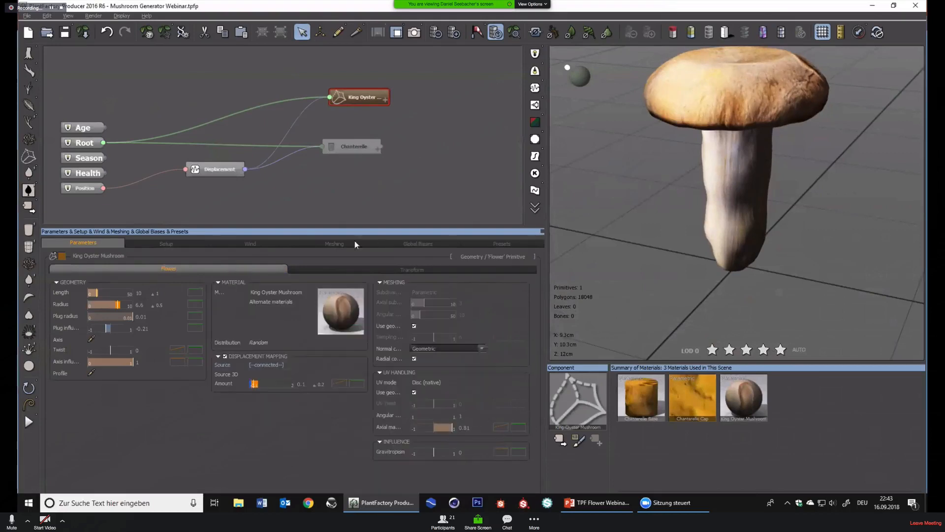
# Generate a series of new plant variations to examine the King Oyster Mushroom's displacement and proportions
pyautogui.click(149, 35)
pyautogui.click(149, 36)
pyautogui.click(148, 35)
pyautogui.click(148, 35)
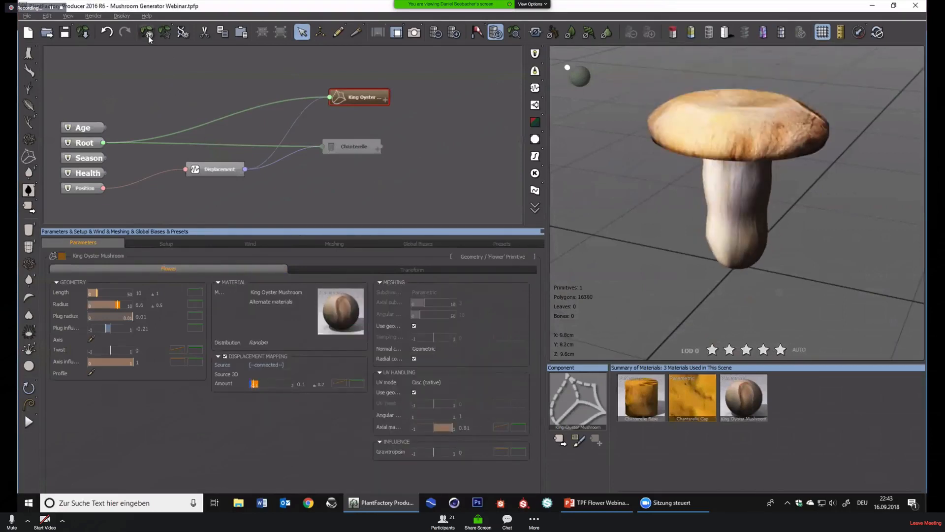
pyautogui.click(148, 36)
pyautogui.click(149, 36)
pyautogui.click(149, 36)
pyautogui.click(148, 35)
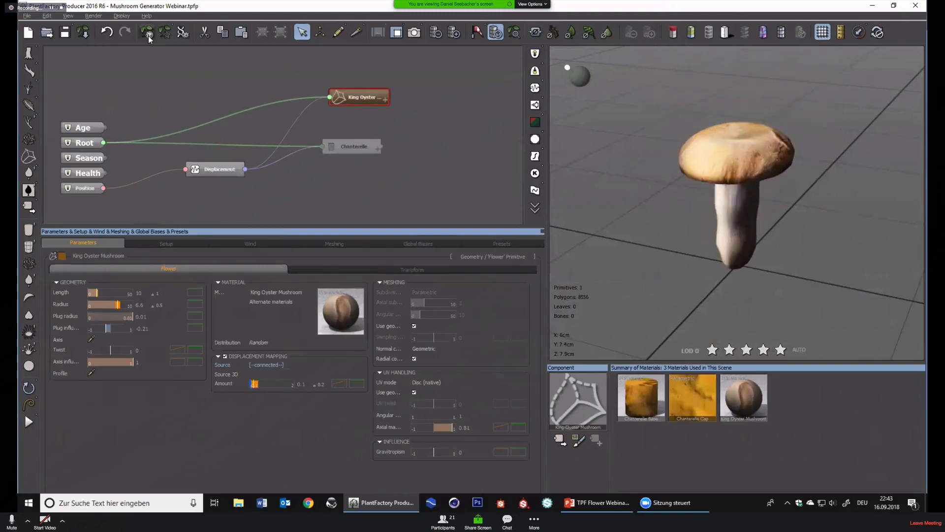
pyautogui.click(148, 36)
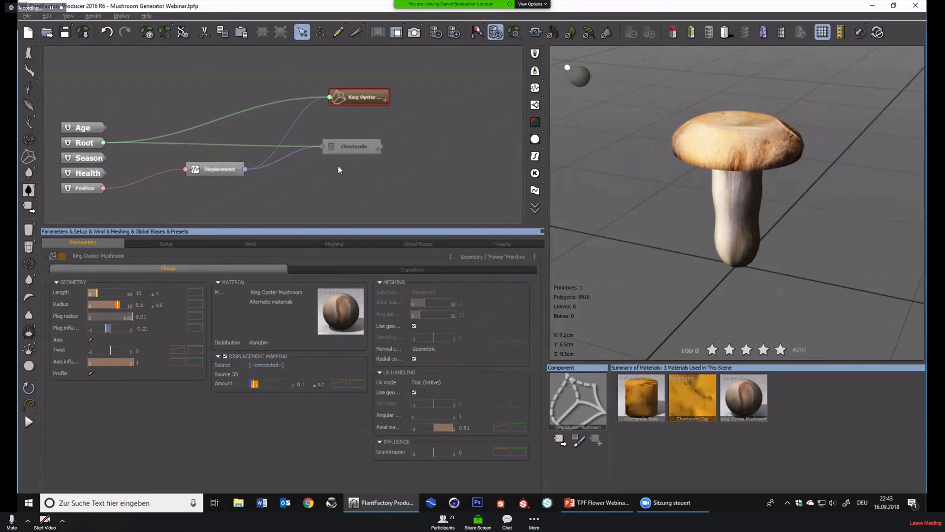
# Move the King Oyster Mushroom node directly above the Chanterelle node and inspect its axis spline
pyautogui.moveTo(342, 99); pyautogui.dragTo(335, 109)
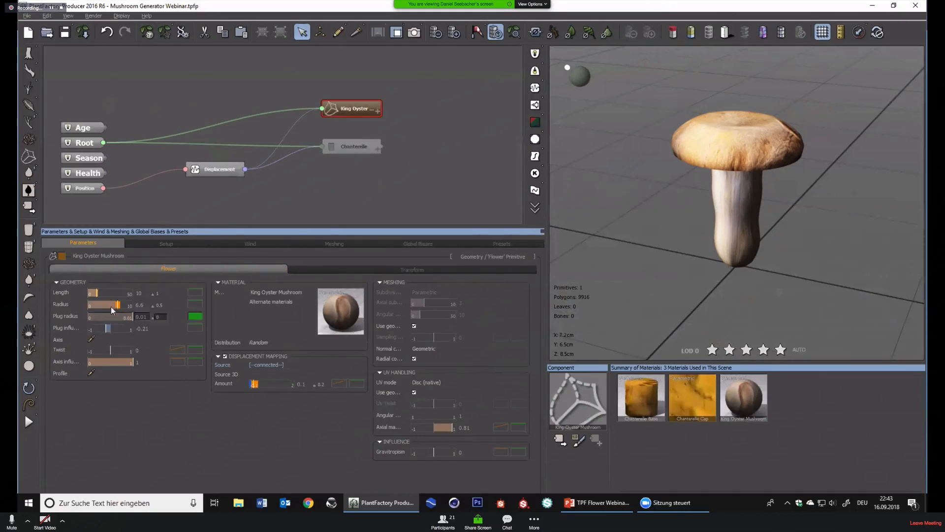
pyautogui.click(91, 340)
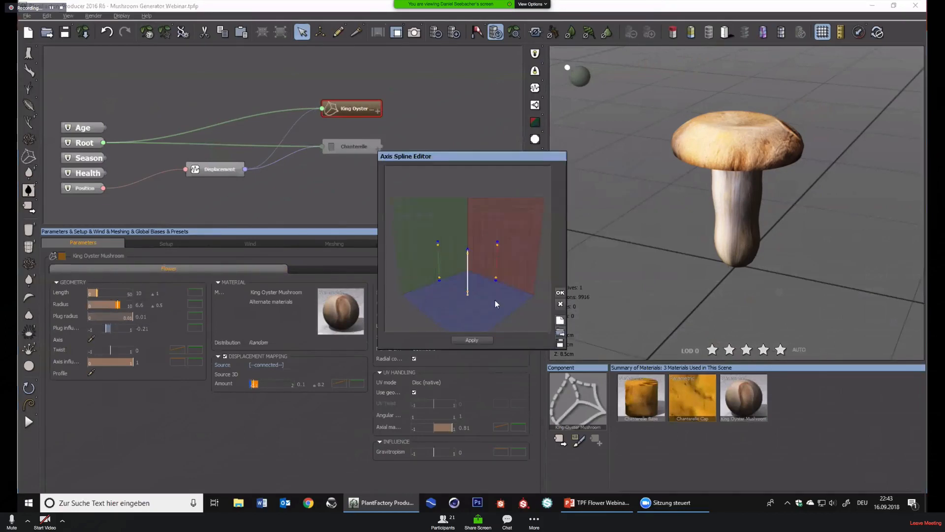
pyautogui.click(560, 304)
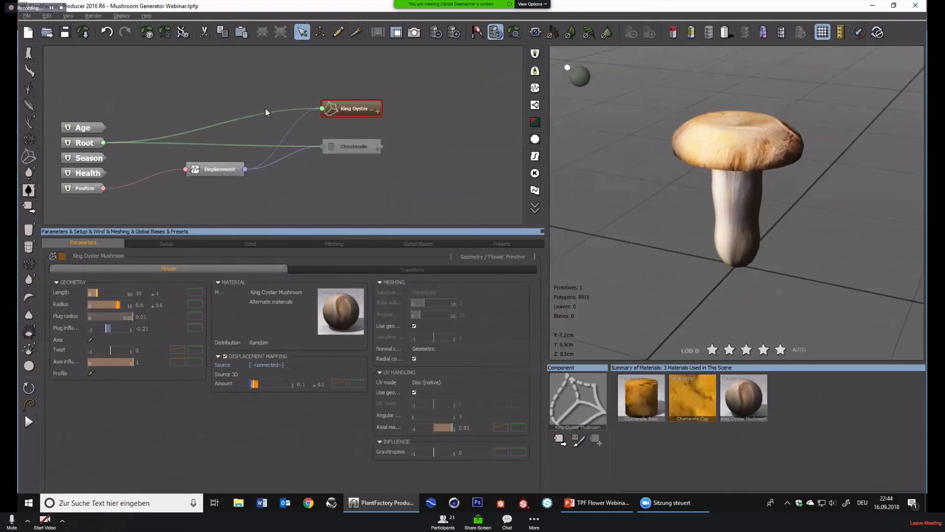
# Add an Axis Spline - Function node to the graph above the Root node connections
pyautogui.moveTo(274, 89); pyautogui.dragTo(329, 116, button='middle')
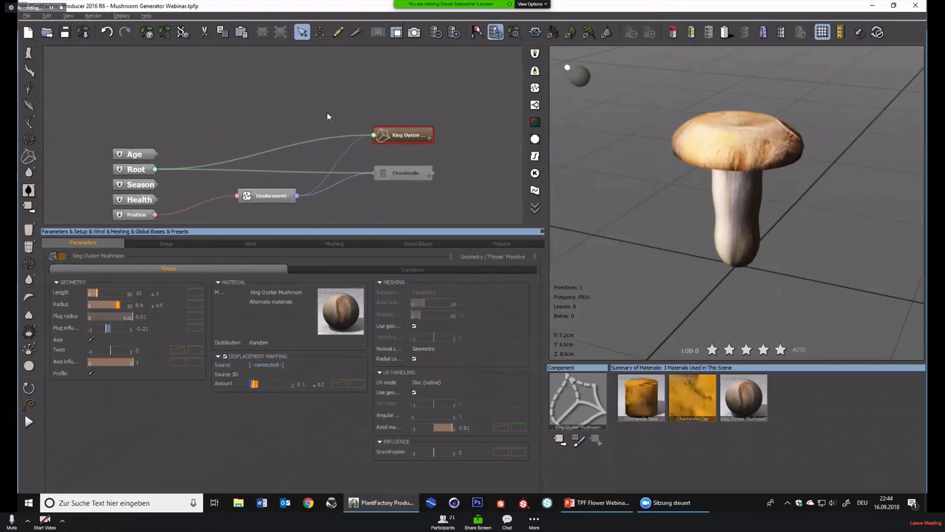
pyautogui.rightClick(255, 74)
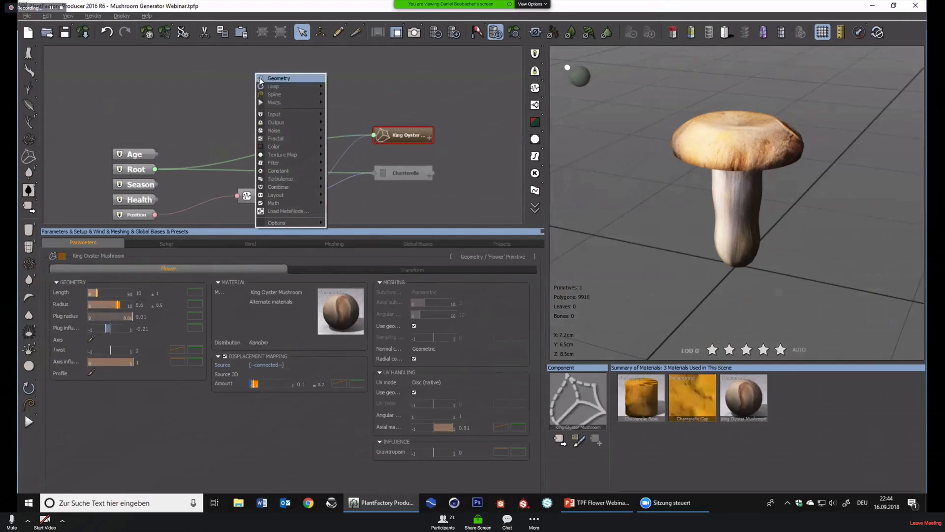
pyautogui.moveTo(292, 101)
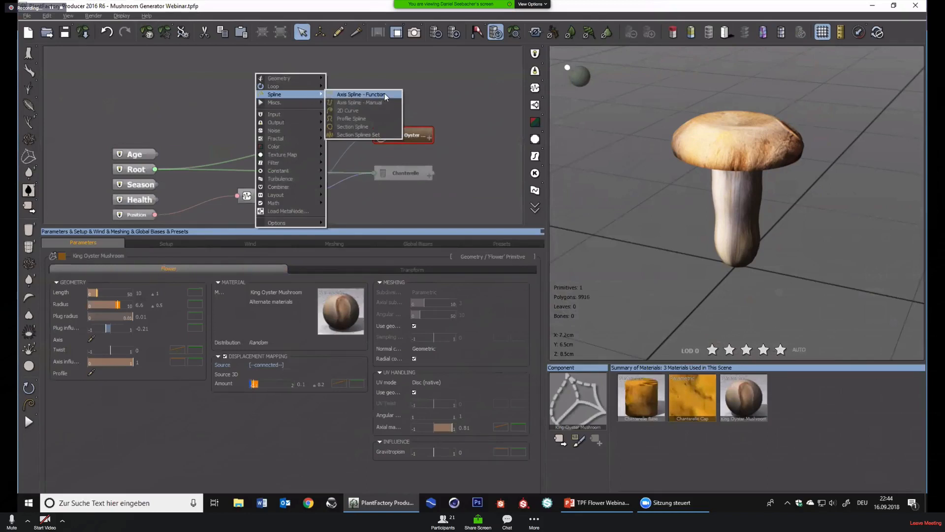
pyautogui.click(351, 94)
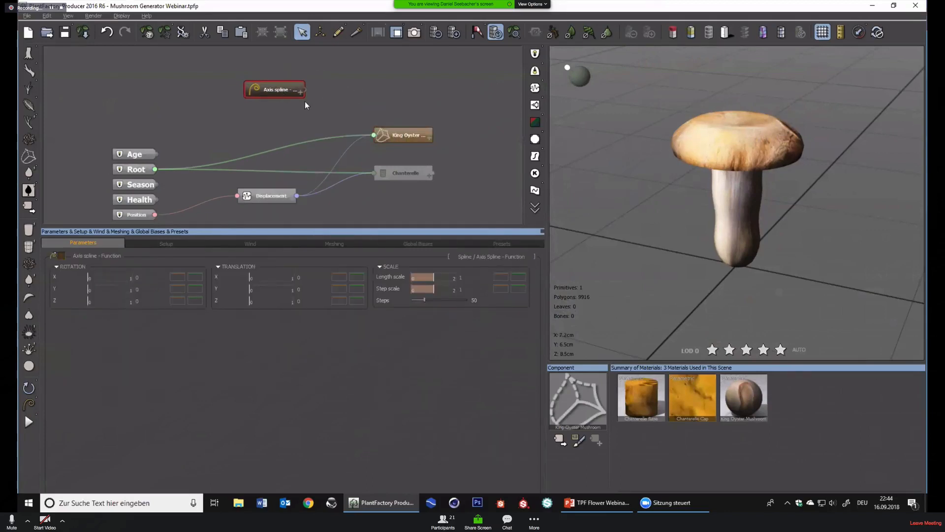
# Expand the axis spline and King Oyster Mushroom nodes and connect the spline's output to the mushroom's Source 3D input
pyautogui.click(299, 94)
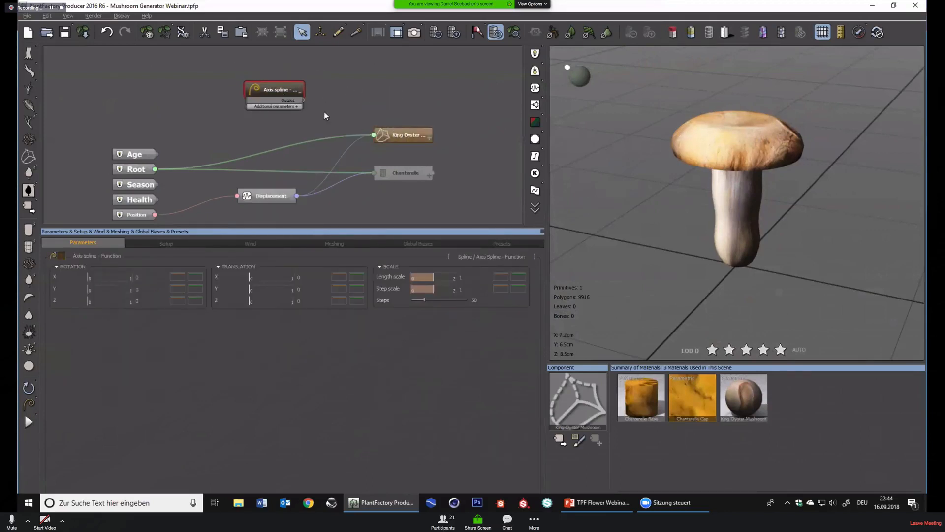
pyautogui.click(426, 139)
pyautogui.moveTo(398, 139); pyautogui.dragTo(412, 94)
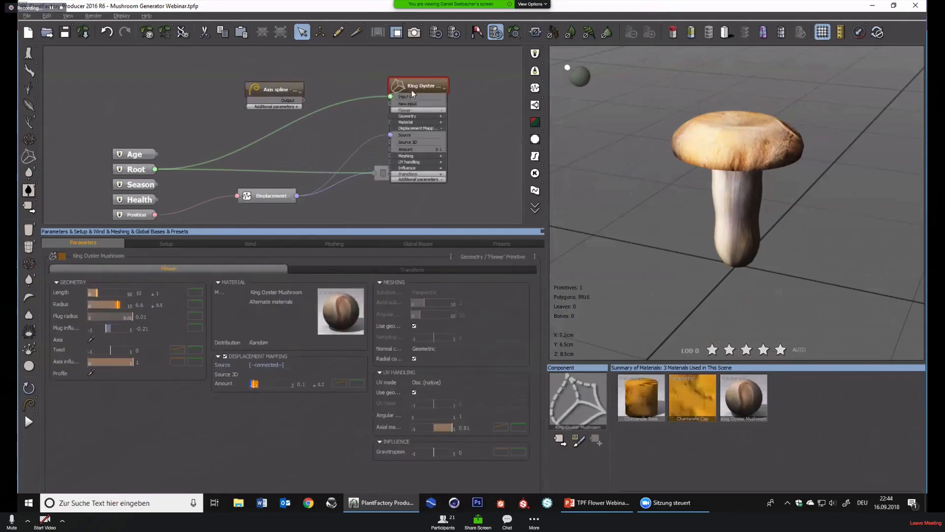
pyautogui.moveTo(390, 143); pyautogui.dragTo(288, 99)
# Set the axis spline's length scale to 6 and give it a random variation
pyautogui.click(289, 90)
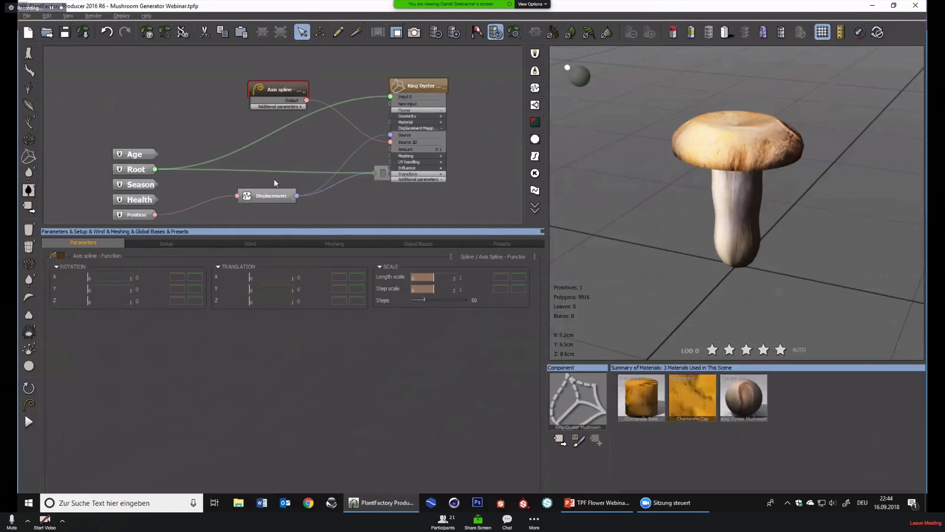
pyautogui.moveTo(433, 277)
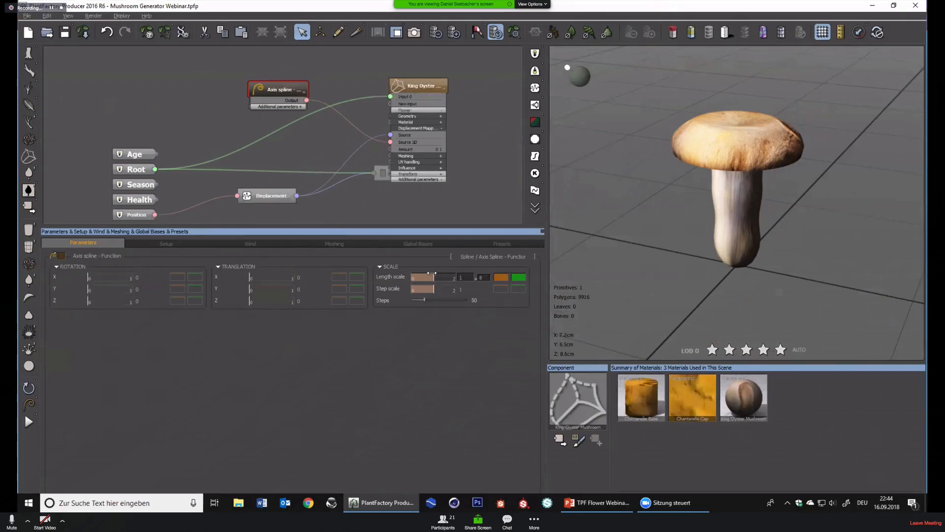
pyautogui.moveTo(461, 278); pyautogui.dragTo(449, 282)
pyautogui.write('6')
pyautogui.press('Return')
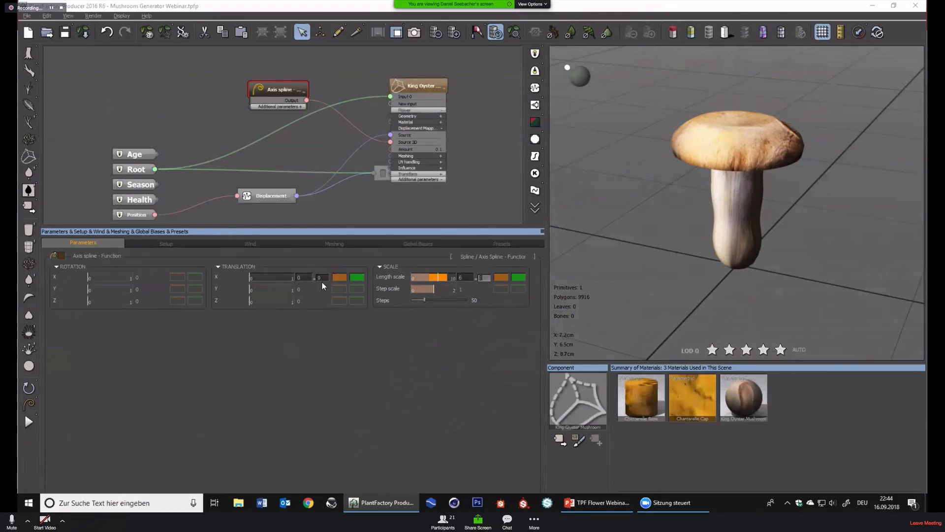
# Give the axis spline's X, Y and Z translation a random variation of 1 each
pyautogui.click(322, 280)
pyautogui.write('1')
pyautogui.click(321, 291)
pyautogui.write('1')
pyautogui.click(322, 302)
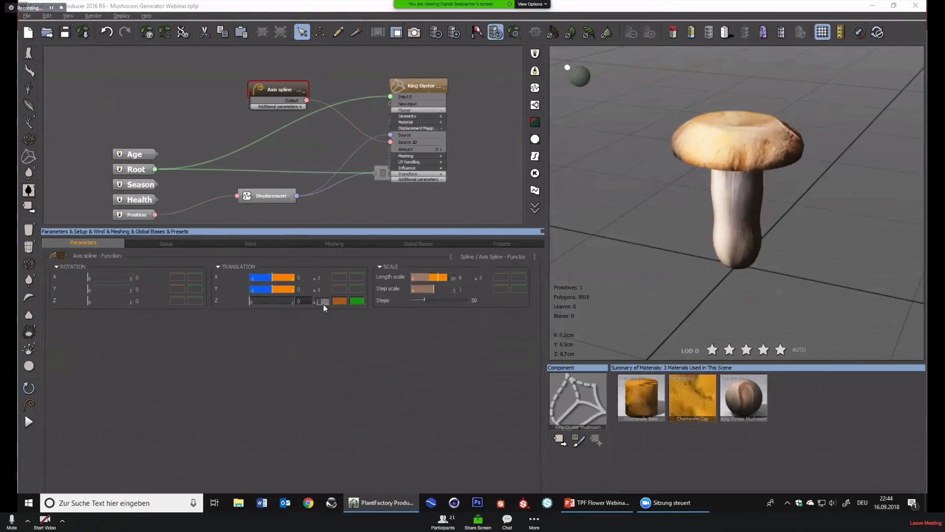
pyautogui.write('1')
pyautogui.press('Return')
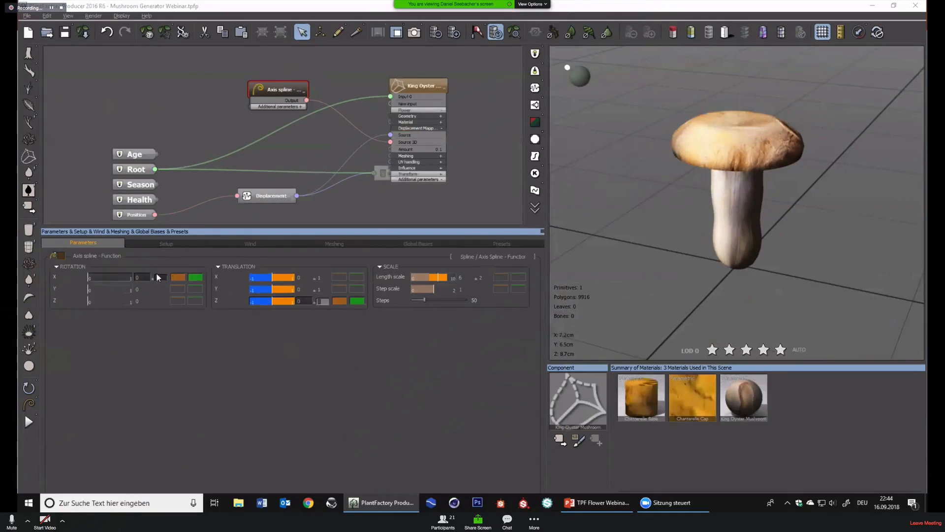
# Give the axis spline's X, Y and Z rotation a random variation of 0.1 each
pyautogui.click(158, 278)
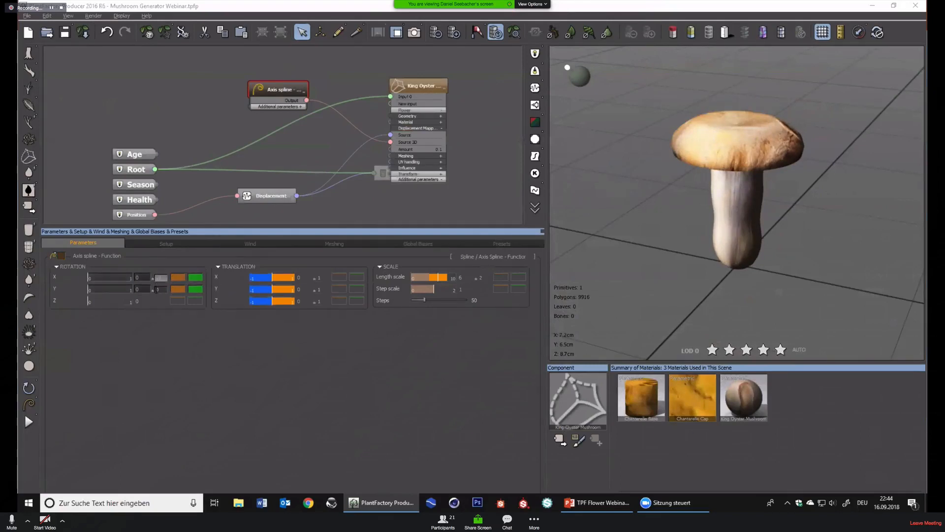
pyautogui.click(158, 289)
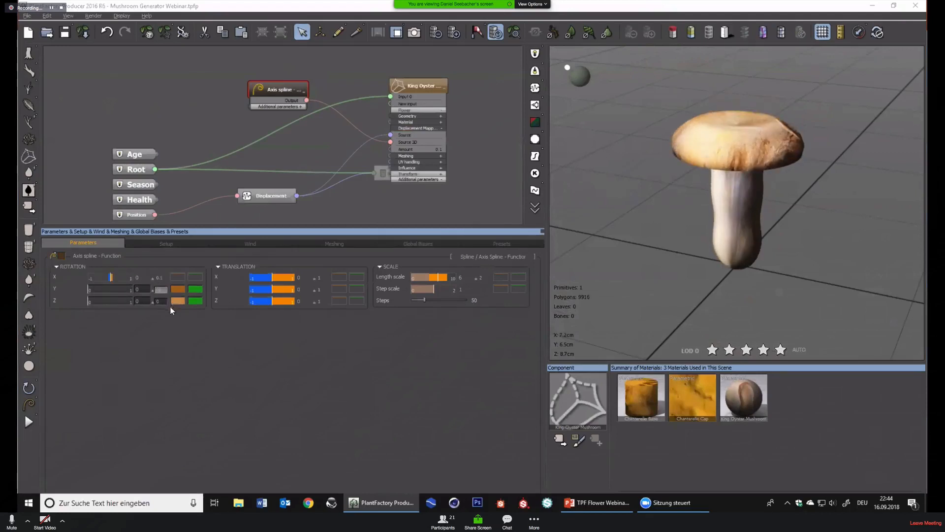
pyautogui.click(162, 302)
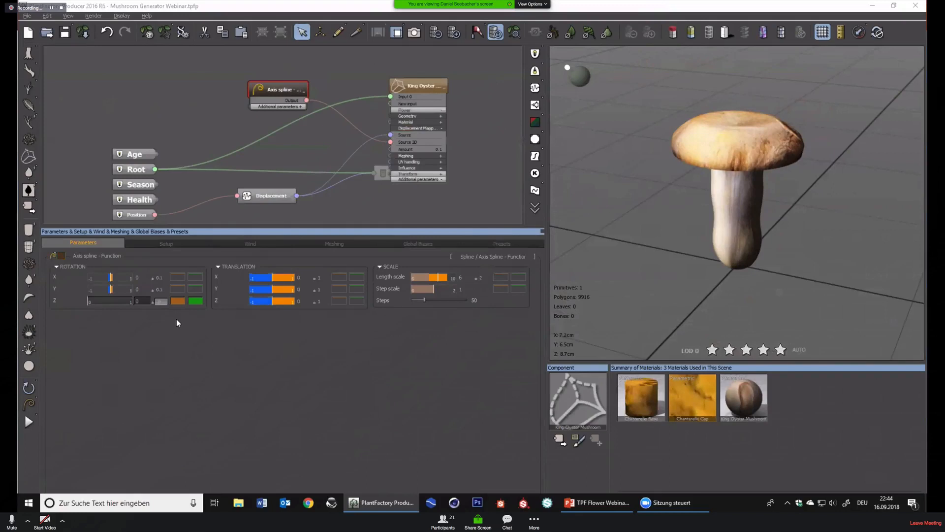
pyautogui.press('Return')
# Set the axis spline's length scale variation to 2 and its step scale to 0.71
pyautogui.click(429, 291)
pyautogui.moveTo(430, 290); pyautogui.dragTo(426, 293)
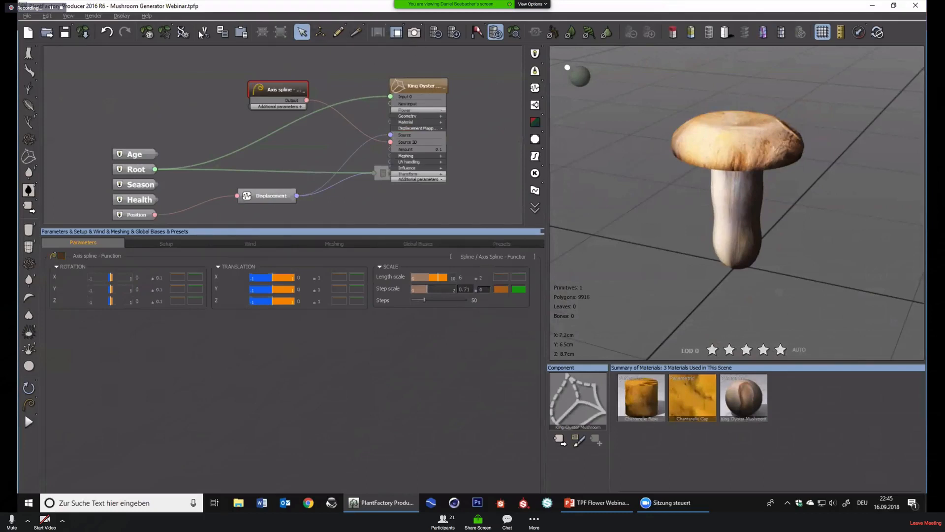
# Generate several new random variations of the mushroom to check the effect of the axis spline settings
pyautogui.click(145, 33)
pyautogui.click(144, 33)
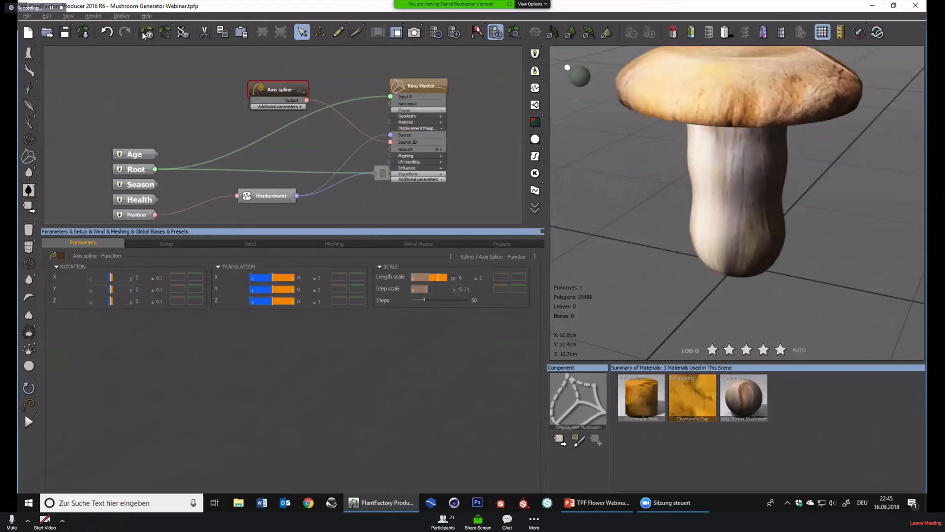
pyautogui.click(144, 34)
pyautogui.click(145, 34)
pyautogui.click(144, 34)
pyautogui.click(143, 33)
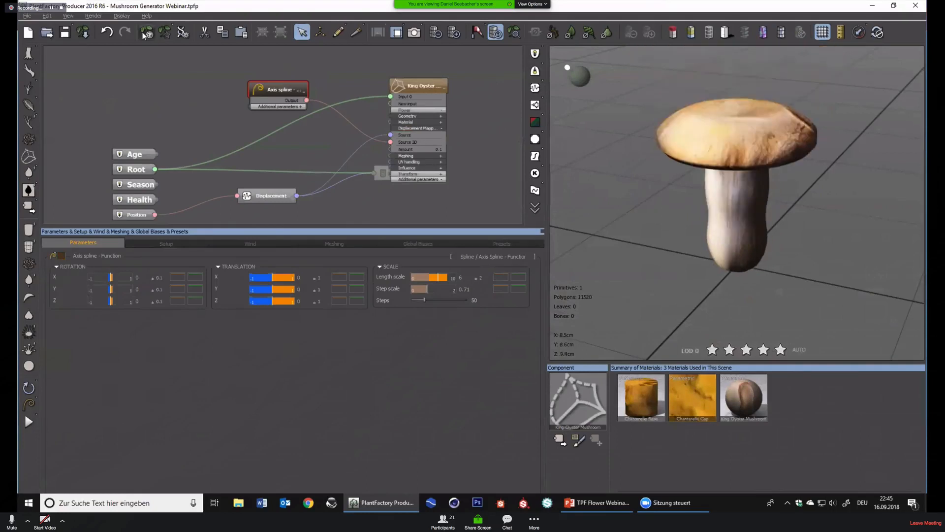
pyautogui.click(143, 33)
pyautogui.click(144, 32)
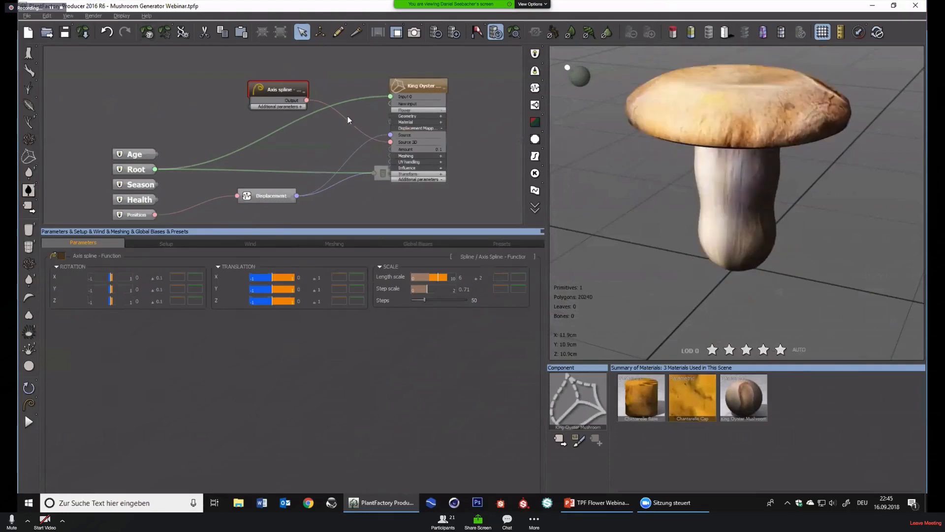
# Select the King Oyster Mushroom node and generate further random variations to compare its shape
pyautogui.click(405, 91)
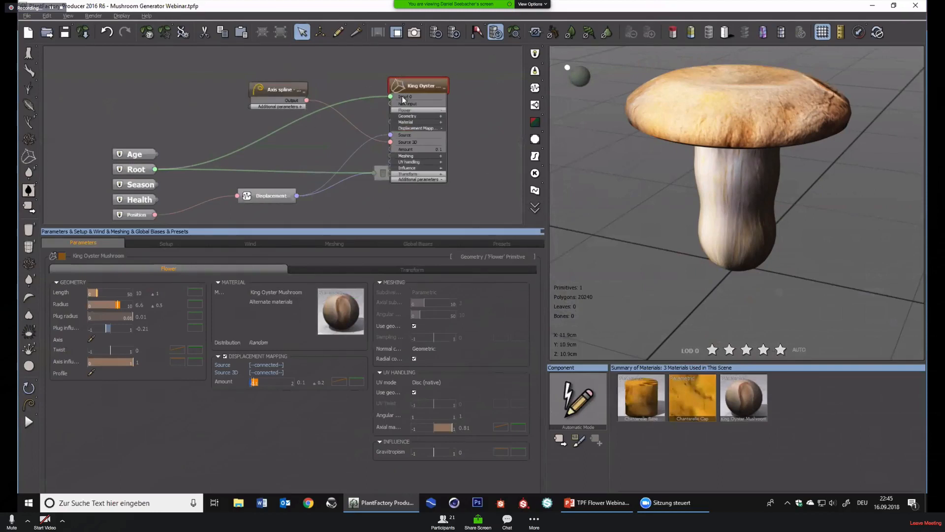
pyautogui.click(149, 40)
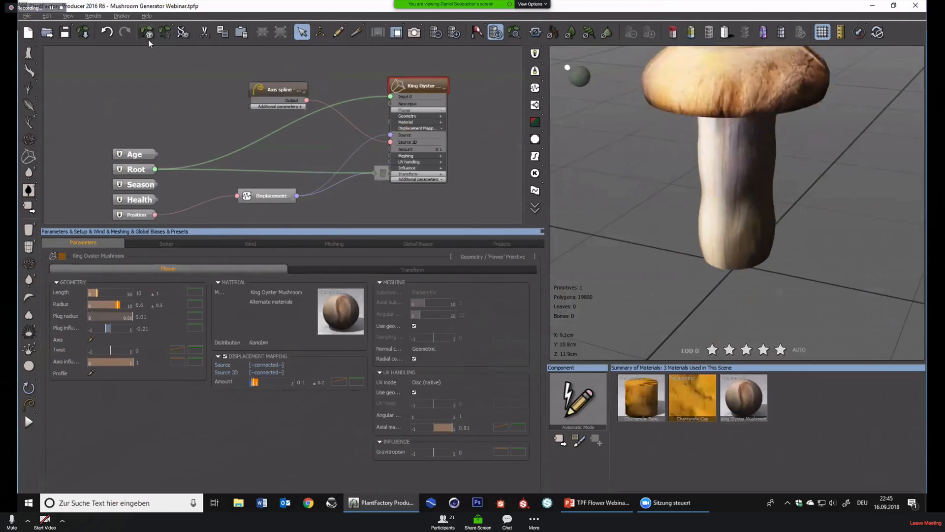
pyautogui.click(148, 39)
pyautogui.click(149, 39)
pyautogui.click(149, 40)
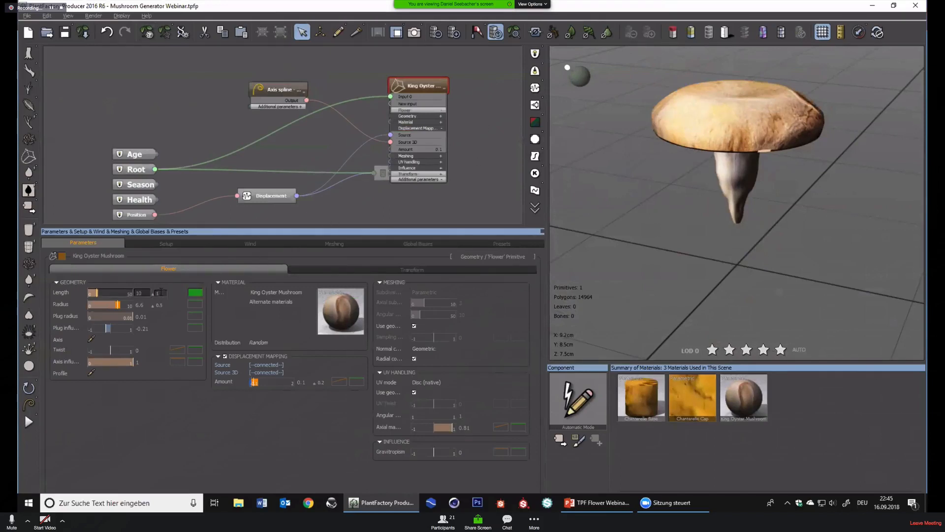
# Delete the Axis Spline node from the graph
pyautogui.click(279, 88)
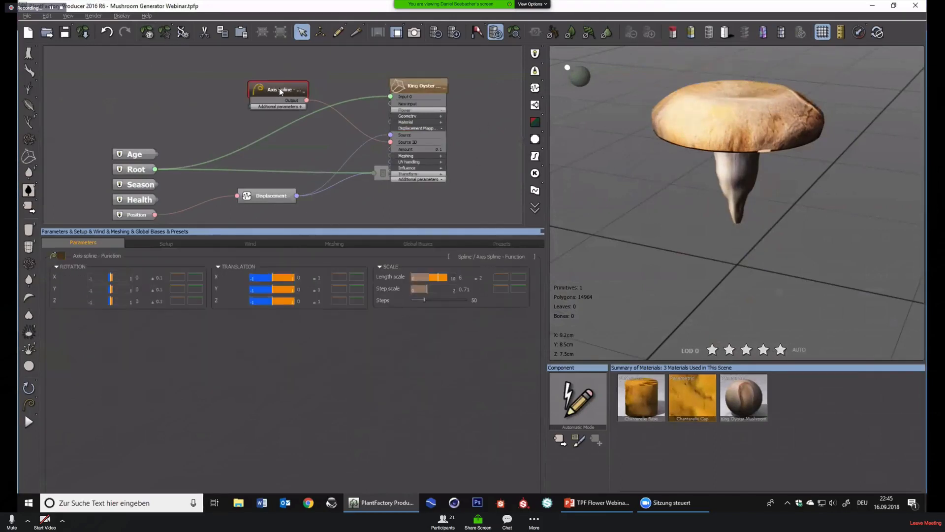
pyautogui.press('Delete')
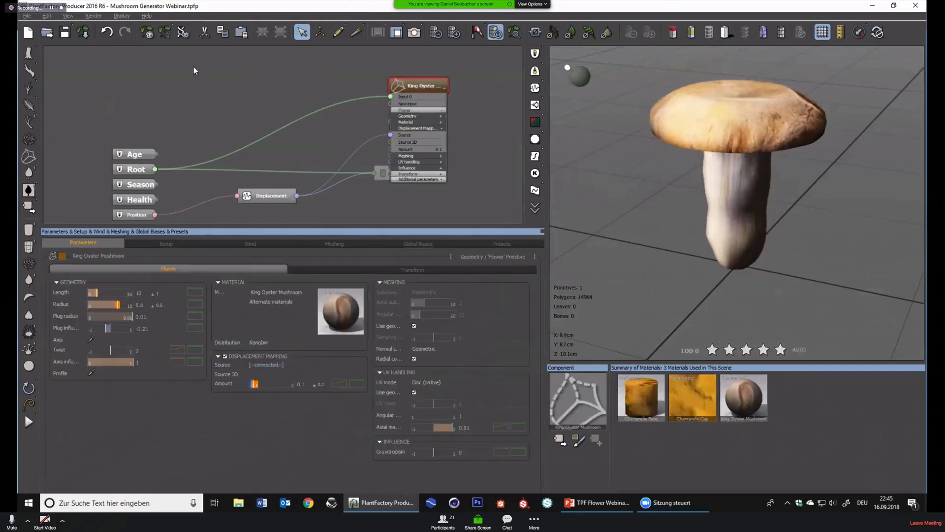
# Examine the king oyster mushroom's cap and stem in the preview from above, from the side and from below
pyautogui.scroll(1, 736, 168)
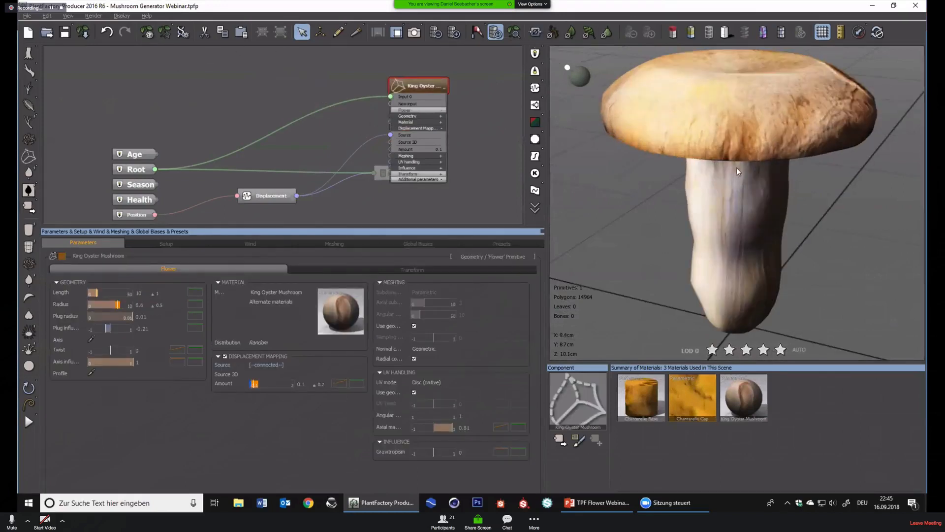
pyautogui.scroll(-3, 701, 173)
pyautogui.moveTo(701, 173); pyautogui.dragTo(680, 223)
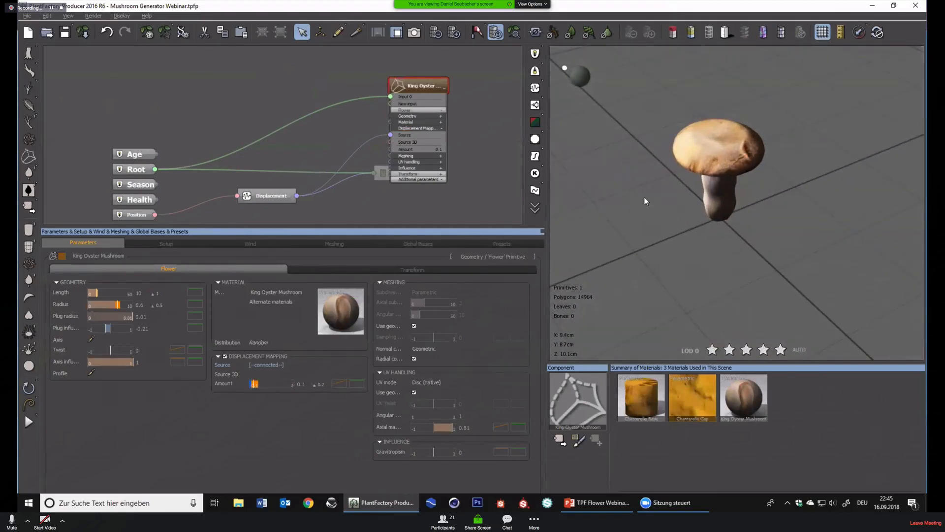
pyautogui.moveTo(647, 198); pyautogui.dragTo(693, 167)
pyautogui.moveTo(750, 173); pyautogui.dragTo(708, 168, button='right')
pyautogui.scroll(3, 716, 155)
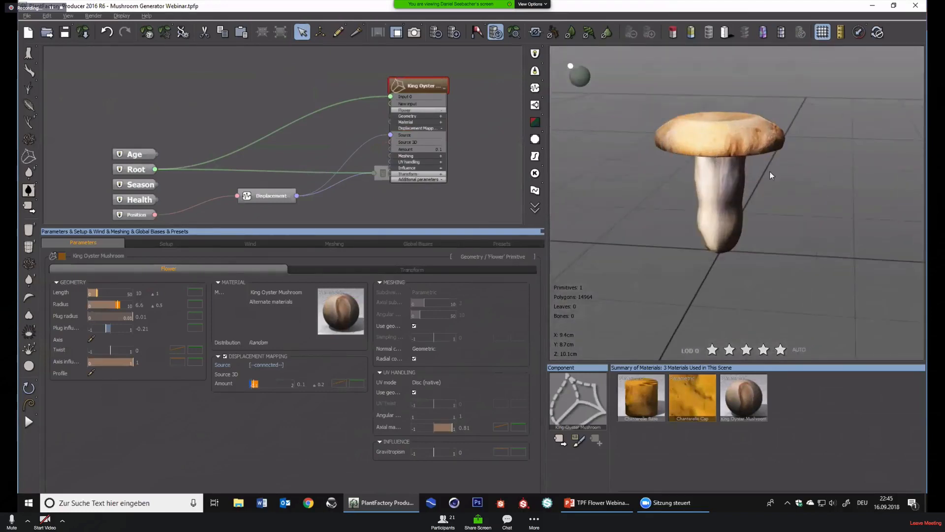
pyautogui.moveTo(769, 171); pyautogui.dragTo(840, 219, button='right')
pyautogui.moveTo(722, 215); pyautogui.dragTo(703, 180, button='right')
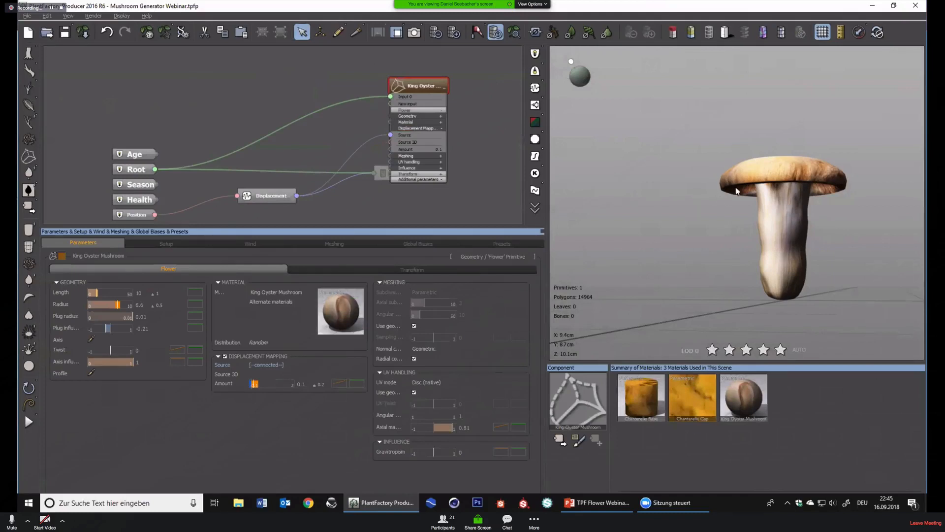
pyautogui.moveTo(711, 159); pyautogui.dragTo(708, 217)
pyautogui.scroll(-2, 706, 216)
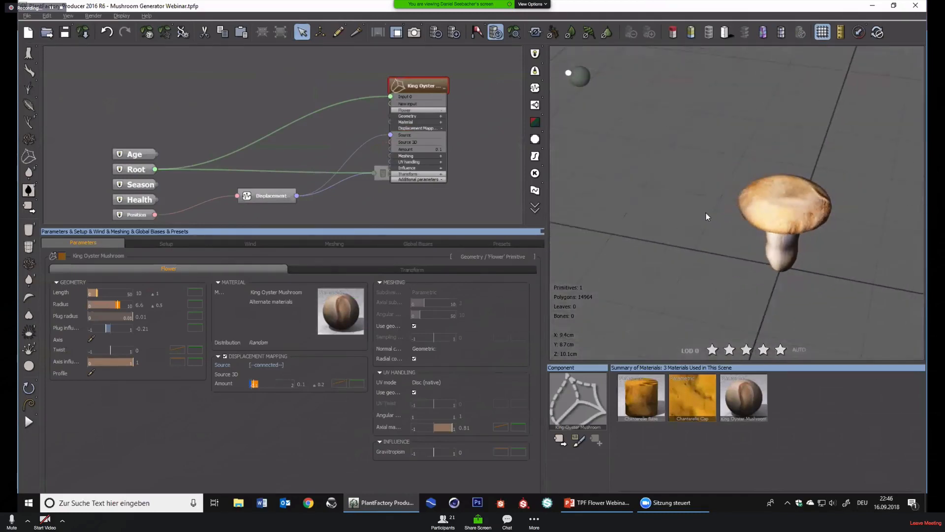
# Collapse the King Oyster Mushroom node just above the Chanterelle node and move the input nodes farther away from them
pyautogui.click(445, 89)
pyautogui.moveTo(419, 87); pyautogui.dragTo(405, 138)
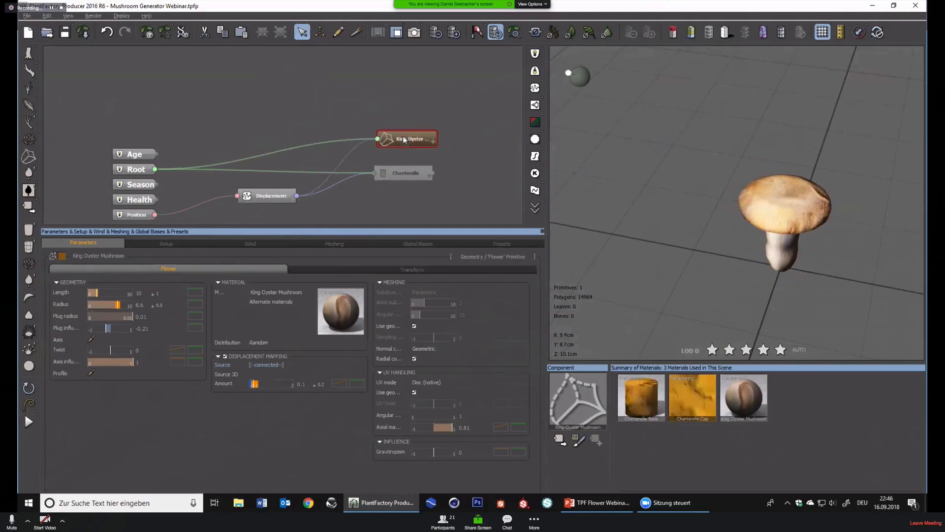
pyautogui.moveTo(422, 154); pyautogui.dragTo(452, 95, button='middle')
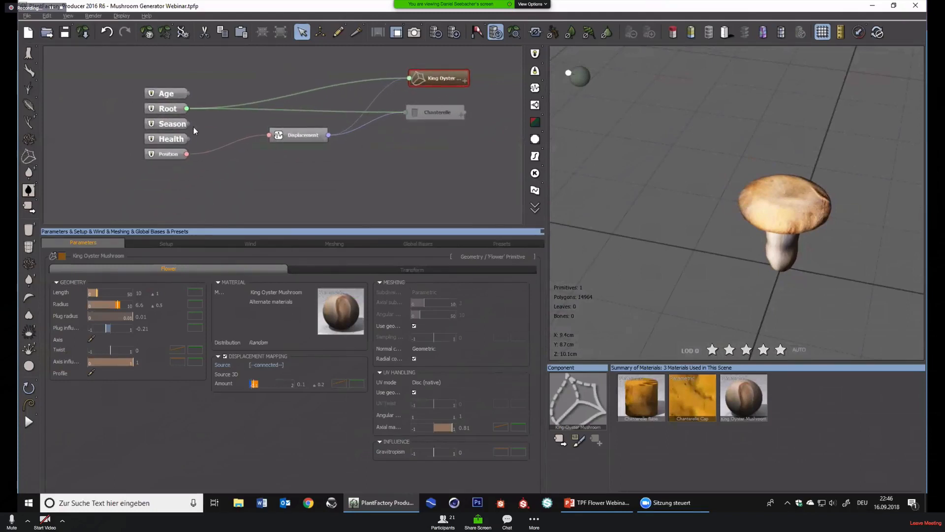
pyautogui.moveTo(162, 111); pyautogui.dragTo(83, 114)
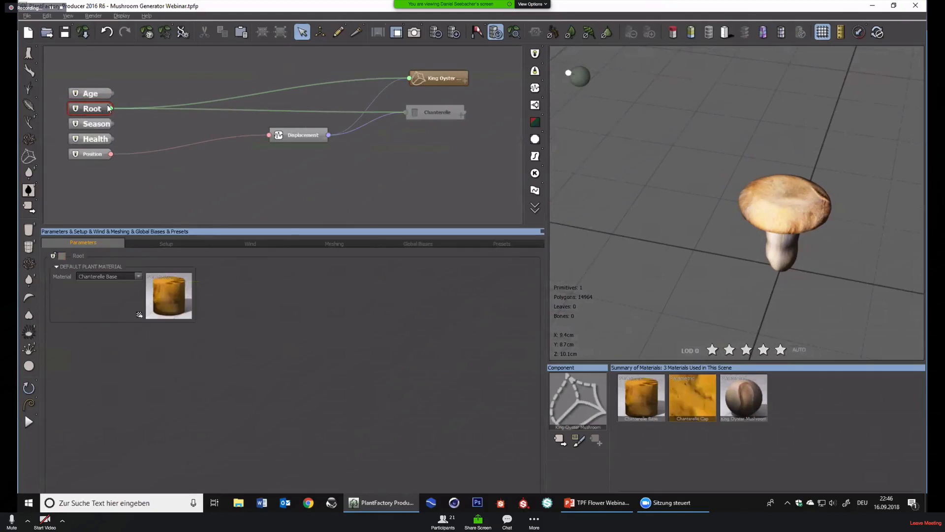
pyautogui.click(197, 118)
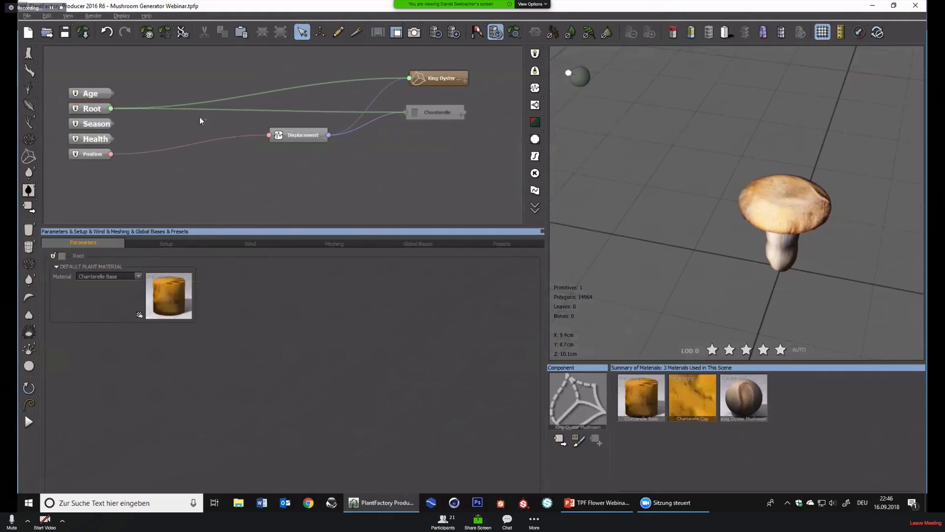
# Delete the connections from the Root node to the Chanterelle and King Oyster Mushroom nodes
pyautogui.click(182, 107)
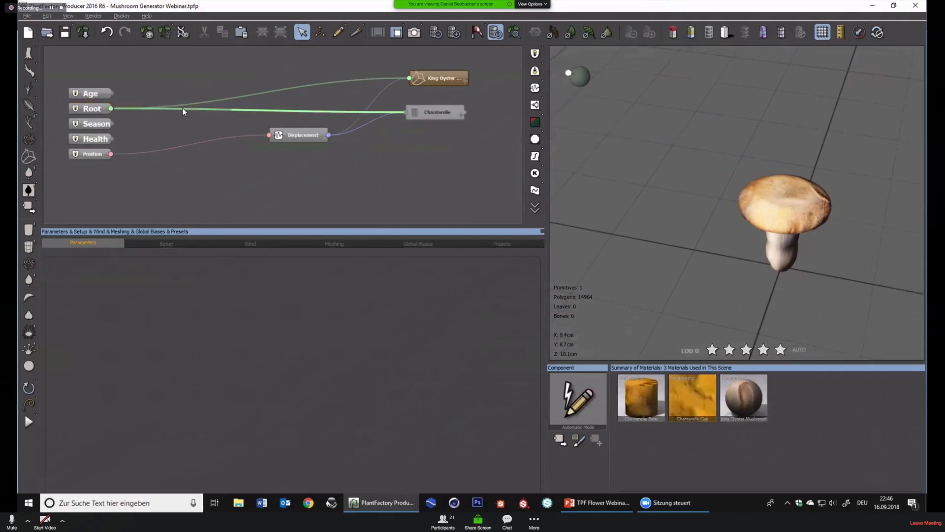
pyautogui.press('Delete')
pyautogui.click(183, 105)
pyautogui.press('Delete')
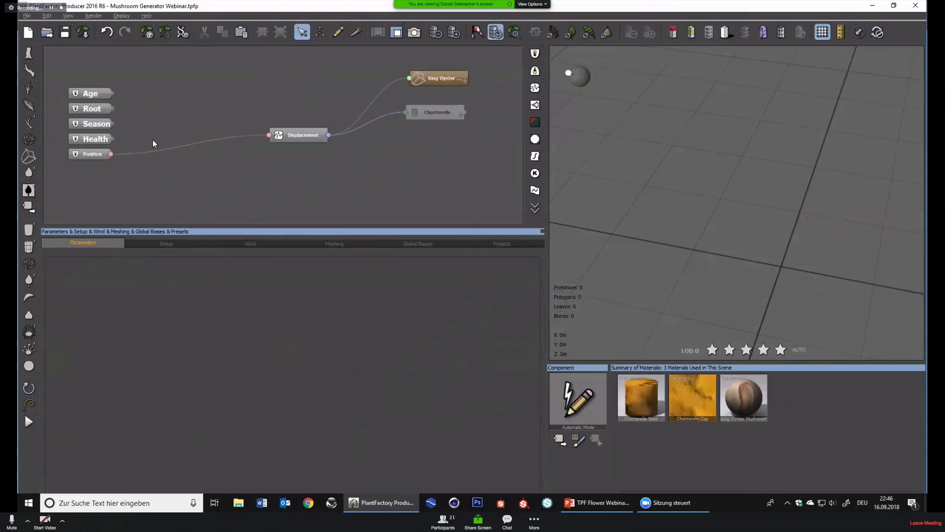
# Move the Displacement node closer to the input nodes and shift both mushroom nodes down in the graph
pyautogui.moveTo(296, 134); pyautogui.dragTo(258, 138)
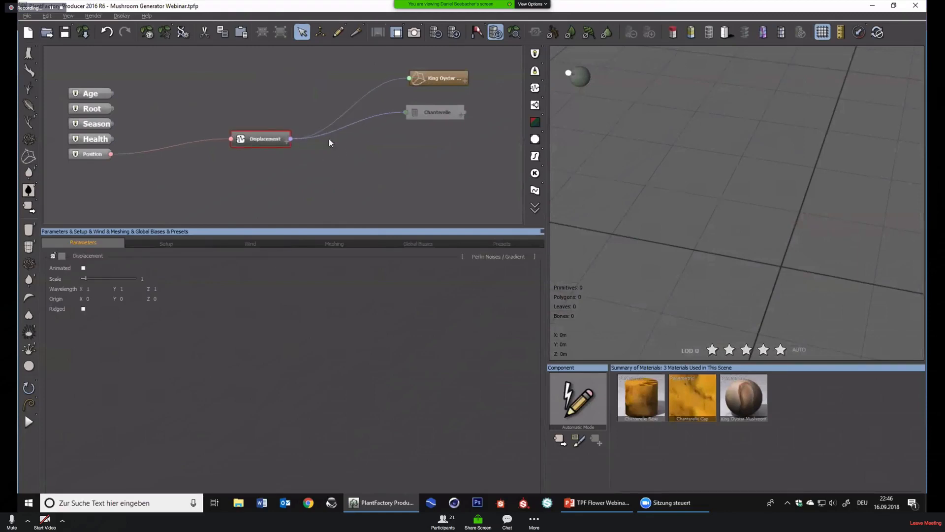
pyautogui.moveTo(430, 120)
pyautogui.mouseDown()
pyautogui.moveTo(439, 68)
pyautogui.moveTo(429, 126)
pyautogui.mouseUp()
pyautogui.click(275, 142)
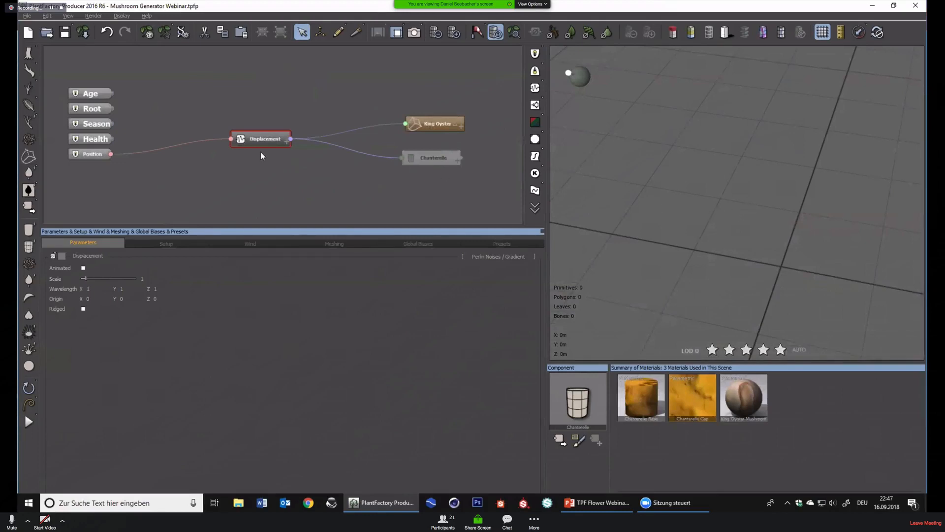
# Add a Value from List constant node to the graph above the Displacement node
pyautogui.rightClick(196, 81)
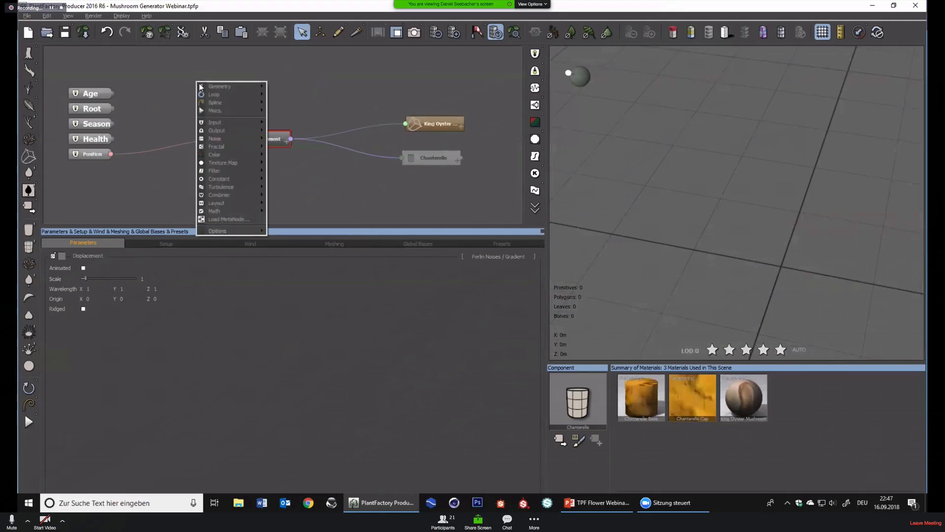
pyautogui.moveTo(205, 88)
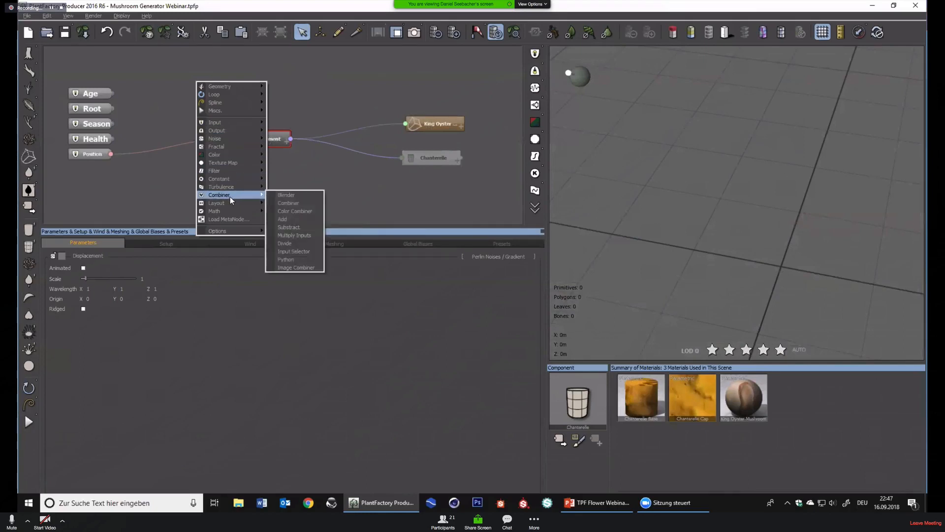
pyautogui.moveTo(230, 188)
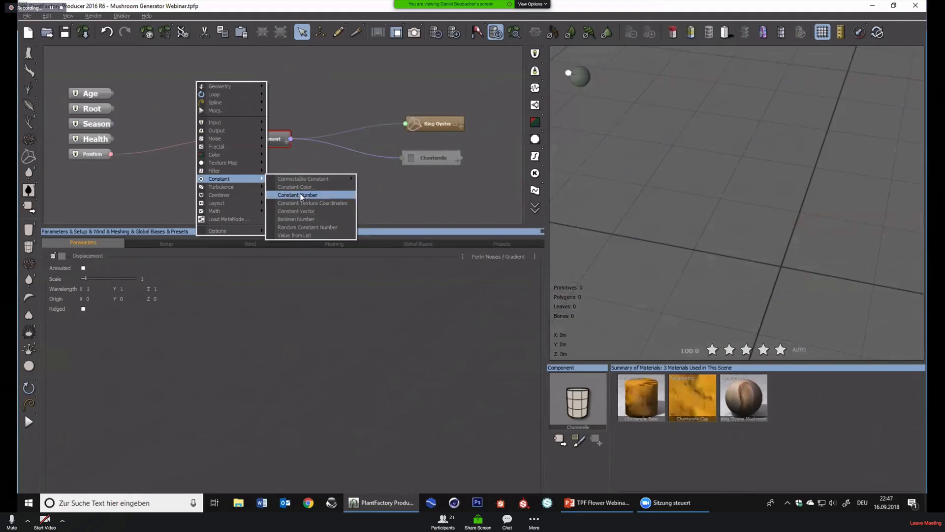
pyautogui.click(306, 235)
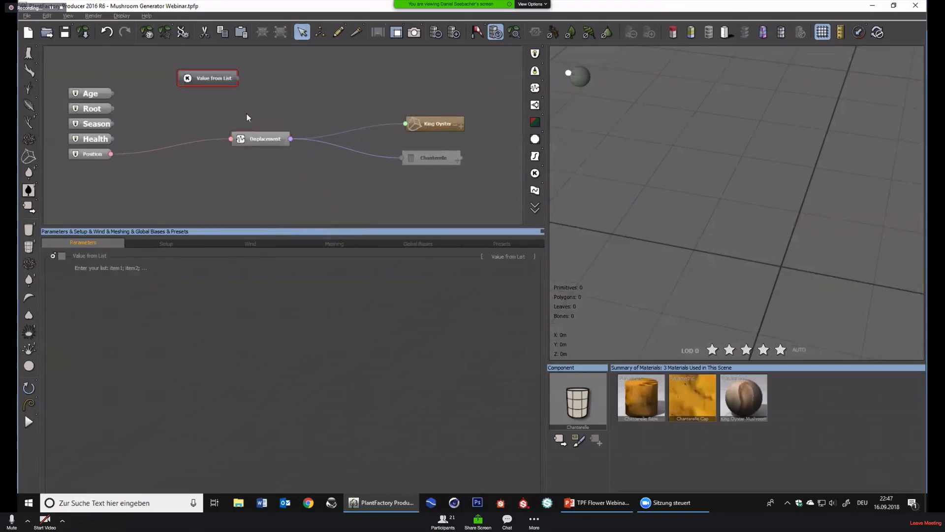
pyautogui.click(222, 111)
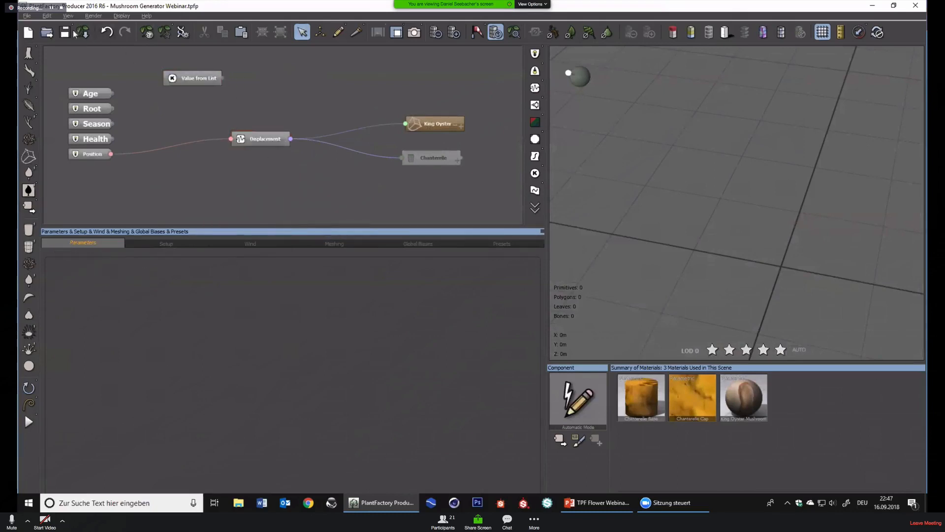
# Save the project and move the Value from List node closer to the input nodes
pyautogui.click(28, 17)
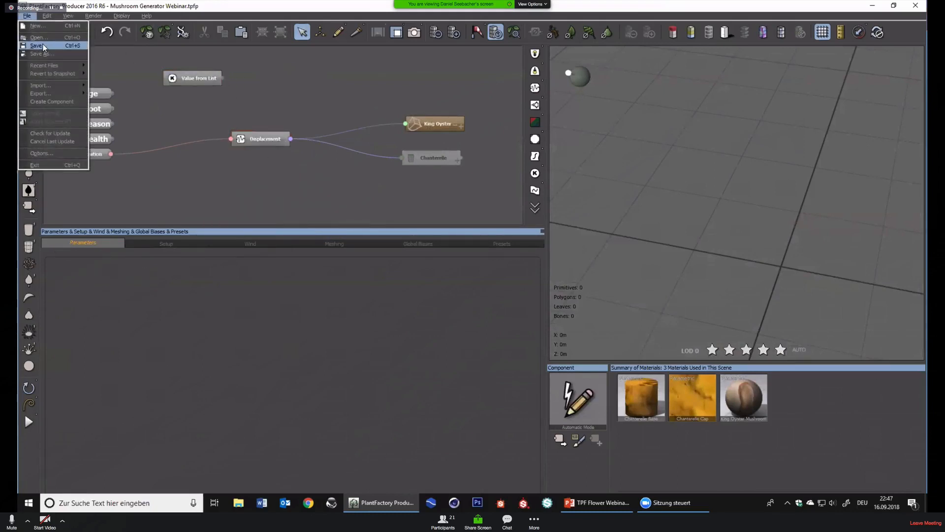
pyautogui.click(31, 45)
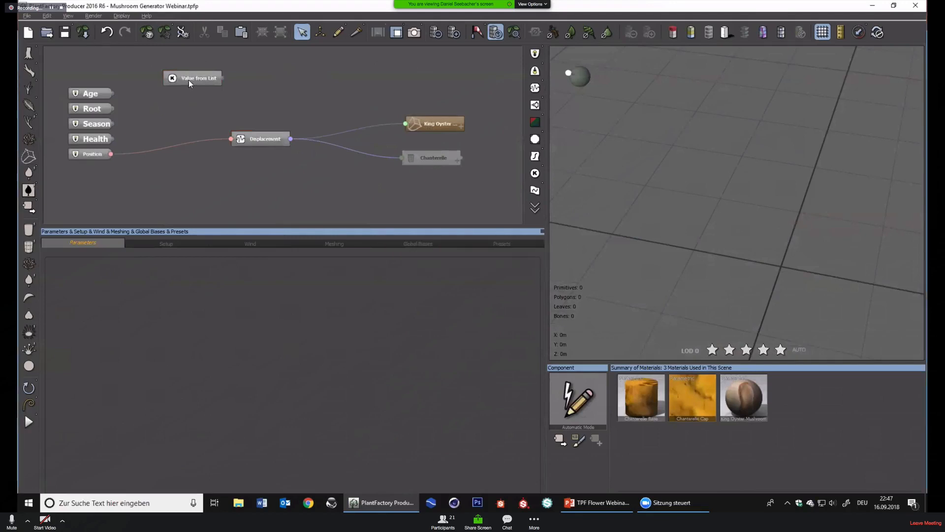
pyautogui.moveTo(163, 84); pyautogui.dragTo(140, 85)
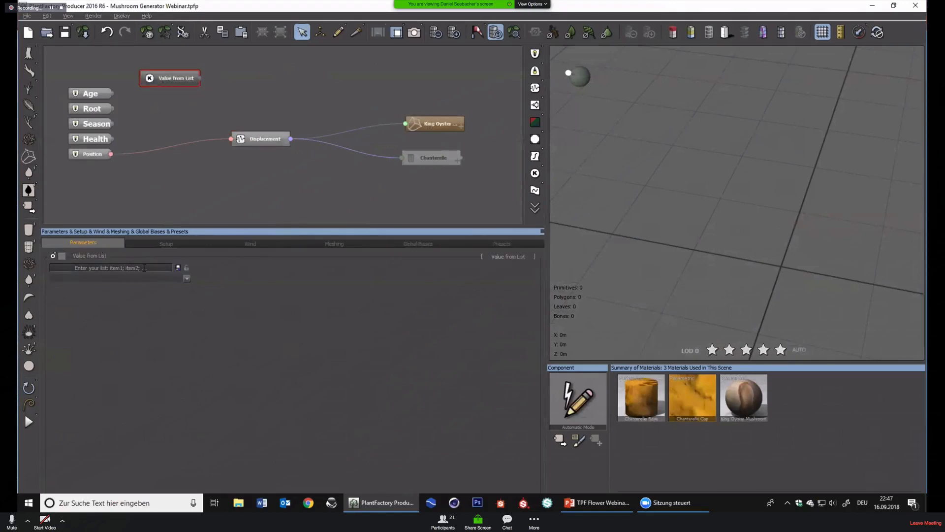
# Define the Value from List entries as "Single Mushroom; Group of Mushrooms" and choose Single Mushroom as the current value
pyautogui.click(143, 267)
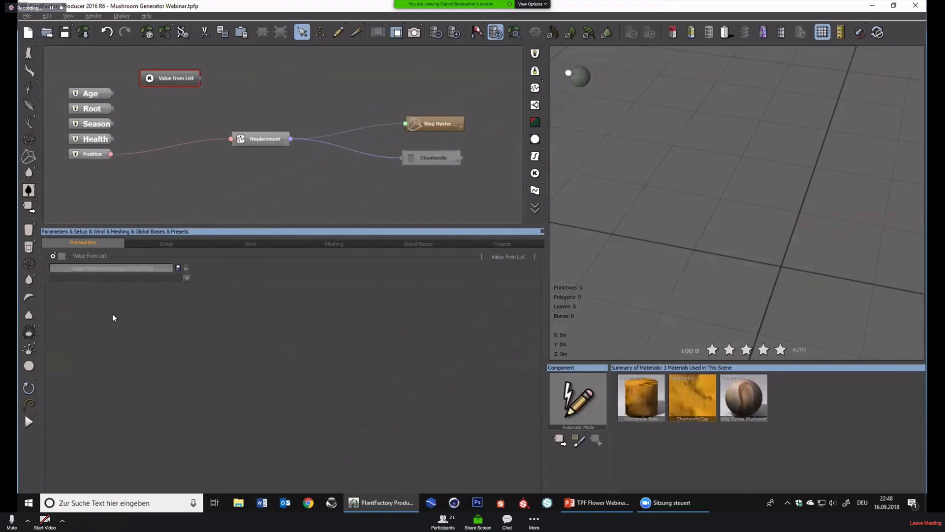
pyautogui.click(178, 267)
pyautogui.click(184, 279)
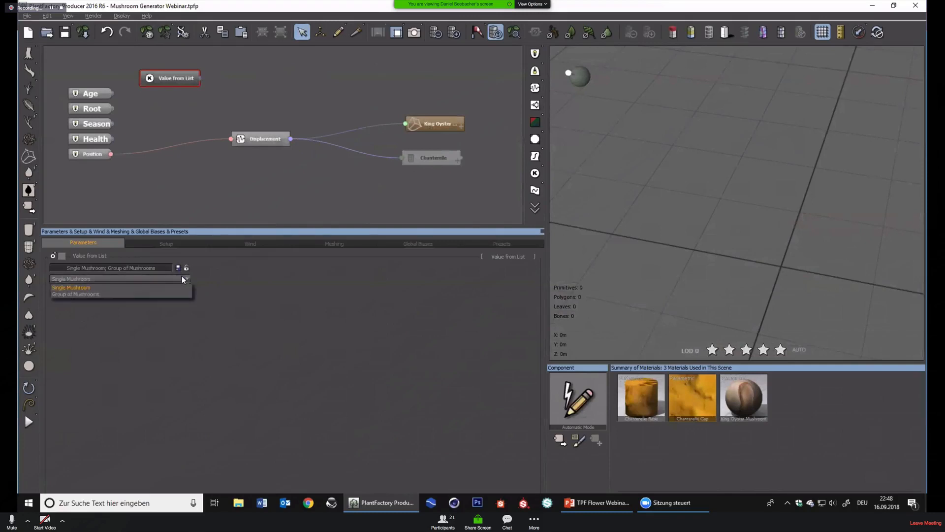
pyautogui.click(78, 286)
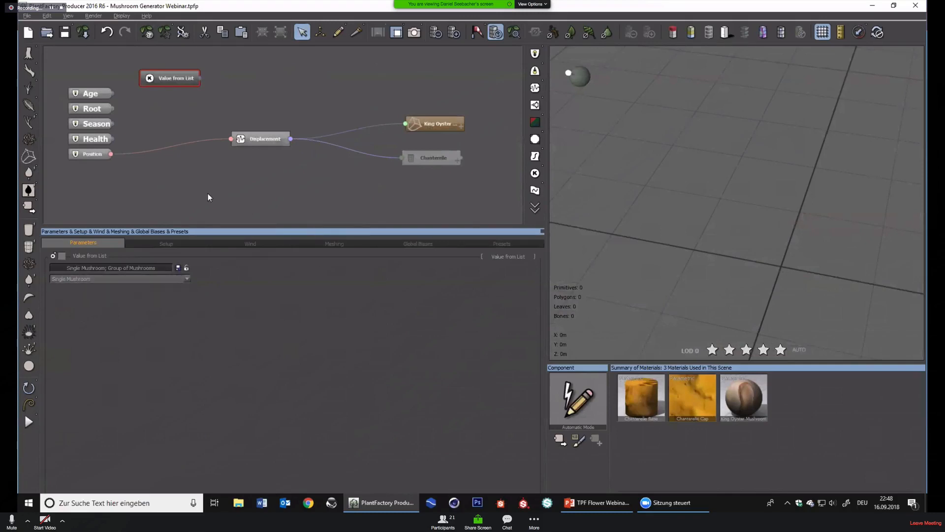
pyautogui.click(226, 120)
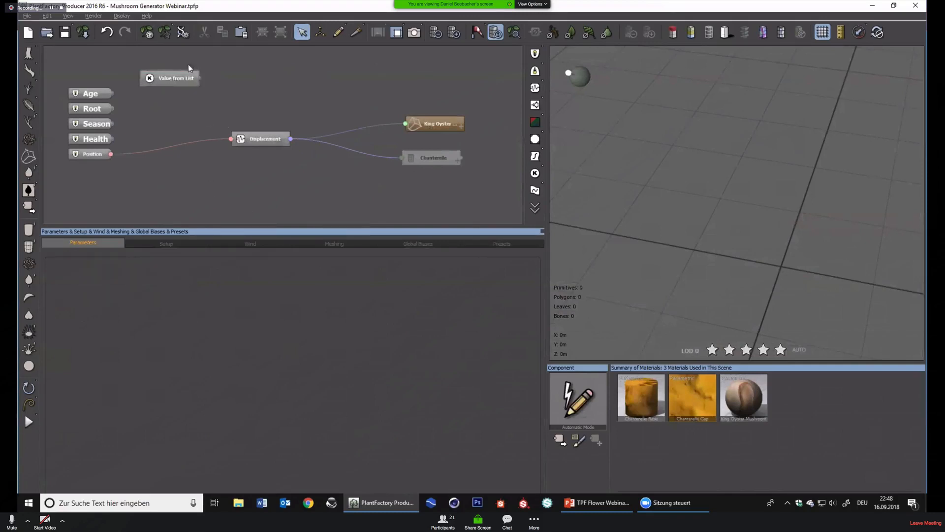
# Display the Node Observer for the Value from List node and switch the node's value to Group of Mushrooms
pyautogui.click(122, 17)
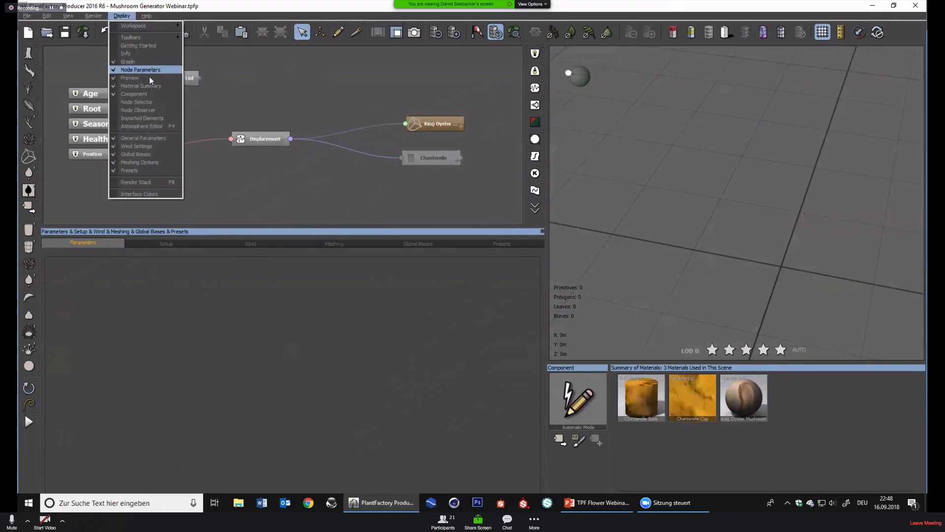
pyautogui.click(144, 110)
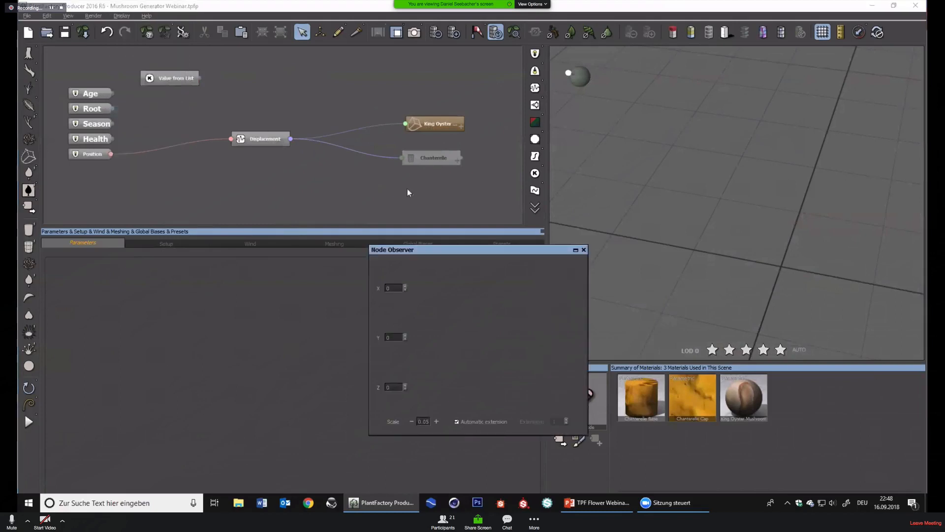
pyautogui.moveTo(402, 251); pyautogui.dragTo(410, 101)
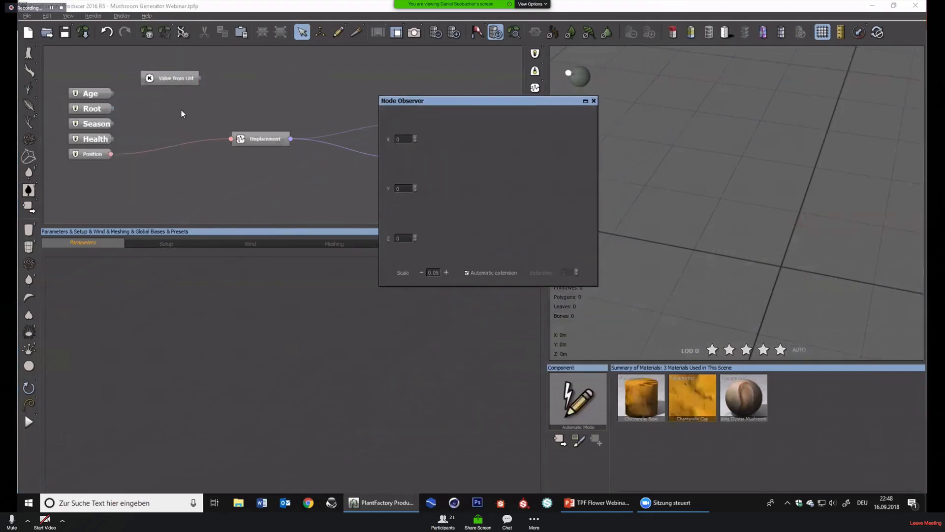
pyautogui.click(179, 80)
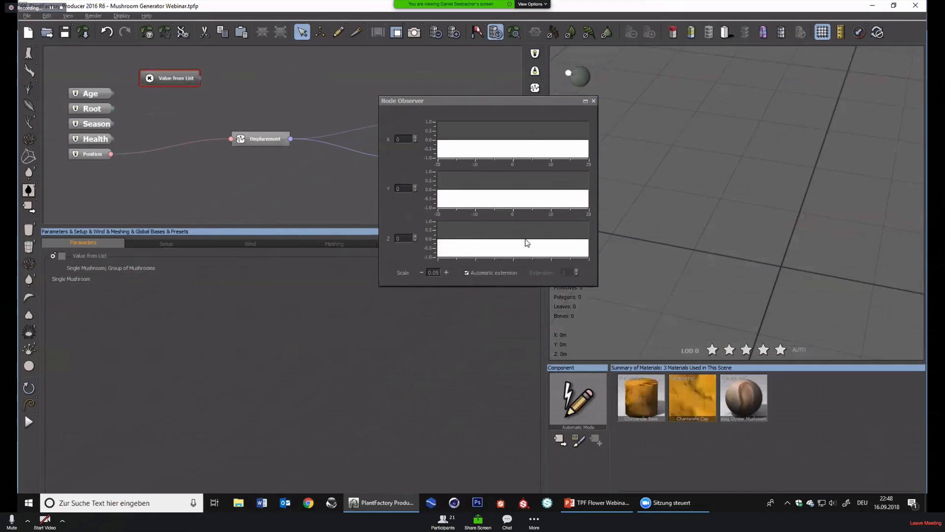
pyautogui.click(118, 279)
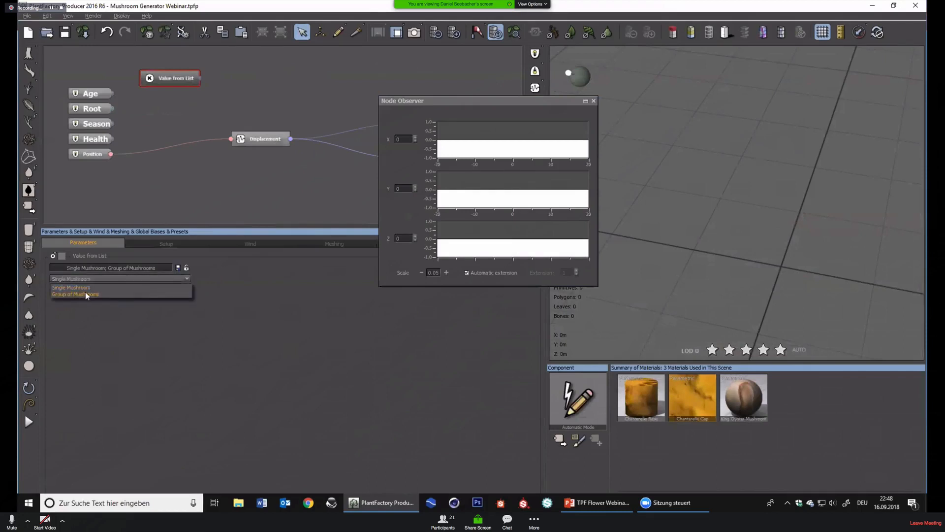
pyautogui.click(84, 293)
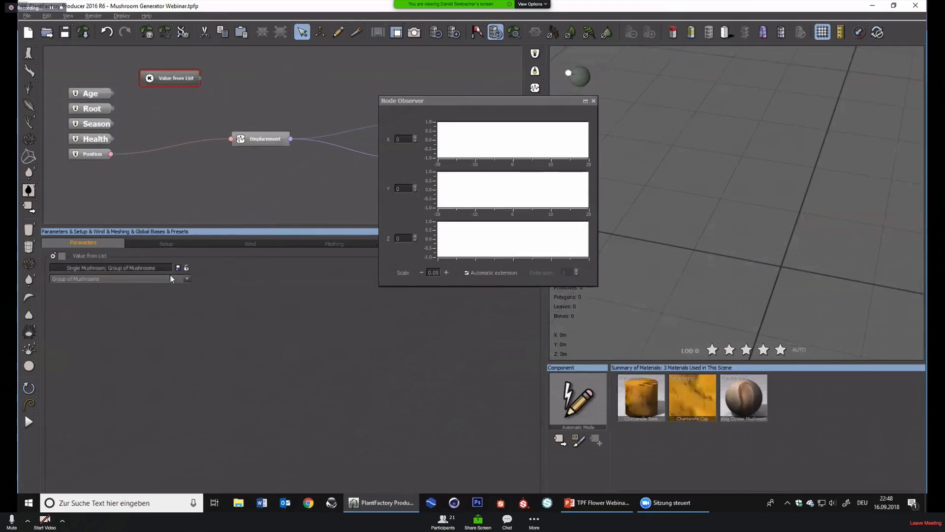
# Set the Value from List node's color to blue with RGB values 31, 1, 254
pyautogui.moveTo(350, 116); pyautogui.dragTo(223, 105, button='middle')
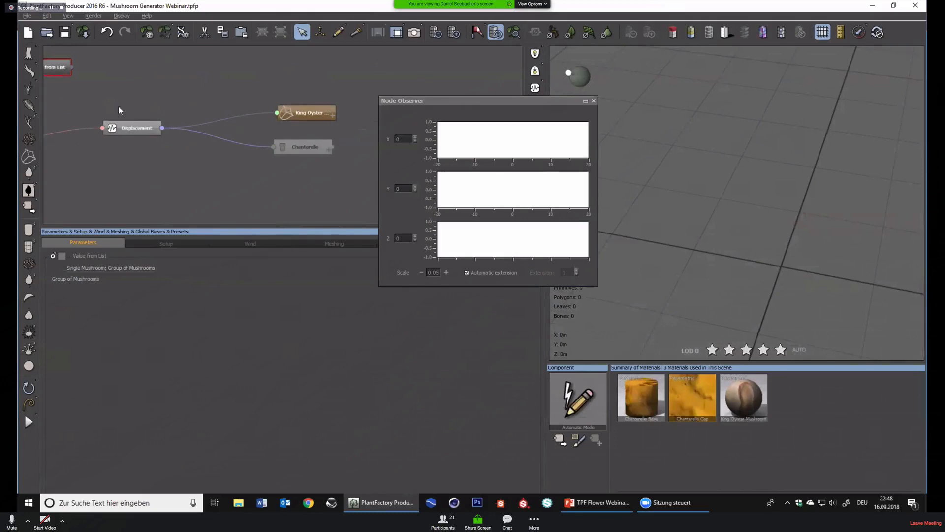
pyautogui.moveTo(118, 106); pyautogui.dragTo(220, 110, button='middle')
pyautogui.moveTo(154, 70); pyautogui.dragTo(146, 97)
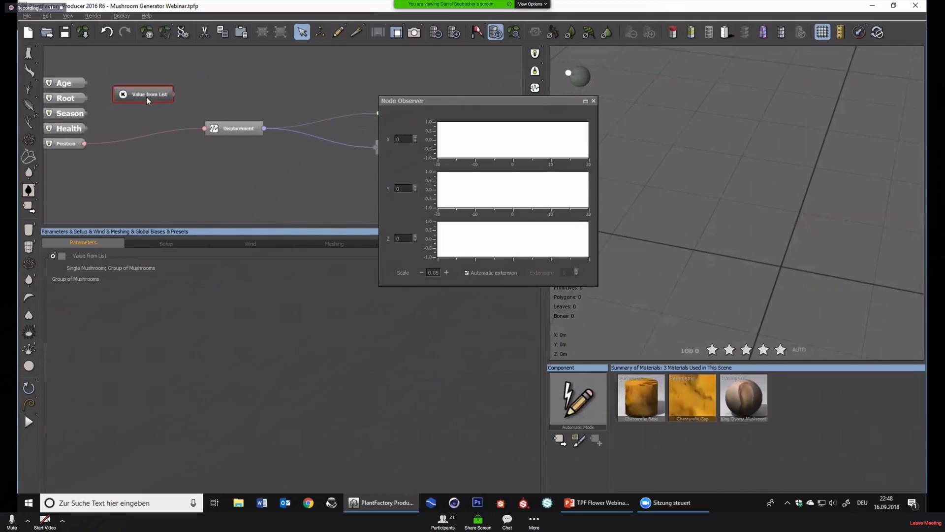
pyautogui.rightClick(63, 258)
pyautogui.click(72, 265)
pyautogui.moveTo(266, 194); pyautogui.dragTo(263, 174)
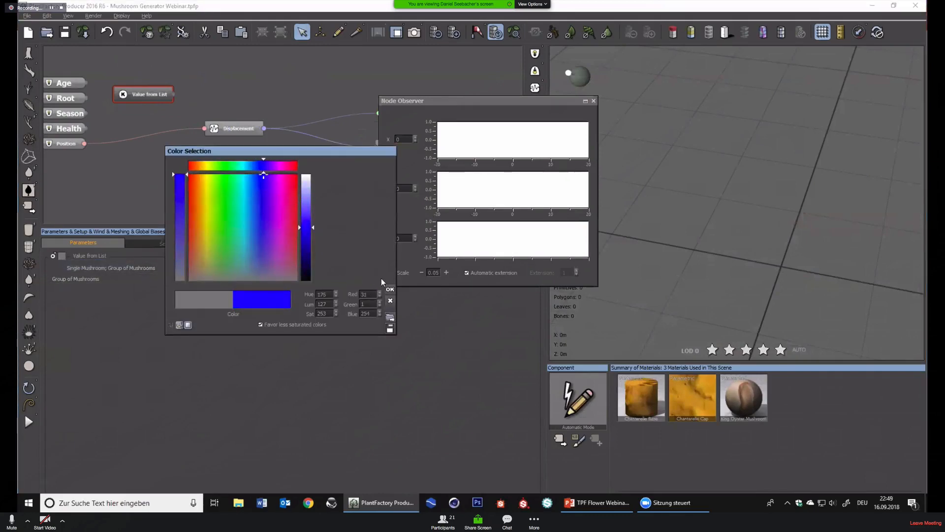
pyautogui.click(390, 290)
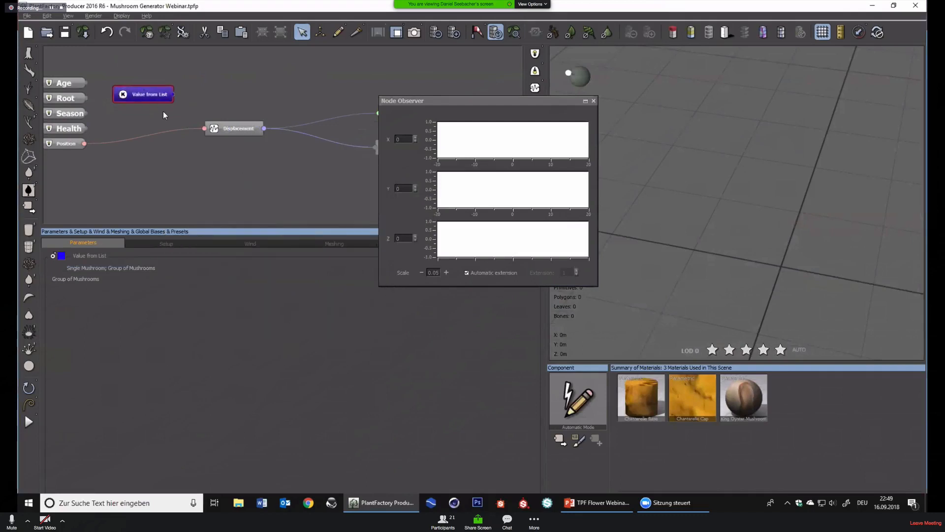
# Move the Value from List node above the input nodes and shift the Node Observer clear of the graph
pyautogui.moveTo(134, 76); pyautogui.dragTo(134, 72)
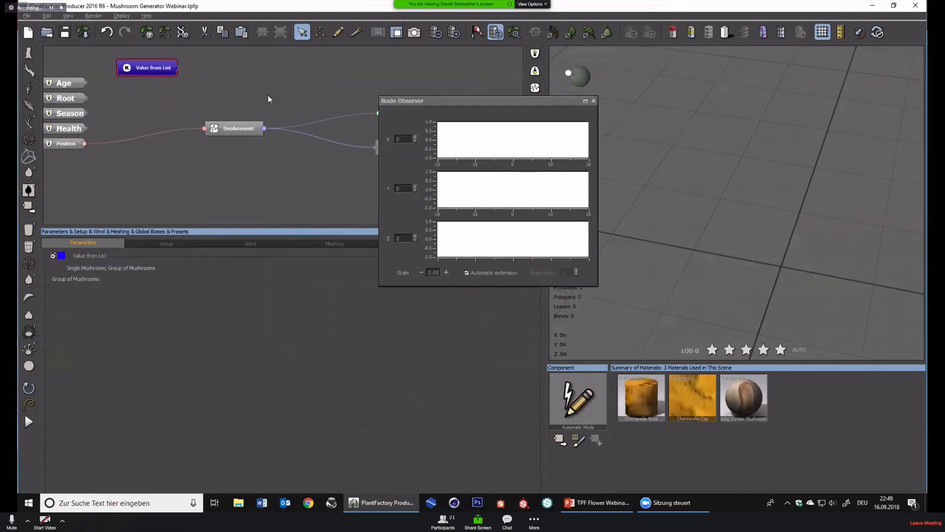
pyautogui.moveTo(185, 96); pyautogui.dragTo(182, 108, button='middle')
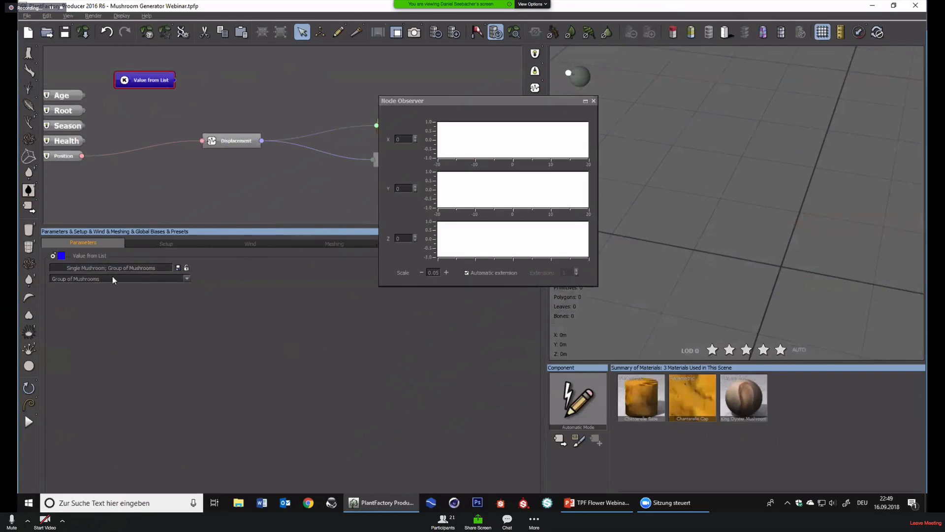
pyautogui.moveTo(486, 104); pyautogui.dragTo(689, 215)
pyautogui.moveTo(159, 88); pyautogui.dragTo(114, 69)
# Add a Hydra primitive to the graph, connect it to the Root node and place it between the input nodes and Displacement
pyautogui.rightClick(180, 103)
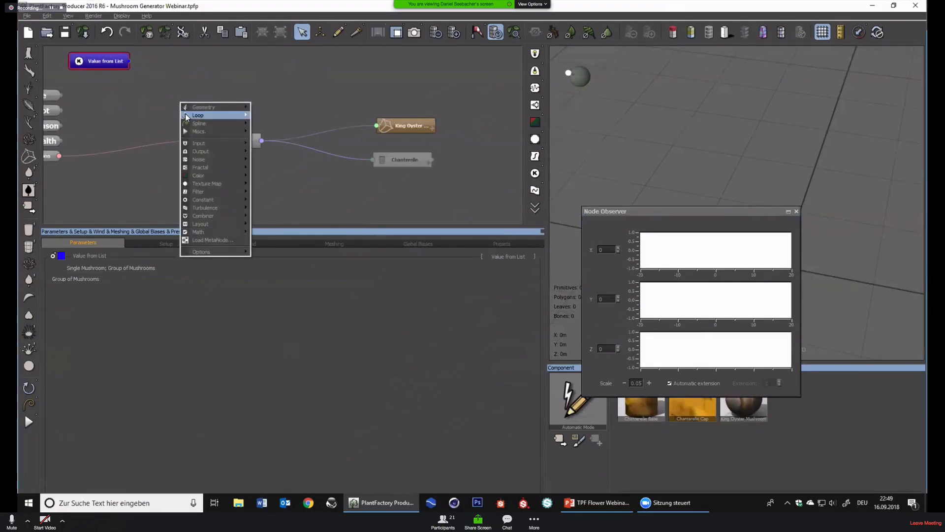
pyautogui.moveTo(197, 108)
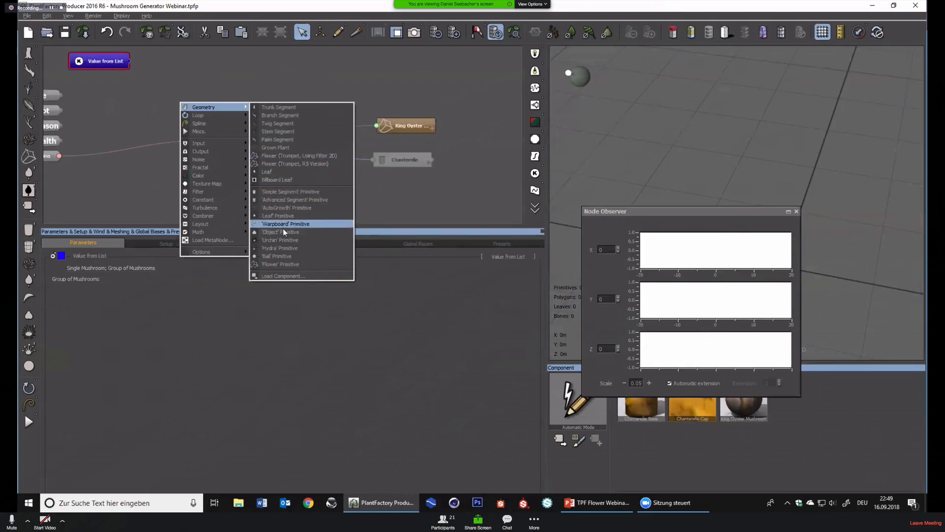
pyautogui.click(279, 248)
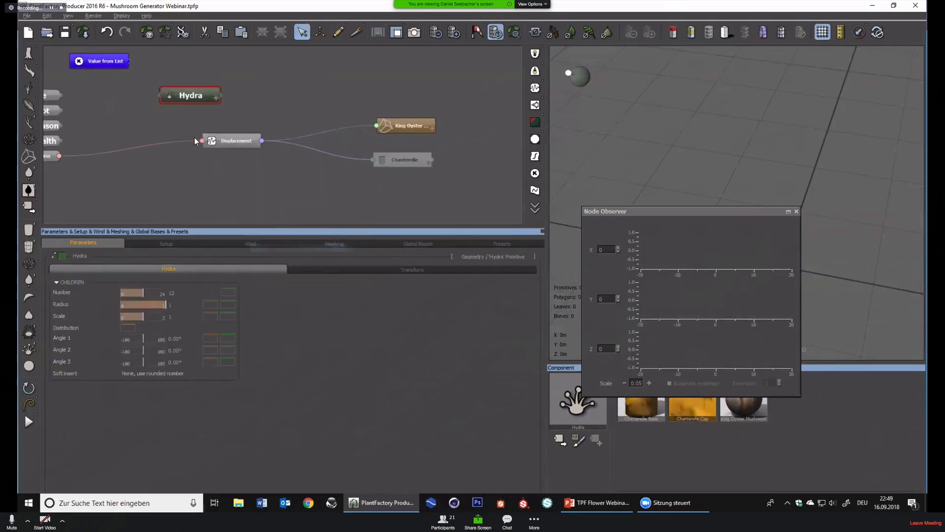
pyautogui.moveTo(160, 95); pyautogui.dragTo(59, 110)
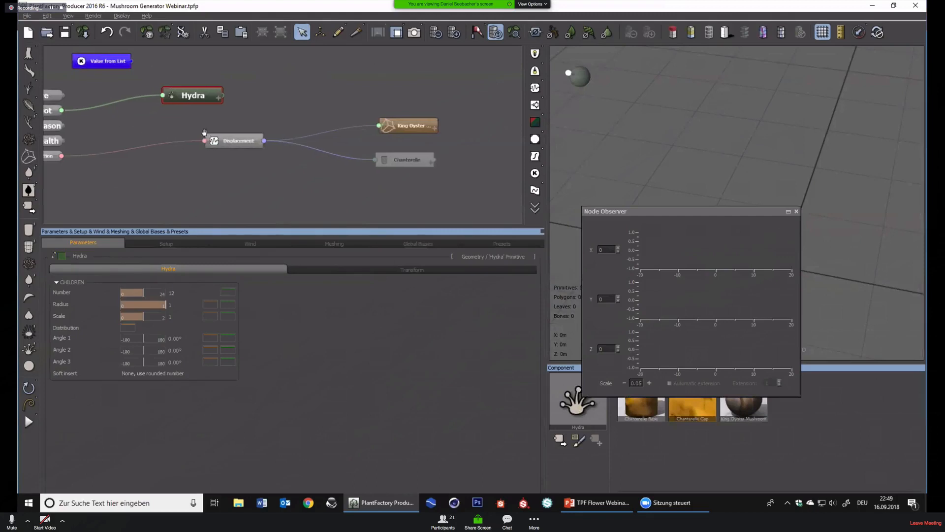
pyautogui.moveTo(204, 135); pyautogui.dragTo(288, 139, button='middle')
pyautogui.moveTo(274, 103); pyautogui.dragTo(258, 115)
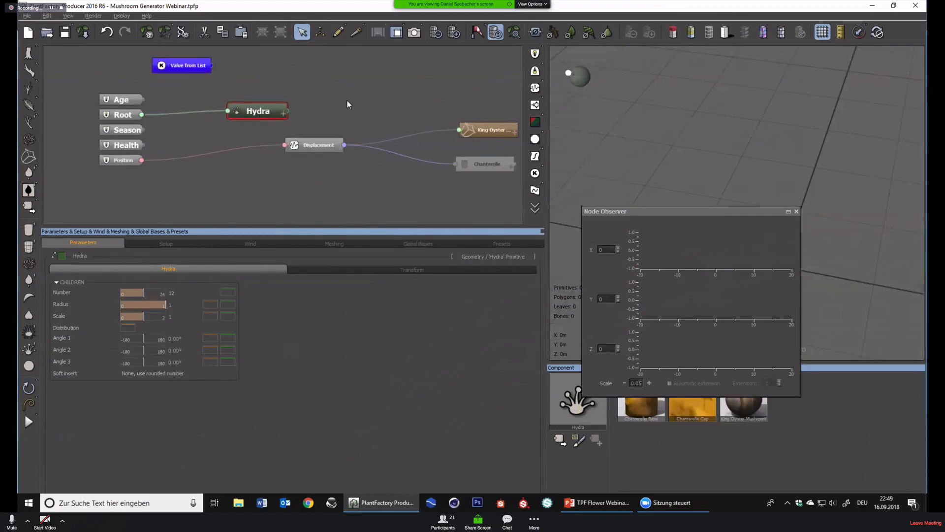
# Begin adding another geometry node to the graph beside the Hydra node
pyautogui.rightClick(322, 109)
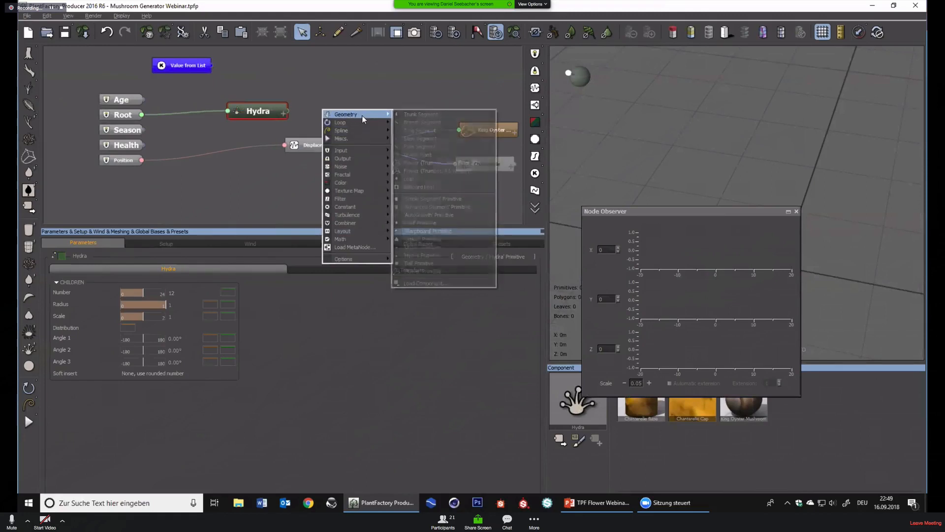
# Add a Random Children node to the graph and connect it to the Hydra node's output
pyautogui.moveTo(362, 122)
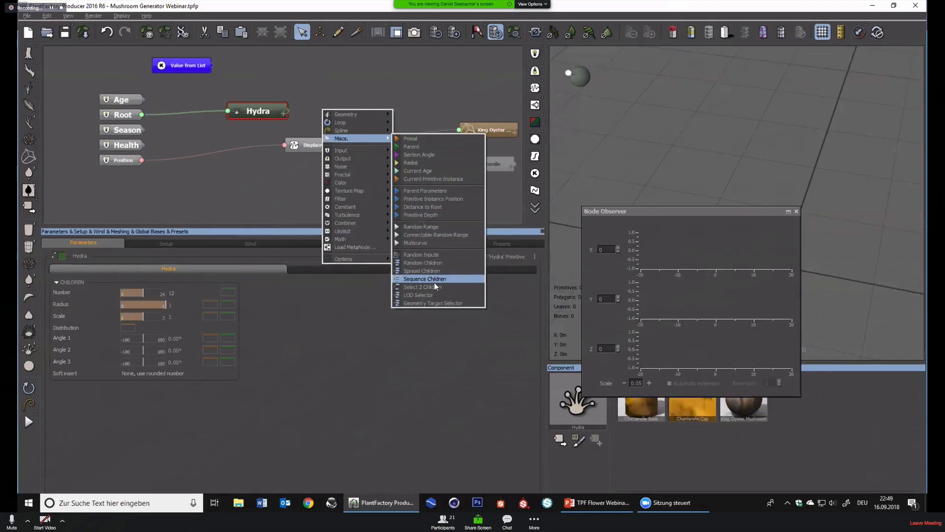
pyautogui.click(443, 263)
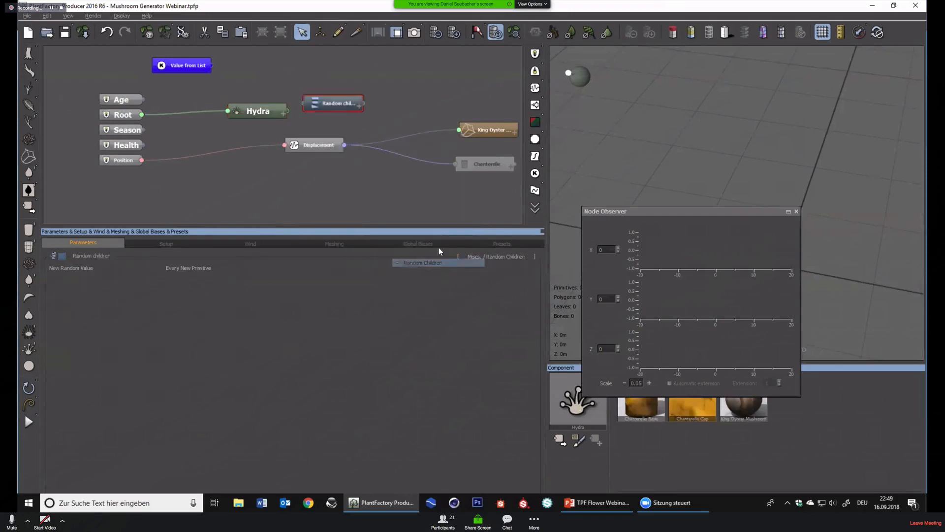
pyautogui.moveTo(303, 106)
pyautogui.mouseDown()
pyautogui.moveTo(341, 114)
pyautogui.moveTo(287, 111)
pyautogui.mouseUp()
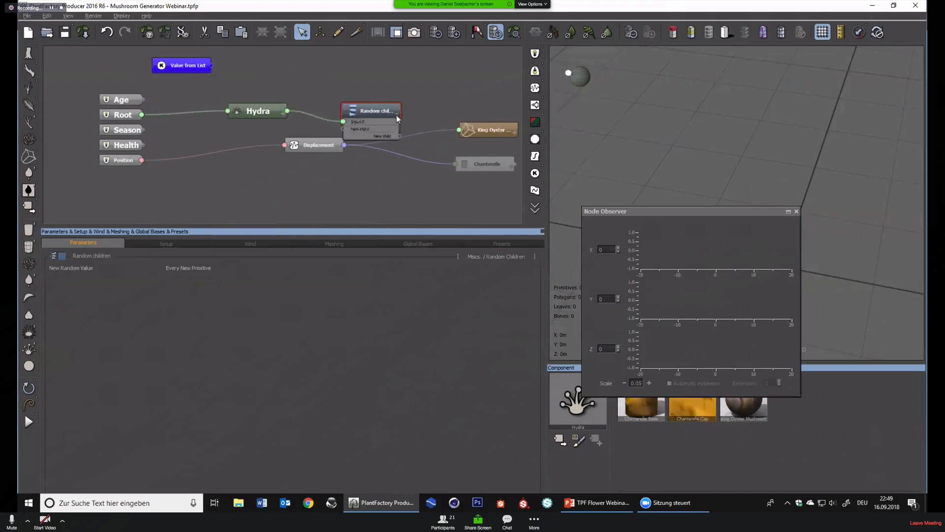
# Connect the Random Children outputs to the King Oyster Mushroom and Chanterelle nodes, and close the Node Observer
pyautogui.moveTo(396, 117); pyautogui.dragTo(400, 102)
pyautogui.moveTo(459, 129); pyautogui.dragTo(403, 120)
pyautogui.moveTo(455, 165); pyautogui.dragTo(404, 128)
pyautogui.moveTo(652, 212); pyautogui.dragTo(500, 244)
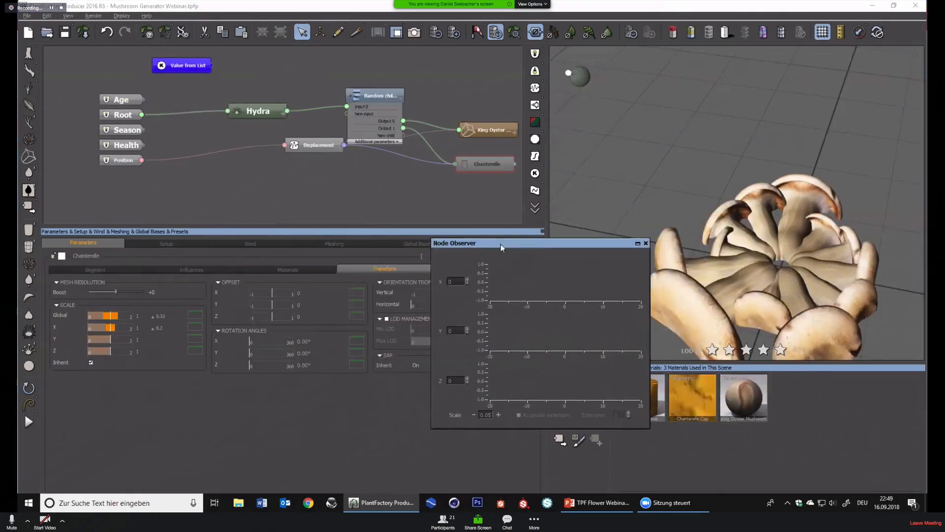
pyautogui.click(381, 95)
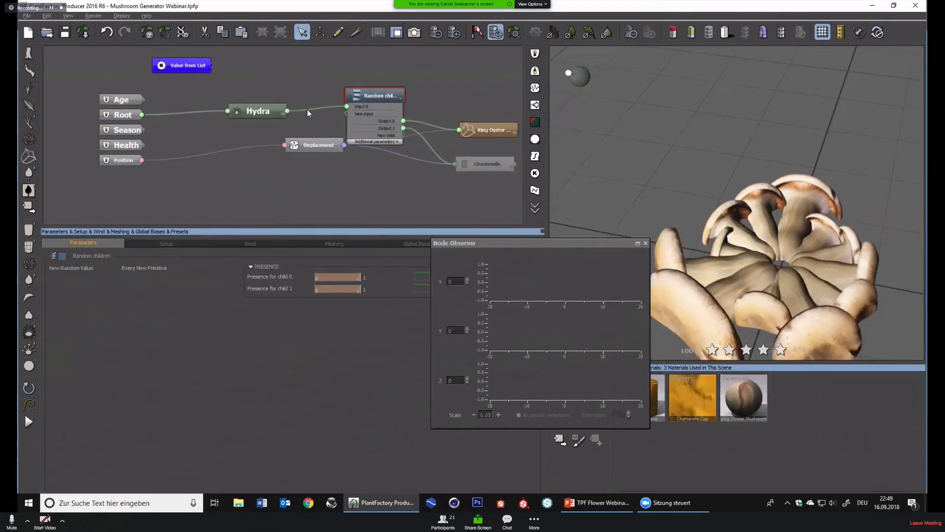
pyautogui.click(644, 241)
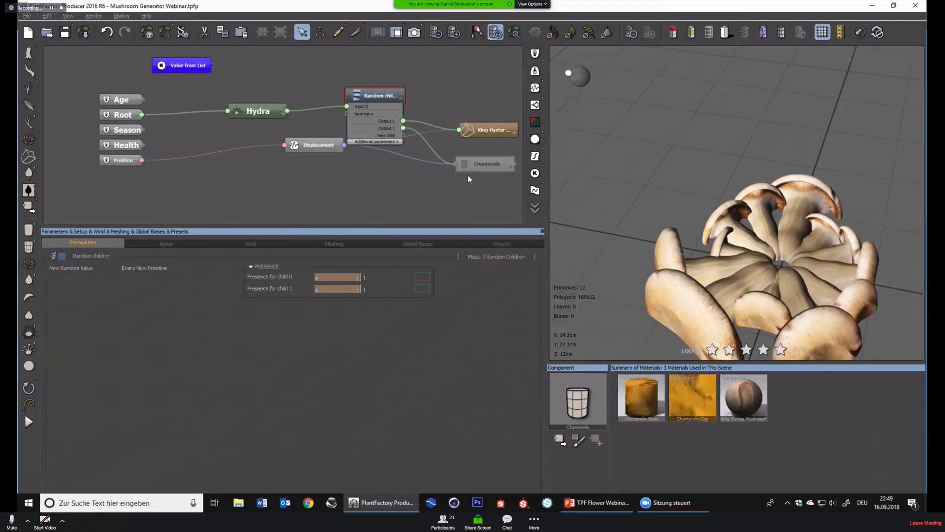
# Reduce the King Oyster Mushroom node's global scale to about 0.44
pyautogui.click(488, 133)
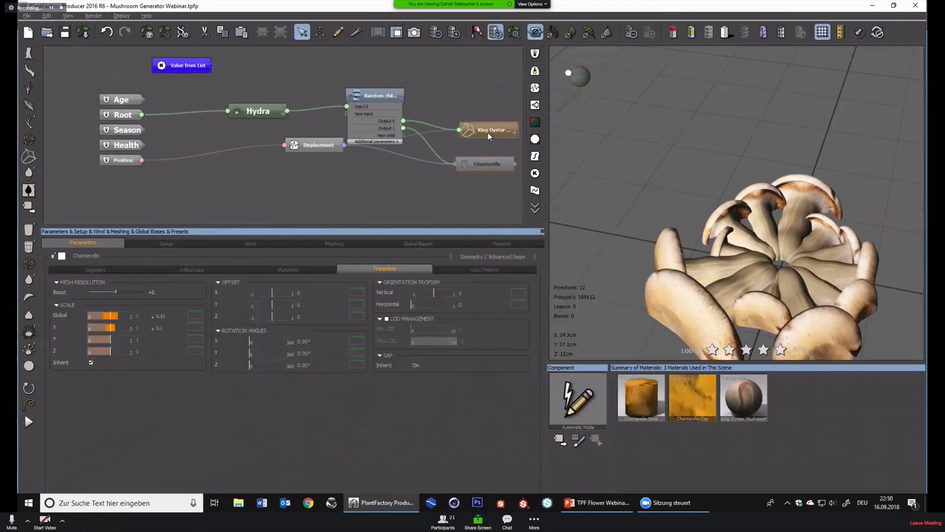
pyautogui.click(347, 271)
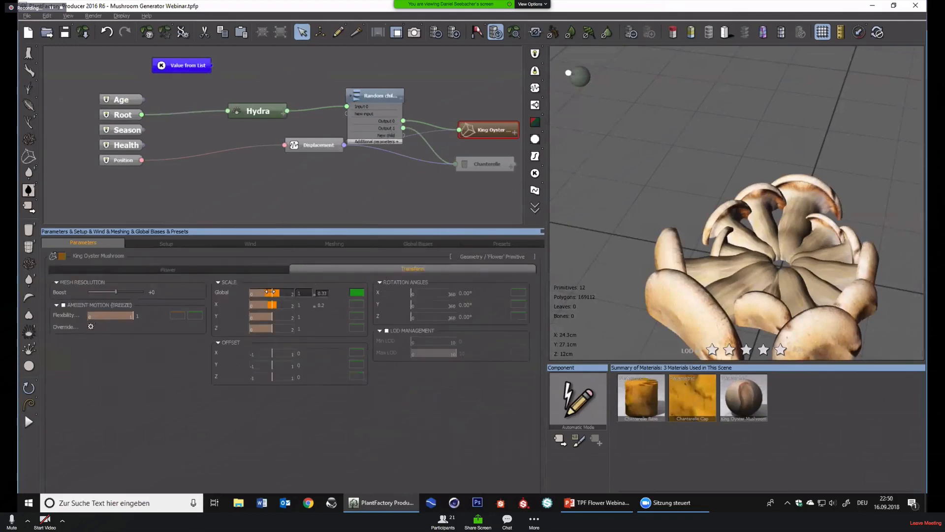
pyautogui.moveTo(270, 292); pyautogui.dragTo(257, 290)
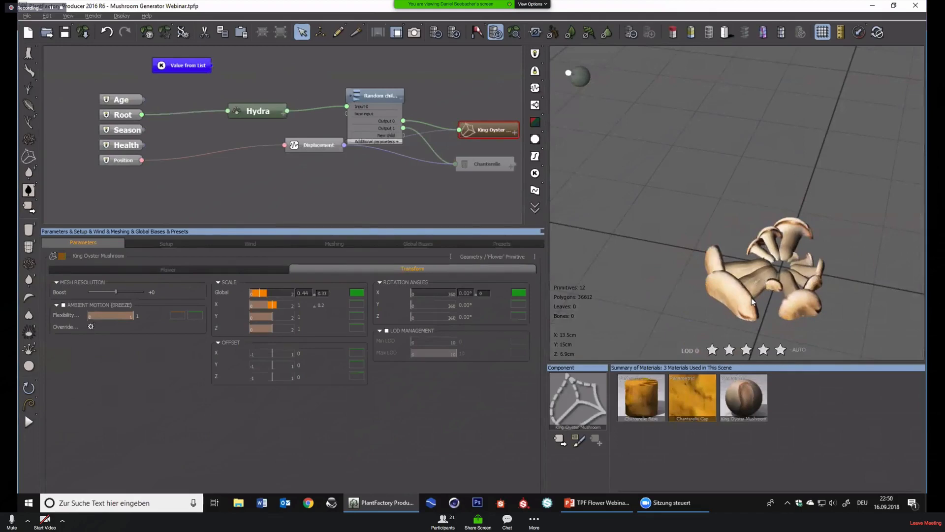
pyautogui.moveTo(752, 301); pyautogui.dragTo(743, 291, button='right')
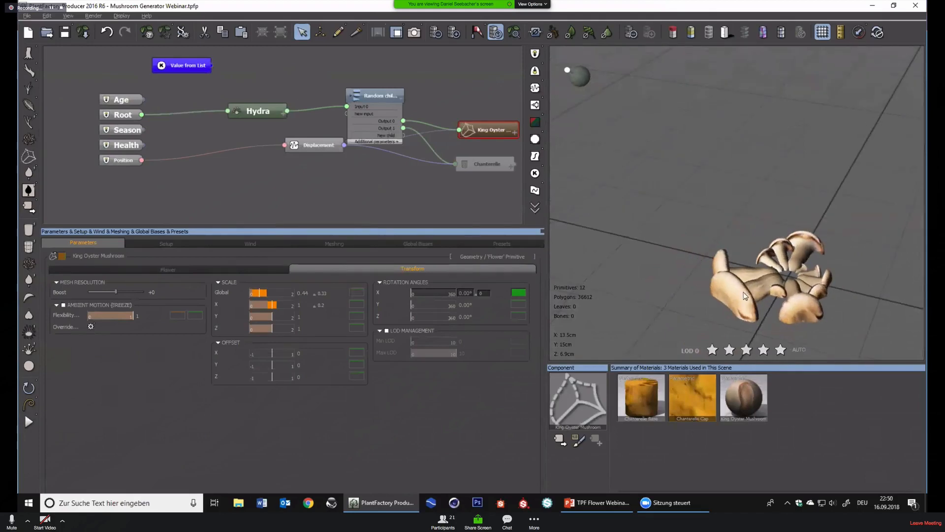
# Enable the Chanterelle node and set the King Oyster Mushroom's global scale to about 0.65
pyautogui.click(465, 165)
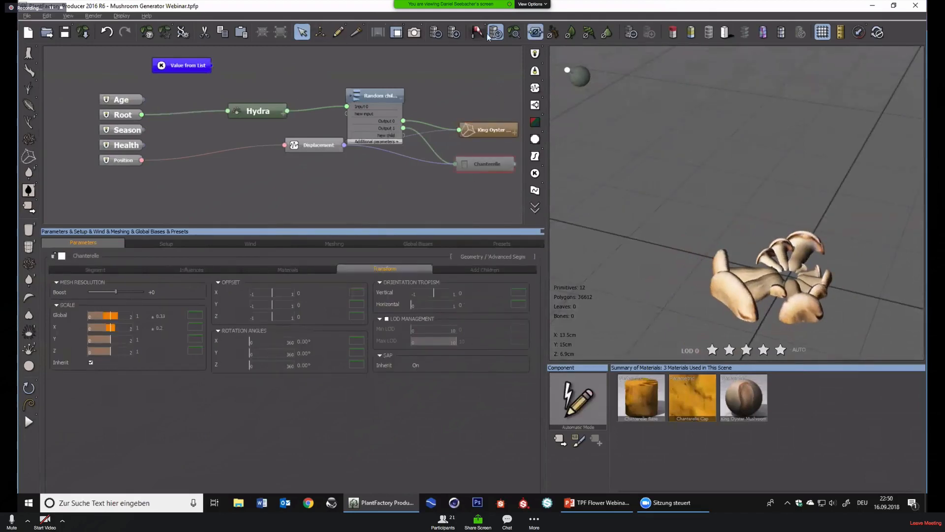
pyautogui.click(535, 33)
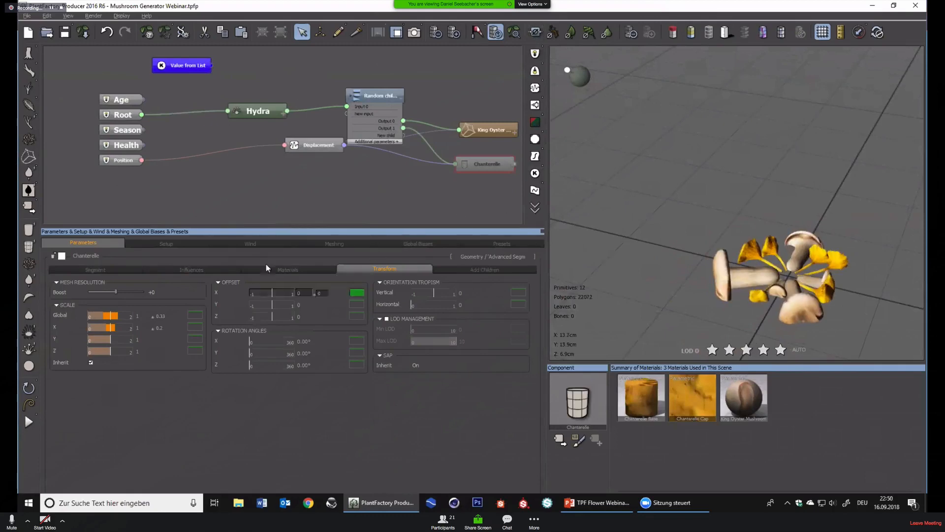
pyautogui.click(473, 132)
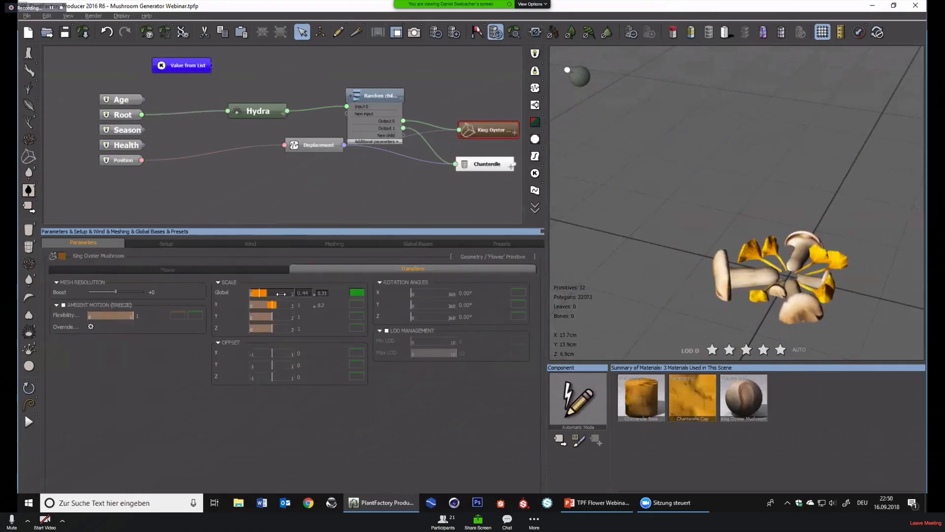
pyautogui.doubleClick(307, 292)
pyautogui.write('1')
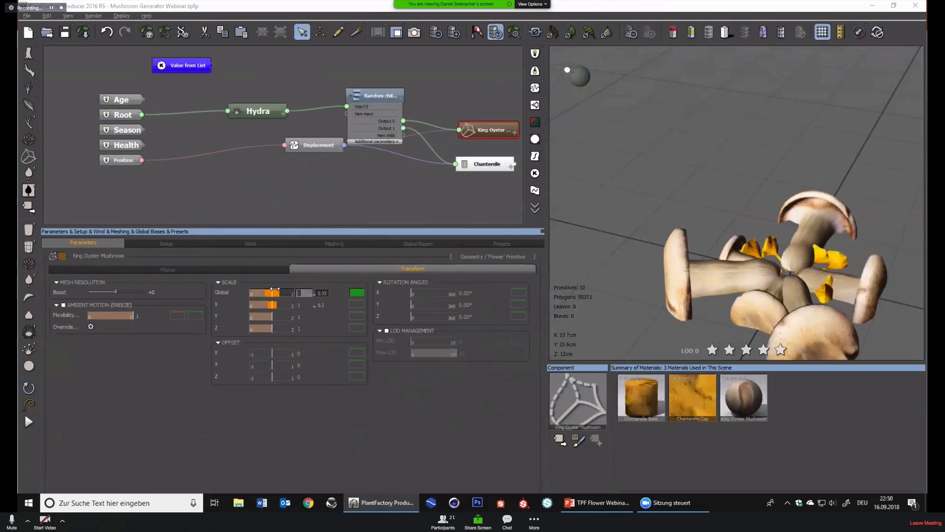
pyautogui.moveTo(274, 291); pyautogui.dragTo(266, 288)
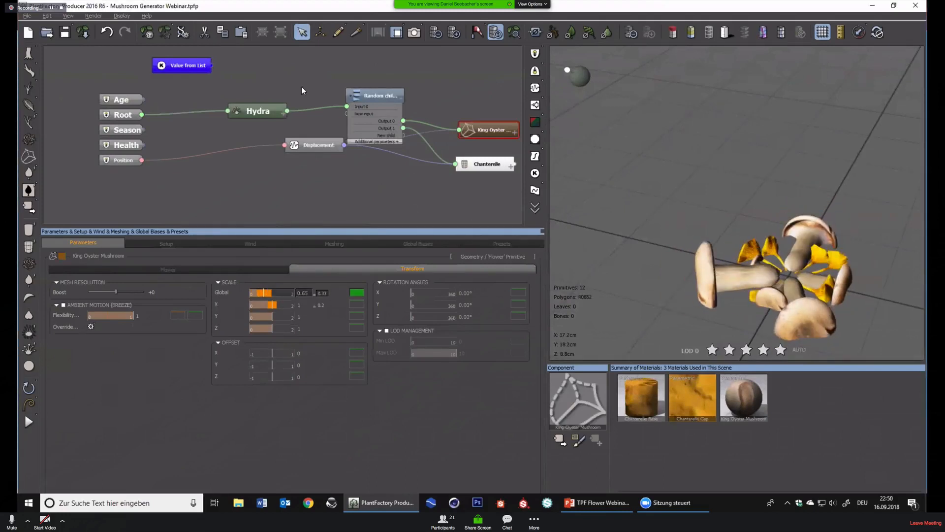
# Rearrange the graph by moving the Random Children node up and right and the Displacement node below the Hydra node
pyautogui.moveTo(347, 106); pyautogui.dragTo(402, 79)
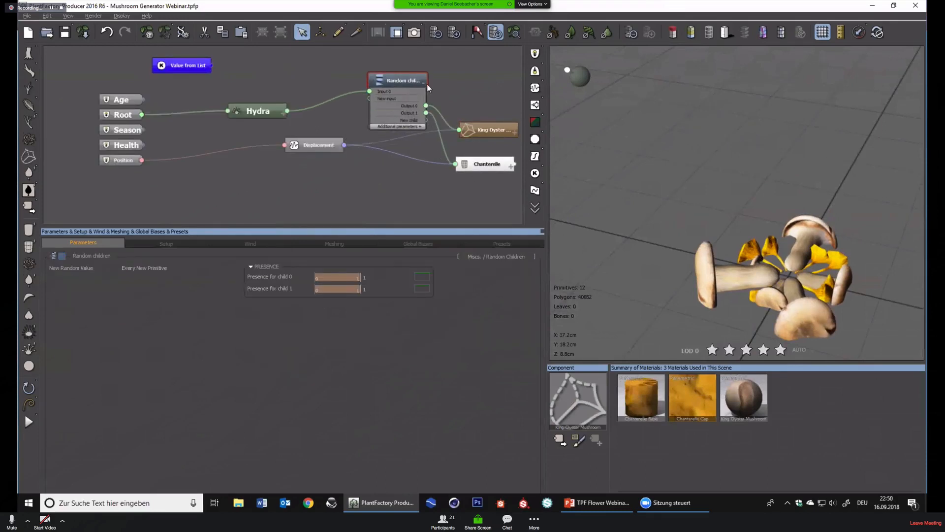
pyautogui.click(257, 111)
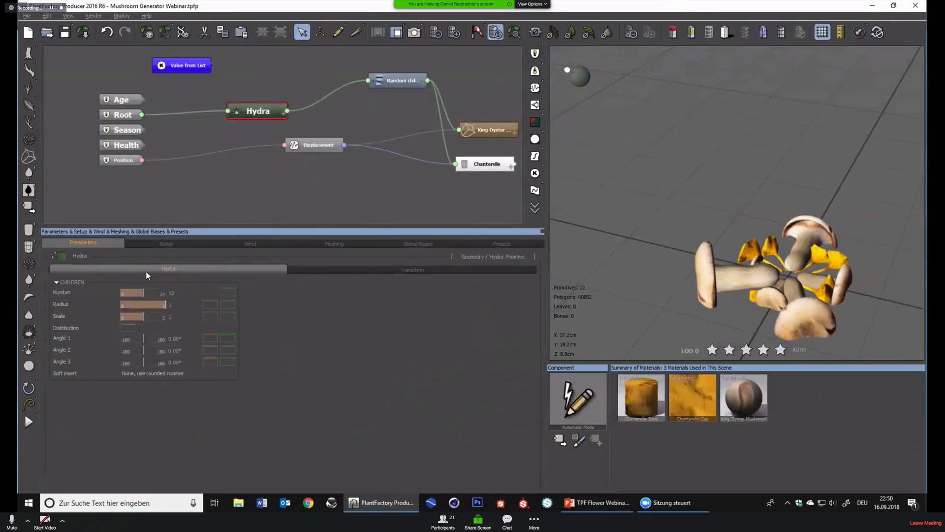
pyautogui.moveTo(288, 147); pyautogui.dragTo(299, 189)
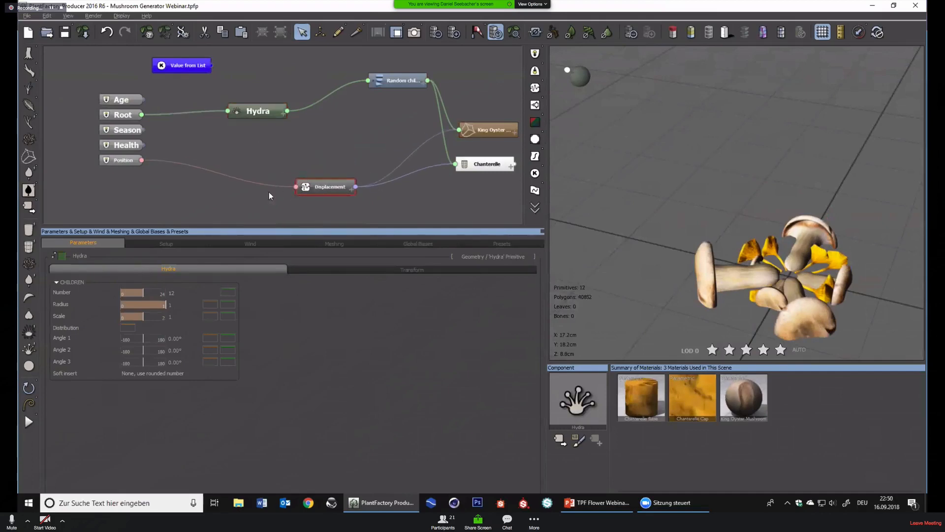
# Set the Hydra node's Angle 1 to about 93.75 and its radius to about 11.38
pyautogui.click(245, 116)
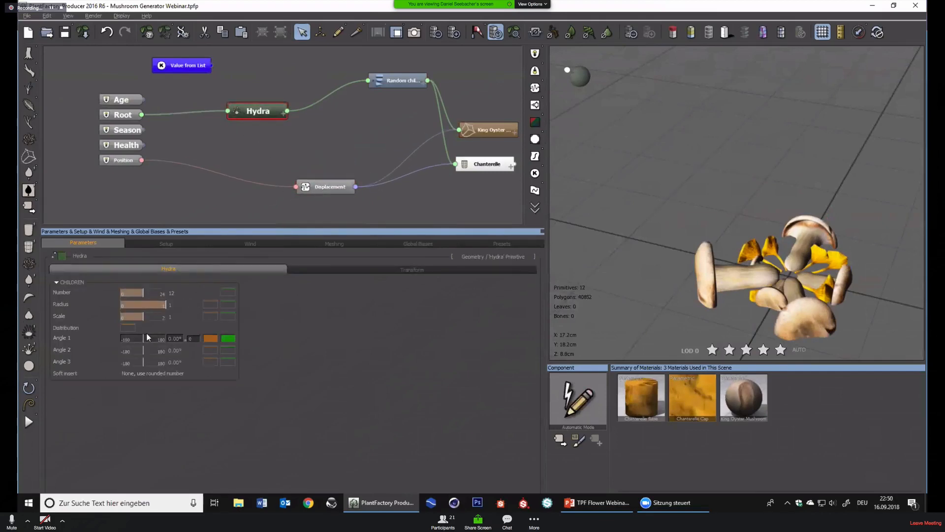
pyautogui.moveTo(146, 337); pyautogui.dragTo(158, 337)
pyautogui.moveTo(152, 302); pyautogui.dragTo(259, 298)
pyautogui.moveTo(171, 303); pyautogui.dragTo(216, 303)
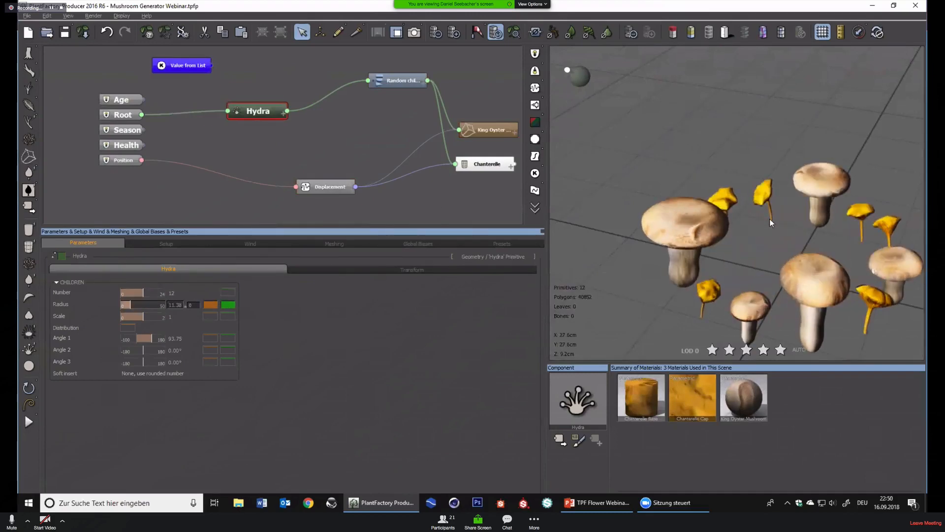
pyautogui.moveTo(770, 219); pyautogui.dragTo(753, 197, button='right')
pyautogui.scroll(-3, 753, 197)
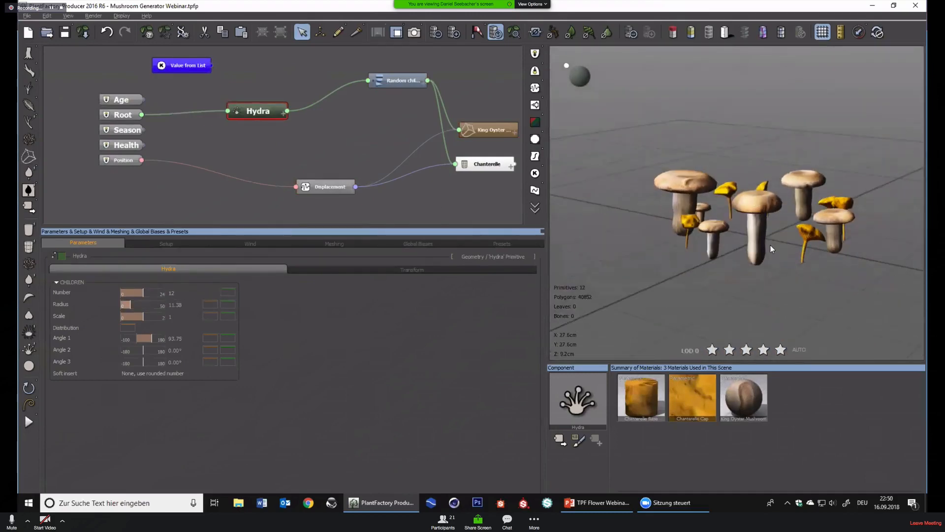
pyautogui.moveTo(770, 246); pyautogui.dragTo(738, 254, button='right')
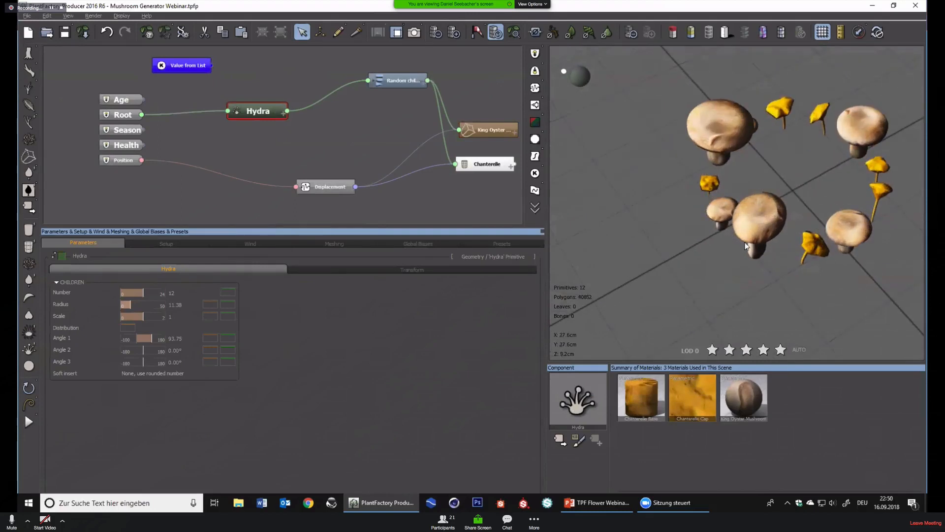
pyautogui.moveTo(823, 176); pyautogui.dragTo(702, 244, button='middle')
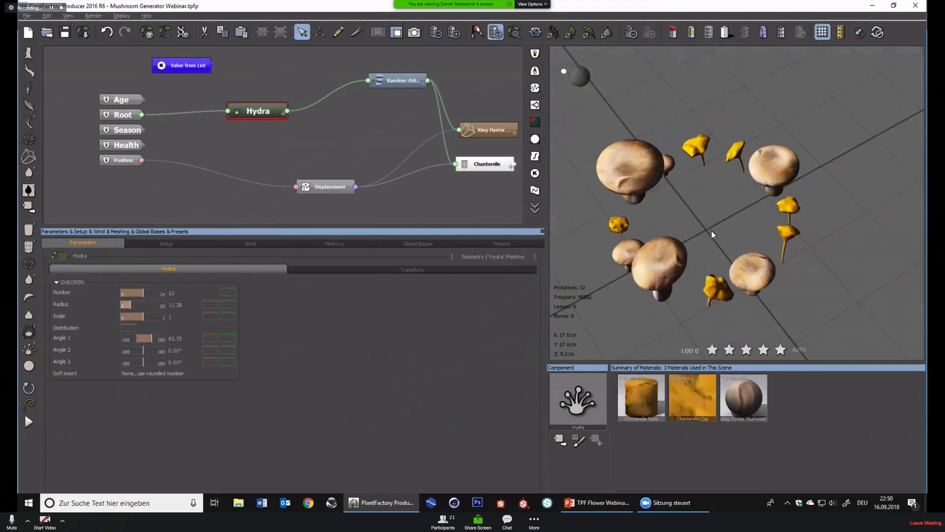
pyautogui.moveTo(711, 231); pyautogui.dragTo(758, 136, button='right')
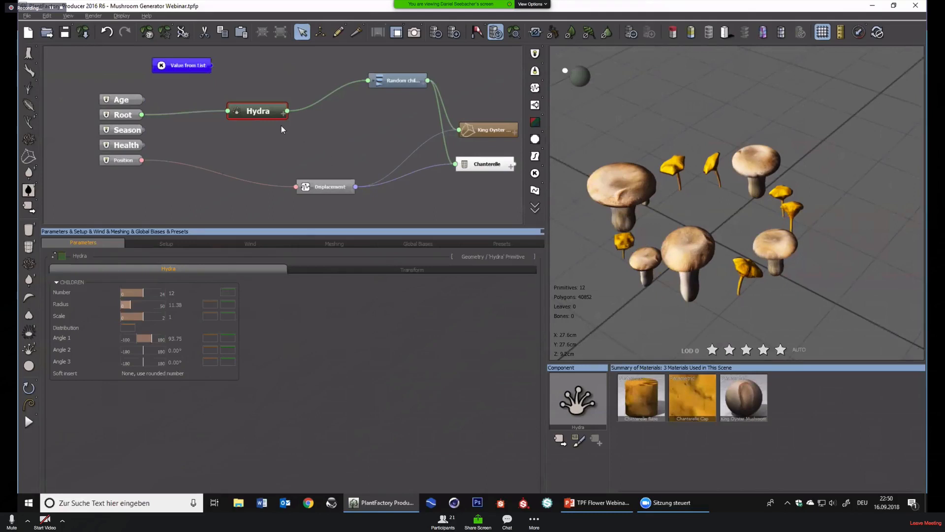
# Delete the connection between the Hydra node and the Random Children node
pyautogui.click(311, 105)
pyautogui.press('Delete')
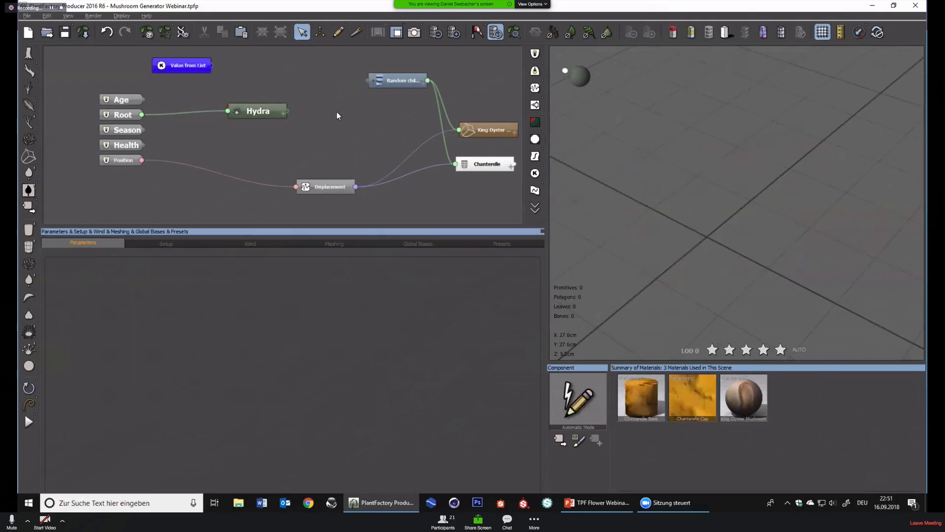
pyautogui.rightClick(363, 112)
# Set the Hydra node's Angle 1 to 0
pyautogui.click(255, 112)
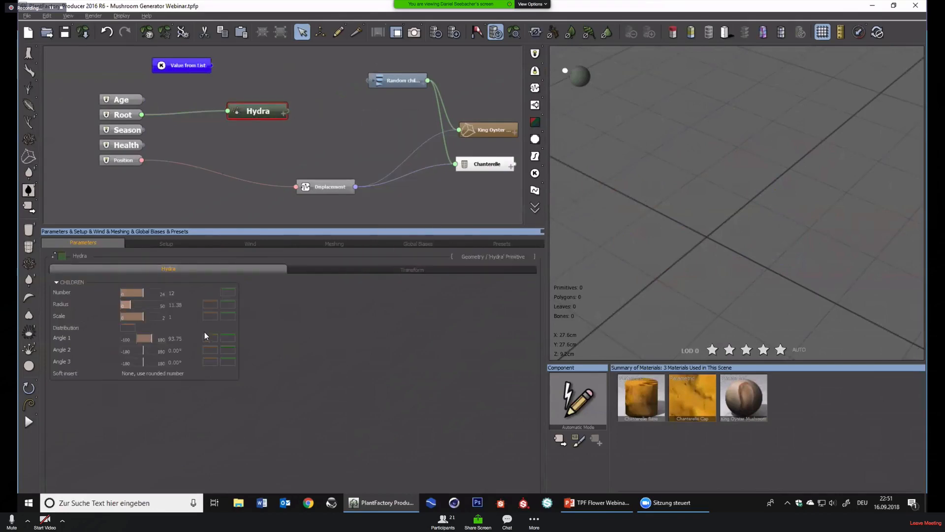
pyautogui.click(176, 338)
pyautogui.write('0')
pyautogui.press('Return')
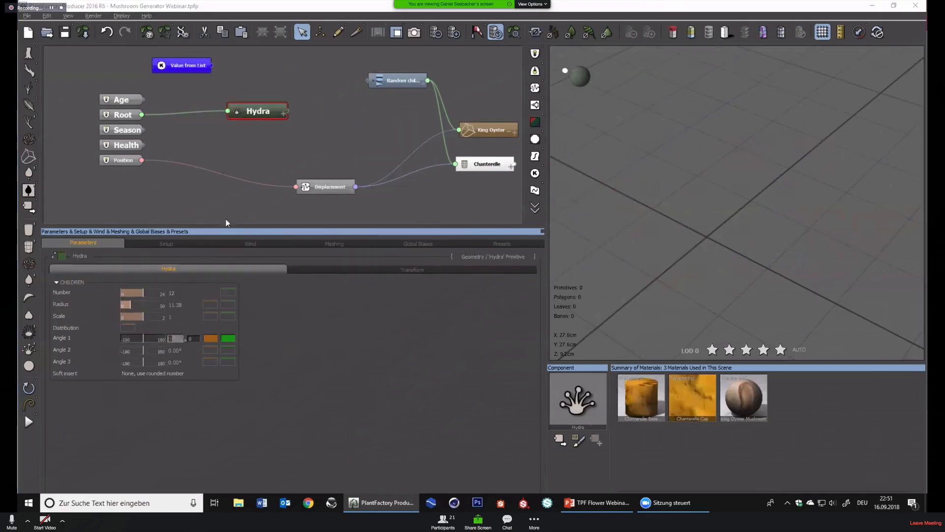
# Add an Advanced Segment primitive to the graph and connect it to the Hydra node's output
pyautogui.rightClick(318, 115)
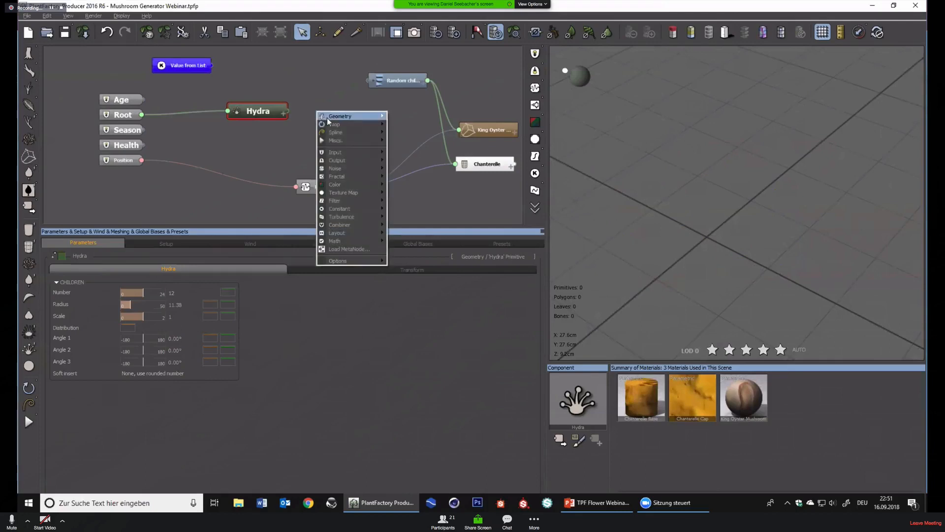
pyautogui.moveTo(327, 119)
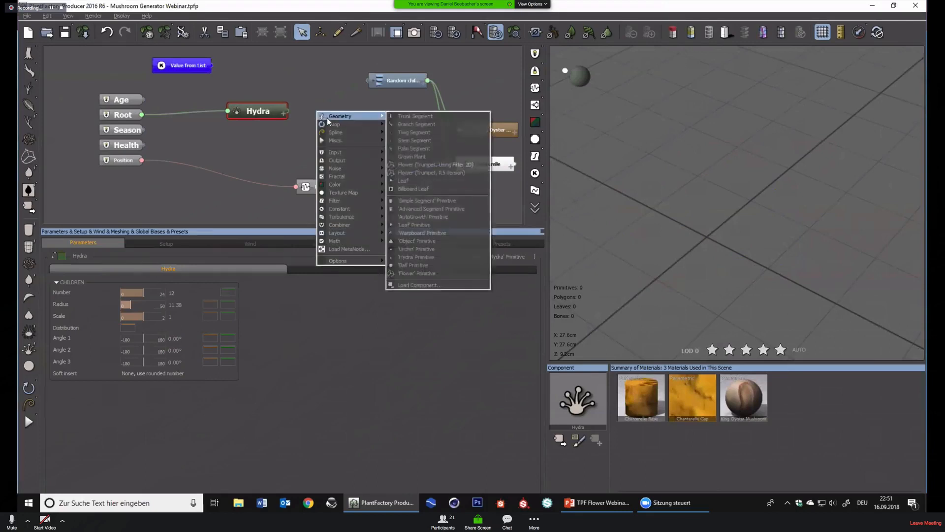
pyautogui.click(439, 208)
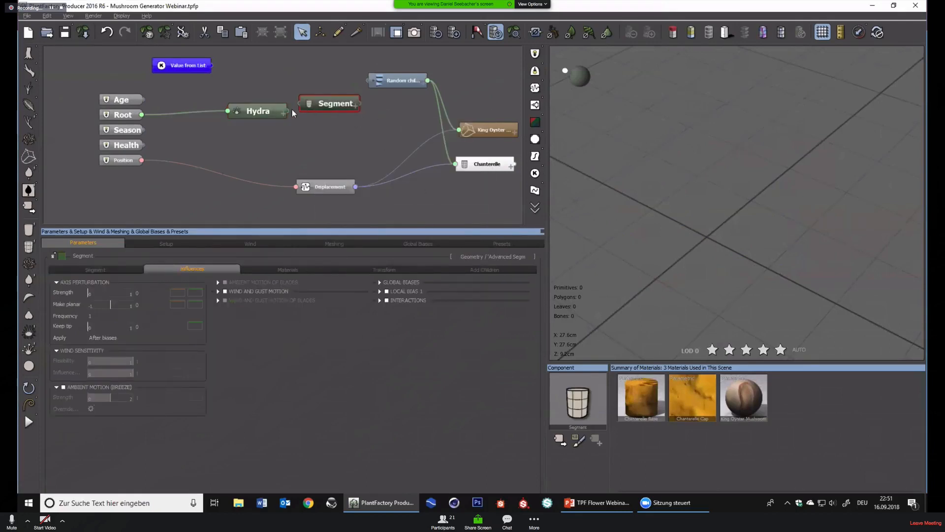
pyautogui.moveTo(298, 105); pyautogui.dragTo(275, 116)
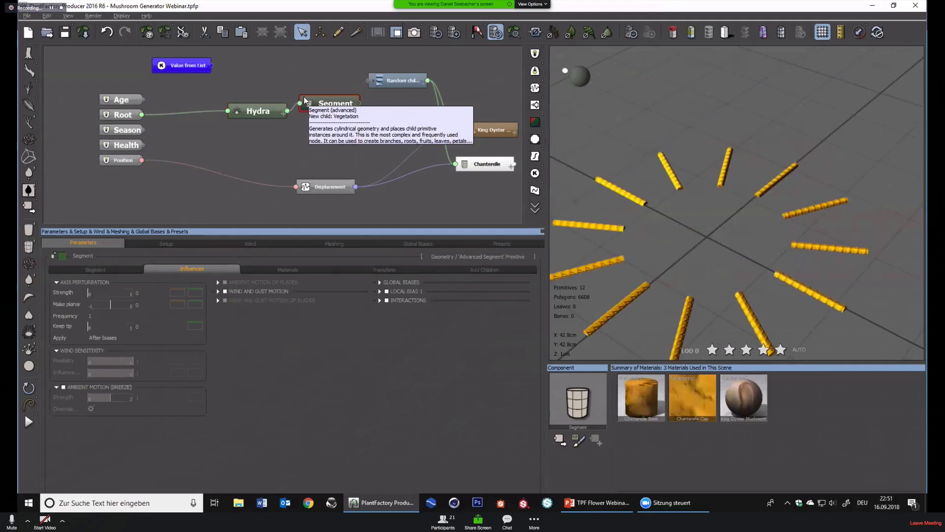
# Set the Segment node's length to 7 with a variation of 2
pyautogui.click(96, 270)
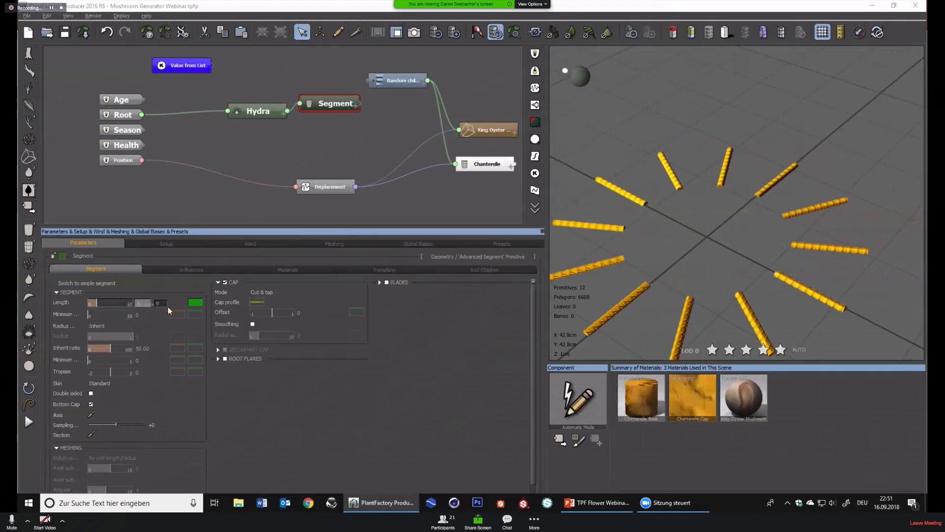
pyautogui.write('7')
pyautogui.click(162, 304)
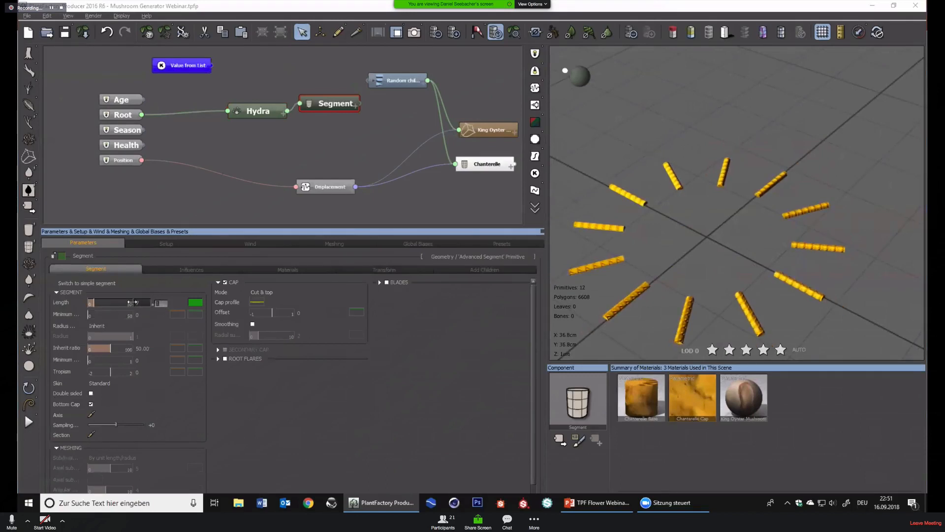
pyautogui.write('2')
pyautogui.press('Return')
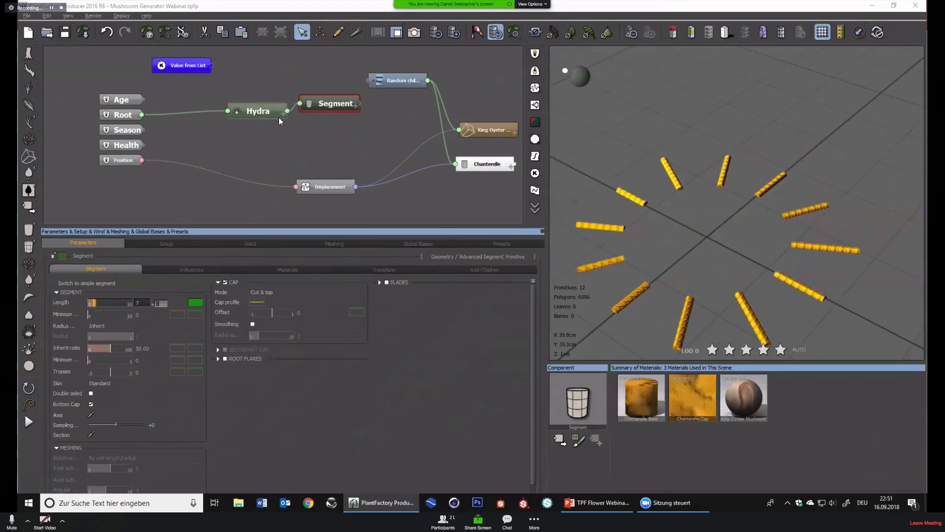
# Rename the Segment node to Dummy Distribution and connect its output to the Random Children node
pyautogui.doubleClick(343, 101)
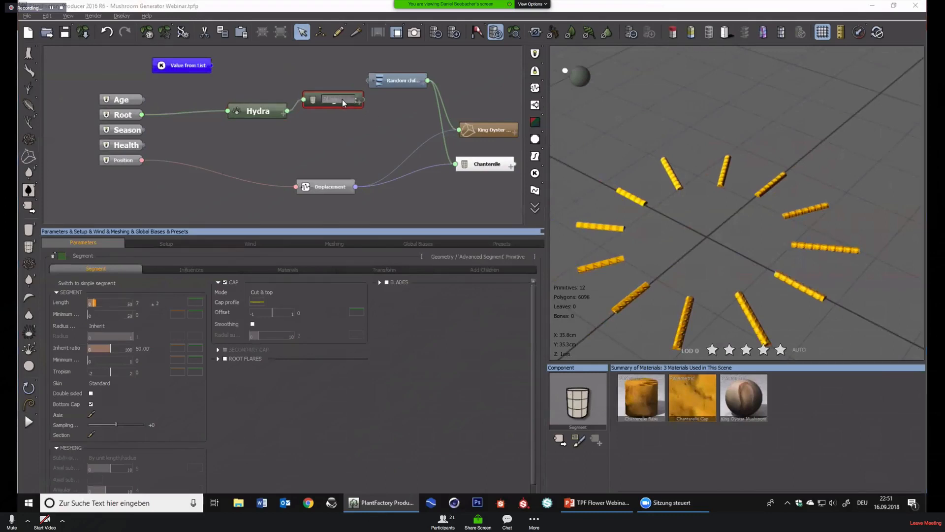
pyautogui.write('Dummy De...')
pyautogui.click(353, 114)
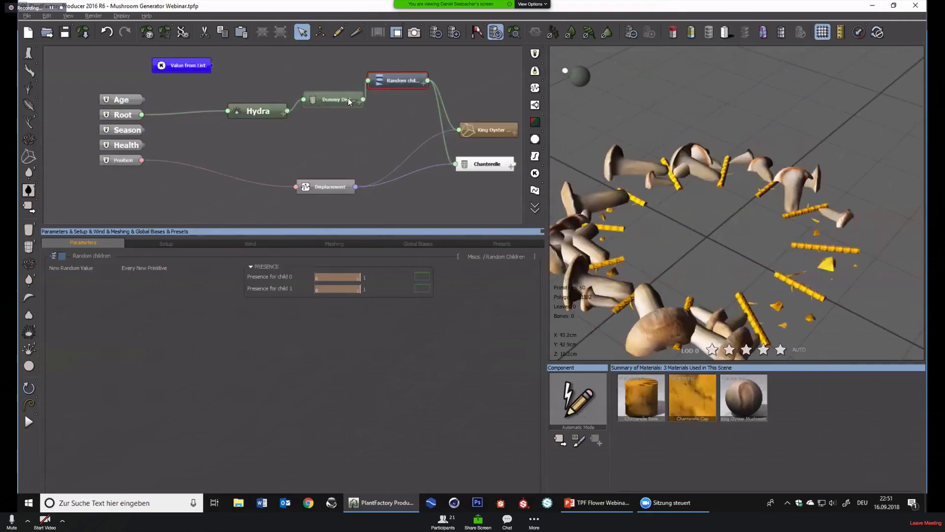
pyautogui.moveTo(327, 105); pyautogui.dragTo(329, 115)
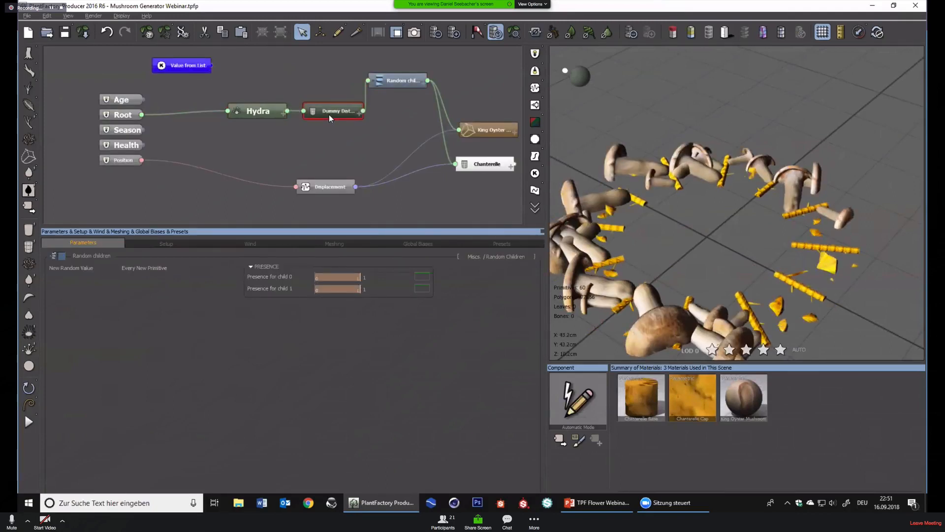
# Set the Dummy Distribution node's number of Random Children to 3 with a variation of 1
pyautogui.click(485, 269)
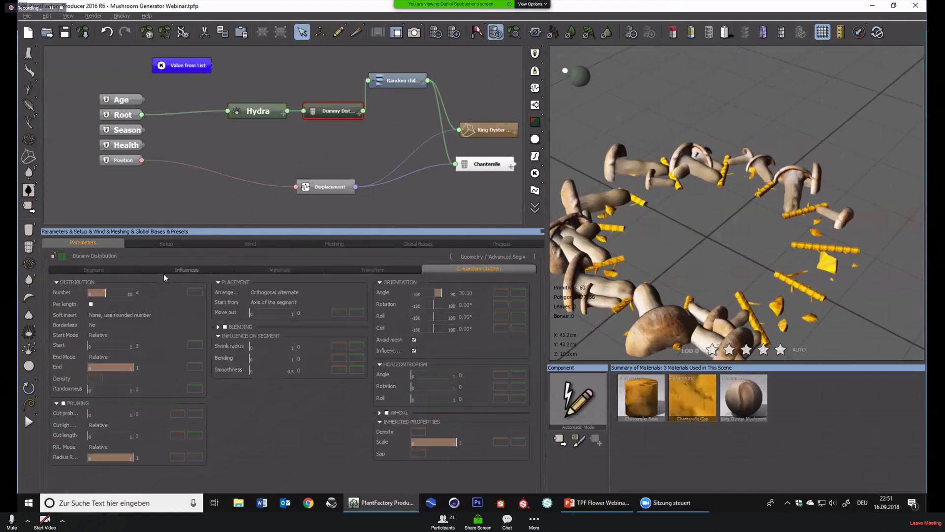
pyautogui.click(145, 291)
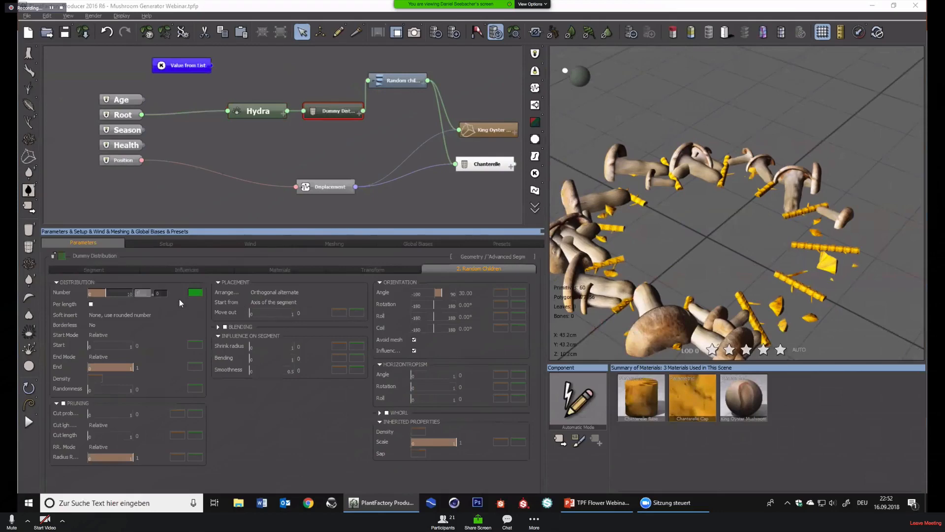
pyautogui.write('7')
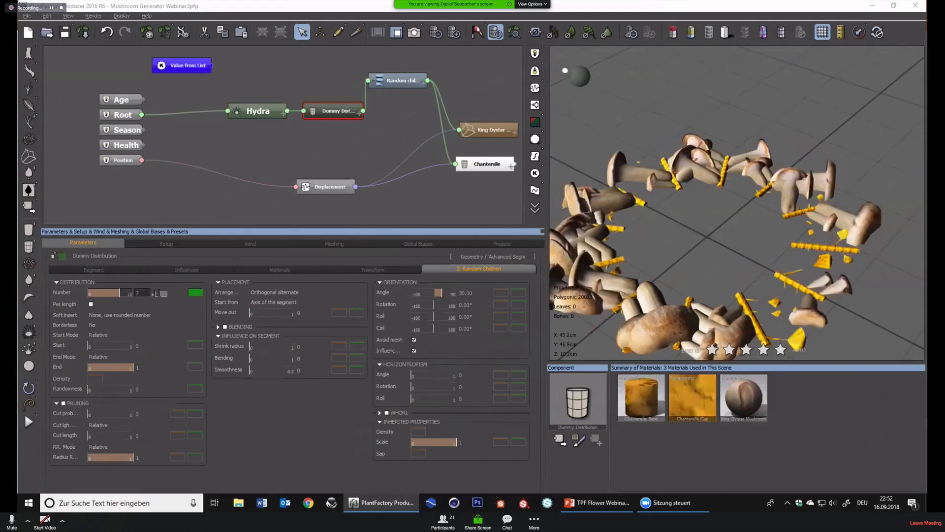
pyautogui.write('1')
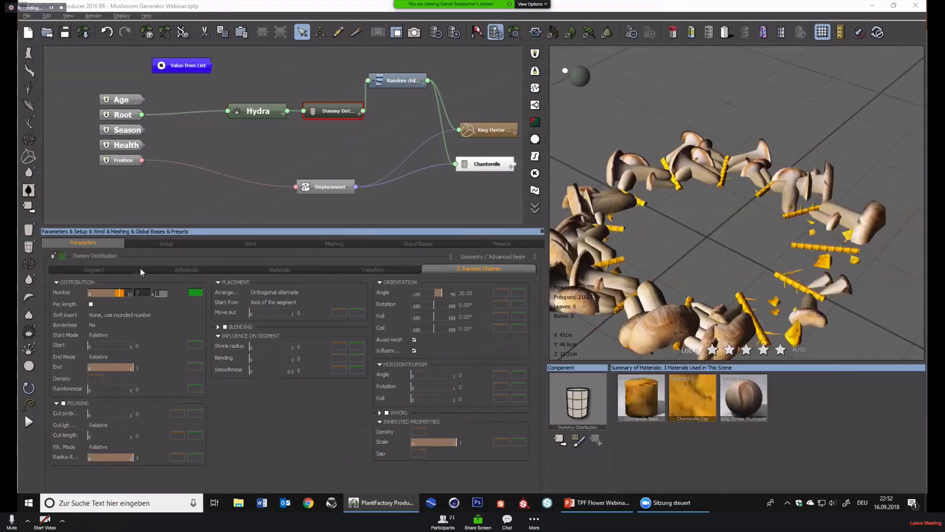
pyautogui.click(140, 292)
pyautogui.write('3')
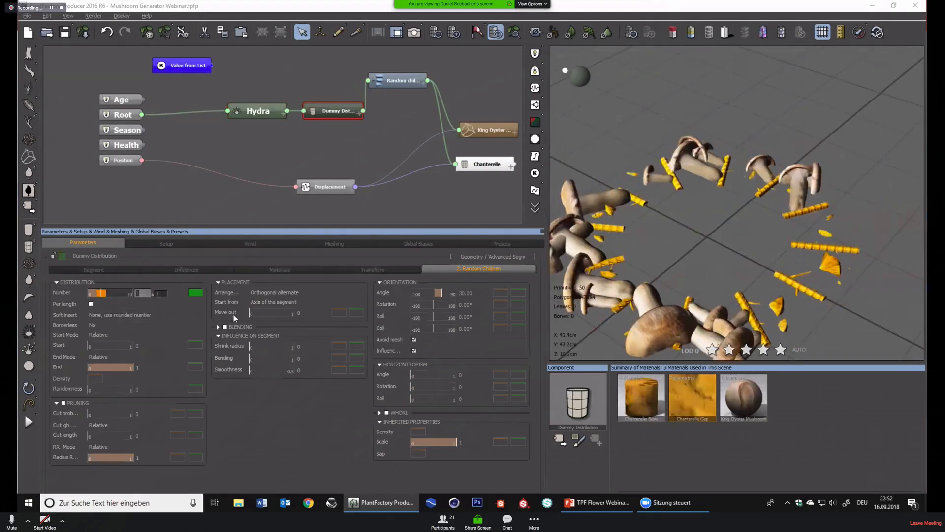
# Set the Dummy Distribution segment's inherit ratio to about 90.6 and its length to about 12.2
pyautogui.click(109, 271)
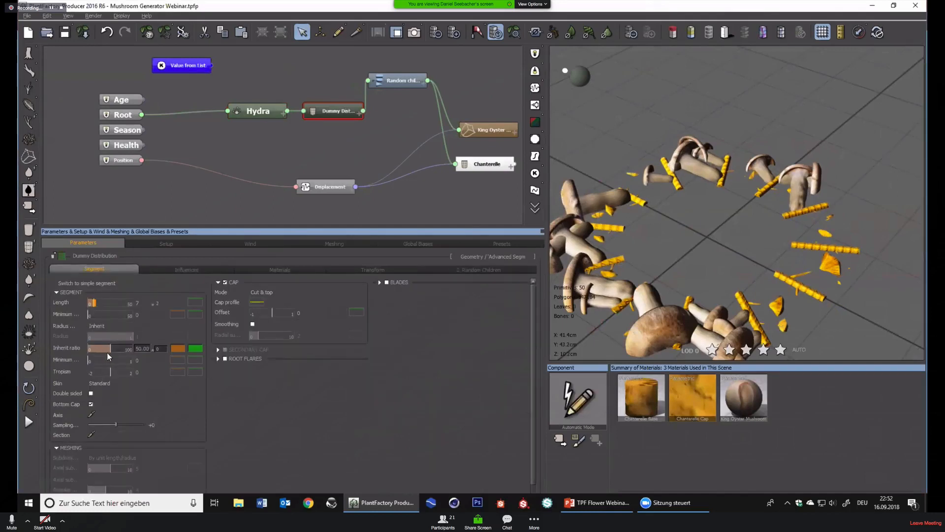
pyautogui.moveTo(112, 347); pyautogui.dragTo(130, 347)
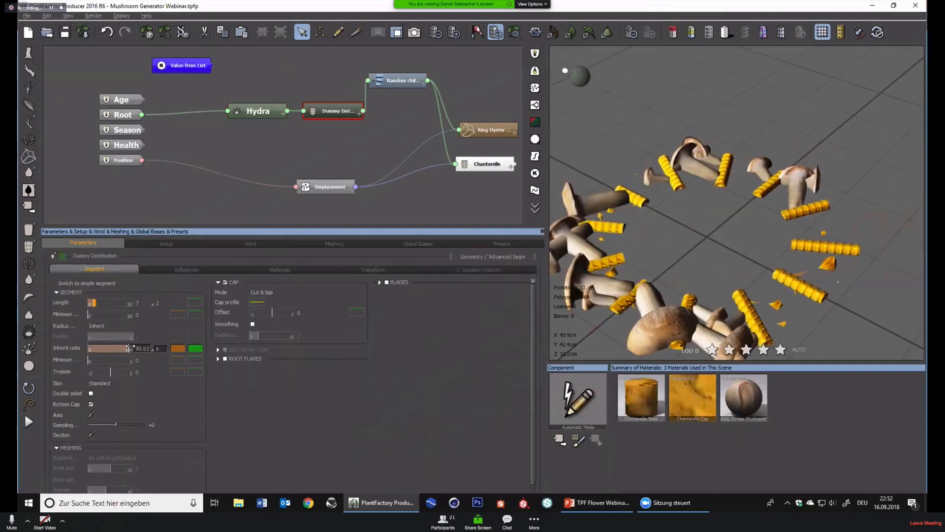
pyautogui.moveTo(95, 302); pyautogui.dragTo(97, 303)
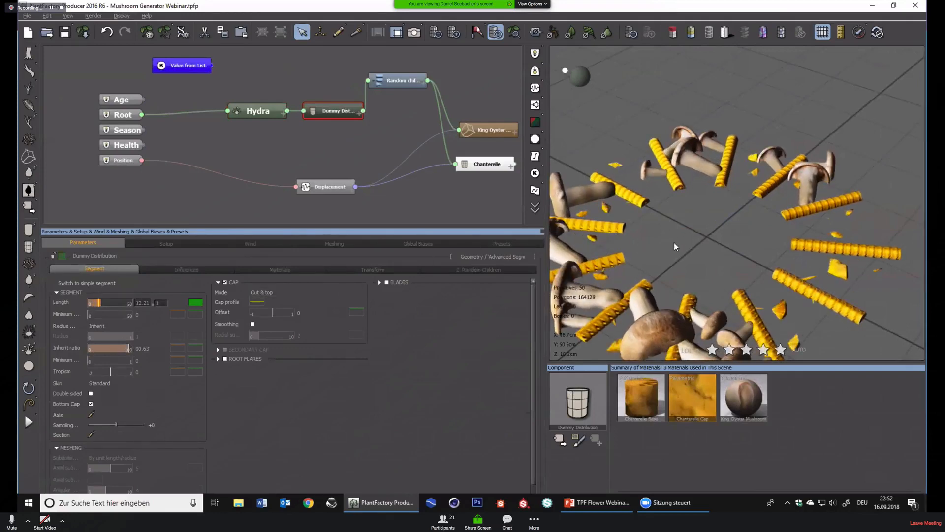
pyautogui.moveTo(674, 242); pyautogui.dragTo(681, 233, button='right')
# Orient the Random Children on the Dummy Distribution node with Angle 0, Rotation 0 and Roll 82.50
pyautogui.click(476, 271)
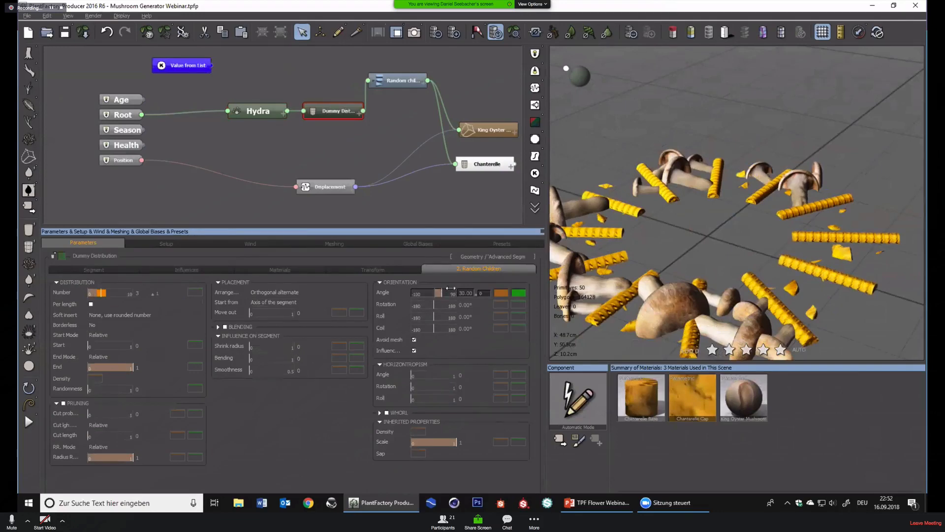
pyautogui.doubleClick(466, 293)
pyautogui.write('0')
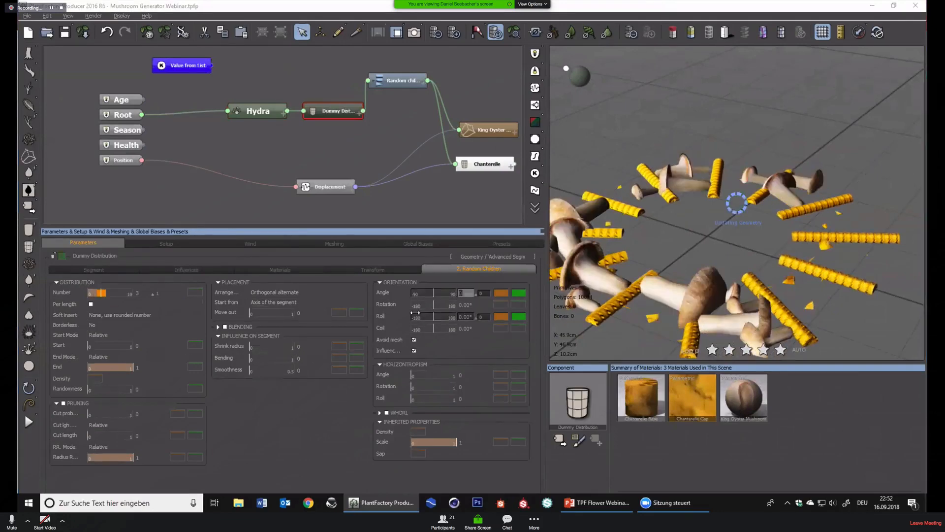
pyautogui.moveTo(441, 304); pyautogui.dragTo(451, 315)
pyautogui.click(471, 306)
pyautogui.write('0')
pyautogui.press('Return')
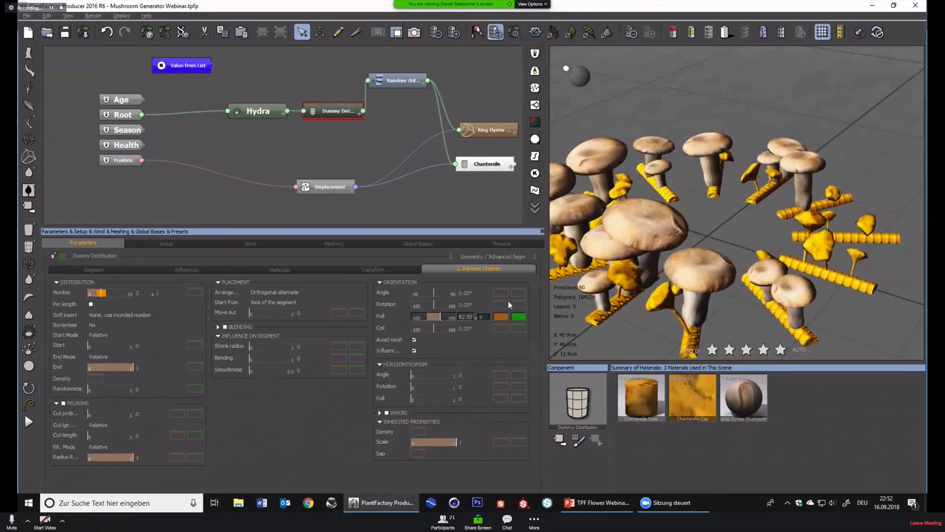
# Lengthen the Dummy Distribution segment to about 24.2
pyautogui.click(106, 269)
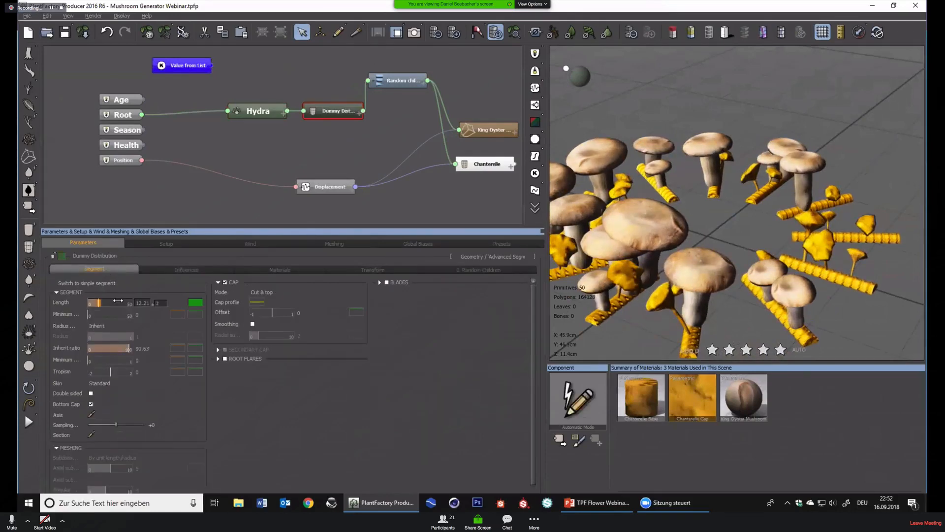
pyautogui.moveTo(102, 303); pyautogui.dragTo(118, 305)
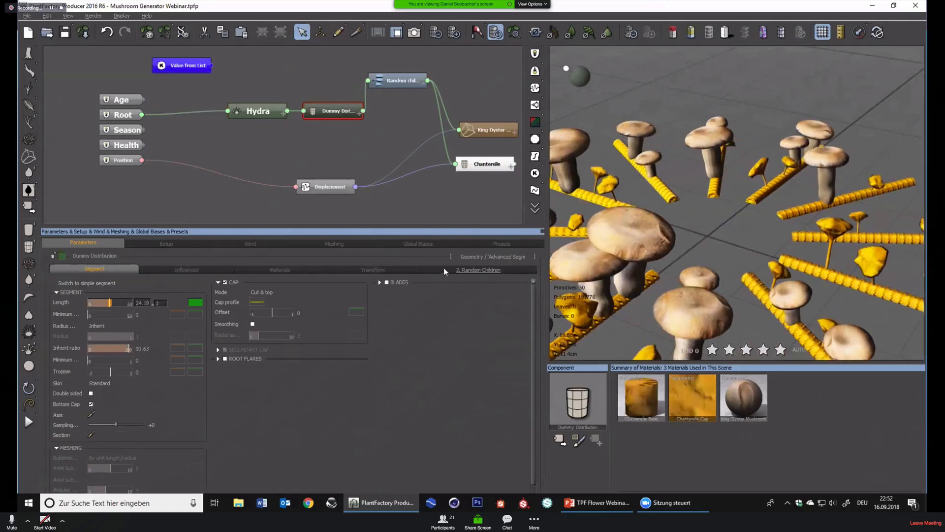
pyautogui.scroll(-5, 711, 259)
pyautogui.moveTo(640, 289); pyautogui.dragTo(607, 283, button='right')
pyautogui.click(479, 269)
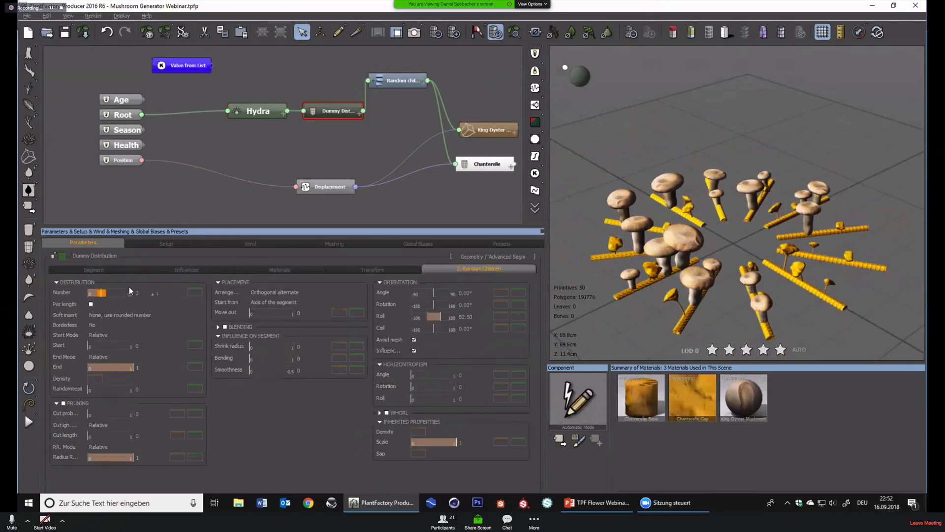
pyautogui.click(93, 269)
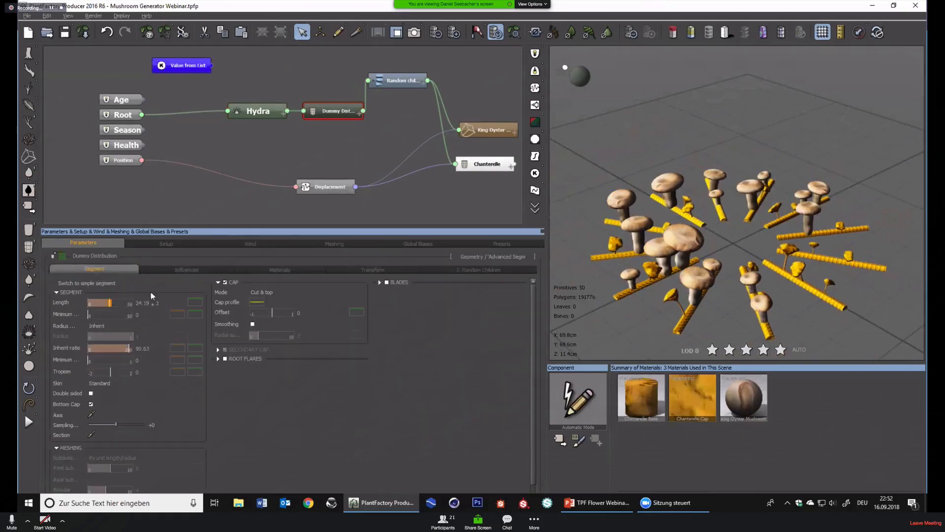
# Reduce the inherited Scale of the Dummy Distribution node's Random Children to about 0.82
pyautogui.click(454, 267)
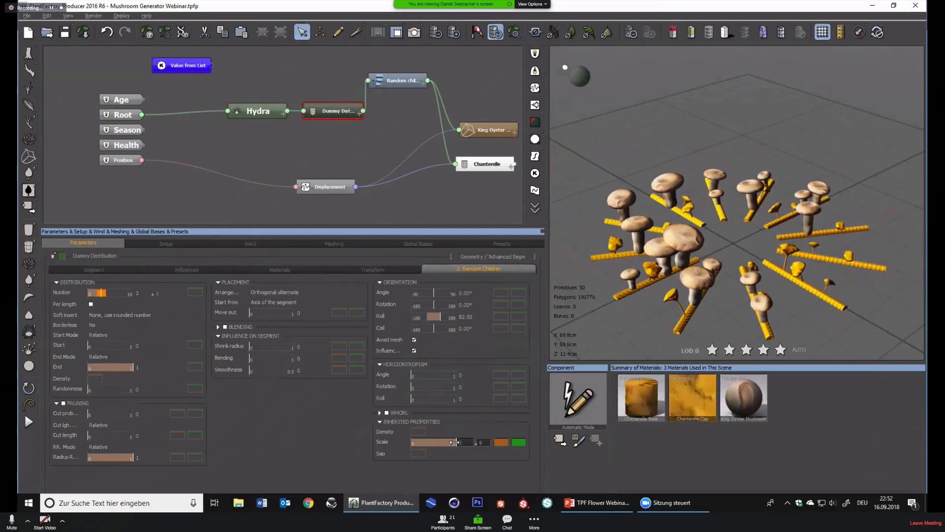
pyautogui.moveTo(456, 442)
pyautogui.mouseDown()
pyautogui.moveTo(436, 442)
pyautogui.moveTo(445, 442)
pyautogui.mouseUp()
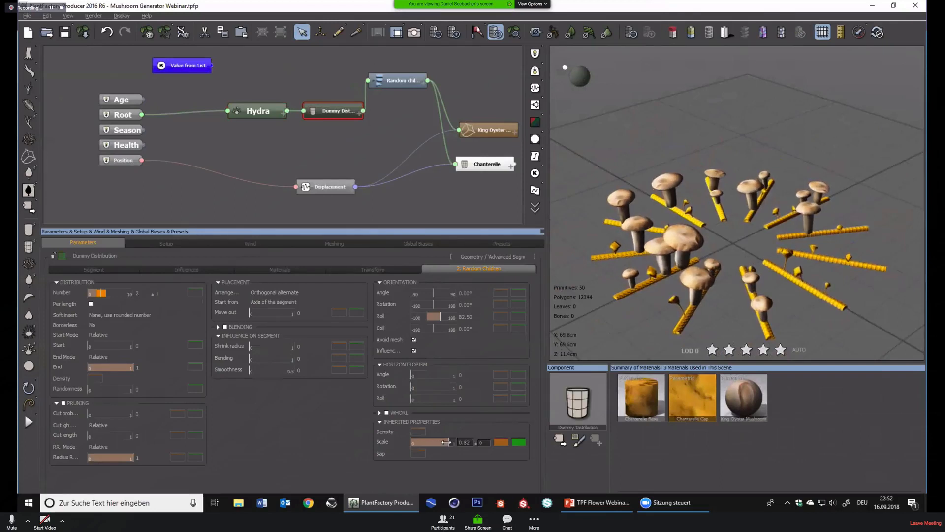
pyautogui.click(466, 441)
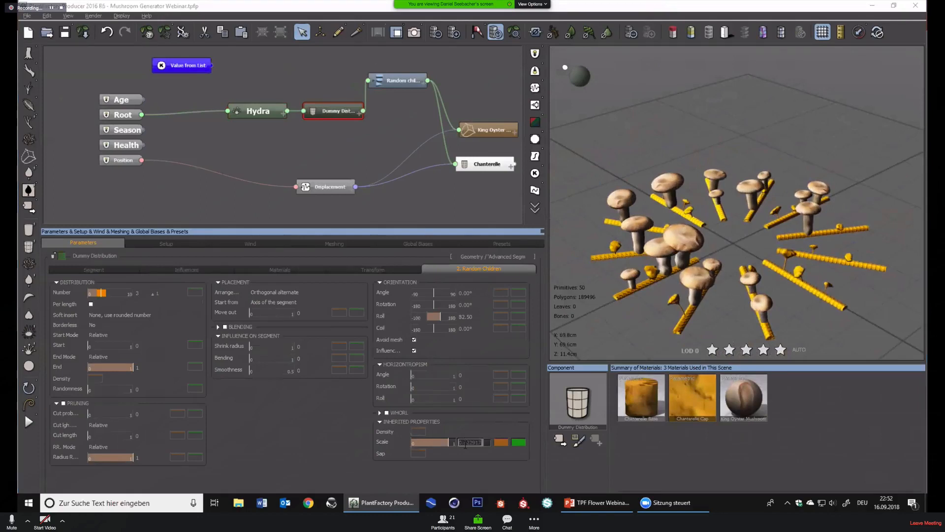
# Examine the scale settings of the King Oyster Mushroom, Hydra, Dummy Distribution and Chanterelle nodes
pyautogui.click(487, 130)
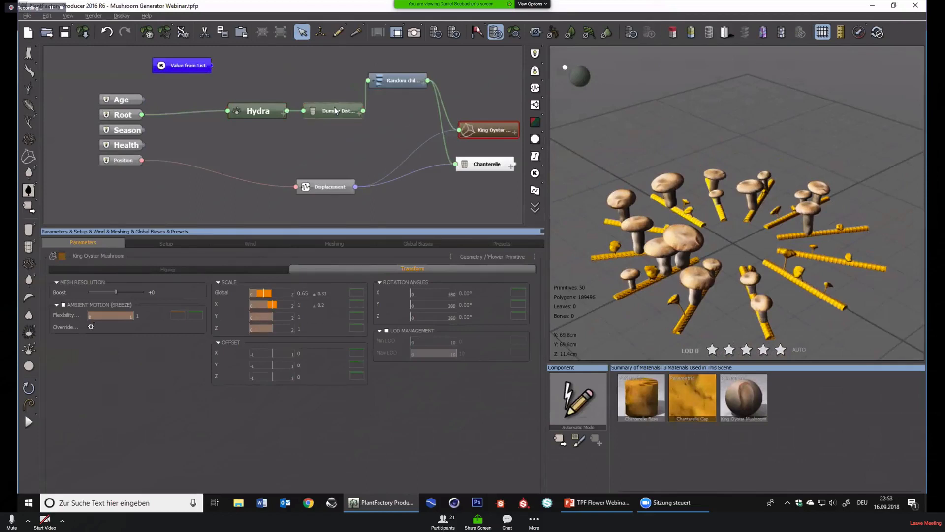
pyautogui.click(251, 114)
pyautogui.moveTo(323, 111); pyautogui.dragTo(326, 108)
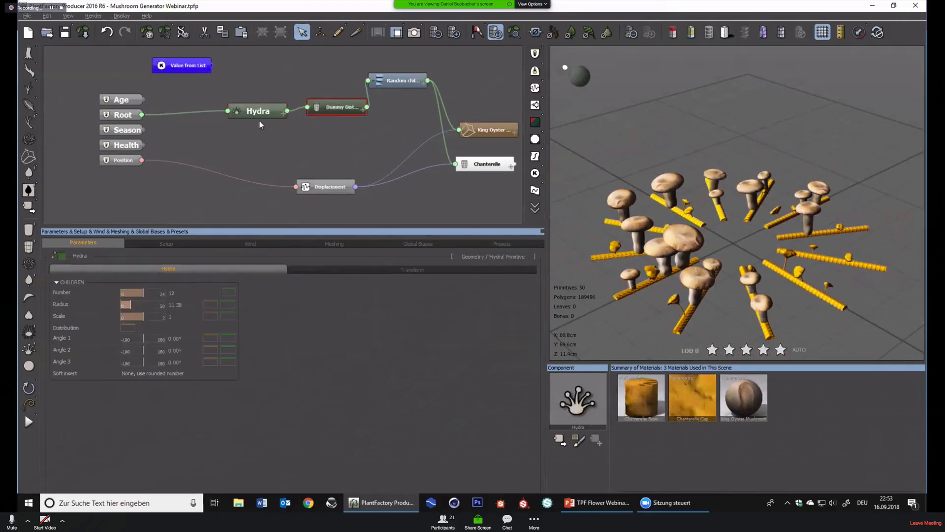
pyautogui.click(248, 118)
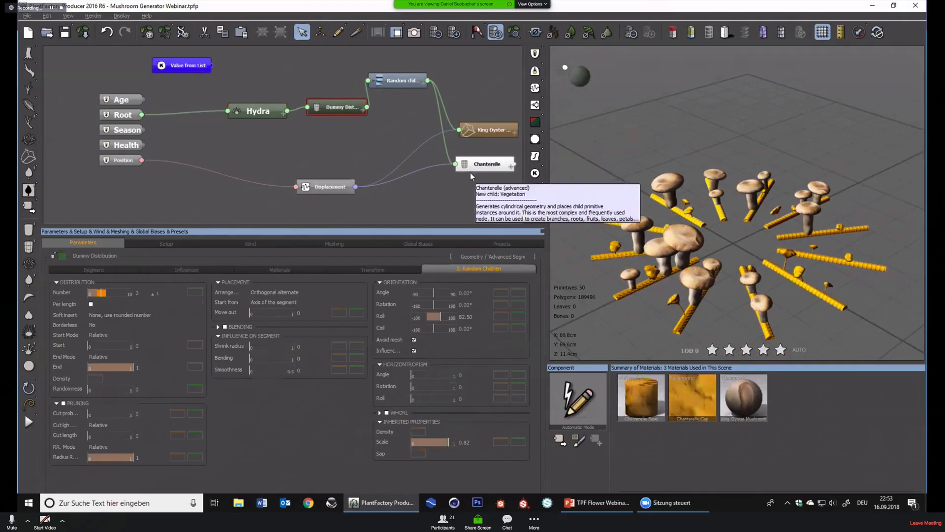
pyautogui.moveTo(466, 187); pyautogui.dragTo(425, 189, button='middle')
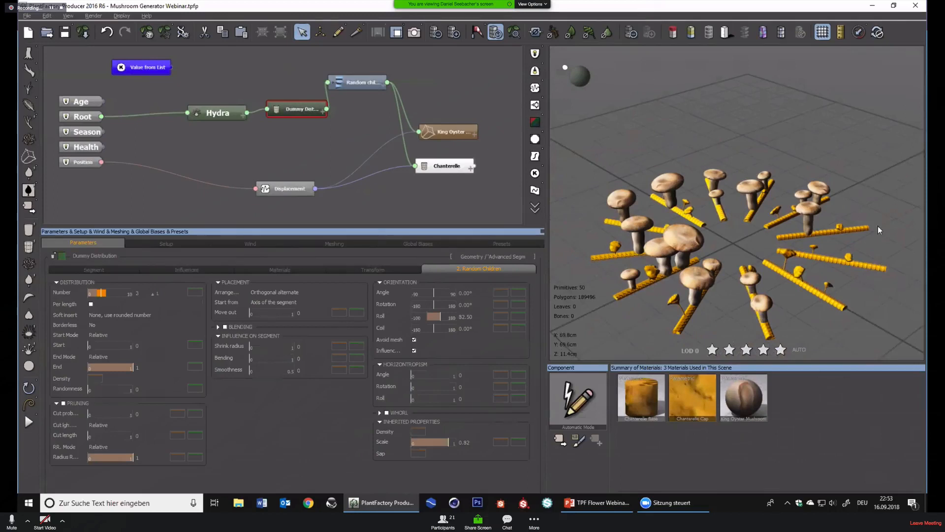
pyautogui.click(451, 172)
pyautogui.click(366, 271)
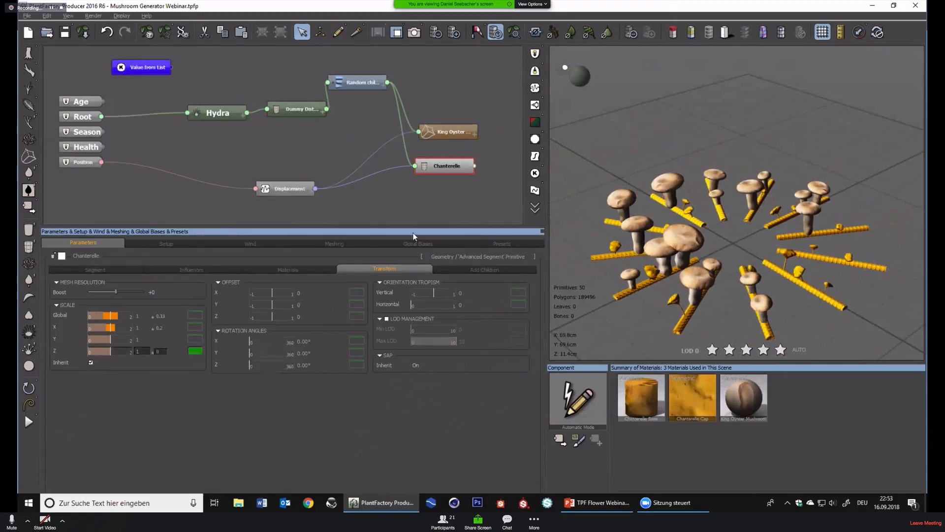
# Set the King Oyster Mushroom node's global scale to 0.44 with a variation of 0.1
pyautogui.click(442, 131)
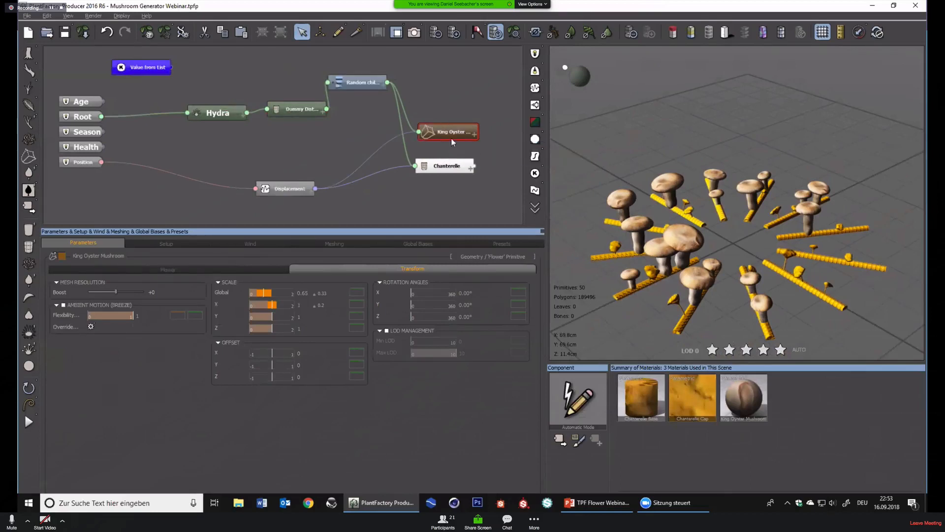
pyautogui.moveTo(279, 295); pyautogui.dragTo(271, 292)
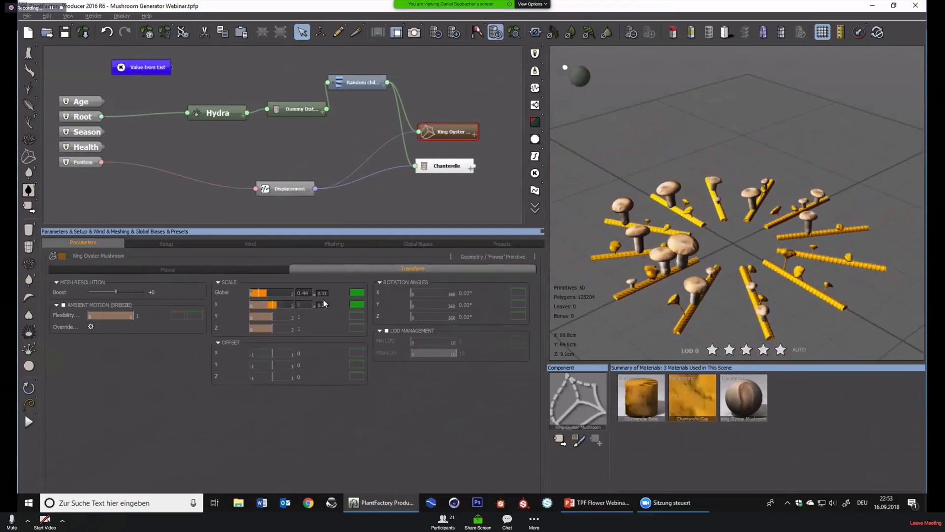
pyautogui.click(325, 291)
pyautogui.write('0')
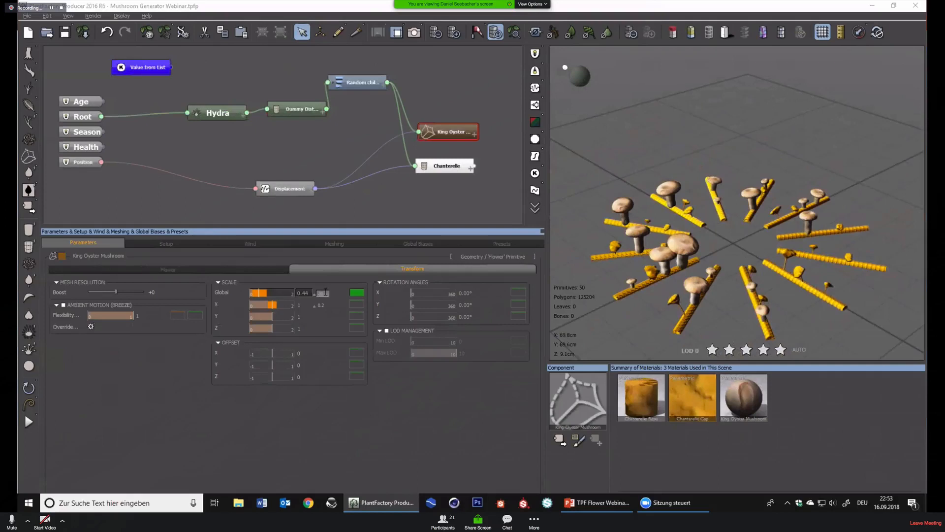
pyautogui.press('Return')
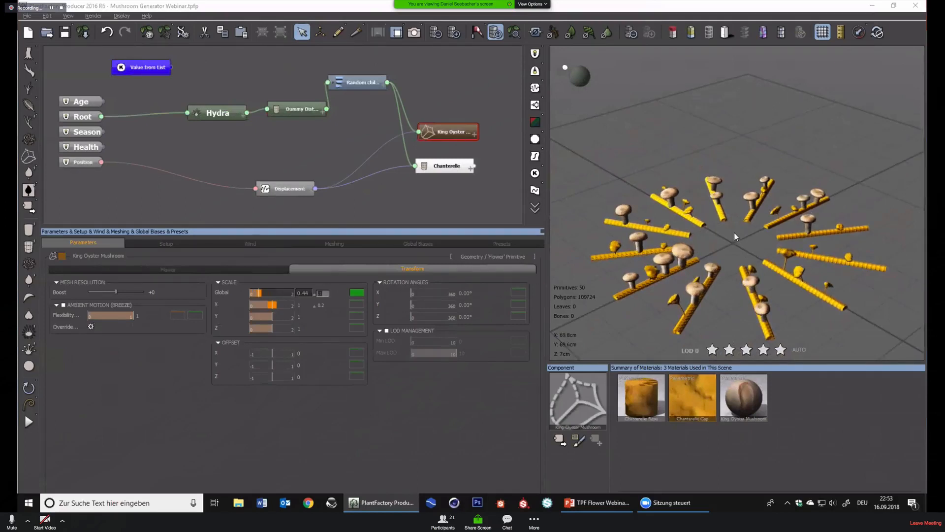
pyautogui.moveTo(734, 236); pyautogui.dragTo(719, 220)
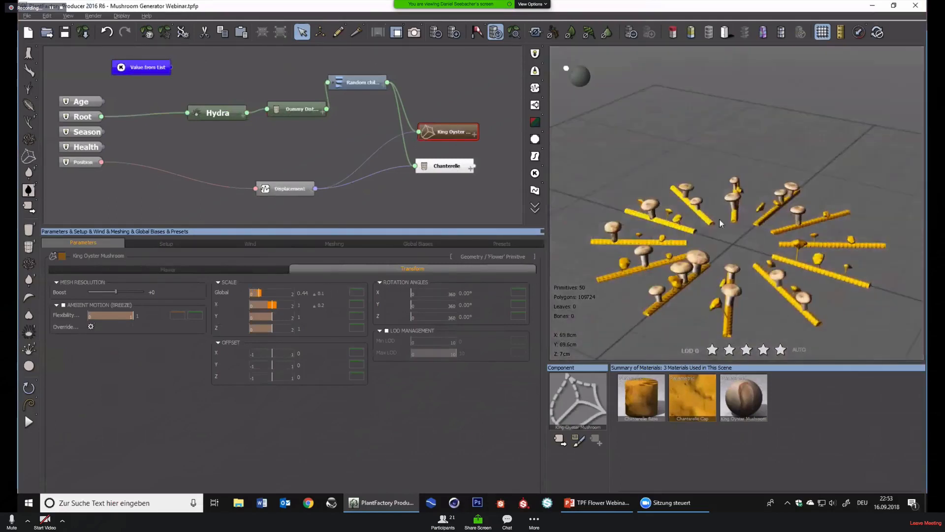
# Set the inherited Scale of the Dummy Distribution node's Random Children to 1, and select the Hydra node
pyautogui.click(237, 113)
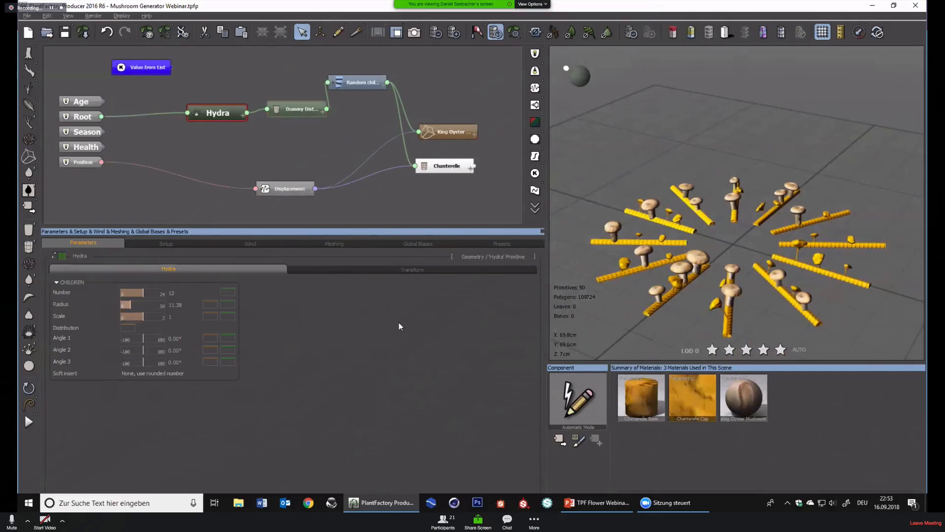
pyautogui.click(468, 441)
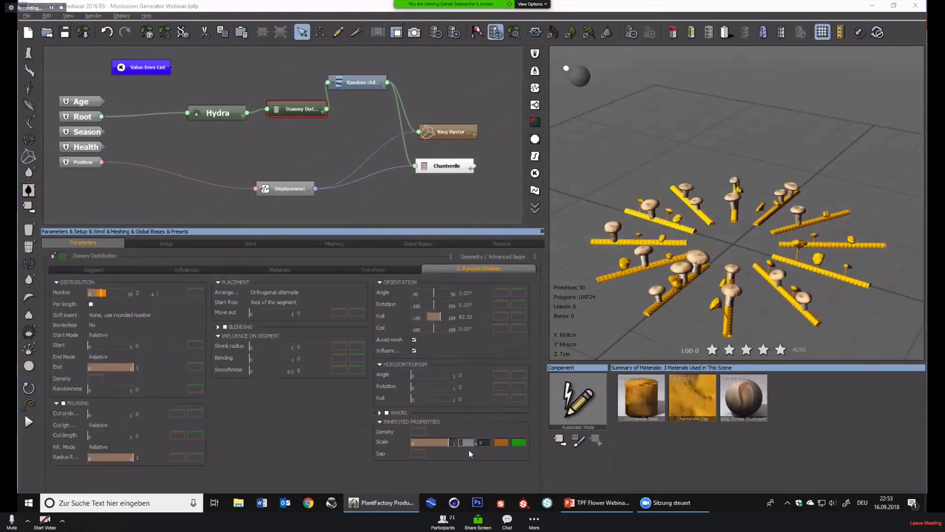
pyautogui.moveTo(726, 249); pyautogui.dragTo(730, 273)
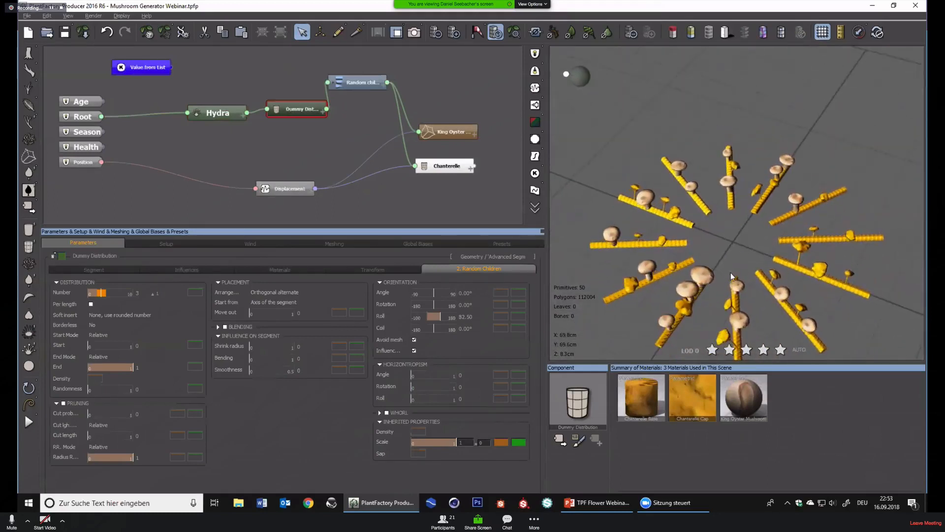
pyautogui.click(232, 117)
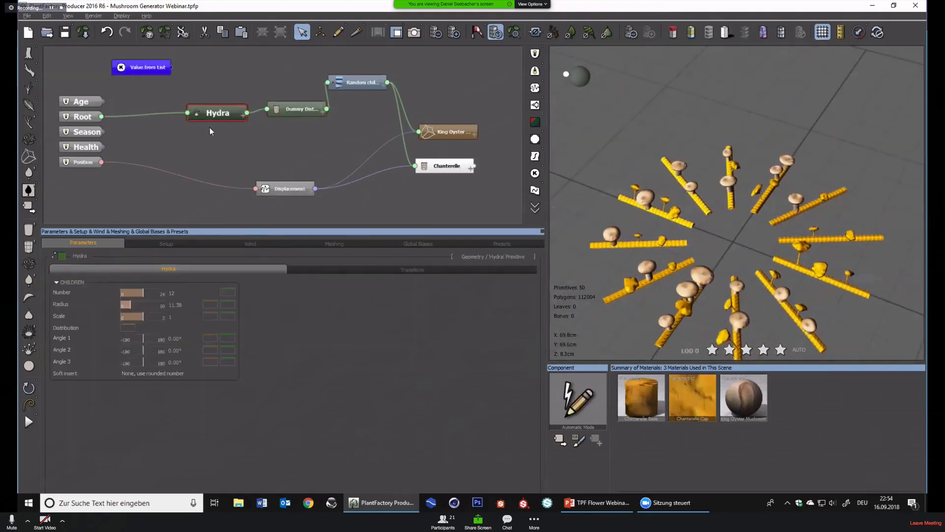
# Set the Scale of the Hydra node's children to 1 and their Radius to 0
pyautogui.click(164, 316)
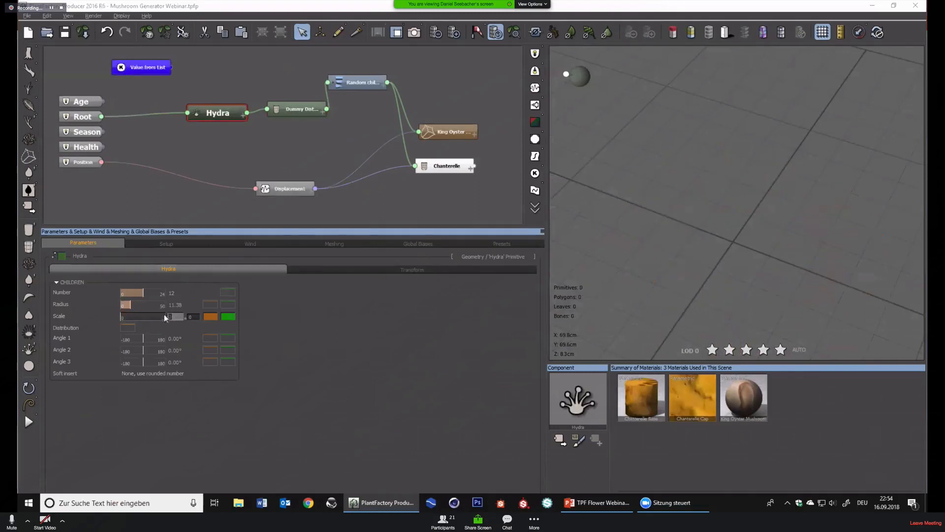
pyautogui.write('1')
pyautogui.press('Return')
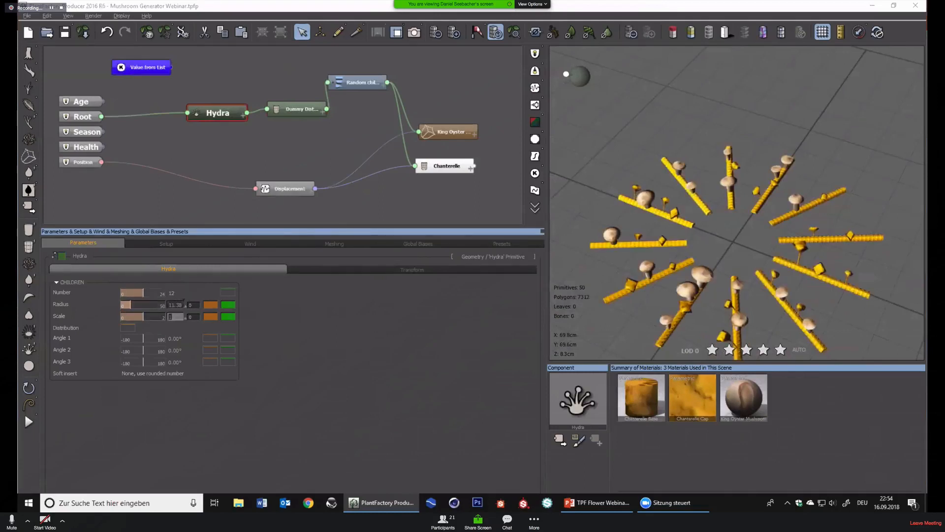
pyautogui.click(164, 305)
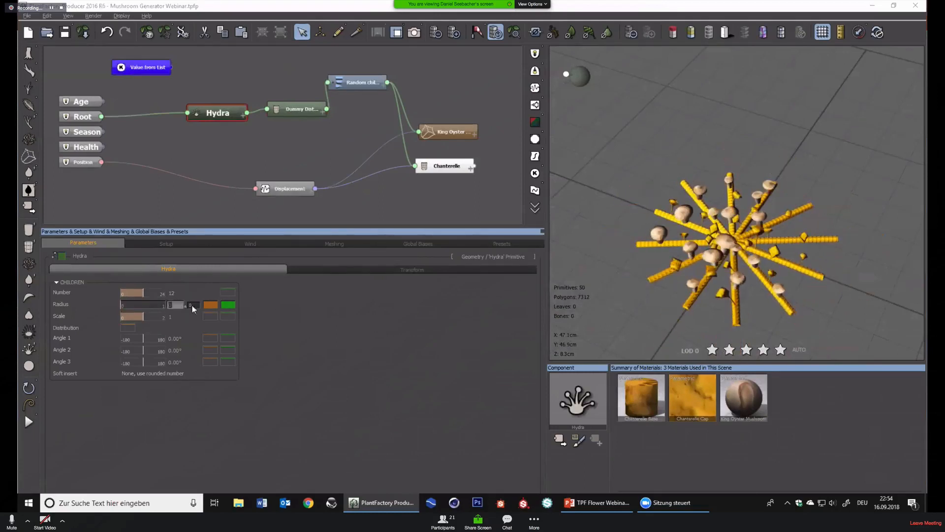
pyautogui.moveTo(748, 262); pyautogui.dragTo(745, 247)
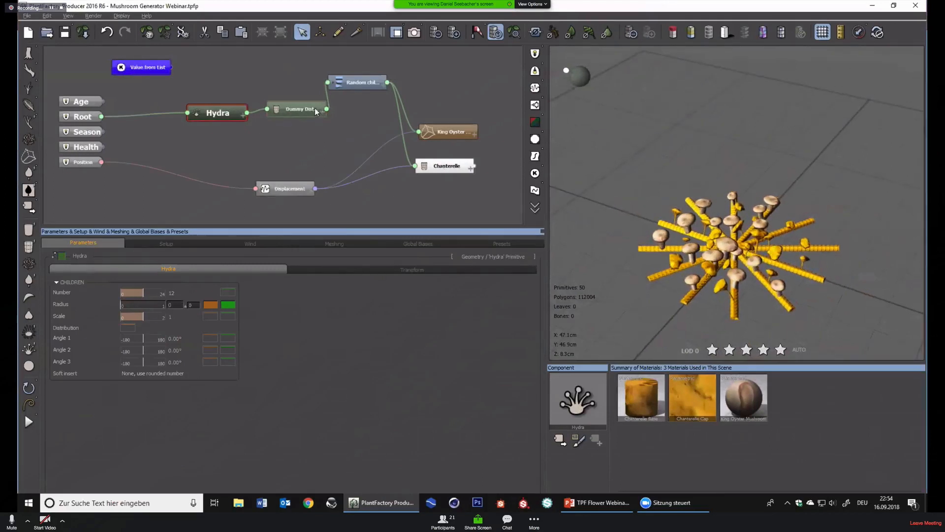
# Set the Skin of the Dummy Distribution node's segment to None so only the mushrooms are rendered
pyautogui.click(94, 270)
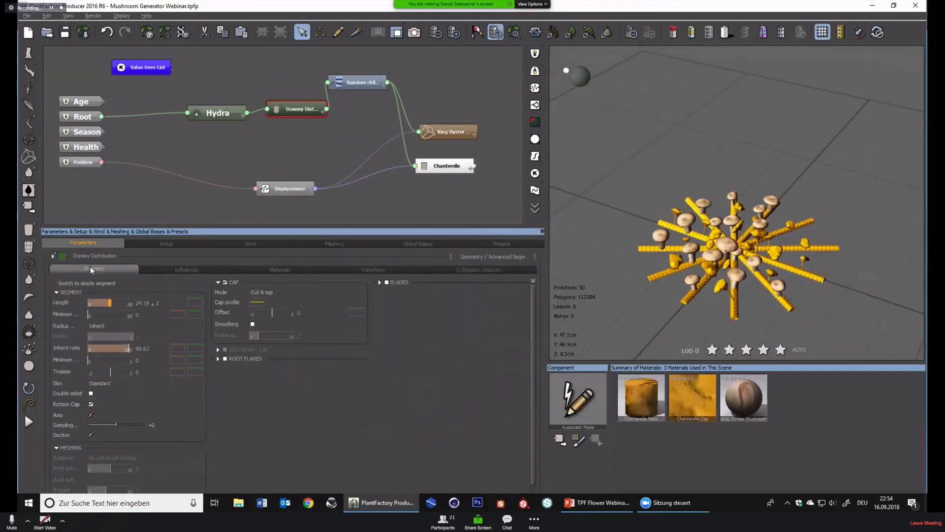
pyautogui.click(111, 383)
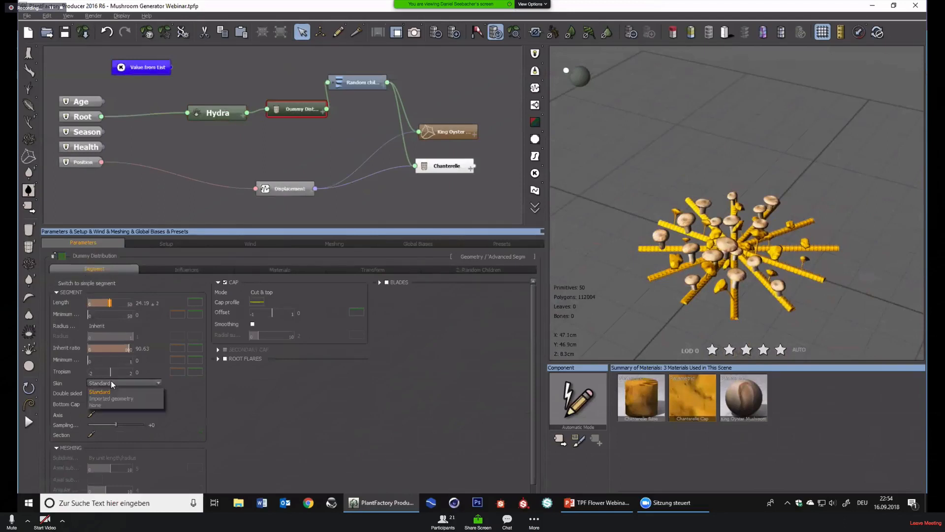
pyautogui.click(100, 403)
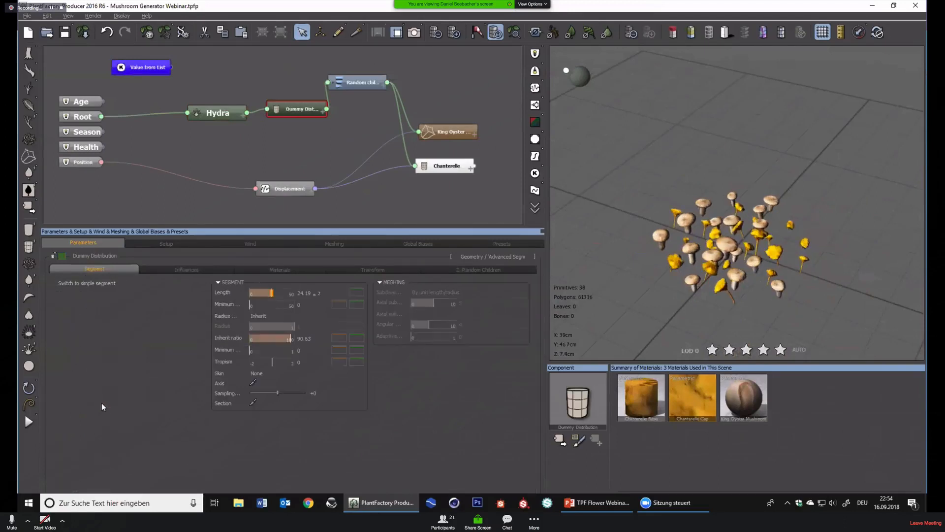
pyautogui.moveTo(730, 297)
pyautogui.mouseDown(button='right')
pyautogui.moveTo(750, 244)
pyautogui.moveTo(737, 302)
pyautogui.mouseUp(button='right')
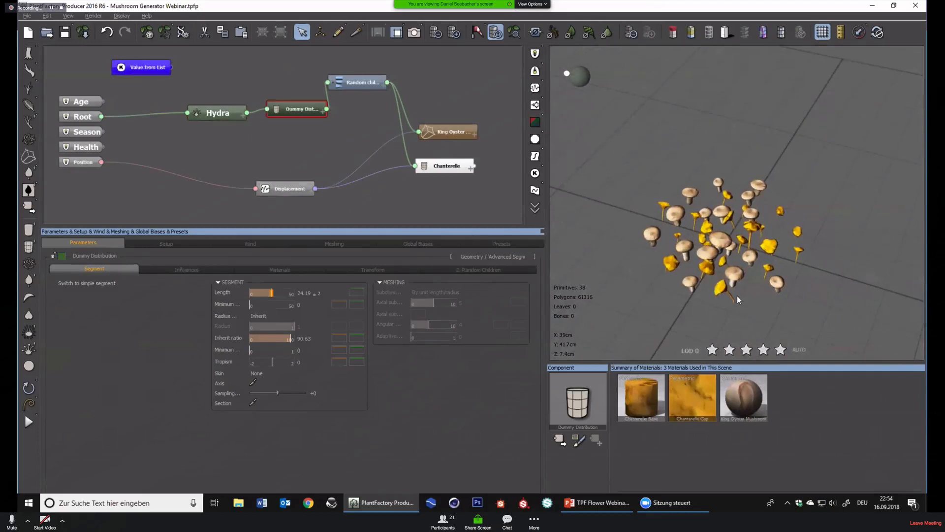
pyautogui.scroll(3, 737, 296)
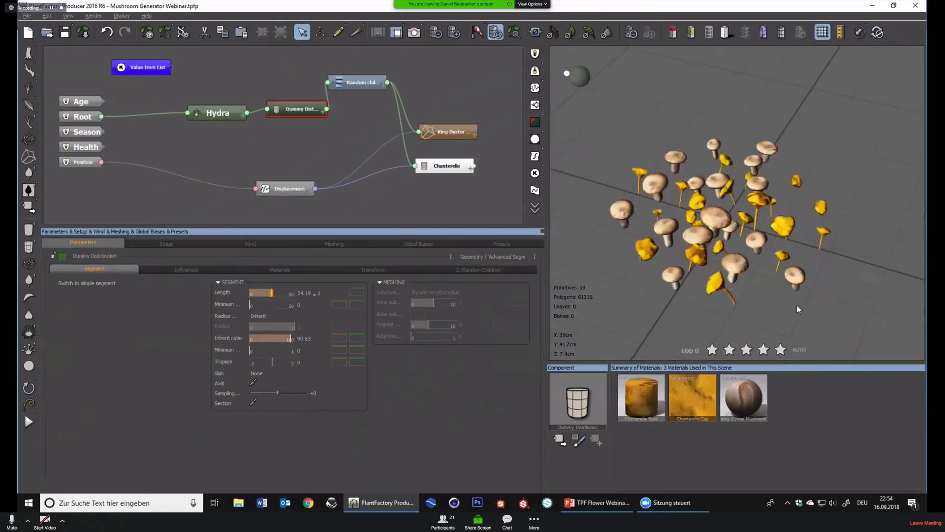
pyautogui.moveTo(737, 296); pyautogui.dragTo(791, 318, button='right')
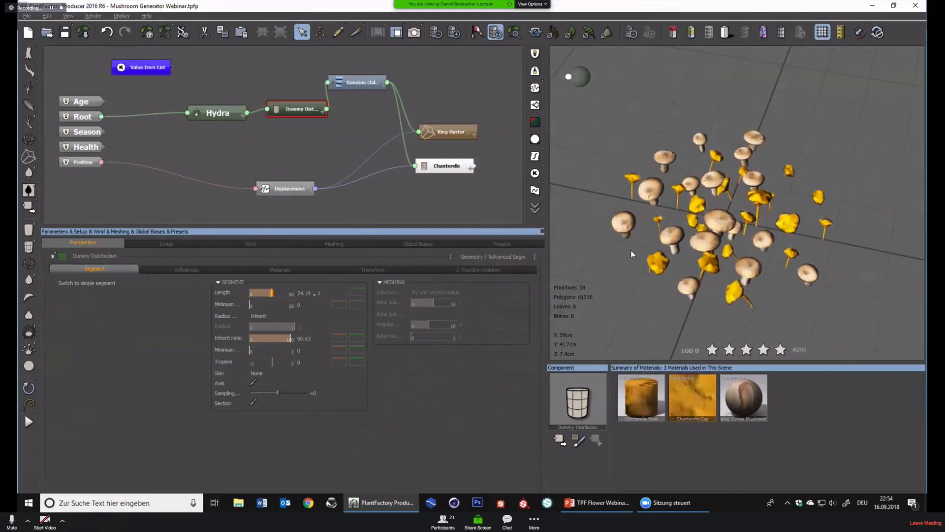
# Move the Random Children node away from Dummy Distribution and shift the Age, Root, Season, Health and Position inputs outward in the graph
pyautogui.moveTo(344, 88); pyautogui.dragTo(375, 95)
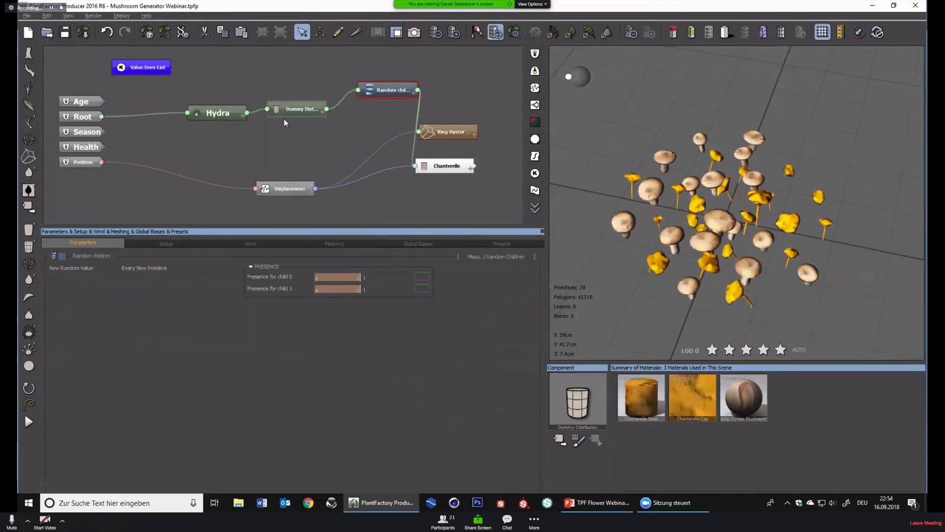
pyautogui.click(71, 35)
pyautogui.moveTo(137, 69); pyautogui.dragTo(167, 75)
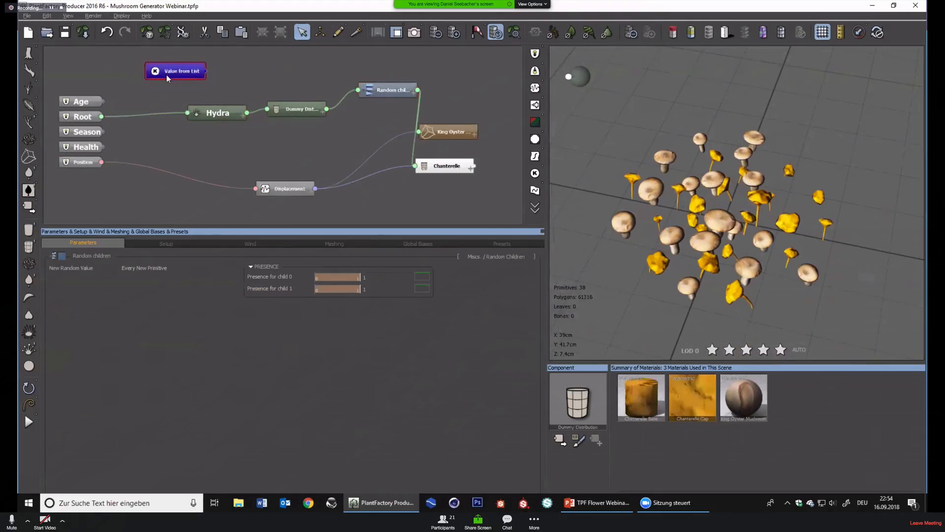
pyautogui.moveTo(85, 182); pyautogui.dragTo(46, 129)
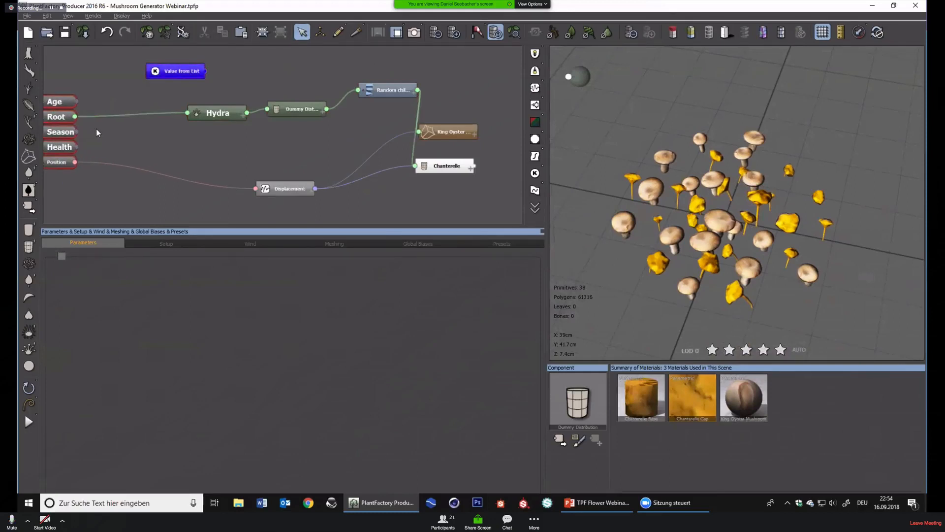
pyautogui.click(97, 130)
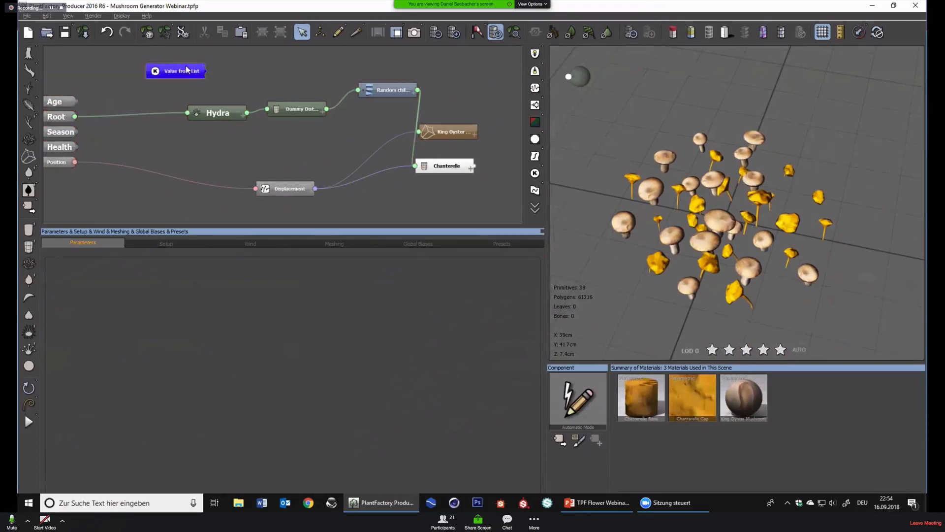
# Place the Value from List node above the plant input nodes and shift those inputs further outward
pyautogui.moveTo(183, 72); pyautogui.dragTo(135, 76)
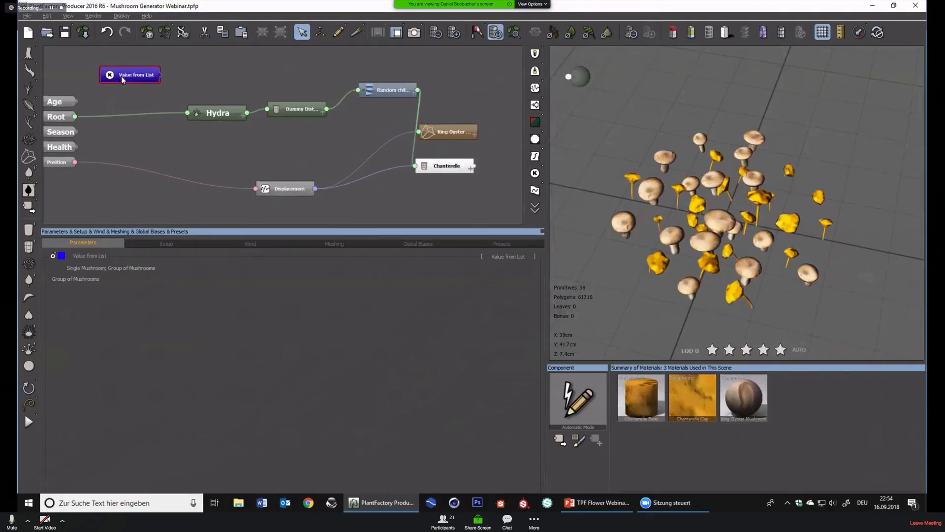
pyautogui.moveTo(122, 76); pyautogui.dragTo(116, 77)
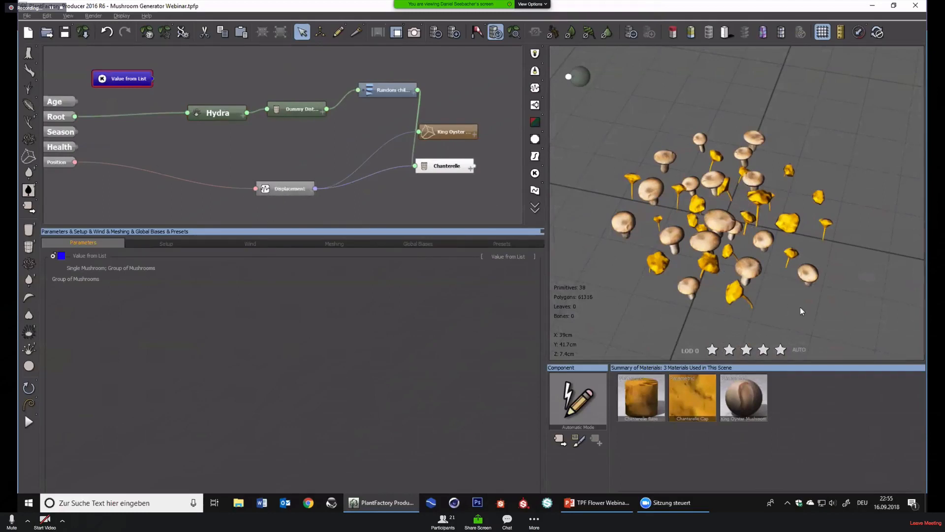
pyautogui.moveTo(800, 308); pyautogui.dragTo(776, 137)
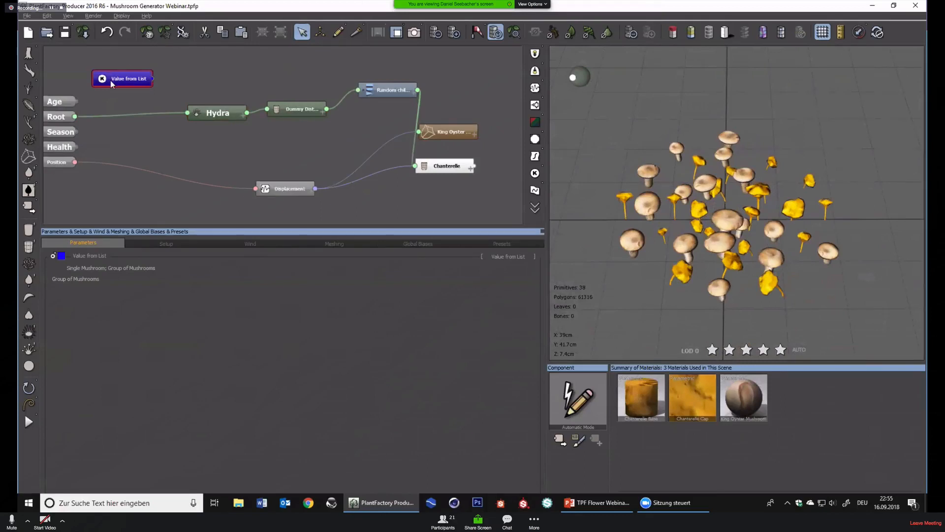
pyautogui.moveTo(110, 79); pyautogui.dragTo(110, 69)
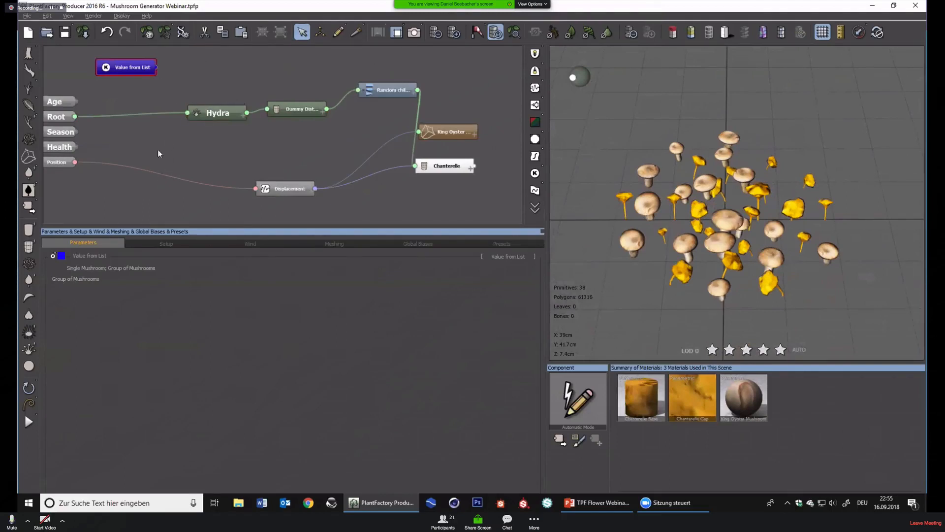
pyautogui.moveTo(116, 71); pyautogui.dragTo(97, 71)
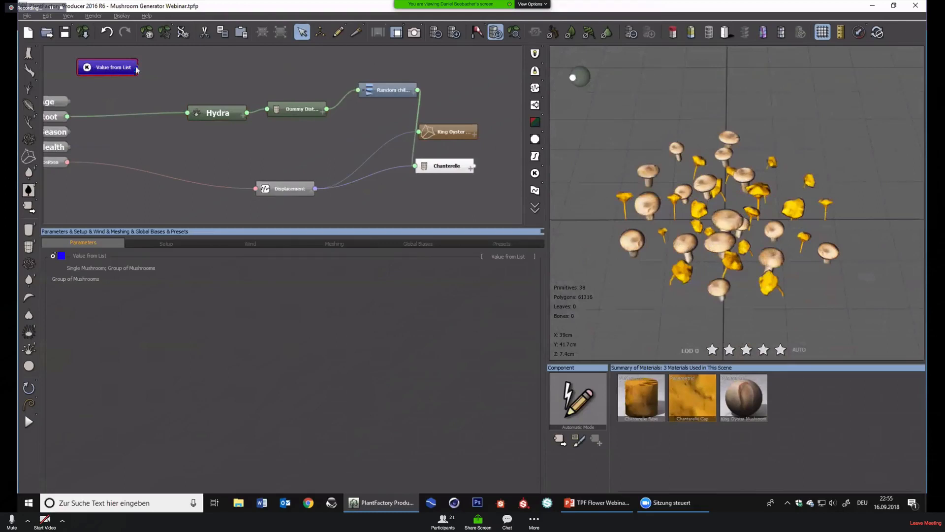
# Move the King Oyster Mushroom, Chanterelle and Displacement nodes further from the Hydra node to spread out the graph
pyautogui.moveTo(457, 129); pyautogui.dragTo(506, 110)
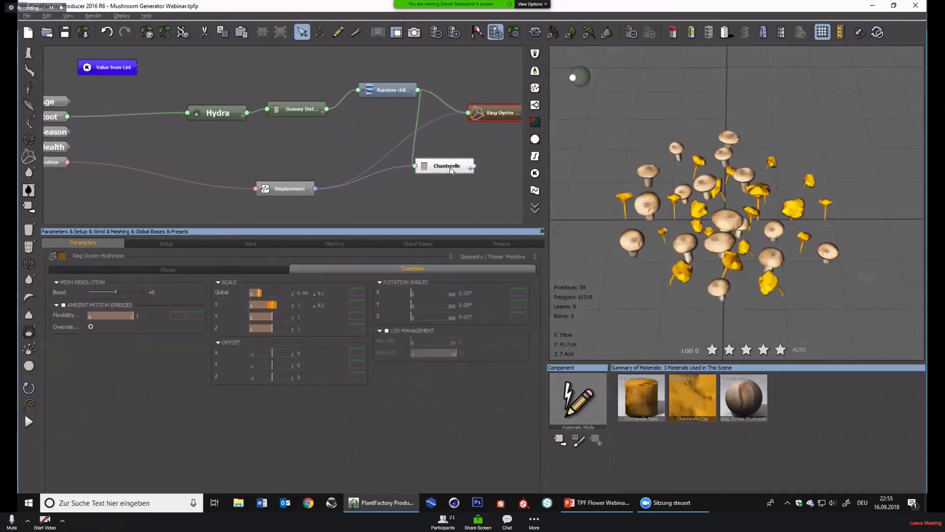
pyautogui.moveTo(451, 170); pyautogui.dragTo(501, 153)
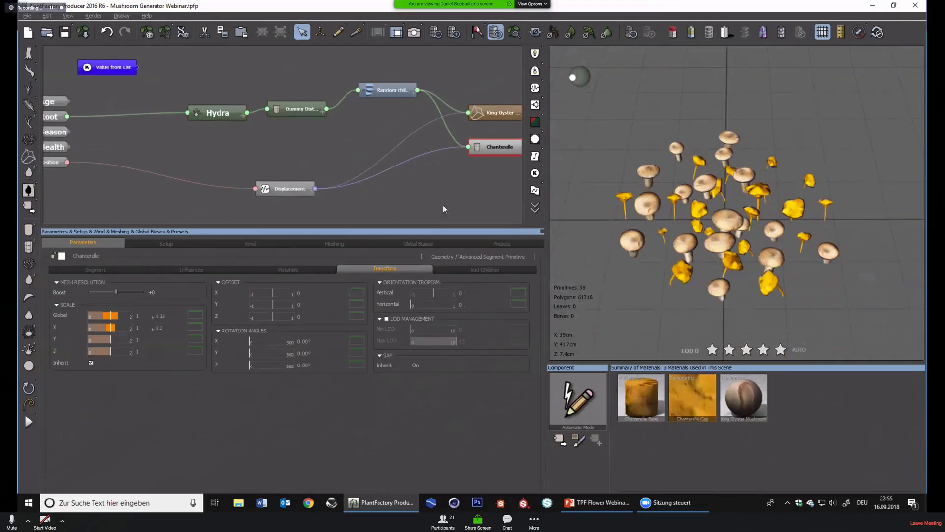
pyautogui.moveTo(288, 191); pyautogui.dragTo(334, 180)
pyautogui.moveTo(615, 282); pyautogui.dragTo(617, 237)
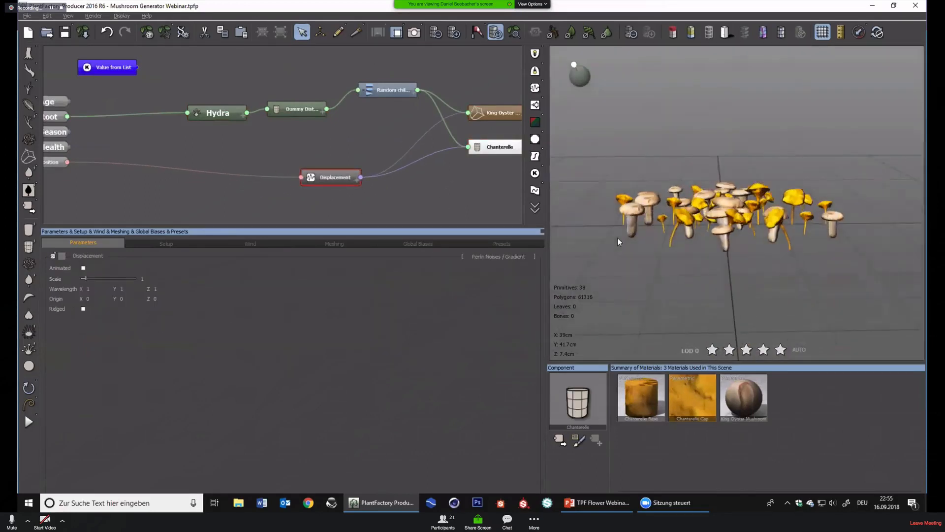
# Give the orientation Angle of the Dummy Distribution node's Random Children a variation of 30
pyautogui.click(283, 109)
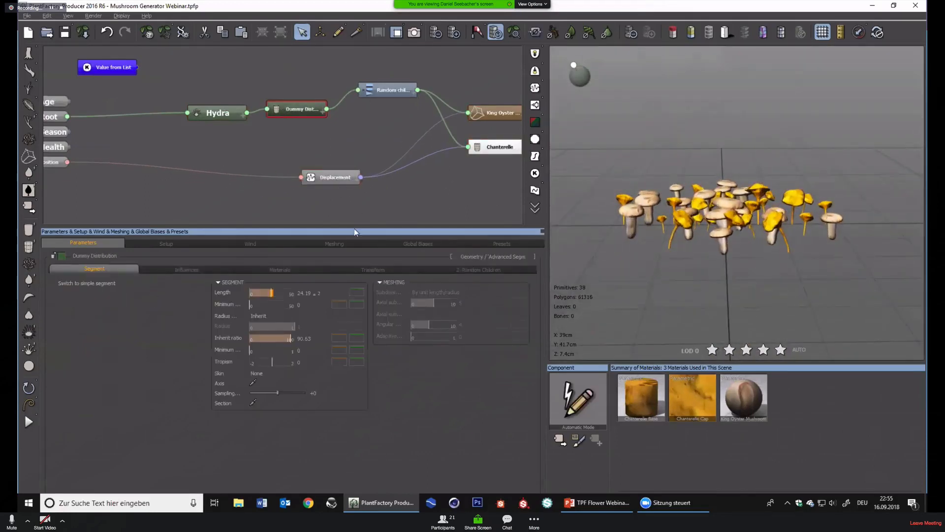
pyautogui.click(207, 119)
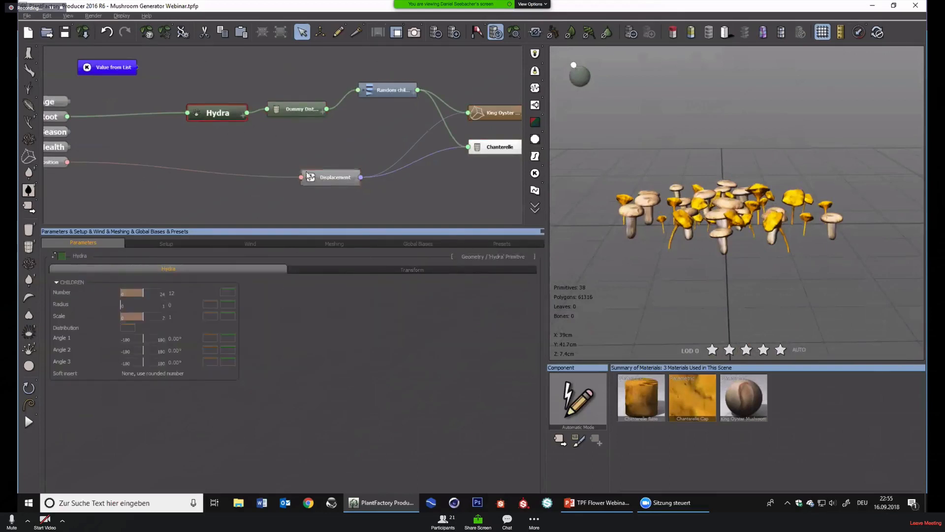
pyautogui.click(301, 110)
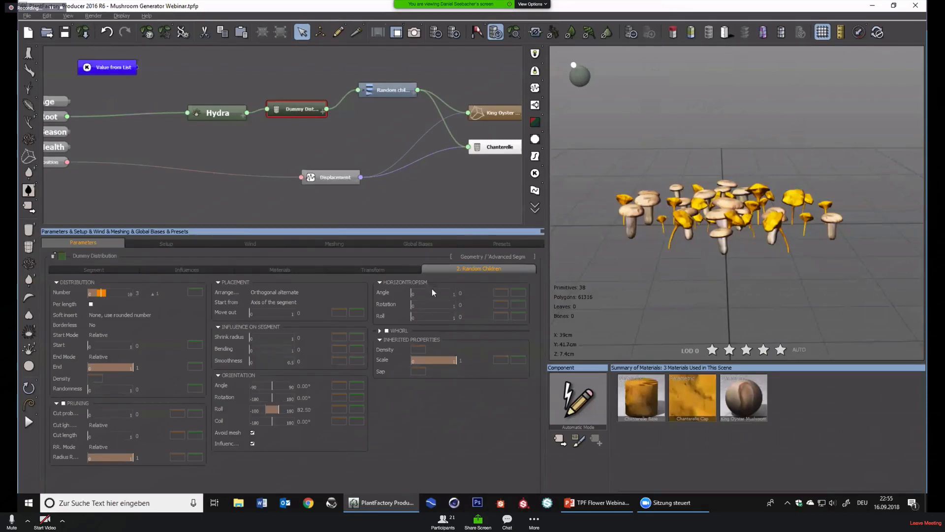
pyautogui.click(305, 386)
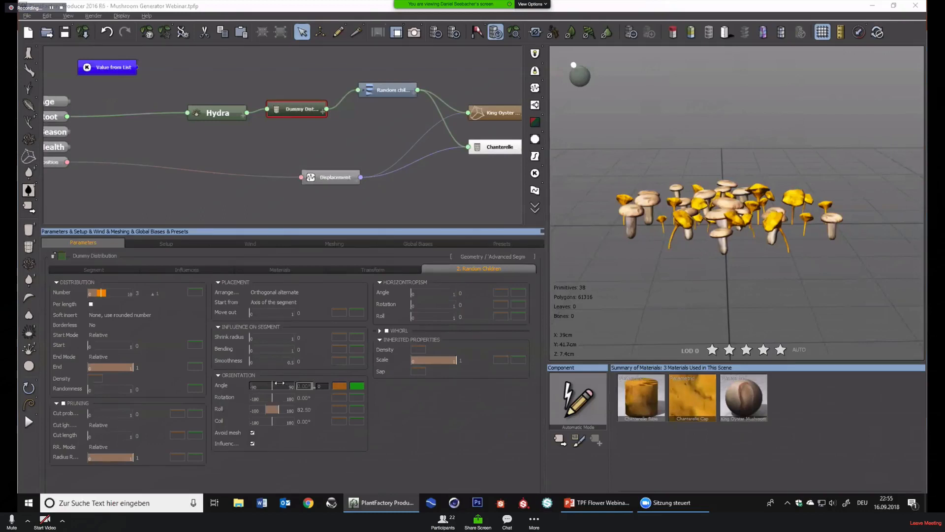
pyautogui.click(319, 385)
pyautogui.write('30')
pyautogui.press('Return')
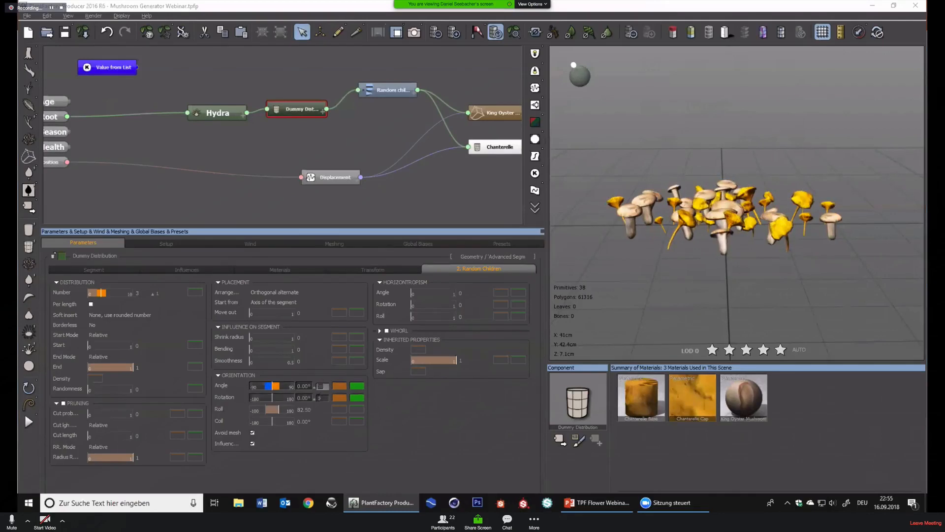
# Give the orientation Rotation of the Dummy Distribution node's Random Children a variation of 60
pyautogui.click(318, 397)
pyautogui.write('60')
pyautogui.press('Return')
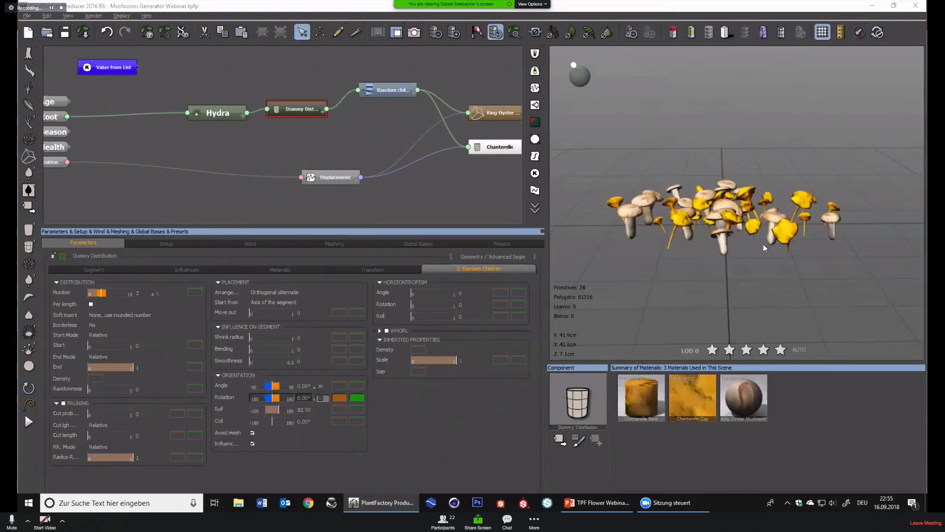
pyautogui.moveTo(681, 239); pyautogui.dragTo(691, 205)
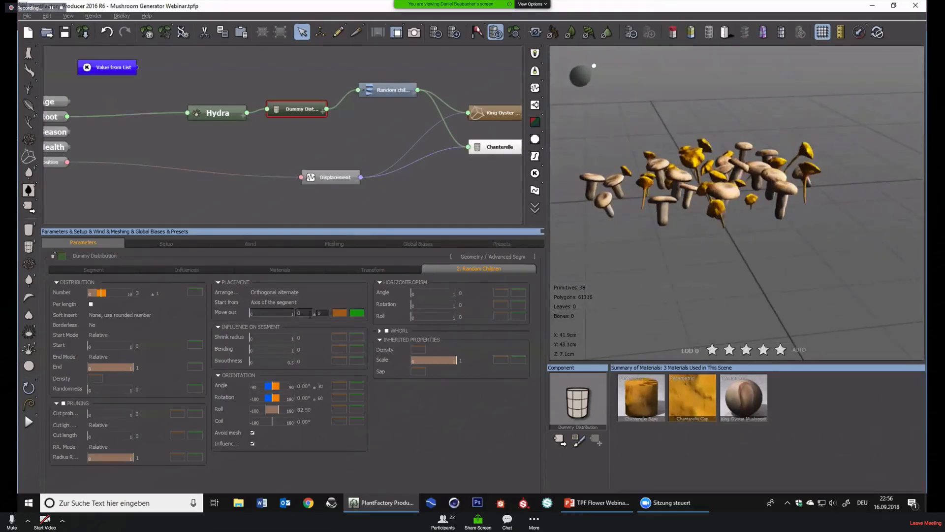
# Set the Move out placement of the Dummy Distribution node's Random Children to 0 with a variation of 1
pyautogui.moveTo(253, 312); pyautogui.dragTo(272, 312)
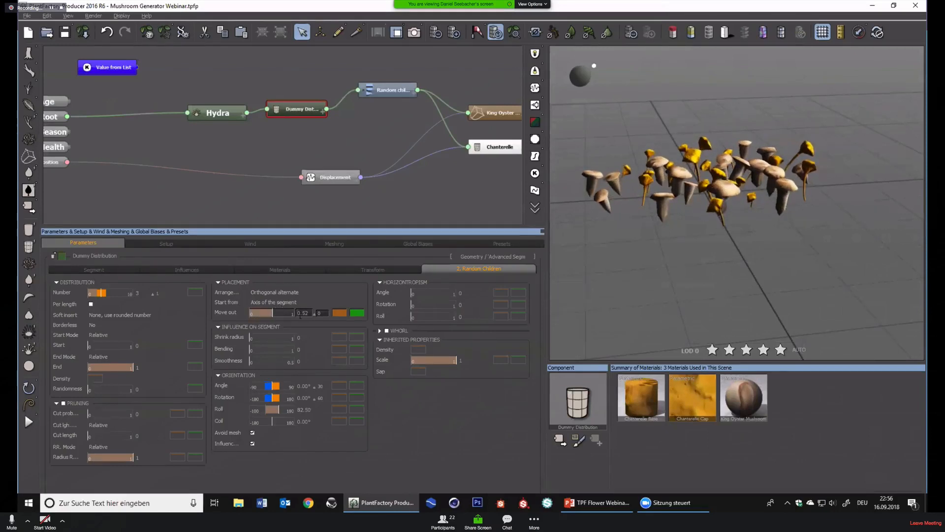
pyautogui.click(302, 314)
pyautogui.write('0')
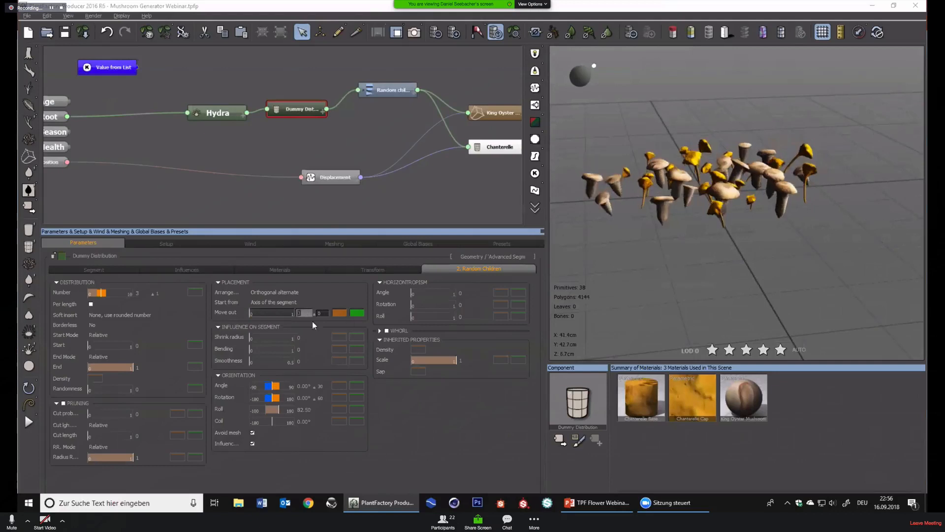
pyautogui.click(321, 314)
pyautogui.write('2')
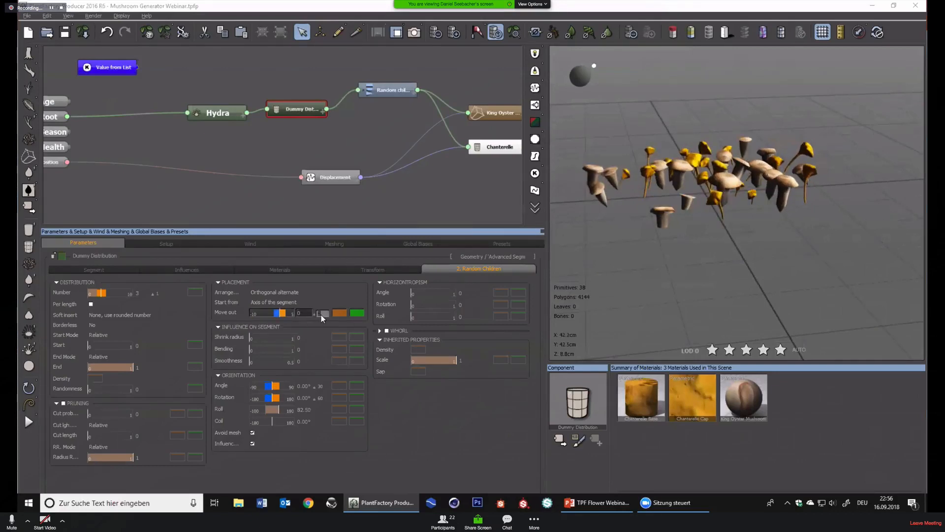
pyautogui.write('1')
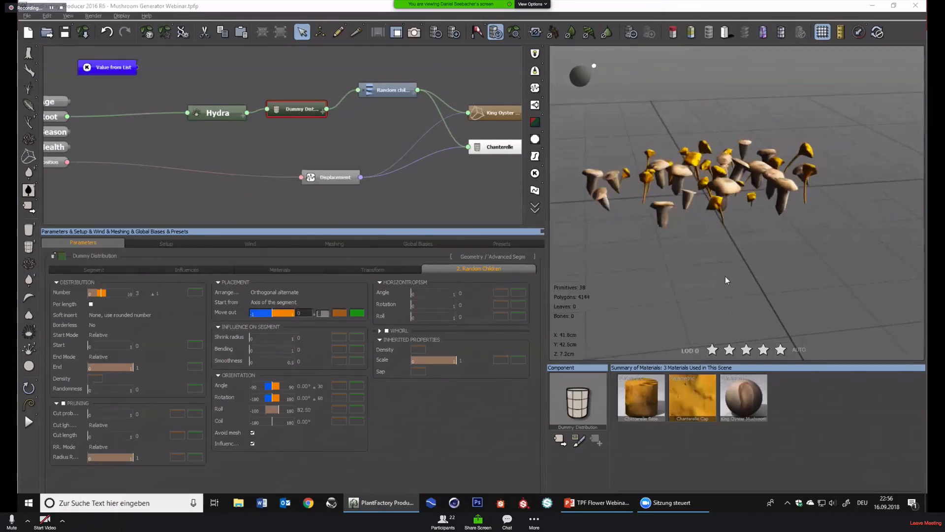
pyautogui.moveTo(770, 228); pyautogui.dragTo(654, 203, button='right')
pyautogui.scroll(5, 728, 197)
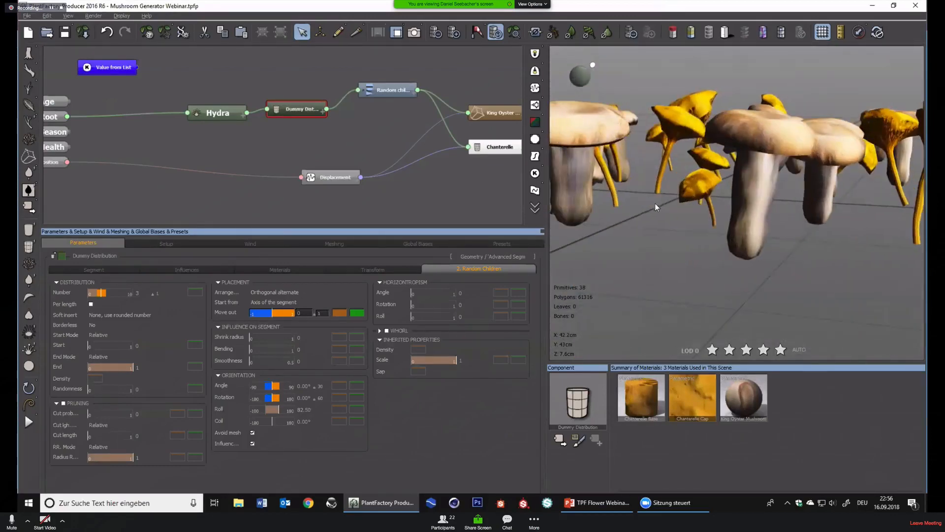
pyautogui.scroll(-3, 654, 203)
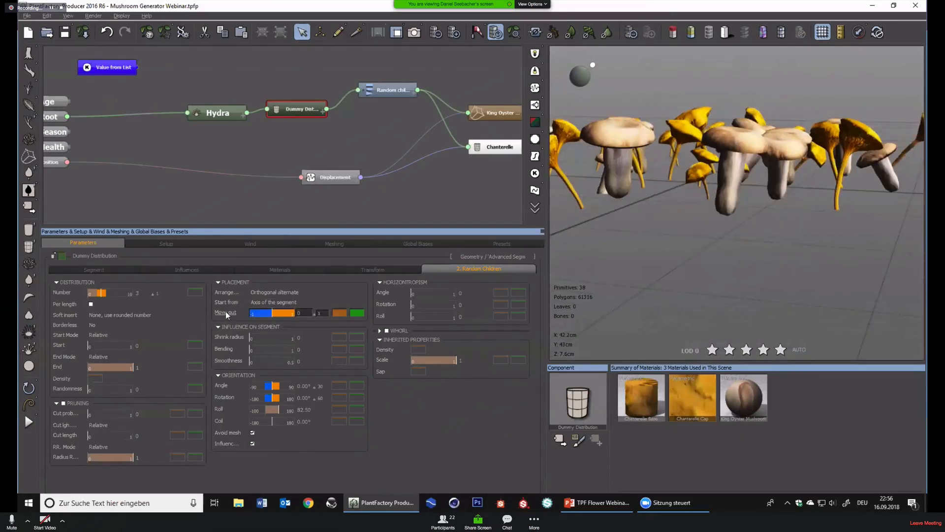
# Set the Axis Perturbation Strength of the Dummy Distribution node to 0.76 in its influence settings
pyautogui.scroll(-5, 845, 229)
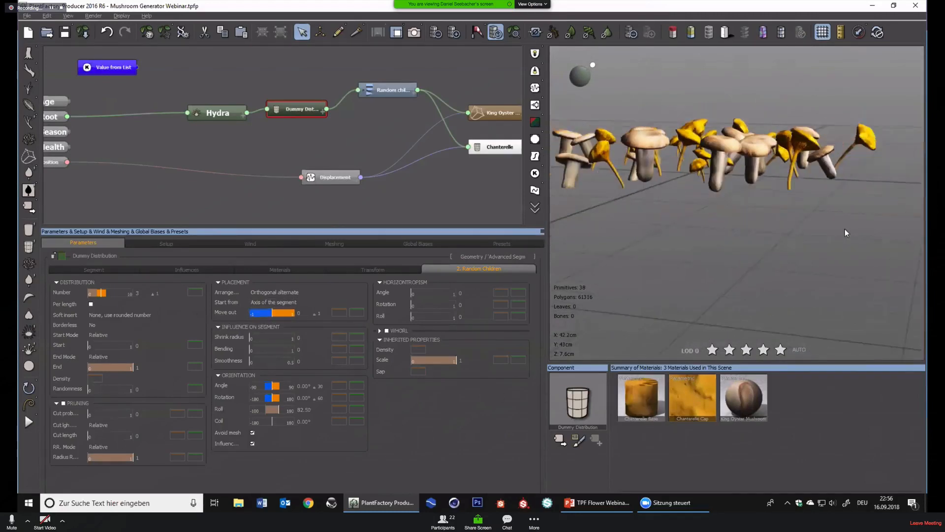
pyautogui.moveTo(828, 203); pyautogui.dragTo(790, 226, button='right')
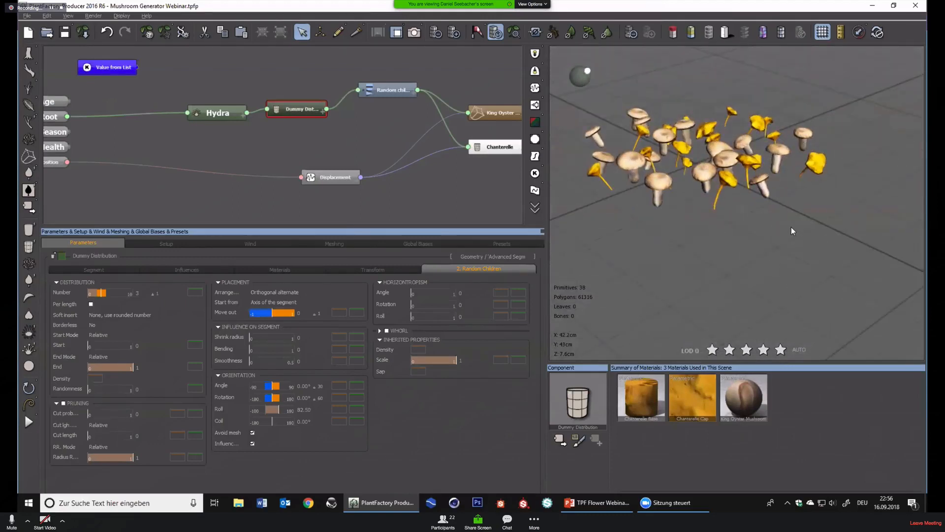
pyautogui.moveTo(662, 194); pyautogui.dragTo(646, 206, button='right')
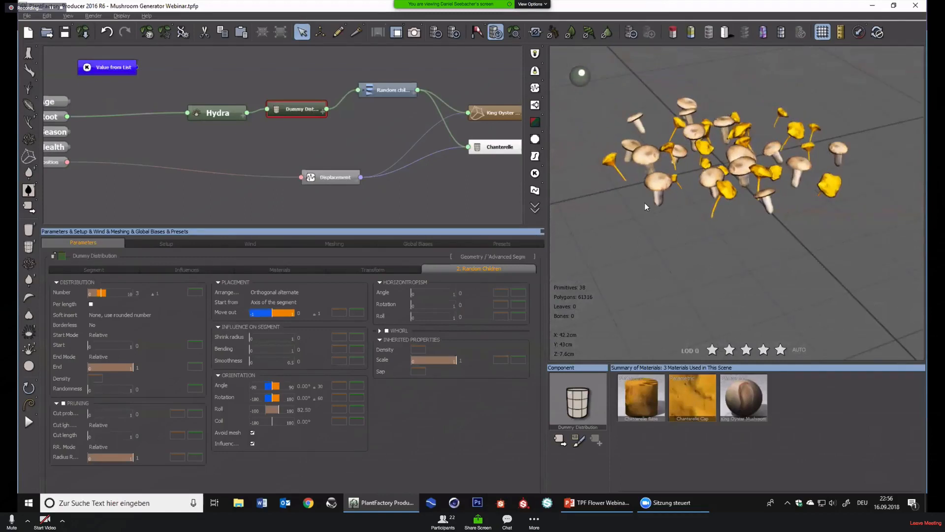
pyautogui.click(147, 271)
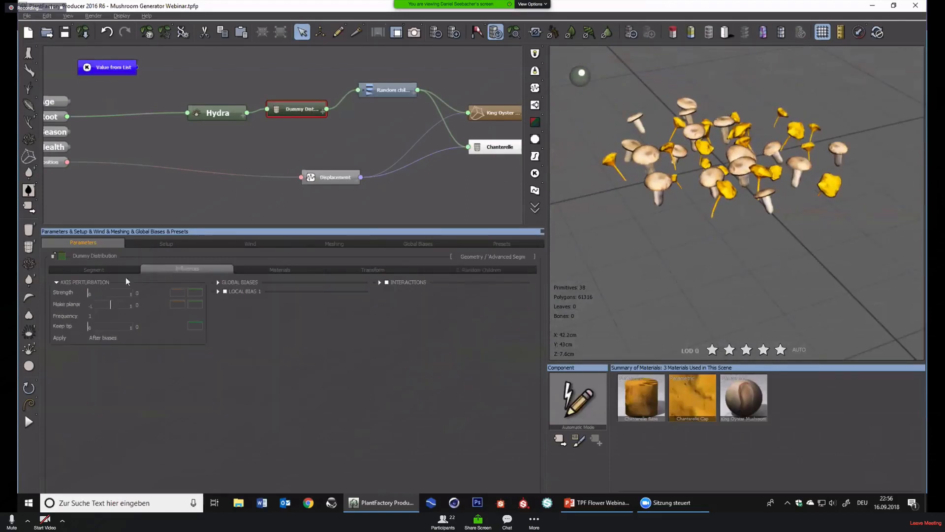
pyautogui.moveTo(90, 294); pyautogui.dragTo(126, 293)
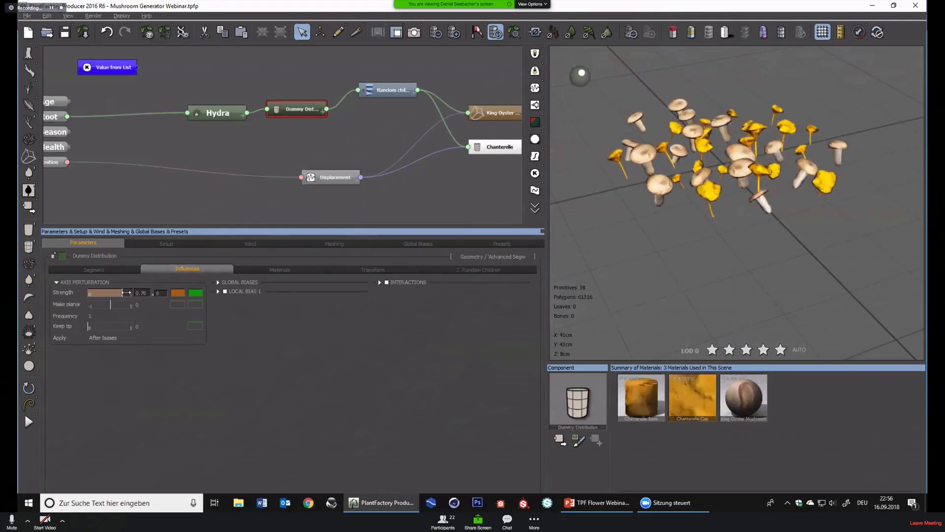
pyautogui.moveTo(713, 231)
pyautogui.mouseDown(button='right')
pyautogui.moveTo(717, 281)
pyautogui.moveTo(715, 216)
pyautogui.mouseUp(button='right')
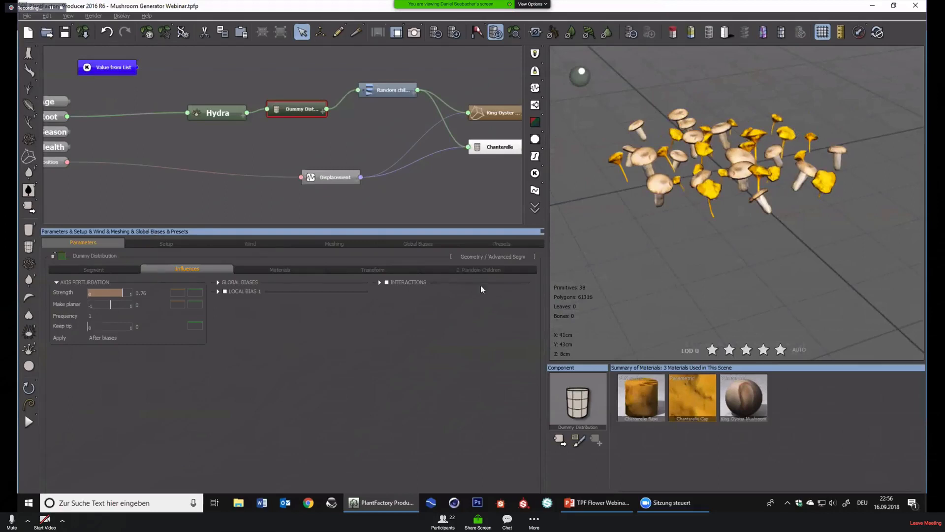
# Set the variation of the Move out placement of the Dummy Distribution node's Random Children to 0
pyautogui.click(486, 269)
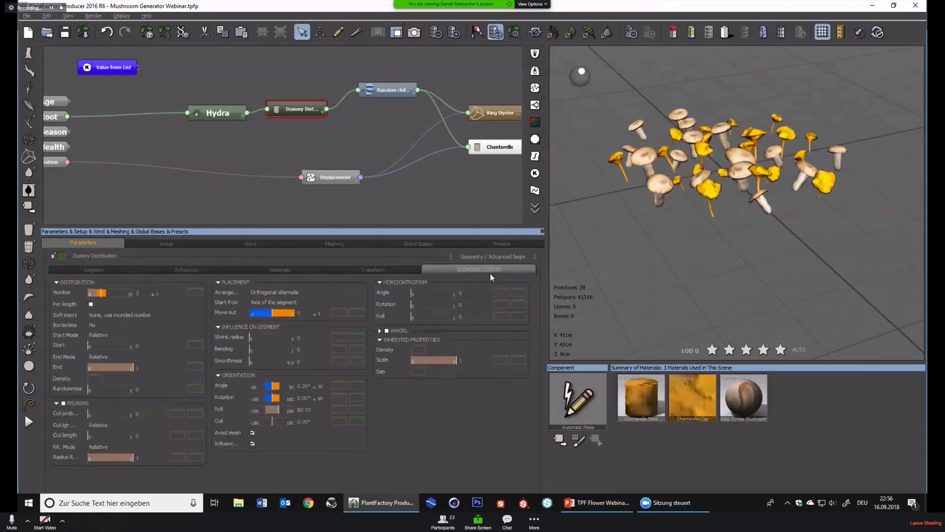
pyautogui.click(326, 315)
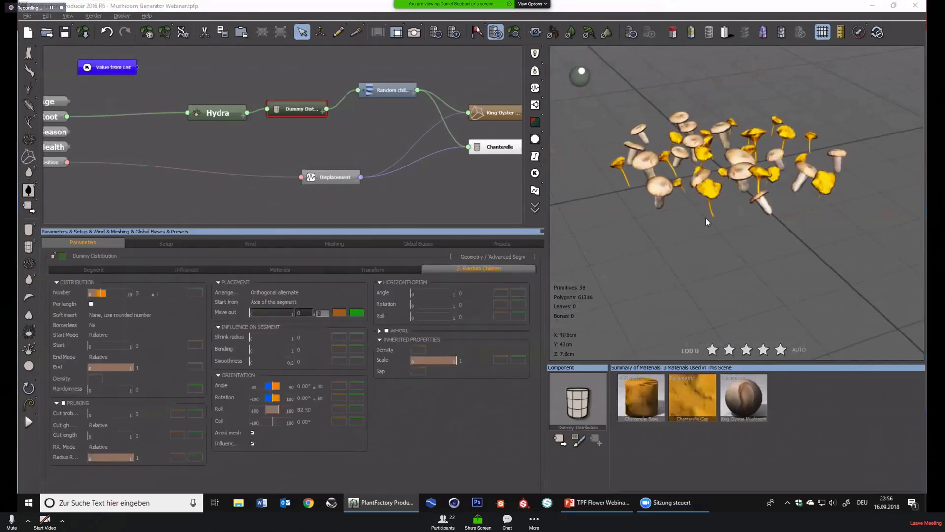
pyautogui.moveTo(713, 235)
pyautogui.mouseDown(button='right')
pyautogui.moveTo(729, 171)
pyautogui.moveTo(703, 249)
pyautogui.mouseUp(button='right')
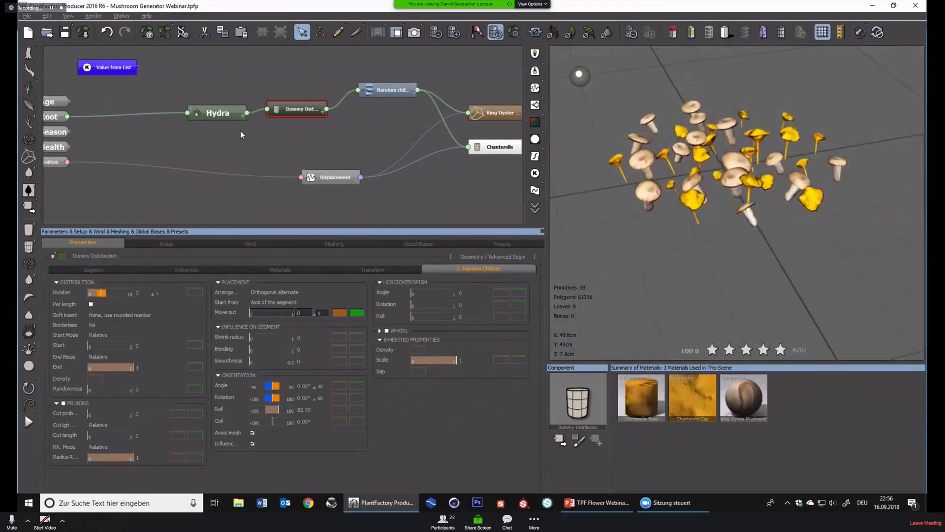
# Add a Select 2 Children node to the graph and place it beside the Value from List node
pyautogui.moveTo(271, 129); pyautogui.dragTo(256, 144, button='middle')
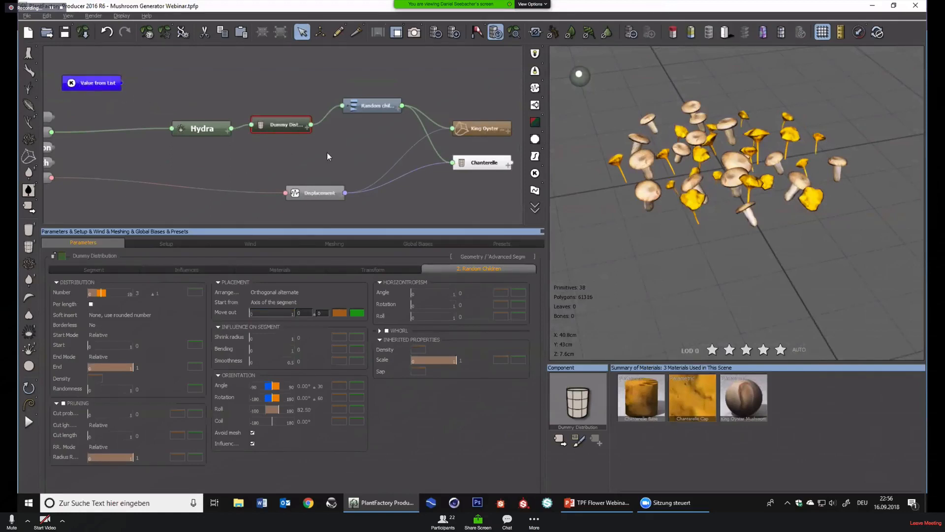
pyautogui.rightClick(337, 142)
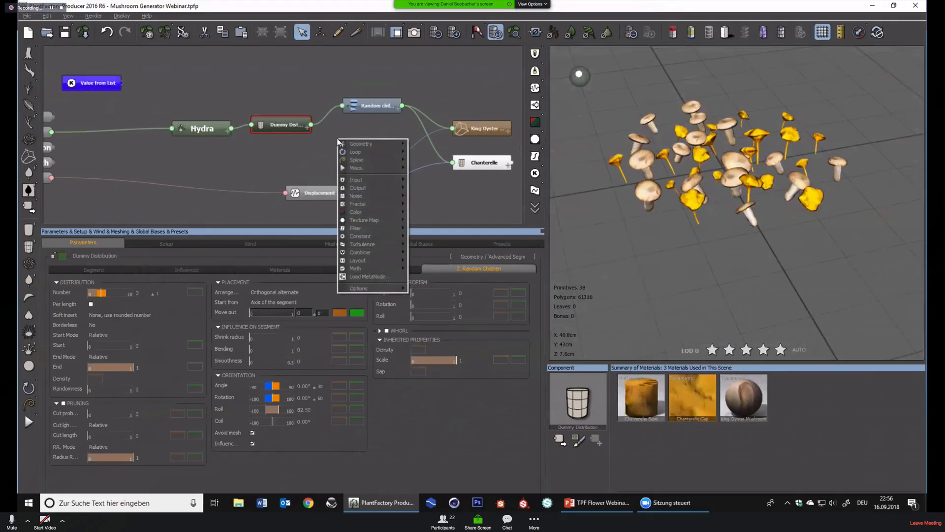
pyautogui.moveTo(362, 169)
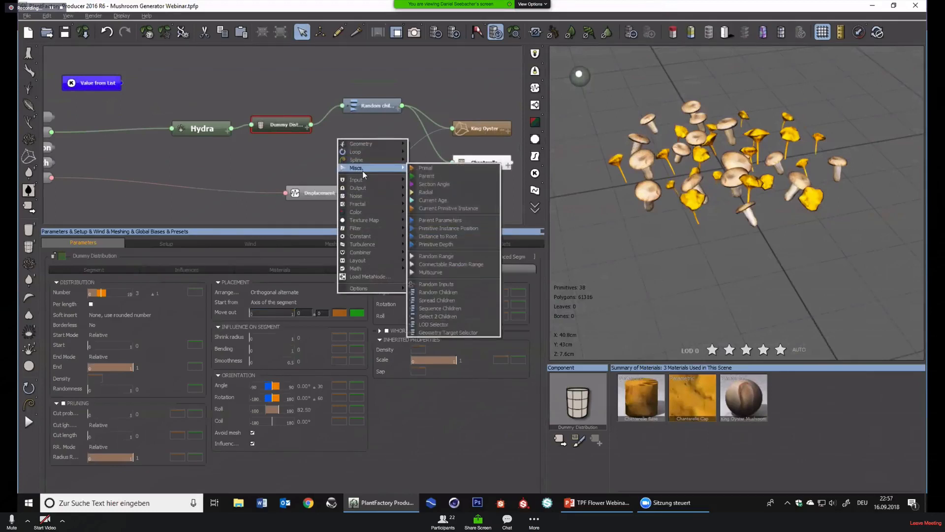
pyautogui.click(443, 317)
pyautogui.click(374, 136)
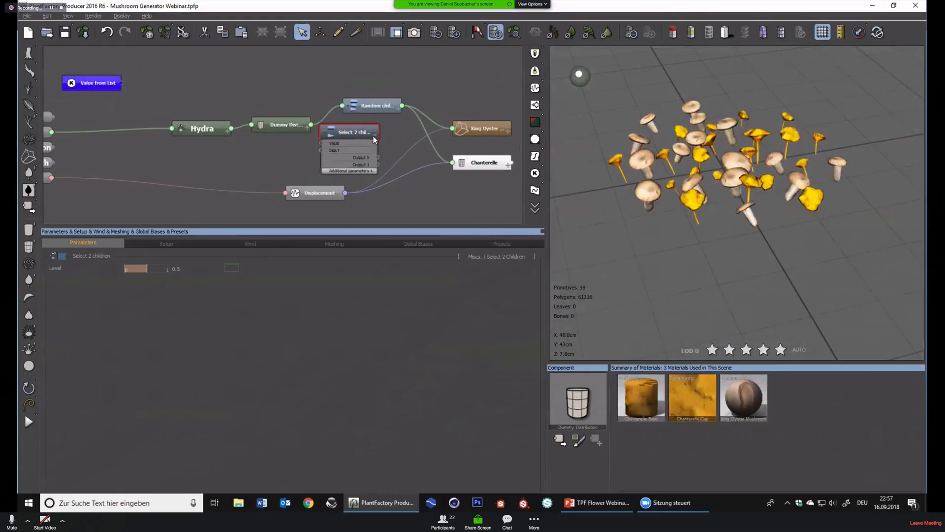
pyautogui.moveTo(364, 132); pyautogui.dragTo(165, 66)
# Move the Root and Value from List nodes away from Hydra and reposition the Select 2 Children node between Value from List and Hydra
pyautogui.moveTo(235, 105); pyautogui.dragTo(392, 104, button='middle')
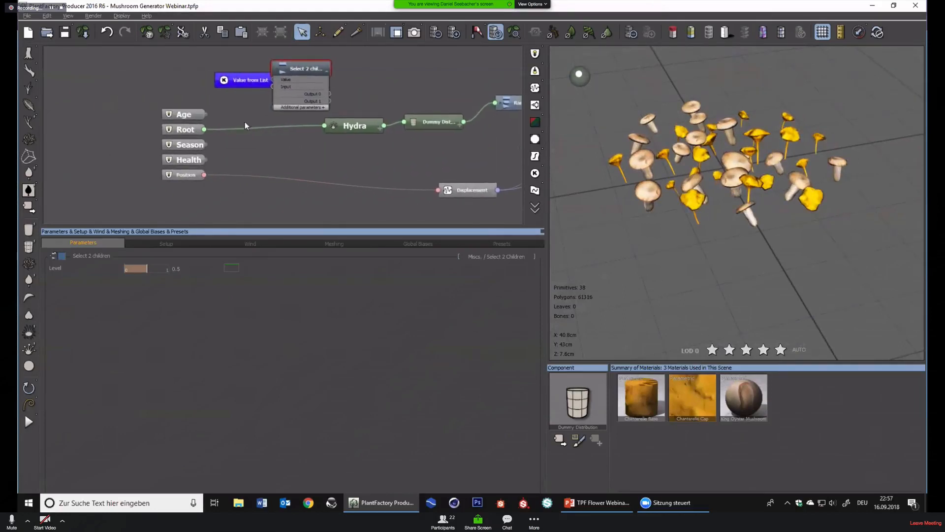
pyautogui.moveTo(168, 129); pyautogui.dragTo(39, 125)
pyautogui.moveTo(229, 81); pyautogui.dragTo(128, 70)
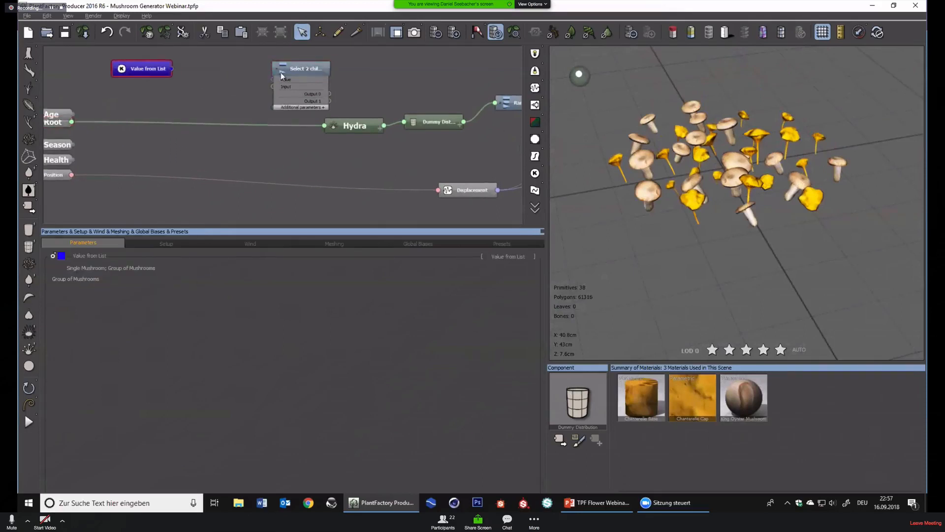
pyautogui.moveTo(298, 69); pyautogui.dragTo(249, 78)
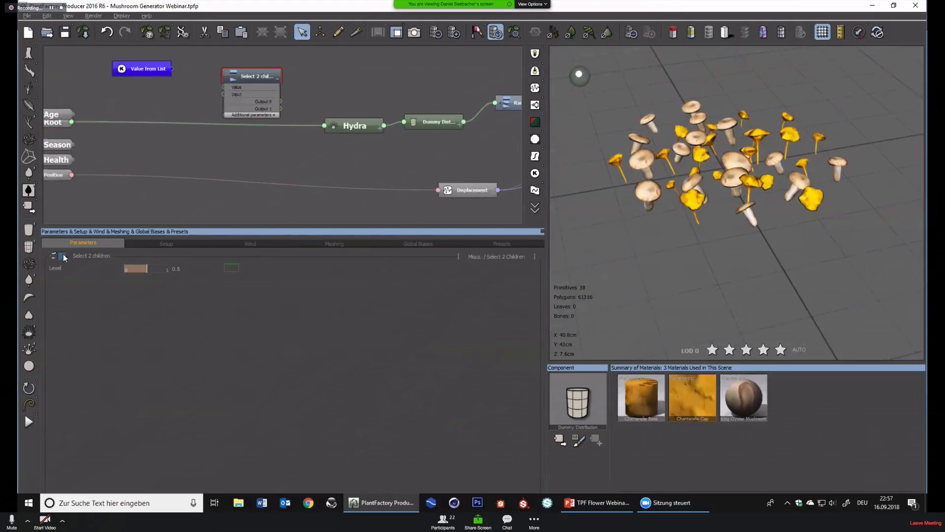
# Switch the Value from List node between its two options and leave it on Single Mushroom
pyautogui.moveTo(51, 270)
pyautogui.click(145, 72)
pyautogui.click(96, 279)
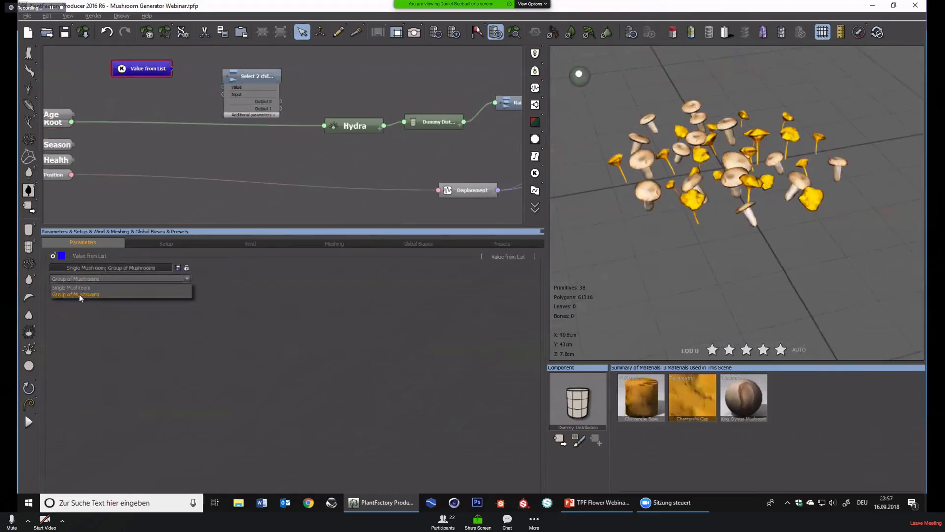
pyautogui.click(75, 288)
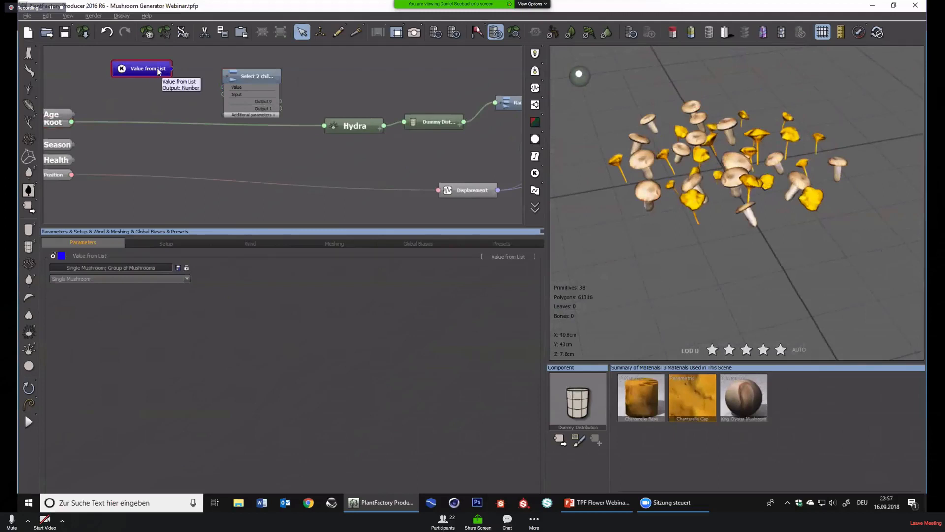
pyautogui.click(98, 279)
pyautogui.click(66, 294)
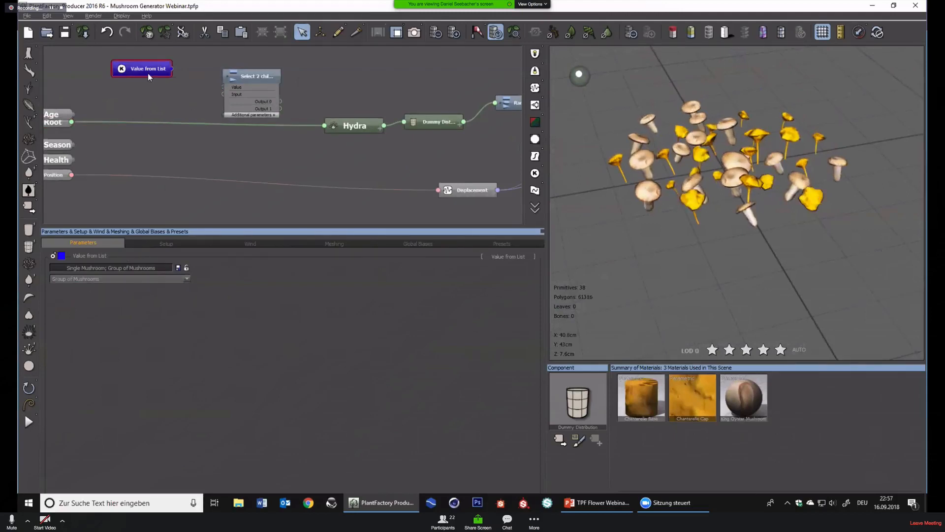
pyautogui.click(121, 279)
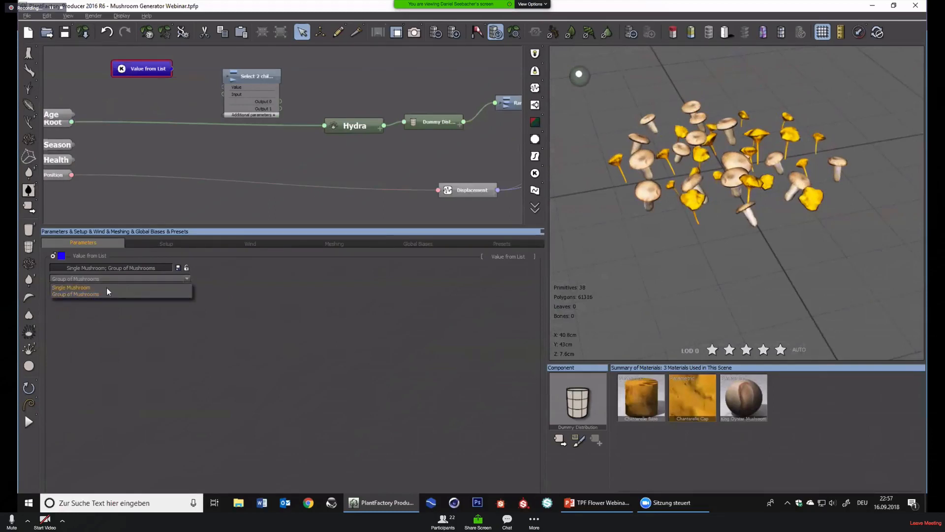
pyautogui.click(106, 288)
# Set the Level of the Select 2 Children node to 0
pyautogui.moveTo(232, 79); pyautogui.dragTo(235, 78)
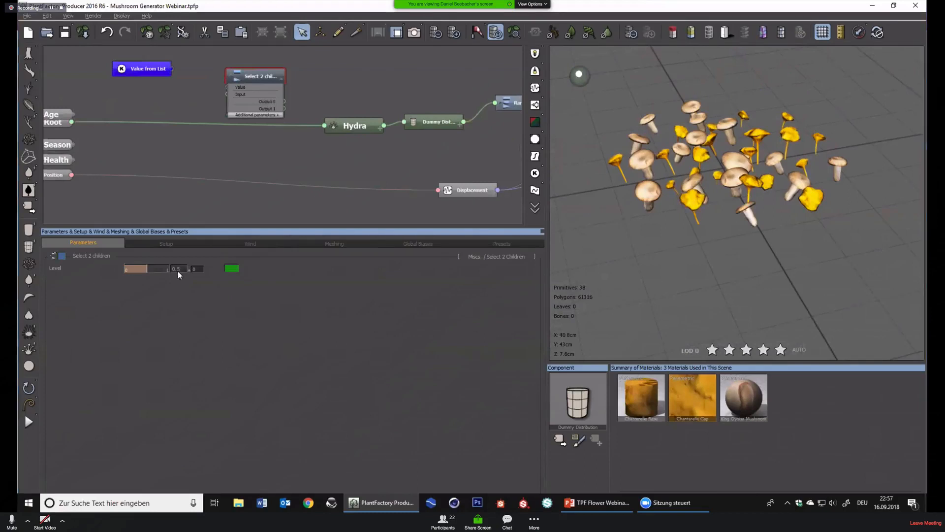
pyautogui.doubleClick(178, 271)
pyautogui.write('0')
pyautogui.press('Return')
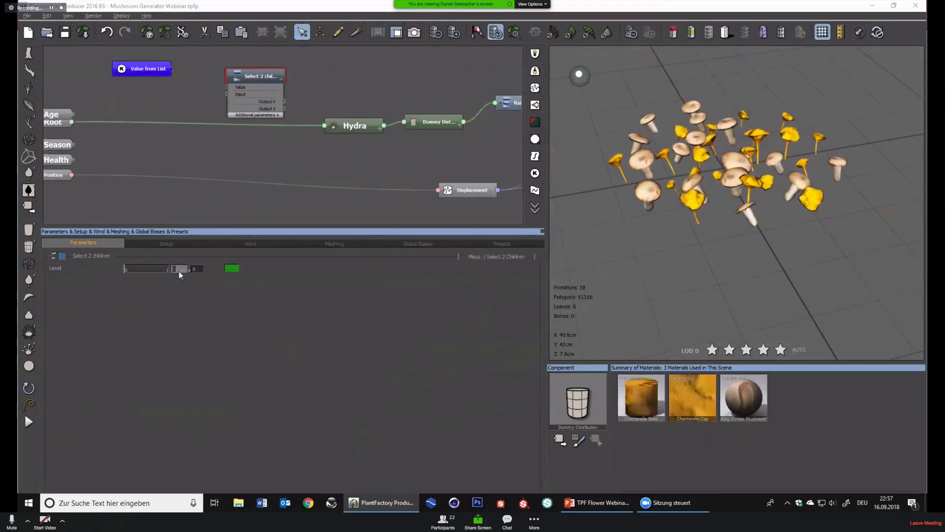
# Connect the Value from List node to the Value input of Select 2 Children and shift both nodes away from Hydra
pyautogui.click(148, 69)
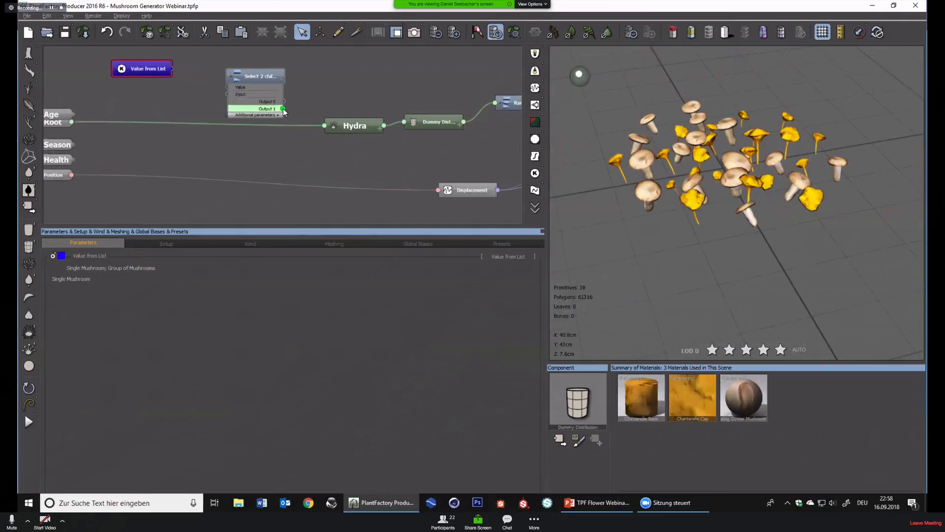
pyautogui.click(243, 76)
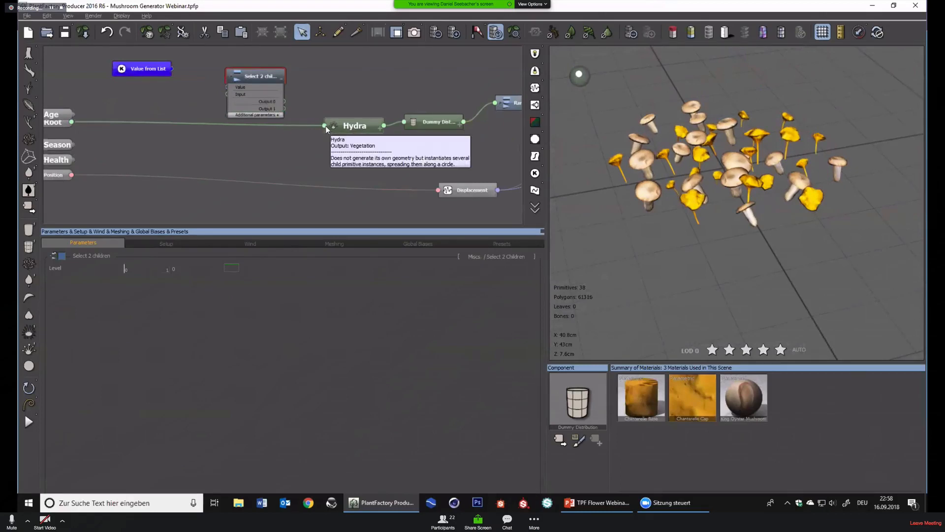
pyautogui.moveTo(227, 87); pyautogui.dragTo(104, 69)
pyautogui.click(134, 69)
pyautogui.moveTo(233, 85); pyautogui.dragTo(179, 82)
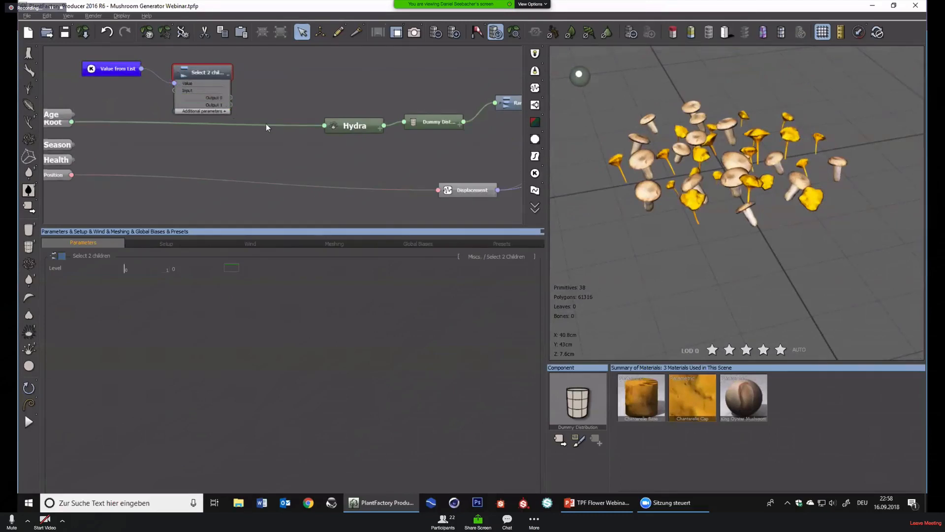
# Replace the link from Root to Hydra with a connection from Output 1 of the Select 2 Children node to Hydra
pyautogui.click(239, 127)
pyautogui.click(237, 125)
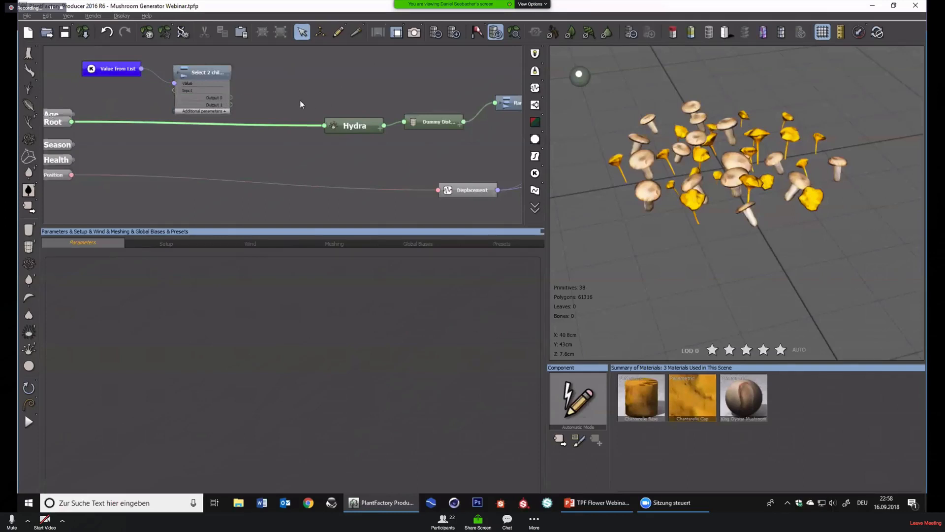
pyautogui.press('Delete')
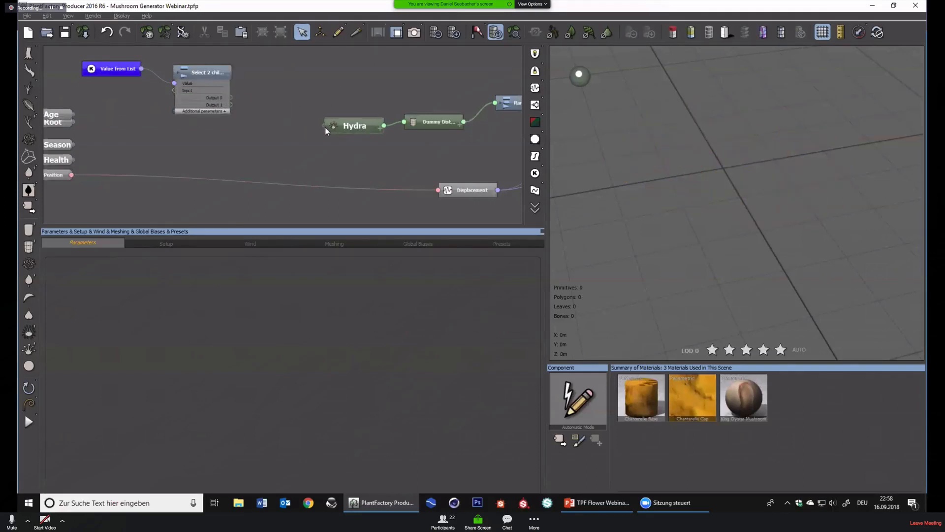
pyautogui.moveTo(324, 127); pyautogui.dragTo(216, 107)
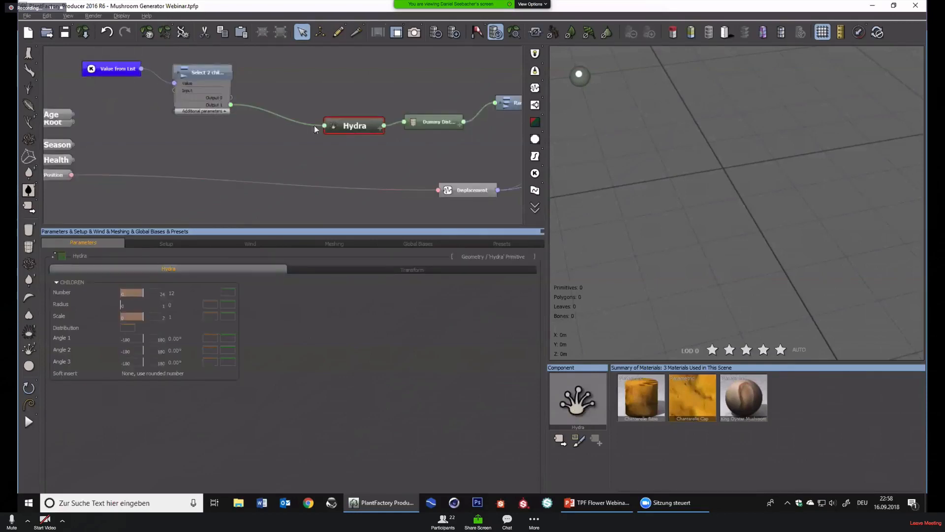
# Switch the Value from List node to Group of Mushrooms and back to Single Mushroom
pyautogui.click(118, 69)
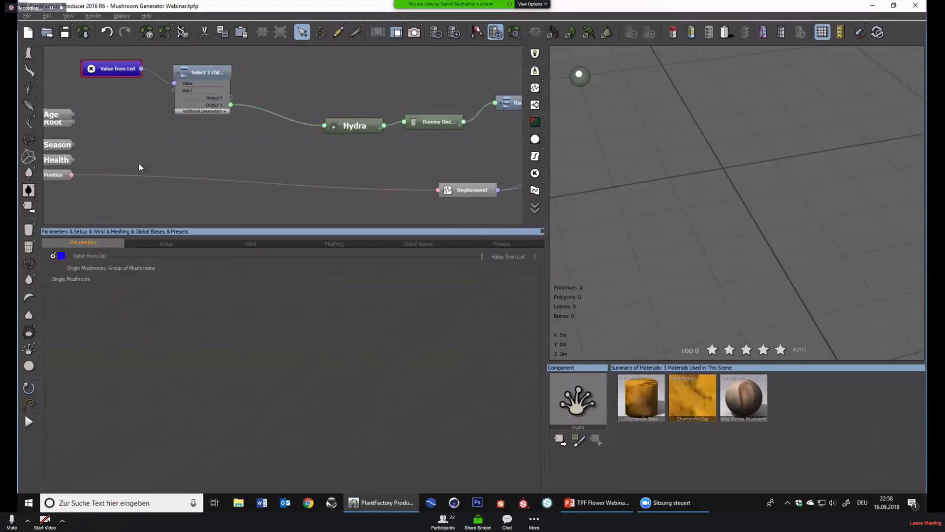
pyautogui.click(93, 281)
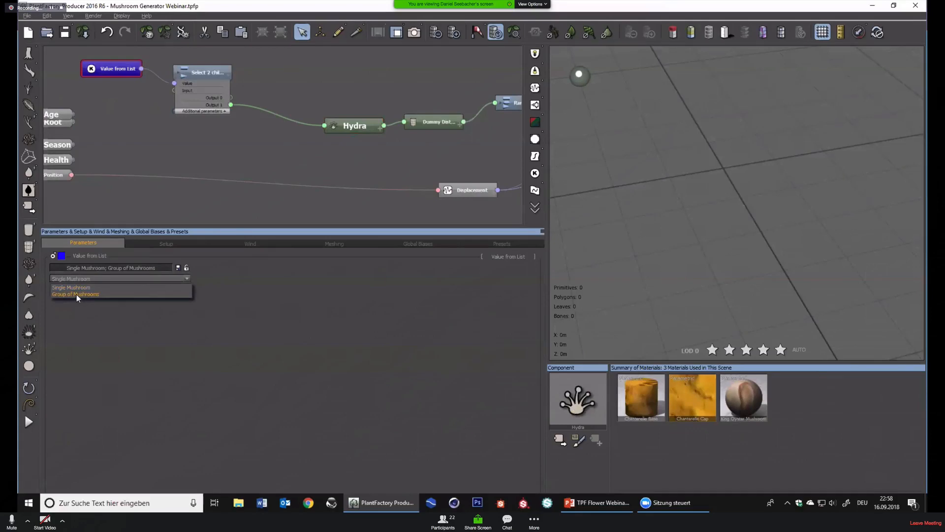
pyautogui.click(76, 295)
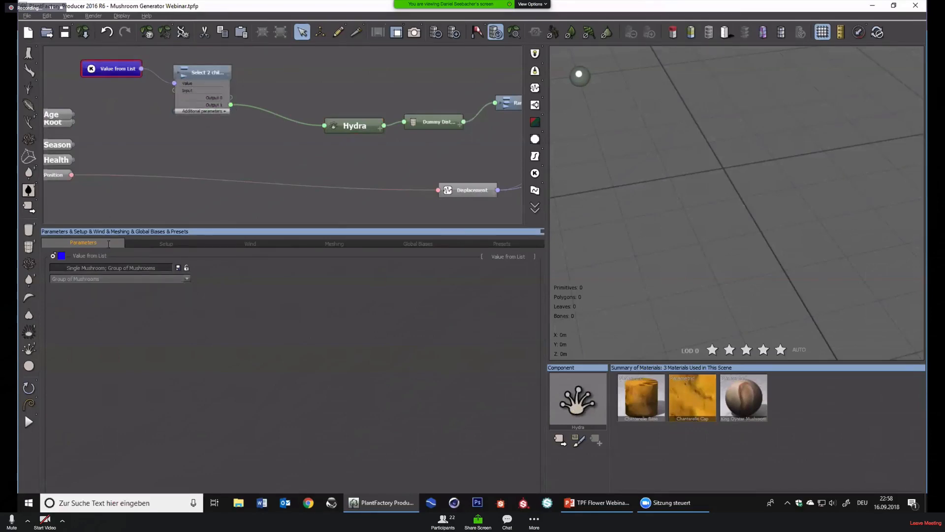
pyautogui.click(109, 278)
pyautogui.click(95, 287)
# Duplicate the Select 2 Children node, place the copy above Hydra, and delete its link from the Value from List node
pyautogui.moveTo(315, 65); pyautogui.dragTo(352, 82, button='middle')
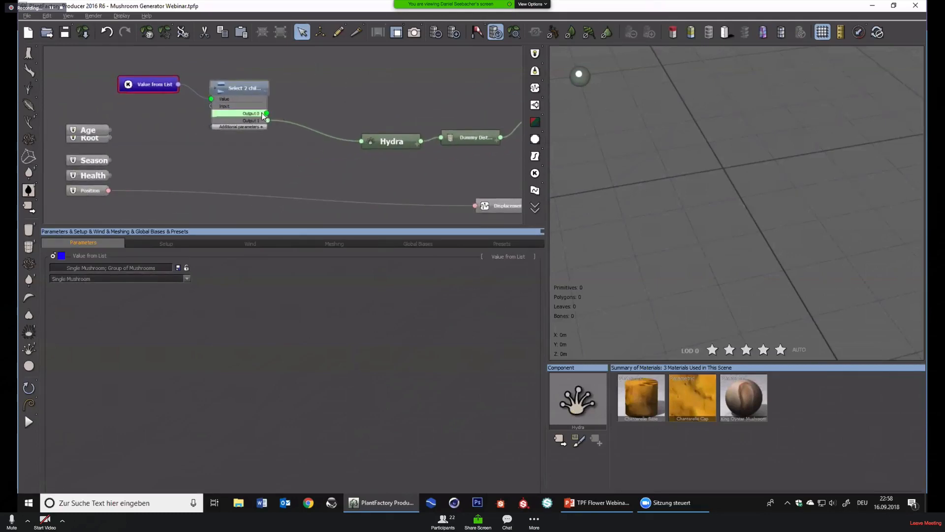
pyautogui.moveTo(408, 76); pyautogui.dragTo(310, 101, button='middle')
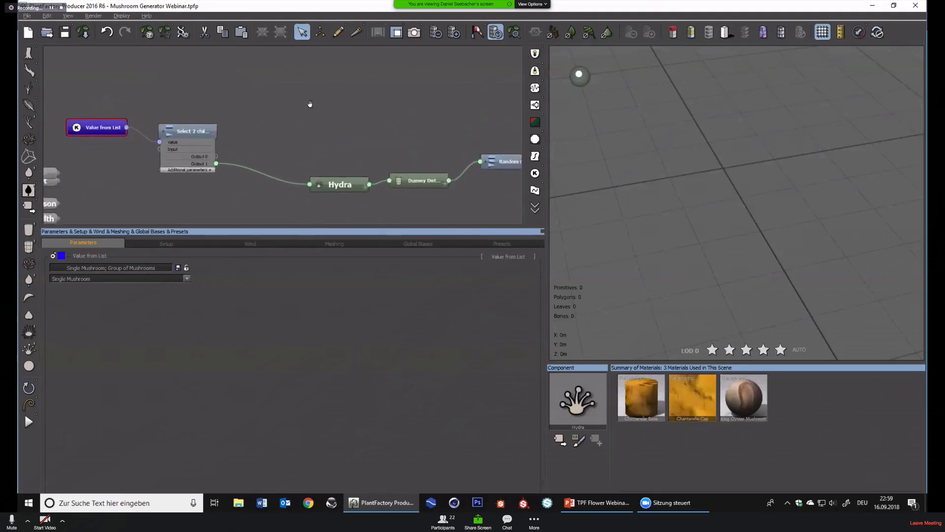
pyautogui.click(187, 135)
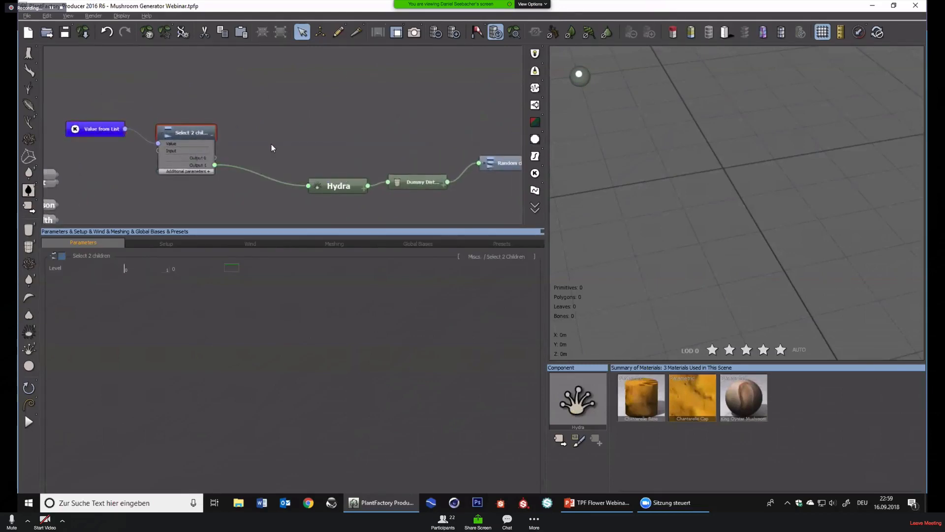
pyautogui.hotkey('ctrl', 'd')
pyautogui.moveTo(176, 155); pyautogui.dragTo(241, 109)
pyautogui.click(218, 104)
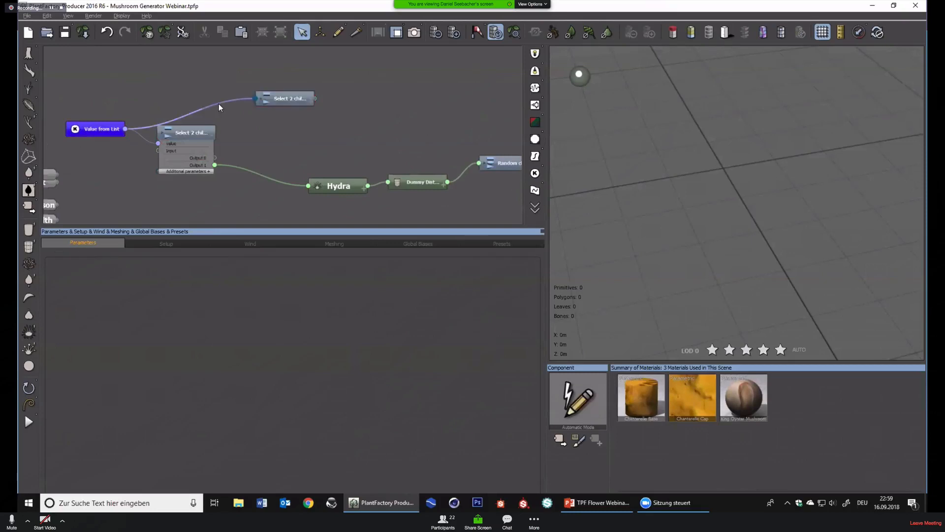
pyautogui.press('Delete')
# Rename both the original Select 2 Children node and the Value from List node to Single/Group
pyautogui.doubleClick(190, 132)
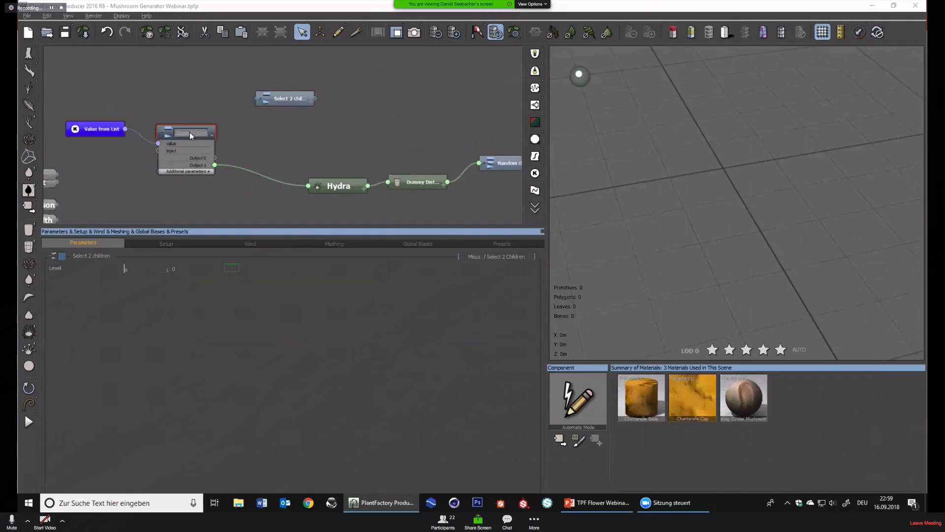
pyautogui.click(252, 152)
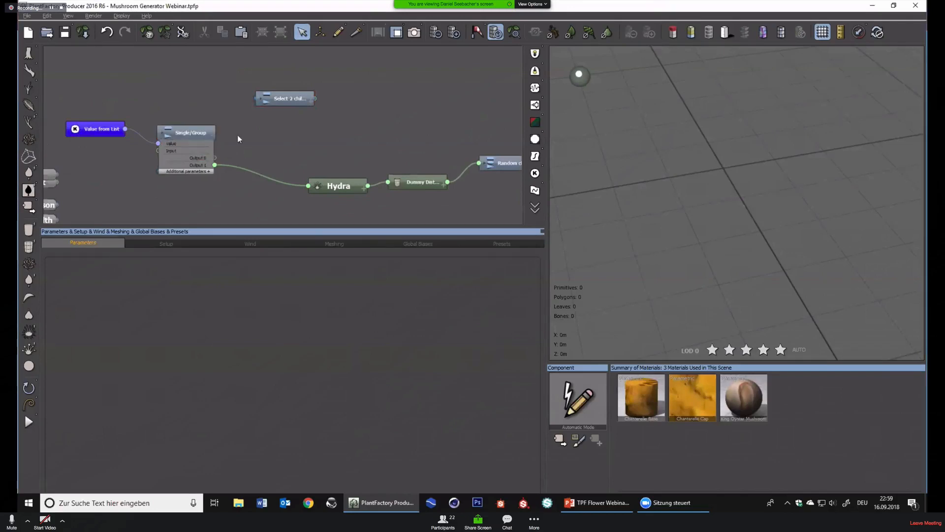
pyautogui.click(98, 130)
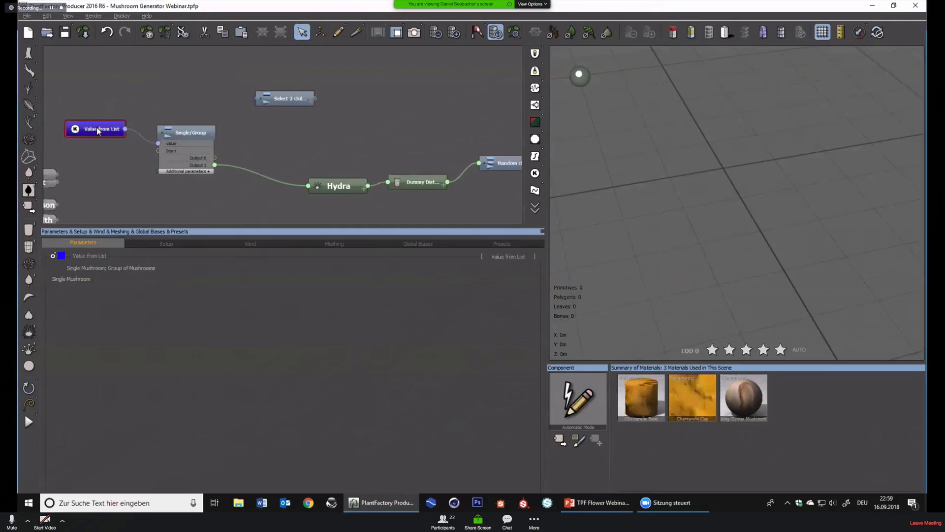
pyautogui.click(96, 128)
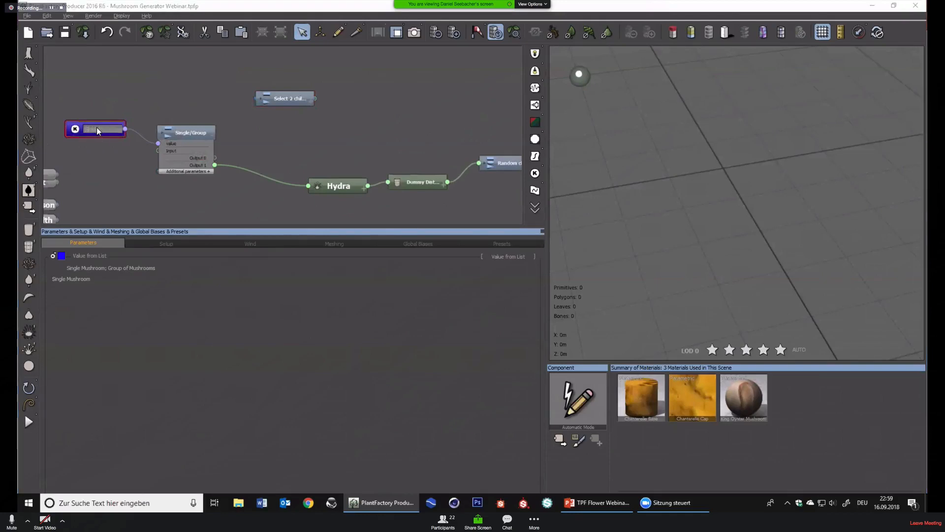
pyautogui.click(137, 99)
# Rename the unconnected copy of the Select 2 Children node to "Single: Specific or random"
pyautogui.doubleClick(285, 102)
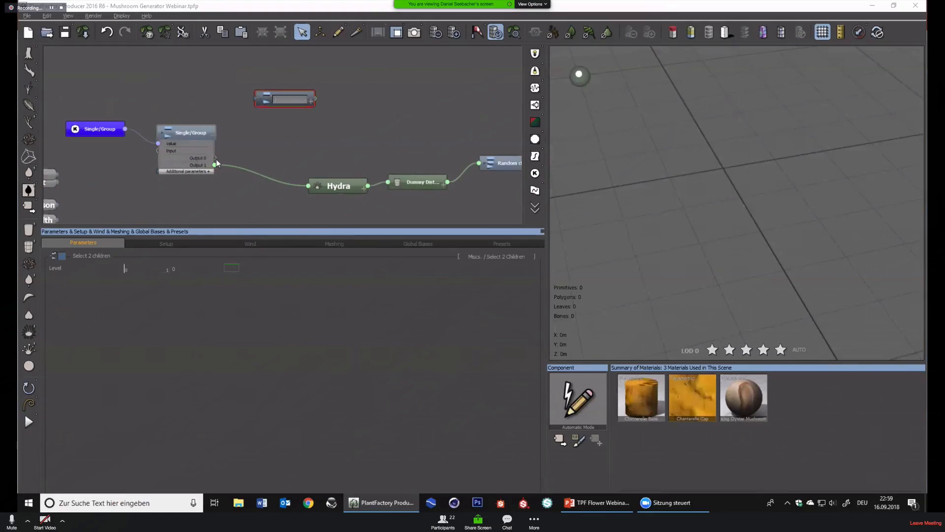
pyautogui.write('Small')
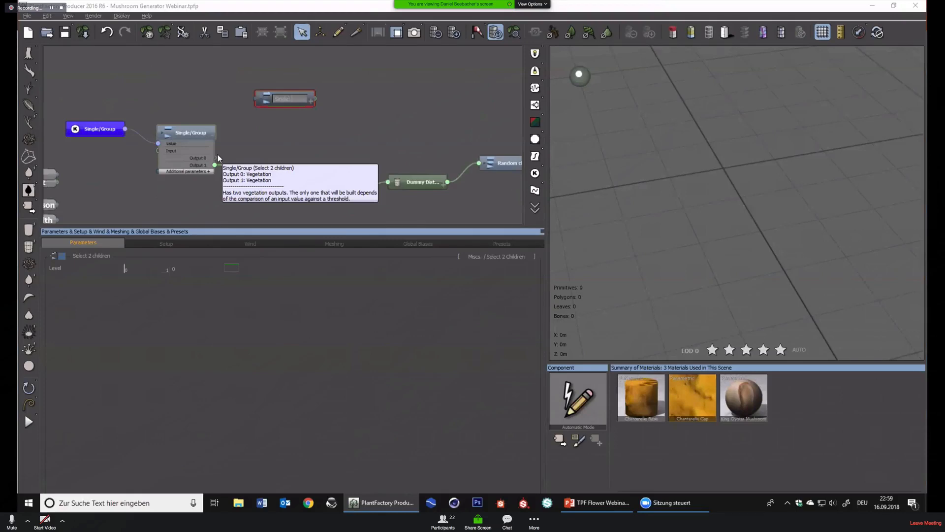
pyautogui.write(': Position')
pyautogui.write(' or rea')
pyautogui.write('om')
pyautogui.press('Return')
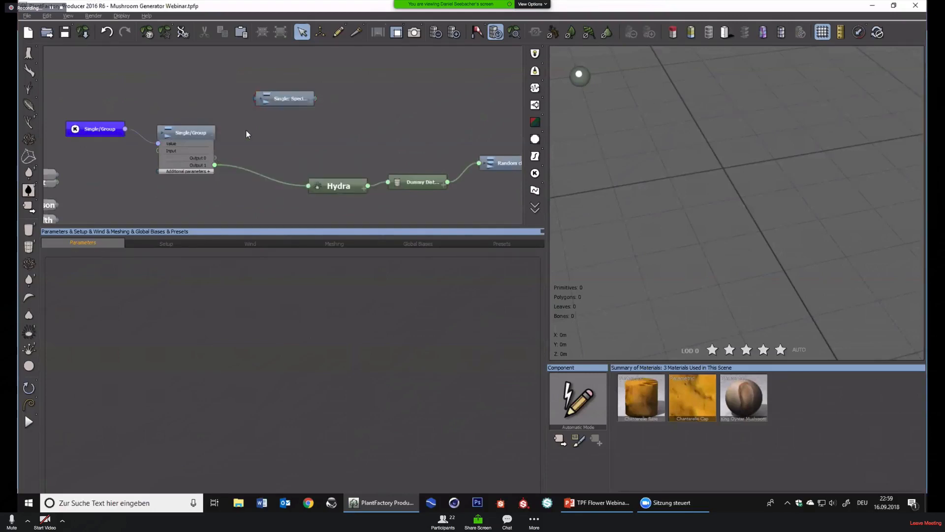
# Duplicate the blue Single/Group value list node and place the copy just above the original
pyautogui.click(74, 128)
pyautogui.hotkey('ctrl', 'v')
pyautogui.moveTo(49, 105); pyautogui.dragTo(143, 103, button='middle')
pyautogui.moveTo(126, 125); pyautogui.dragTo(179, 84)
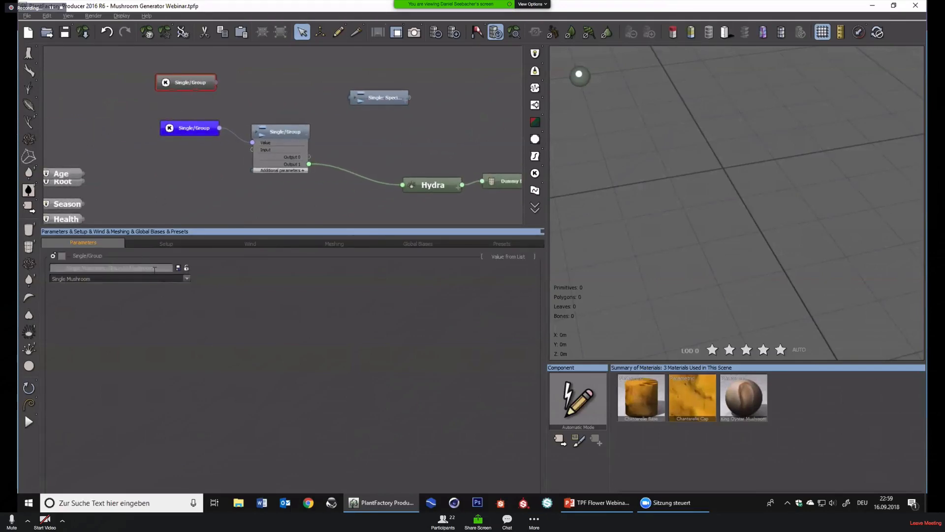
# Set the copied list's entries to "Chanterelle; King Oyster; Random" and connect it to the Value input of the Single: Specific or random node
pyautogui.click(154, 269)
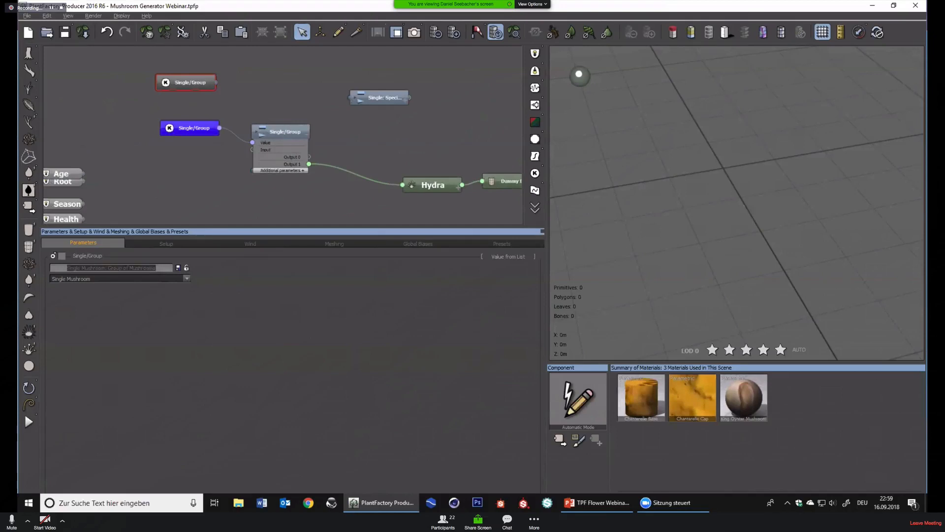
pyautogui.press('BackSpace')
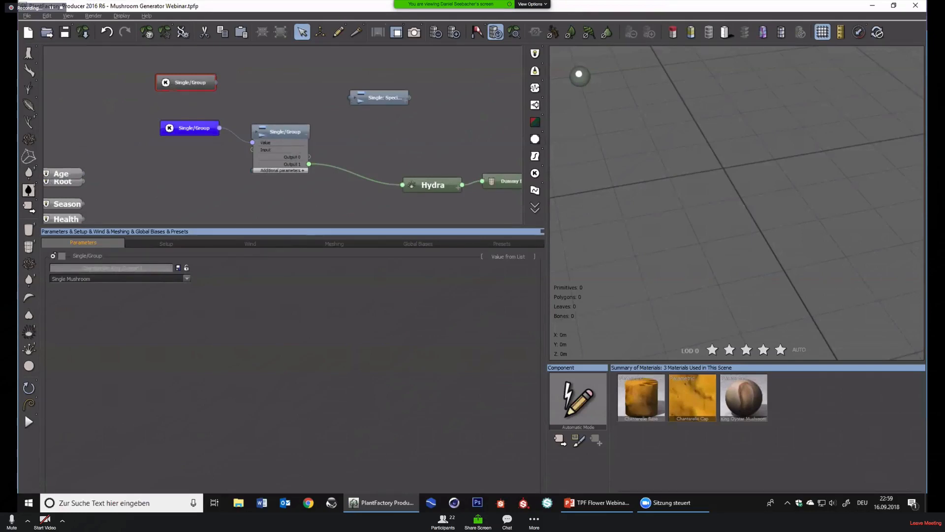
pyautogui.write('Random')
pyautogui.click(177, 268)
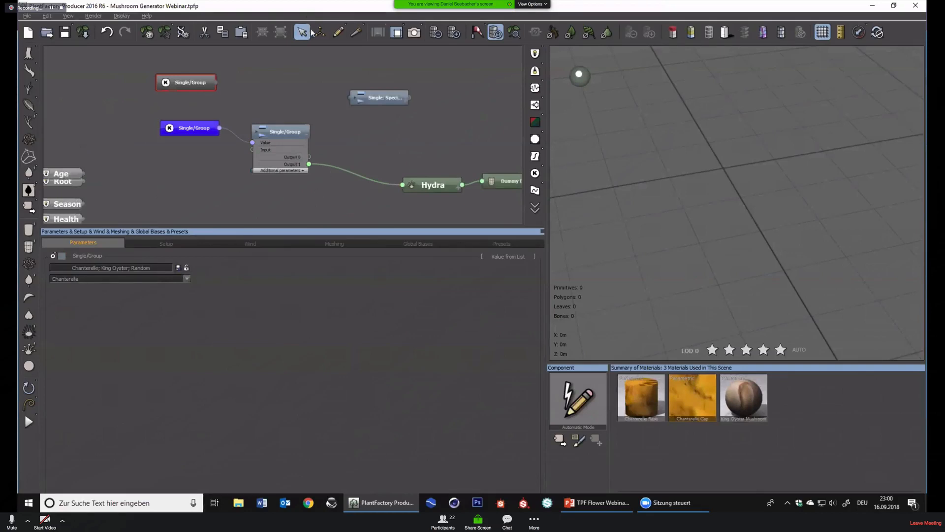
pyautogui.click(404, 99)
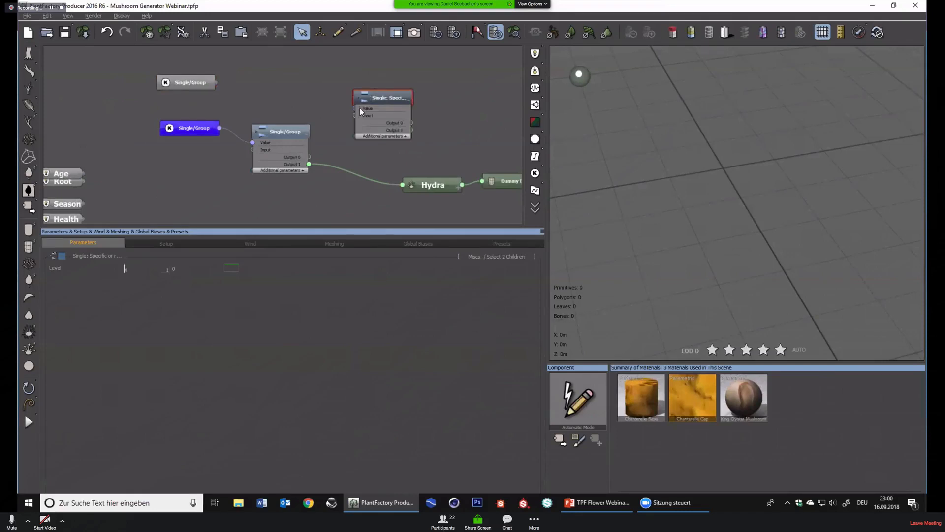
pyautogui.moveTo(355, 108); pyautogui.dragTo(198, 81)
# Color the copied value list node orange, about RGB 217, 164, 38
pyautogui.click(182, 84)
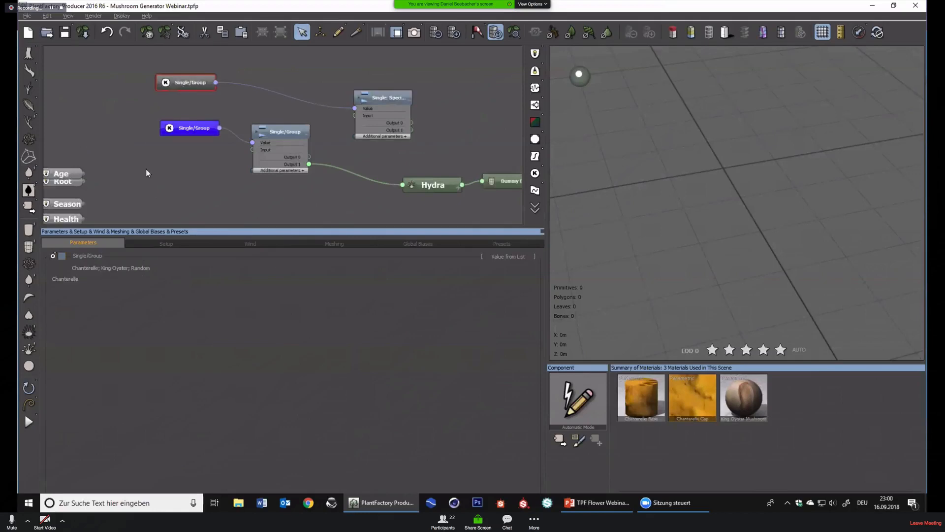
pyautogui.rightClick(63, 256)
pyautogui.click(74, 263)
pyautogui.moveTo(241, 199)
pyautogui.mouseDown()
pyautogui.moveTo(220, 186)
pyautogui.moveTo(223, 174)
pyautogui.moveTo(211, 205)
pyautogui.moveTo(201, 206)
pyautogui.mouseUp()
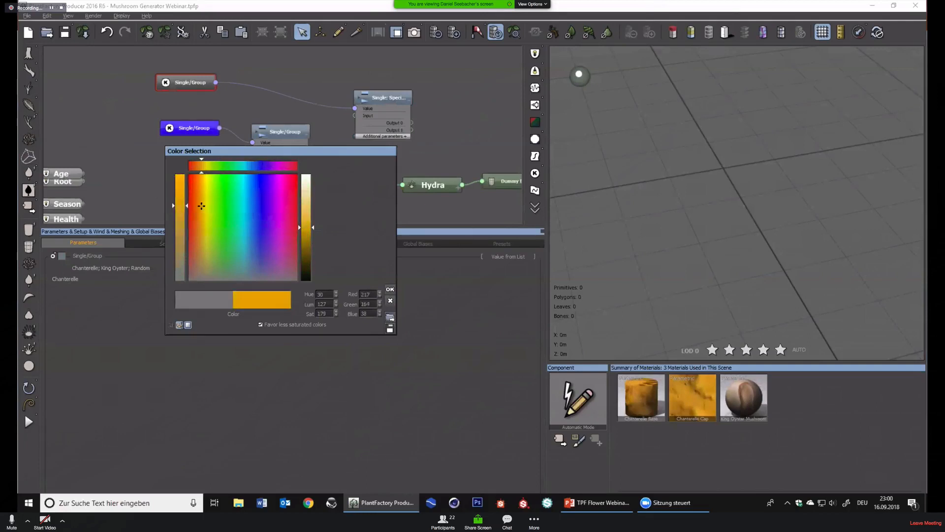
pyautogui.click(389, 289)
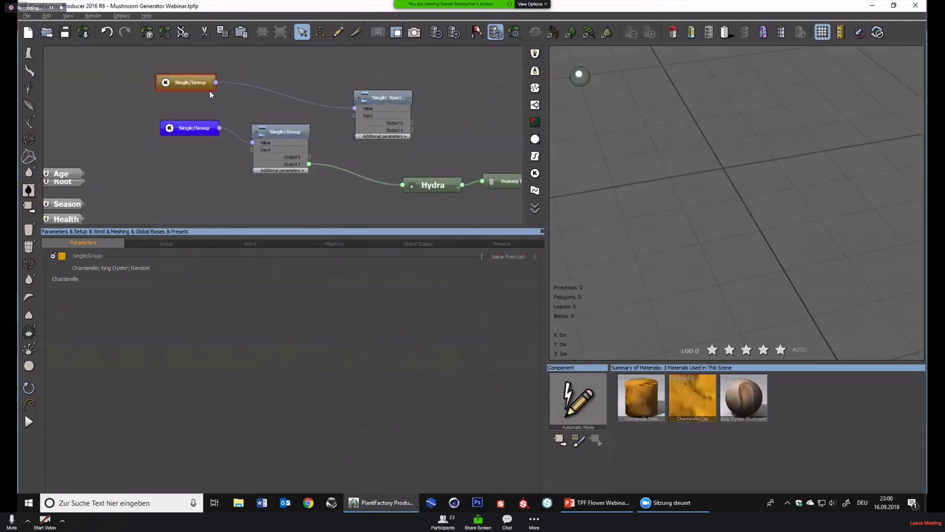
# Rename the orange value list node to Species
pyautogui.doubleClick(195, 84)
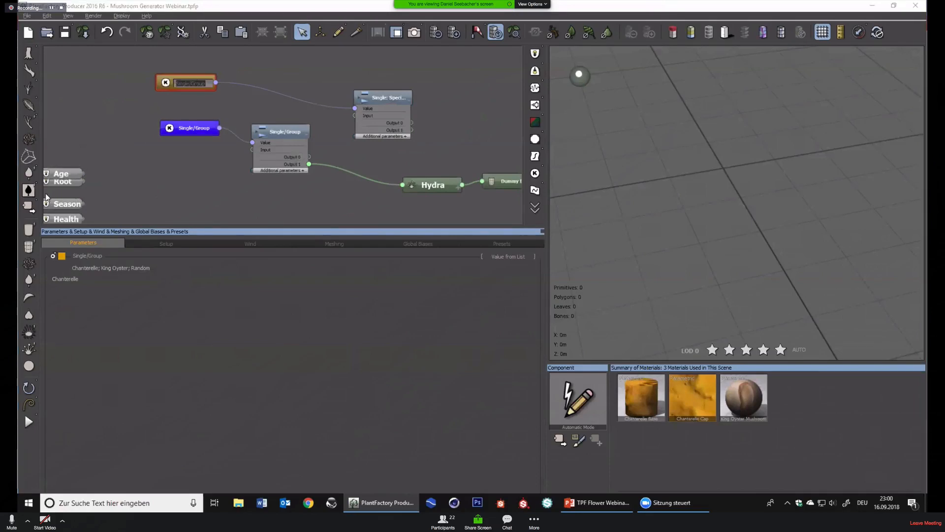
pyautogui.write('Small')
pyautogui.click(223, 97)
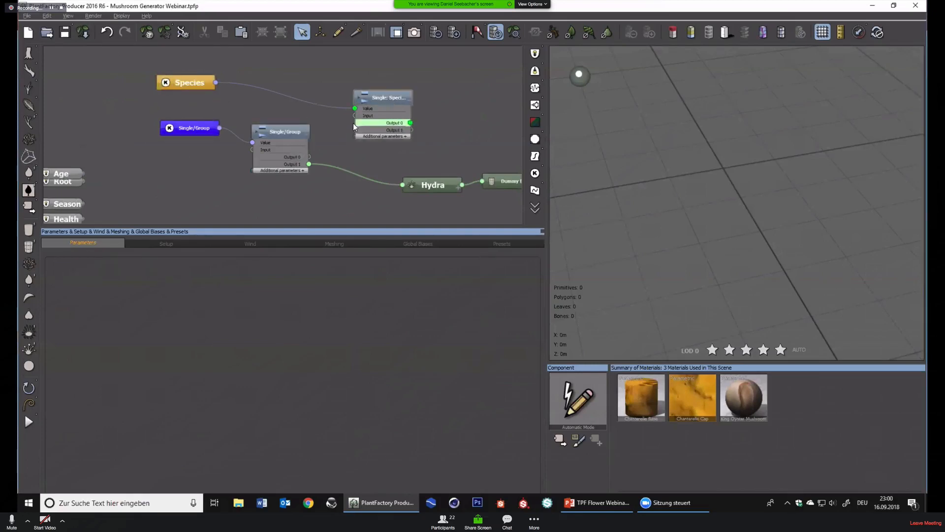
# Connect Output 0 of the Single/Group node to the Input of Single: Specific or random and shift that node slightly away
pyautogui.moveTo(354, 116); pyautogui.dragTo(300, 158)
pyautogui.click(283, 138)
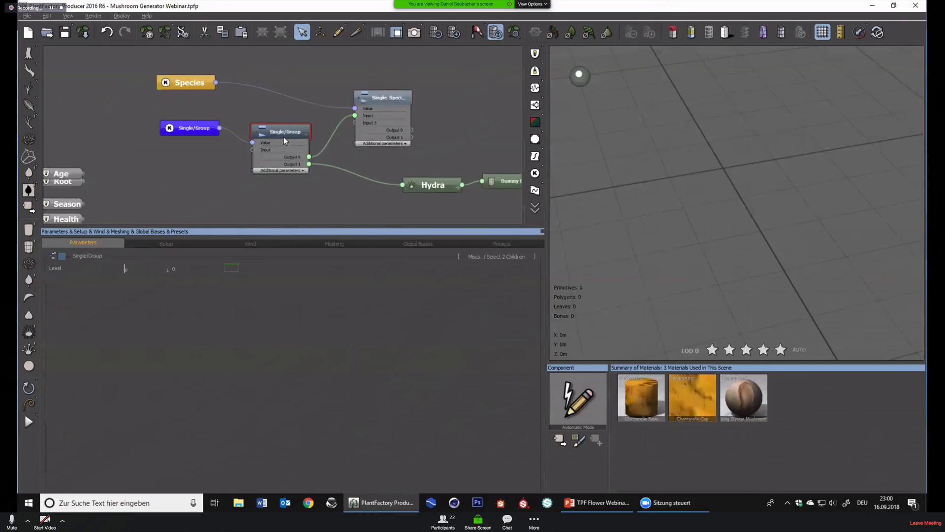
pyautogui.click(199, 129)
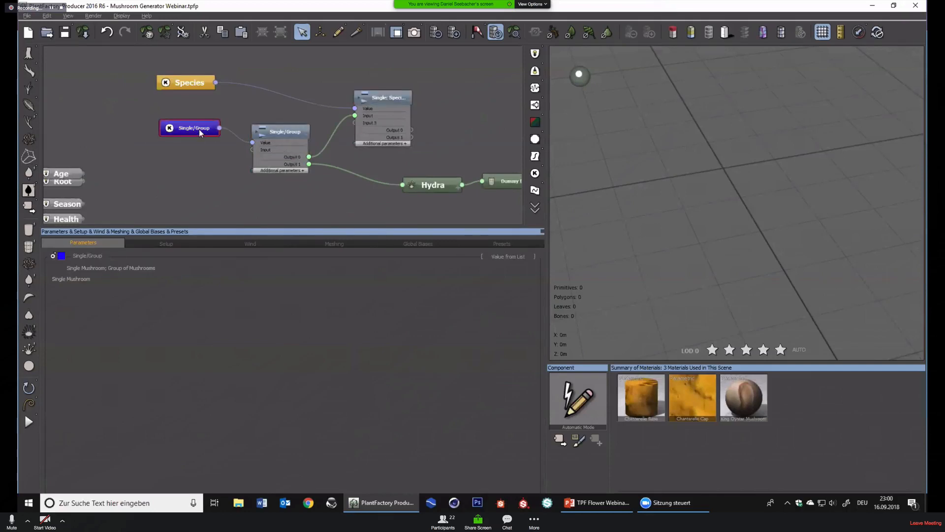
pyautogui.moveTo(197, 131); pyautogui.dragTo(272, 136)
pyautogui.click(272, 134)
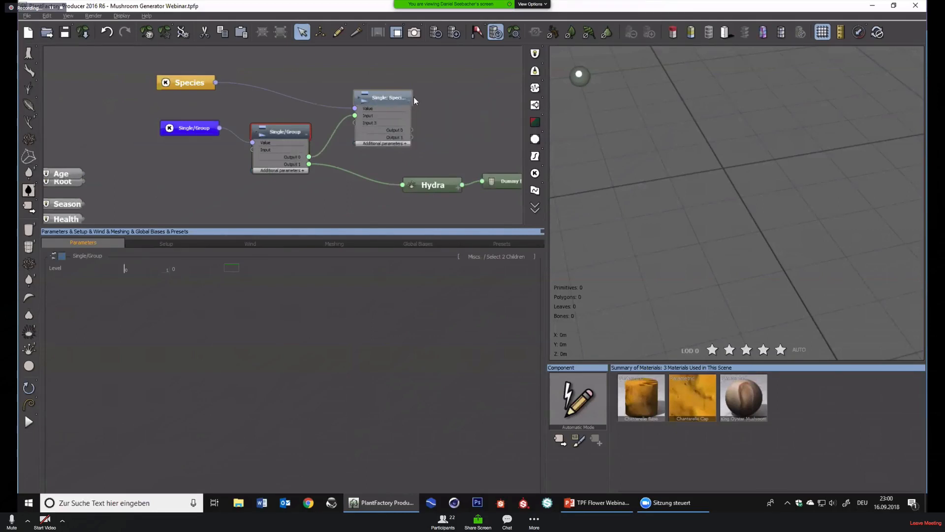
pyautogui.moveTo(394, 95); pyautogui.dragTo(413, 88)
pyautogui.moveTo(447, 109); pyautogui.dragTo(347, 113, button='middle')
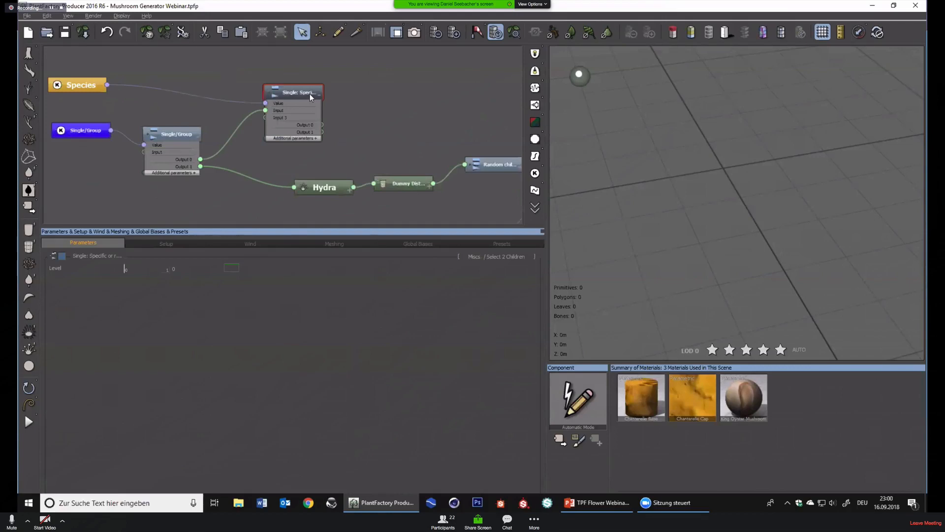
pyautogui.moveTo(309, 93)
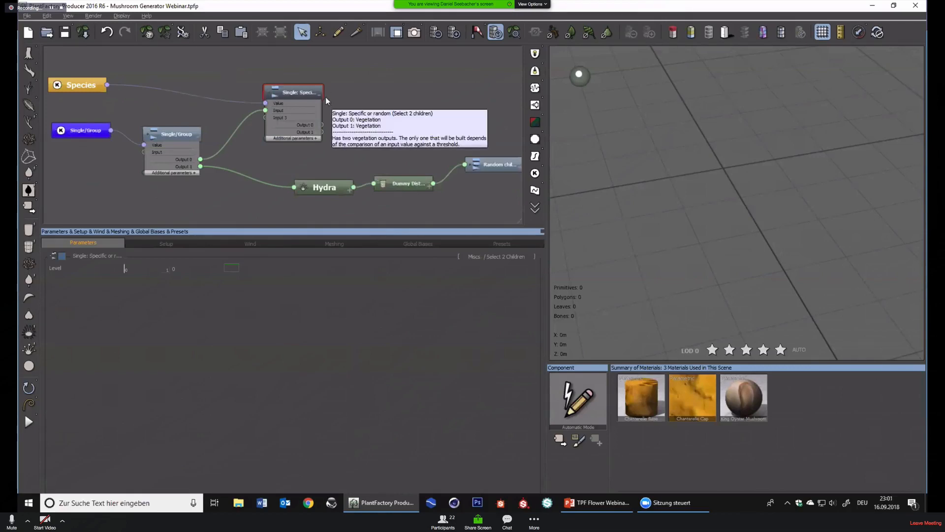
# Add a new Select 2 Children node beyond the Single: Specific or random node and expand its ports
pyautogui.rightClick(350, 100)
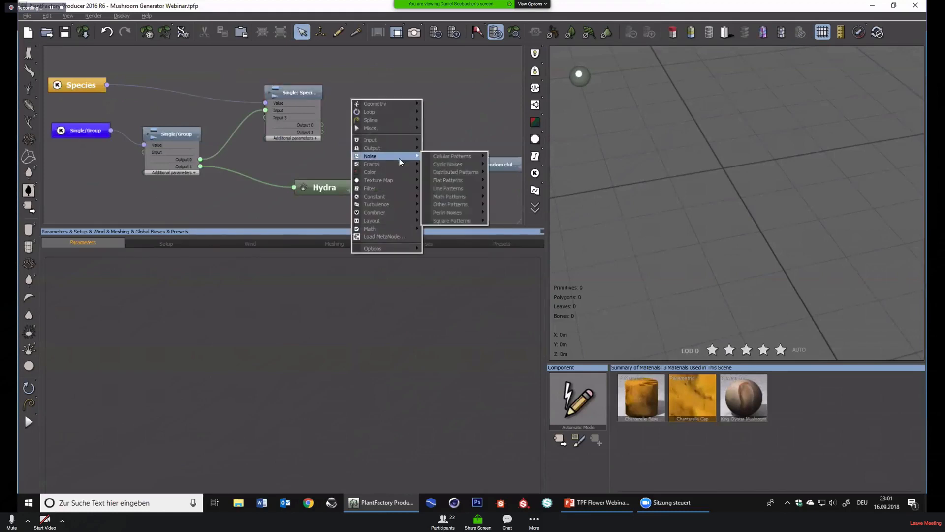
pyautogui.moveTo(395, 126)
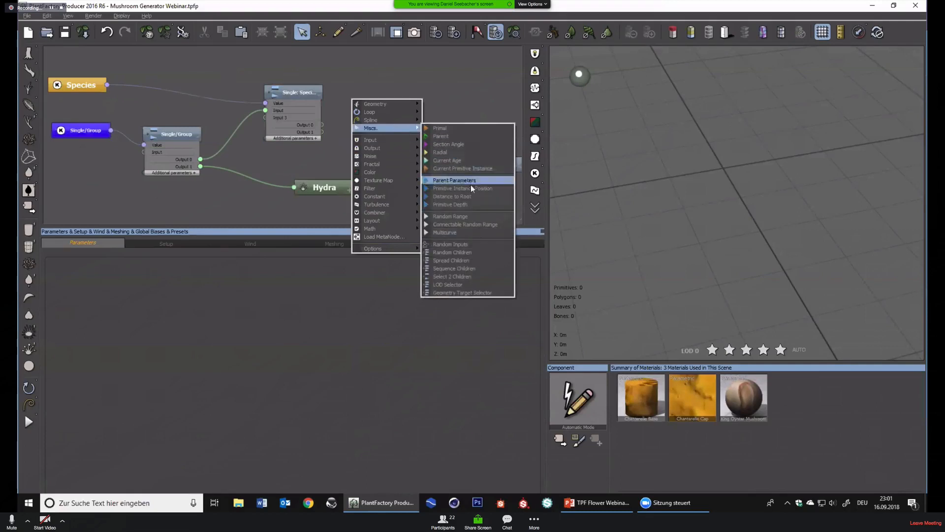
pyautogui.click(465, 276)
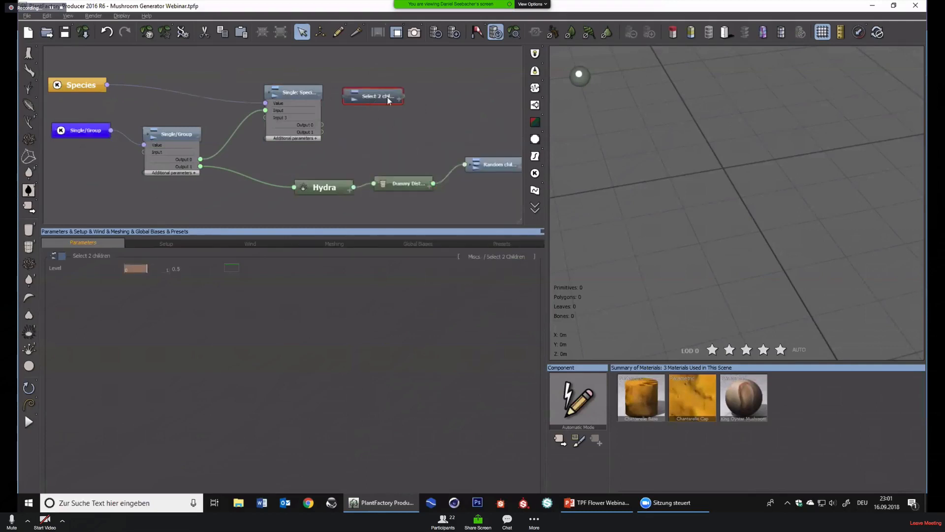
pyautogui.moveTo(387, 96); pyautogui.dragTo(426, 99)
pyautogui.click(446, 101)
pyautogui.click(442, 99)
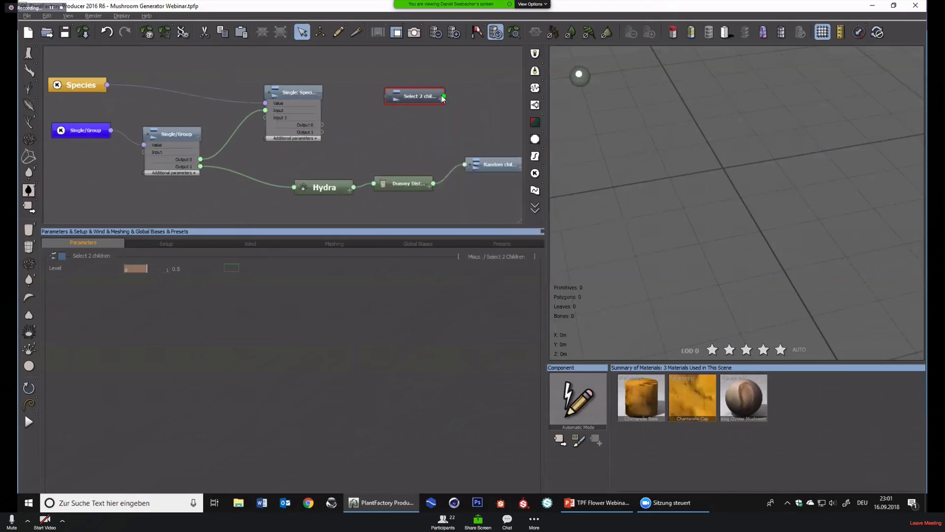
pyautogui.click(442, 99)
# Connect Output 0 of Single: Specific or random to the new Select 2 Children node's Input, and Output 1 to the Random Children node
pyautogui.moveTo(407, 105); pyautogui.dragTo(321, 125)
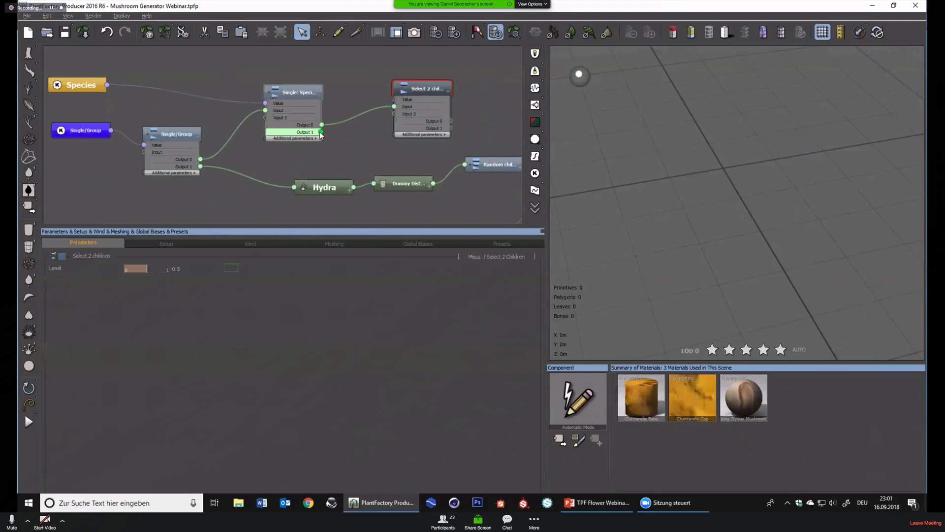
pyautogui.moveTo(321, 131); pyautogui.dragTo(466, 164)
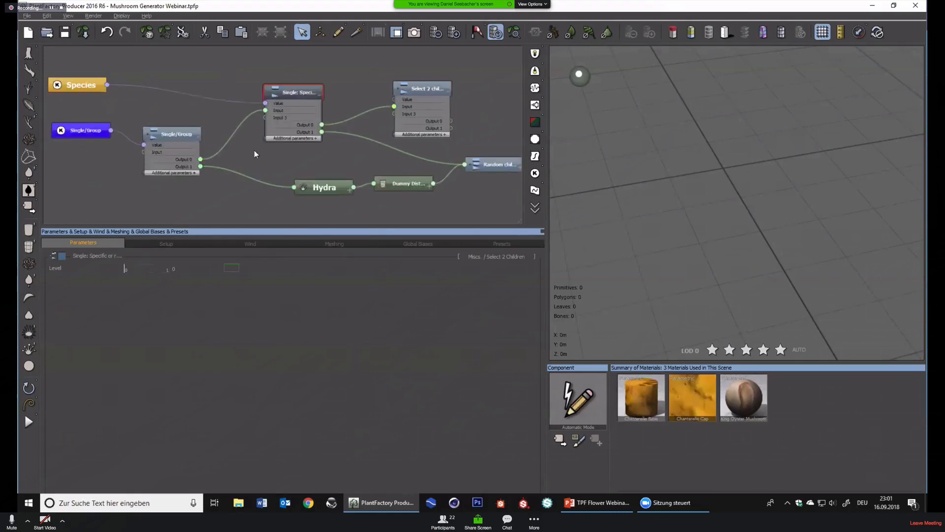
pyautogui.moveTo(264, 147); pyautogui.dragTo(231, 141, button='middle')
pyautogui.click(389, 77)
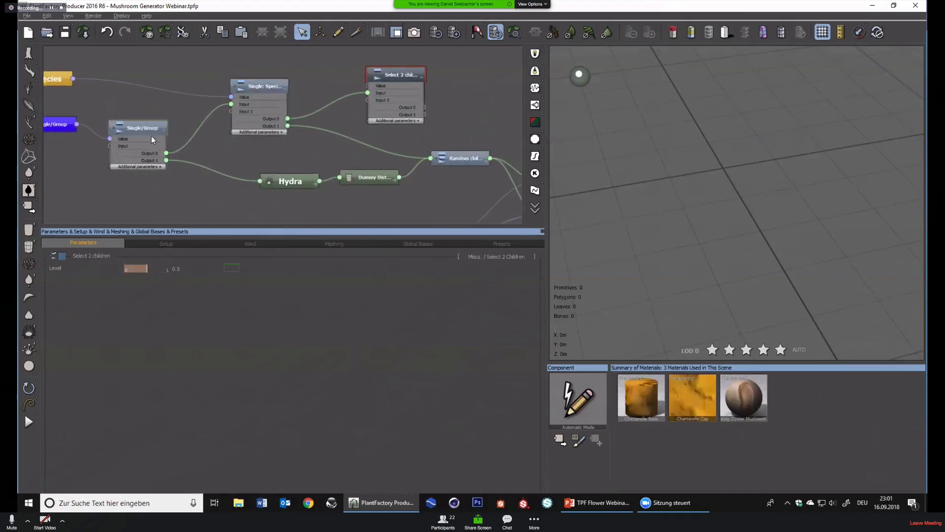
pyautogui.moveTo(151, 136); pyautogui.dragTo(161, 134, button='middle')
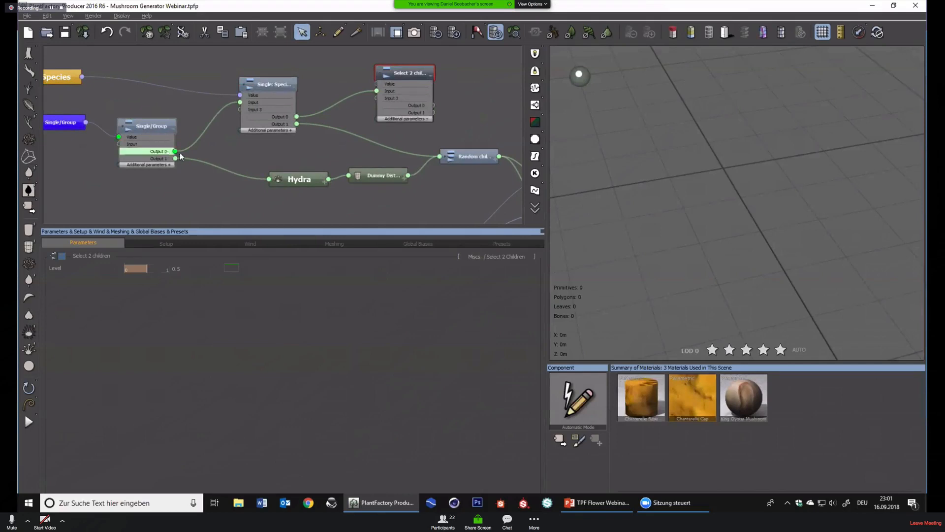
pyautogui.click(264, 82)
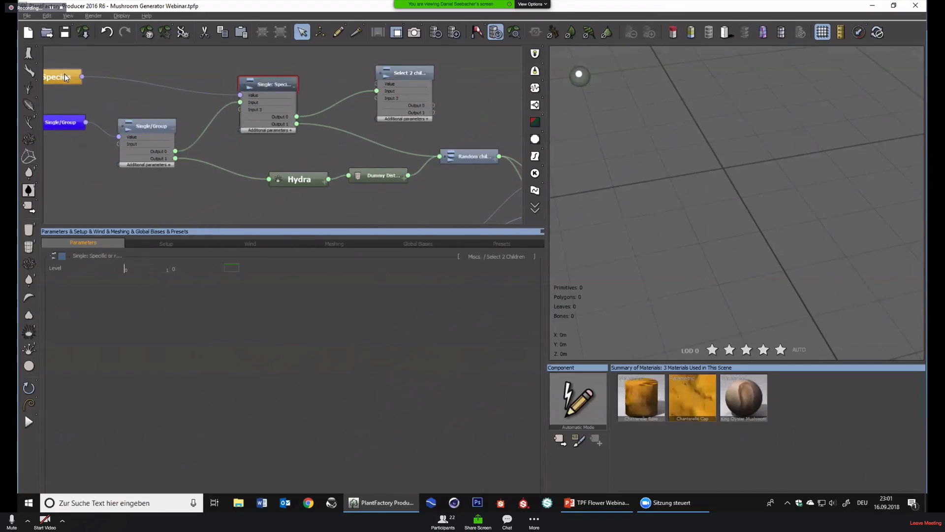
# Move the Species node up, farther above the Single/Group node
pyautogui.click(64, 74)
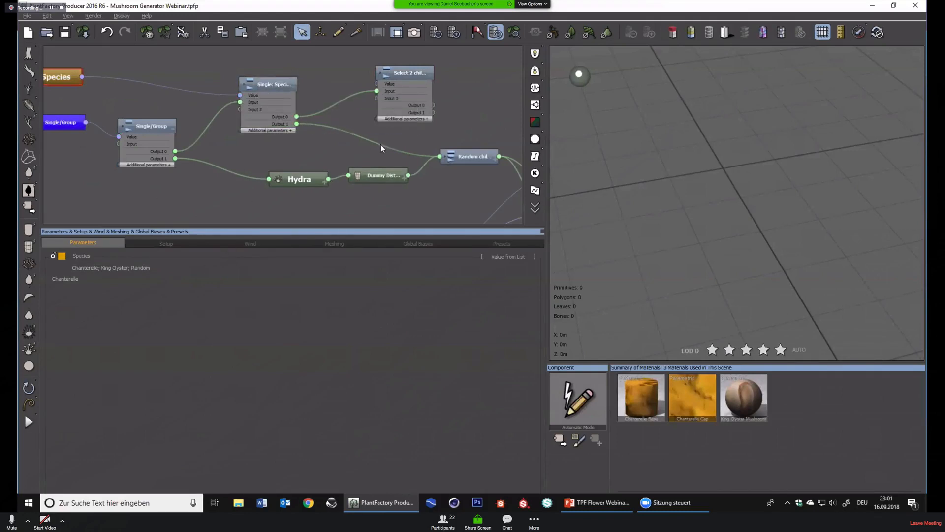
pyautogui.click(464, 159)
pyautogui.moveTo(462, 196); pyautogui.dragTo(360, 166, button='middle')
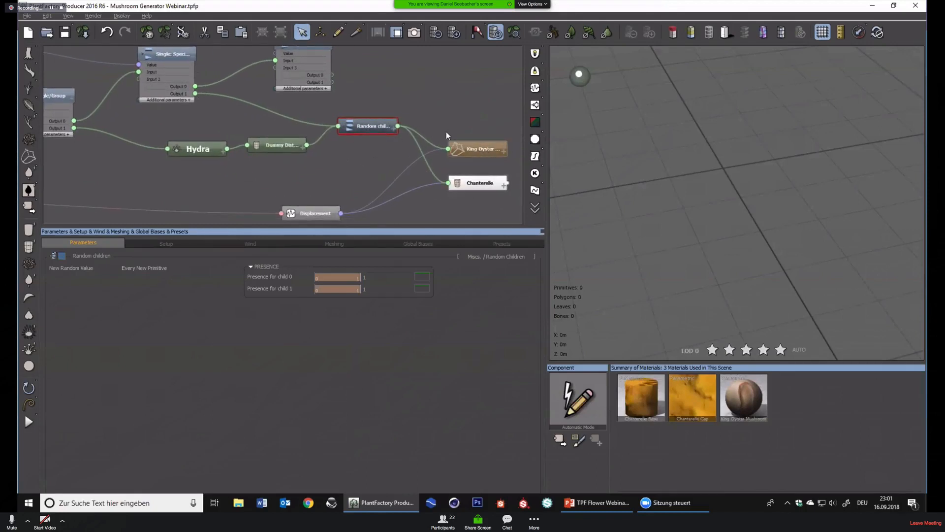
pyautogui.moveTo(212, 99); pyautogui.dragTo(267, 141, button='middle')
pyautogui.moveTo(258, 79); pyautogui.dragTo(336, 100, button='middle')
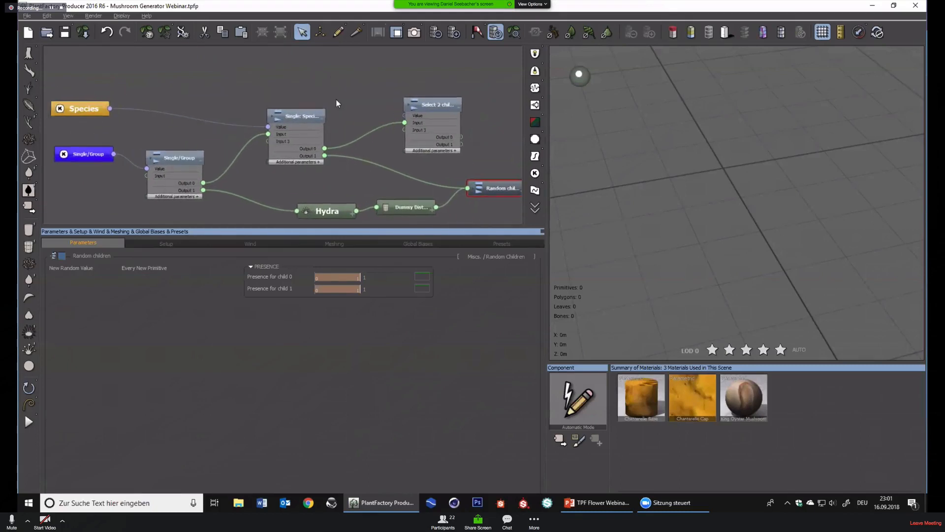
pyautogui.scroll(-1, 337, 99)
pyautogui.moveTo(287, 69); pyautogui.dragTo(321, 77, button='middle')
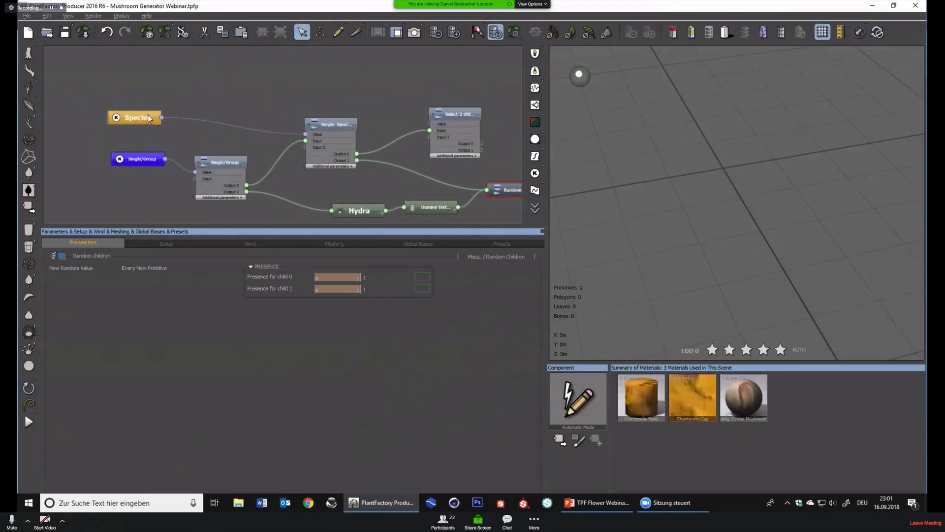
pyautogui.moveTo(149, 118); pyautogui.dragTo(181, 83)
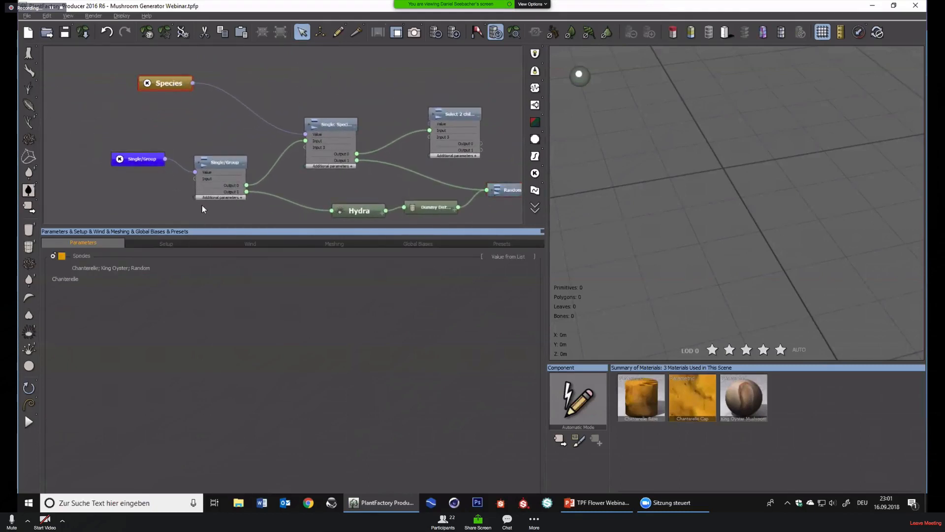
# Review the species options offered by the Species node's value list
pyautogui.click(164, 277)
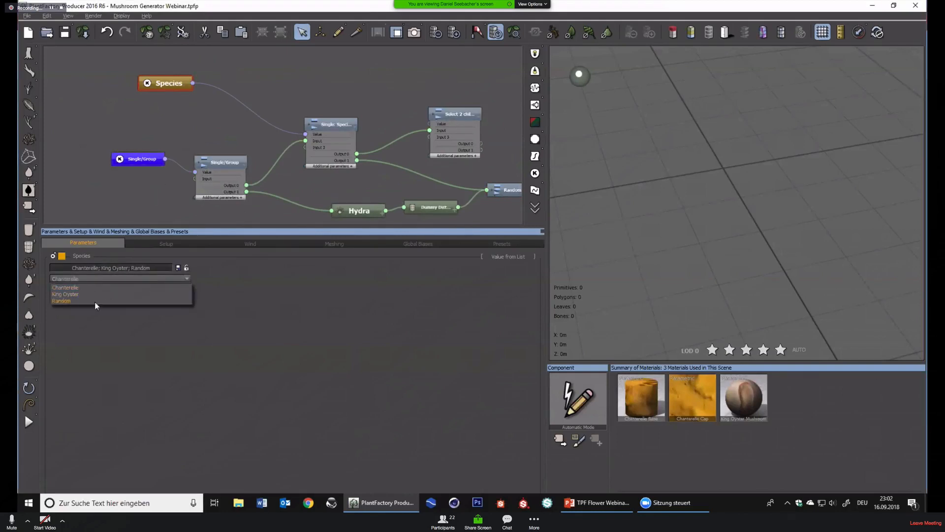
pyautogui.scroll(2, 327, 126)
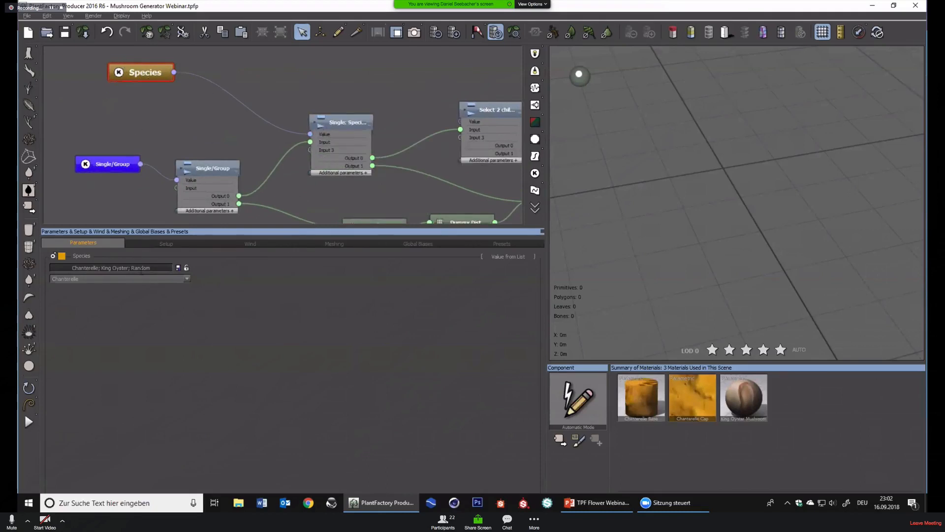
pyautogui.click(144, 278)
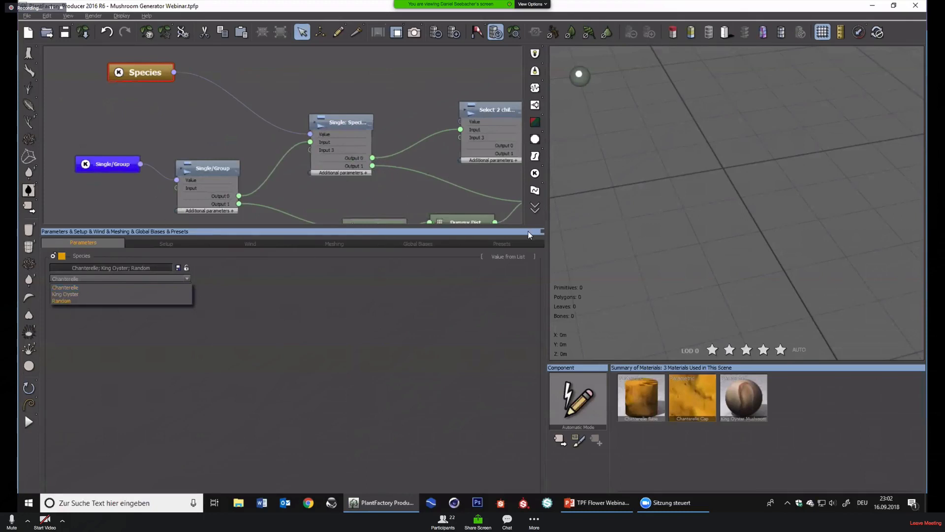
# Add a Filter node beside the Species node and feed it from the Species output
pyautogui.click(230, 82)
pyautogui.rightClick(213, 62)
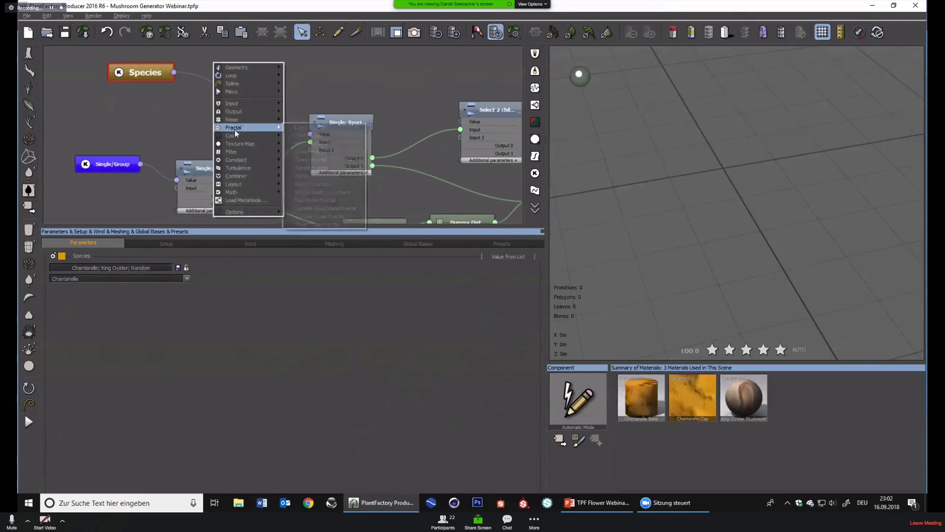
pyautogui.moveTo(263, 151)
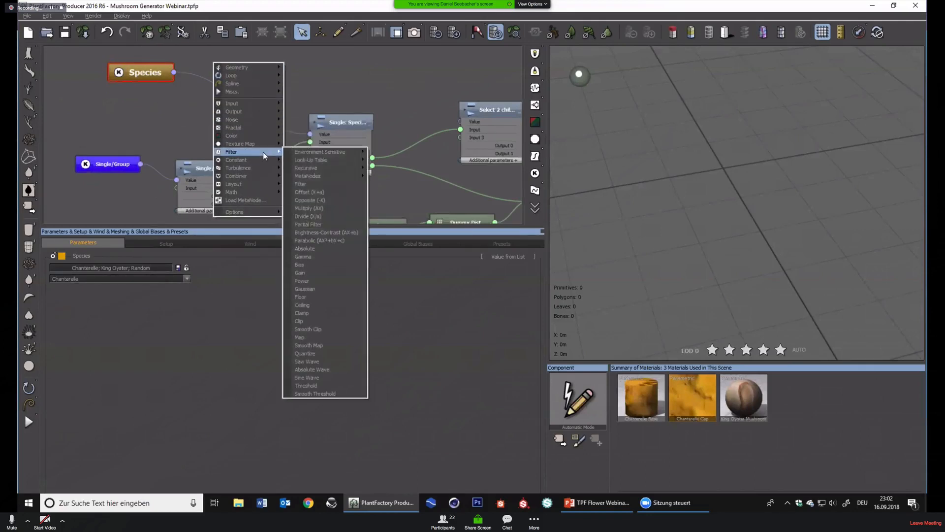
pyautogui.click(305, 186)
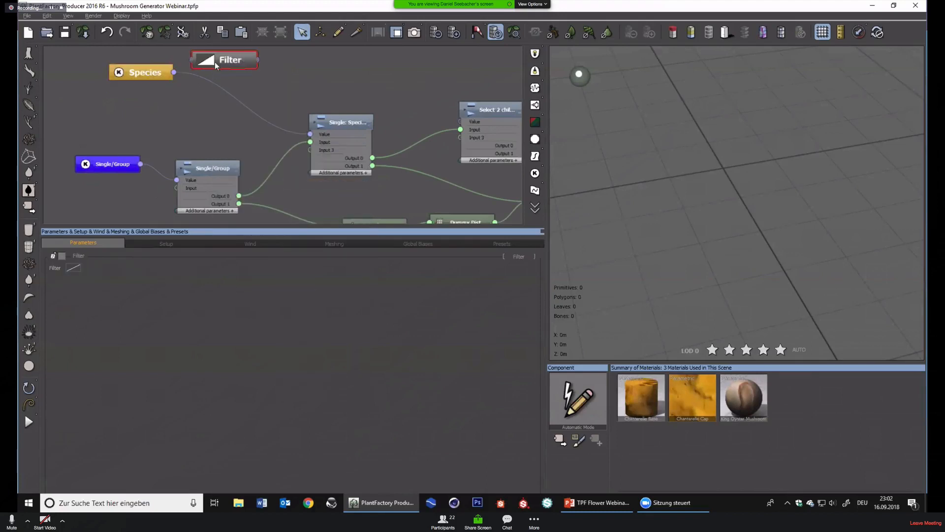
pyautogui.moveTo(214, 61); pyautogui.dragTo(151, 72)
# Check the order of the Species list entries to determine which values the Filter has to separate
pyautogui.click(147, 74)
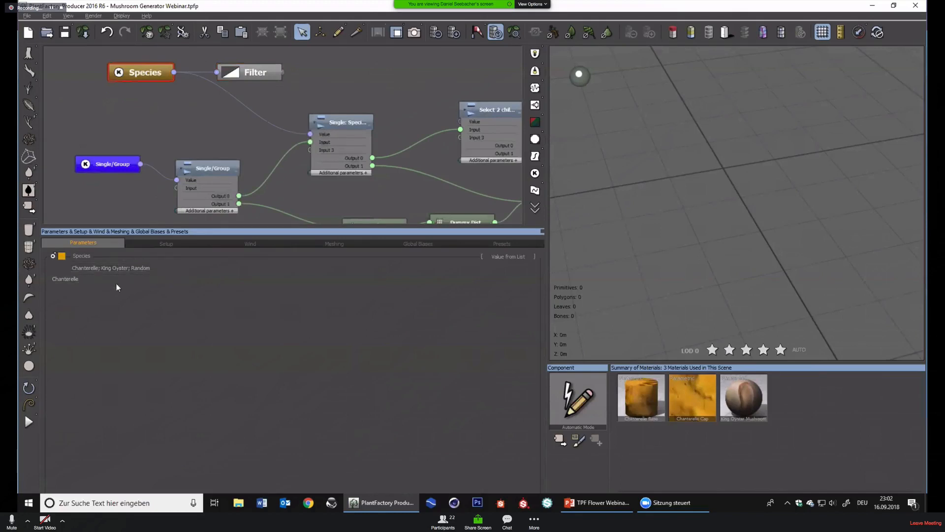
pyautogui.click(148, 279)
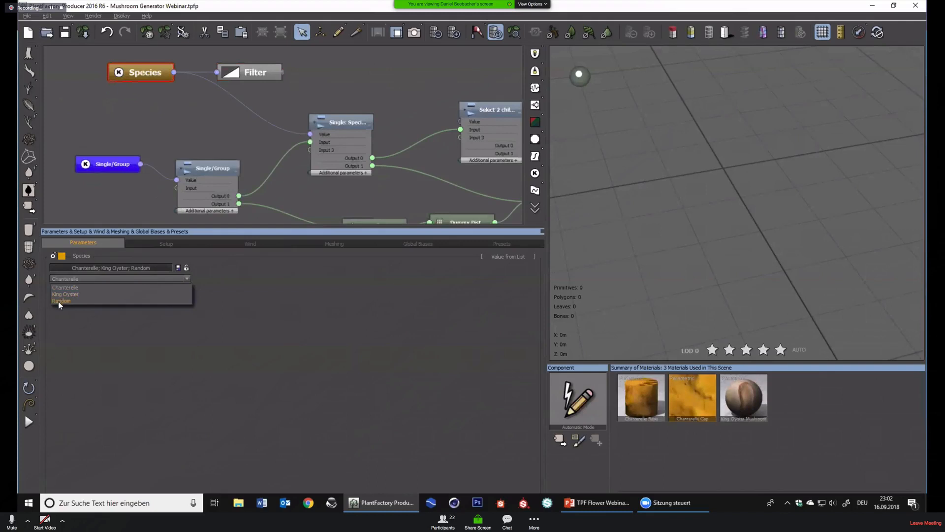
pyautogui.click(238, 70)
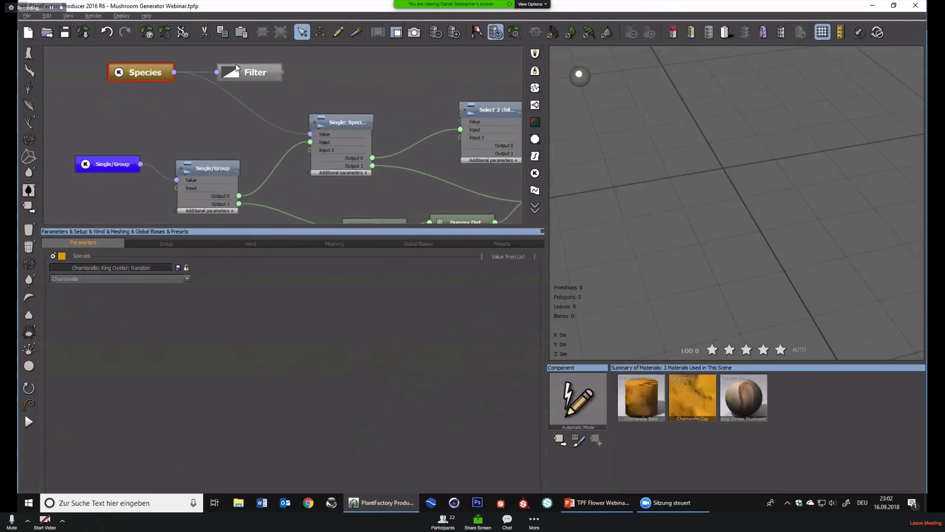
pyautogui.click(234, 73)
pyautogui.click(140, 73)
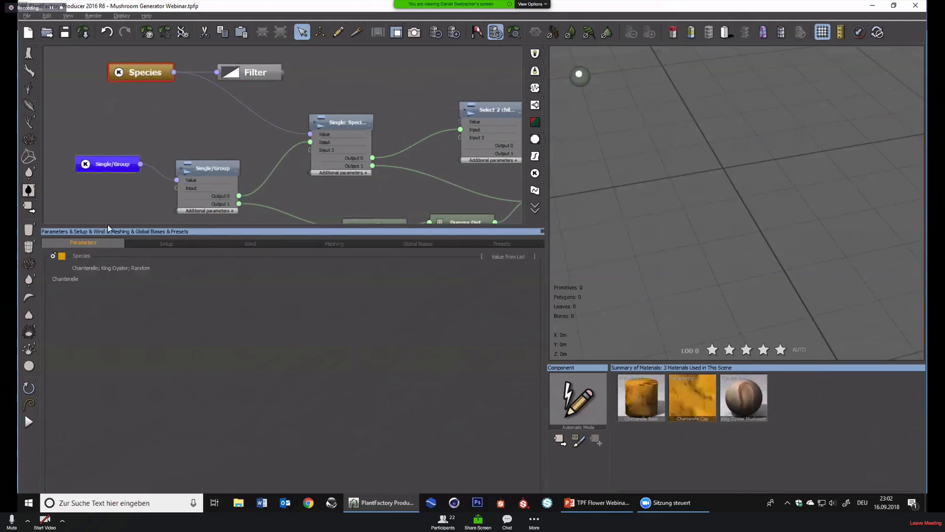
pyautogui.click(102, 279)
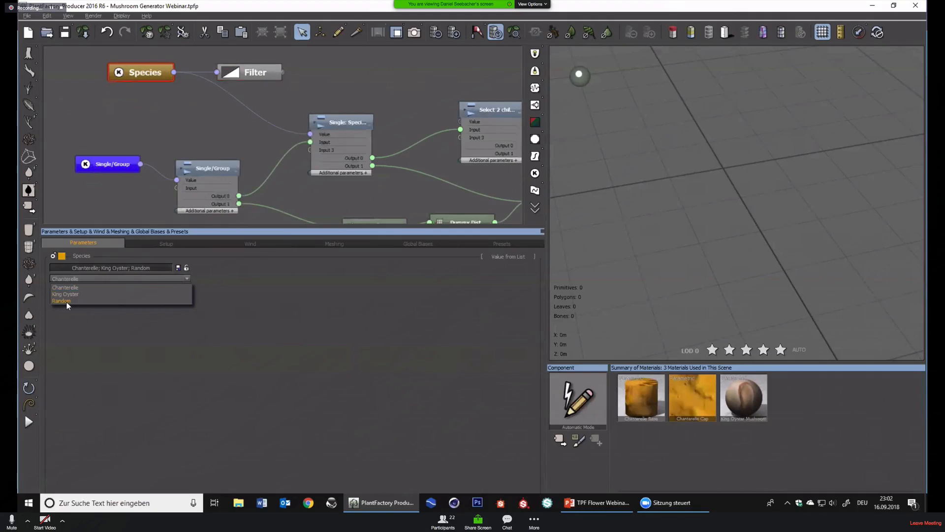
pyautogui.click(221, 72)
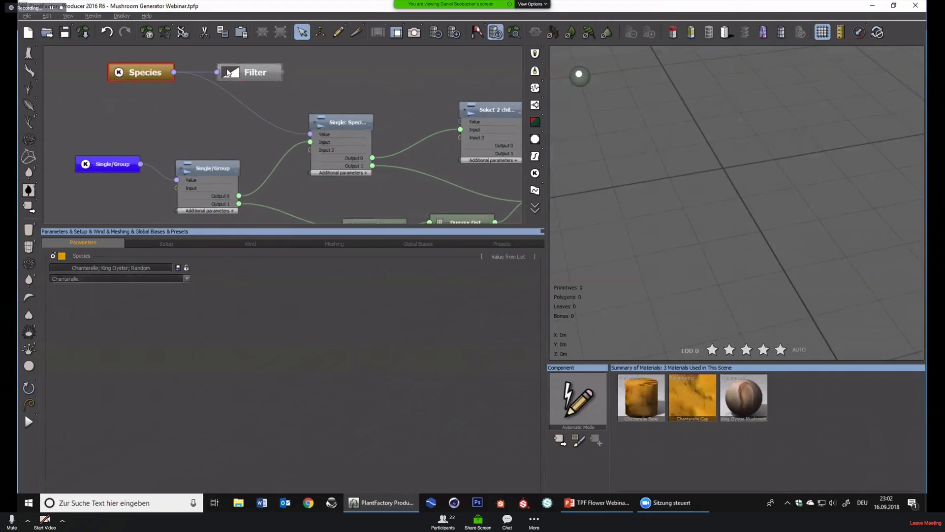
# Open the Filter node's curve for editing and set its bounds to minimum X 0, minimum Y 0 and maximum X 2
pyautogui.click(226, 69)
pyautogui.rightClick(77, 268)
pyautogui.click(79, 272)
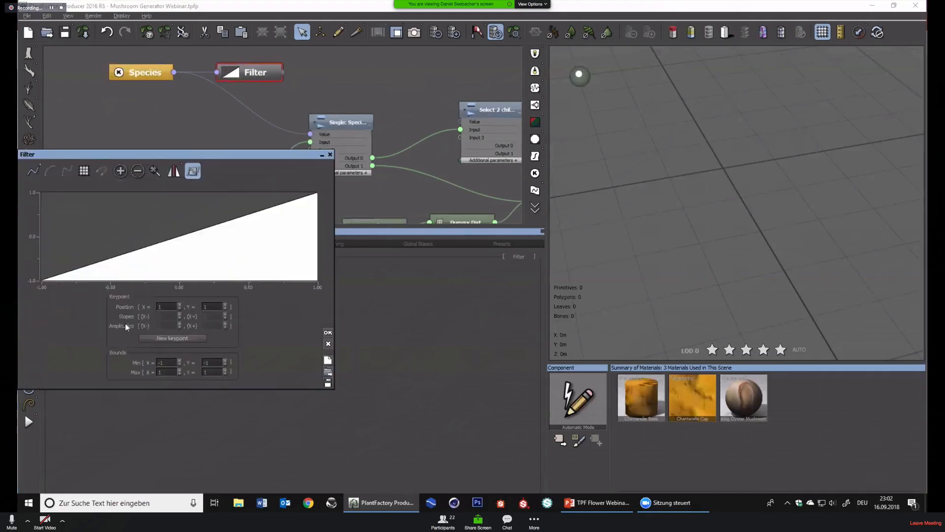
pyautogui.click(167, 362)
pyautogui.write('0')
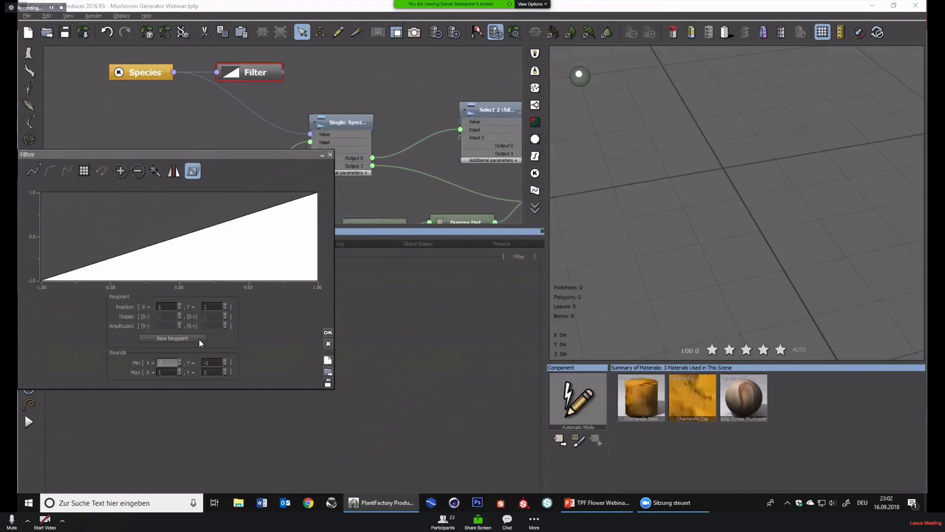
pyautogui.click(207, 363)
pyautogui.write('0')
pyautogui.press('Return')
pyautogui.click(170, 372)
pyautogui.write('2')
pyautogui.press('Return')
# Turn on the curve grid and shape the filter to stay at 0 up to X 1.5, rising to 1 at X 2
pyautogui.click(173, 170)
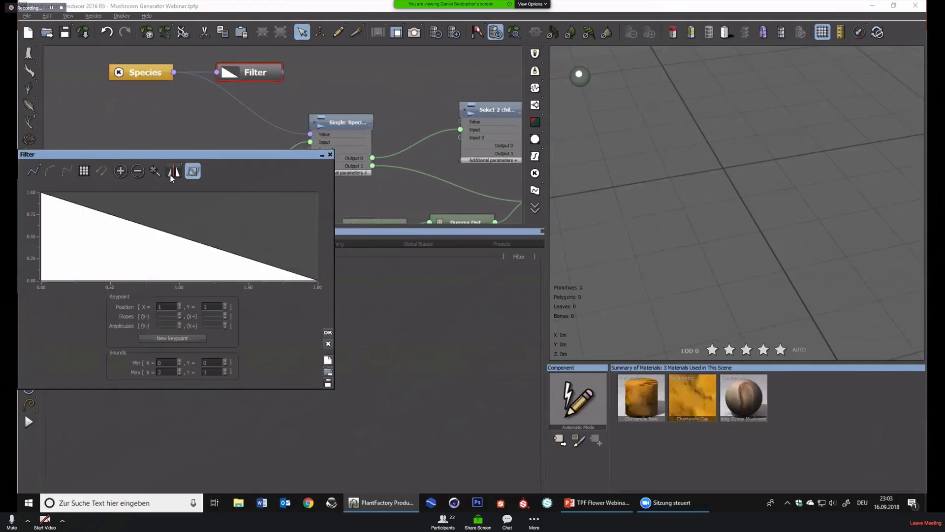
pyautogui.click(172, 171)
pyautogui.click(84, 171)
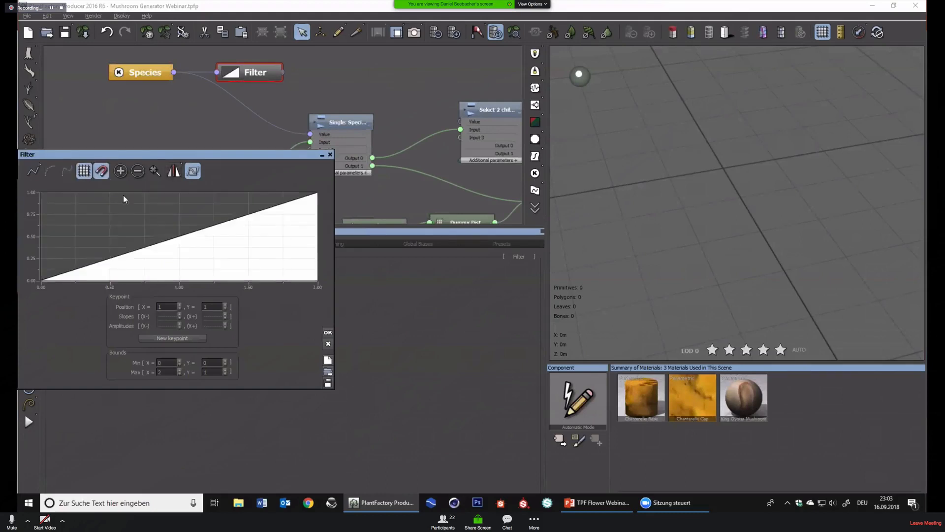
pyautogui.click(178, 250)
pyautogui.moveTo(178, 251); pyautogui.dragTo(178, 280)
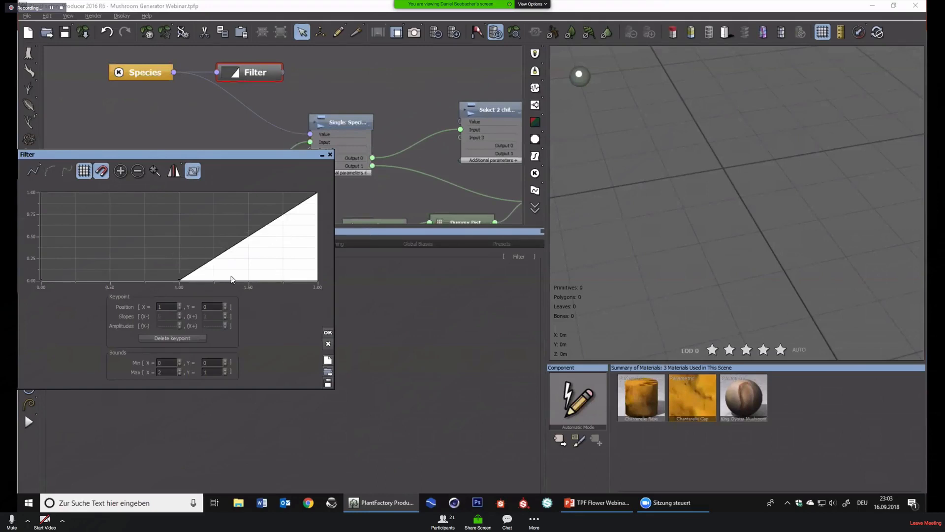
pyautogui.moveTo(249, 276)
pyautogui.mouseDown()
pyautogui.moveTo(257, 274)
pyautogui.moveTo(248, 280)
pyautogui.mouseUp()
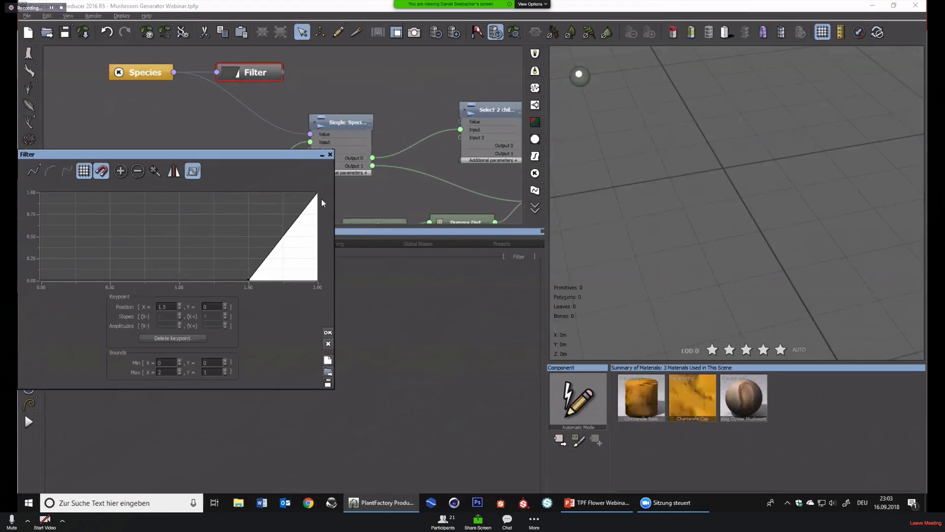
pyautogui.click(327, 333)
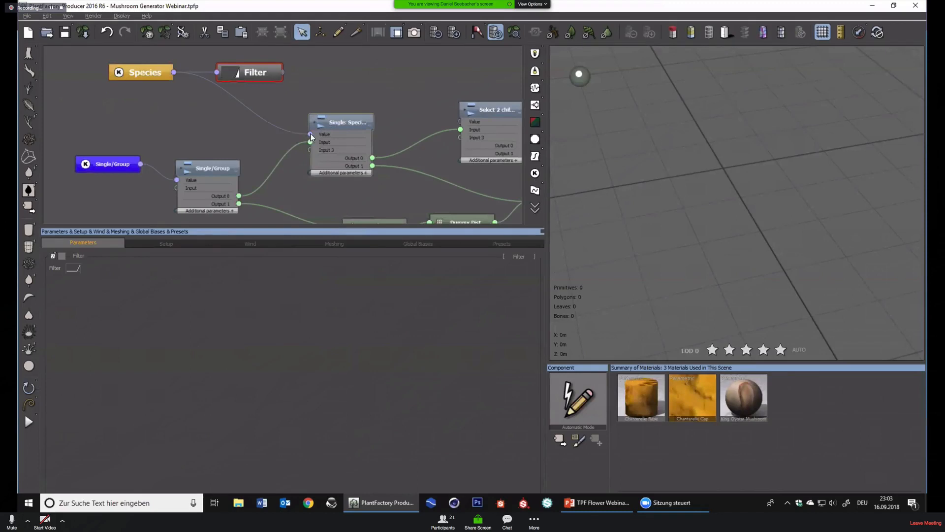
# Connect the Filter node's output to the Value input of Single: Specific or random, replacing the direct Species link
pyautogui.moveTo(311, 134); pyautogui.dragTo(255, 74)
pyautogui.click(333, 129)
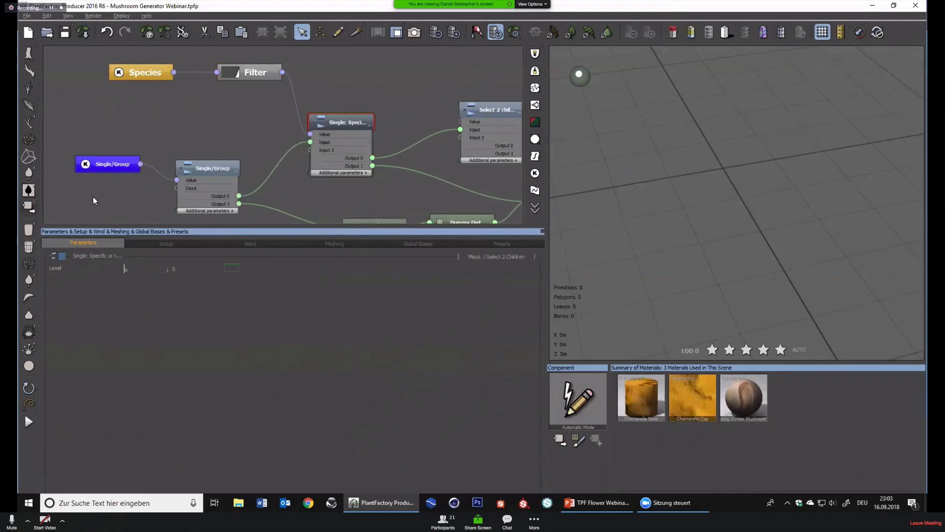
pyautogui.moveTo(373, 193); pyautogui.dragTo(262, 156, button='middle')
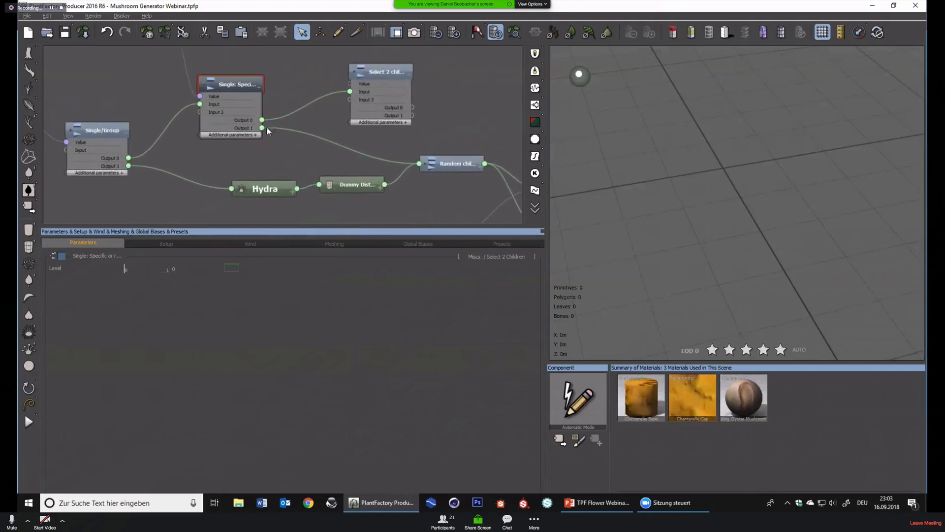
pyautogui.doubleClick(262, 90)
pyautogui.scroll(-1, 311, 134)
pyautogui.scroll(-2, 307, 135)
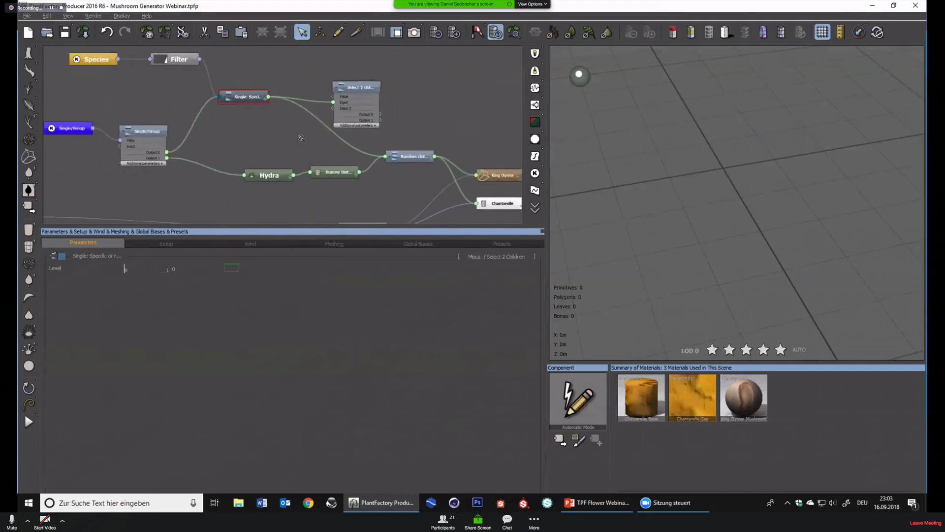
pyautogui.moveTo(288, 135); pyautogui.dragTo(277, 150, button='middle')
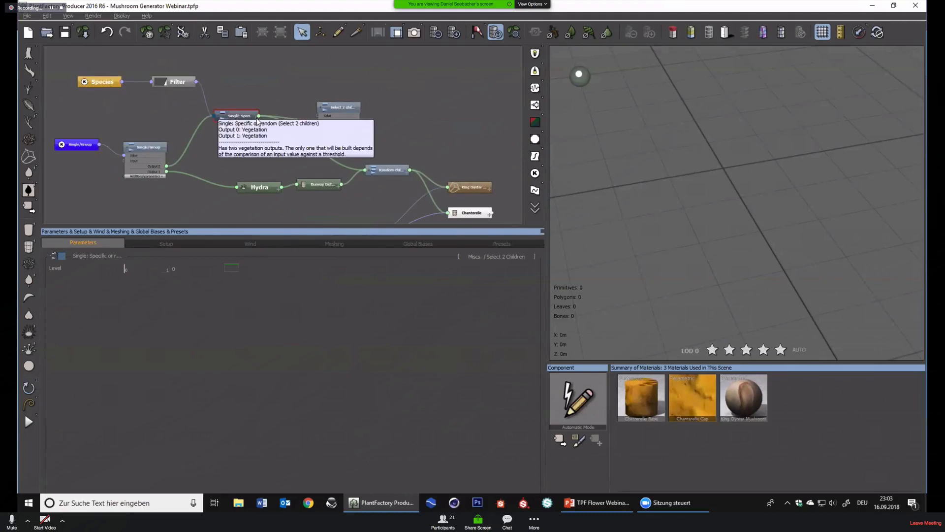
pyautogui.doubleClick(233, 116)
pyautogui.scroll(1, 265, 141)
pyautogui.scroll(1, 265, 142)
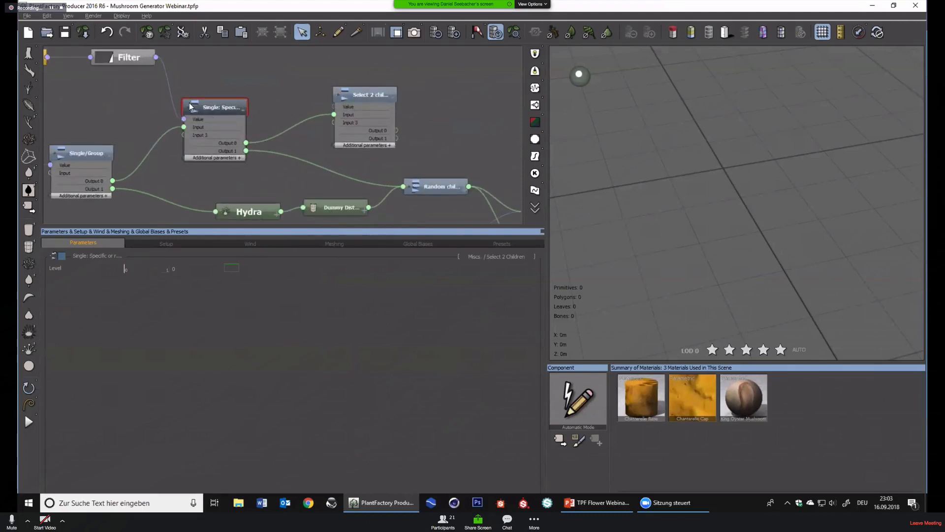
# Move the new Select 2 Children node slightly higher, farther above the Random Children node
pyautogui.moveTo(162, 102); pyautogui.dragTo(246, 119, button='middle')
pyautogui.click(127, 78)
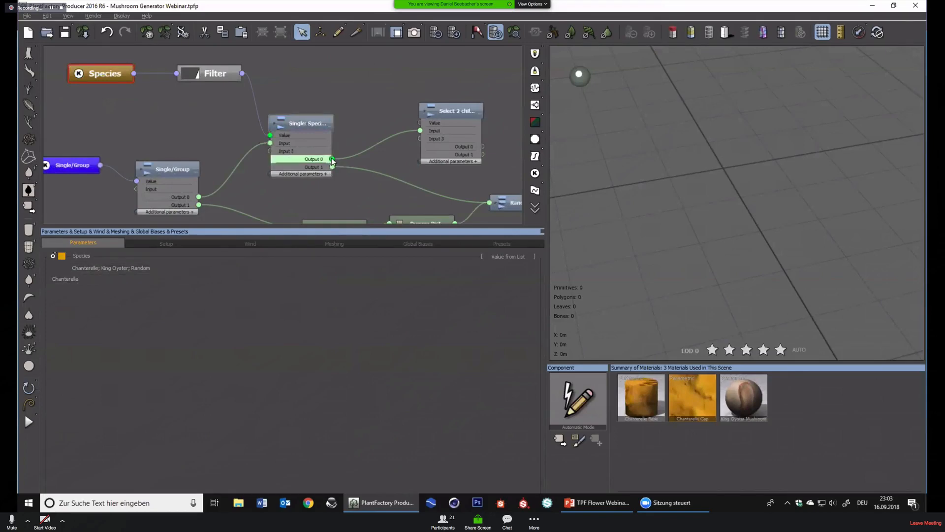
pyautogui.moveTo(443, 107); pyautogui.dragTo(451, 82)
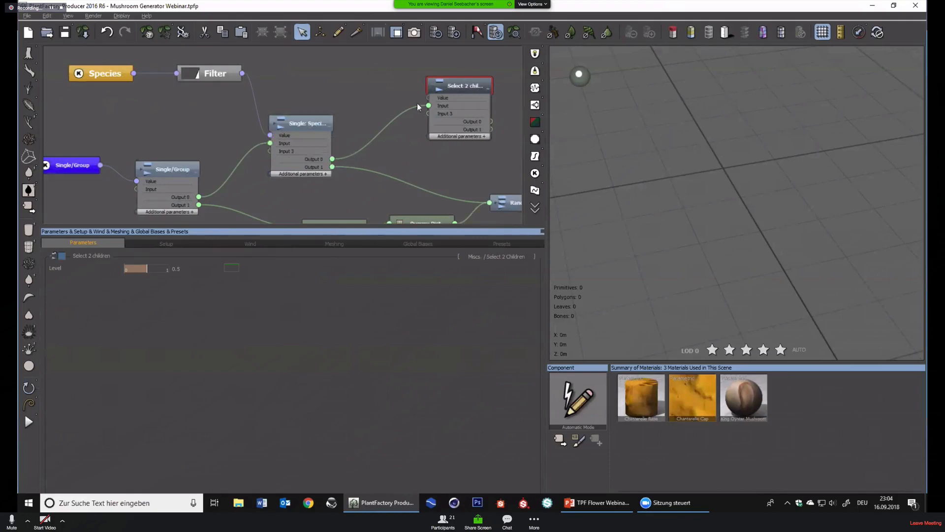
# Rename the new Select 2 Children node "Single: Chanterelle and Oyster"
pyautogui.moveTo(455, 120); pyautogui.dragTo(345, 111, button='middle')
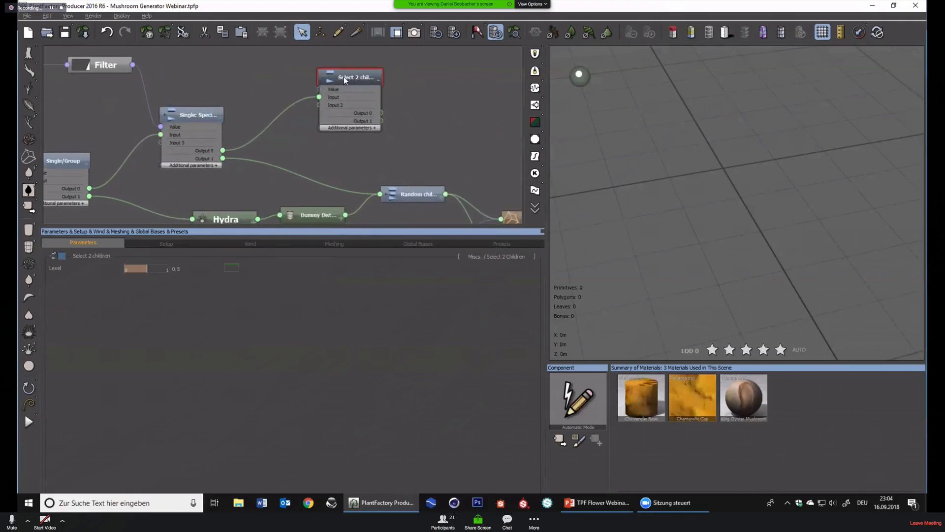
pyautogui.doubleClick(346, 76)
pyautogui.click(397, 82)
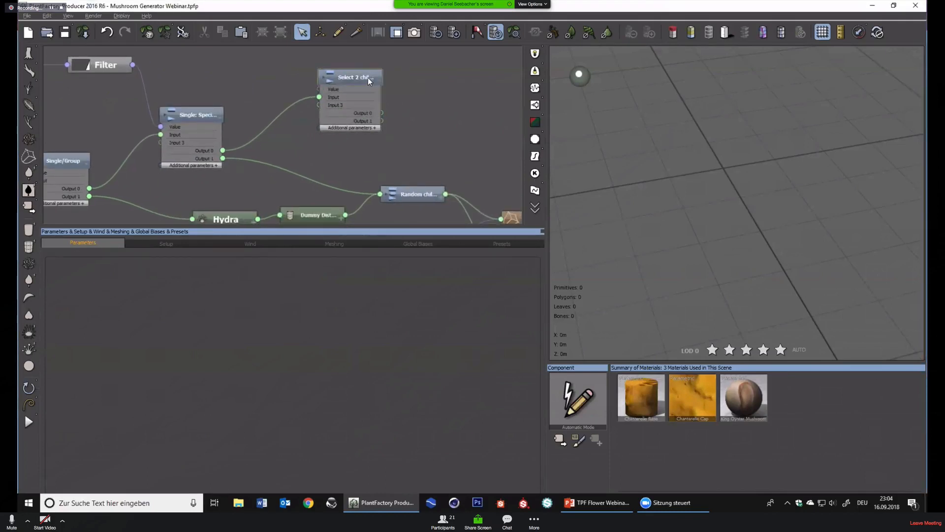
pyautogui.click(359, 77)
pyautogui.moveTo(404, 102); pyautogui.dragTo(340, 107, button='middle')
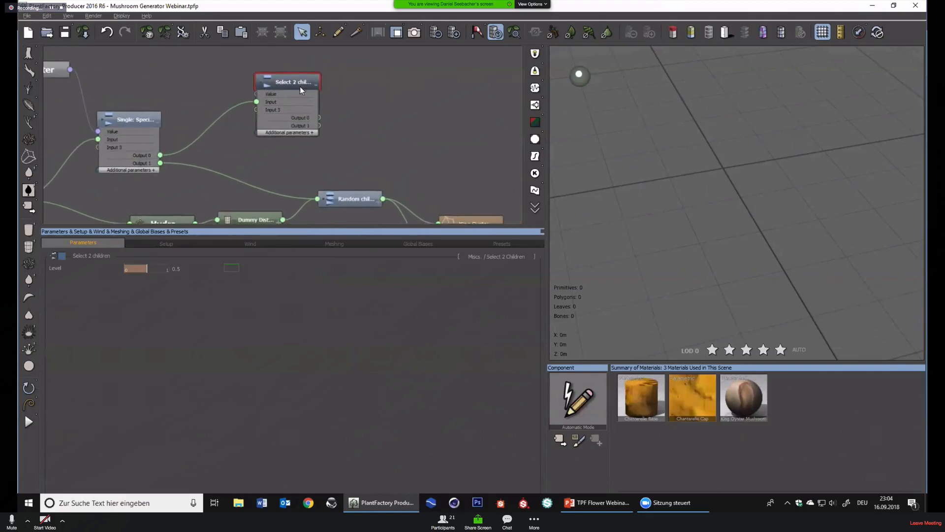
pyautogui.doubleClick(298, 83)
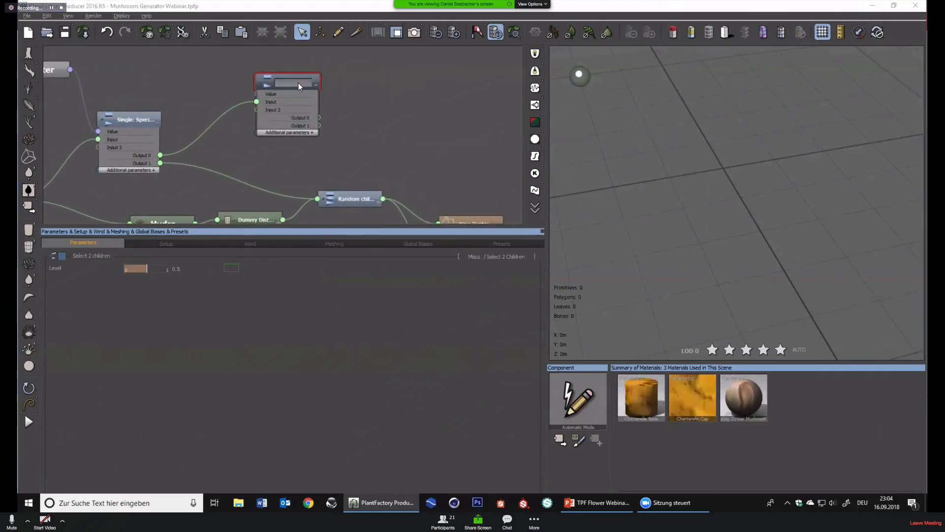
pyautogui.write('Single: Chanterelle and Oyster')
pyautogui.click(359, 102)
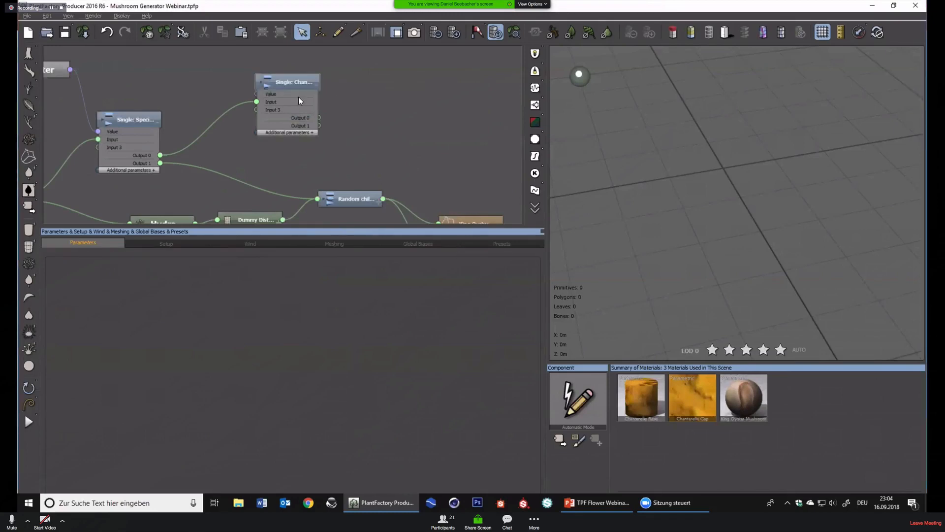
# Add a Map filter node between Single: Specific or random and the Single: Chanterelle and Oyster node
pyautogui.moveTo(199, 75); pyautogui.dragTo(343, 85, button='middle')
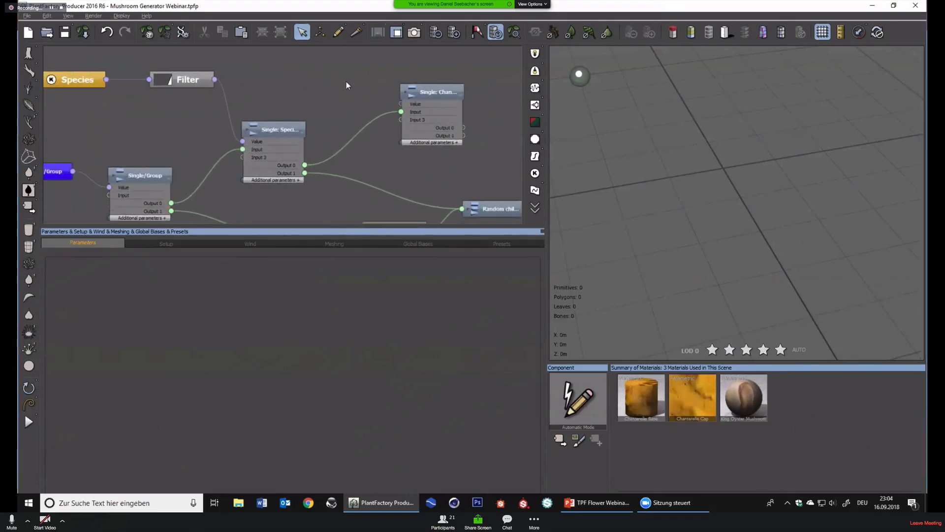
pyautogui.rightClick(333, 102)
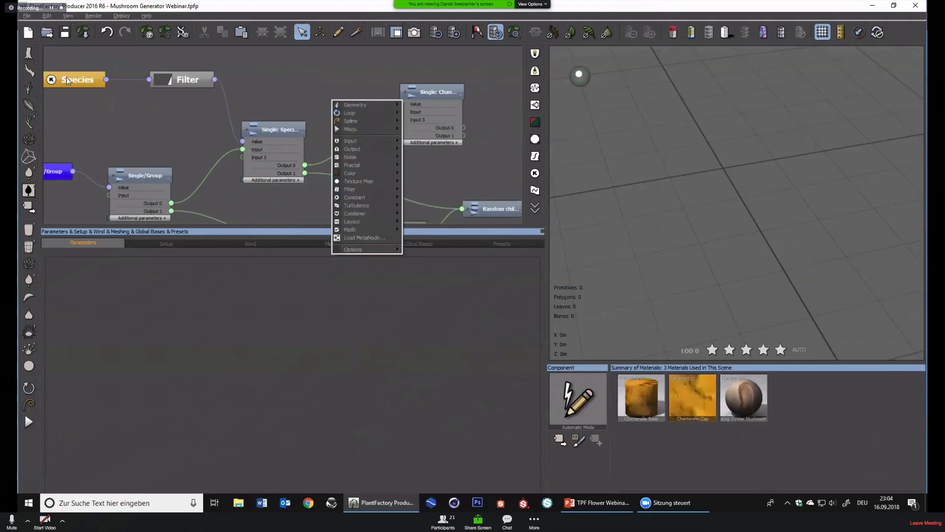
pyautogui.moveTo(365, 189)
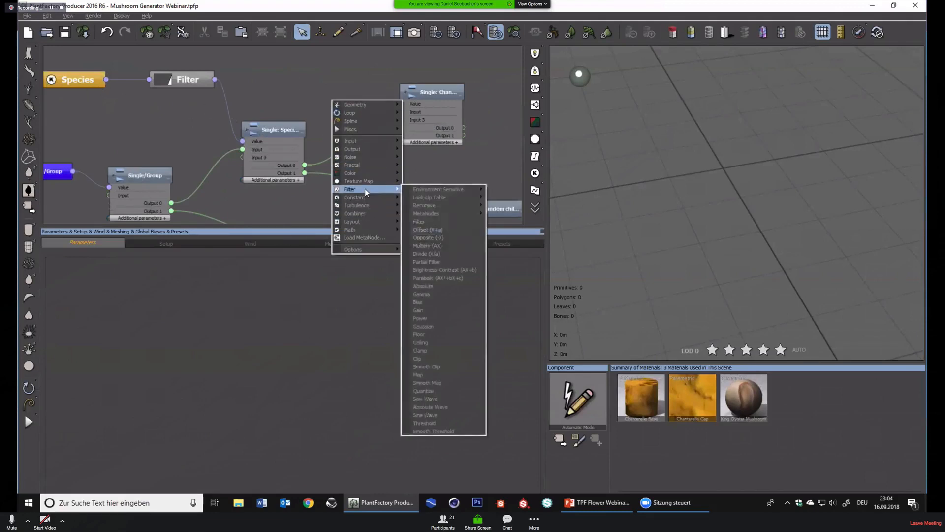
pyautogui.click(430, 375)
# Set the Level of Single: Chanterelle and Oyster to 0 and connect its two outputs to the Chanterelle and King Oyster Mushroom nodes
pyautogui.click(433, 92)
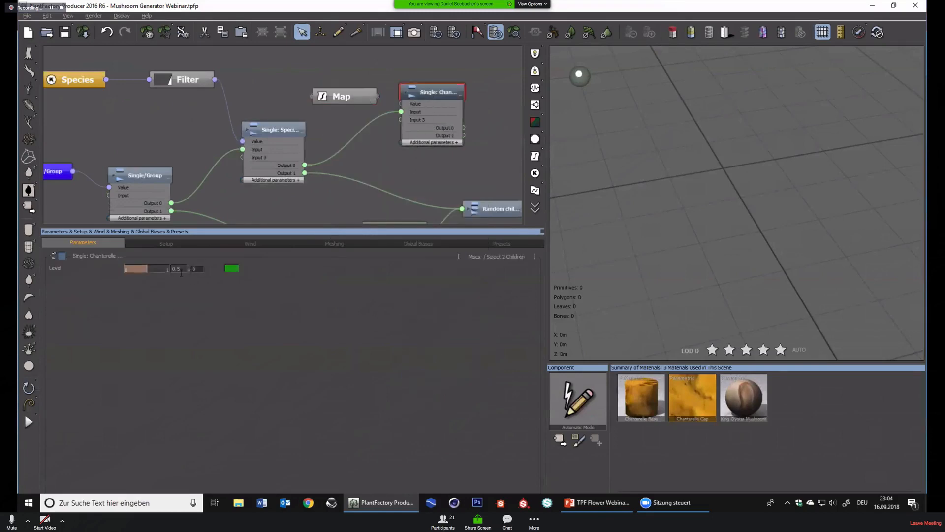
pyautogui.write('0')
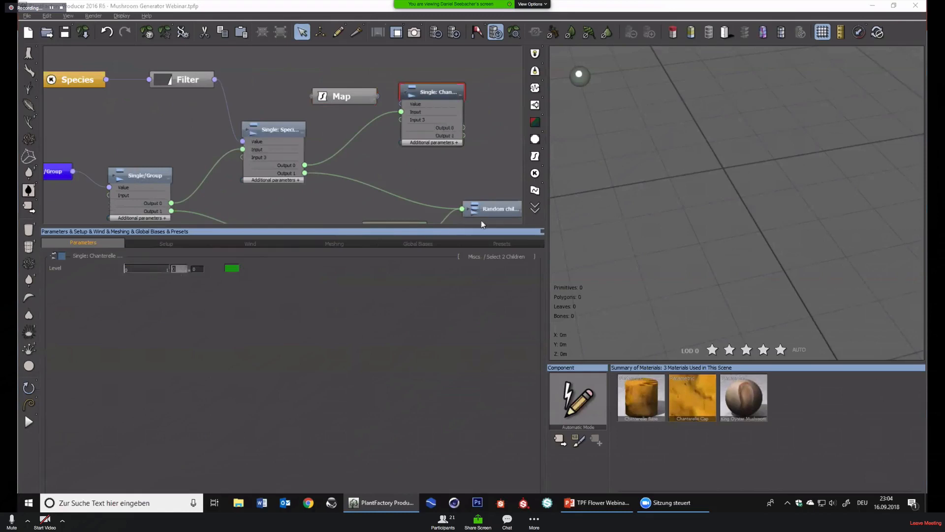
pyautogui.moveTo(472, 131); pyautogui.dragTo(340, 130, button='middle')
pyautogui.moveTo(405, 190); pyautogui.dragTo(340, 124, button='middle')
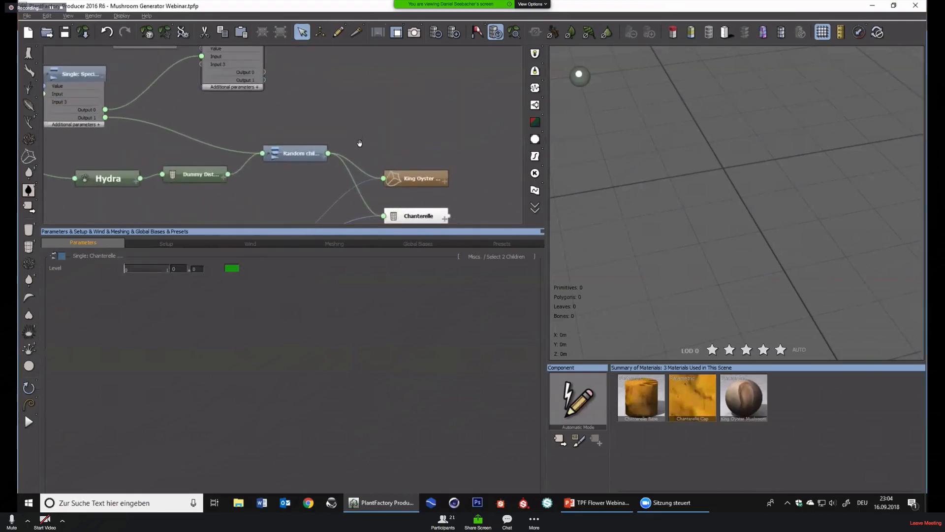
pyautogui.moveTo(384, 216); pyautogui.dragTo(275, 83)
pyautogui.moveTo(384, 178); pyautogui.dragTo(249, 81)
# Connect the Filter node's output to the input of the Map node
pyautogui.moveTo(197, 88); pyautogui.dragTo(430, 118, button='middle')
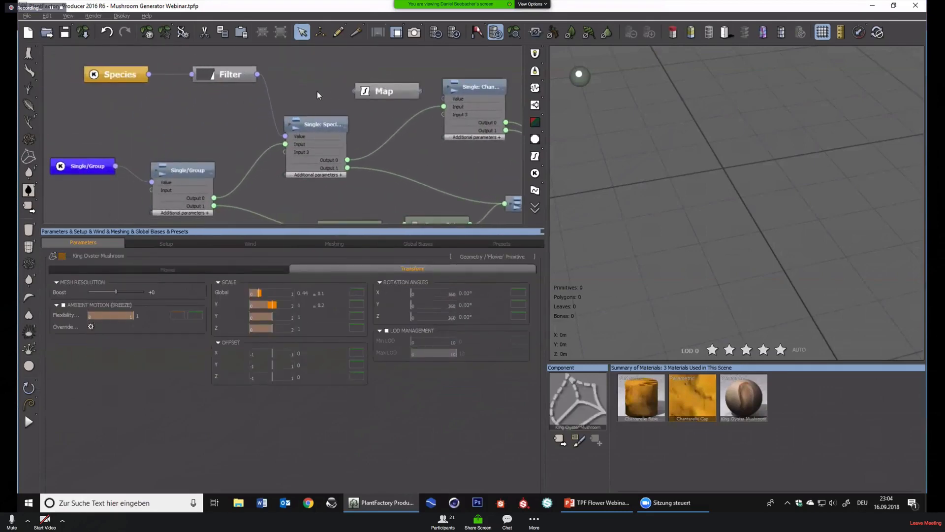
pyautogui.moveTo(316, 91); pyautogui.dragTo(347, 84, button='middle')
pyautogui.click(145, 79)
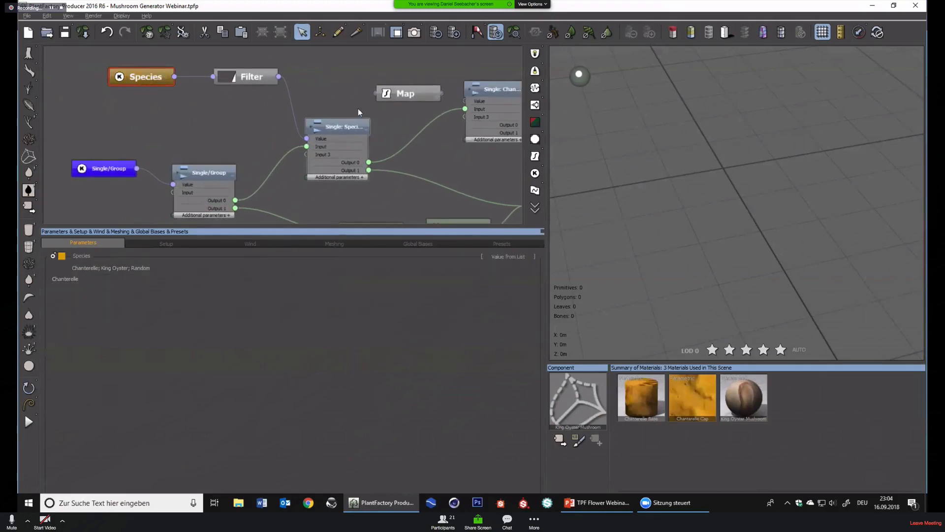
pyautogui.moveTo(376, 93); pyautogui.dragTo(278, 76)
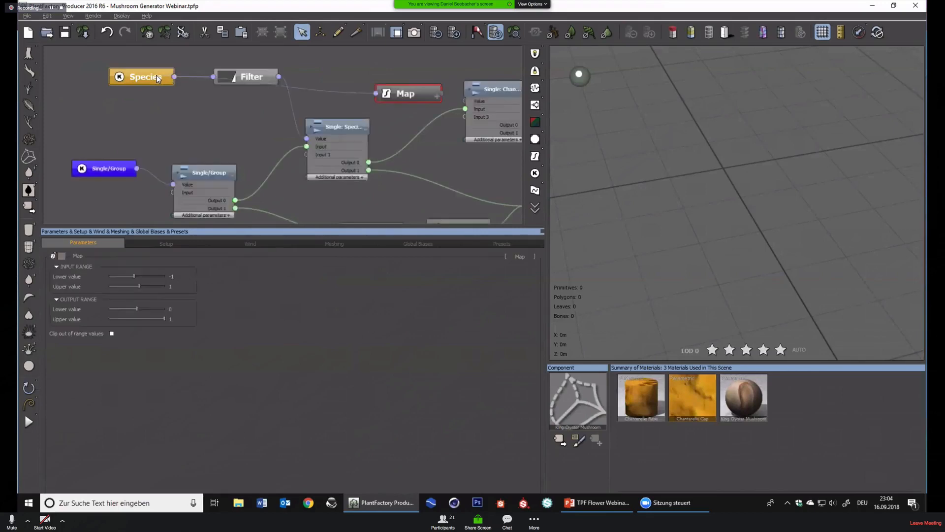
# Set the Map node's input range to 0–2 and connect its output to the Value input of Single: Chanterelle and Oyster
pyautogui.click(224, 84)
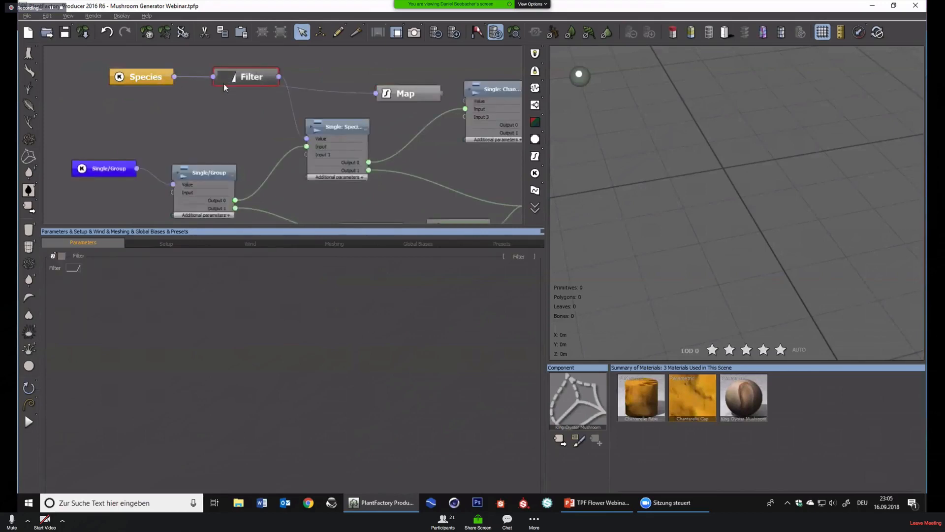
pyautogui.click(384, 98)
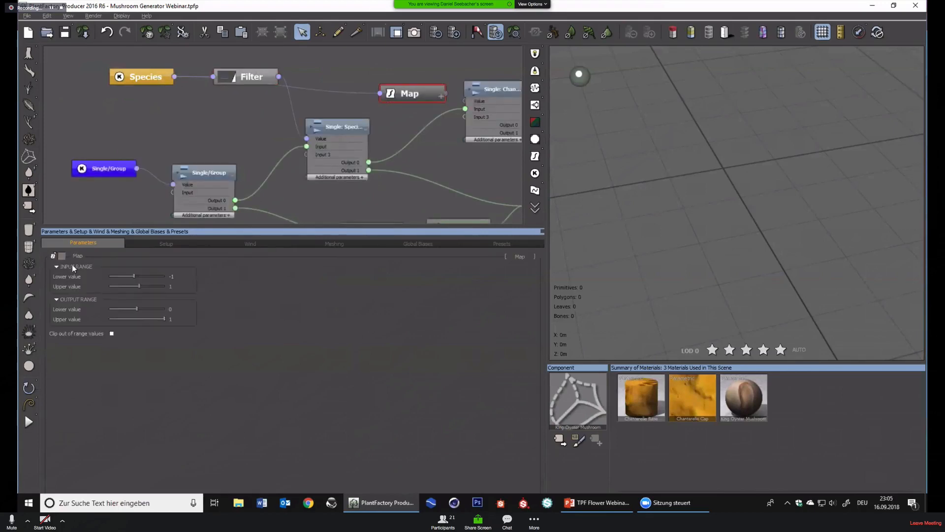
pyautogui.click(177, 277)
pyautogui.write('0')
pyautogui.press('Tab')
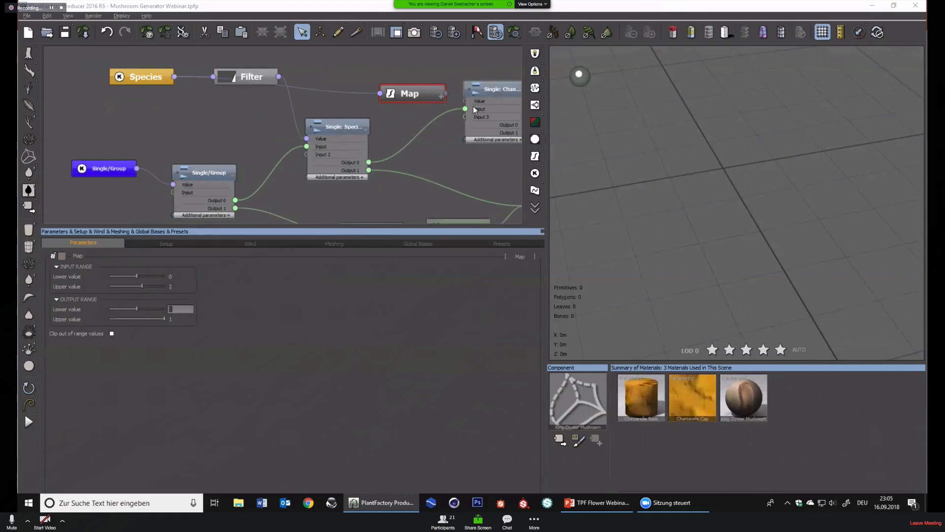
pyautogui.moveTo(468, 101); pyautogui.dragTo(395, 95)
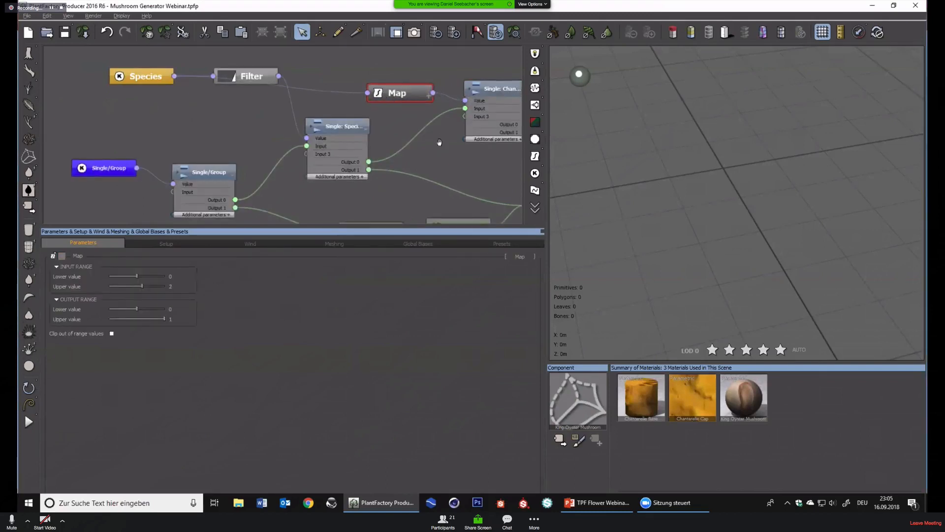
# Set the Single/Group list to Group of Mushrooms
pyautogui.moveTo(479, 159); pyautogui.dragTo(388, 104, button='middle')
pyautogui.scroll(-2, 396, 127)
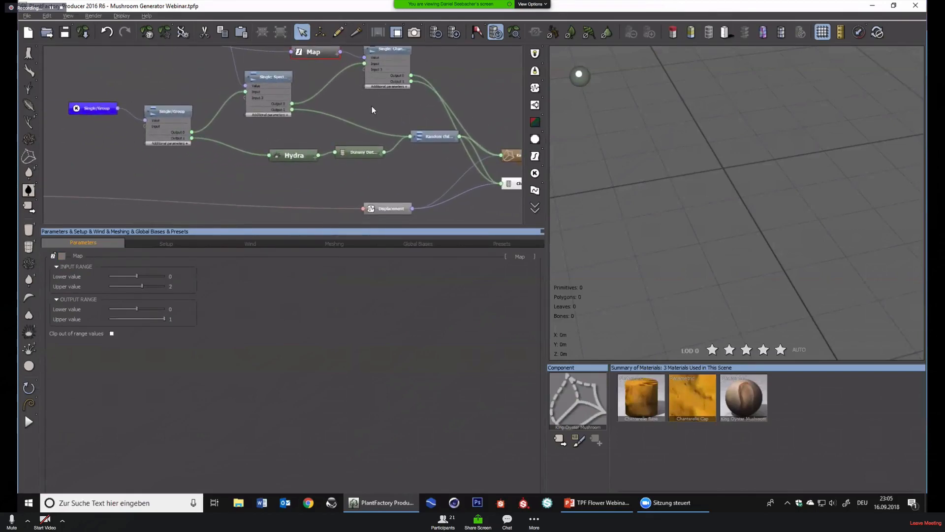
pyautogui.moveTo(314, 101); pyautogui.dragTo(349, 105, button='middle')
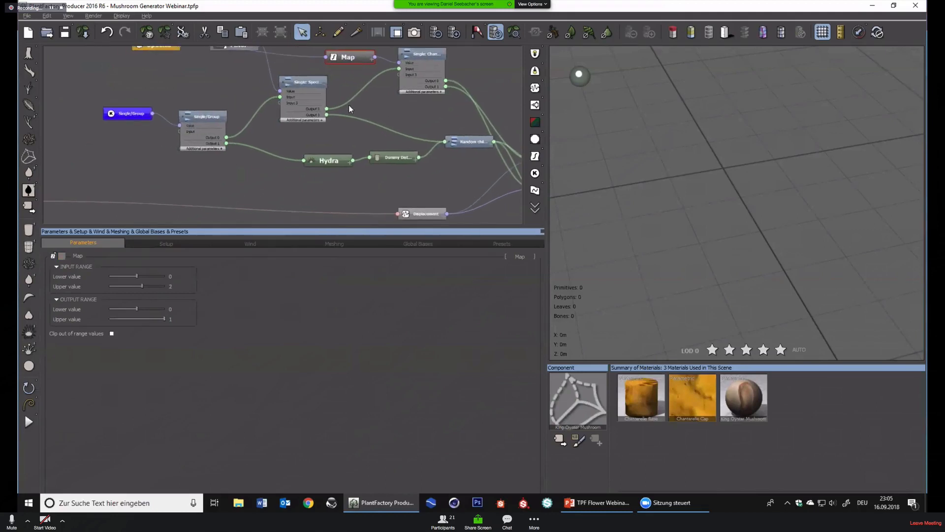
pyautogui.scroll(-2, 348, 105)
pyautogui.click(177, 61)
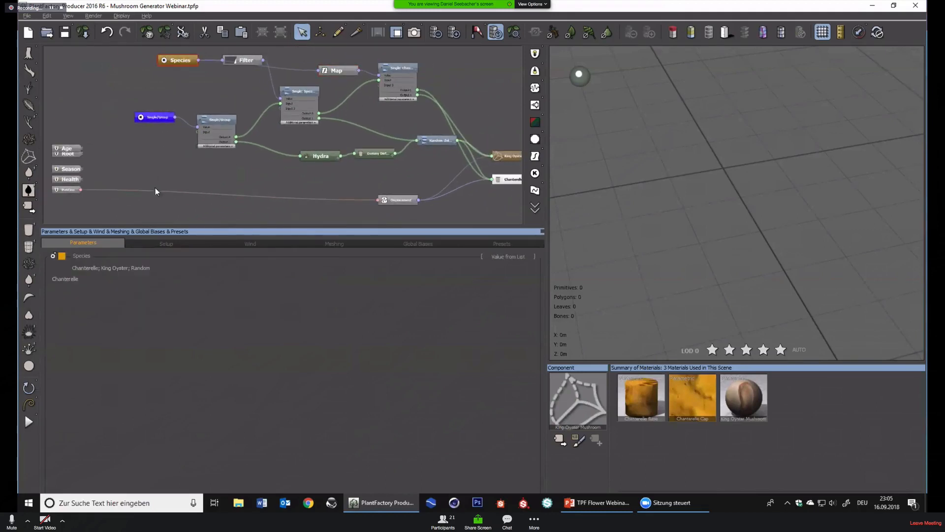
pyautogui.click(152, 117)
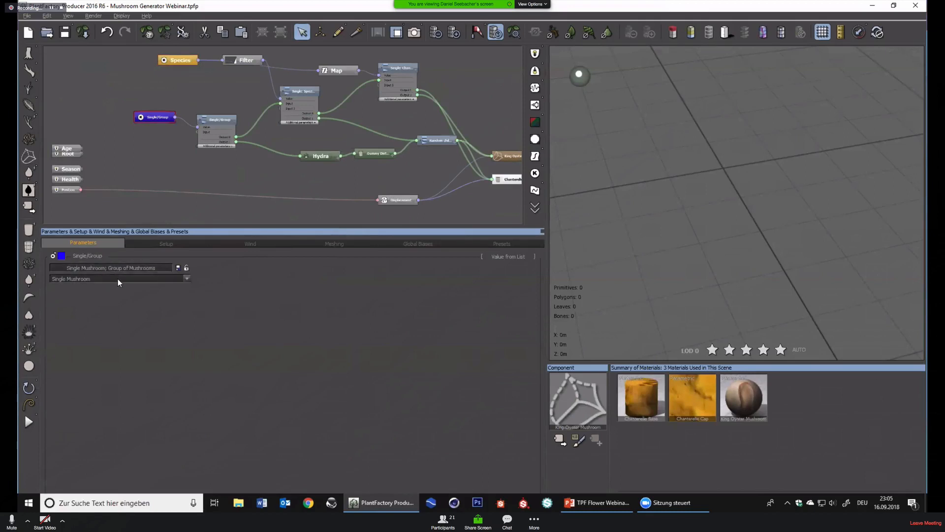
pyautogui.click(117, 279)
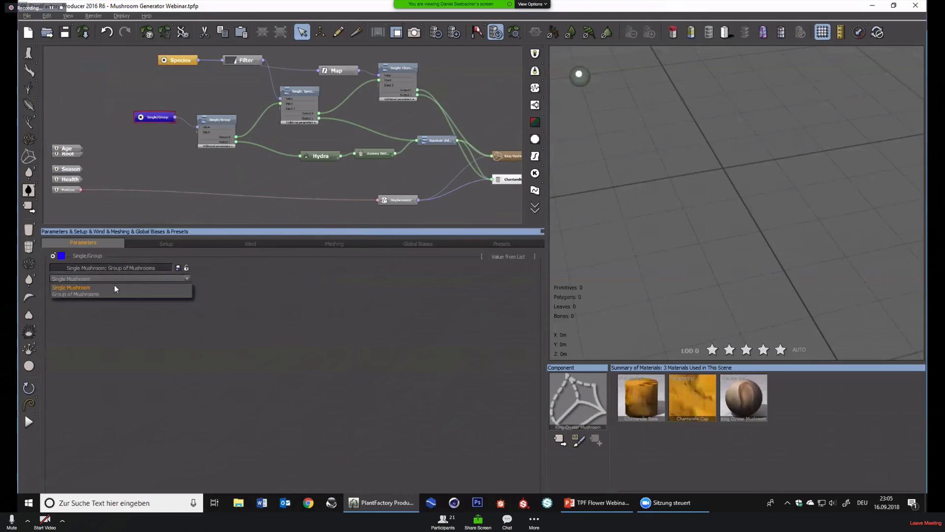
pyautogui.click(105, 294)
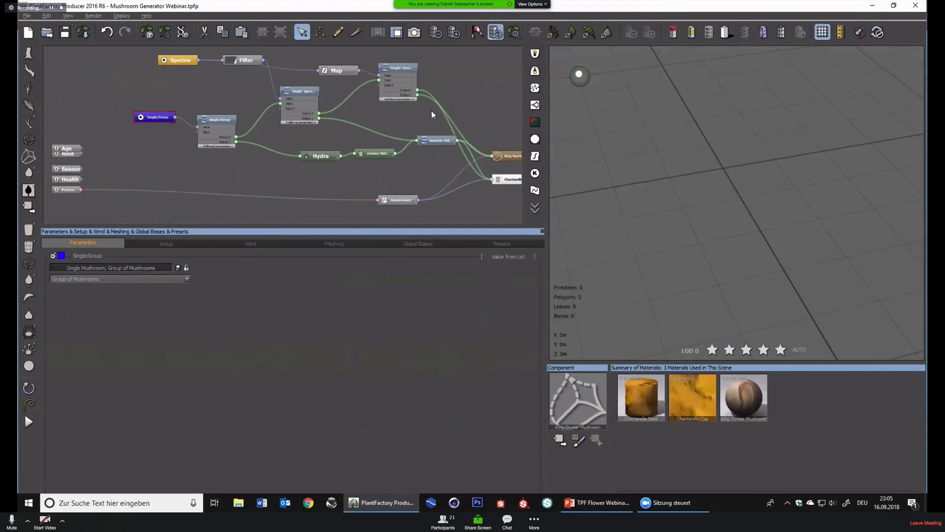
# Move the Age node clear of Root and connect Root to the Input of the Single/Group selection node
pyautogui.click(513, 32)
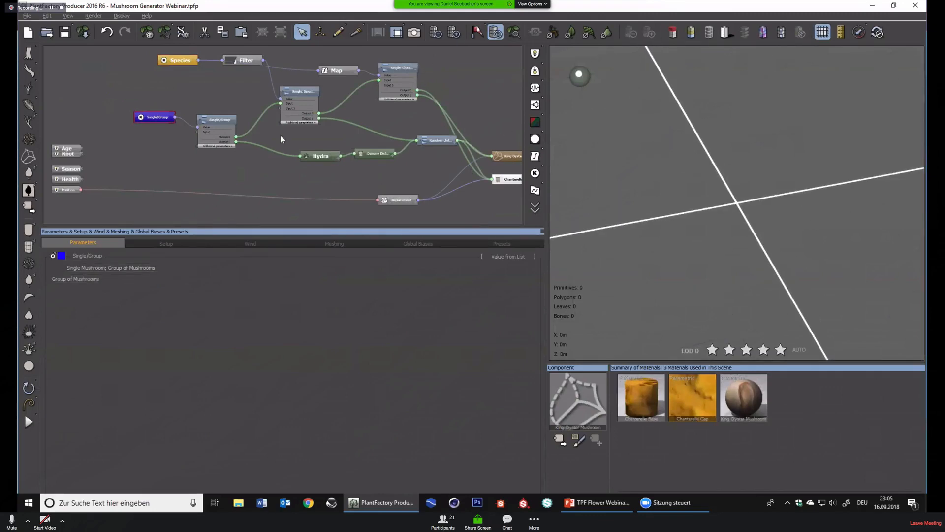
pyautogui.click(70, 154)
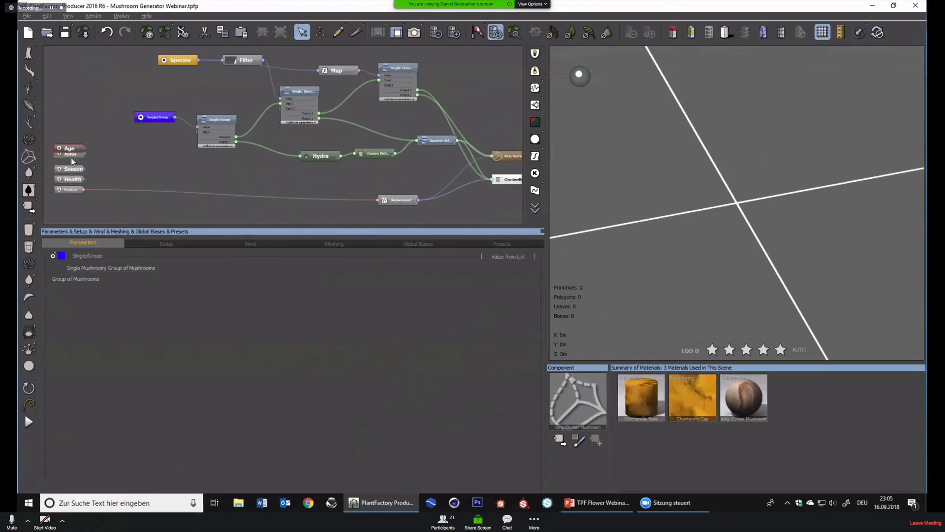
pyautogui.moveTo(197, 132); pyautogui.dragTo(86, 153)
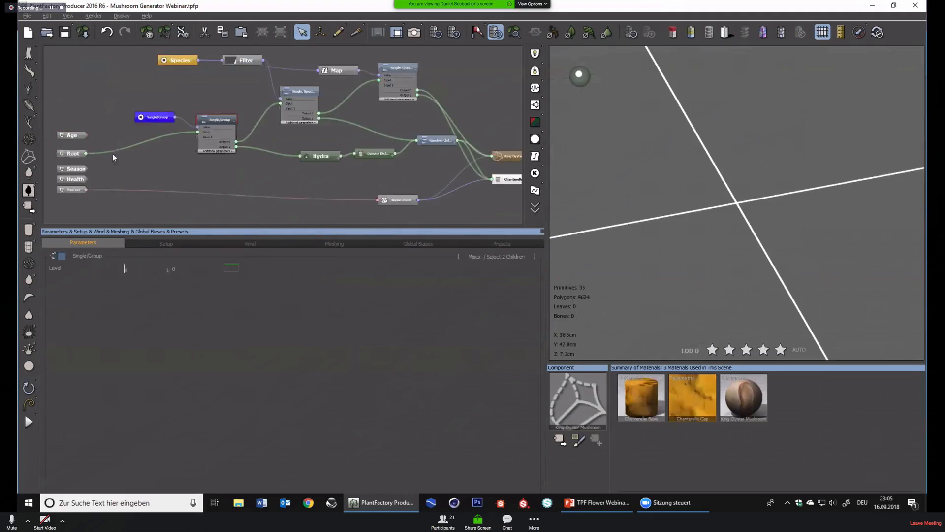
# Test the Single/Group list by choosing Single Mushroom, switching back to Group of Mushrooms, and framing the plant in the preview
pyautogui.click(156, 119)
pyautogui.click(106, 278)
pyautogui.click(99, 287)
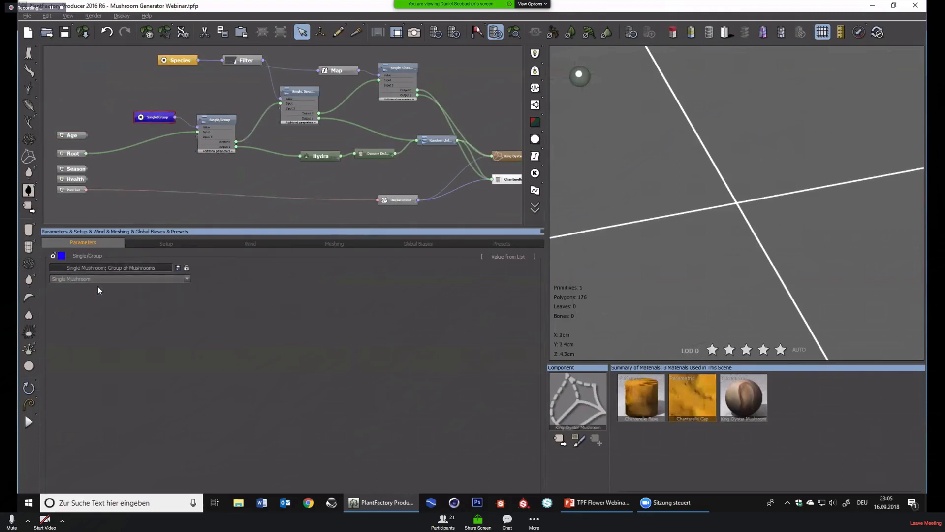
pyautogui.click(107, 279)
pyautogui.click(82, 293)
pyautogui.moveTo(351, 176); pyautogui.dragTo(275, 143)
pyautogui.moveTo(343, 111)
pyautogui.mouseDown()
pyautogui.moveTo(328, 126)
pyautogui.moveTo(341, 118)
pyautogui.mouseUp()
pyautogui.click(514, 33)
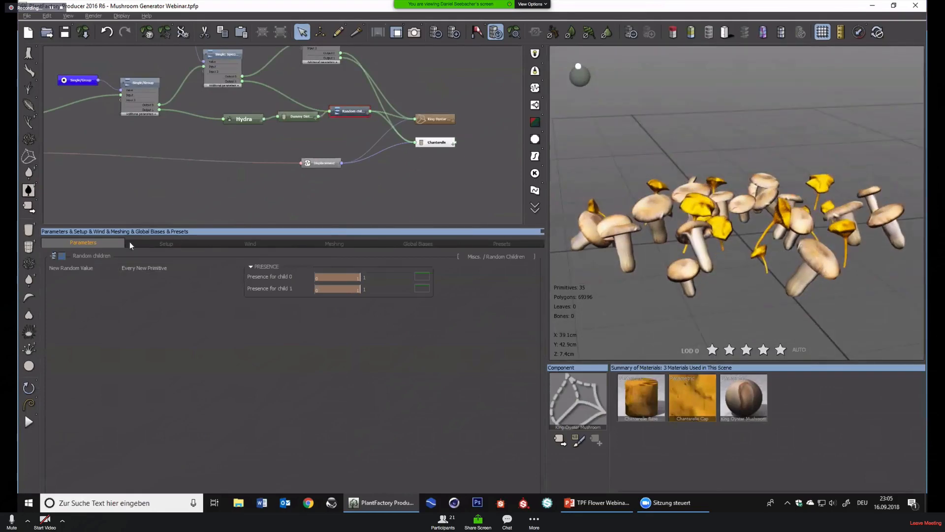
# Switch the Single/Group list to Single Mushroom and inspect the mushroom in the 3D preview
pyautogui.moveTo(136, 141); pyautogui.dragTo(218, 152)
pyautogui.click(161, 91)
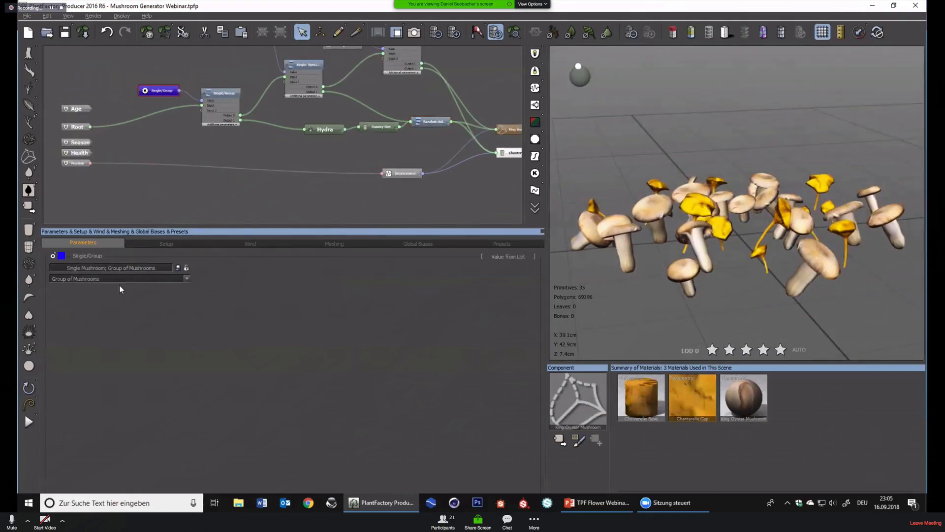
pyautogui.click(114, 279)
pyautogui.click(88, 289)
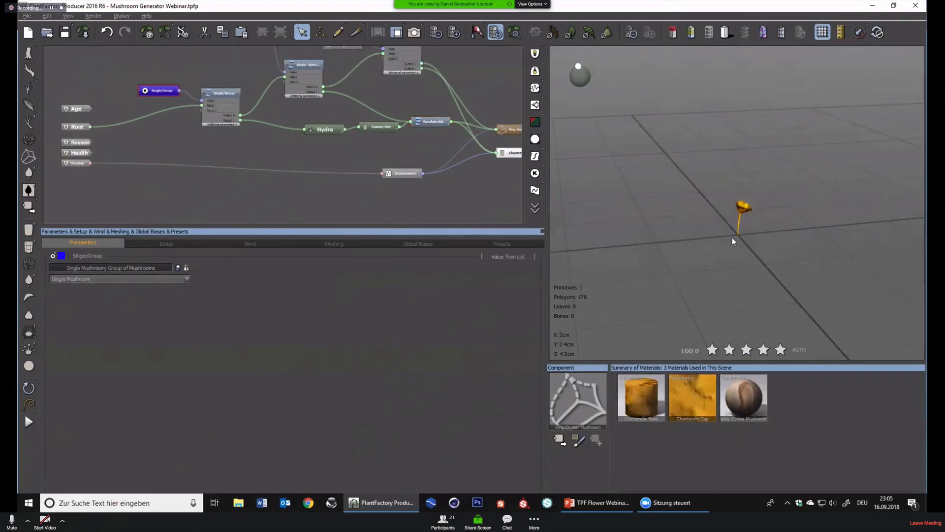
pyautogui.moveTo(731, 237); pyautogui.dragTo(692, 149, button='right')
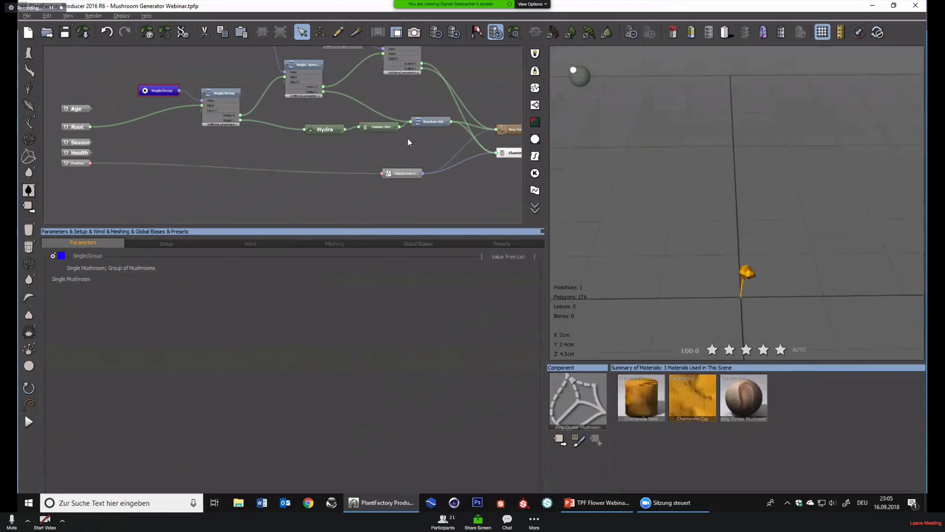
pyautogui.moveTo(364, 87); pyautogui.dragTo(357, 145, button='right')
# Test the Species list by choosing King Oyster and switching back to Chanterelle
pyautogui.click(177, 90)
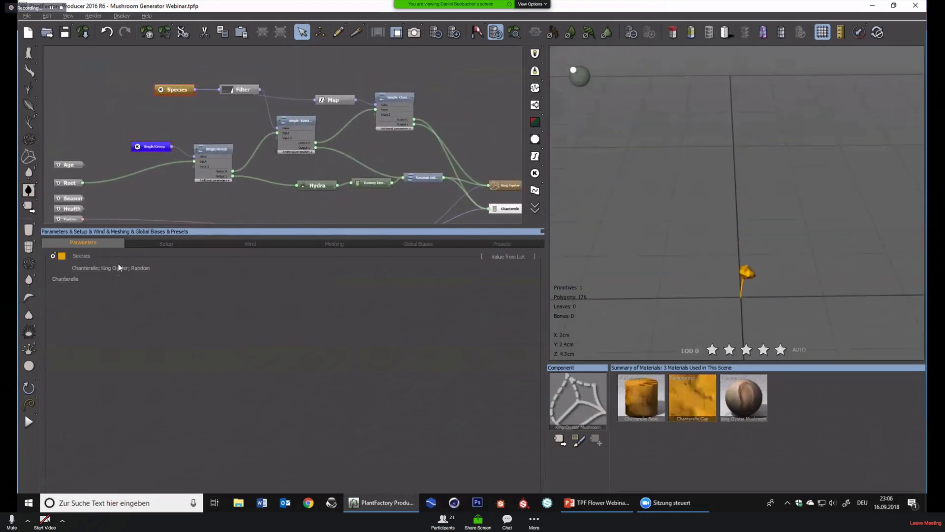
pyautogui.click(91, 279)
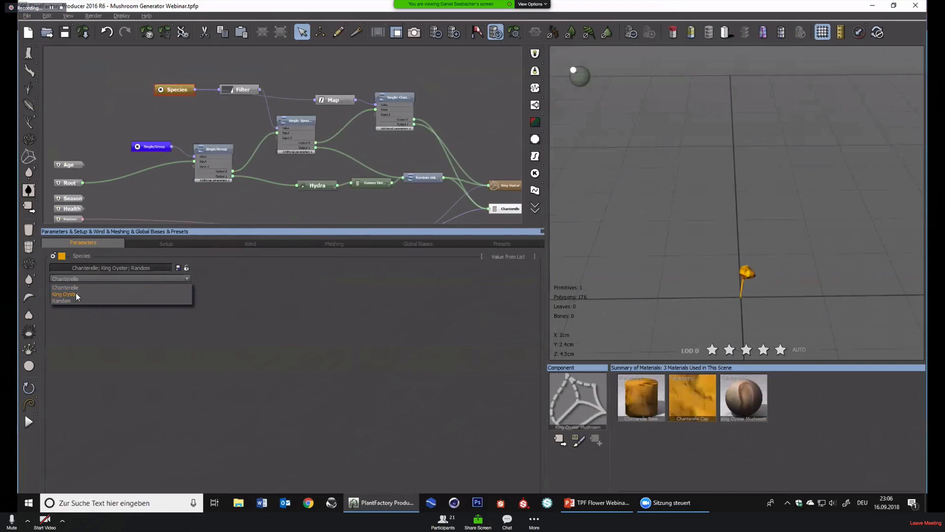
pyautogui.click(76, 295)
pyautogui.click(78, 279)
pyautogui.click(72, 287)
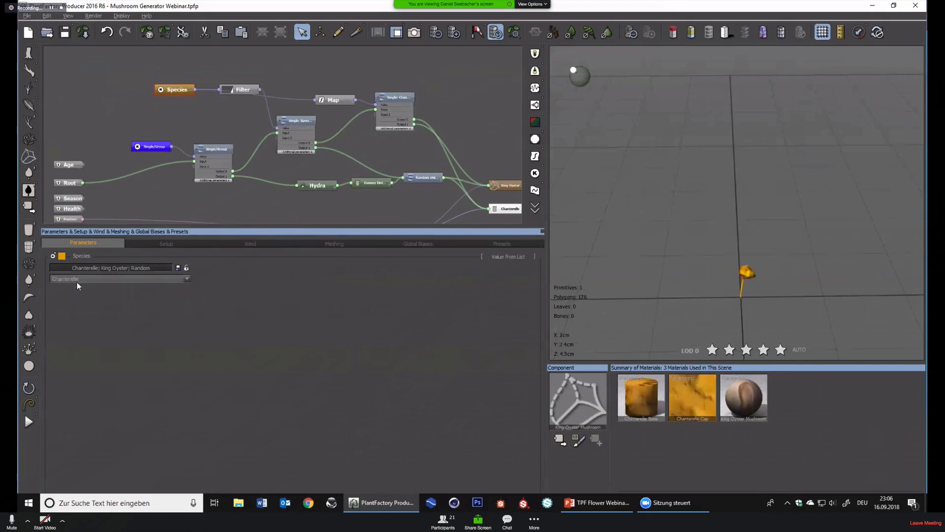
# Test the Species list by choosing King Oyster and switching to Random
pyautogui.click(76, 279)
pyautogui.click(69, 294)
pyautogui.click(77, 279)
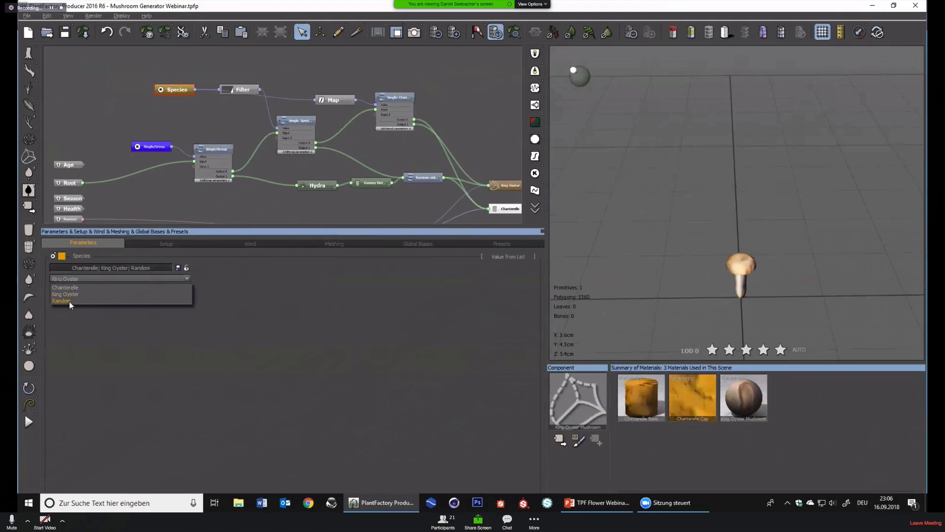
pyautogui.click(69, 301)
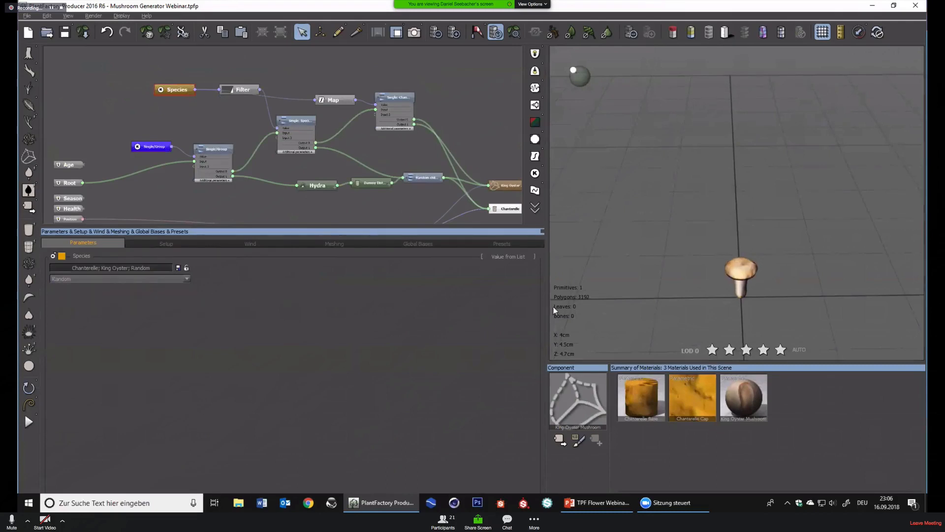
# Generate a series of new plant variations to test the random species choice on a single mushroom
pyautogui.click(142, 32)
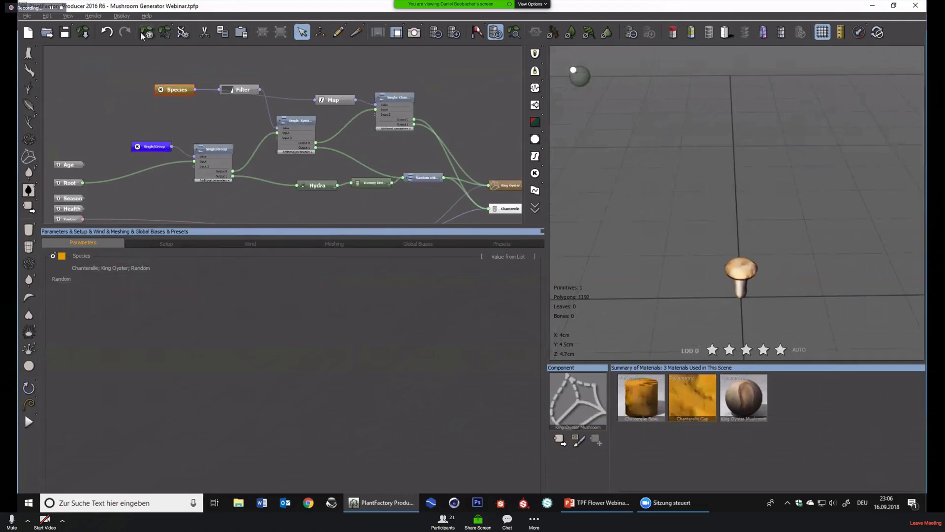
pyautogui.click(141, 34)
pyautogui.click(142, 33)
pyautogui.click(142, 33)
pyautogui.click(142, 33)
pyautogui.click(141, 34)
pyautogui.click(142, 34)
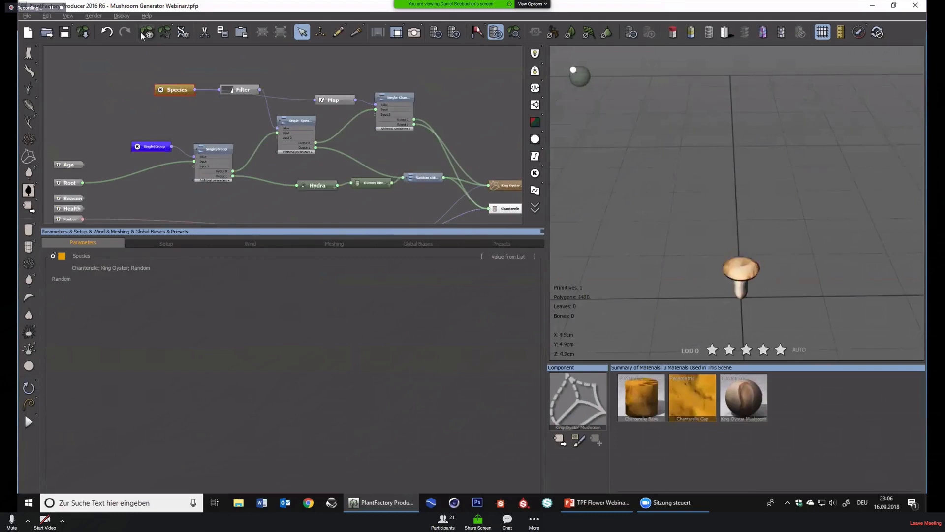
pyautogui.click(142, 34)
pyautogui.click(141, 33)
pyautogui.click(141, 33)
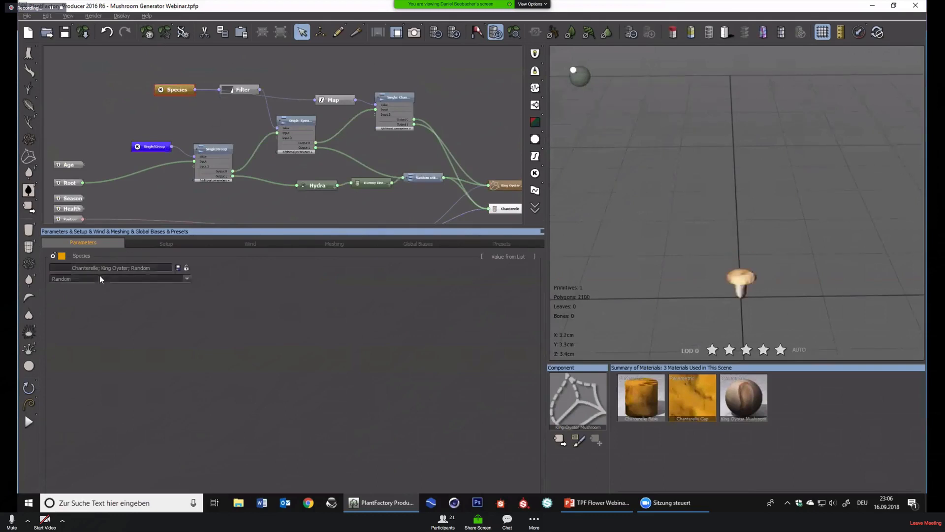
# Switch the Single/Group list to Group of Mushrooms
pyautogui.click(205, 147)
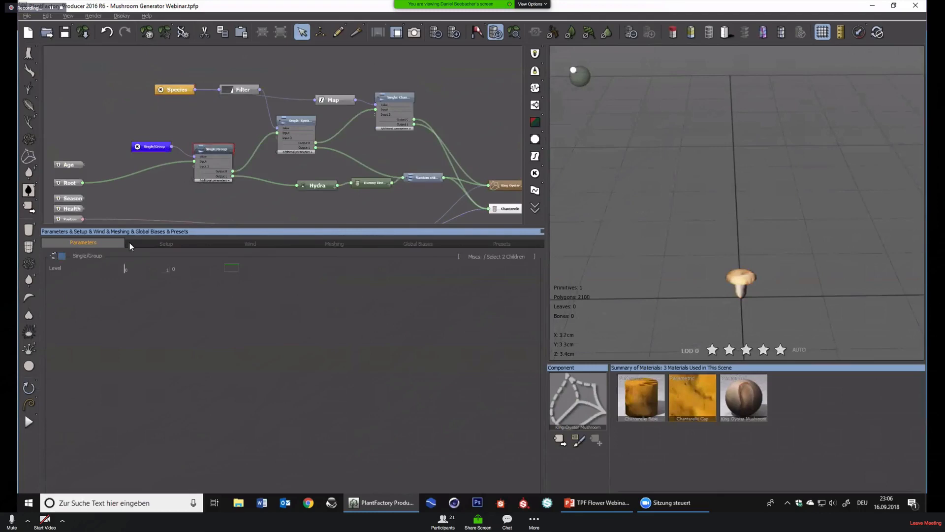
pyautogui.scroll(-1, 173, 152)
pyautogui.click(158, 115)
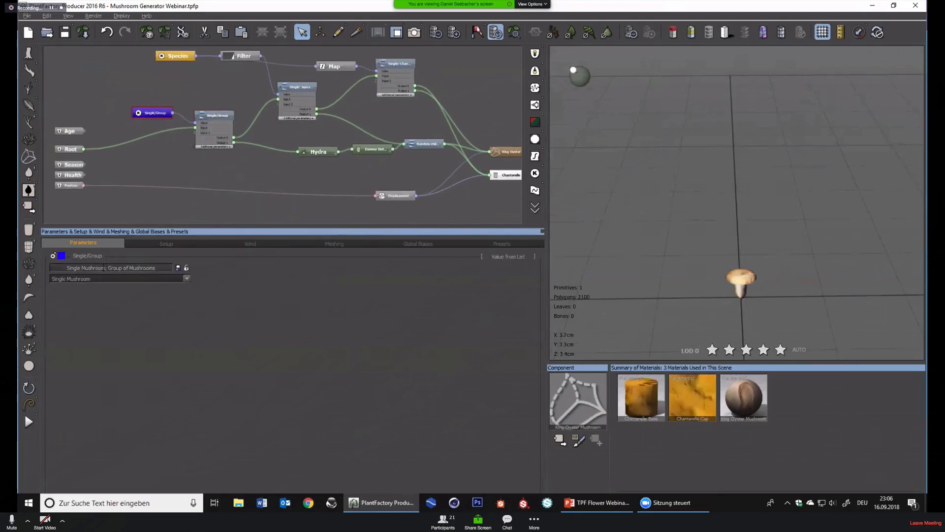
pyautogui.click(107, 280)
pyautogui.click(93, 295)
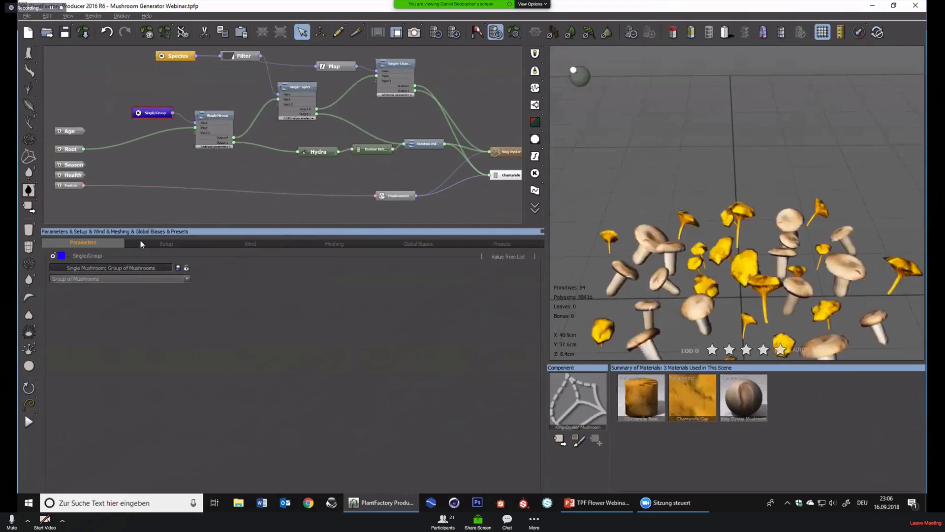
# Test the Species list on the mushroom group by choosing Chanterelle and switching to King Oyster
pyautogui.click(189, 56)
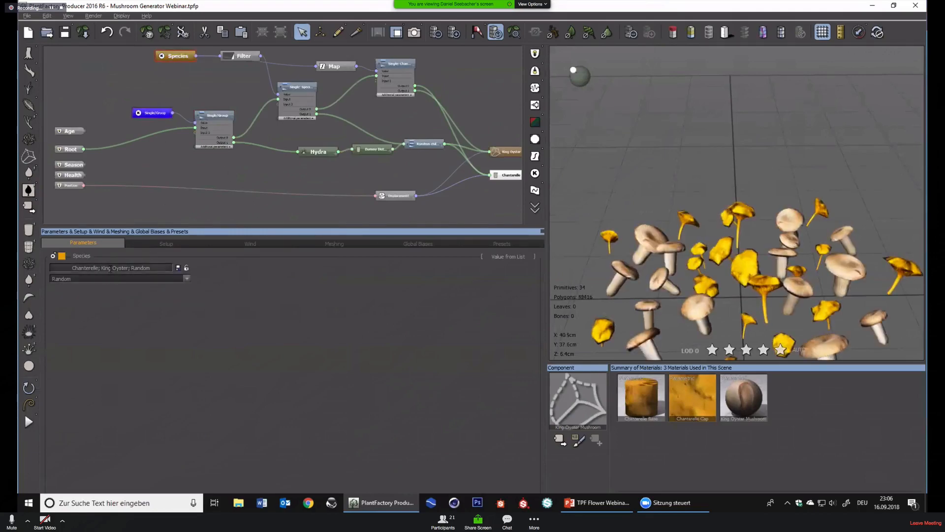
pyautogui.click(108, 279)
pyautogui.click(88, 287)
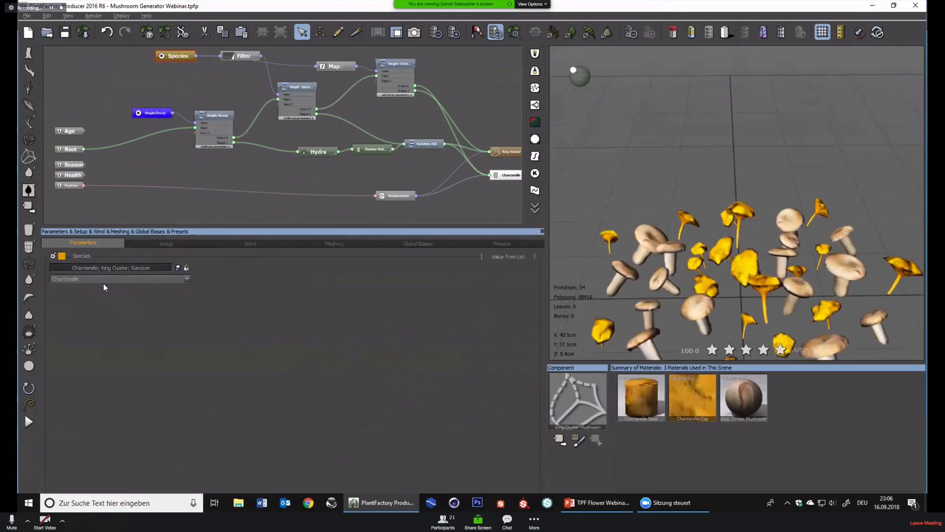
pyautogui.click(103, 280)
pyautogui.click(94, 293)
pyautogui.moveTo(710, 243)
pyautogui.mouseDown()
pyautogui.moveTo(689, 264)
pyautogui.moveTo(719, 246)
pyautogui.mouseUp()
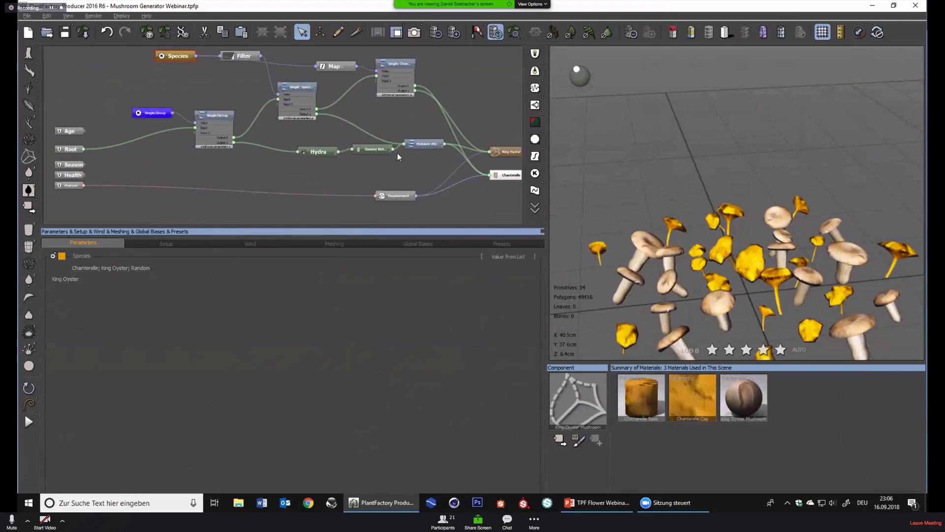
pyautogui.moveTo(402, 171); pyautogui.dragTo(338, 157, button='middle')
pyautogui.moveTo(227, 119); pyautogui.dragTo(308, 167, button='middle')
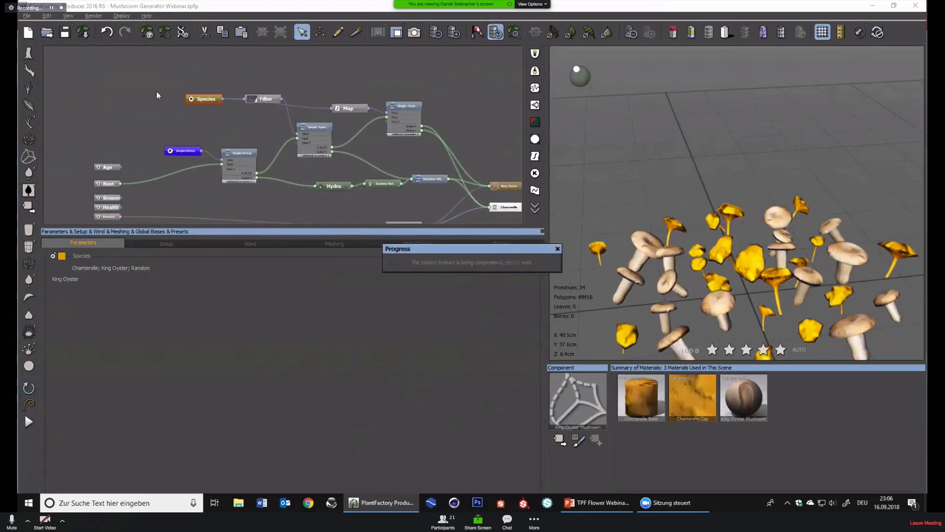
# Open the finished Mushroom Generator file from the Modelling Flowers collection
pyautogui.click(28, 16)
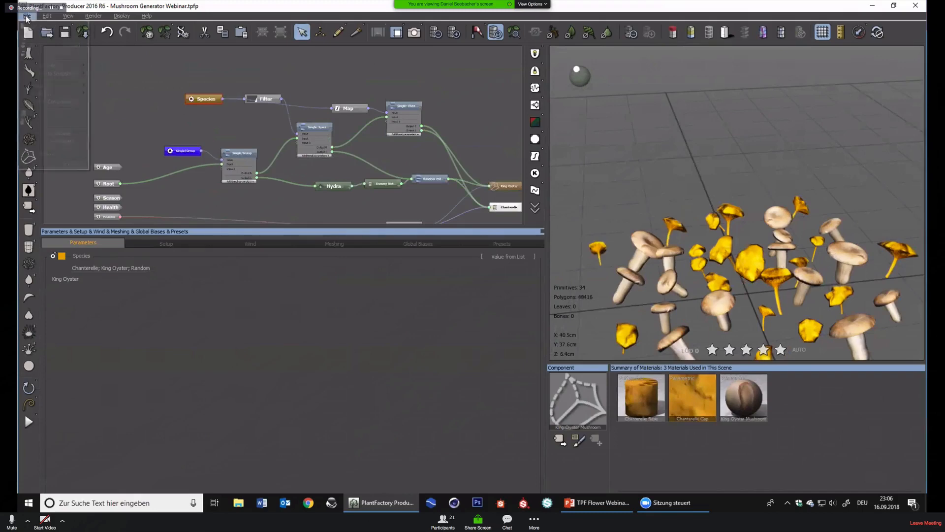
pyautogui.moveTo(53, 64)
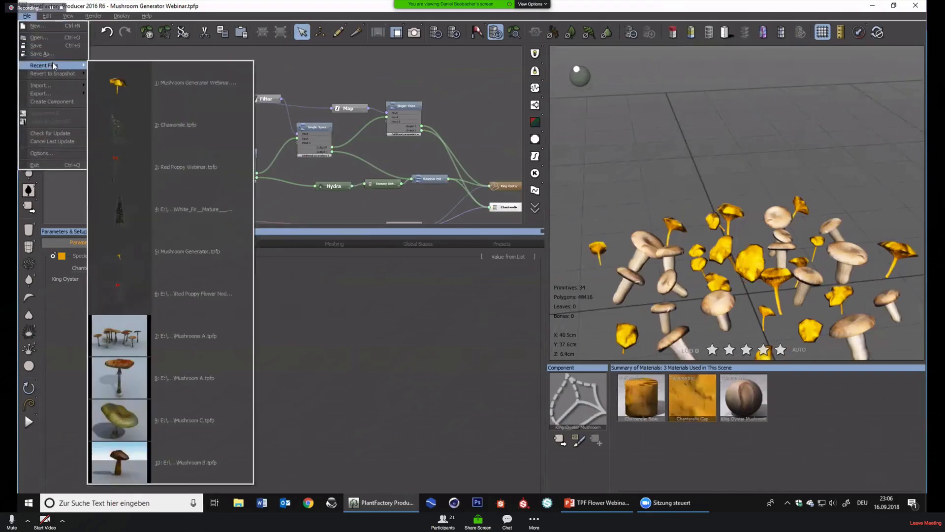
pyautogui.click(39, 38)
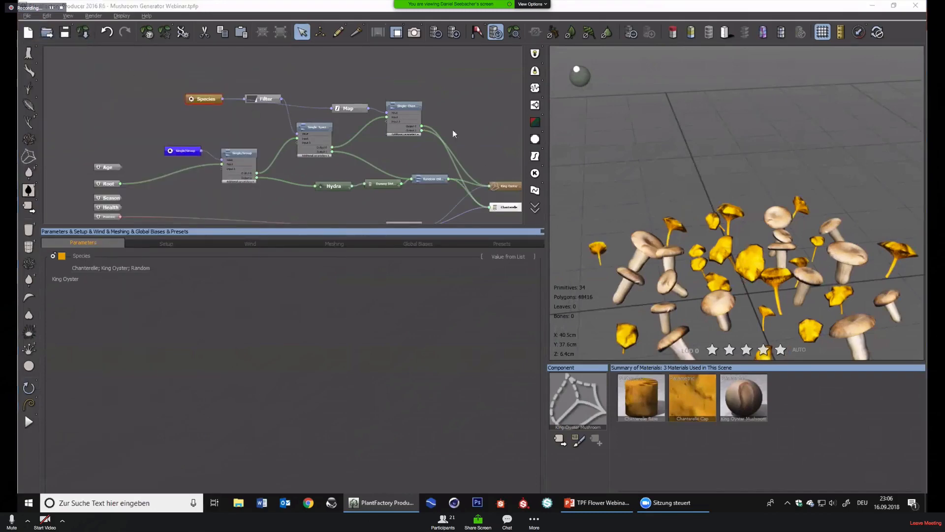
pyautogui.click(551, 70)
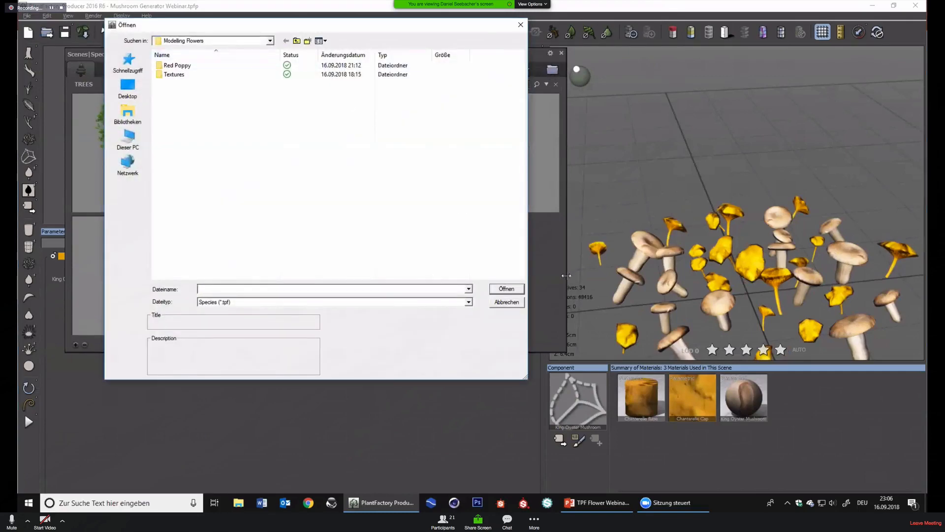
pyautogui.click(506, 302)
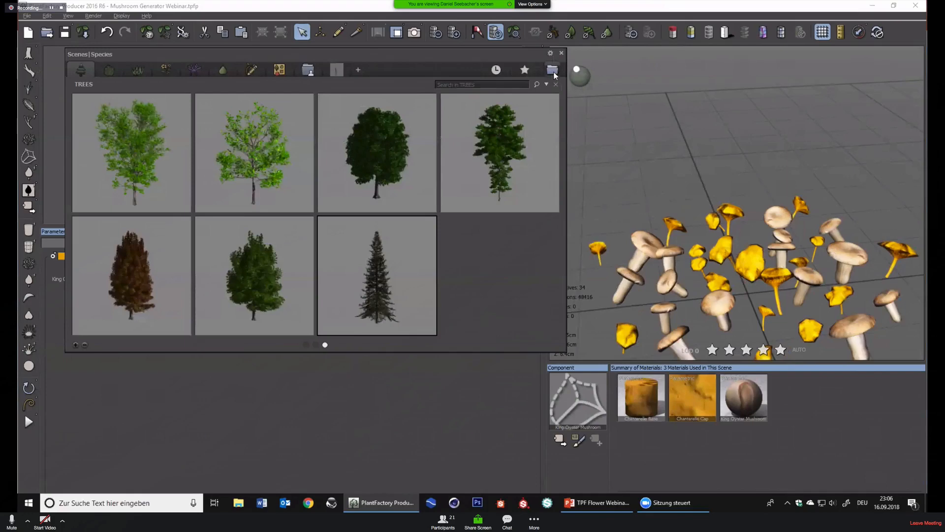
pyautogui.click(553, 70)
pyautogui.click(506, 302)
pyautogui.click(337, 69)
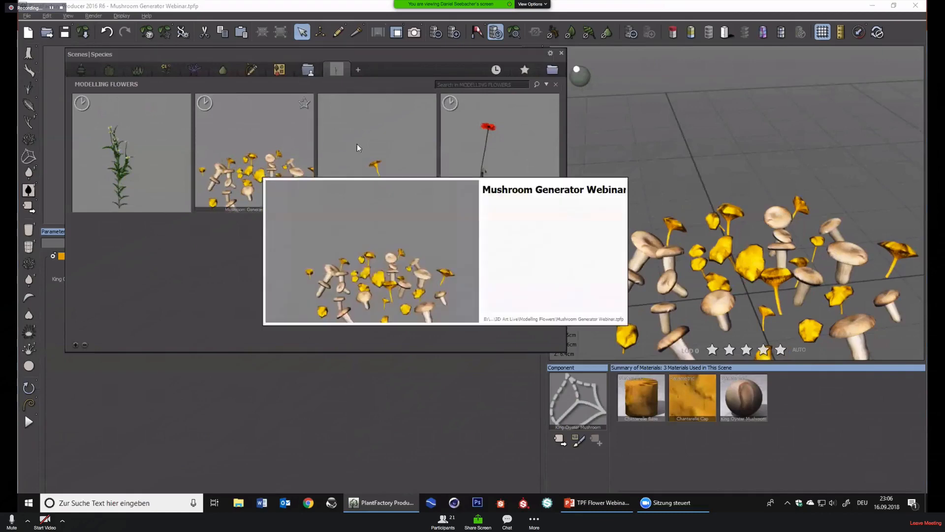
pyautogui.click(561, 53)
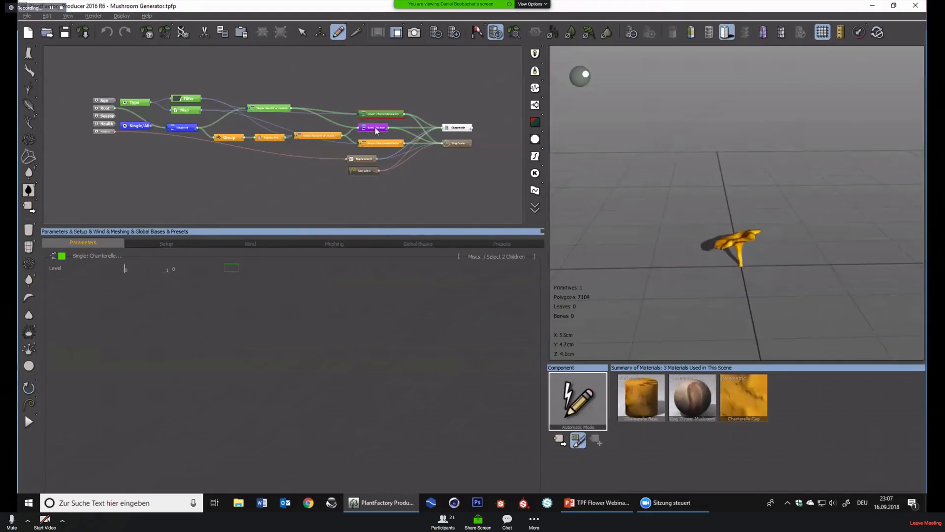
# Examine the parameters of the Both: Random, Type and Single/All nodes in the finished graph
pyautogui.scroll(2, 438, 172)
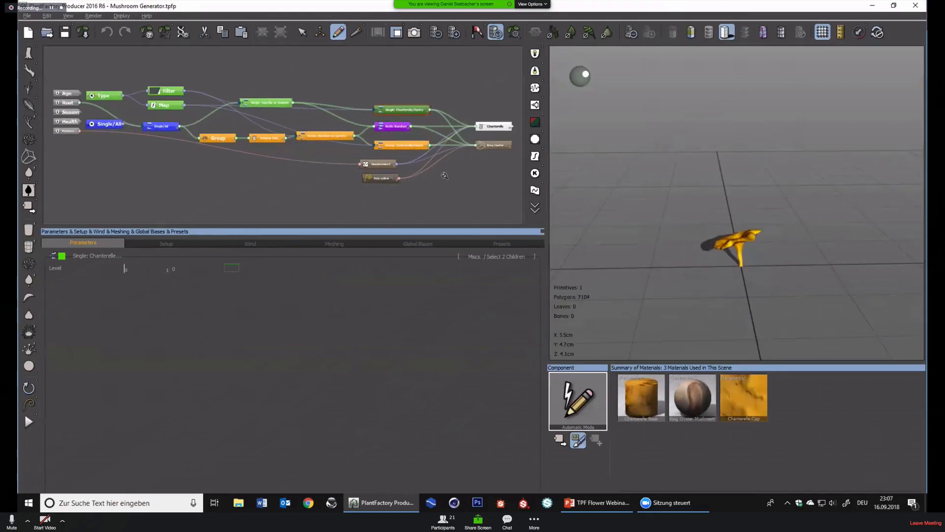
pyautogui.click(392, 127)
pyautogui.scroll(-2, 216, 155)
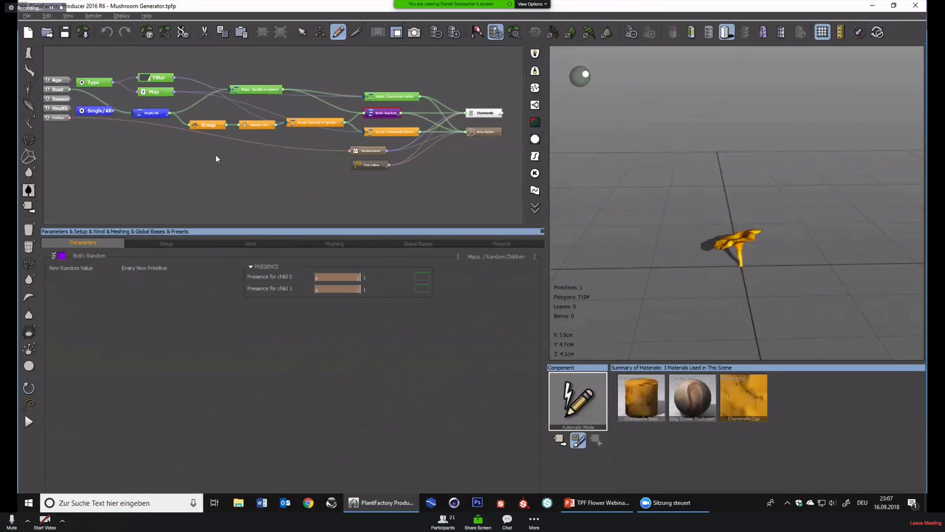
pyautogui.click(110, 87)
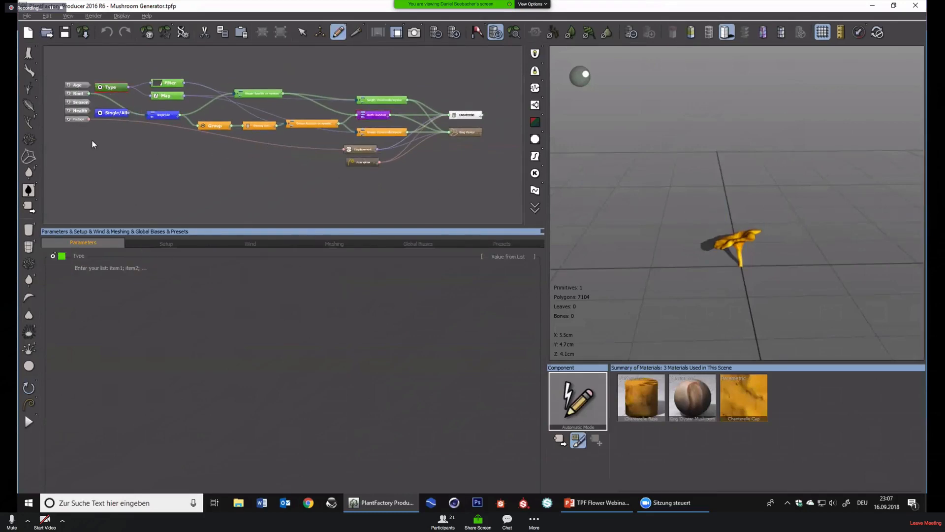
pyautogui.click(102, 115)
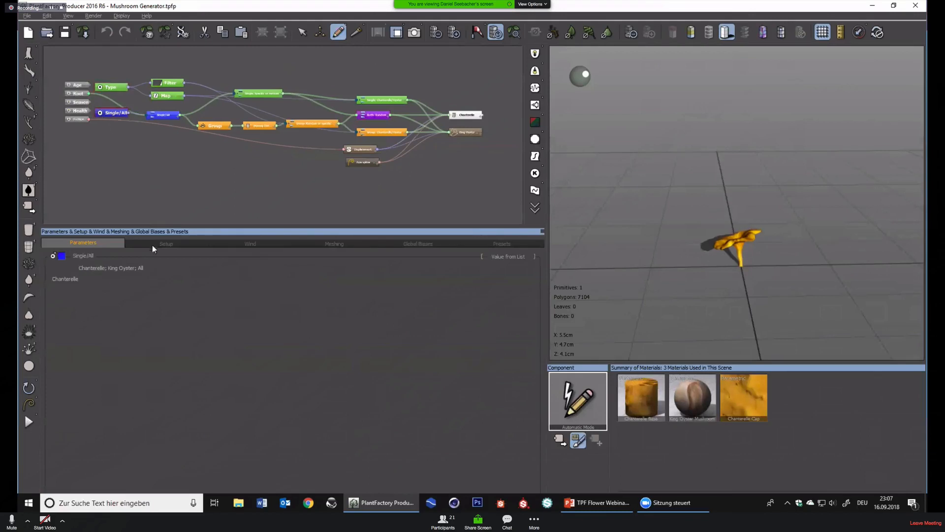
# Fill the Type node's empty list with the items Chanterelle; King Oyster; Random and lock the list
pyautogui.click(110, 87)
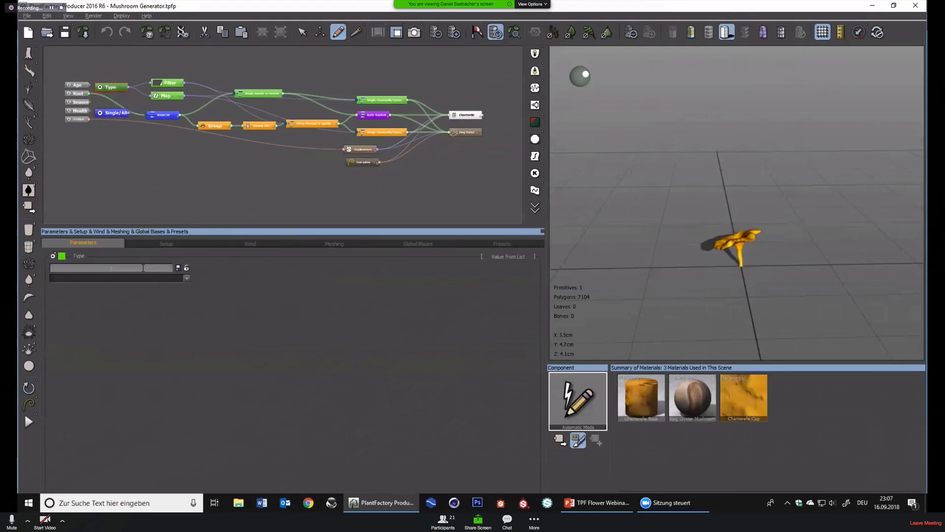
pyautogui.click(191, 280)
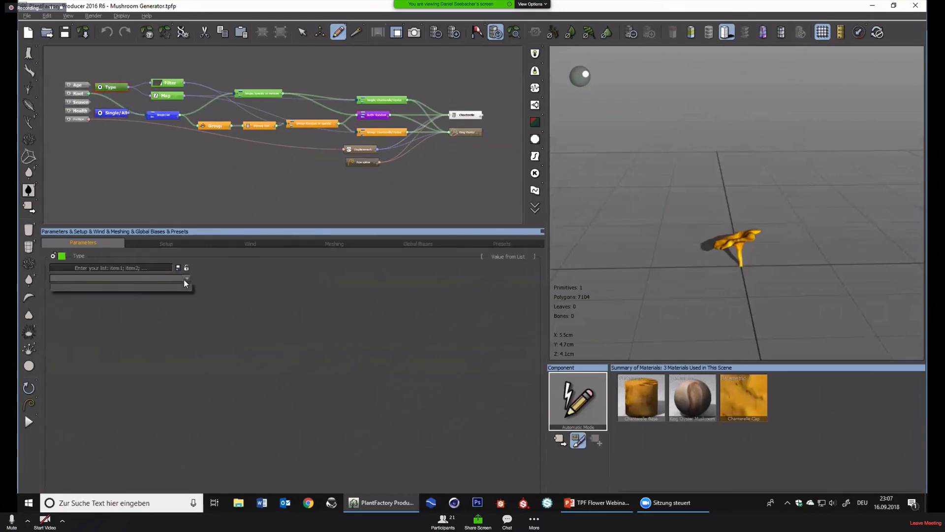
pyautogui.click(133, 268)
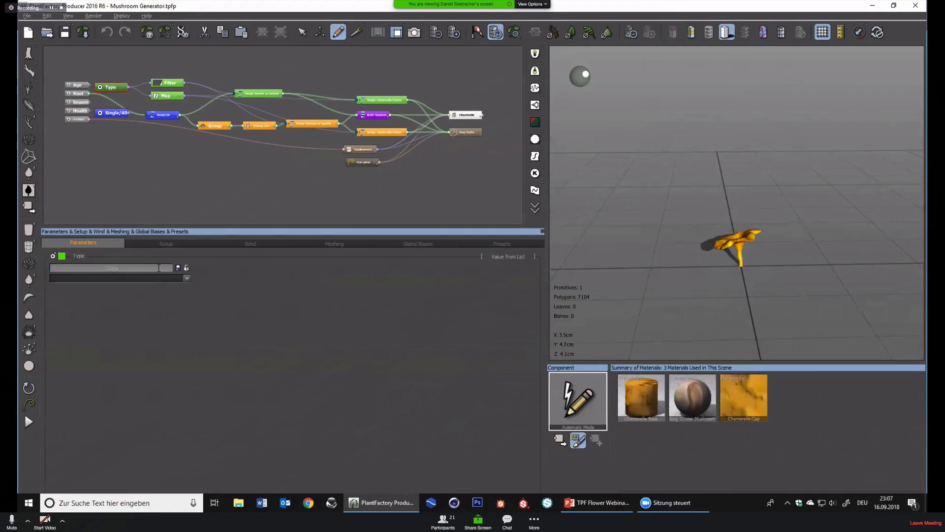
pyautogui.write('Chante')
pyautogui.write('; ')
pyautogui.write('Random')
pyautogui.click(176, 268)
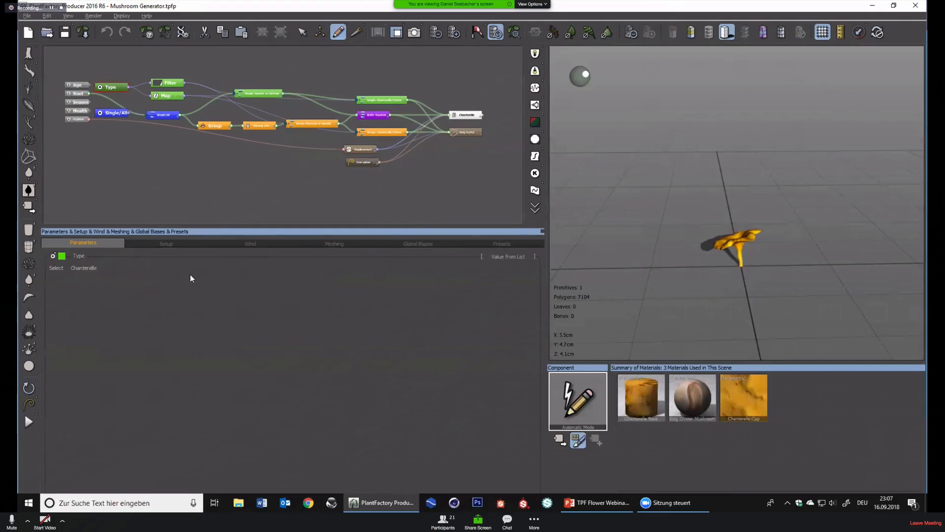
# Test the Type list by choosing King Oyster and switching to Random
pyautogui.click(84, 268)
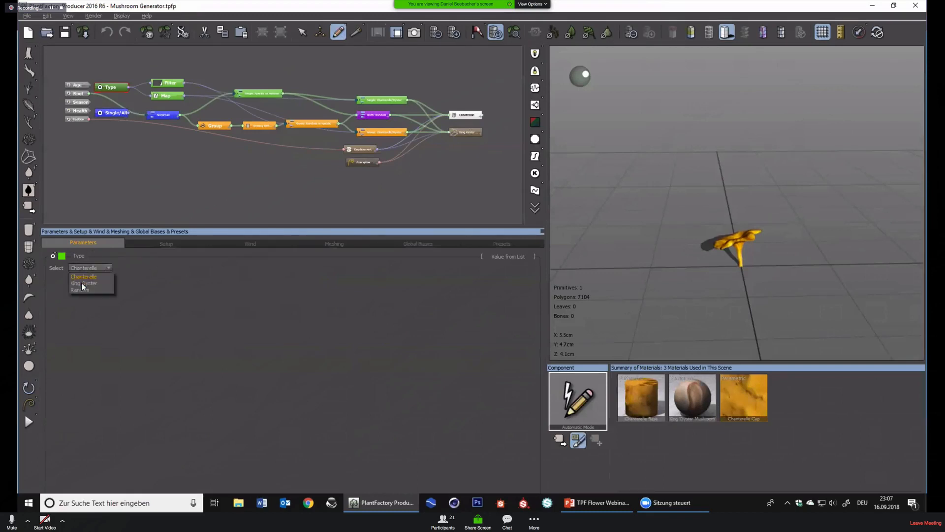
pyautogui.click(81, 283)
pyautogui.click(90, 290)
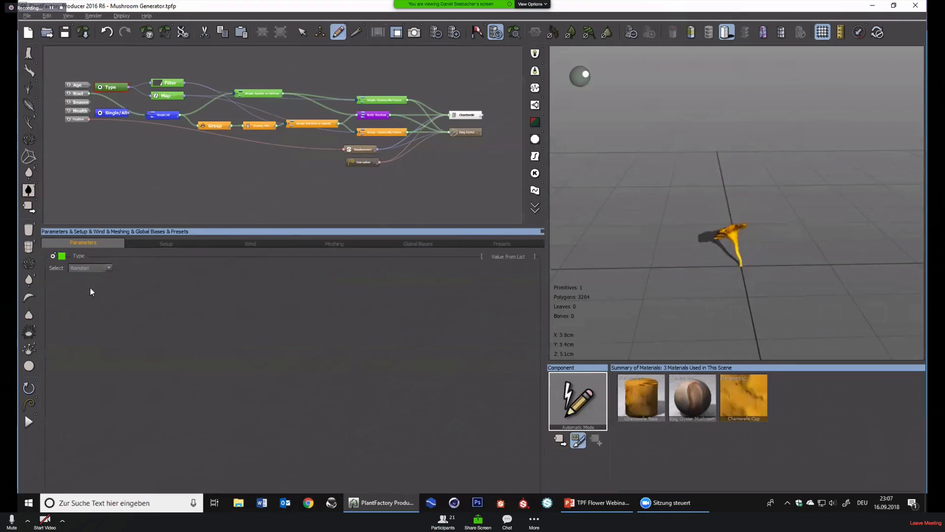
# Generate several new plant variations to check the random mushroom type in the finished generator
pyautogui.click(149, 38)
pyautogui.click(149, 37)
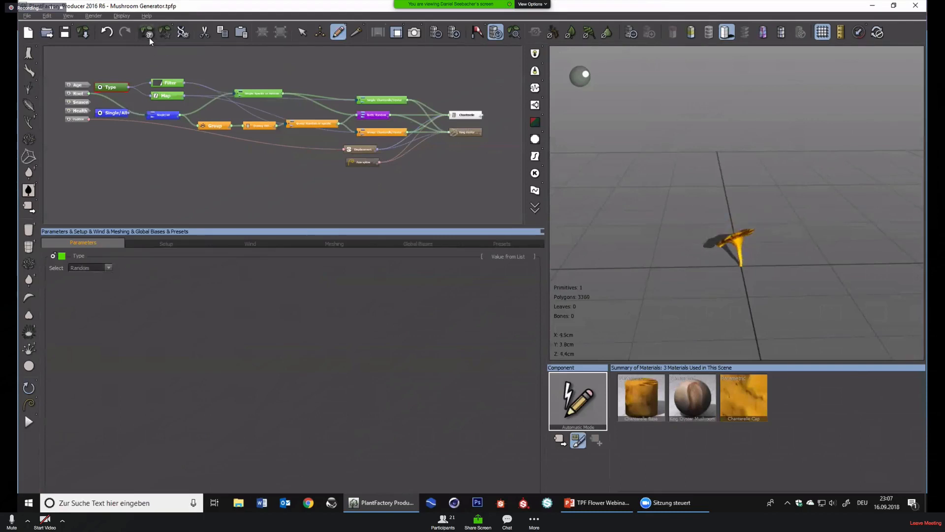
pyautogui.click(149, 37)
pyautogui.click(149, 36)
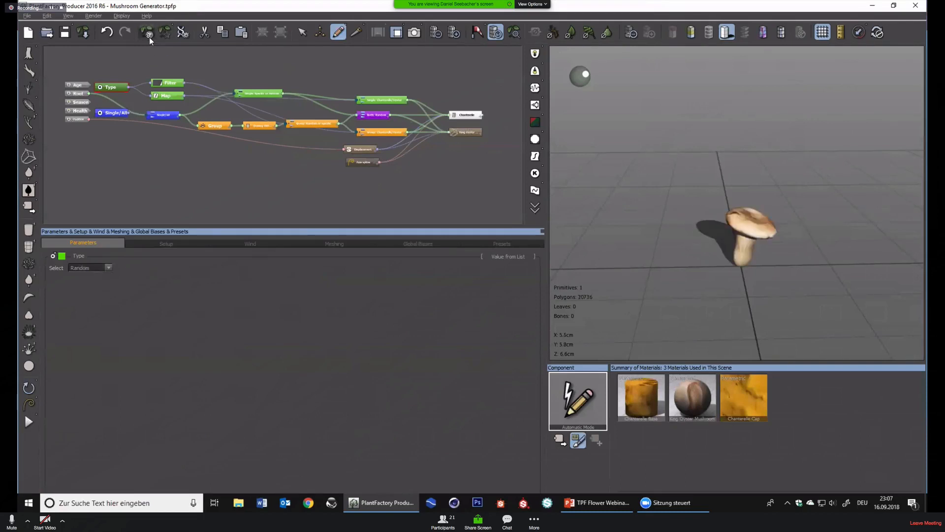
# Check the options offered by the Single/All list node and the nodes it drives
pyautogui.click(105, 114)
pyautogui.click(121, 279)
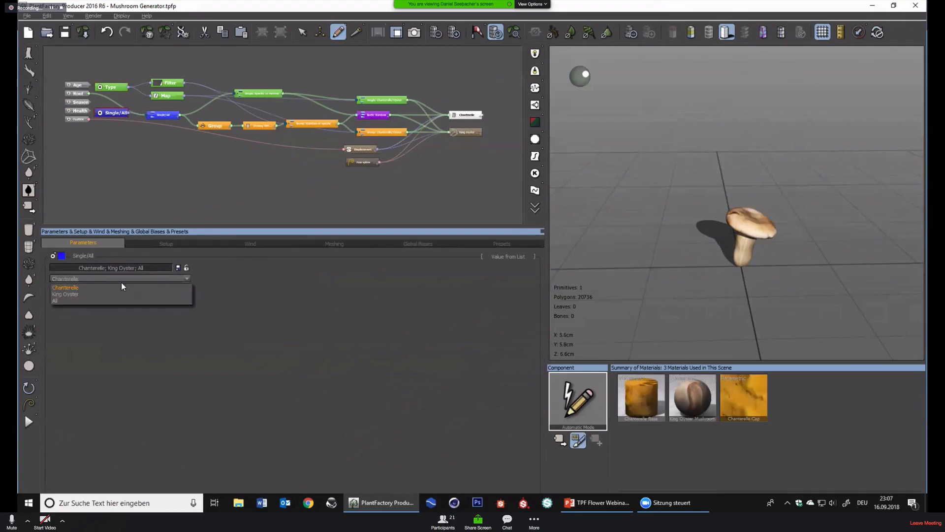
pyautogui.click(284, 300)
pyautogui.scroll(3, 136, 134)
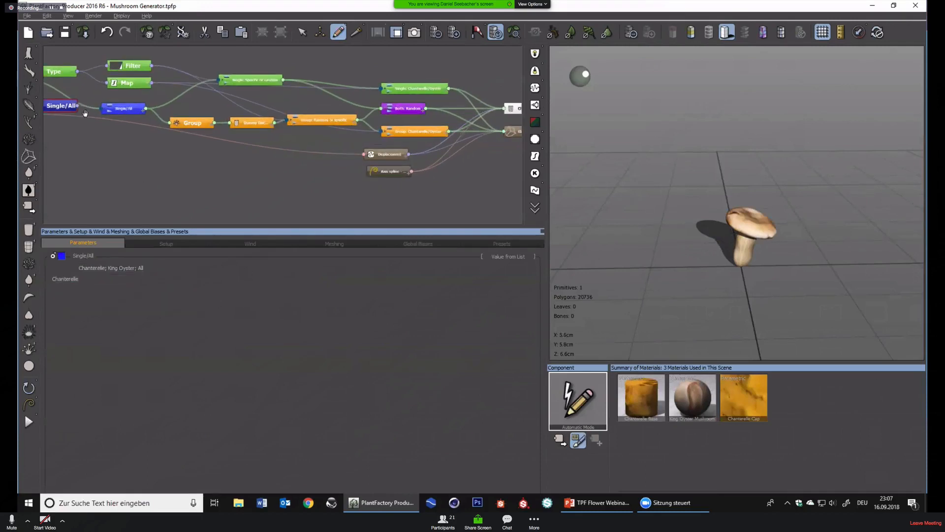
pyautogui.moveTo(135, 131); pyautogui.dragTo(120, 128)
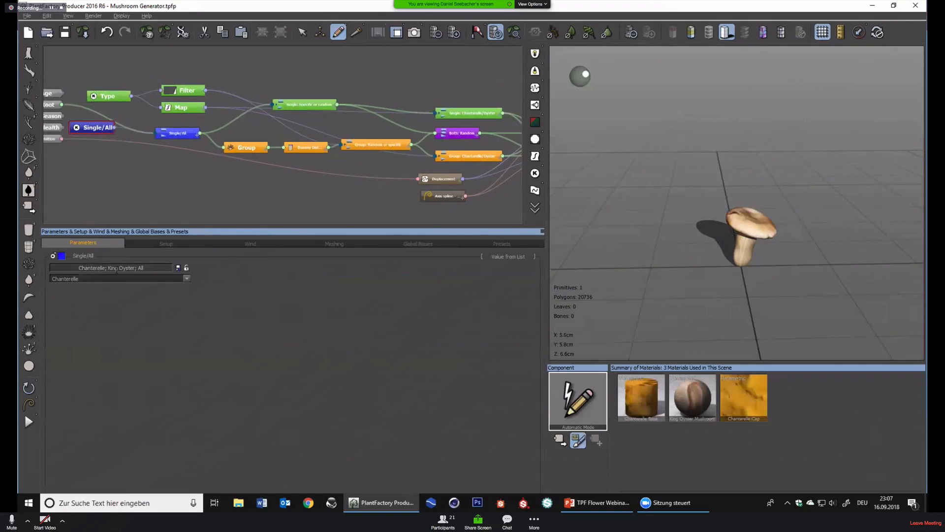
pyautogui.click(119, 278)
pyautogui.click(88, 294)
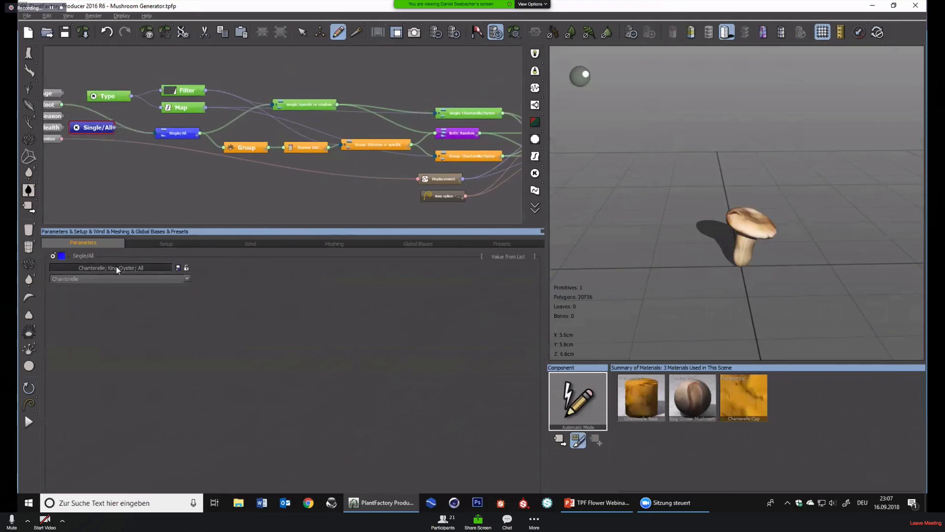
# Replace the Single/All node's list with Single Mushroom; Group of Mushrooms and select Group of Mushrooms
pyautogui.click(141, 267)
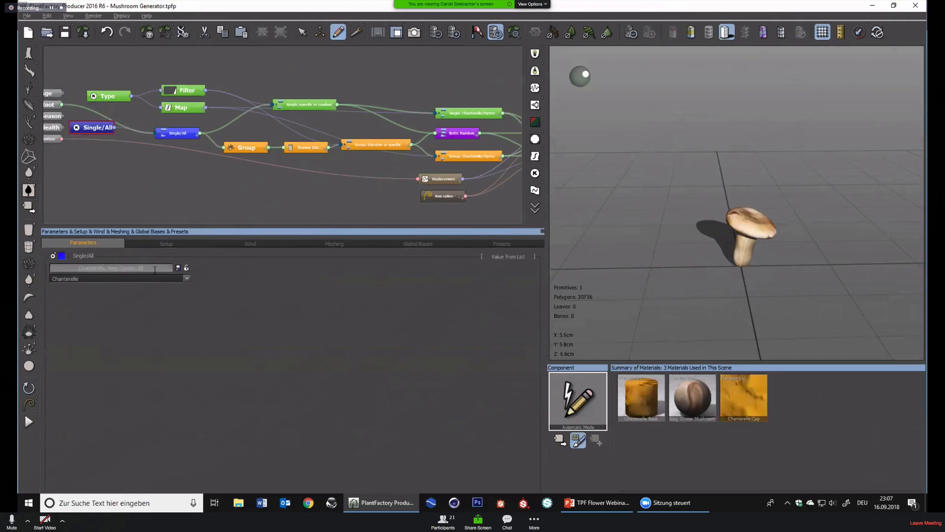
pyautogui.moveTo(154, 268); pyautogui.dragTo(77, 269)
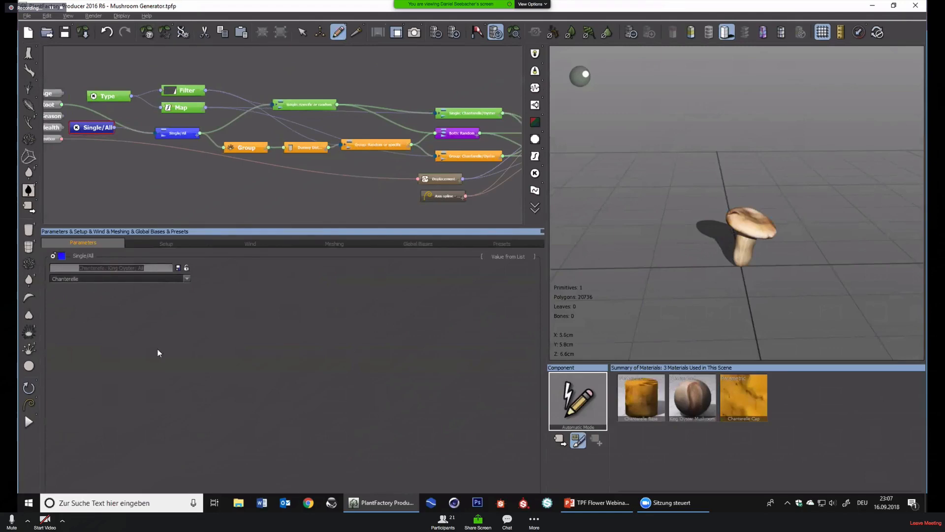
pyautogui.press('Delete')
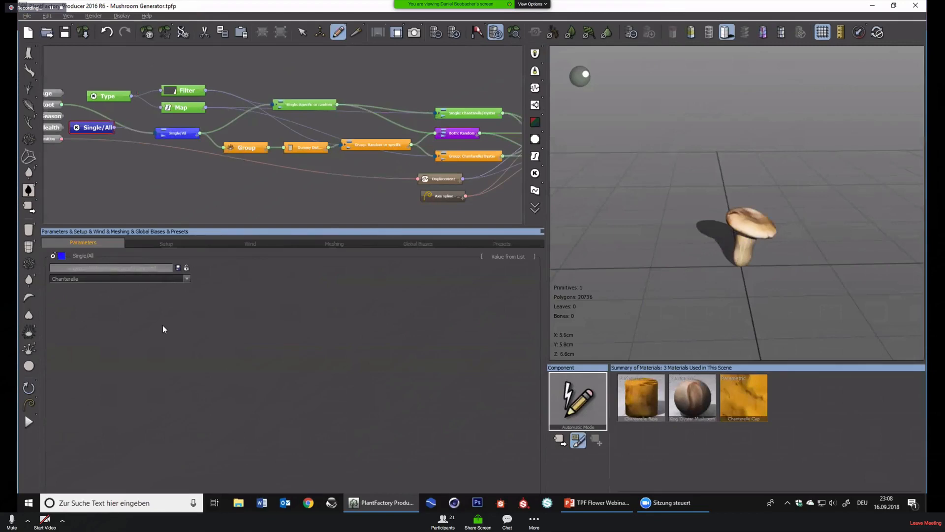
pyautogui.click(165, 279)
pyautogui.click(115, 294)
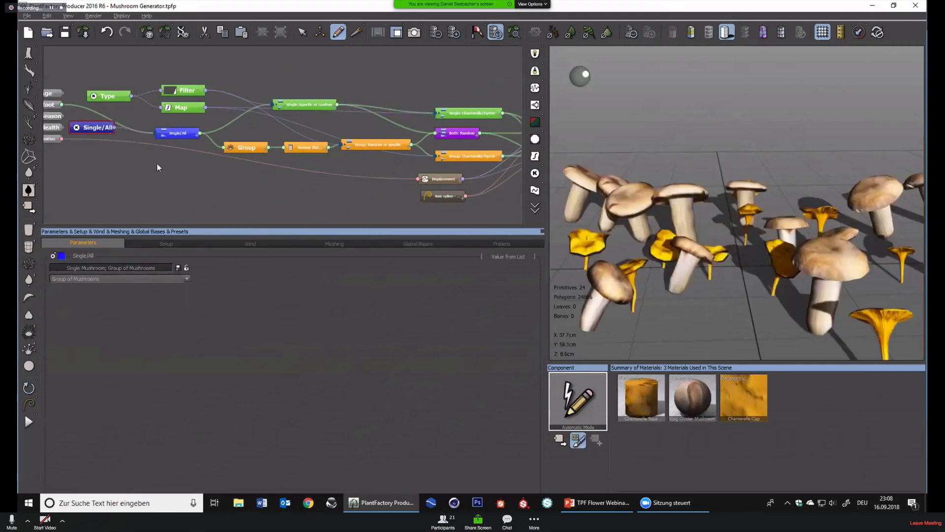
# Test the Type node on the mushroom group by choosing Chanterelle, King Oyster and Random in turn
pyautogui.click(106, 95)
pyautogui.click(100, 268)
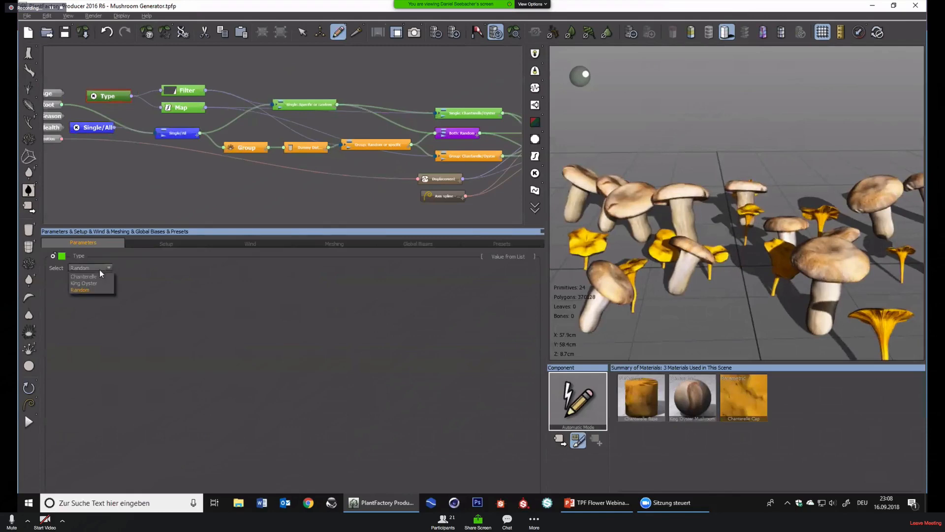
pyautogui.click(93, 276)
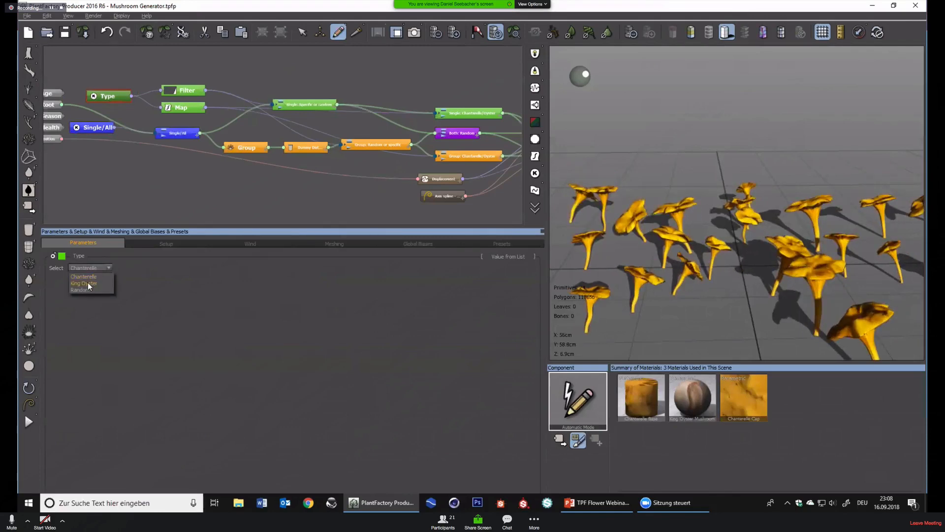
pyautogui.click(87, 283)
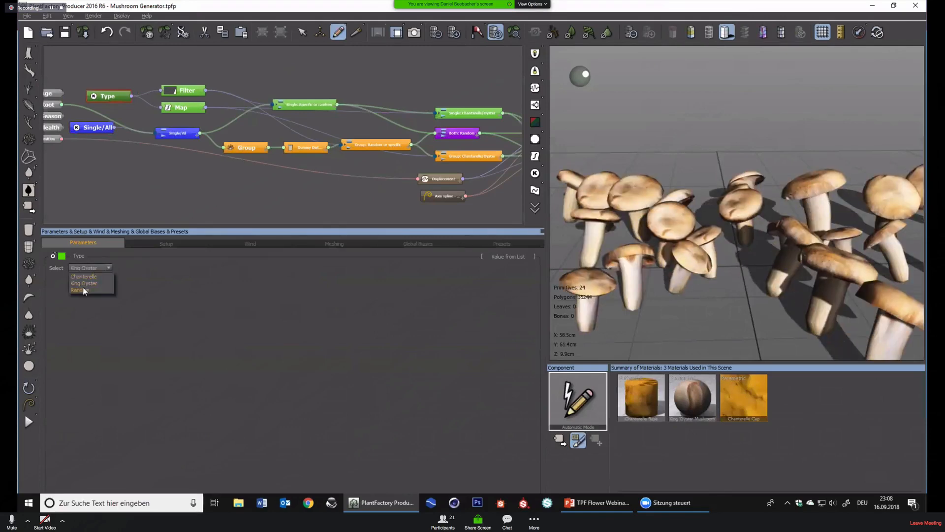
pyautogui.click(83, 289)
pyautogui.scroll(-3, 699, 200)
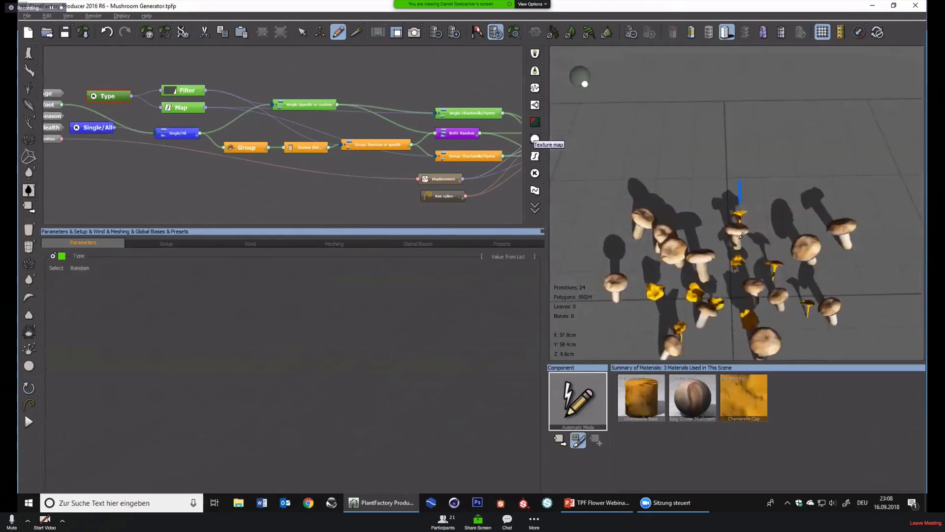
# Place the Single/All node directly below the Type node and check the options the Type node offers
pyautogui.moveTo(87, 132); pyautogui.dragTo(104, 121)
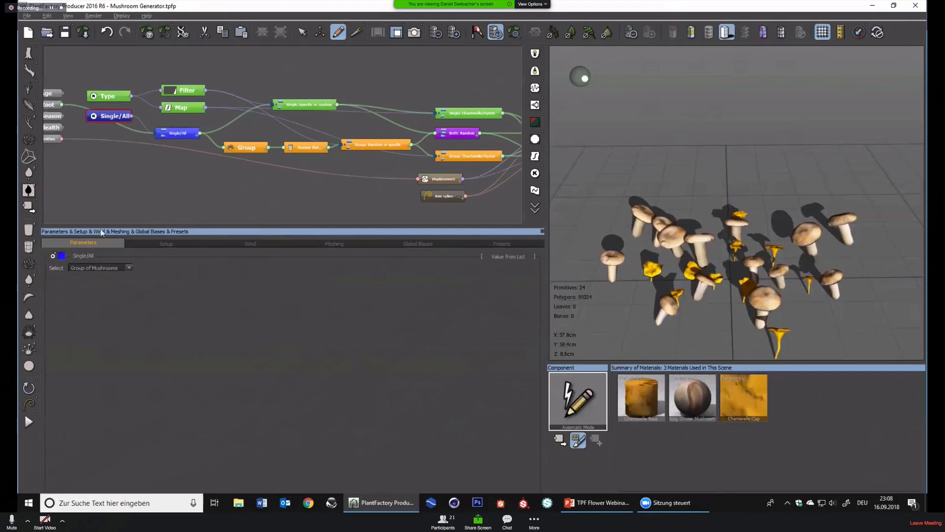
pyautogui.click(103, 98)
pyautogui.click(103, 269)
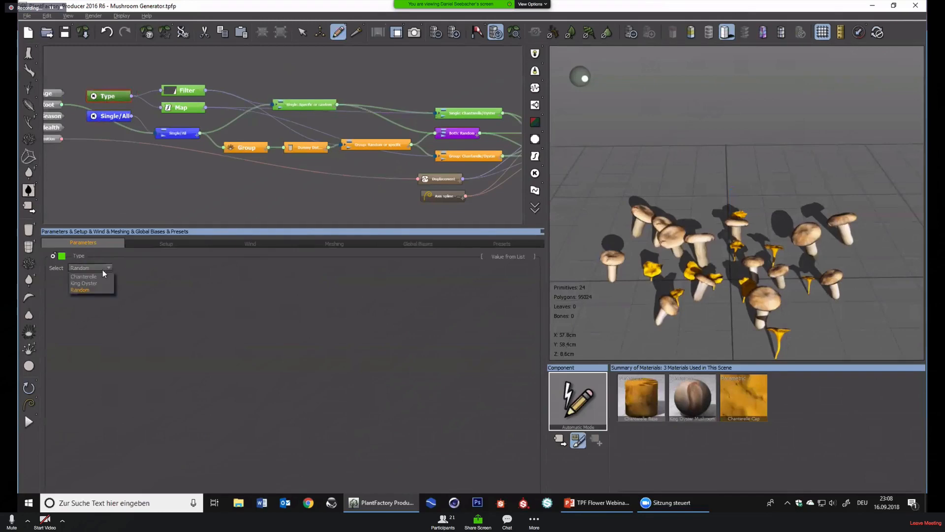
pyautogui.click(172, 278)
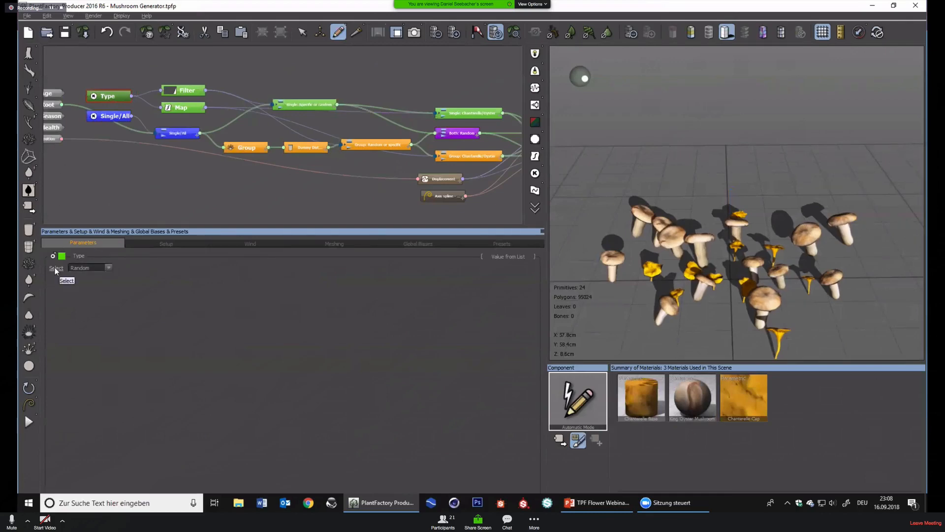
# Publish the Single/All node's Select parameter as Amount of Mushrooms with external access allowed
pyautogui.click(112, 117)
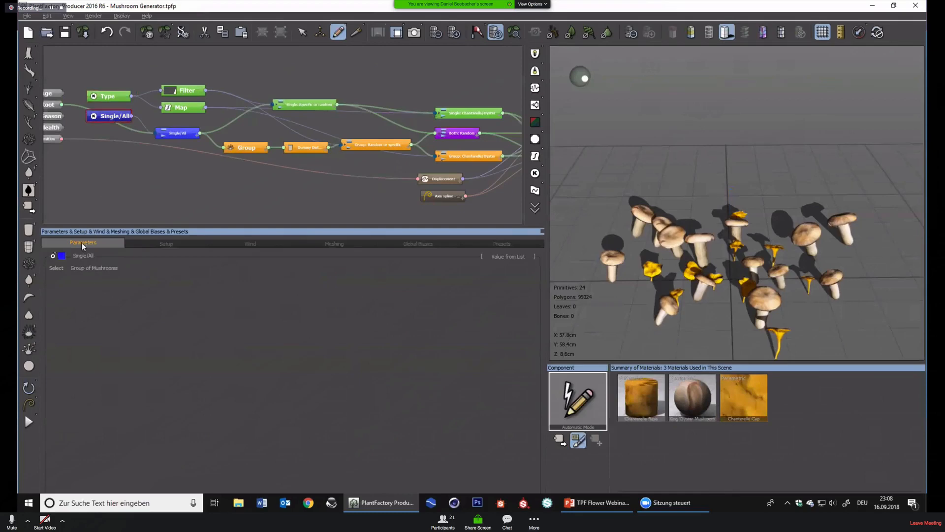
pyautogui.rightClick(55, 274)
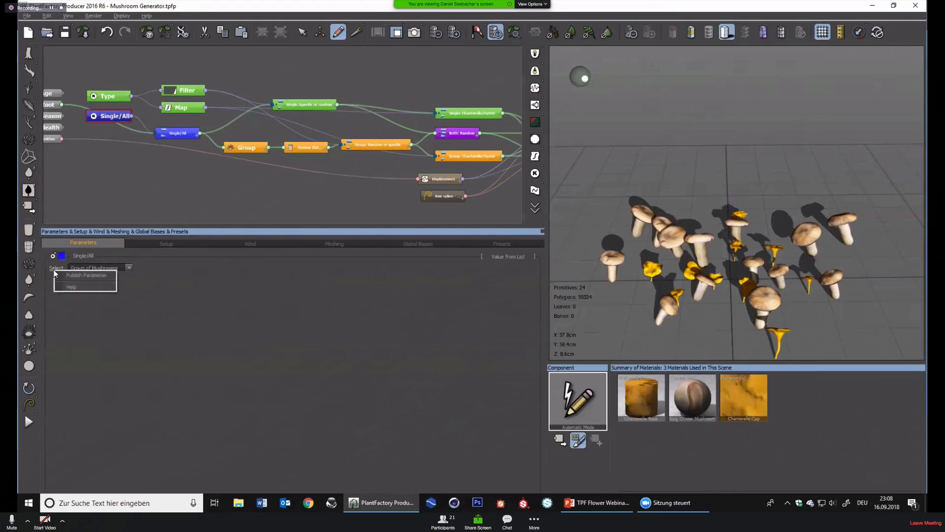
pyautogui.click(78, 277)
pyautogui.click(322, 35)
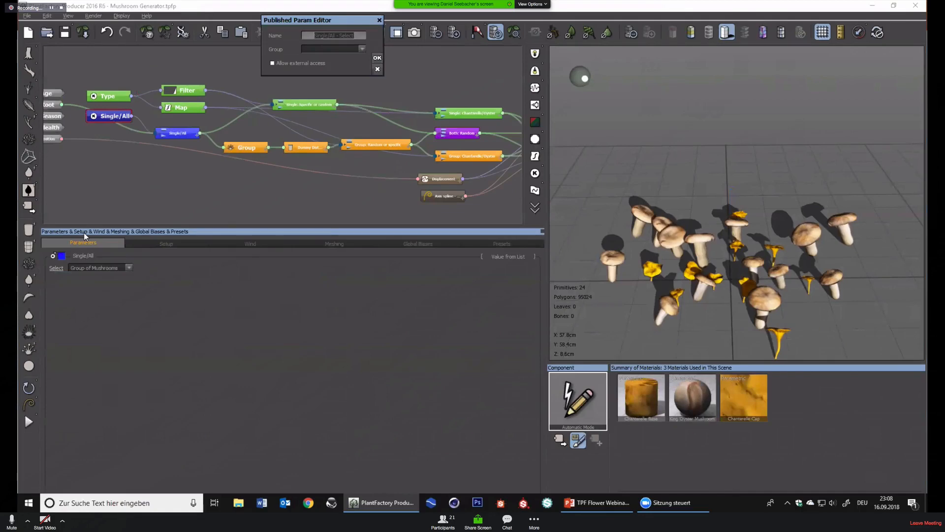
pyautogui.write('S')
pyautogui.click(294, 64)
pyautogui.click(376, 59)
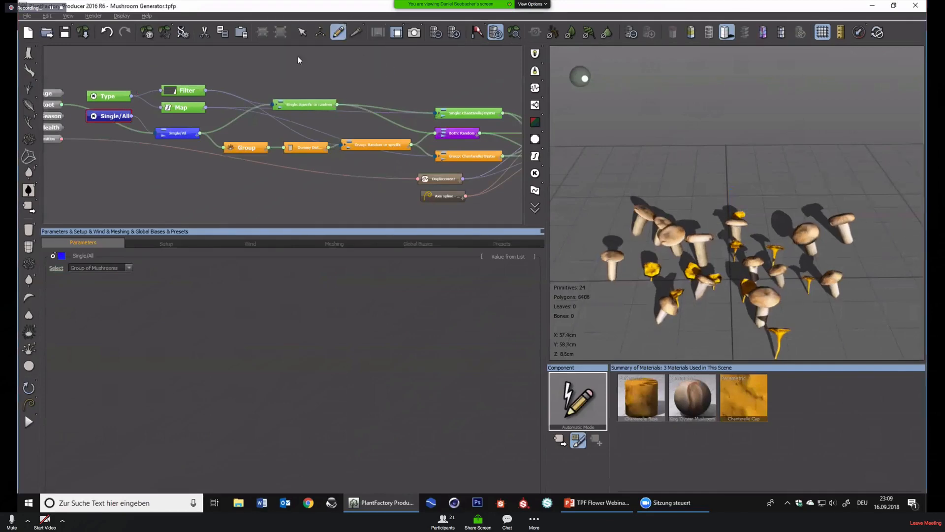
# Publish the Type node's Select parameter as Mushroom Species with external access allowed, and check the published parameters among the presets
pyautogui.click(108, 96)
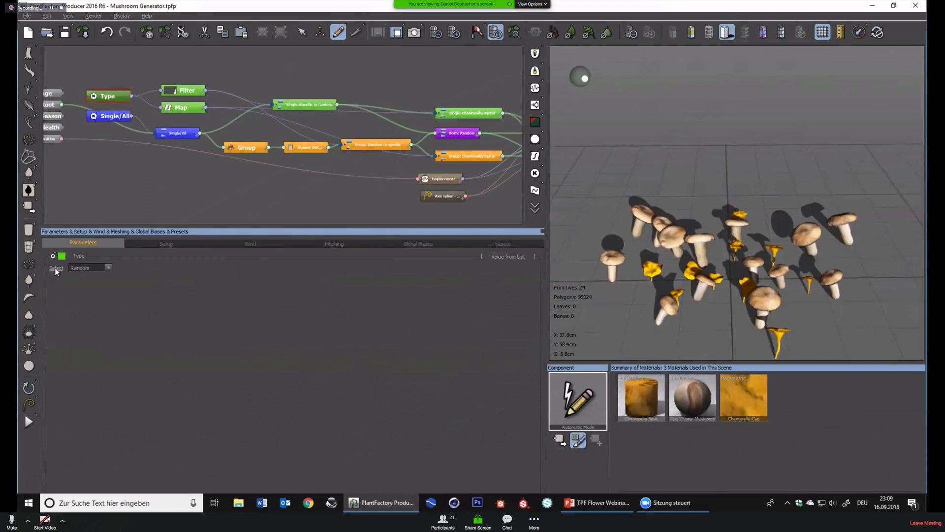
pyautogui.rightClick(55, 268)
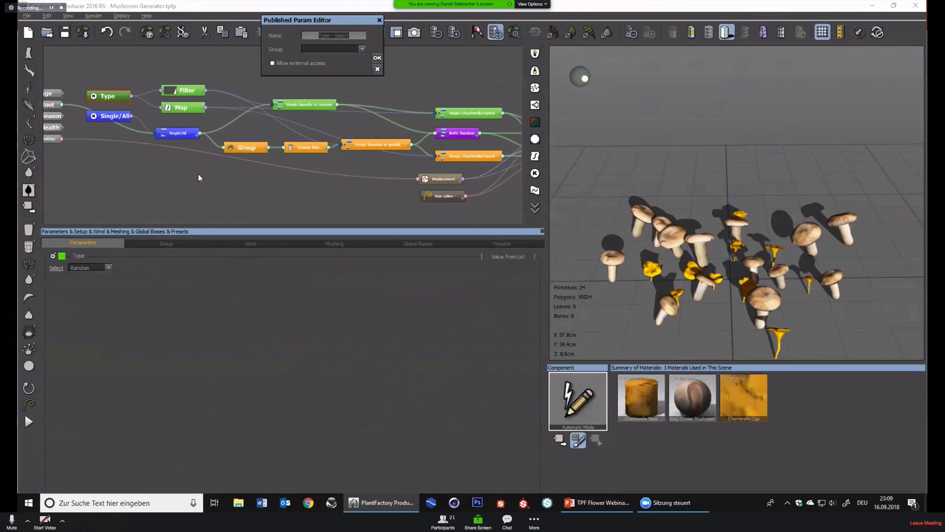
pyautogui.write('Mush')
pyautogui.press('BackSpace')
pyautogui.press('BackSpace')
pyautogui.press('BackSpace')
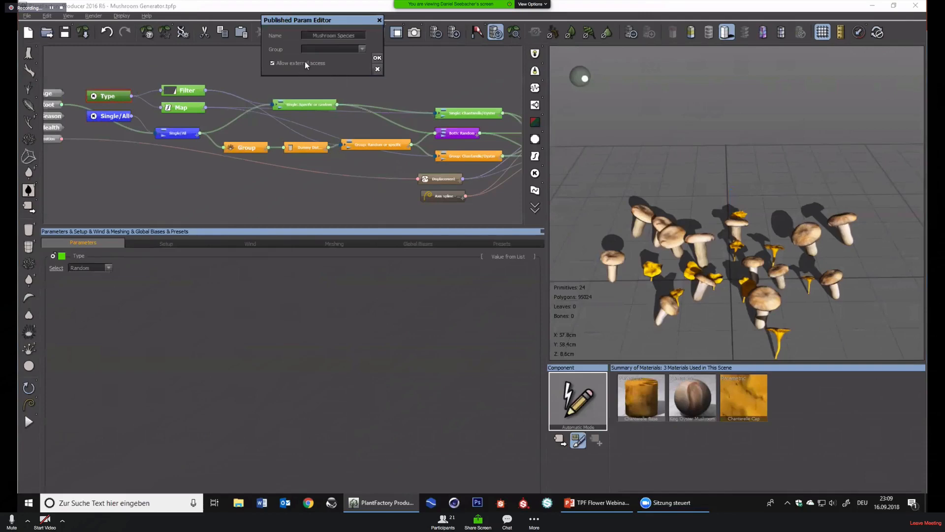
pyautogui.click(376, 59)
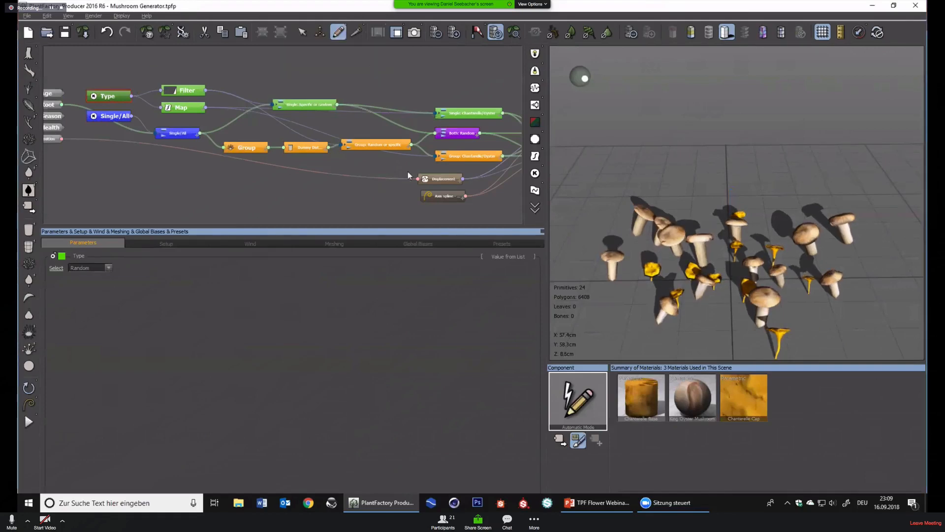
pyautogui.click(492, 243)
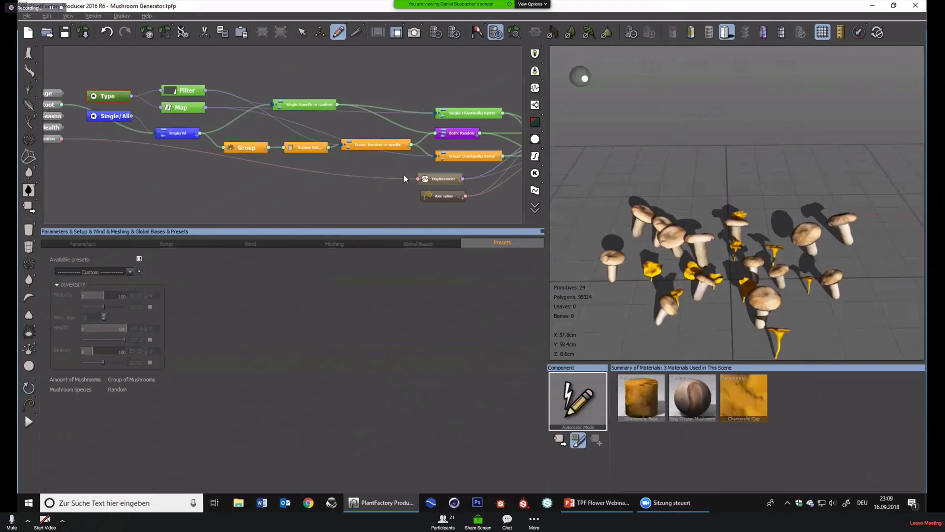
# Publish the End parameter of the Dummy Distribution node's distribution settings as Spread Amount
pyautogui.moveTo(404, 175); pyautogui.dragTo(305, 159, button='middle')
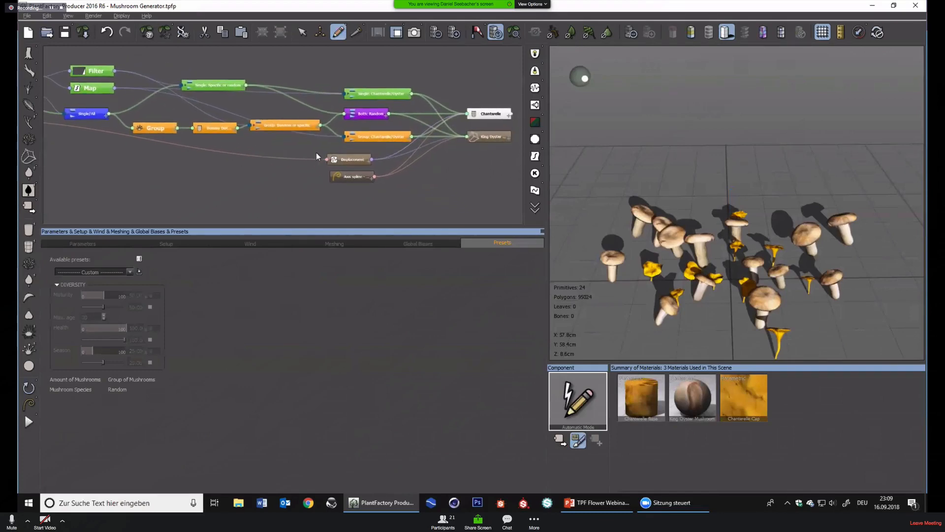
pyautogui.click(219, 127)
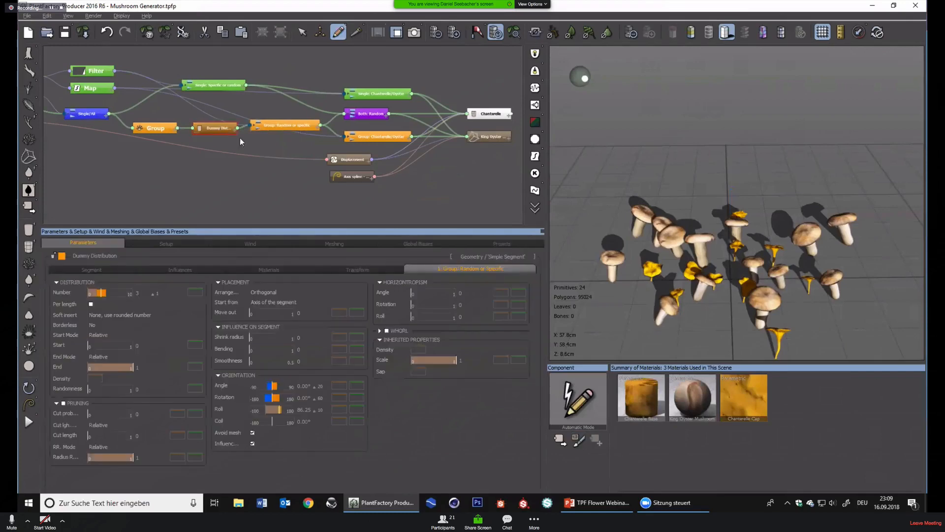
pyautogui.rightClick(56, 368)
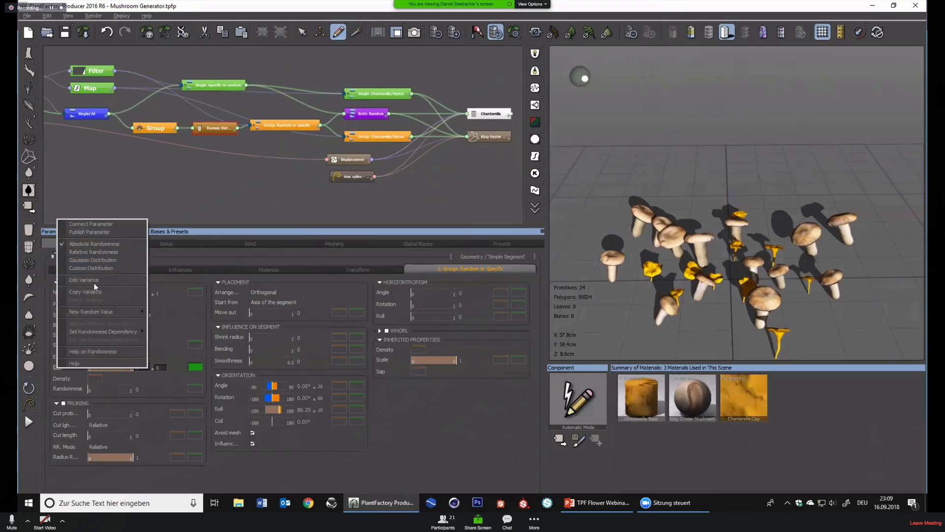
pyautogui.click(89, 231)
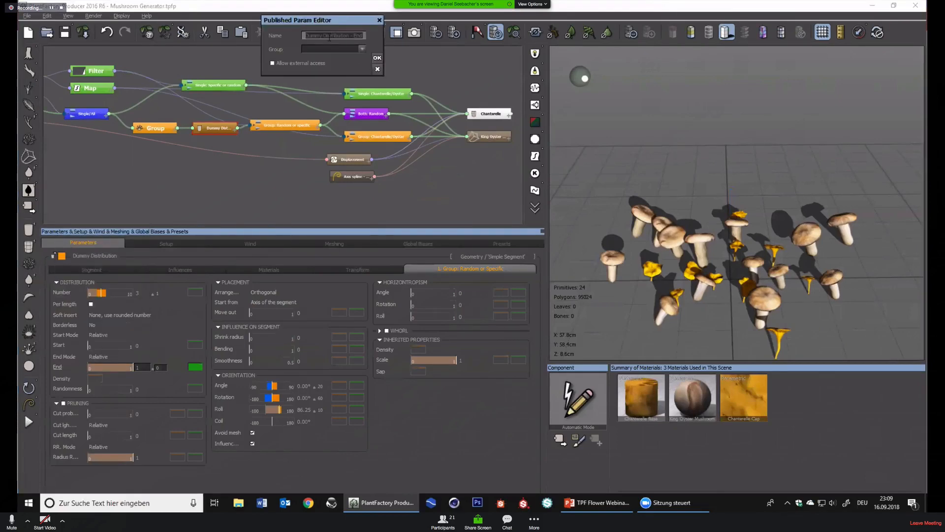
pyautogui.click(331, 36)
pyautogui.write('Spread Amount')
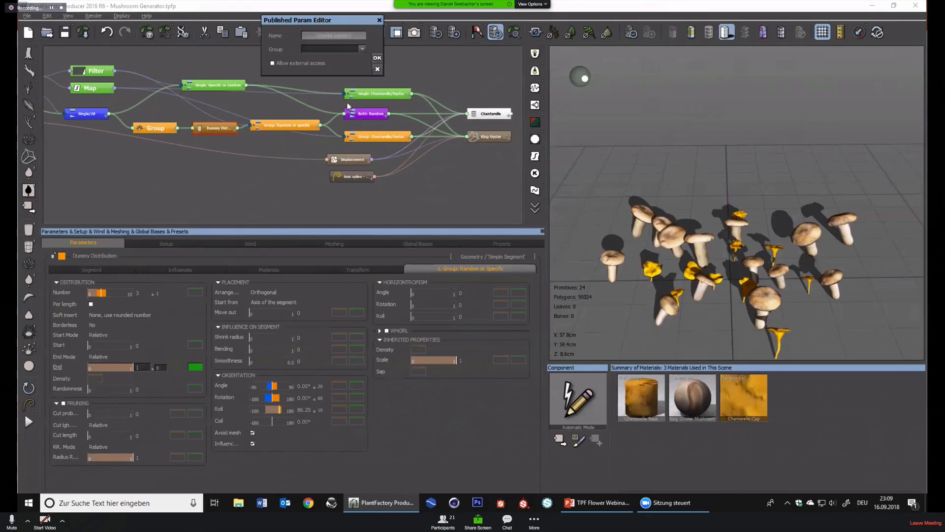
pyautogui.click(377, 58)
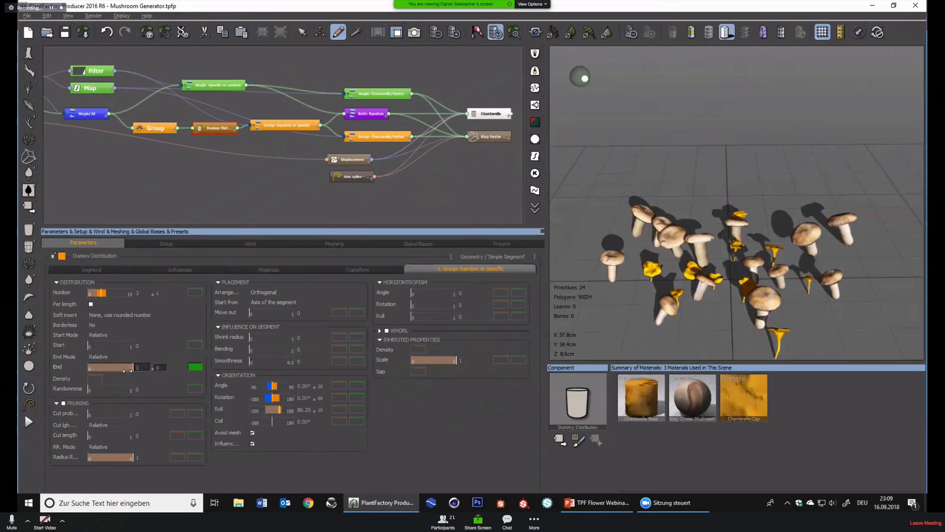
# Test how the Dummy Distribution's End value affects the mushroom spread, and set it back to 1
pyautogui.moveTo(127, 367)
pyautogui.mouseDown()
pyautogui.moveTo(92, 366)
pyautogui.moveTo(138, 367)
pyautogui.mouseUp()
pyautogui.doubleClick(148, 367)
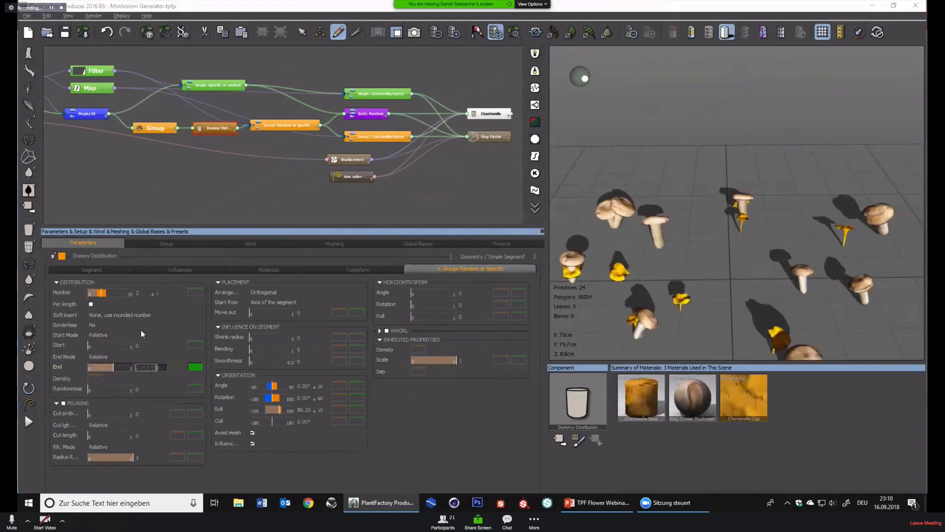
pyautogui.write('1')
pyautogui.press('Return')
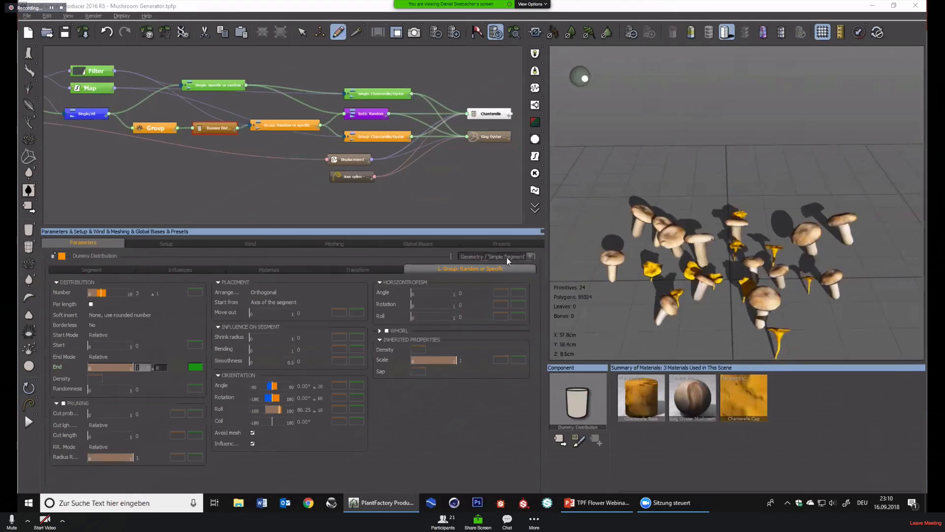
# Save the current published parameter values as a preset titled Random Group of Mushrooms
pyautogui.click(502, 243)
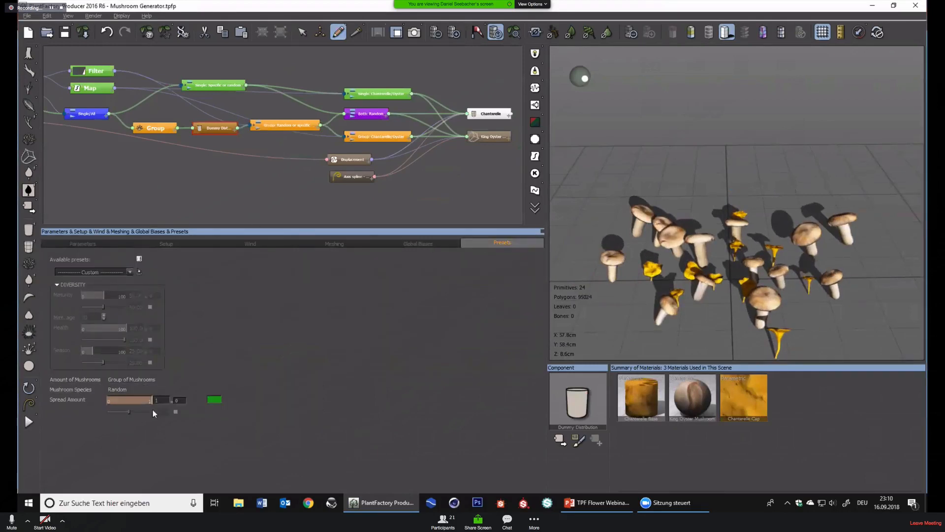
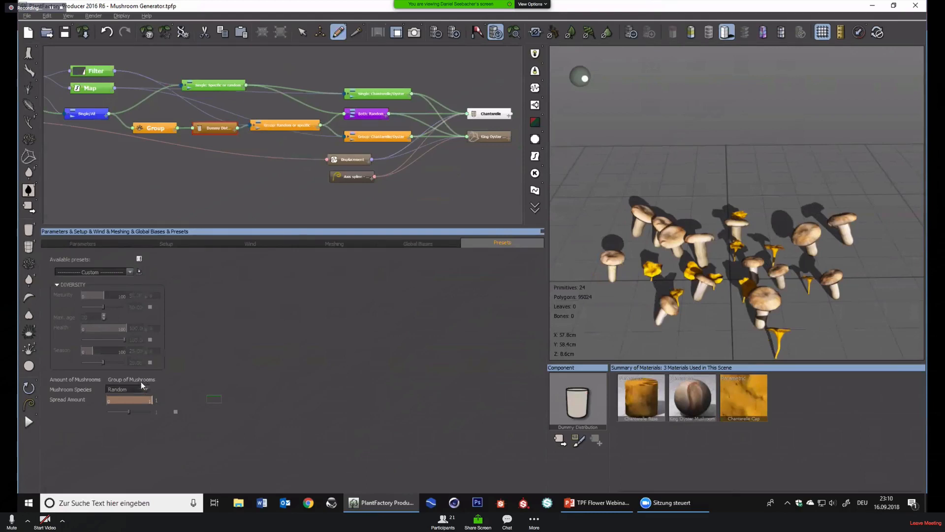
pyautogui.click(138, 272)
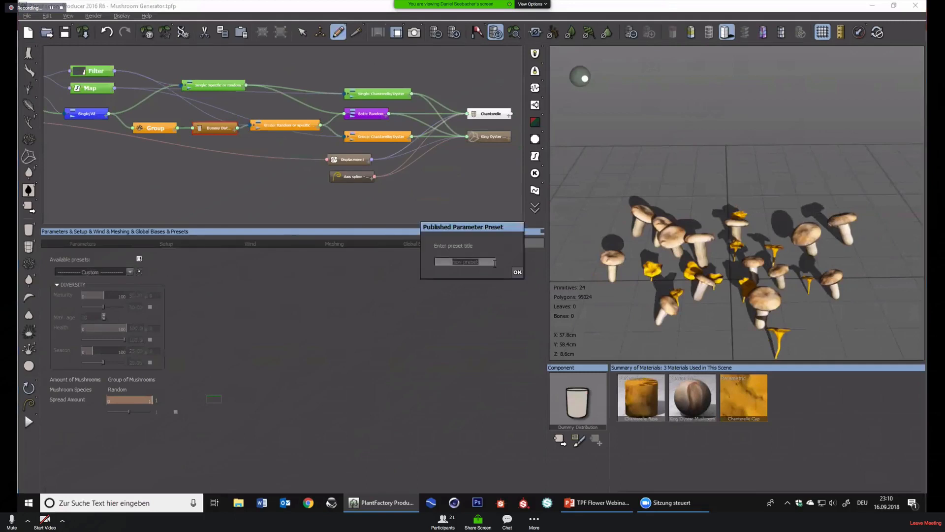
pyautogui.write('Mu')
pyautogui.write('ndom Group of Mus')
pyautogui.write('hrooms')
pyautogui.click(517, 273)
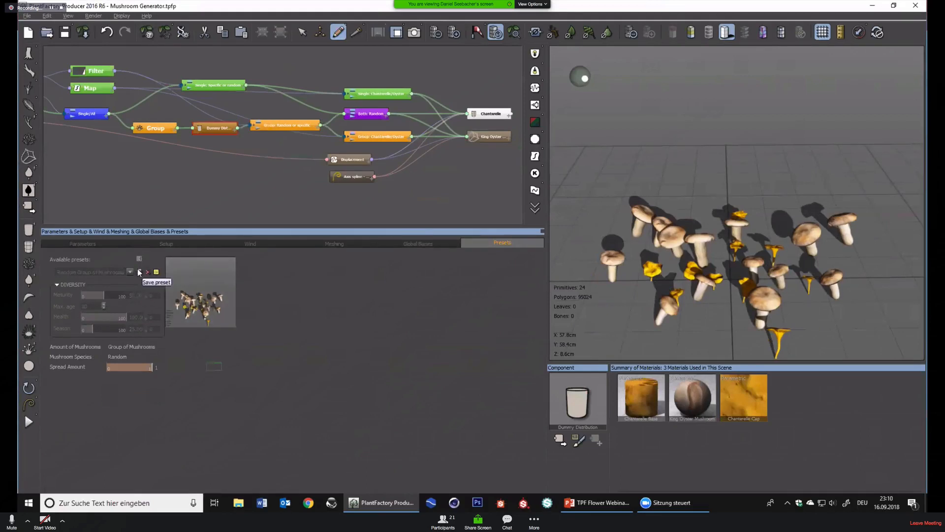
# Check the Amount of Mushrooms options and set the published Mushroom Species parameter to Chanterelle
pyautogui.click(147, 346)
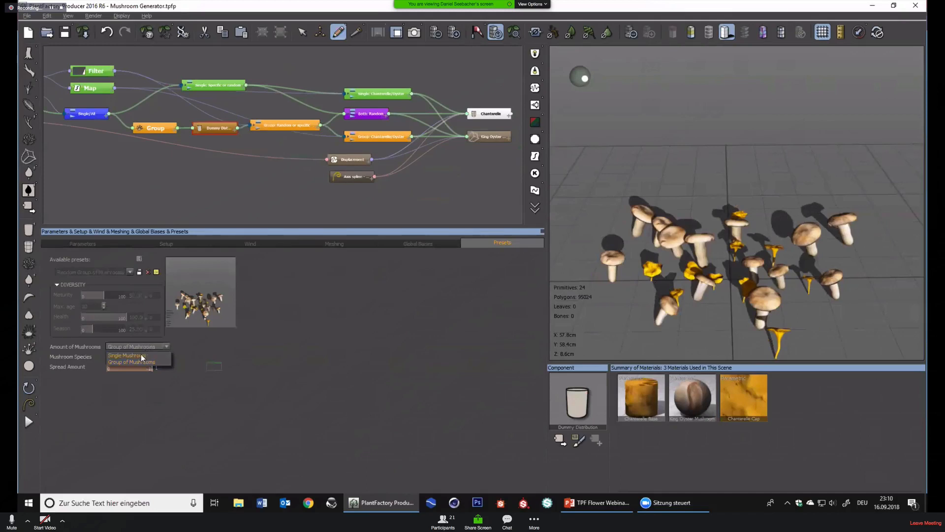
pyautogui.click(302, 360)
pyautogui.click(126, 356)
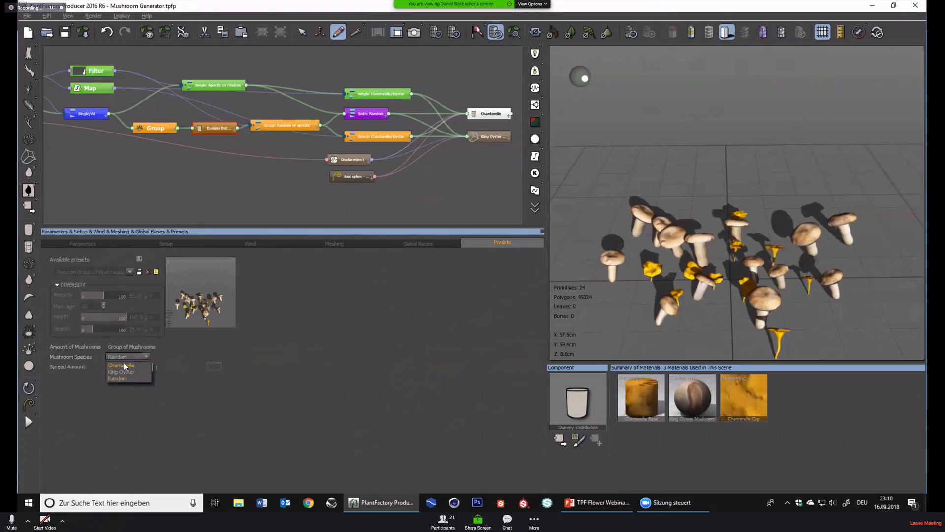
pyautogui.click(126, 365)
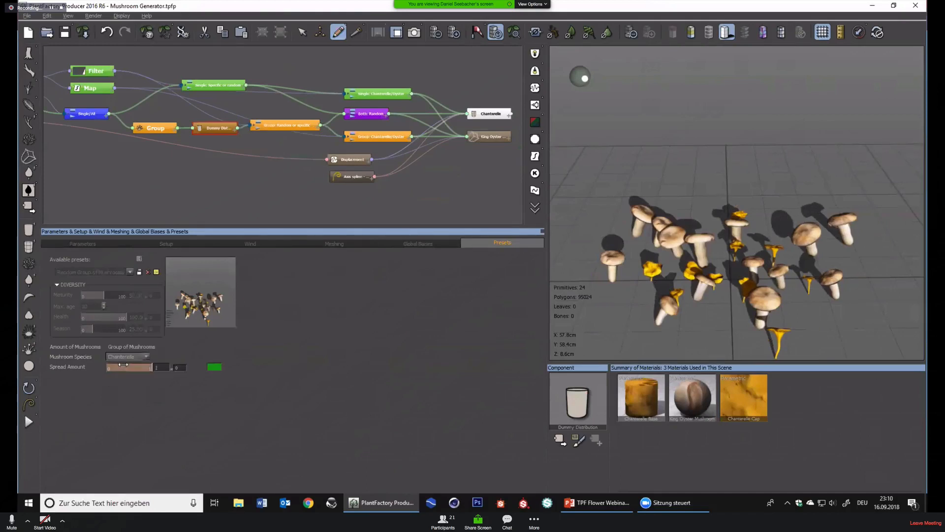
# Edit the Random Group of Mushrooms preset, set its Mushroom Species back to Random, and finish editing it
pyautogui.click(141, 270)
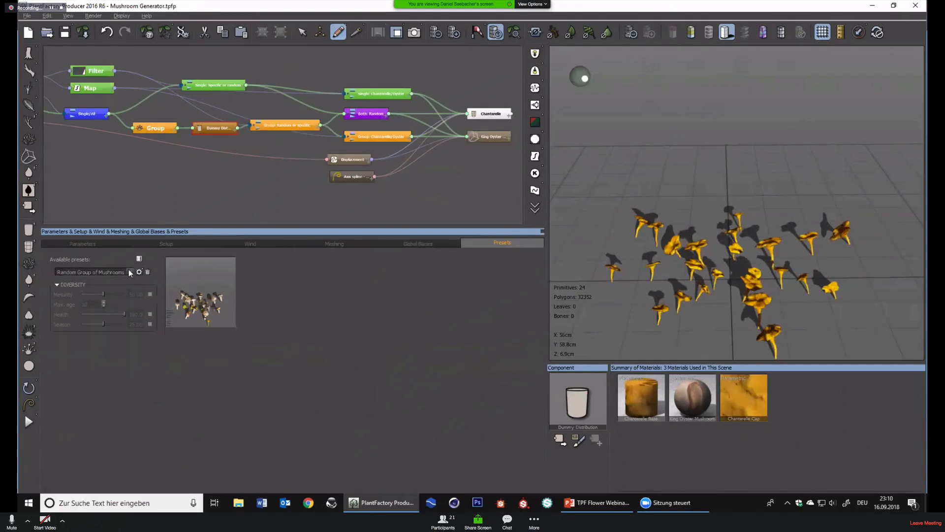
pyautogui.click(128, 270)
pyautogui.click(124, 286)
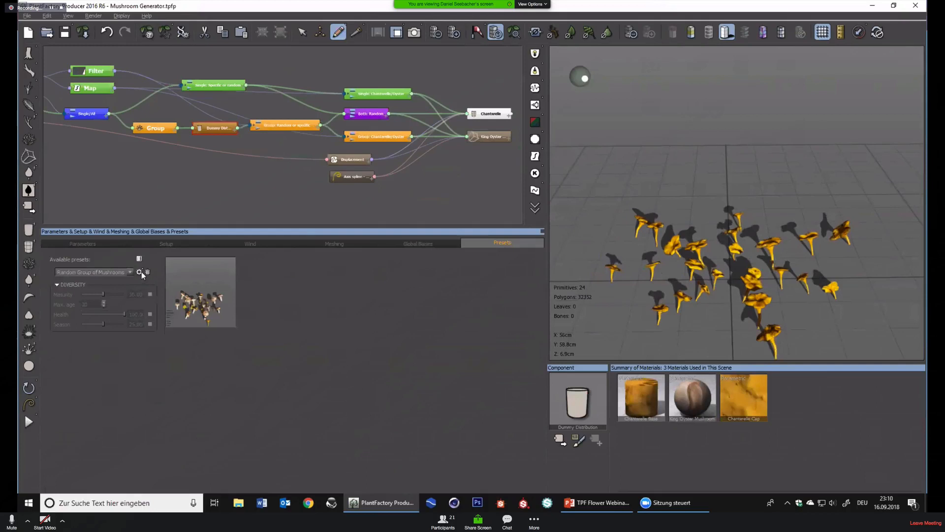
pyautogui.click(140, 272)
pyautogui.click(139, 346)
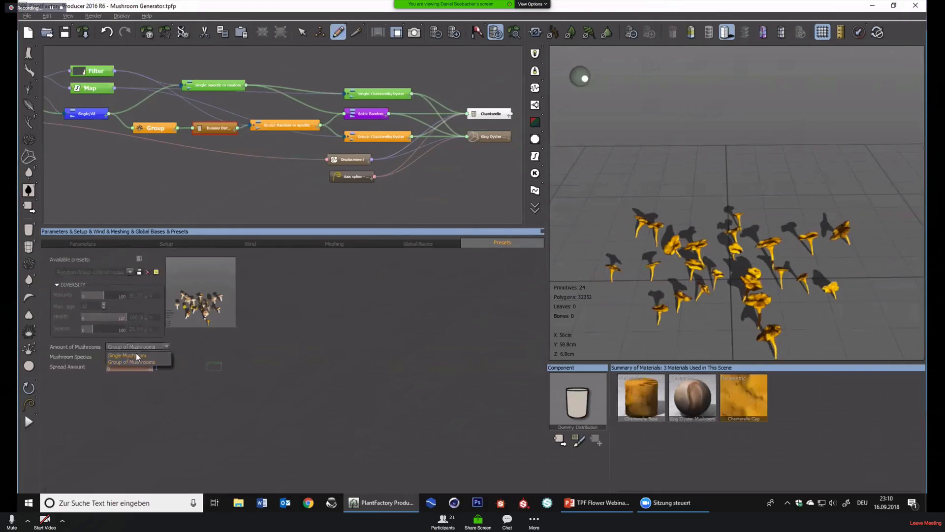
pyautogui.click(158, 369)
pyautogui.click(126, 357)
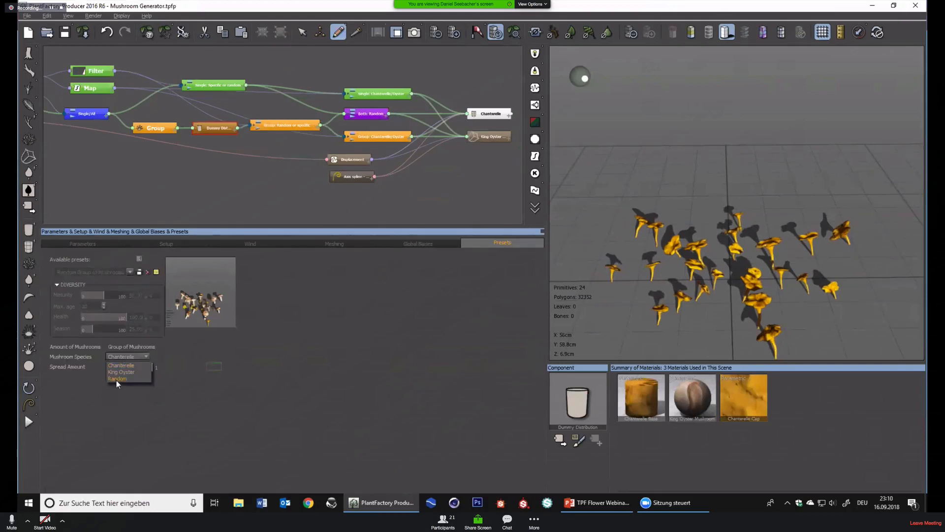
pyautogui.click(116, 380)
pyautogui.click(156, 272)
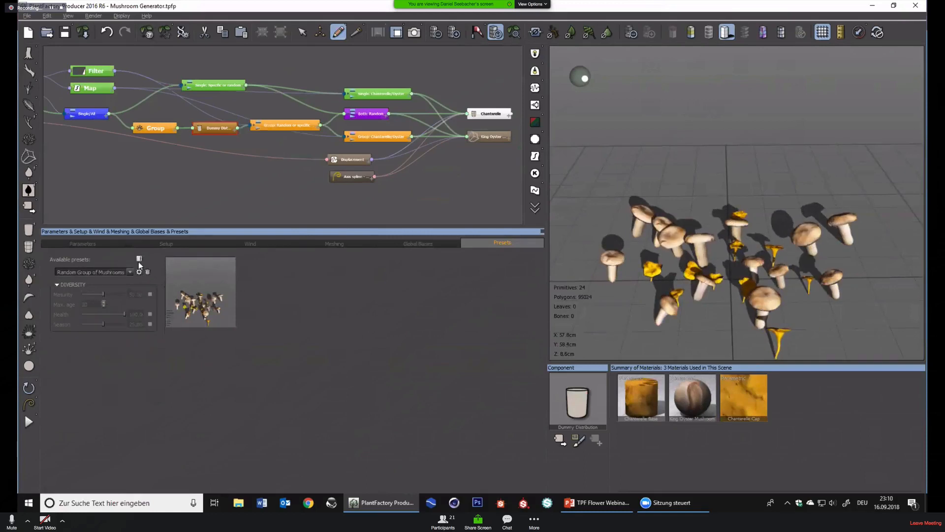
# Switch to custom values, set Mushroom Species to Chanterelle, and save them as a preset titled Chanterelle Group
pyautogui.click(130, 272)
pyautogui.click(90, 280)
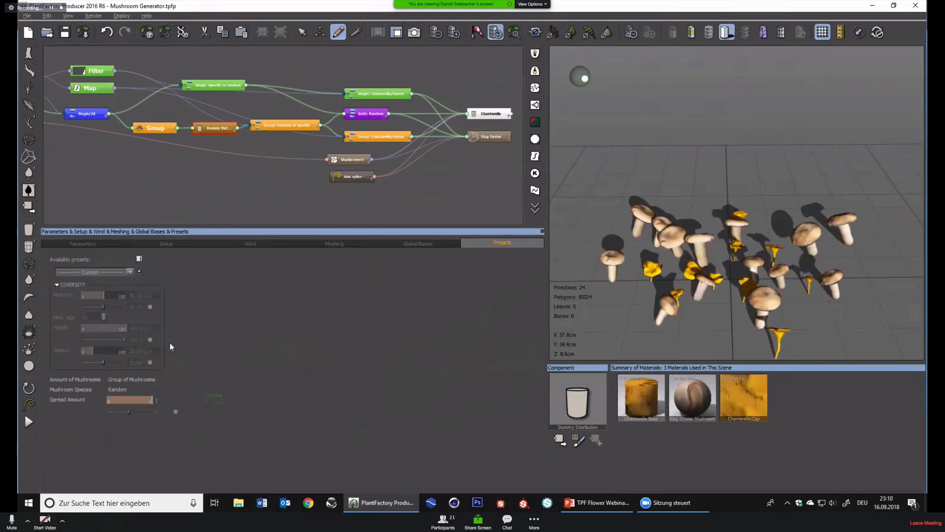
pyautogui.click(140, 389)
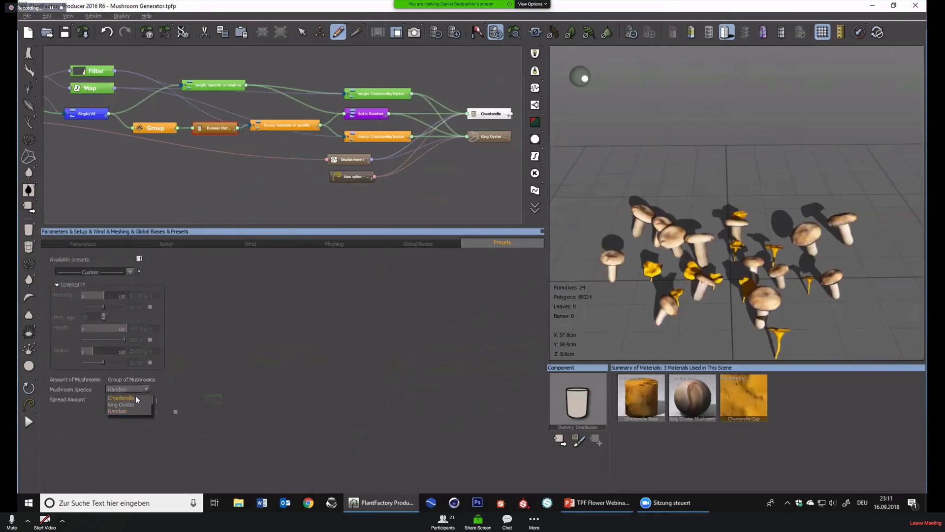
pyautogui.click(135, 396)
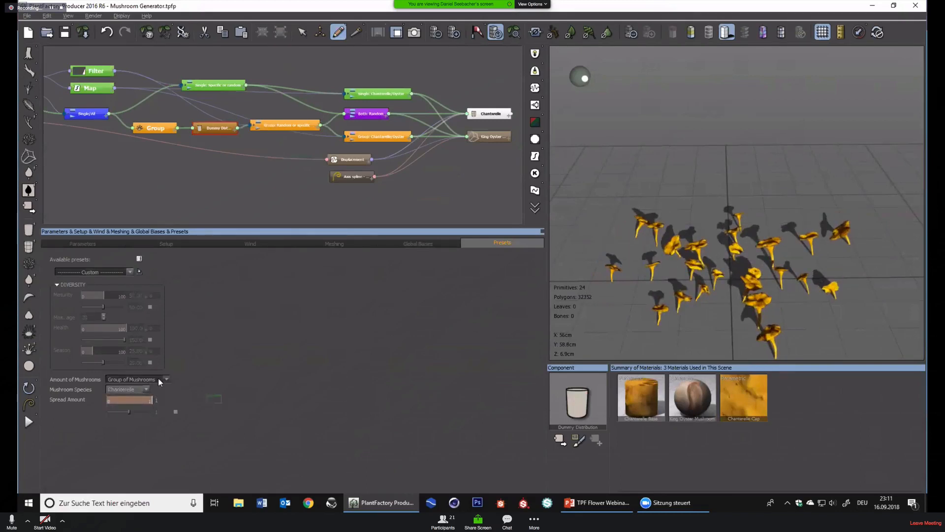
pyautogui.click(139, 270)
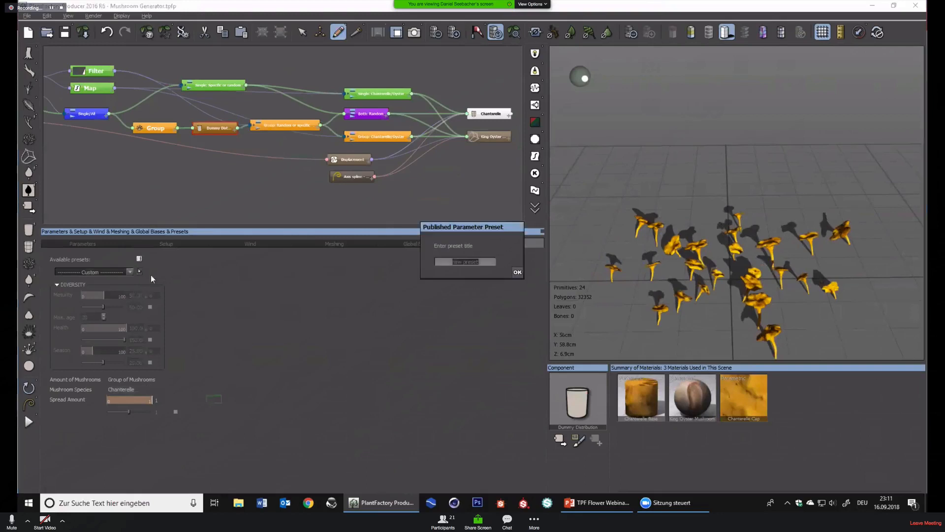
pyautogui.write('Chanterell')
pyautogui.write('e field')
pyautogui.click(517, 272)
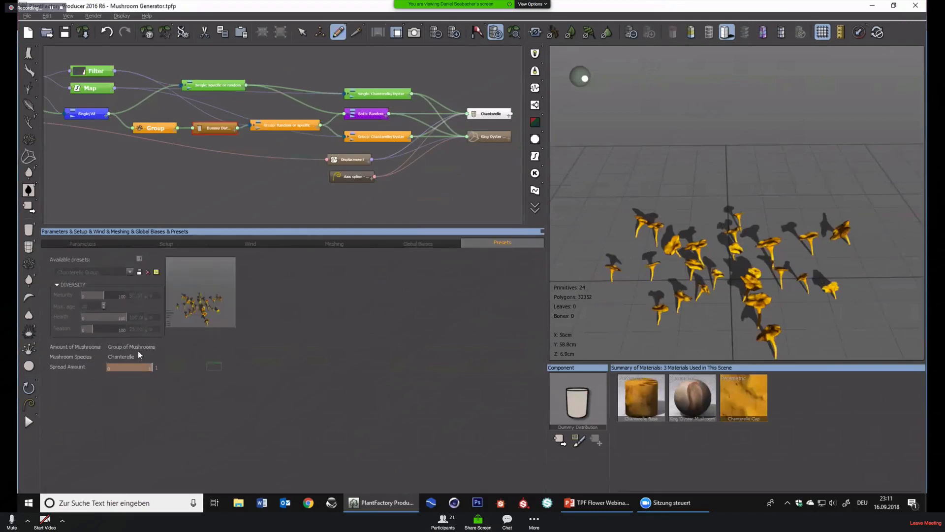
pyautogui.click(138, 272)
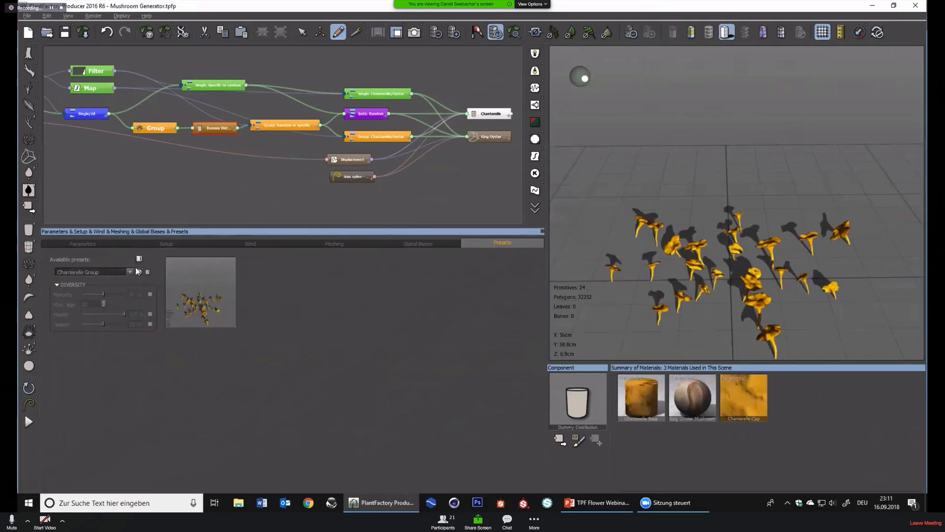
# Switch to custom values, set Mushroom Species to King Oyster, and save them as a preset titled King Oyster Group
pyautogui.click(129, 272)
pyautogui.click(80, 280)
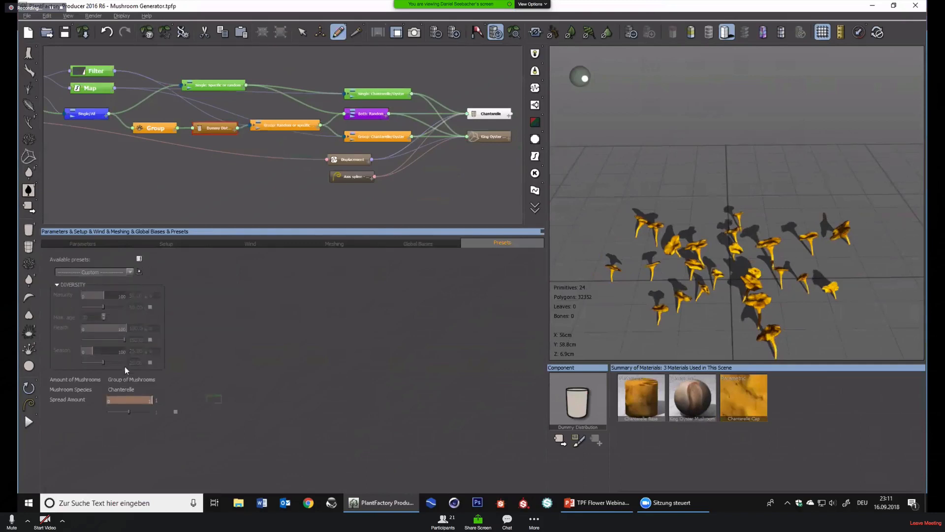
pyautogui.click(127, 389)
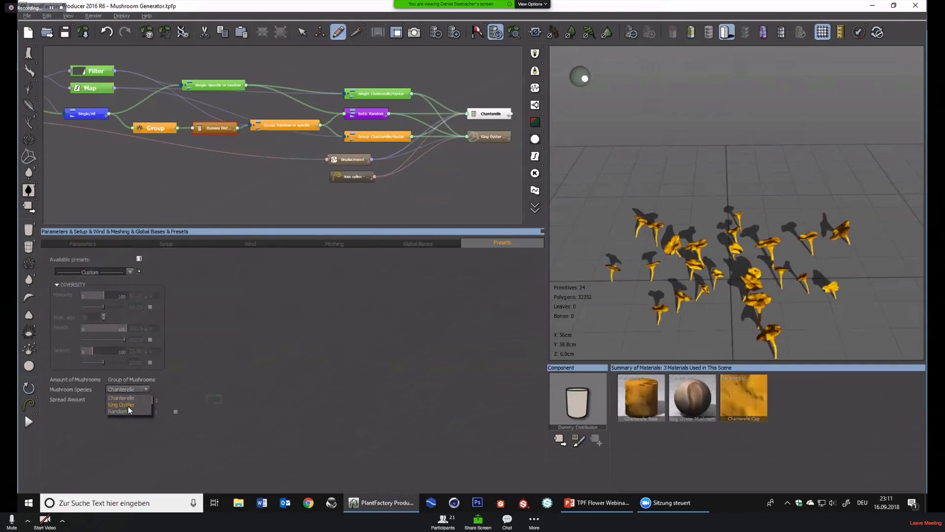
pyautogui.click(128, 405)
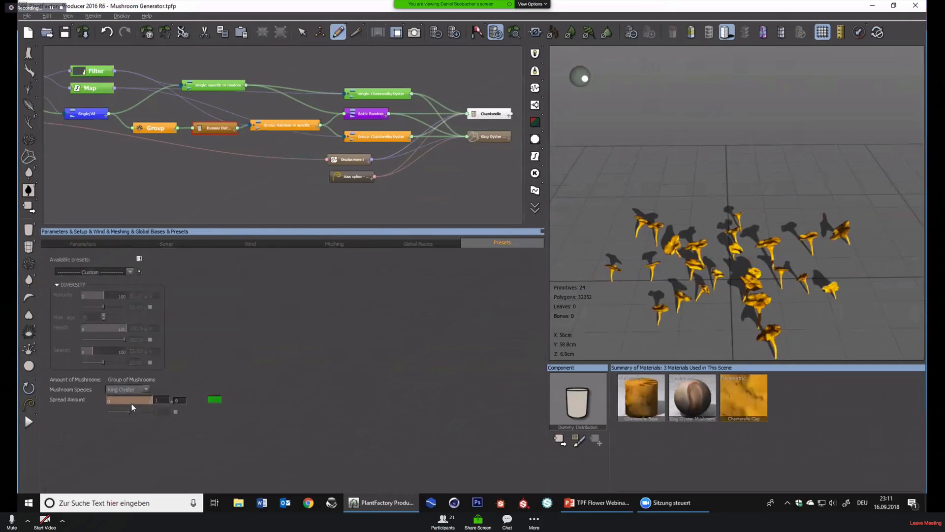
pyautogui.click(138, 271)
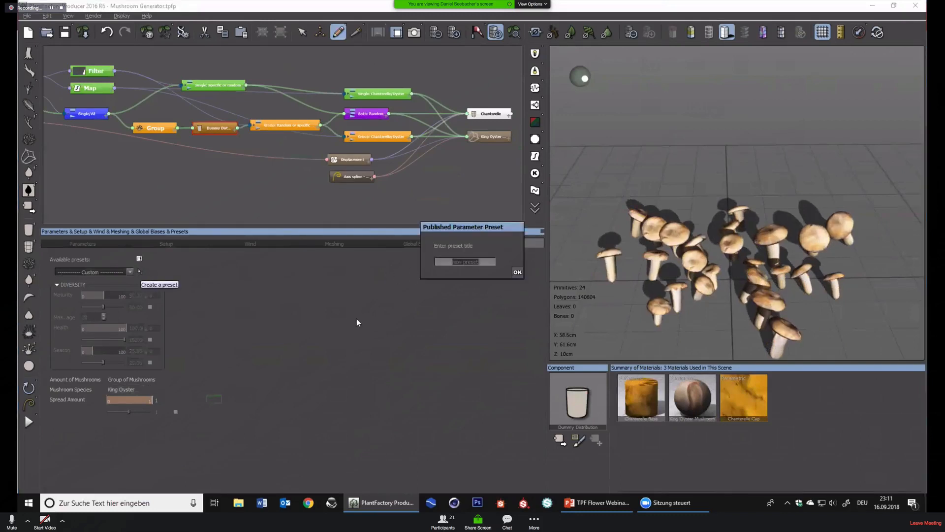
pyautogui.write('test')
pyautogui.write(' Family')
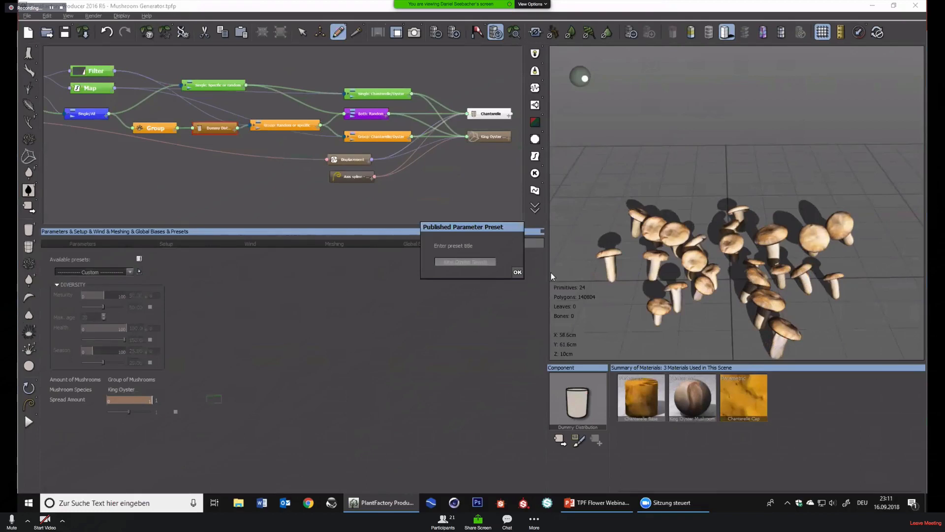
pyautogui.click(517, 272)
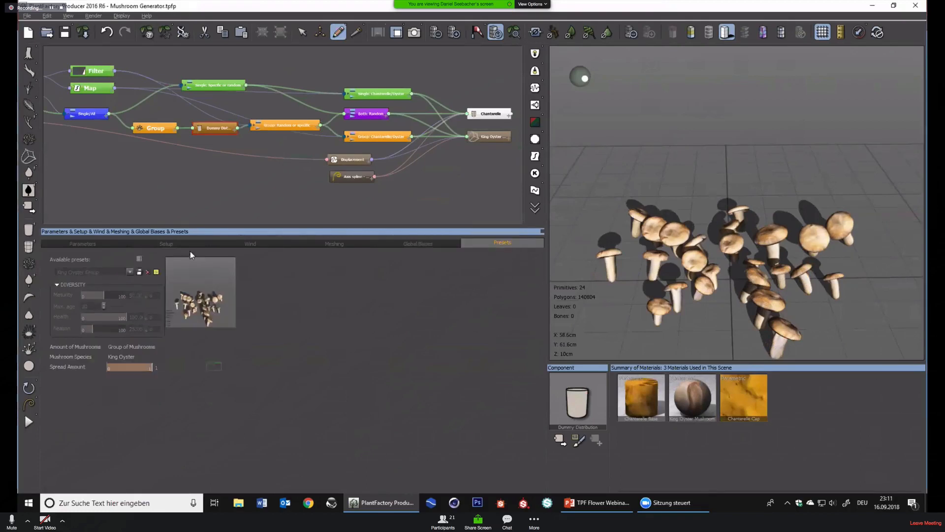
pyautogui.click(155, 272)
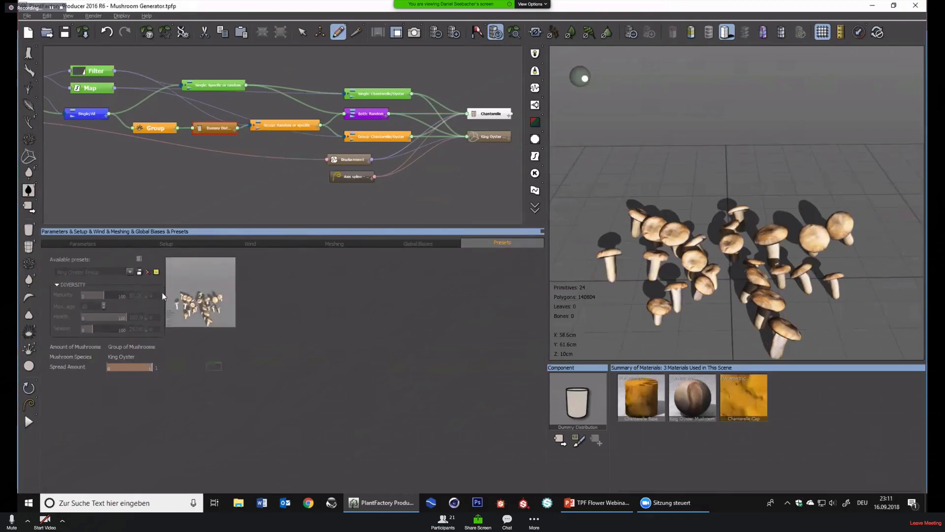
pyautogui.click(139, 271)
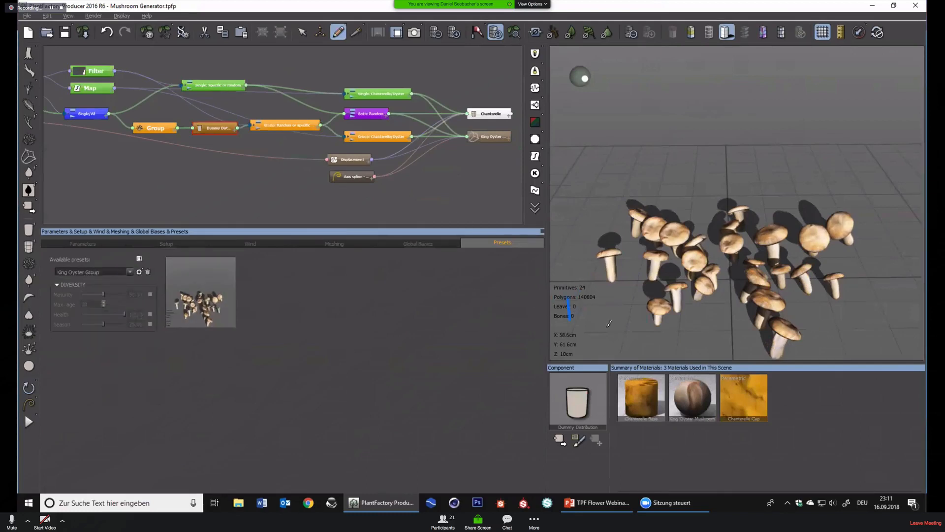
# Set the custom values to Single Mushroom and Chanterelle, and save them as a preset titled Single Chanterelle
pyautogui.click(129, 271)
pyautogui.click(99, 280)
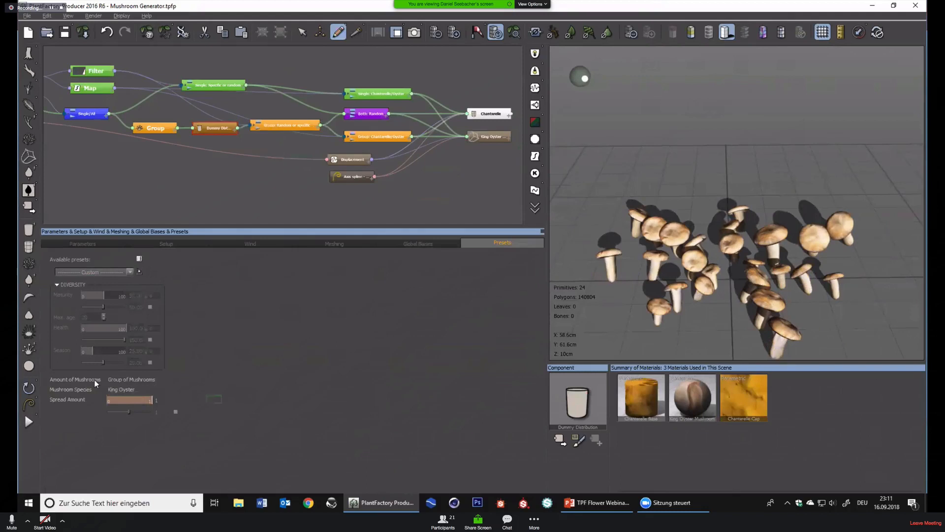
pyautogui.click(131, 382)
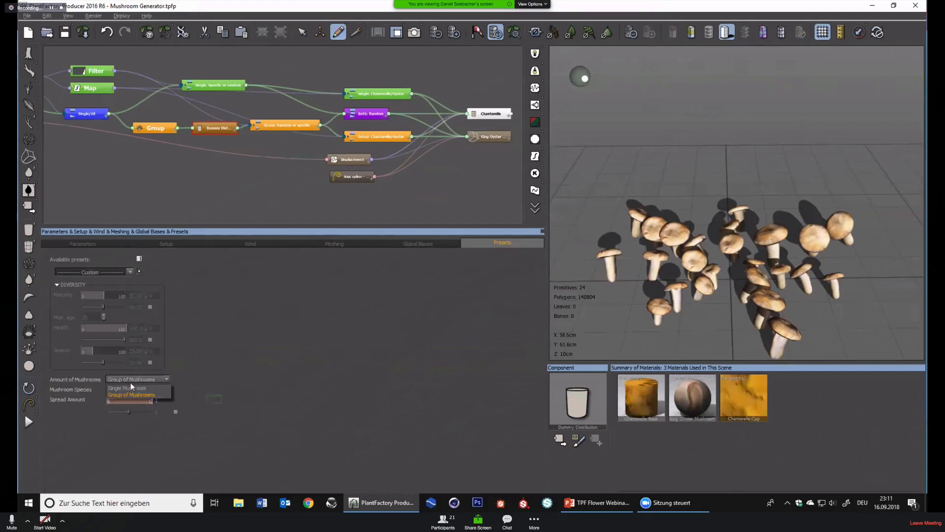
pyautogui.click(128, 385)
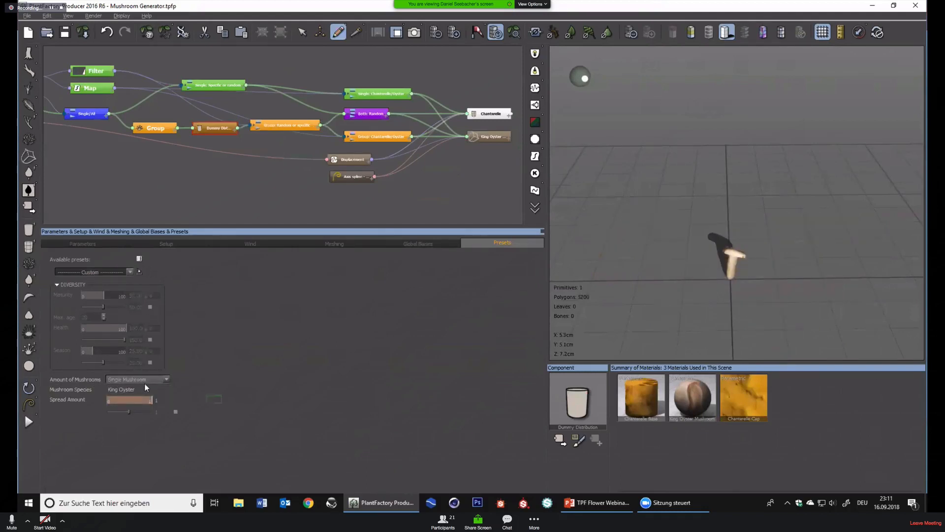
pyautogui.click(140, 390)
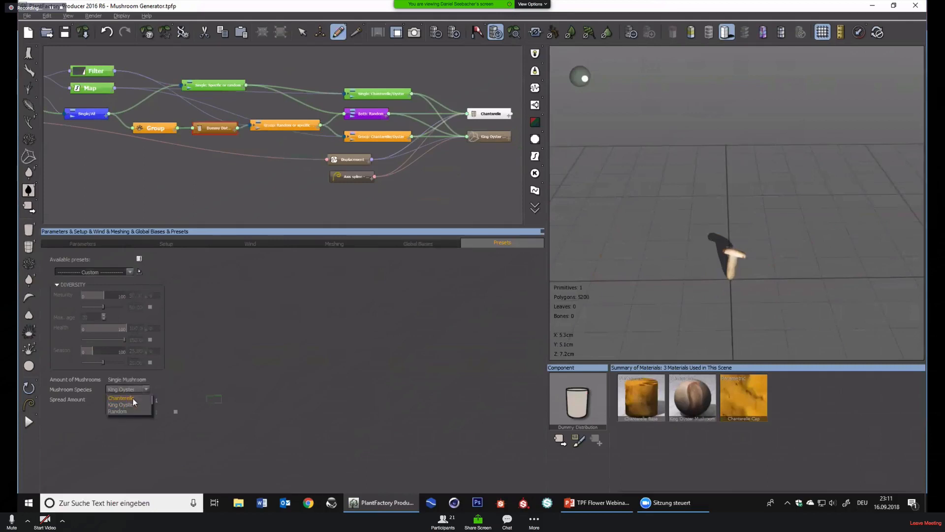
pyautogui.click(128, 398)
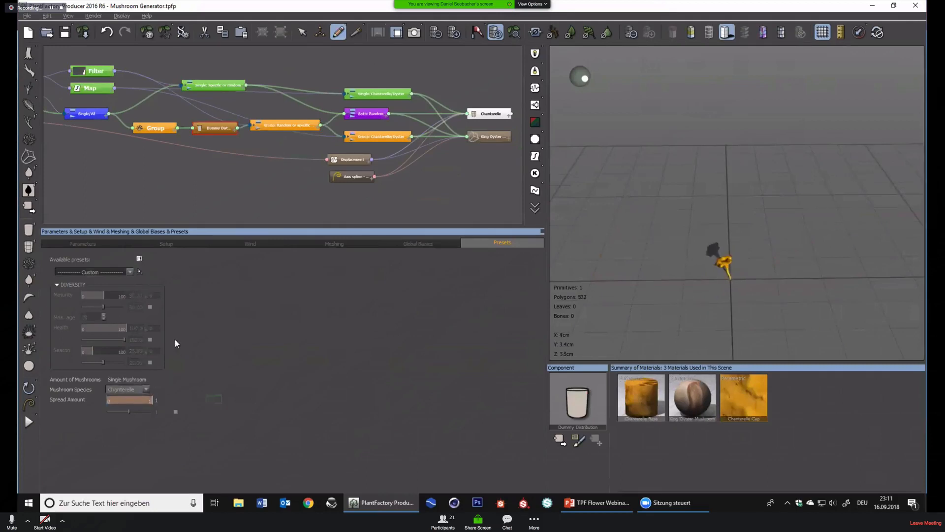
pyautogui.click(139, 272)
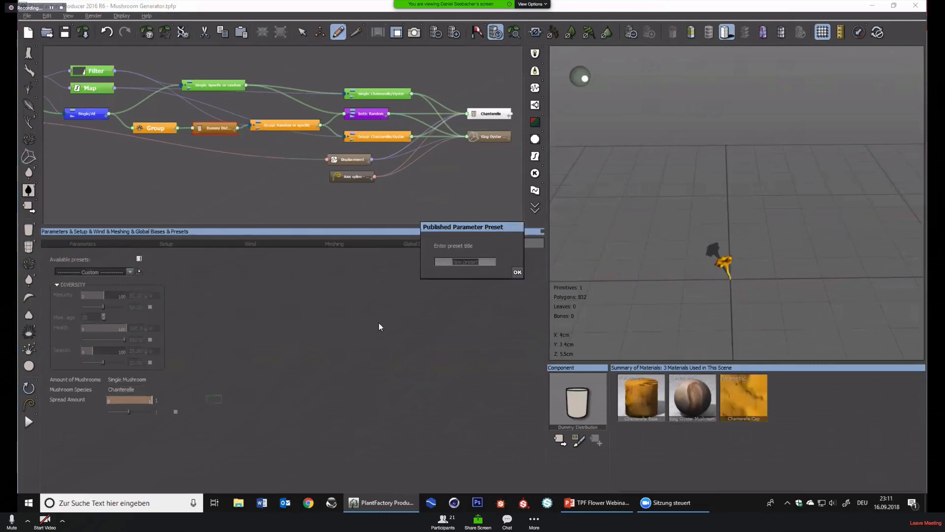
pyautogui.write('Chanterelle')
pyautogui.click(516, 272)
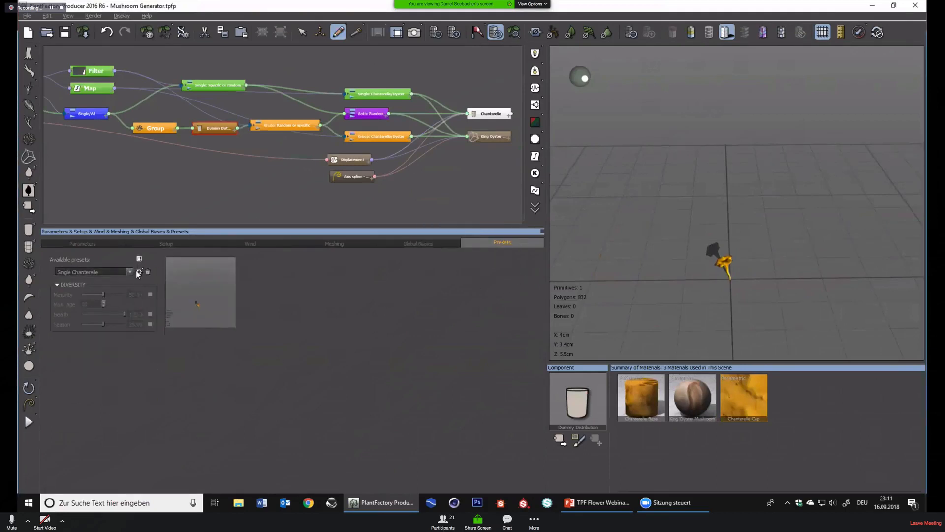
# Set the custom Mushroom Species to King Oyster and save the values as a preset for the single King Oyster
pyautogui.click(128, 272)
pyautogui.click(95, 285)
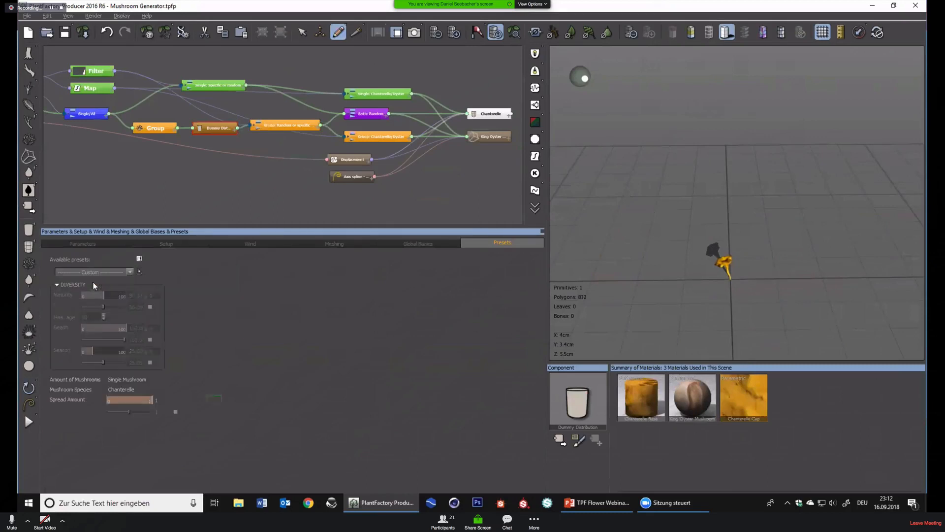
pyautogui.click(148, 389)
pyautogui.click(129, 408)
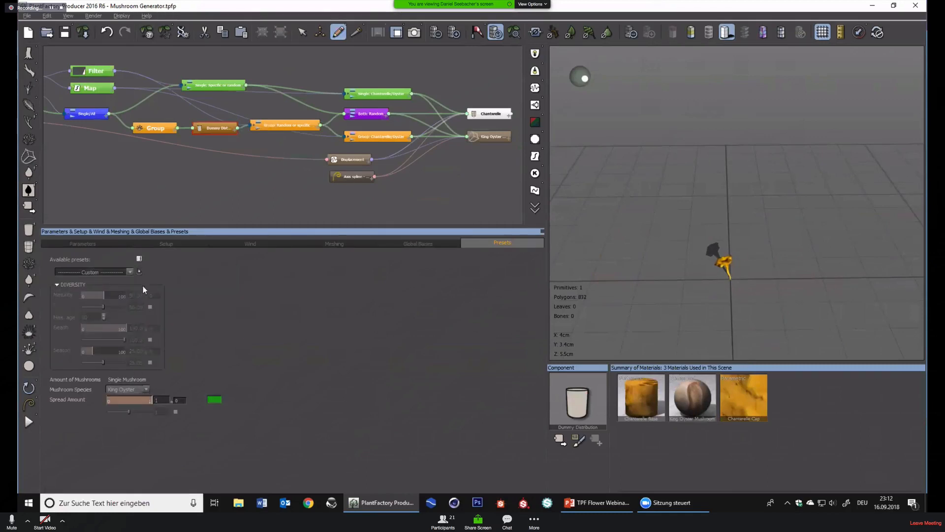
pyautogui.click(138, 272)
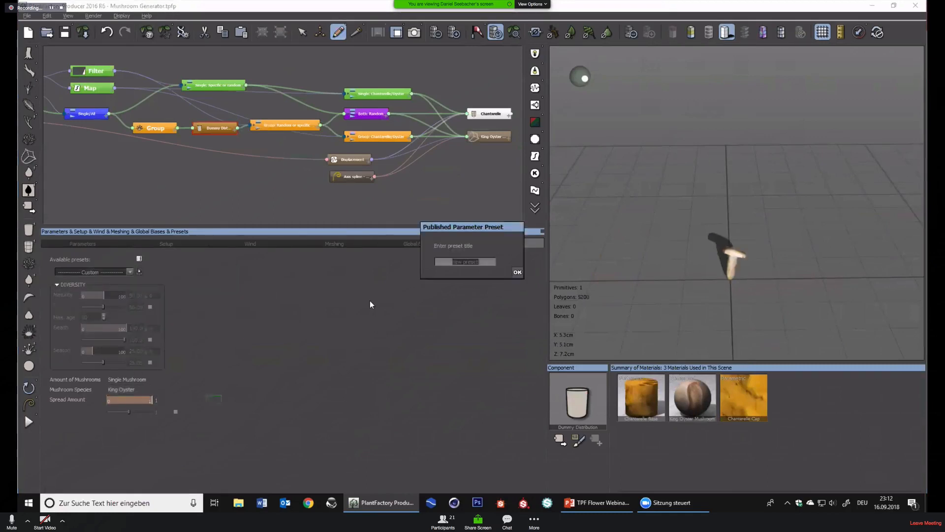
pyautogui.write('King')
pyautogui.write('ing O')
pyautogui.click(517, 272)
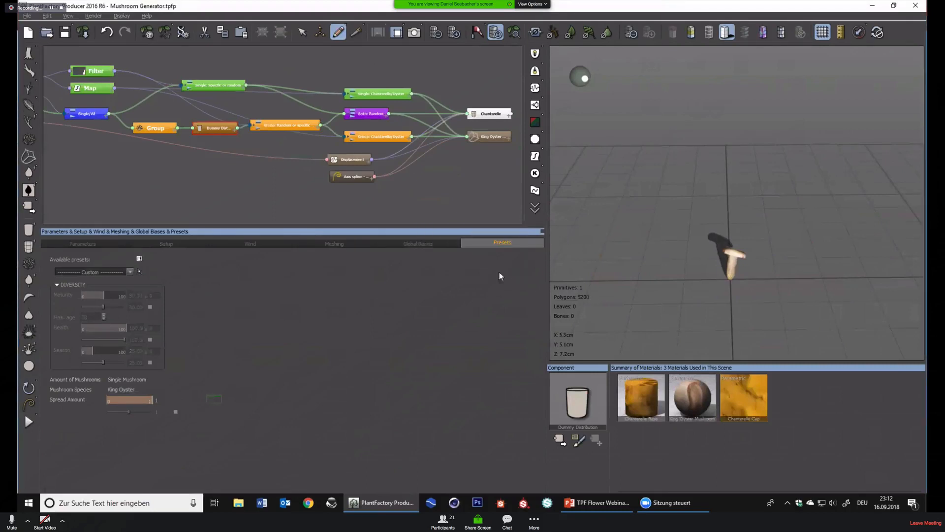
# Set the custom Mushroom Species to Random for a single mushroom, and save the values as a preset titled Random Single Mushroom
pyautogui.click(129, 272)
pyautogui.click(97, 279)
pyautogui.click(146, 380)
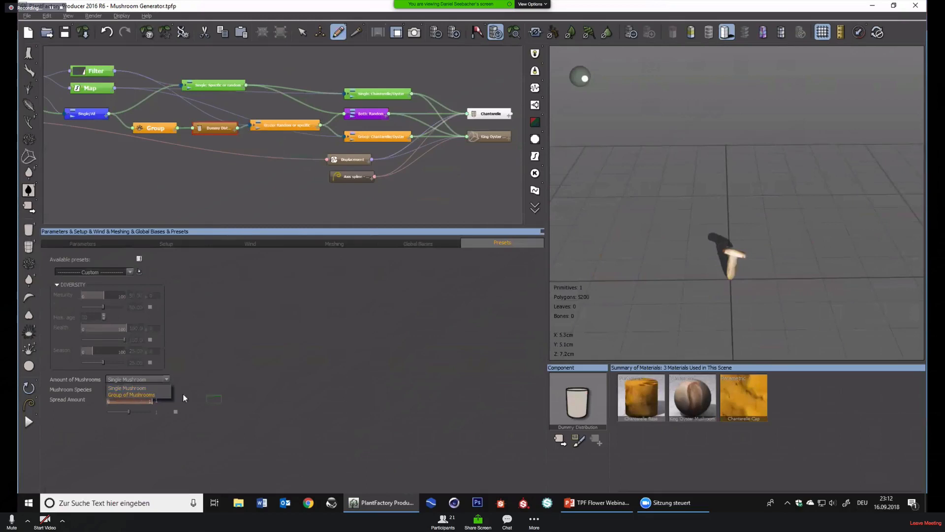
pyautogui.click(182, 394)
pyautogui.click(131, 389)
pyautogui.click(122, 412)
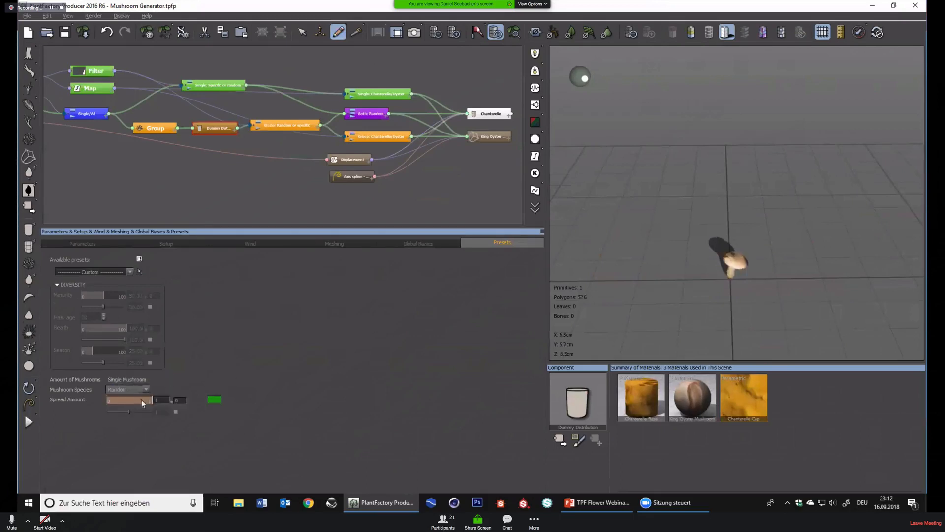
pyautogui.click(139, 271)
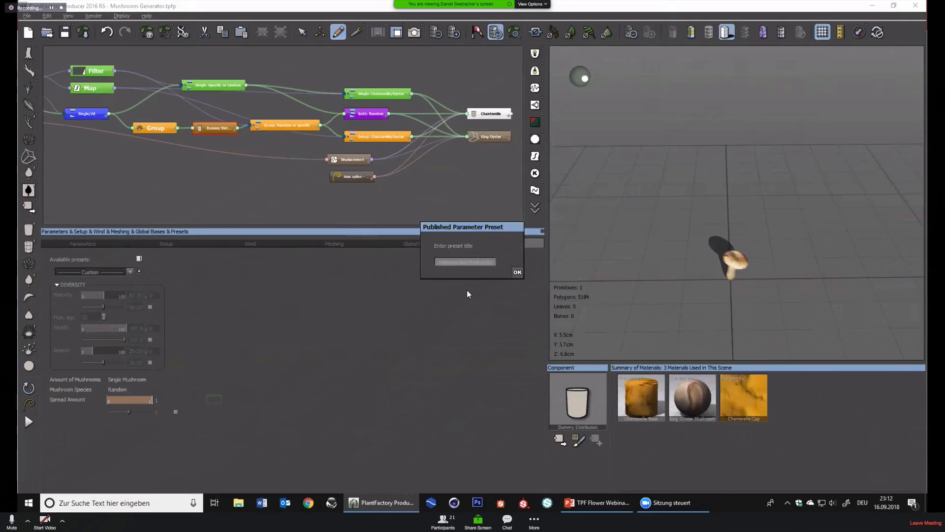
pyautogui.click(516, 272)
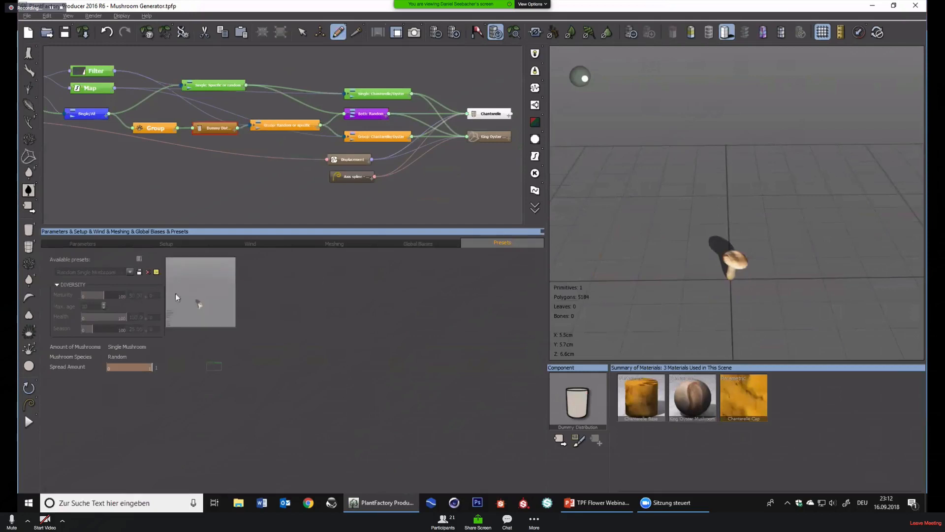
pyautogui.click(142, 272)
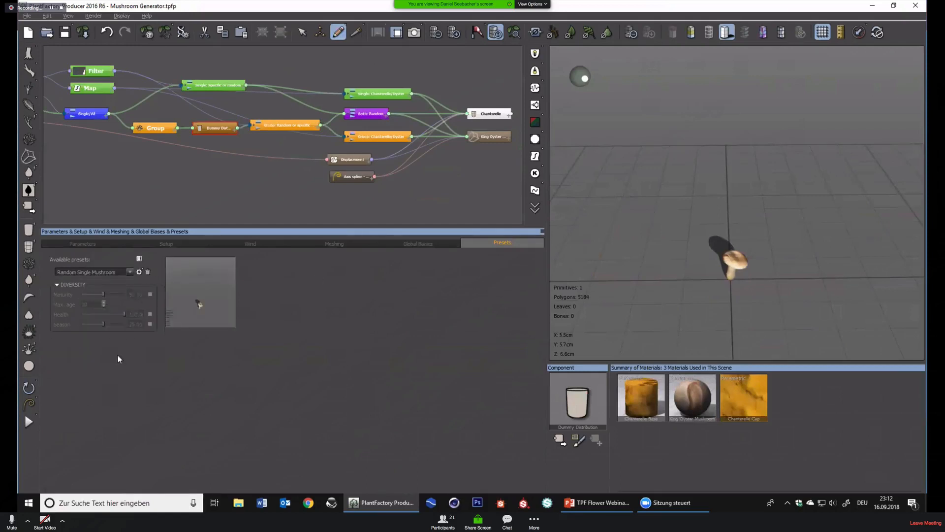
# Set the custom values to Group of Mushrooms with a Spread Amount of about 1.67, and save them as preset Random spreadout Mushroom group
pyautogui.click(127, 270)
pyautogui.click(82, 285)
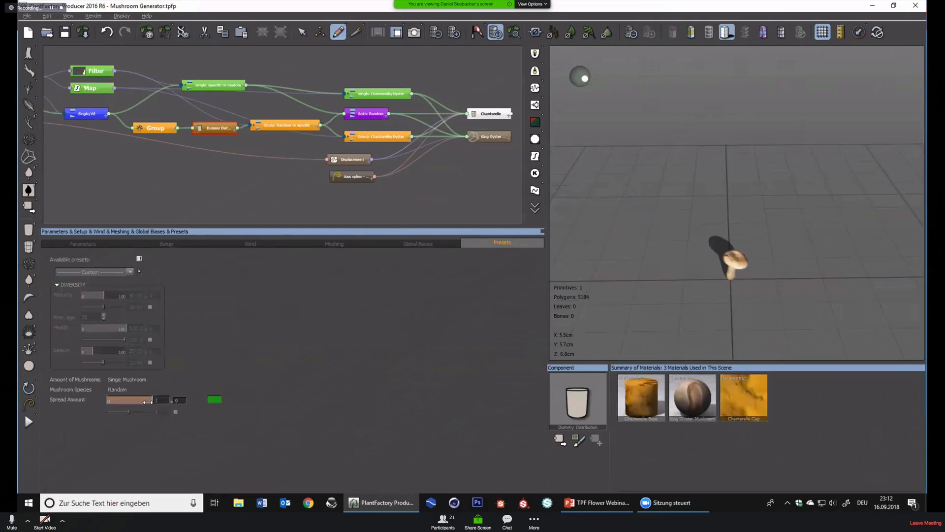
pyautogui.click(129, 379)
pyautogui.click(129, 394)
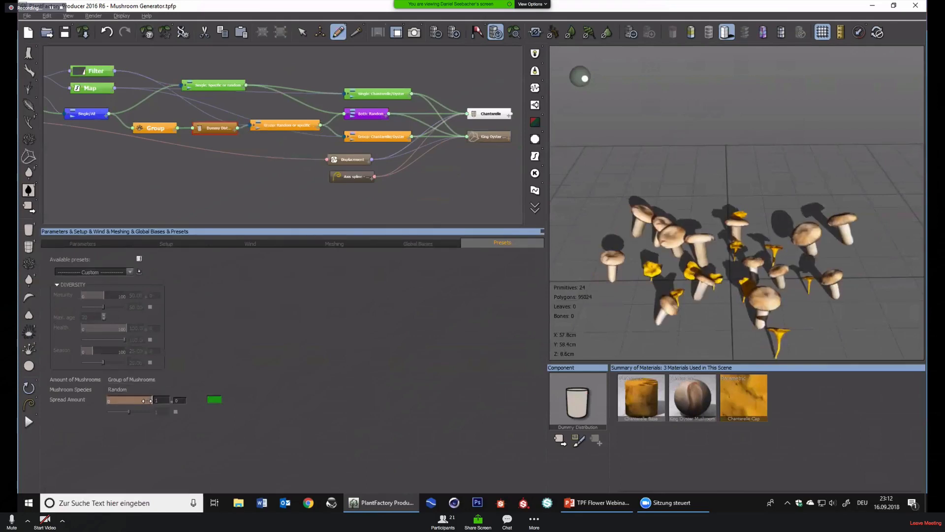
pyautogui.moveTo(129, 400); pyautogui.dragTo(162, 397)
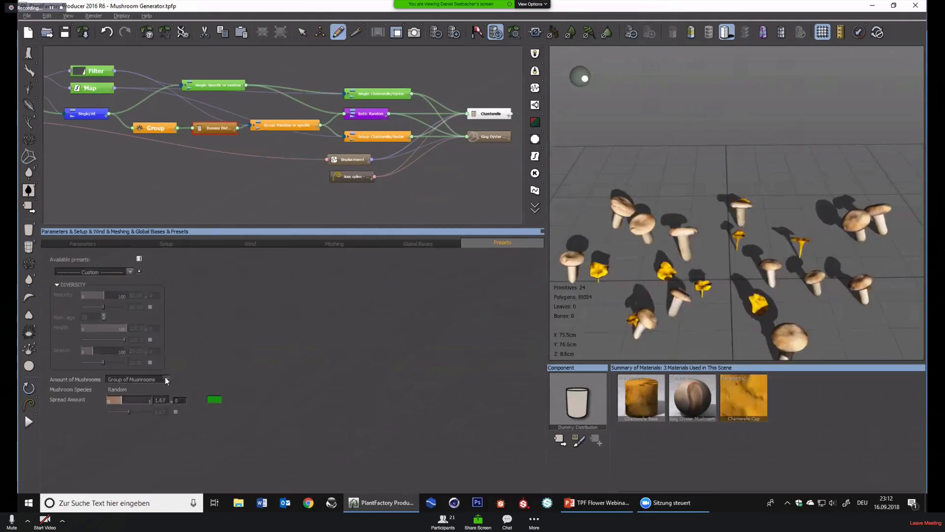
pyautogui.click(140, 271)
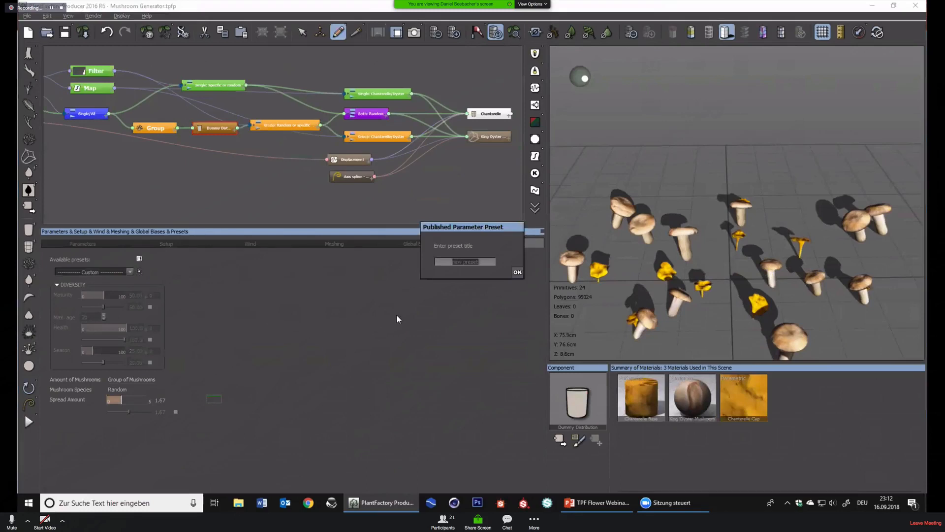
pyautogui.write('Group')
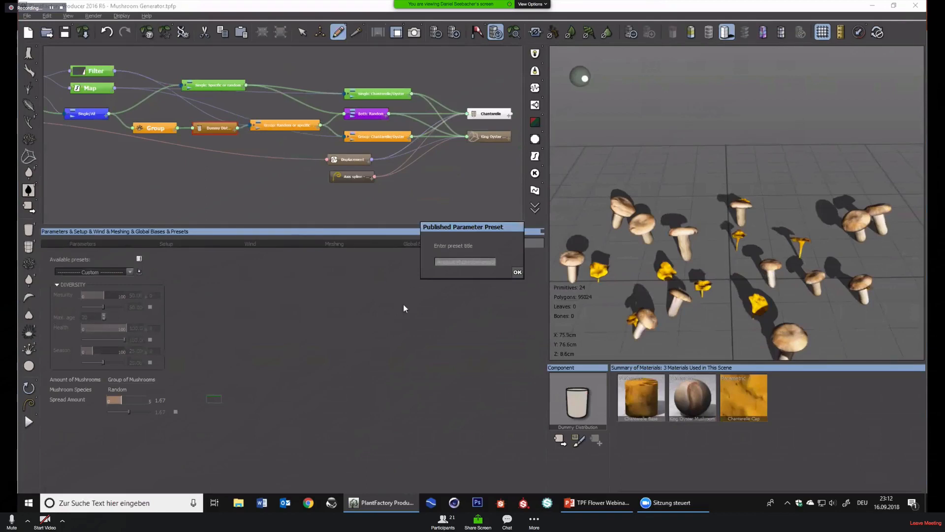
pyautogui.click(516, 272)
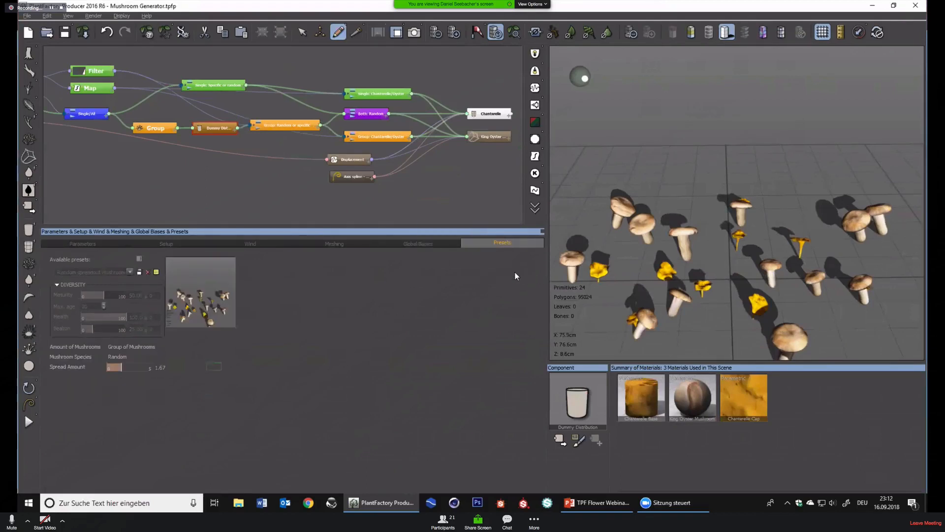
# Load the saved group presets in turn to check them: Random Group of Mushrooms, Chanterelle Group and King Oyster Group
pyautogui.click(124, 271)
pyautogui.click(103, 287)
pyautogui.click(116, 272)
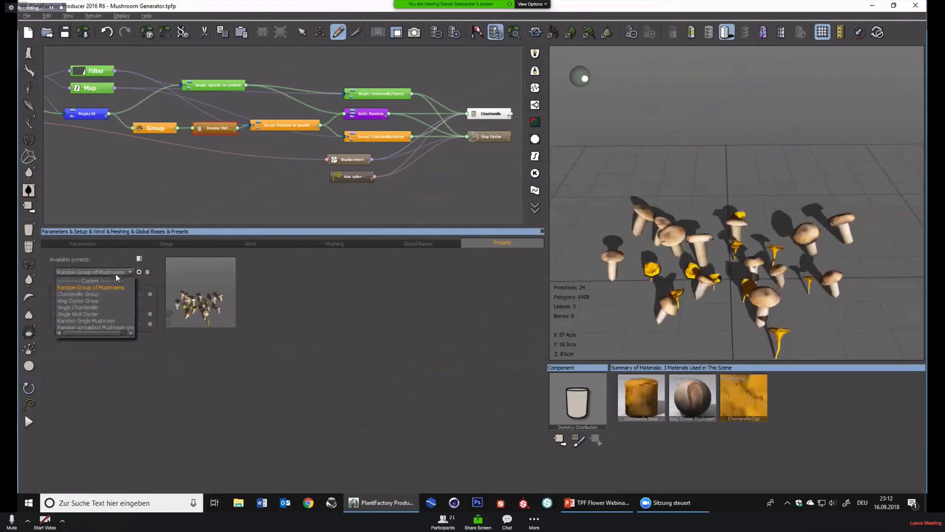
pyautogui.click(79, 294)
pyautogui.click(105, 272)
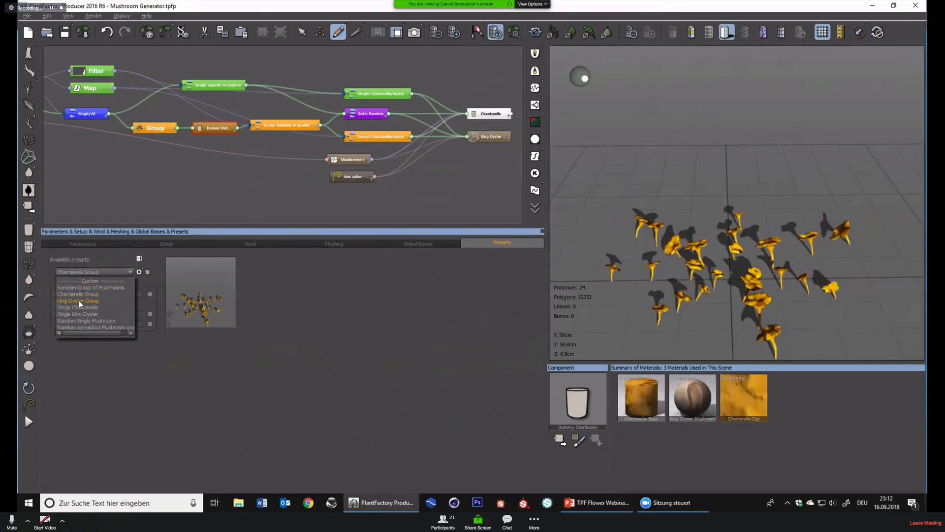
pyautogui.click(78, 301)
# Check the presets Single Kind Oyster, Single Chanterelle, Random Single Mushroom and Random spreadout Mushroom group by loading them in turn
pyautogui.click(107, 272)
pyautogui.click(70, 313)
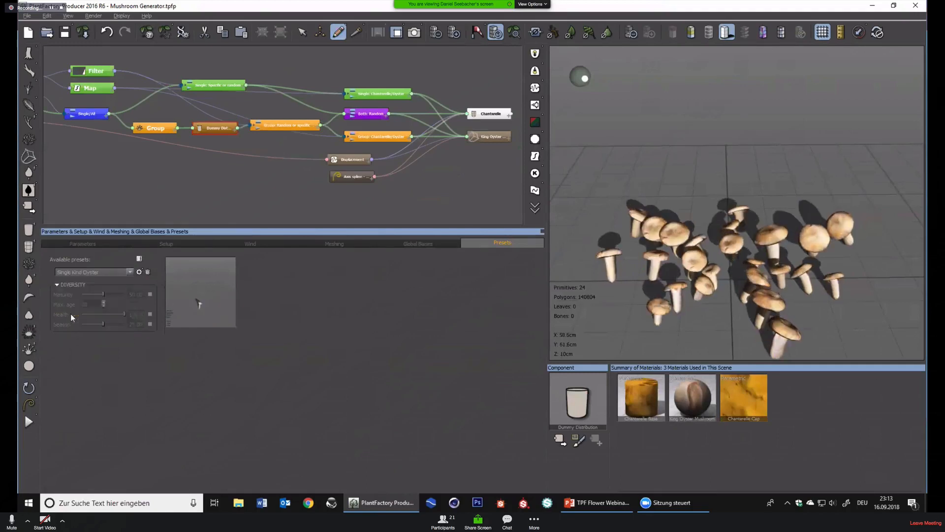
pyautogui.click(100, 272)
pyautogui.click(86, 307)
pyautogui.click(117, 275)
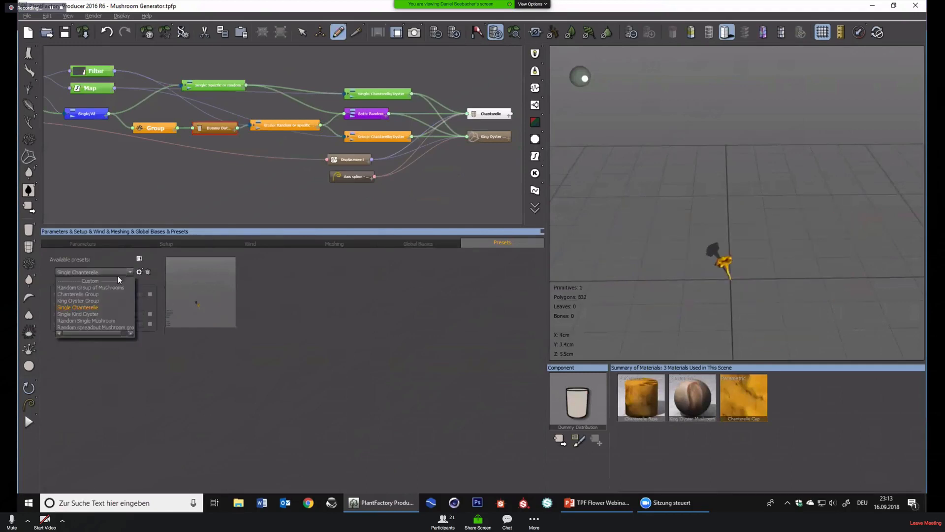
pyautogui.click(94, 314)
pyautogui.click(110, 272)
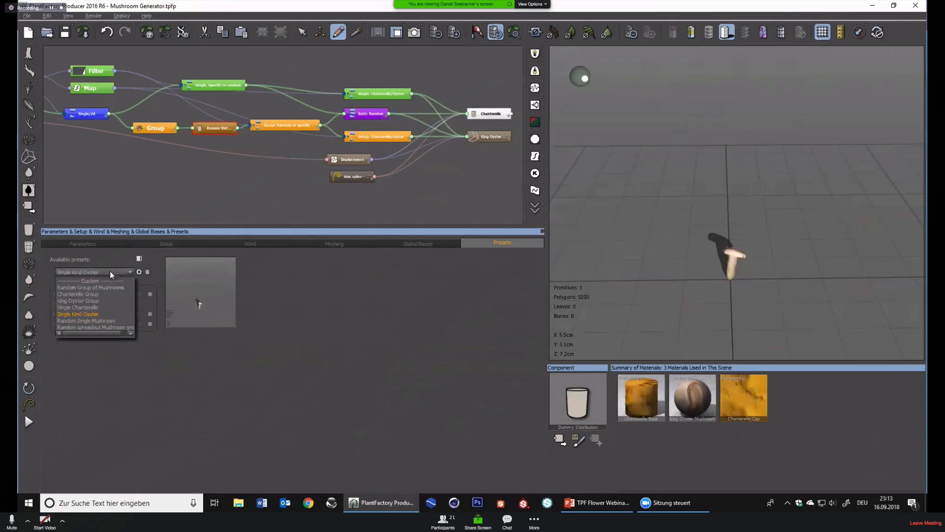
pyautogui.click(87, 320)
pyautogui.click(119, 273)
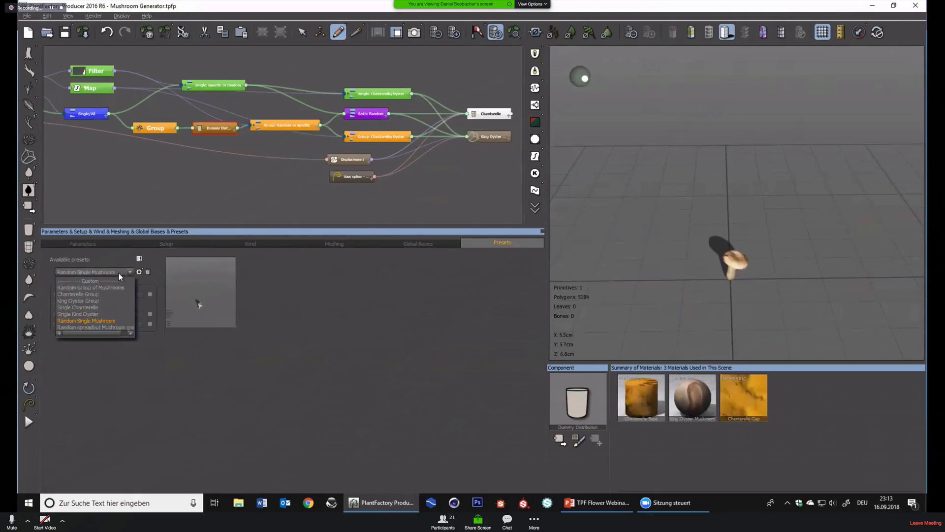
pyautogui.click(106, 327)
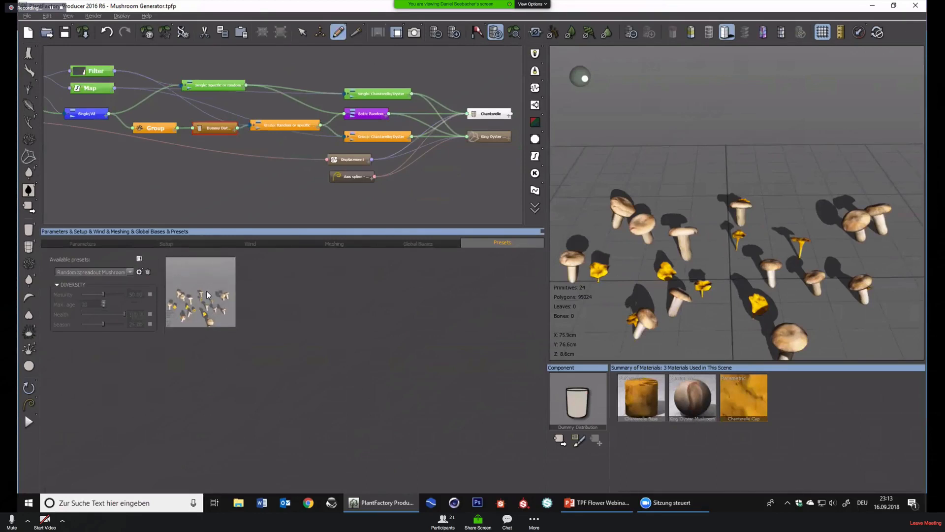
# Start an export to VUE Presets and choose the OneDrive folder TPF Webinar > 3D Art Live > Modelling Flowers as its destination
pyautogui.click(27, 16)
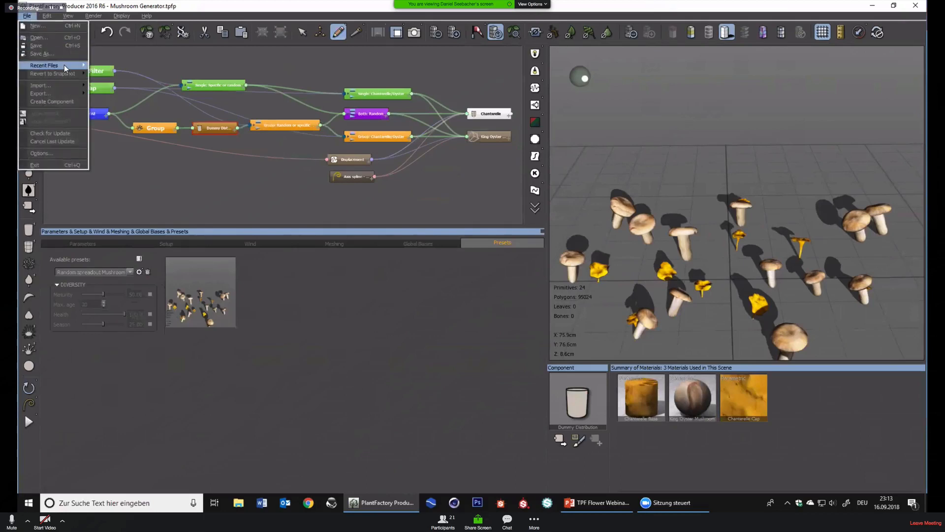
pyautogui.moveTo(65, 92)
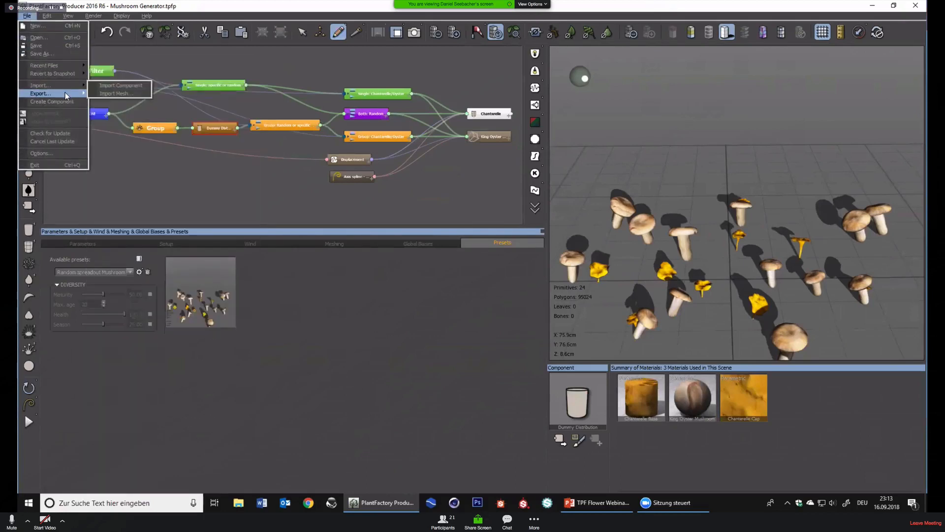
pyautogui.moveTo(137, 104)
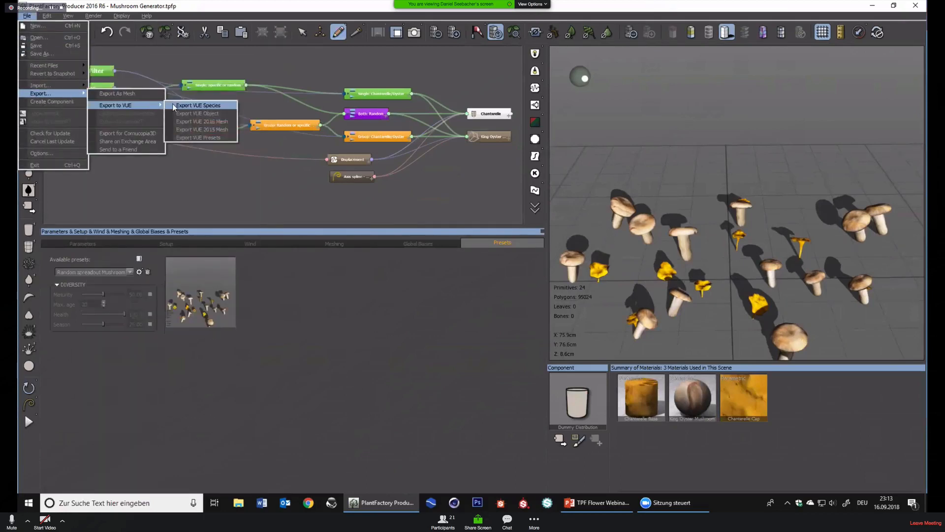
pyautogui.click(199, 137)
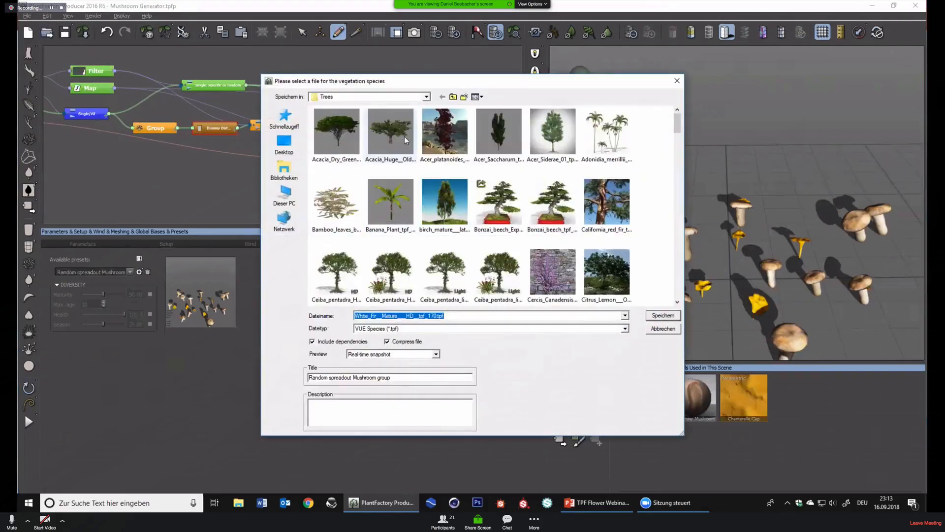
pyautogui.click(427, 97)
pyautogui.scroll(5, 360, 181)
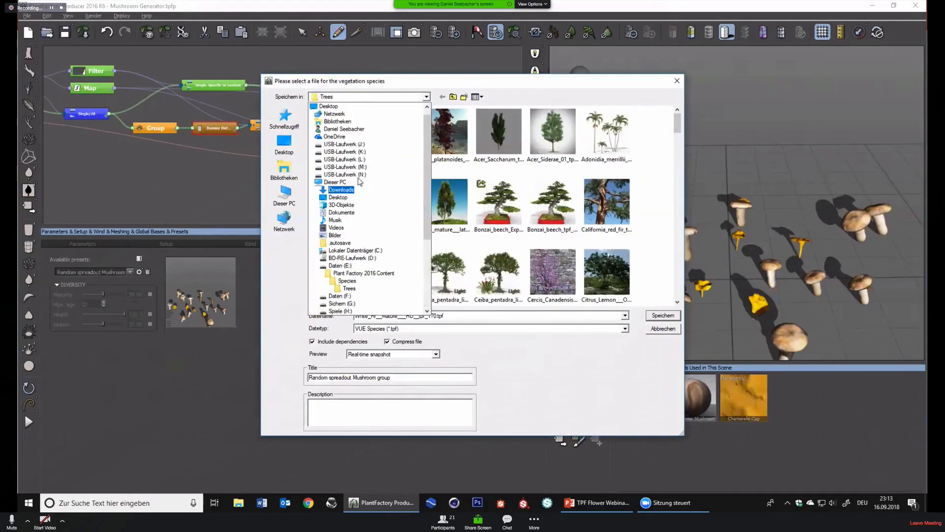
pyautogui.click(334, 137)
pyautogui.scroll(-3, 366, 191)
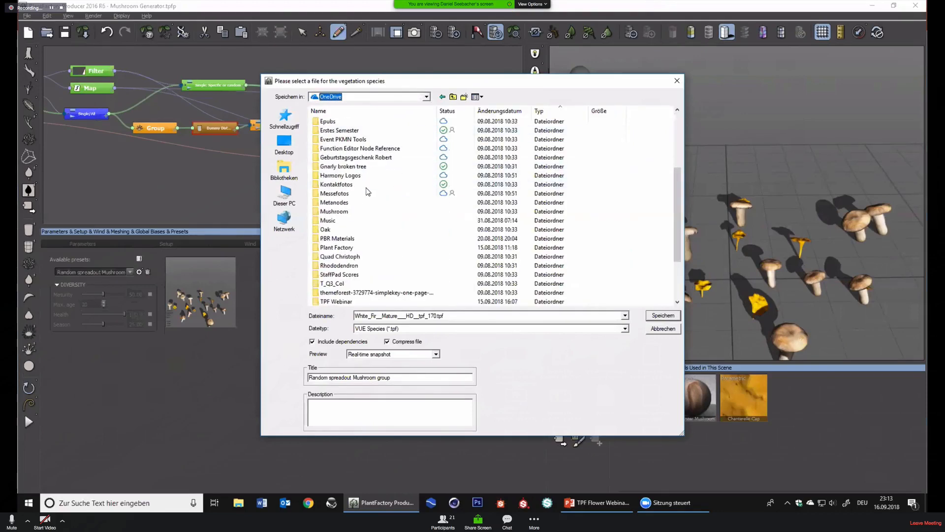
pyautogui.scroll(-3, 348, 215)
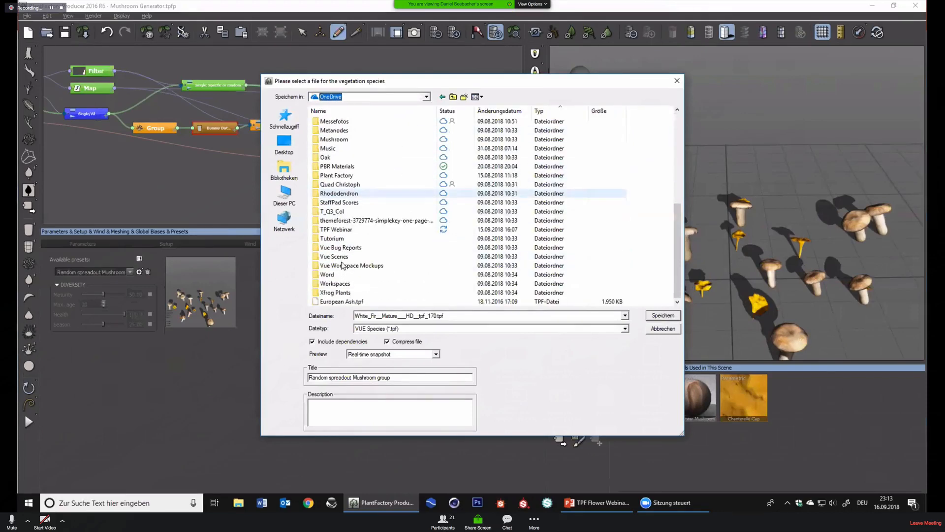
pyautogui.doubleClick(347, 228)
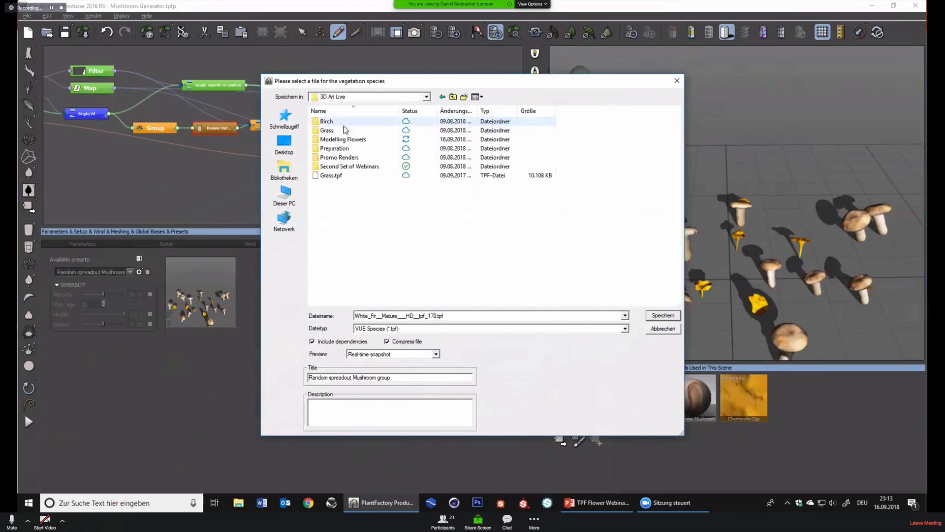
pyautogui.doubleClick(345, 140)
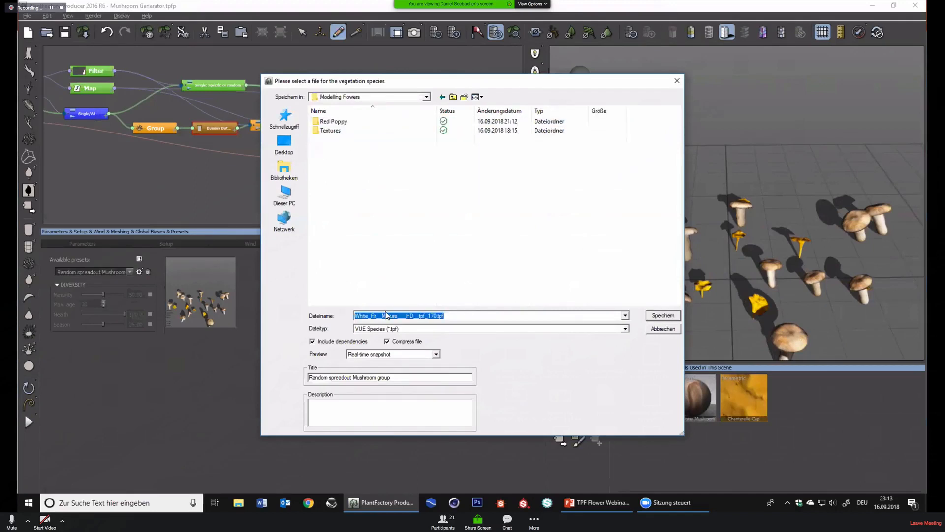
# Name the VUE species file Mushroom Generator and save the export
pyautogui.write('Mushroom')
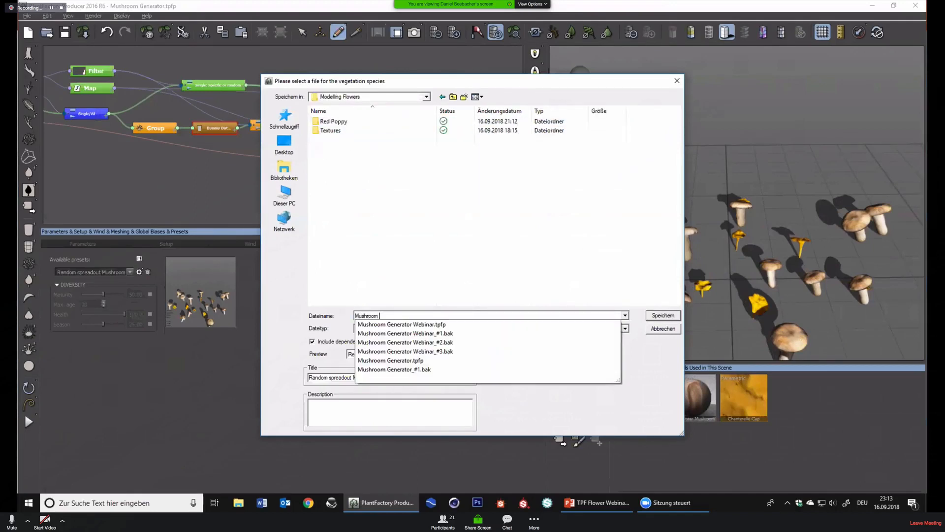
pyautogui.write(' Generator')
pyautogui.click(468, 225)
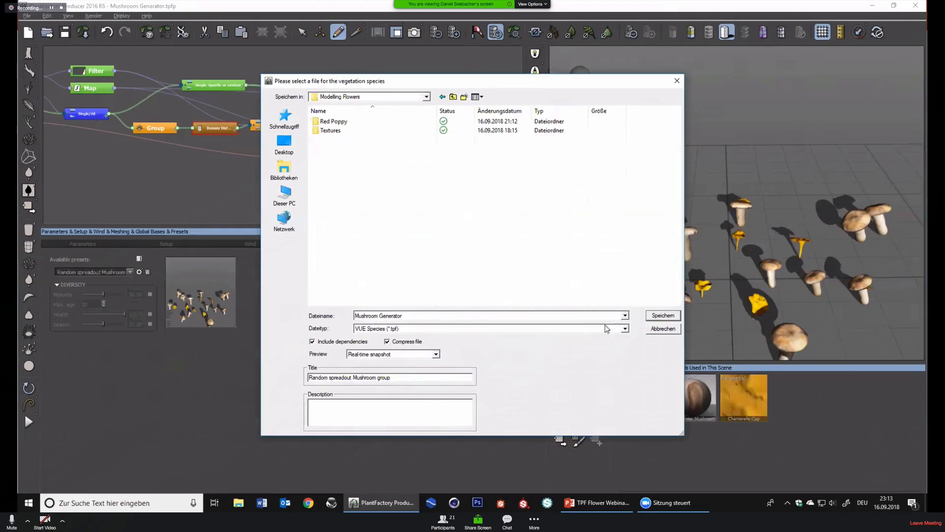
pyautogui.click(662, 315)
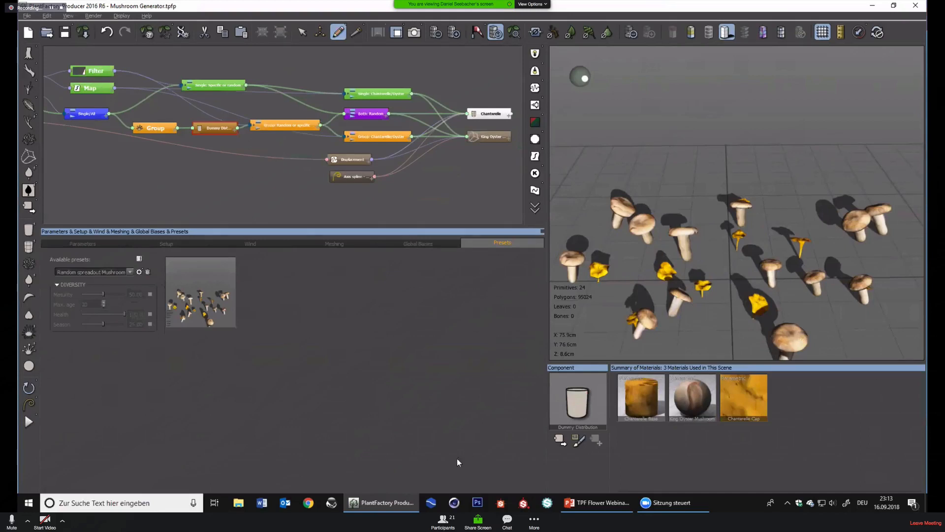
# Switch to VUE xStream and start browsing for a plant species file from the plant library
pyautogui.click(329, 502)
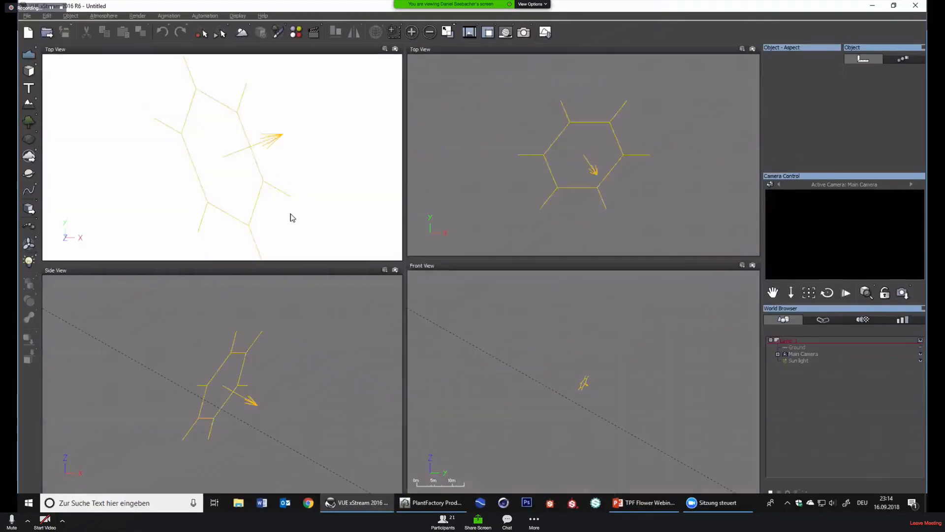
pyautogui.click(29, 123)
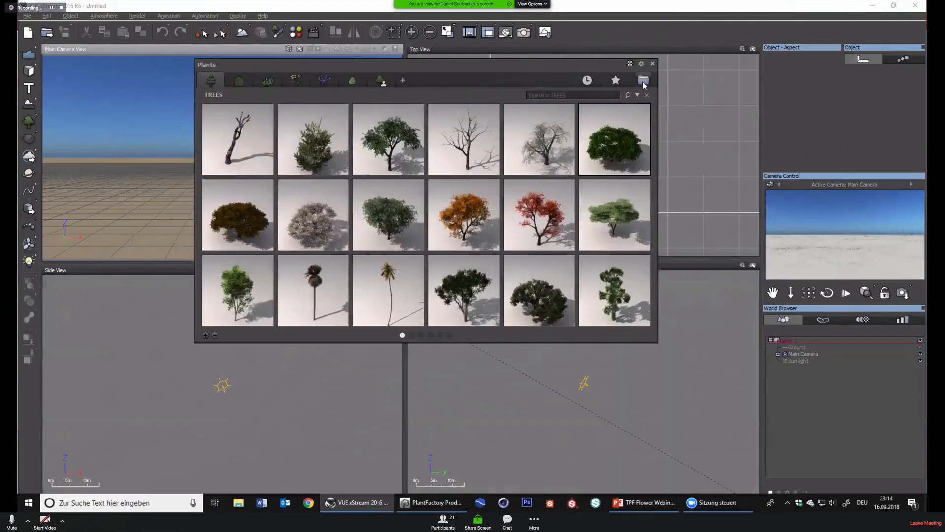
pyautogui.click(643, 81)
# Go to the OneDrive folder TPF Webinar > 3D Art Live > Modelling Flowers that holds the exported mushroom species
pyautogui.click(310, 41)
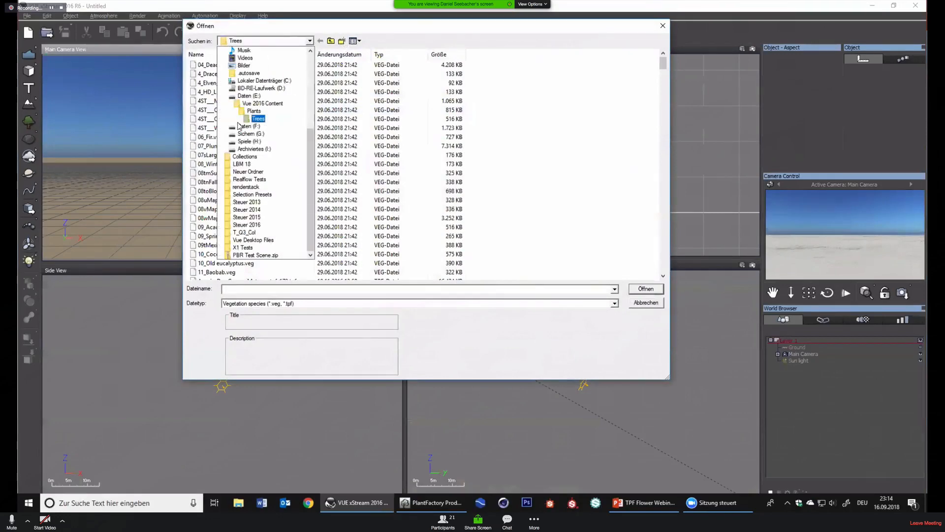
pyautogui.scroll(5, 238, 126)
pyautogui.click(248, 113)
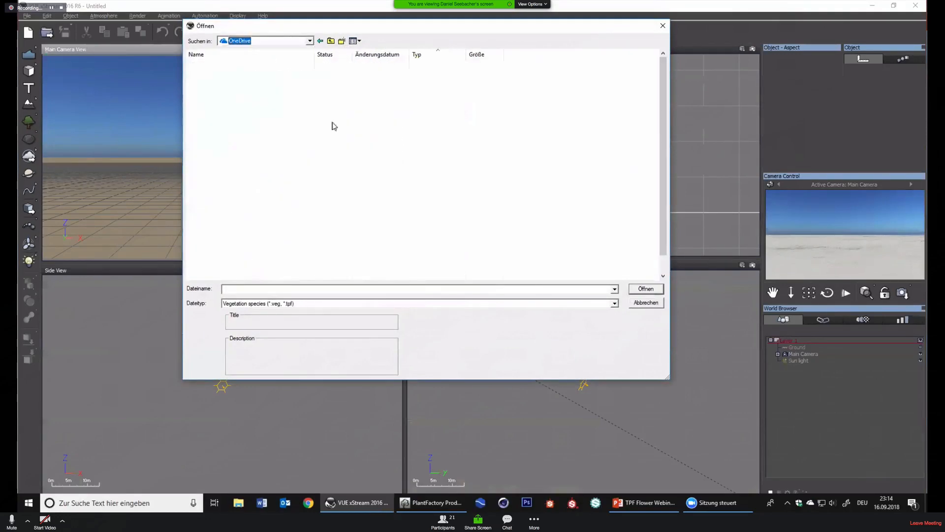
pyautogui.scroll(-3, 453, 190)
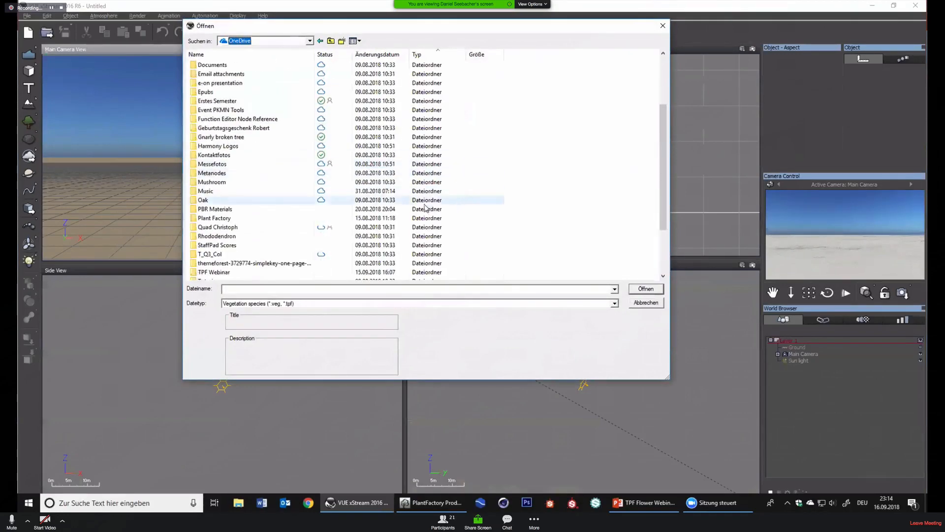
pyautogui.scroll(-1, 229, 261)
pyautogui.doubleClick(231, 246)
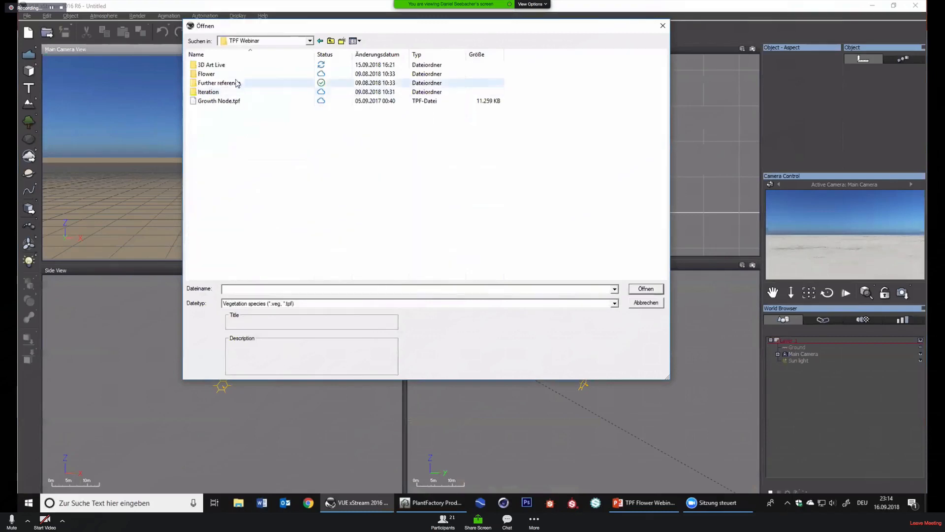
pyautogui.doubleClick(219, 65)
pyautogui.click(228, 84)
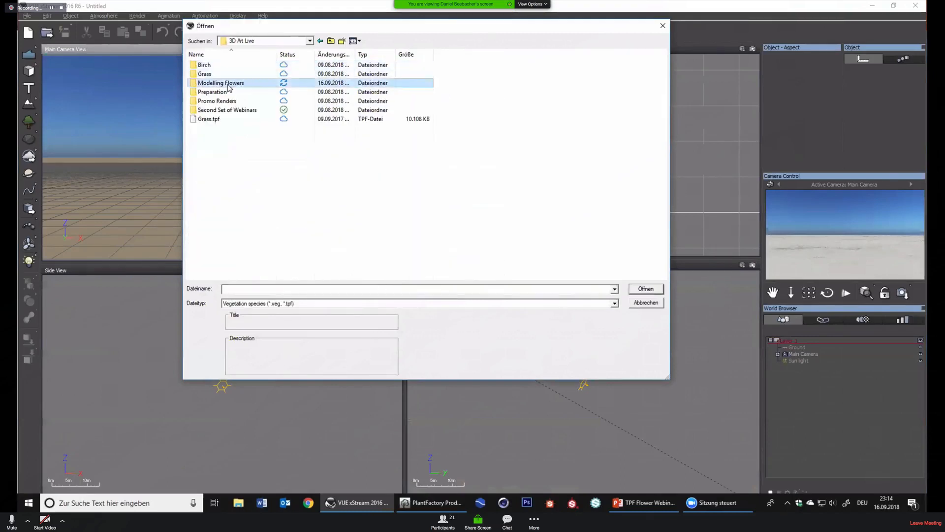
pyautogui.doubleClick(228, 86)
pyautogui.click(245, 84)
# Open Mushroom Generator.tpf from the Modelling Flowers folder and add its Chanterelle Group preset to the scene
pyautogui.click(241, 101)
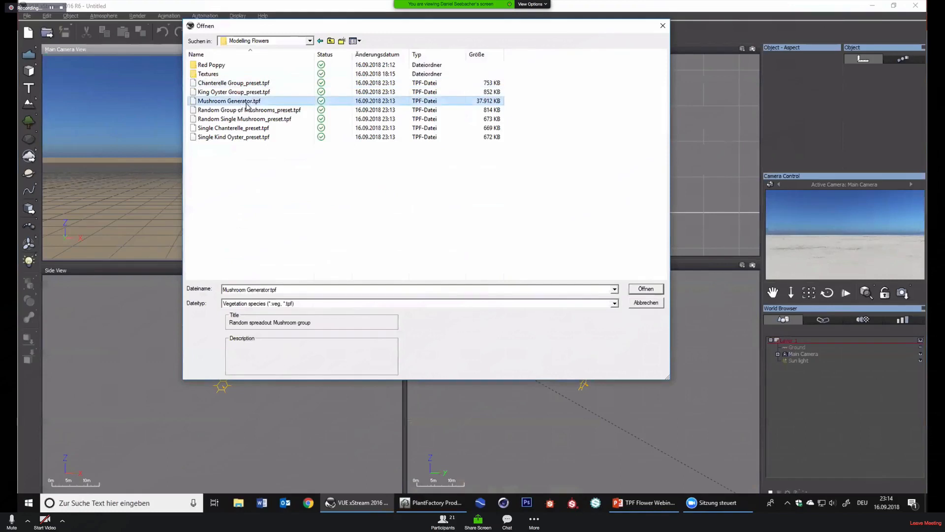
pyautogui.doubleClick(427, 103)
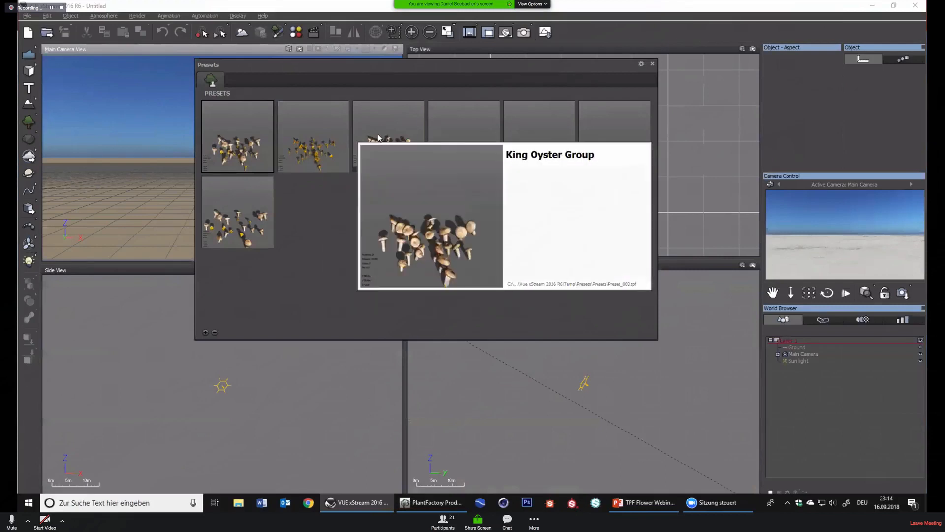
pyautogui.moveTo(441, 119)
pyautogui.moveTo(550, 103)
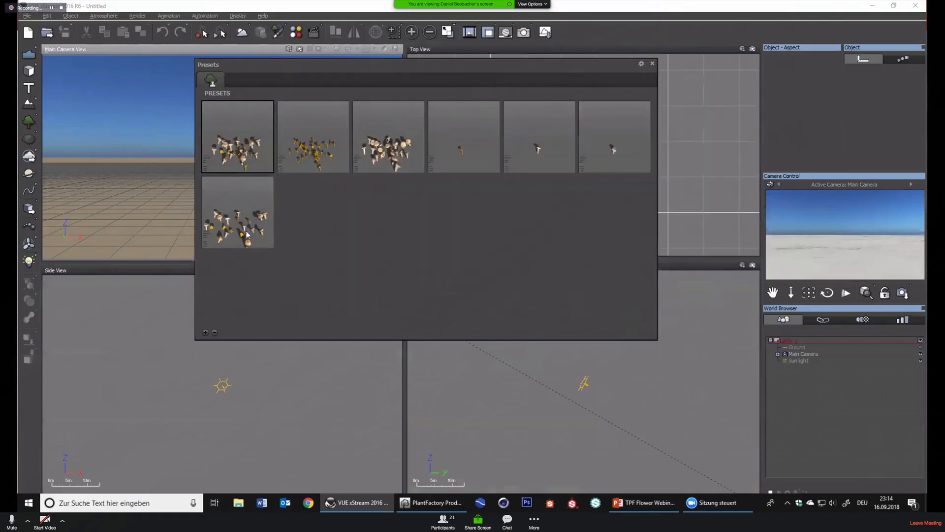
pyautogui.moveTo(247, 235)
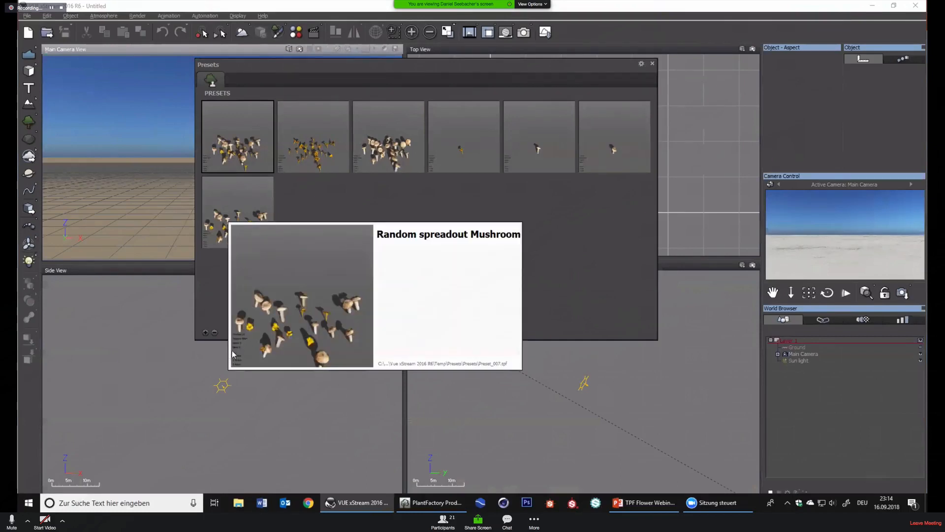
pyautogui.moveTo(309, 120)
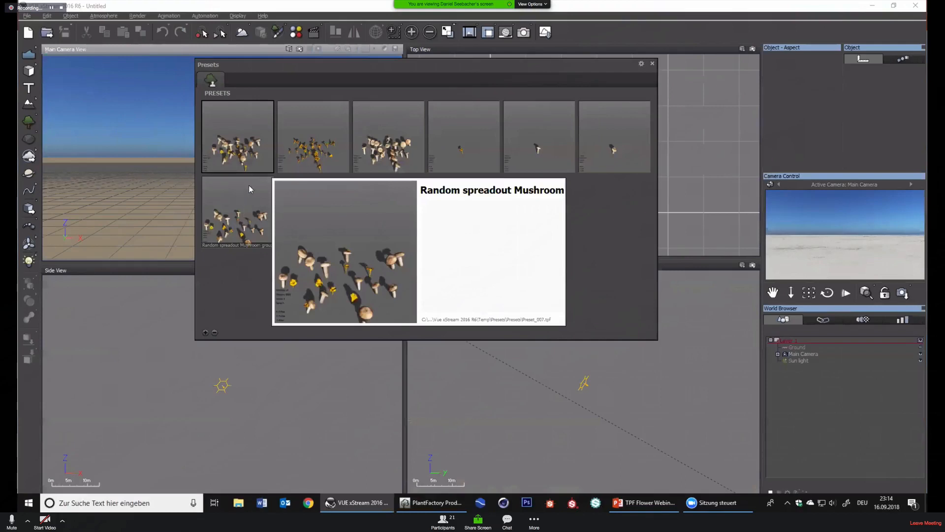
pyautogui.doubleClick(305, 126)
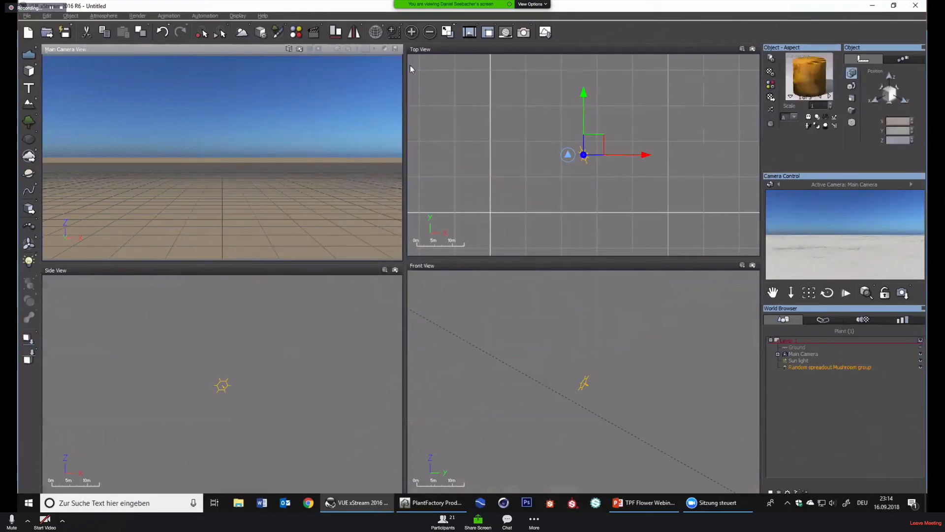
# Show the size settings of the added mushroom group and open its Z size for editing
pyautogui.click(266, 216)
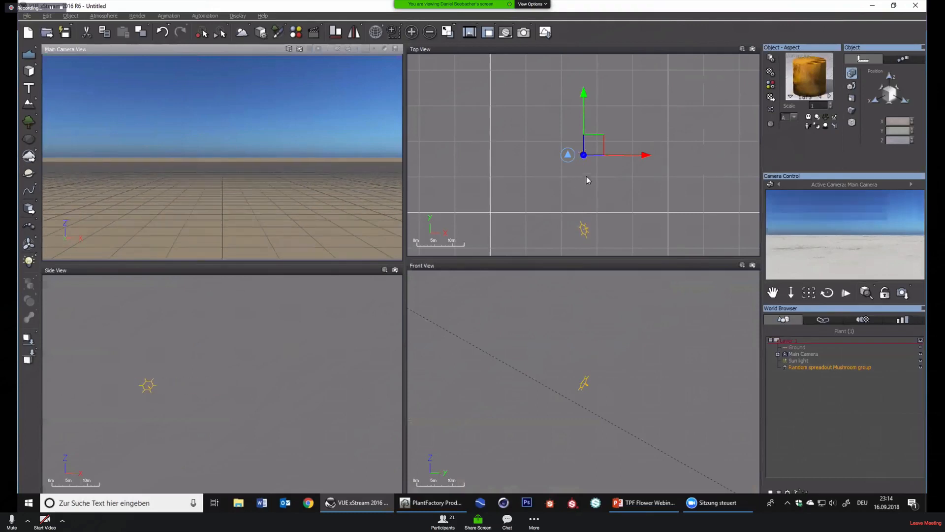
pyautogui.scroll(2, 586, 177)
pyautogui.click(851, 97)
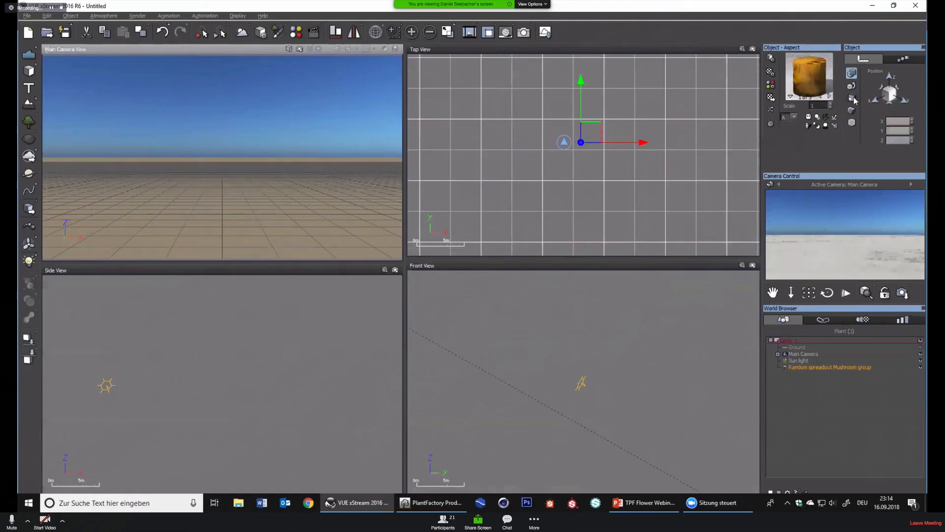
pyautogui.doubleClick(902, 140)
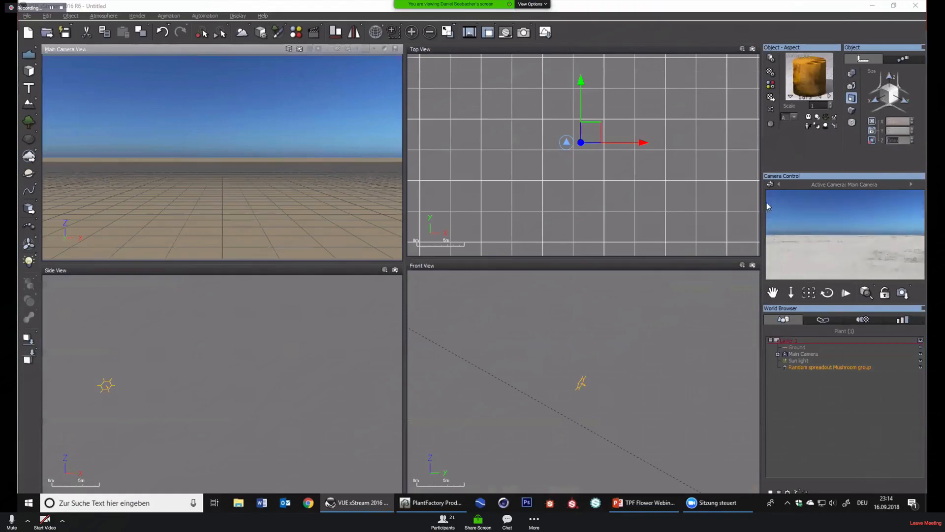
# Move the Main Camera back along Y and raise and tilt it so it looks down at the ground
pyautogui.click(803, 354)
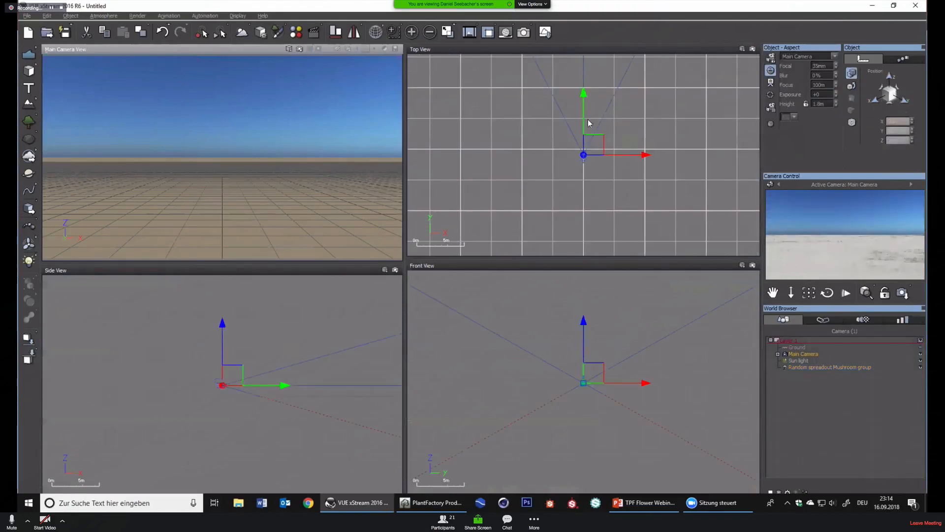
pyautogui.moveTo(584, 93); pyautogui.dragTo(583, 118)
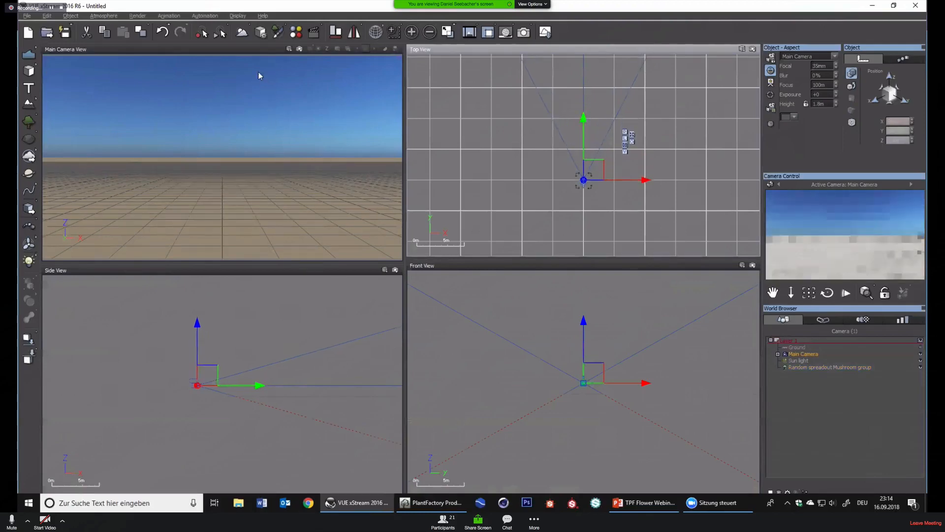
pyautogui.doubleClick(252, 50)
pyautogui.moveTo(385, 340); pyautogui.dragTo(391, 436, button='right')
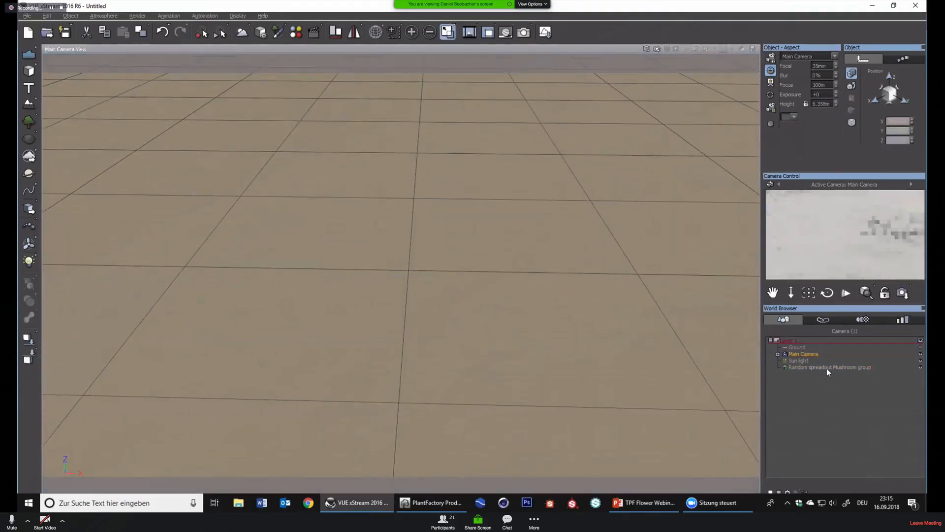
# Move the Random spreadout Mushroom group across the ground into the middle of the camera view, and bring the camera closer to it
pyautogui.click(828, 368)
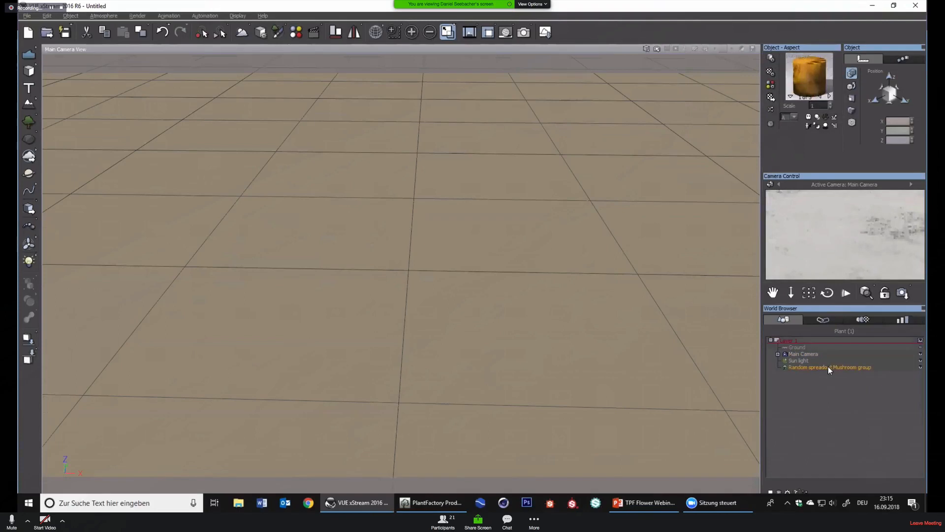
pyautogui.doubleClick(605, 49)
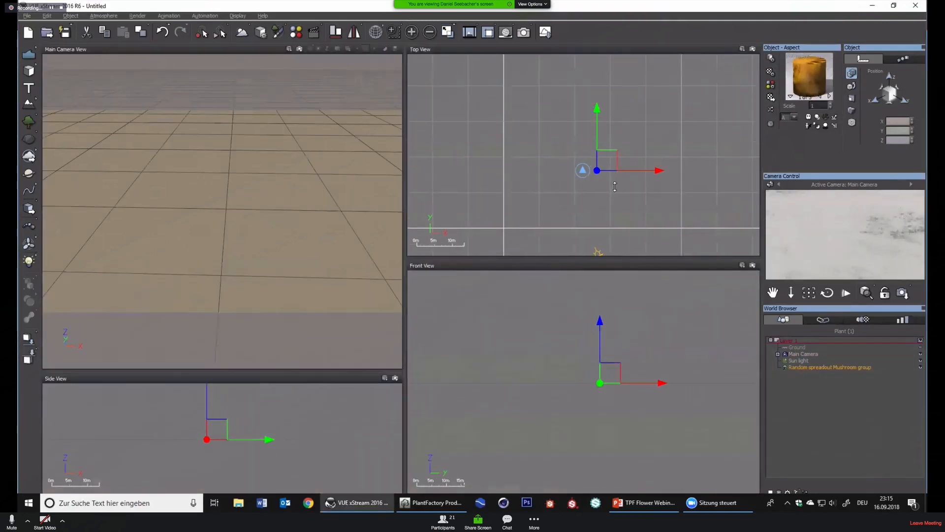
pyautogui.scroll(-4, 615, 192)
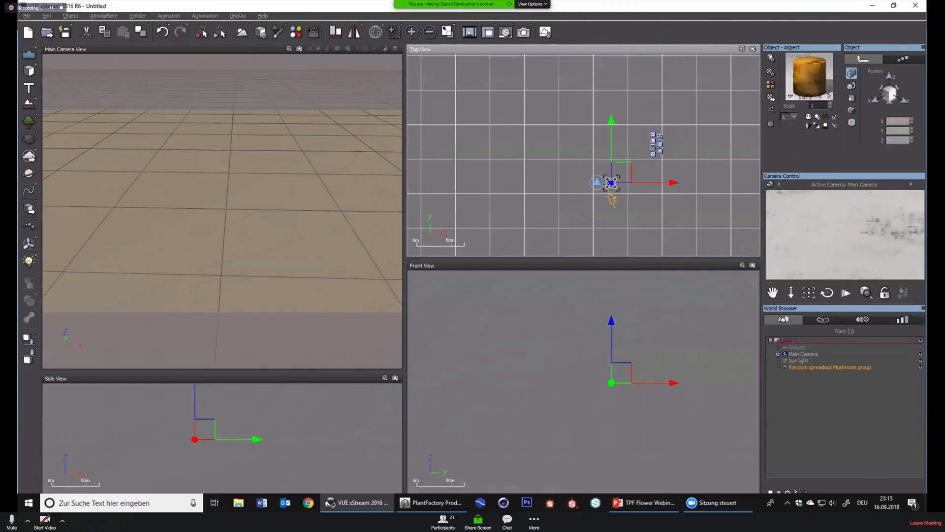
pyautogui.scroll(3, 618, 202)
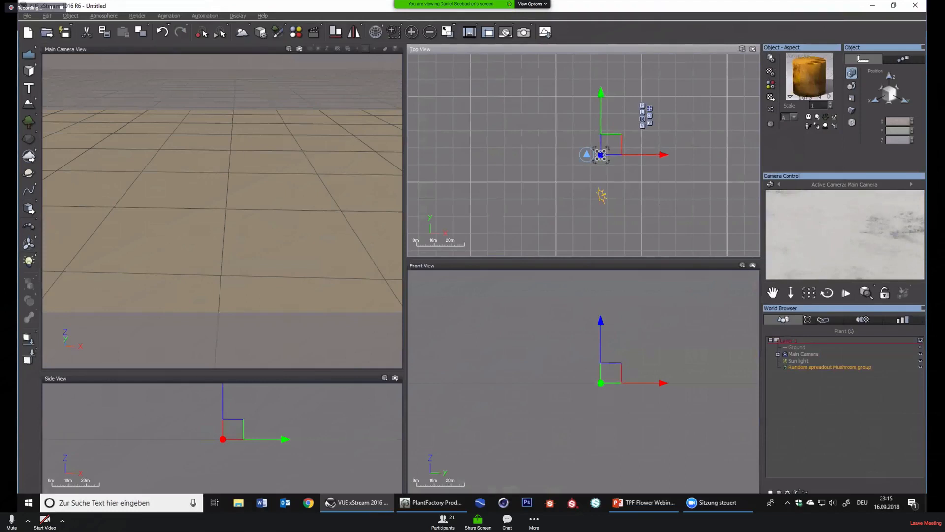
pyautogui.click(852, 85)
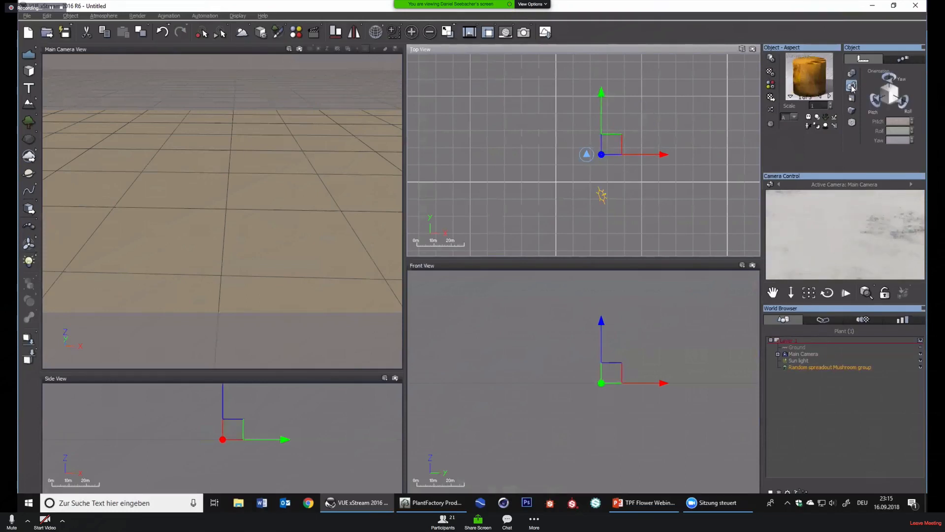
pyautogui.click(852, 110)
pyautogui.click(852, 73)
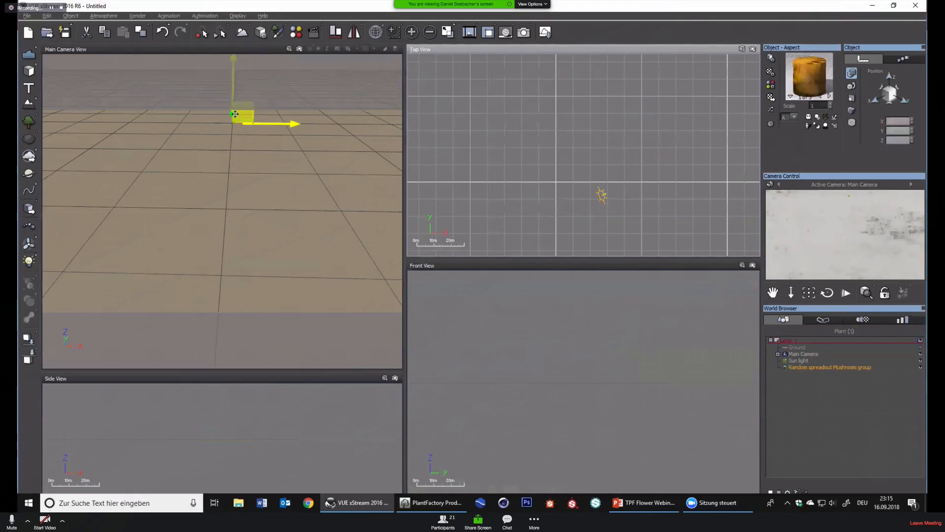
pyautogui.click(227, 129)
pyautogui.moveTo(225, 131); pyautogui.dragTo(310, 235)
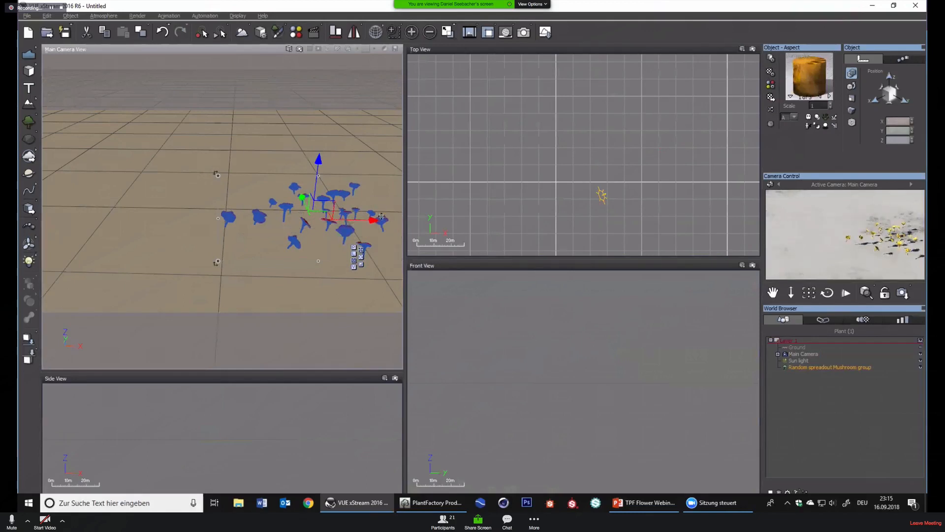
pyautogui.moveTo(363, 220); pyautogui.dragTo(289, 221)
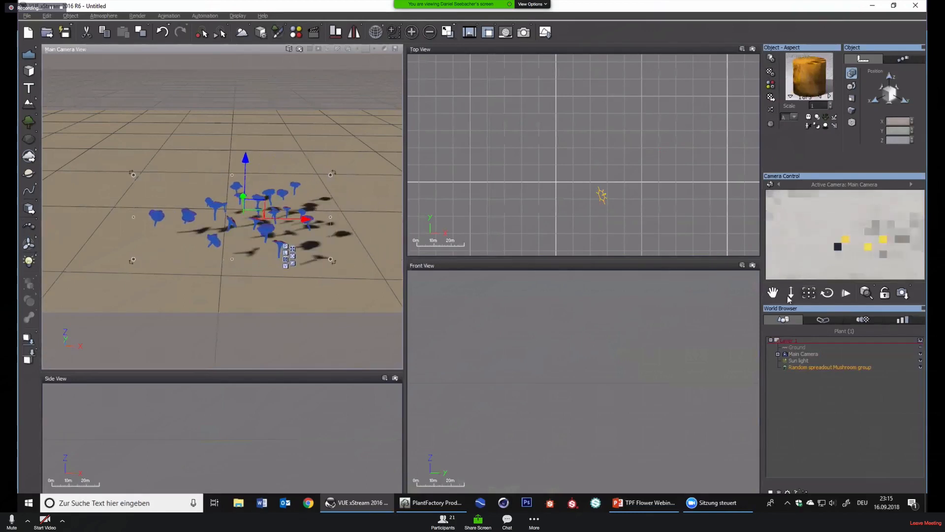
pyautogui.moveTo(791, 293); pyautogui.dragTo(752, 309)
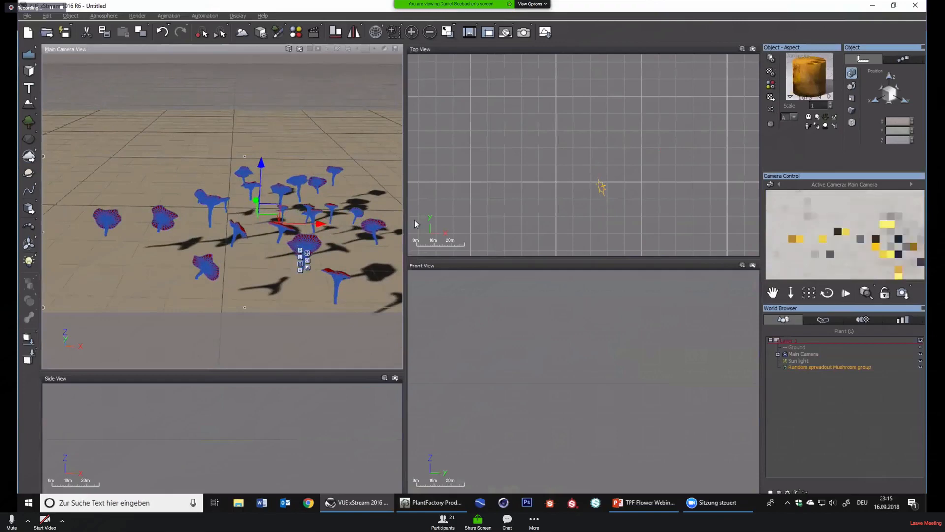
# Open the mushroom group in the Plant Editor, check its available presets and unlock its published parameters
pyautogui.doubleClick(837, 366)
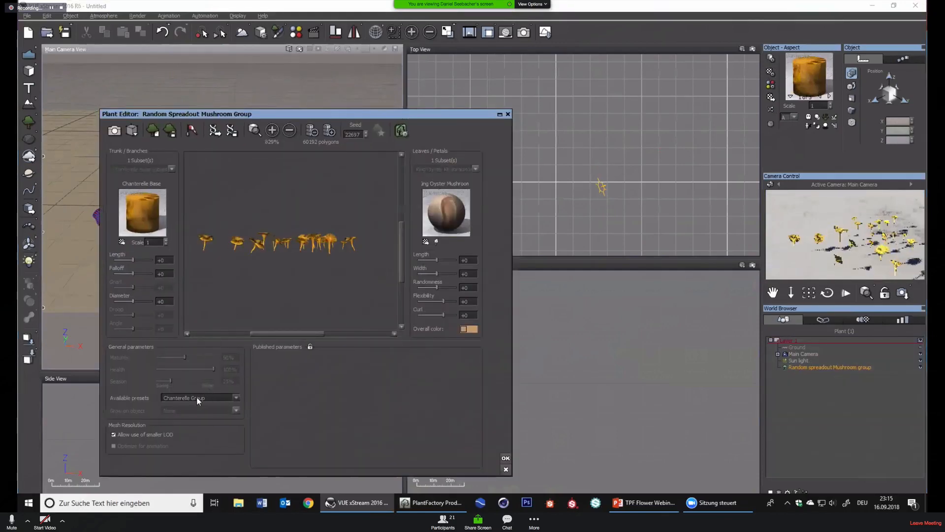
pyautogui.click(197, 396)
pyautogui.click(245, 434)
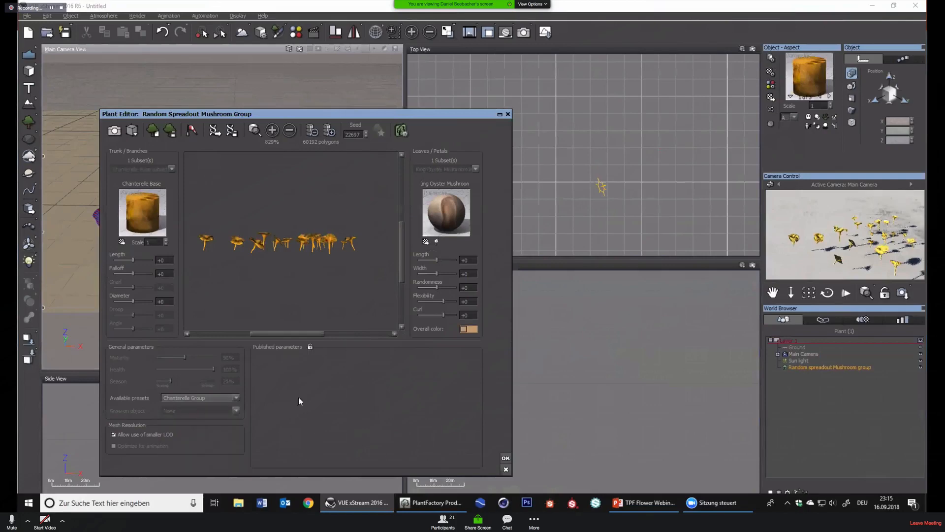
pyautogui.click(310, 347)
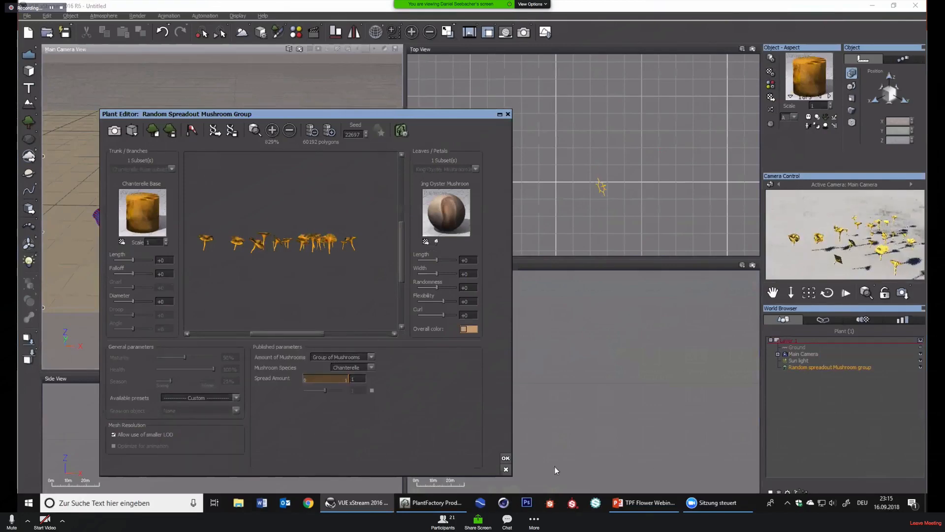
# Switch to PlantFactory Producer with the Mushroom Generator project
pyautogui.click(411, 502)
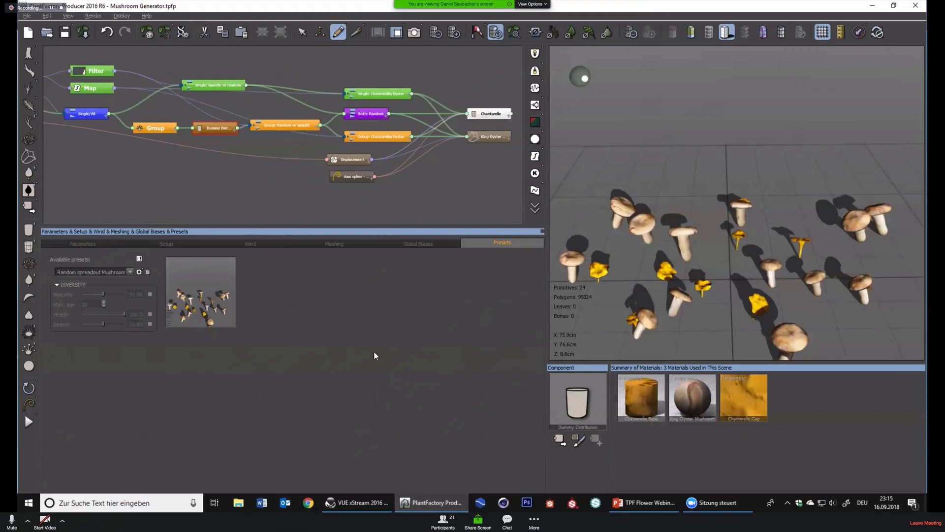